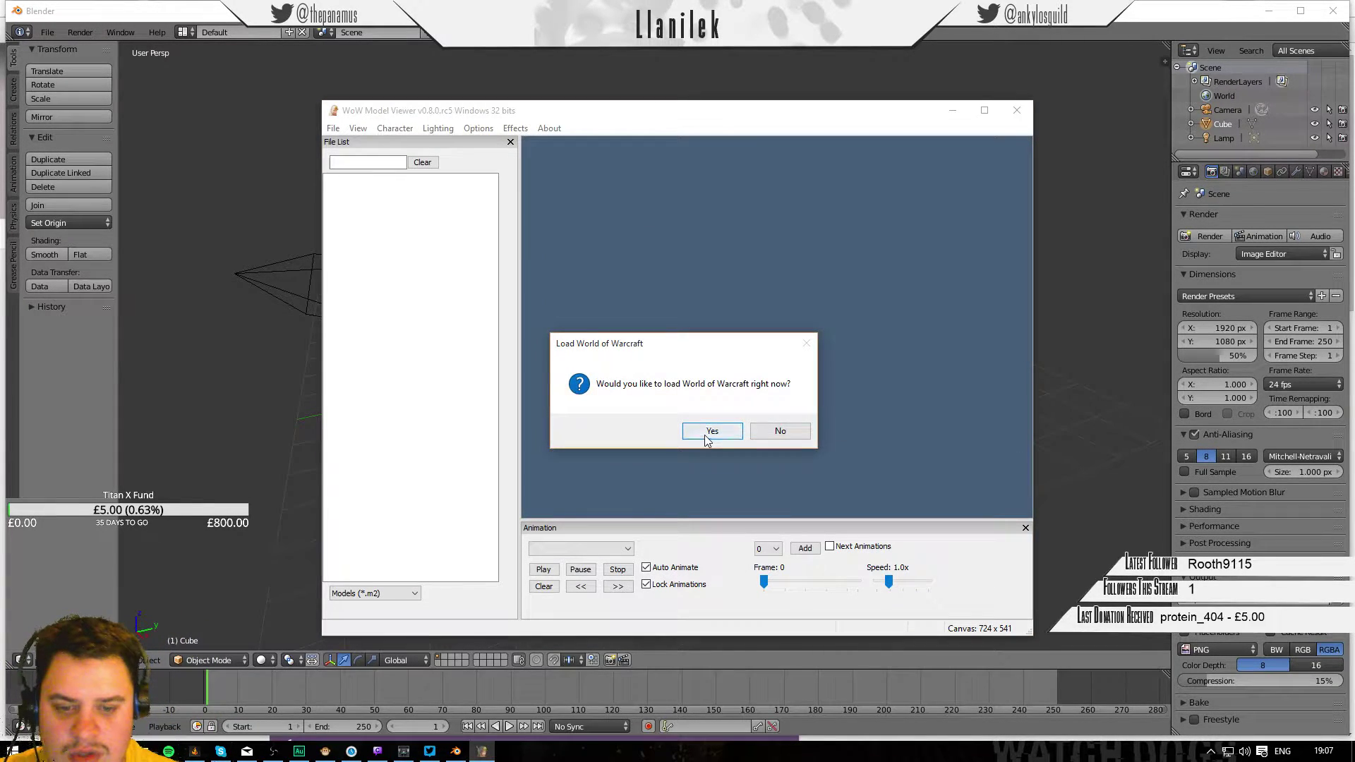
# Try to load World of Warcraft into the model viewer with the preselected enUS locale, and close the viewer.
pyautogui.click(708, 433)
pyautogui.click(695, 467)
pyautogui.click(811, 432)
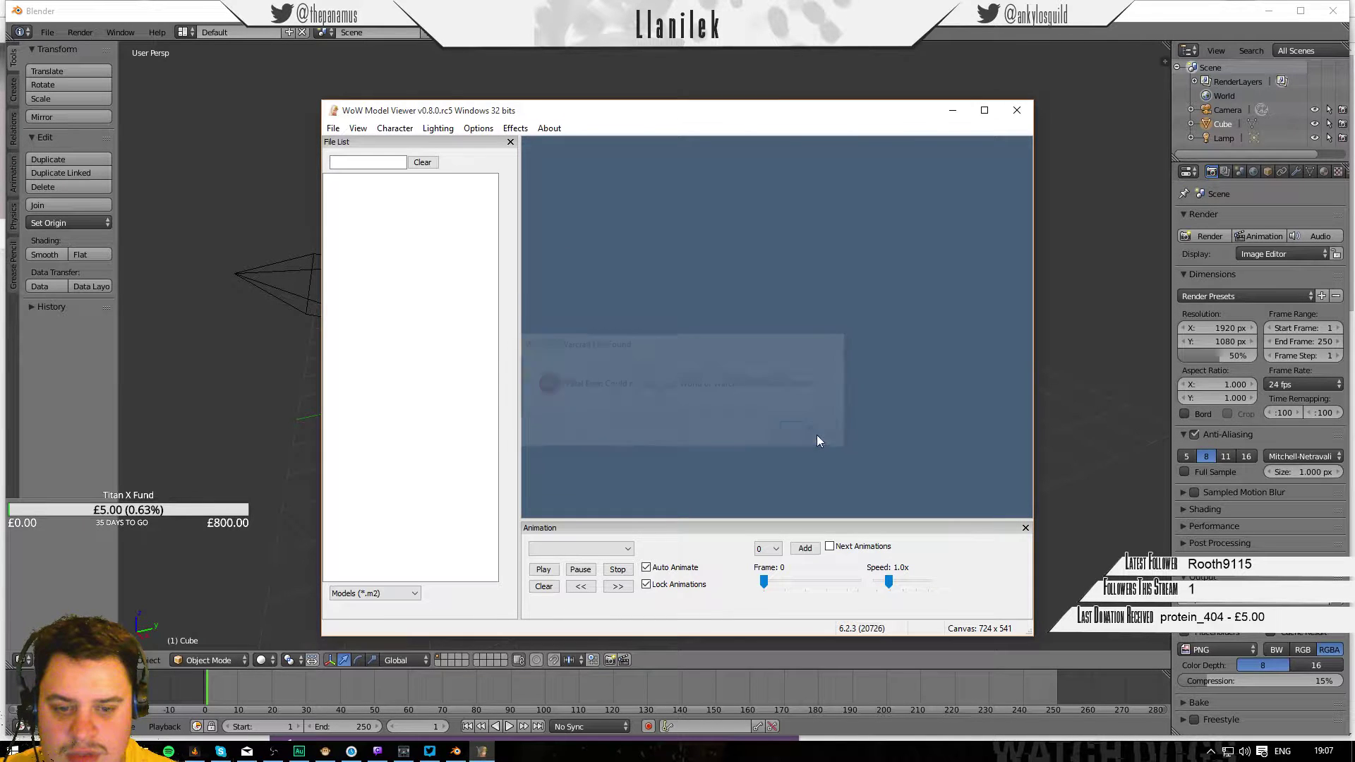
pyautogui.click(1016, 110)
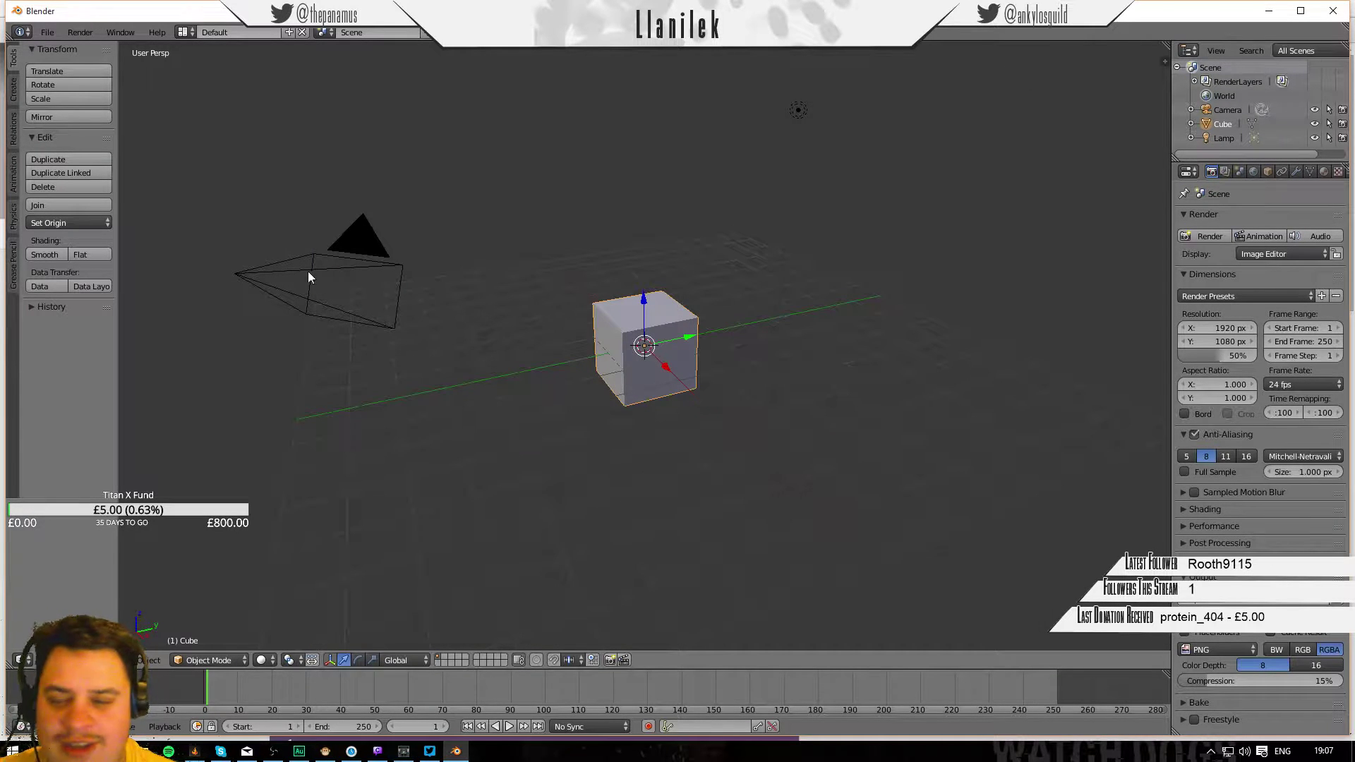
# Delete the default cube from the scene.
pyautogui.click(47, 32)
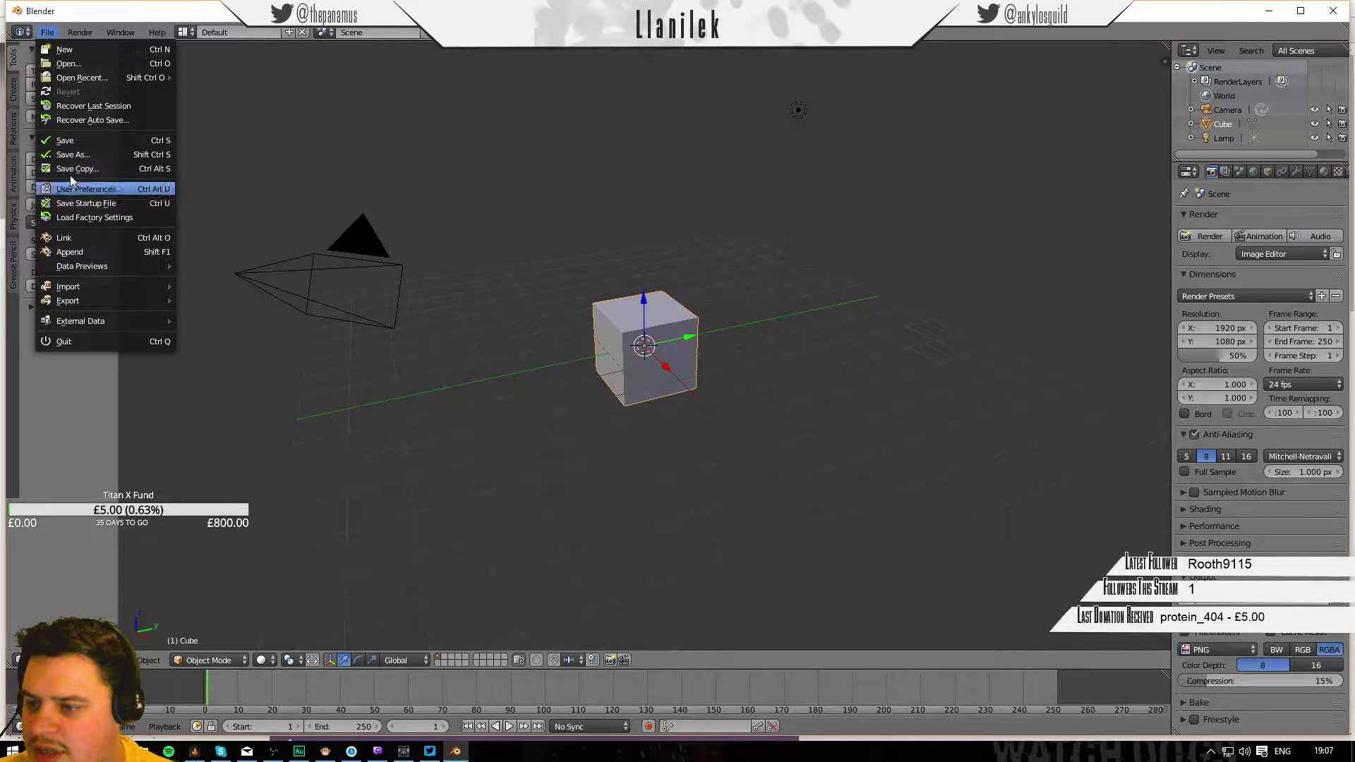
pyautogui.moveTo(81, 285)
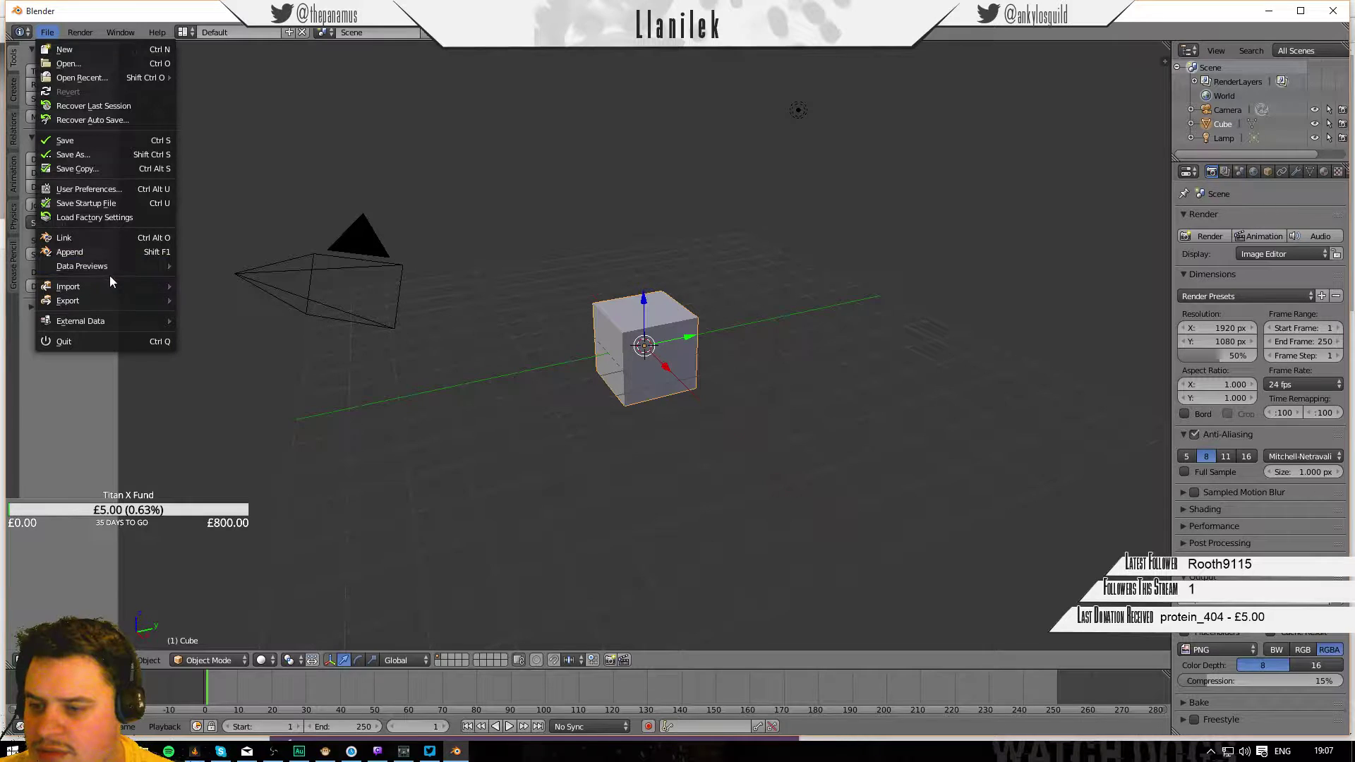
pyautogui.press('x')
pyautogui.click(621, 316)
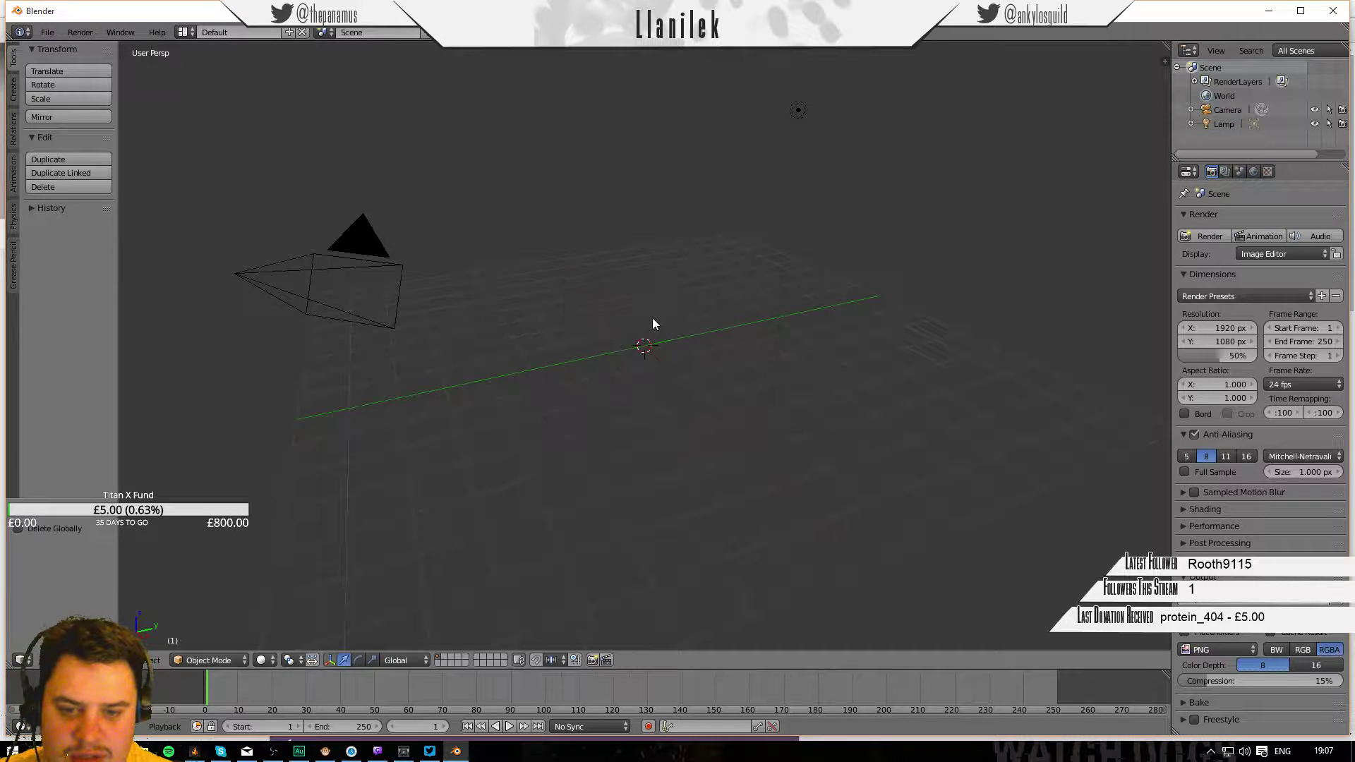
# Import dreampaw.obj from the Wolfie folder as a Wavefront OBJ and look over the character model.
pyautogui.moveTo(761, 337); pyautogui.dragTo(746, 307, button='middle')
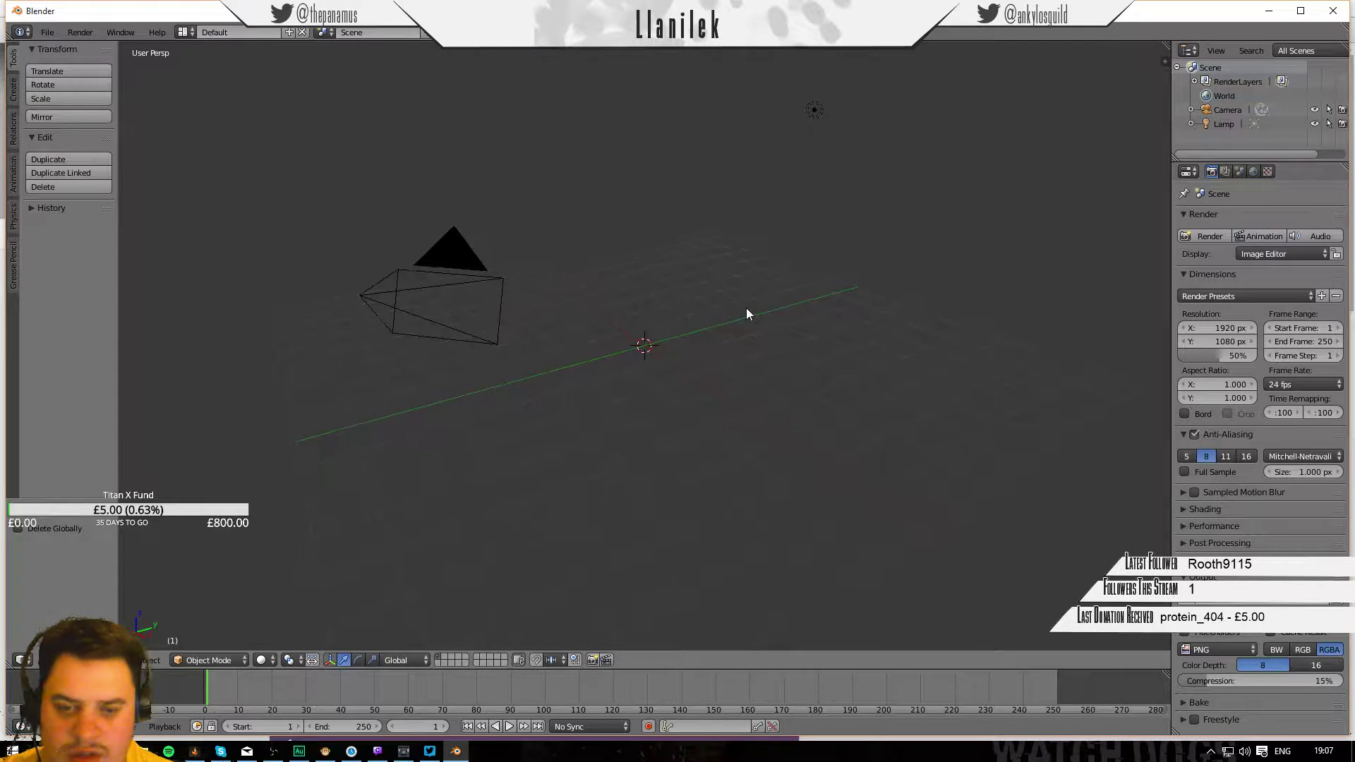
pyautogui.moveTo(639, 340); pyautogui.dragTo(671, 330, button='middle')
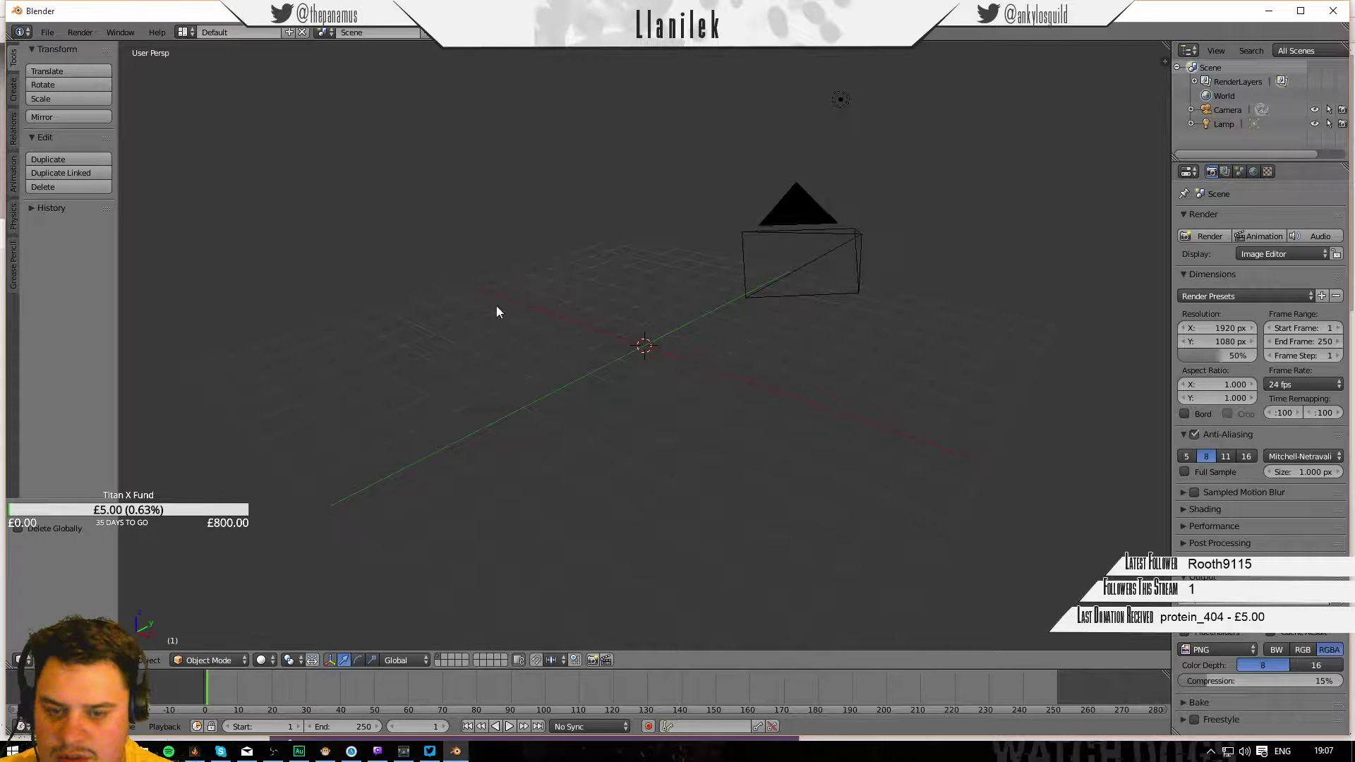
pyautogui.click(46, 33)
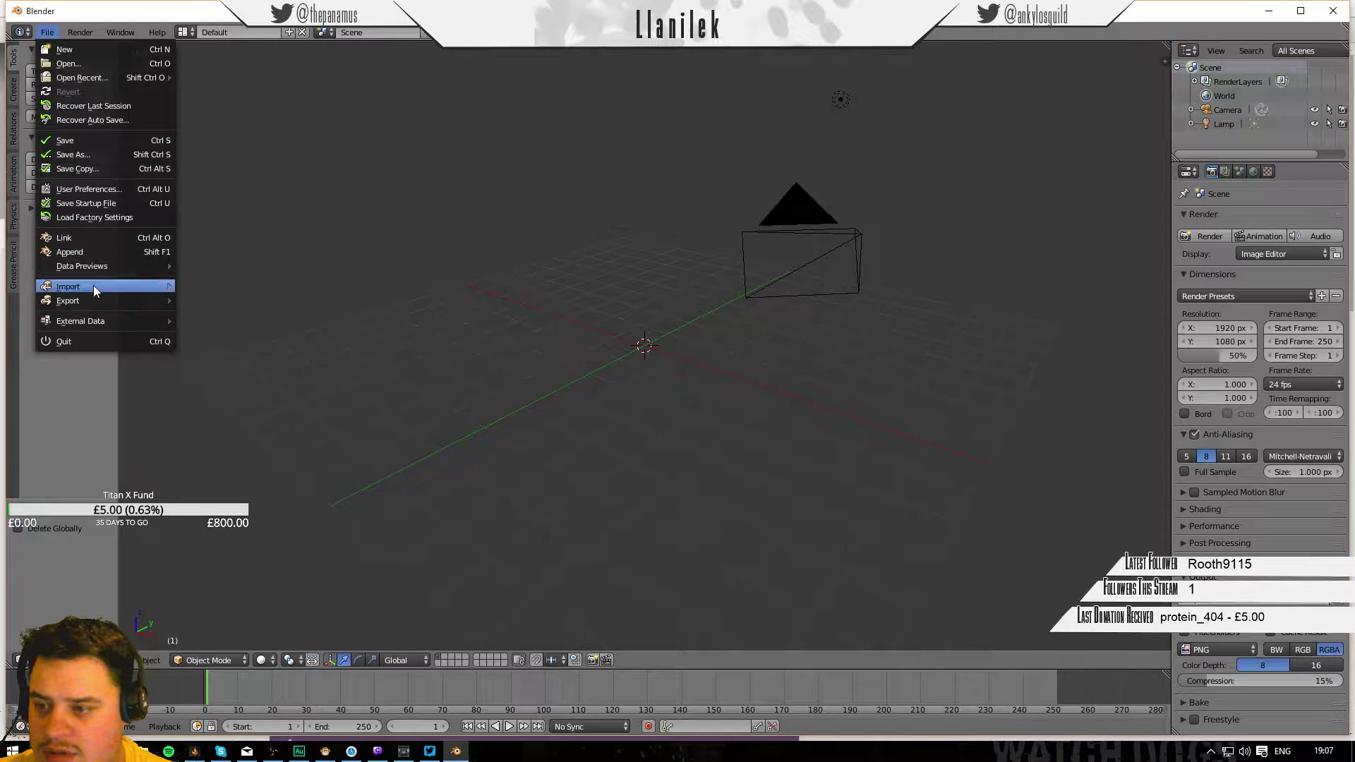
pyautogui.moveTo(93, 285)
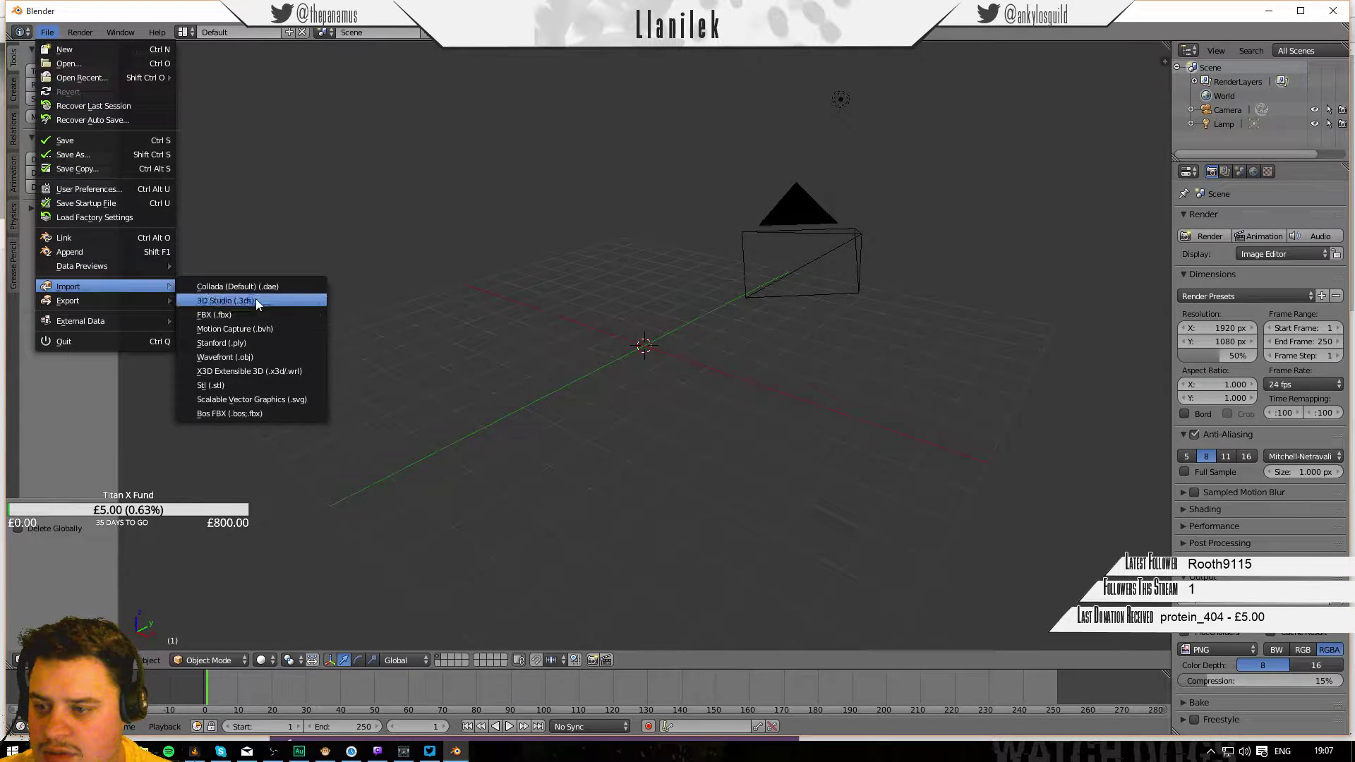
pyautogui.click(237, 357)
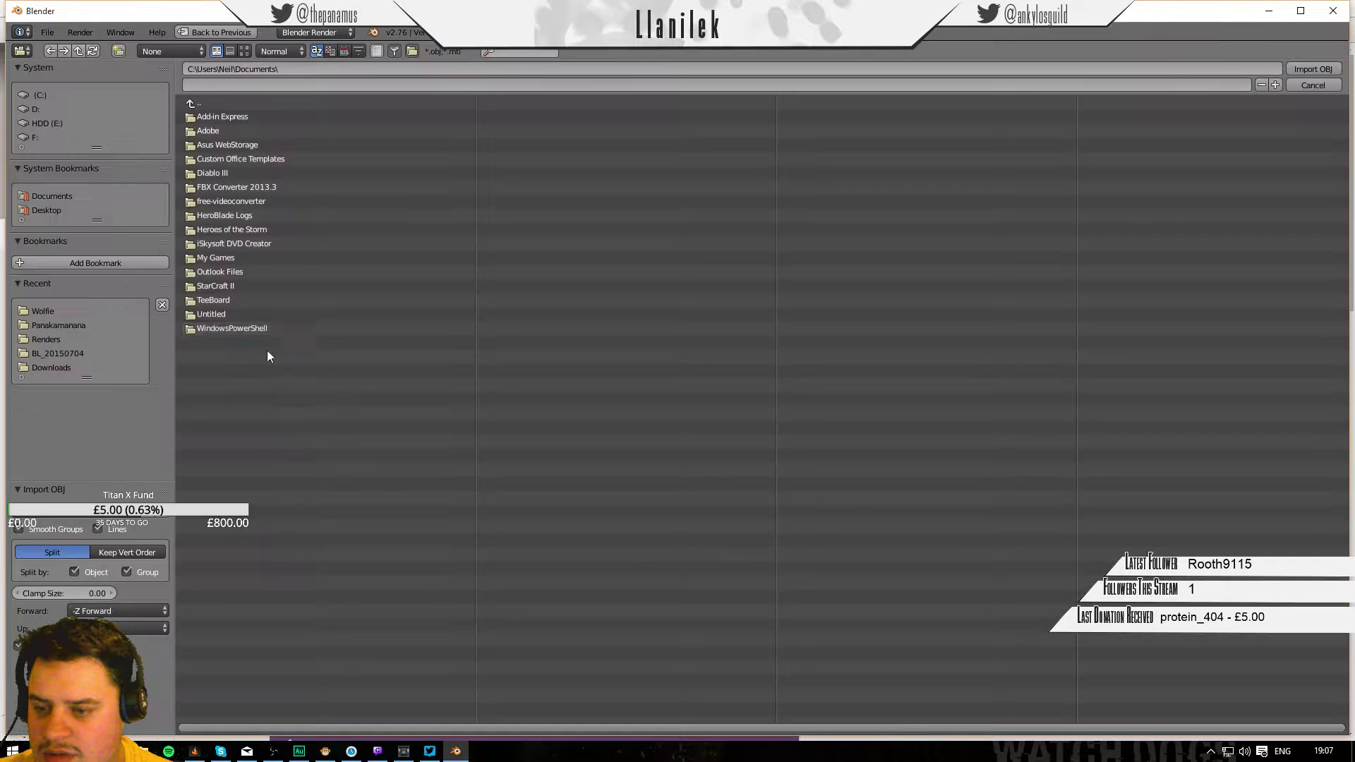
pyautogui.click(48, 311)
pyautogui.click(253, 131)
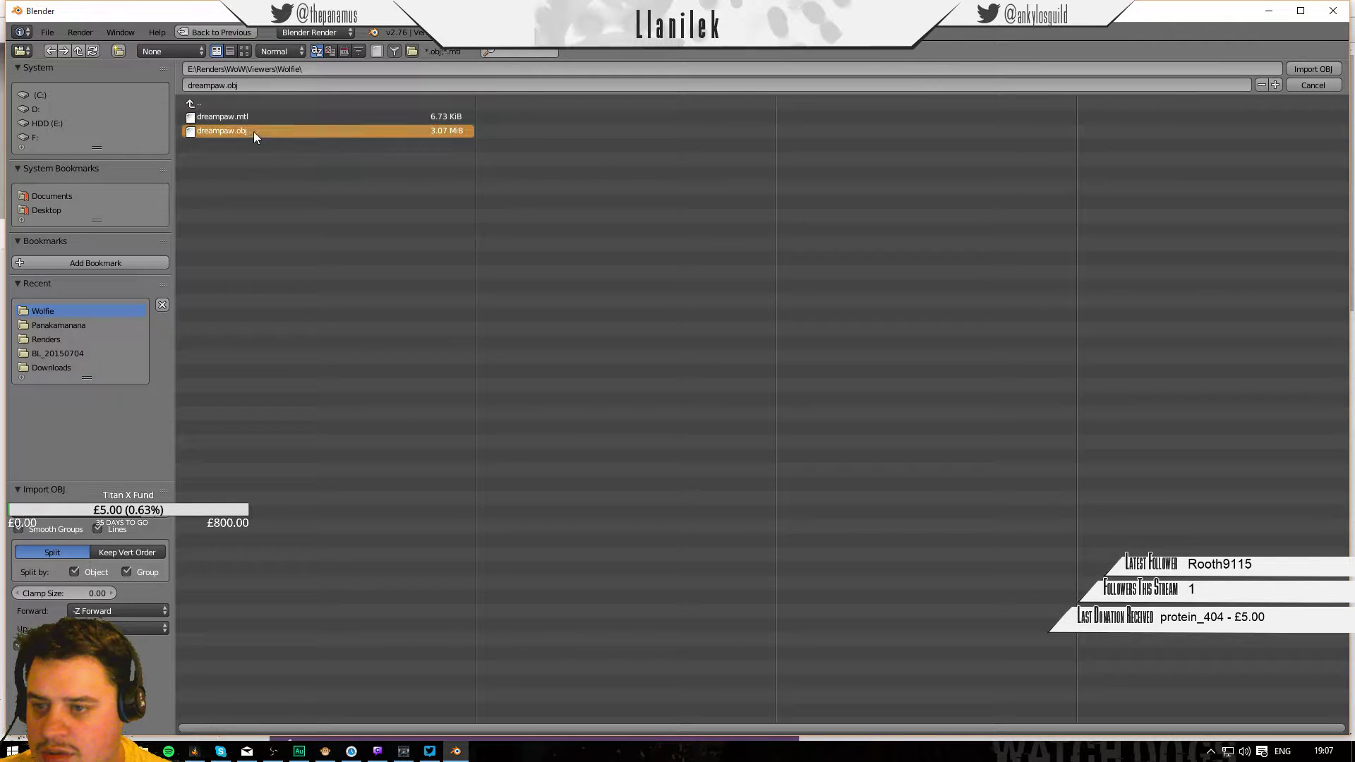
pyautogui.click(1314, 68)
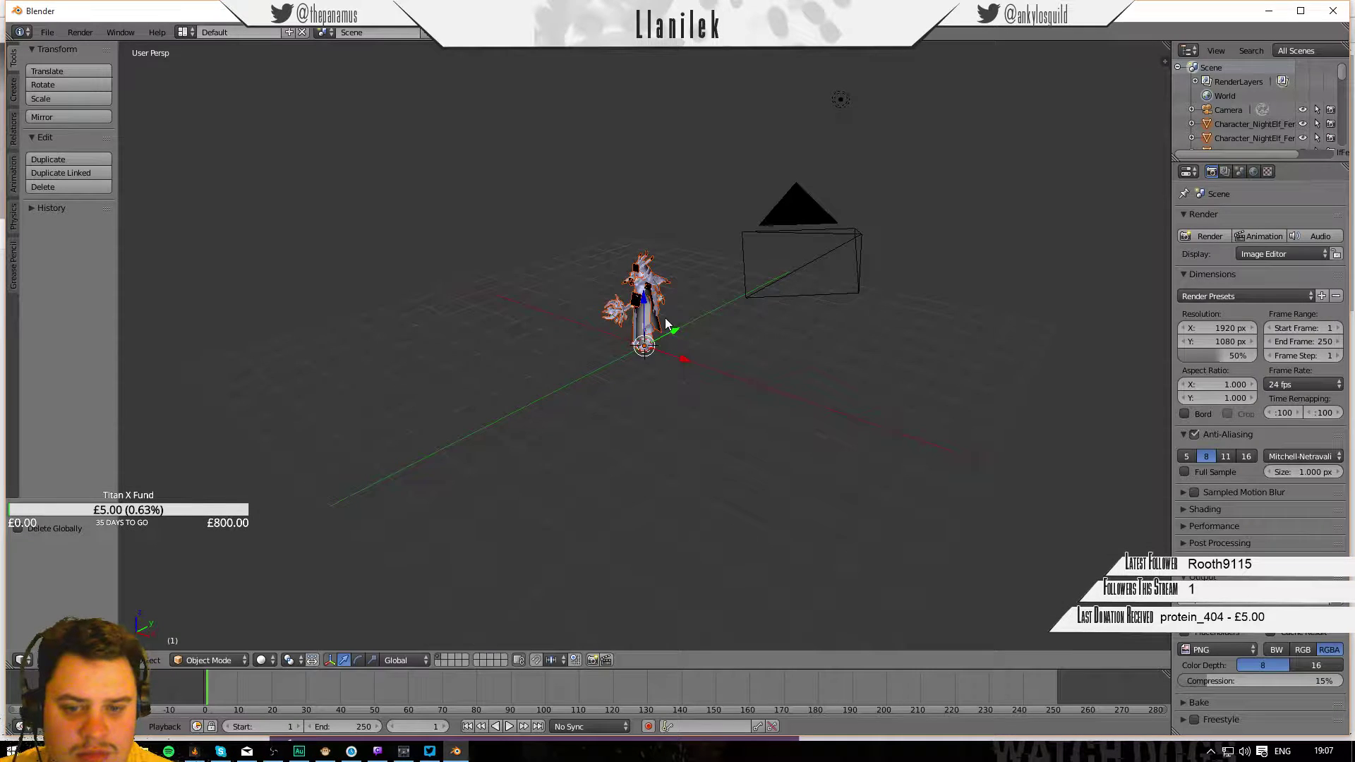
pyautogui.moveTo(665, 317); pyautogui.dragTo(752, 409, button='middle')
pyautogui.scroll(6, 696, 325)
pyautogui.scroll(4, 710, 339)
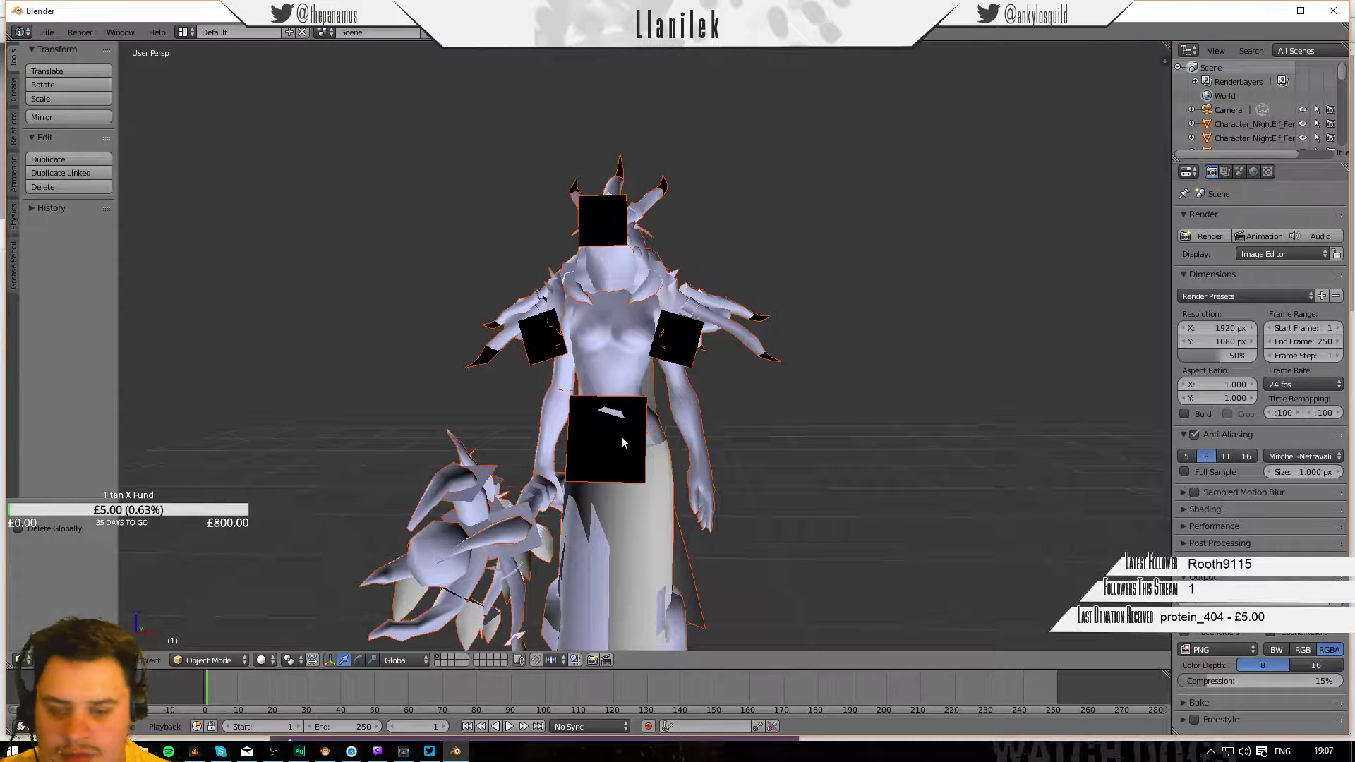
pyautogui.moveTo(625, 443); pyautogui.dragTo(492, 518, button='middle')
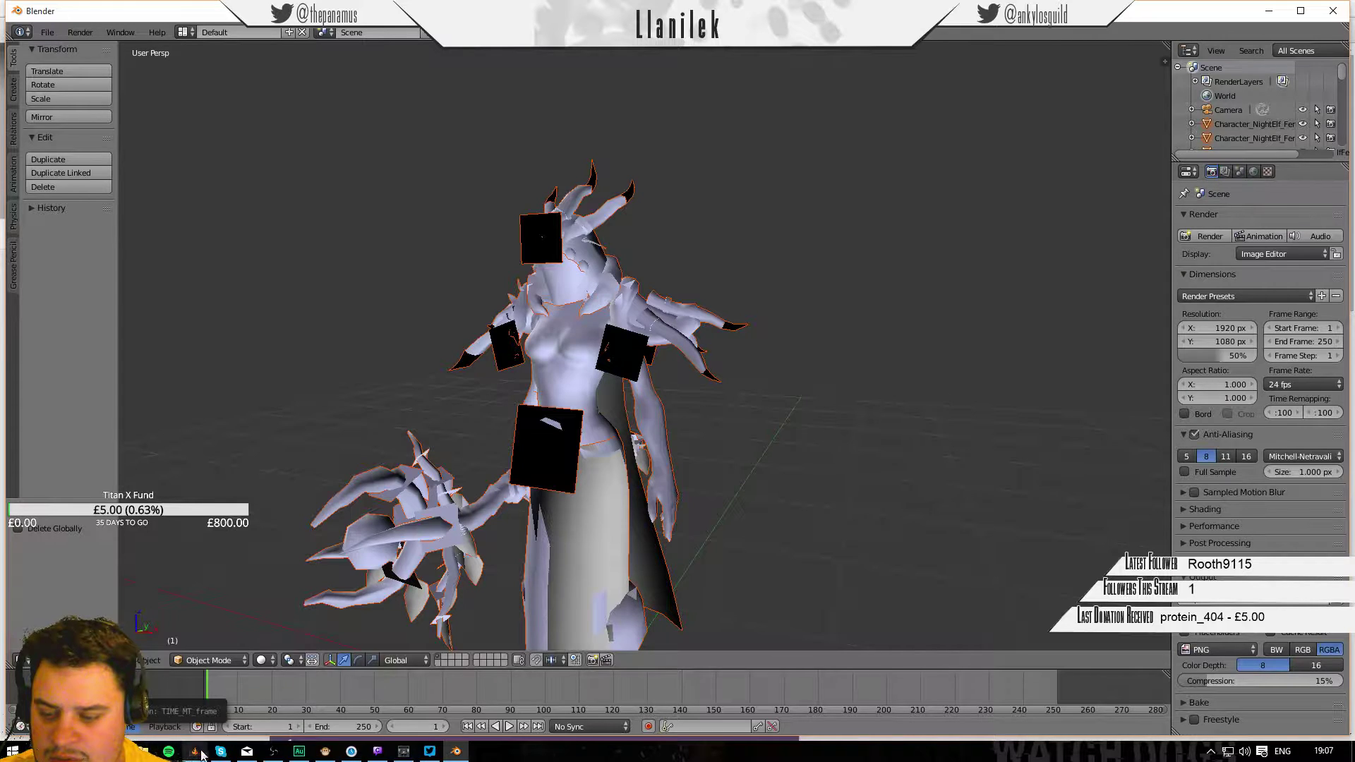
# Relaunch WoW Model Viewer, decline its startup load, and try to load World of Warcraft manually with an enUS locale.
pyautogui.click(13, 750)
pyautogui.scroll(-1, 317, 266)
pyautogui.click(318, 266)
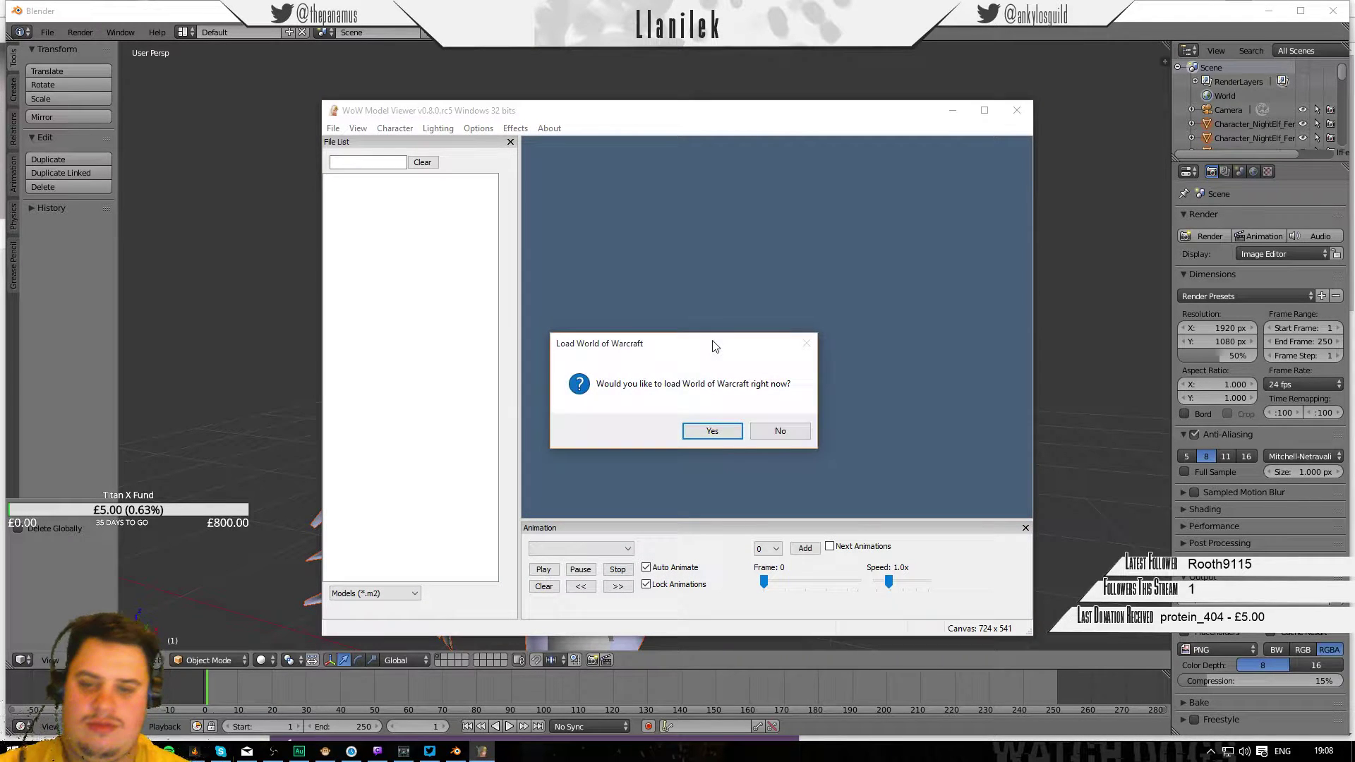
pyautogui.click(785, 431)
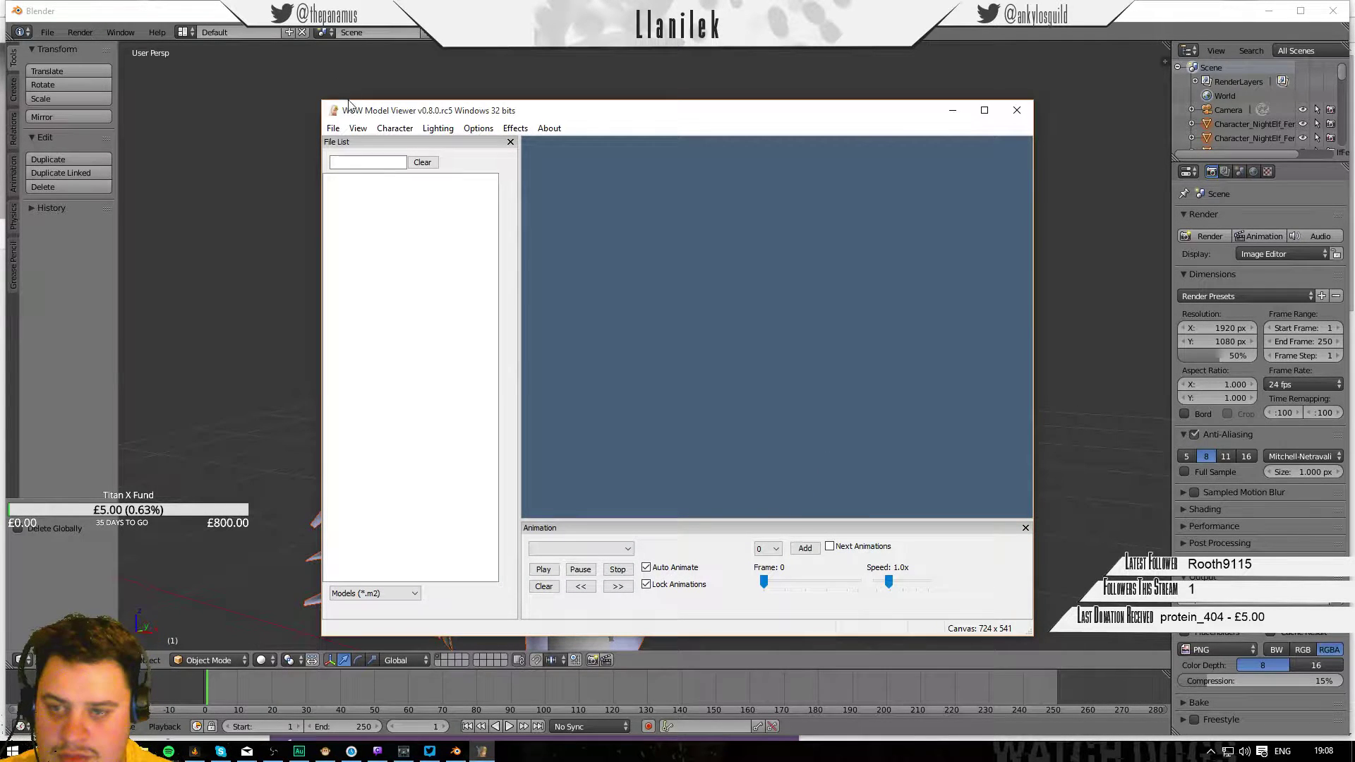
pyautogui.click(357, 127)
pyautogui.click(340, 144)
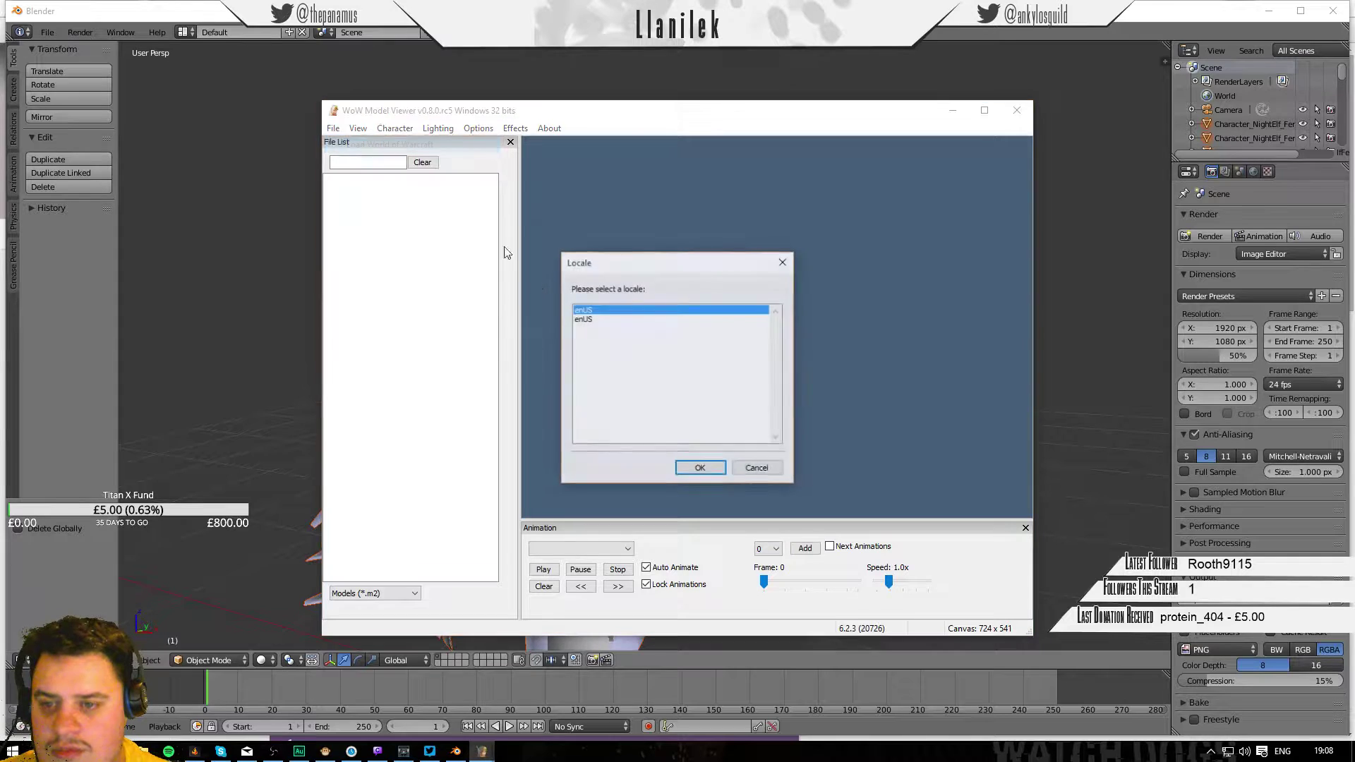
pyautogui.doubleClick(597, 319)
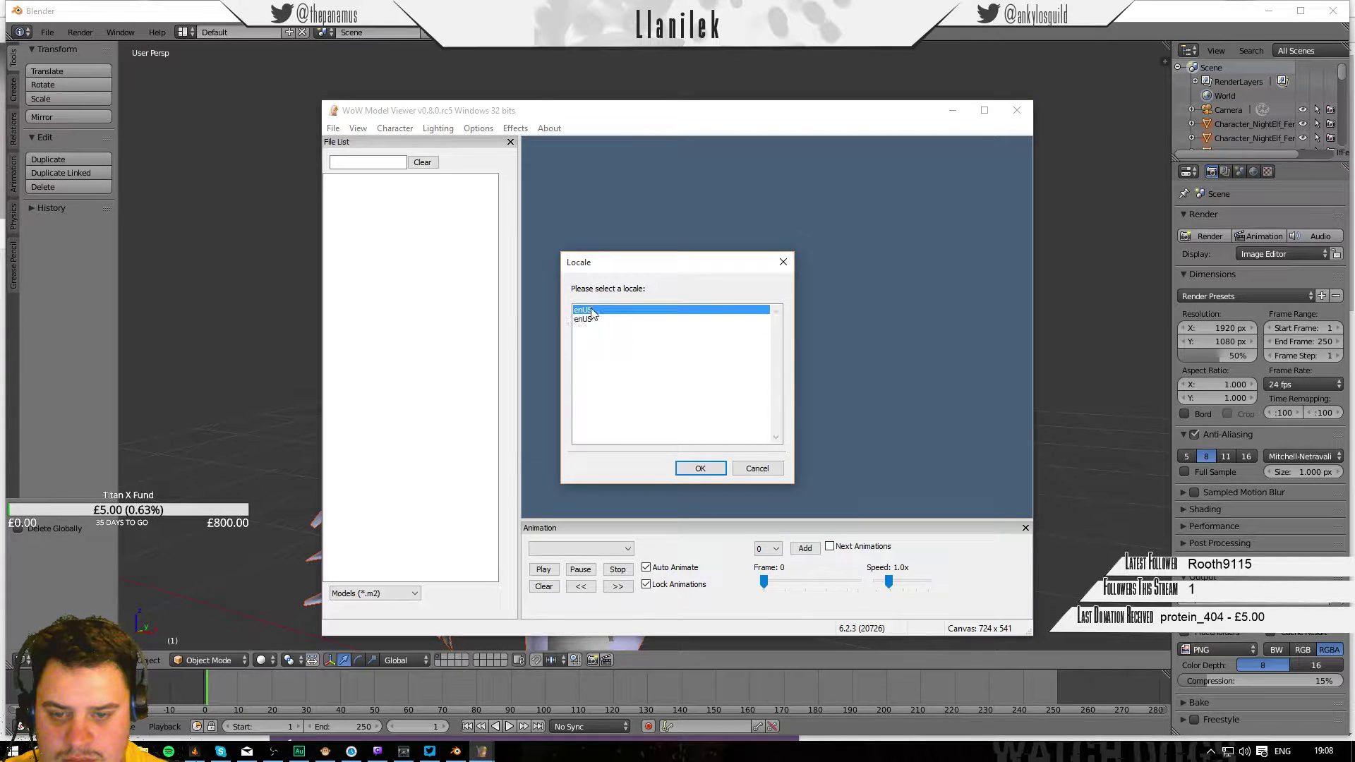
pyautogui.click(818, 433)
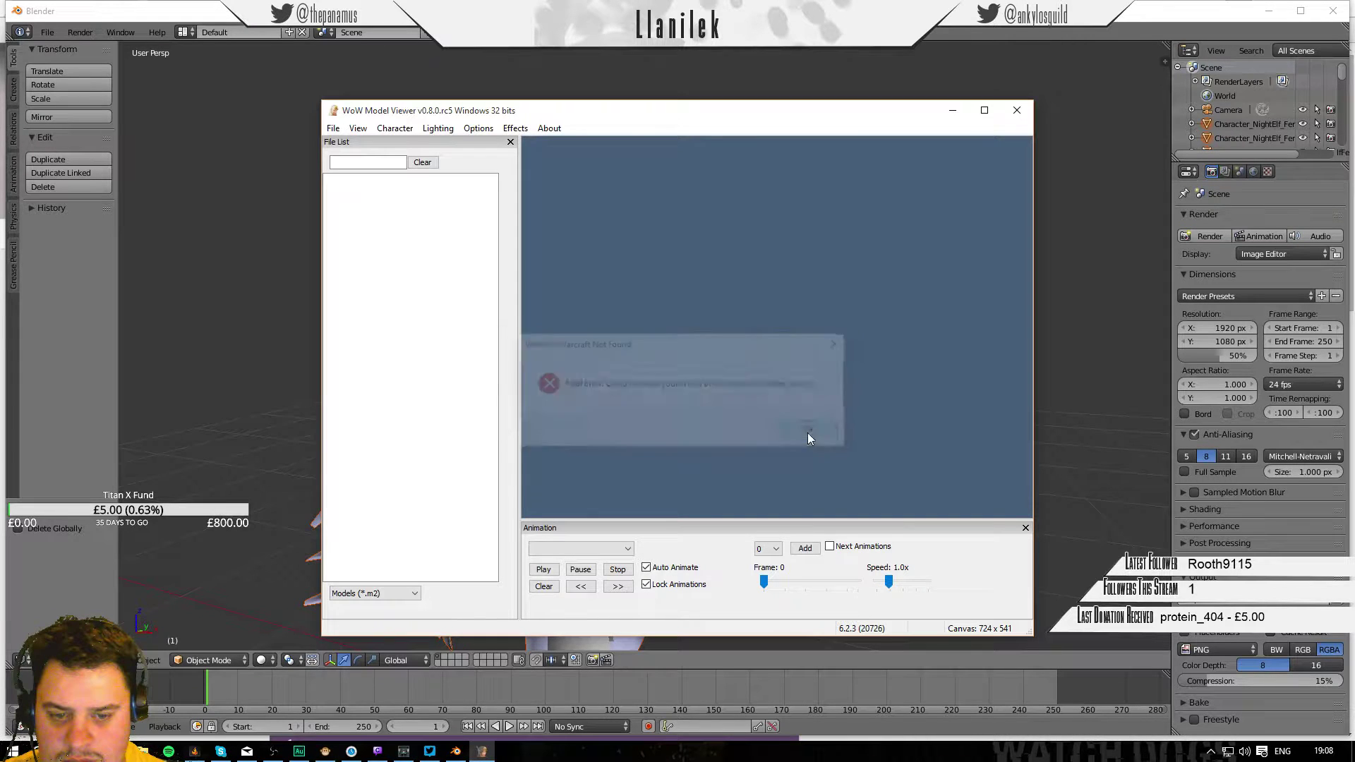
# Review the model viewer's general, display and export settings, checking the World of Warcraft game path.
pyautogui.click(341, 129)
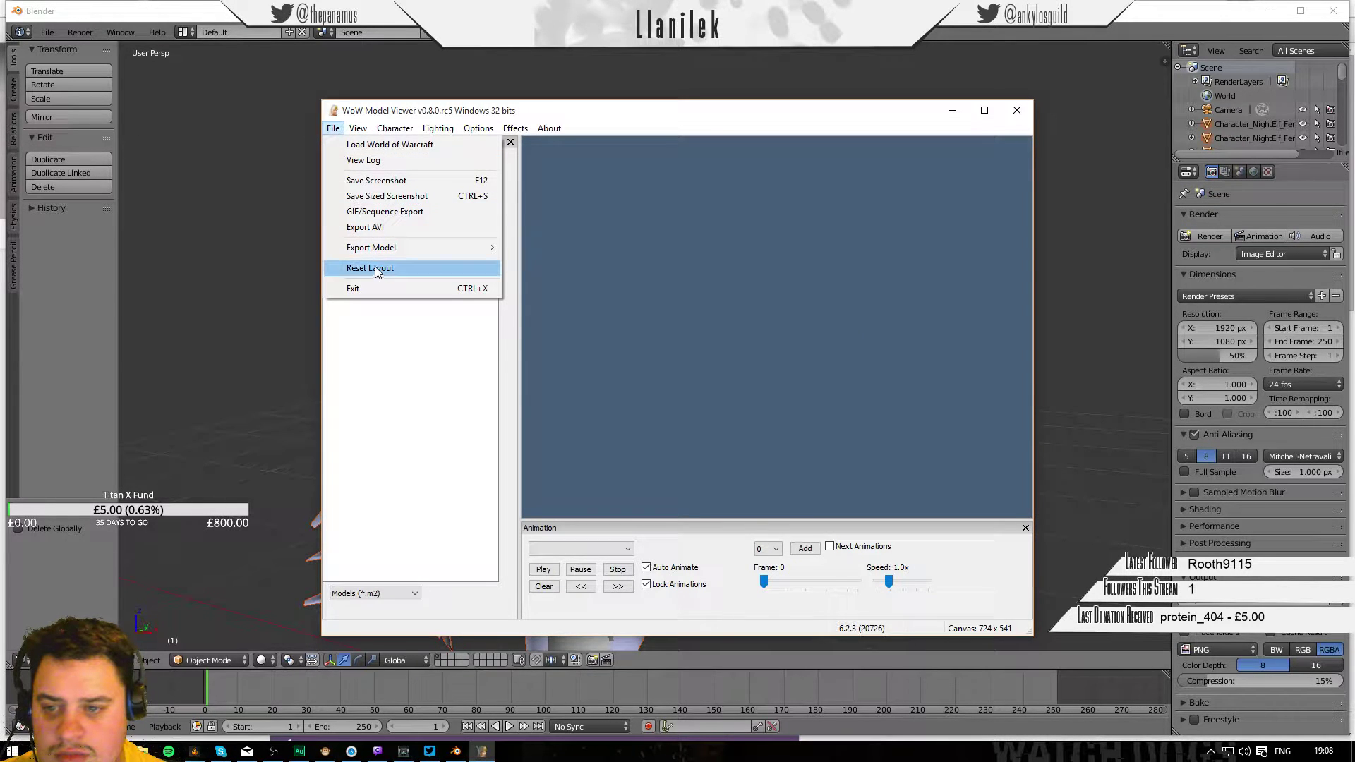
pyautogui.moveTo(394, 128)
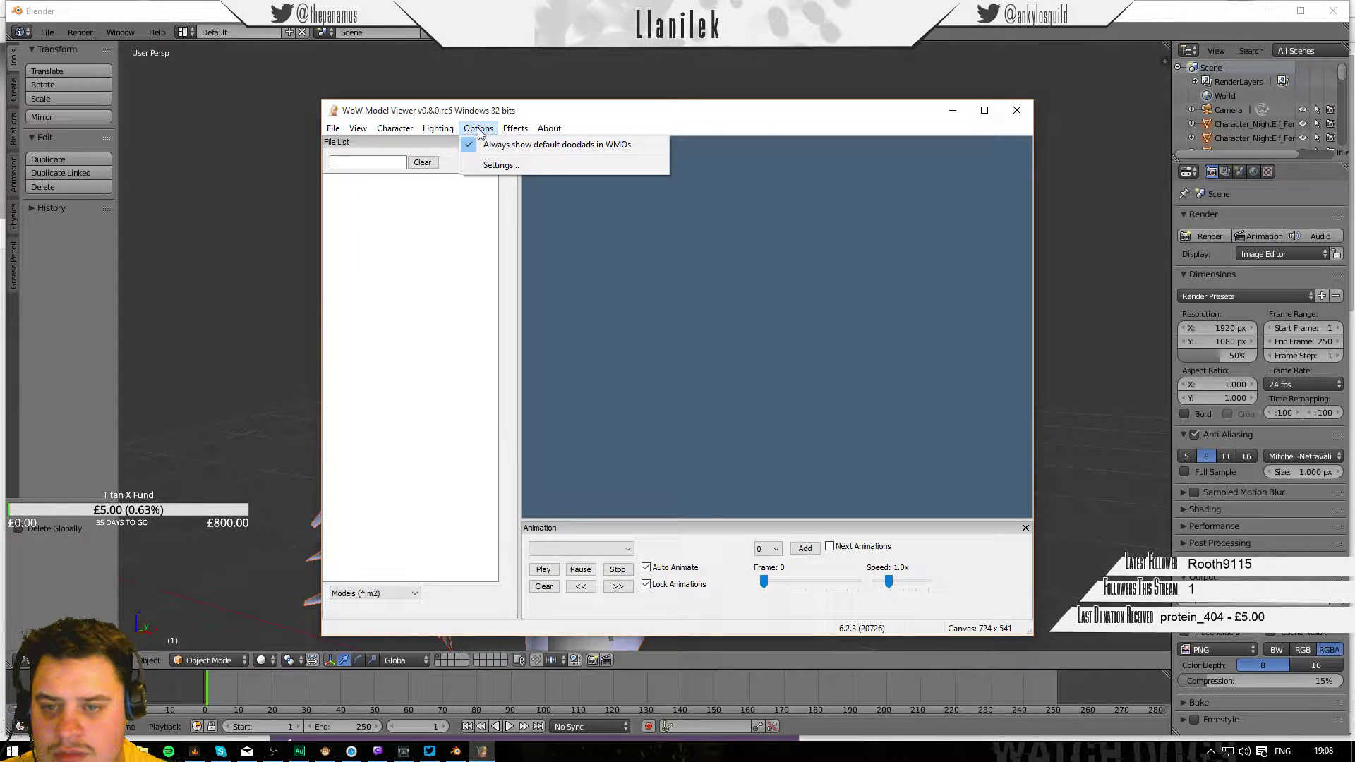
pyautogui.click(493, 166)
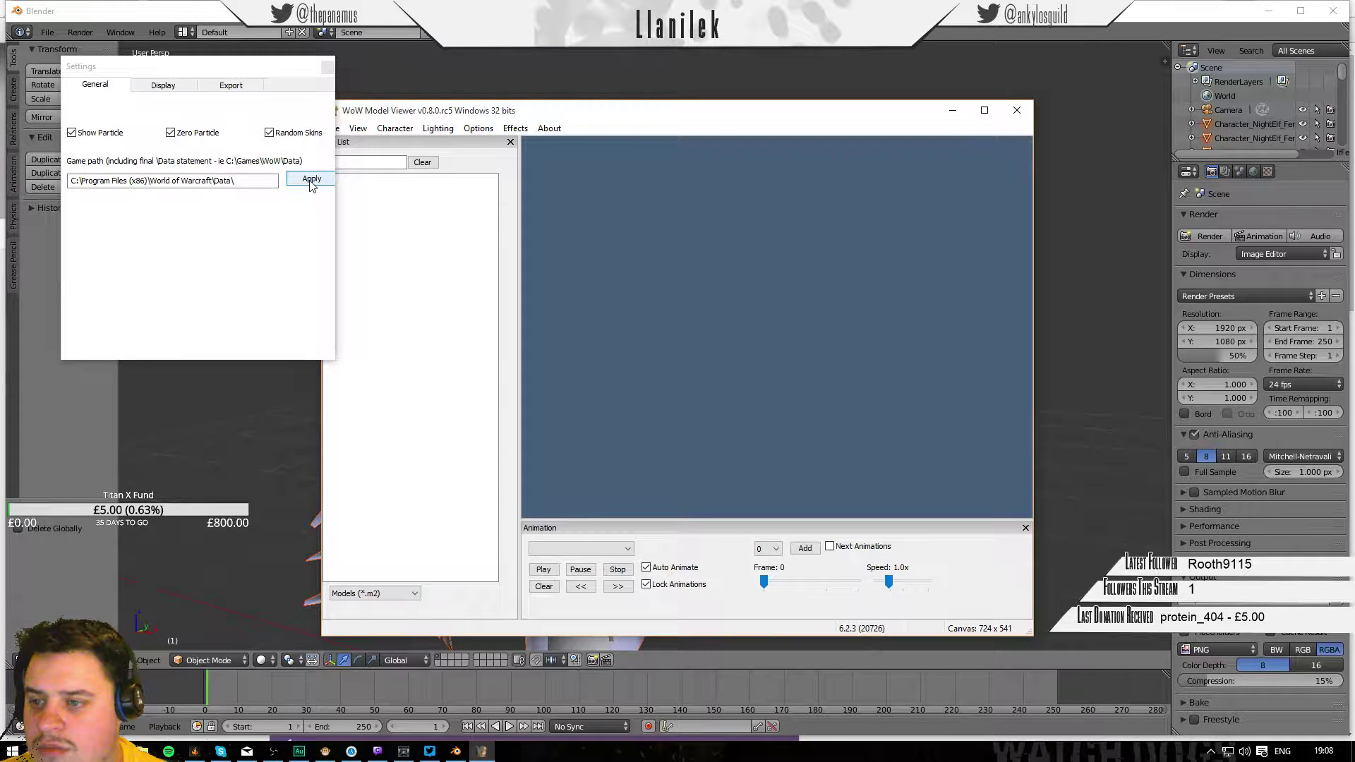
pyautogui.click(179, 85)
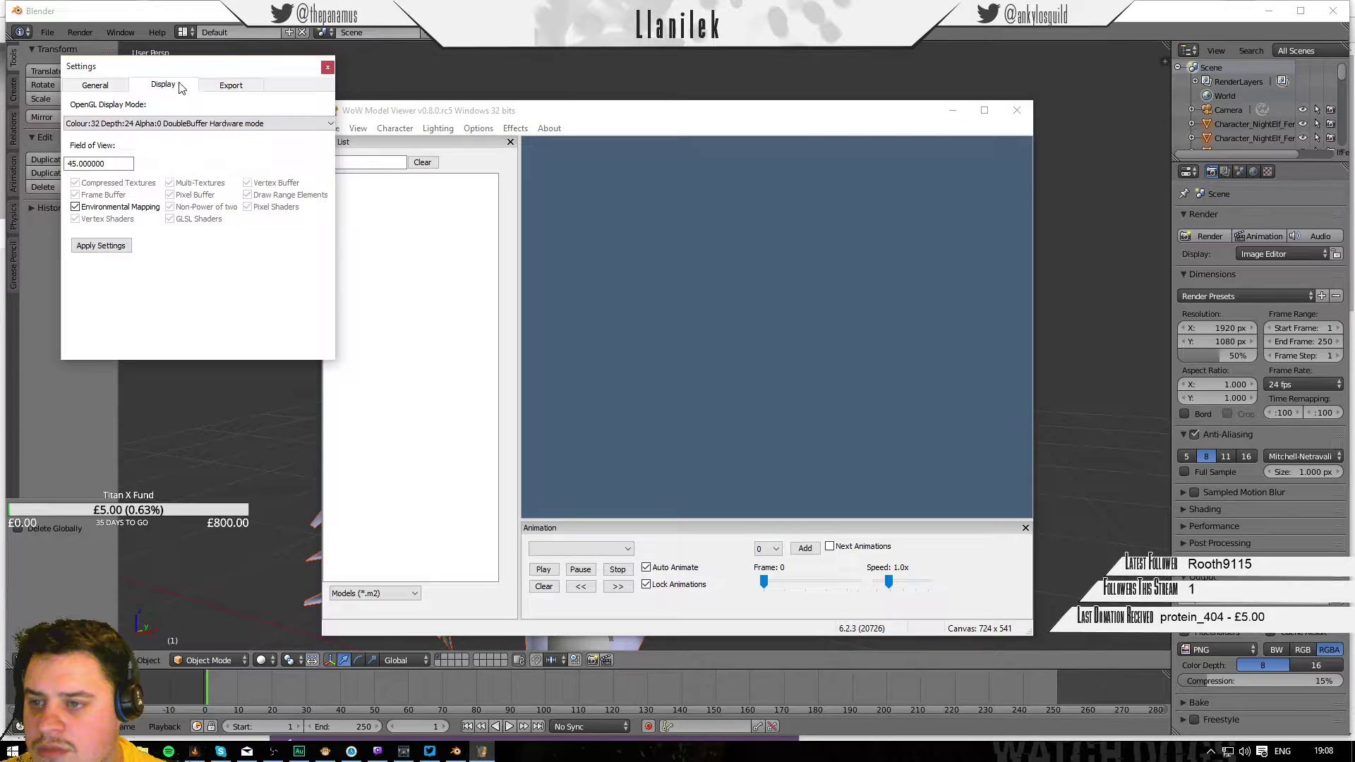
pyautogui.click(211, 86)
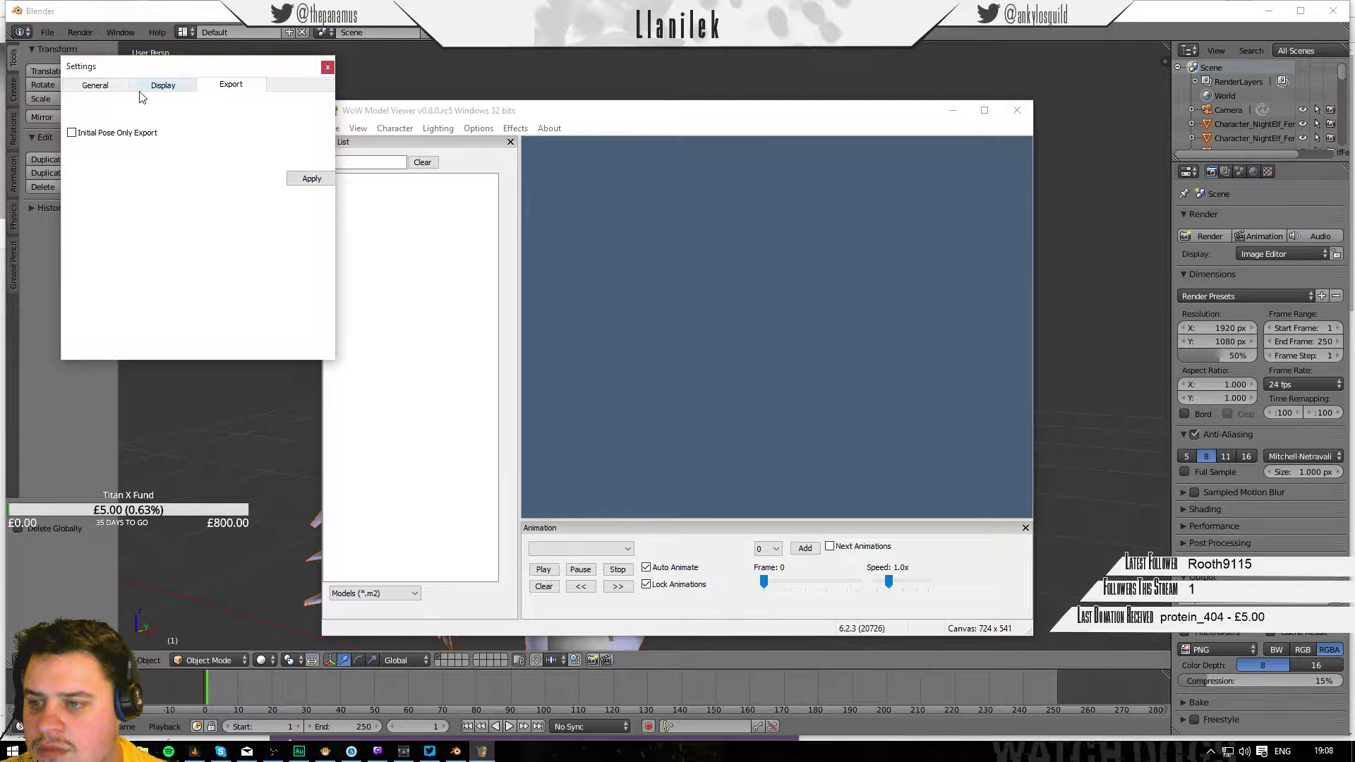
pyautogui.click(95, 85)
pyautogui.click(161, 85)
pyautogui.click(115, 88)
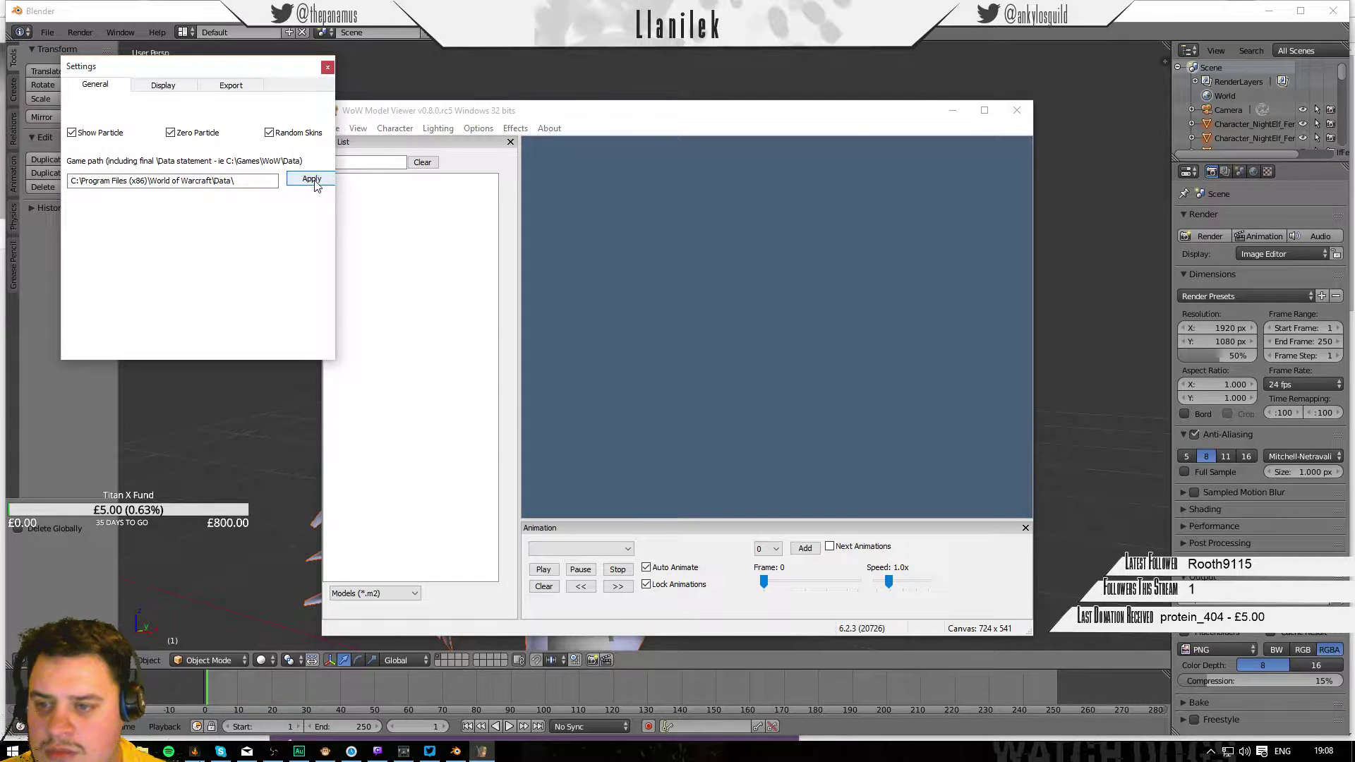
pyautogui.click(277, 181)
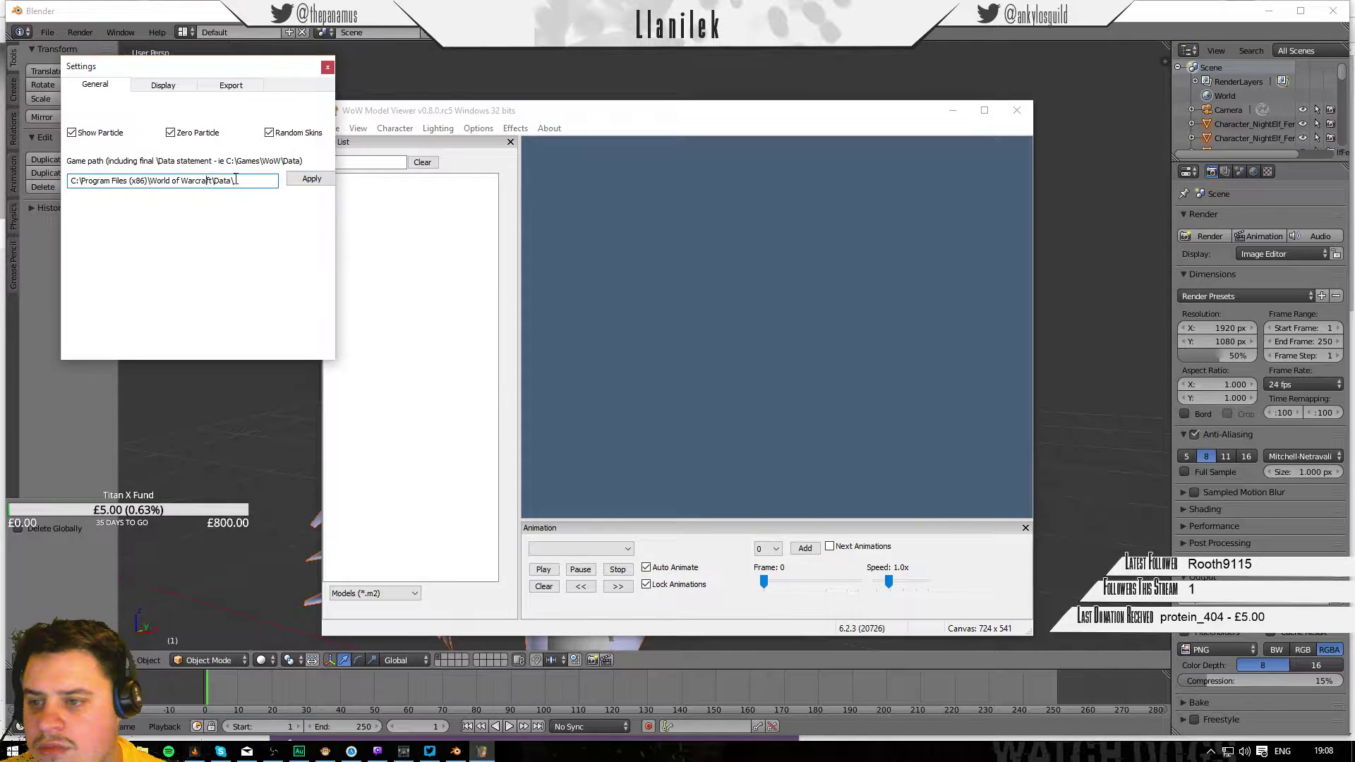
pyautogui.click(328, 67)
# Retry loading World of Warcraft with the first enUS locale, and close the model viewer.
pyautogui.click(333, 128)
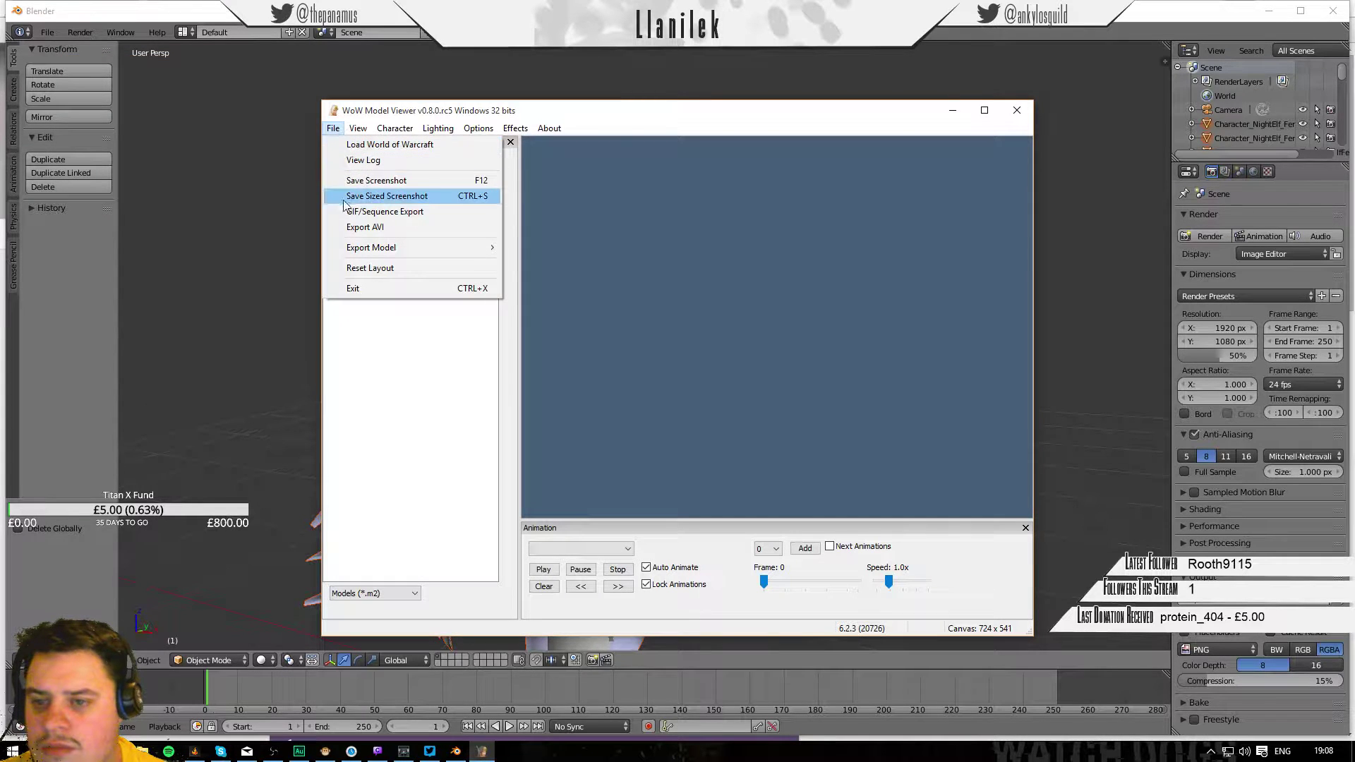
pyautogui.click(389, 144)
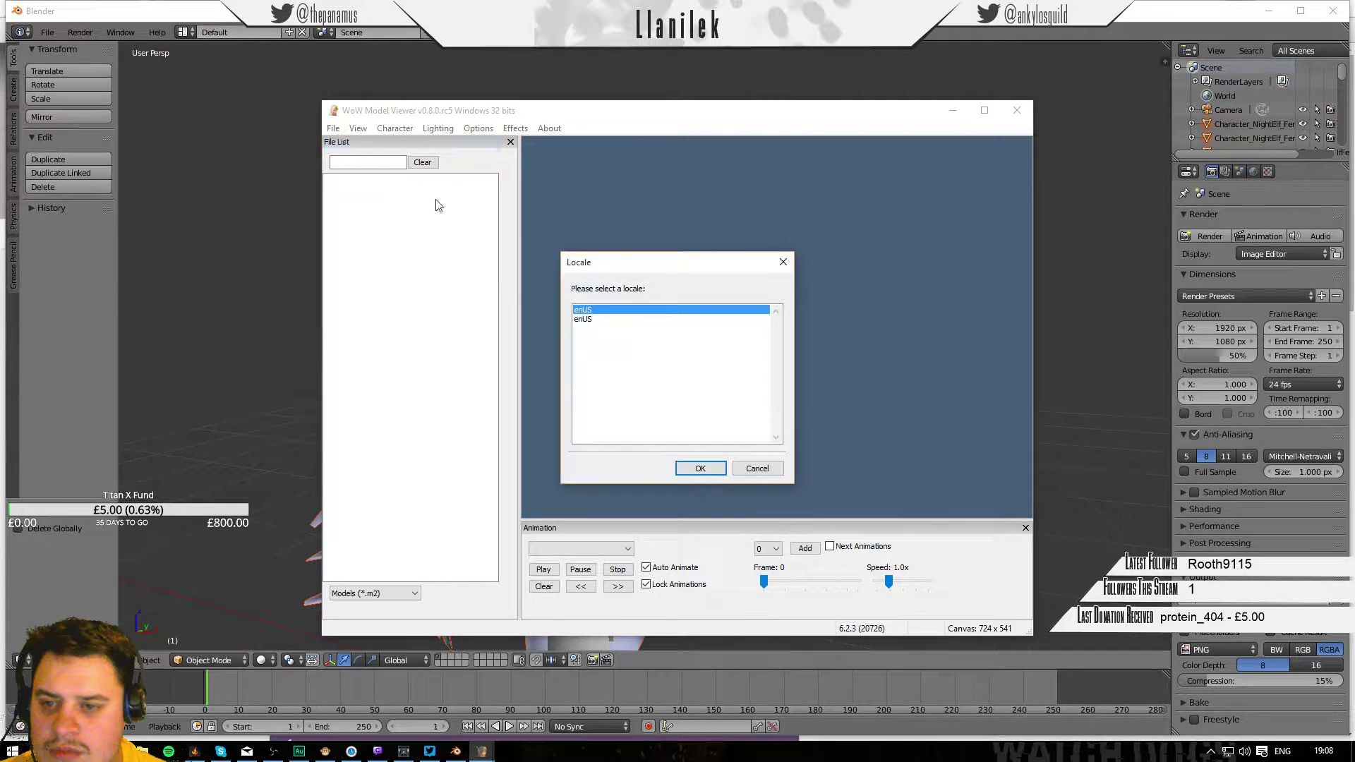
pyautogui.click(688, 467)
pyautogui.click(813, 431)
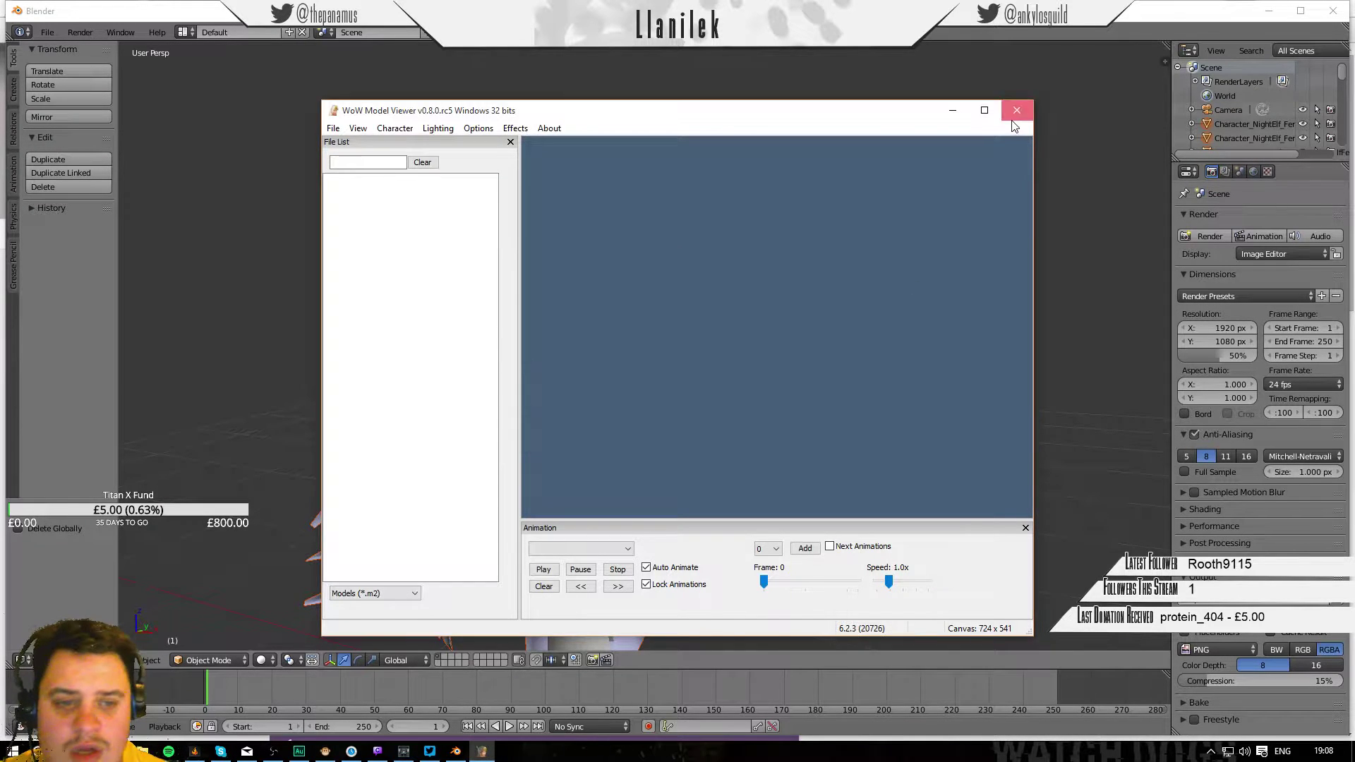
pyautogui.click(1016, 110)
# Examine the imported character from several angles, checking the black planes over the head, shoulders and waist.
pyautogui.moveTo(479, 129)
pyautogui.mouseDown(button='middle')
pyautogui.moveTo(423, 218)
pyautogui.moveTo(484, 153)
pyautogui.mouseUp(button='middle')
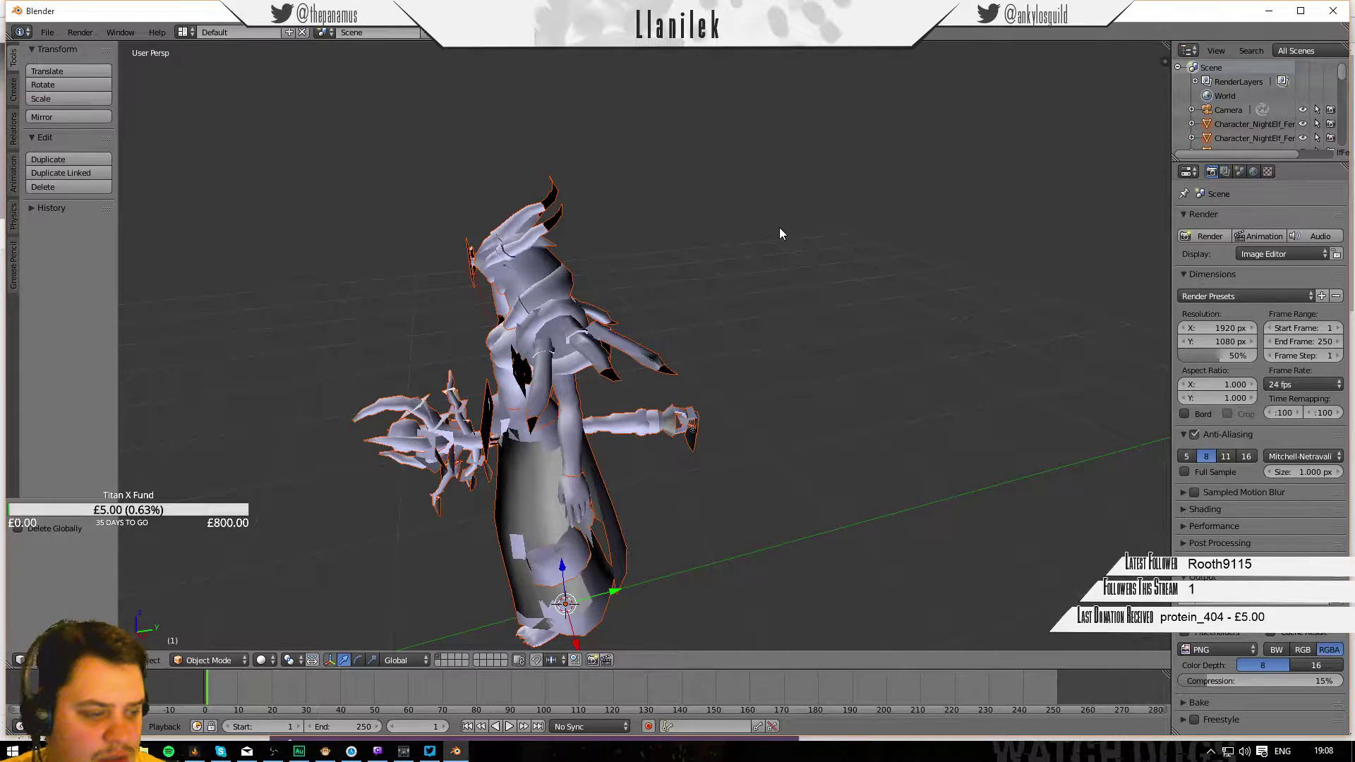
pyautogui.moveTo(779, 228); pyautogui.dragTo(708, 320, button='middle')
pyautogui.scroll(5, 476, 337)
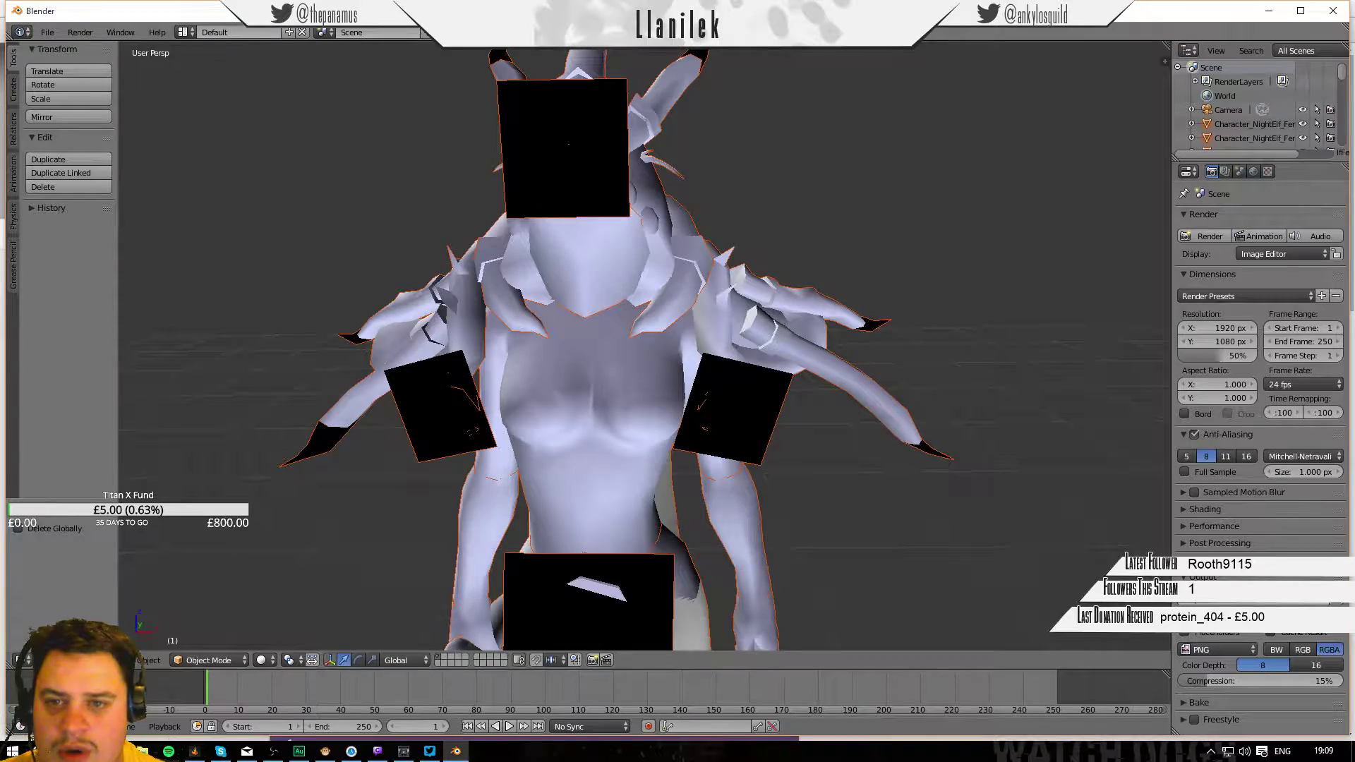
pyautogui.scroll(-3, 731, 138)
pyautogui.moveTo(731, 138); pyautogui.dragTo(990, 358, button='middle')
pyautogui.moveTo(455, 434); pyautogui.dragTo(731, 427, button='middle')
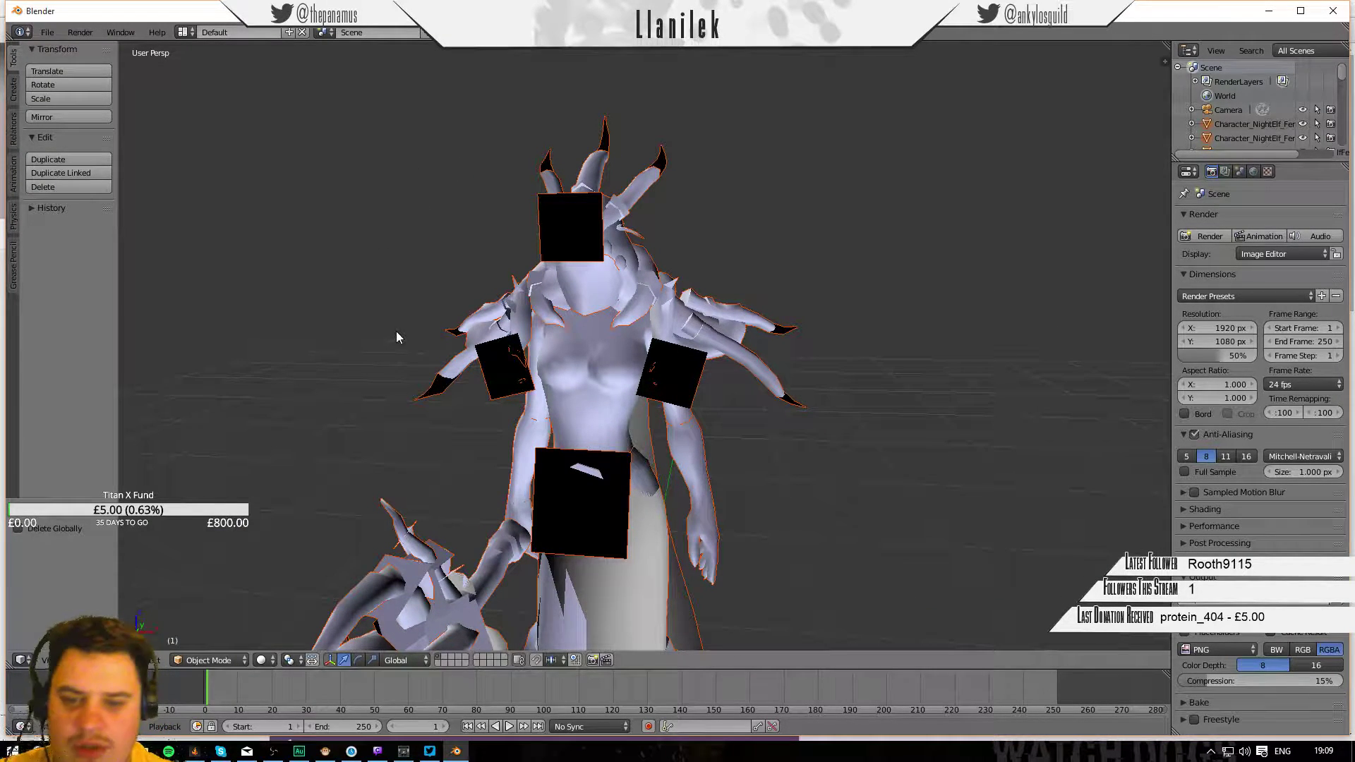
pyautogui.moveTo(395, 337); pyautogui.dragTo(424, 342, button='middle')
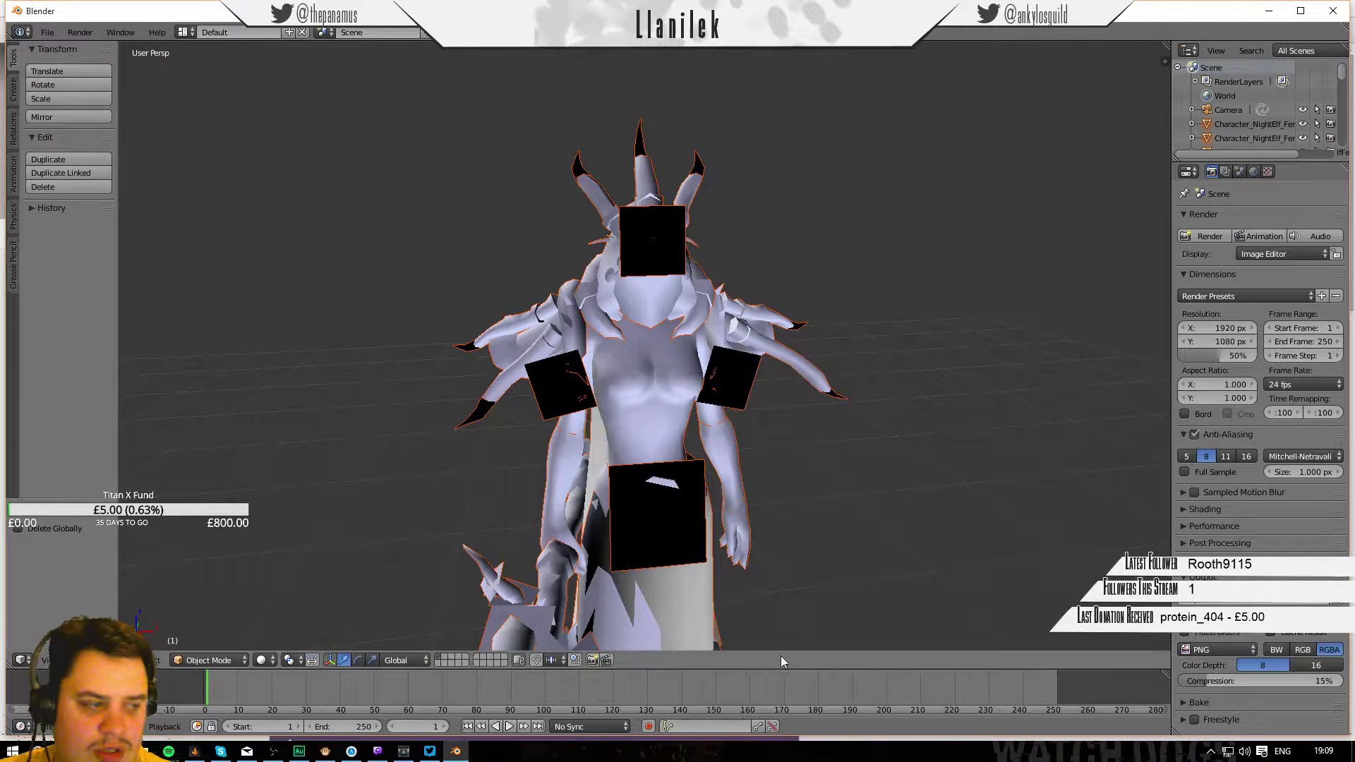
pyautogui.scroll(-3, 747, 629)
pyautogui.scroll(2, 804, 503)
pyautogui.moveTo(854, 491); pyautogui.dragTo(840, 490, button='middle')
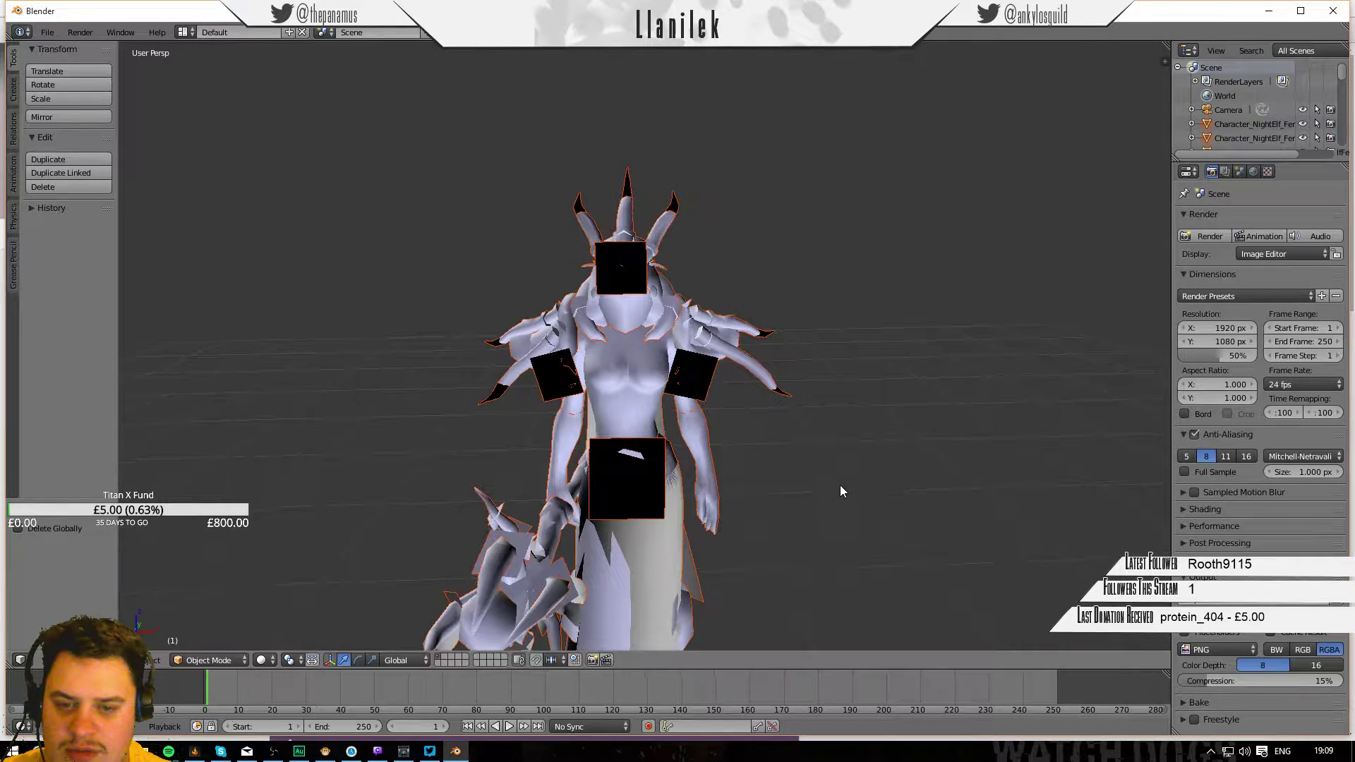
pyautogui.click(48, 33)
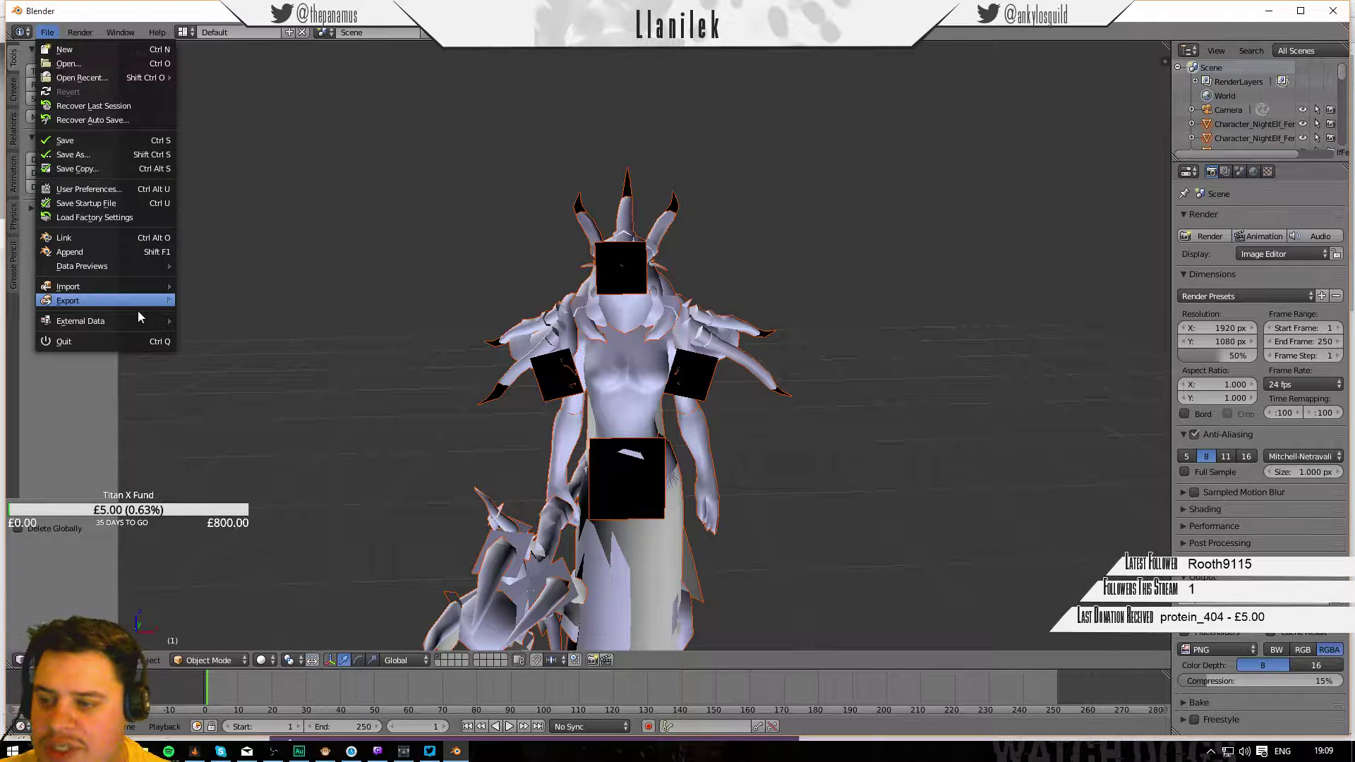
pyautogui.moveTo(133, 289)
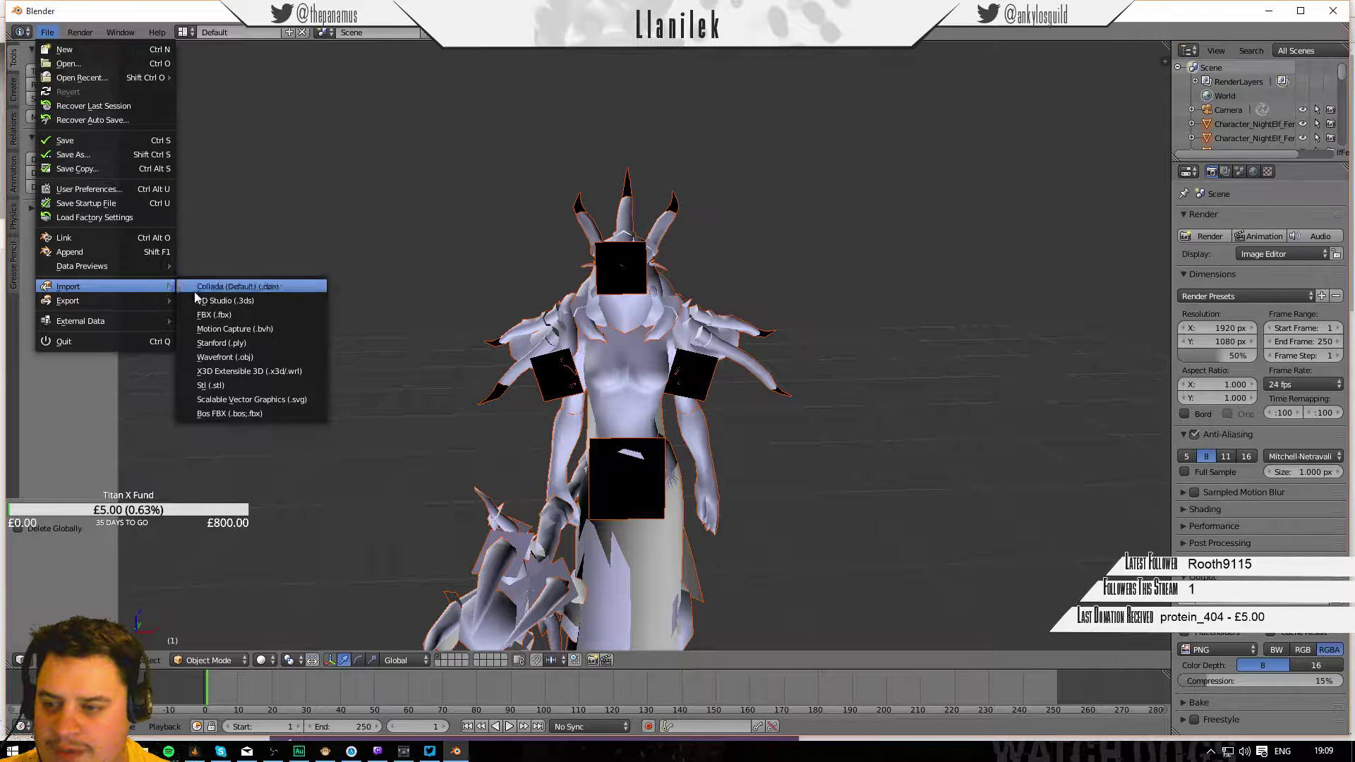
pyautogui.click(217, 357)
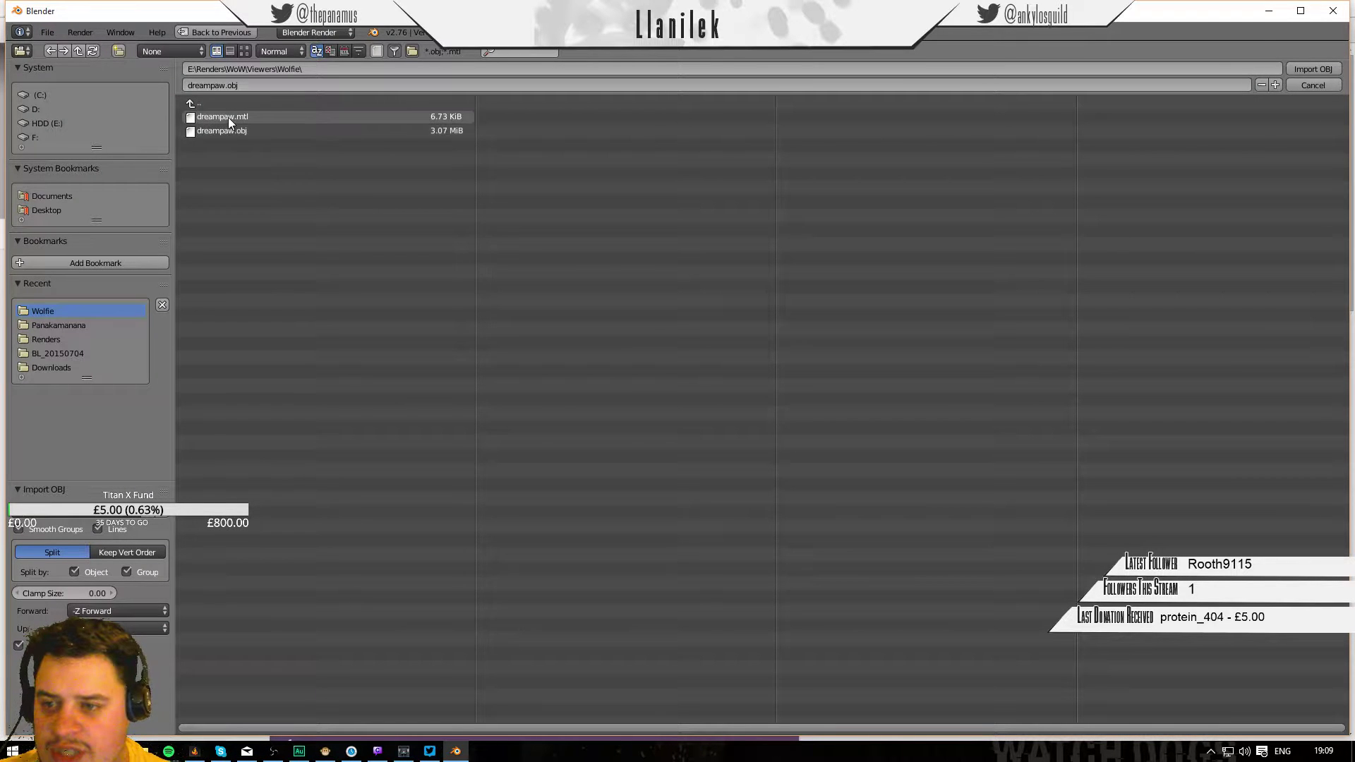
pyautogui.click(1312, 68)
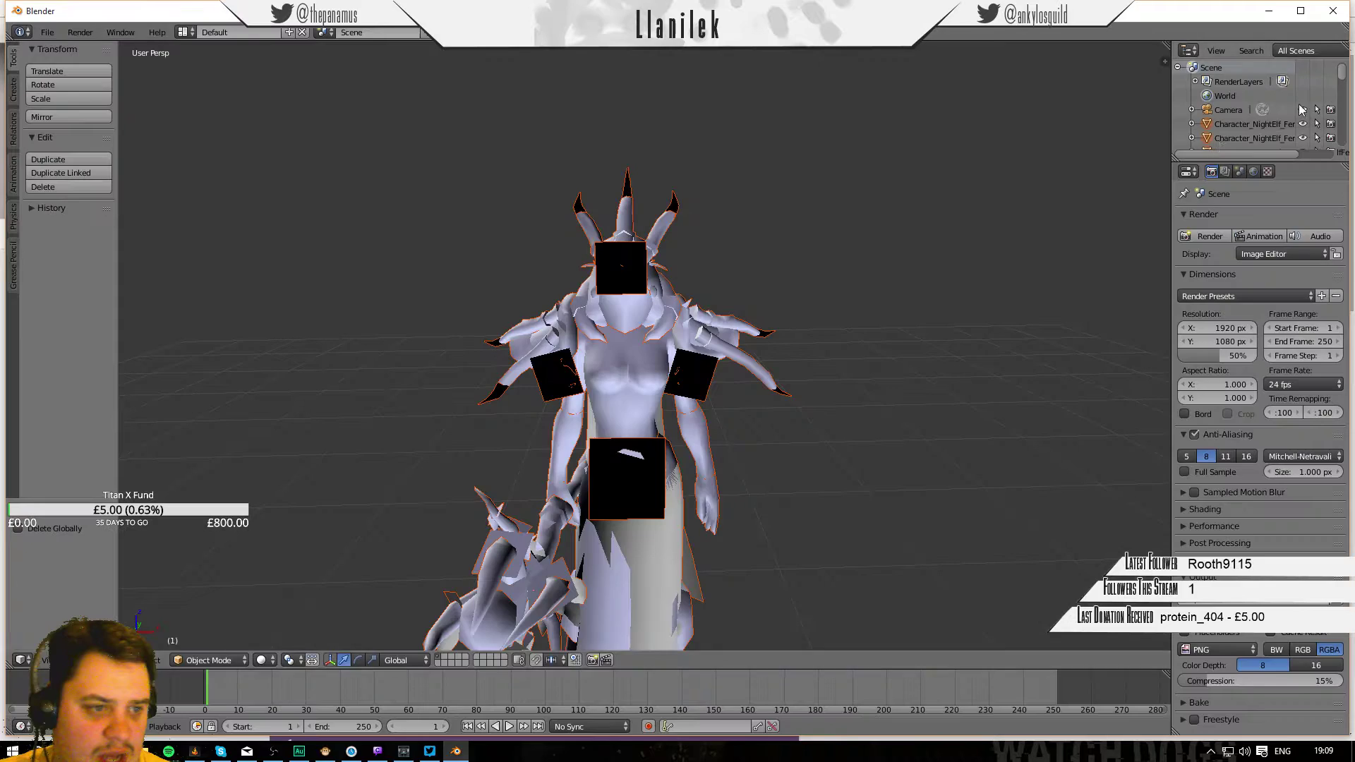
# Change the viewport shading so the imported character displays its textures, and view it from the front.
pyautogui.moveTo(771, 250); pyautogui.dragTo(624, 339, button='middle')
pyautogui.moveTo(907, 295); pyautogui.dragTo(266, 649, button='middle')
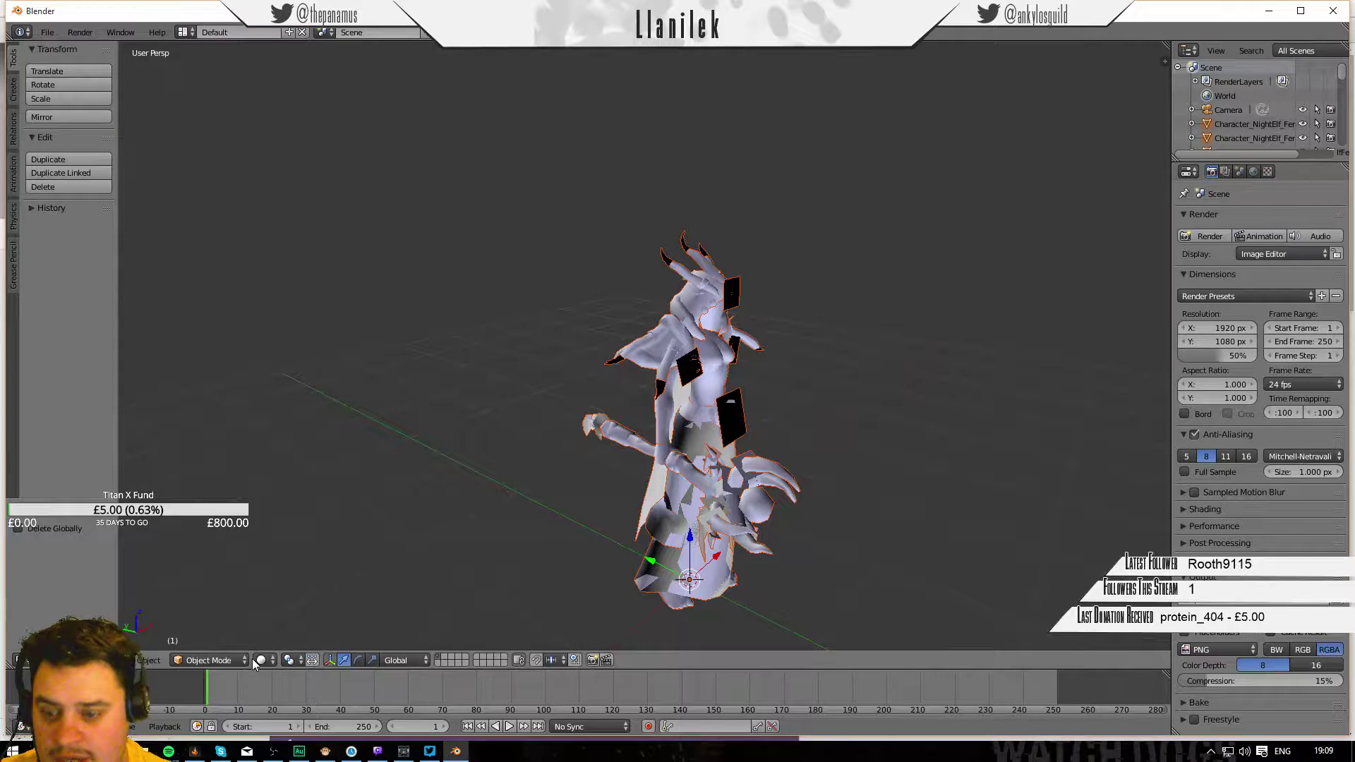
pyautogui.click(259, 660)
pyautogui.press('Return')
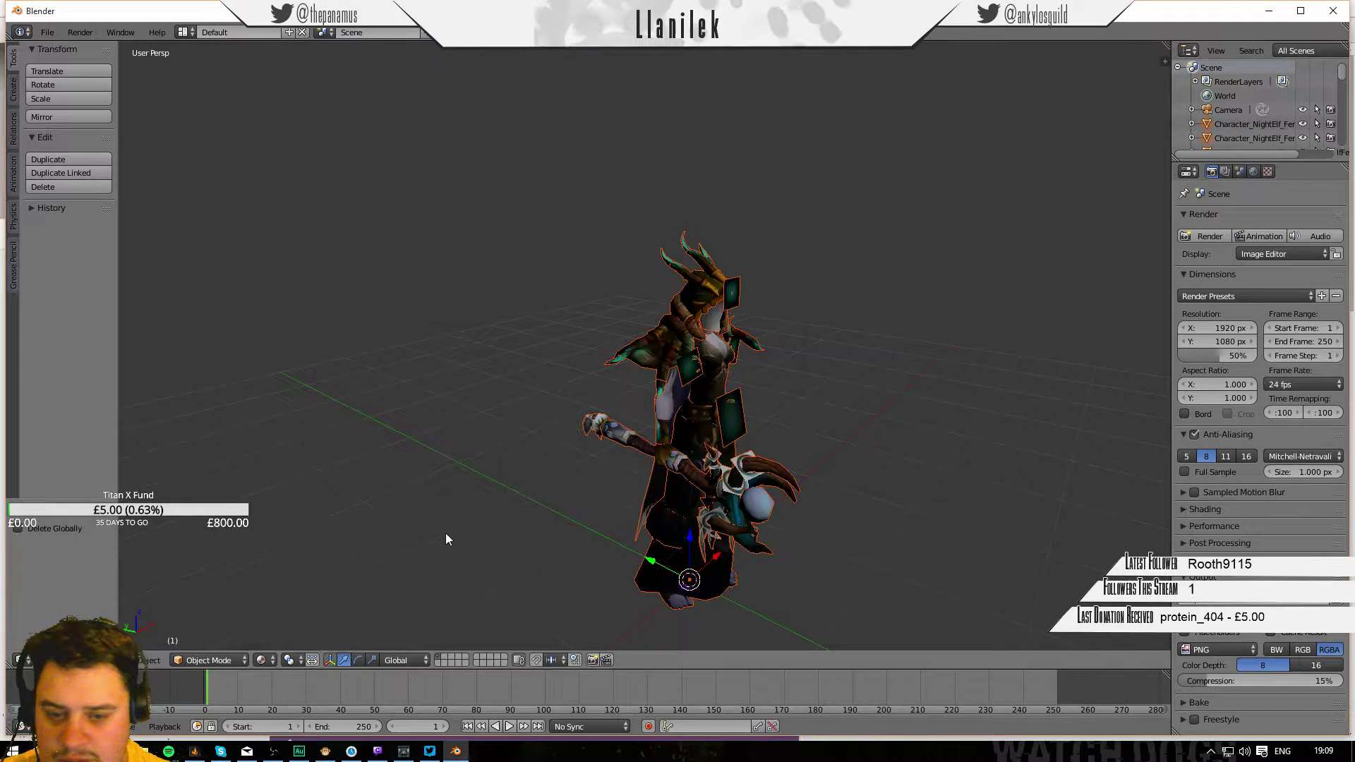
pyautogui.moveTo(735, 400)
pyautogui.mouseDown(button='middle')
pyautogui.moveTo(795, 357)
pyautogui.moveTo(656, 322)
pyautogui.moveTo(685, 341)
pyautogui.moveTo(955, 371)
pyautogui.moveTo(860, 362)
pyautogui.moveTo(759, 311)
pyautogui.moveTo(691, 361)
pyautogui.moveTo(727, 407)
pyautogui.mouseUp(button='middle')
pyautogui.click(504, 32)
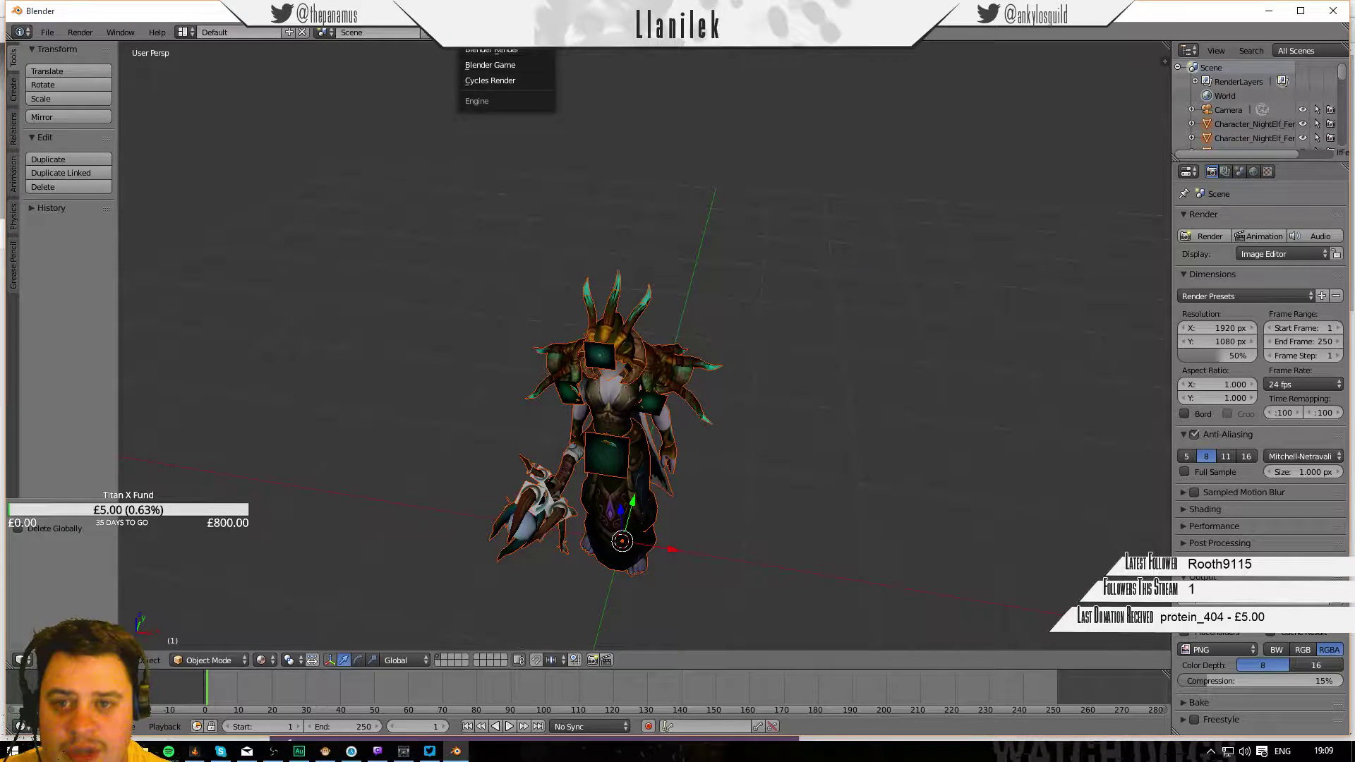
pyautogui.press('Escape')
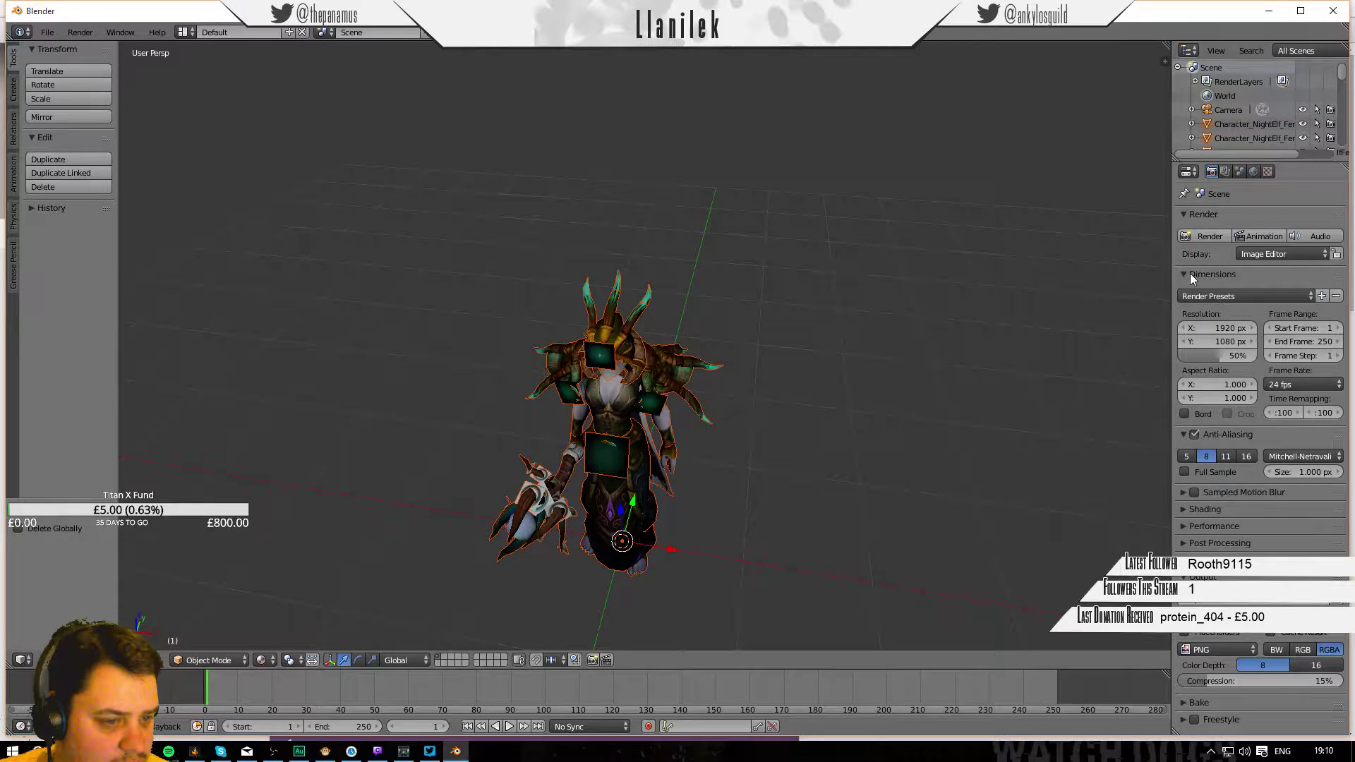
pyautogui.scroll(-5, 1207, 314)
pyautogui.scroll(5, 1205, 314)
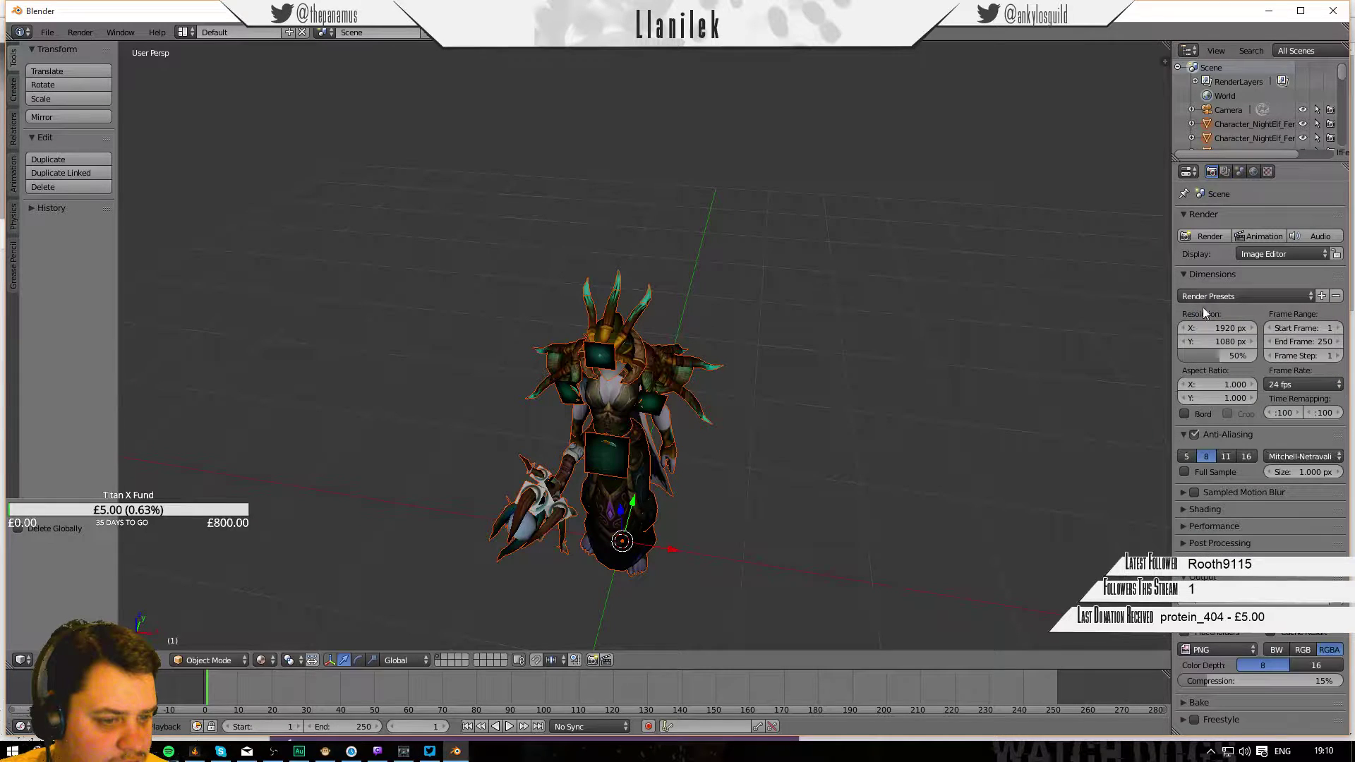
pyautogui.click(1218, 355)
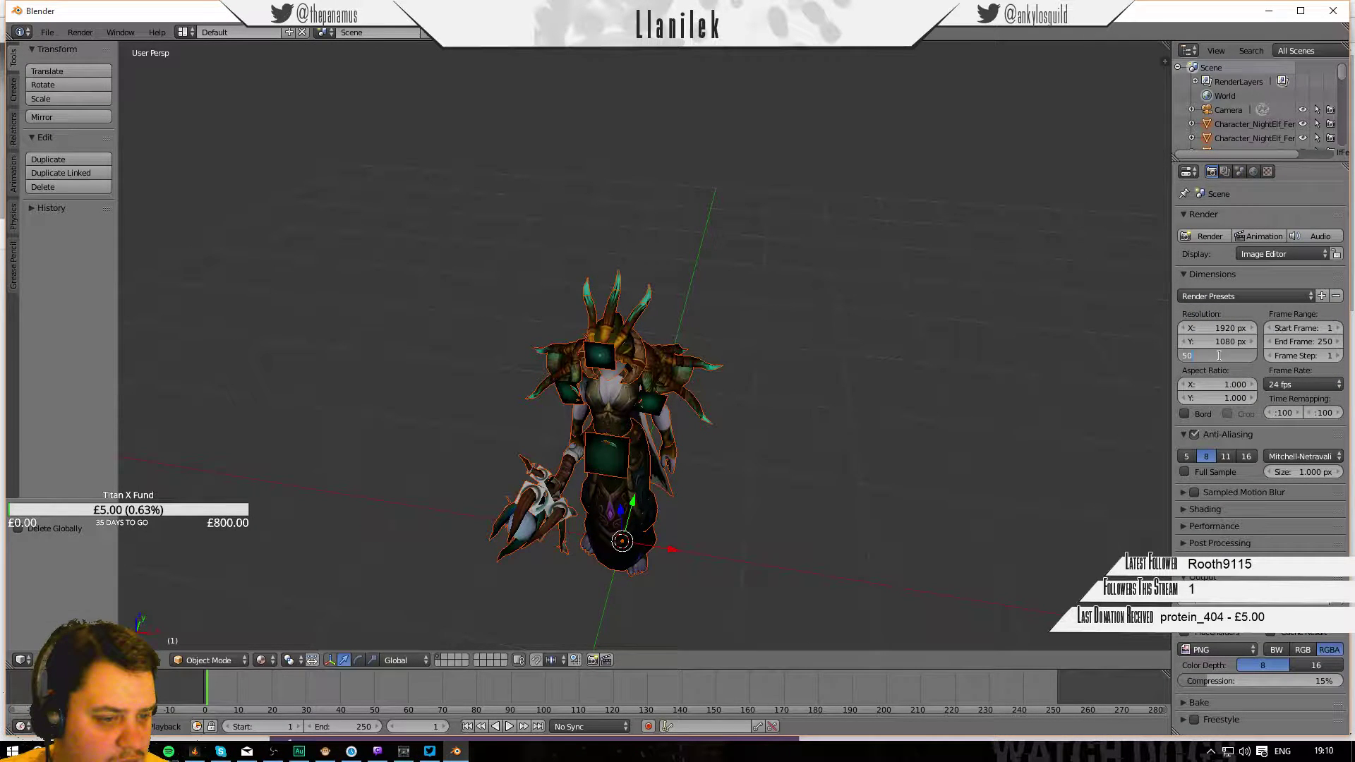
pyautogui.click(1268, 374)
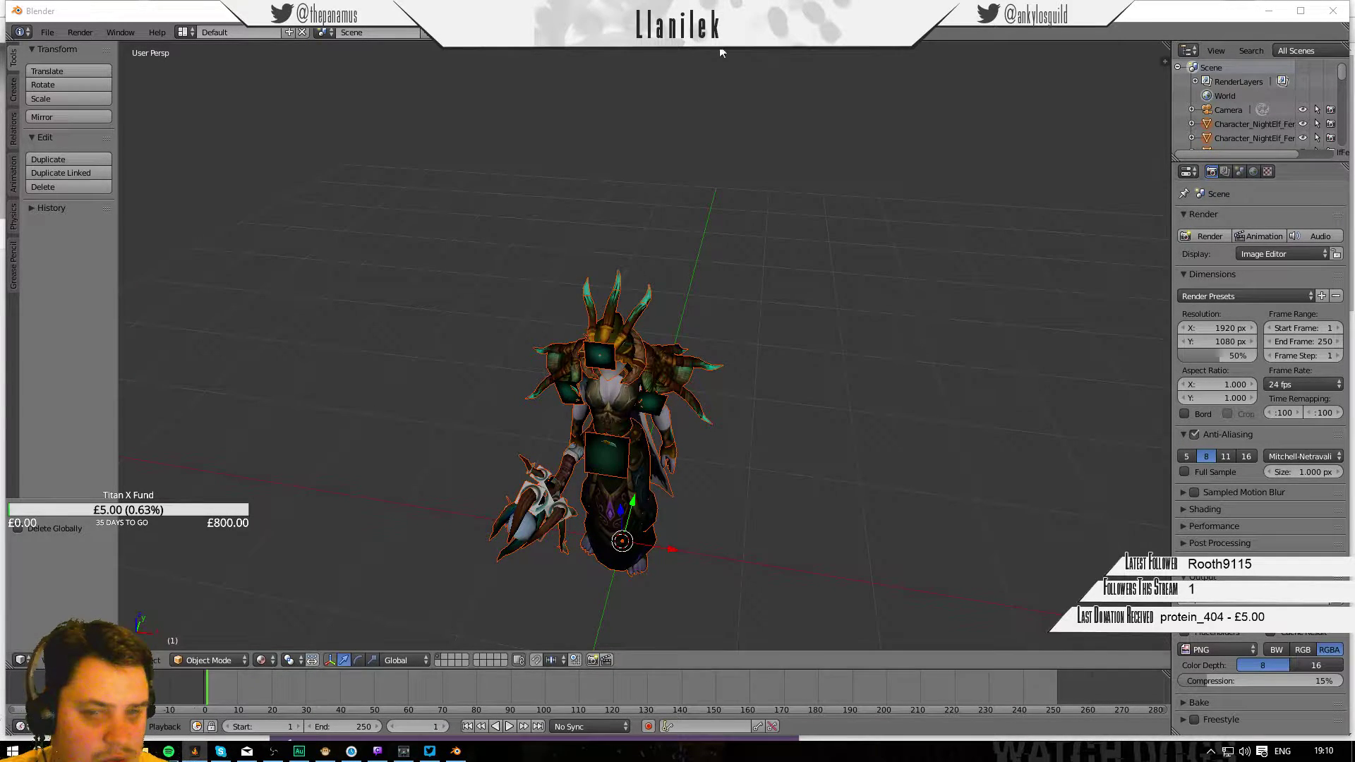
# Switch the render engine to Cycles Render and set its render device to GPU Compute.
pyautogui.click(494, 33)
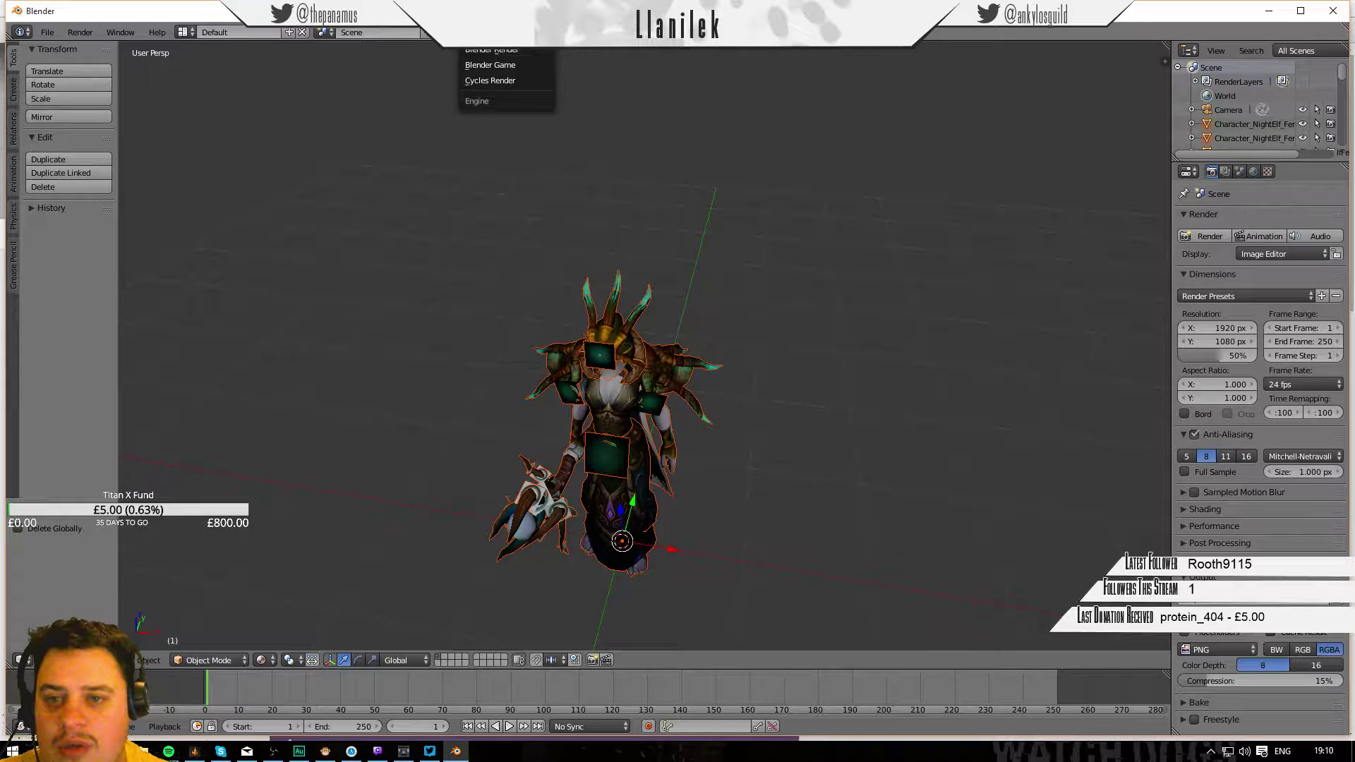
pyautogui.click(494, 32)
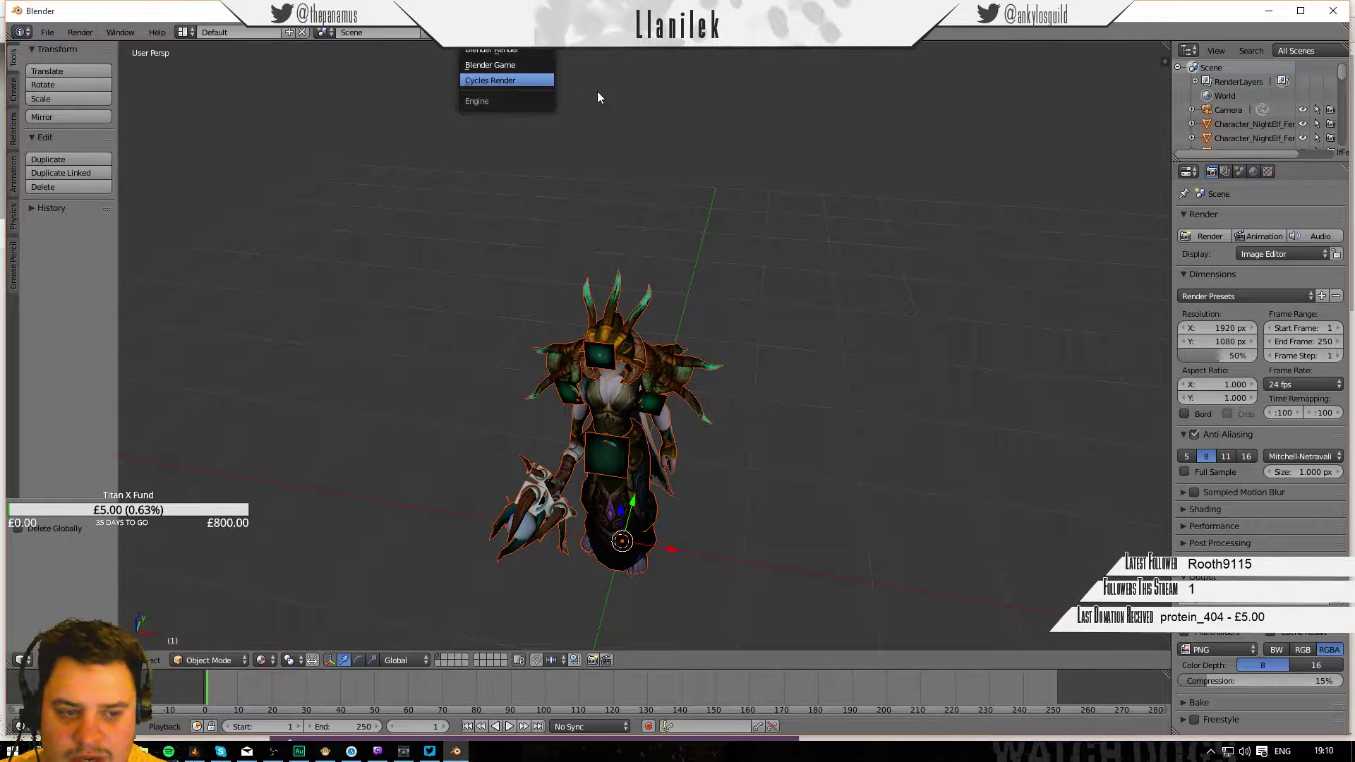
pyautogui.click(493, 82)
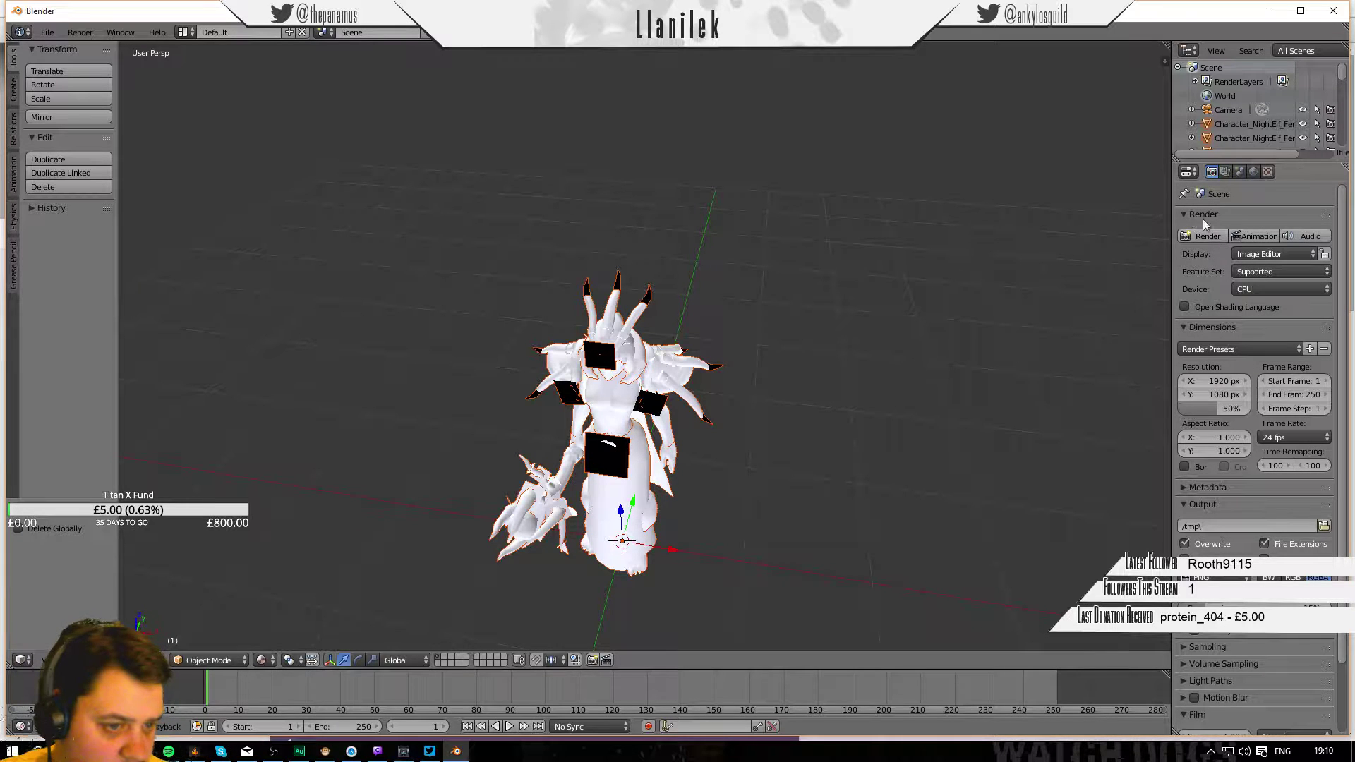
pyautogui.click(1246, 290)
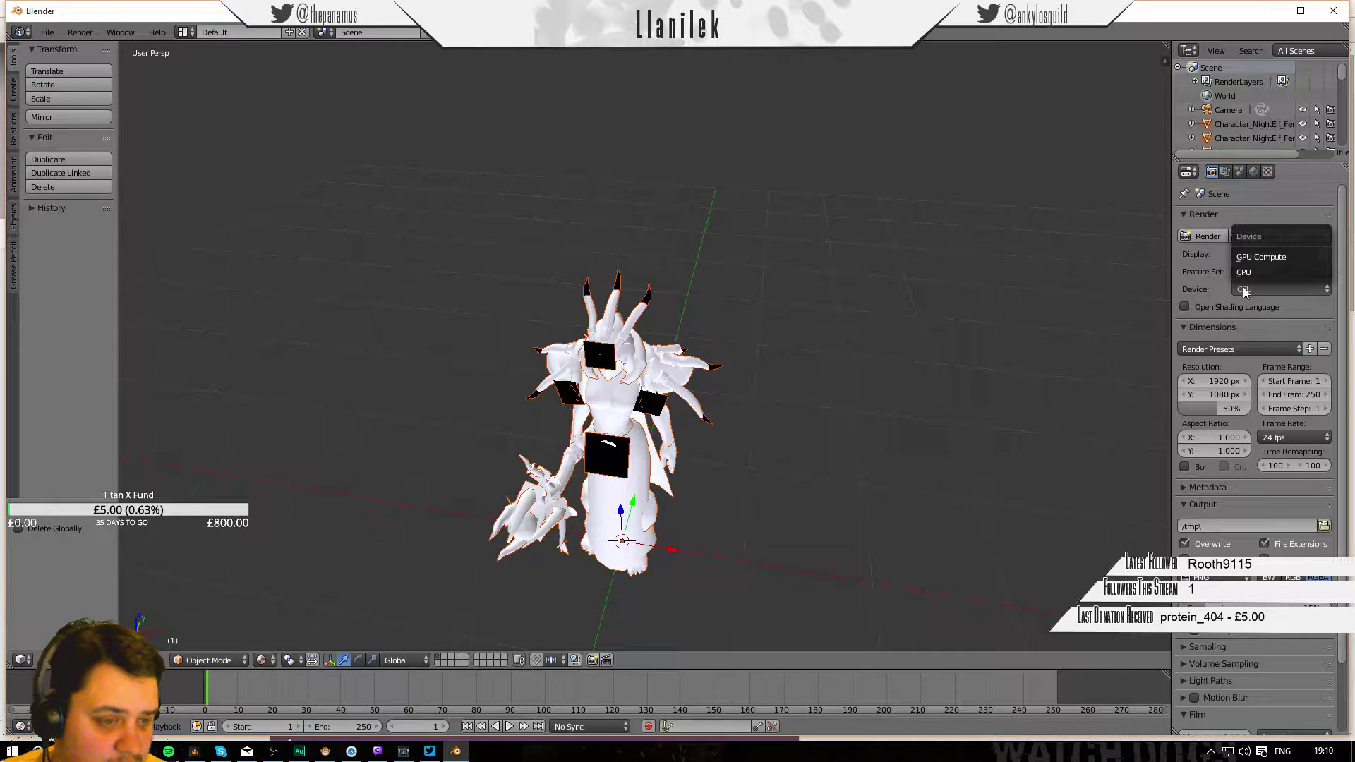
pyautogui.click(1266, 257)
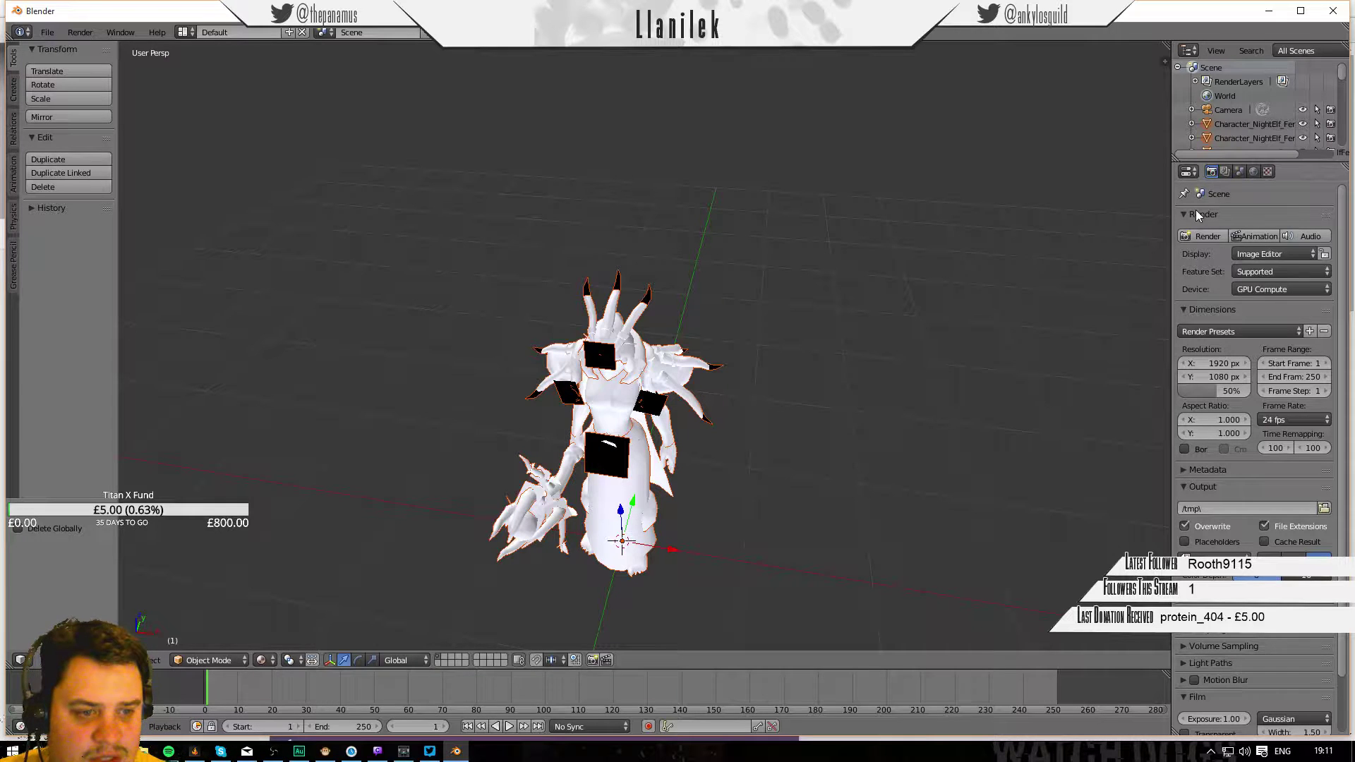
# Expand the Performance render settings and set the tile size to 16 in both X and Y.
pyautogui.scroll(-3, 1221, 365)
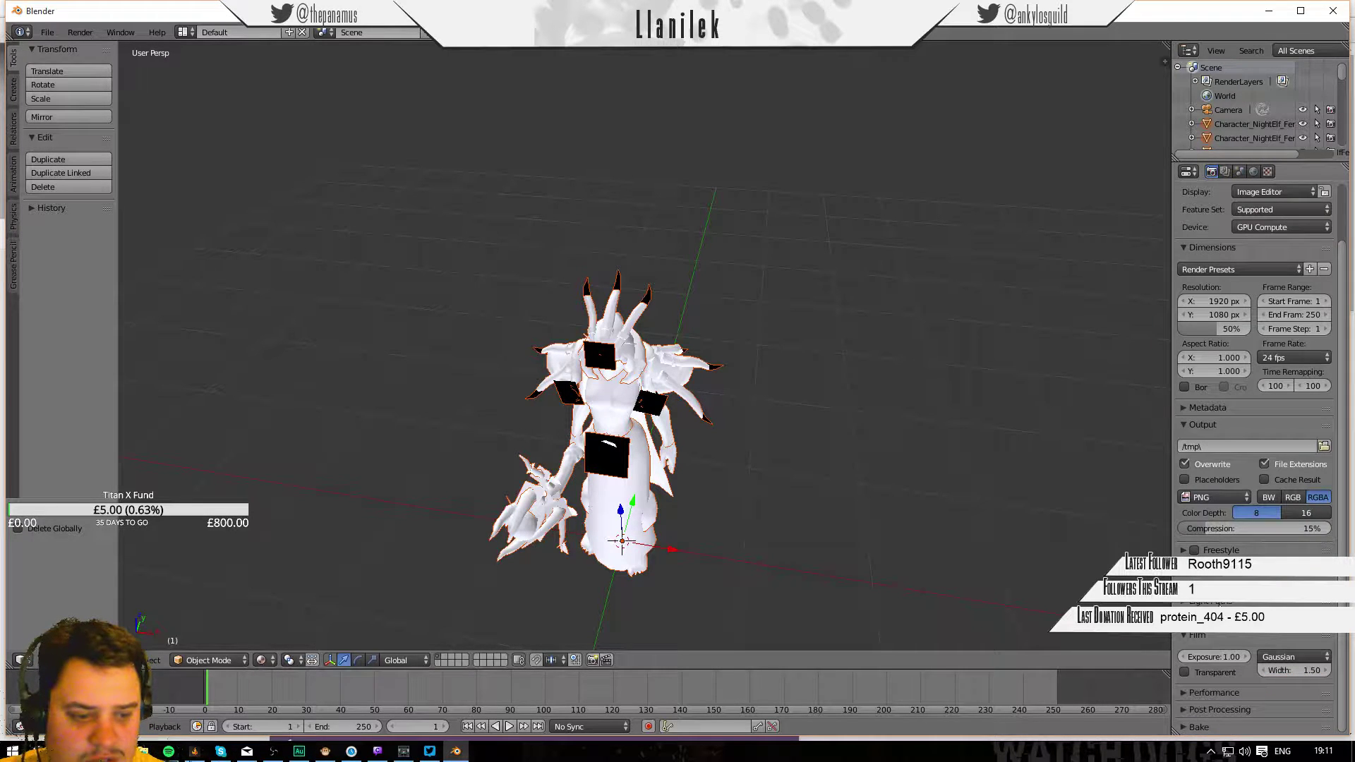
pyautogui.click(1185, 693)
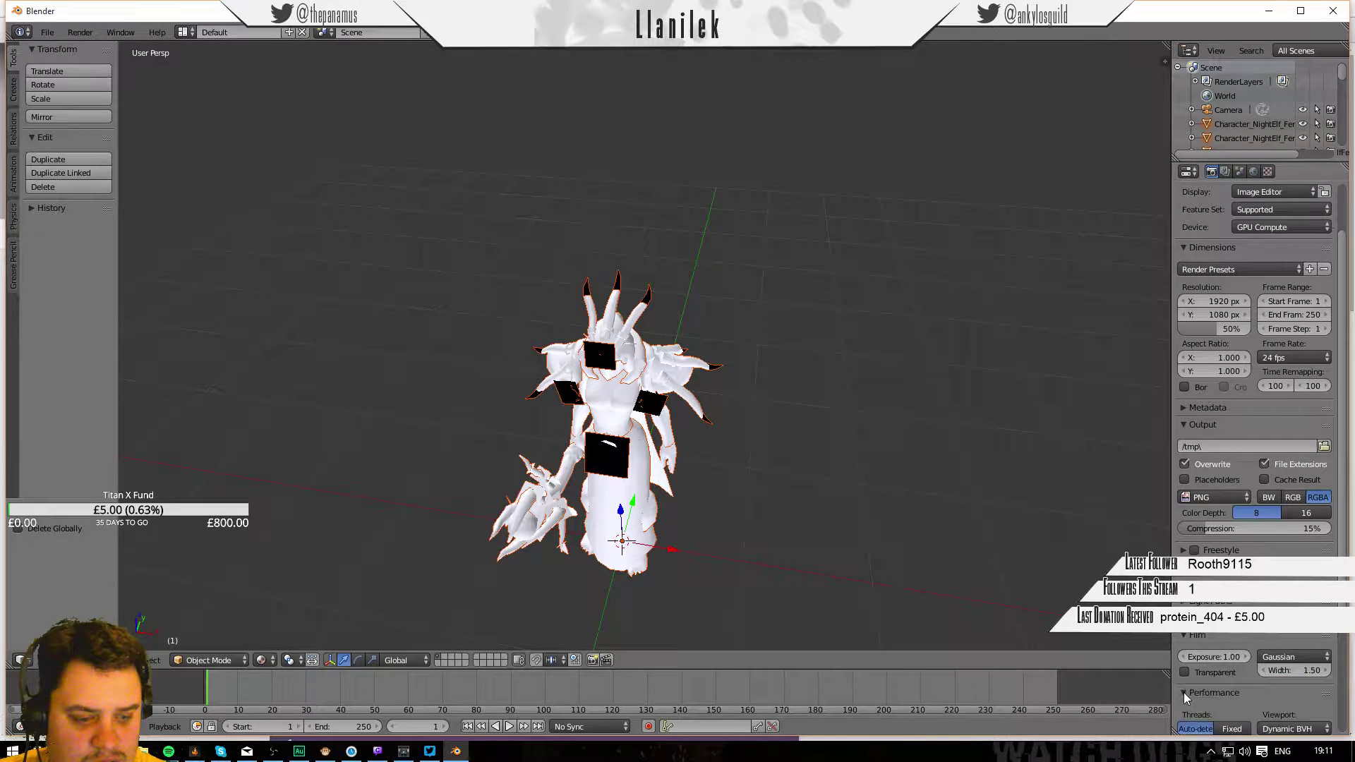
pyautogui.scroll(-5, 1213, 659)
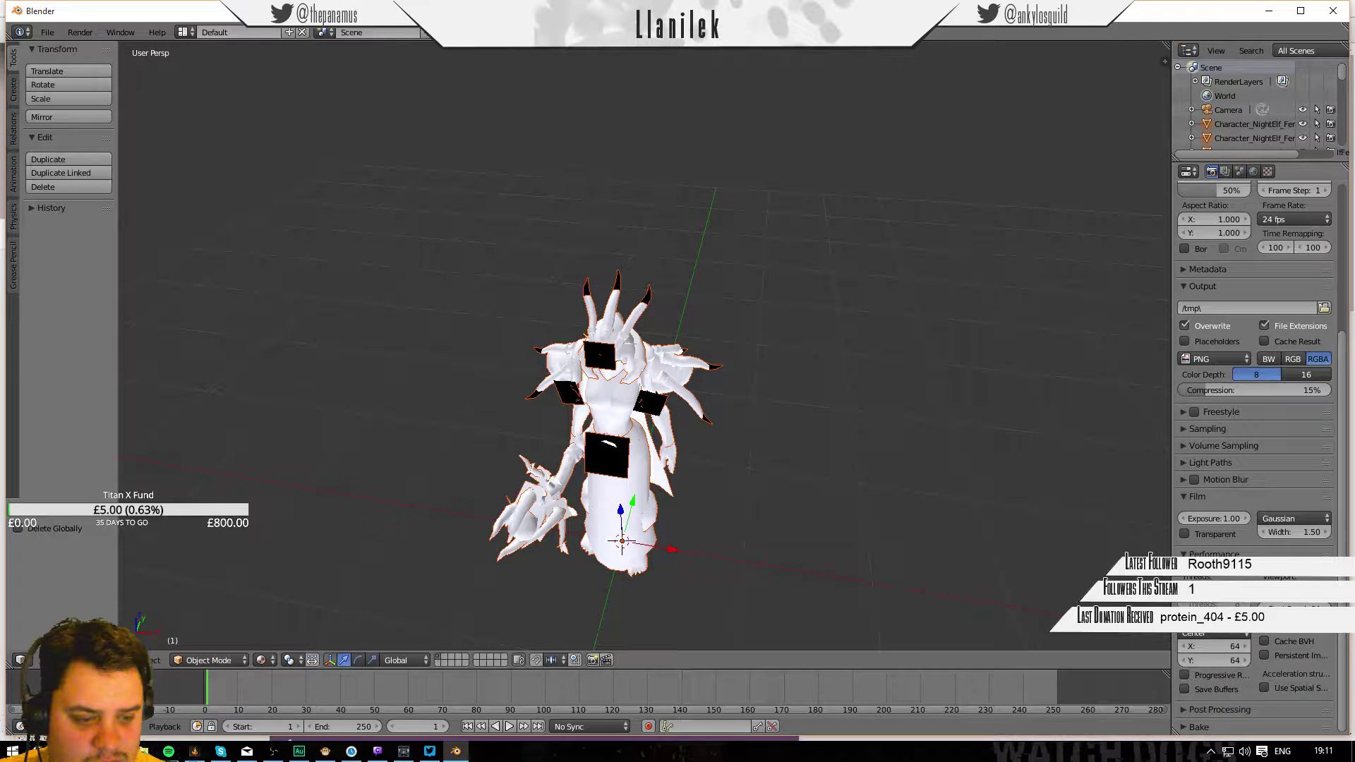
pyautogui.click(1233, 648)
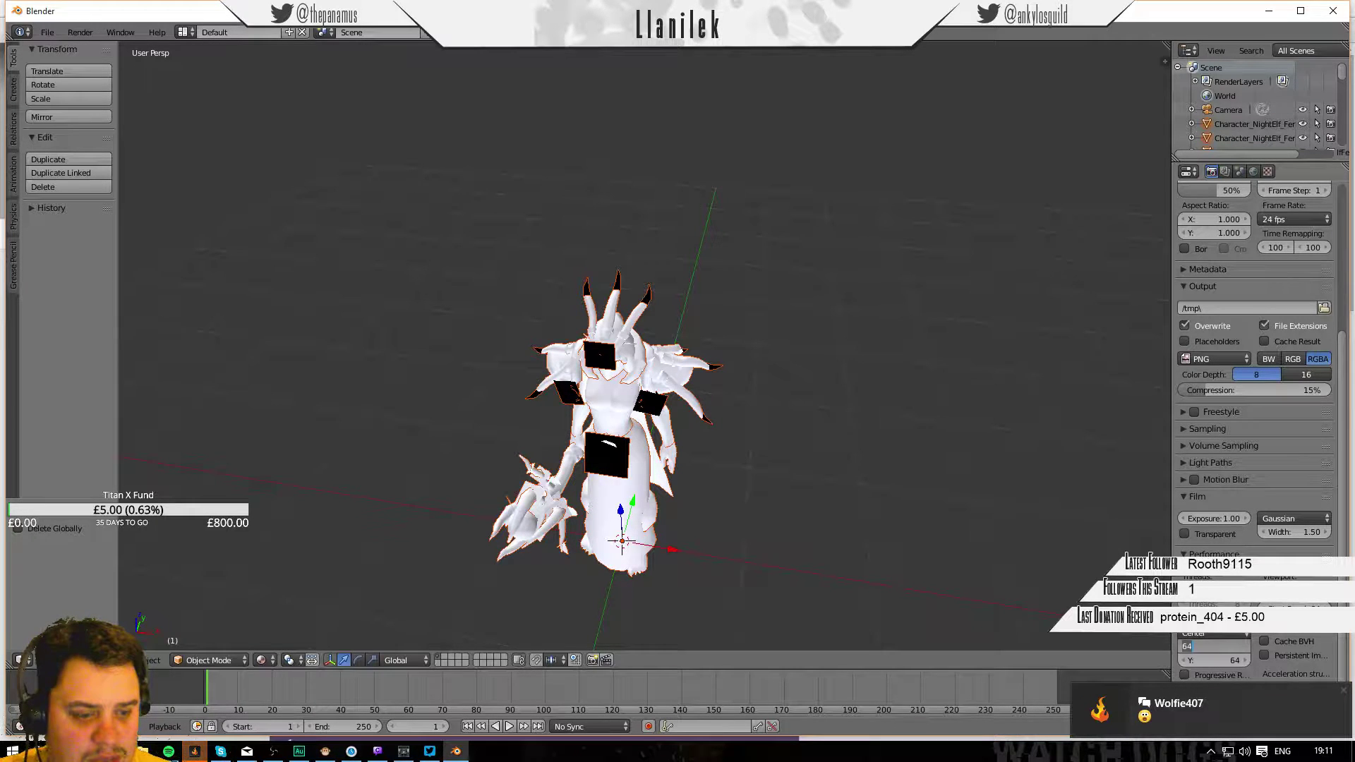
pyautogui.write('16')
pyautogui.press('Tab')
pyautogui.write('1')
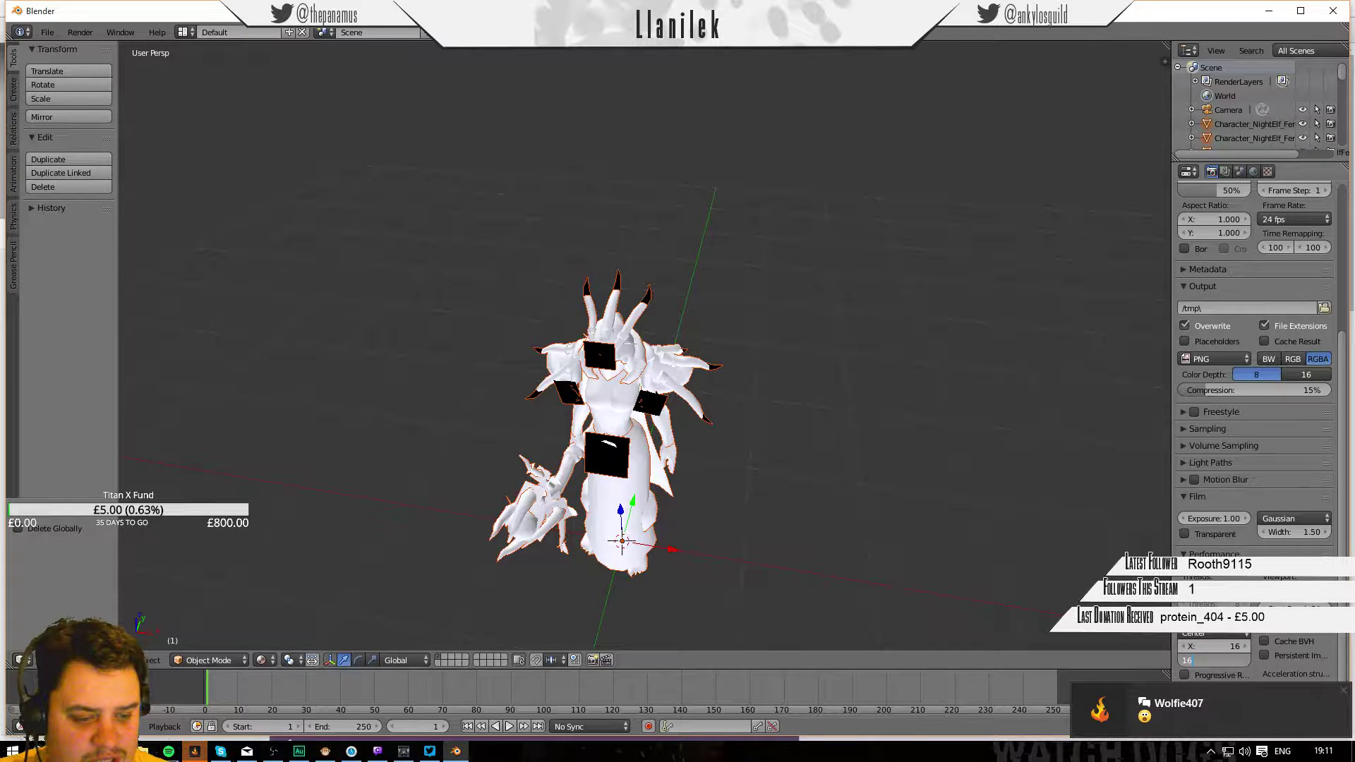
pyautogui.press('Return')
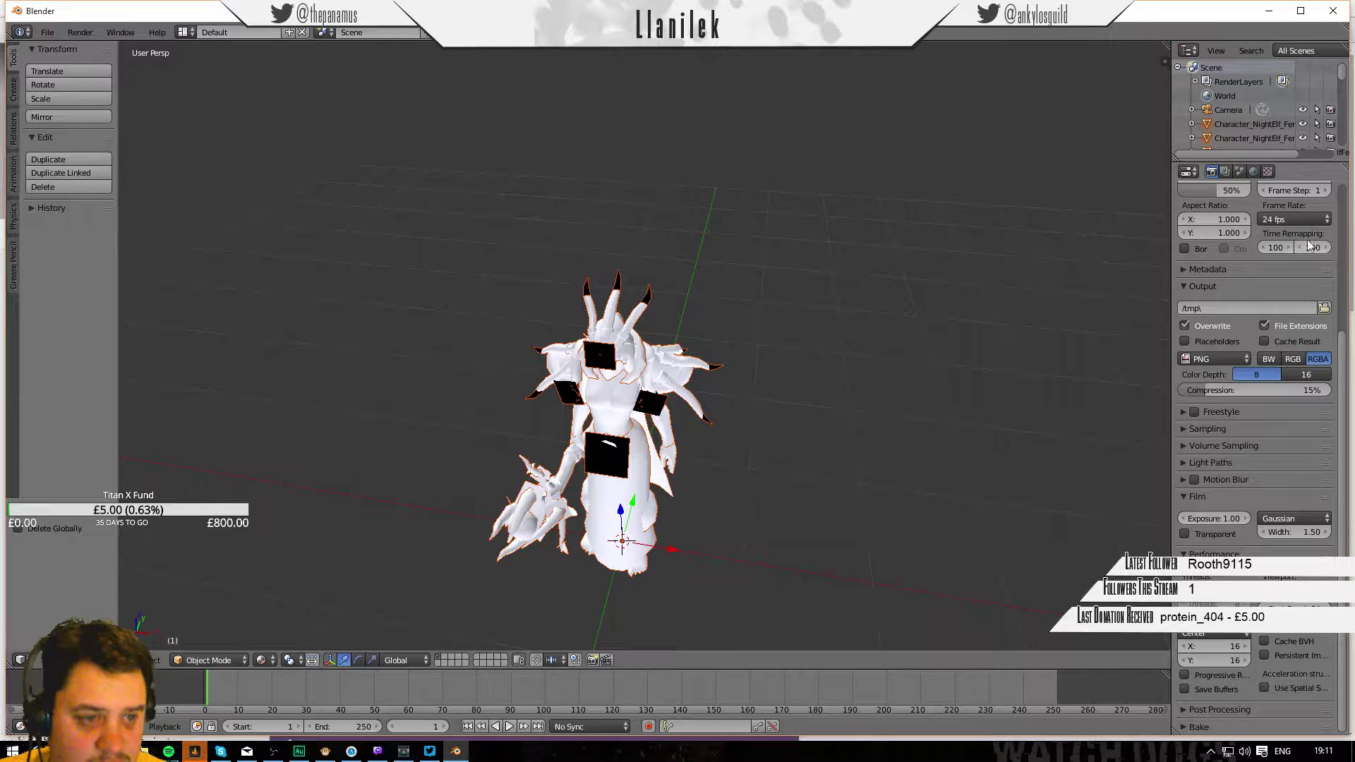
# Set the render device to CPU and render the character from the camera view.
pyautogui.scroll(7, 1268, 254)
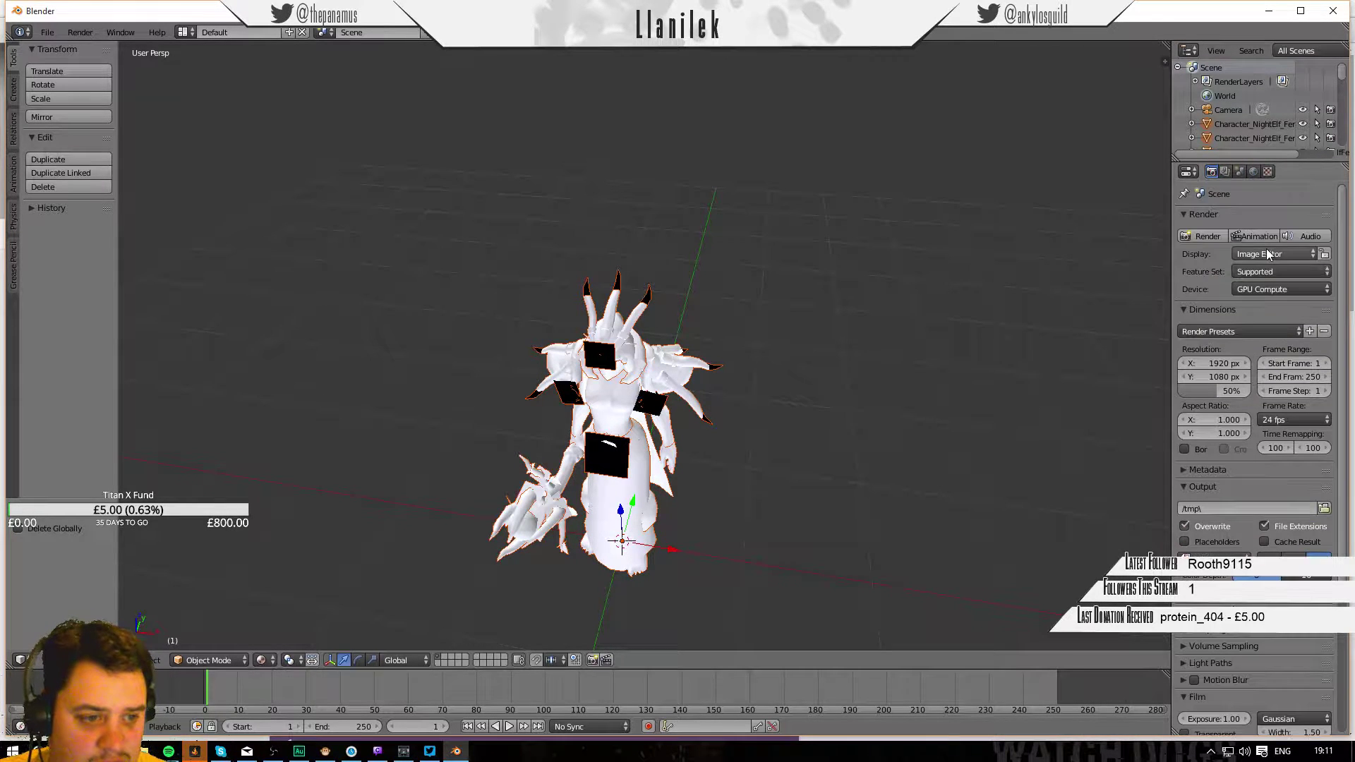
pyautogui.click(1269, 290)
pyautogui.click(1248, 273)
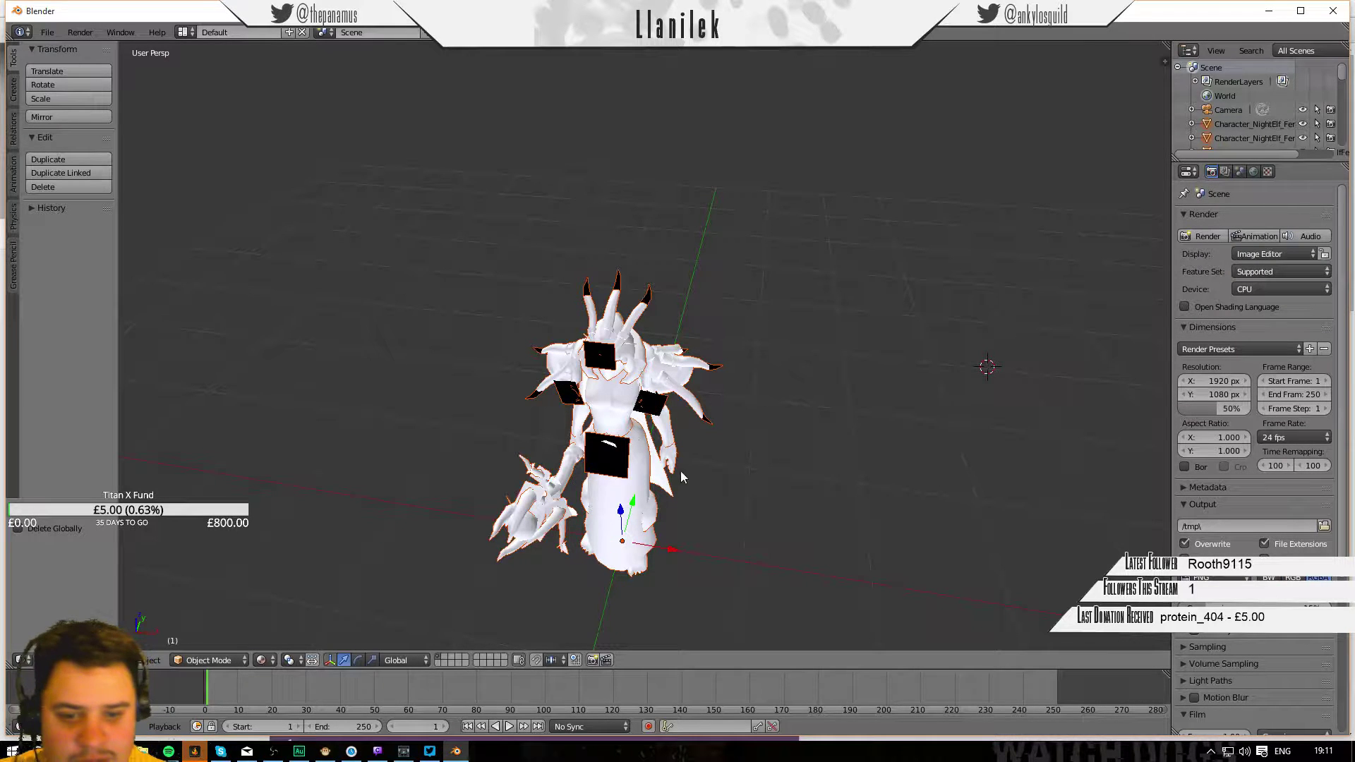
pyautogui.moveTo(680, 471); pyautogui.dragTo(708, 457, button='middle')
pyautogui.press('KP_0')
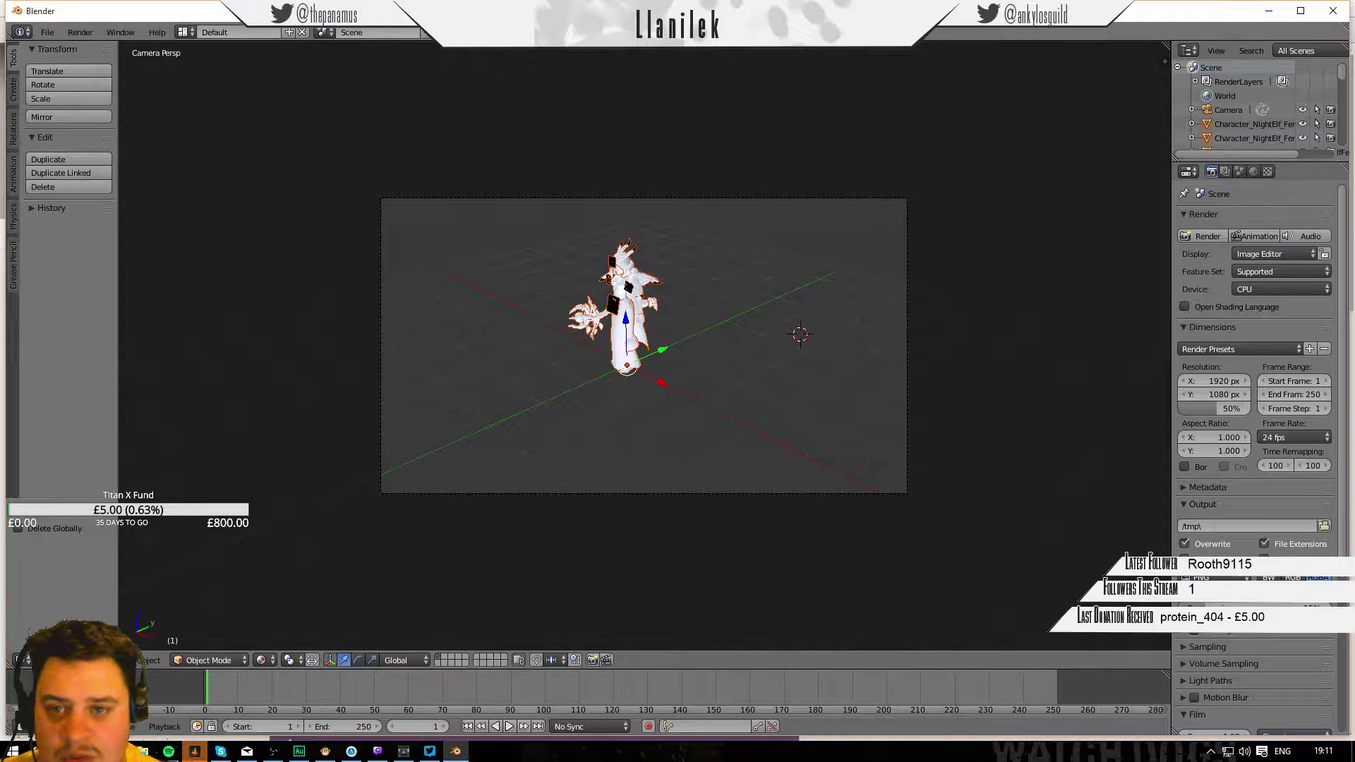
pyautogui.press('F12')
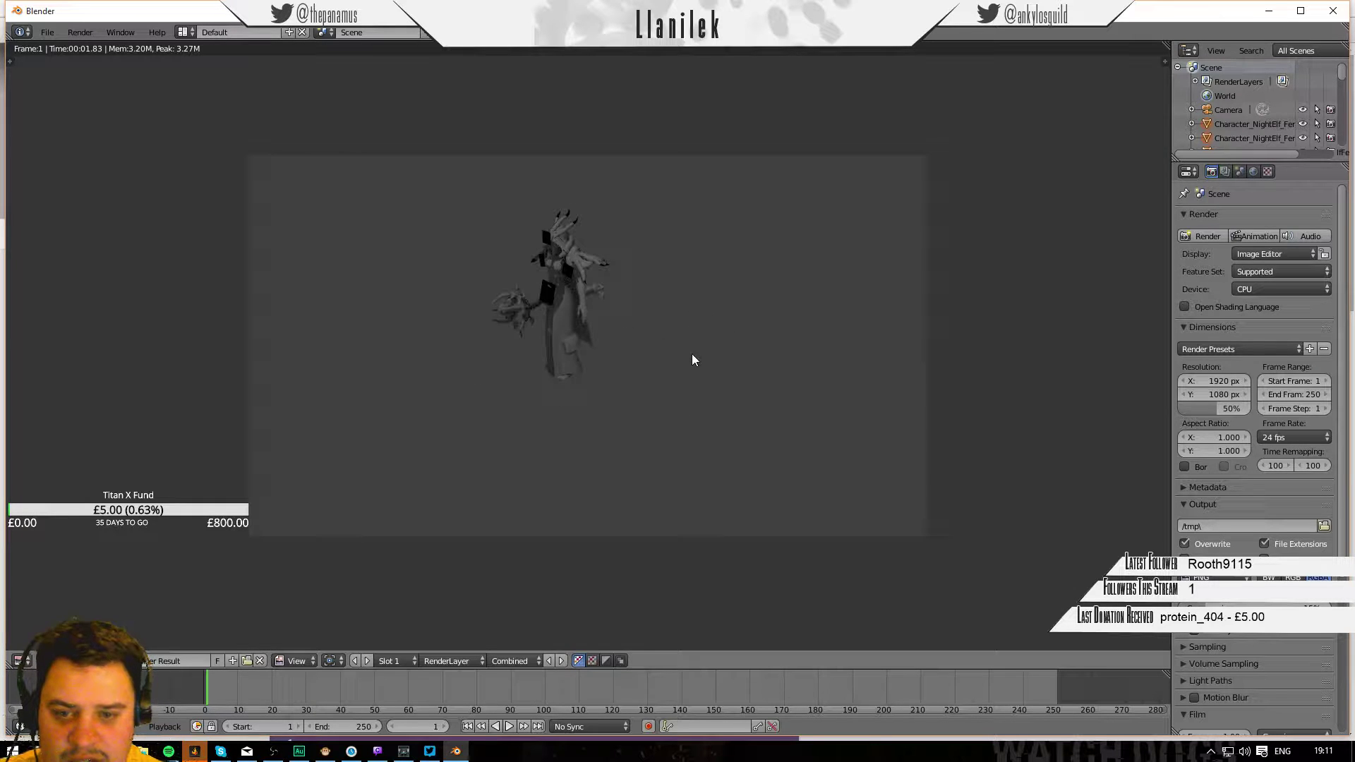
# Switch the render device from CPU to GPU Compute, leaving Open Shading Language disabled.
pyautogui.click(1245, 305)
pyautogui.click(1246, 289)
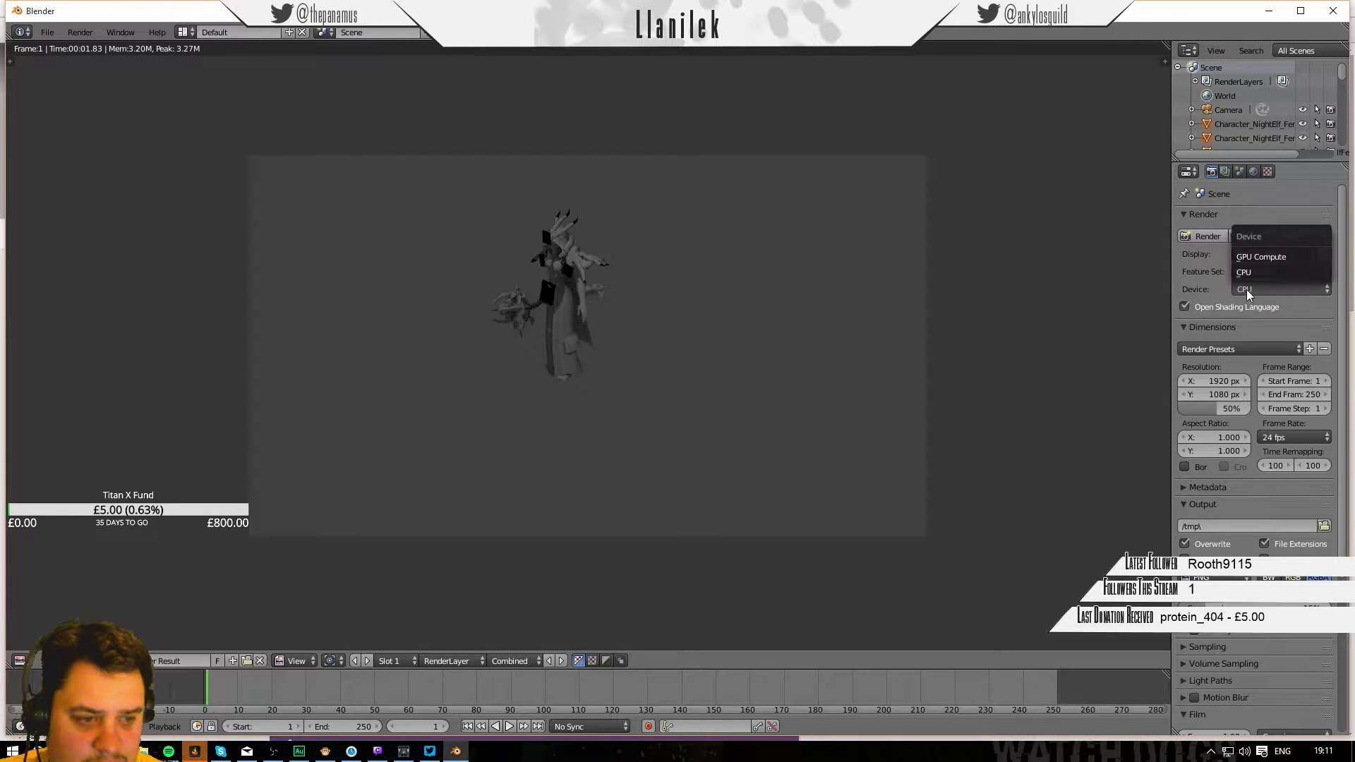
pyautogui.click(1225, 307)
pyautogui.click(1248, 293)
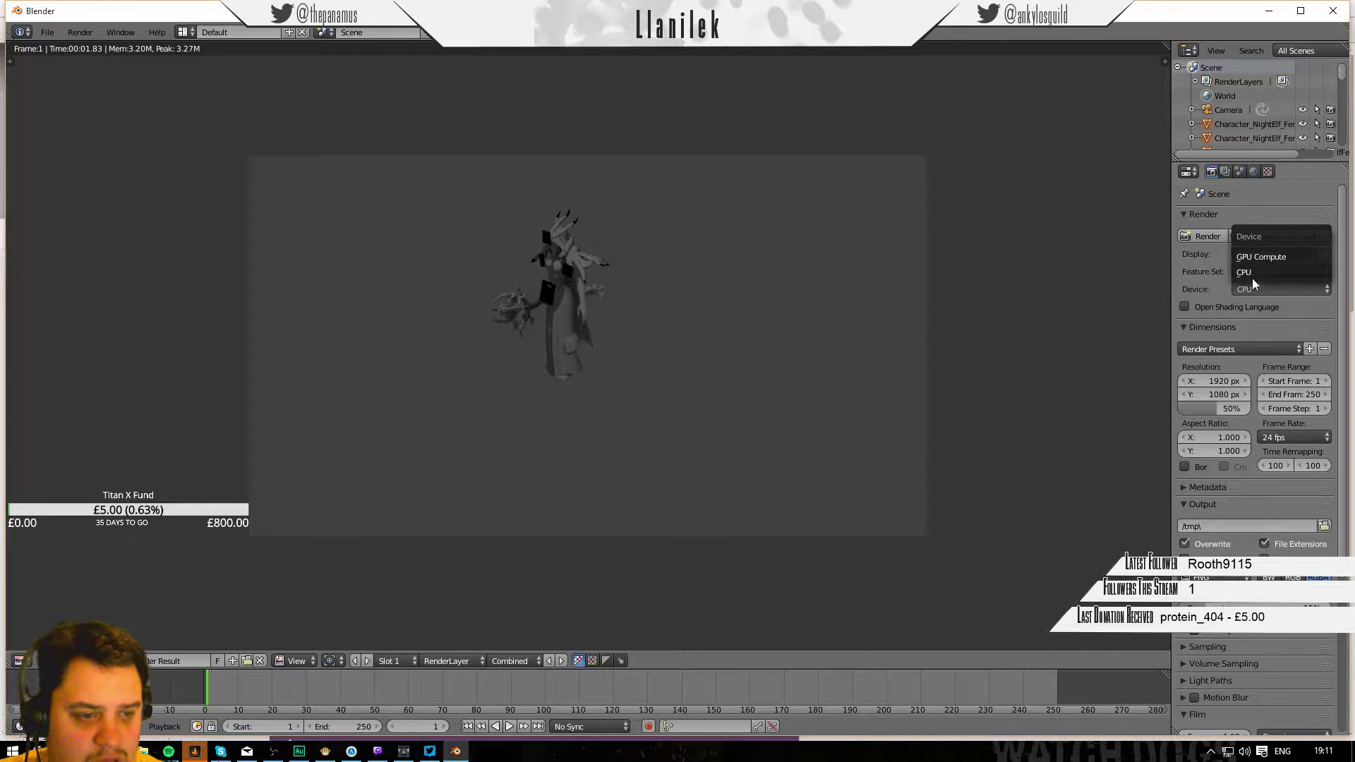
pyautogui.click(1260, 257)
# Set the render tile size to 254 in both X and Y.
pyautogui.scroll(-7, 1263, 635)
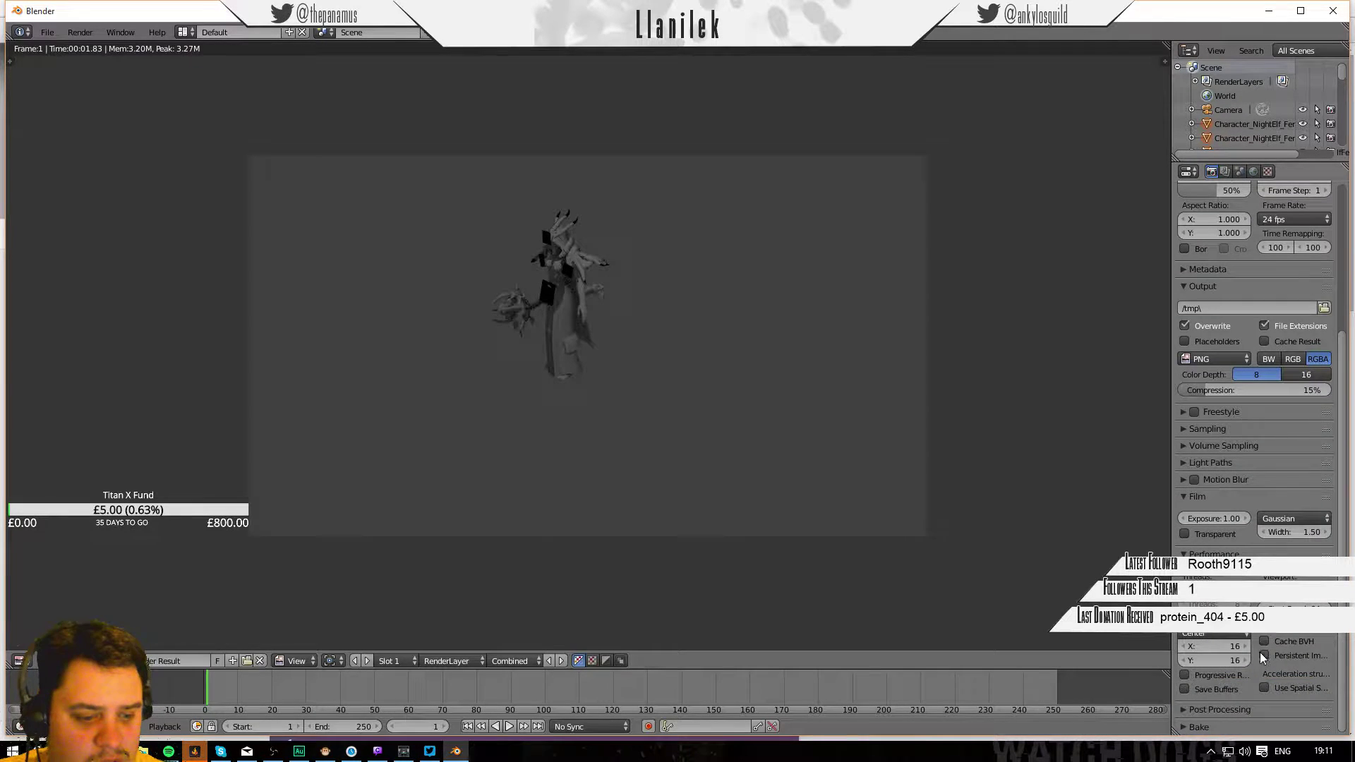
pyautogui.click(1238, 644)
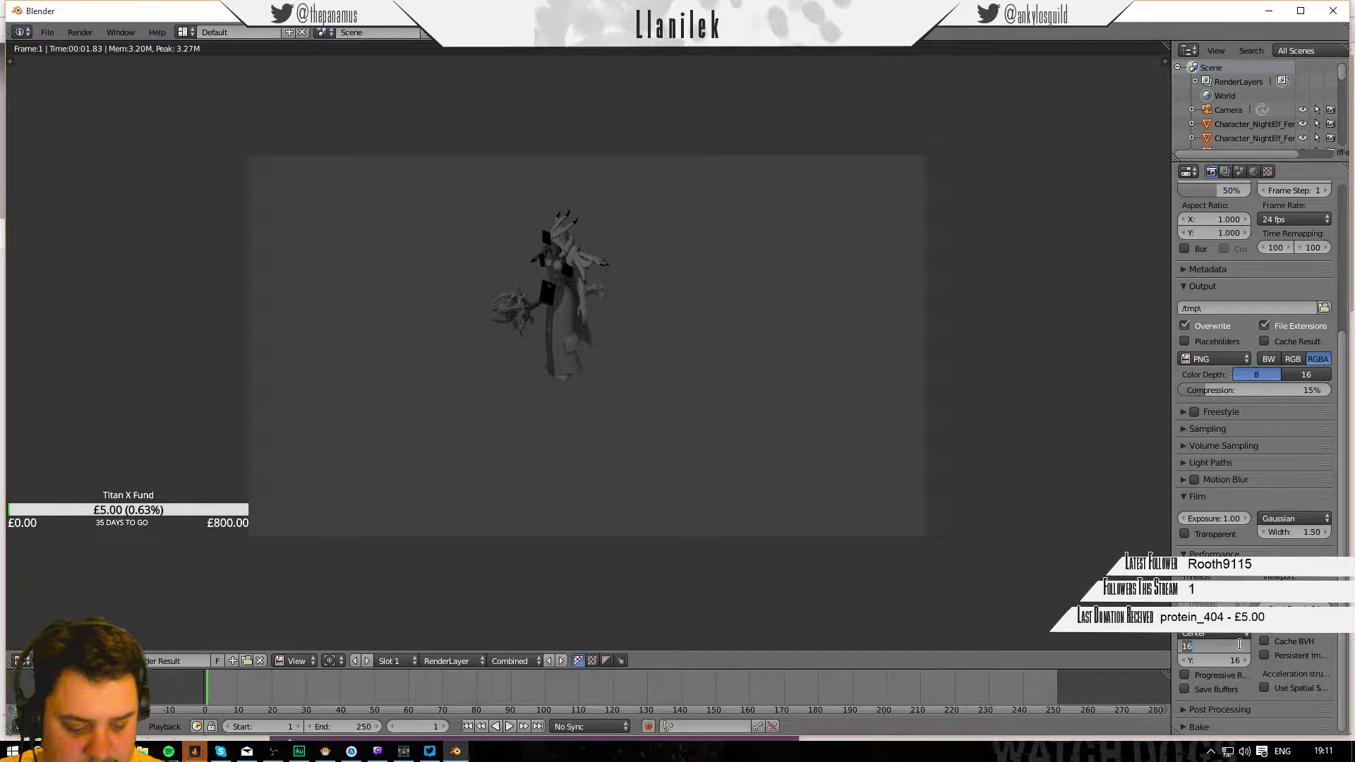
pyautogui.write('256')
pyautogui.press('Tab')
pyautogui.write('2')
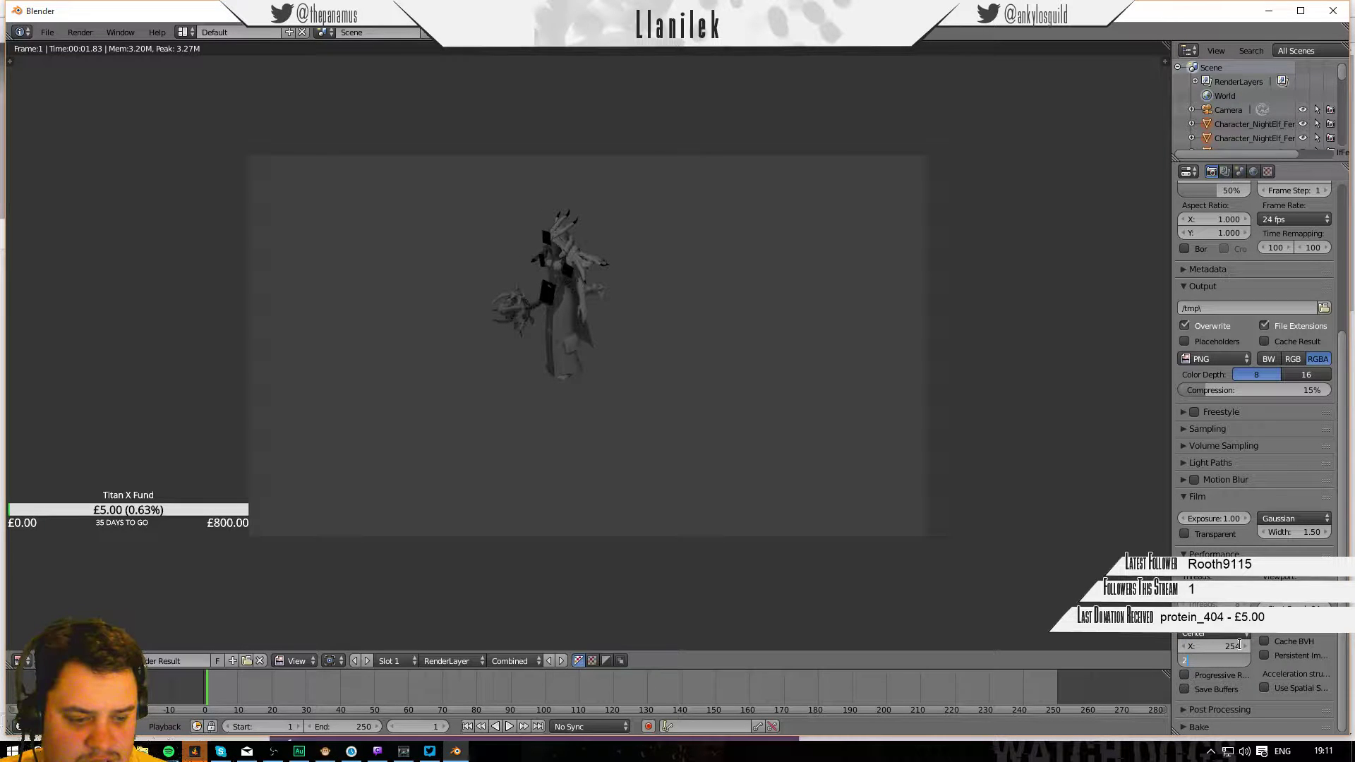
pyautogui.write('54')
pyautogui.press('Return')
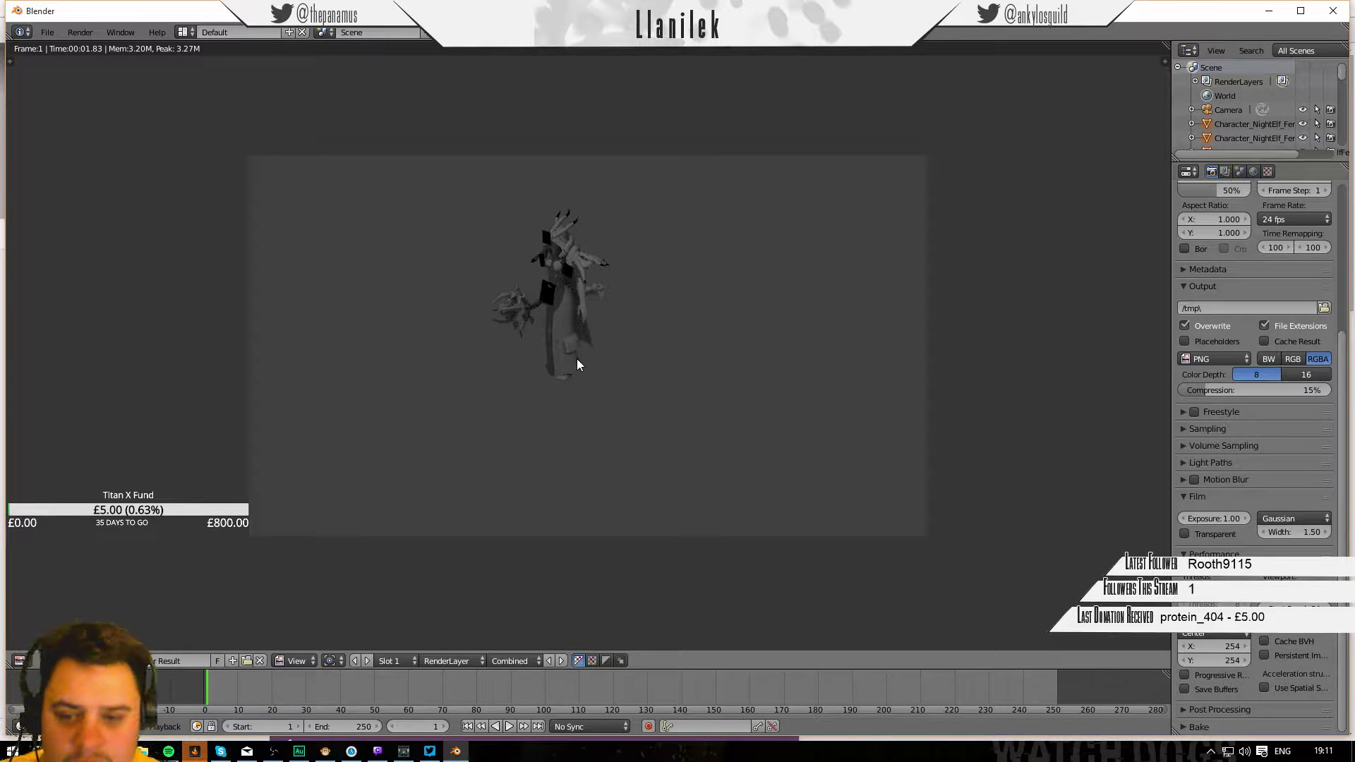
# Render the character again with the GPU settings, close the render result, and orbit out of the camera view.
pyautogui.press('F12')
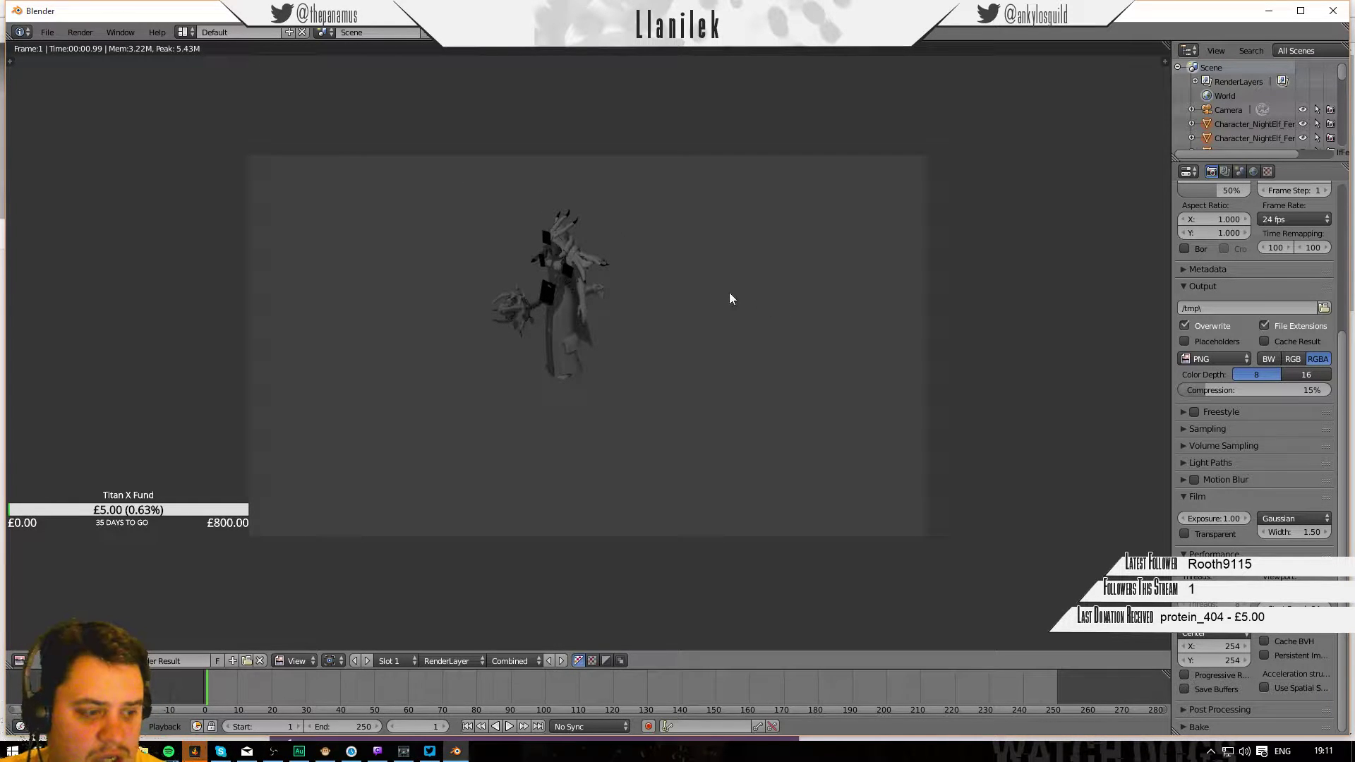
pyautogui.press('Escape')
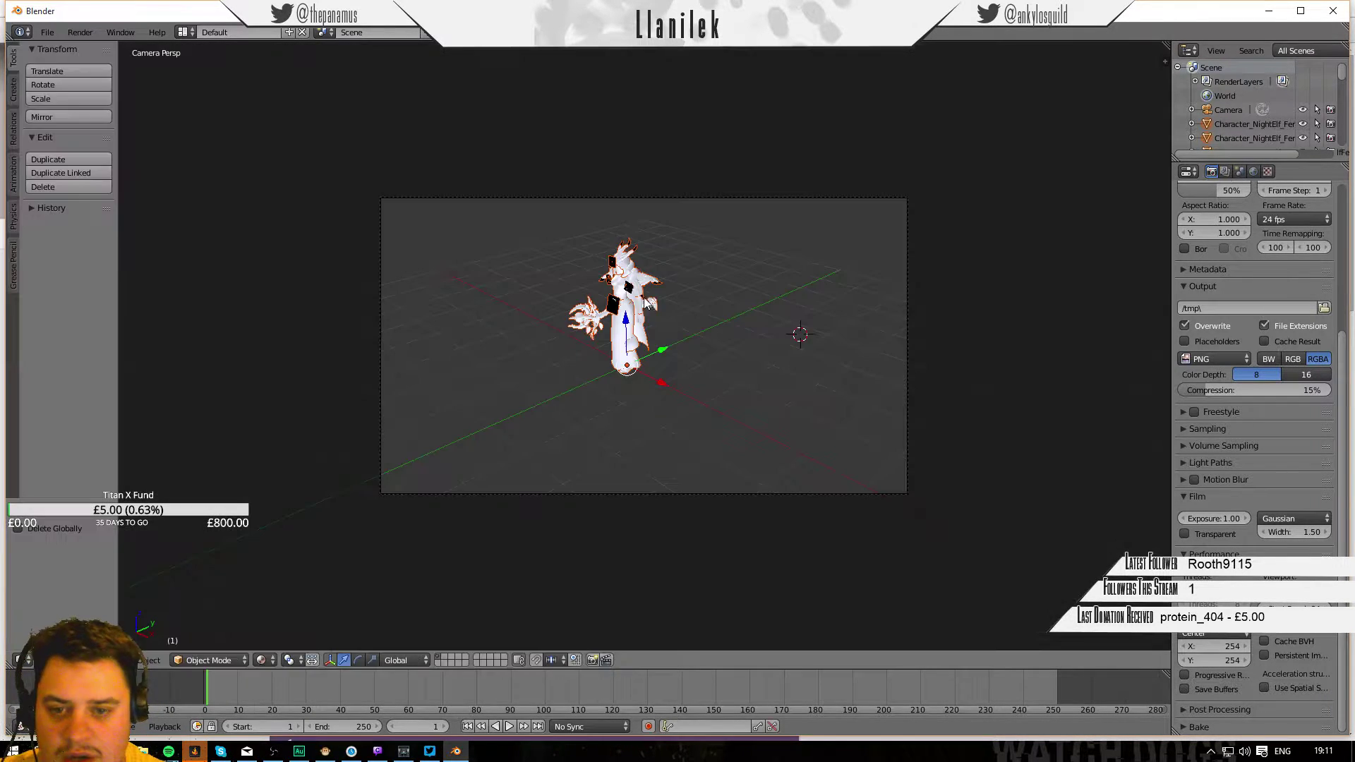
pyautogui.moveTo(703, 324); pyautogui.dragTo(697, 389, button='middle')
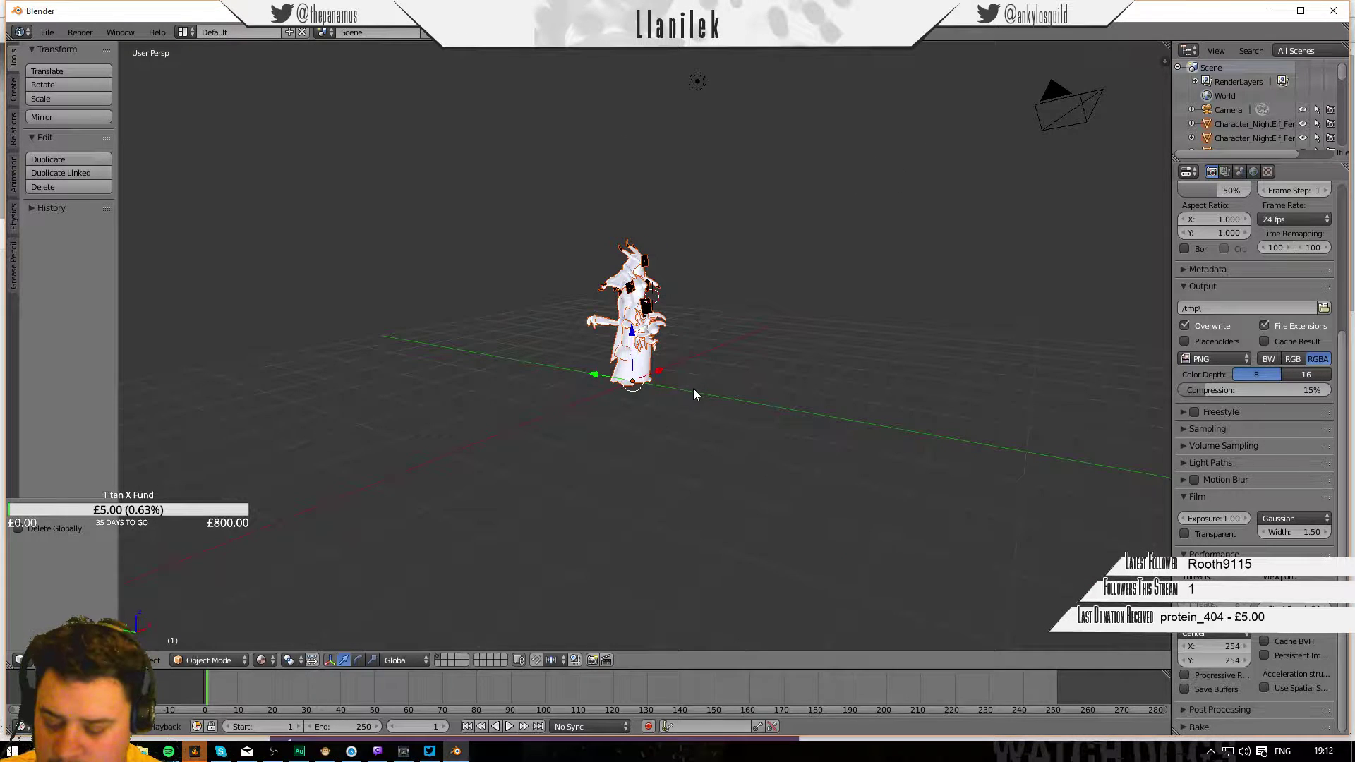
pyautogui.hotkey('shift', 's')
pyautogui.click(651, 384)
pyautogui.click(475, 384)
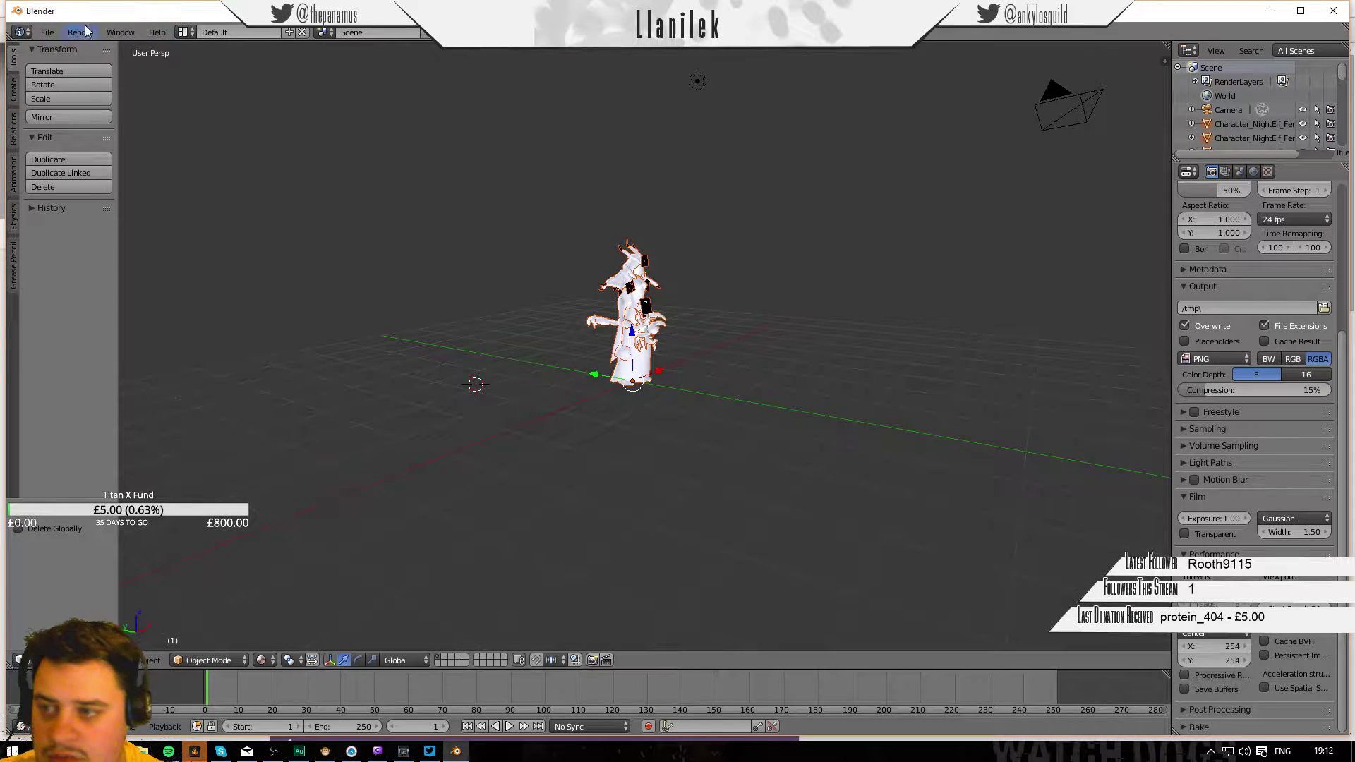
# Save the scene as tutorial.blend in the recently used Wolfie folder.
pyautogui.click(47, 32)
pyautogui.click(65, 141)
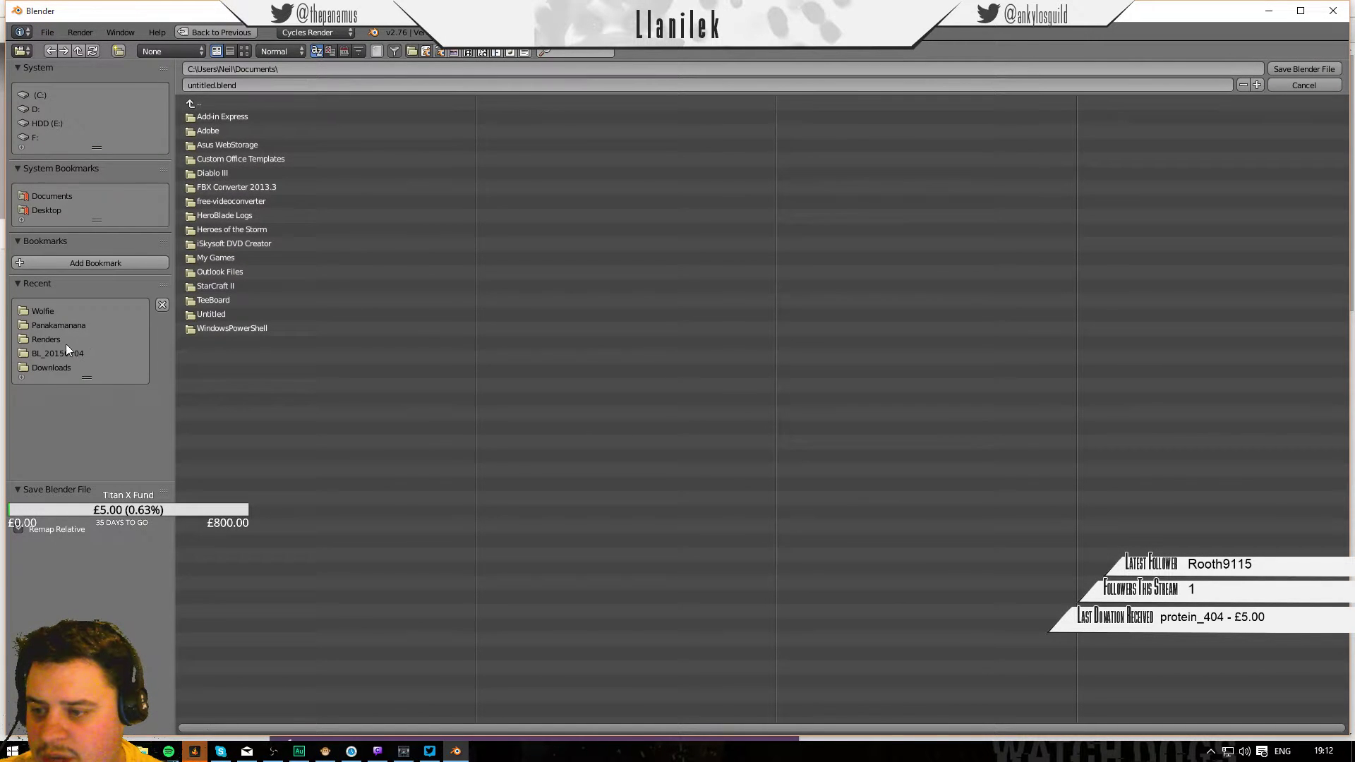
pyautogui.click(44, 309)
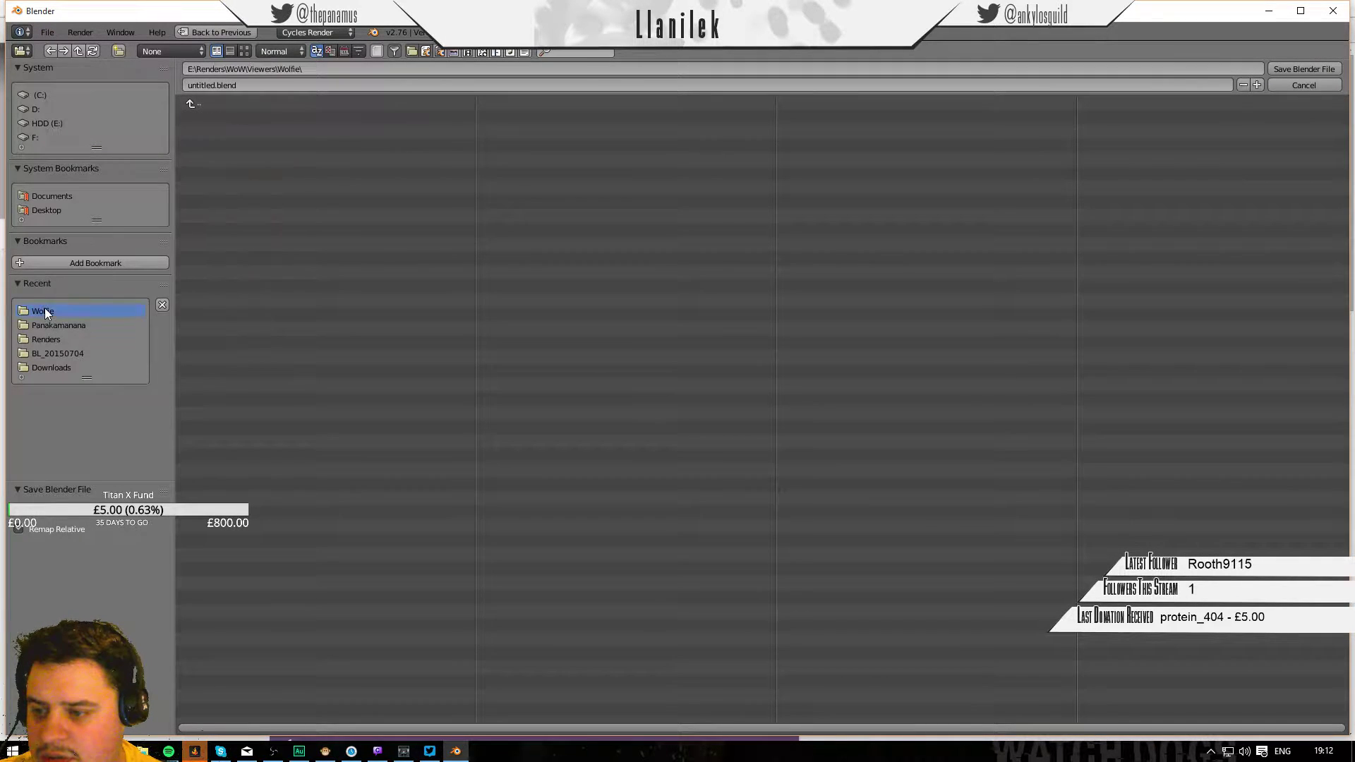
pyautogui.doubleClick(212, 84)
pyautogui.press('BackSpace')
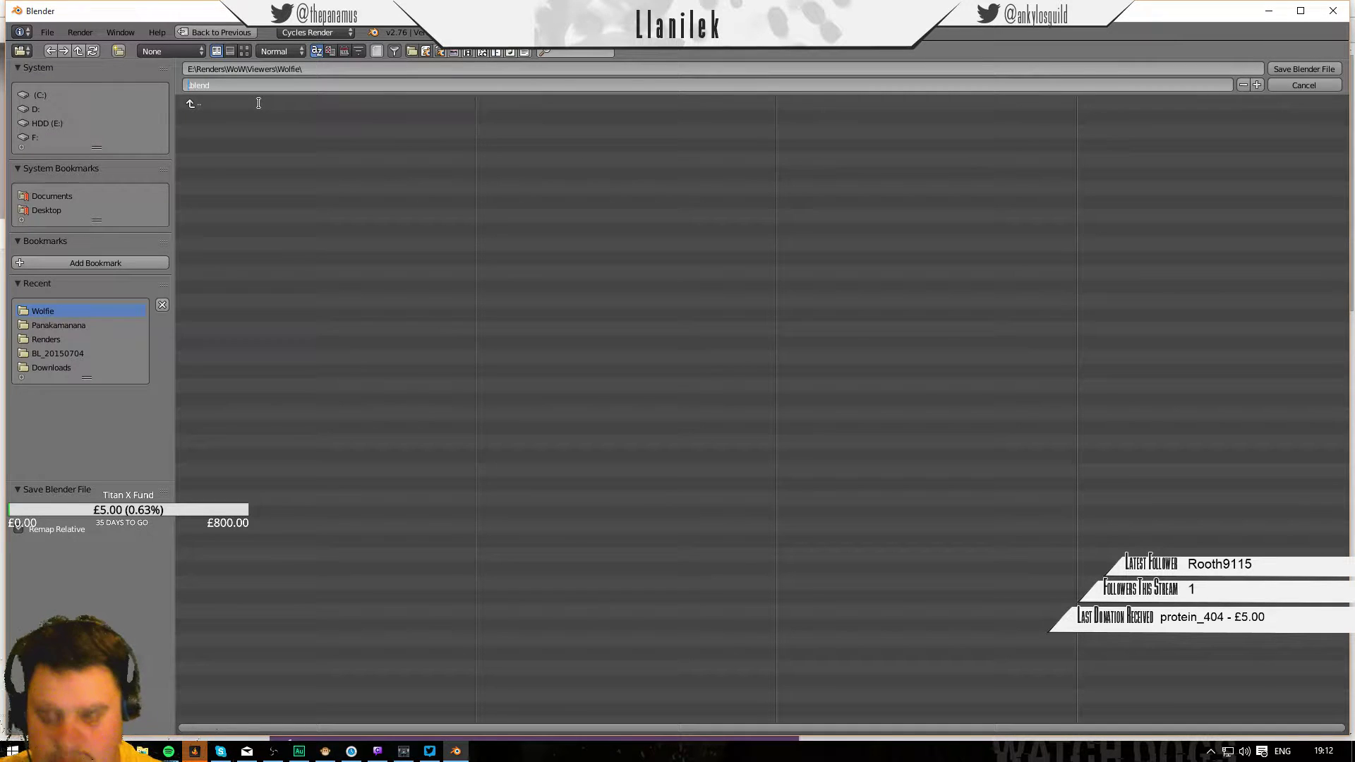
pyautogui.write('tutoria')
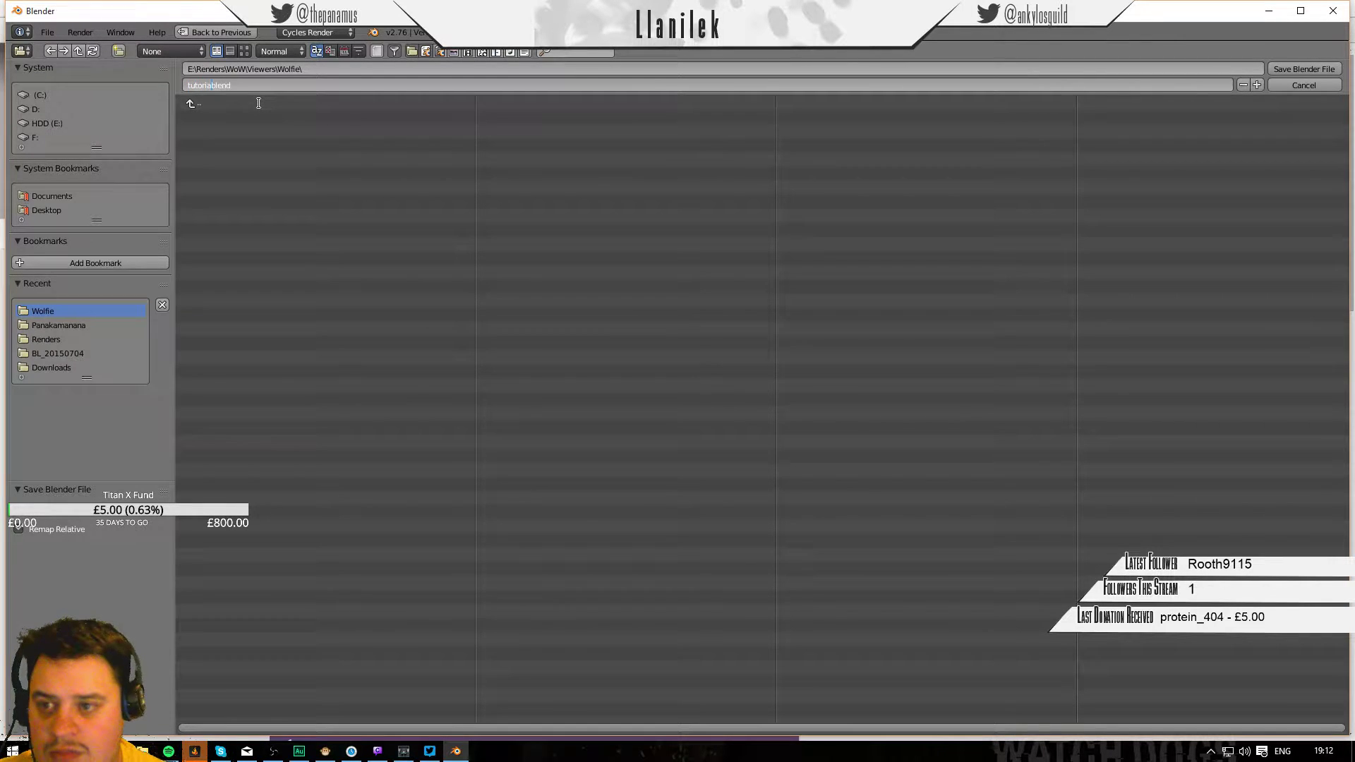
pyautogui.write('l')
pyautogui.press('Return')
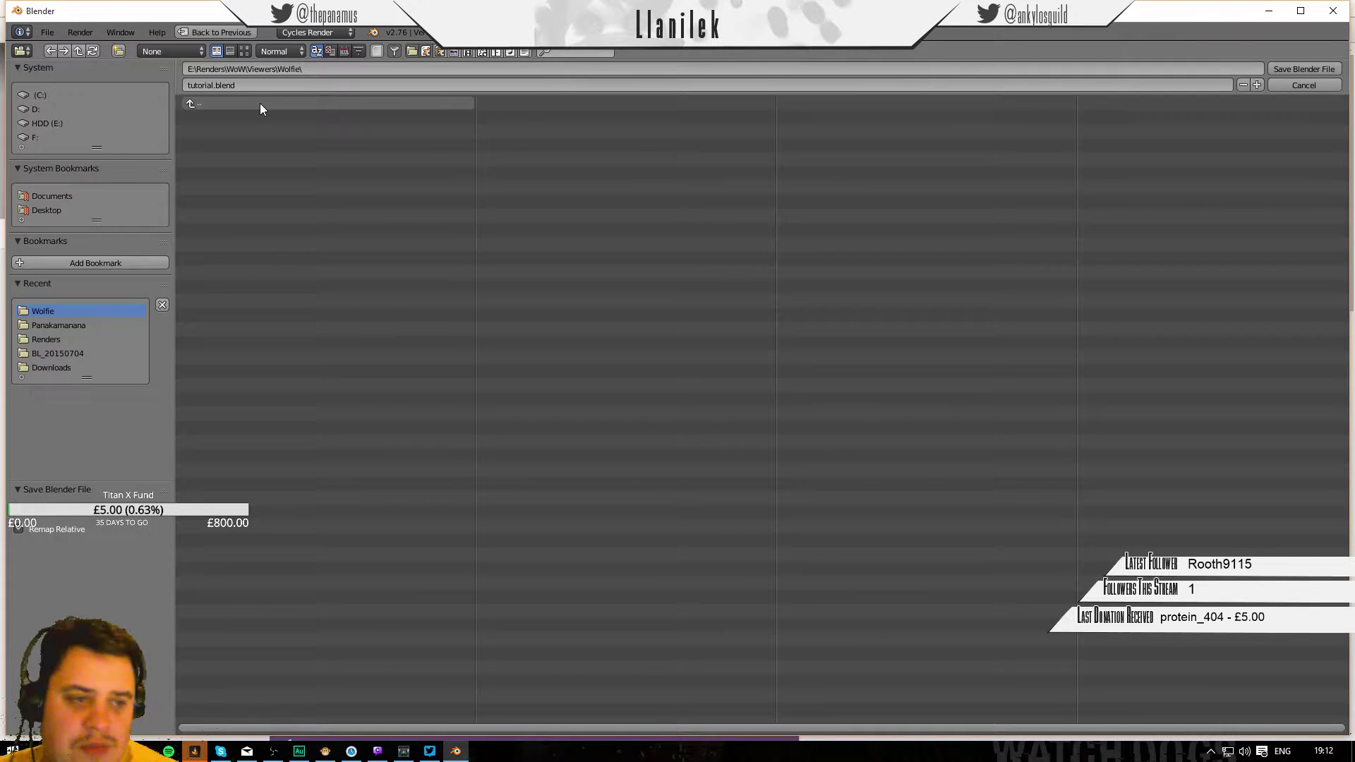
pyautogui.click(1278, 70)
pyautogui.scroll(6, 891, 313)
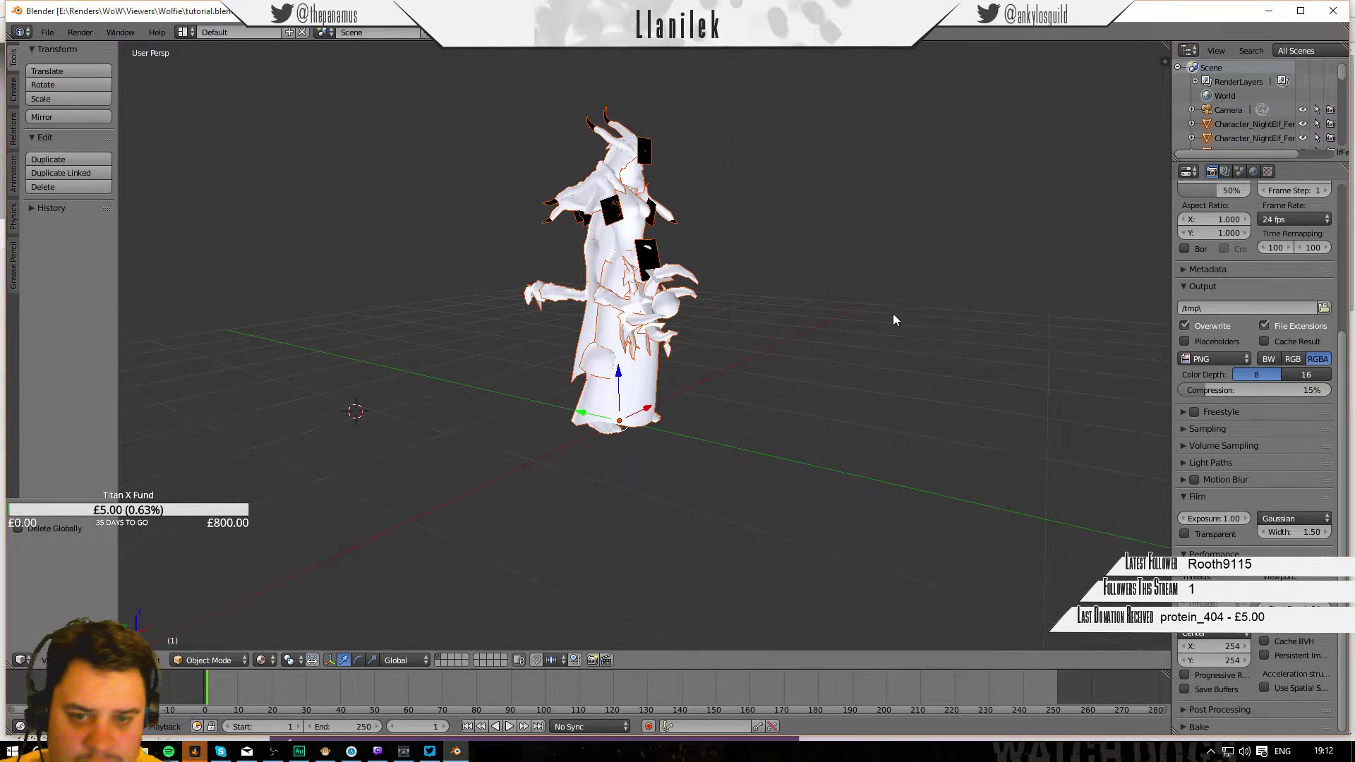
pyautogui.moveTo(675, 384); pyautogui.dragTo(708, 367, button='middle')
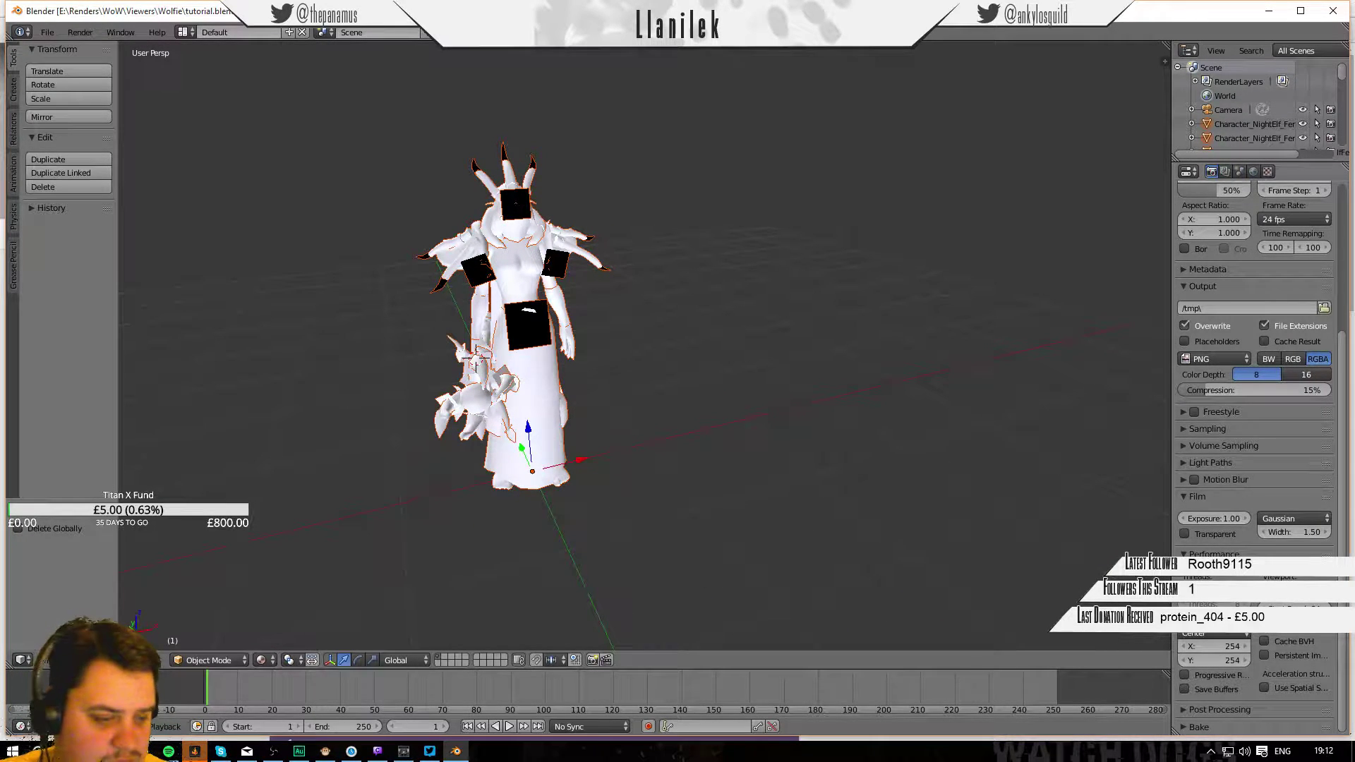
pyautogui.moveTo(590, 401); pyautogui.dragTo(647, 261, button='middle')
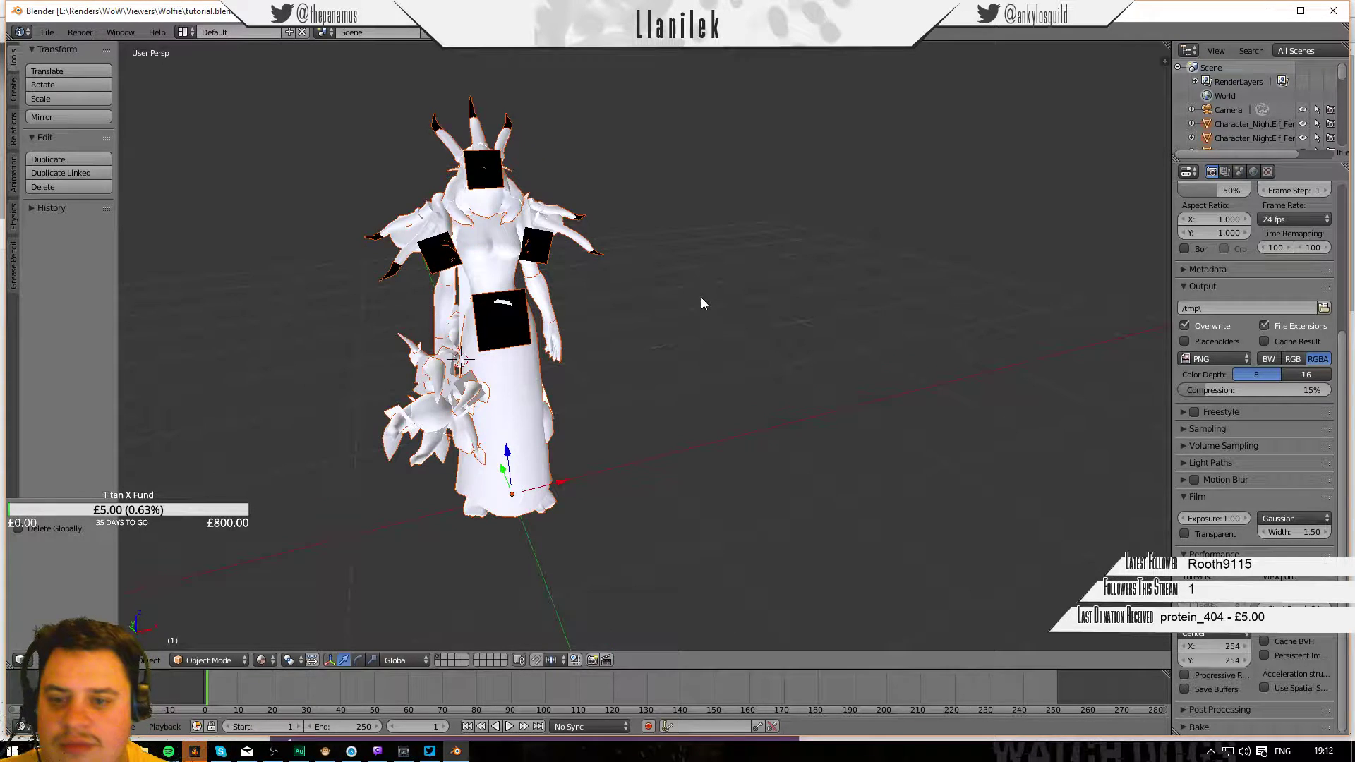
pyautogui.moveTo(690, 324); pyautogui.dragTo(726, 428, button='middle')
pyautogui.moveTo(766, 345); pyautogui.dragTo(905, 371, button='middle')
pyautogui.moveTo(777, 382); pyautogui.dragTo(776, 385, button='middle')
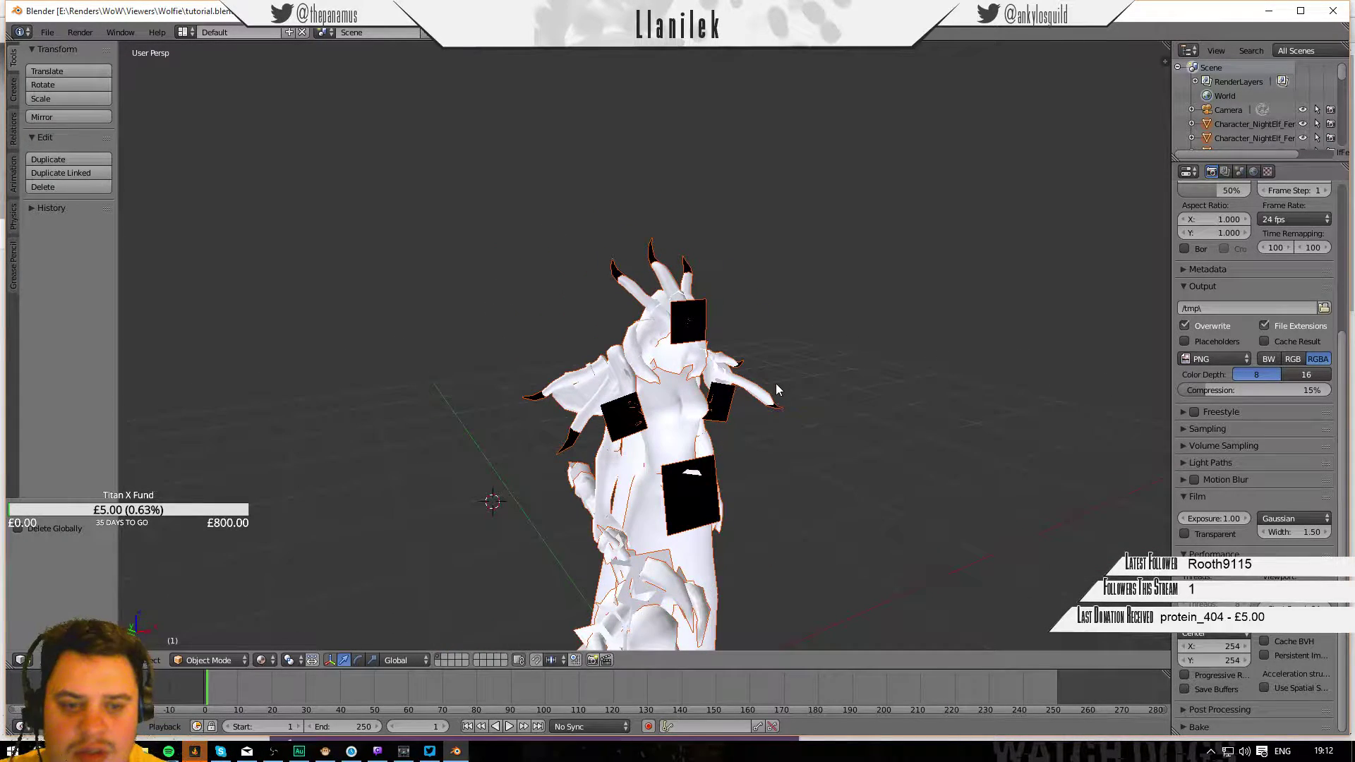
# Expand the Sampling settings and set the render samples to 20.
pyautogui.scroll(7, 1255, 192)
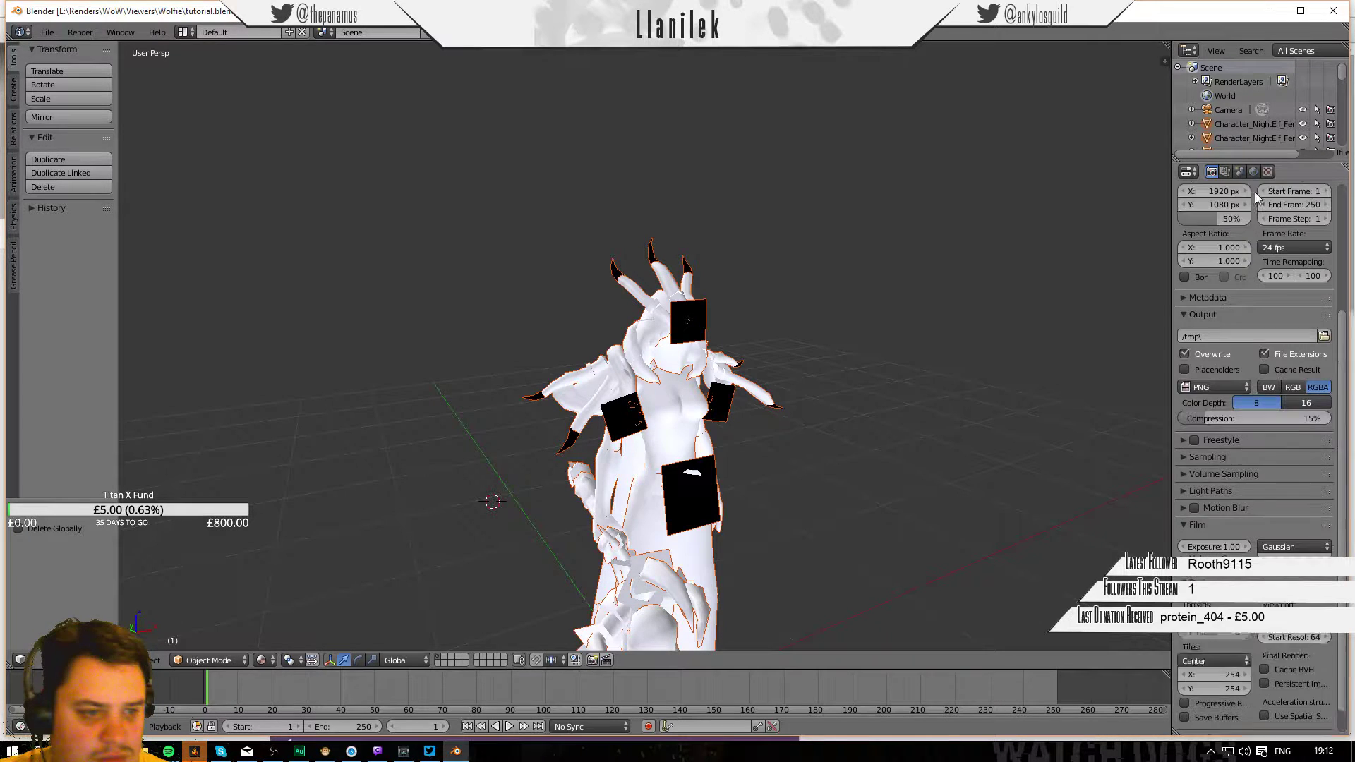
pyautogui.scroll(-3, 1248, 282)
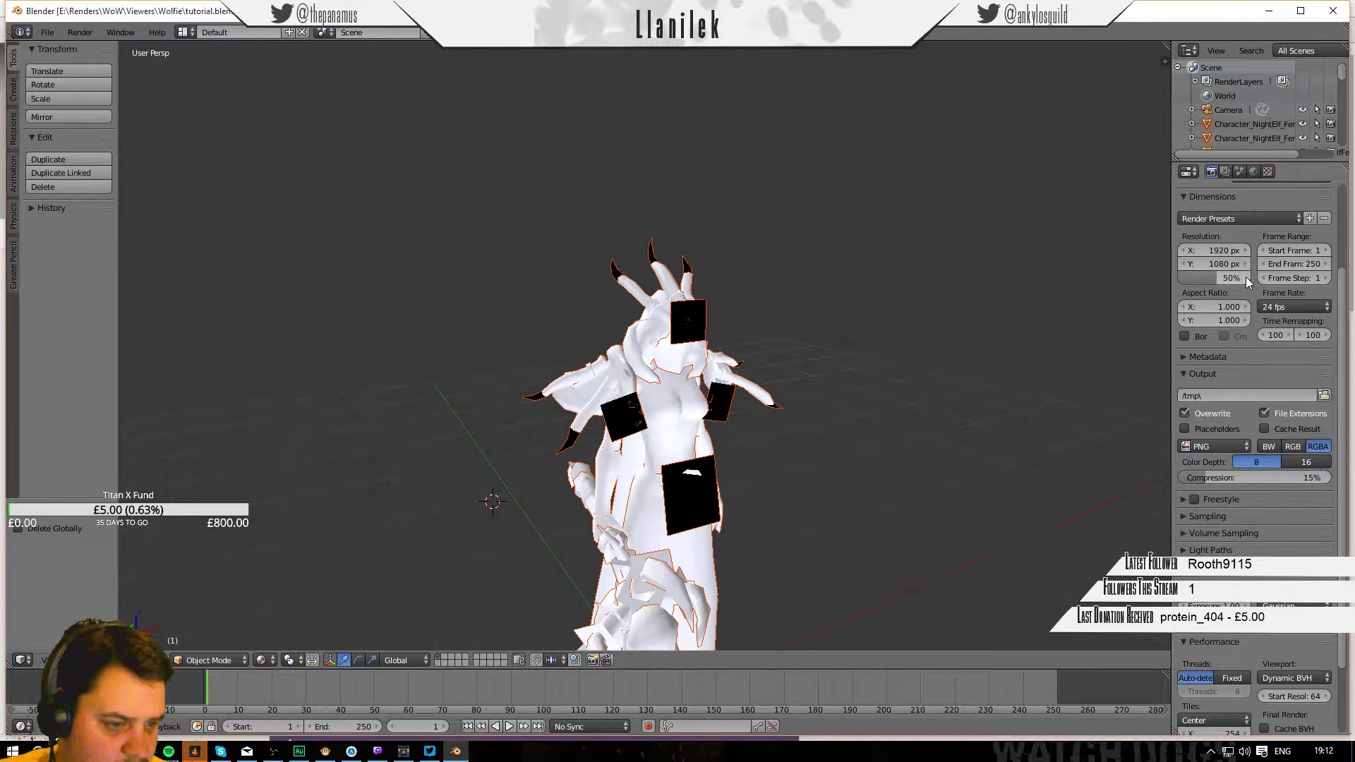
pyautogui.scroll(-2, 1255, 337)
pyautogui.scroll(-2, 1252, 318)
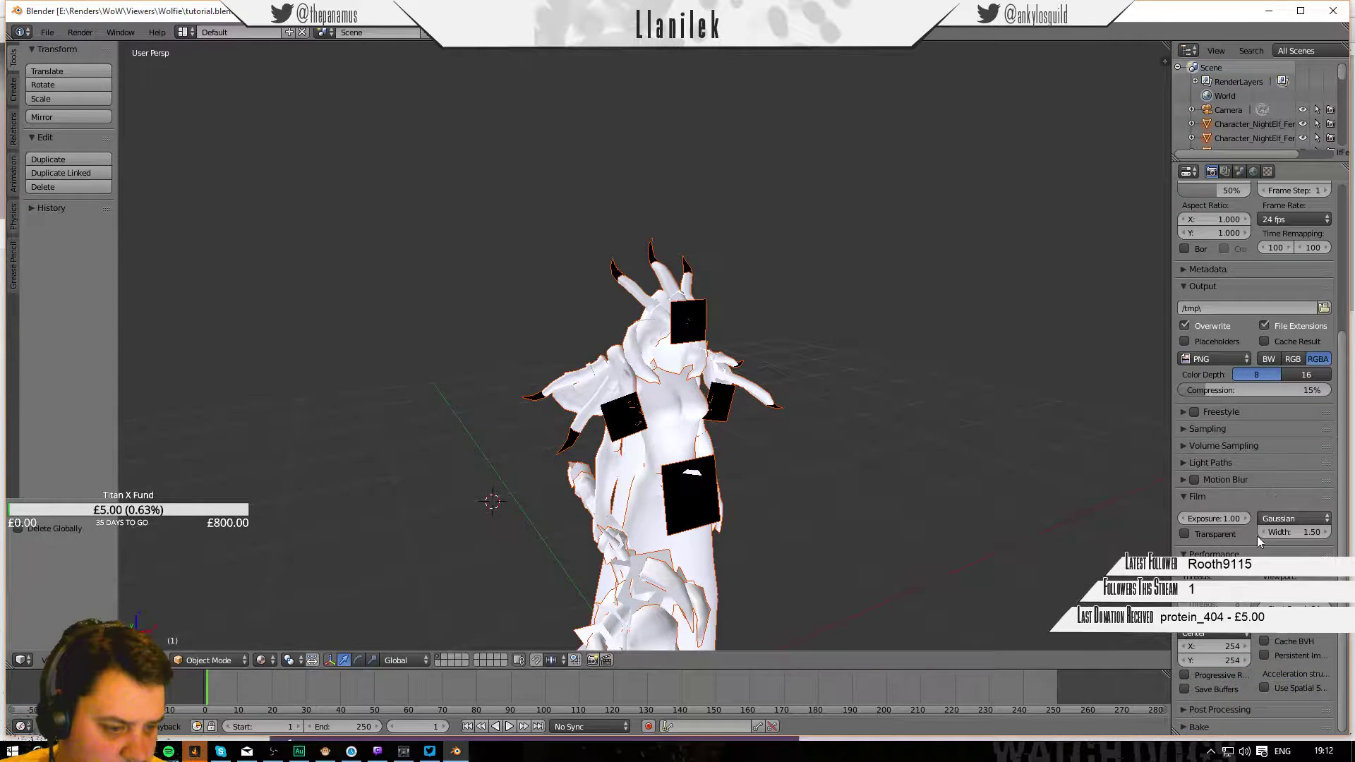
pyautogui.click(1192, 428)
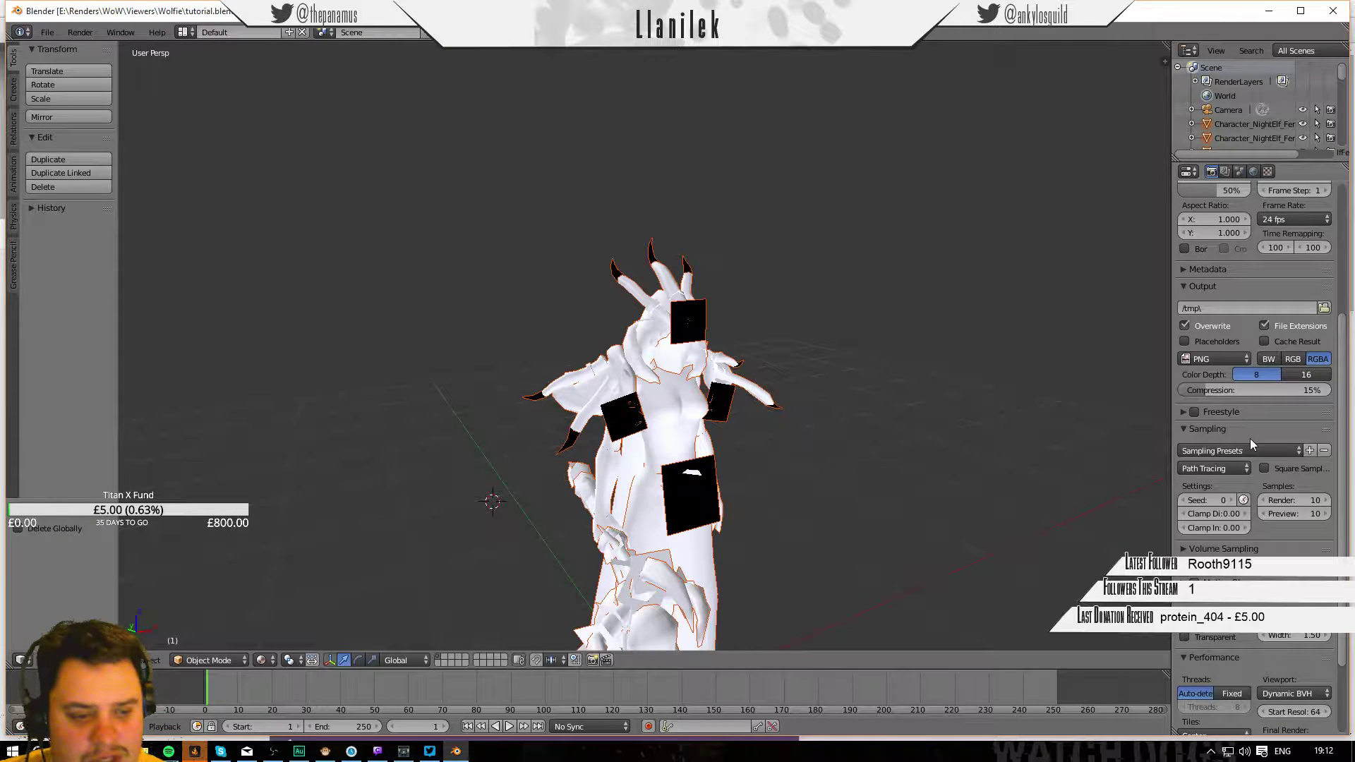
pyautogui.moveTo(1289, 506); pyautogui.dragTo(1288, 501)
pyautogui.click(1288, 502)
pyautogui.write('20')
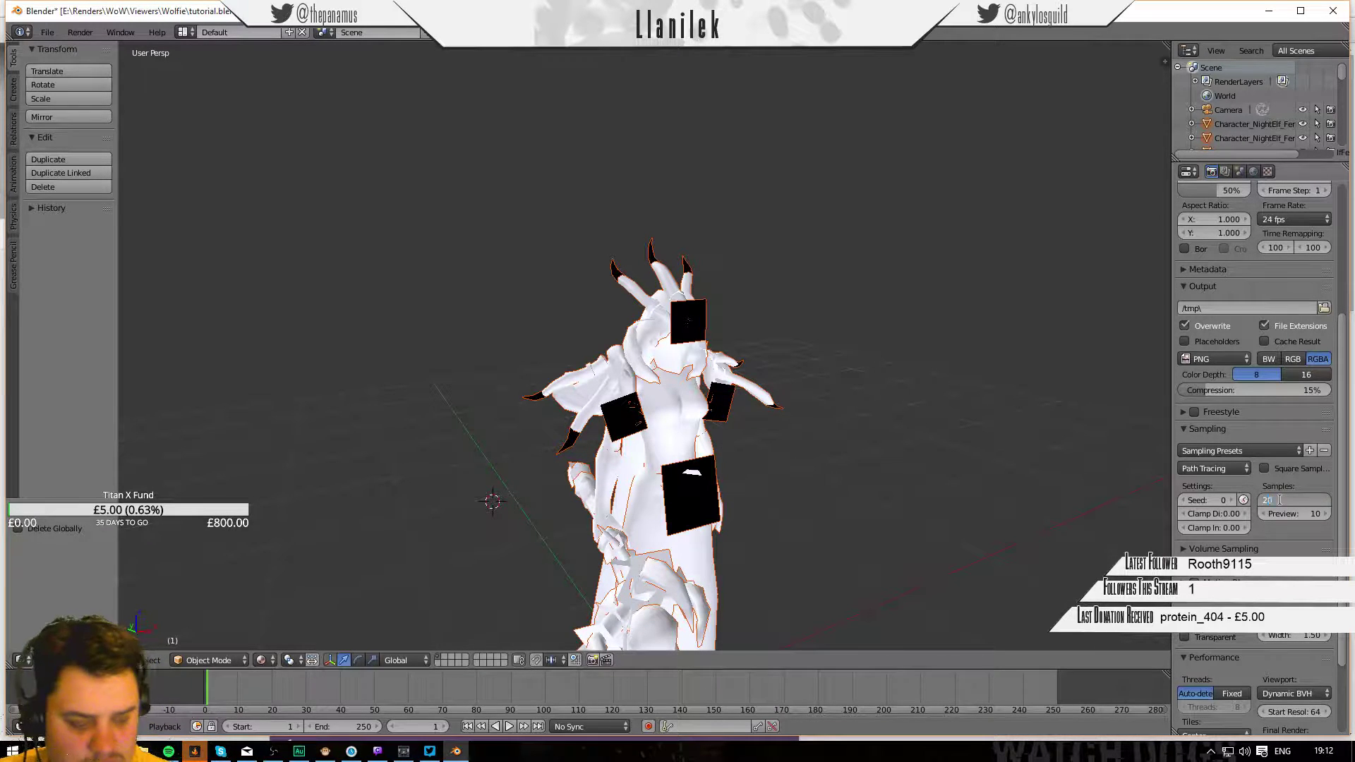
pyautogui.press('Return')
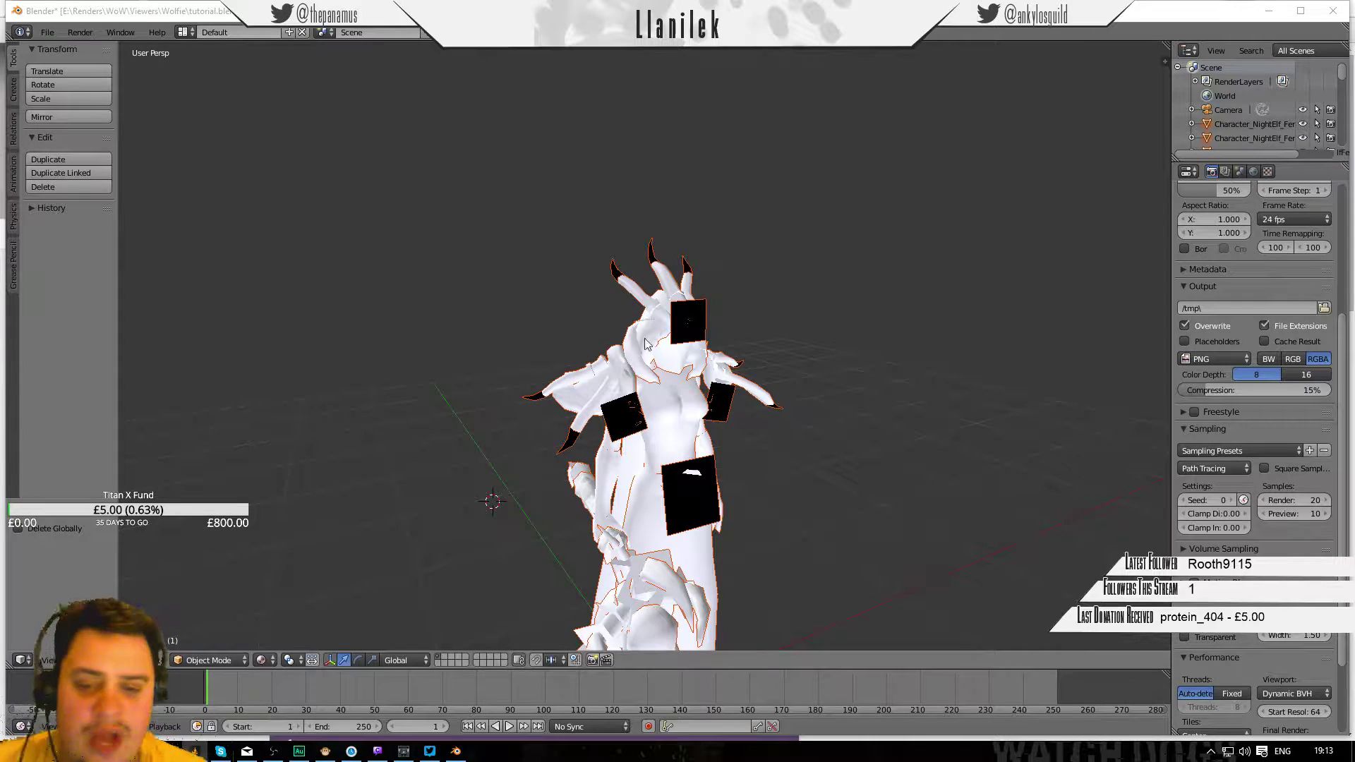
# Examine how the character is split into separate objects by selecting the helm, shoulder, body and staff pieces from the front and side.
pyautogui.moveTo(891, 259); pyautogui.dragTo(346, 395, button='middle')
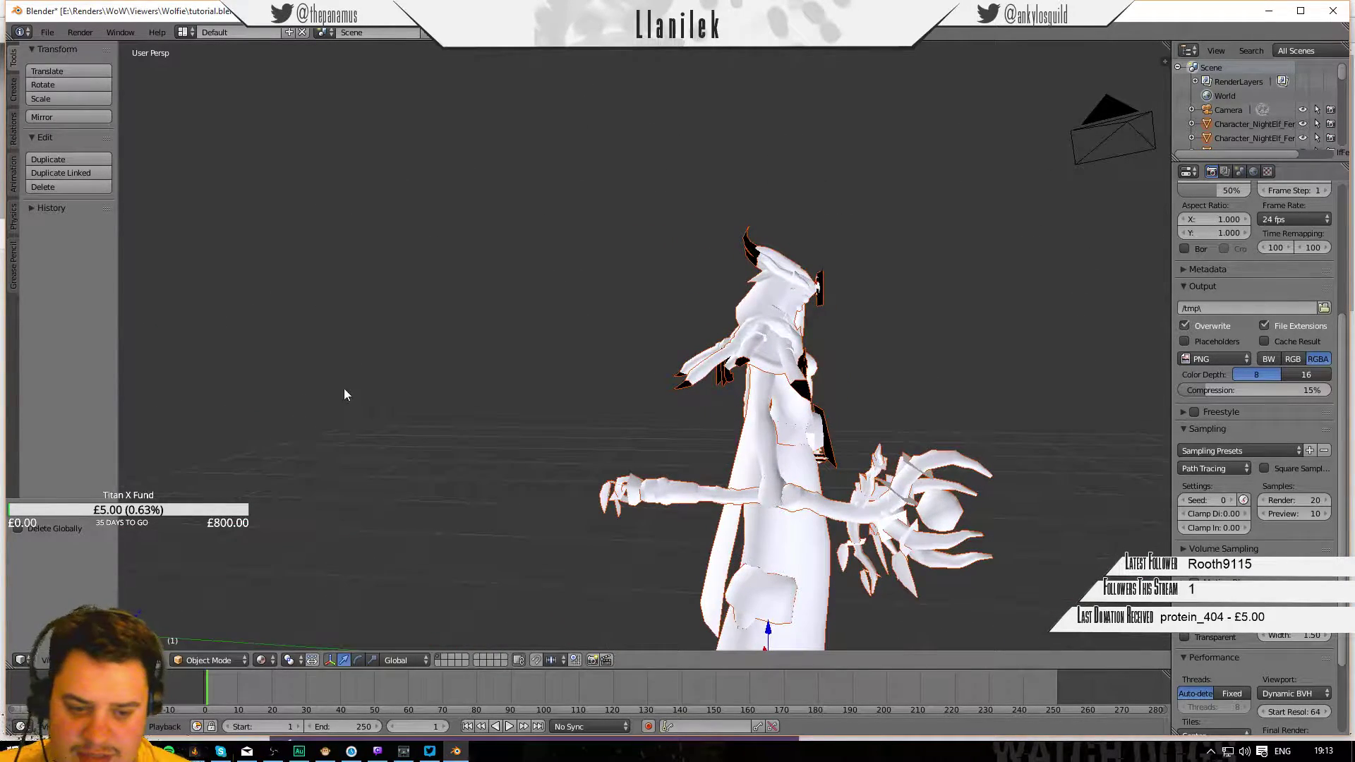
pyautogui.moveTo(591, 345); pyautogui.dragTo(828, 397, button='middle')
pyautogui.moveTo(419, 393); pyautogui.dragTo(834, 393, button='middle')
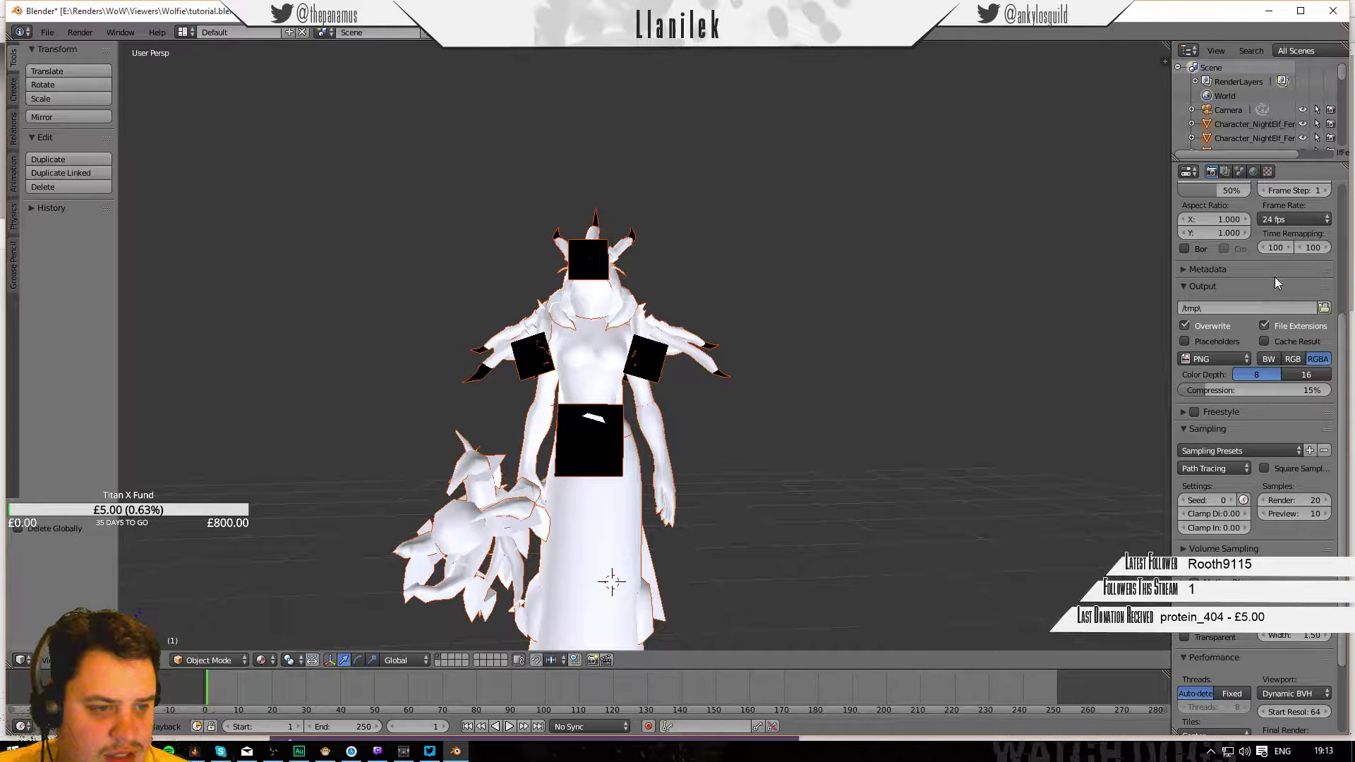
pyautogui.rightClick(603, 311)
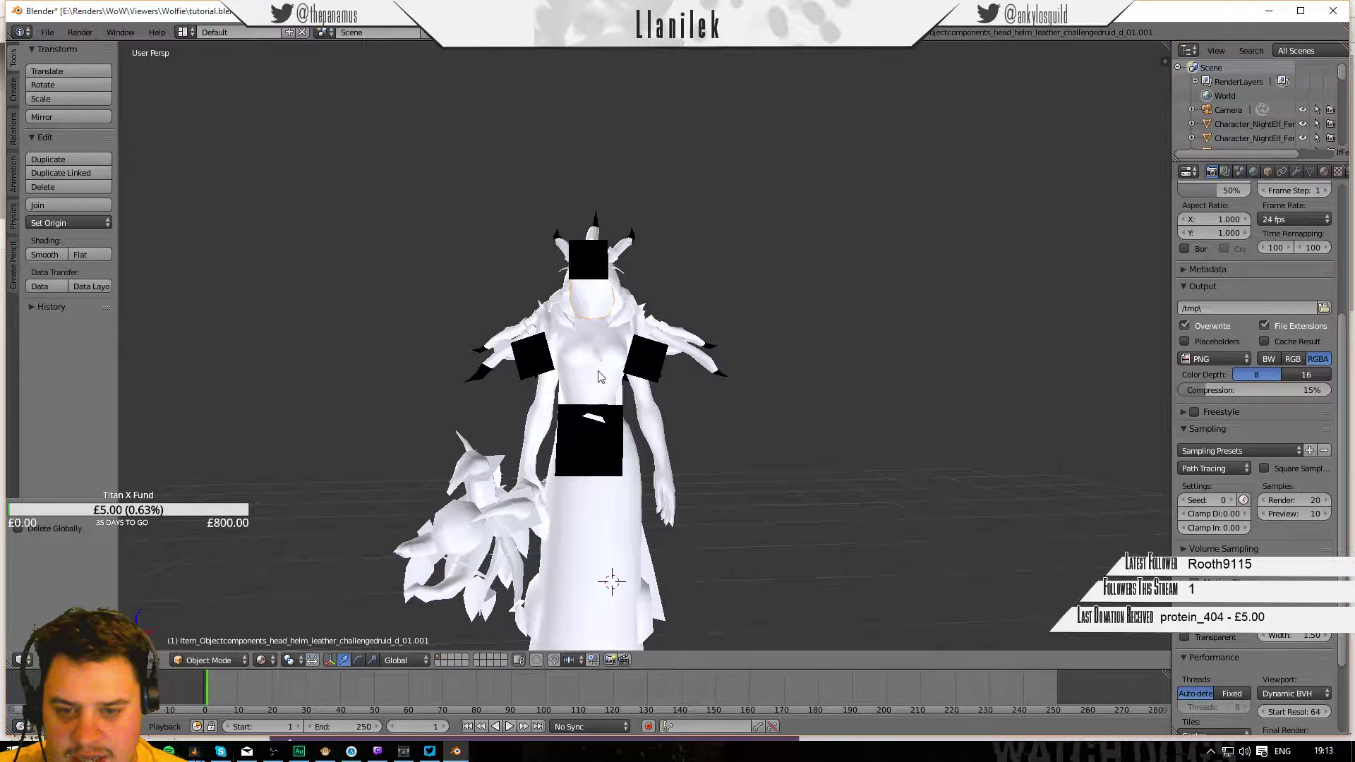
pyautogui.rightClick(633, 351)
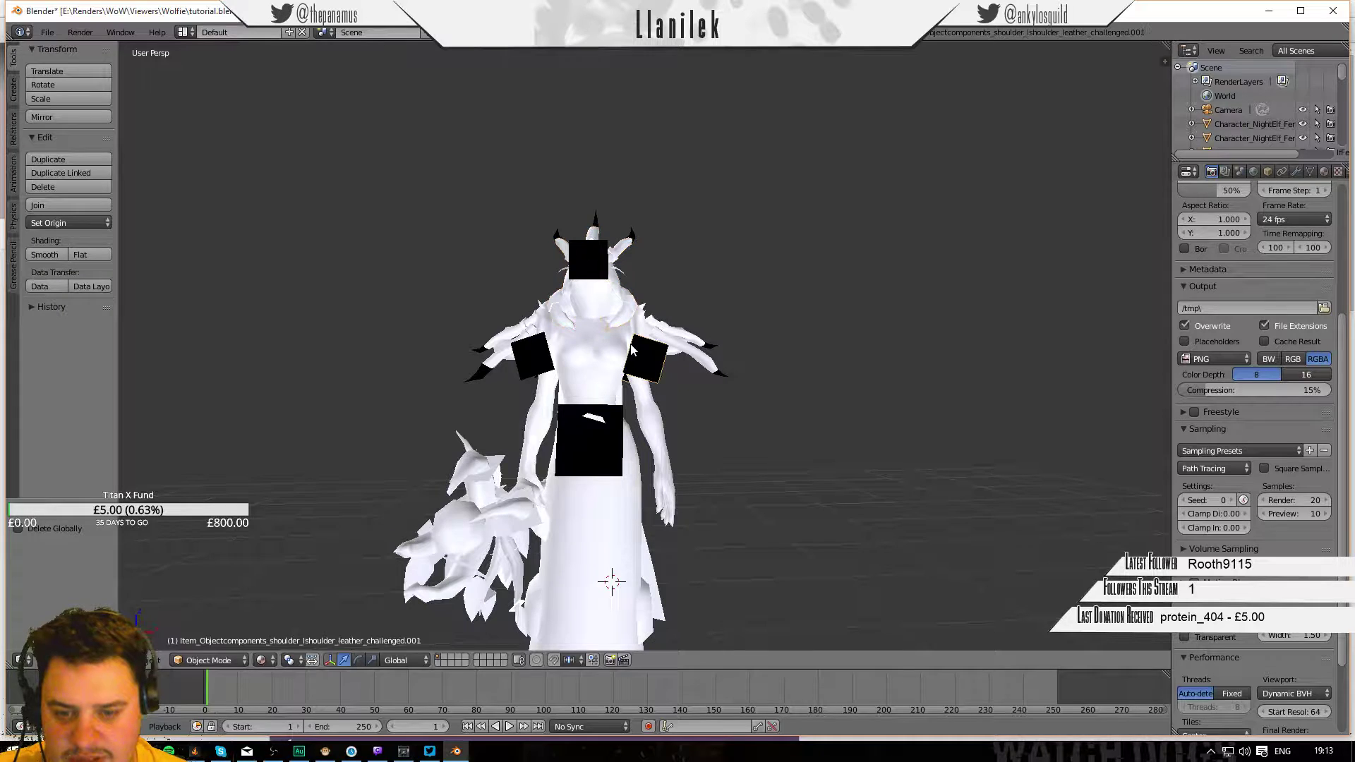
pyautogui.rightClick(603, 519)
pyautogui.rightClick(471, 526)
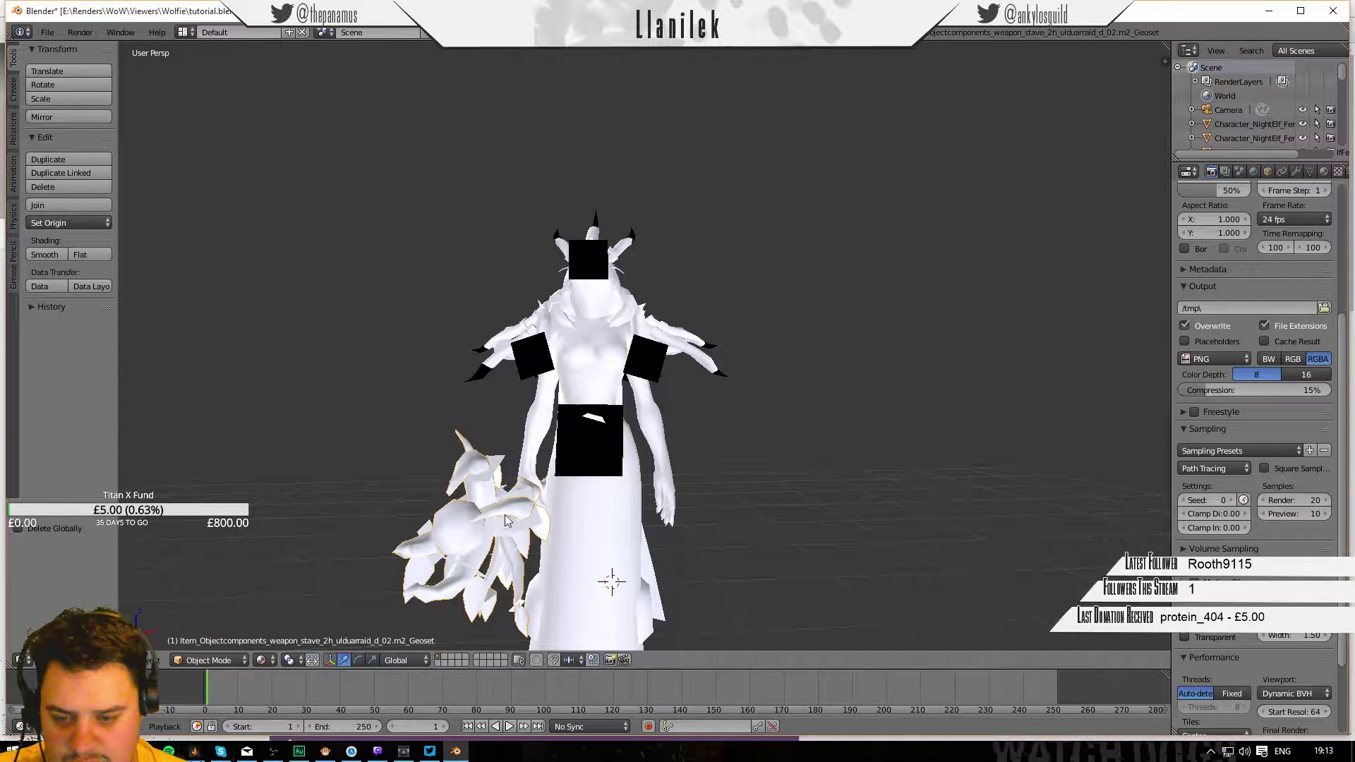
pyautogui.moveTo(491, 371); pyautogui.dragTo(768, 424, button='middle')
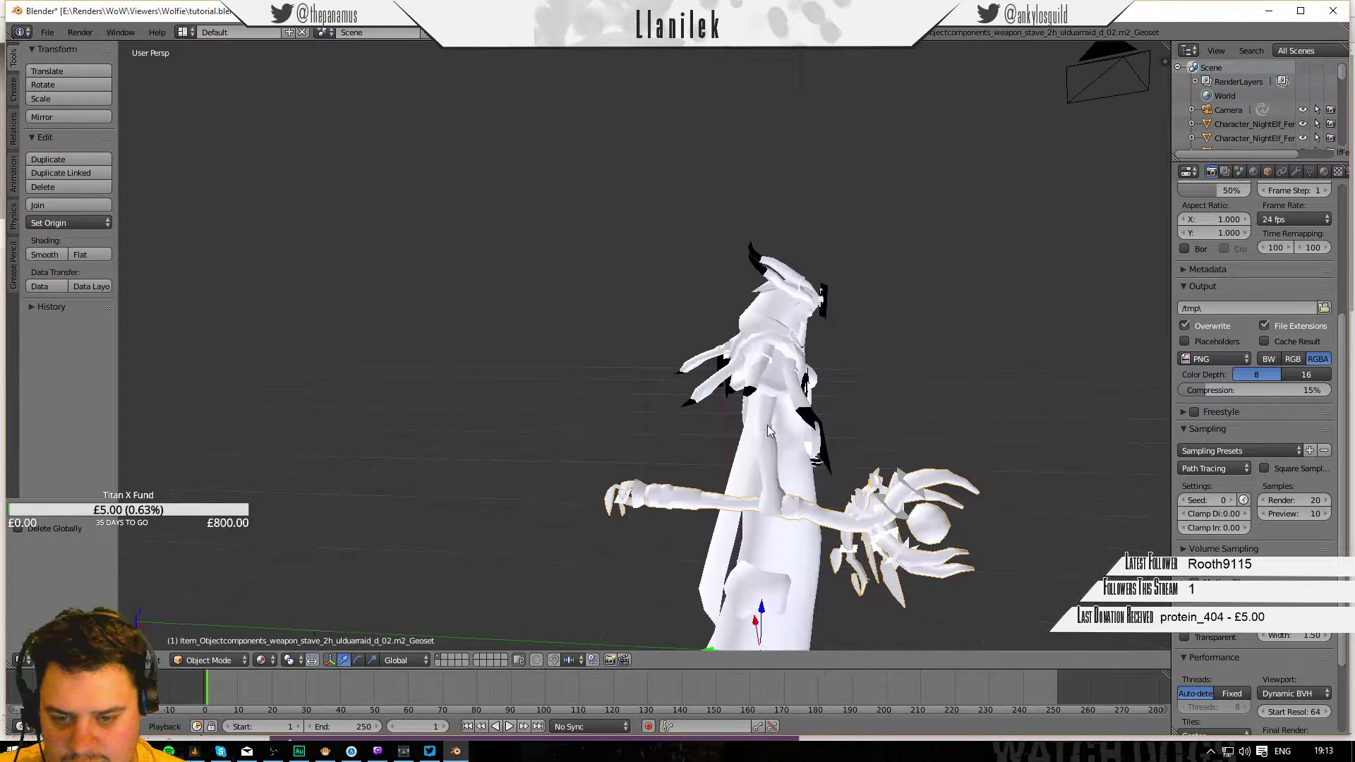
pyautogui.rightClick(746, 391)
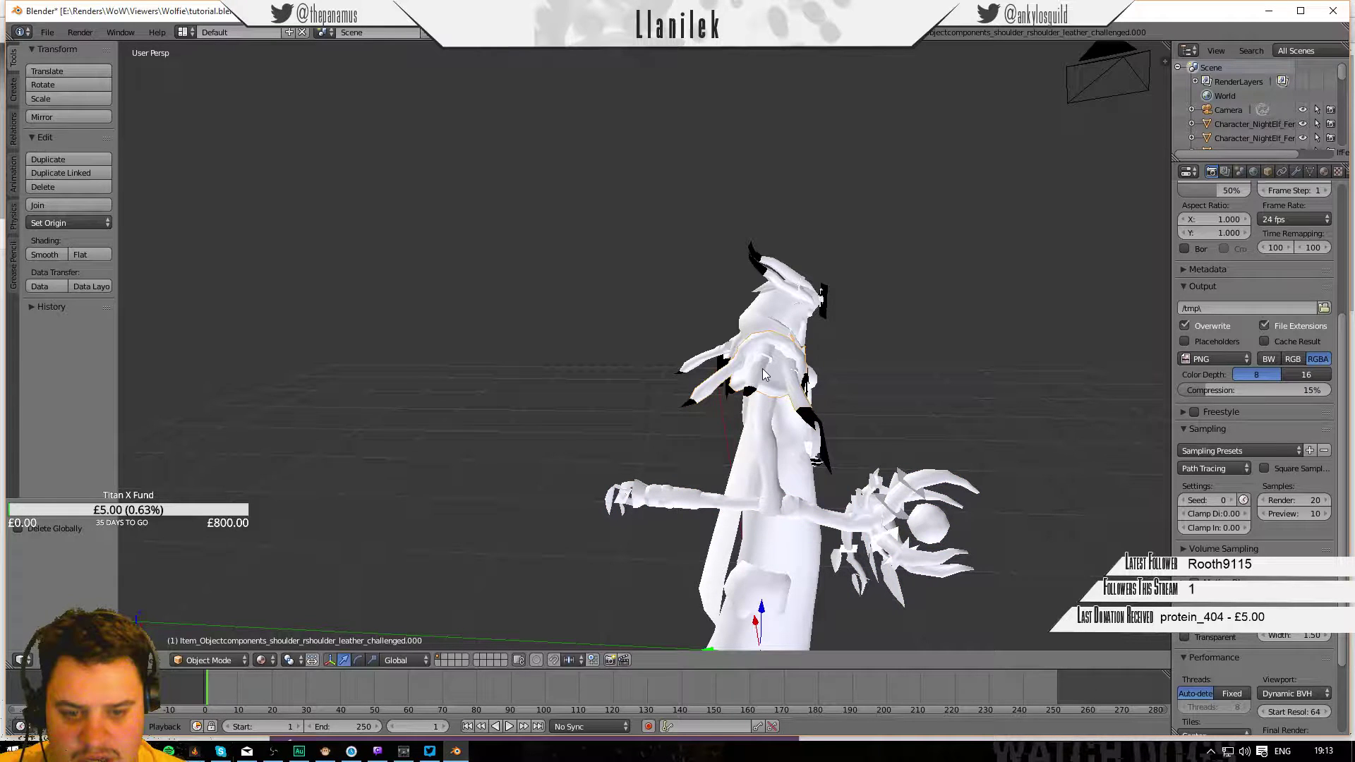
pyautogui.rightClick(749, 324)
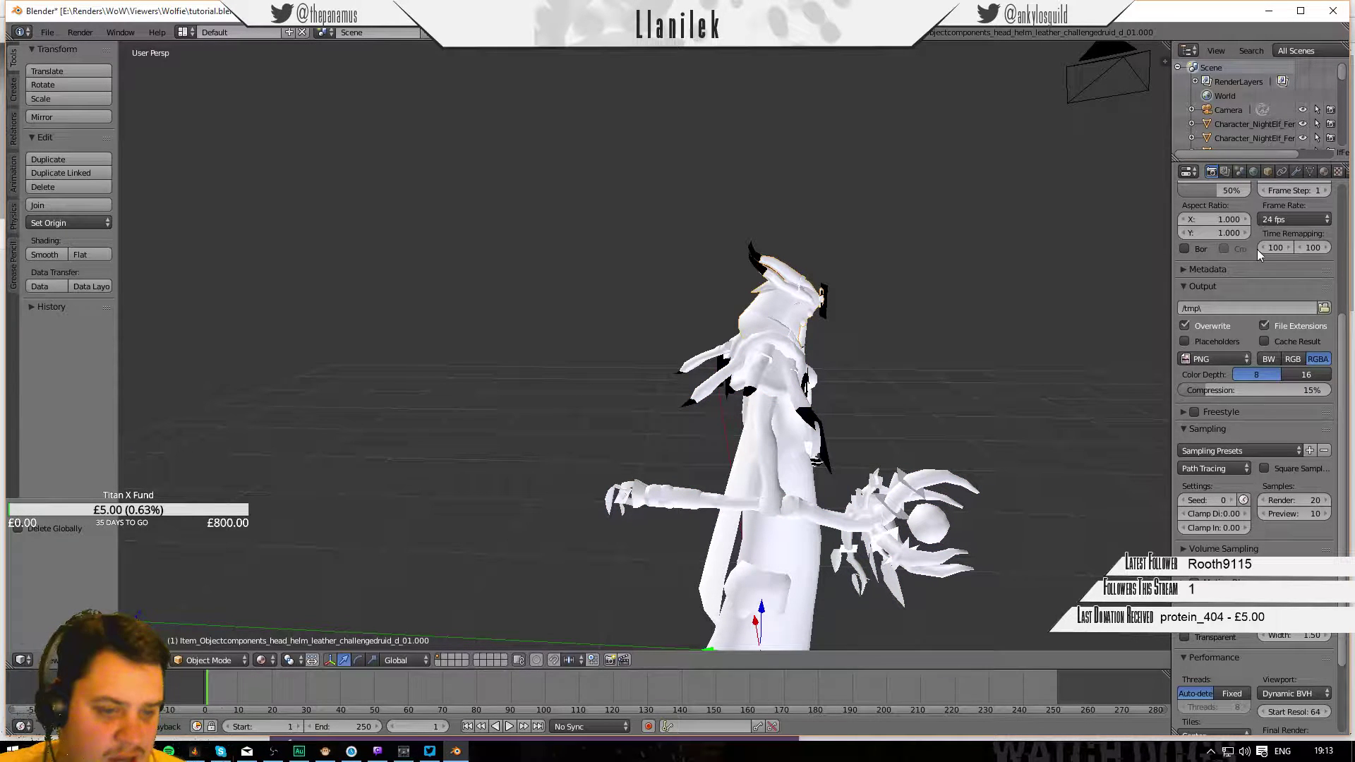
# Inspect the upper body up close, selecting the black horn tips, the white helm mesh and the shoulder piece one after another.
pyautogui.moveTo(705, 243); pyautogui.dragTo(552, 261, button='middle')
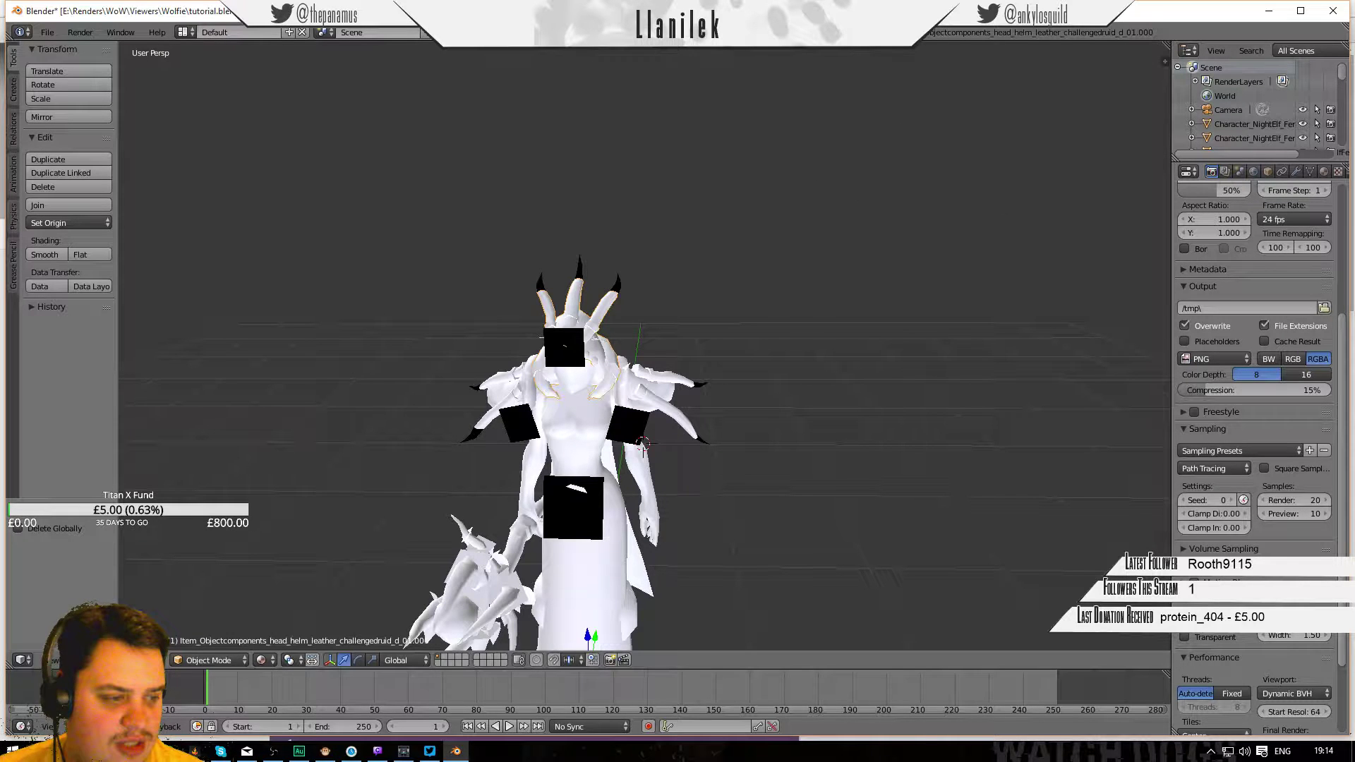
pyautogui.moveTo(968, 444); pyautogui.dragTo(793, 435, button='middle')
pyautogui.scroll(5, 789, 441)
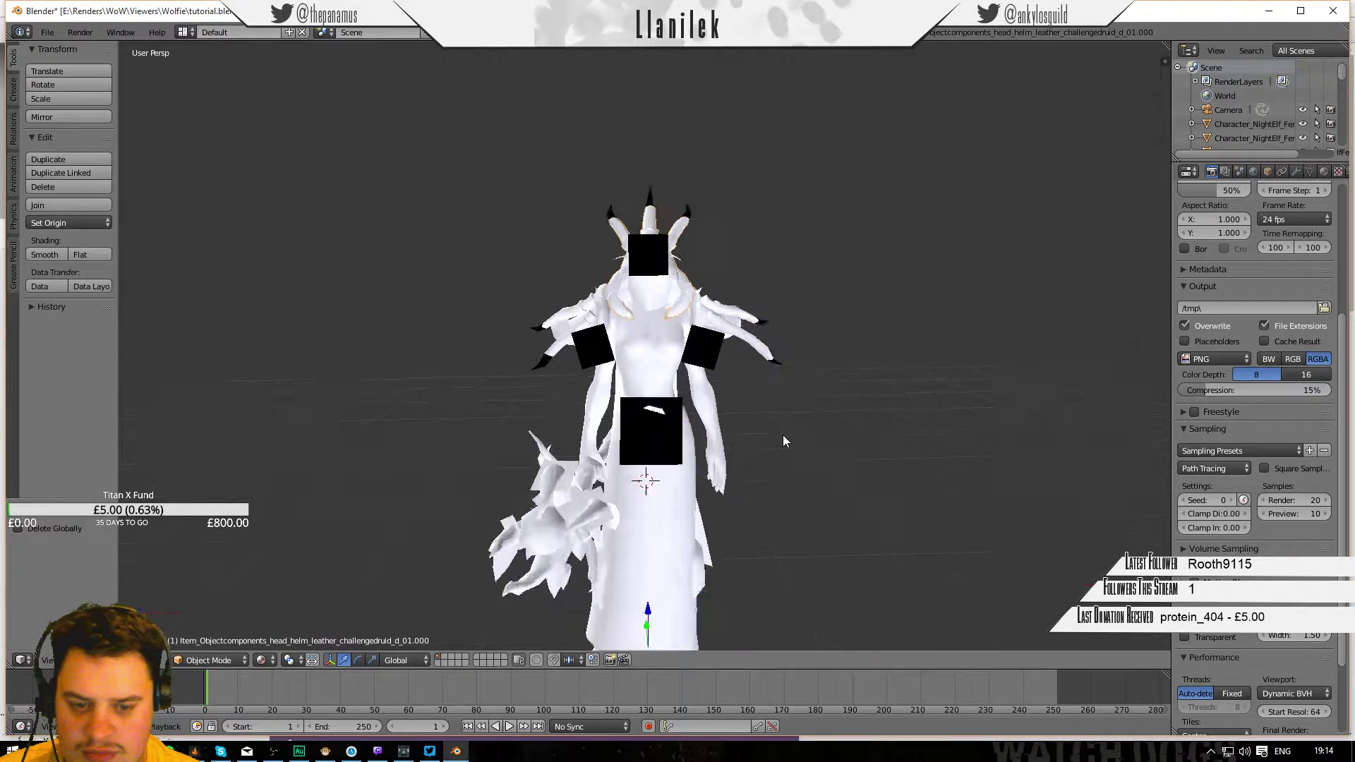
pyautogui.moveTo(907, 449); pyautogui.dragTo(568, 291, button='middle')
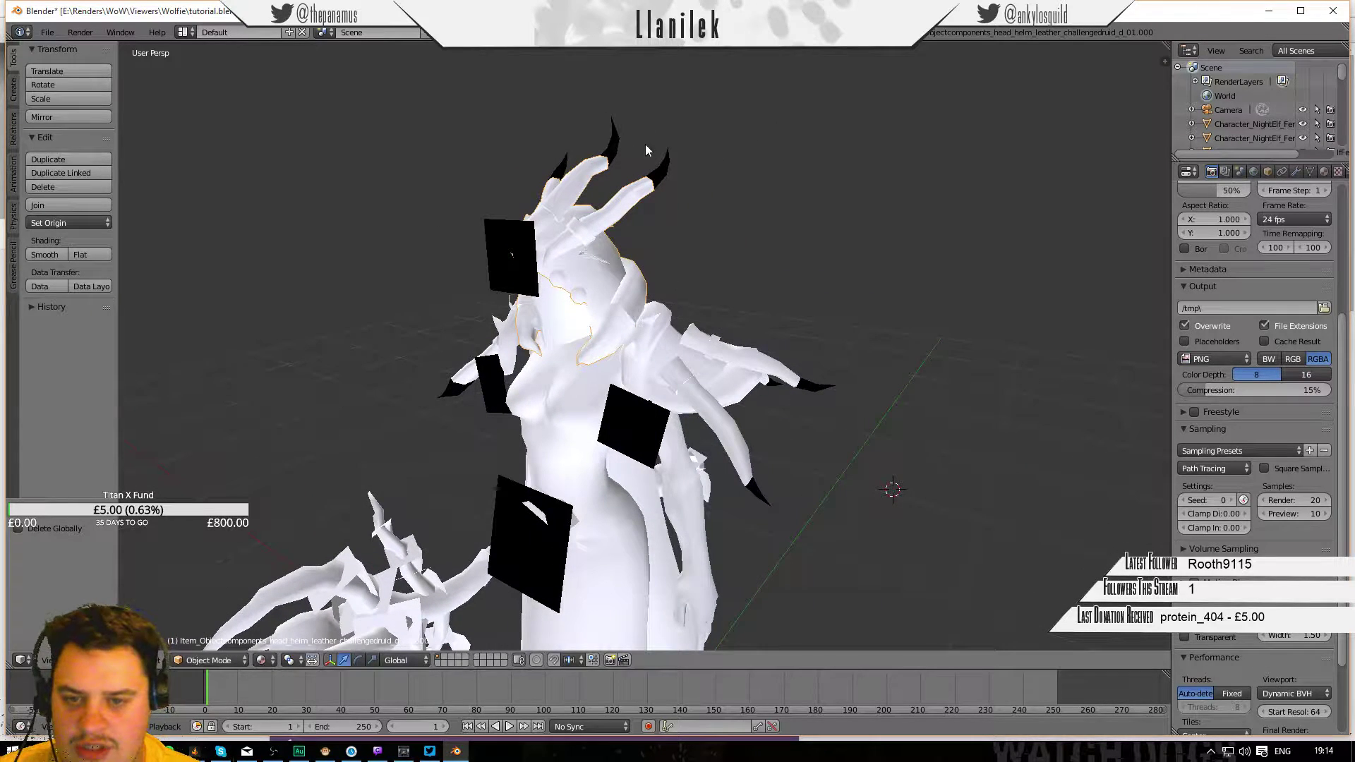
pyautogui.rightClick(664, 178)
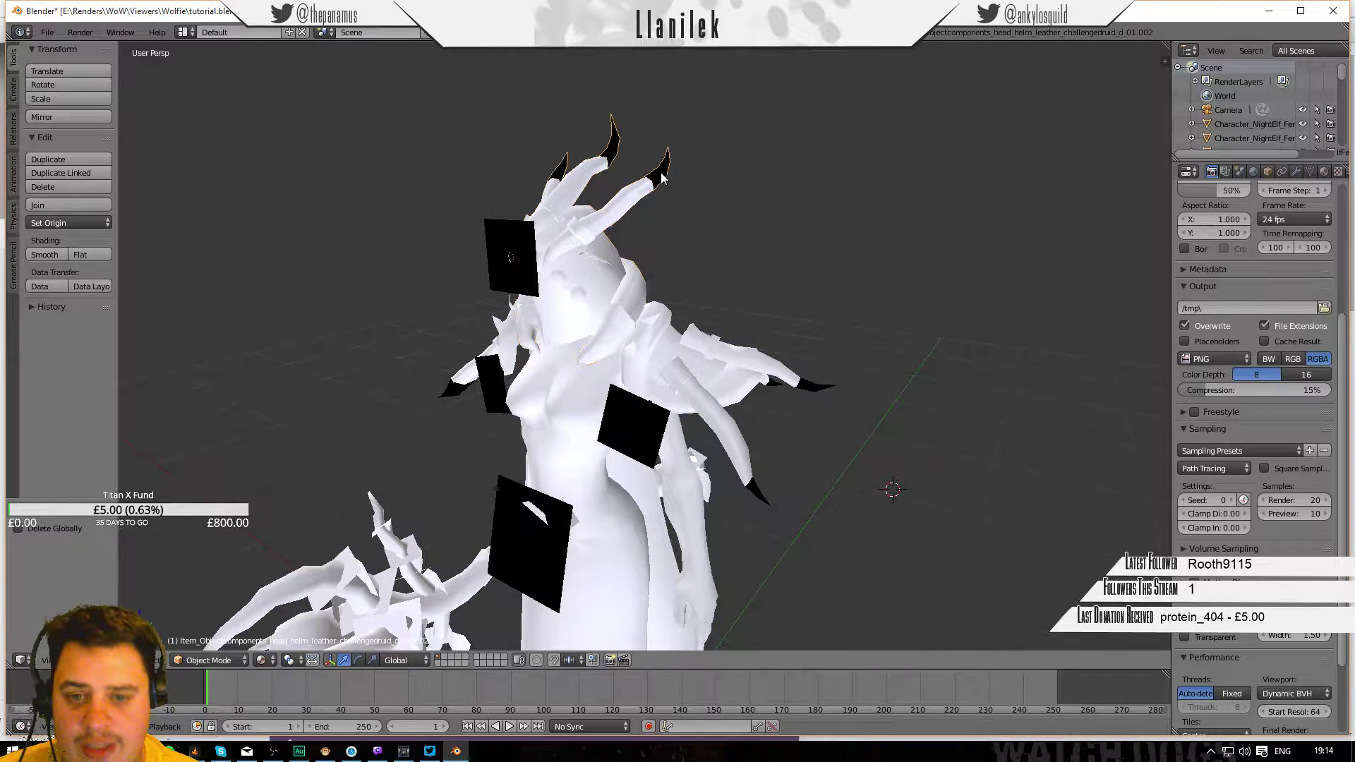
pyautogui.click(568, 180)
pyautogui.rightClick(590, 213)
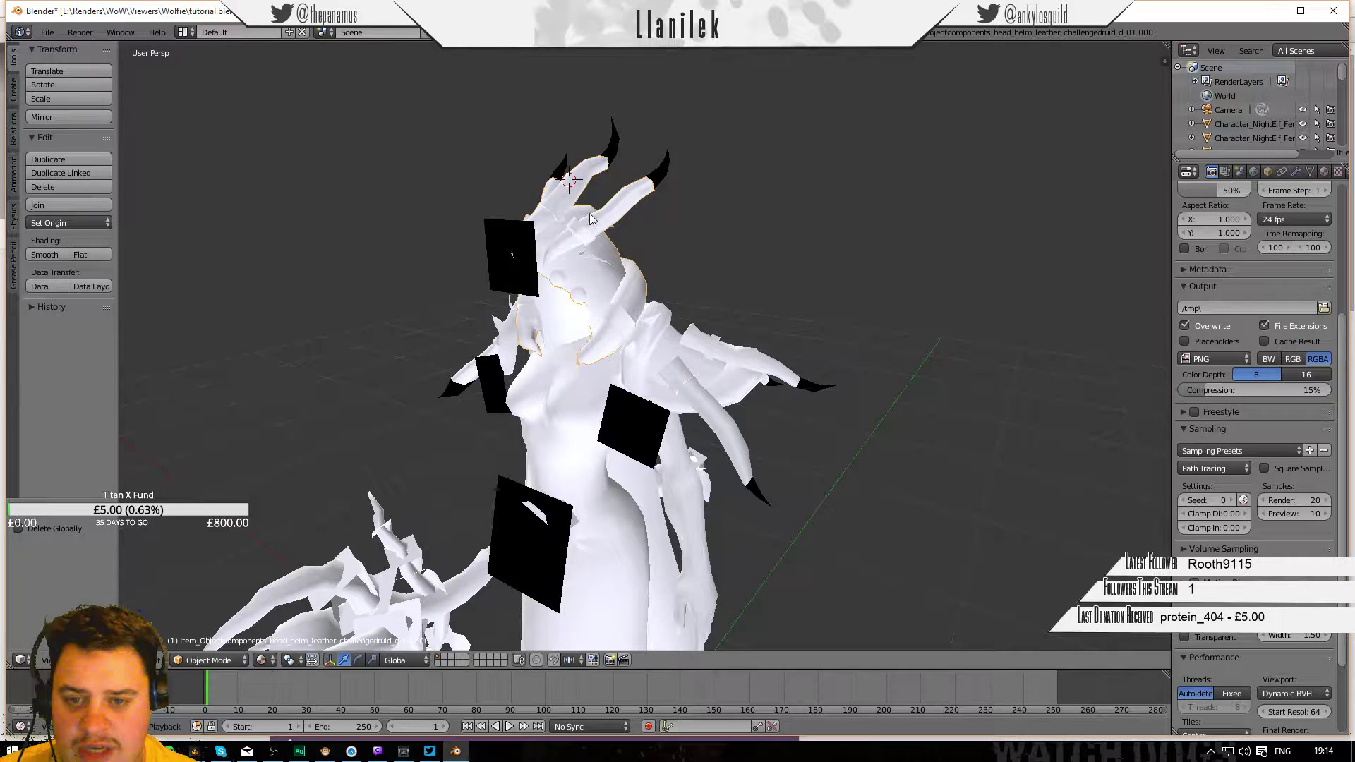
pyautogui.rightClick(604, 292)
pyautogui.rightClick(666, 412)
pyautogui.rightClick(708, 387)
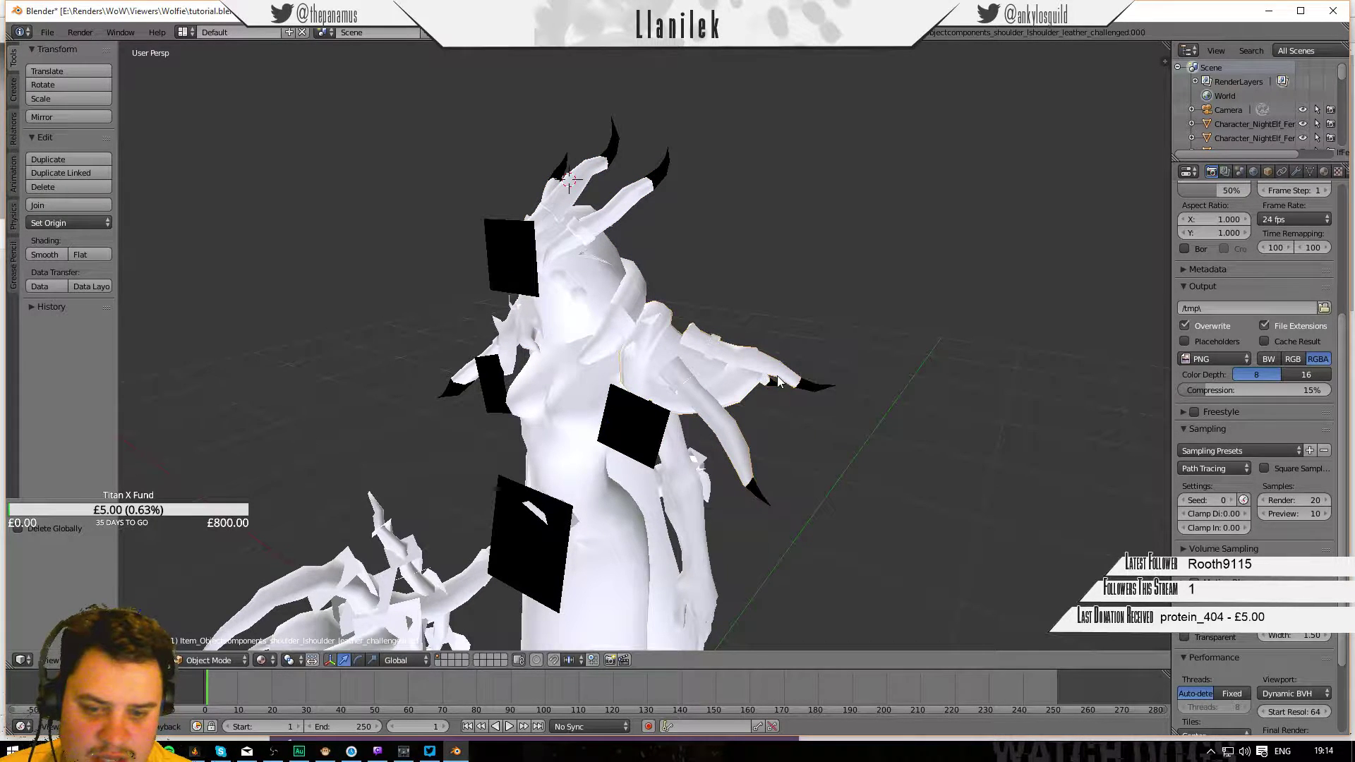
# Enable nodes on the material of the helm's black horn tips and assign an Image Texture to its Diffuse BSDF color.
pyautogui.rightClick(614, 158)
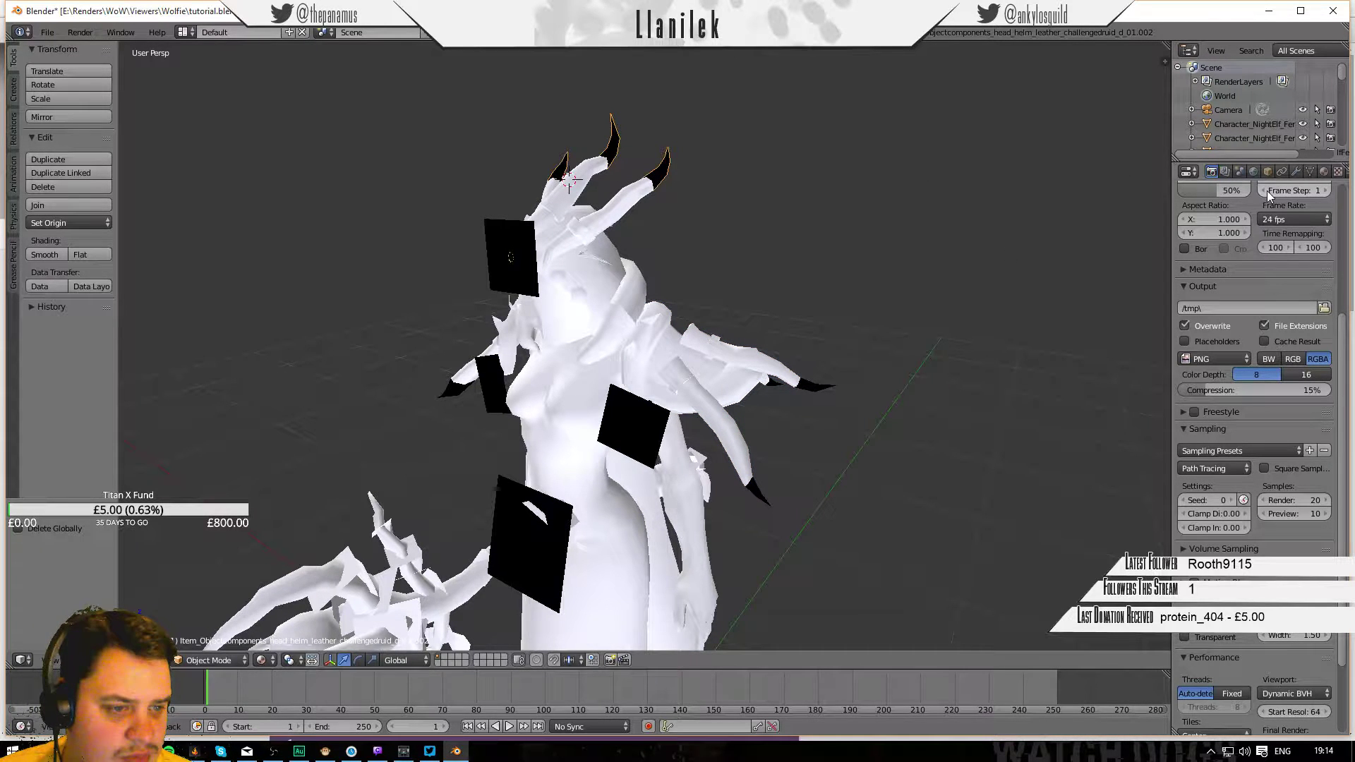
pyautogui.click(1323, 172)
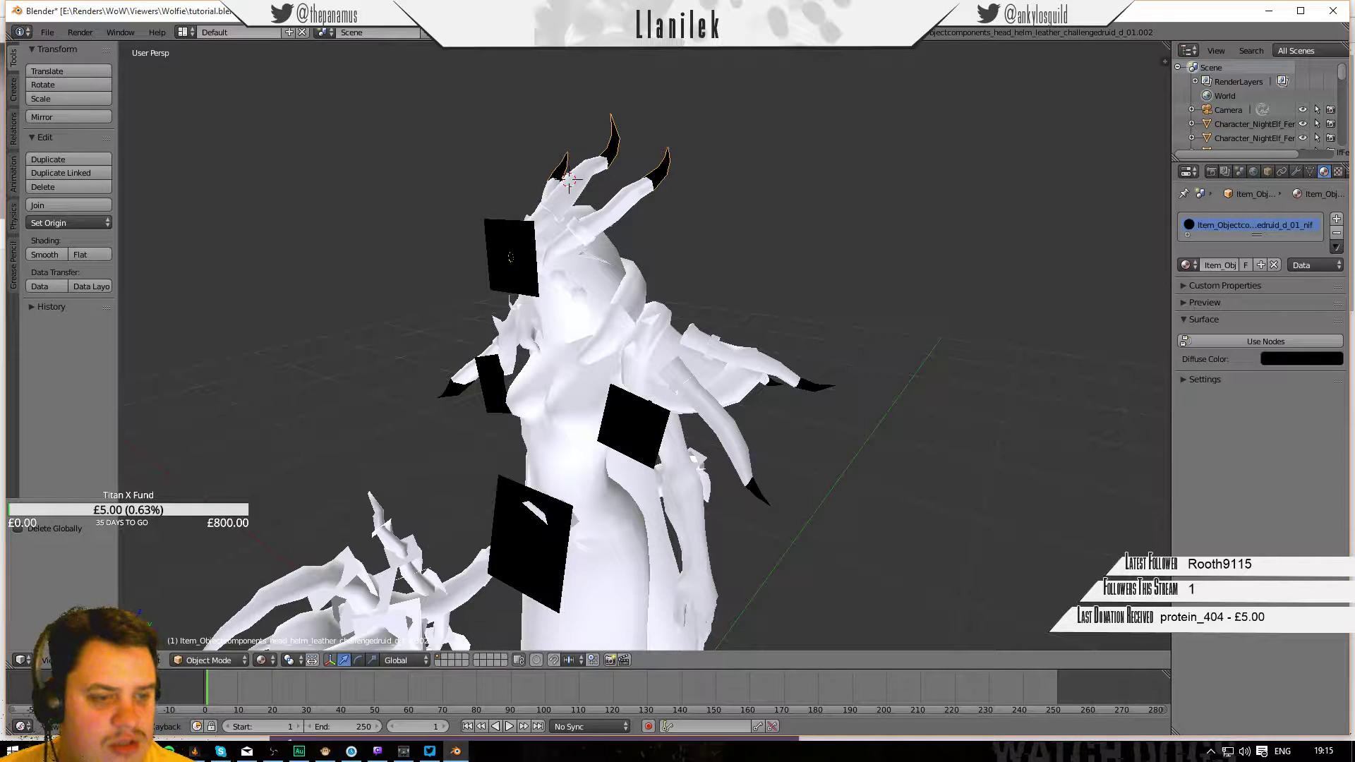
pyautogui.click(1252, 344)
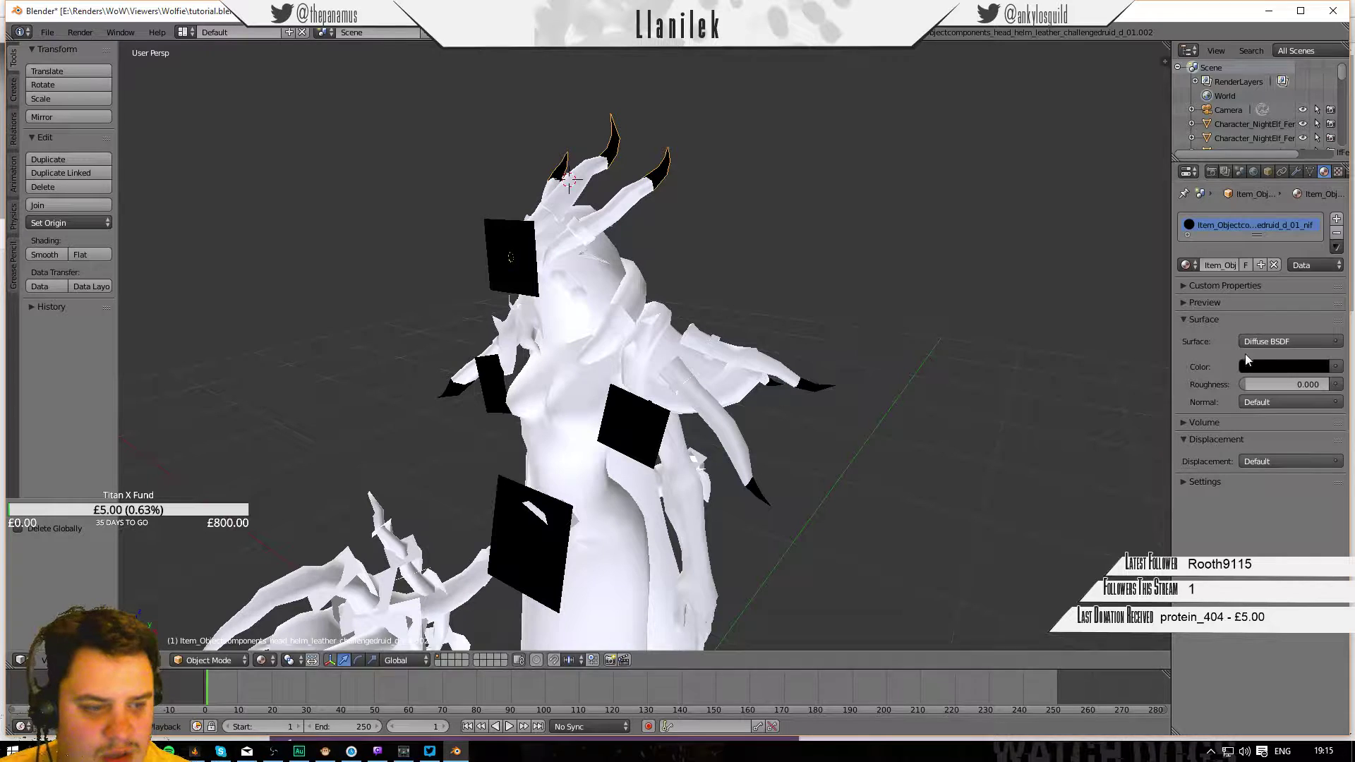
pyautogui.click(1334, 372)
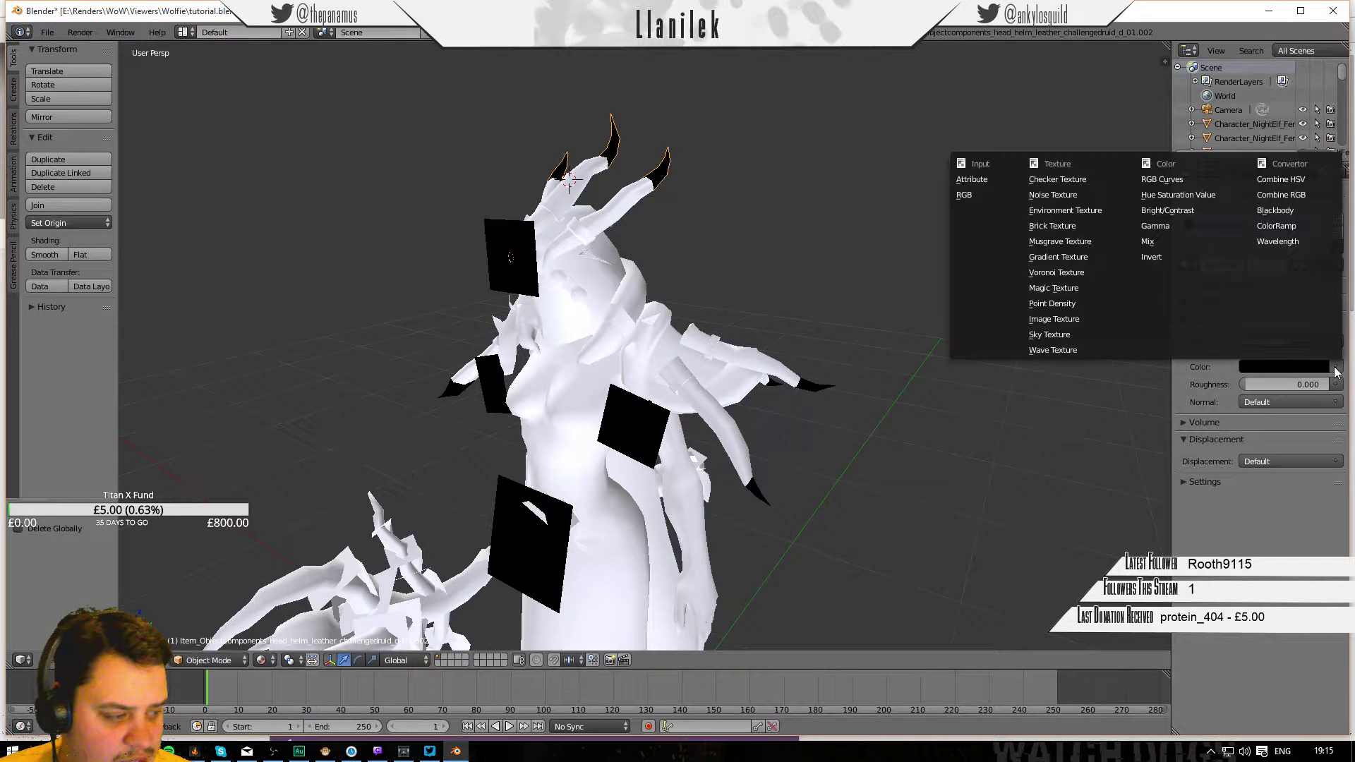
pyautogui.click(1037, 321)
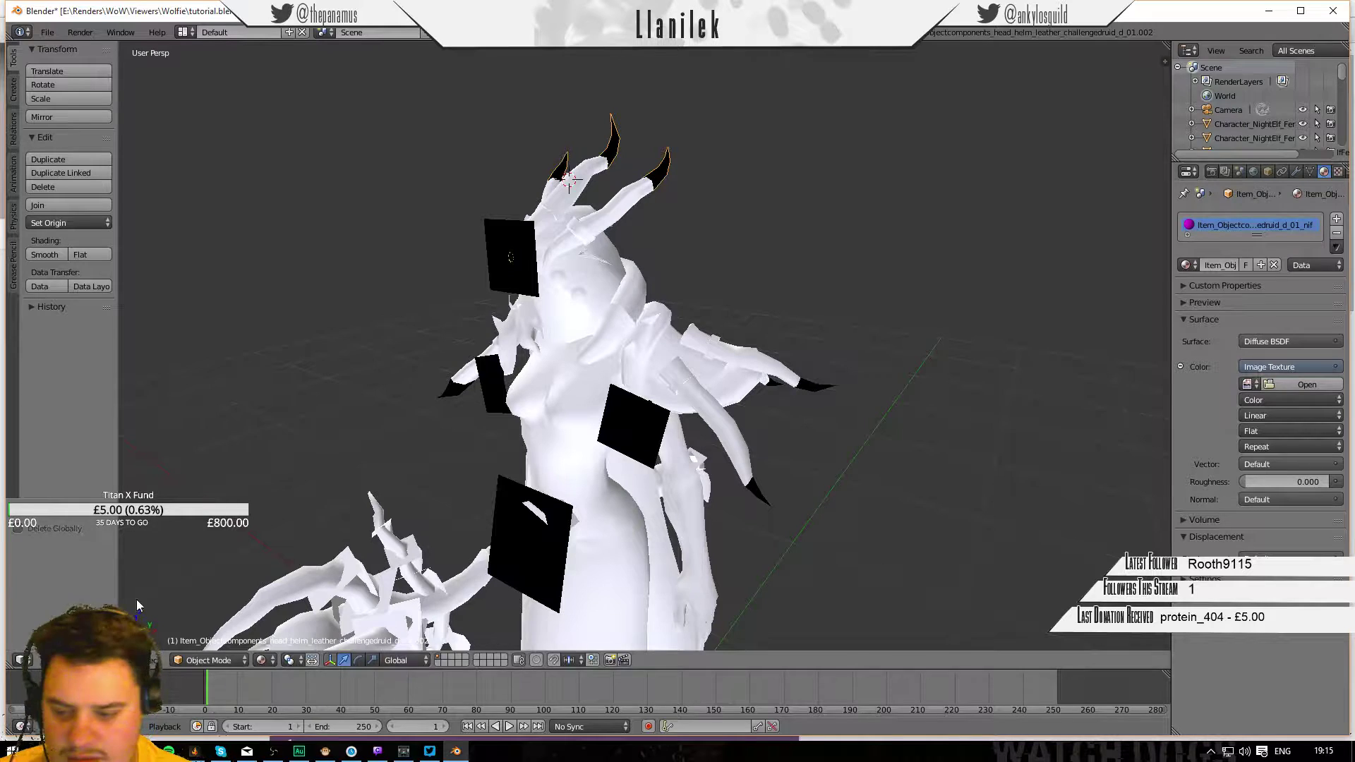
# Load the green helm image, dreampaw_Helm_L...ruid_D_01Green.png, into the Image Texture of the helm's horn tips.
pyautogui.click(263, 659)
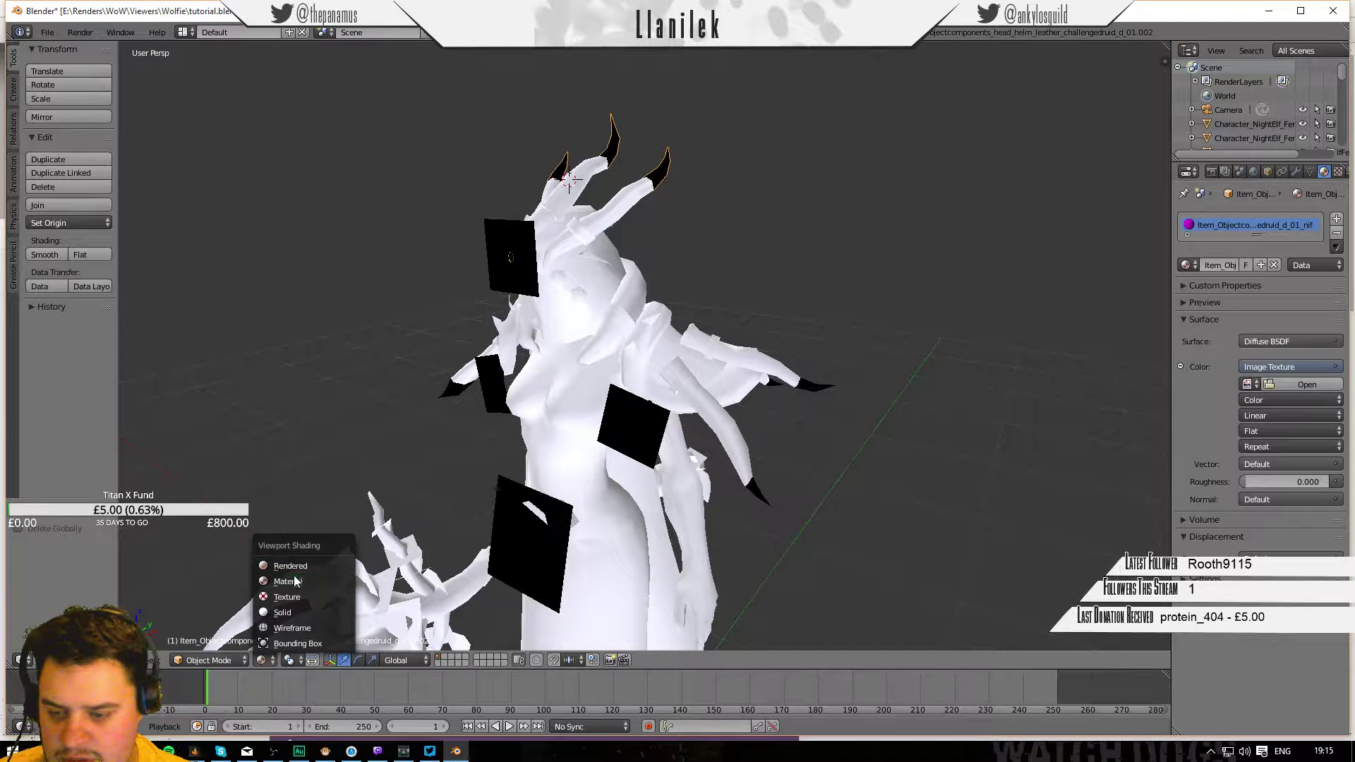
pyautogui.click(1246, 384)
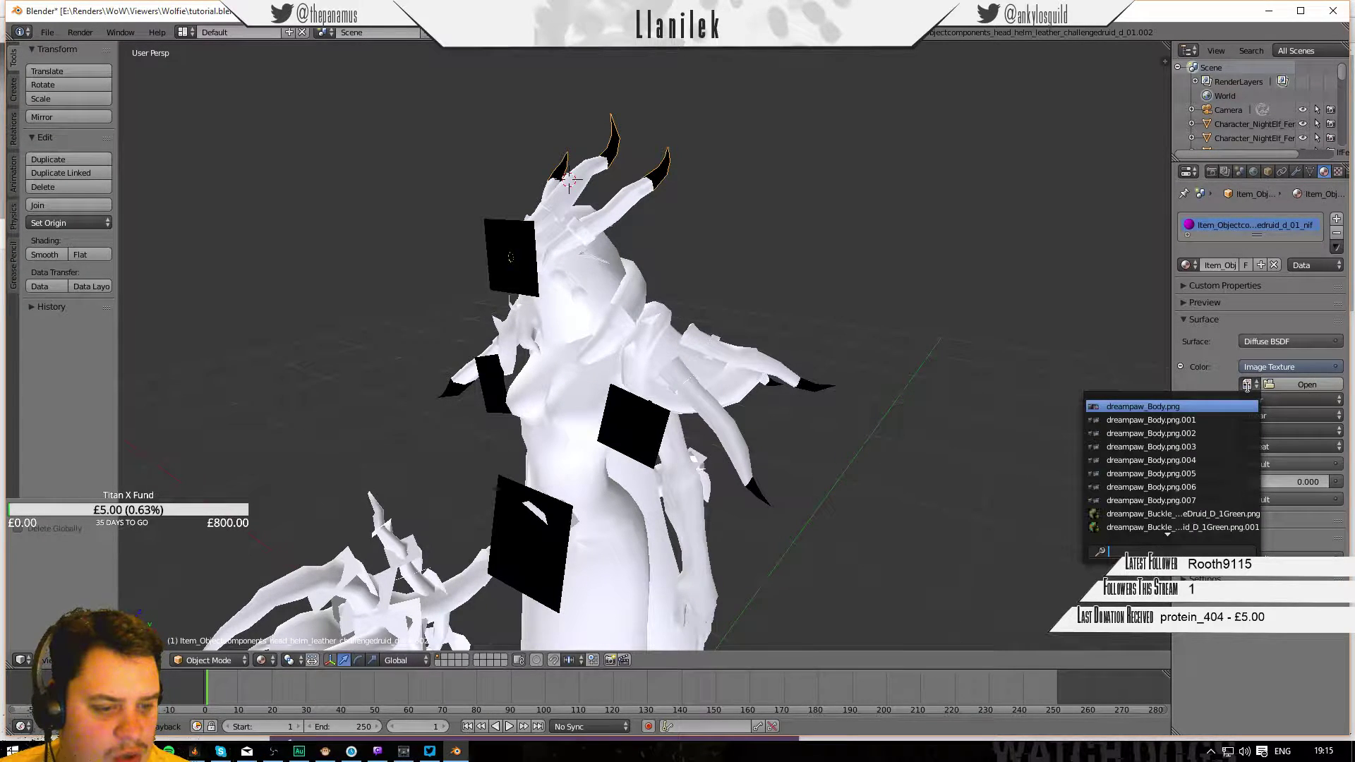
pyautogui.scroll(-14, 1152, 508)
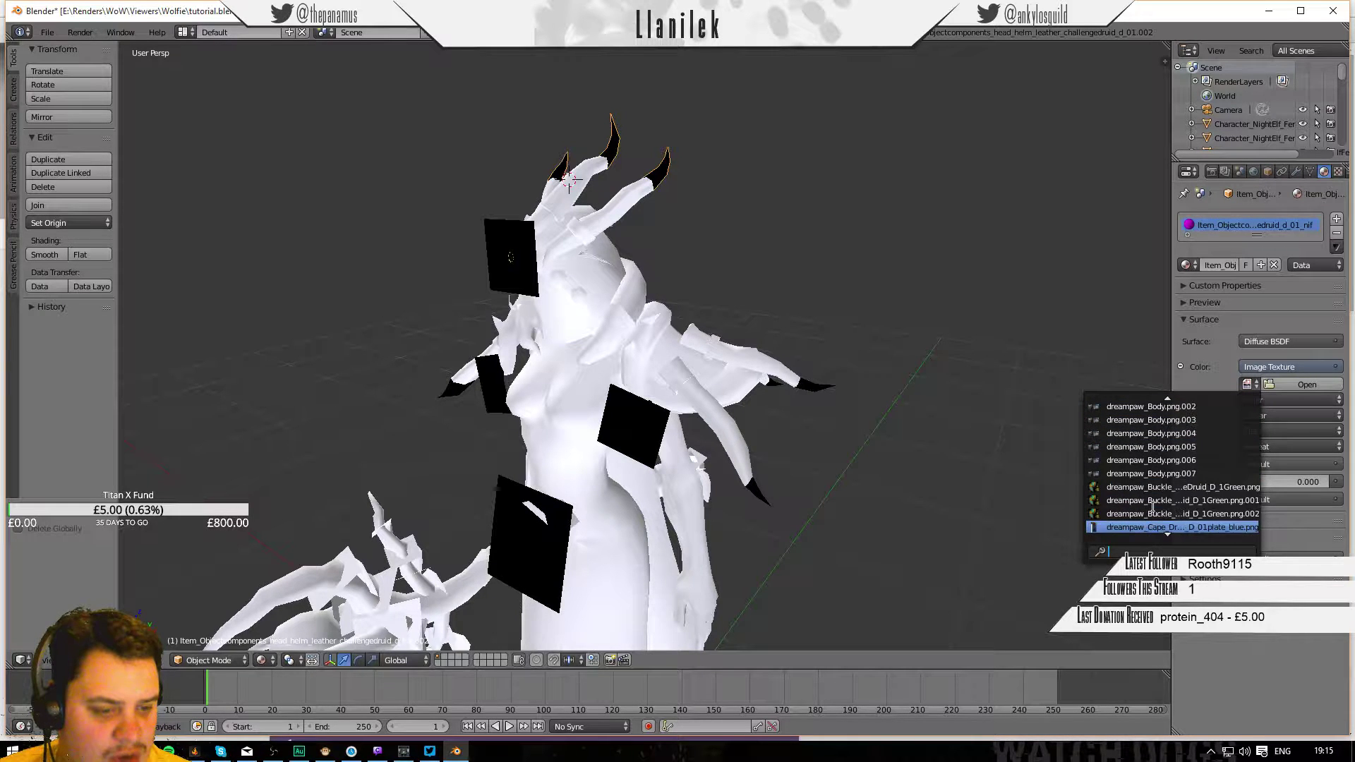
pyautogui.scroll(-12, 1152, 508)
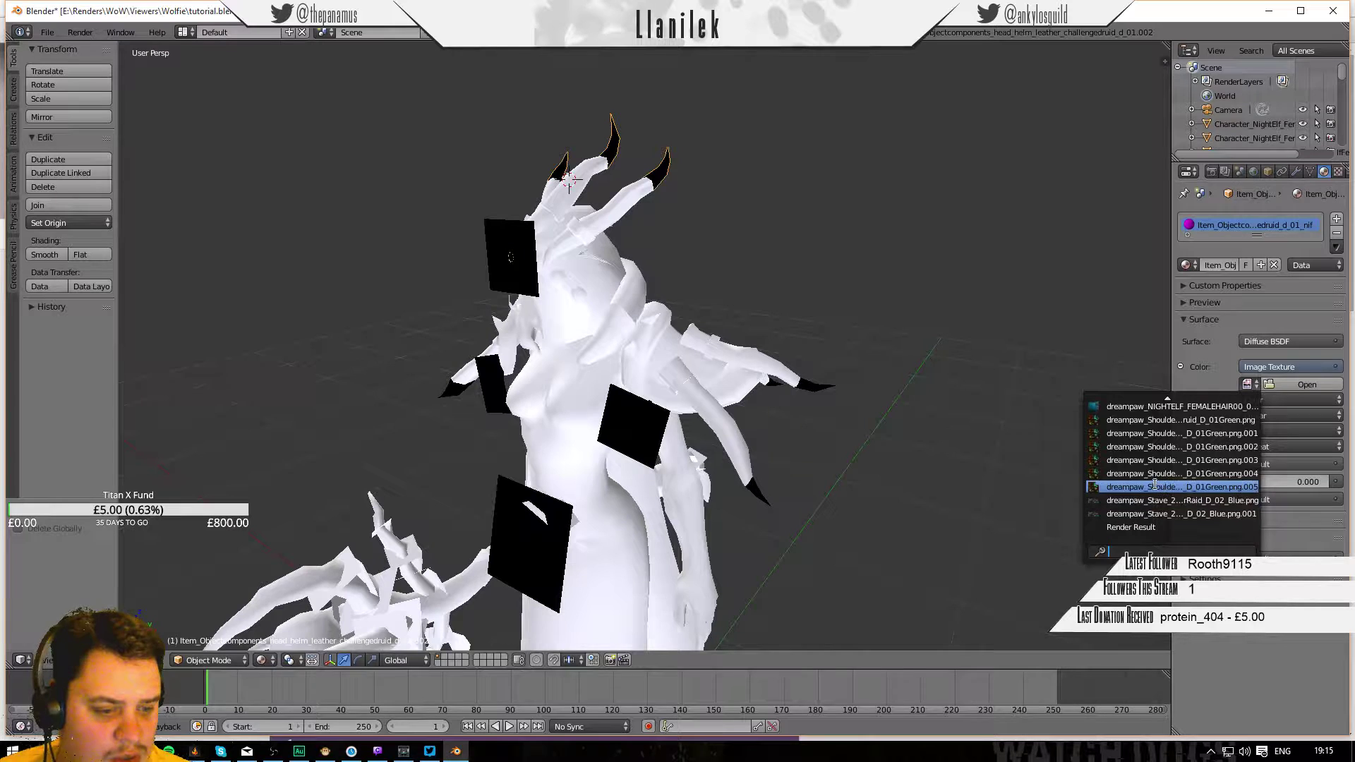
pyautogui.scroll(12, 1150, 439)
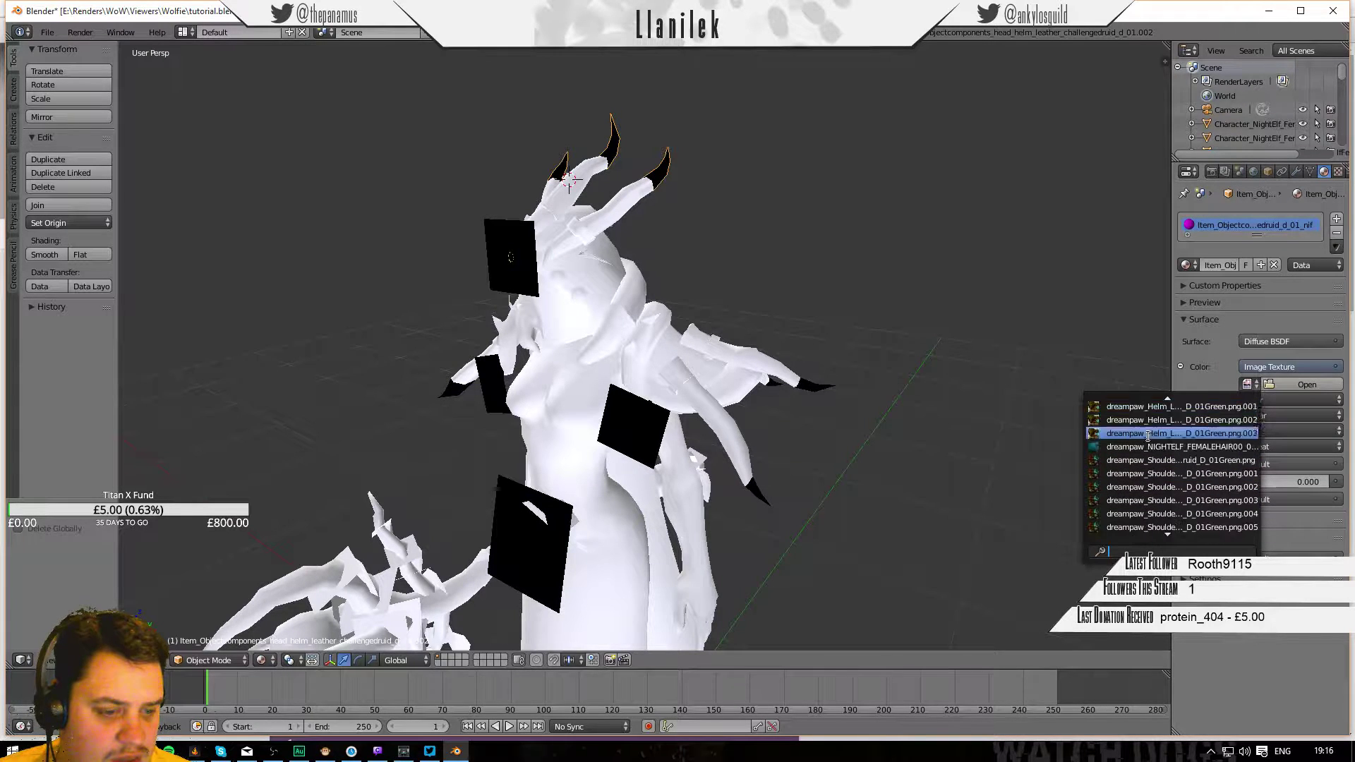
pyautogui.scroll(6, 1148, 437)
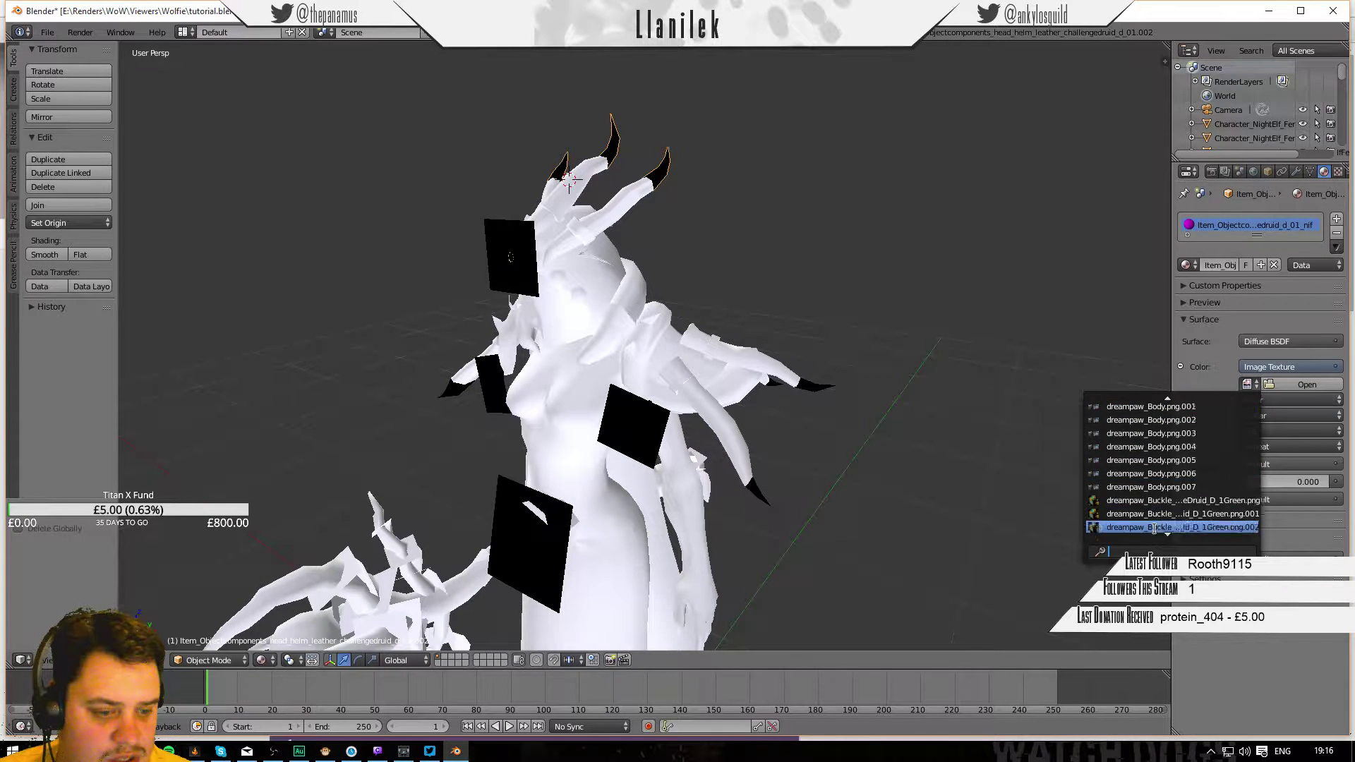
pyautogui.scroll(-6, 1165, 503)
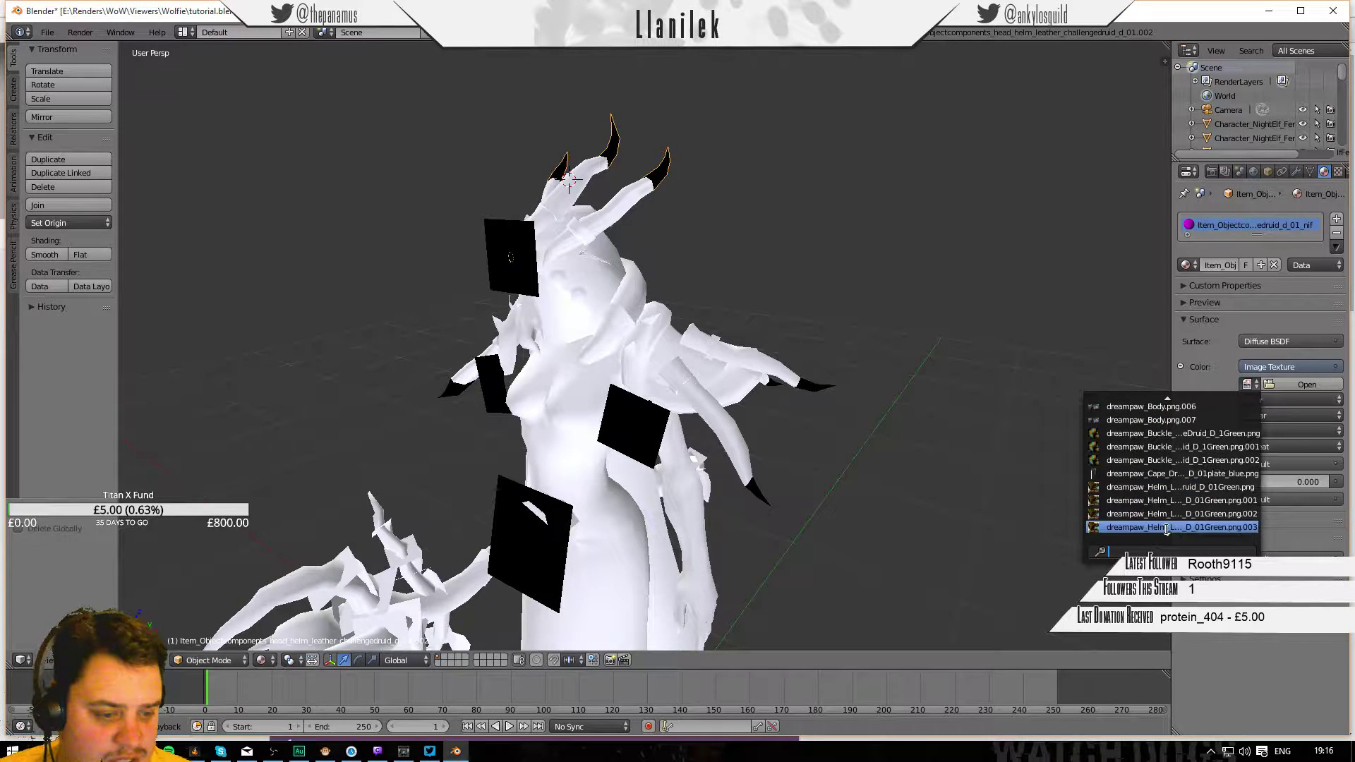
pyautogui.click(1155, 487)
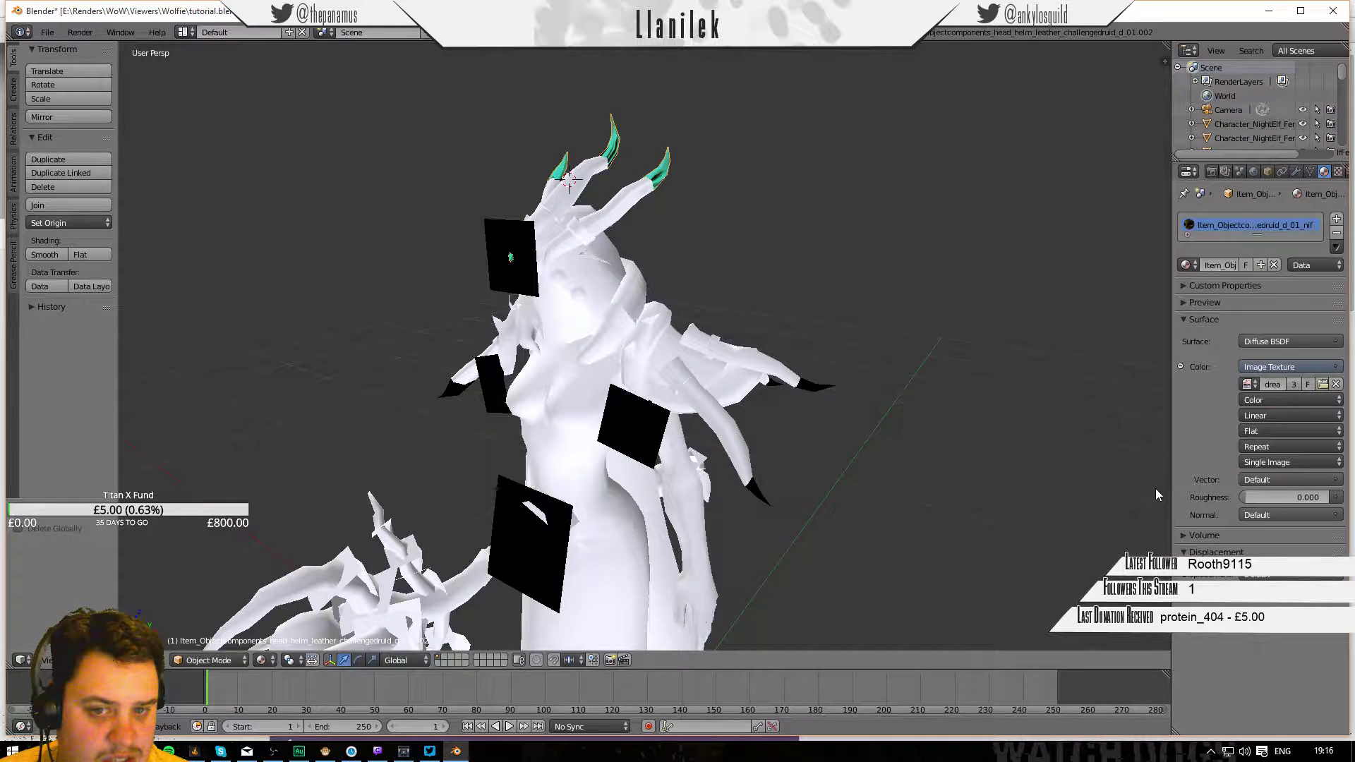
# Hide the textured horn tips of the helm so that the remaining helm pieces can be selected.
pyautogui.rightClick(625, 203)
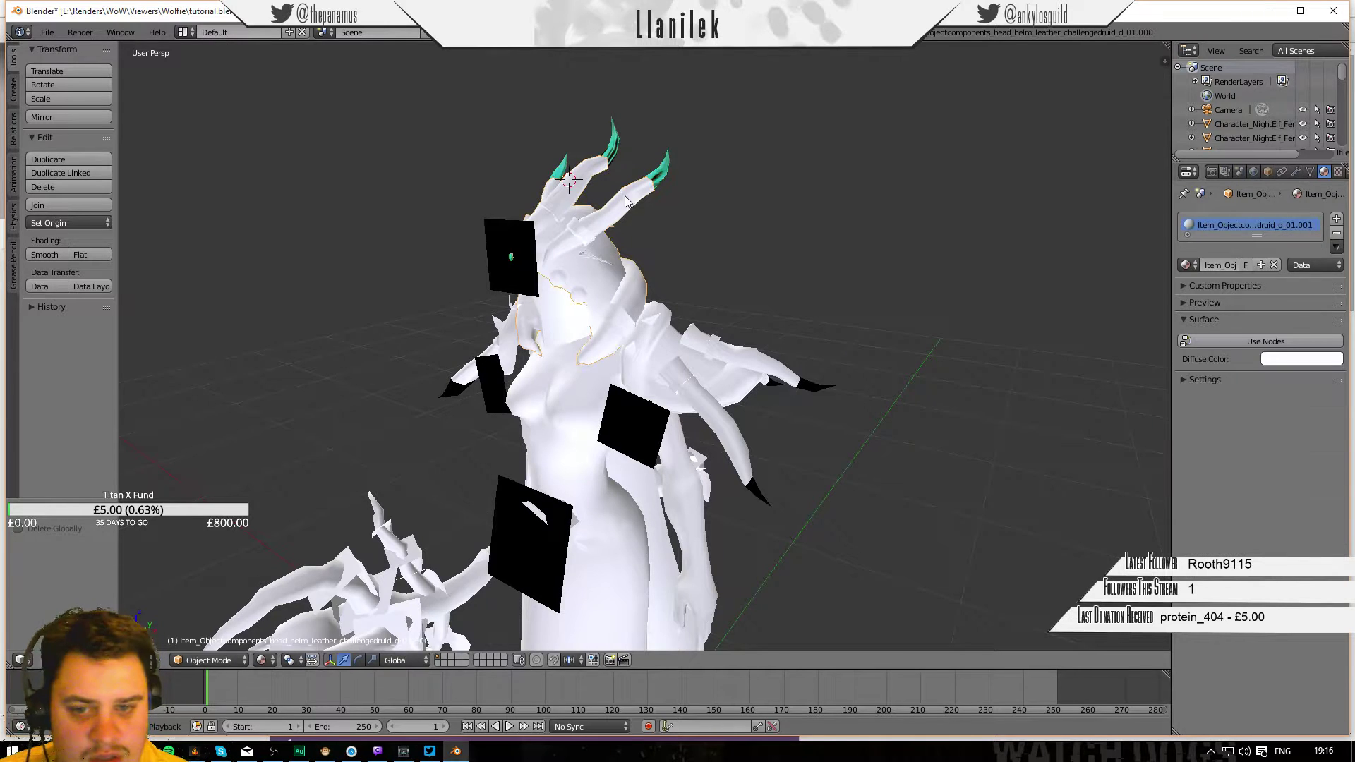
pyautogui.rightClick(658, 184)
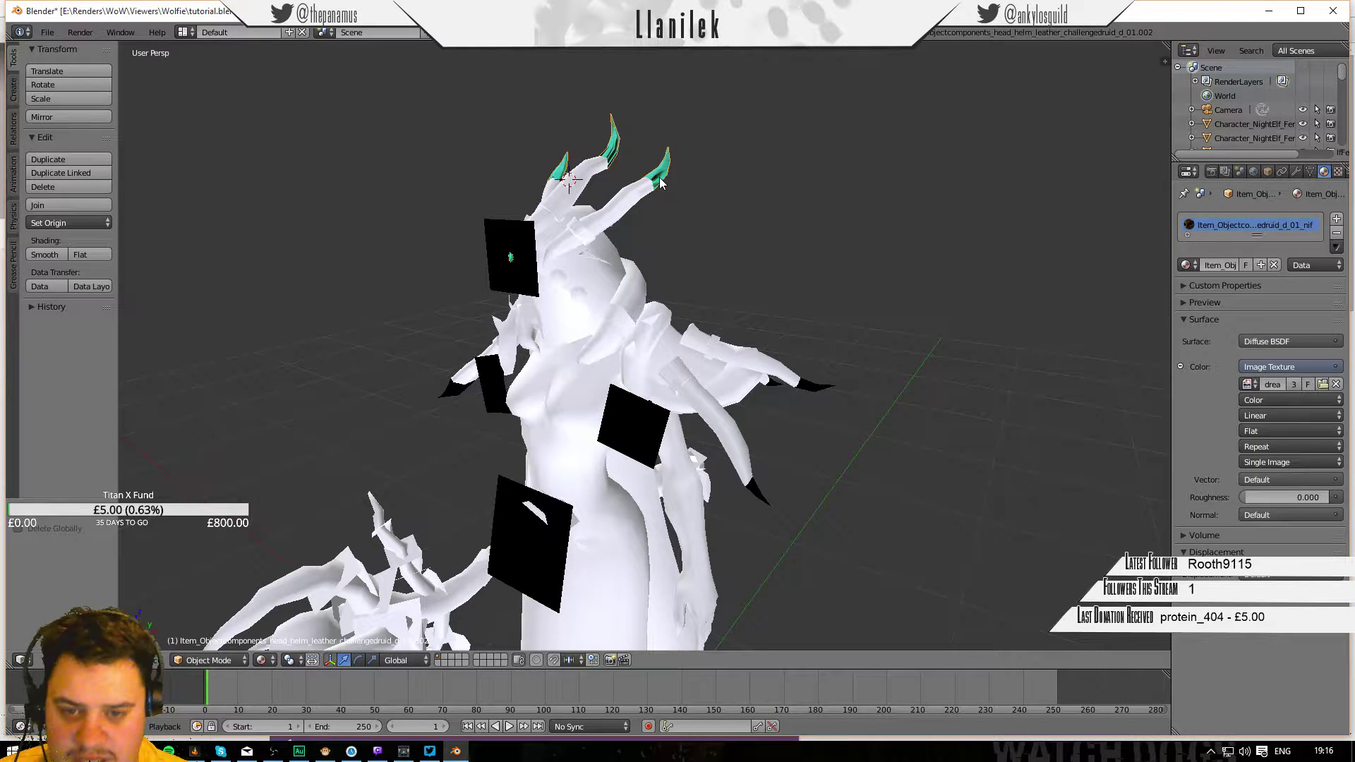
pyautogui.press('h')
# Give the main helm mesh a node material with the dreampaw_Helm_L...ruid_D_01Green.png Image Texture as its color, and hide the mesh.
pyautogui.rightClick(642, 198)
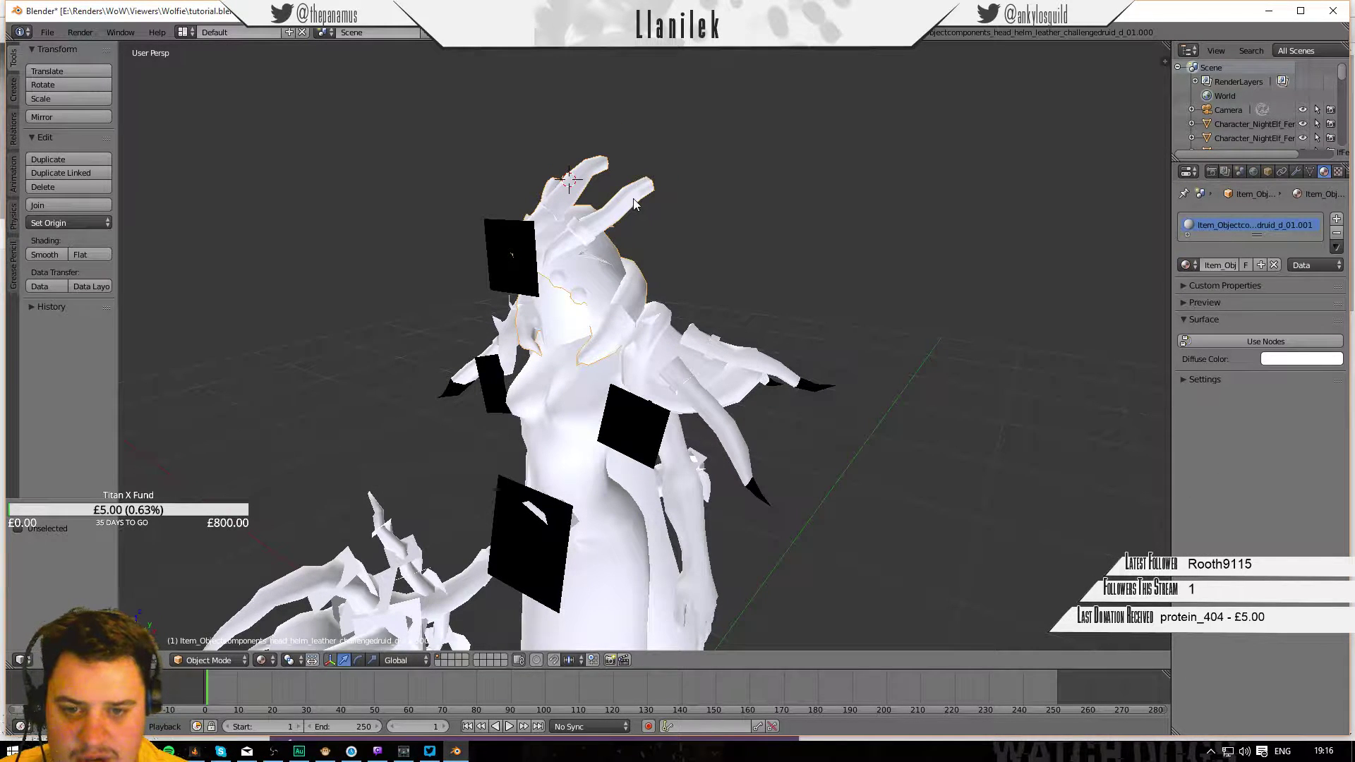
pyautogui.click(1262, 343)
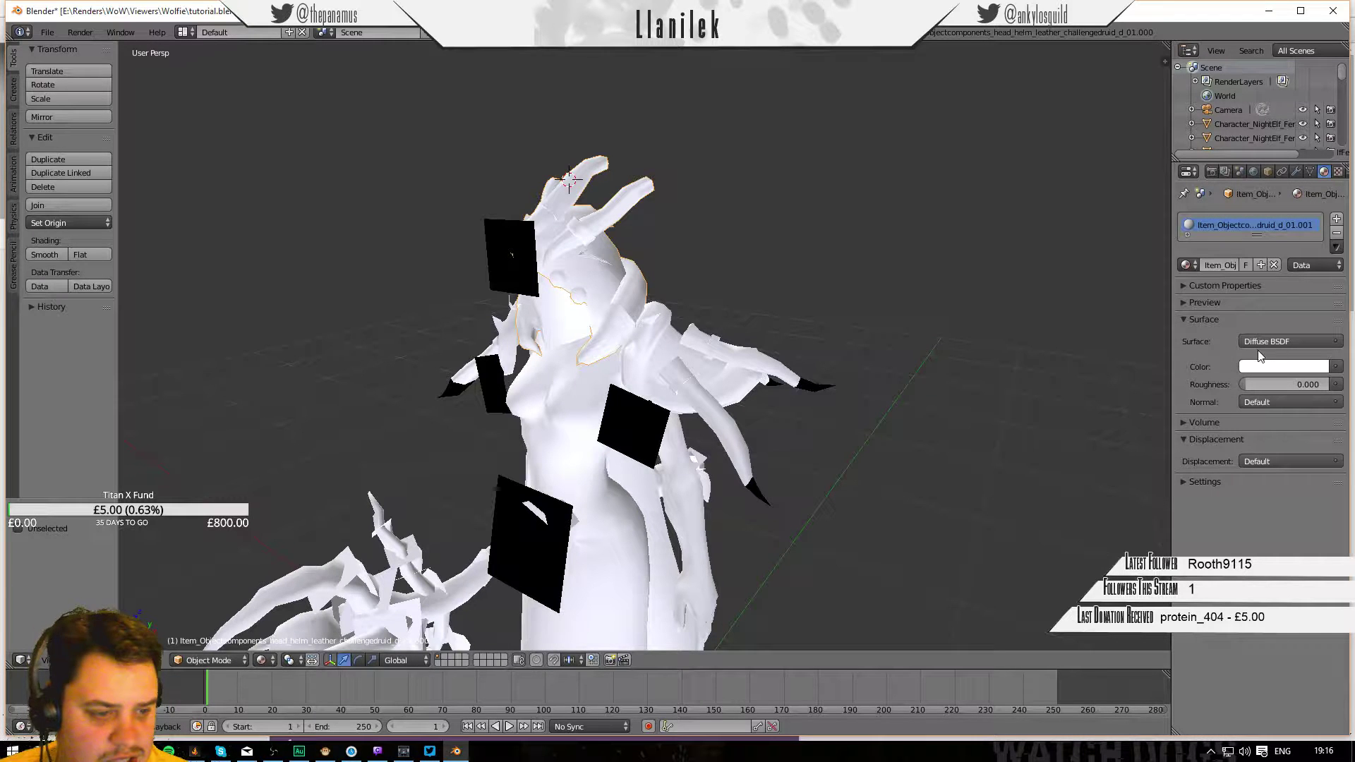
pyautogui.click(1335, 367)
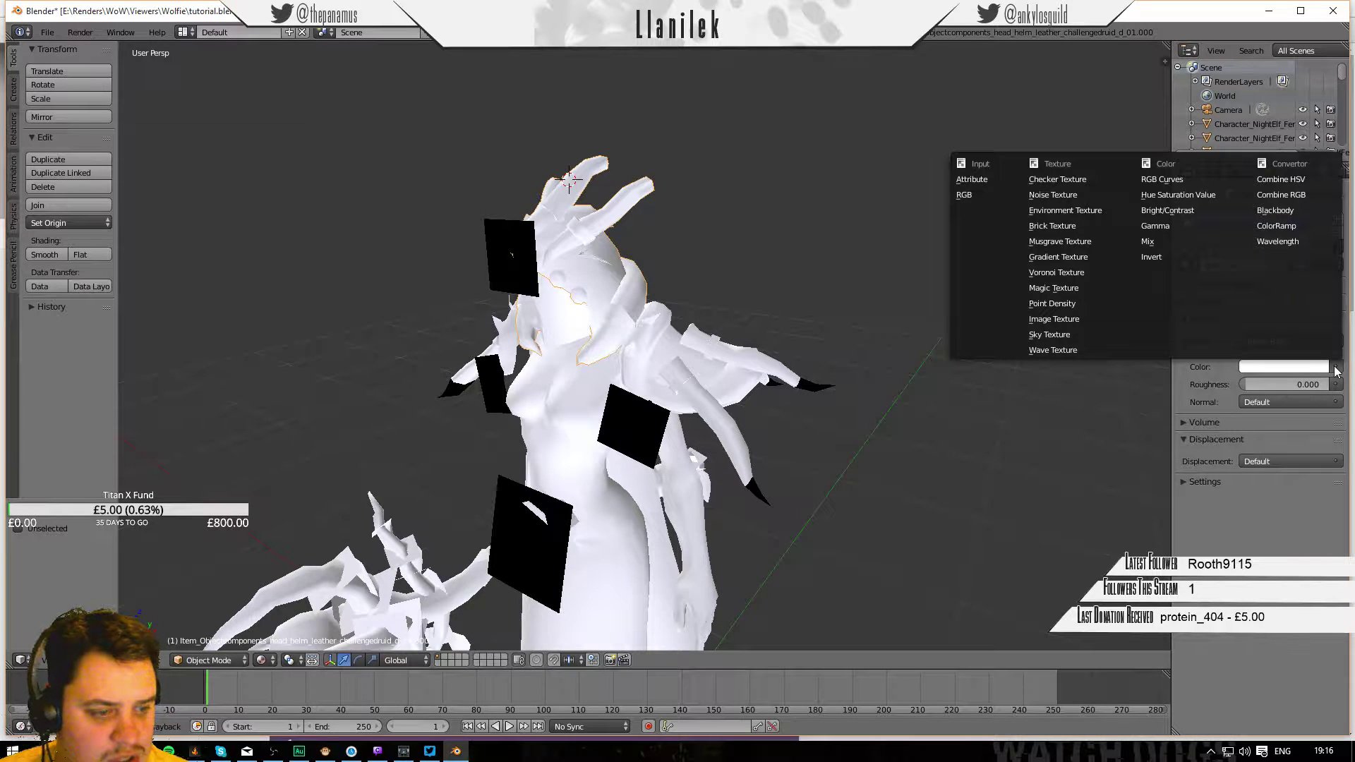
pyautogui.click(1058, 316)
pyautogui.click(1247, 383)
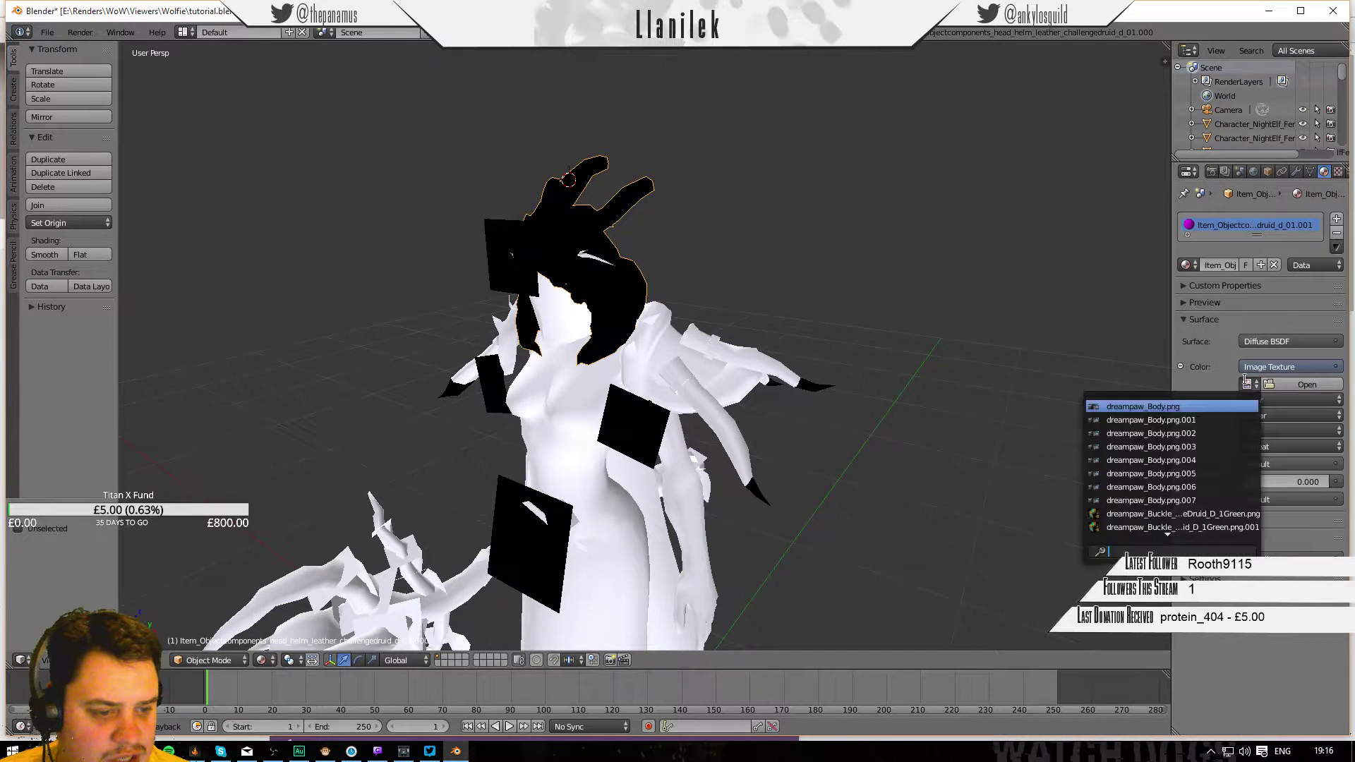
pyautogui.scroll(-5, 1143, 494)
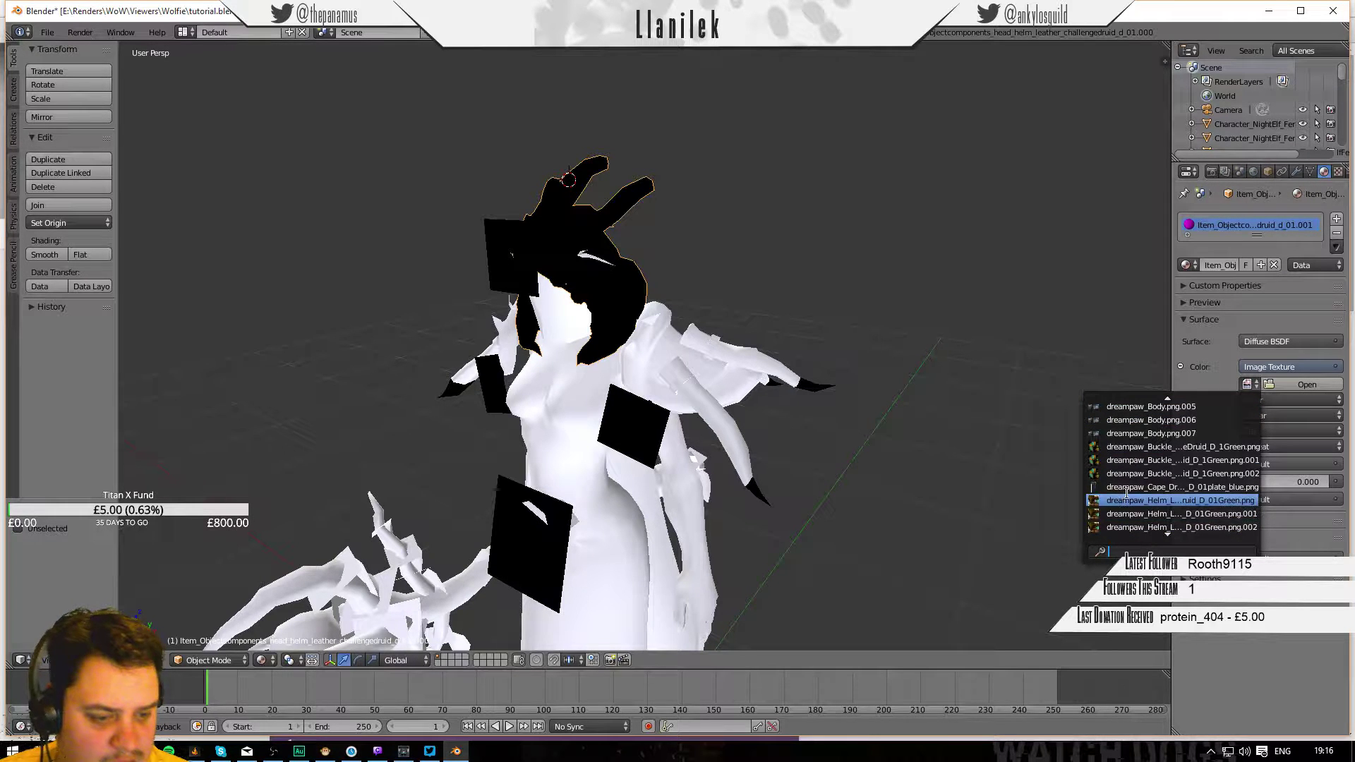
pyautogui.click(1128, 495)
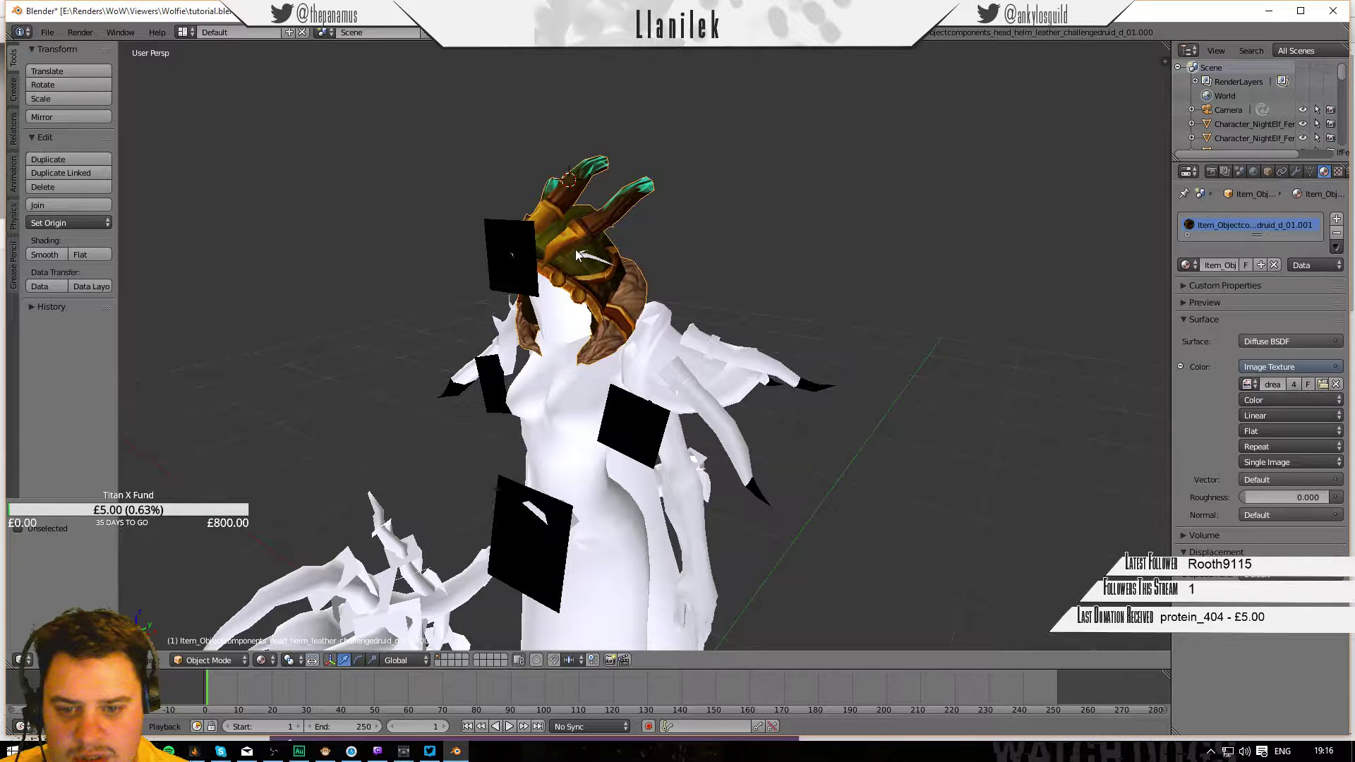
pyautogui.press('Delete')
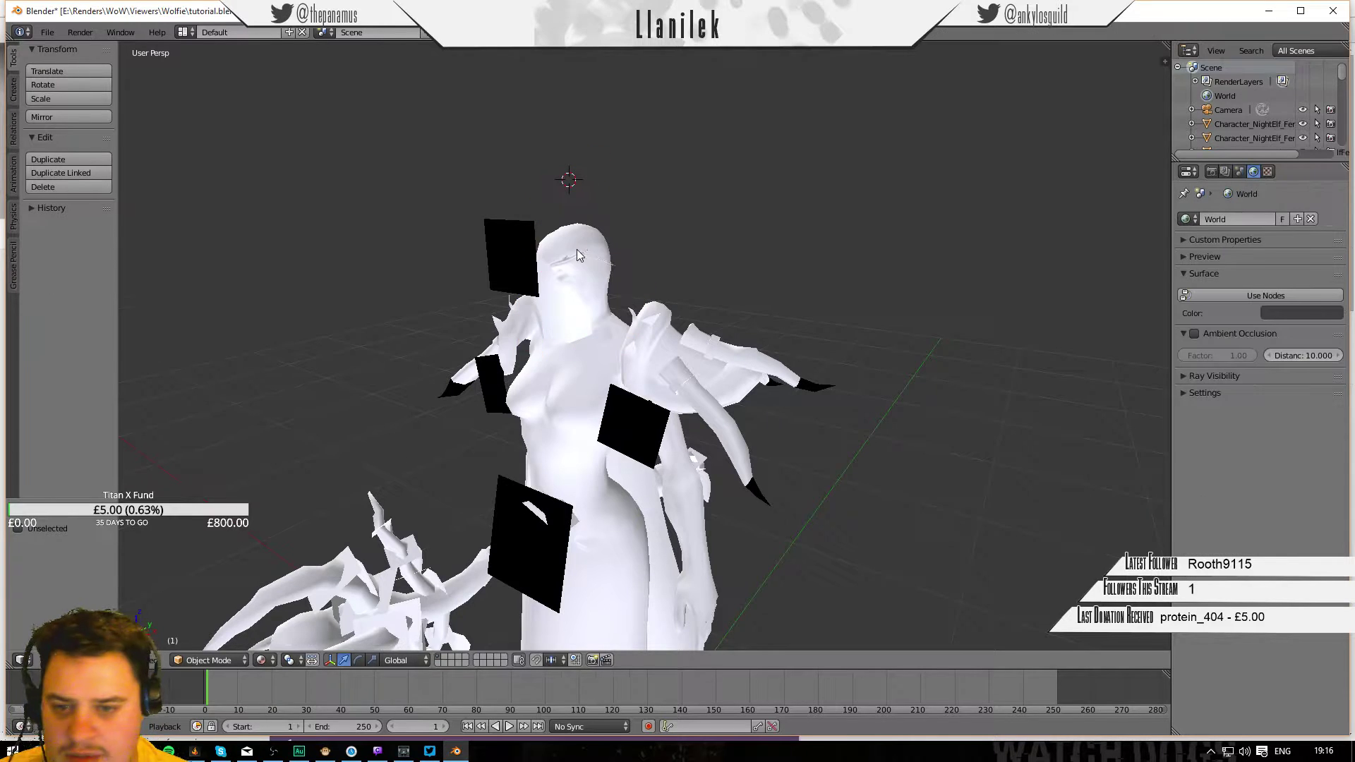
# Give the black plane beside the head a node material using the dreampaw_Helm_L...ruid_D_01Green.png Image Texture, and hide the plane.
pyautogui.rightClick(518, 243)
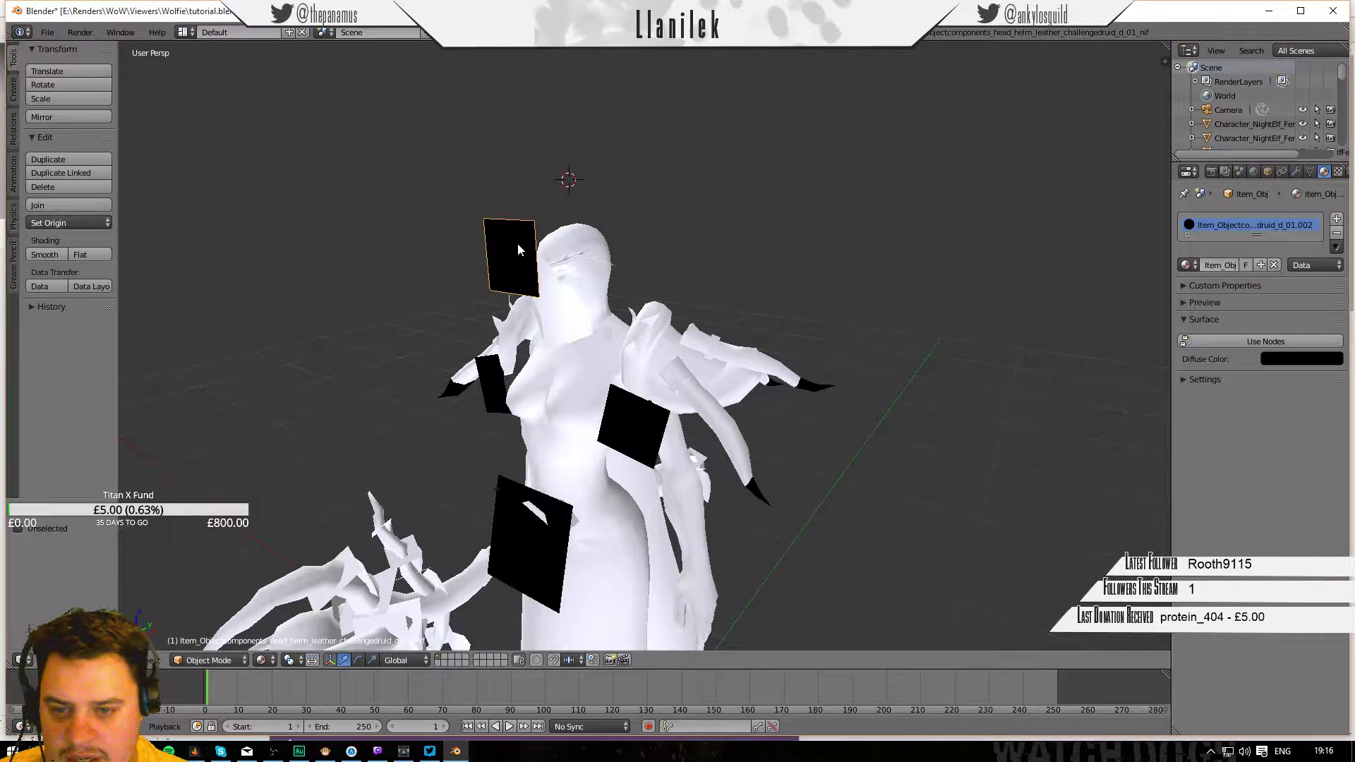
pyautogui.click(1298, 343)
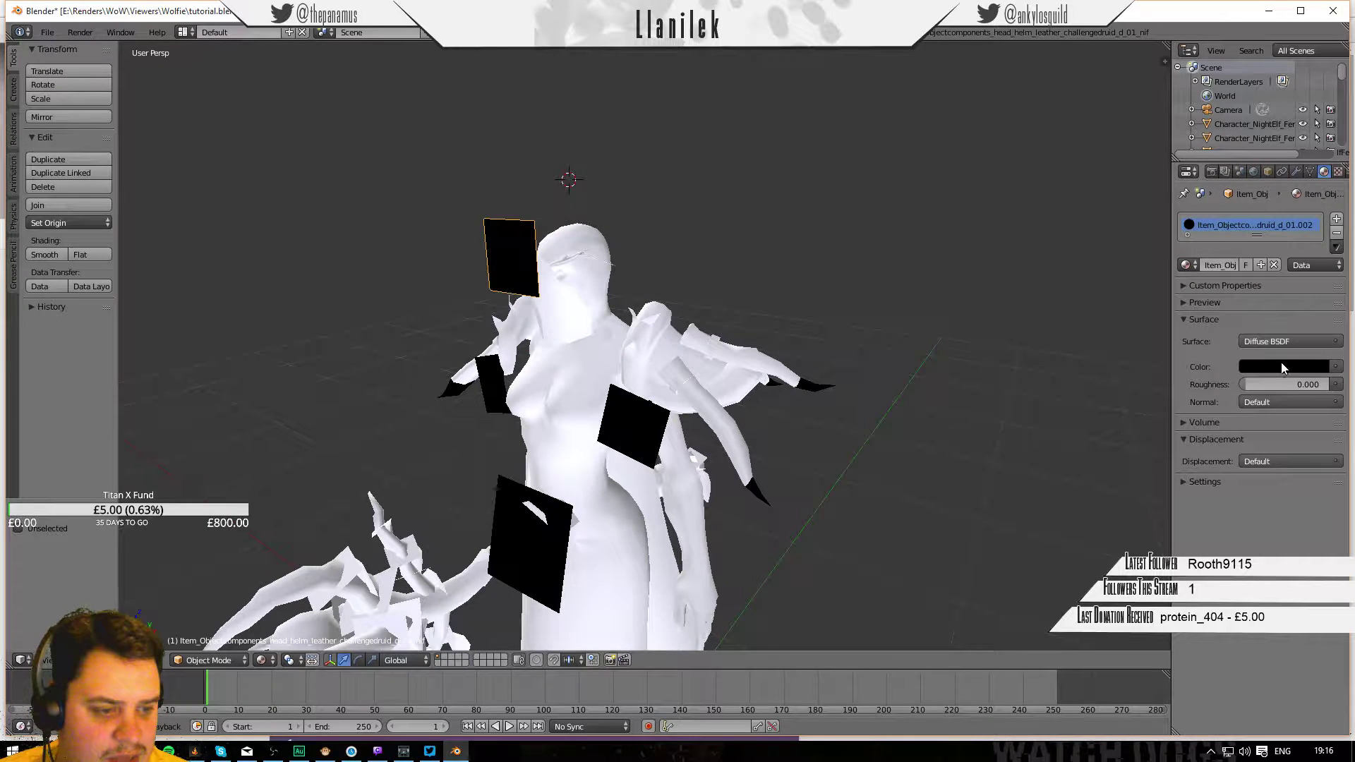
pyautogui.click(1334, 367)
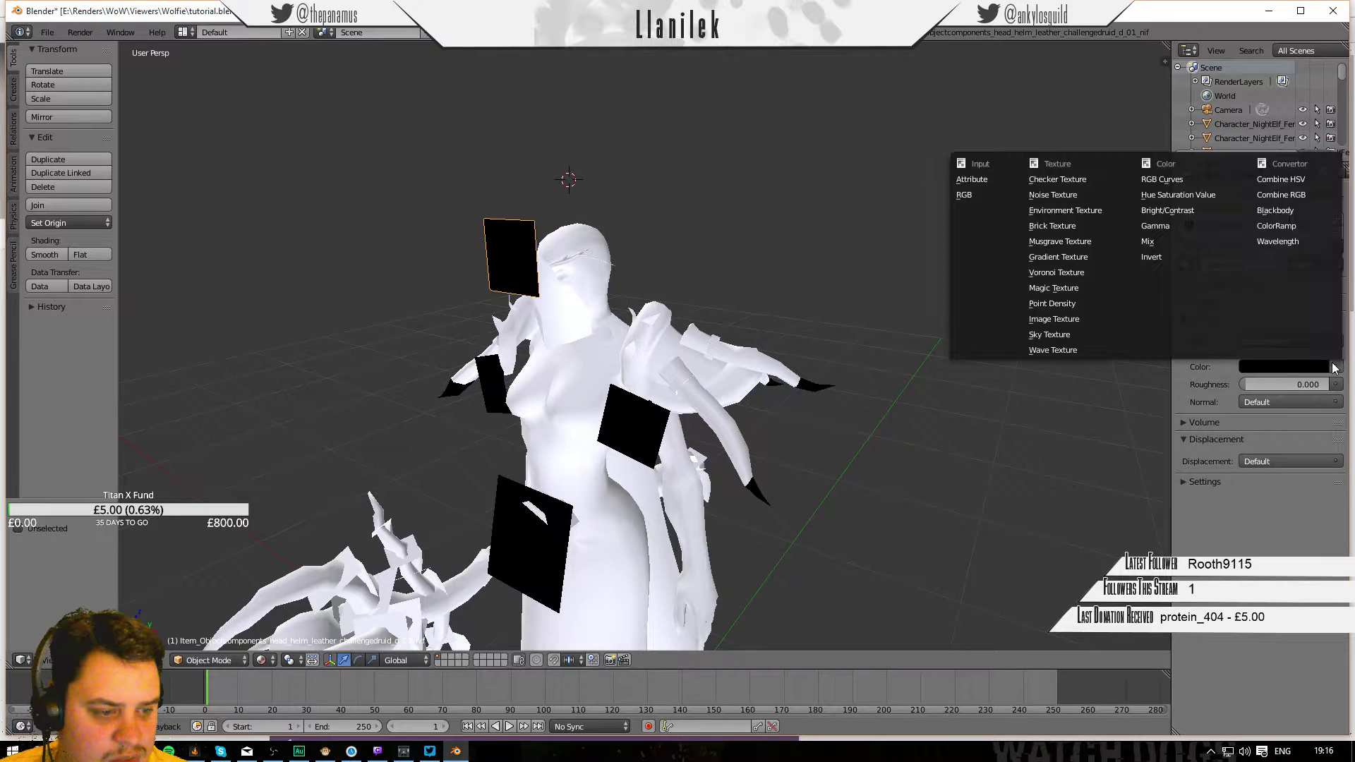
pyautogui.click(1053, 319)
pyautogui.click(1247, 383)
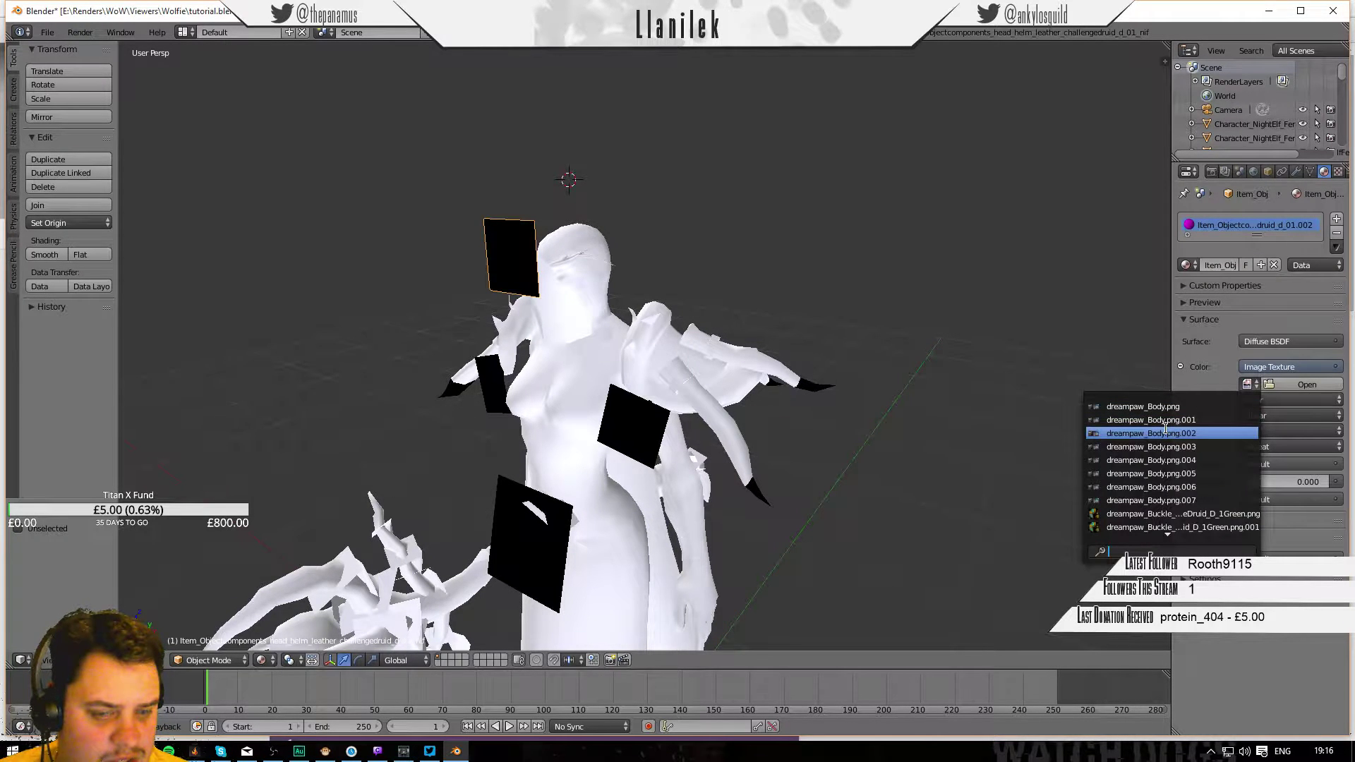
pyautogui.scroll(-4, 1151, 487)
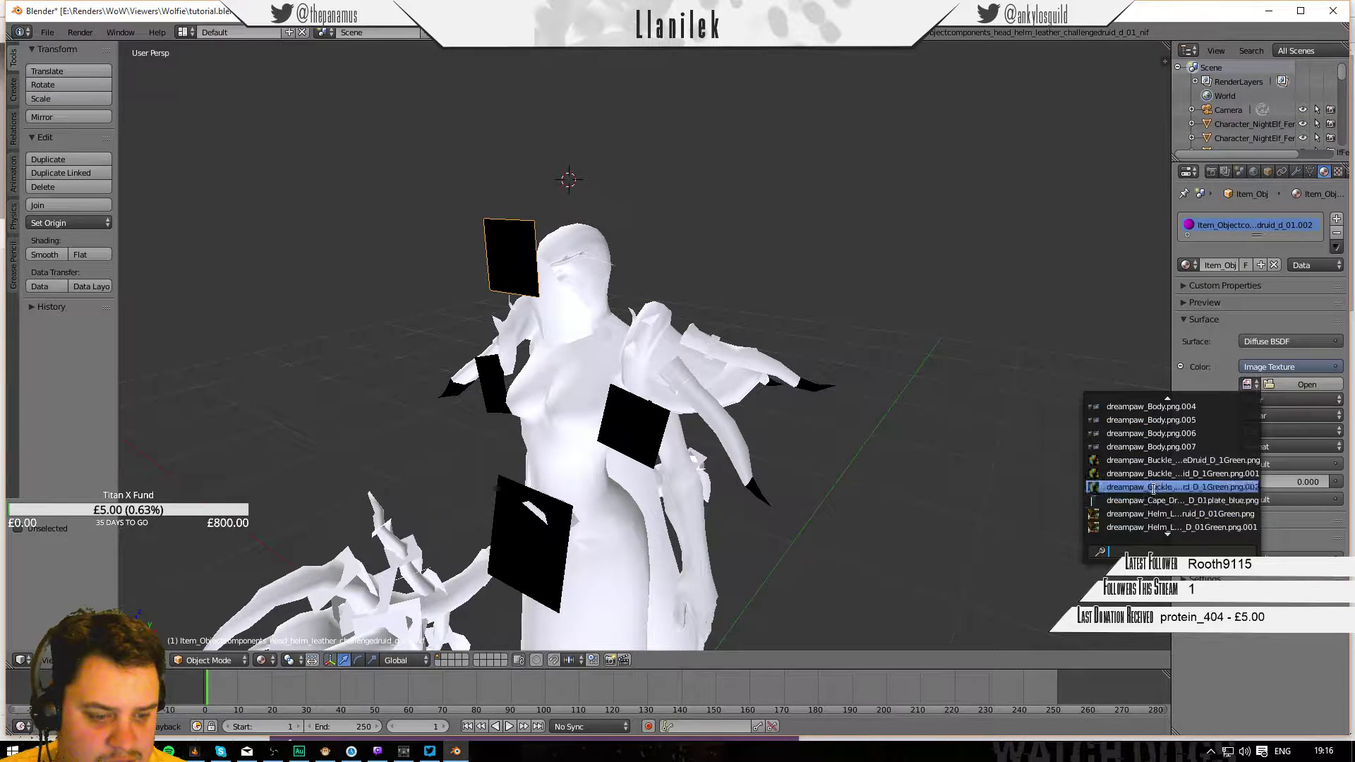
pyautogui.click(1145, 514)
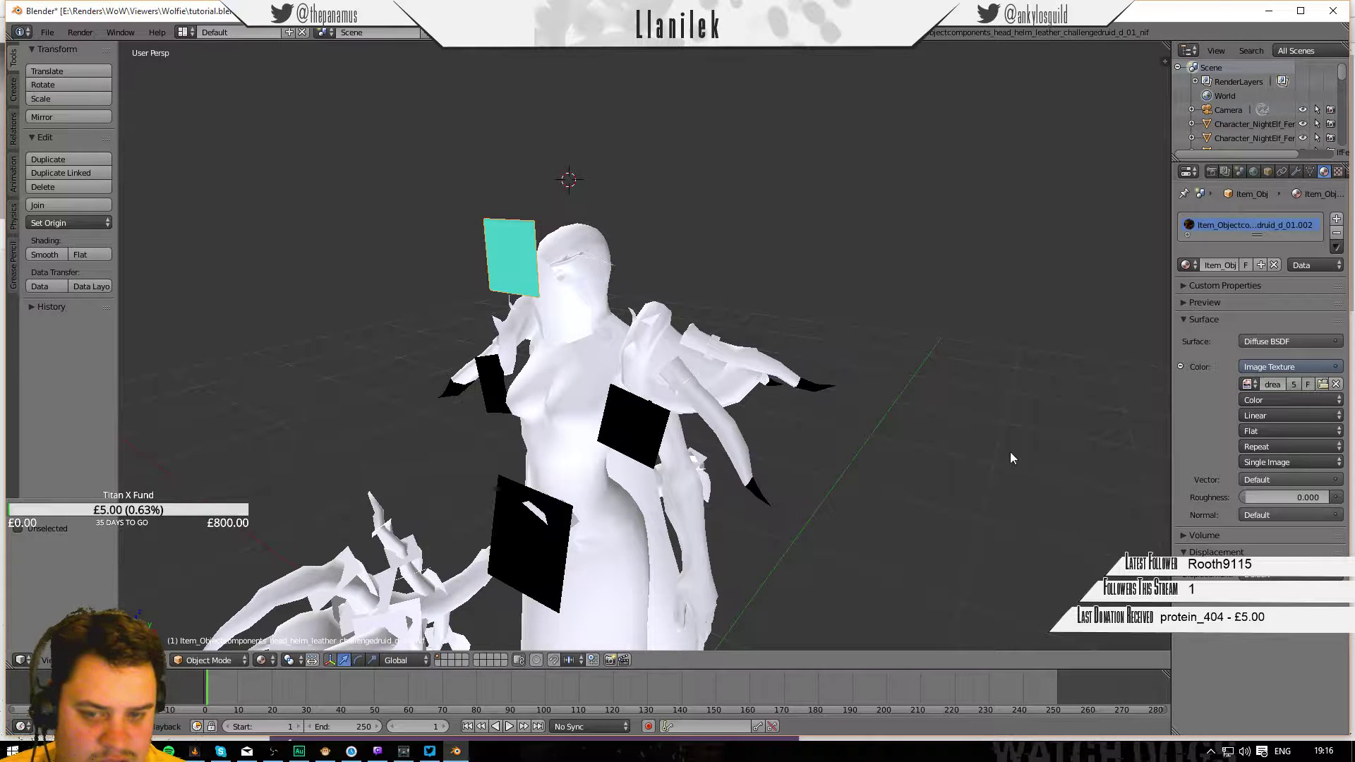
pyautogui.press('Delete')
# Give the helm piece covering the face a node material with the same green helm image as its color, and hide the piece.
pyautogui.rightClick(534, 269)
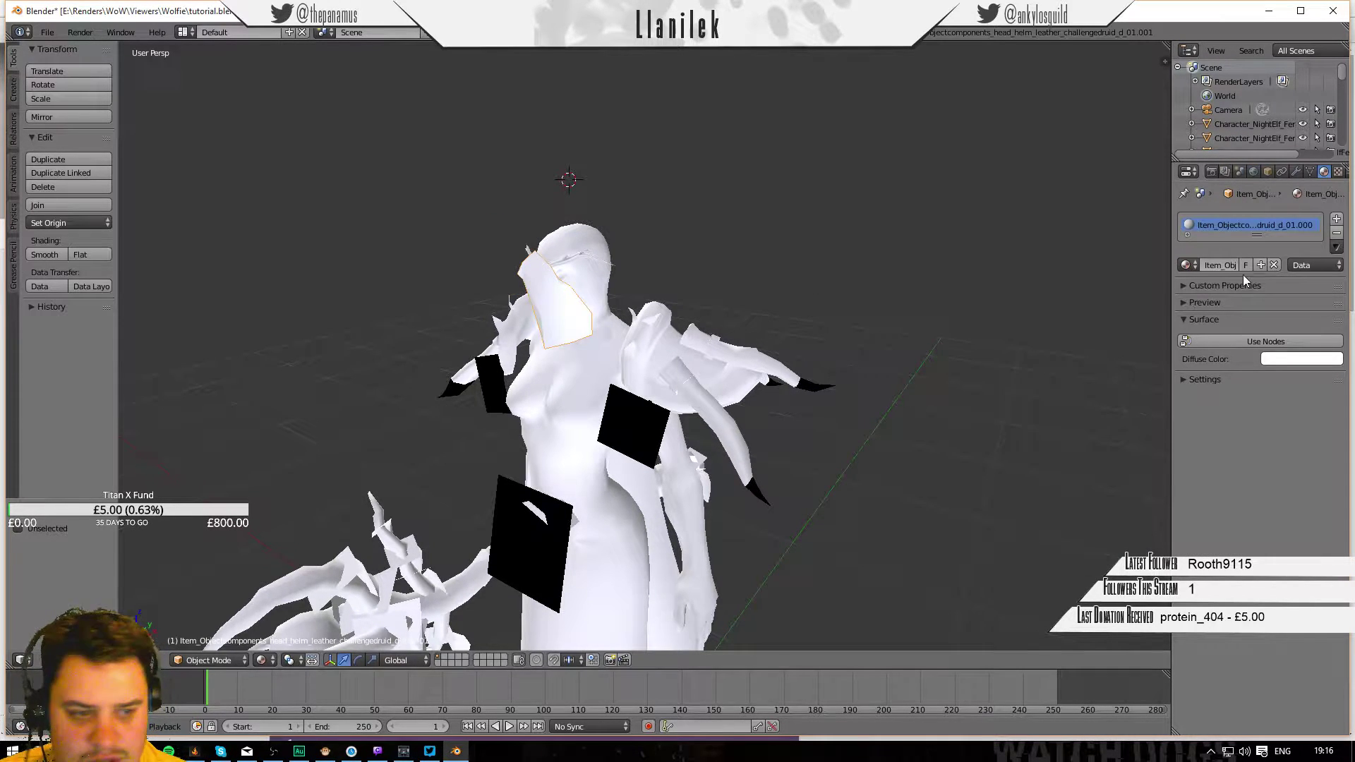
pyautogui.click(1267, 341)
pyautogui.click(1336, 366)
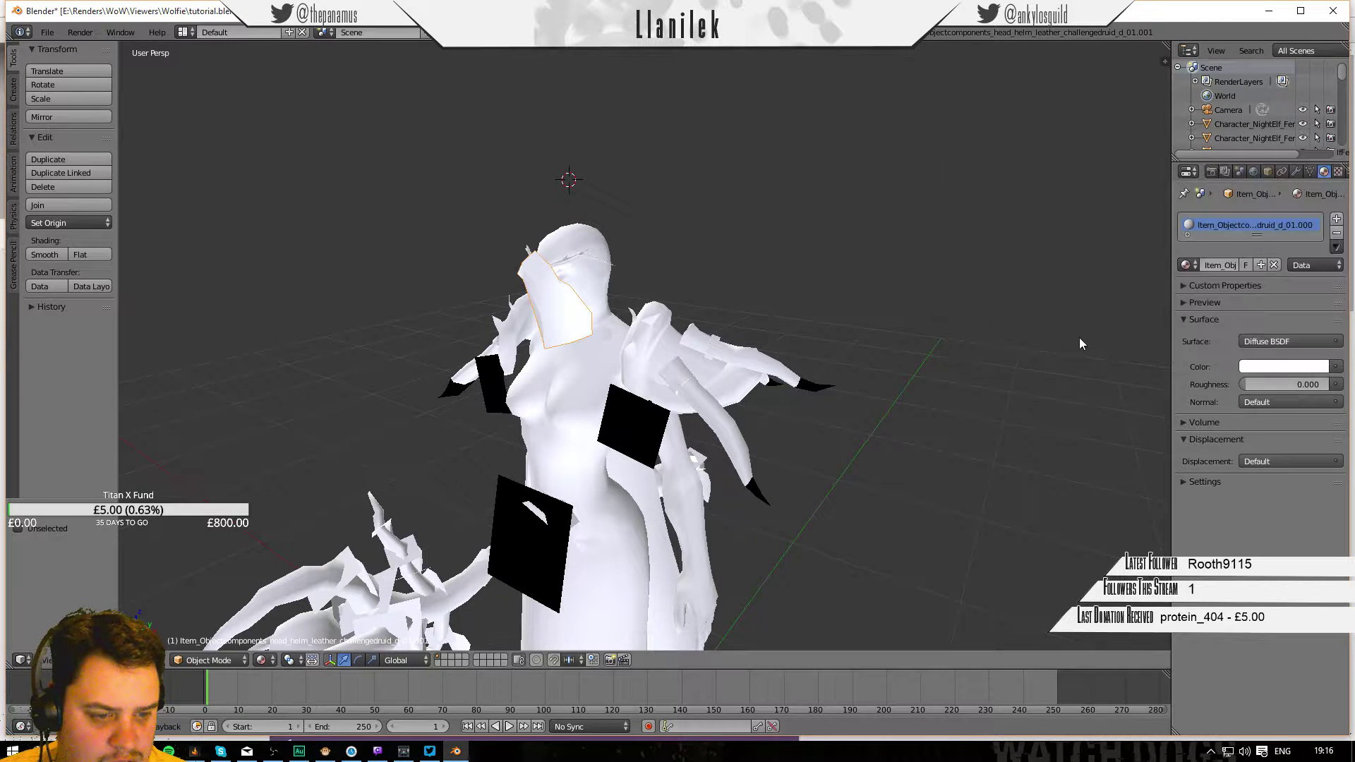
pyautogui.click(1339, 367)
pyautogui.click(1090, 325)
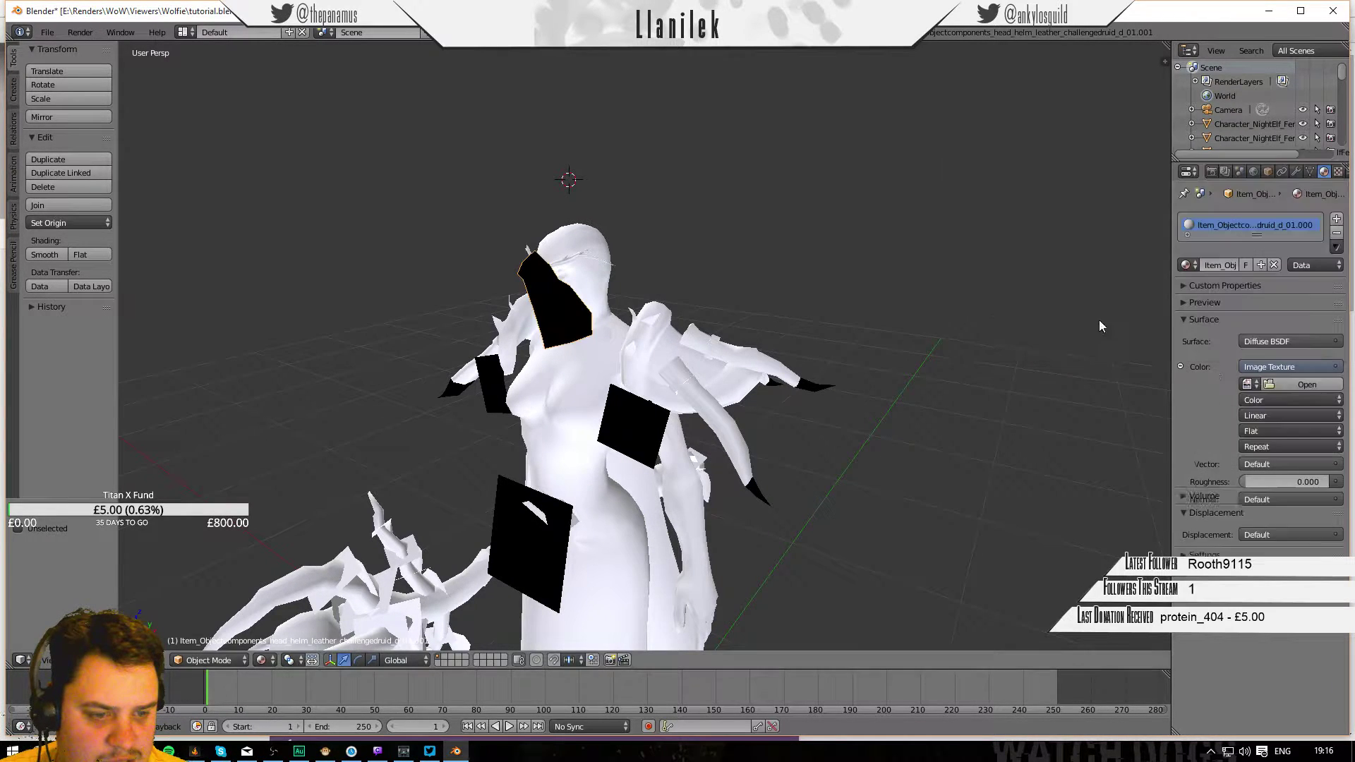
pyautogui.click(1245, 383)
pyautogui.scroll(-5, 1146, 501)
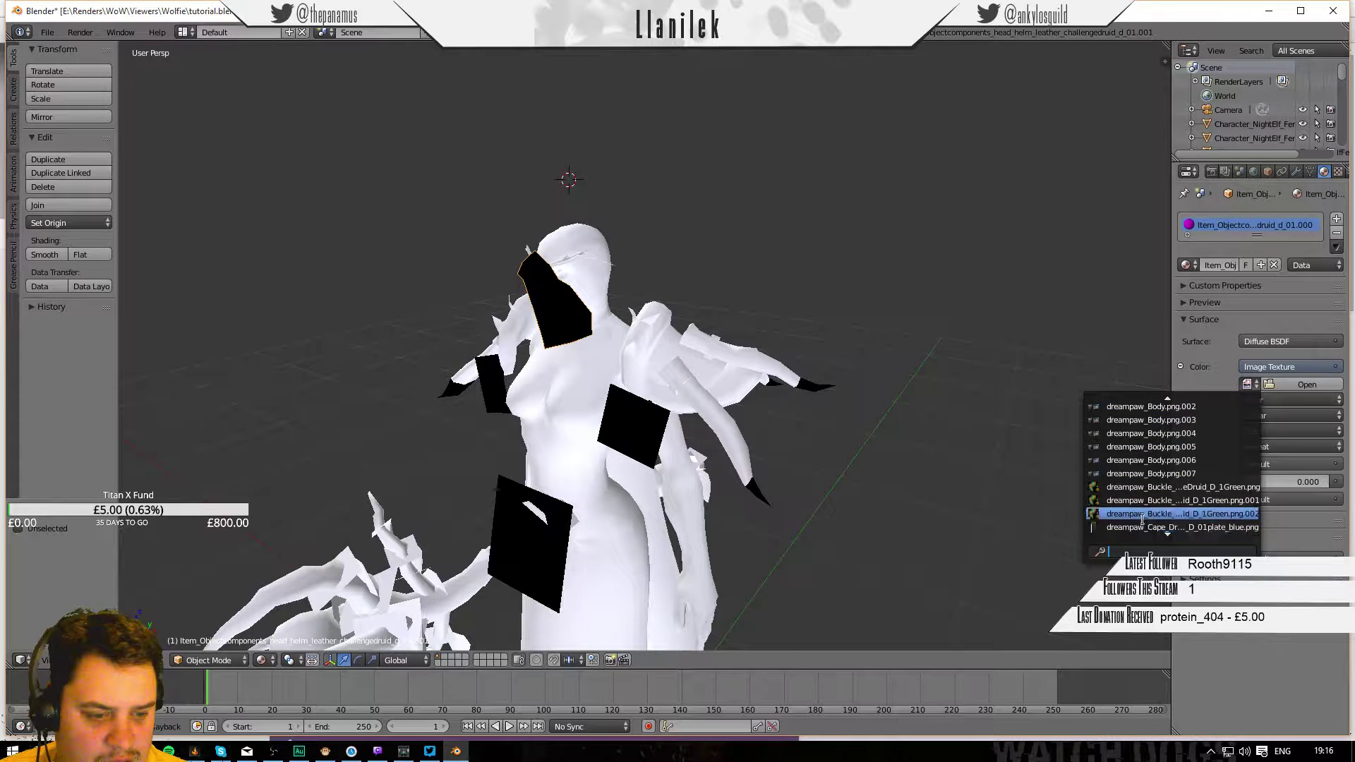
pyautogui.click(1146, 501)
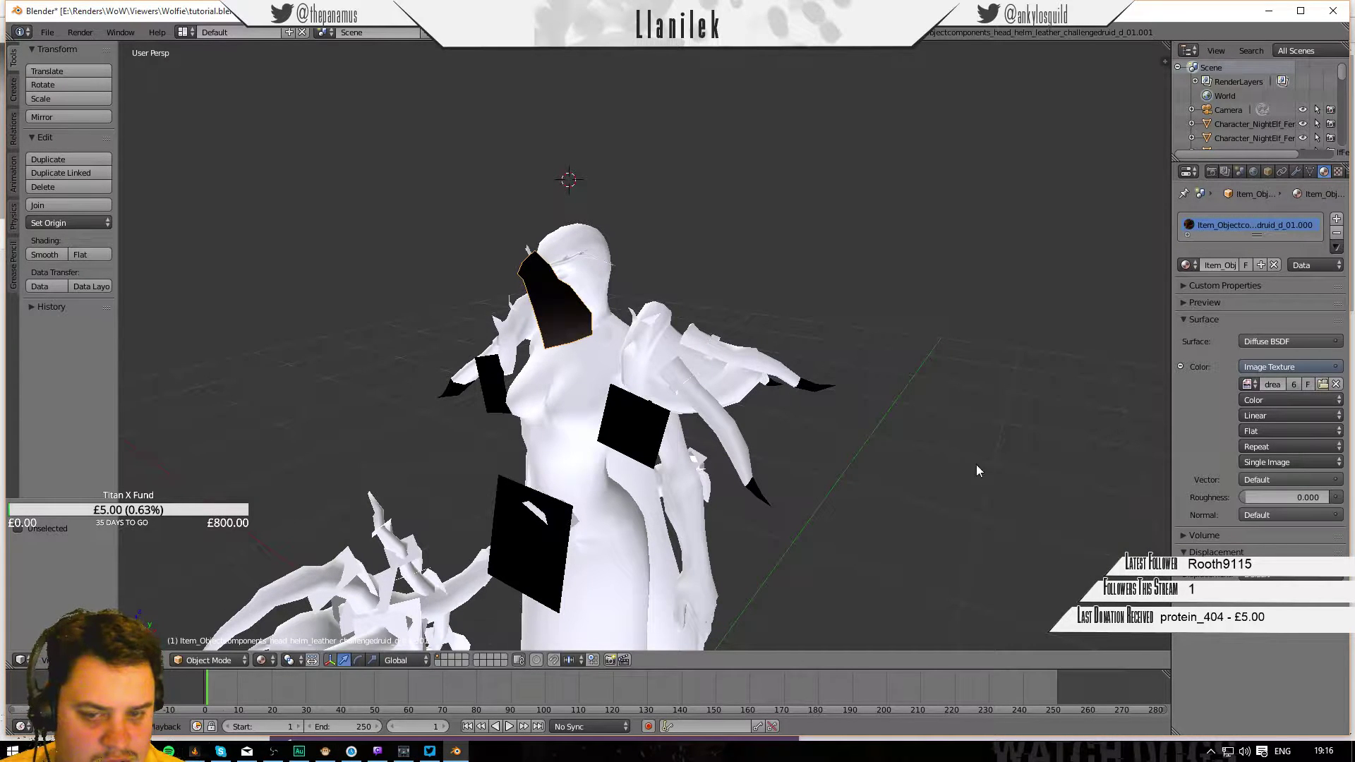
pyautogui.press('Delete')
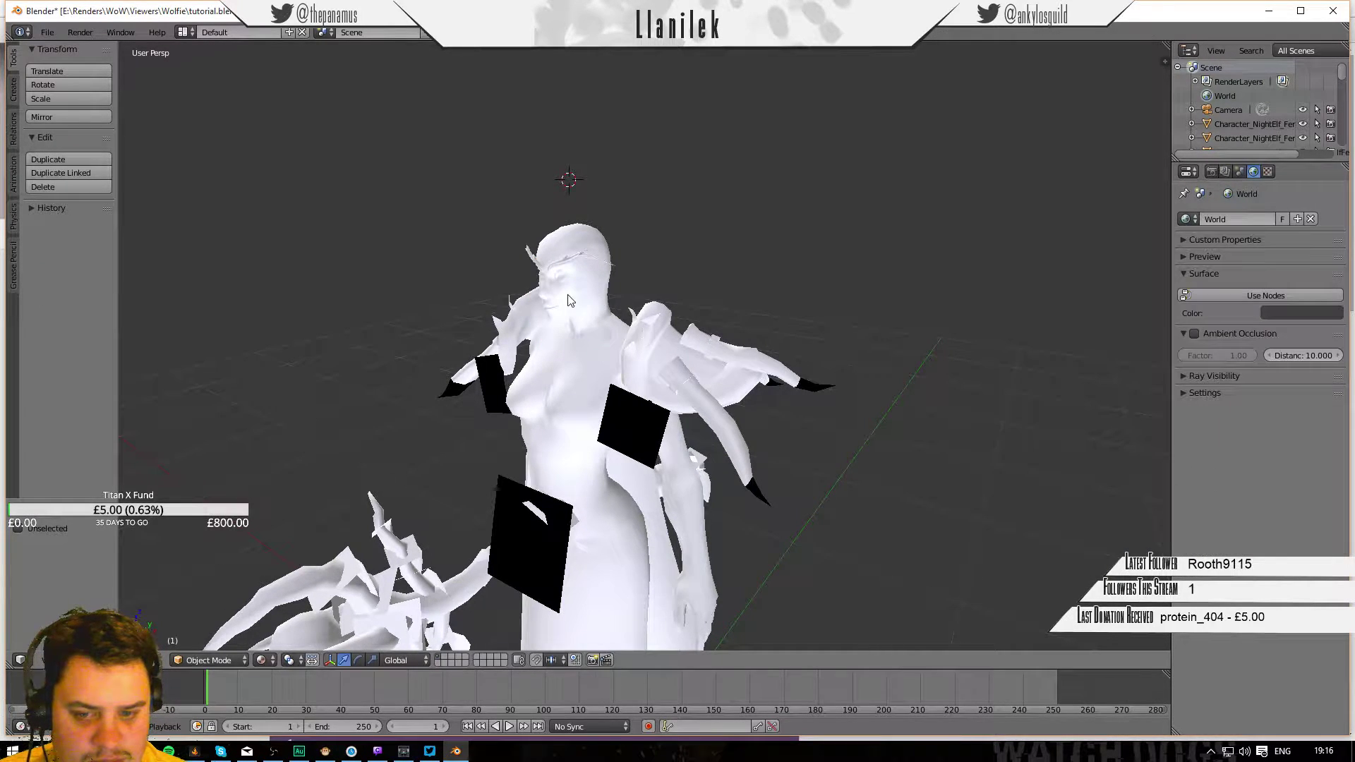
# Enable nodes on the material of the character's head mesh and assign an Image Texture to its Diffuse BSDF color.
pyautogui.moveTo(683, 262); pyautogui.dragTo(742, 272, button='middle')
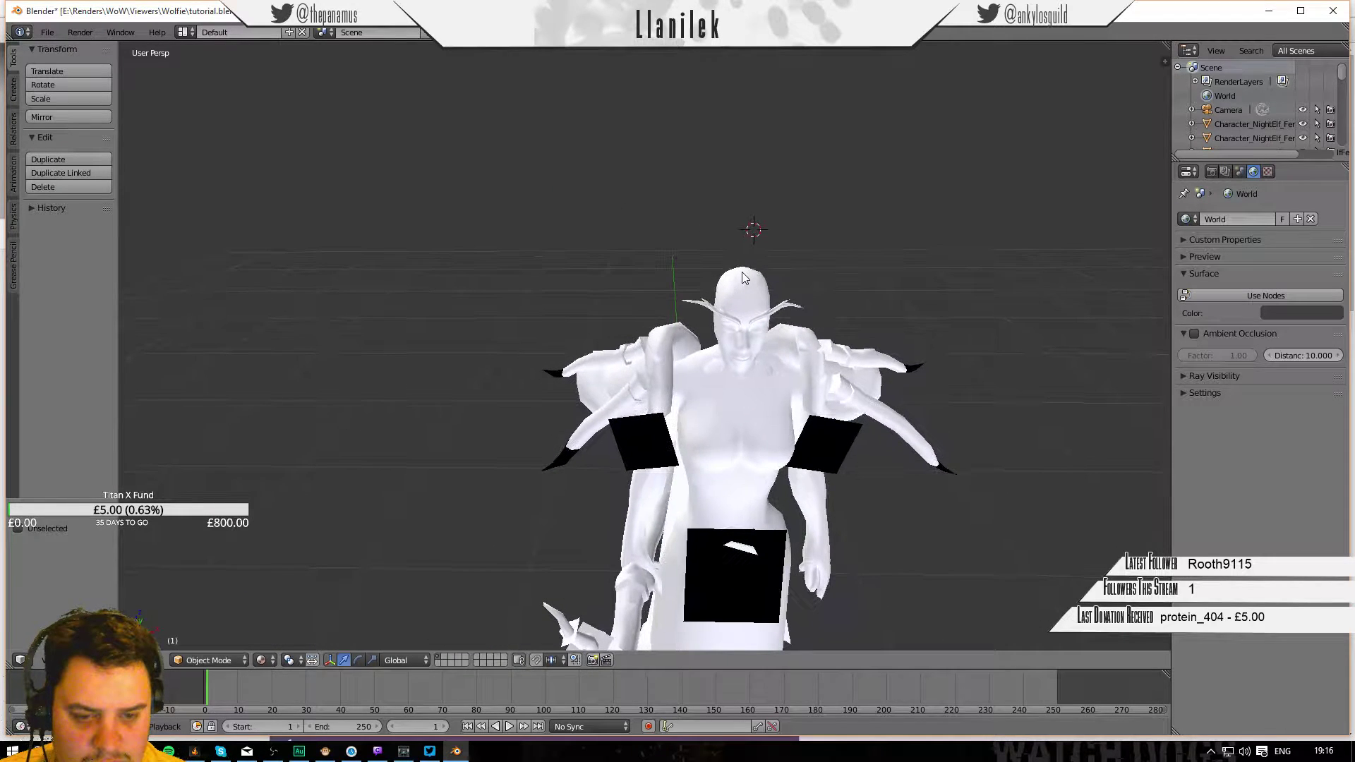
pyautogui.scroll(6, 839, 338)
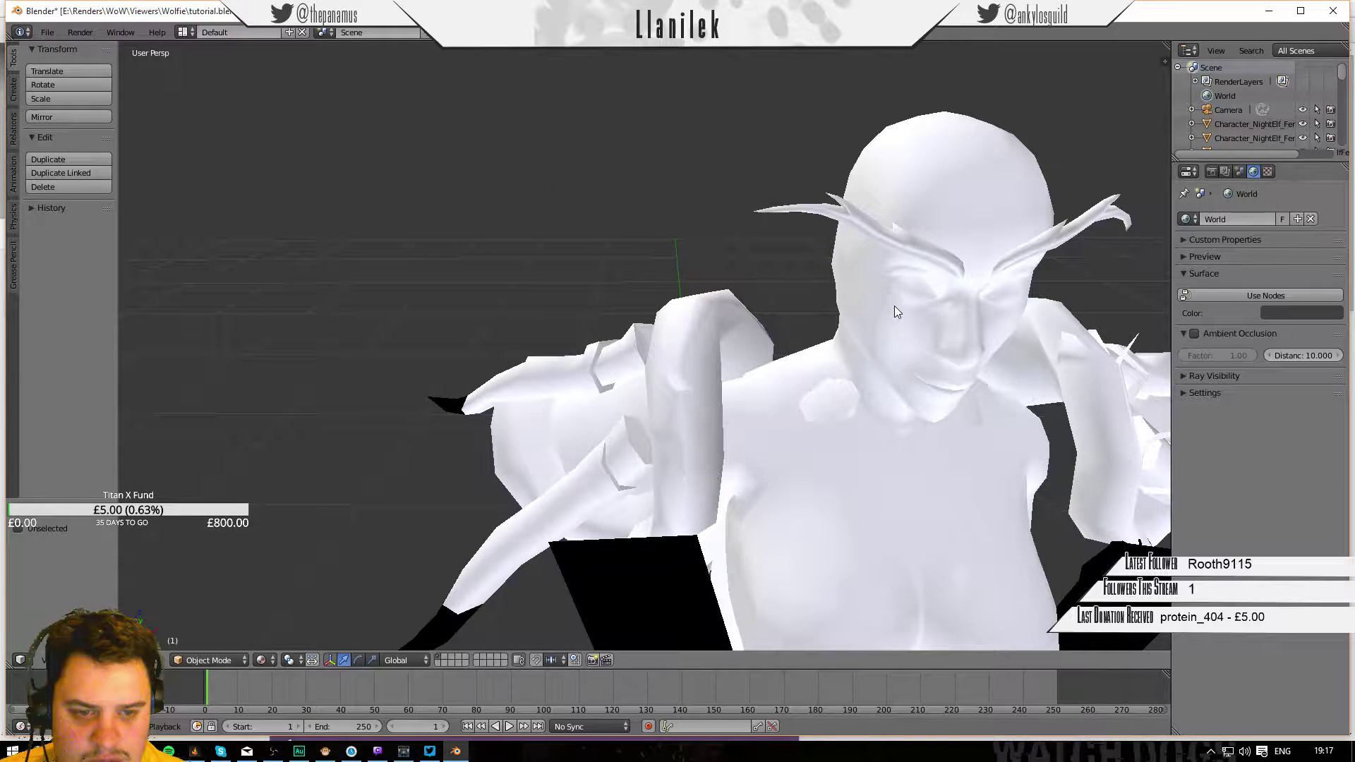
pyautogui.rightClick(936, 214)
pyautogui.click(1243, 339)
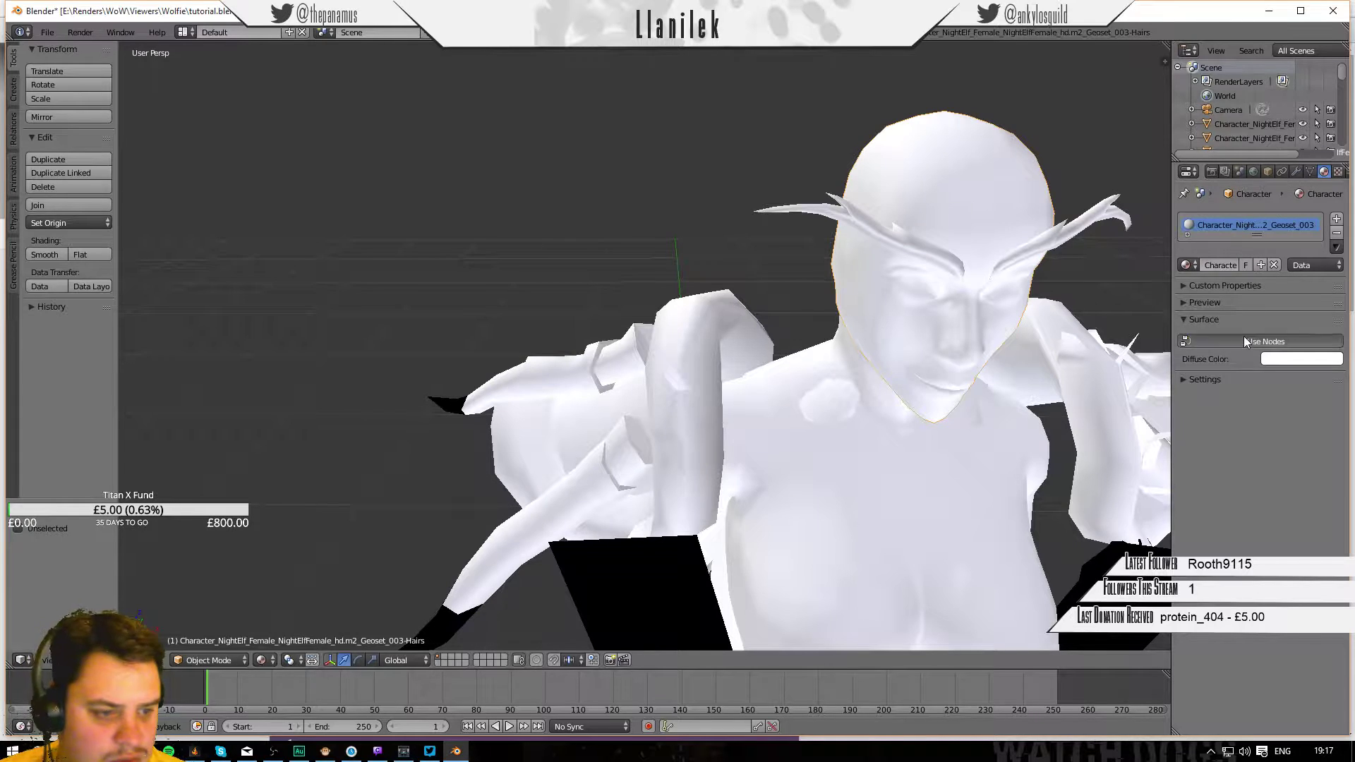
pyautogui.click(1334, 367)
pyautogui.click(1072, 320)
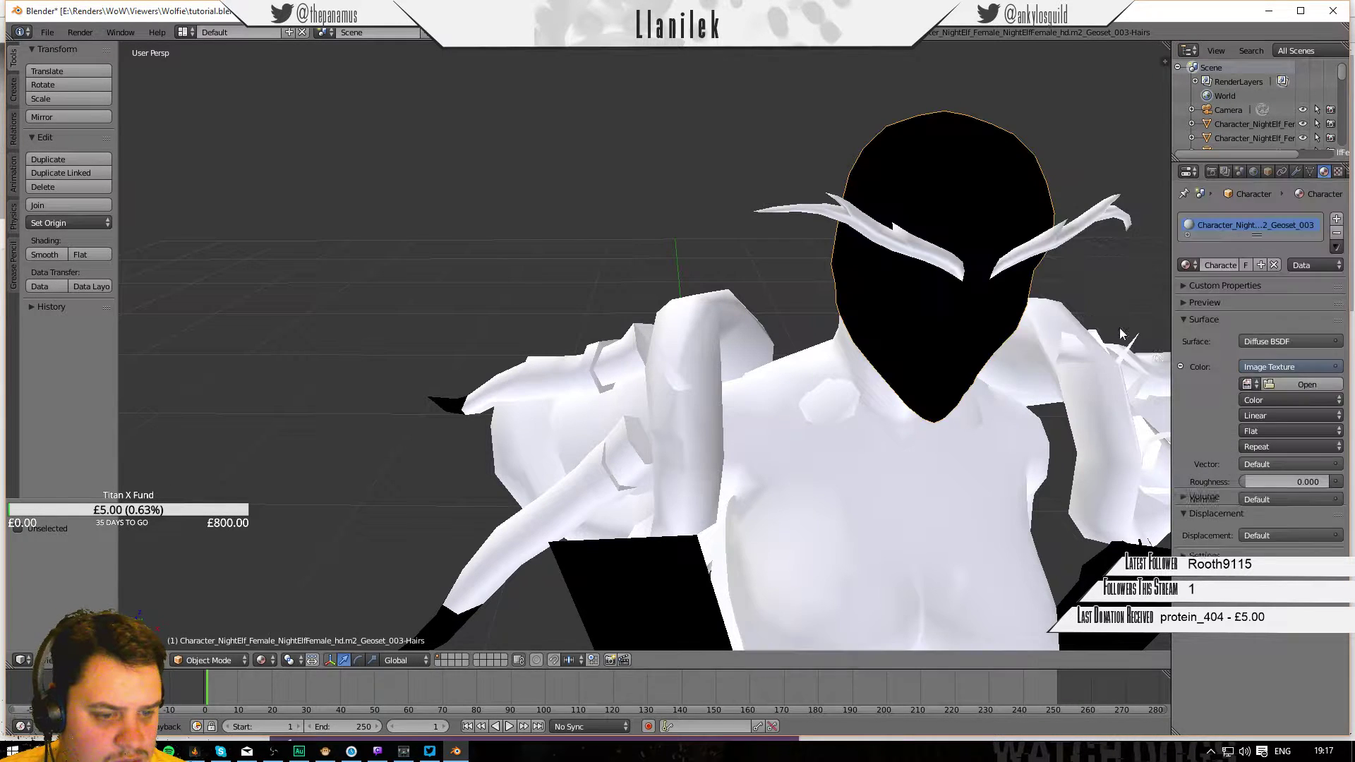
# Load dreampaw_Body.png into the Image Texture of the head's material.
pyautogui.click(1244, 384)
pyautogui.press('Down')
pyautogui.press('Down')
pyautogui.press('Down')
pyautogui.press('Down')
pyautogui.press('Down')
pyautogui.press('Down')
pyautogui.press('Down')
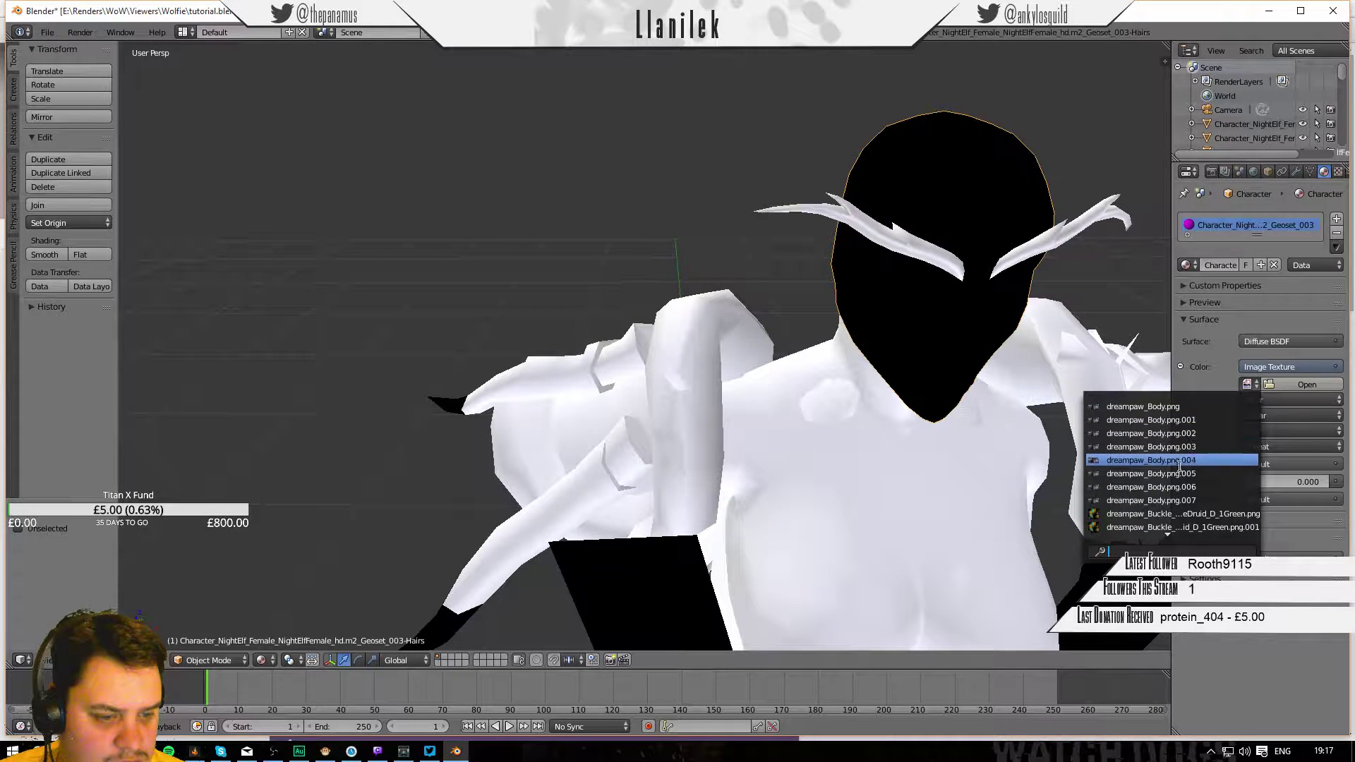
pyautogui.click(1146, 407)
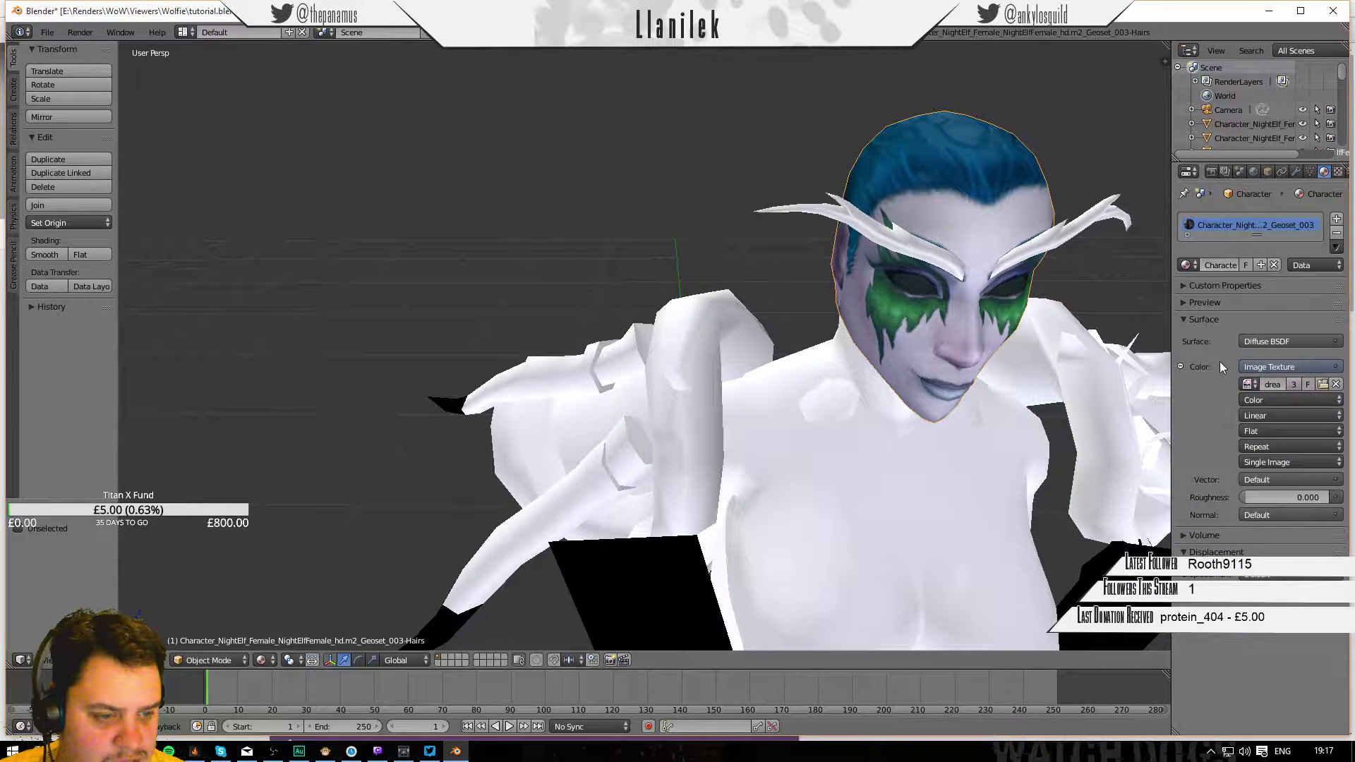
# Hide the finished head mesh and give the eyebrows a node material with dreampaw_Body.png as the Image Texture color.
pyautogui.press('h')
pyautogui.rightClick(791, 230)
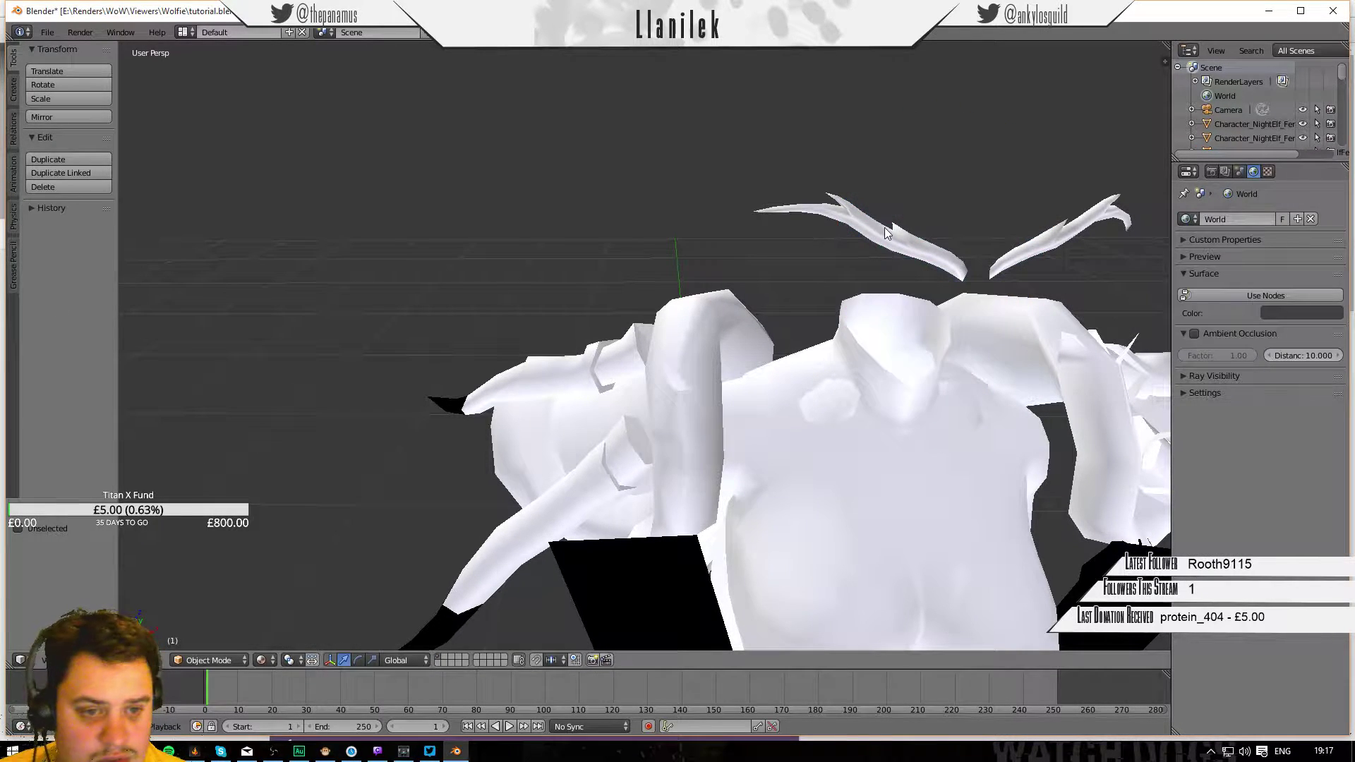
pyautogui.click(1270, 342)
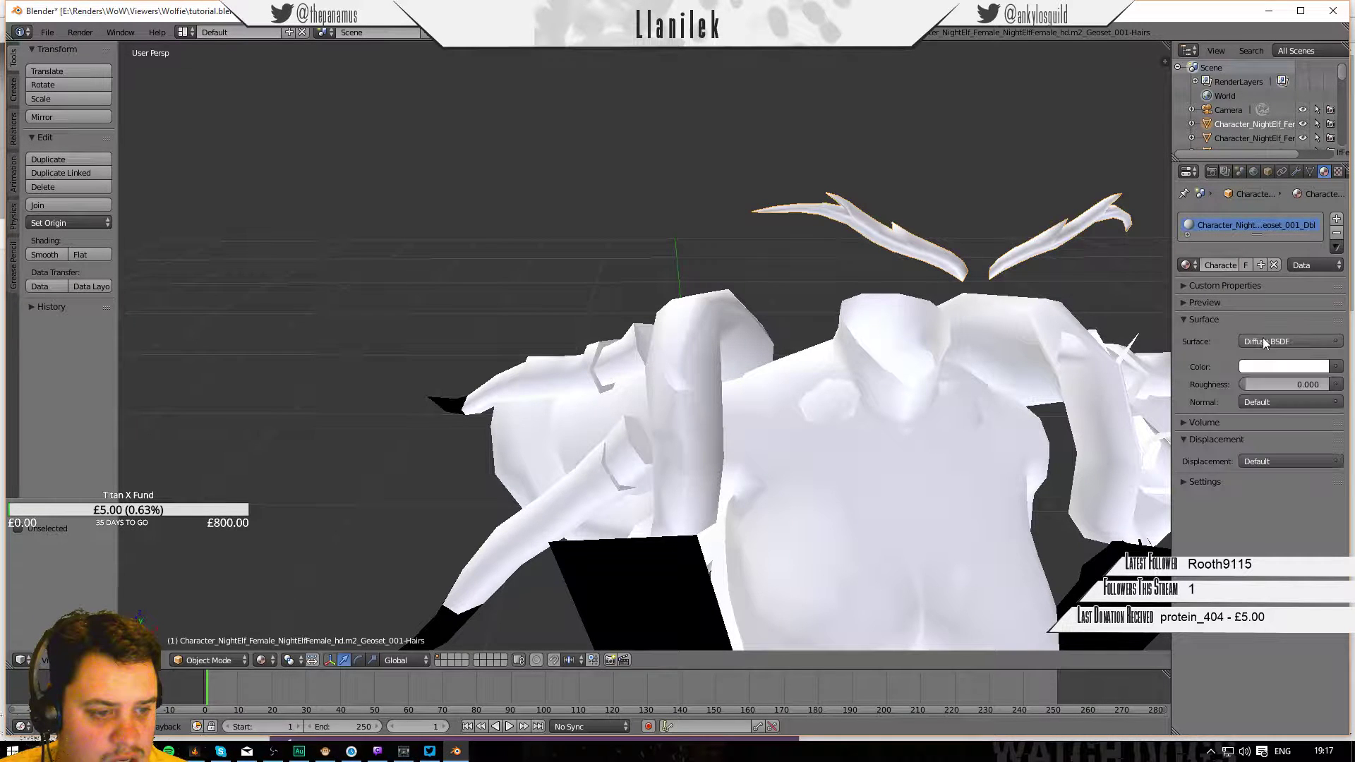
pyautogui.click(1336, 367)
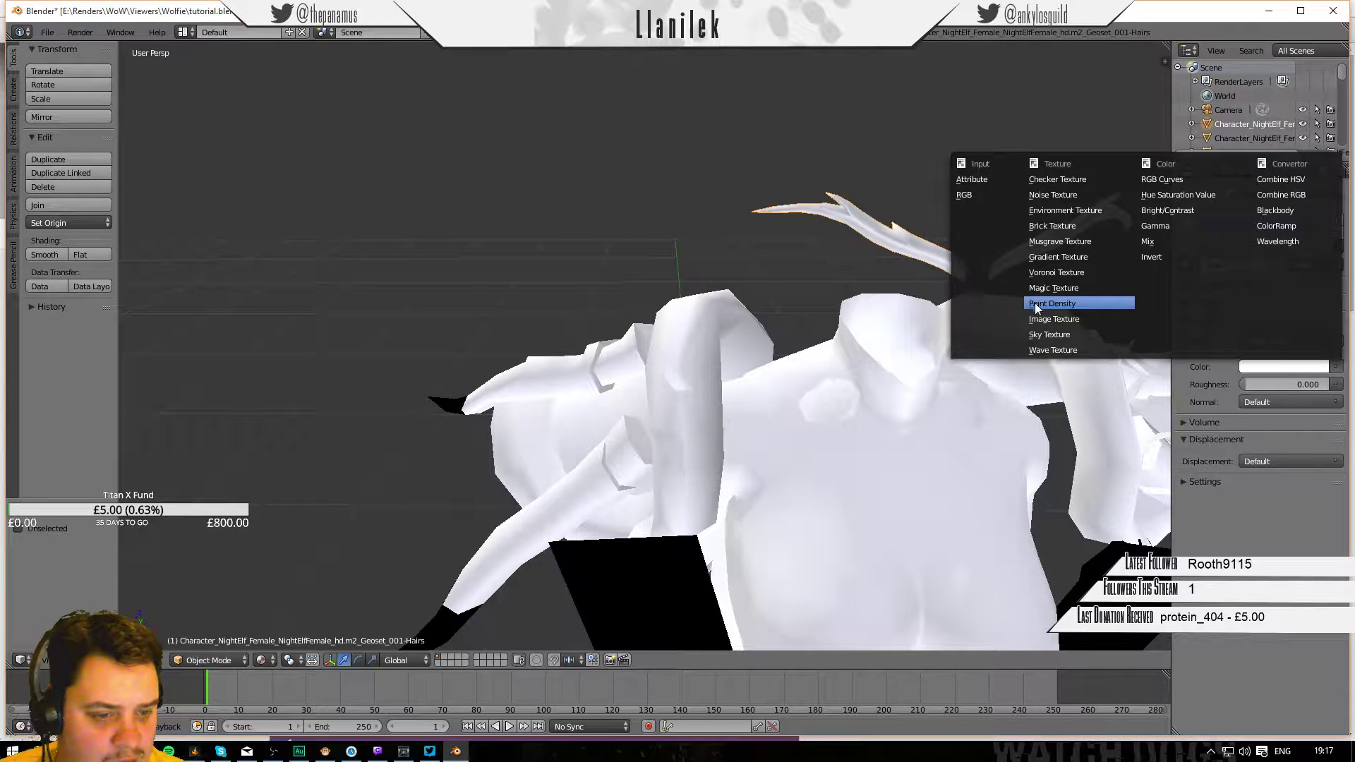
pyautogui.click(1040, 320)
pyautogui.click(1248, 383)
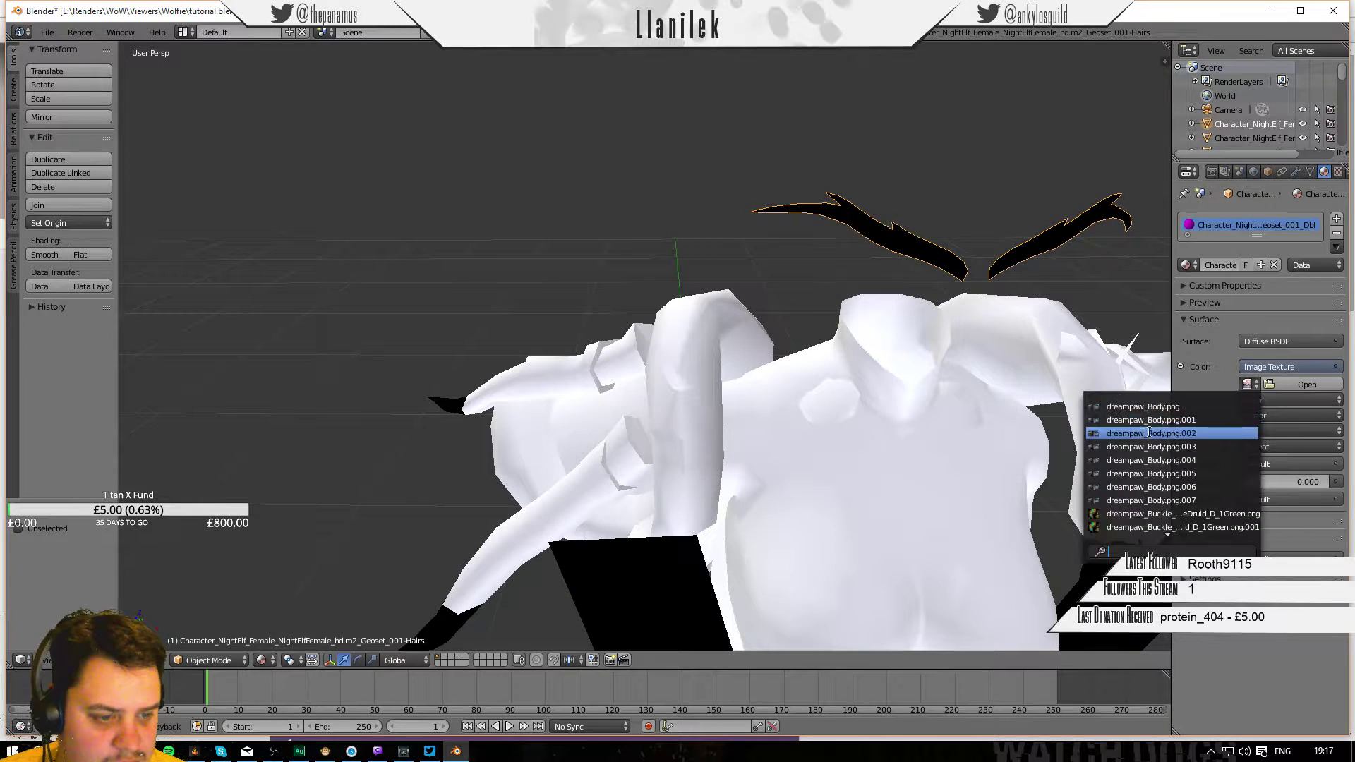
pyautogui.click(1122, 402)
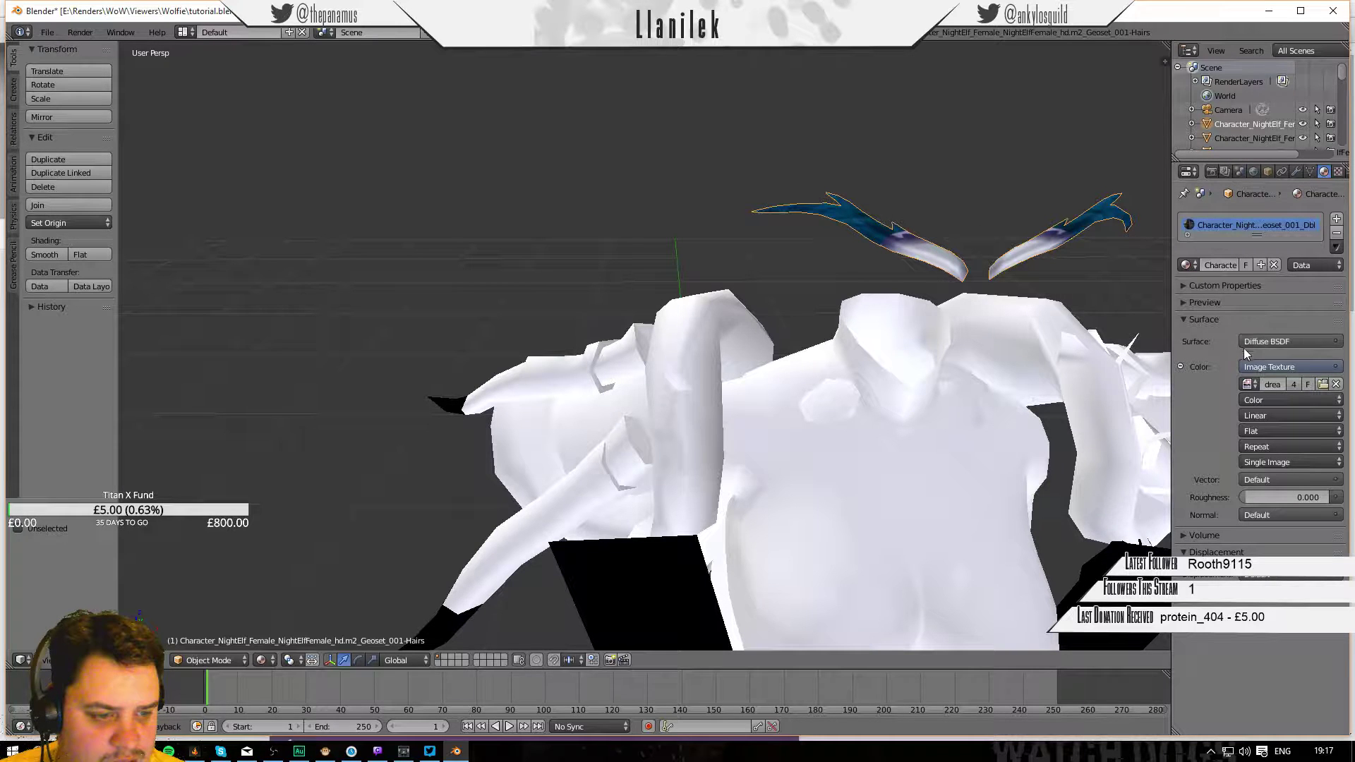
# Switch the eyebrows' Image Texture to the dreampaw_NIGHTELF_FEMALEHAIR00 image and hide the eyebrows.
pyautogui.click(1248, 383)
pyautogui.scroll(-6, 1214, 508)
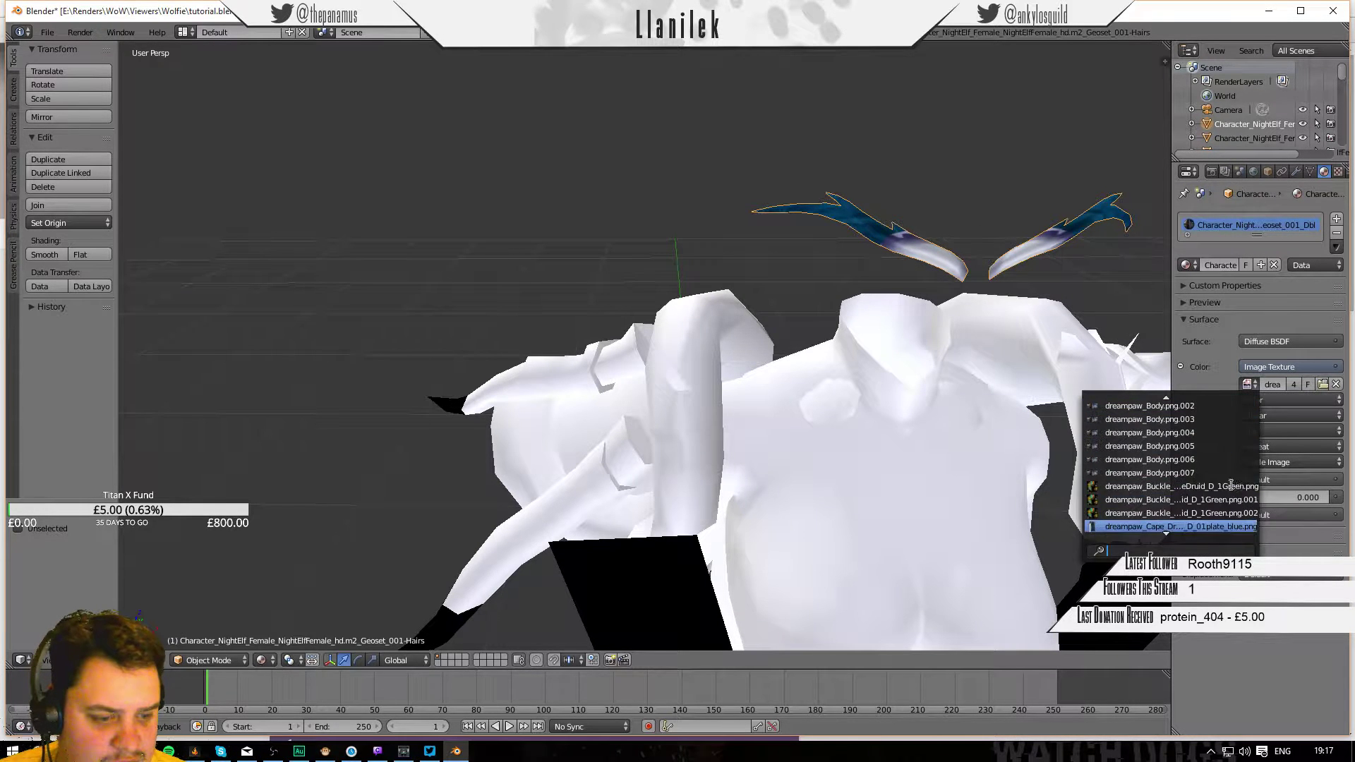
pyautogui.scroll(-5, 1188, 508)
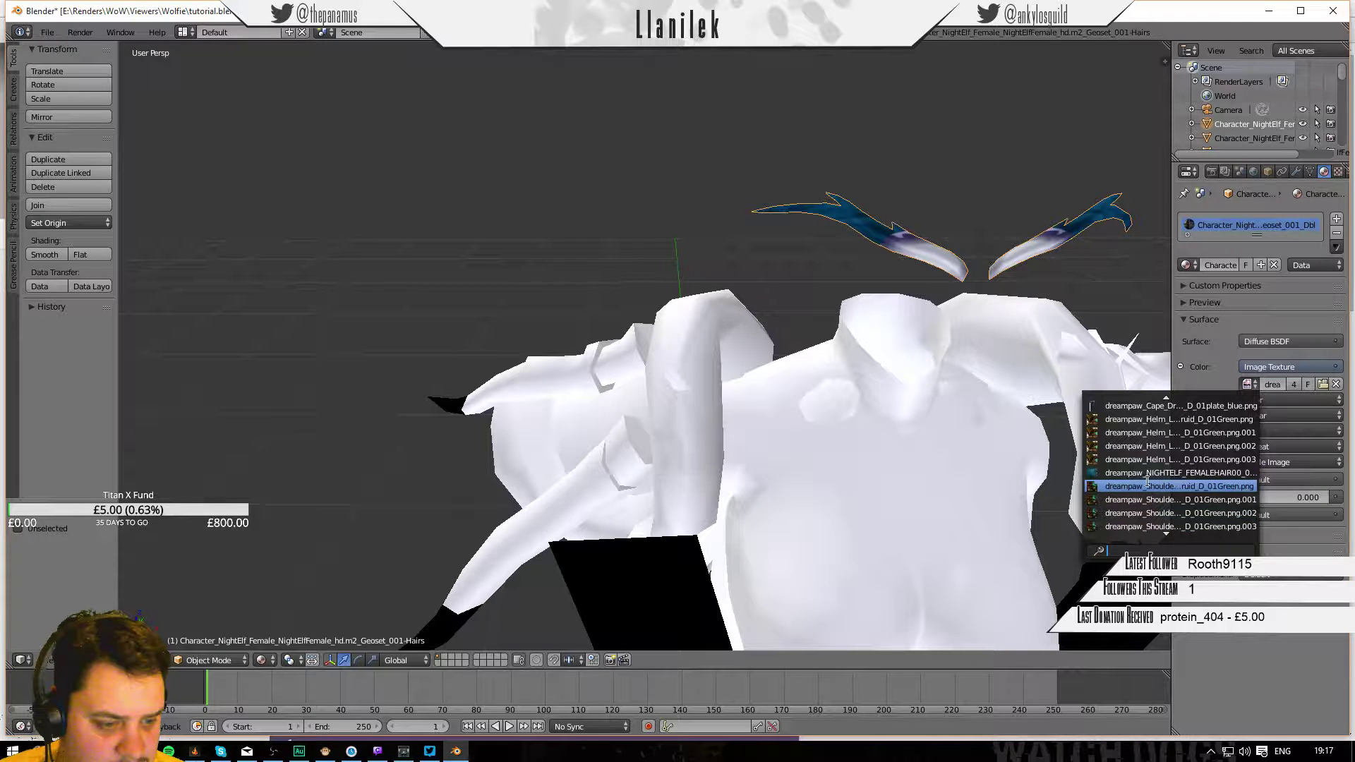
pyautogui.click(1196, 472)
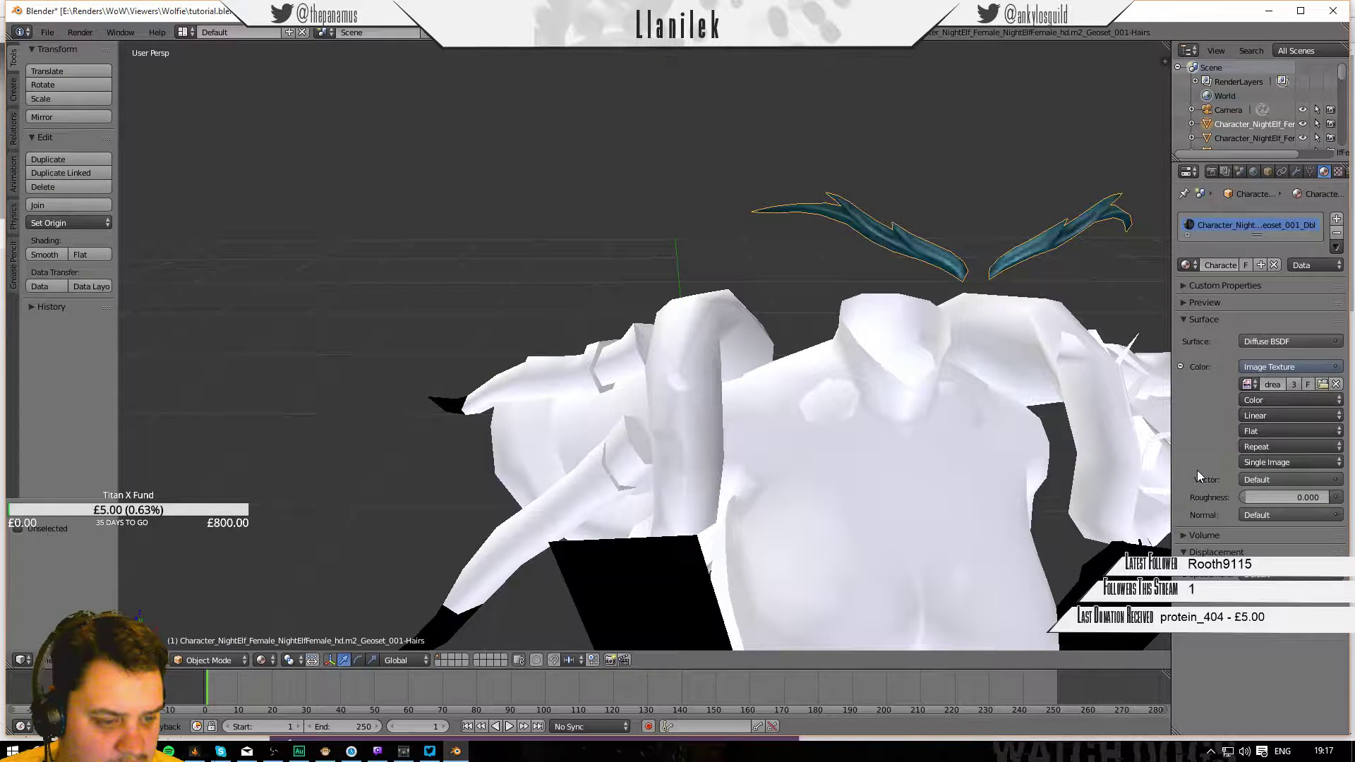
pyautogui.press('Delete')
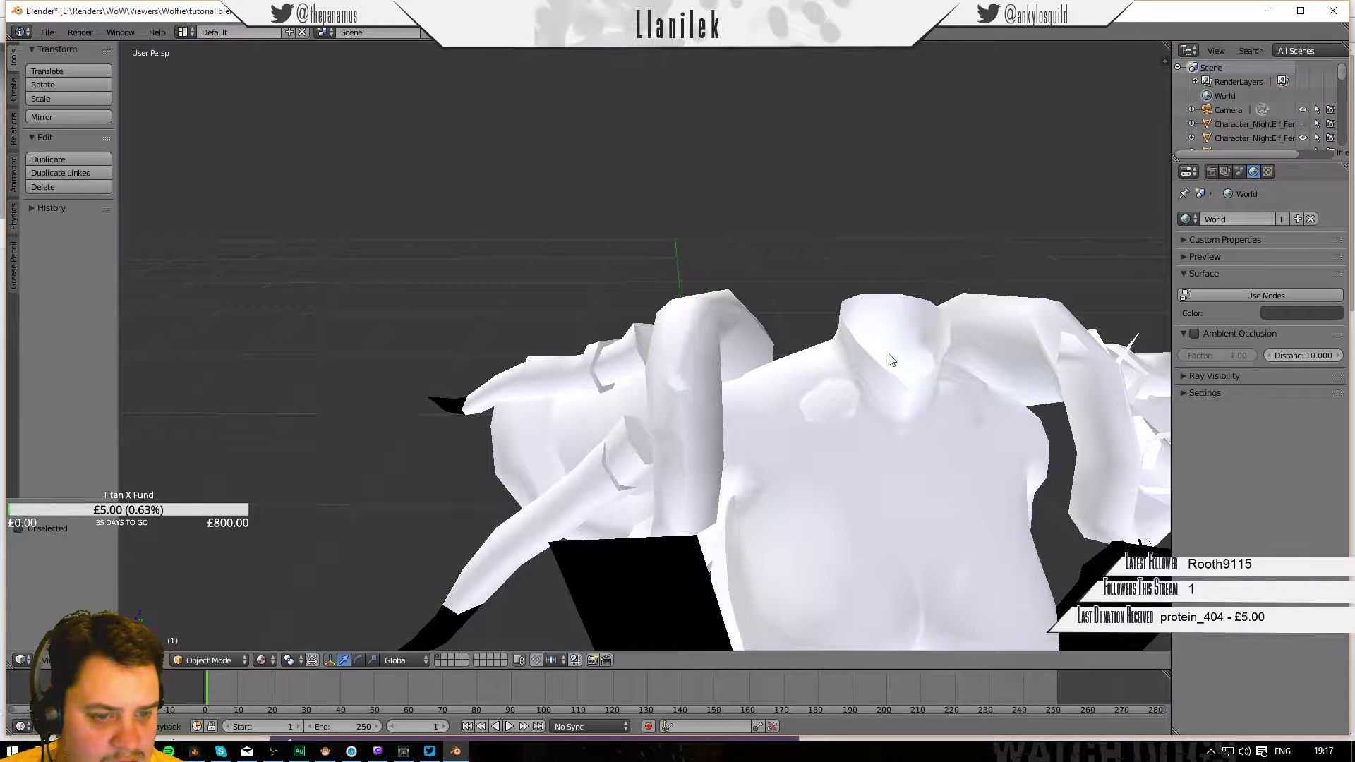
# Give the torso mesh a node material with dreampaw_Body.png as the Image Texture color, and hide the torso.
pyautogui.rightClick(891, 360)
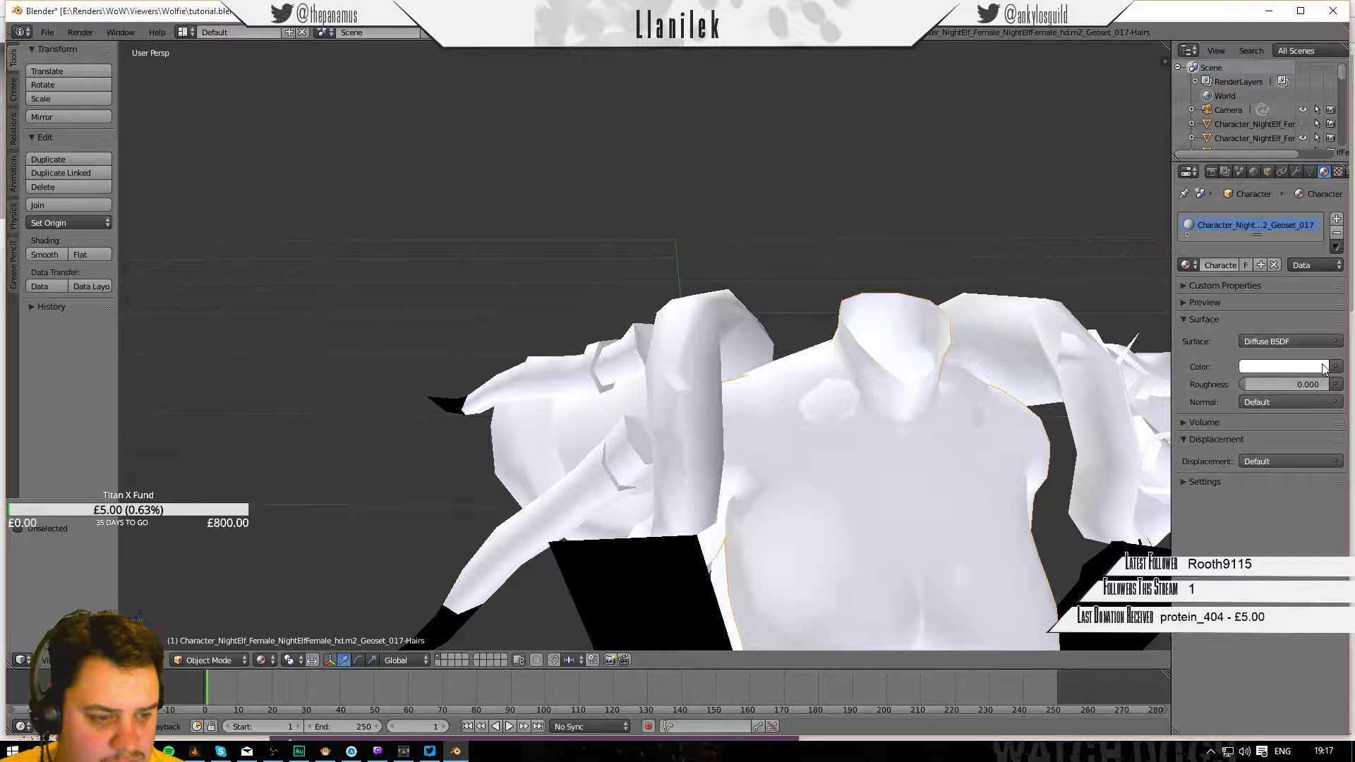
pyautogui.click(1335, 367)
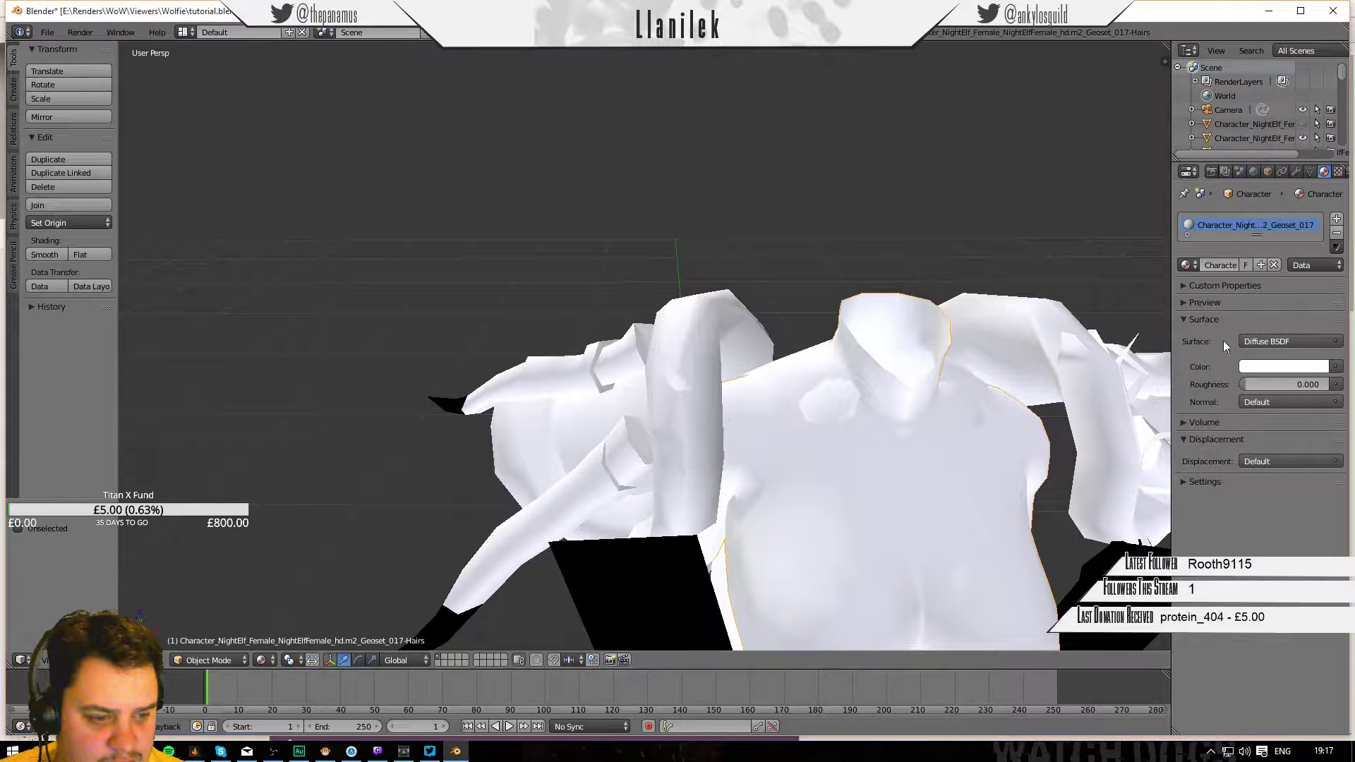
pyautogui.click(1327, 367)
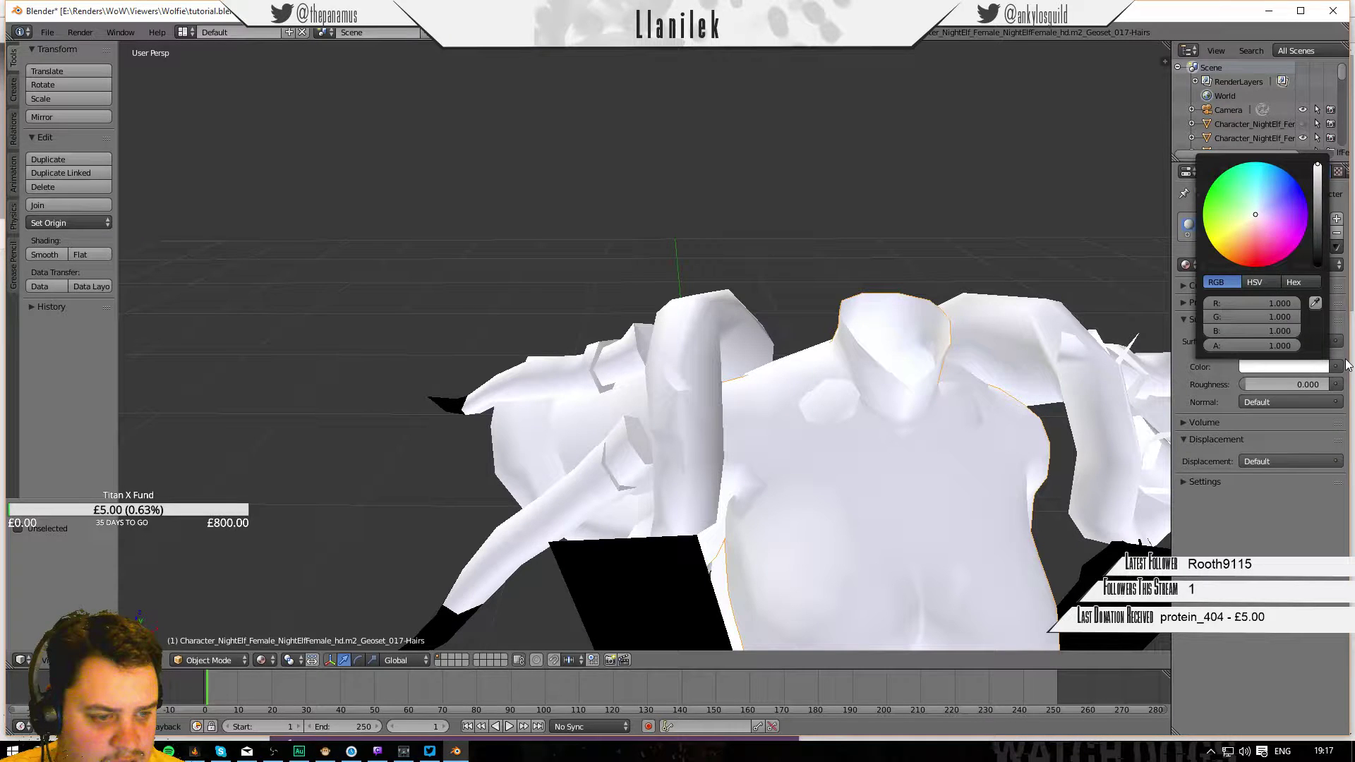
pyautogui.click(1335, 367)
pyautogui.click(1101, 322)
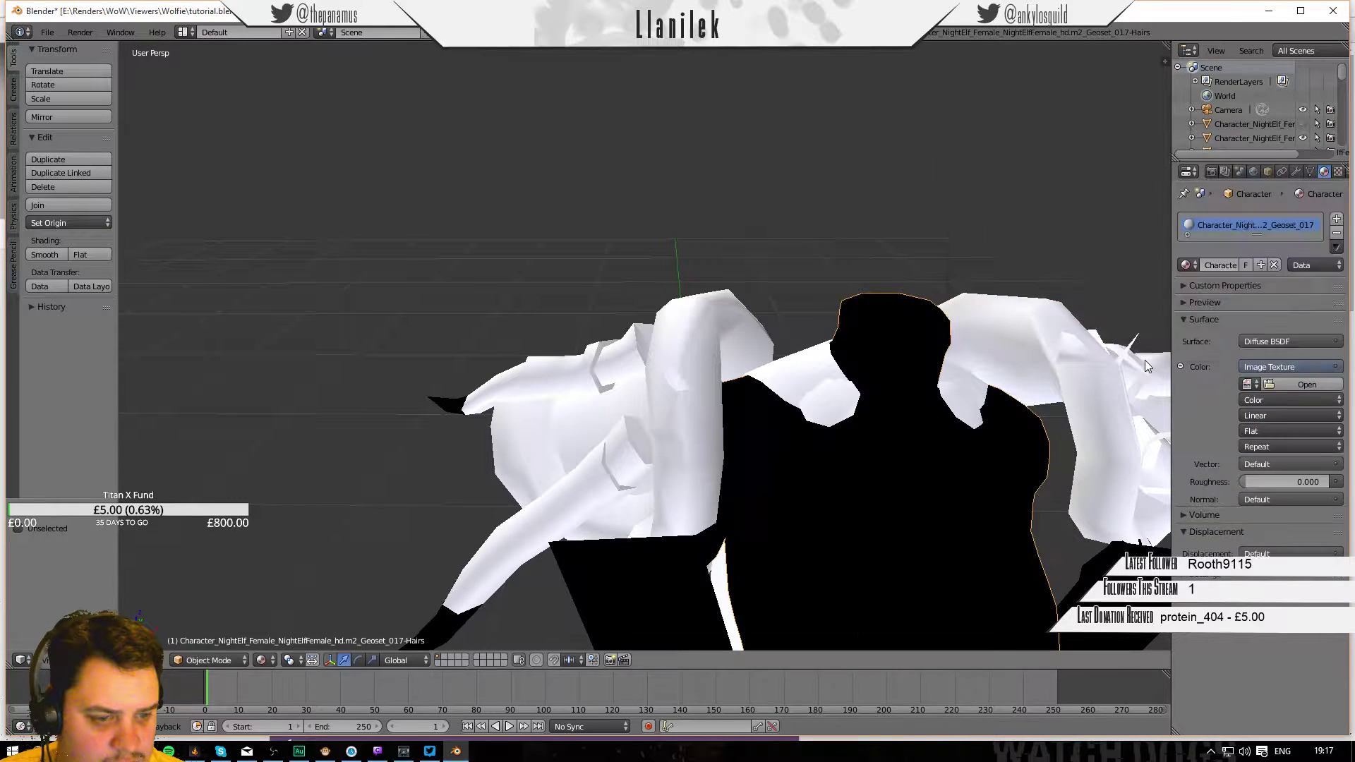
pyautogui.click(1246, 385)
pyautogui.click(1150, 407)
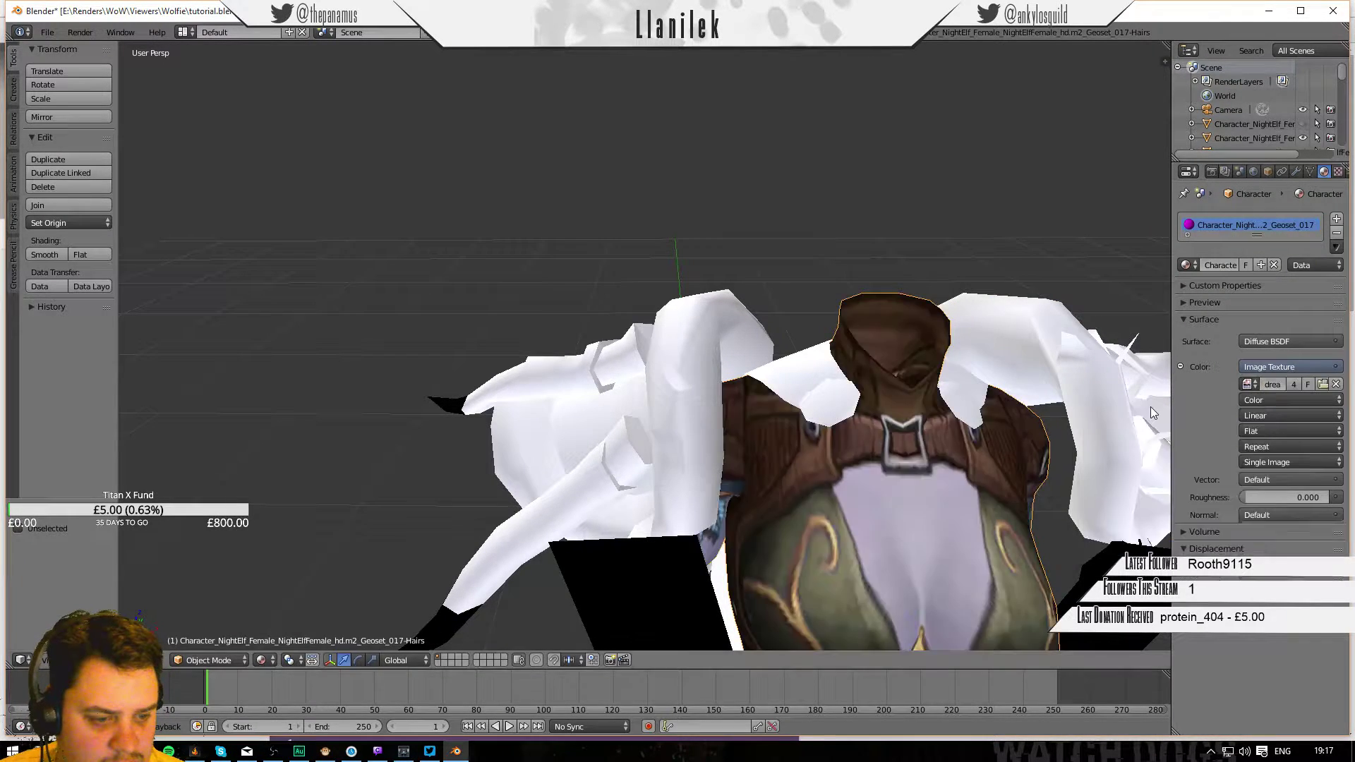
pyautogui.press('Delete')
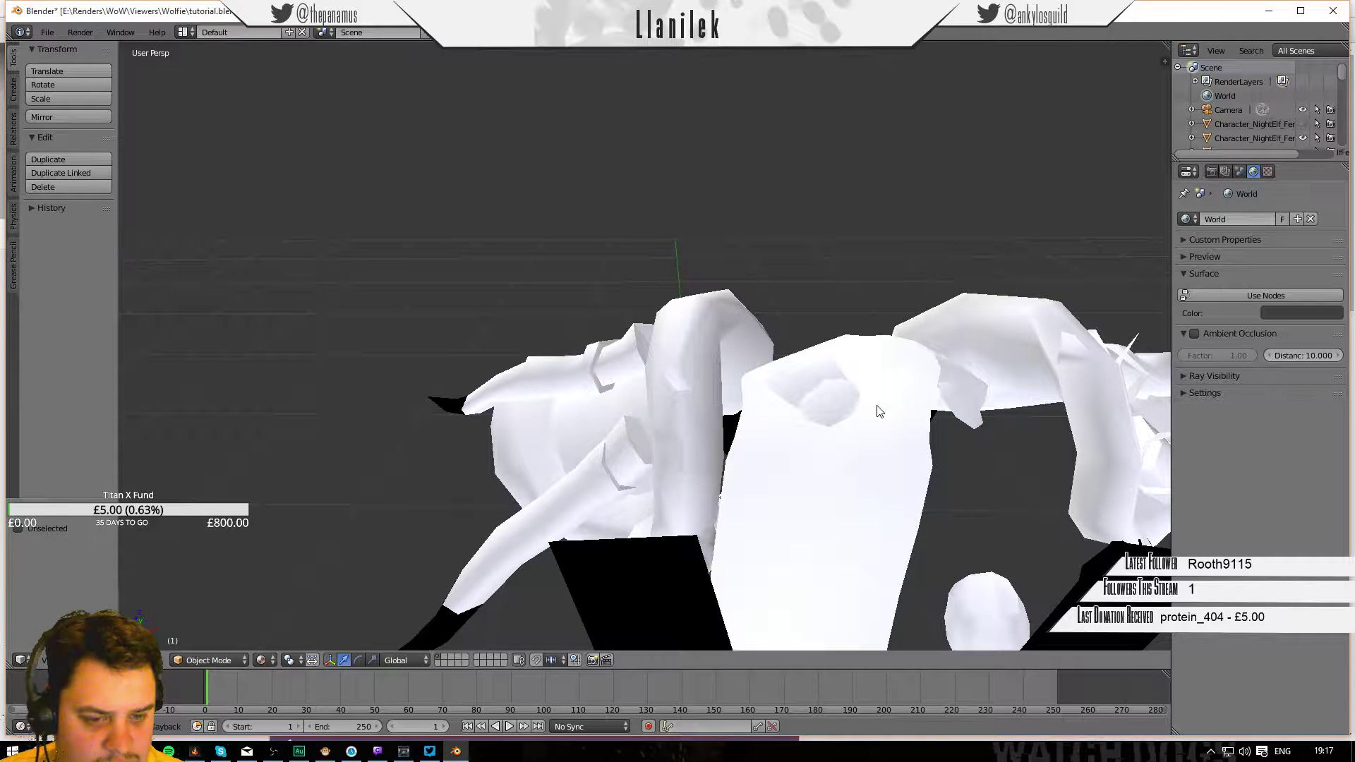
# Give the cape a node material with the dreampaw_Cape_Dr..._D_01plate_blue.png Image Texture as its color, and hide the cape.
pyautogui.rightClick(822, 366)
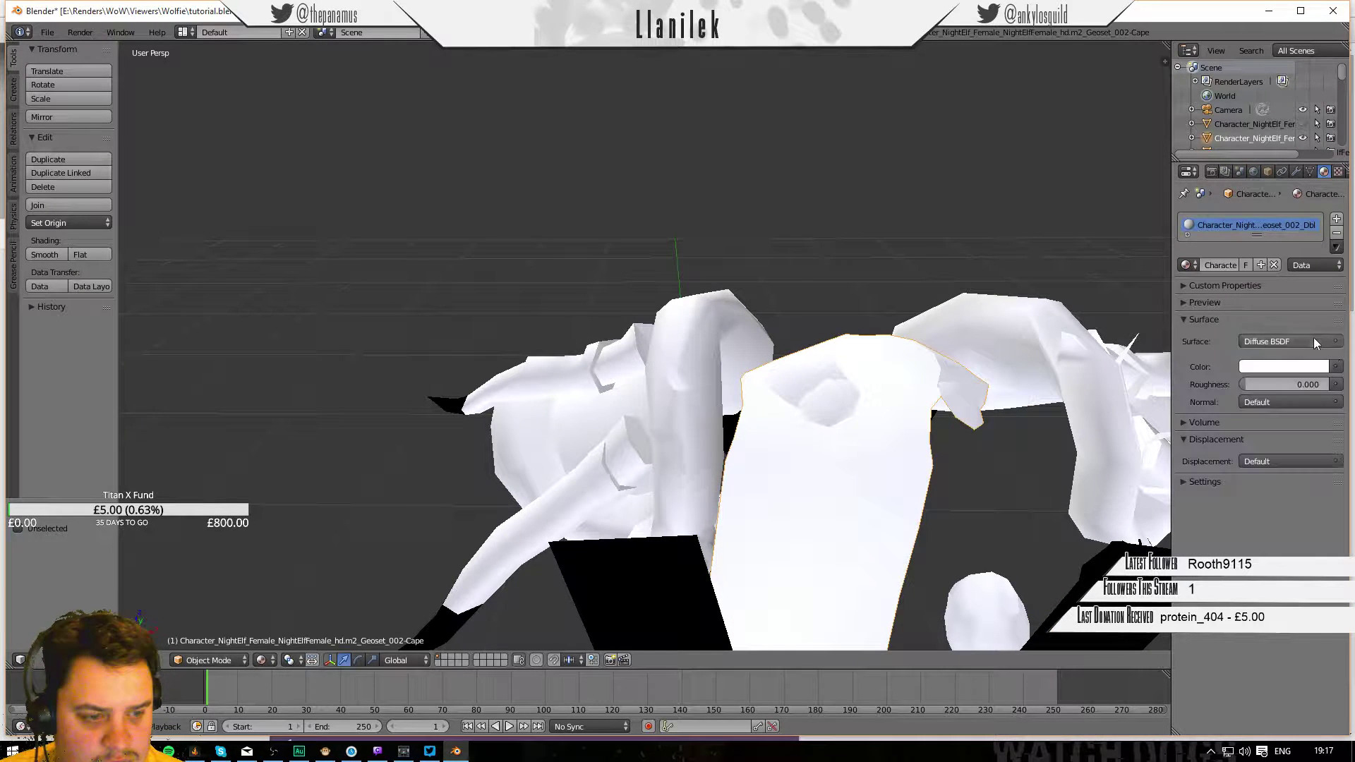
pyautogui.click(1335, 366)
pyautogui.click(1052, 319)
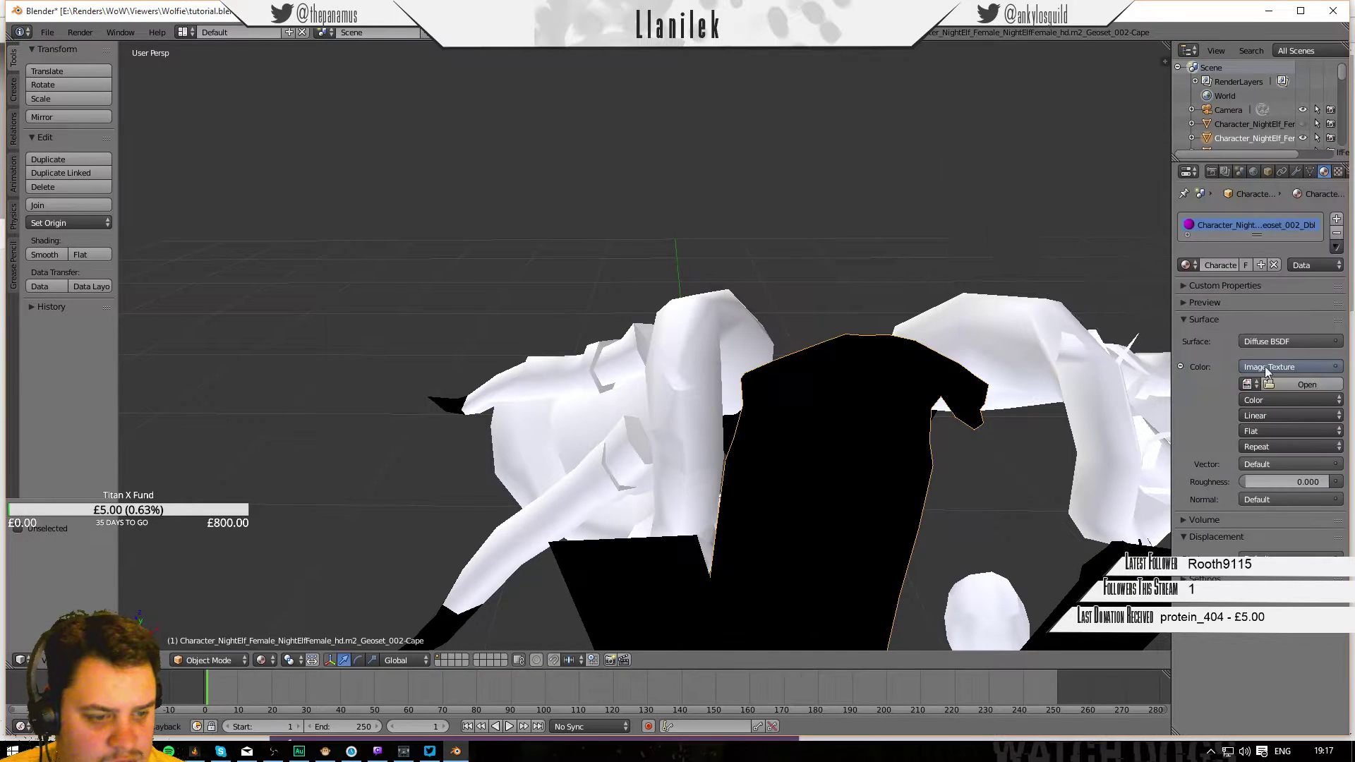
pyautogui.click(1246, 384)
pyautogui.scroll(-5, 1236, 466)
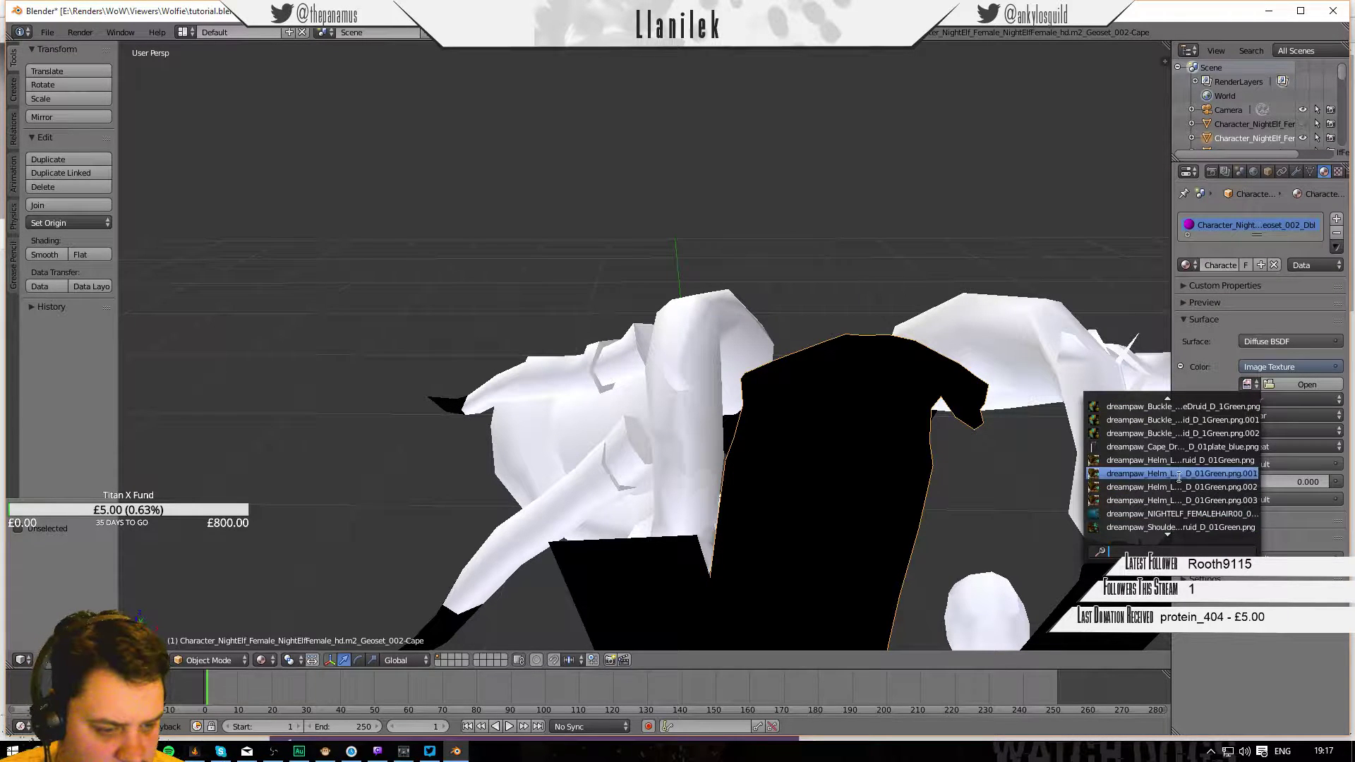
pyautogui.click(1166, 446)
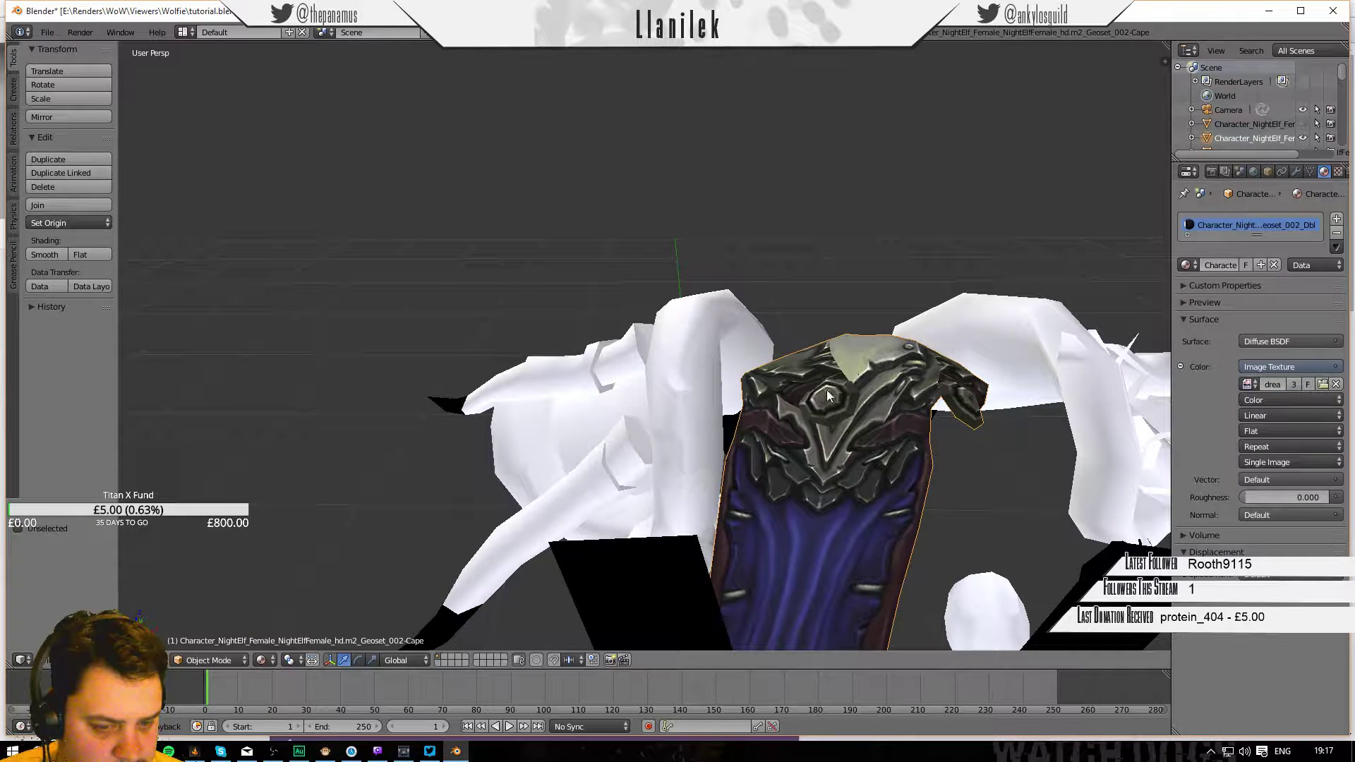
pyautogui.press('Delete')
# Enable nodes on the right shoulder armor's material and assign dreampaw_Body.png as the Image Texture for its diffuse color.
pyautogui.rightClick(678, 347)
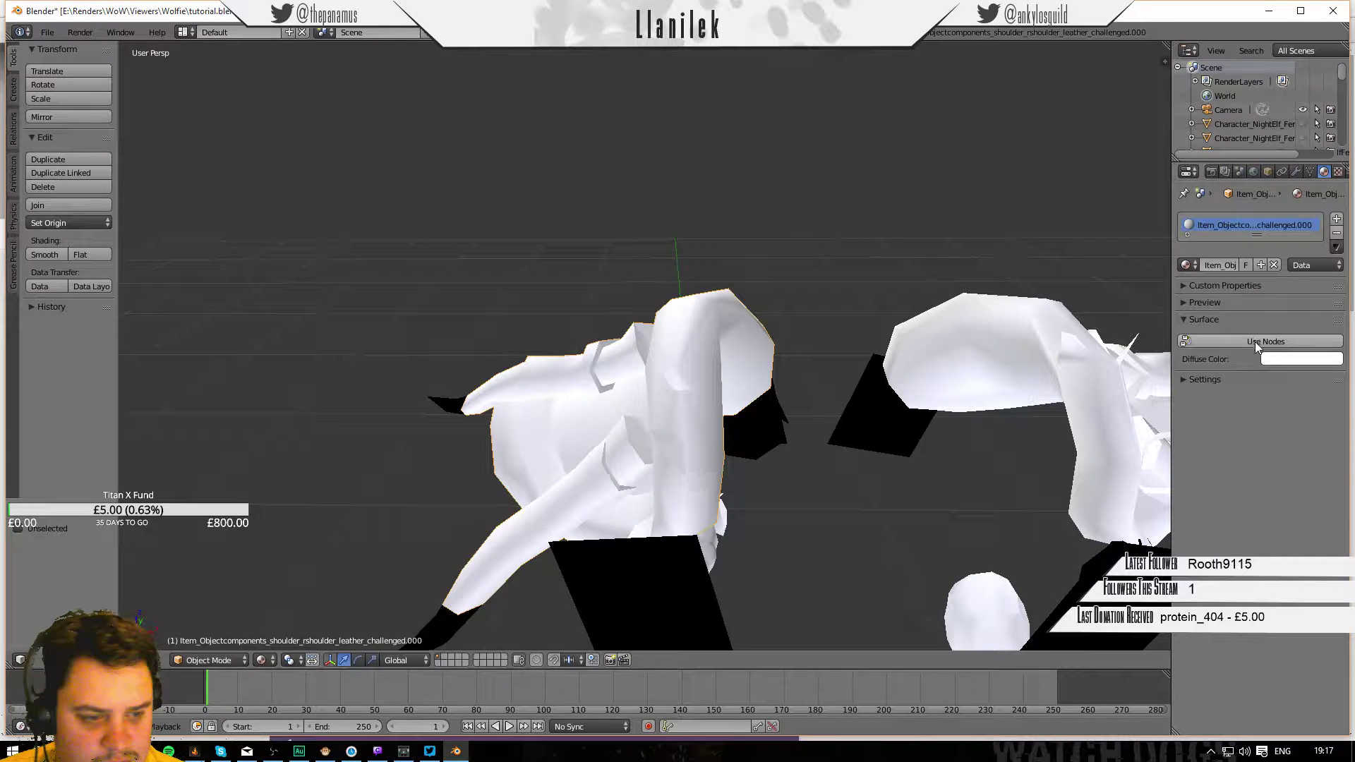
pyautogui.click(1339, 368)
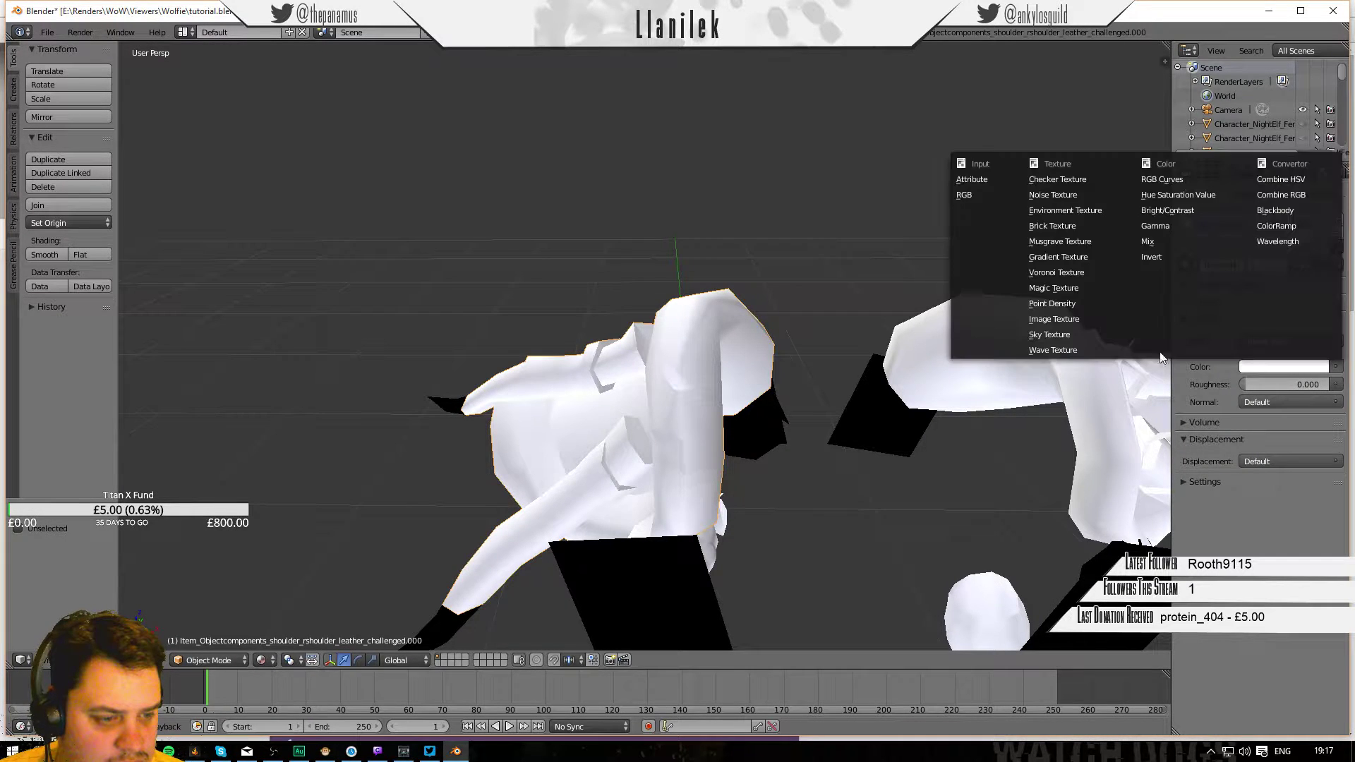
pyautogui.click(1090, 319)
pyautogui.click(1247, 384)
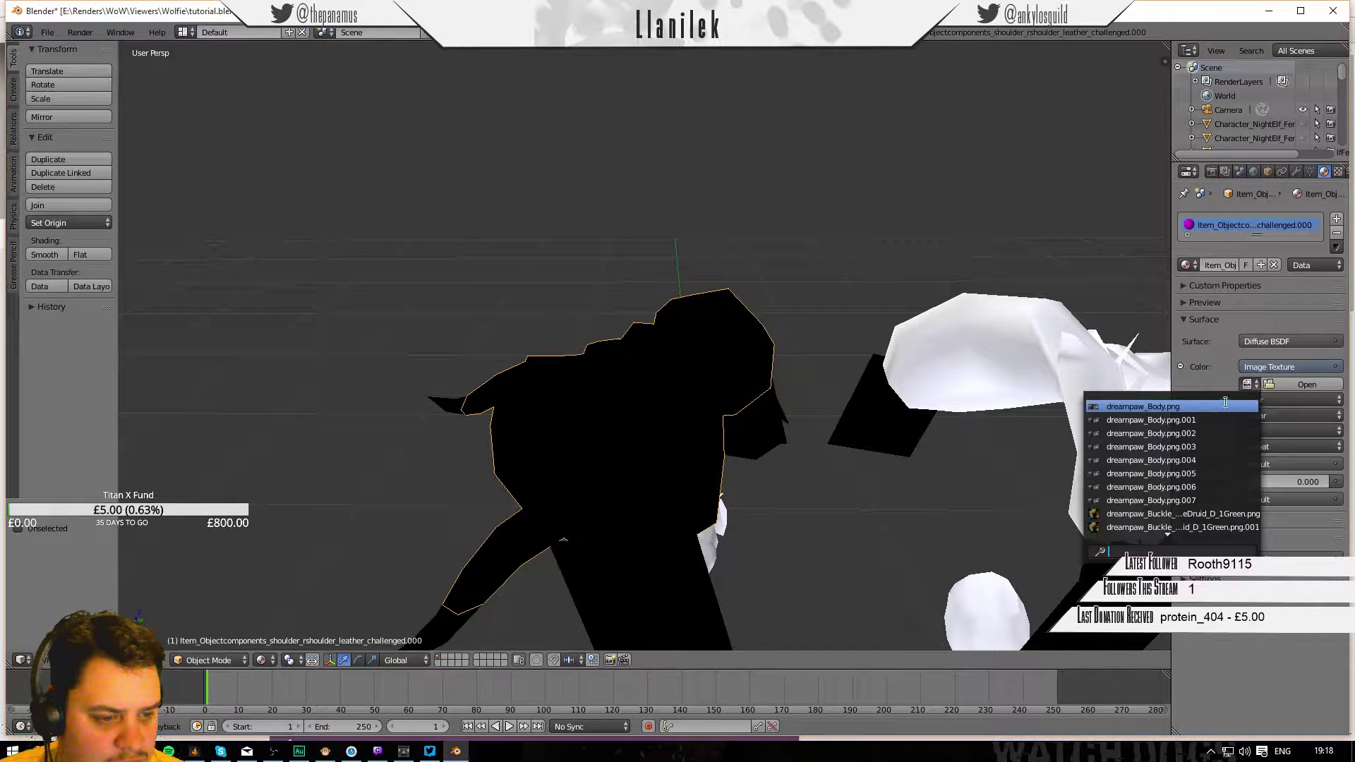
pyautogui.click(1197, 408)
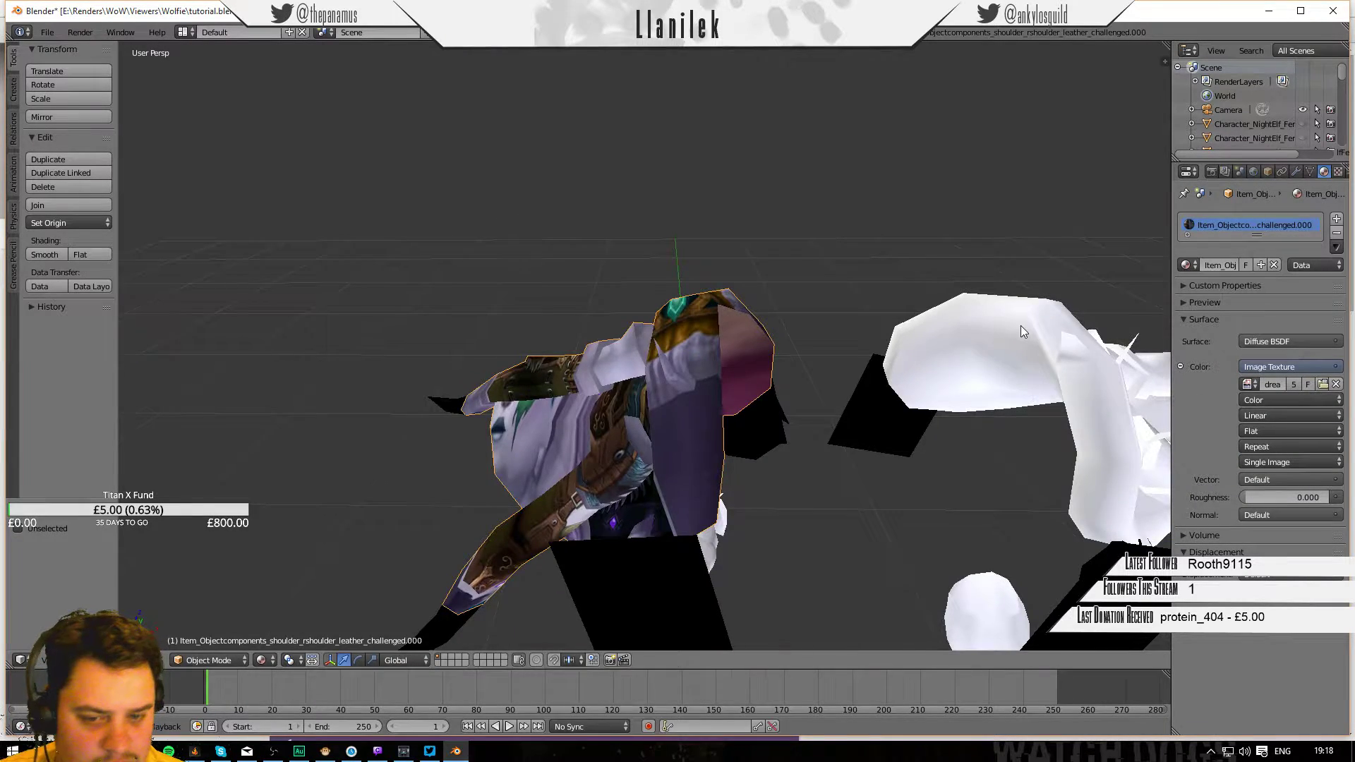
# Switch the right shoulder armor's Image Texture to dreampaw_Shoulde...ruid_D_01Green.png.
pyautogui.moveTo(1020, 324); pyautogui.dragTo(121, 348, button='middle')
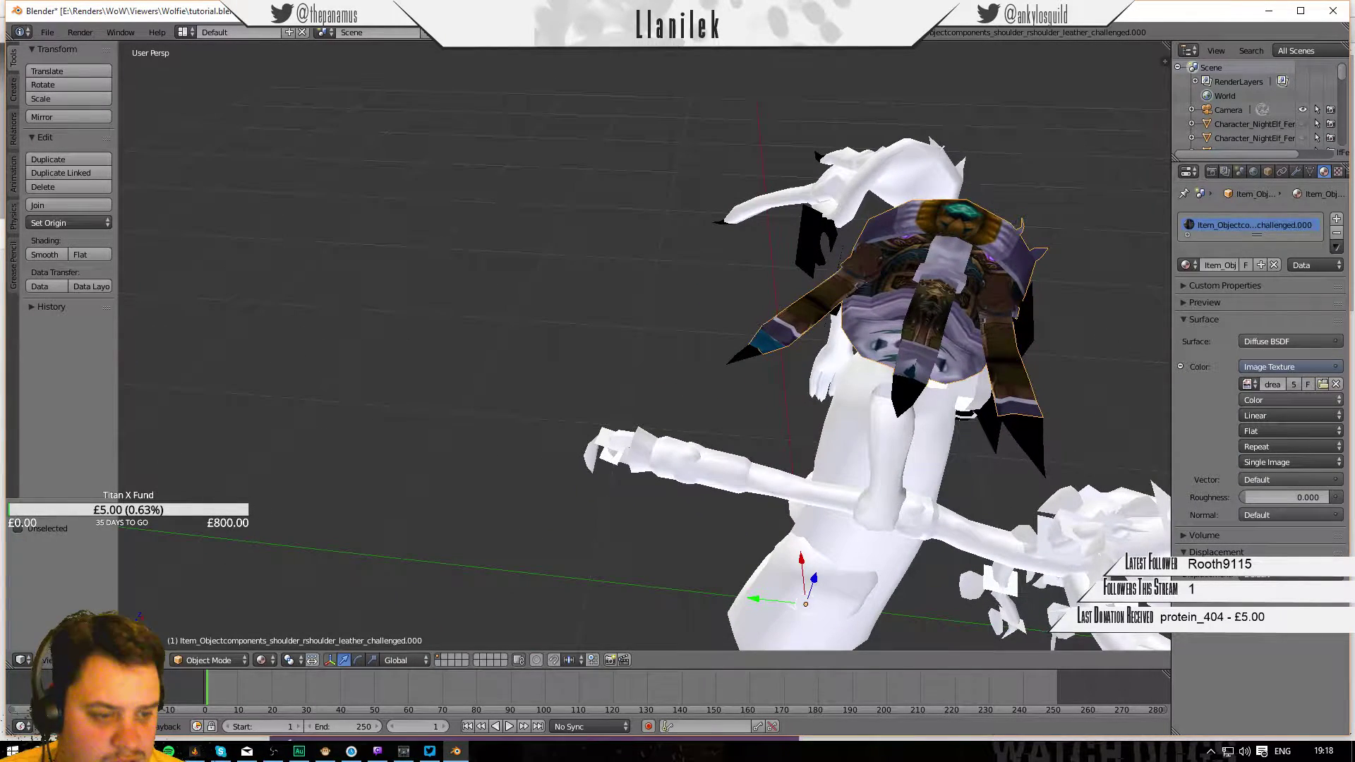
pyautogui.click(1246, 384)
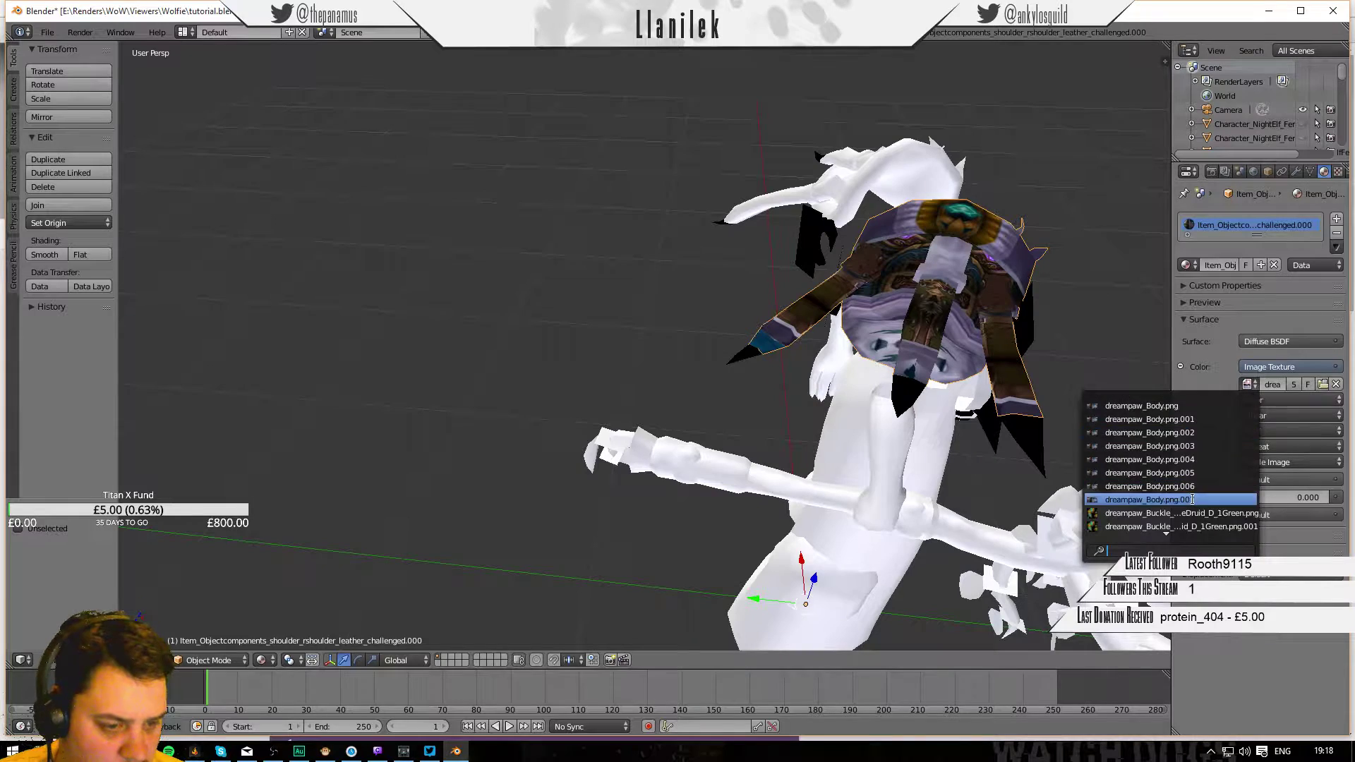
pyautogui.scroll(-4, 1183, 508)
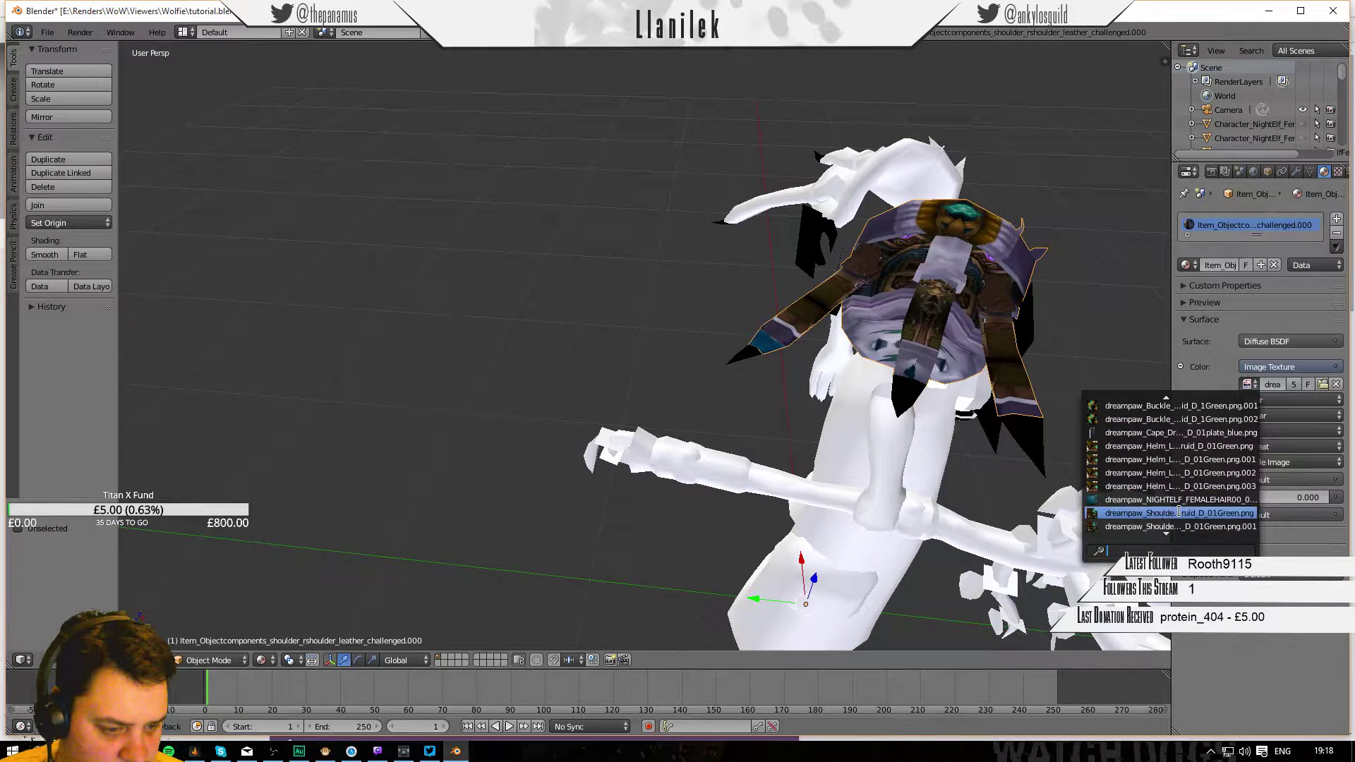
pyautogui.click(1182, 511)
# Give the left shoulder armor a node material with the dreampaw_Shoulde...ruid_D_01Green.png Image Texture, and hide both shoulder pieces.
pyautogui.moveTo(1081, 202); pyautogui.dragTo(891, 347, button='middle')
pyautogui.rightClick(875, 499)
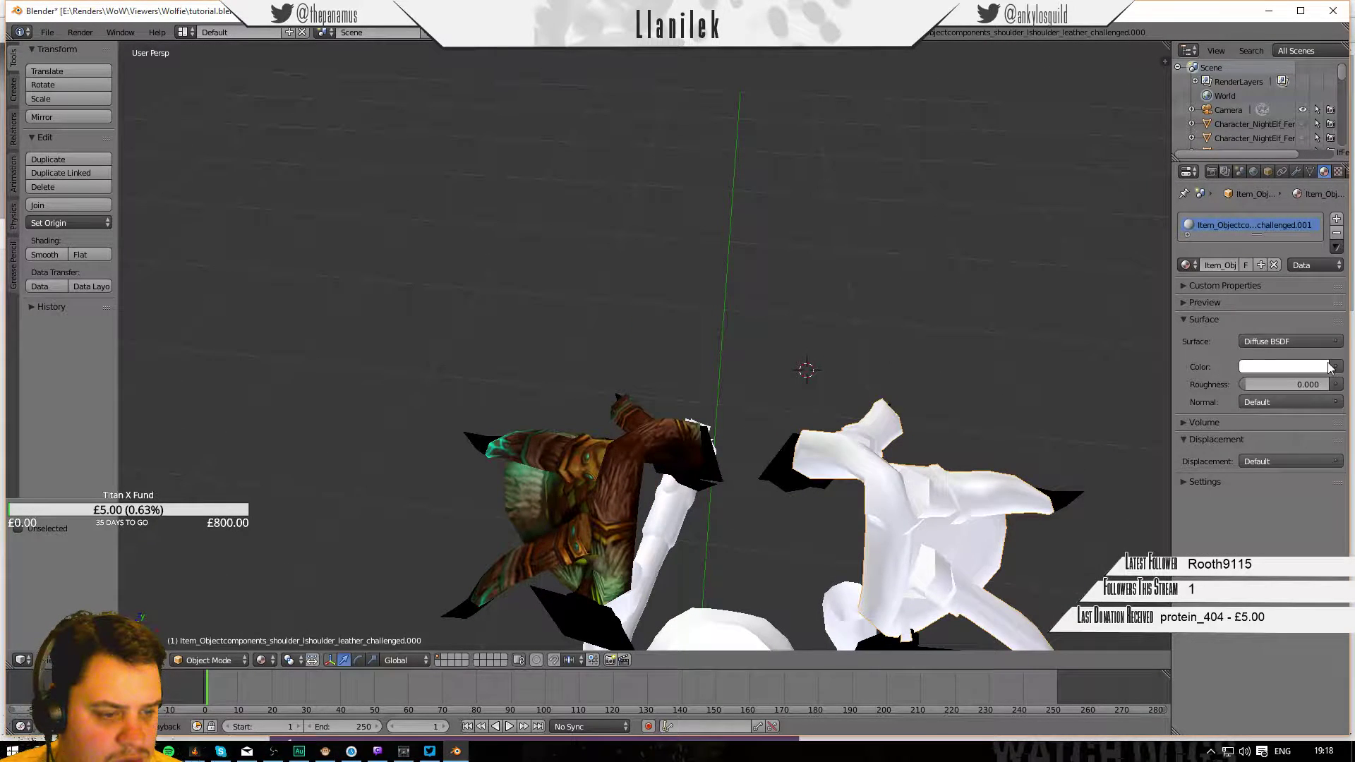
pyautogui.click(1330, 366)
pyautogui.click(1036, 315)
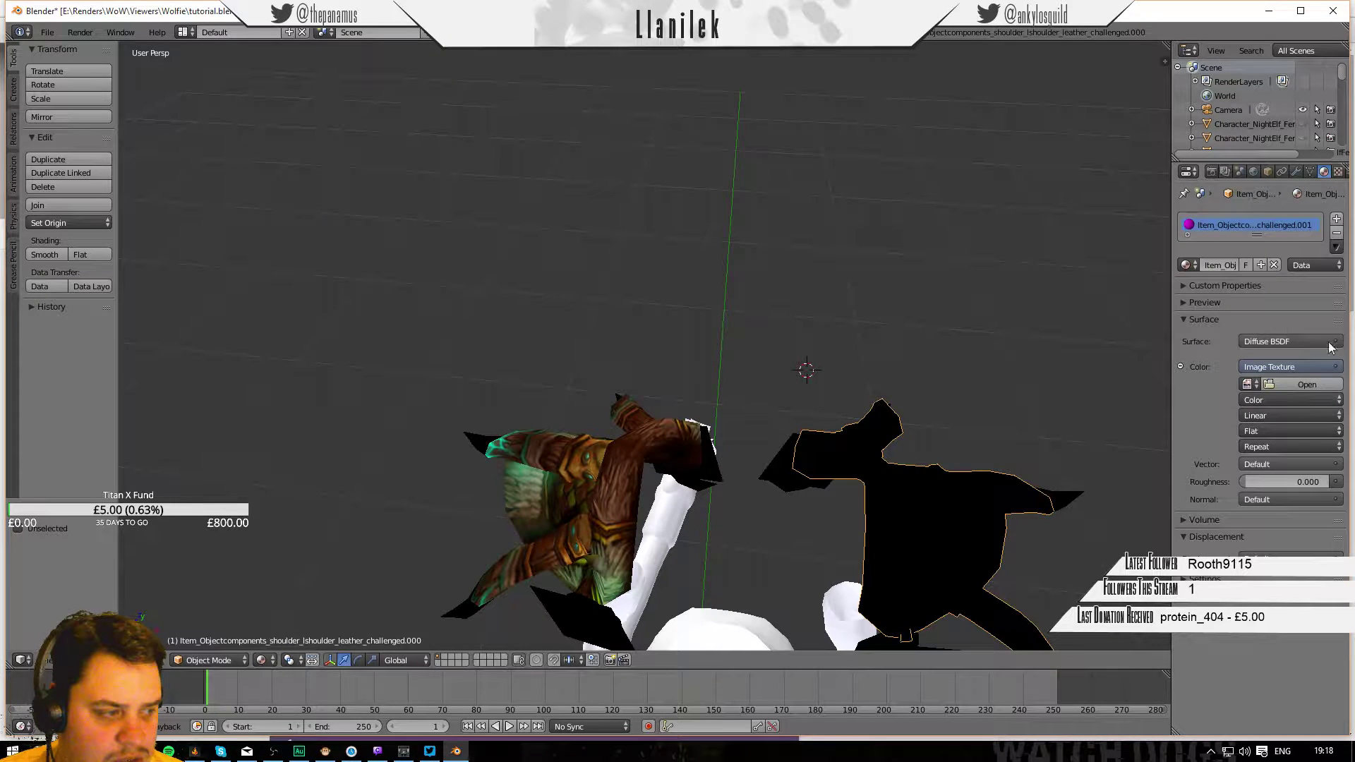
pyautogui.click(1247, 384)
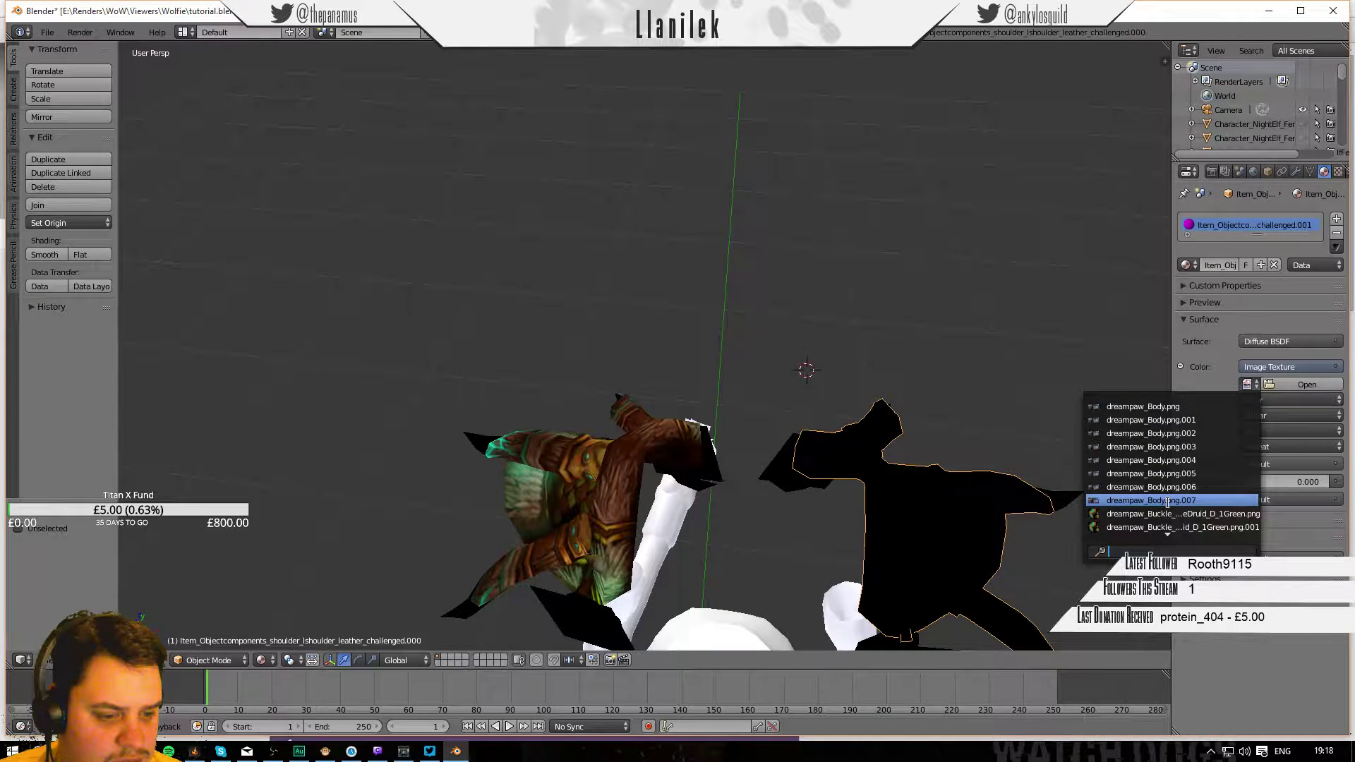
pyautogui.scroll(-15, 1167, 503)
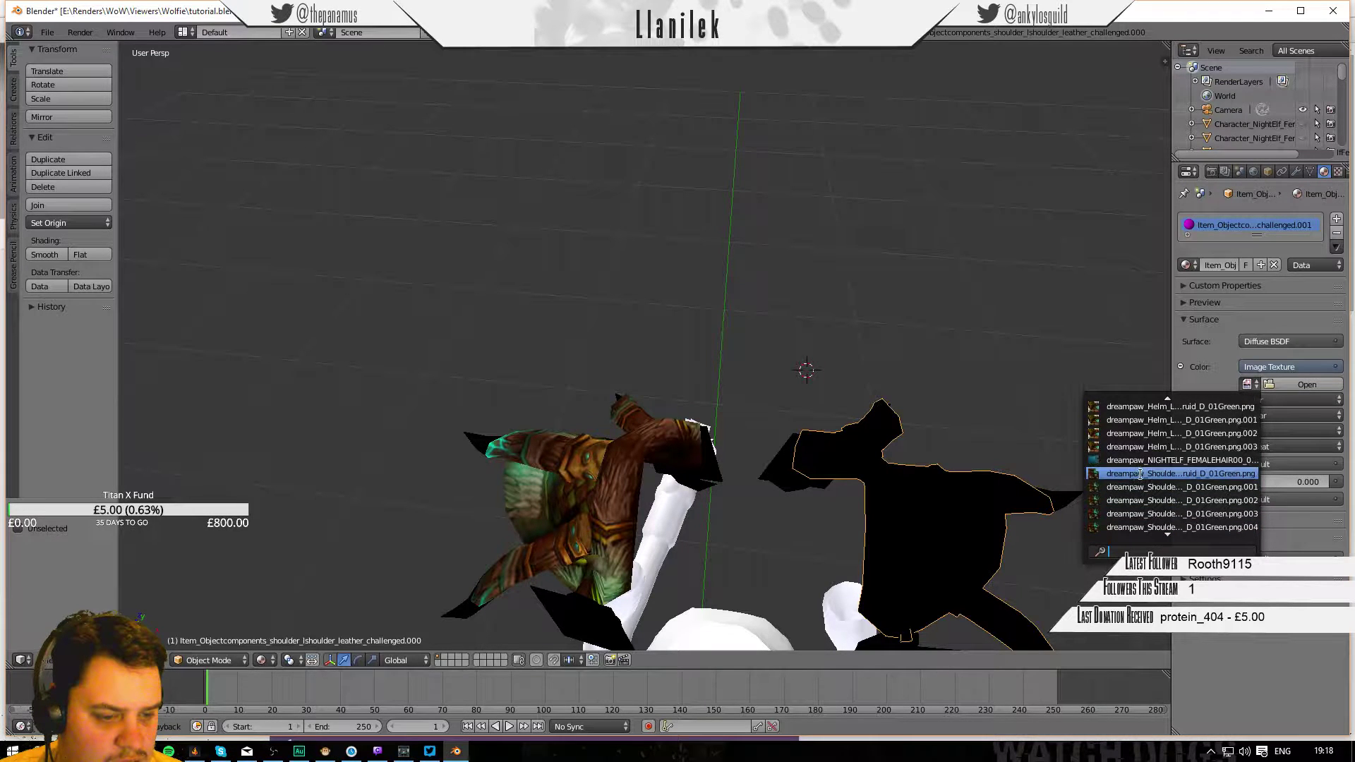
pyautogui.click(1143, 475)
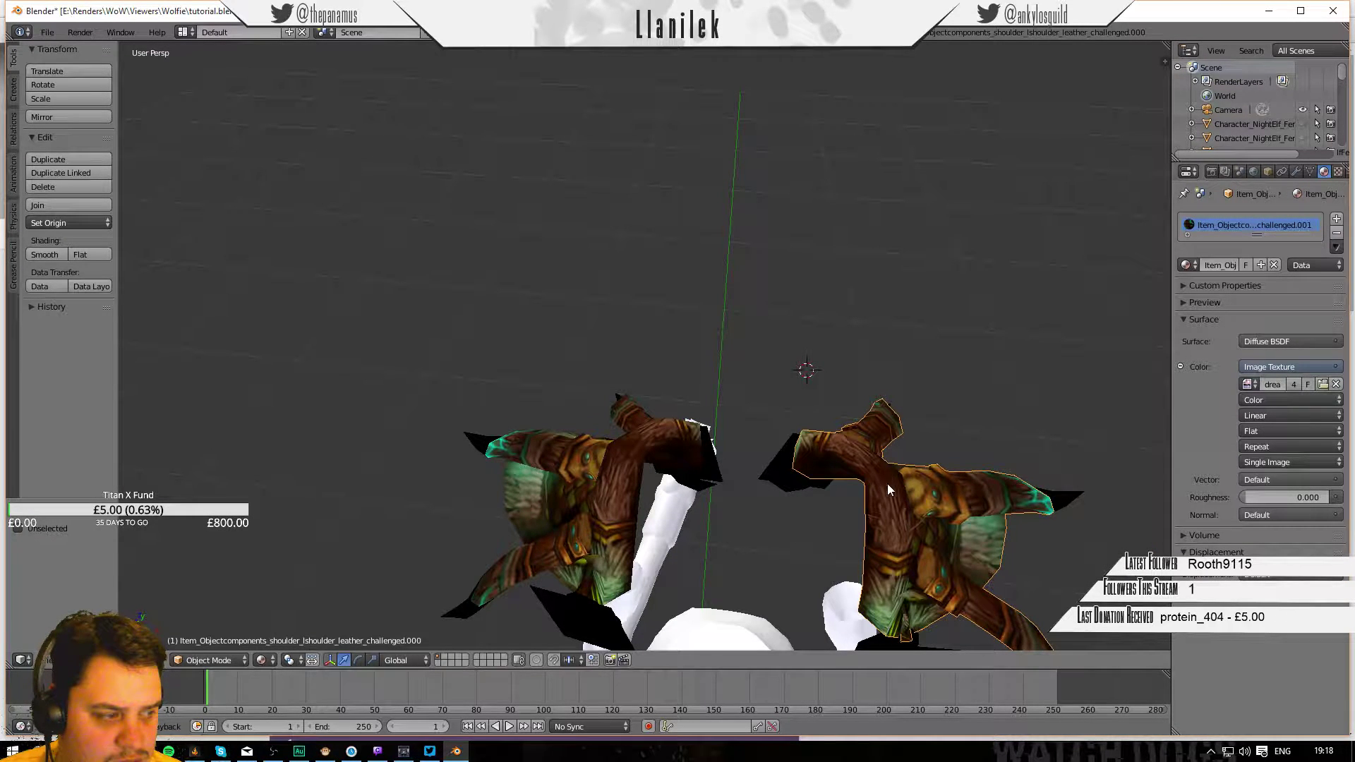
pyautogui.hotkey('ctrl', 'z')
pyautogui.rightClick(636, 450)
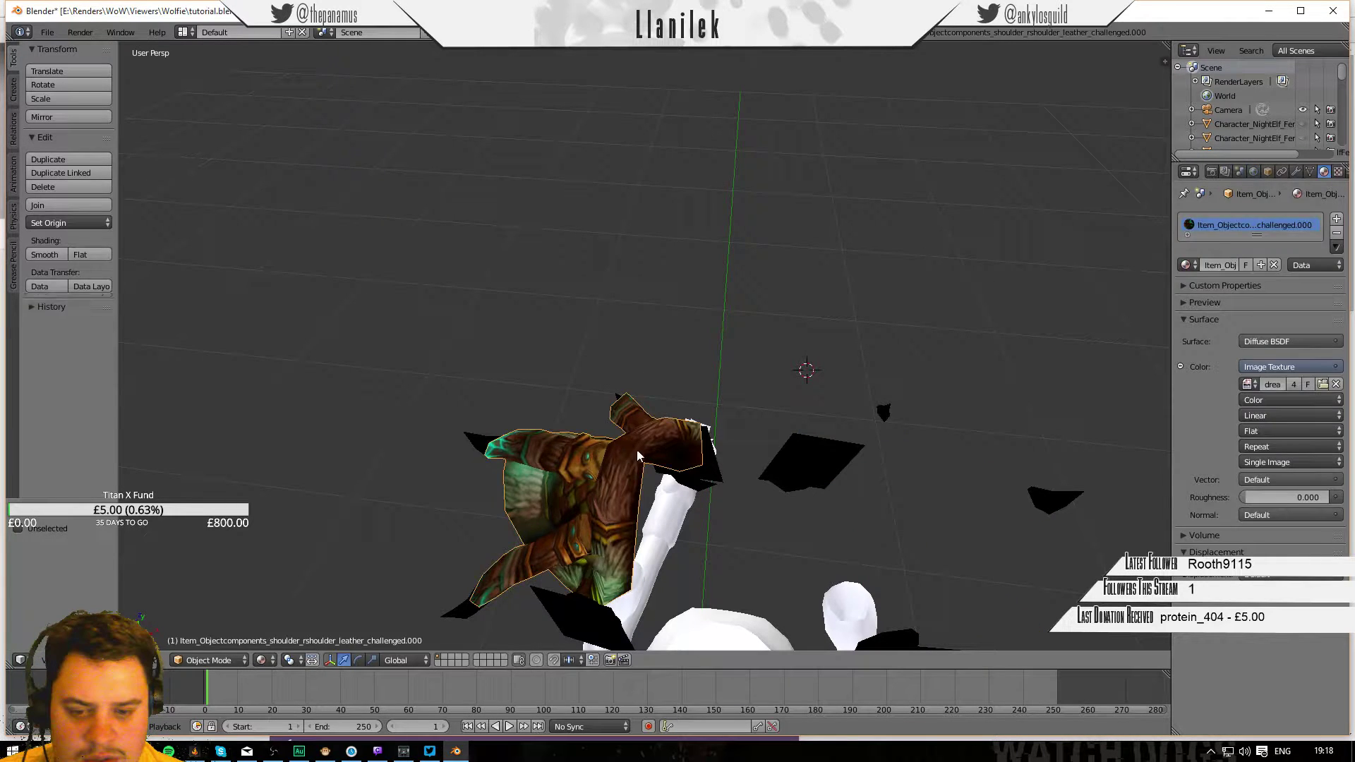
pyautogui.hotkey('ctrl', 'z')
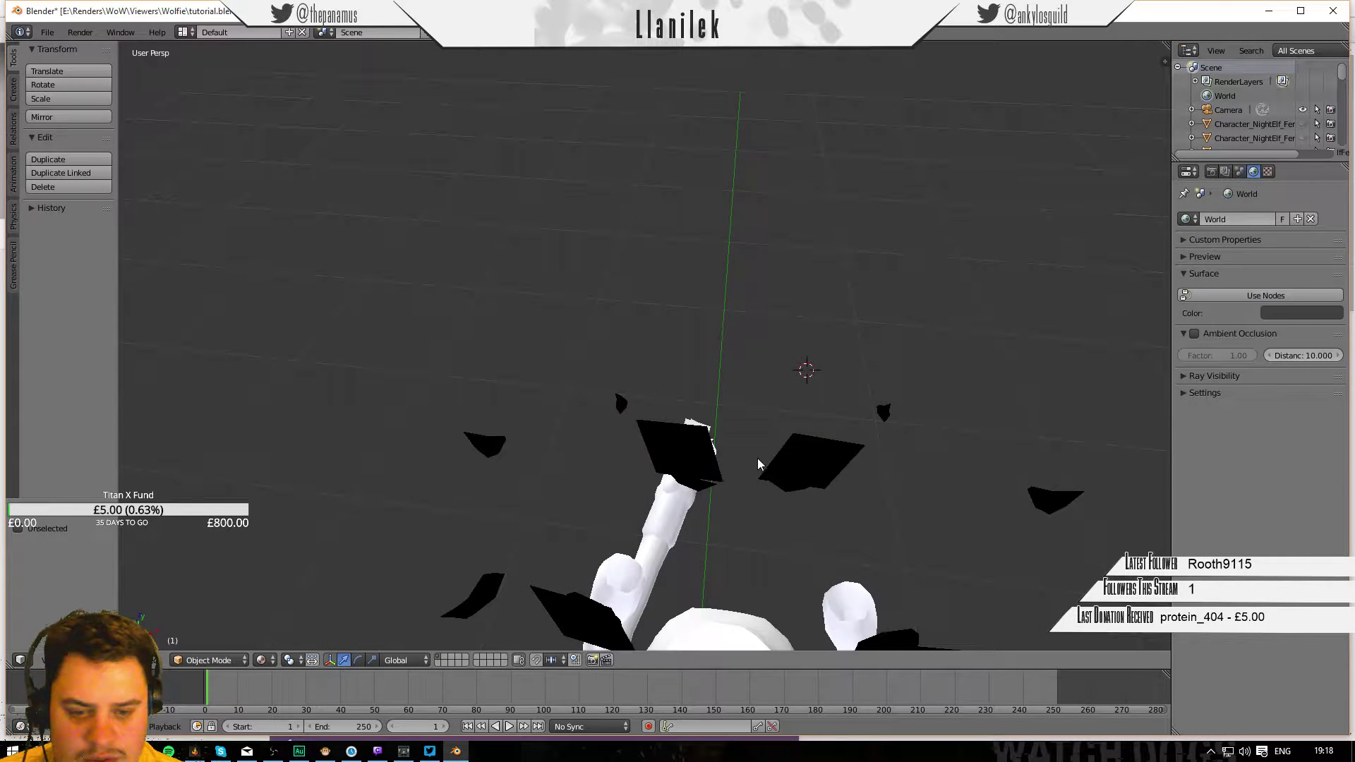
# Give the left shoulder's flat plane a node material with an Image Texture as its color, replace its initial dreampaw_Body.png image, and hide the plane.
pyautogui.rightClick(801, 471)
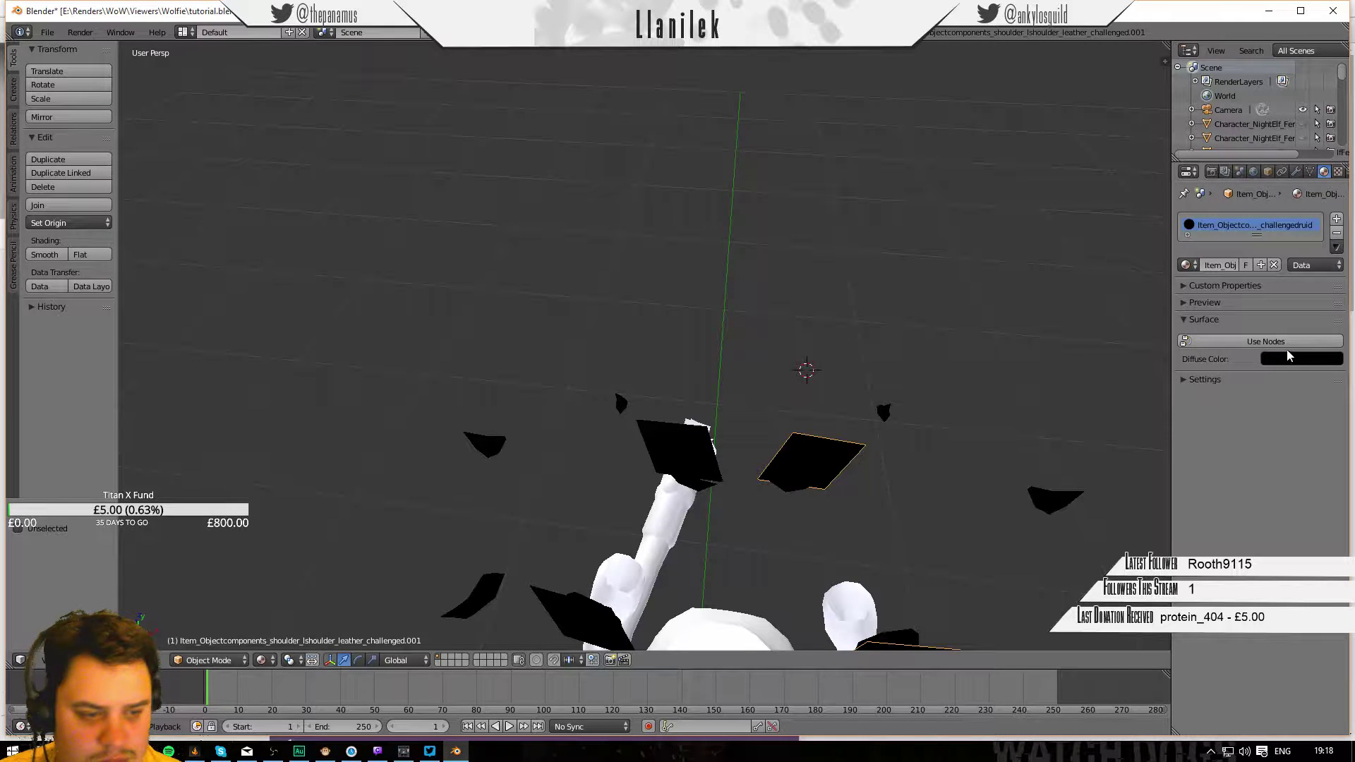
pyautogui.click(1266, 342)
pyautogui.click(1333, 368)
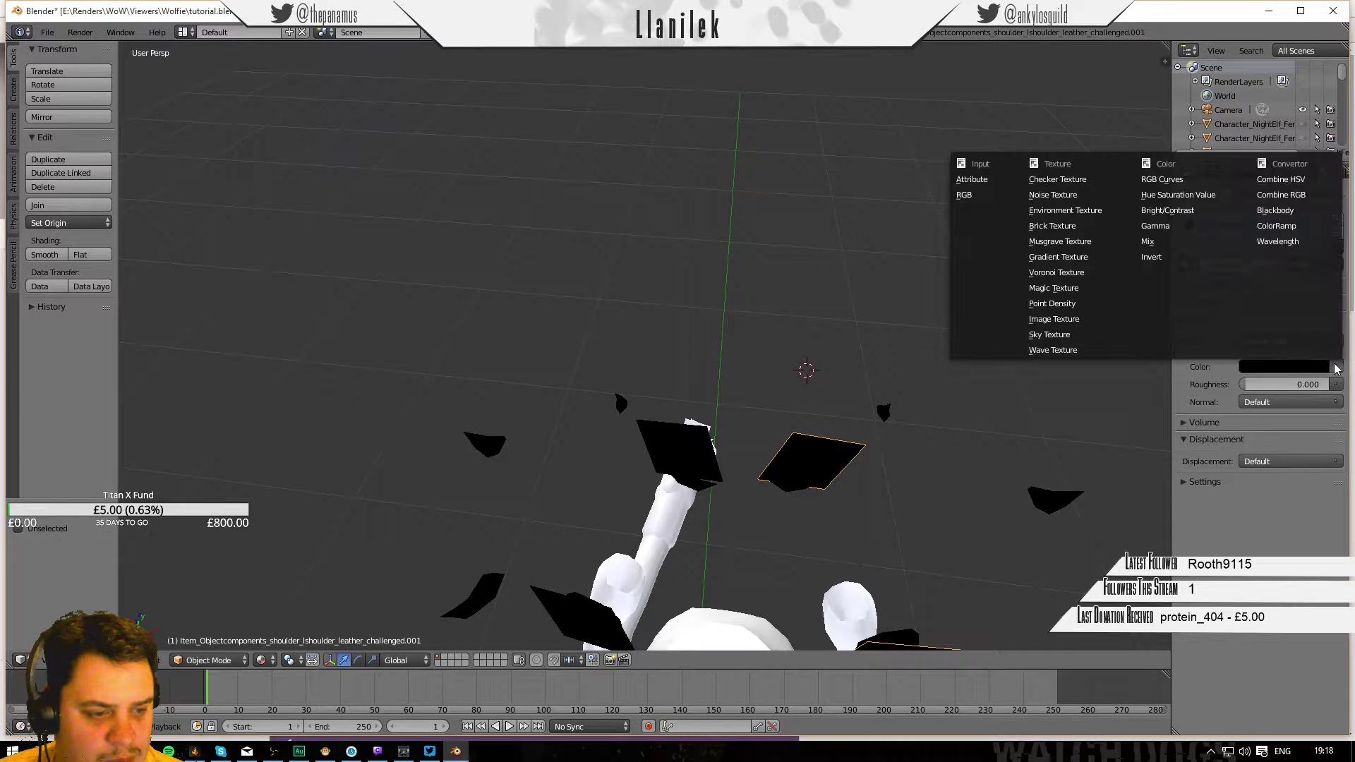
pyautogui.click(1051, 321)
pyautogui.click(1247, 383)
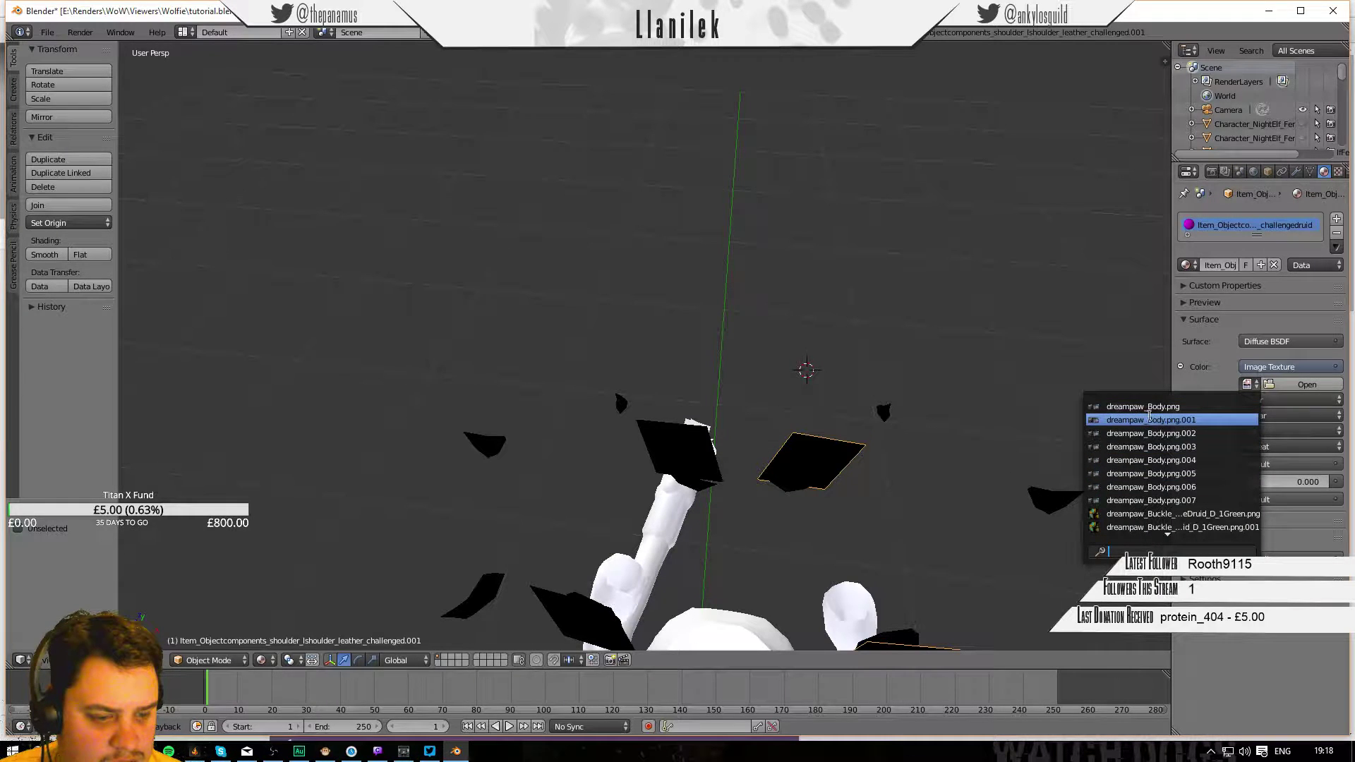
pyautogui.click(1142, 407)
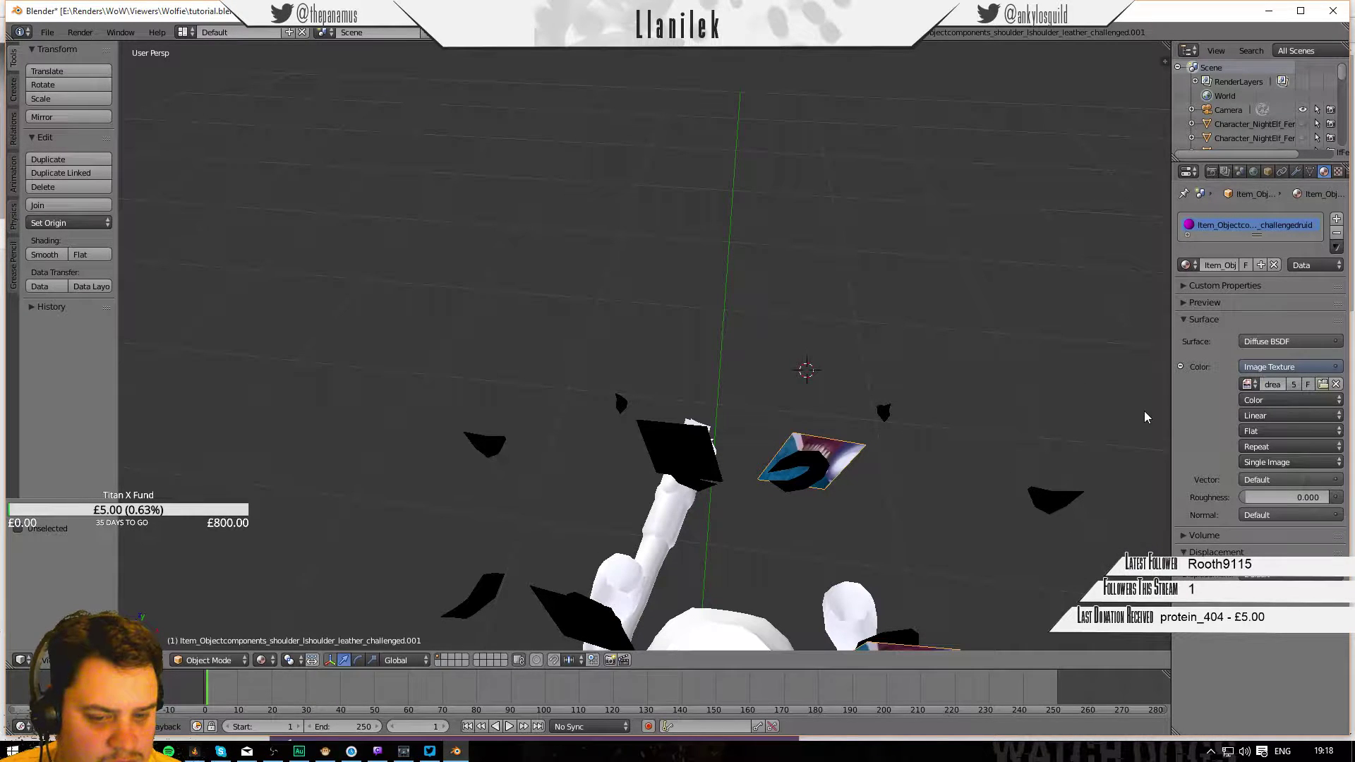
pyautogui.click(1253, 382)
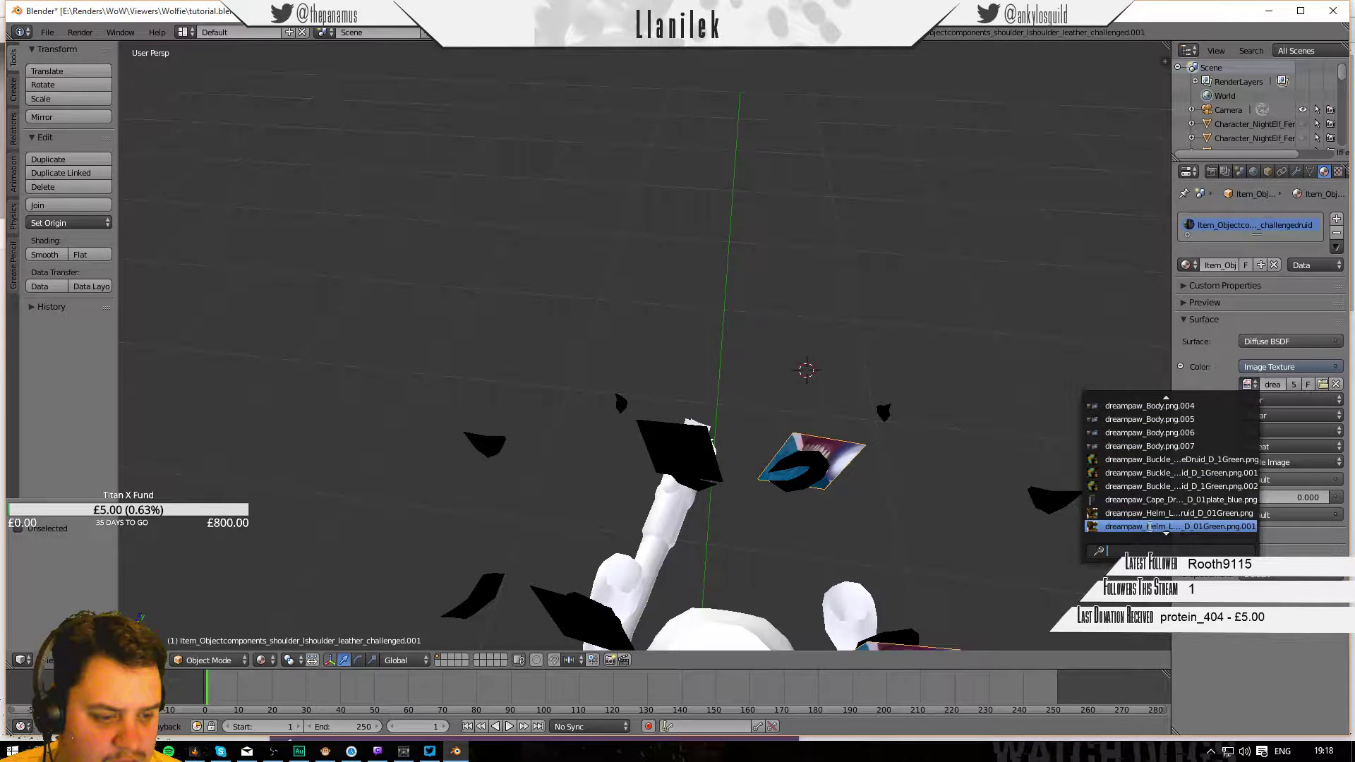
pyautogui.scroll(-9, 1149, 526)
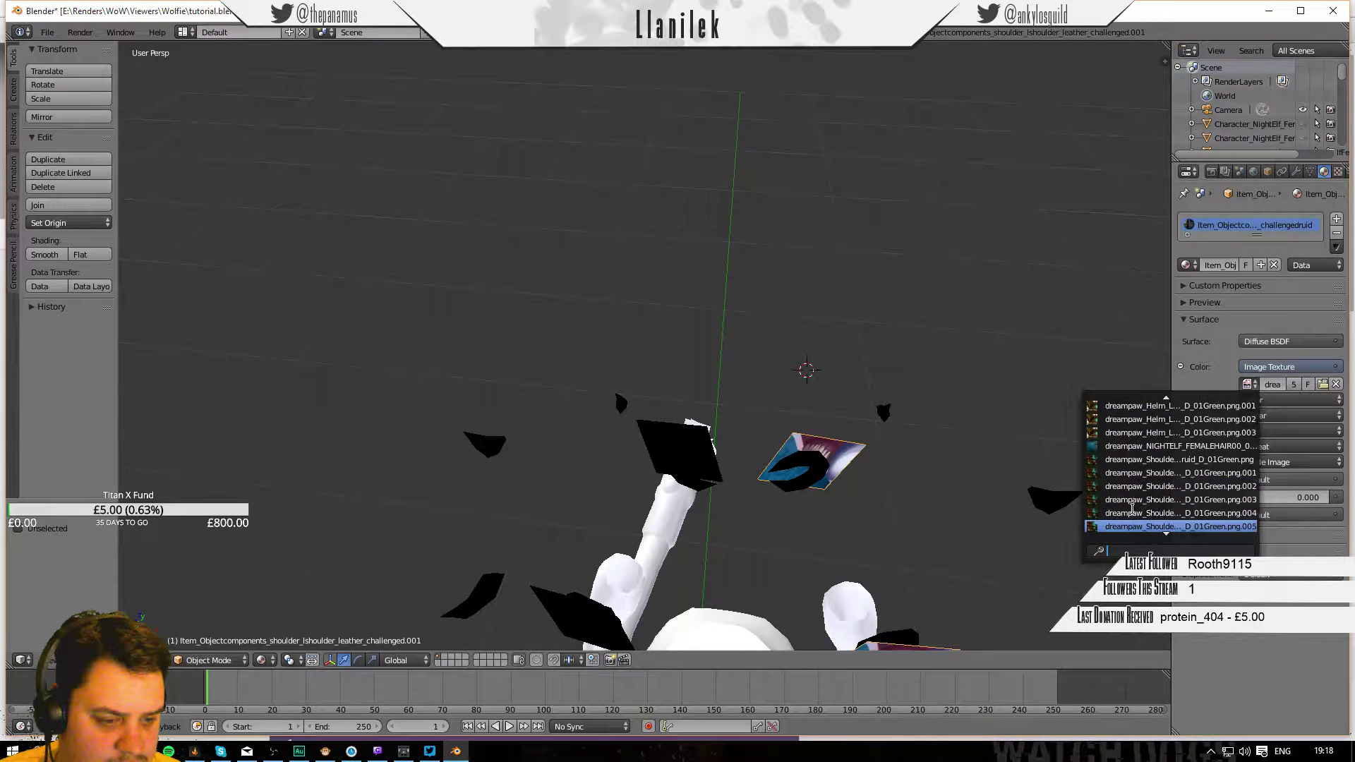
pyautogui.click(1136, 473)
# Give the left shoulder's claw pieces a node material with the dreampaw_Shoulde...ruid_D_01Green.png Image Texture, and hide them.
pyautogui.rightClick(822, 484)
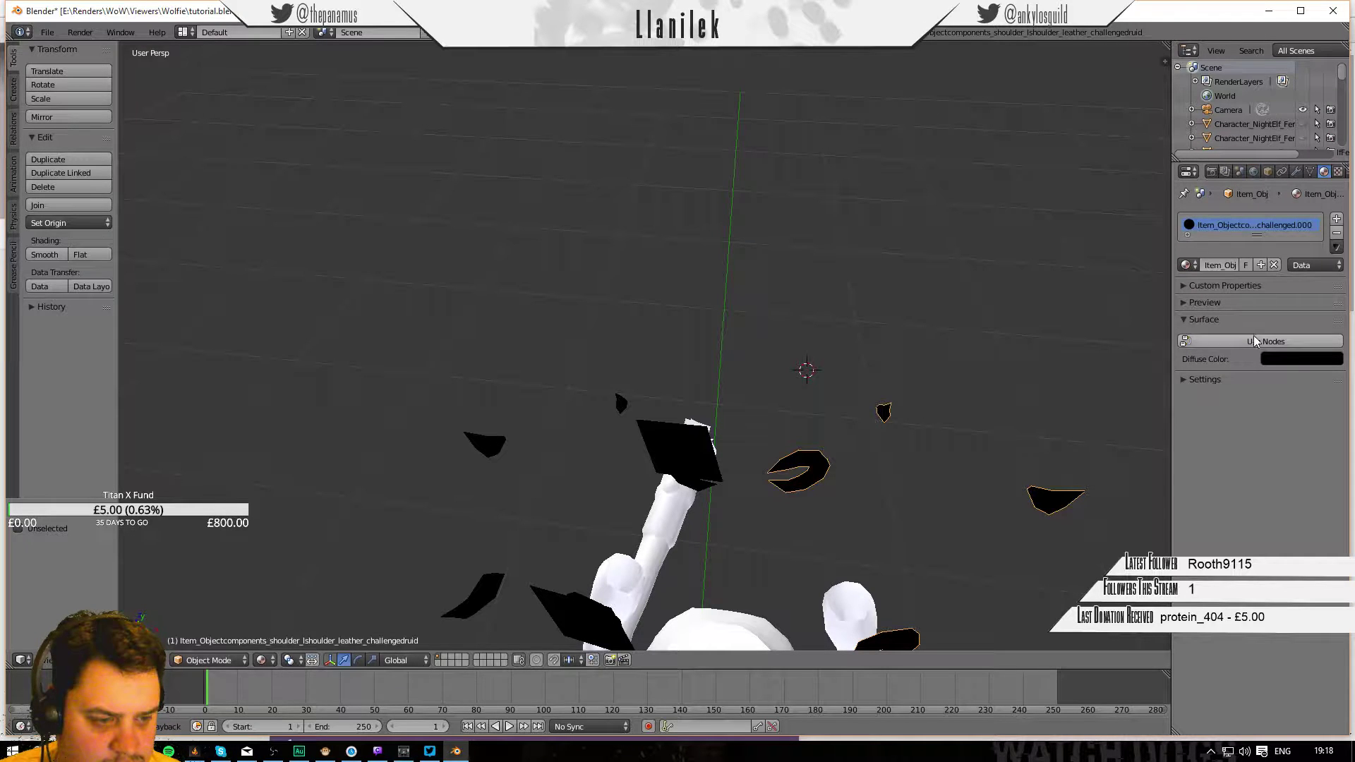
pyautogui.click(1253, 339)
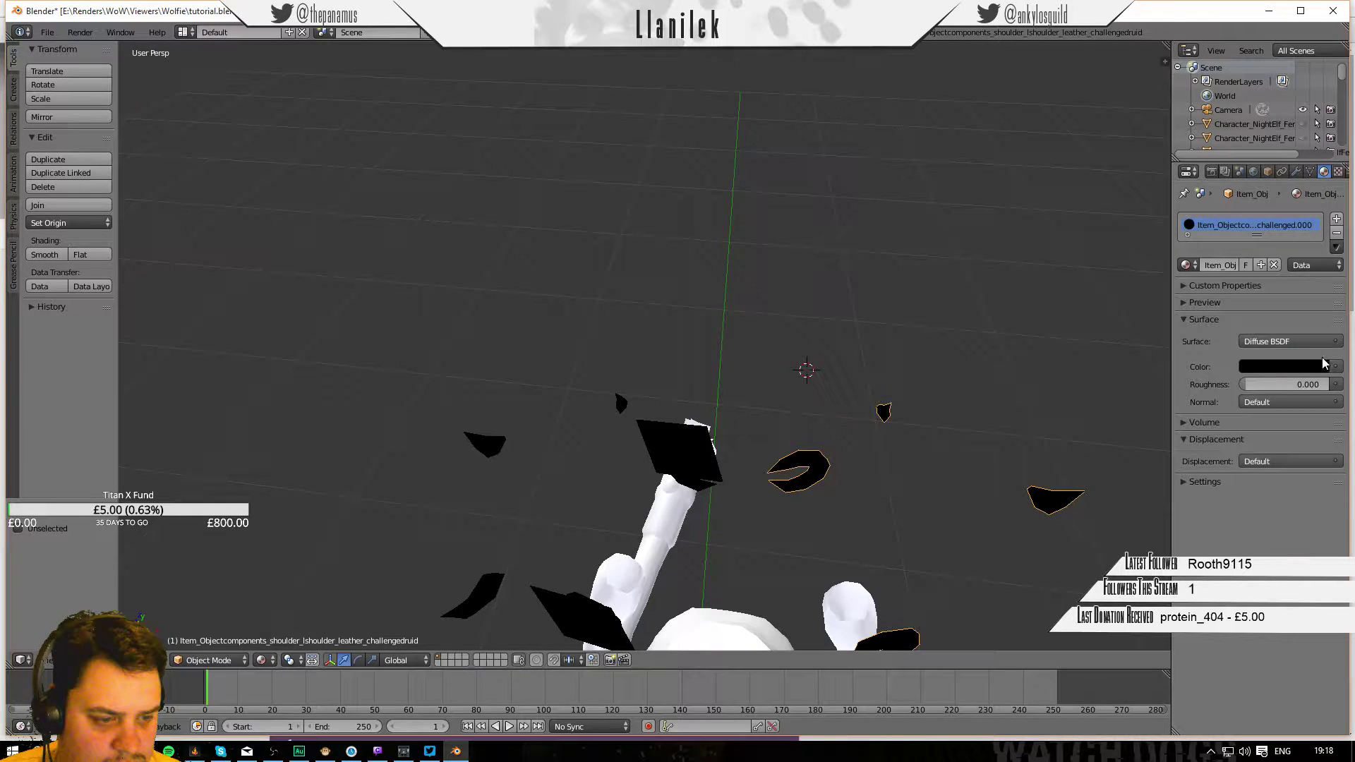
pyautogui.click(1334, 367)
pyautogui.click(1080, 319)
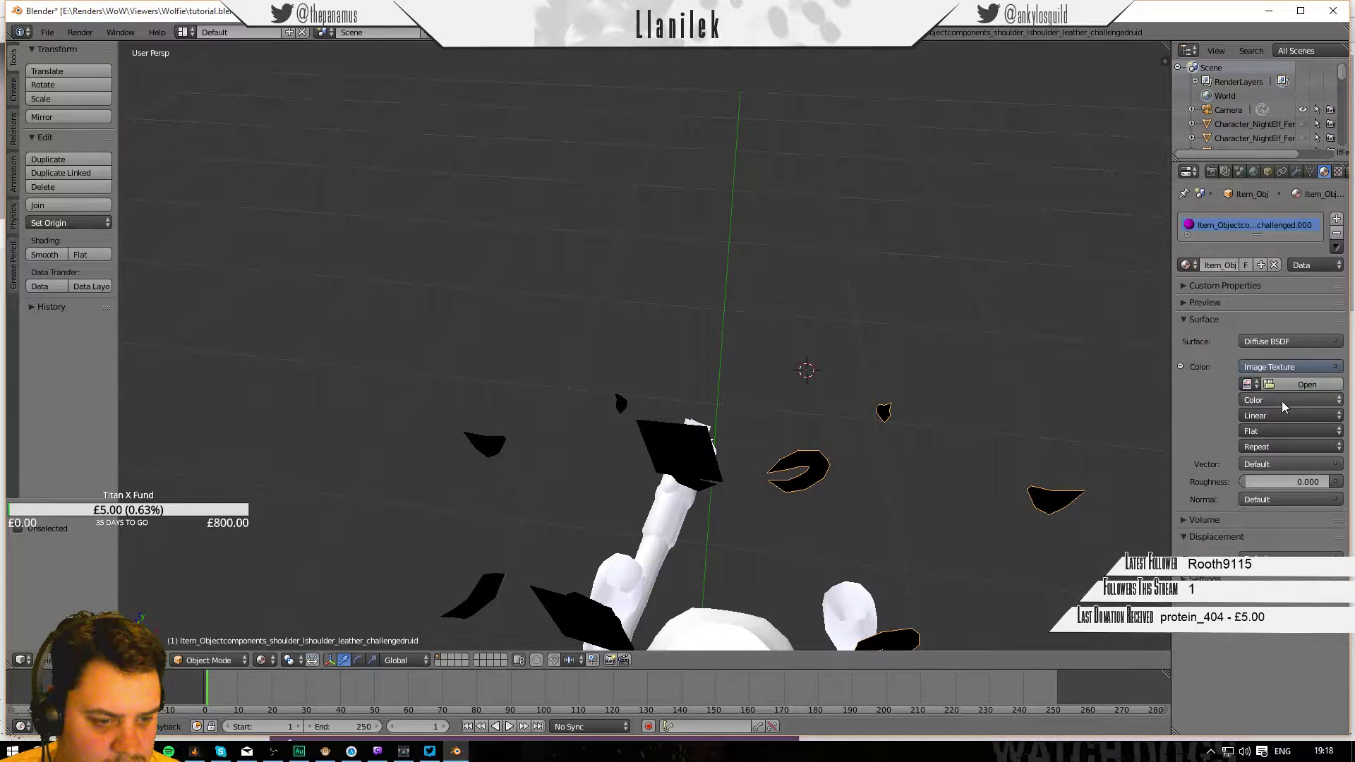
pyautogui.click(1246, 384)
pyautogui.scroll(-12, 1208, 457)
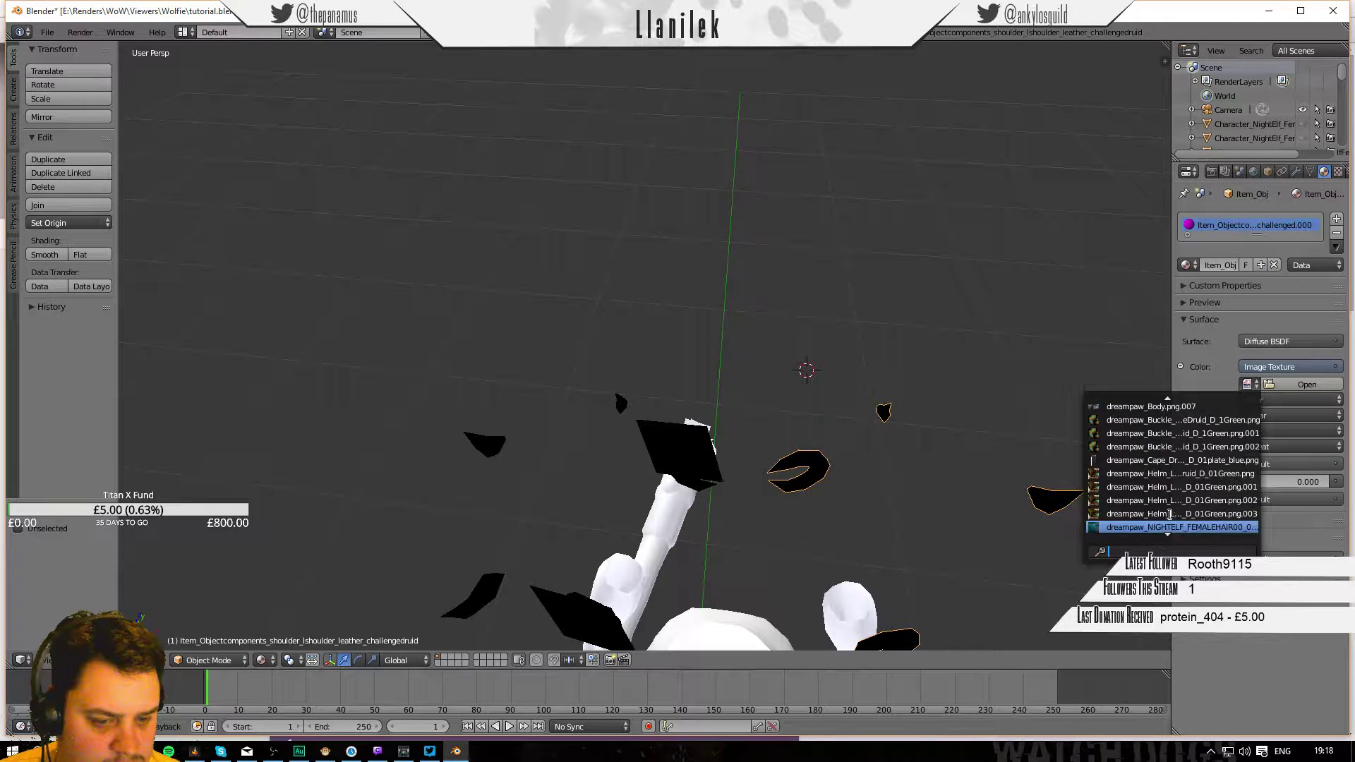
pyautogui.click(1145, 471)
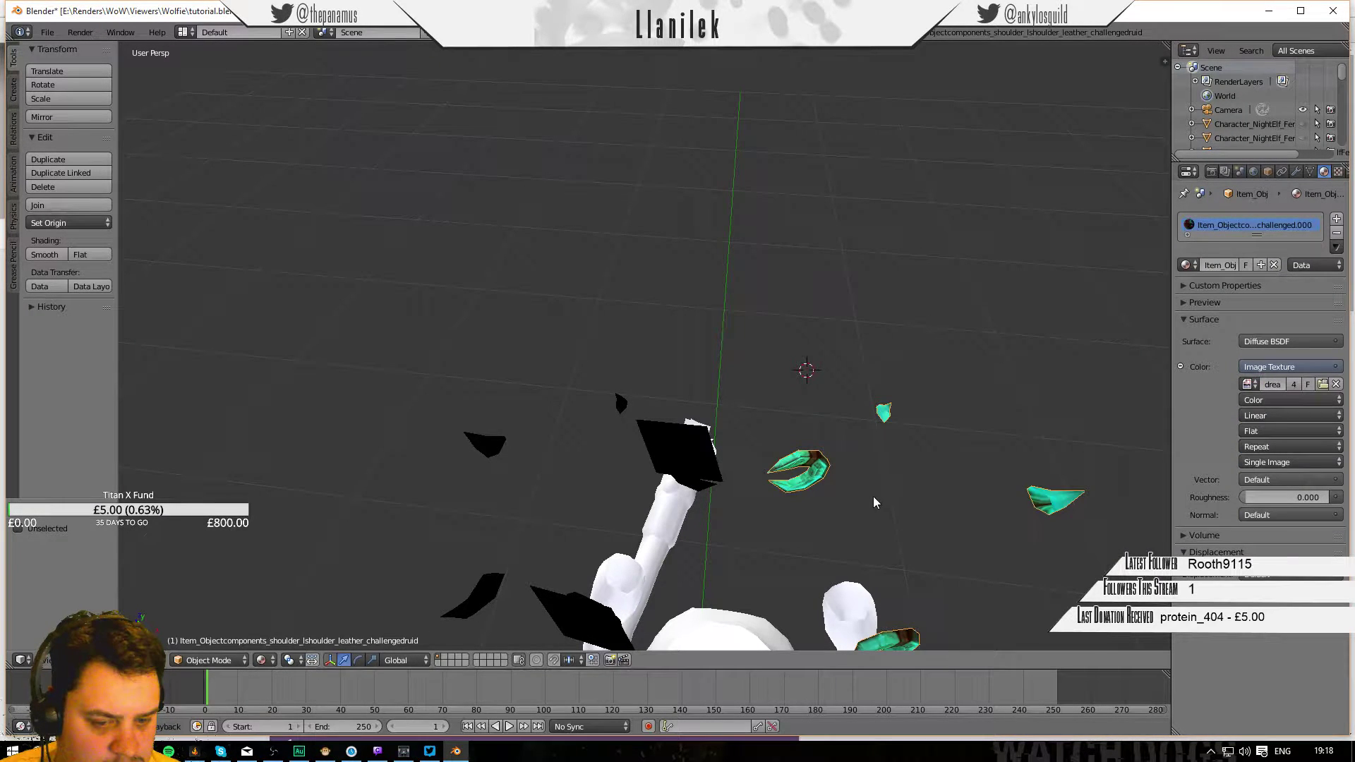
# Give the right shoulder's flat plane a node material with the plain green Image Texture as its color, and hide the plane.
pyautogui.rightClick(706, 448)
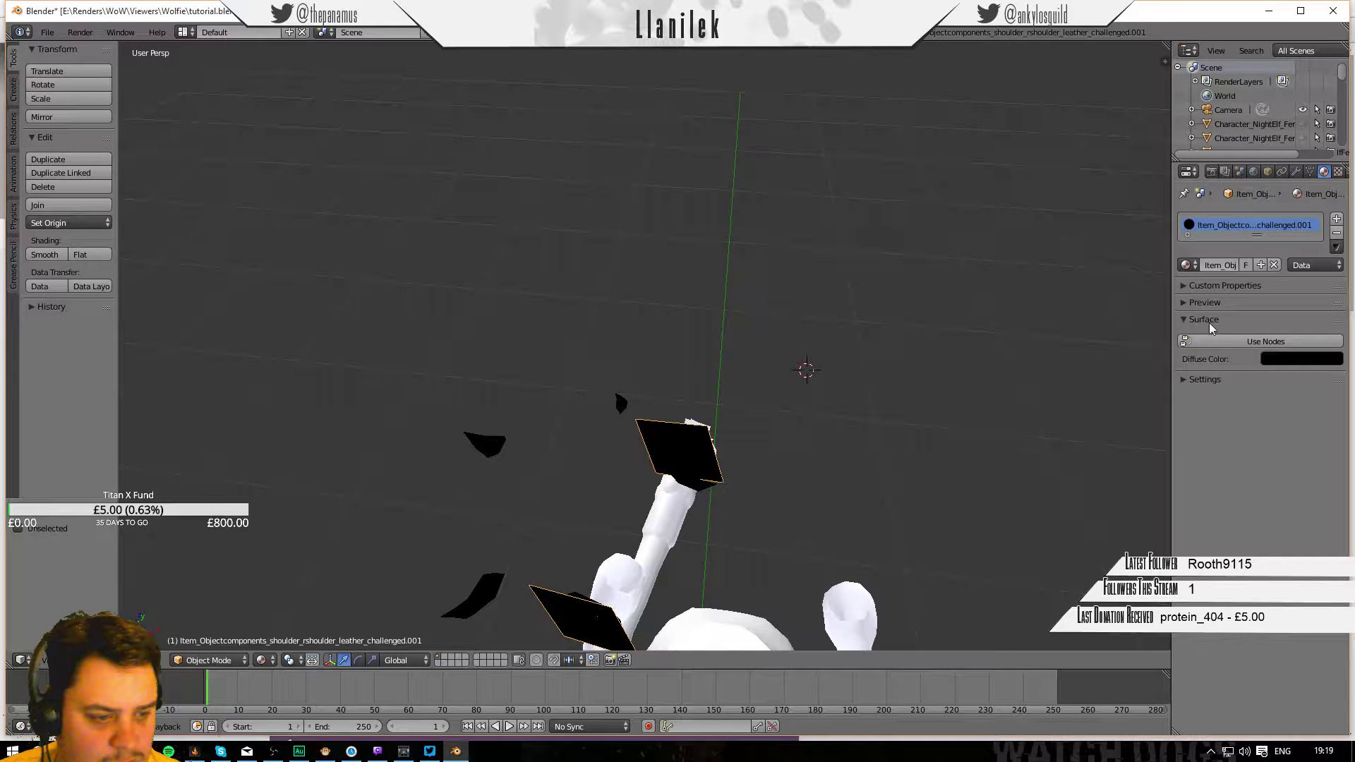
pyautogui.click(1241, 340)
pyautogui.click(1335, 366)
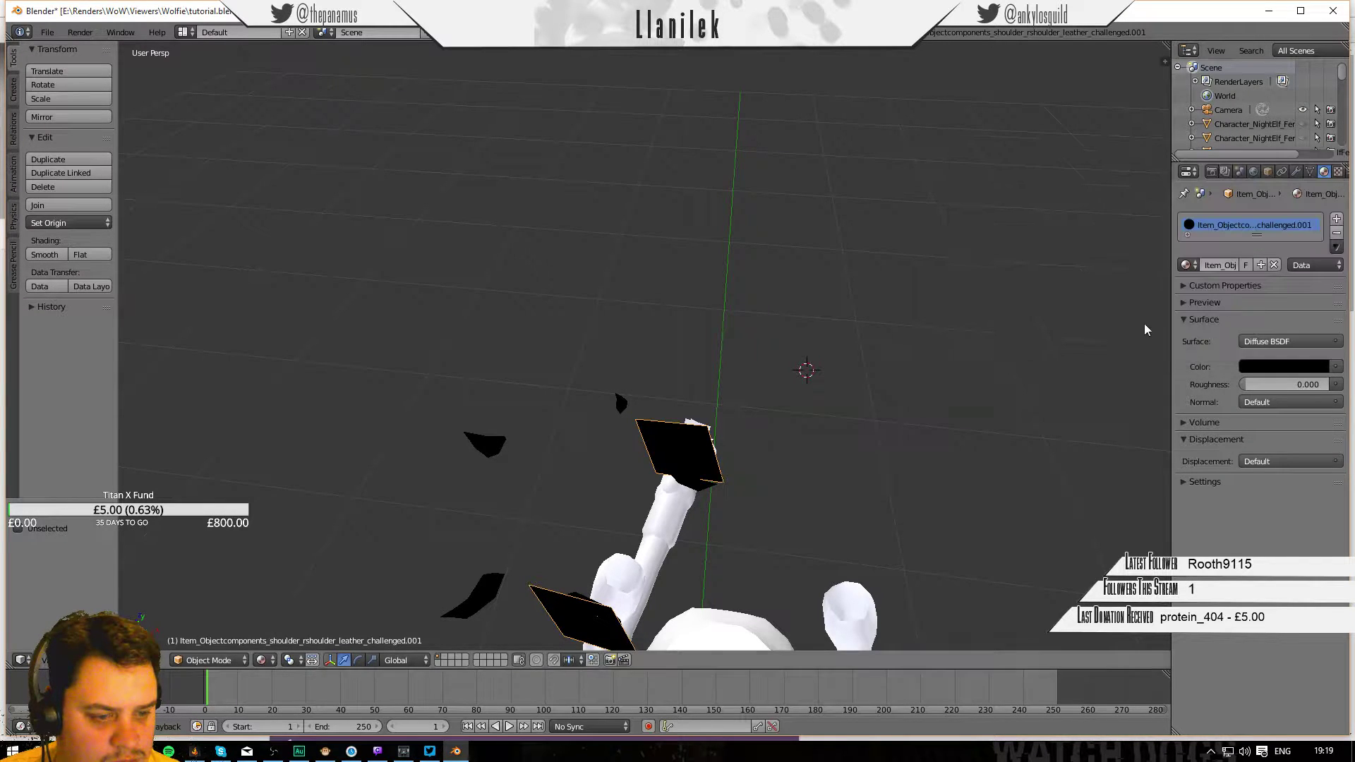
pyautogui.click(1335, 366)
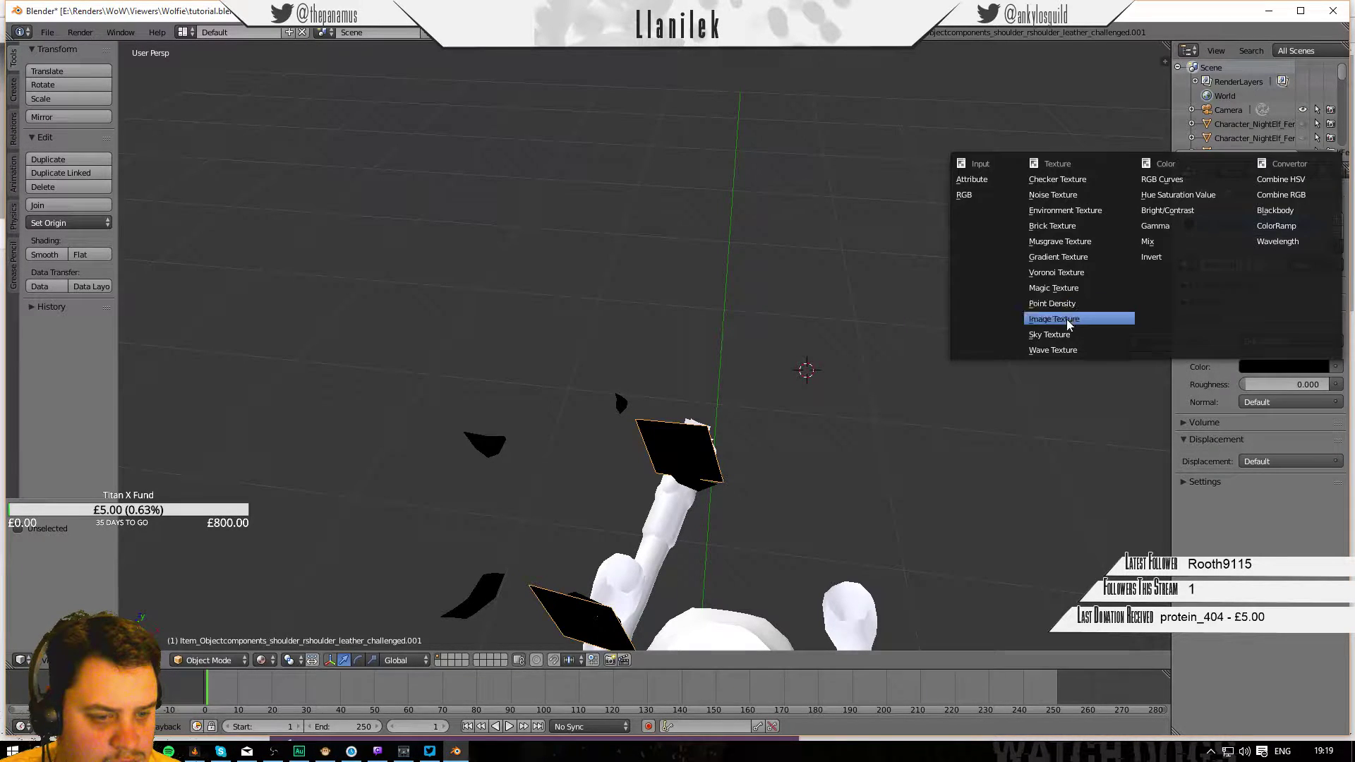
pyautogui.click(1075, 322)
pyautogui.click(1247, 383)
pyautogui.scroll(-16, 1247, 383)
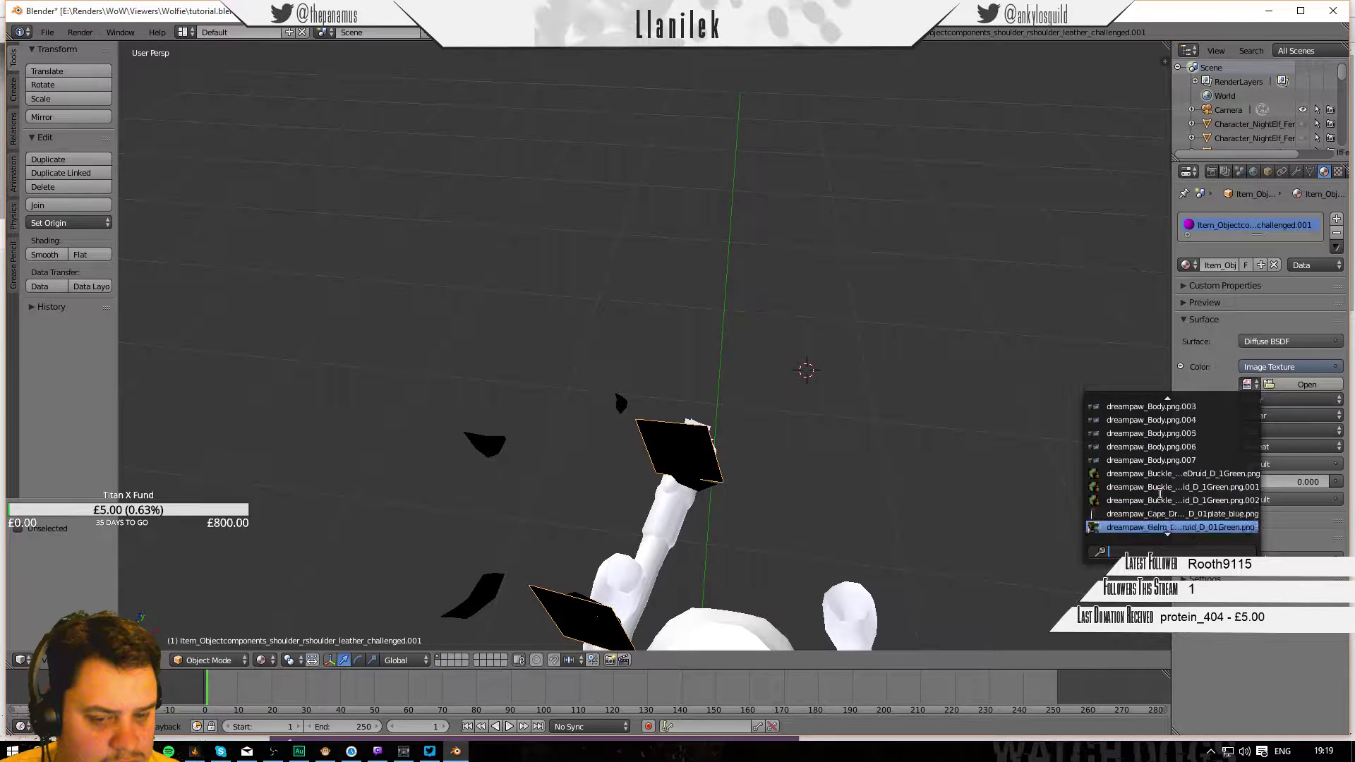
pyautogui.click(1163, 487)
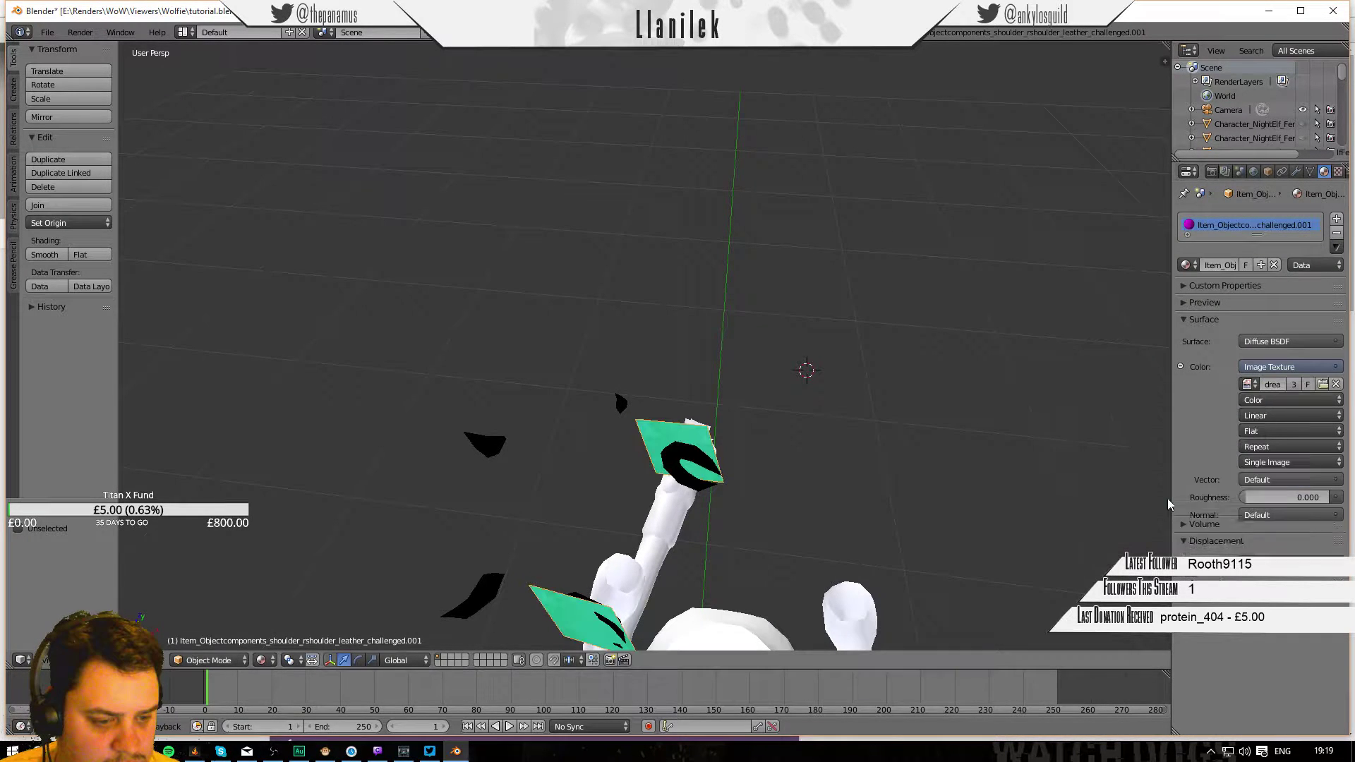
# Give the right shoulder's claw pieces a node material with the dreampaw_Shoulde...ruid_D_01Green.png Image Texture, and hide them.
pyautogui.rightClick(690, 455)
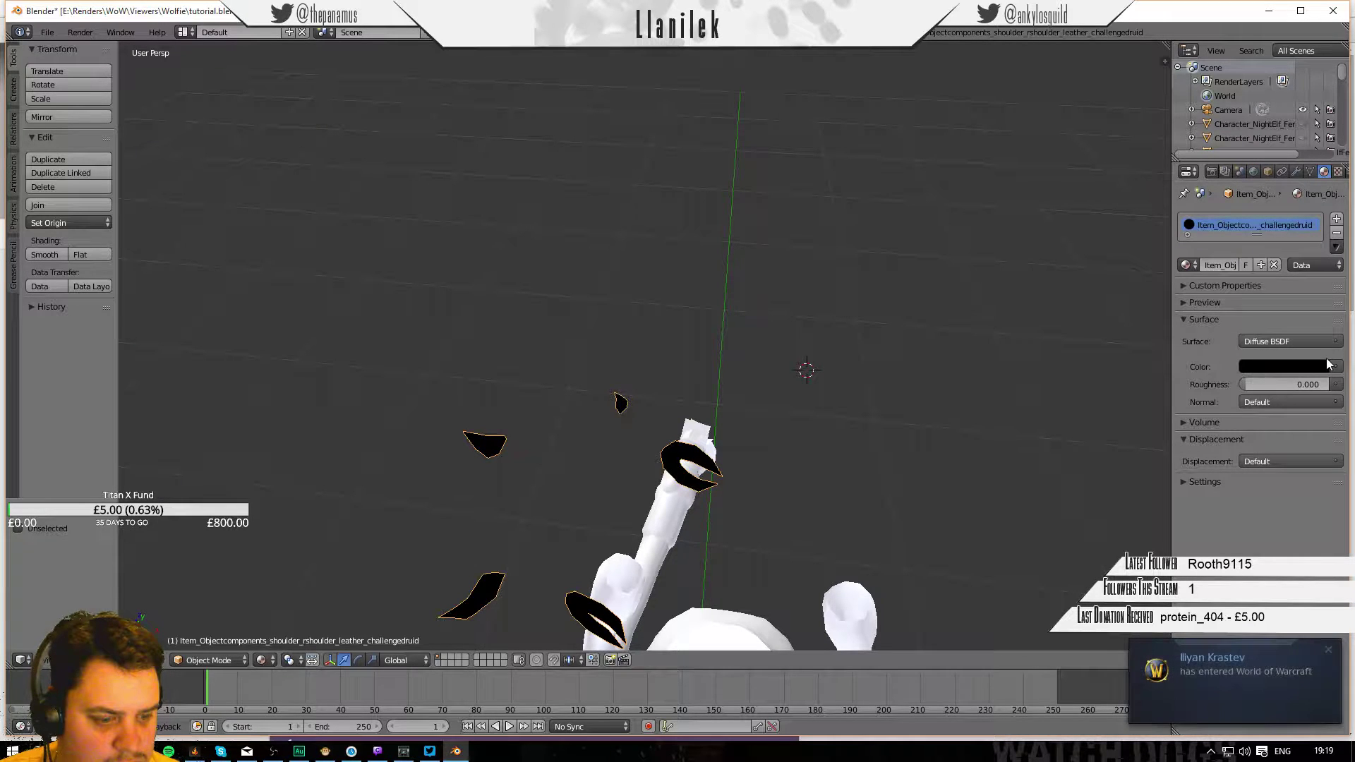
pyautogui.click(1333, 366)
pyautogui.click(1034, 319)
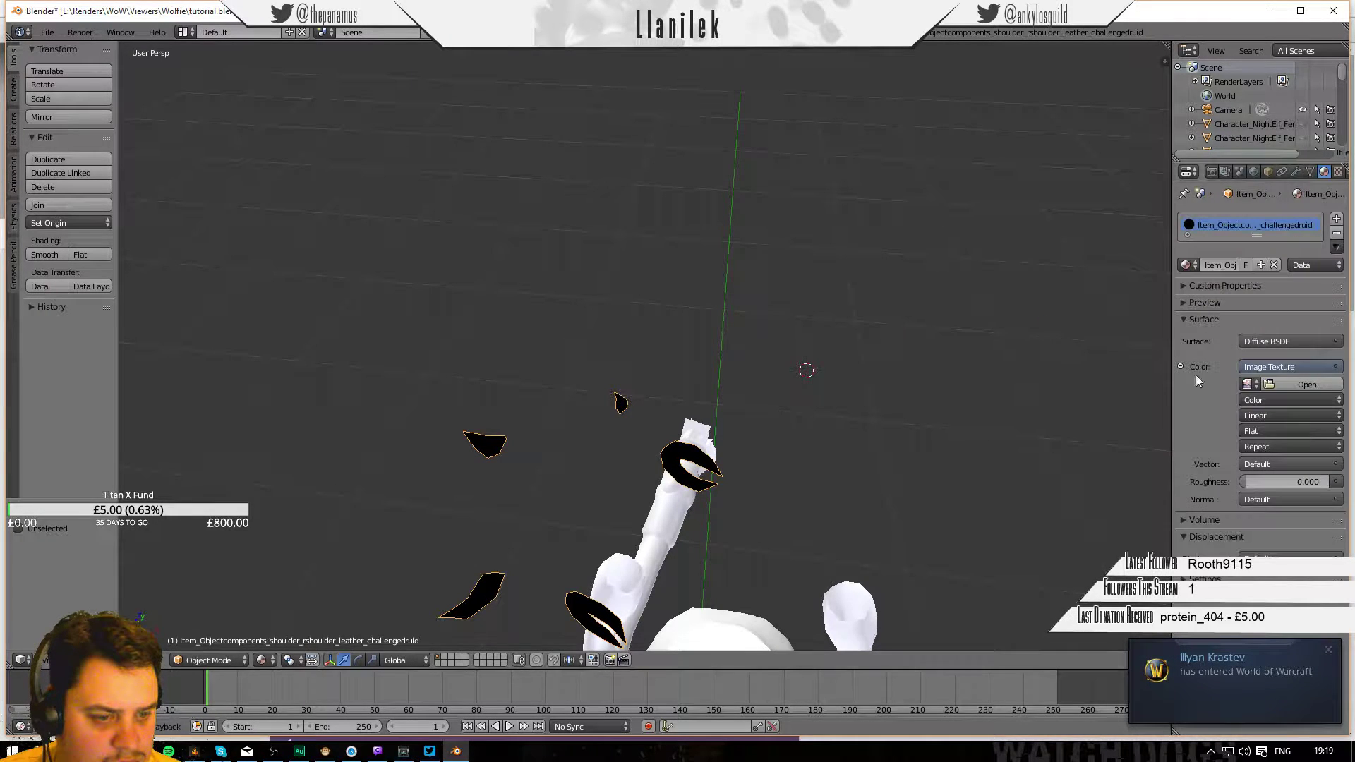
pyautogui.click(1270, 383)
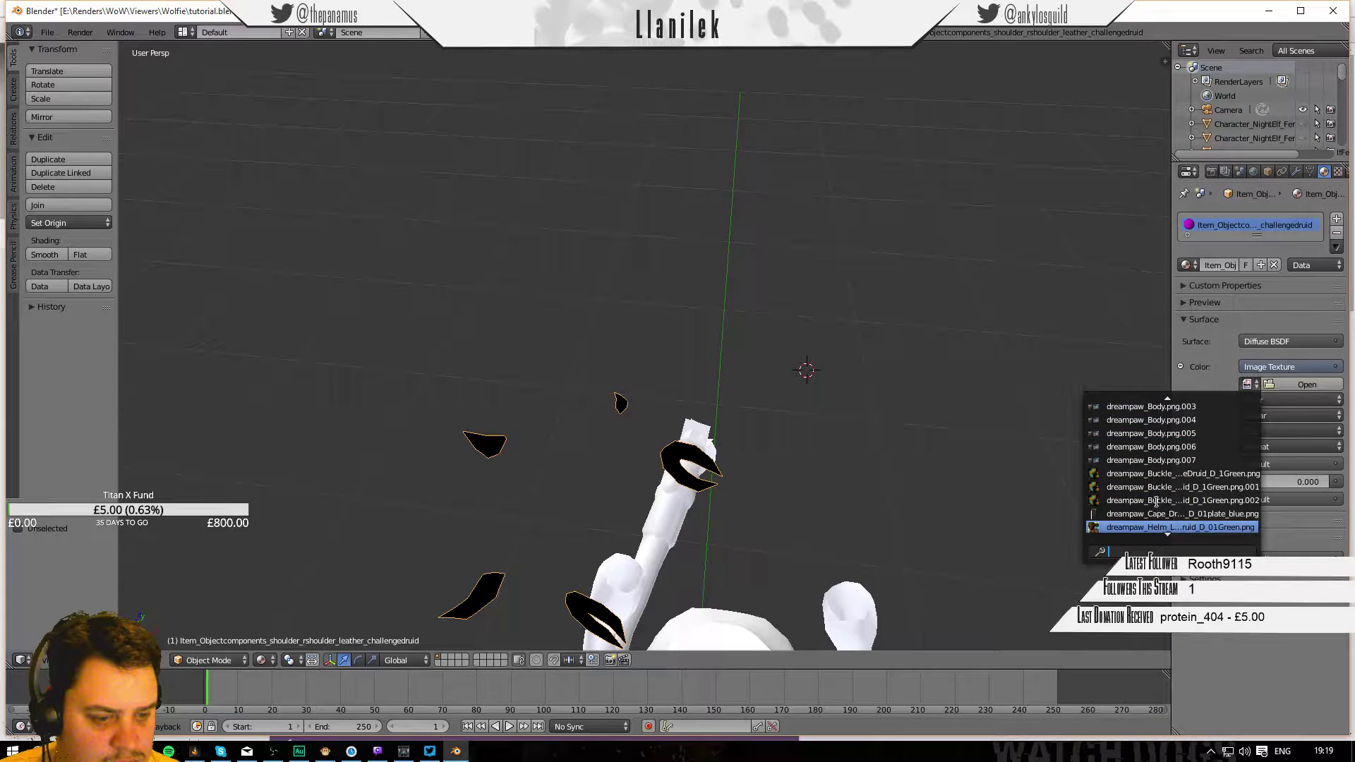
pyautogui.scroll(-1, 1154, 492)
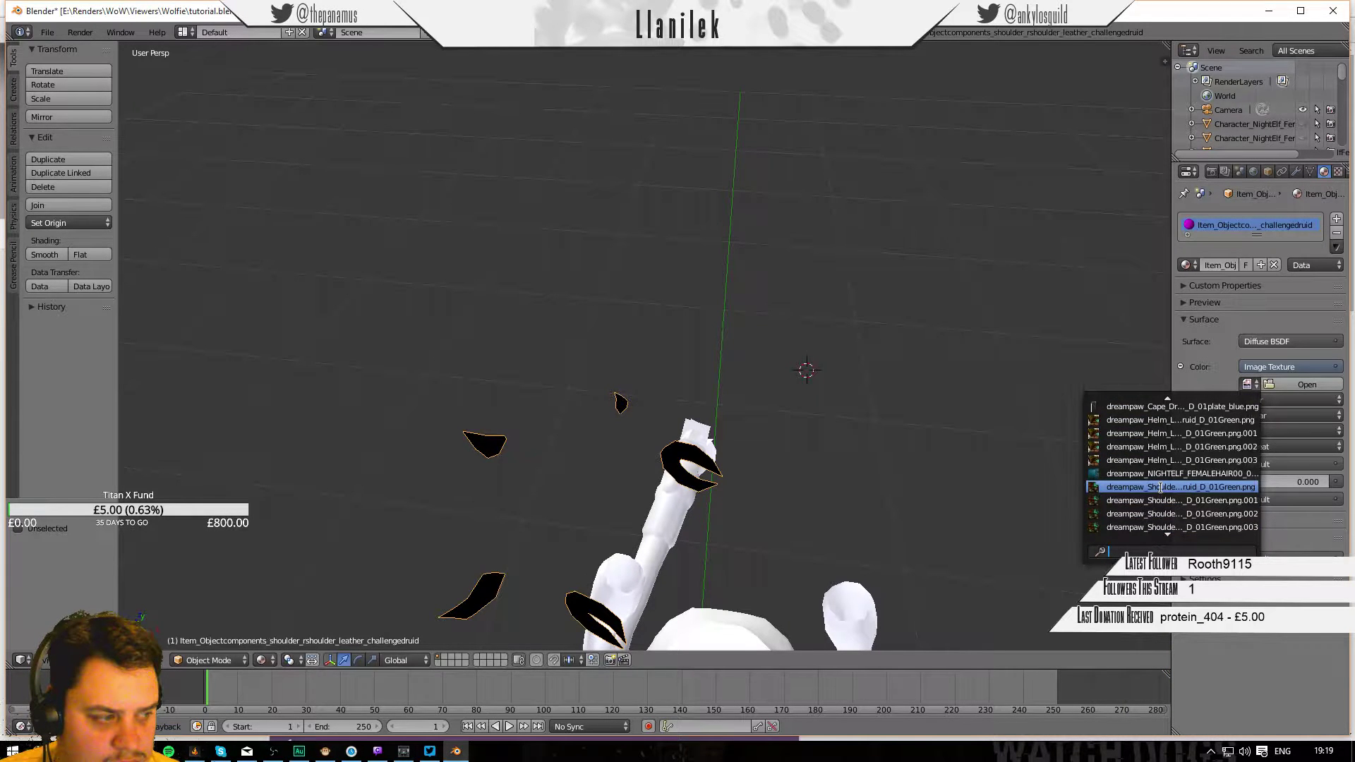
pyautogui.scroll(-1, 1157, 483)
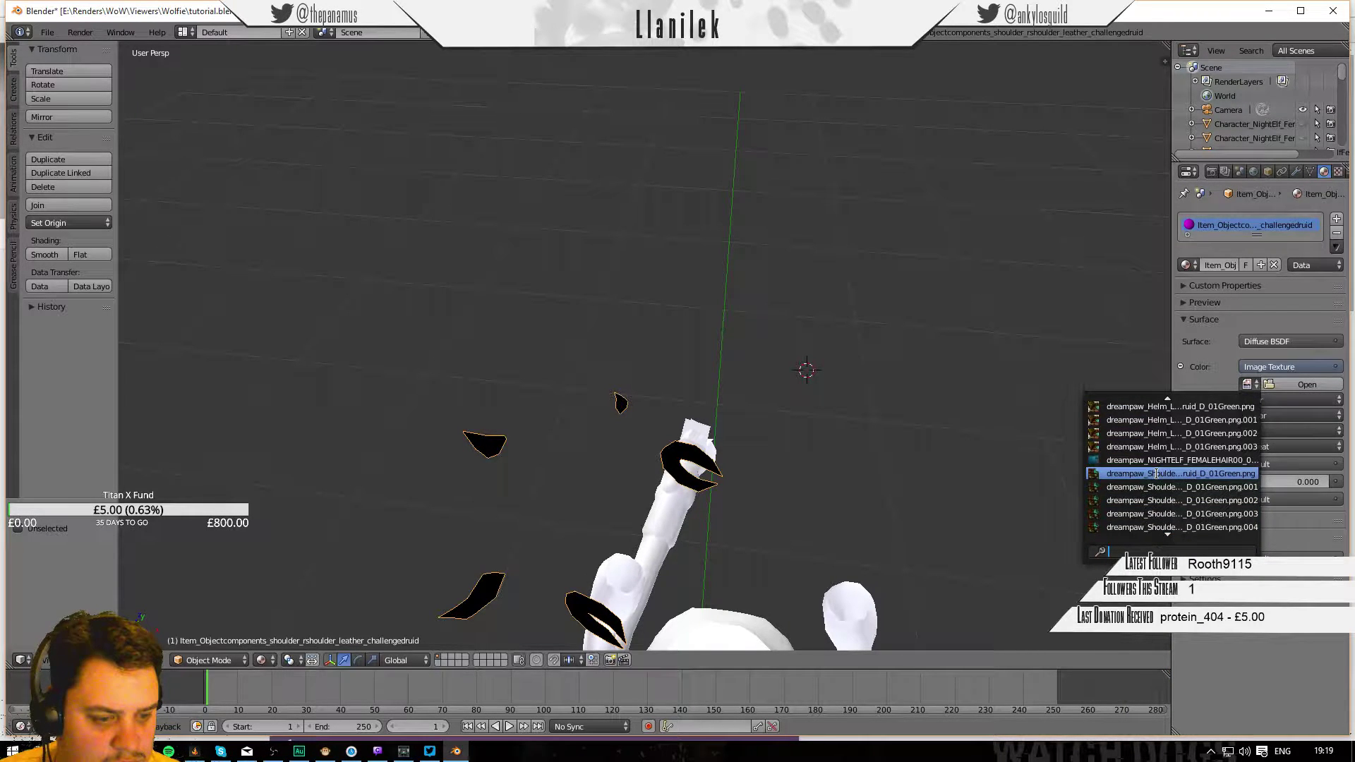
pyautogui.click(1154, 473)
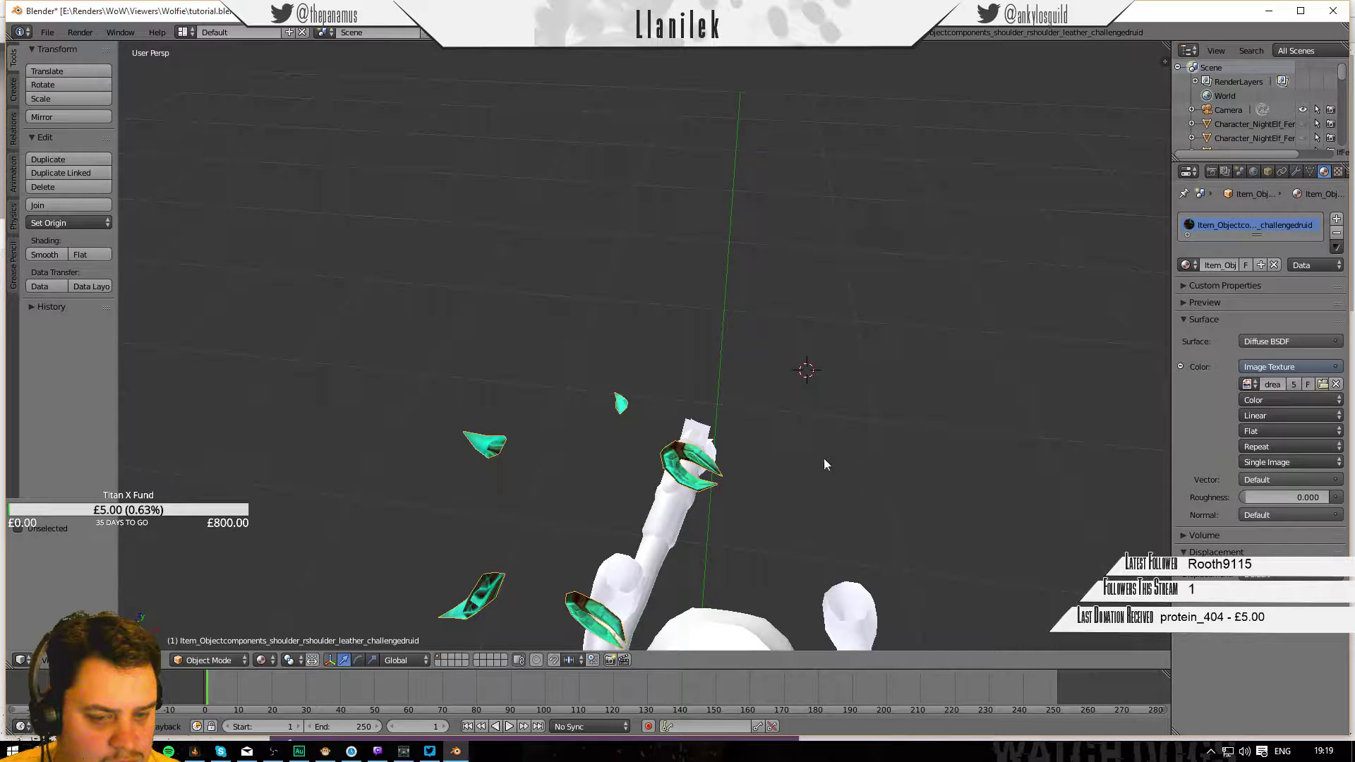
pyautogui.press('Delete')
# Give the black square plane in front of the waist buckle a node material with a plain green Image Texture, and hide the plane.
pyautogui.moveTo(955, 460); pyautogui.dragTo(760, 247, button='middle')
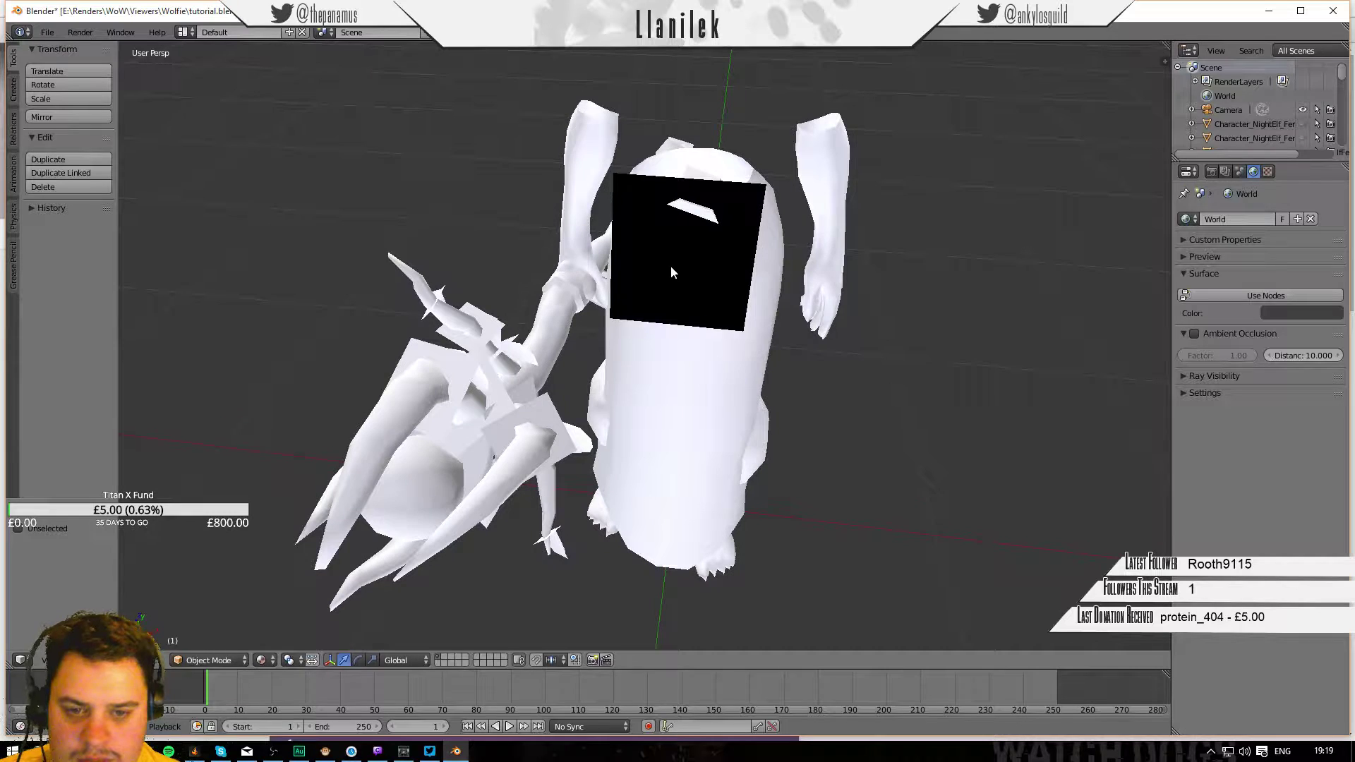
pyautogui.rightClick(649, 299)
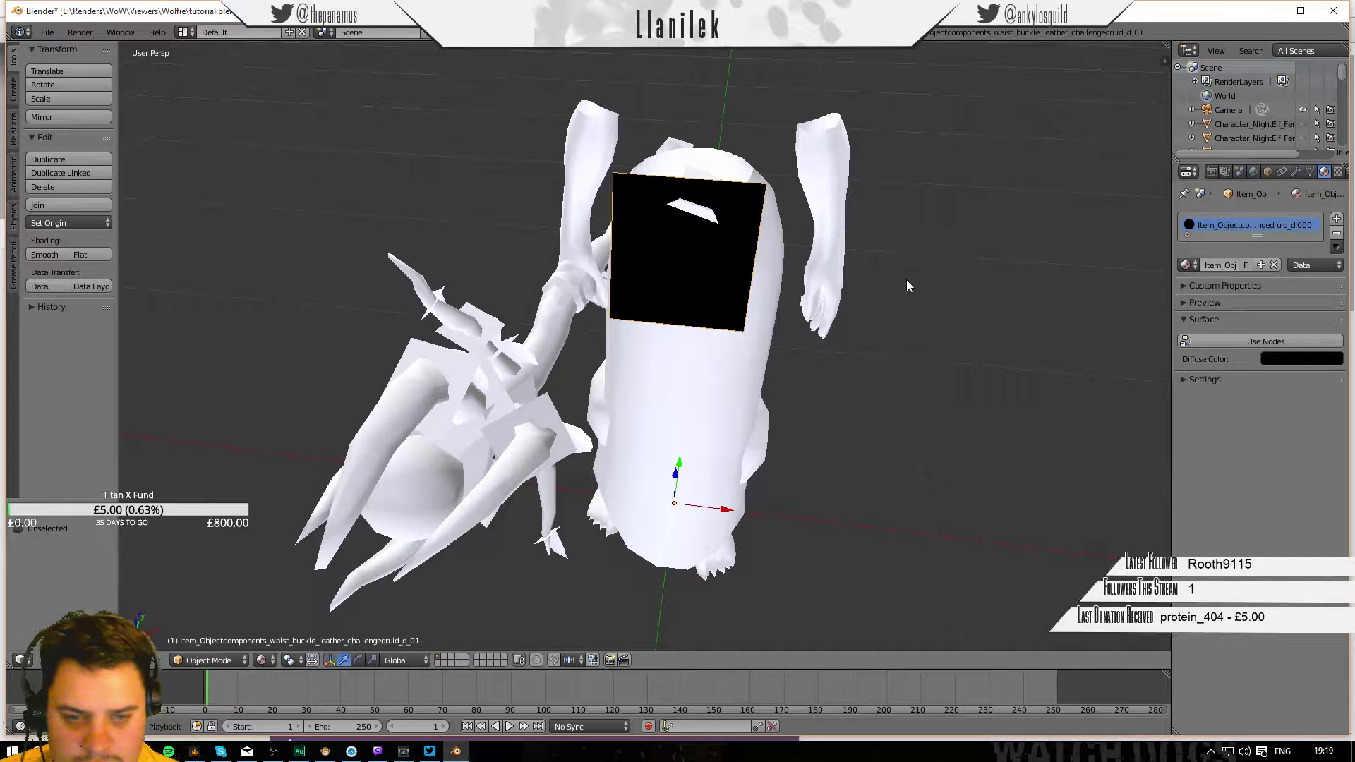
pyautogui.click(1246, 341)
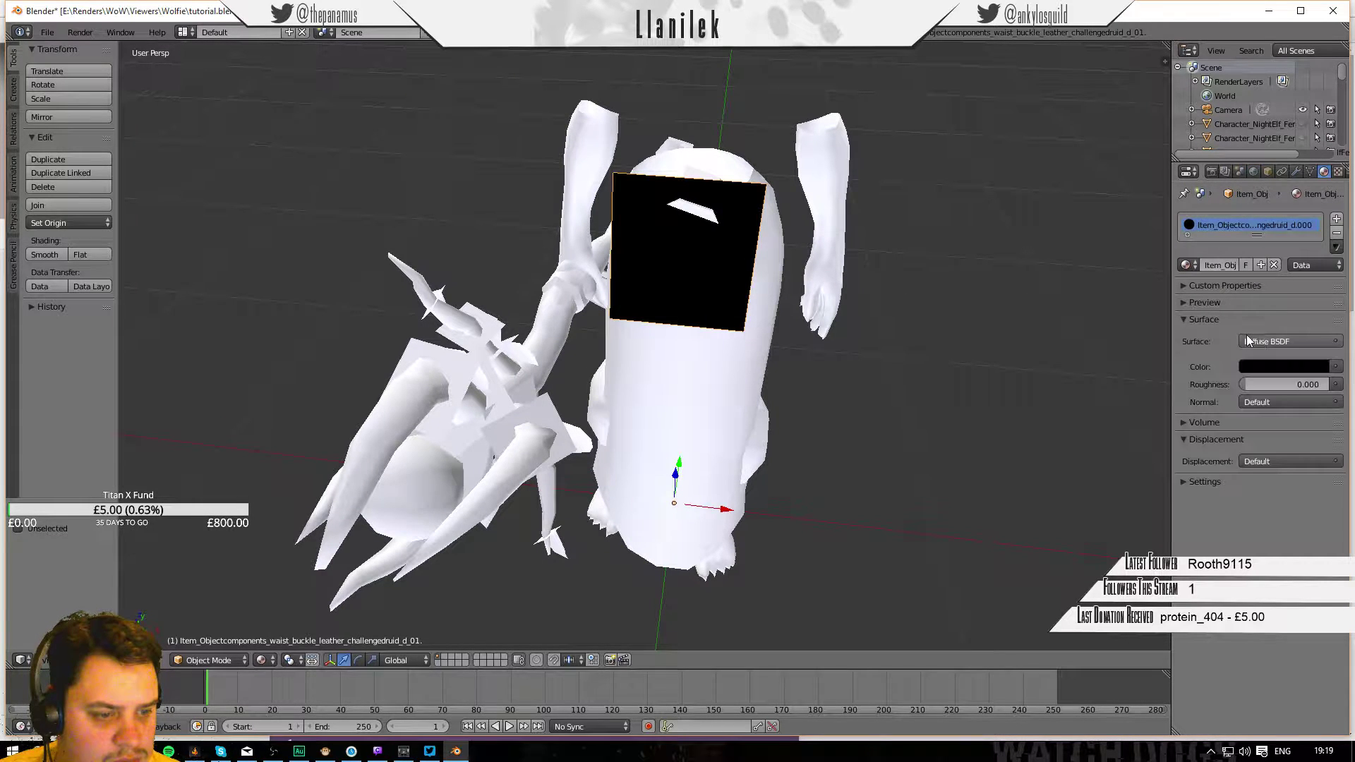
pyautogui.click(1337, 366)
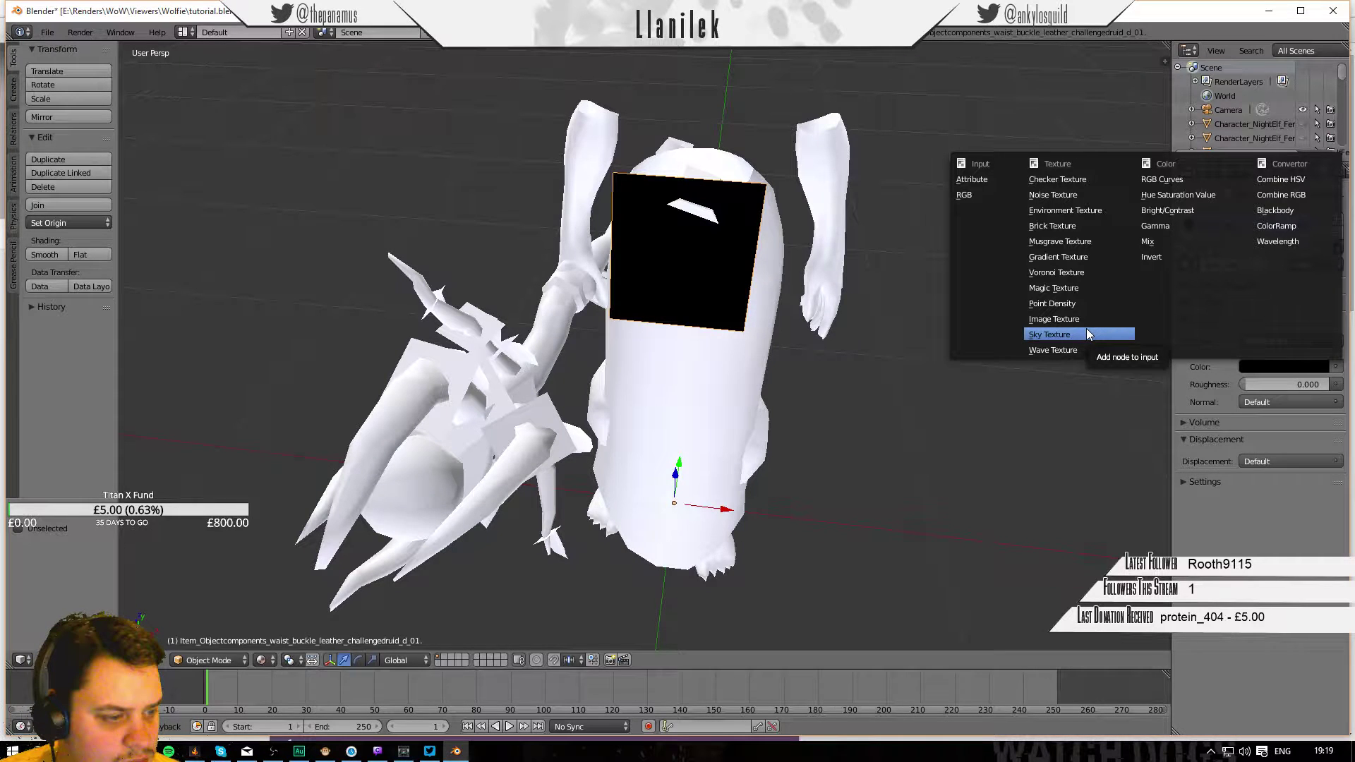
pyautogui.click(1070, 319)
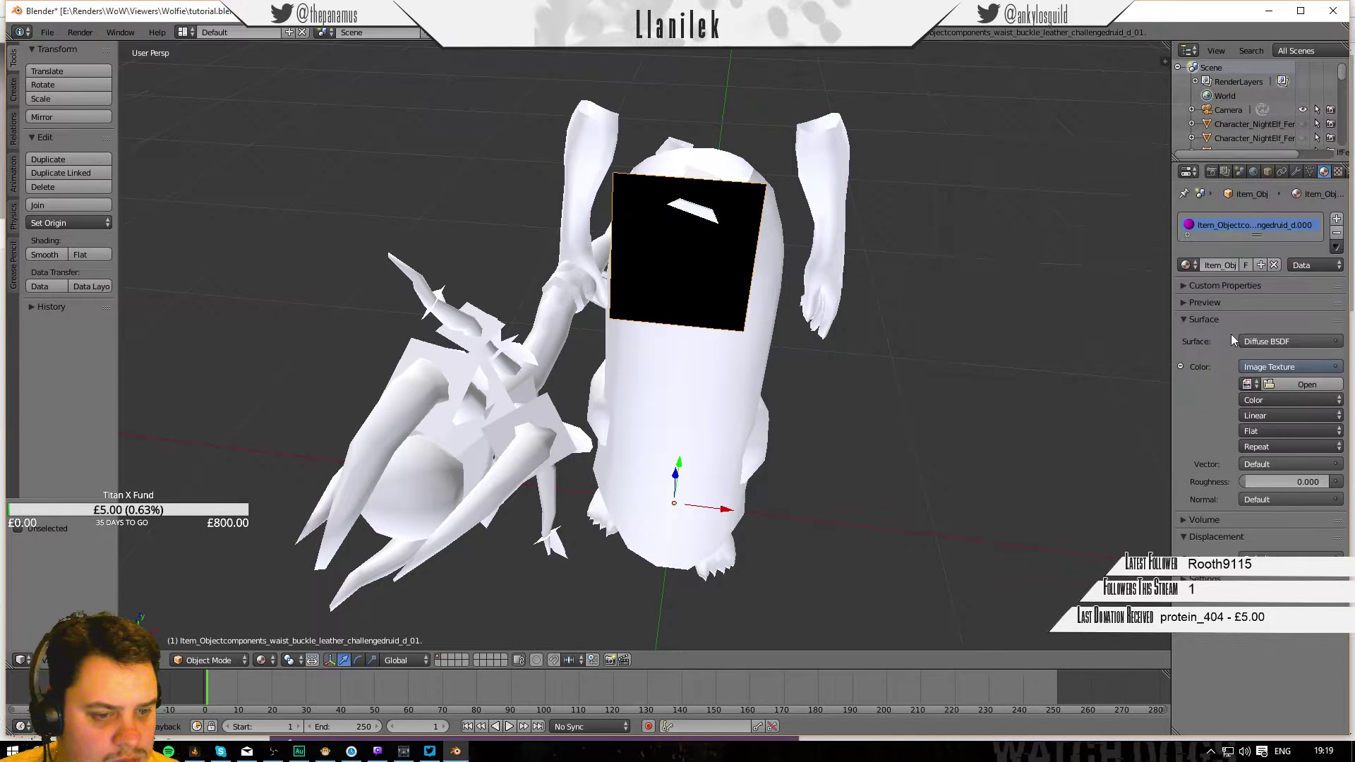
pyautogui.click(1248, 384)
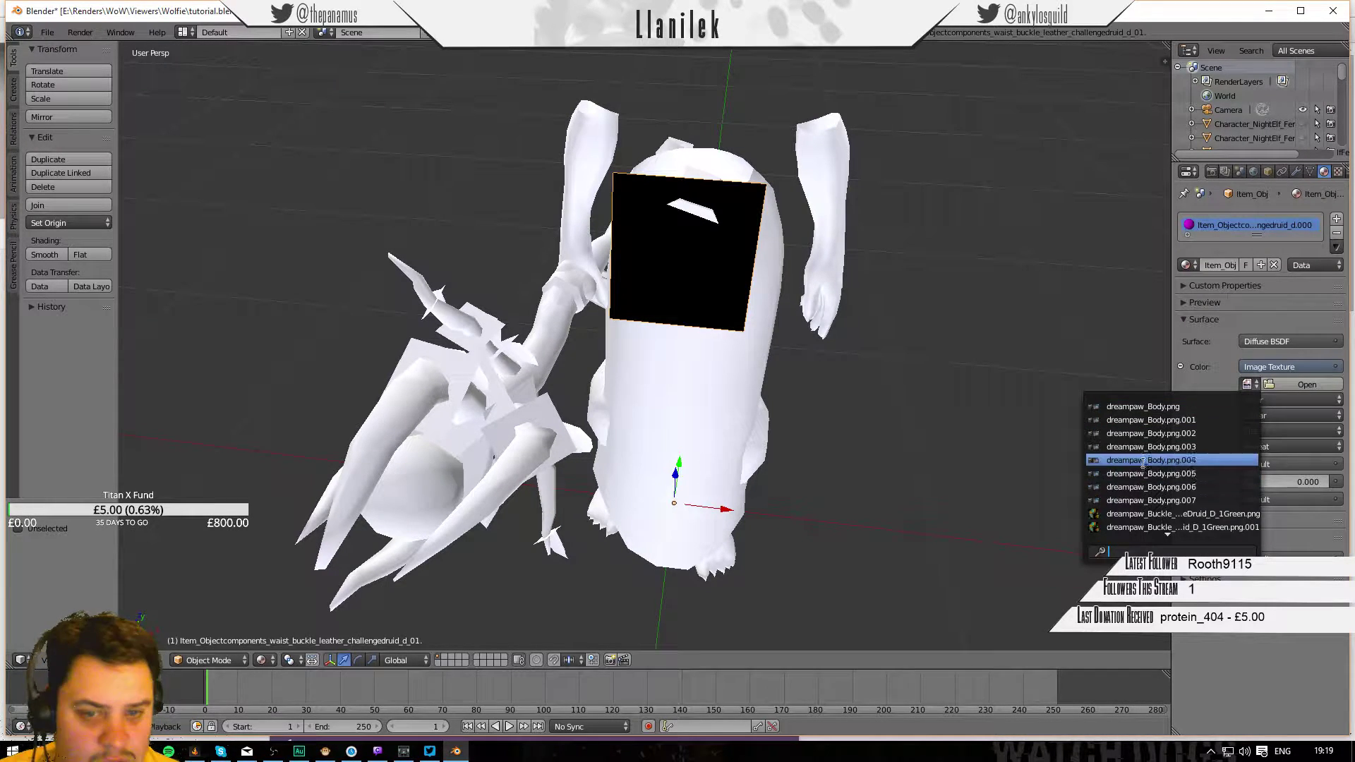
pyautogui.click(1144, 501)
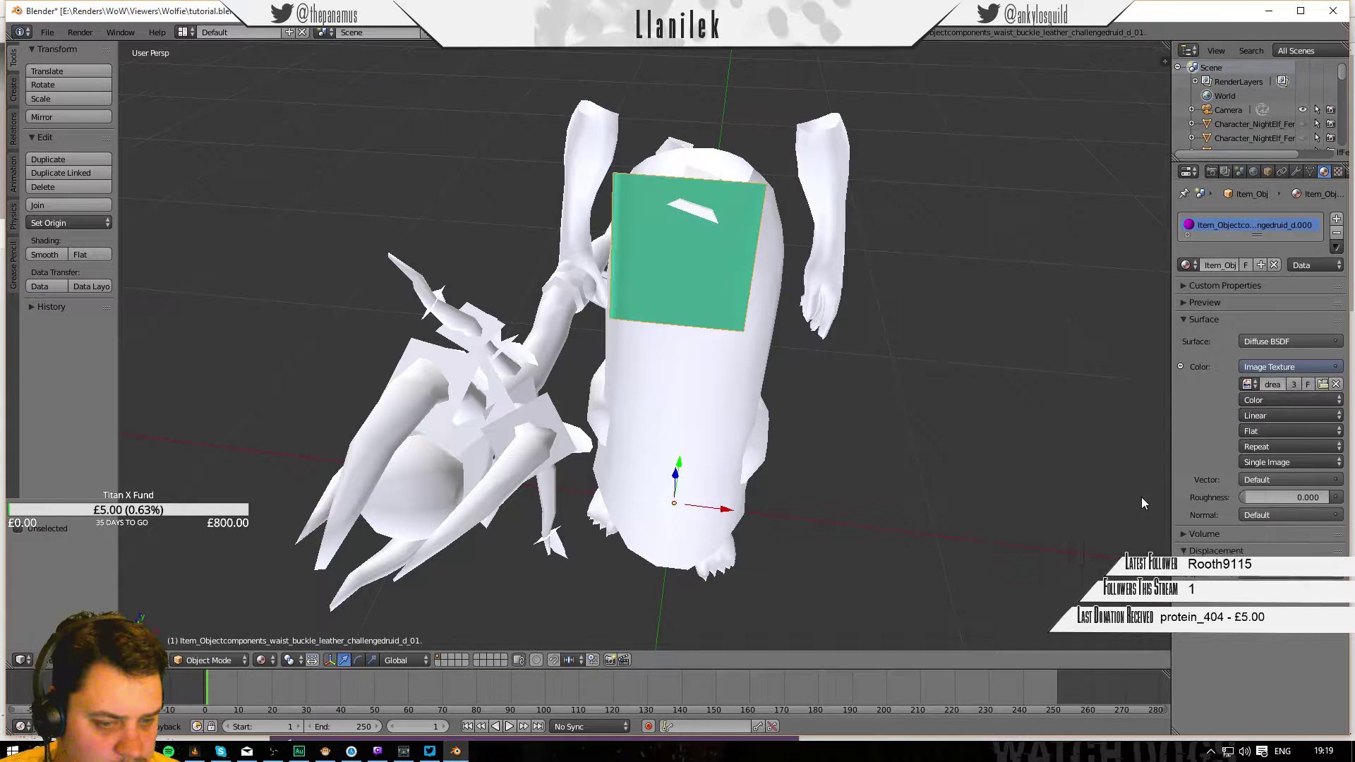
pyautogui.press('Delete')
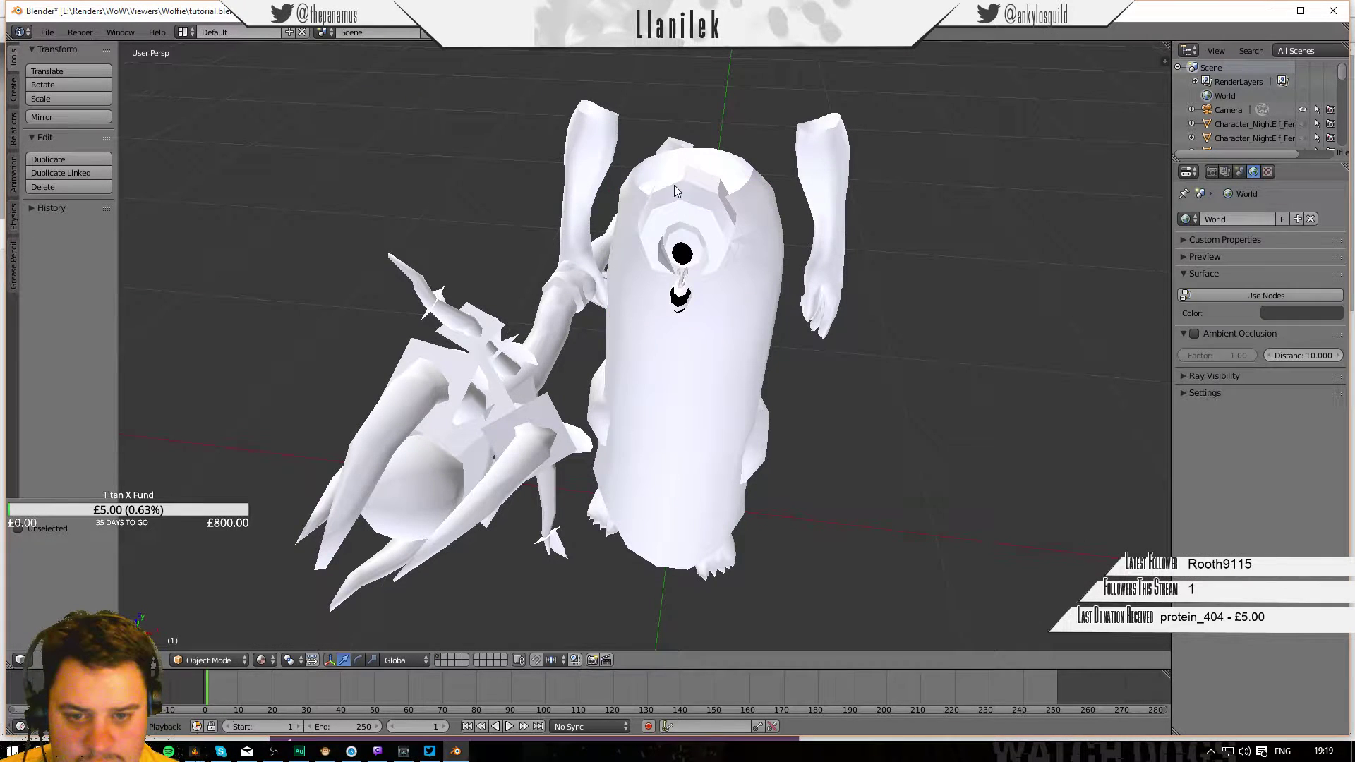
# Use the dreampaw_Buckle_...id_D_1Green.png.001 Image Texture as the waist buckle's color, hide the buckle, and select its remaining black piece.
pyautogui.rightClick(675, 190)
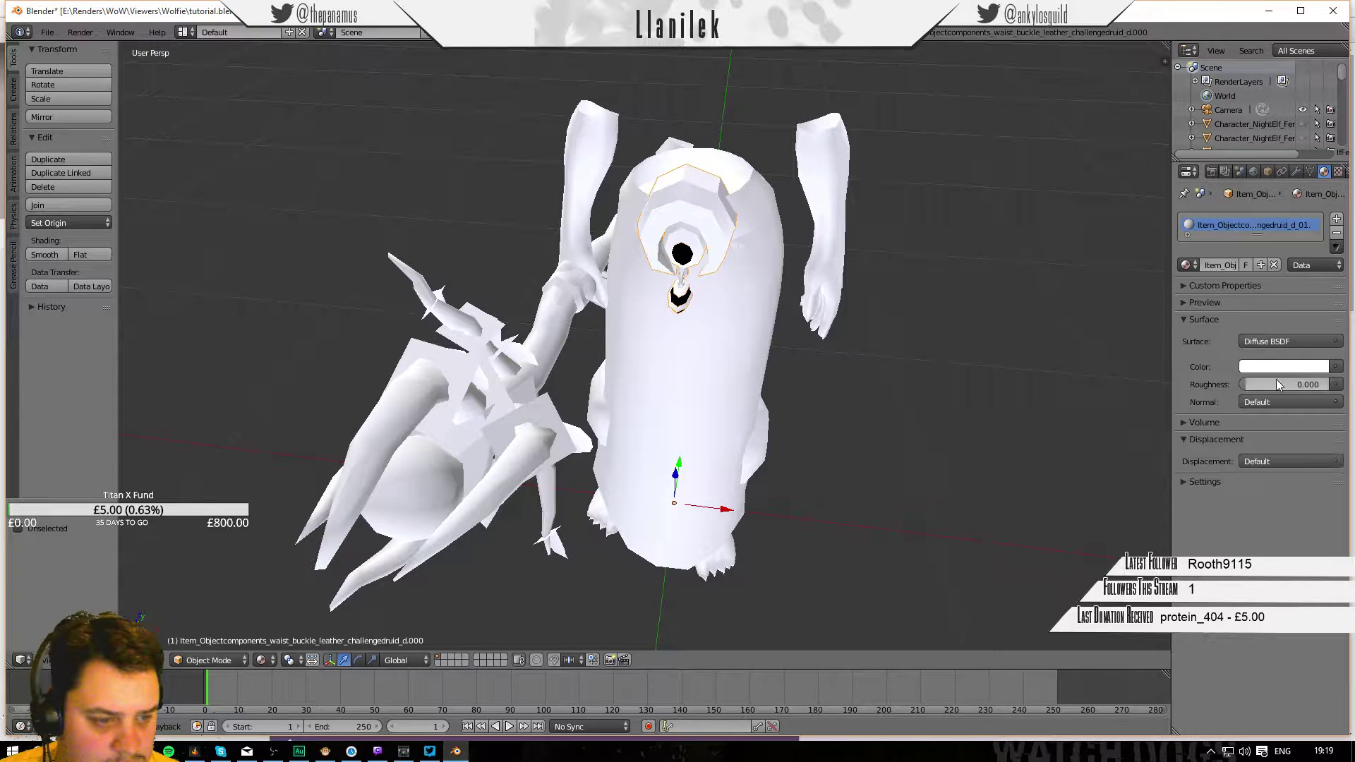
pyautogui.click(1336, 367)
pyautogui.click(1336, 366)
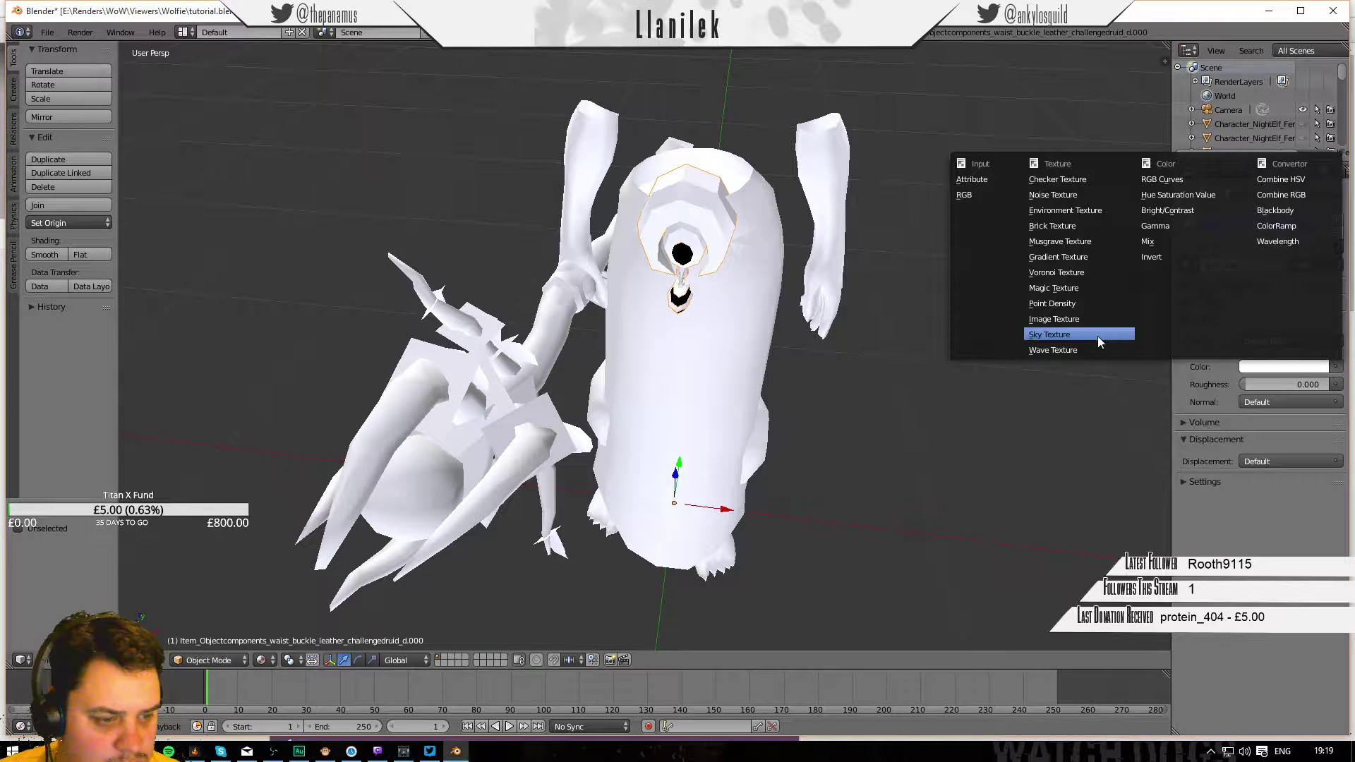
pyautogui.click(1078, 319)
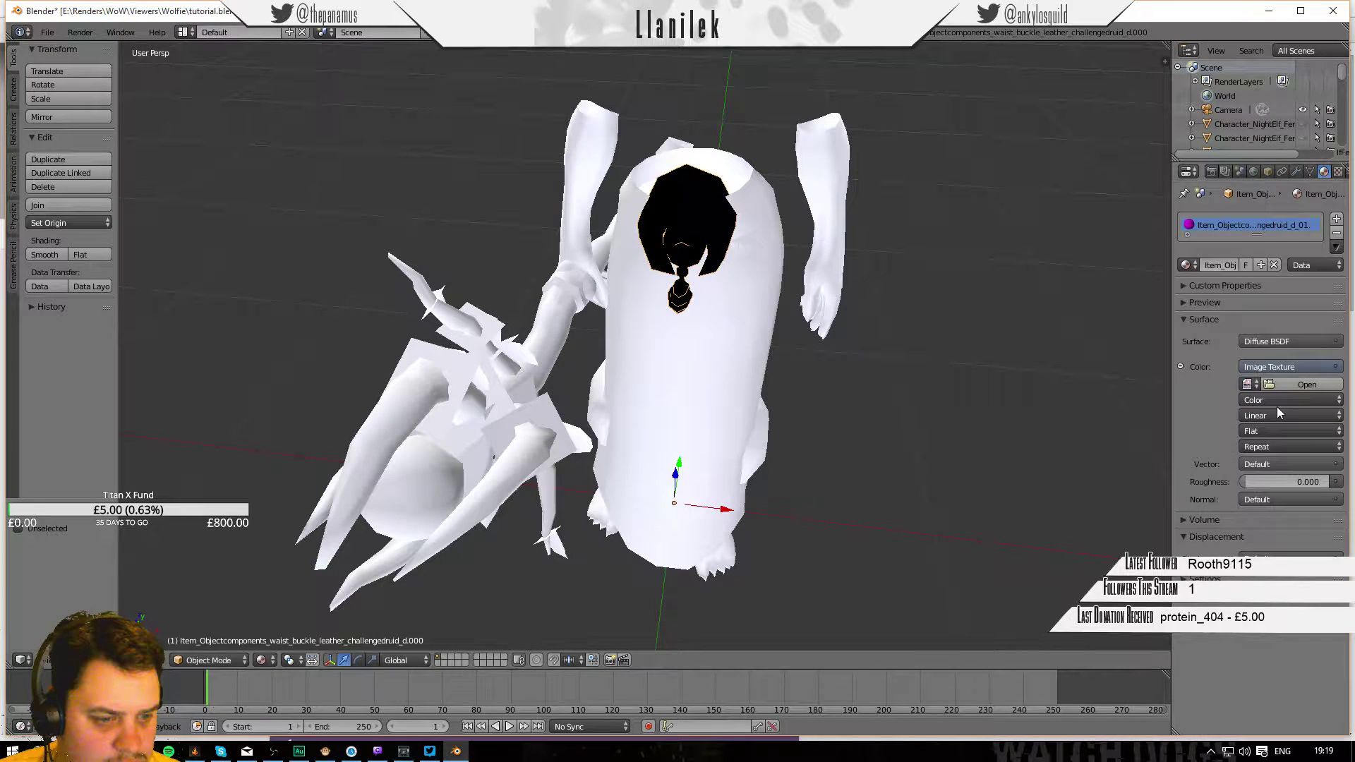
pyautogui.click(1246, 384)
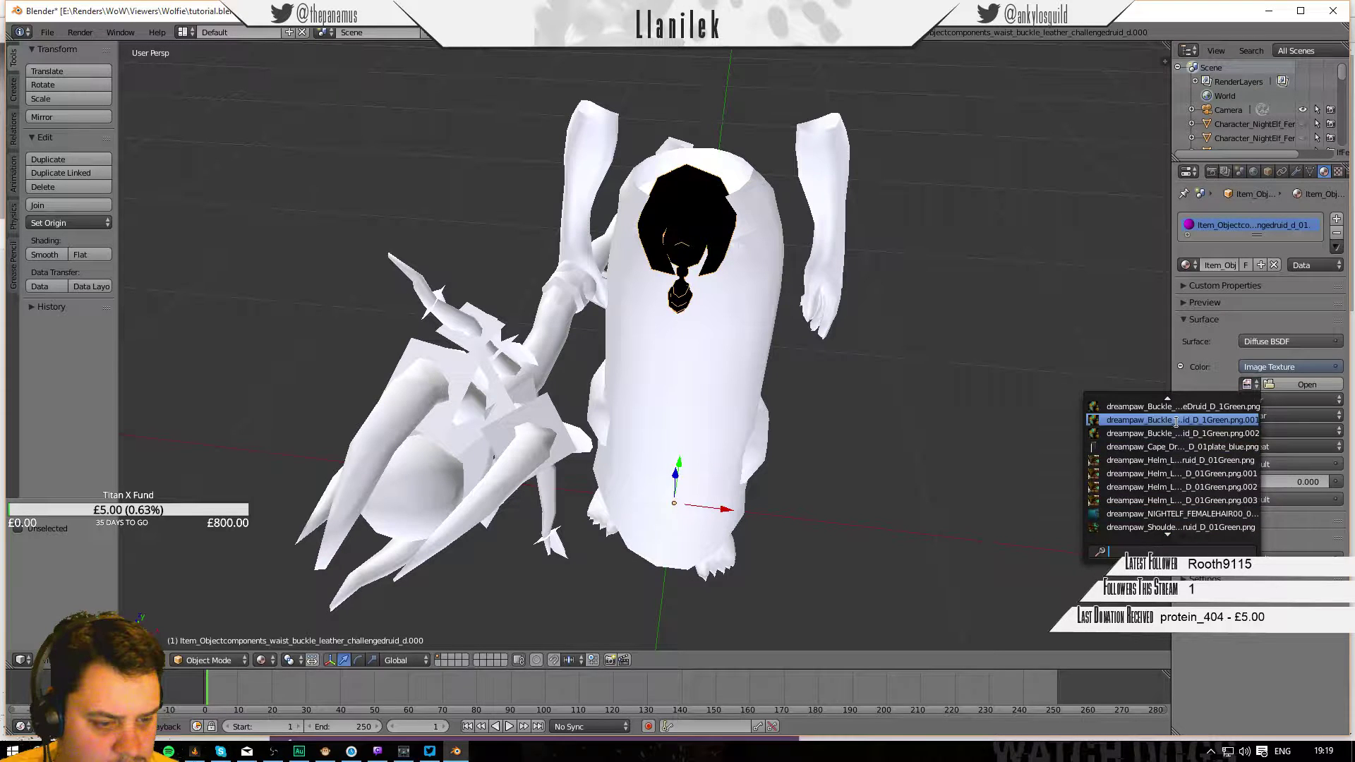
pyautogui.click(1174, 420)
pyautogui.rightClick(682, 256)
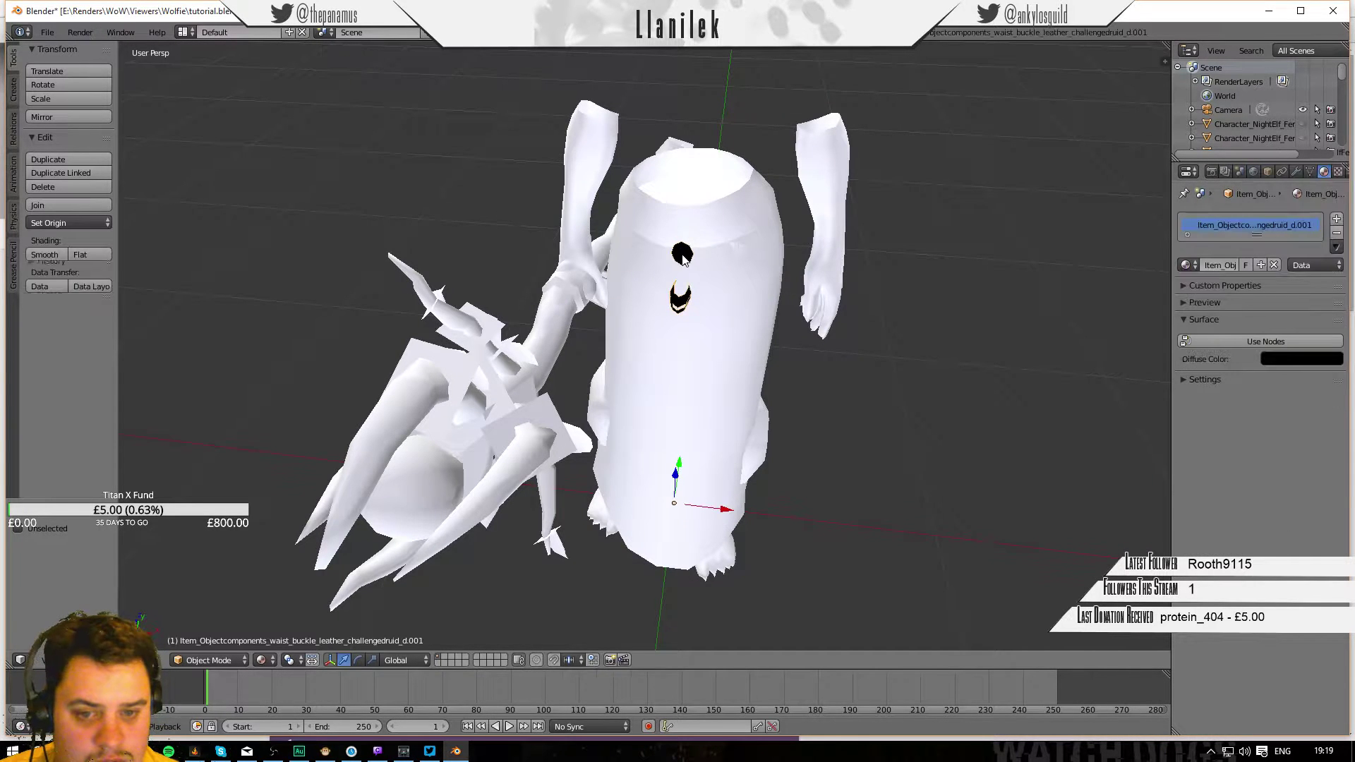
# Give the waist buckle's remaining black piece a node material with the dreampaw_Buckle_...eDruid_D_1Green.png Image Texture as its color, and hide the piece.
pyautogui.click(1270, 342)
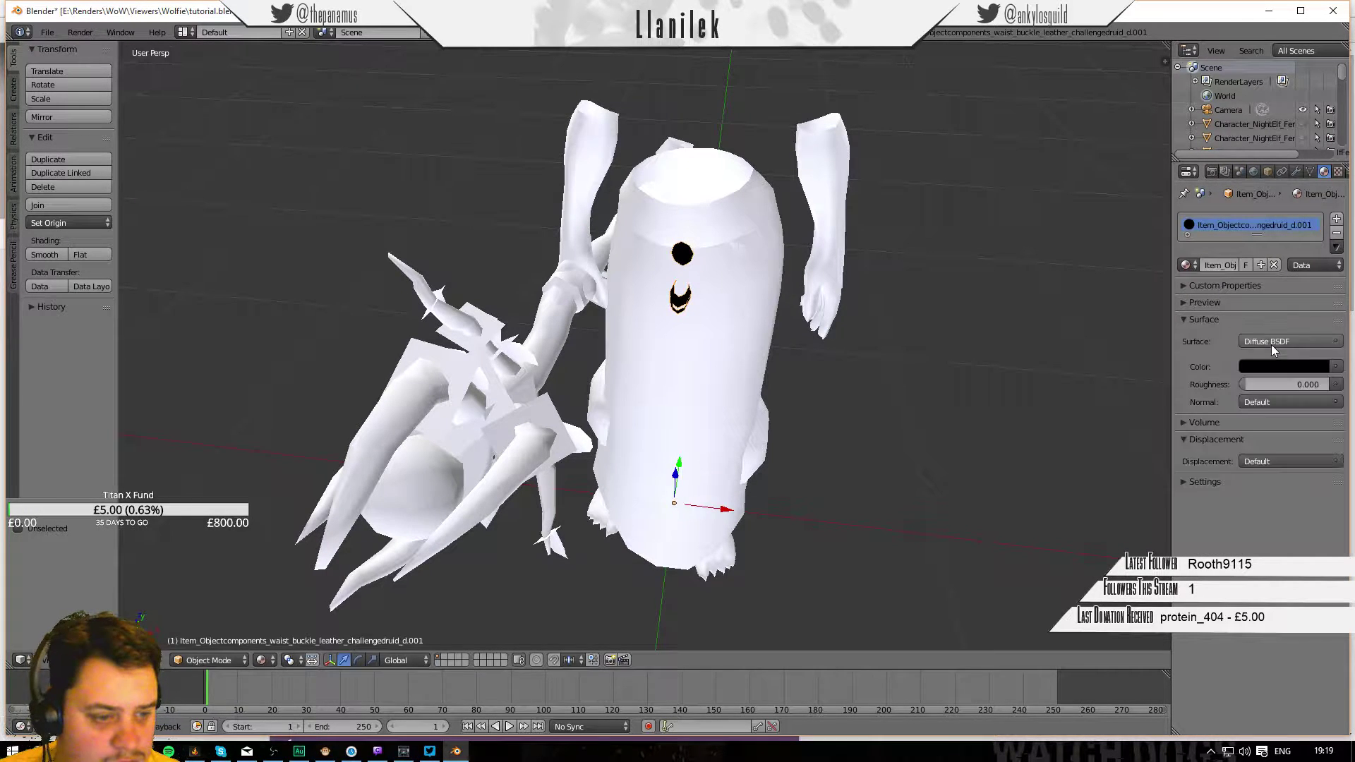
pyautogui.click(1334, 366)
pyautogui.click(1053, 319)
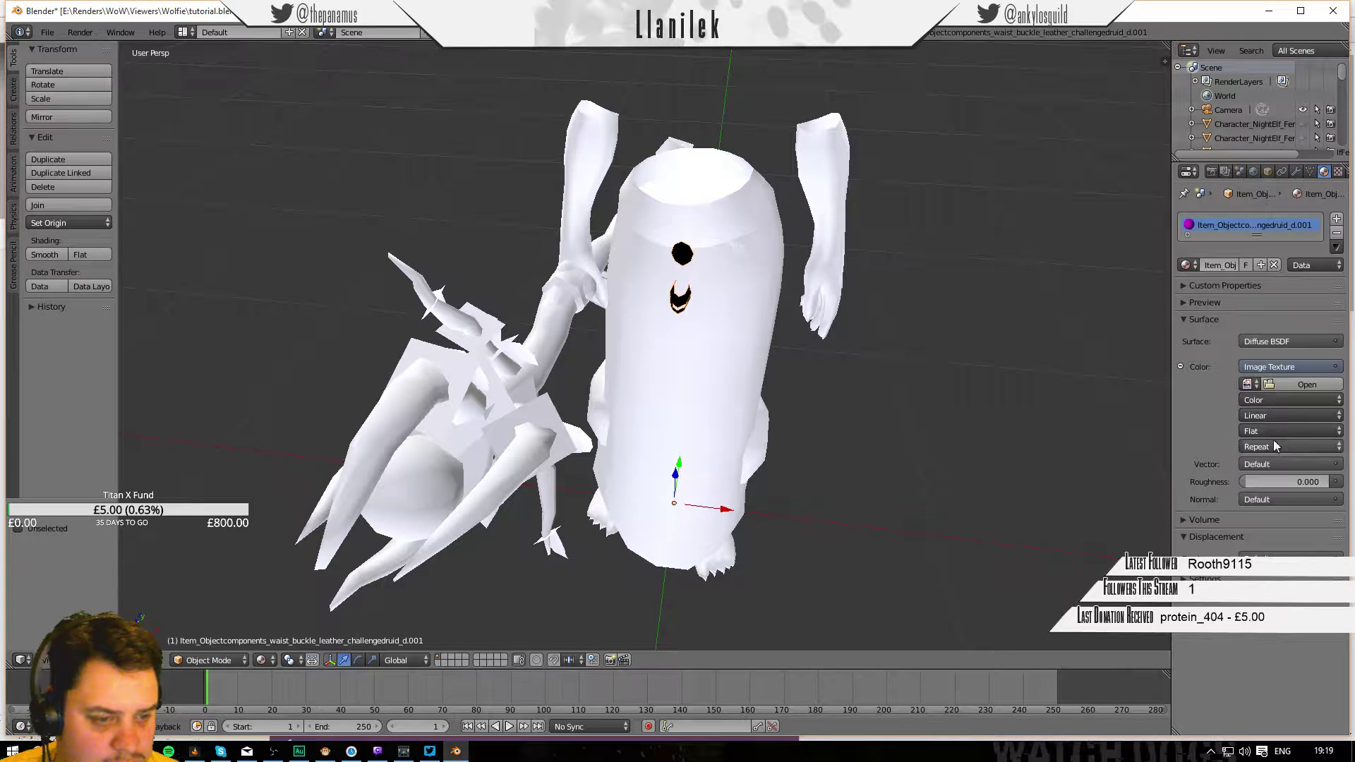
pyautogui.click(1246, 383)
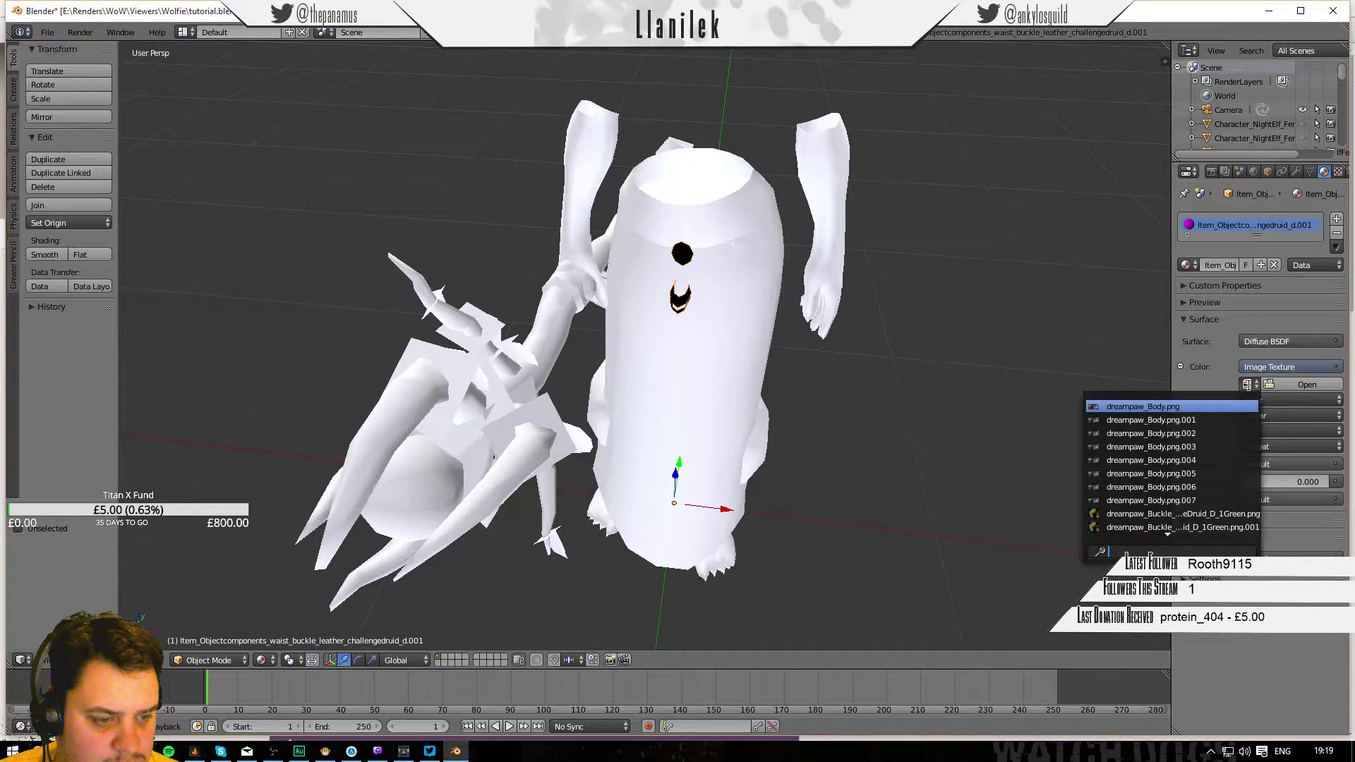
pyautogui.click(1179, 515)
pyautogui.rightClick(742, 314)
# Give the belt ring around the top of the skirt a node material with the dreampaw_Body.png Image Texture as its color.
pyautogui.rightClick(702, 239)
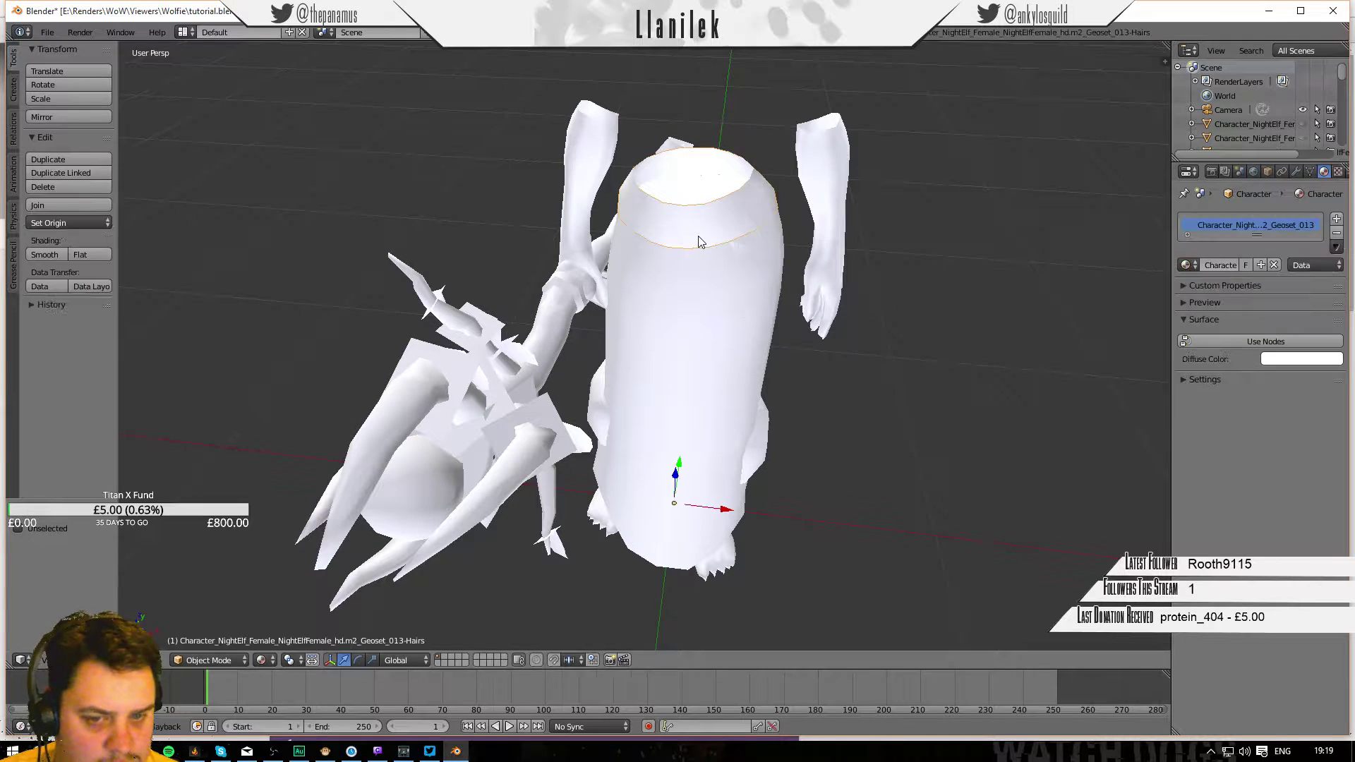
pyautogui.click(1304, 341)
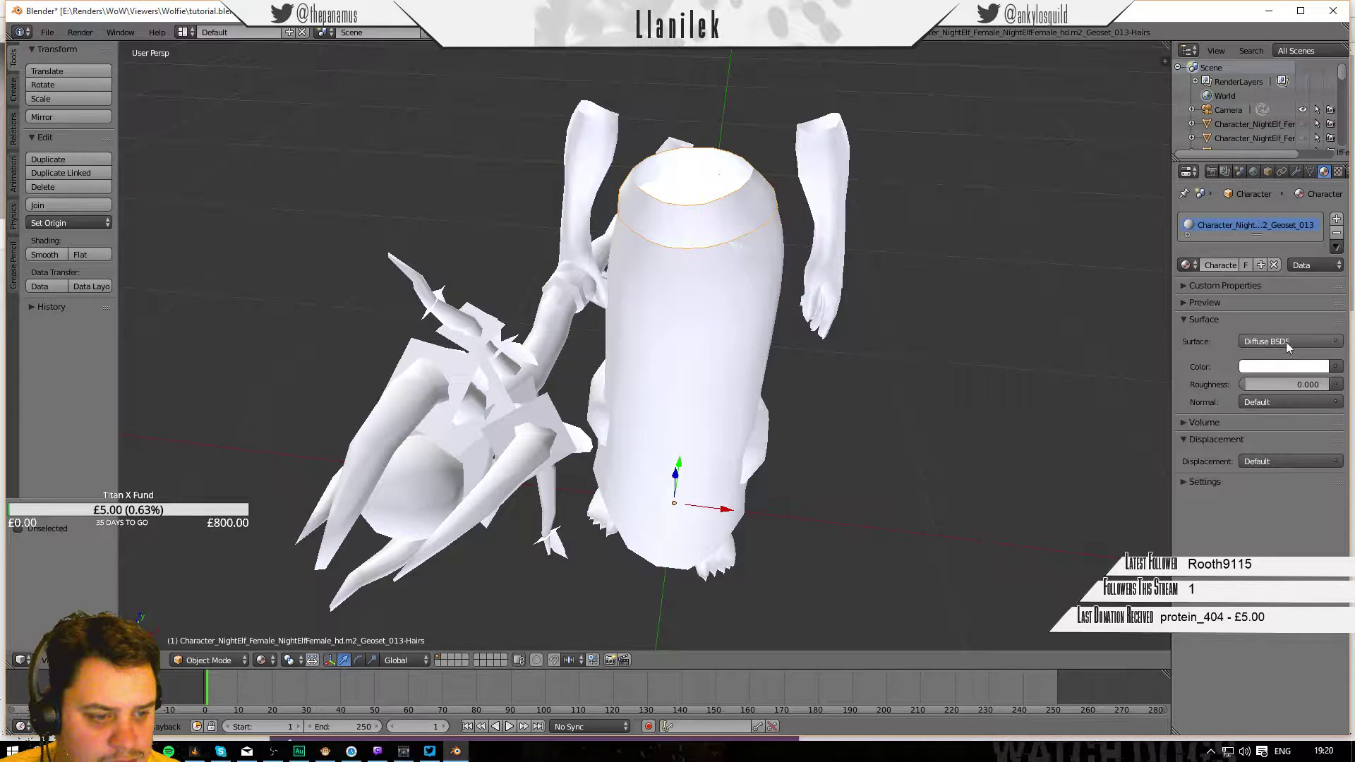
pyautogui.click(1334, 367)
pyautogui.click(1035, 319)
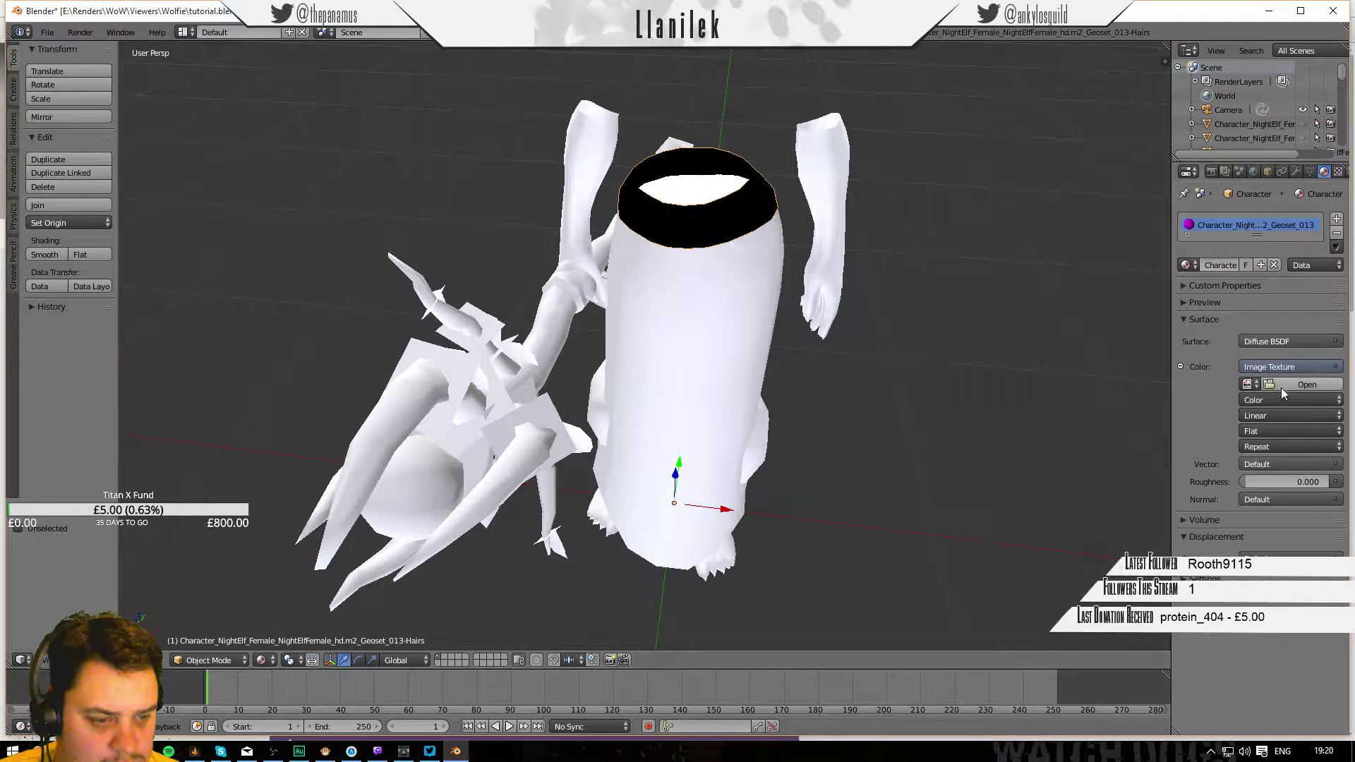
pyautogui.click(1247, 384)
pyautogui.click(1187, 406)
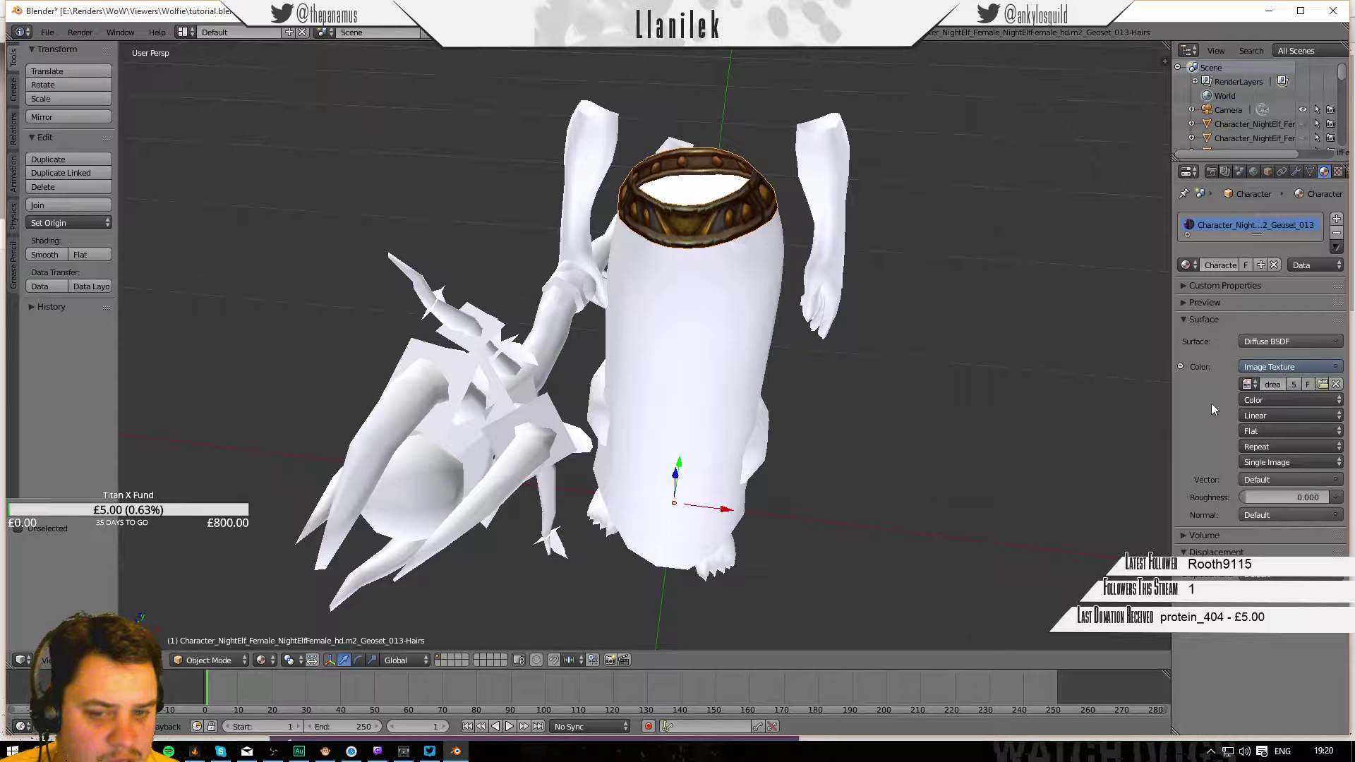
# Try the dreampaw_Buckle_...eDruid_D_1Green.png image on the belt ring, restore dreampaw_Body.png, and hide the ring.
pyautogui.click(1243, 387)
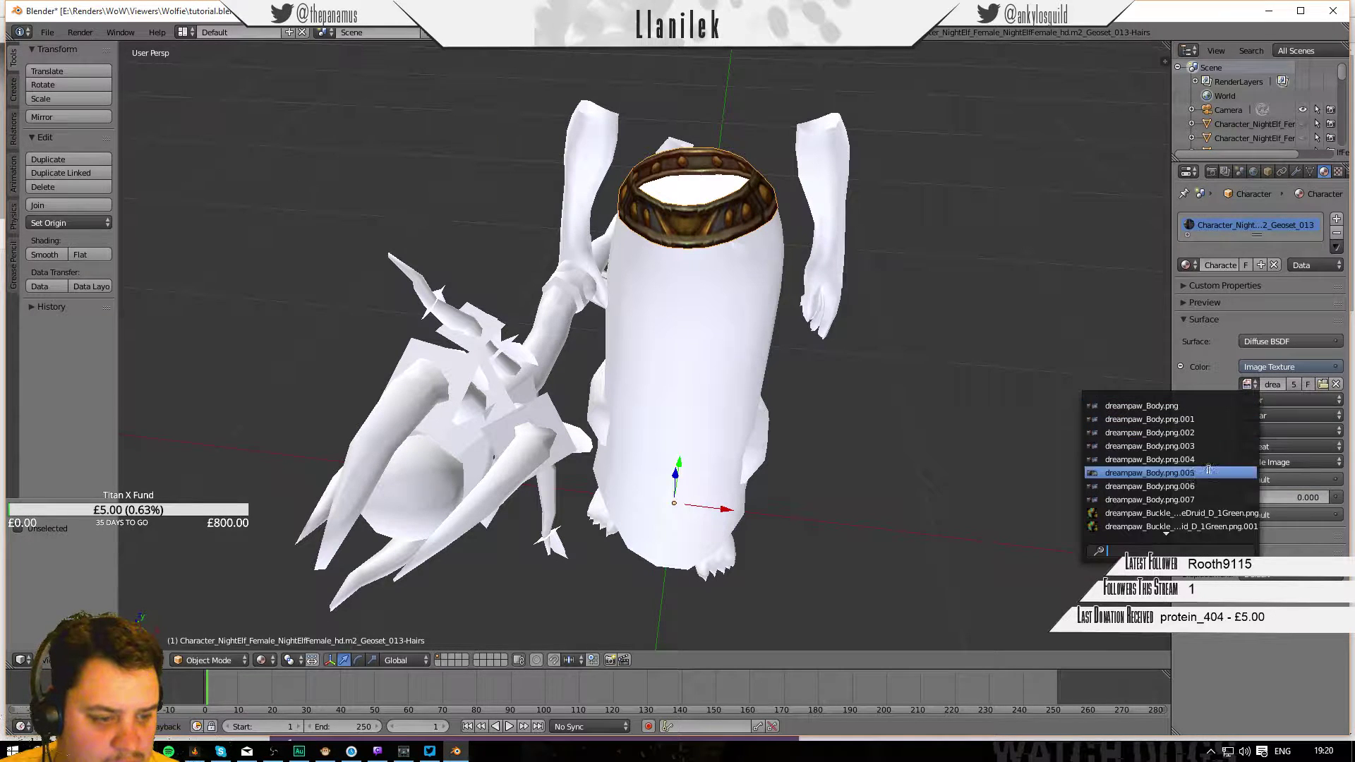
pyautogui.click(1201, 515)
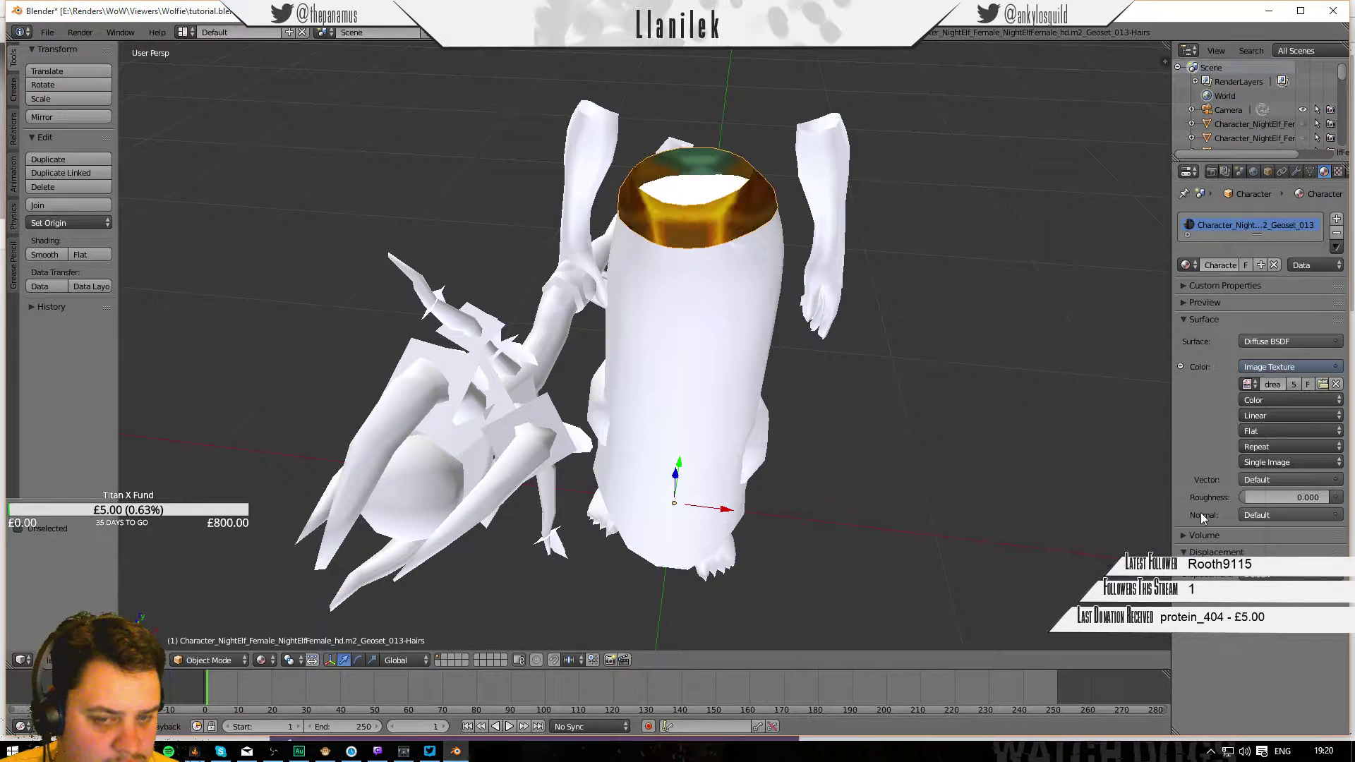
pyautogui.click(1247, 384)
pyautogui.click(1224, 404)
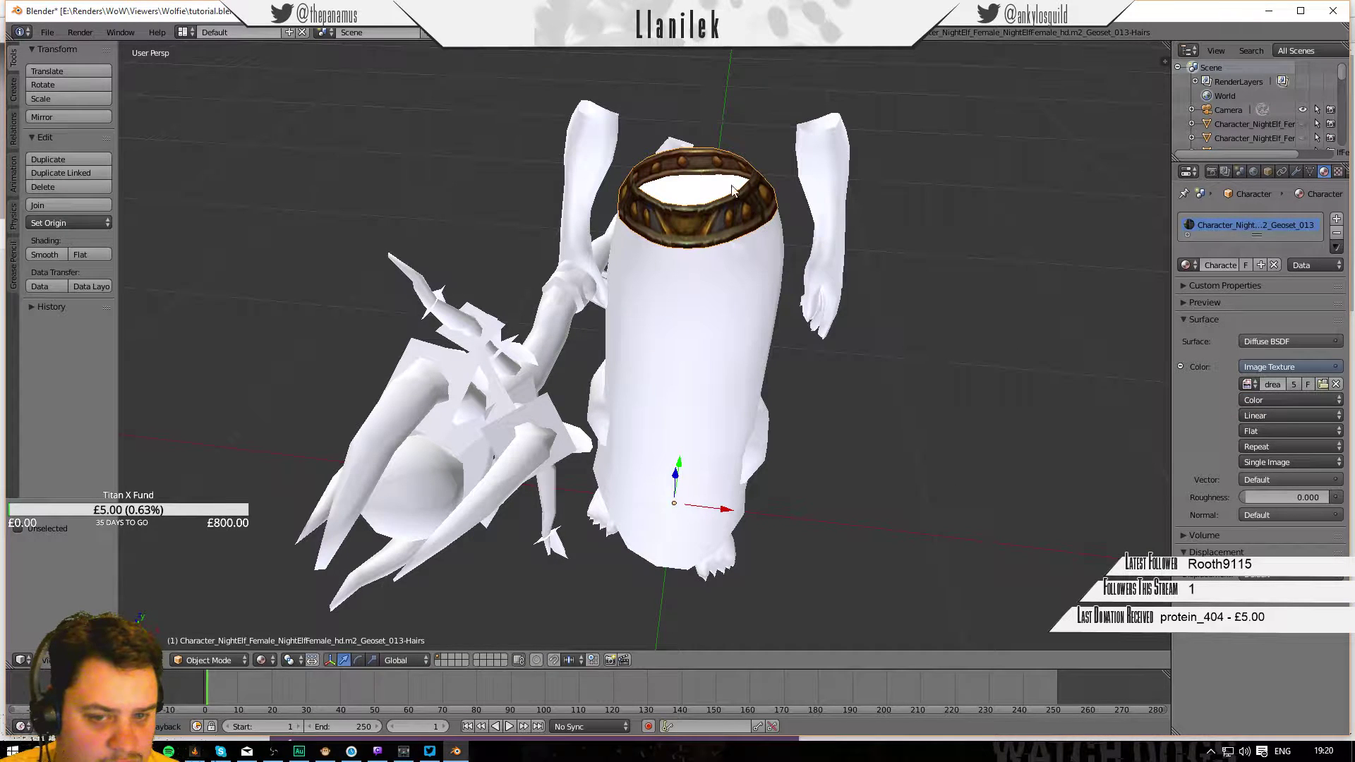
pyautogui.rightClick(713, 213)
pyautogui.press('Delete')
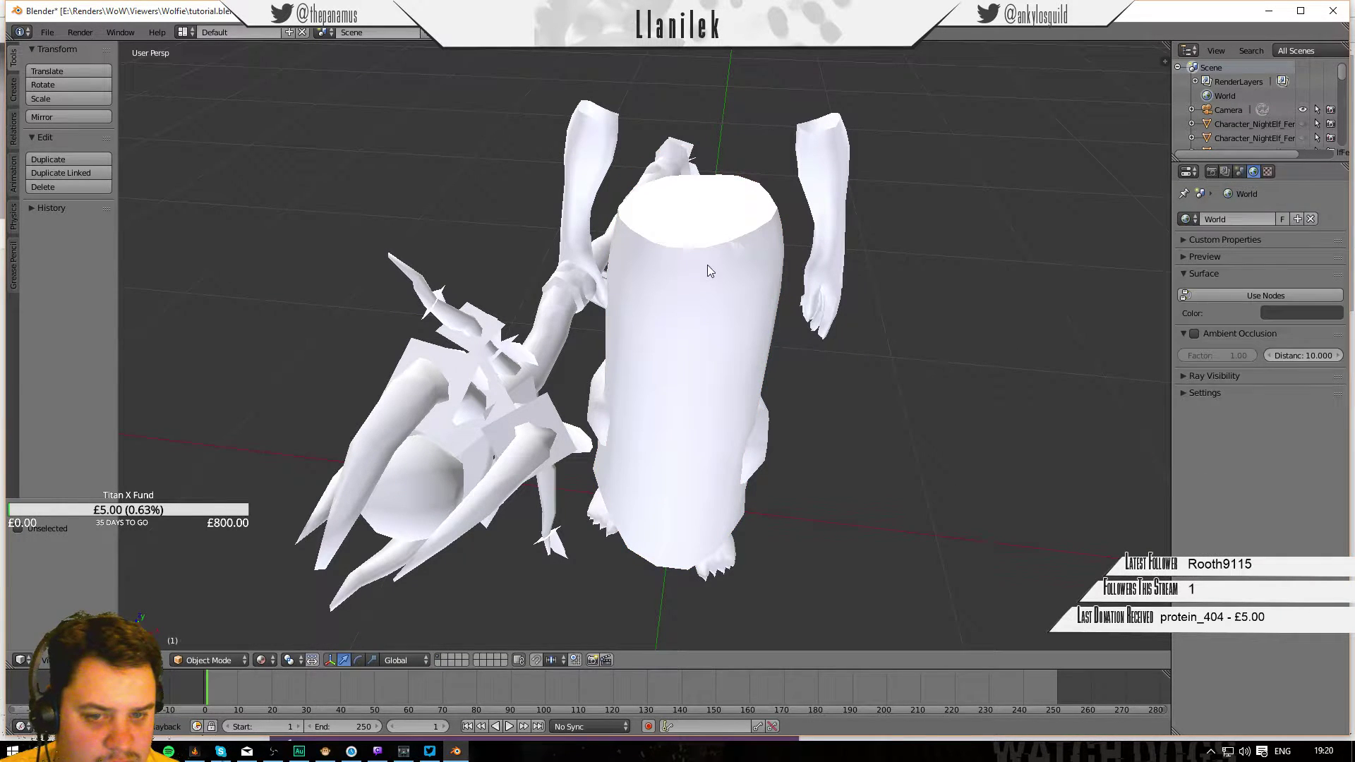
# Give the long tube-shaped skirt a node material with the dreampaw_Body.png Image Texture as its color, and hide the skirt.
pyautogui.rightClick(708, 270)
pyautogui.click(1301, 341)
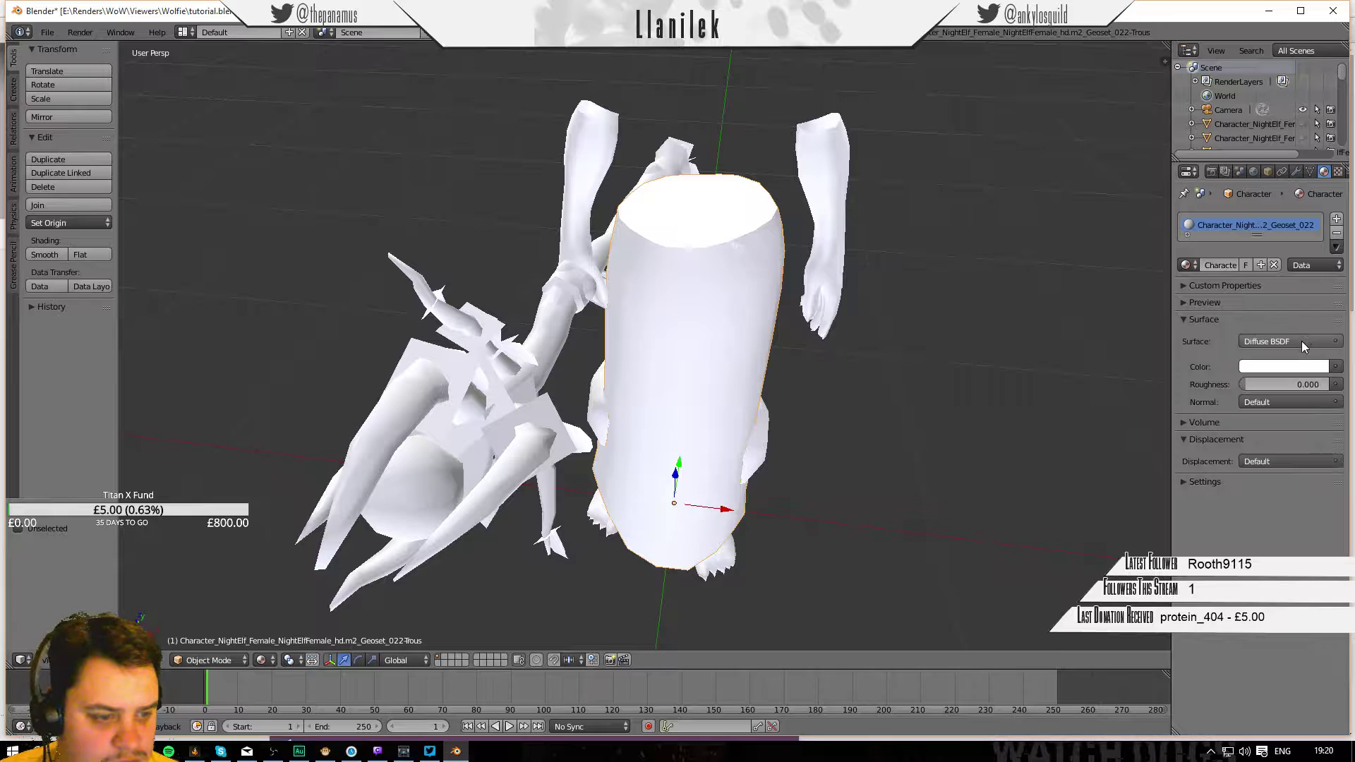
pyautogui.click(1342, 369)
pyautogui.click(1073, 305)
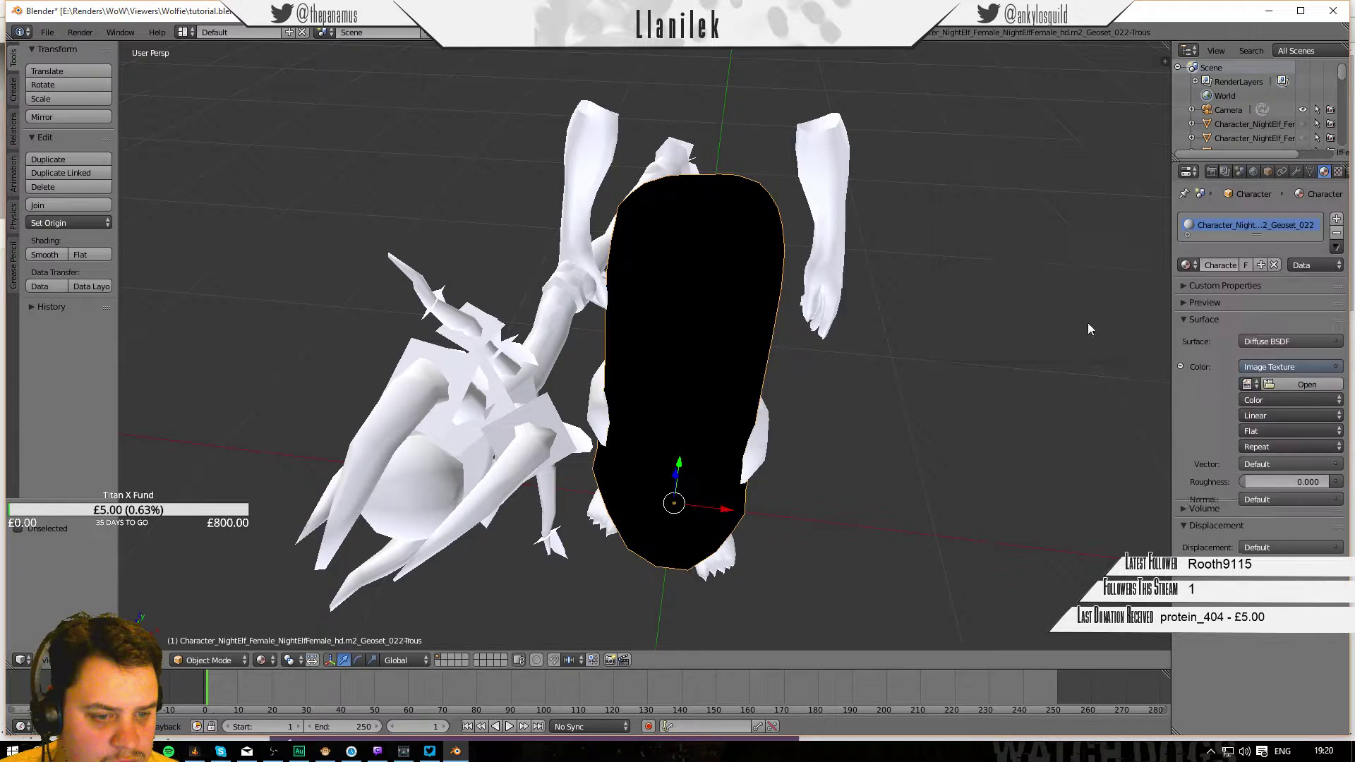
pyautogui.click(1248, 384)
pyautogui.click(1156, 407)
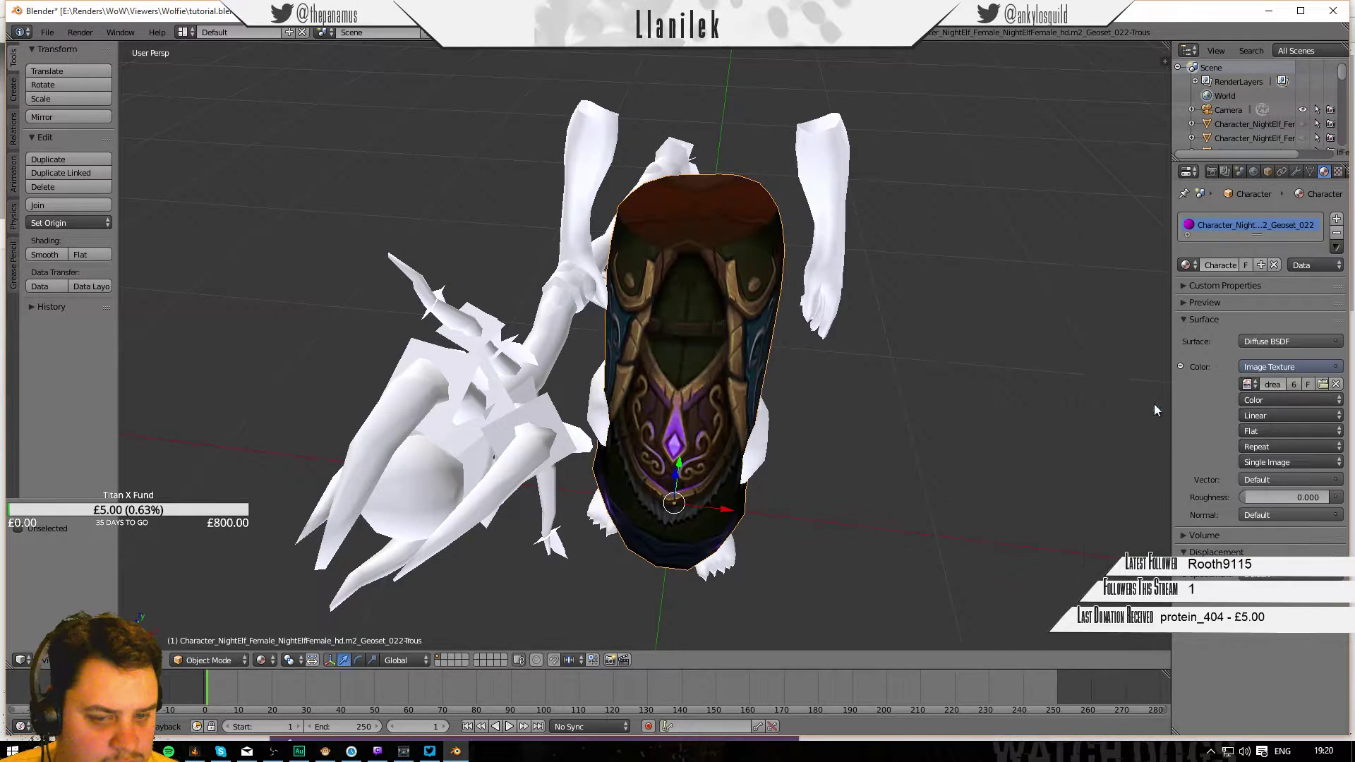
pyautogui.press('Delete')
# Give the forearm bracers a node material with the dreampaw_Body.png Image Texture as its color, and hide the bracers.
pyautogui.rightClick(584, 151)
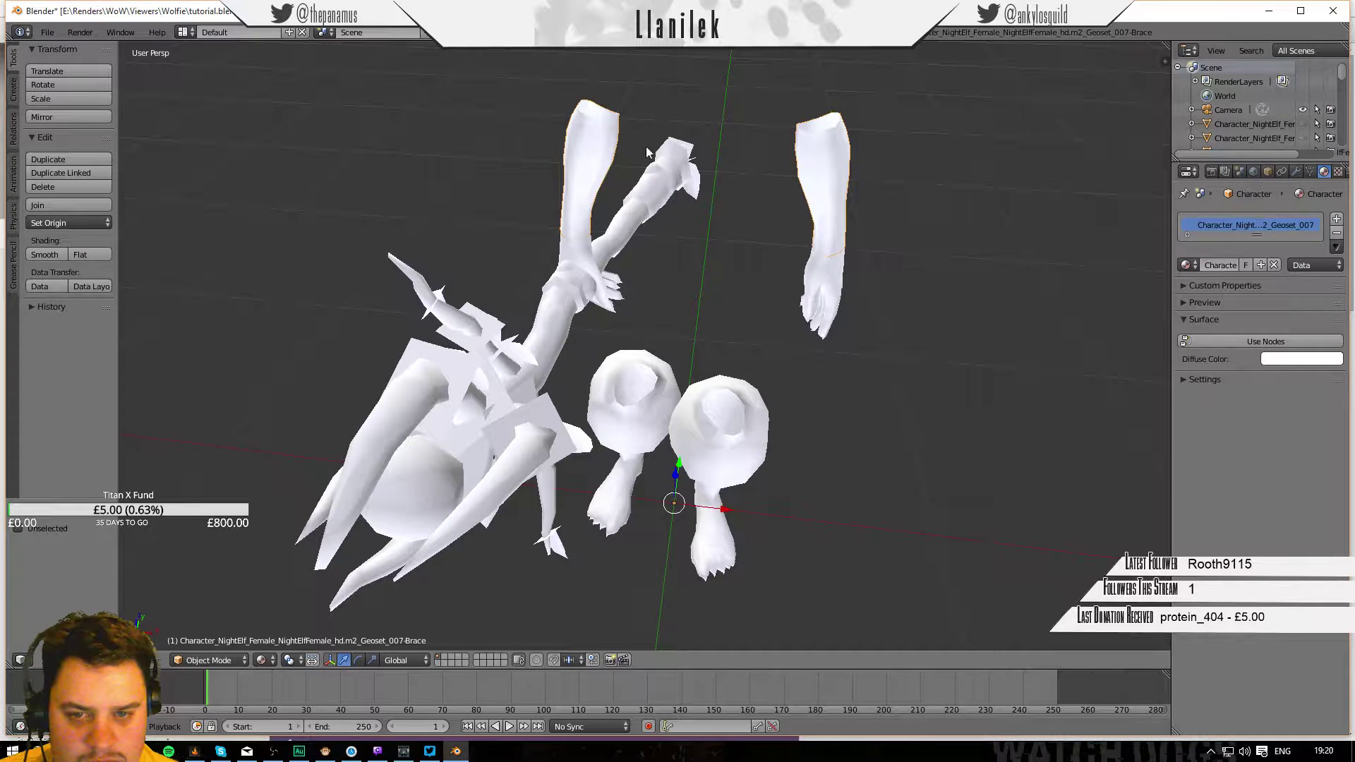
pyautogui.click(1255, 343)
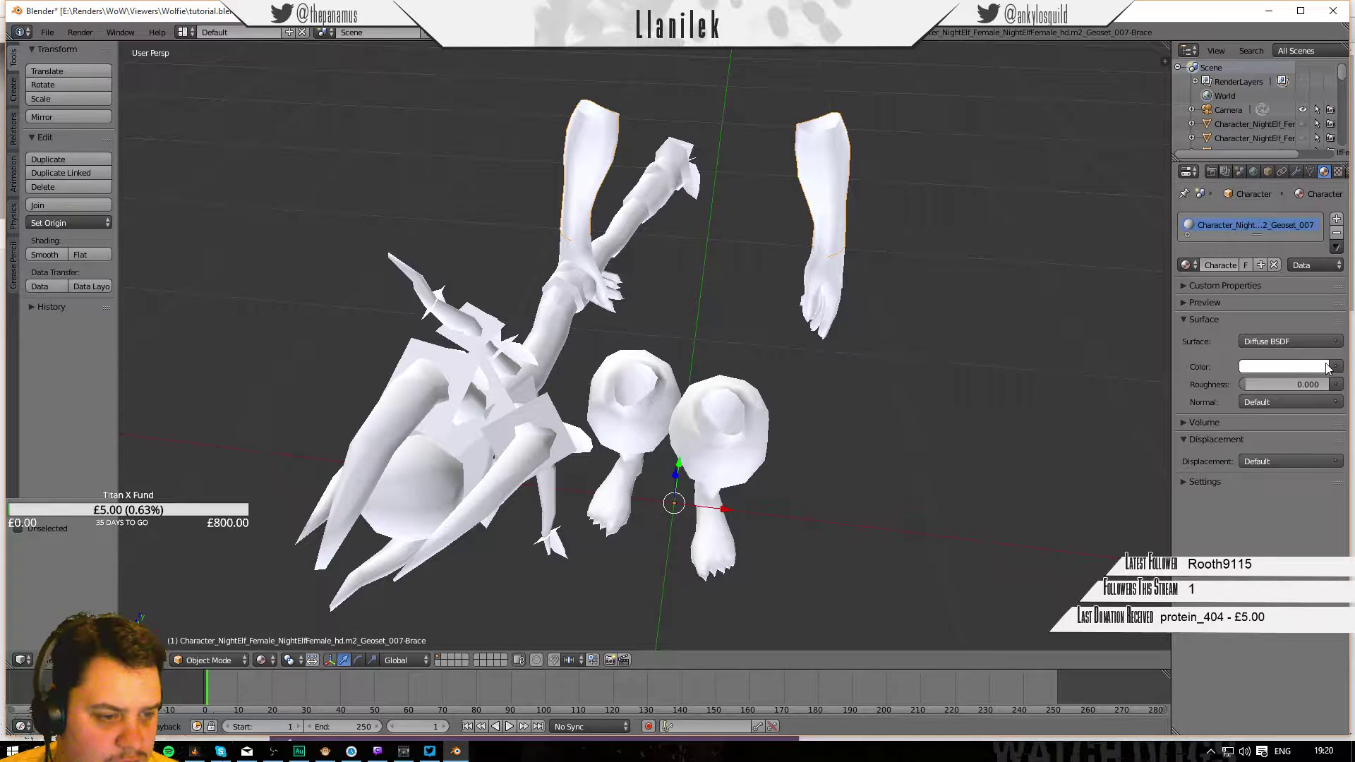
pyautogui.click(1329, 367)
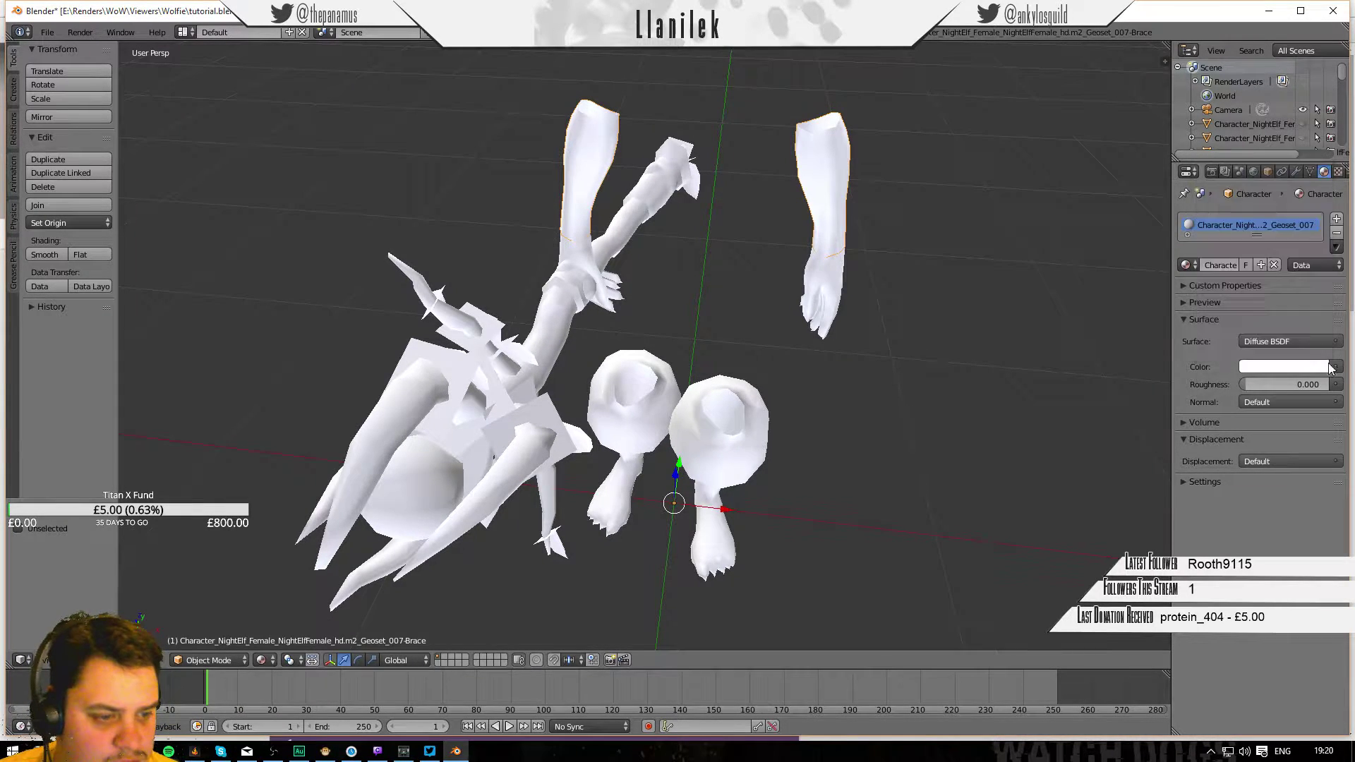
pyautogui.click(1335, 367)
pyautogui.click(1054, 319)
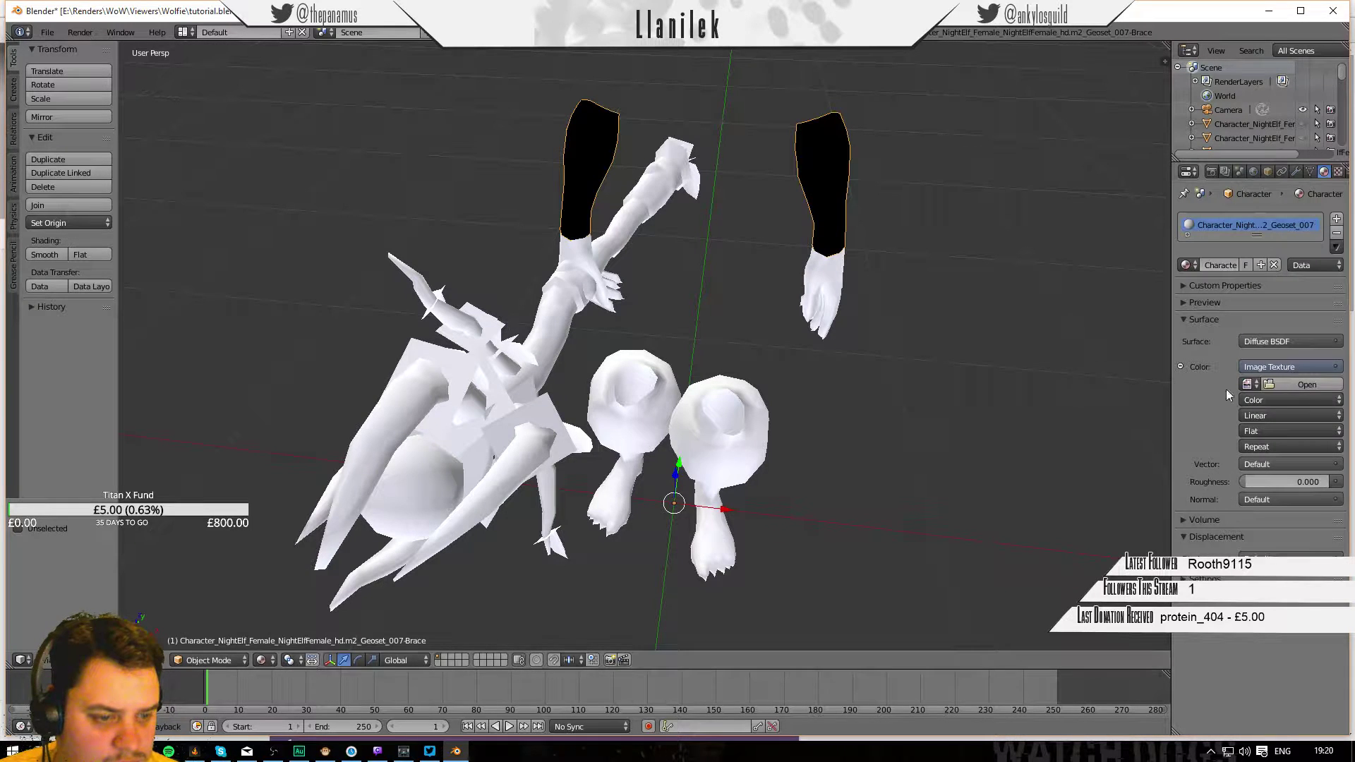
pyautogui.click(1247, 384)
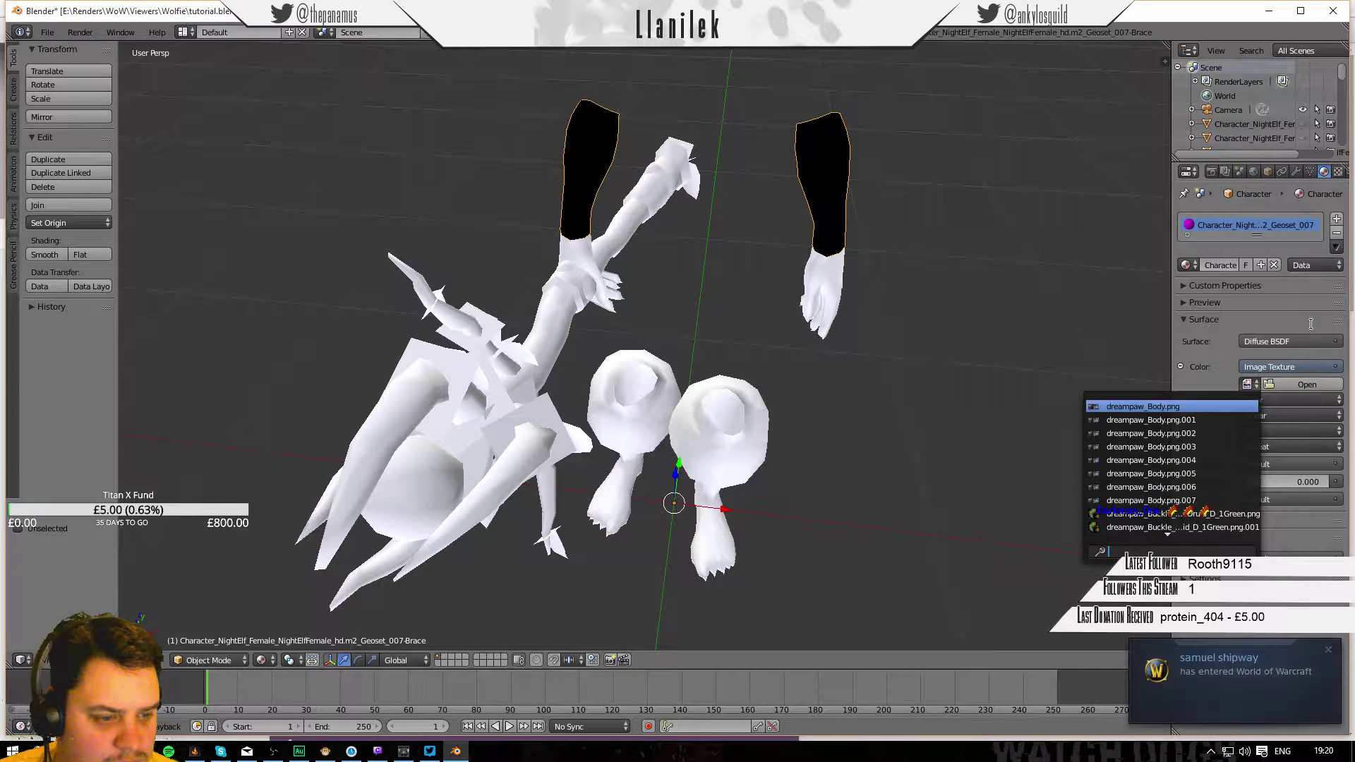
pyautogui.click(1176, 406)
pyautogui.press('Delete')
# Give the two hands a node material with the dreampaw_Body.png Image Texture as its color, and hide the hands.
pyautogui.rightClick(824, 275)
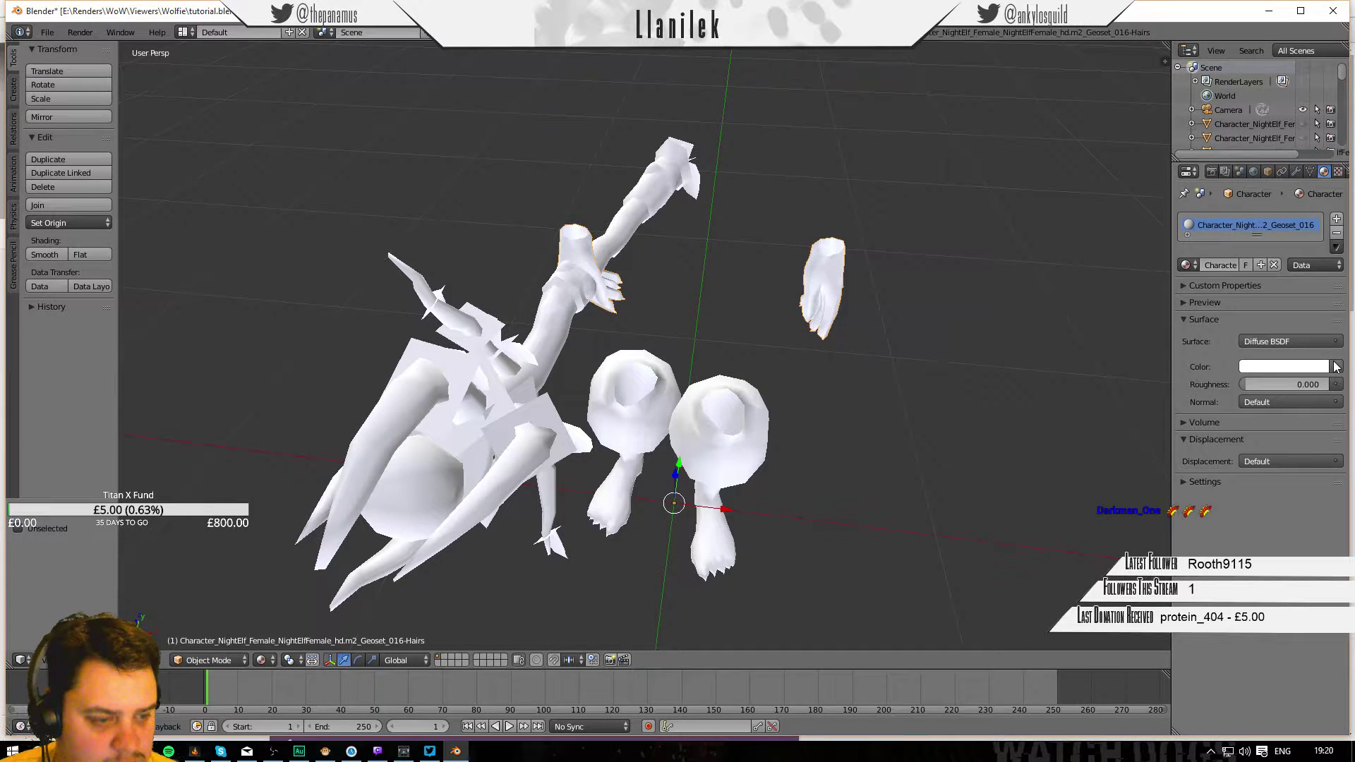
pyautogui.click(1334, 367)
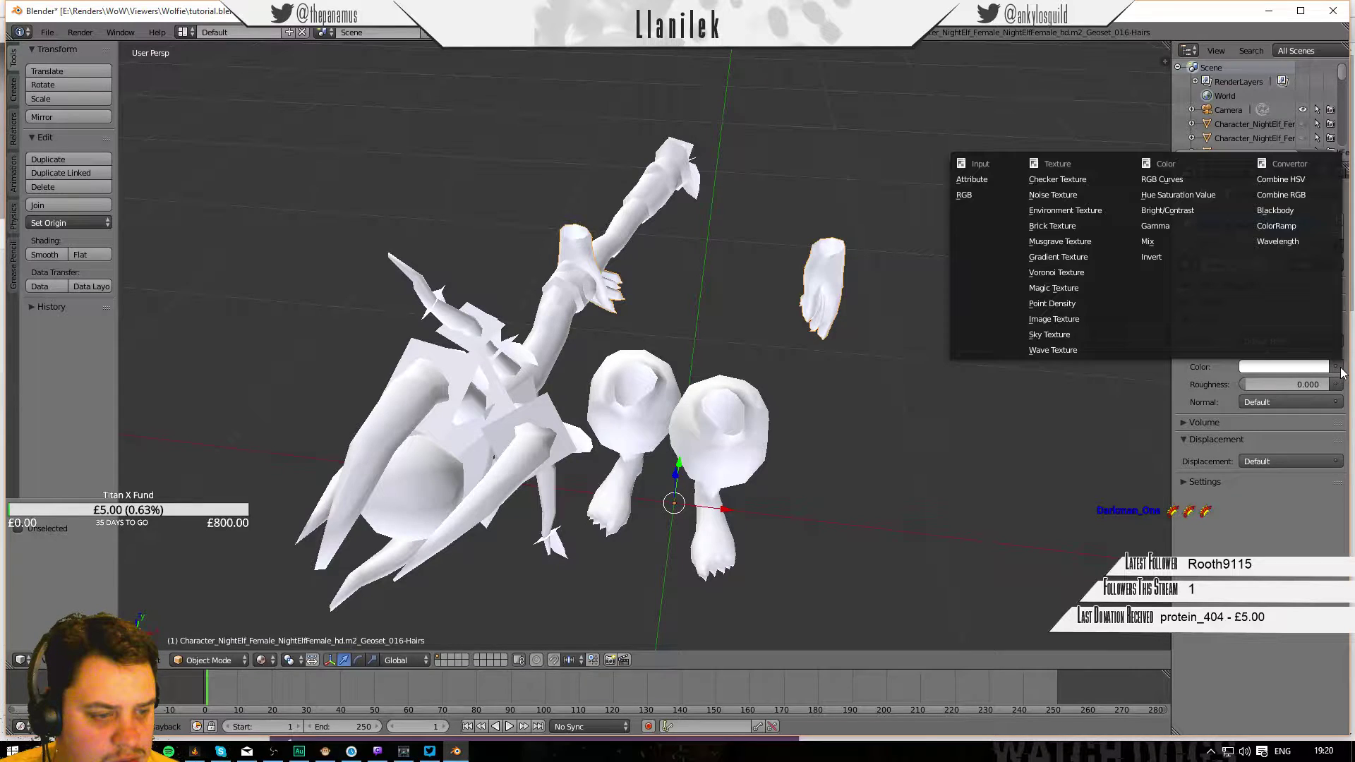
pyautogui.click(1052, 319)
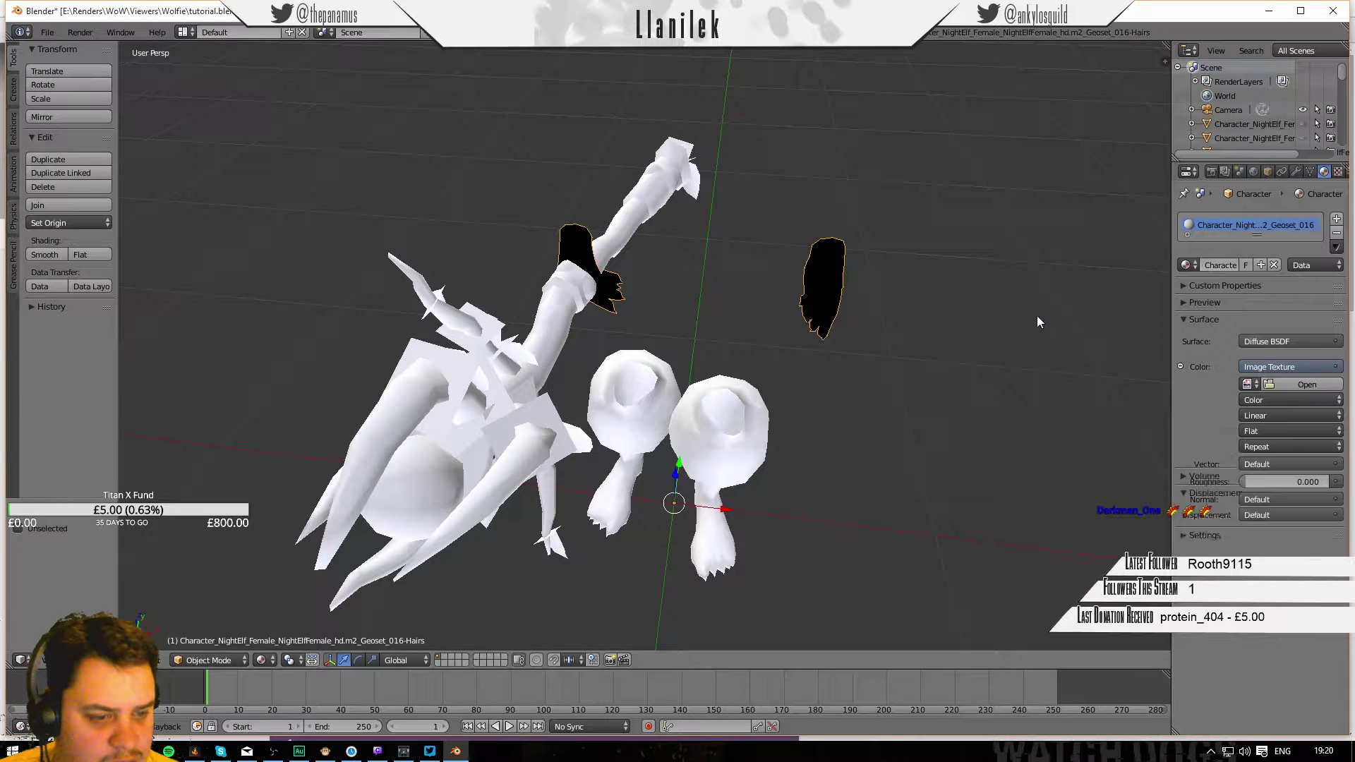
pyautogui.click(1245, 384)
pyautogui.click(1183, 410)
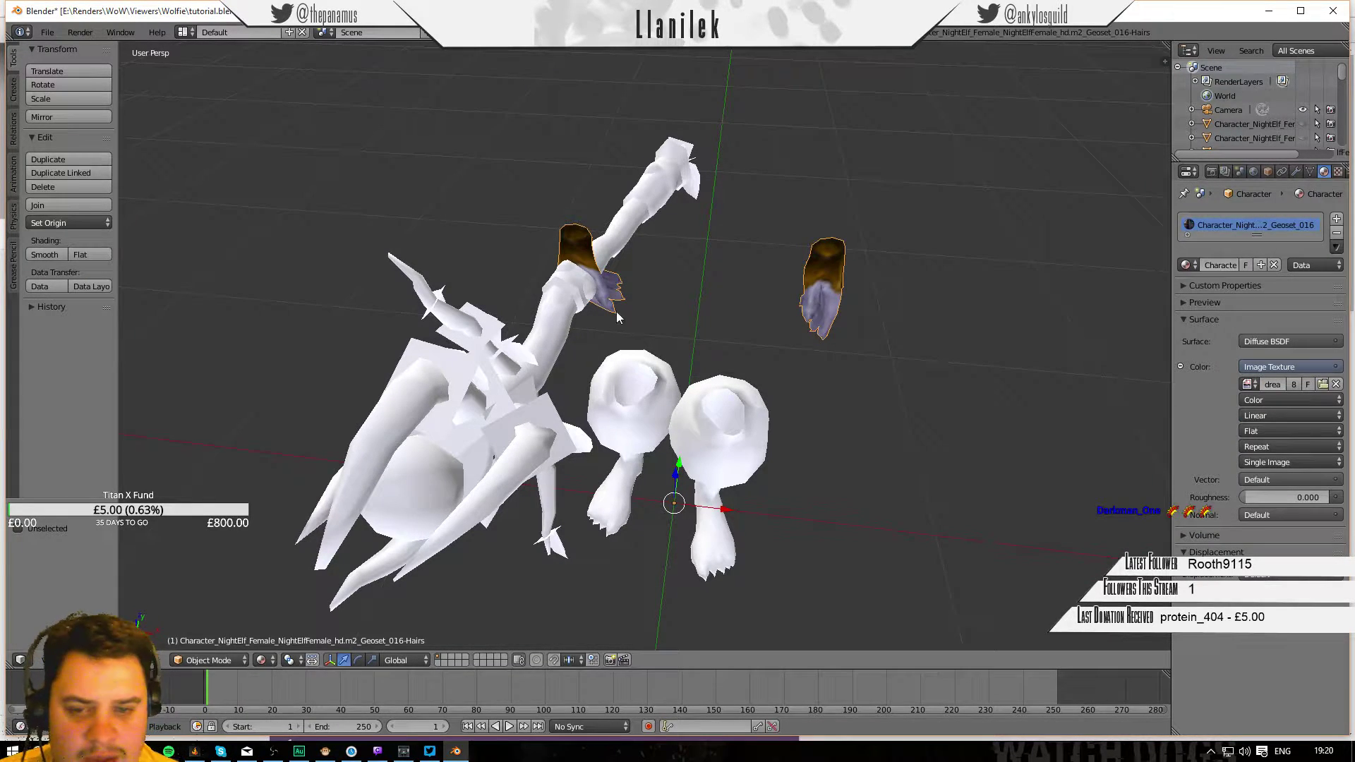
pyautogui.press('h')
# Give the wide-topped boots above the feet a node material with the dreampaw_Body.png Image Texture as its color.
pyautogui.rightClick(584, 288)
pyautogui.rightClick(725, 428)
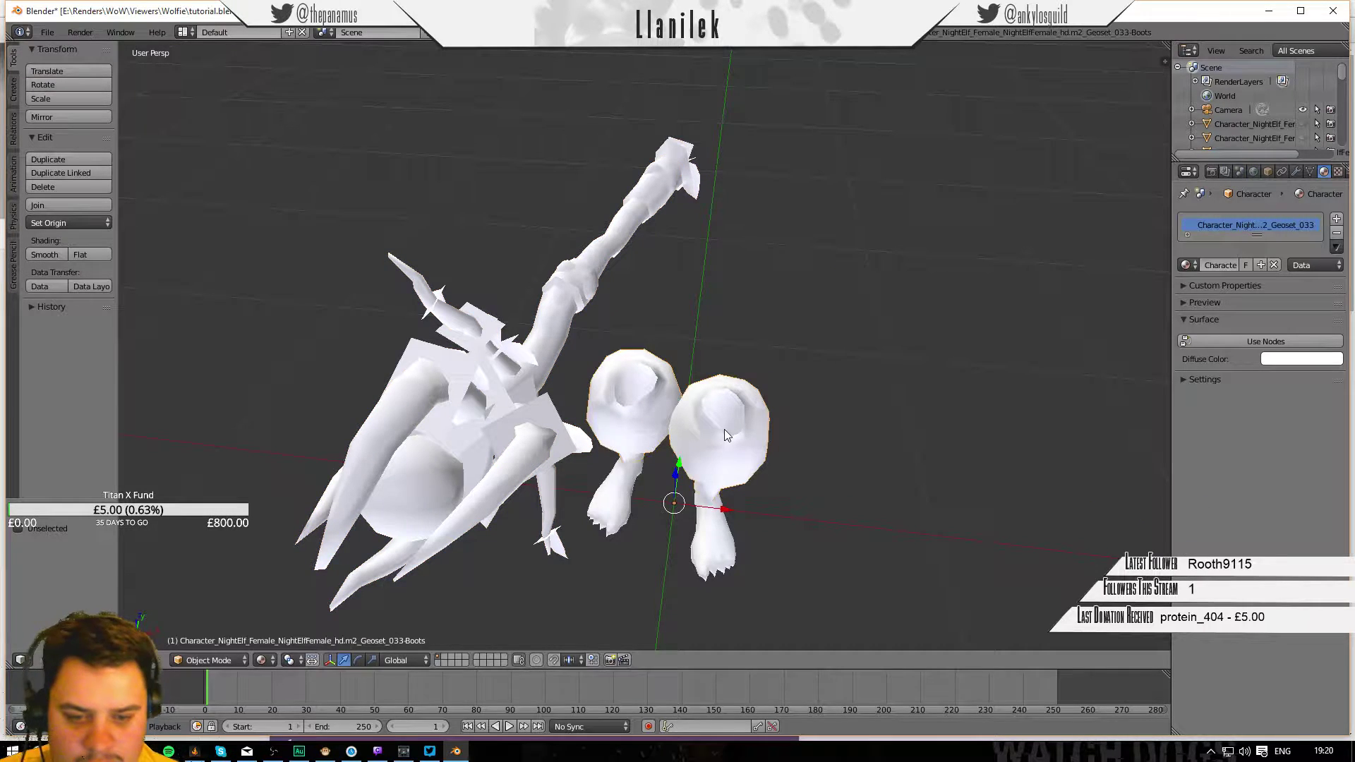
pyautogui.moveTo(883, 351); pyautogui.dragTo(806, 415, button='middle')
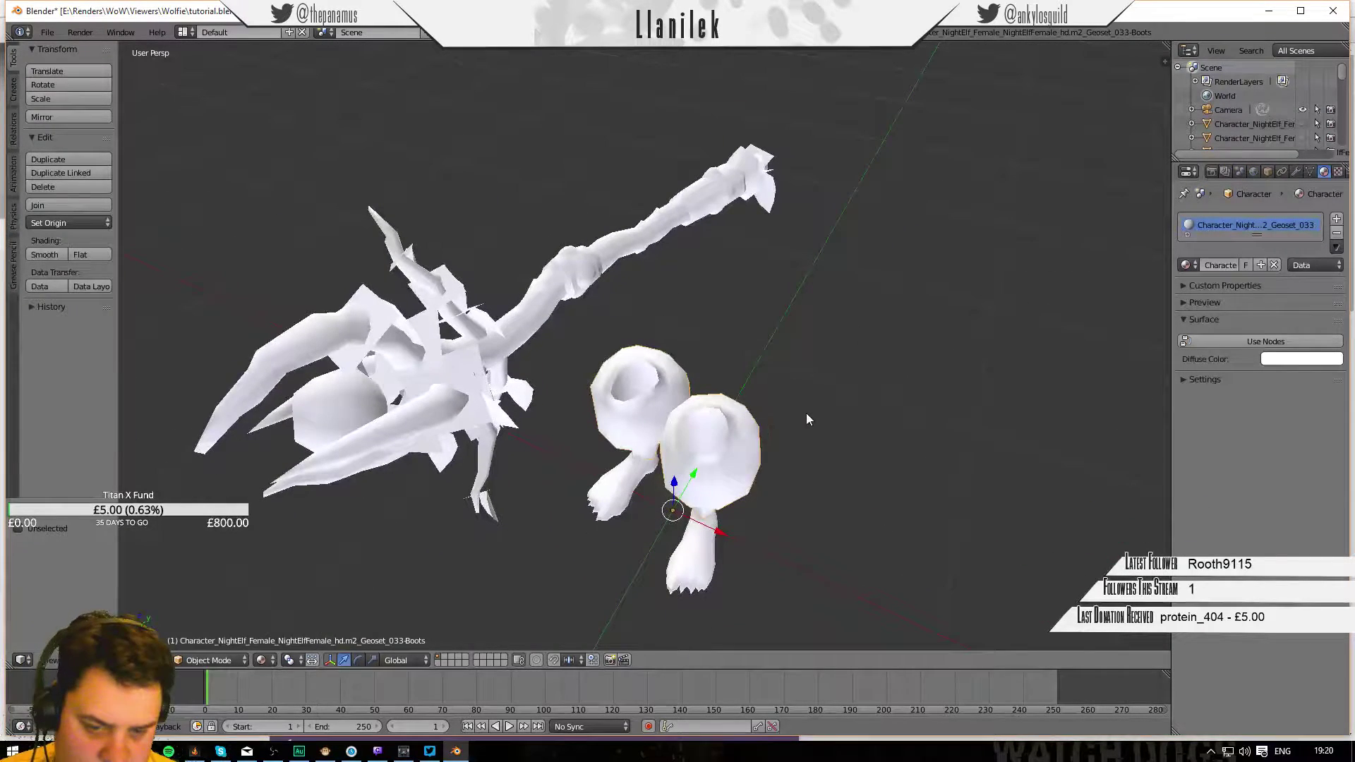
pyautogui.click(1241, 341)
pyautogui.click(1336, 366)
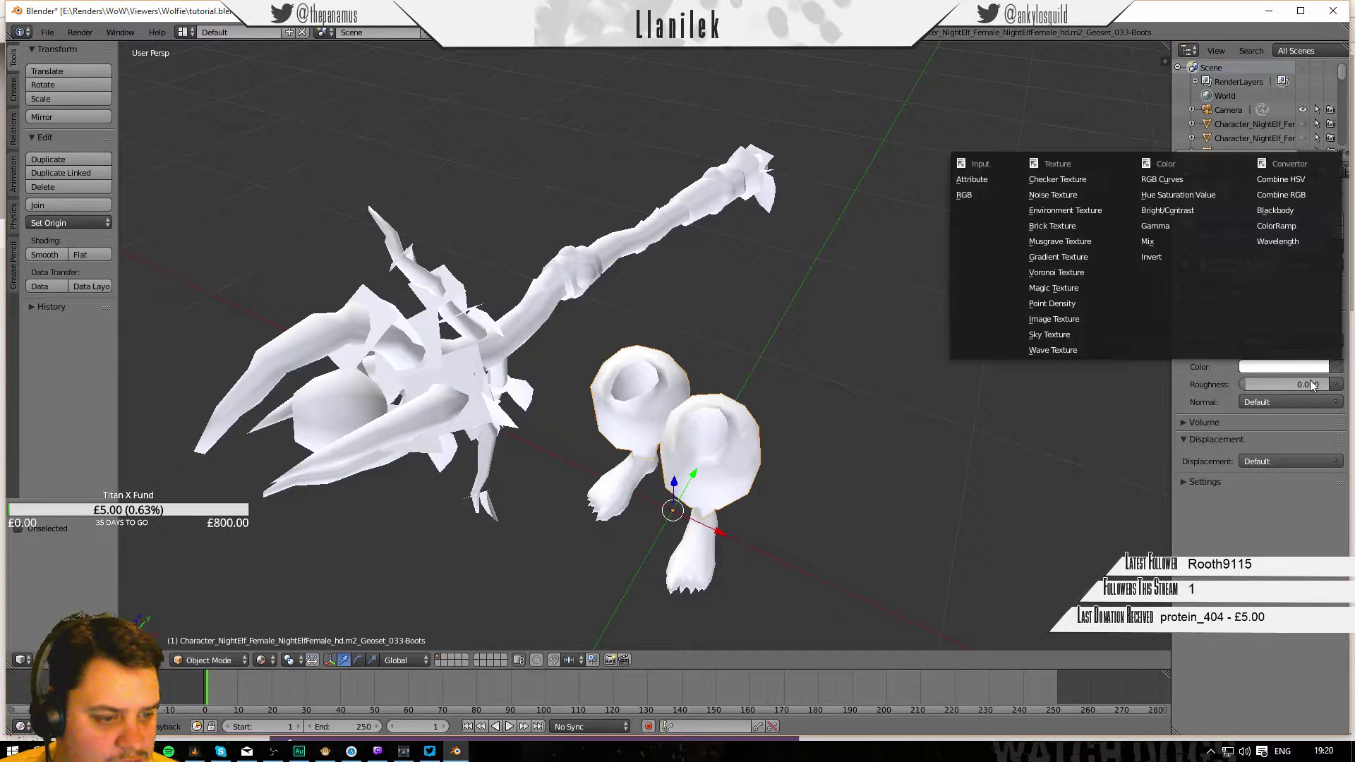
pyautogui.click(1334, 369)
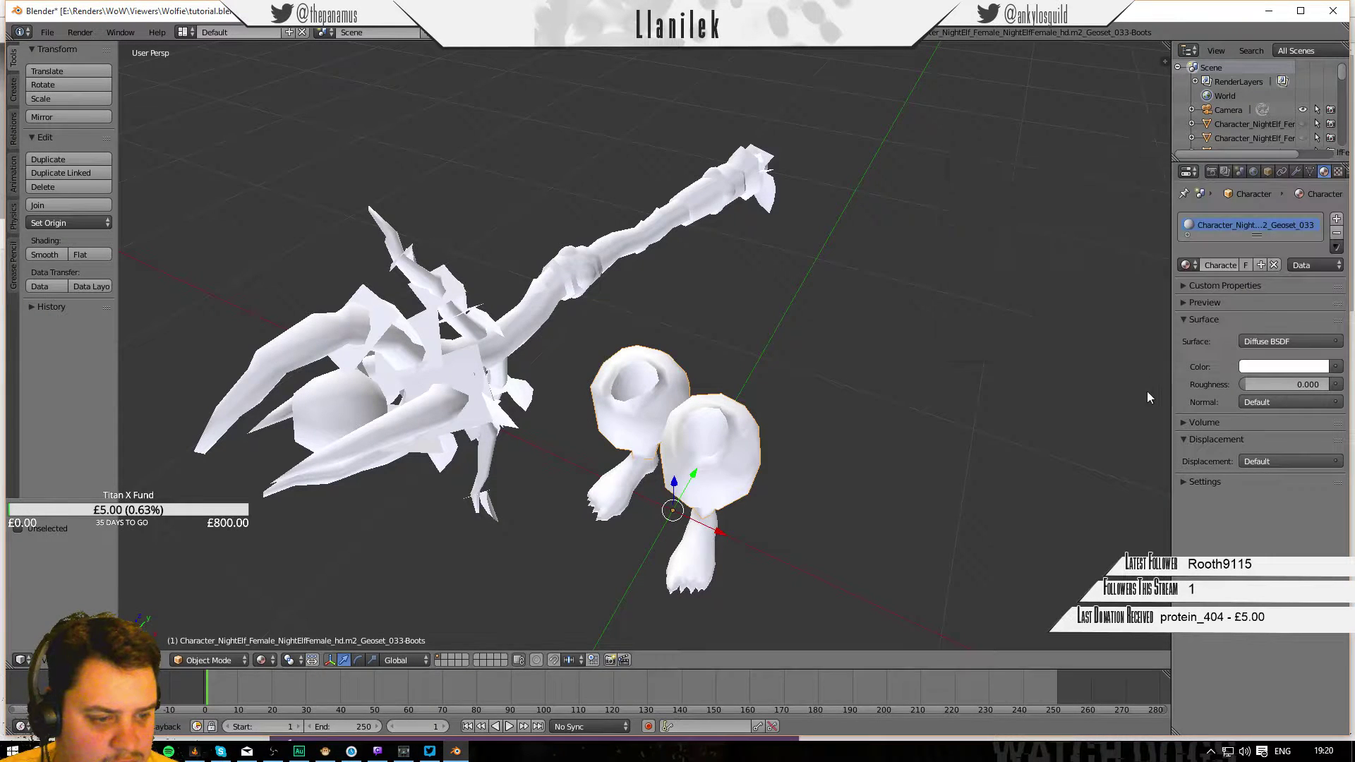
pyautogui.click(1338, 370)
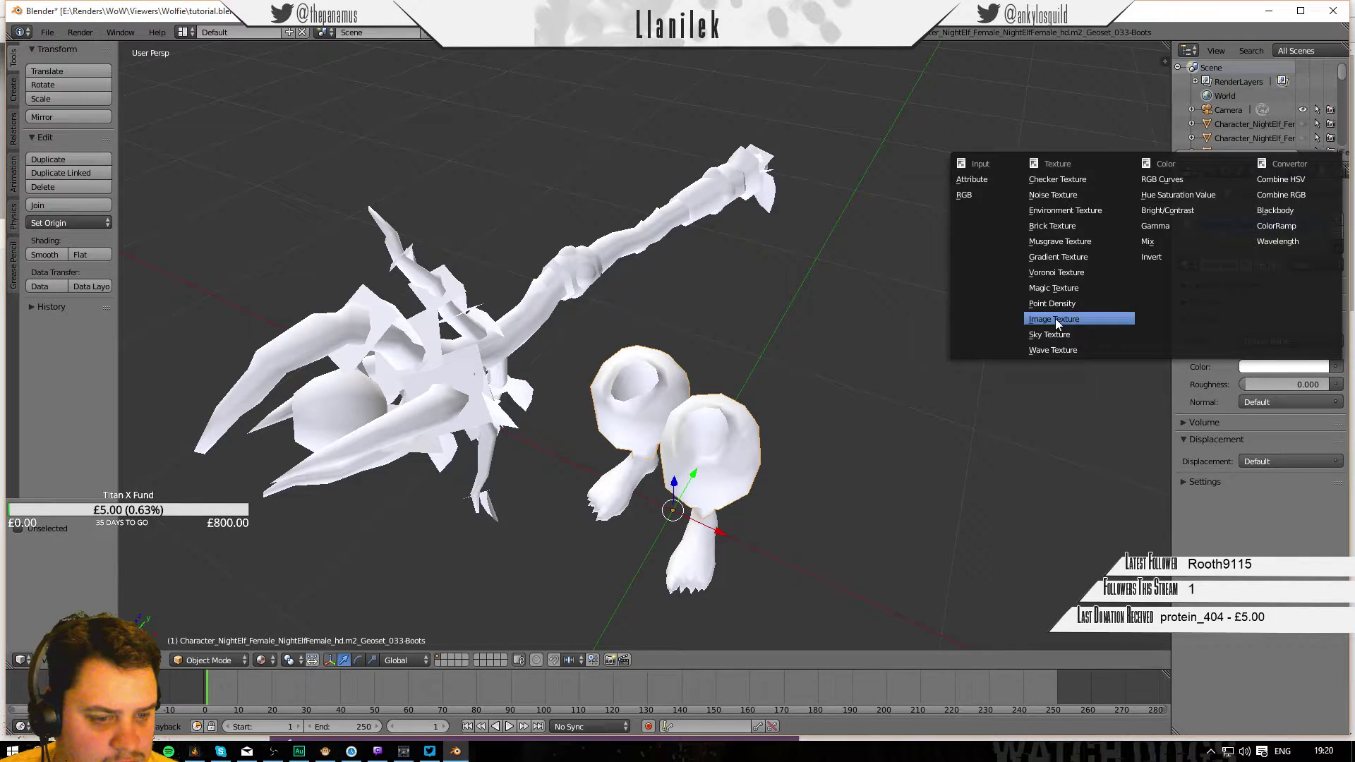
pyautogui.click(1078, 319)
pyautogui.click(1250, 383)
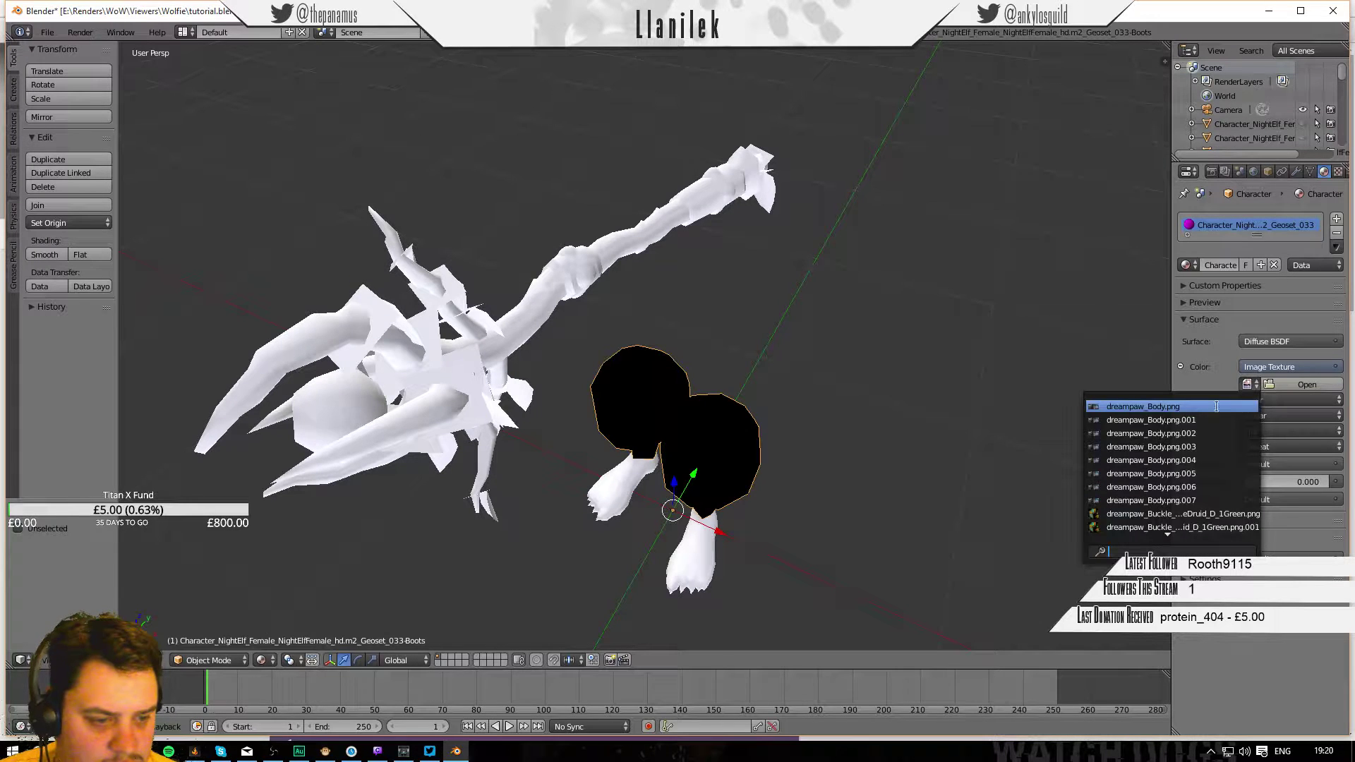
pyautogui.click(1166, 415)
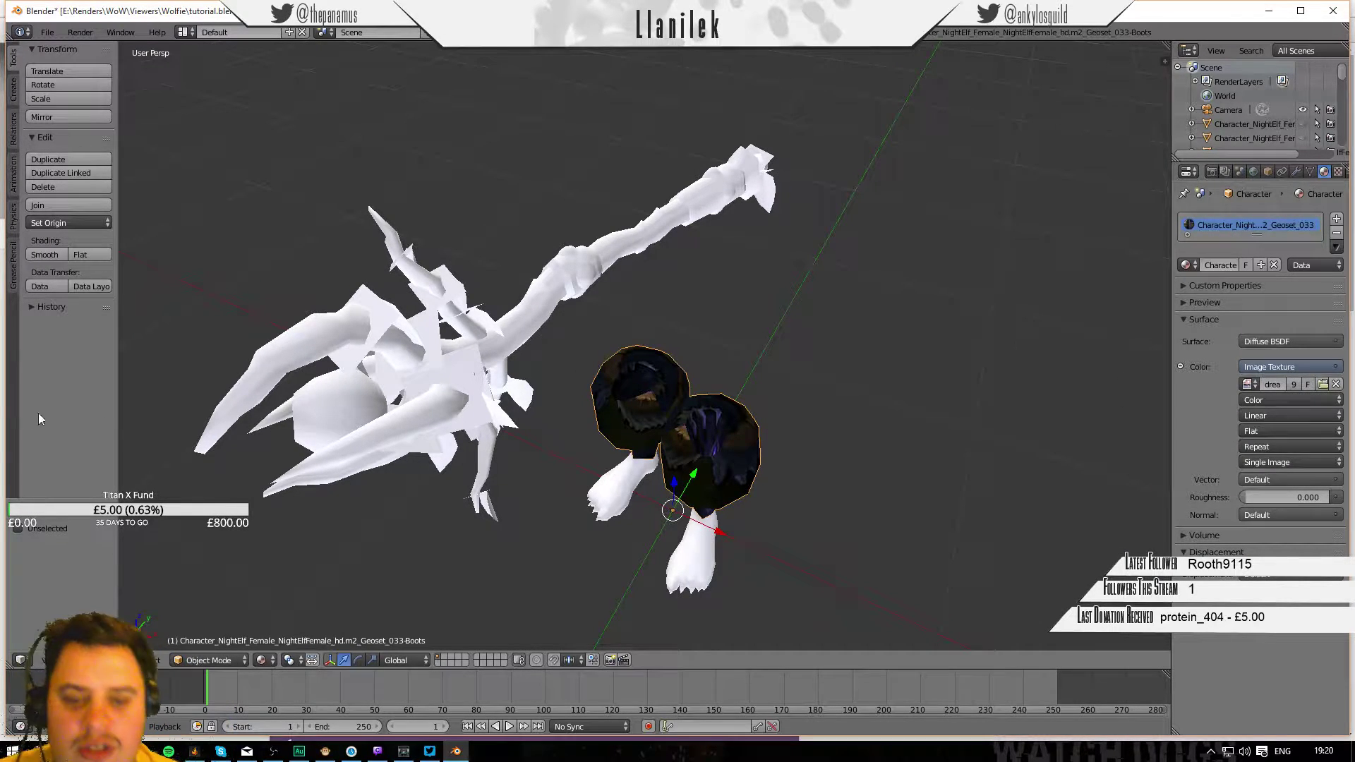
# Switch the boots' Image Texture to dreampaw_Body.png.002, and hide the boots.
pyautogui.moveTo(664, 416); pyautogui.dragTo(777, 398, button='middle')
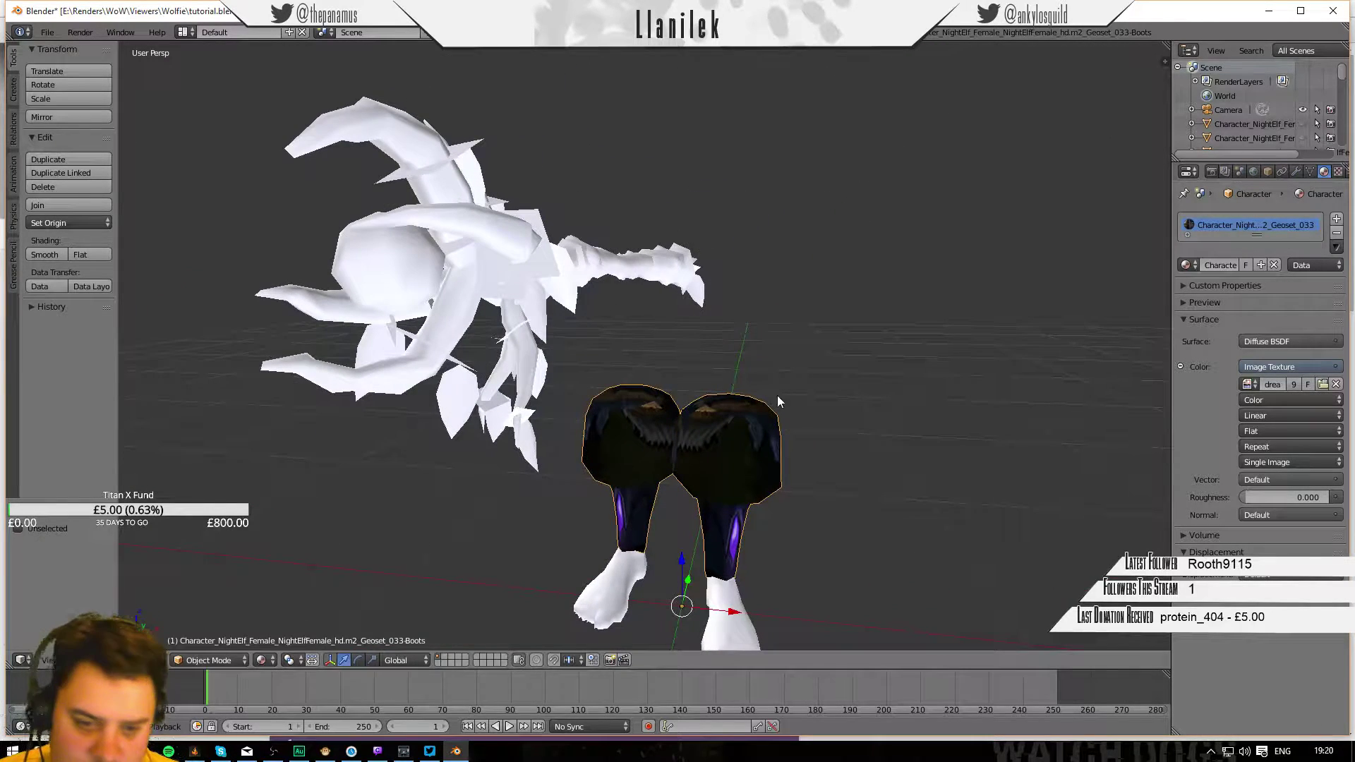
pyautogui.click(1248, 383)
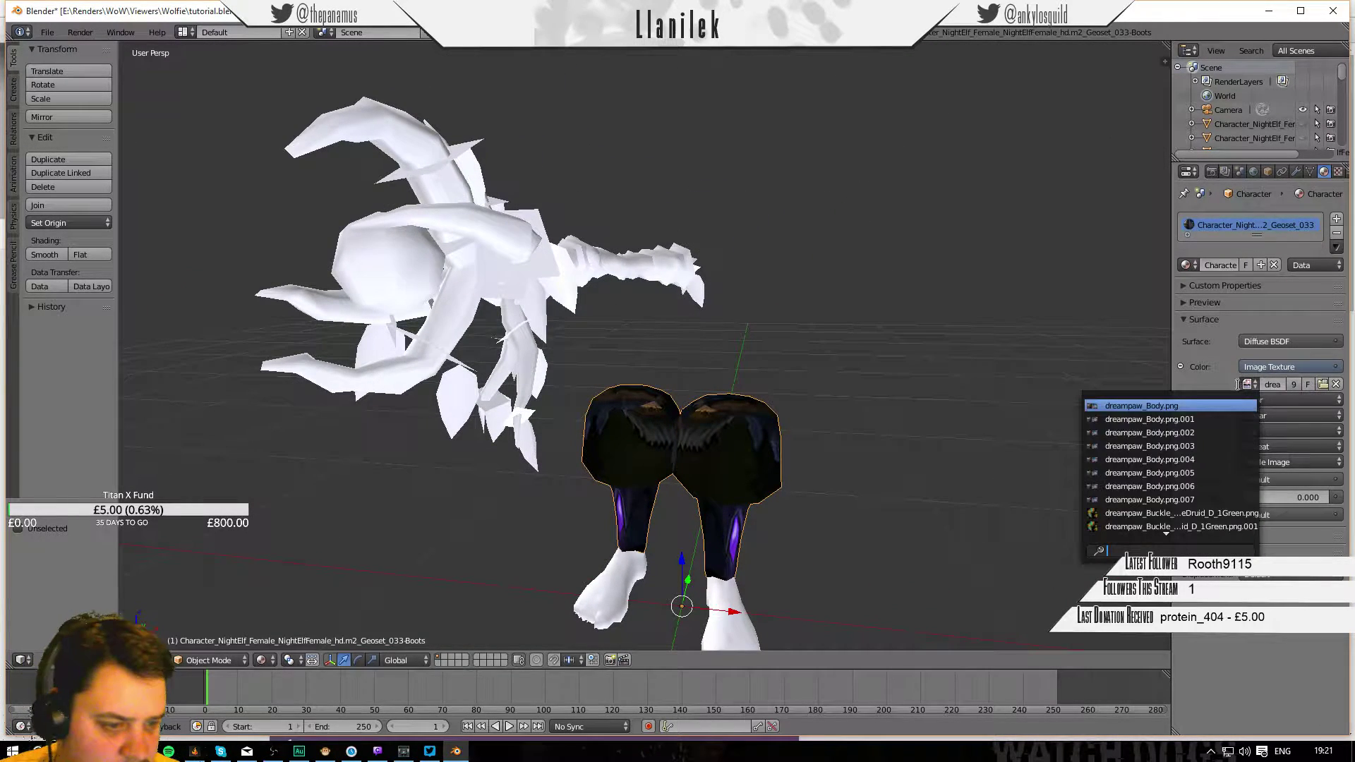
pyautogui.scroll(-5, 1155, 500)
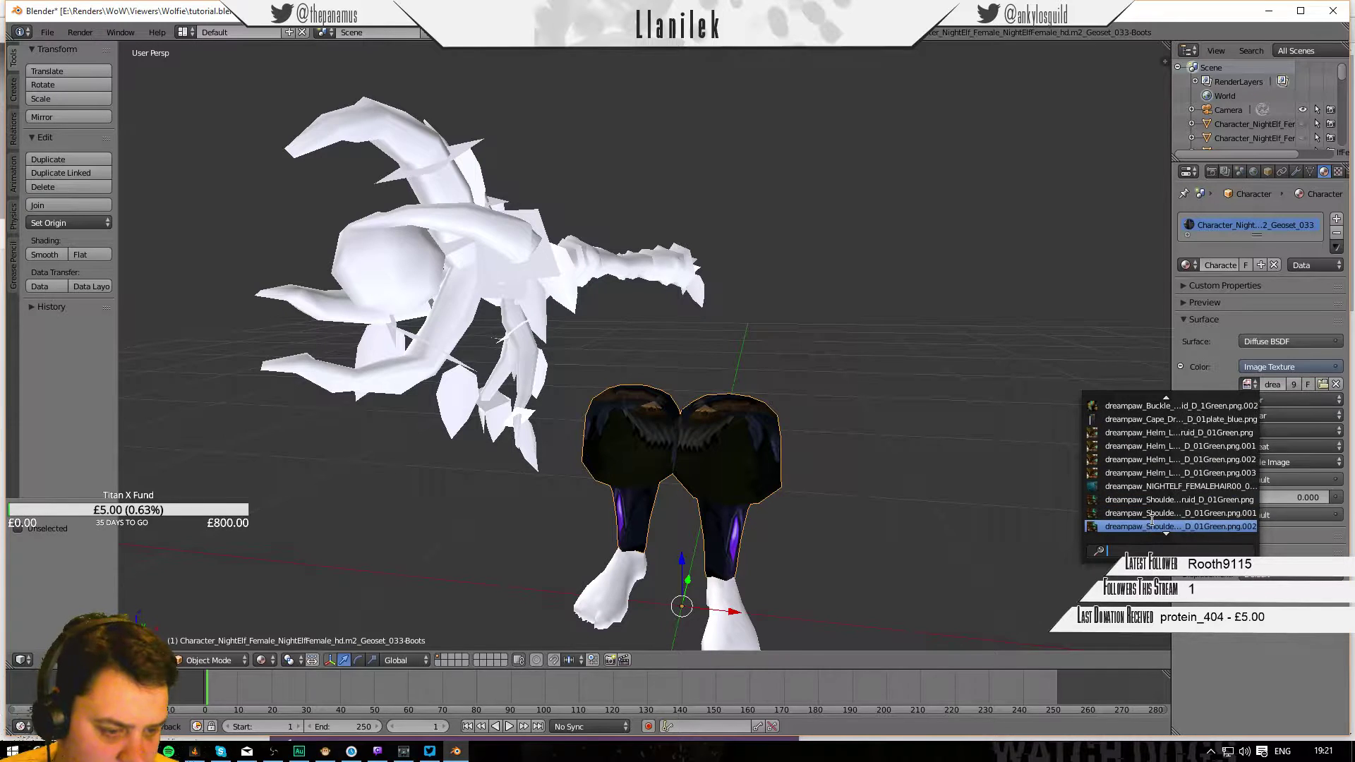
pyautogui.scroll(5, 1155, 517)
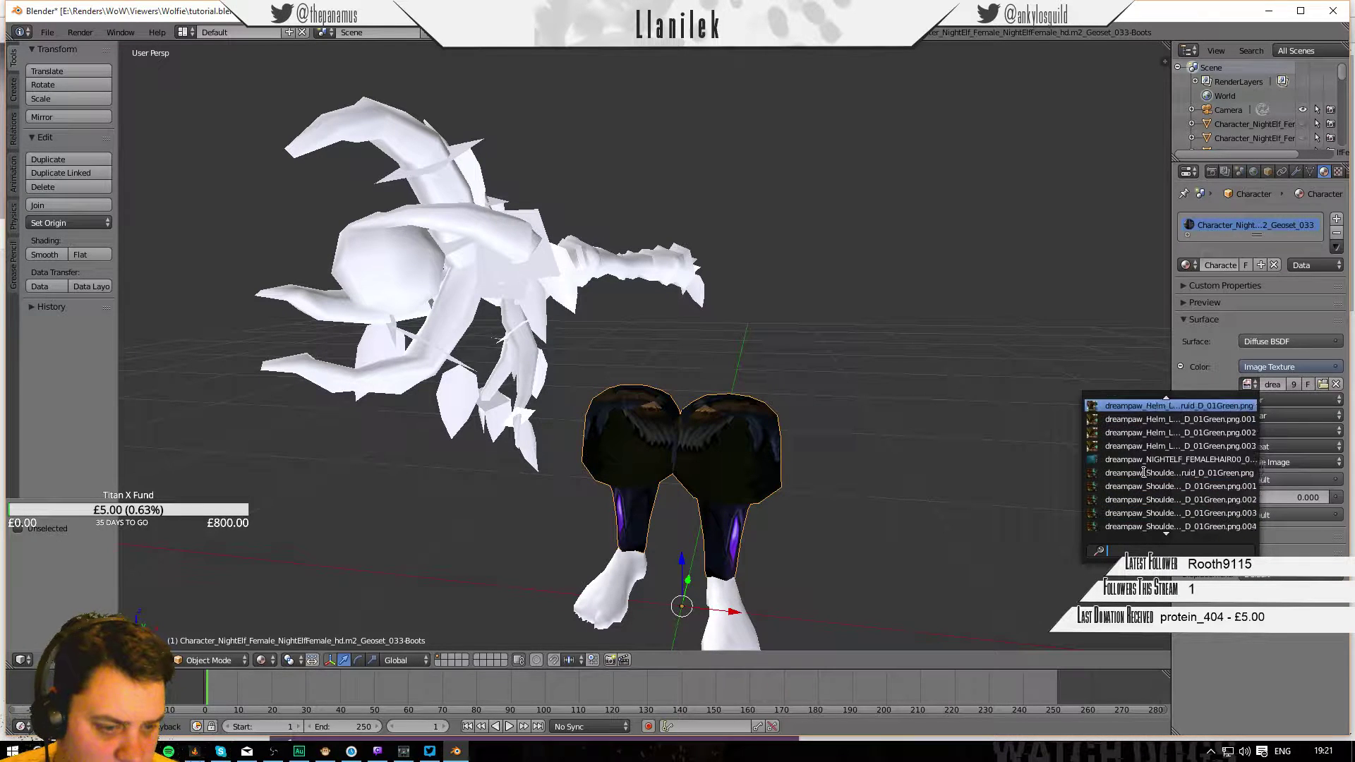
pyautogui.scroll(3, 1151, 426)
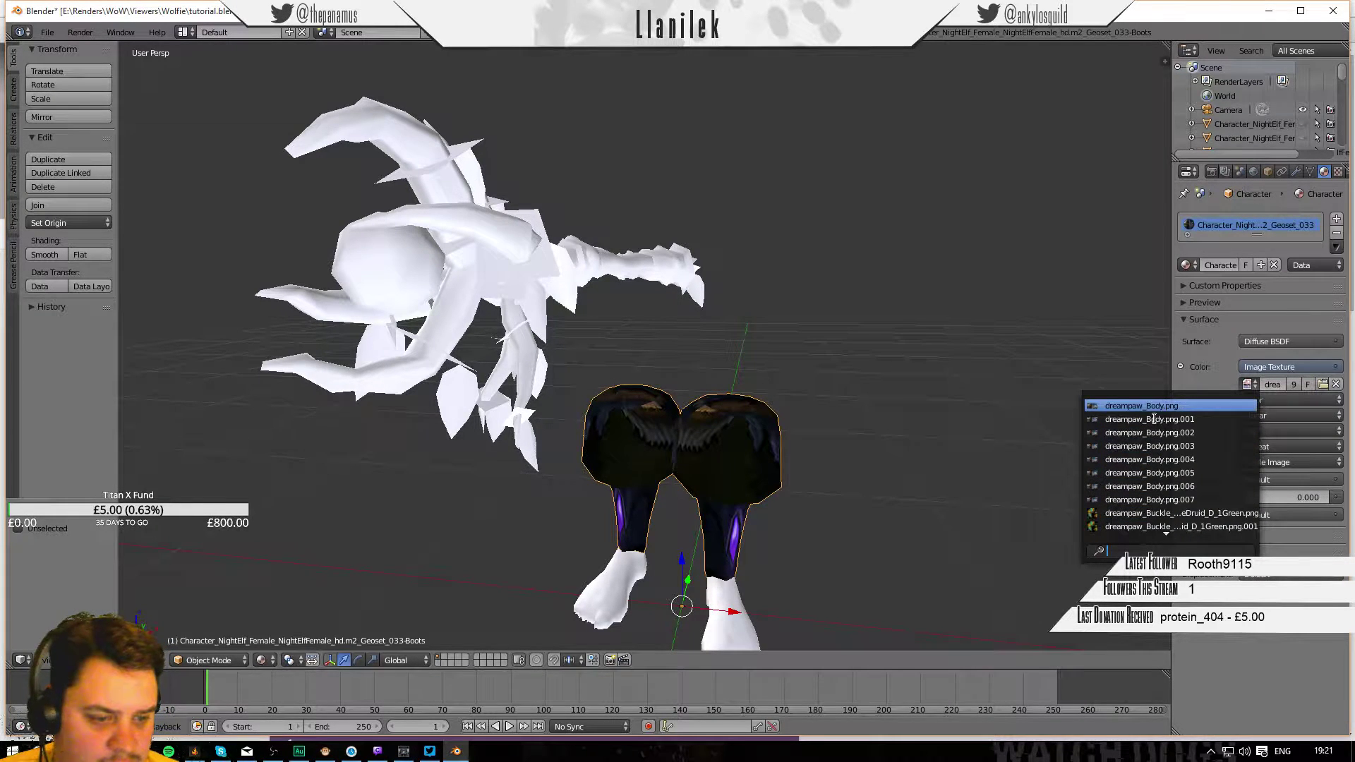
pyautogui.click(1151, 432)
pyautogui.press('Delete')
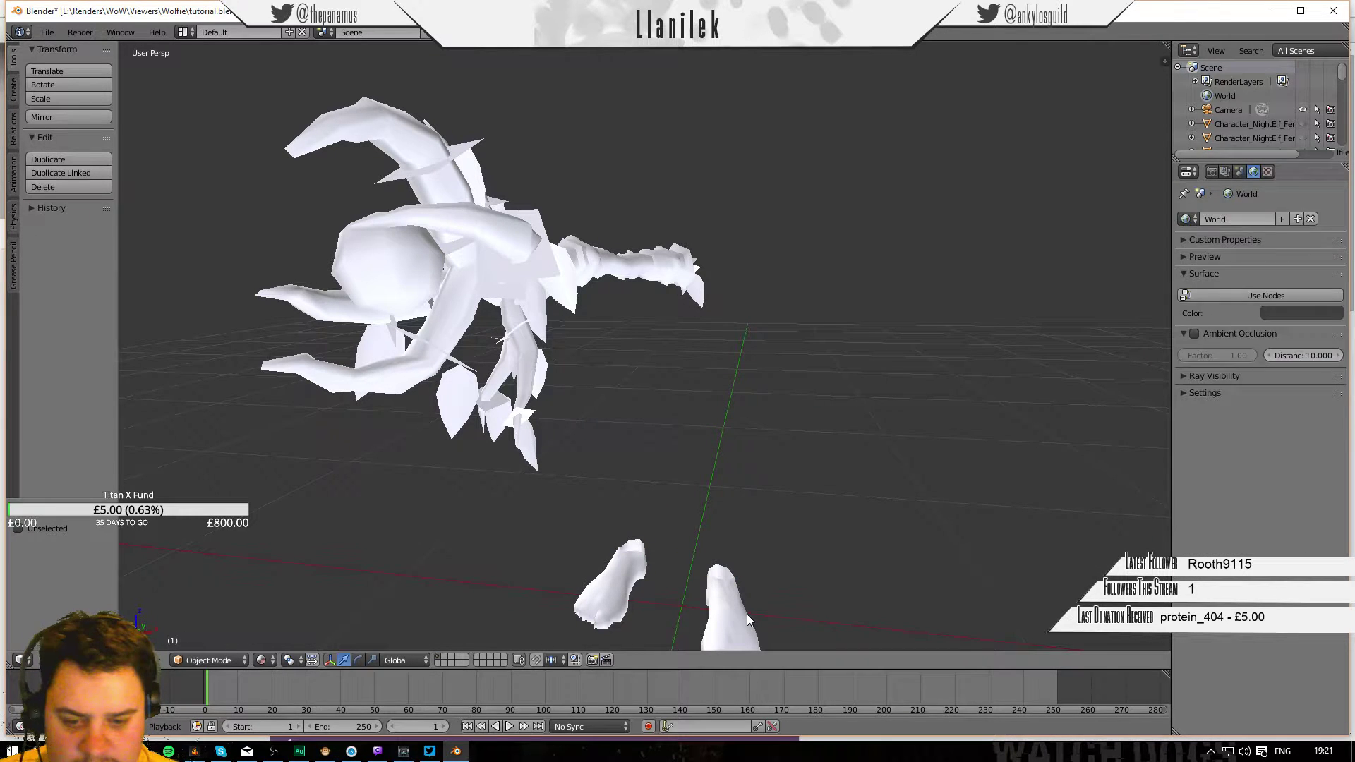
# Give the two feet a node material with the dreampaw_Body.png Image Texture as its color, and hide the feet.
pyautogui.rightClick(747, 613)
pyautogui.click(1268, 340)
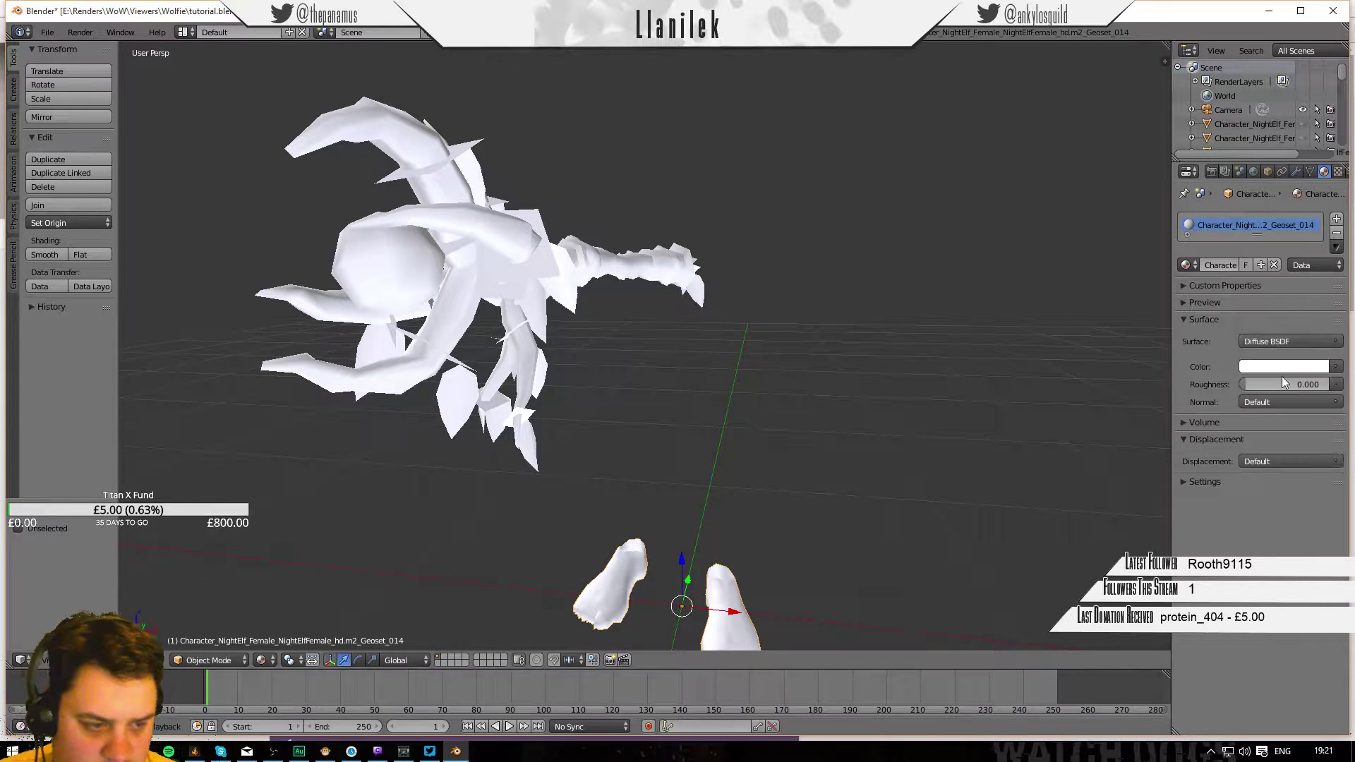
pyautogui.click(1329, 367)
pyautogui.click(1085, 319)
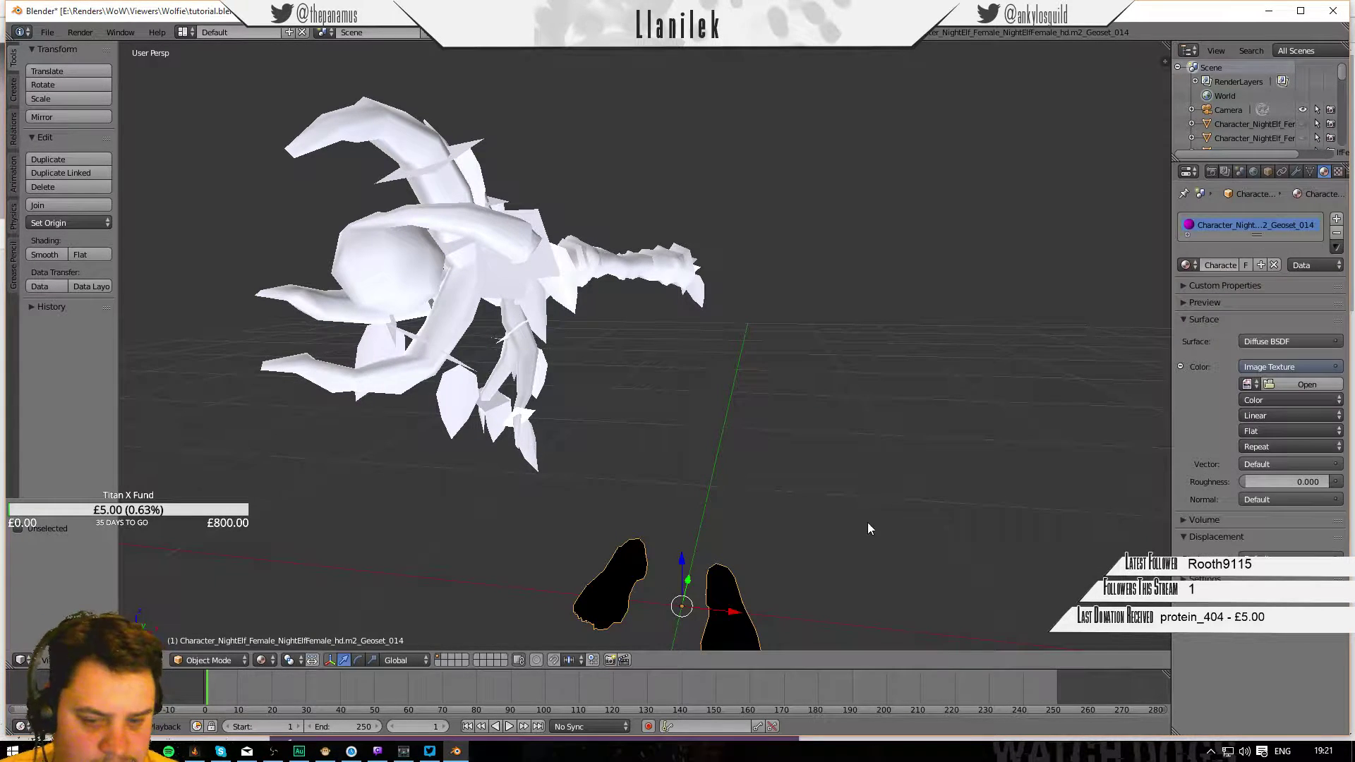
pyautogui.click(1251, 384)
pyautogui.click(1177, 407)
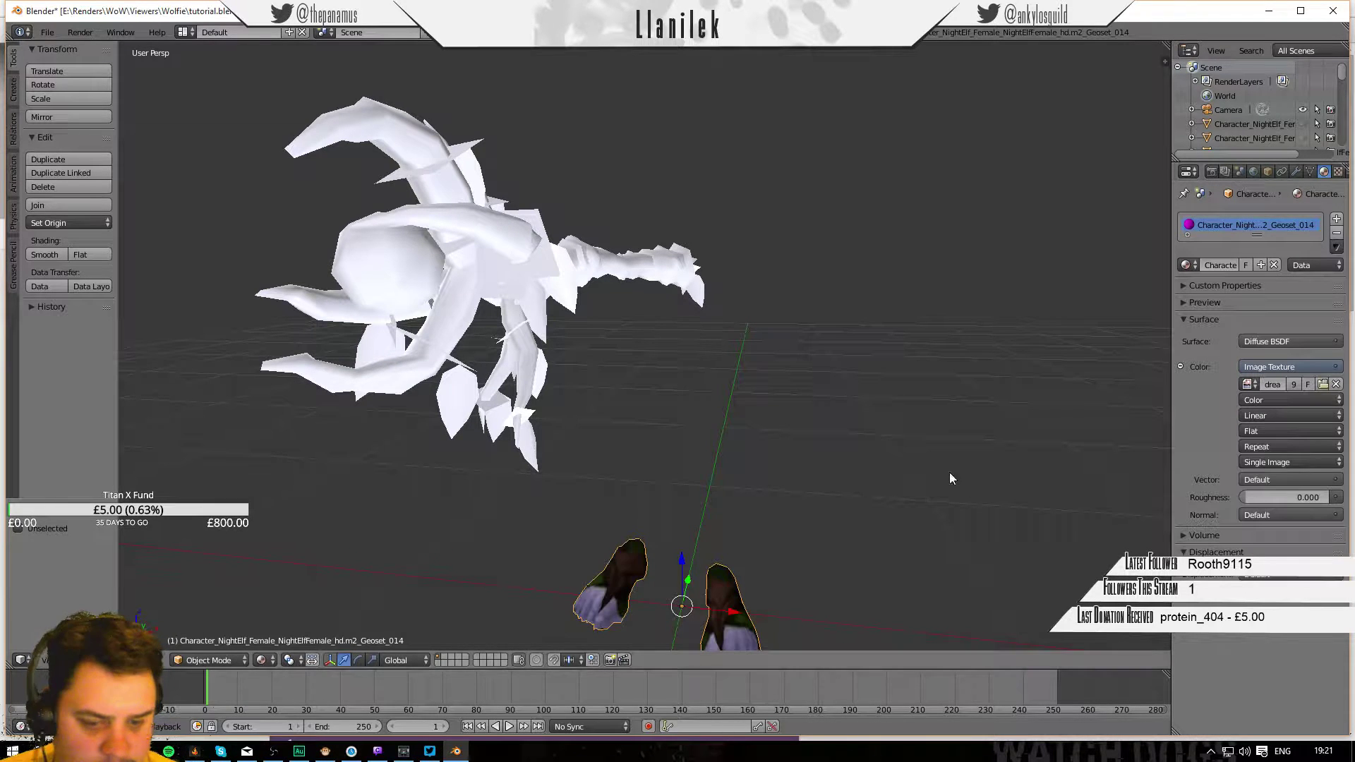
pyautogui.press('Delete')
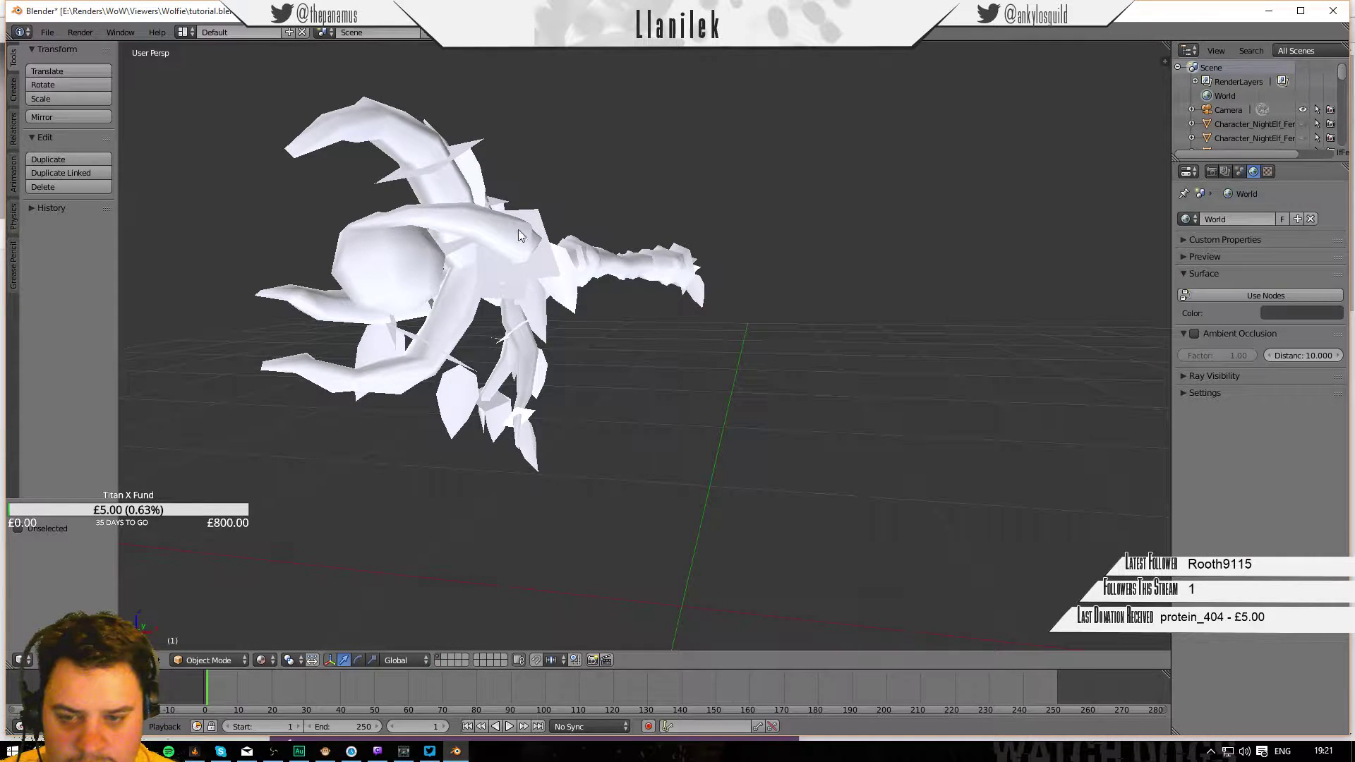
# Give the flat effect planes around the stave a node material with a dreampaw_Stave Image Texture as its color.
pyautogui.rightClick(542, 279)
pyautogui.click(1285, 341)
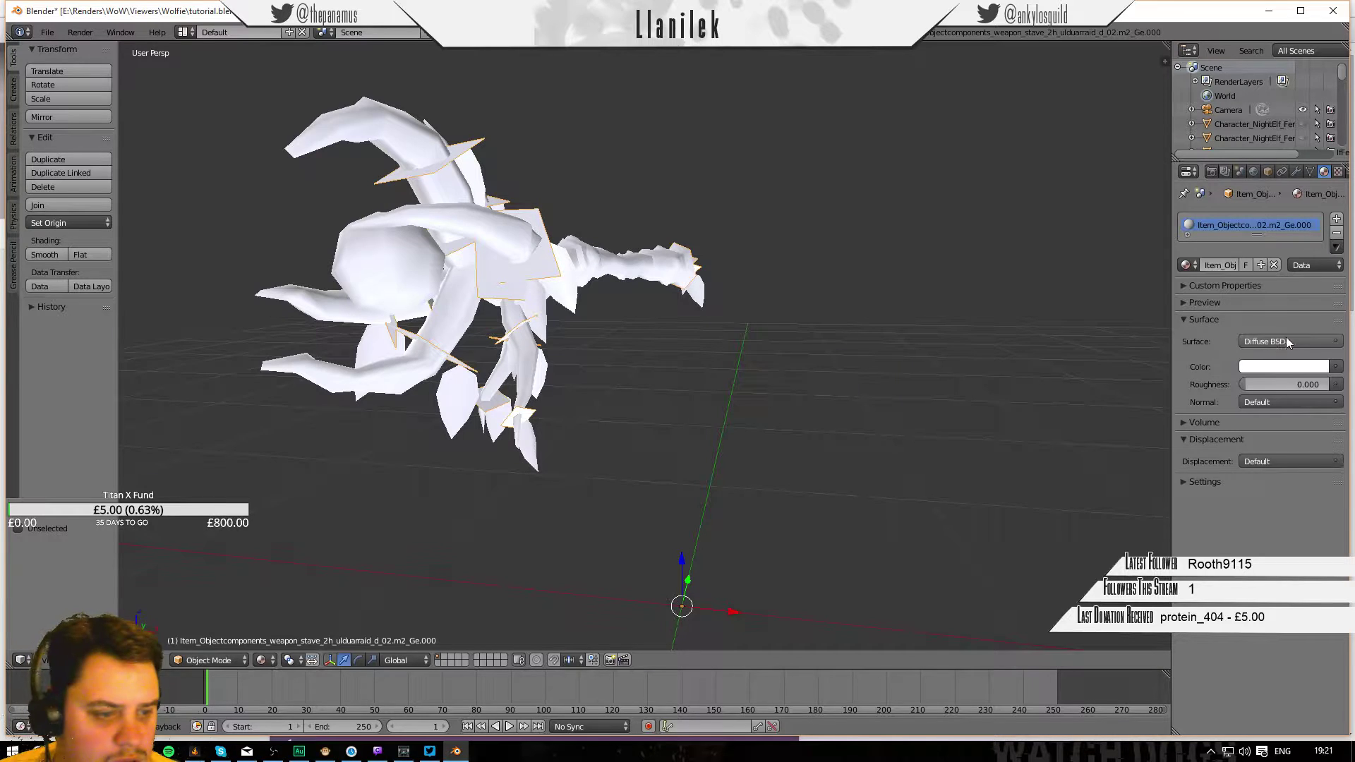
pyautogui.click(1335, 366)
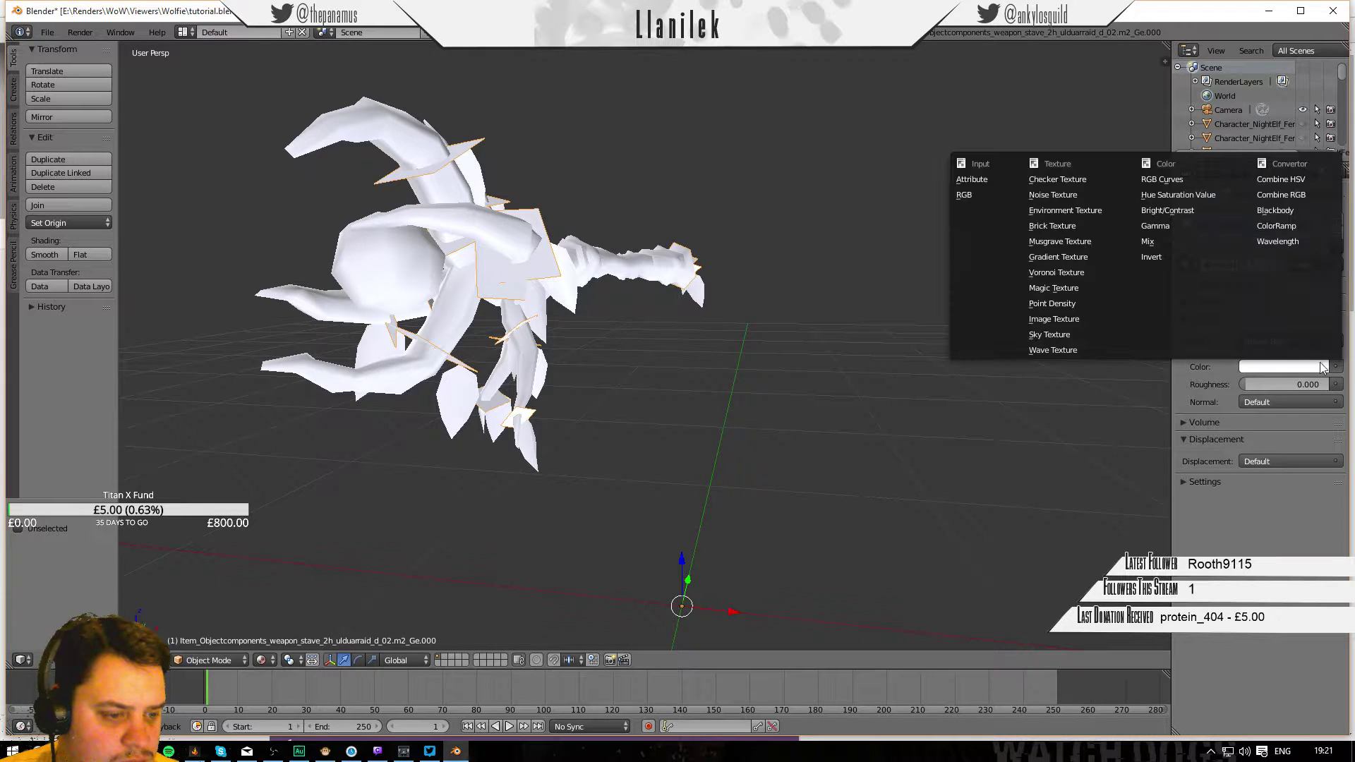
pyautogui.click(1060, 317)
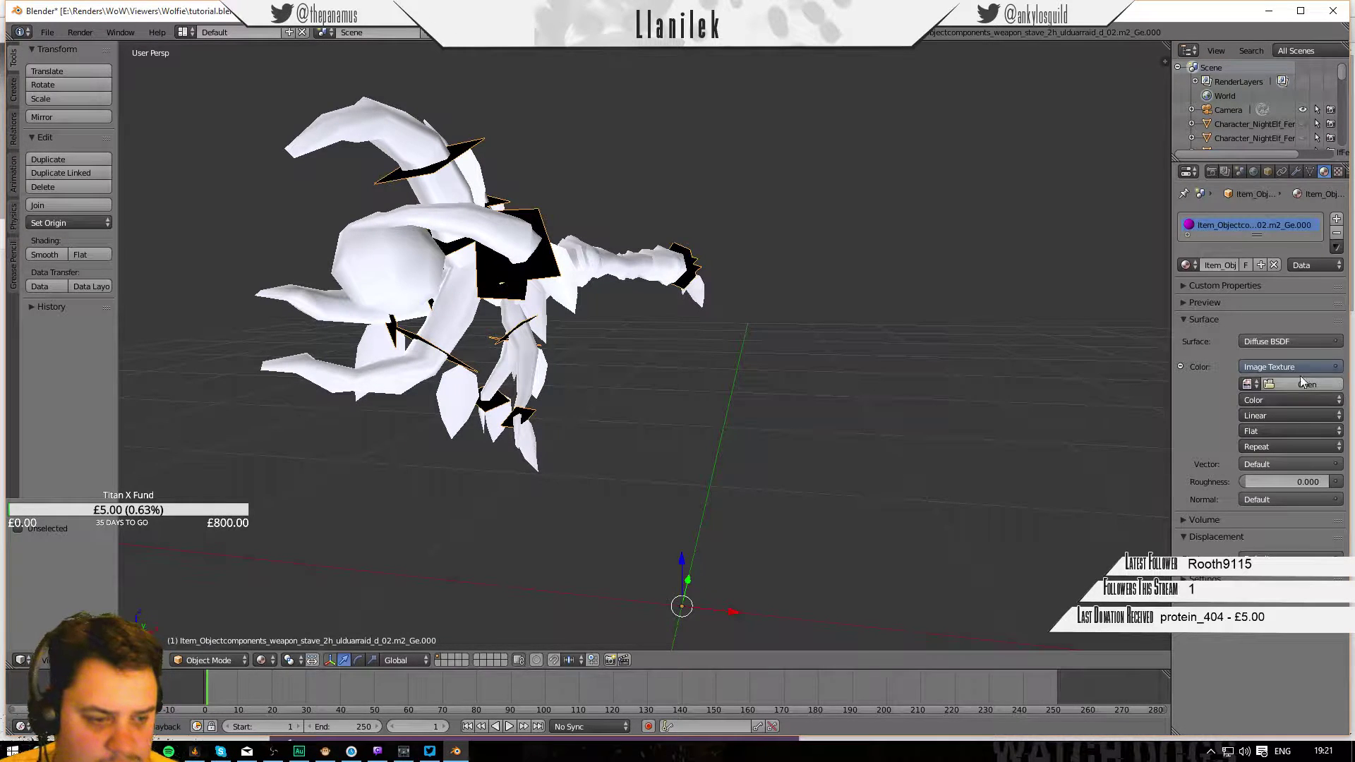
pyautogui.click(1245, 383)
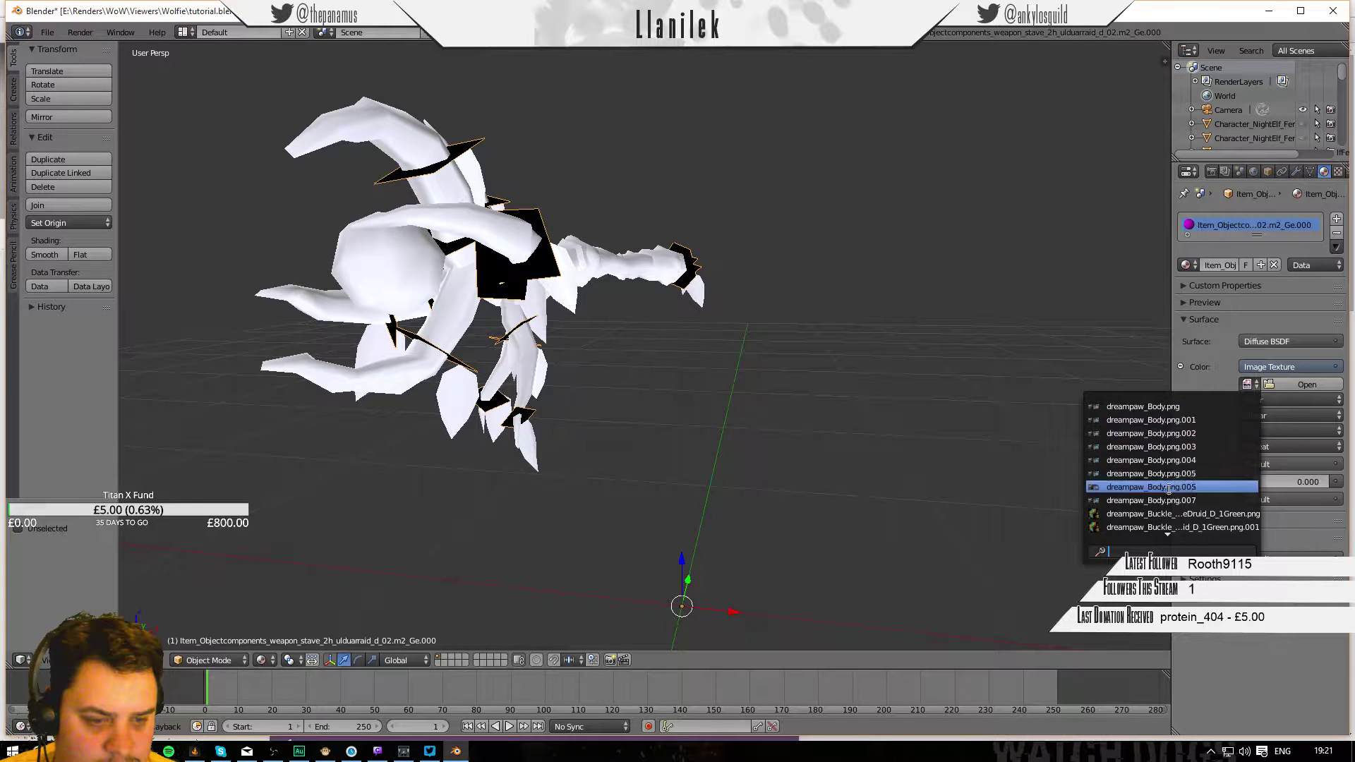
pyautogui.scroll(-10, 1165, 522)
pyautogui.scroll(-6, 1165, 522)
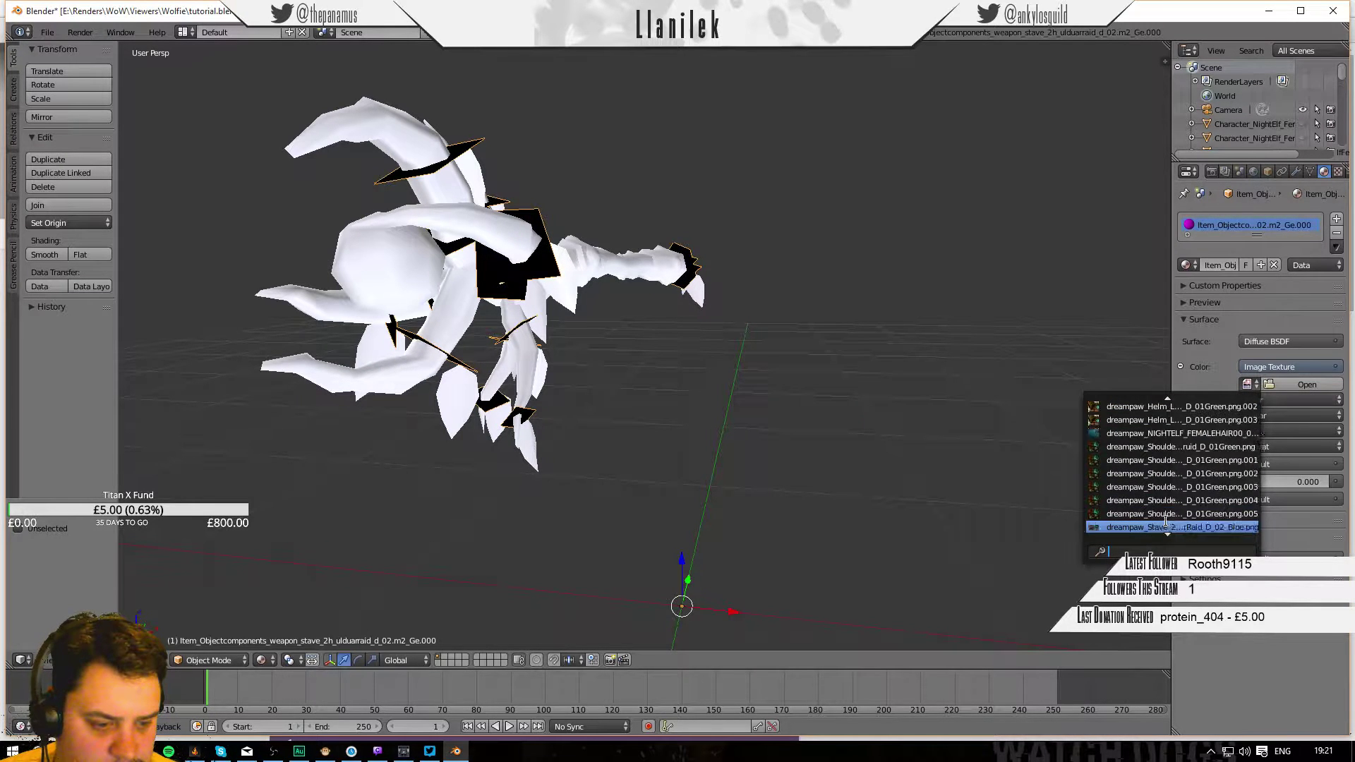
pyautogui.click(1143, 514)
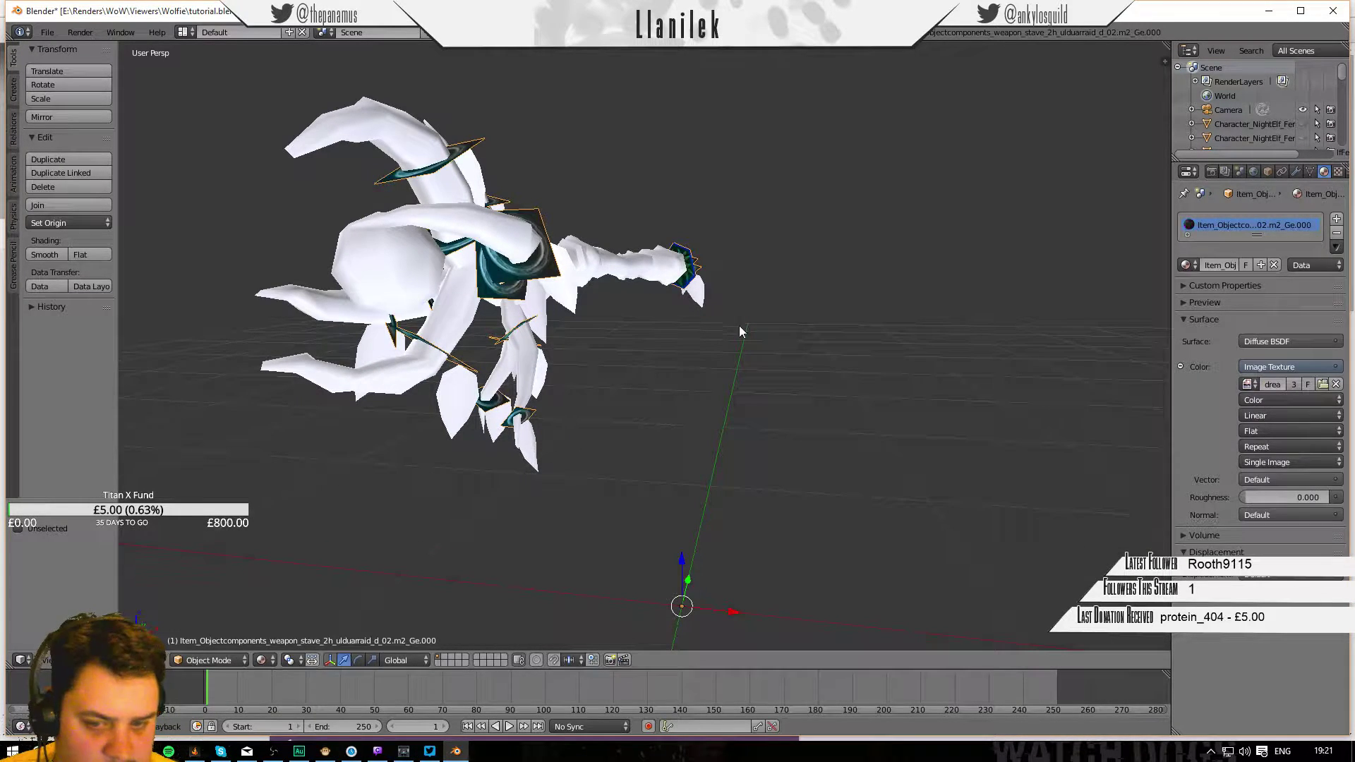
# Give the main stave mesh, including its claws, orb and leaves, a node material with its matching stave Image Texture as the color.
pyautogui.rightClick(612, 263)
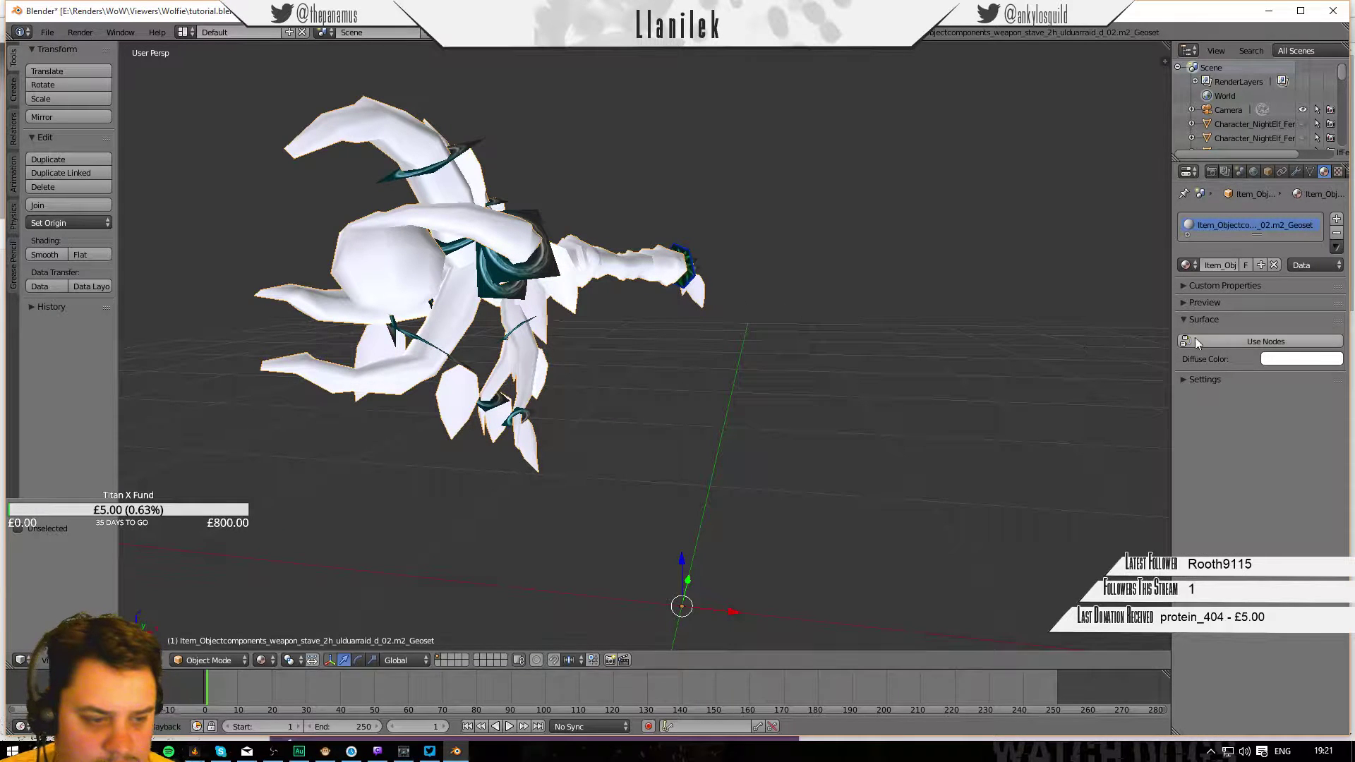
pyautogui.click(1214, 338)
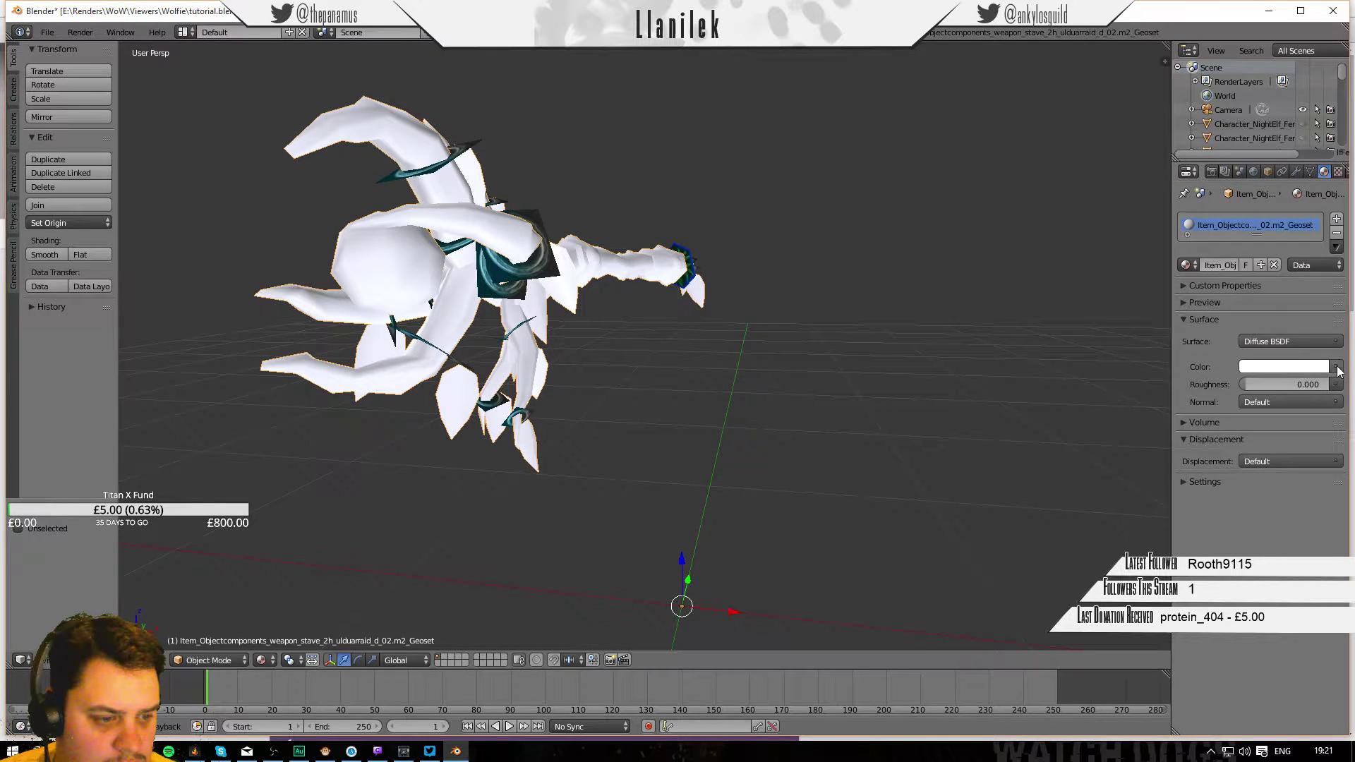
pyautogui.click(1337, 367)
pyautogui.click(1037, 319)
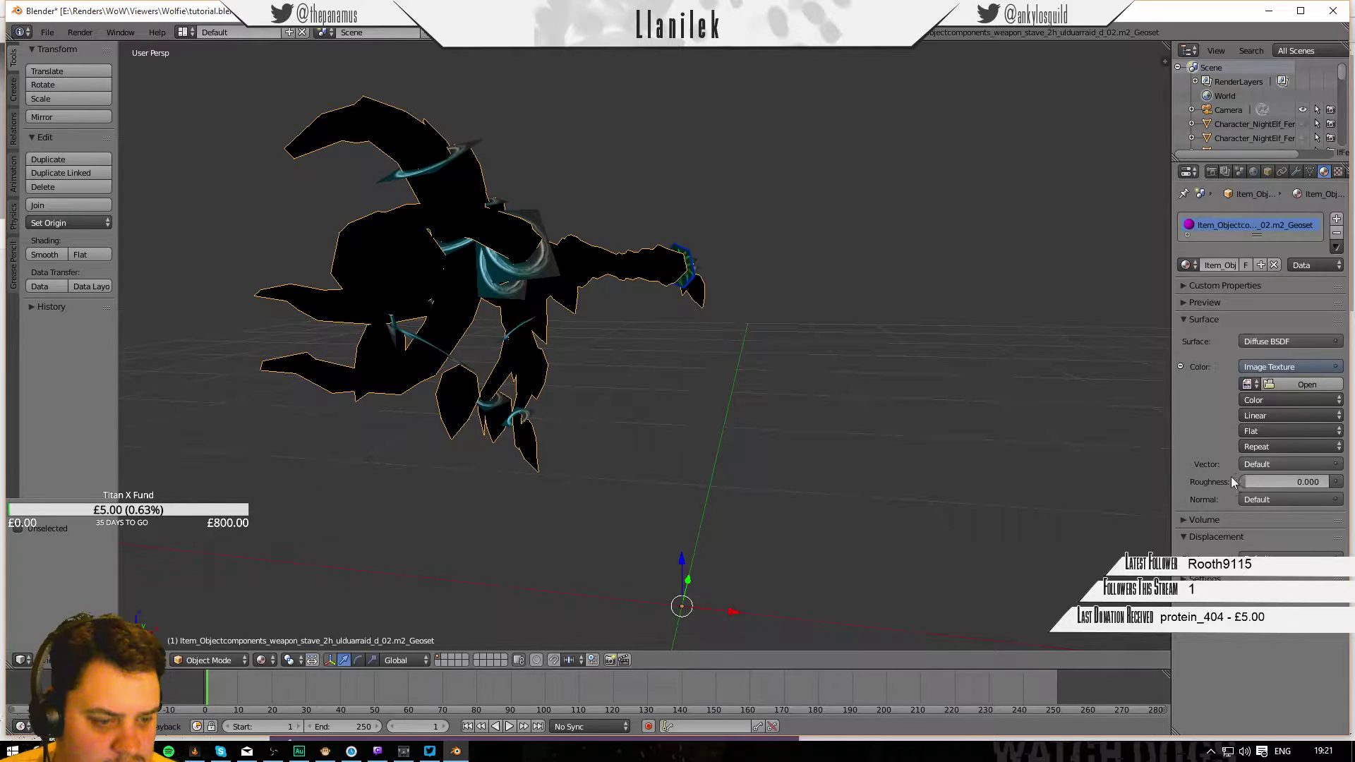
pyautogui.click(1245, 383)
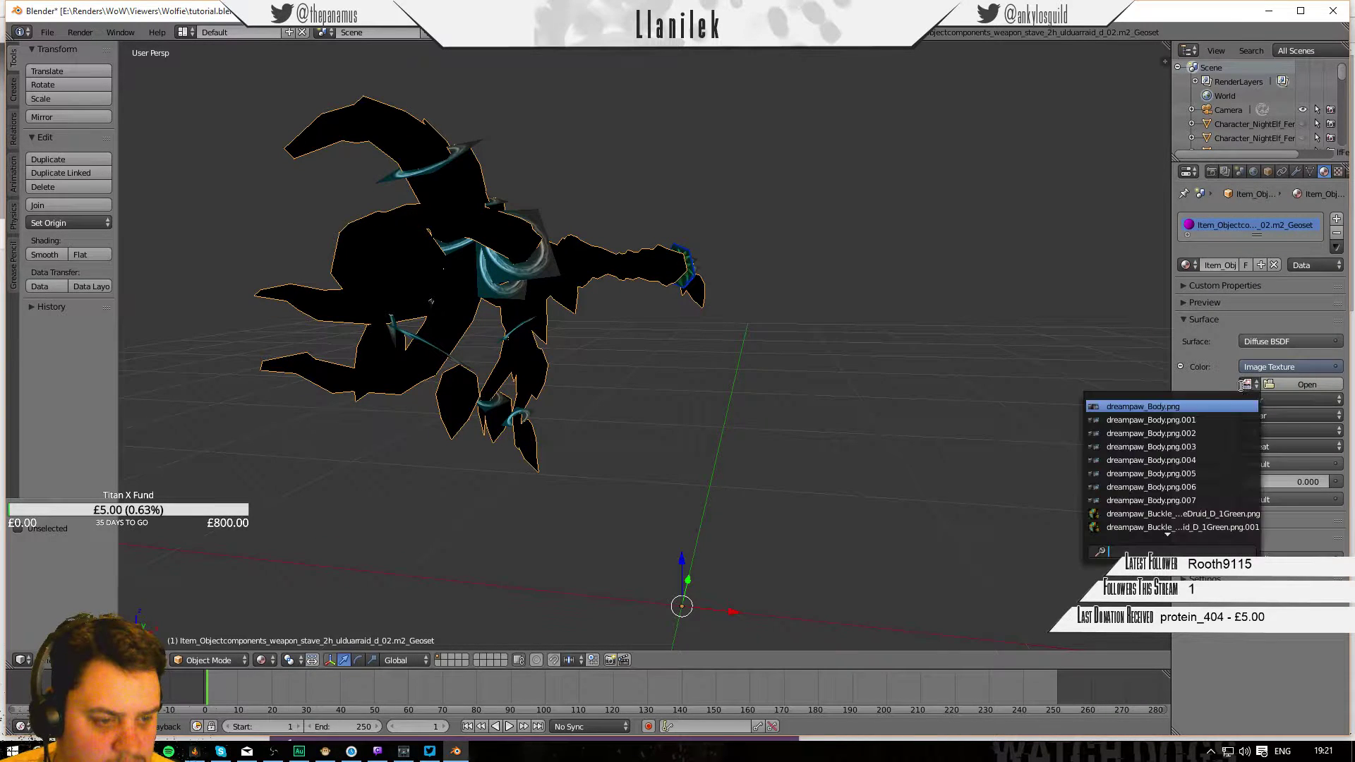
pyautogui.scroll(-5, 1164, 480)
pyautogui.scroll(-6, 1157, 504)
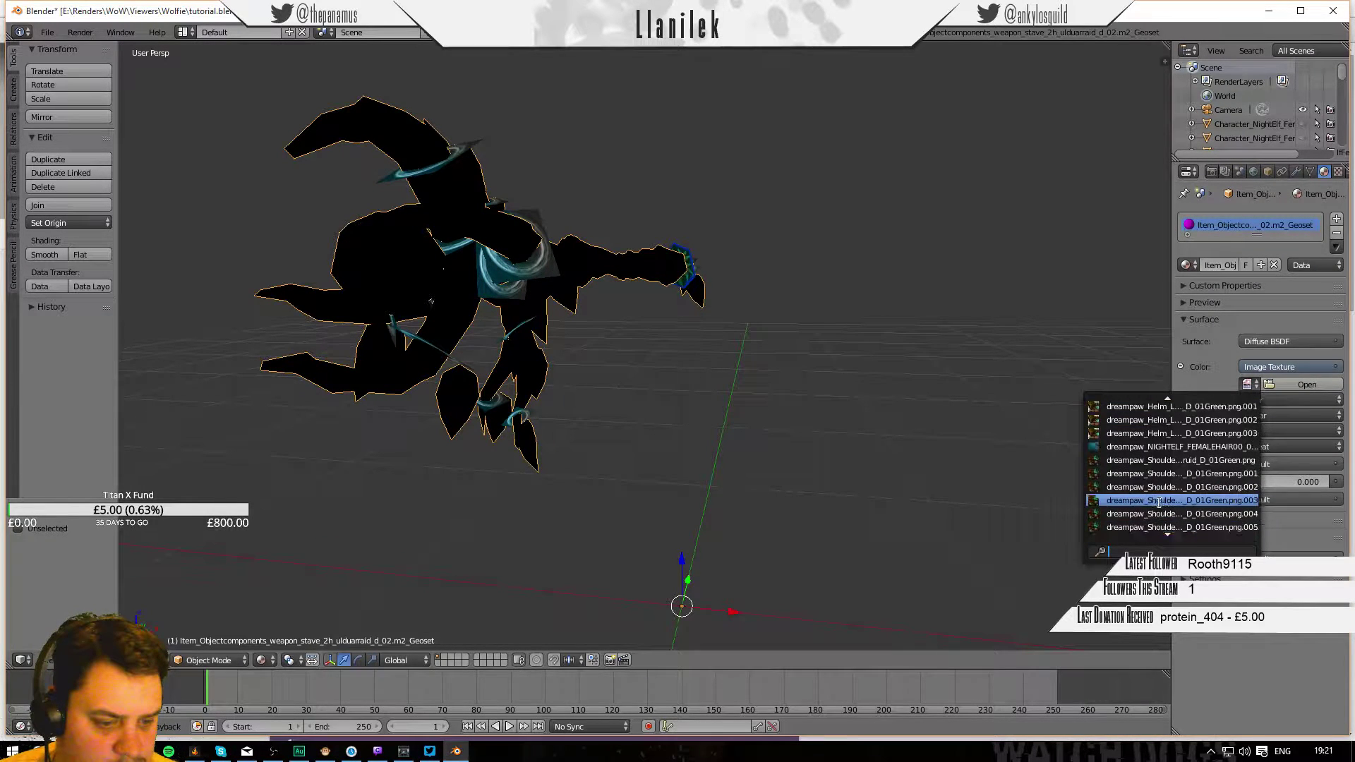
pyautogui.click(1166, 499)
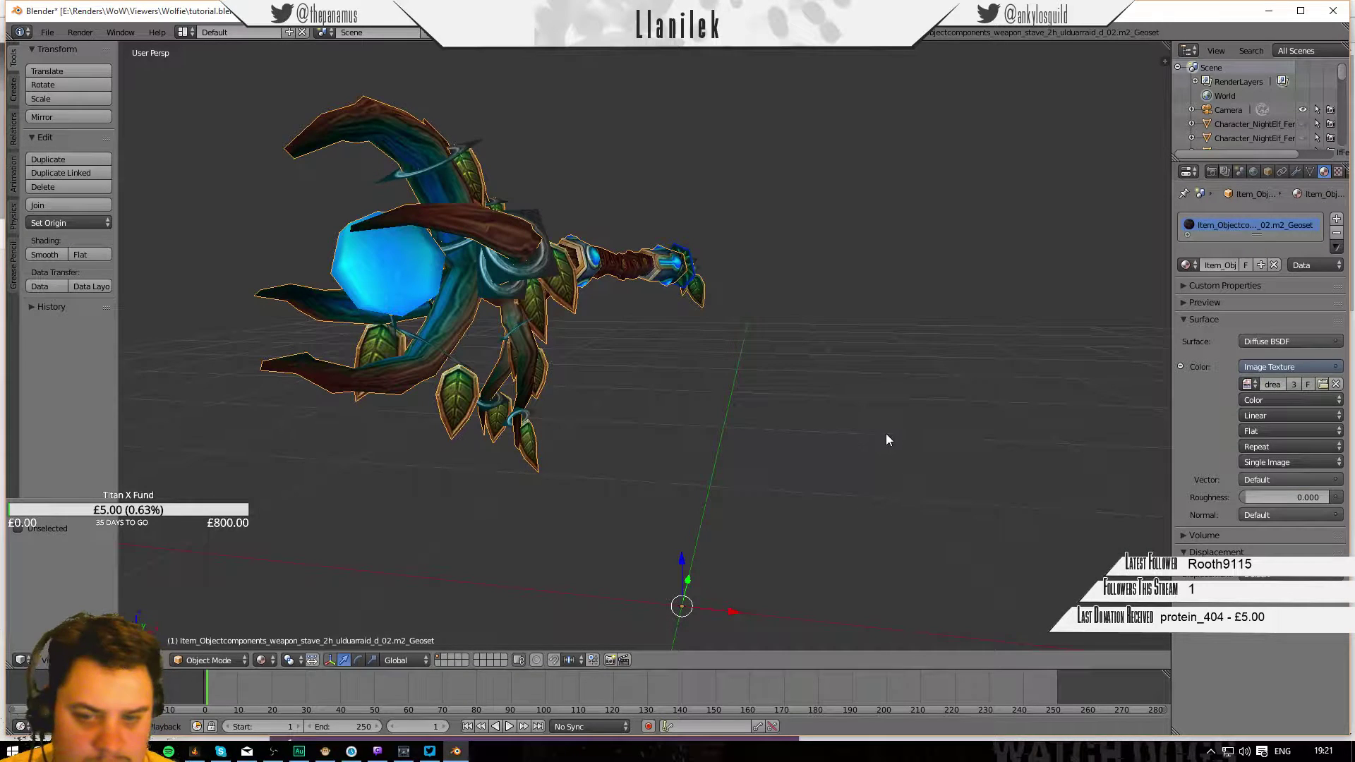
# Check the textured stave, reveal all hidden parts, and view the whole character from the front.
pyautogui.moveTo(732, 273); pyautogui.dragTo(638, 306, button='middle')
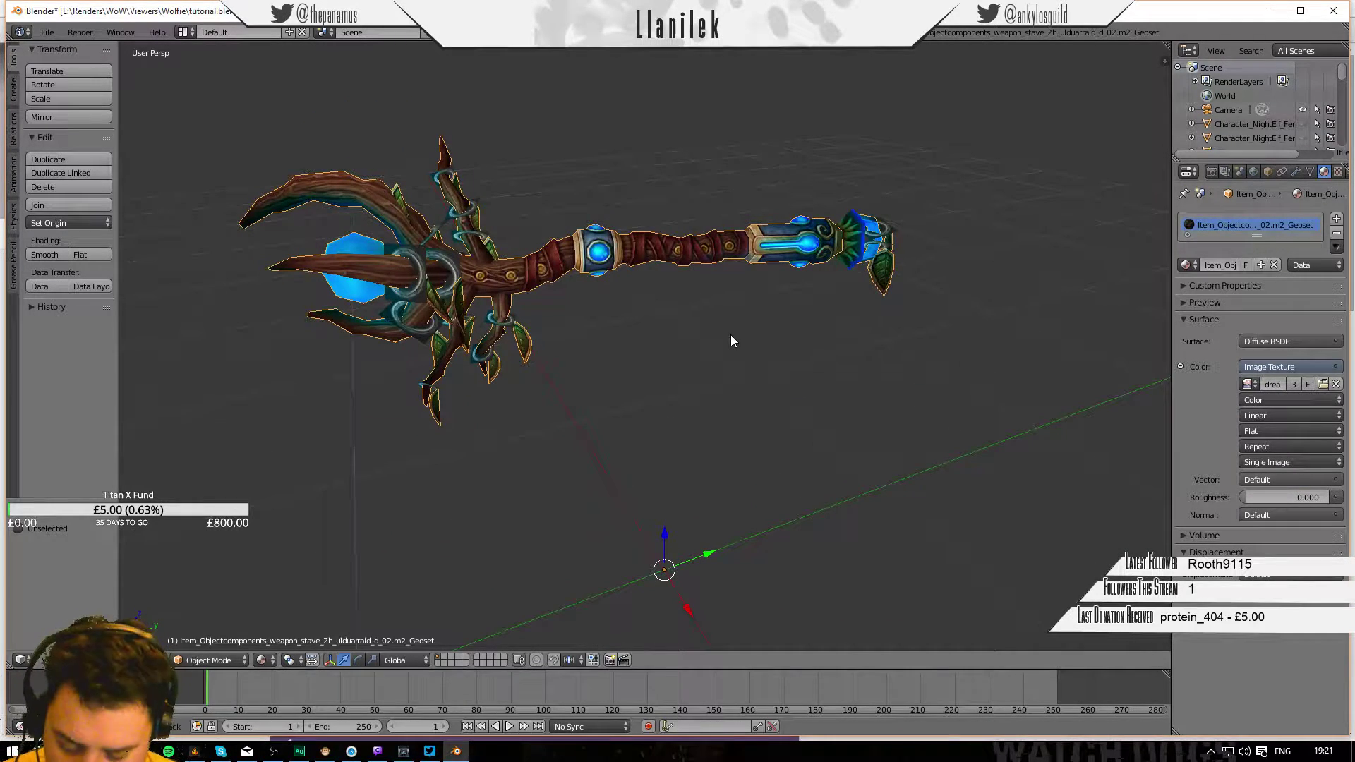
pyautogui.press('KP_Divide')
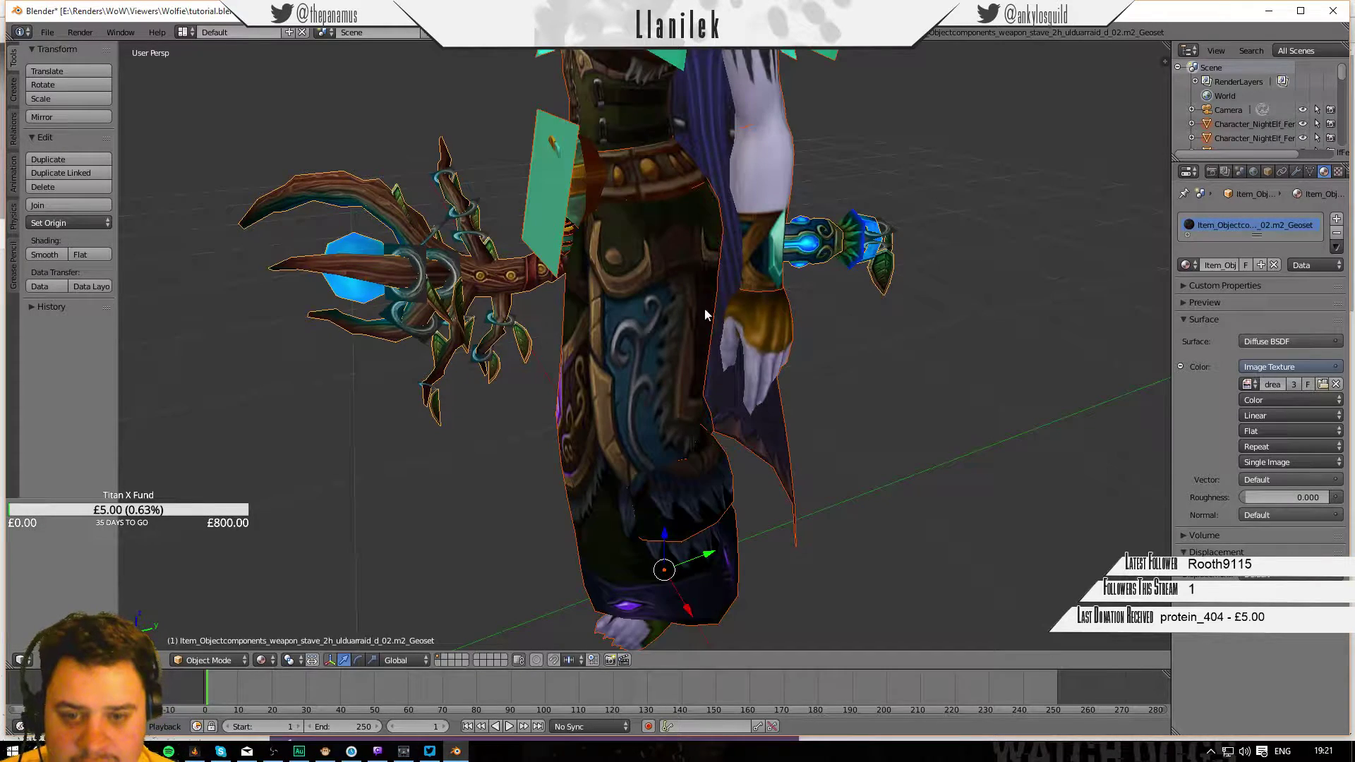
pyautogui.moveTo(706, 303); pyautogui.dragTo(780, 294, button='middle')
pyautogui.scroll(-5, 730, 294)
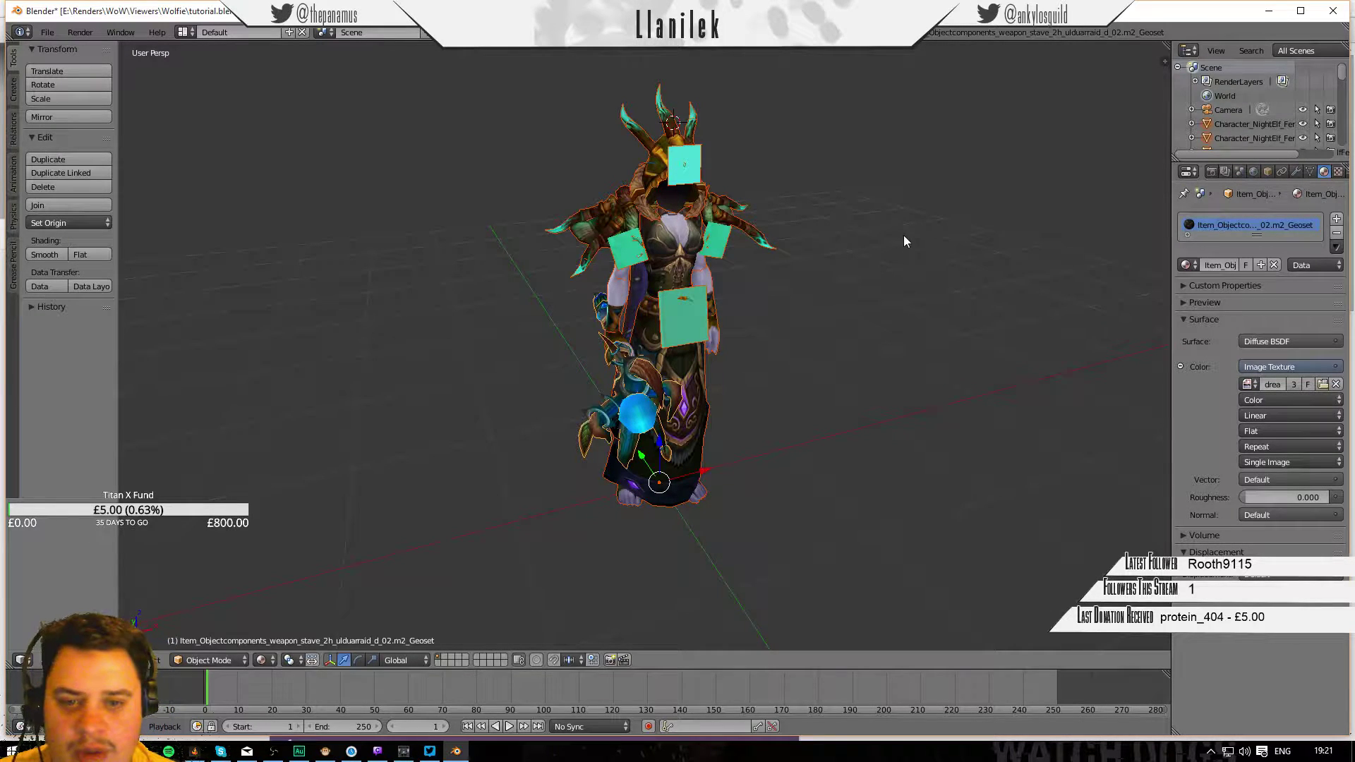
pyautogui.scroll(2, 793, 314)
pyautogui.moveTo(811, 311); pyautogui.dragTo(727, 283, button='middle')
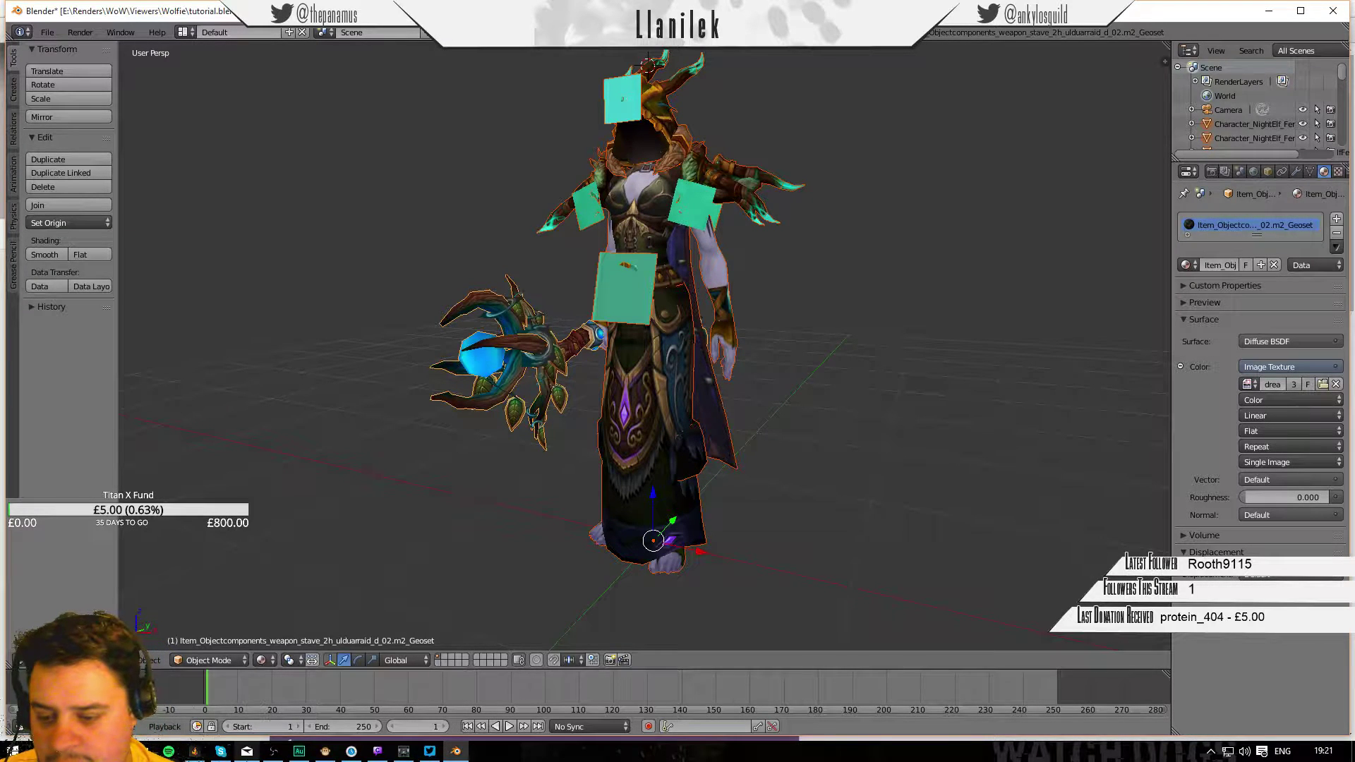
# Compare the character in Solid viewport shading, and return the viewport to Material shading.
pyautogui.click(266, 659)
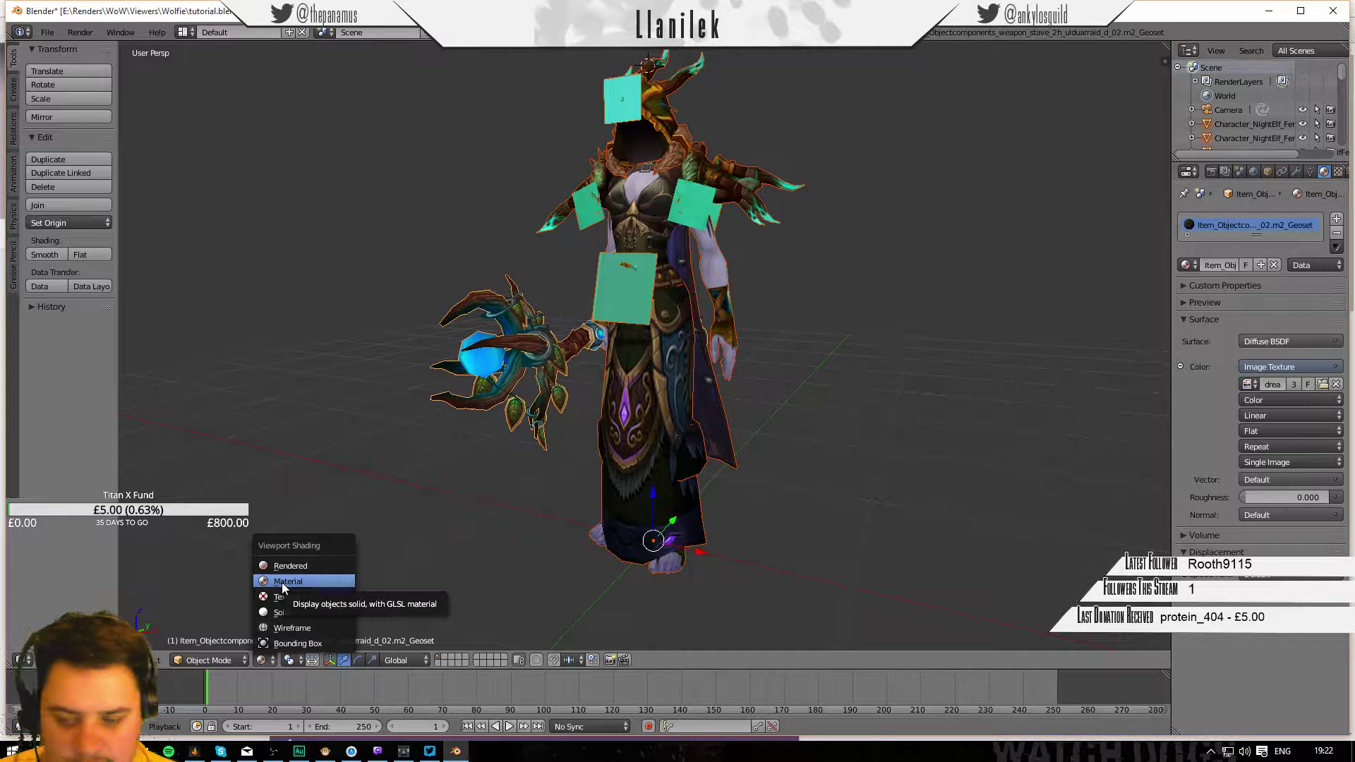
pyautogui.click(281, 611)
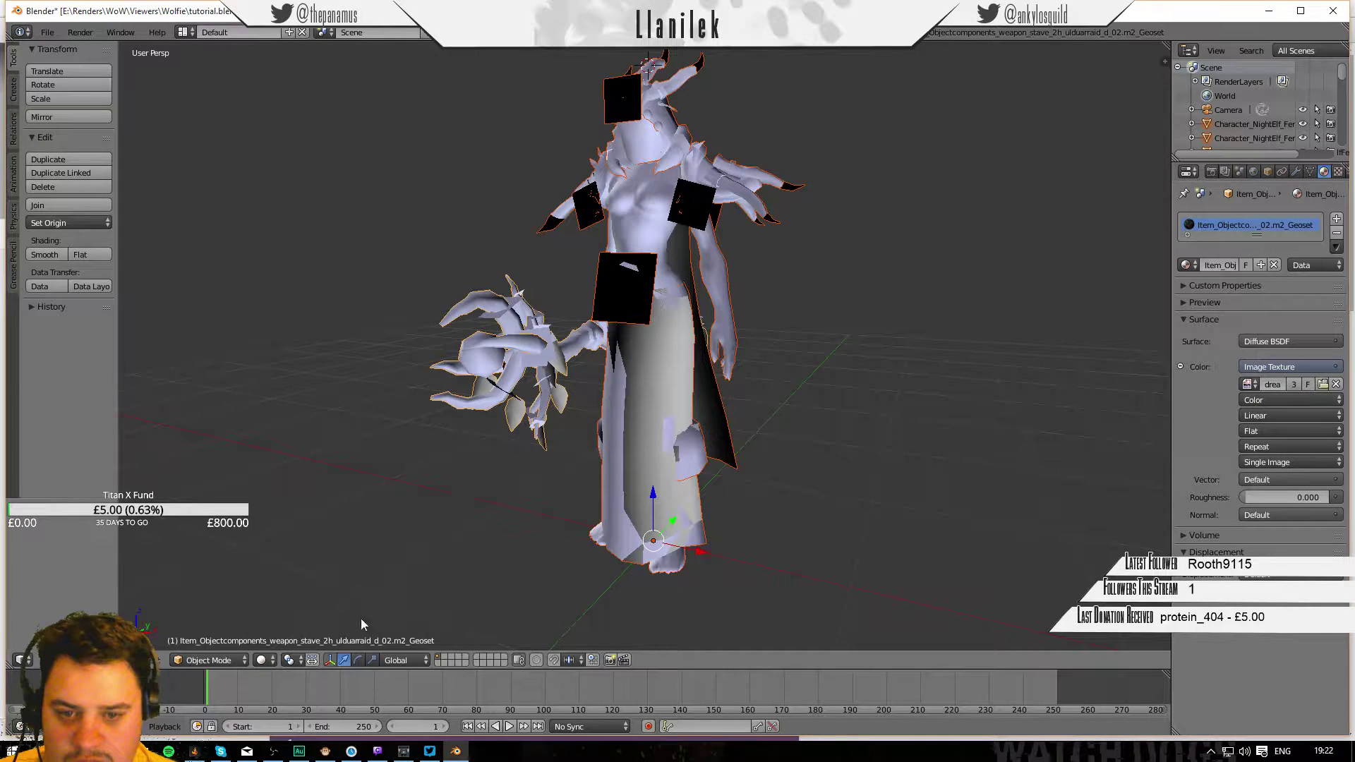
pyautogui.click(267, 662)
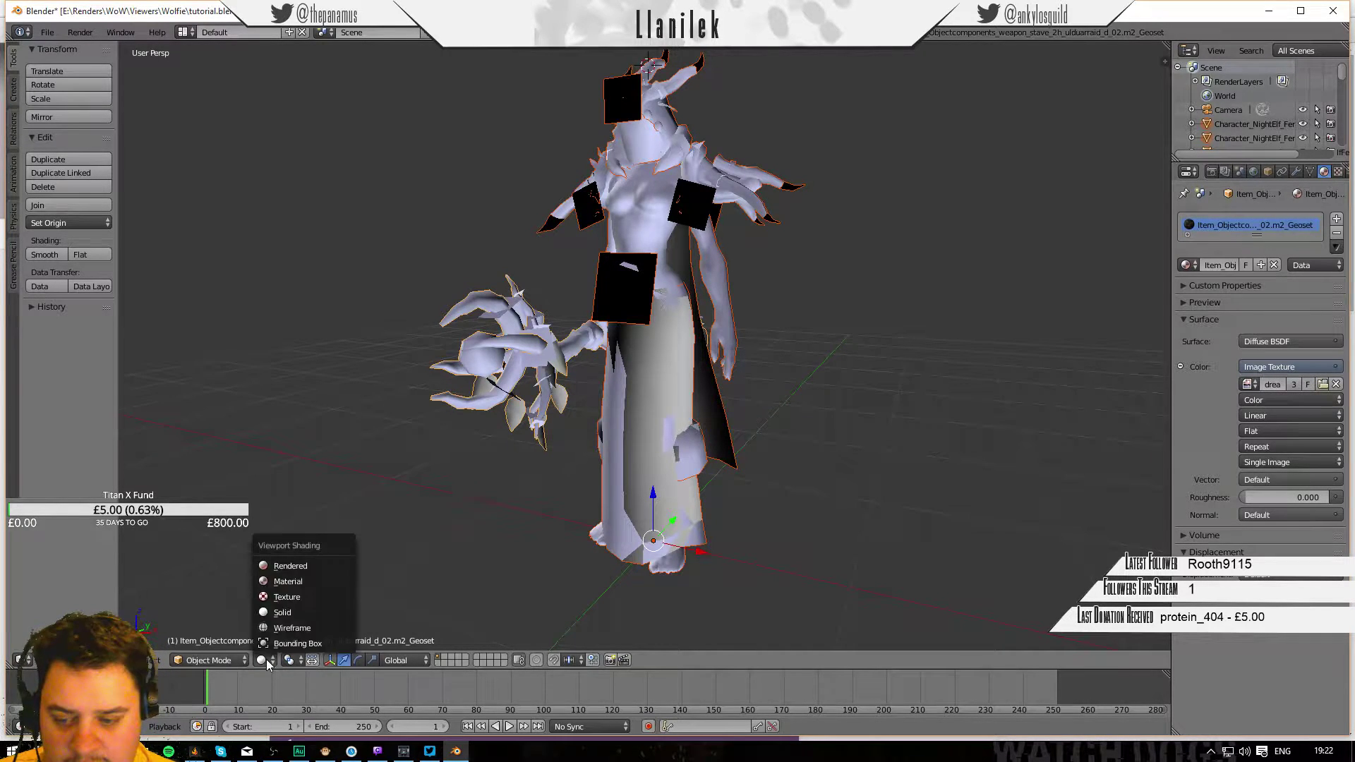
pyautogui.click(288, 581)
# Examine the opaque green planes by the helm, shoulders and waist, along with the stave, from several angles, selecting individual parts.
pyautogui.moveTo(734, 403); pyautogui.dragTo(810, 370, button='middle')
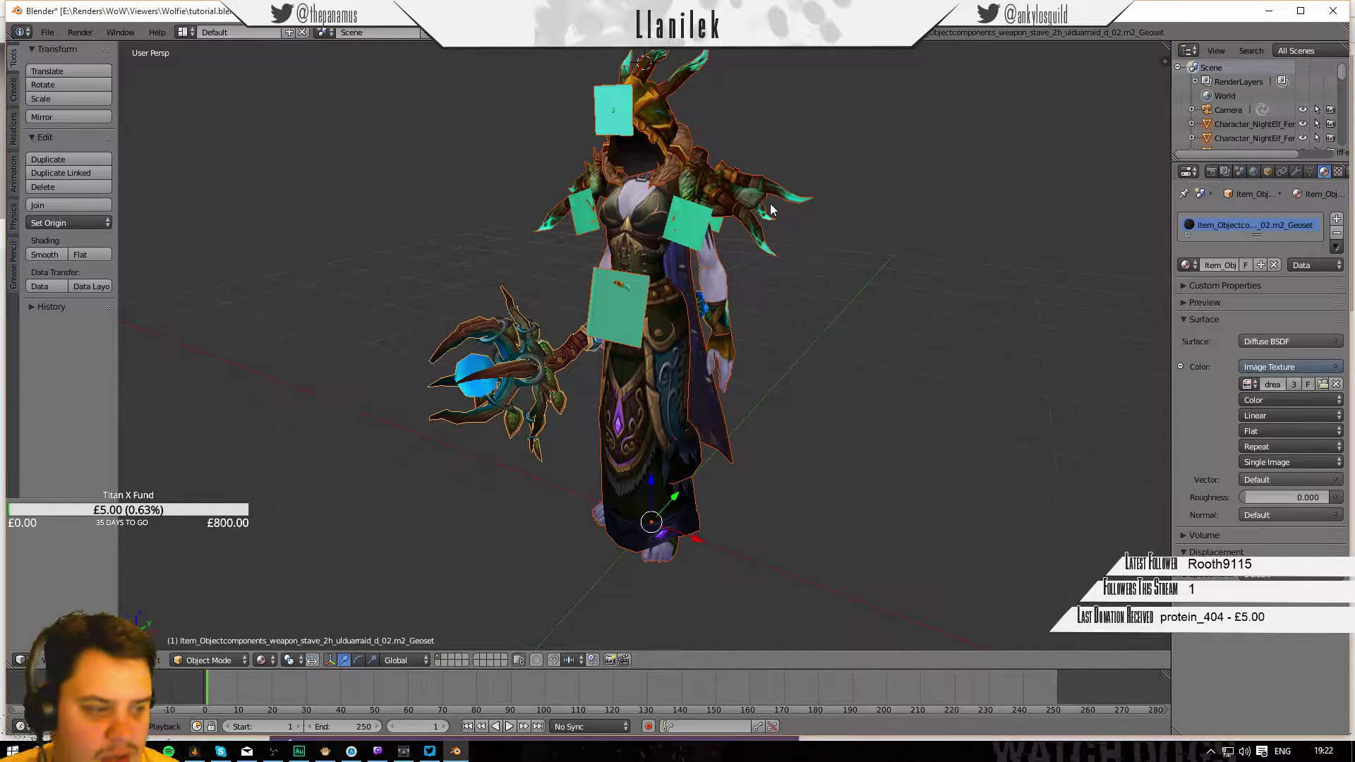
pyautogui.moveTo(770, 208); pyautogui.dragTo(335, 216, button='middle')
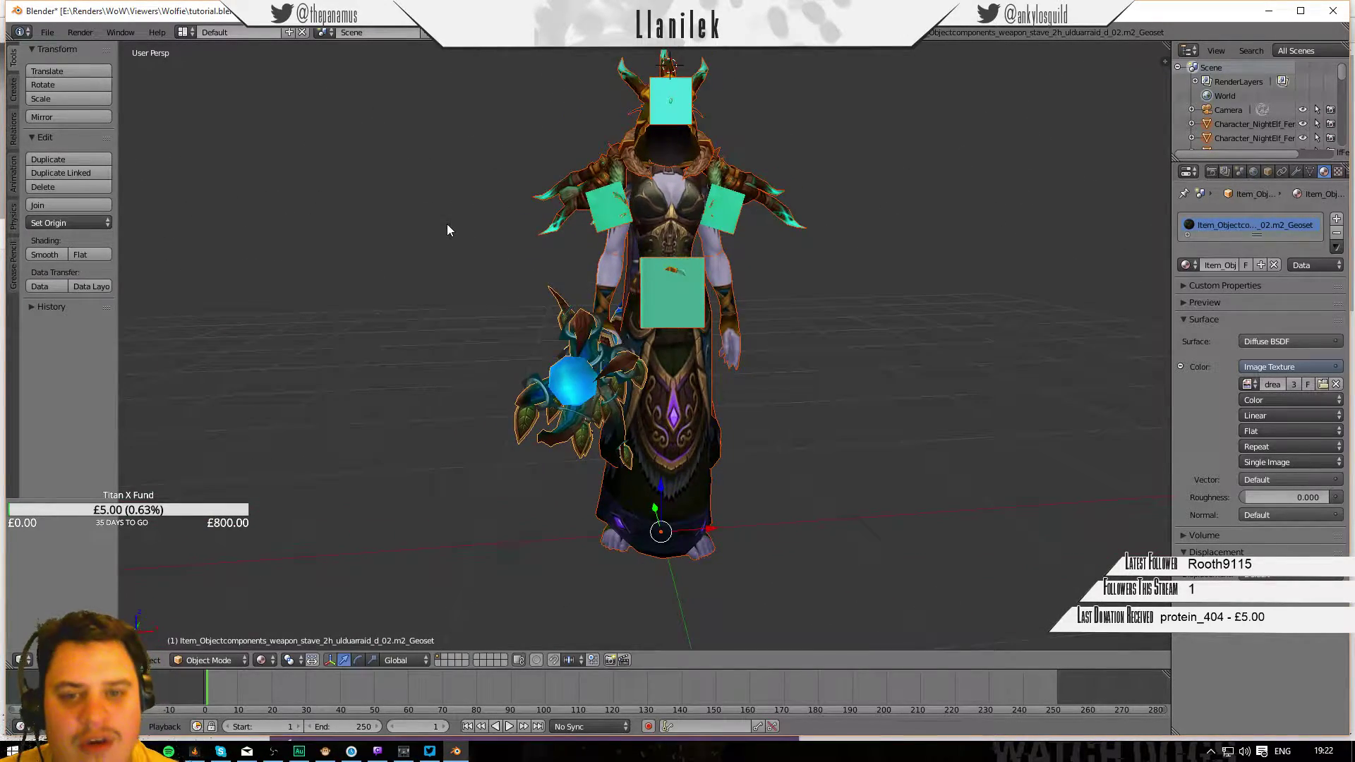
pyautogui.moveTo(447, 229); pyautogui.dragTo(398, 257, button='middle')
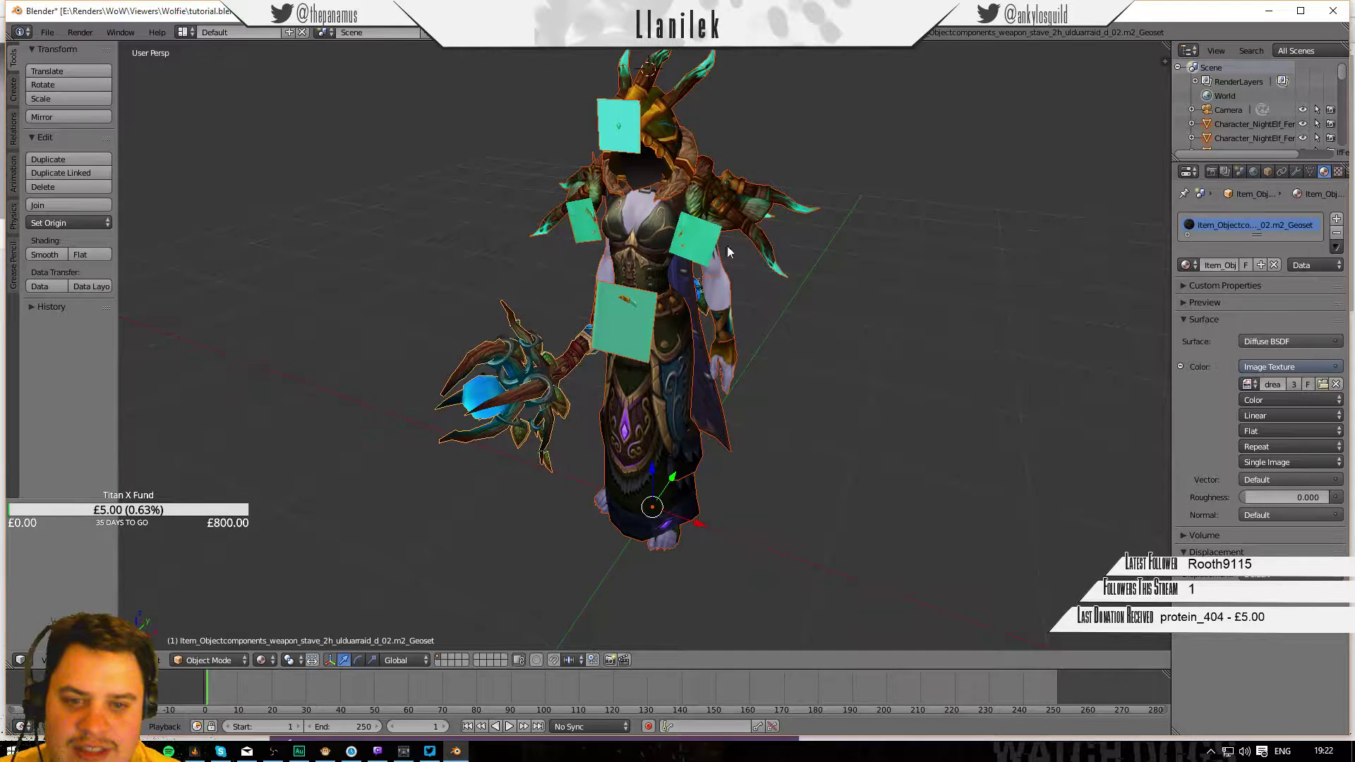
pyautogui.moveTo(833, 423); pyautogui.dragTo(477, 381, button='middle')
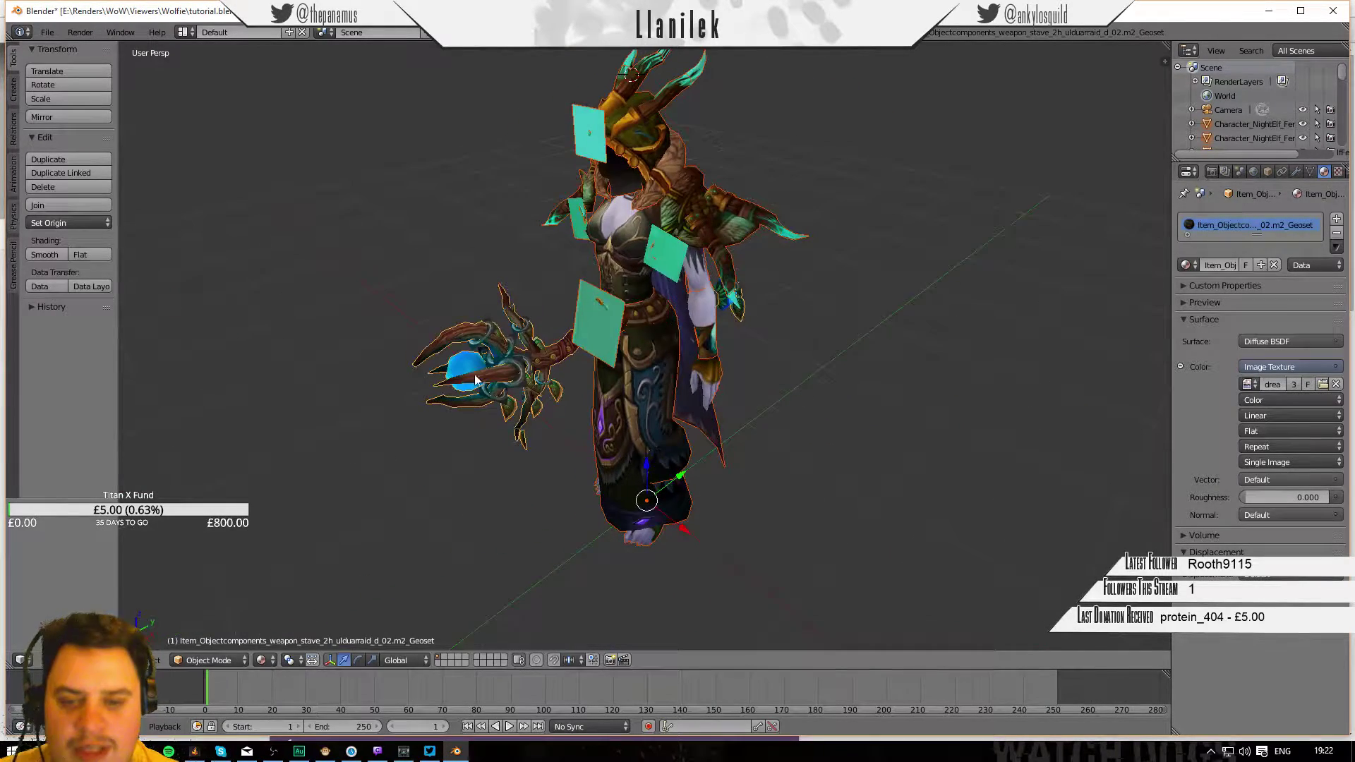
pyautogui.rightClick(602, 364)
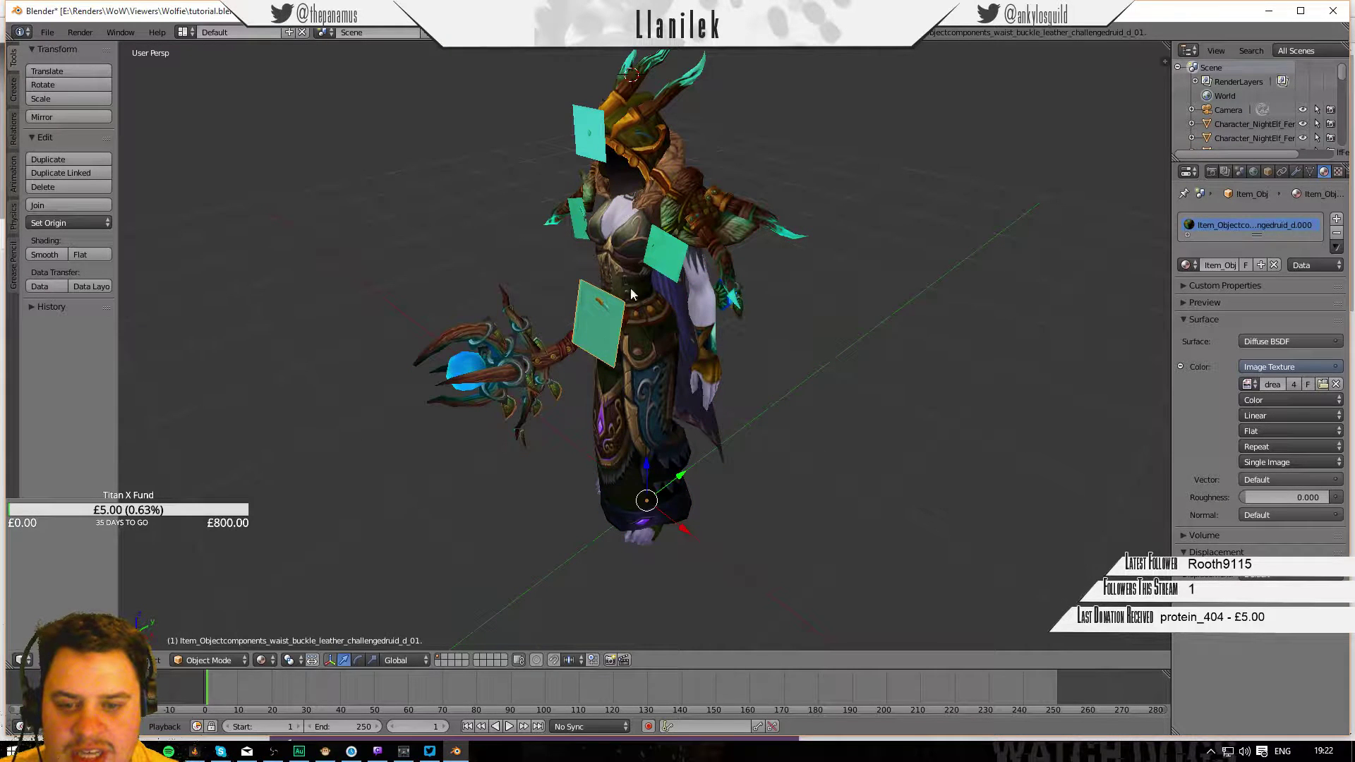
pyautogui.rightClick(676, 248)
pyautogui.rightClick(605, 141)
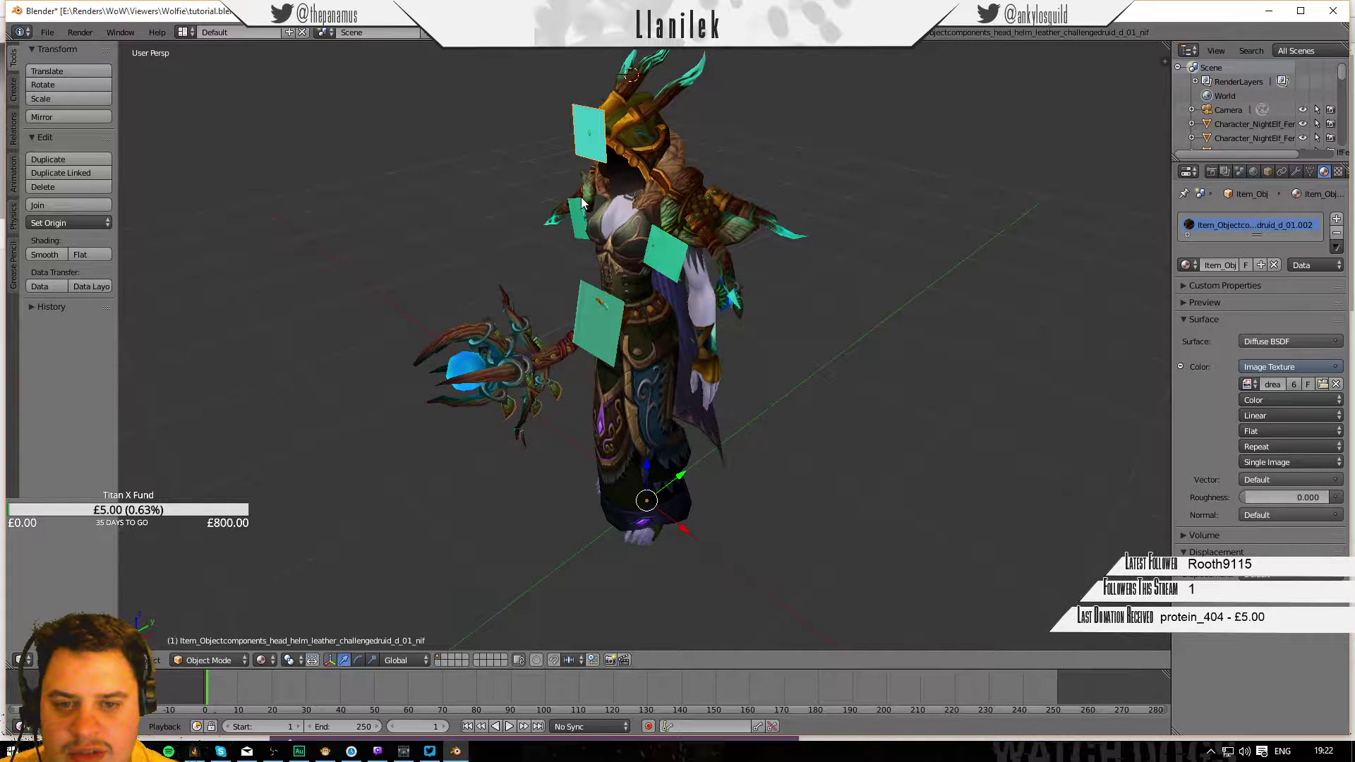
pyautogui.rightClick(577, 207)
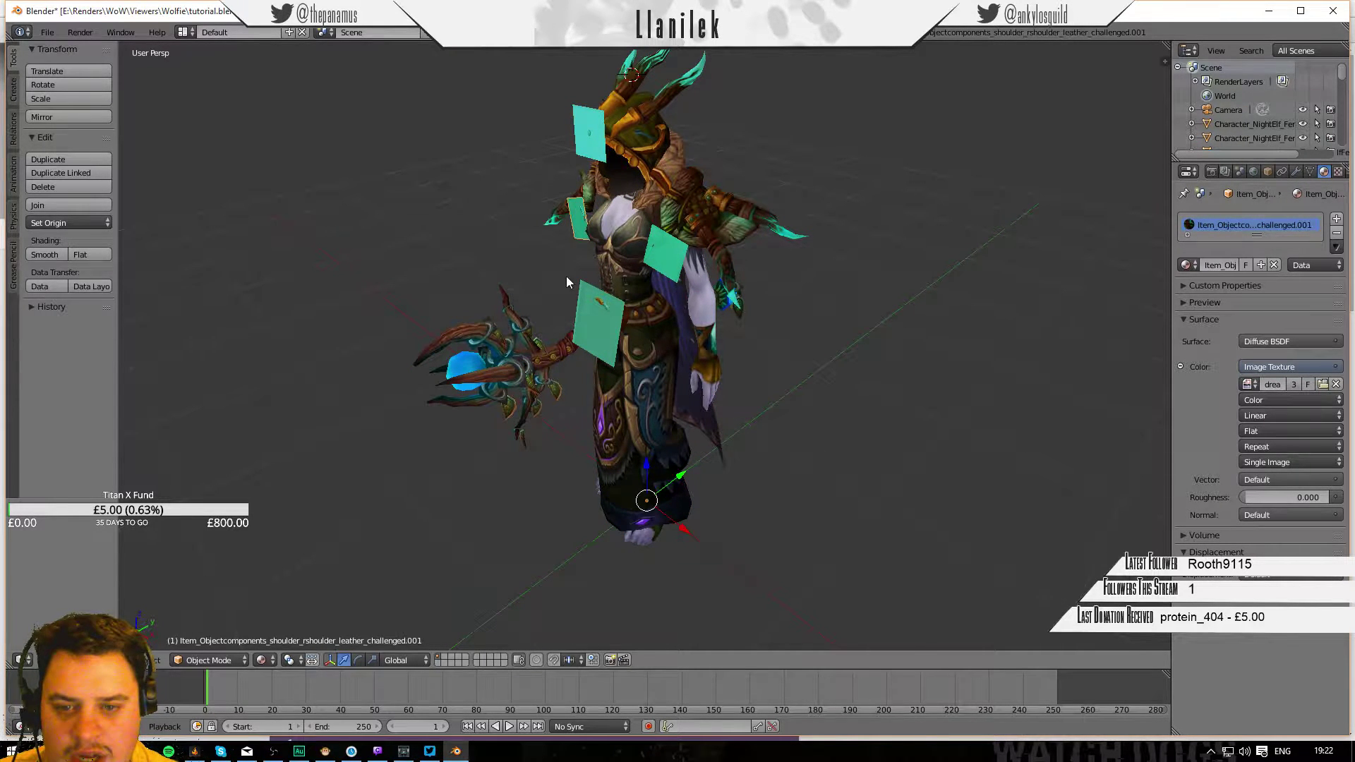
pyautogui.rightClick(522, 365)
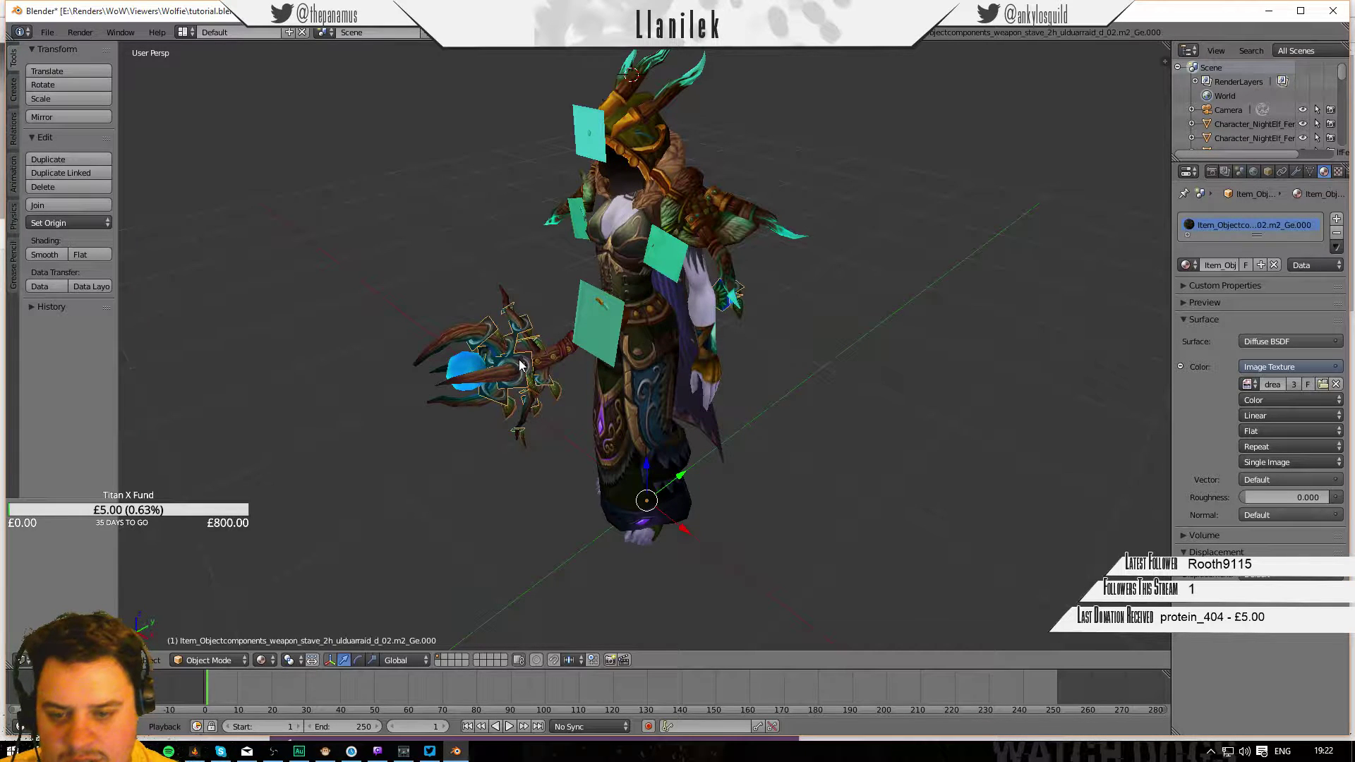
pyautogui.rightClick(616, 176)
pyautogui.moveTo(618, 182); pyautogui.dragTo(962, 162, button='middle')
# Select the waist buckle's green effect plane and split off a Node Editor area below the 3D view.
pyautogui.rightClick(660, 326)
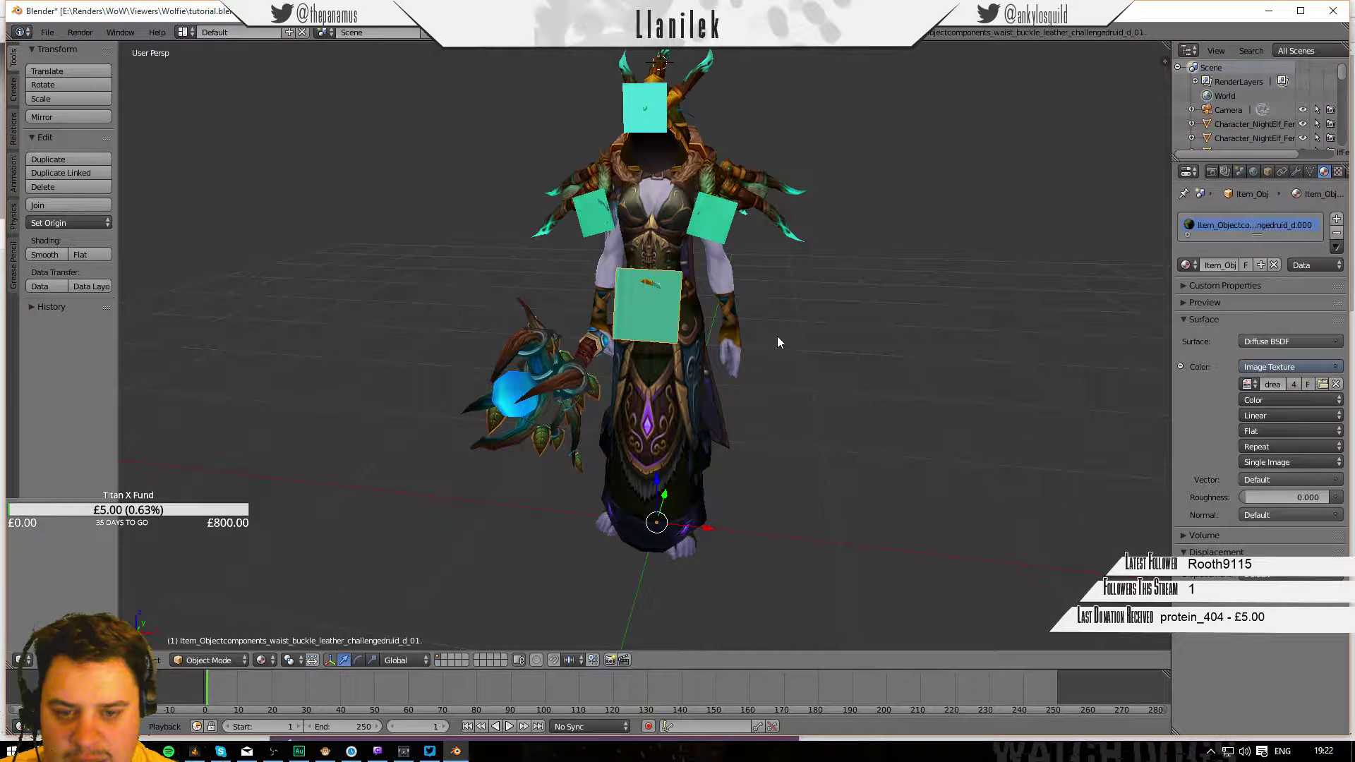
pyautogui.rightClick(727, 218)
pyautogui.rightClick(653, 325)
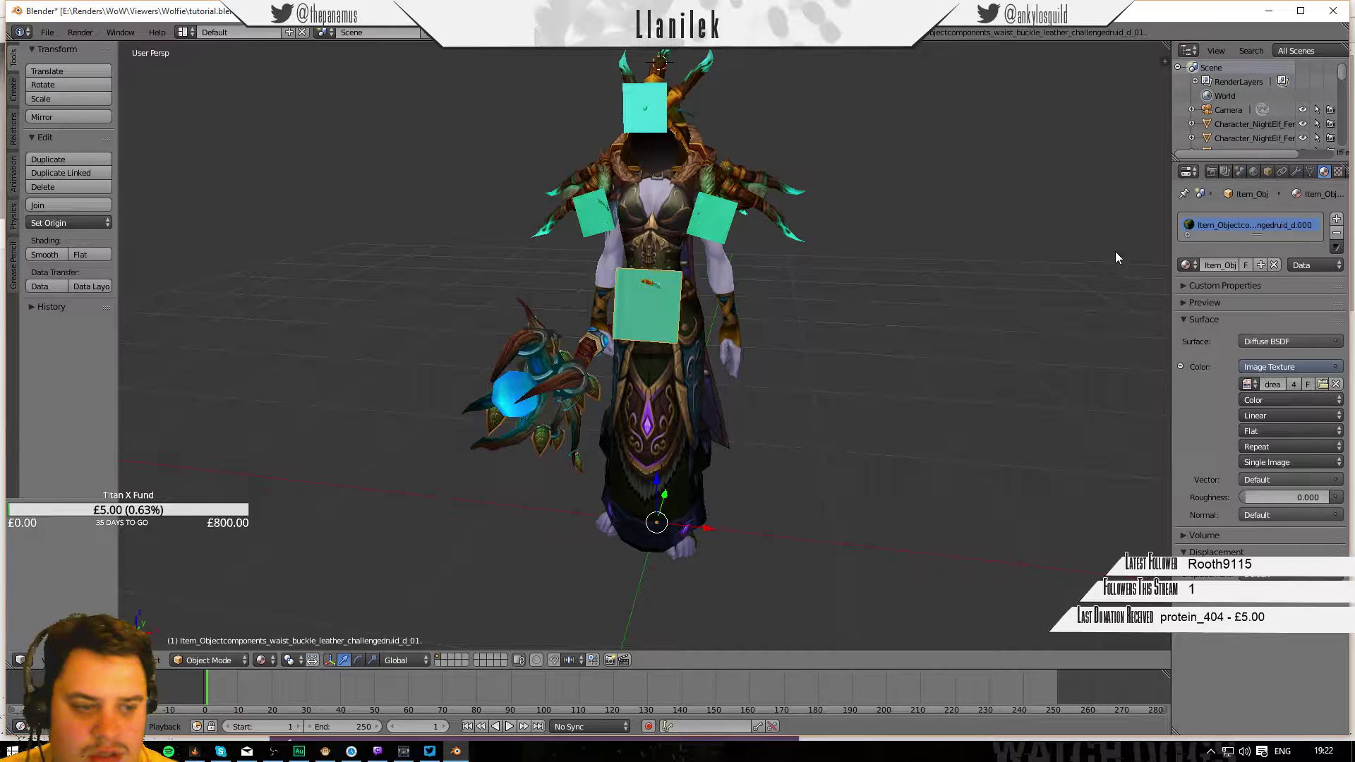
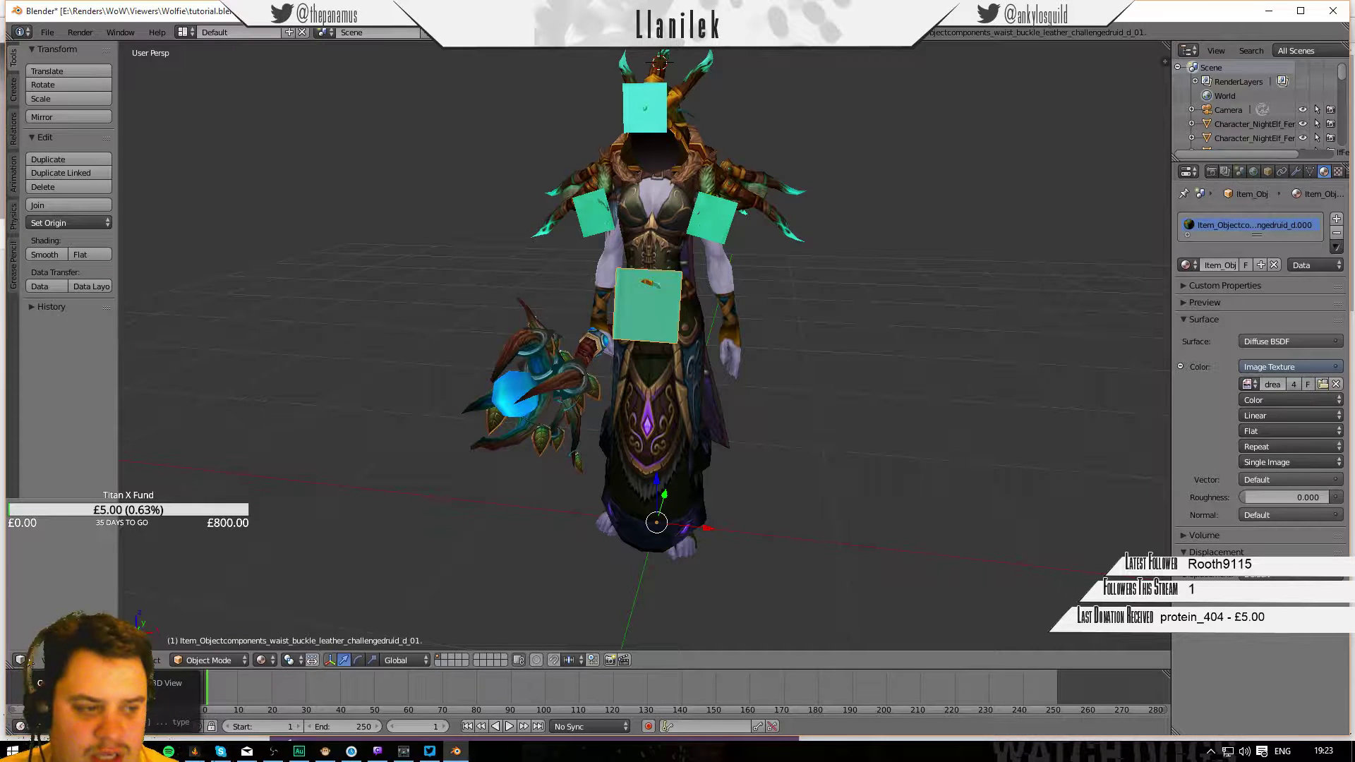
pyautogui.moveTo(12, 652); pyautogui.dragTo(36, 477)
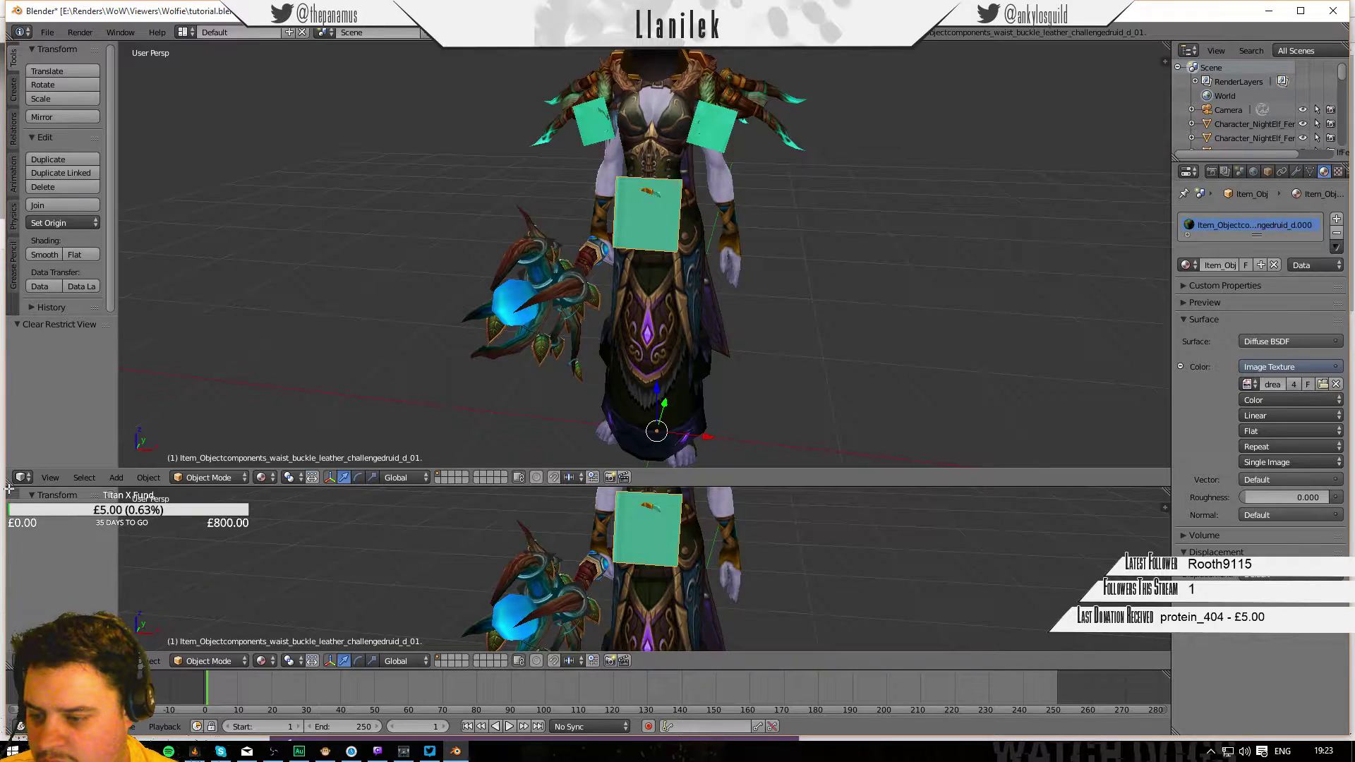
pyautogui.moveTo(8, 487); pyautogui.dragTo(8, 497)
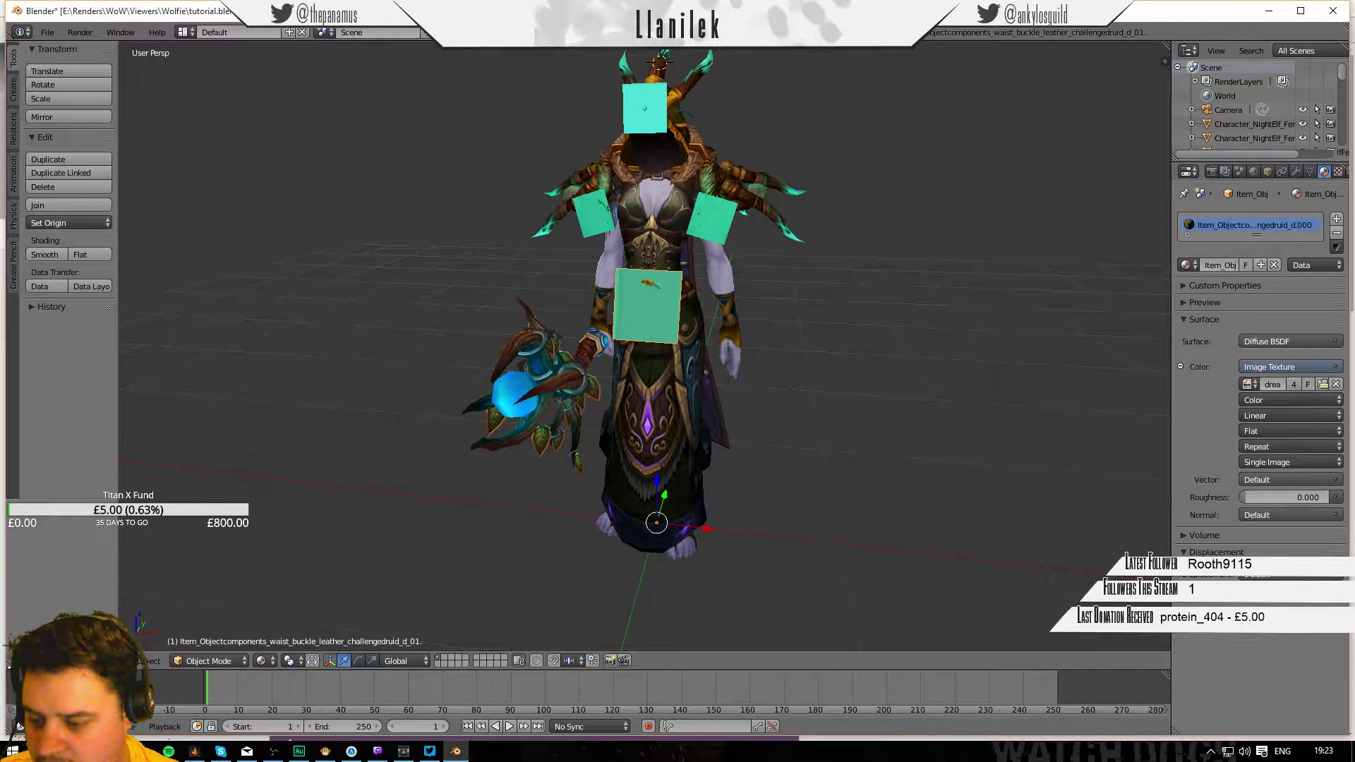
pyautogui.moveTo(8, 667); pyautogui.dragTo(71, 349)
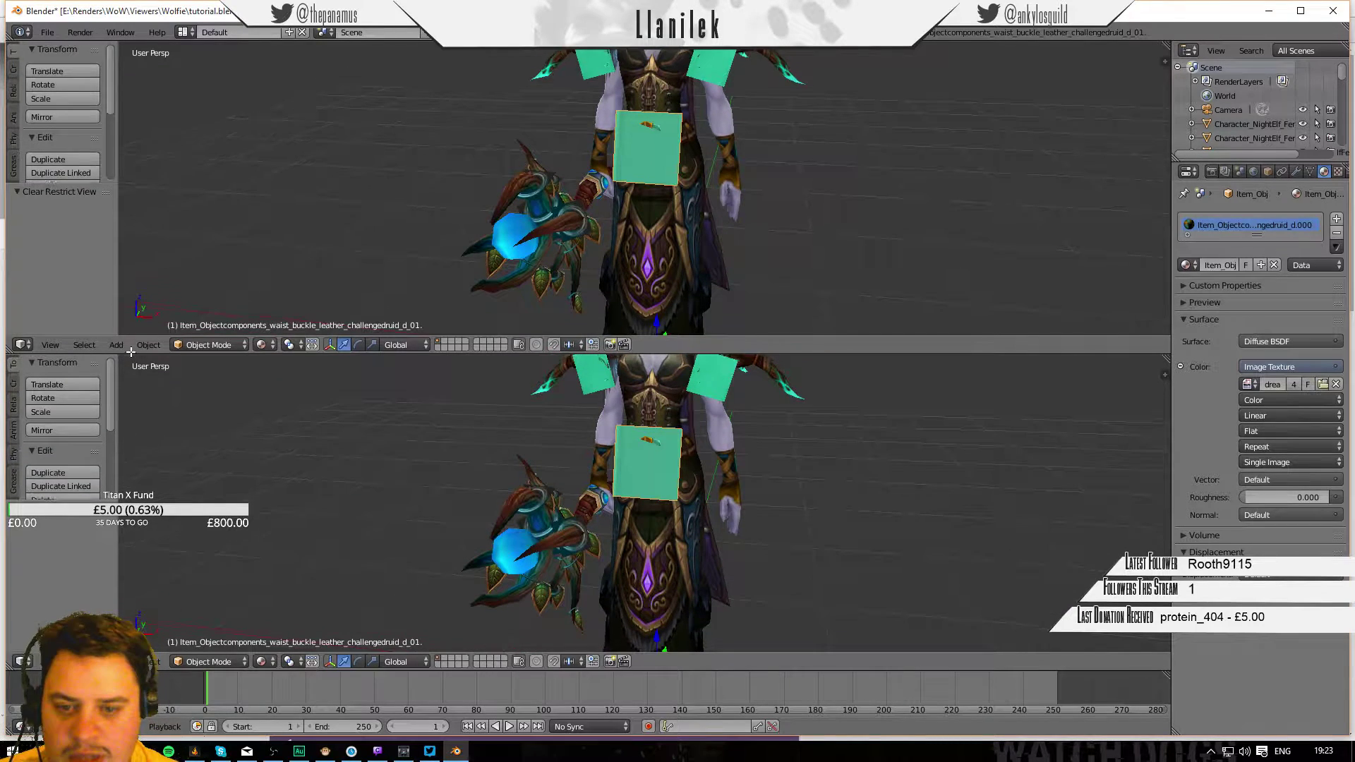
pyautogui.click(24, 661)
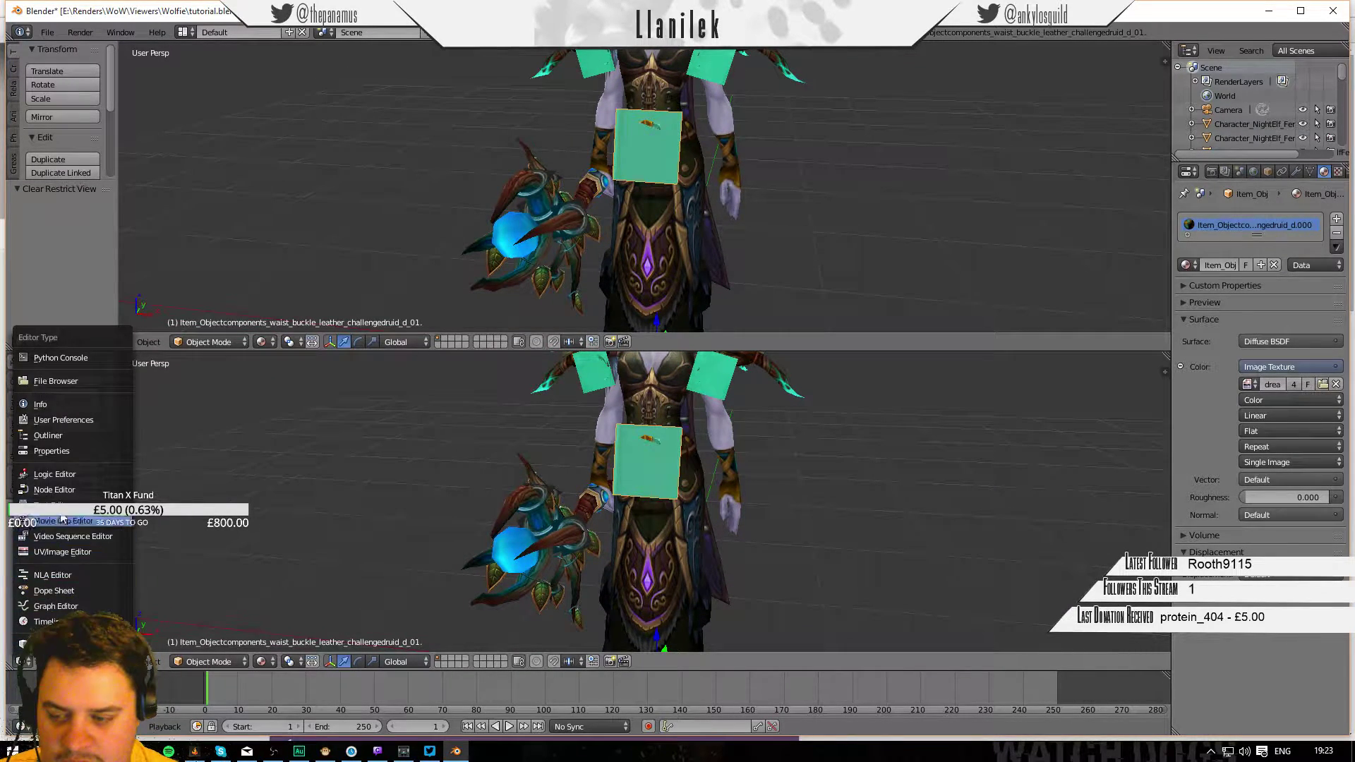
pyautogui.click(54, 490)
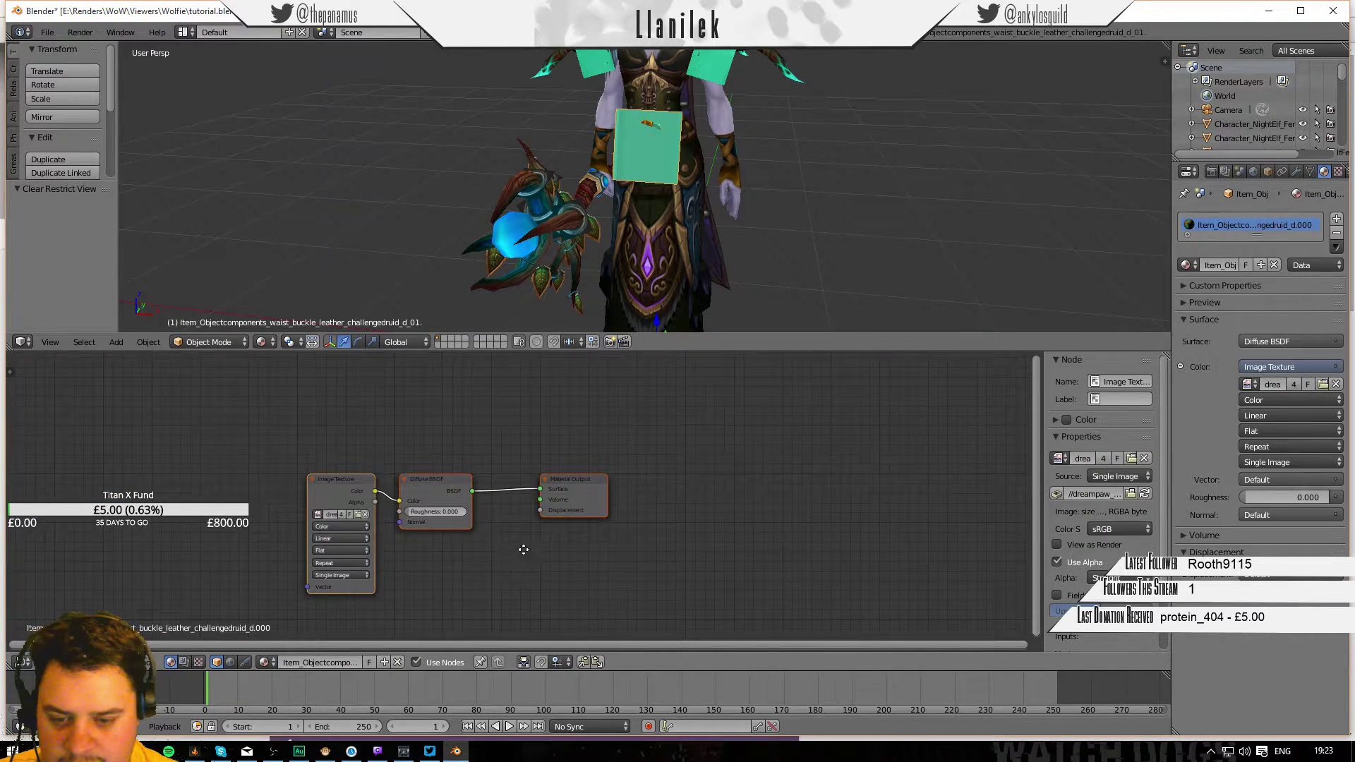
# View the buckle plane's material nodes, check the compositing node tree, and return to the material nodes.
pyautogui.press('Home')
pyautogui.press('Home')
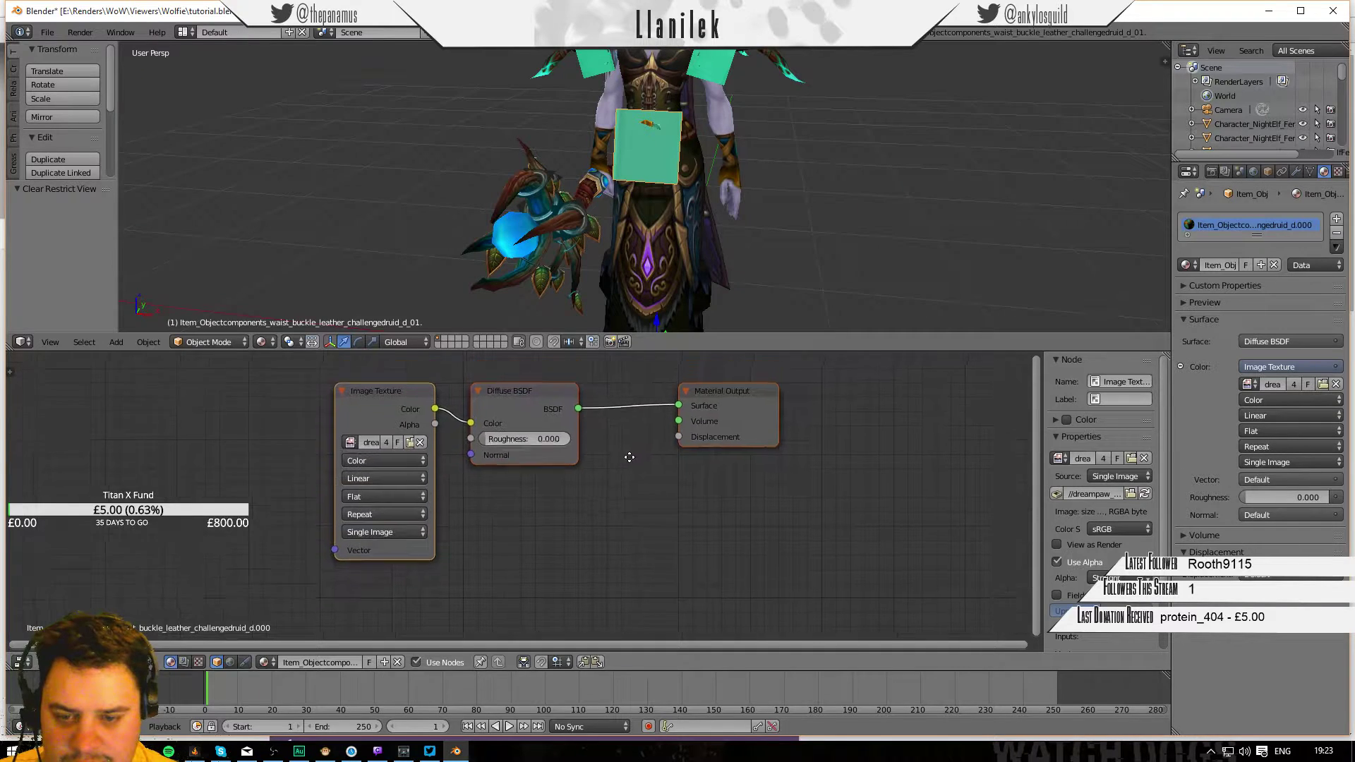
pyautogui.click(183, 661)
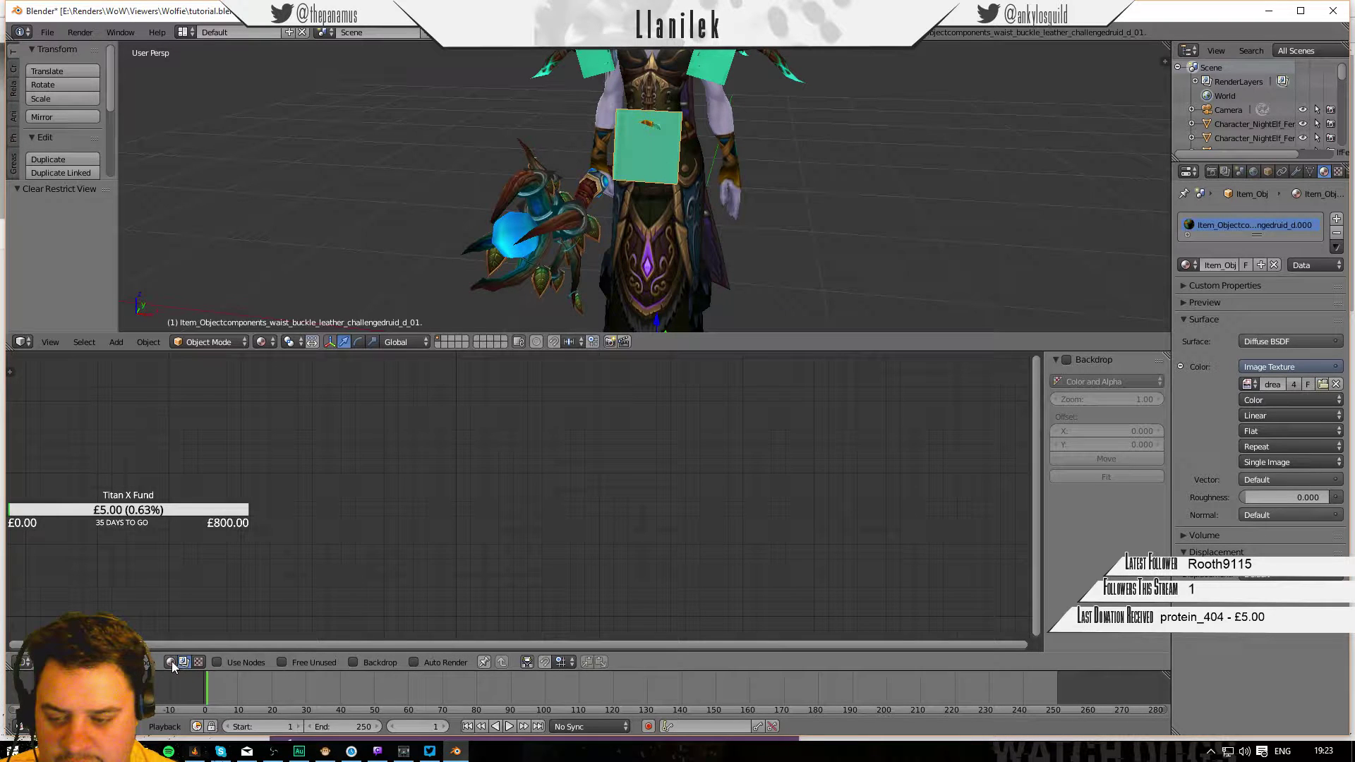
pyautogui.click(171, 661)
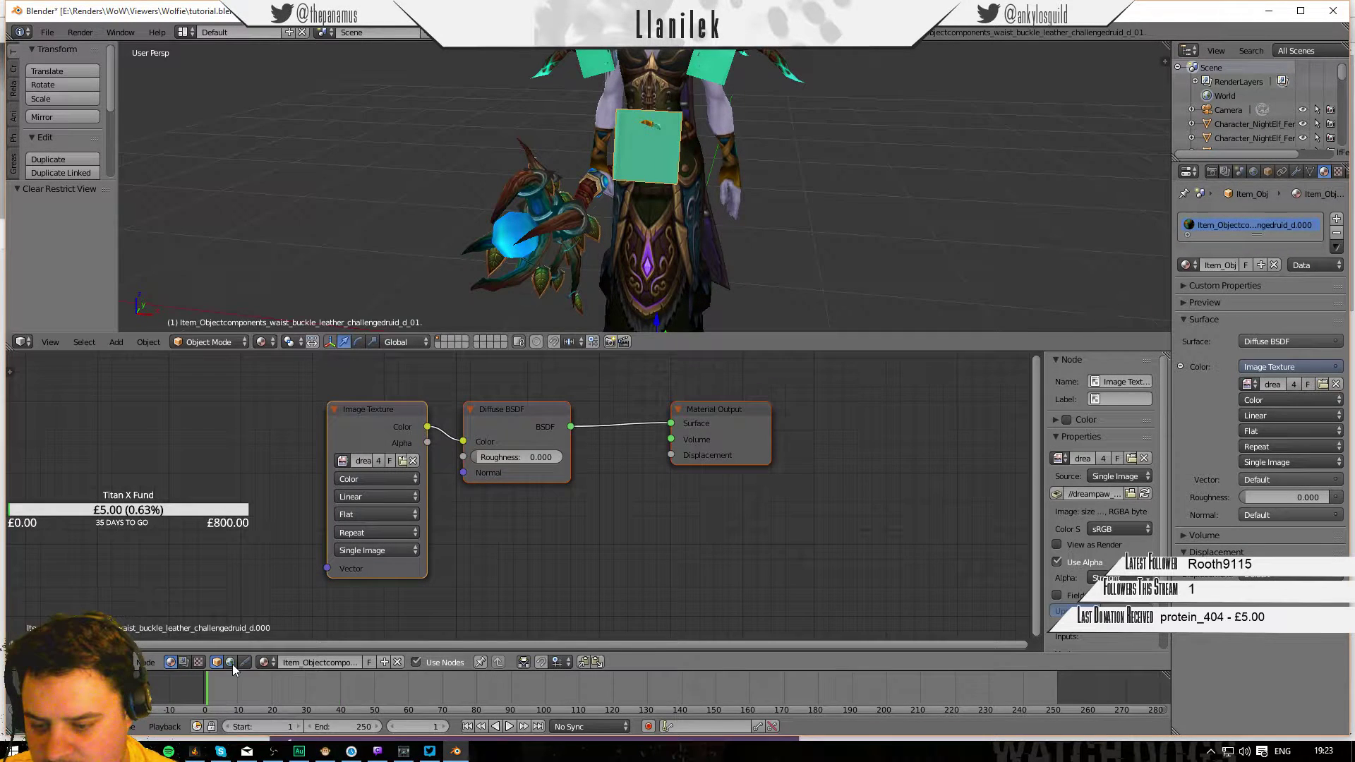
# Space out the Material Output and Diffuse BSDF nodes to make room for additional shader nodes.
pyautogui.click(708, 409)
pyautogui.scroll(-4, 623, 421)
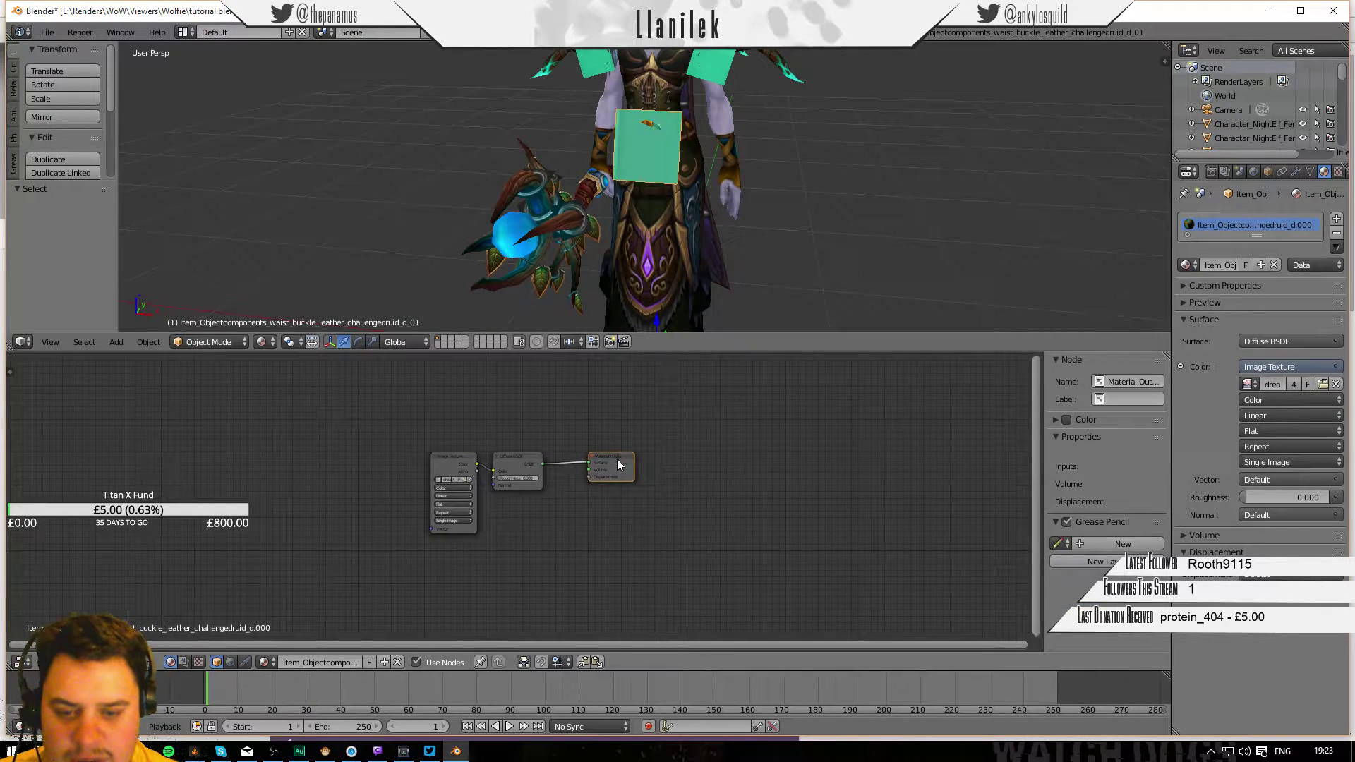
pyautogui.moveTo(617, 459); pyautogui.dragTo(781, 485)
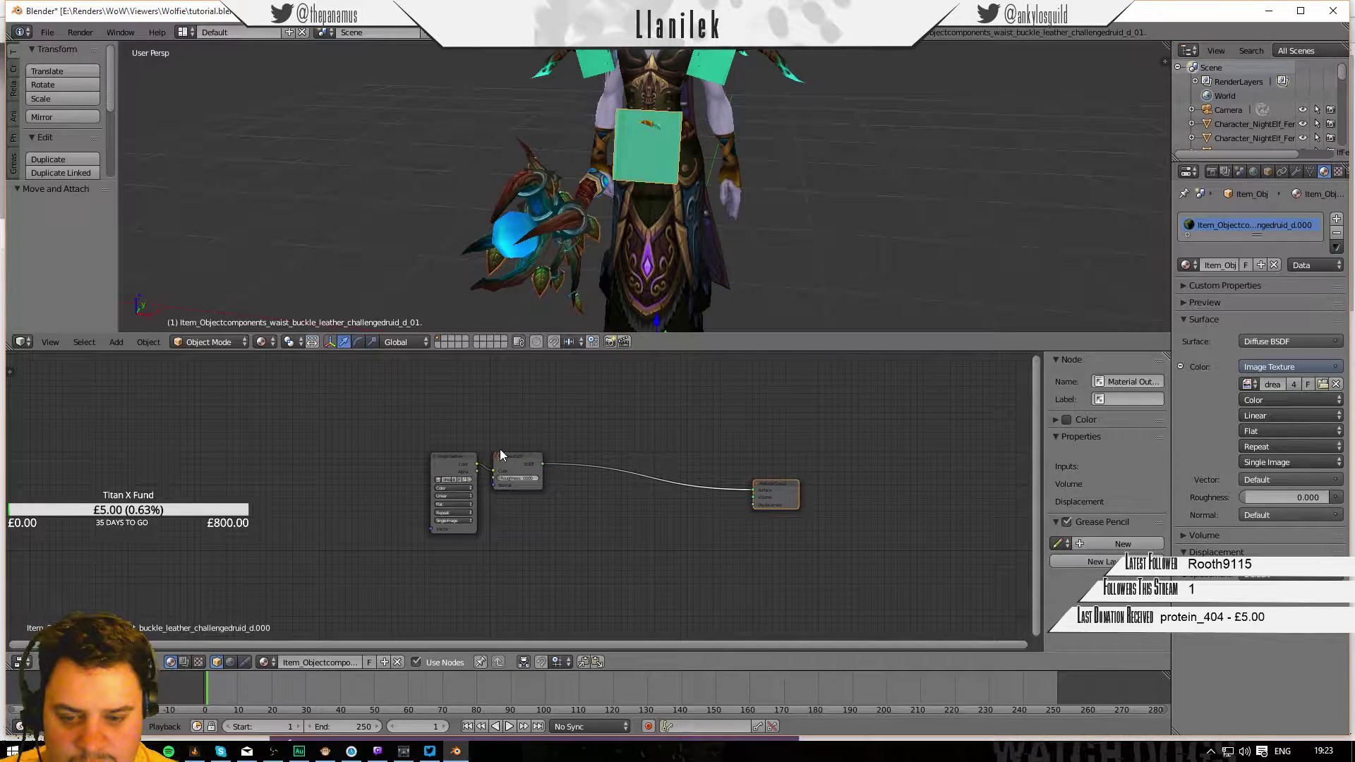
pyautogui.moveTo(504, 463); pyautogui.dragTo(655, 515)
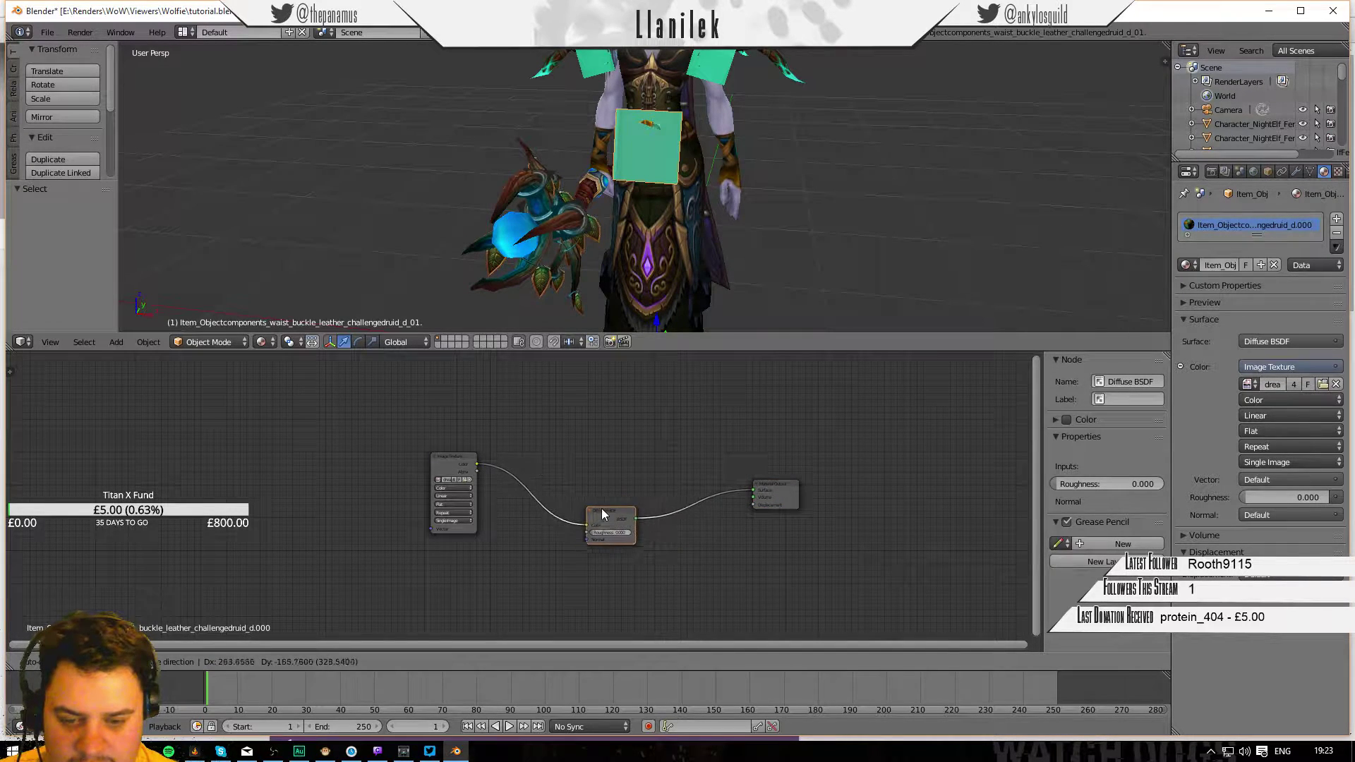
pyautogui.click(601, 508)
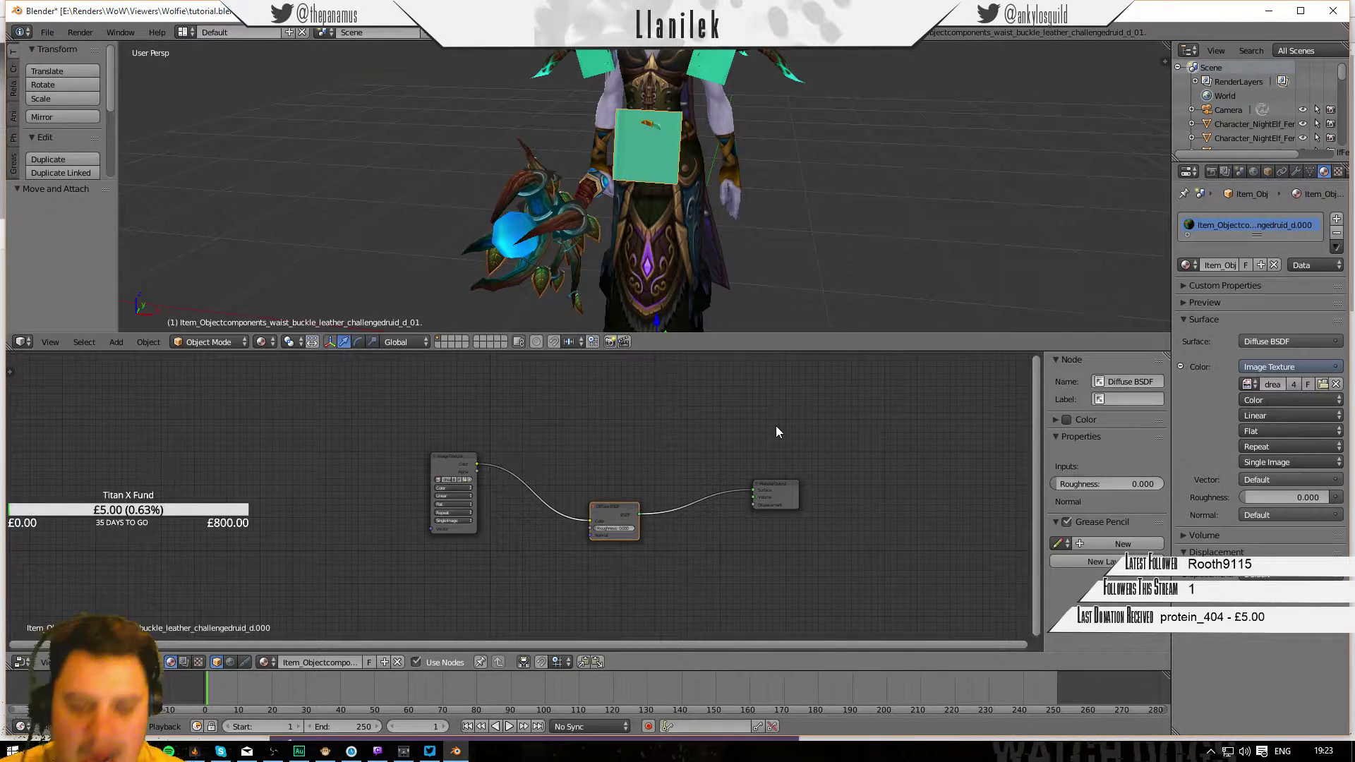
pyautogui.scroll(3, 671, 448)
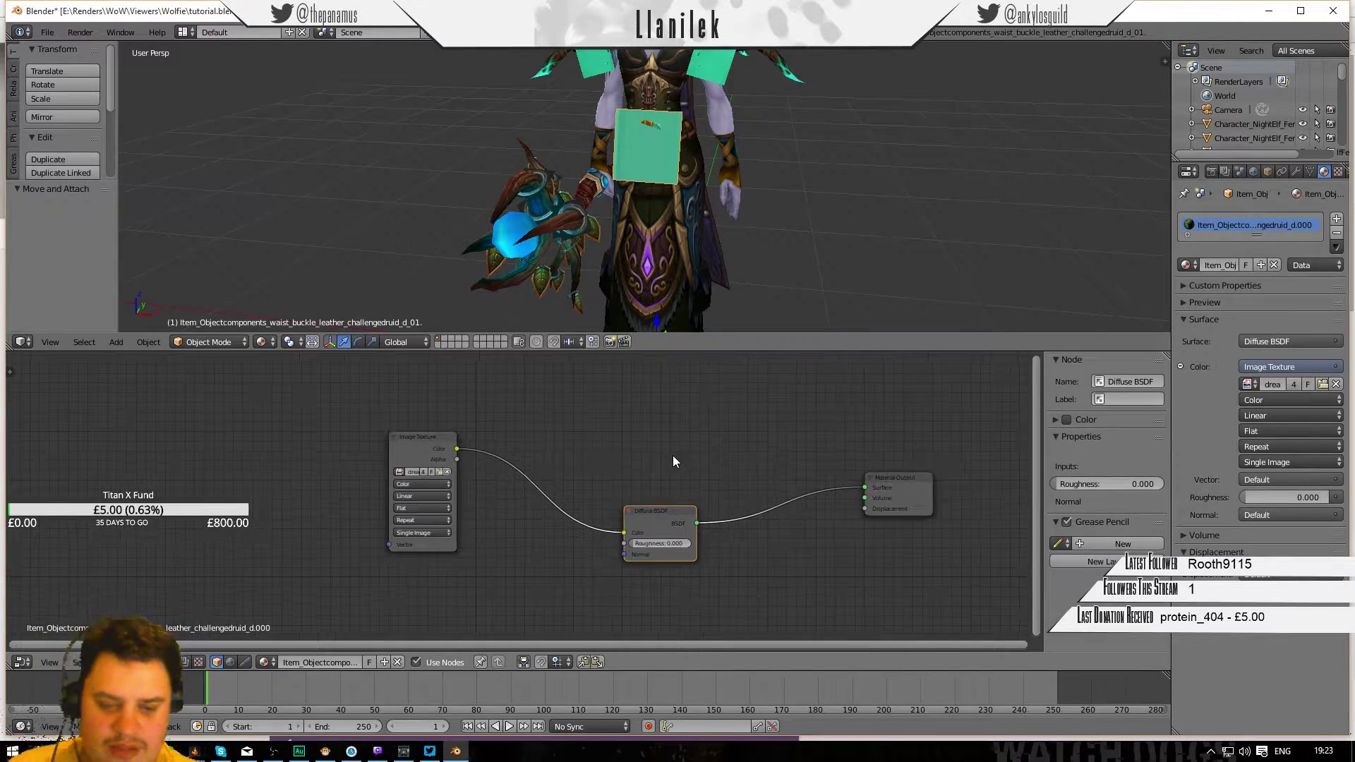
pyautogui.moveTo(681, 432); pyautogui.dragTo(589, 451, button='middle')
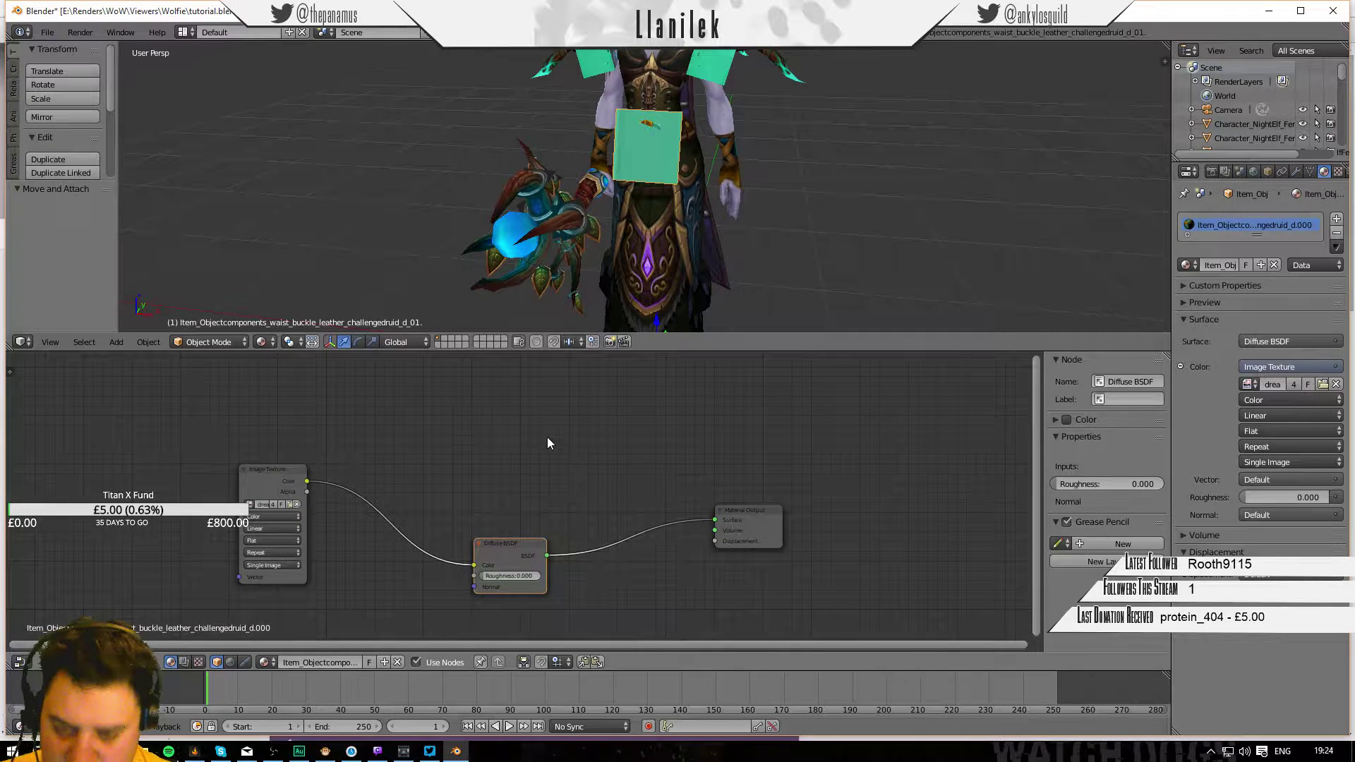
# Insert a Mix Shader between the Diffuse BSDF and Material Output, with the diffuse feeding its second Shader input.
pyautogui.hotkey('shift', 'a')
pyautogui.press('Escape')
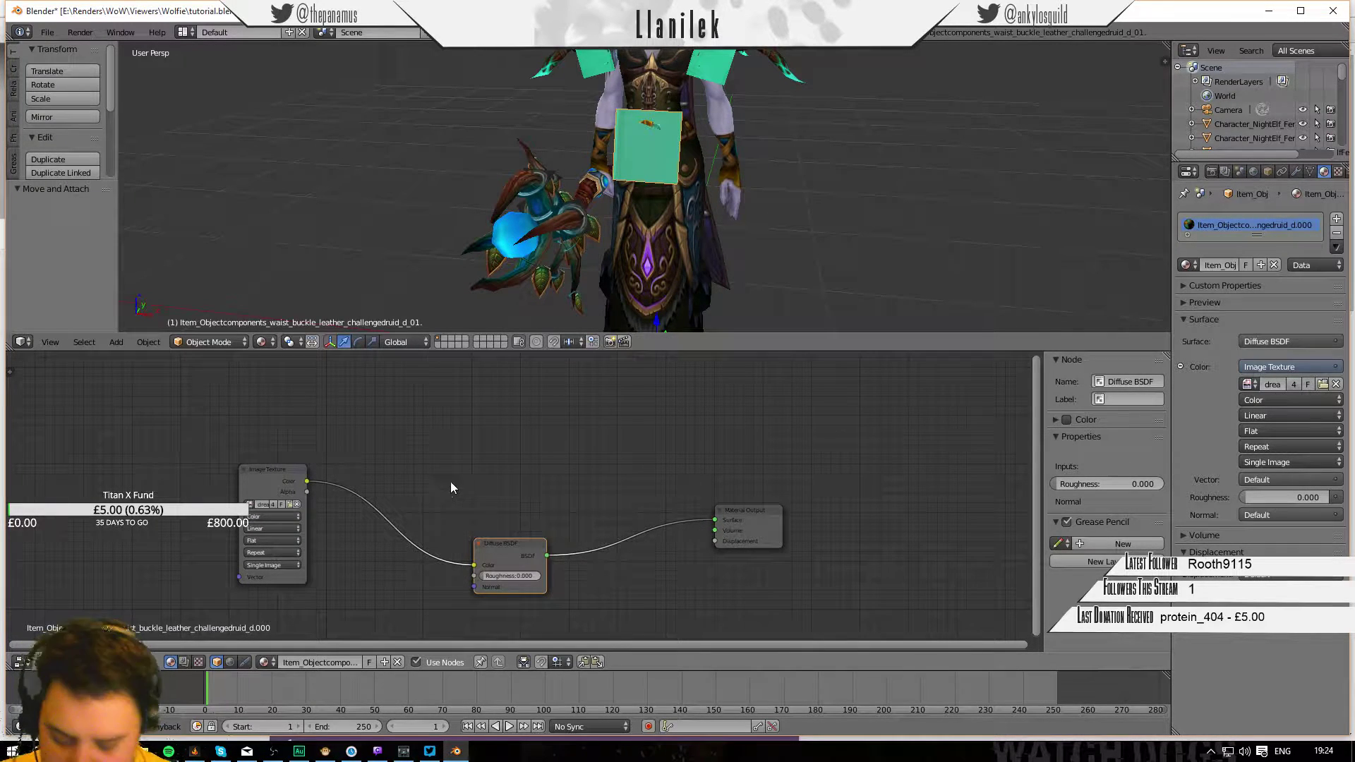
pyautogui.hotkey('shift', 'a')
pyautogui.moveTo(466, 514)
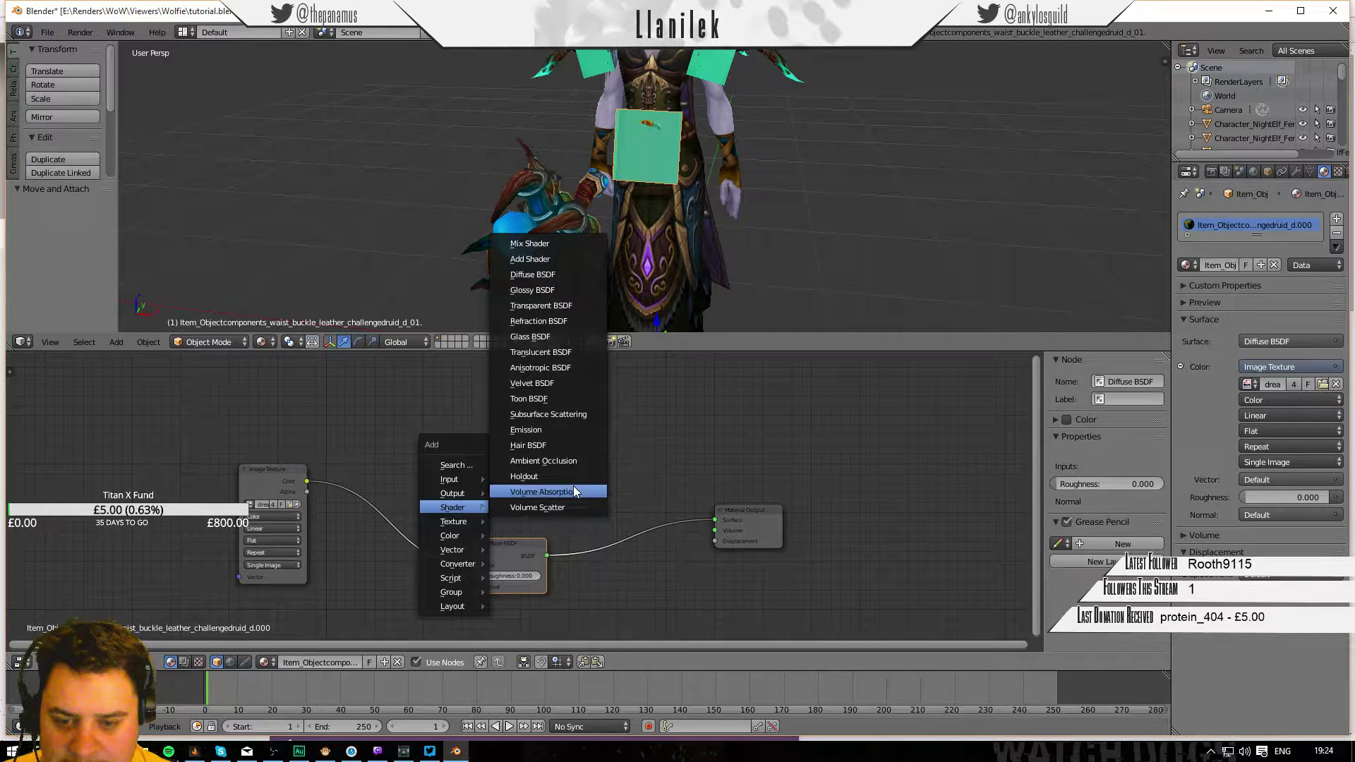
pyautogui.click(537, 246)
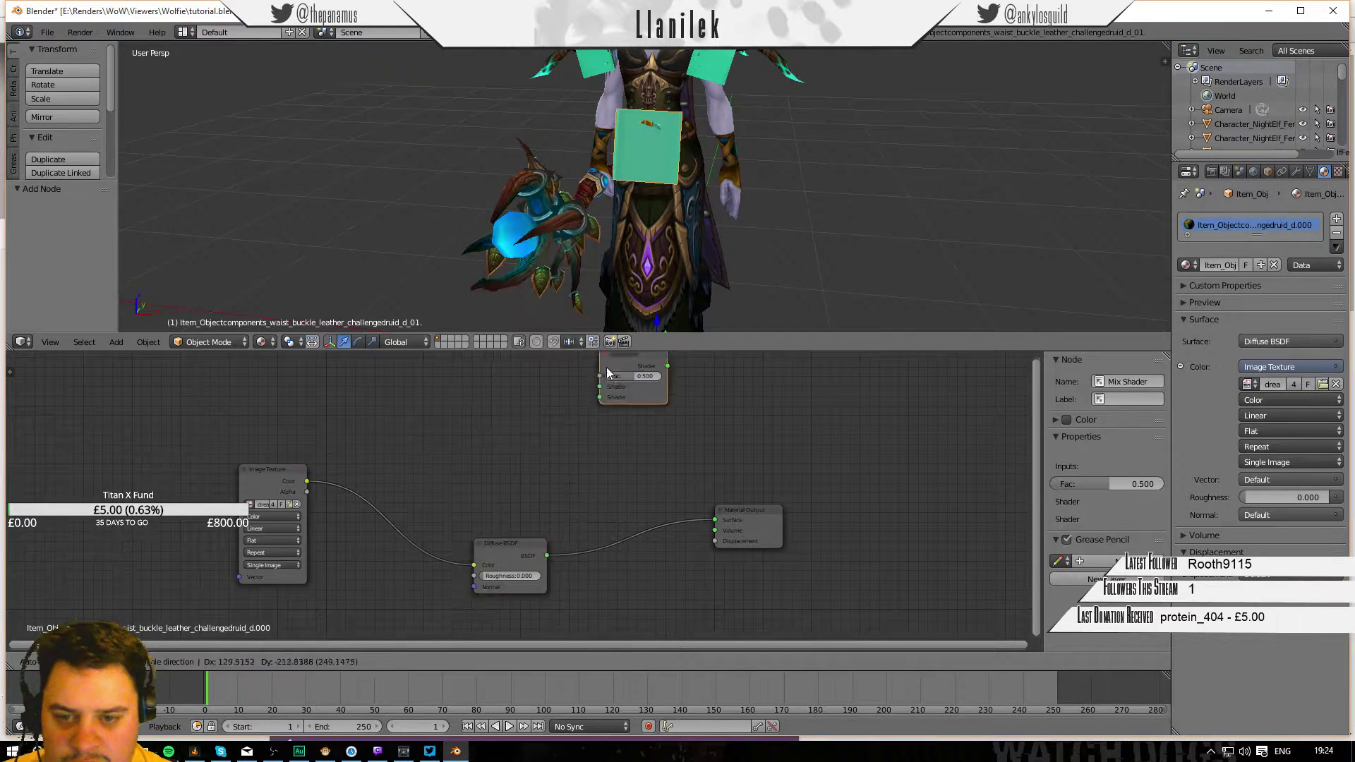
pyautogui.click(624, 494)
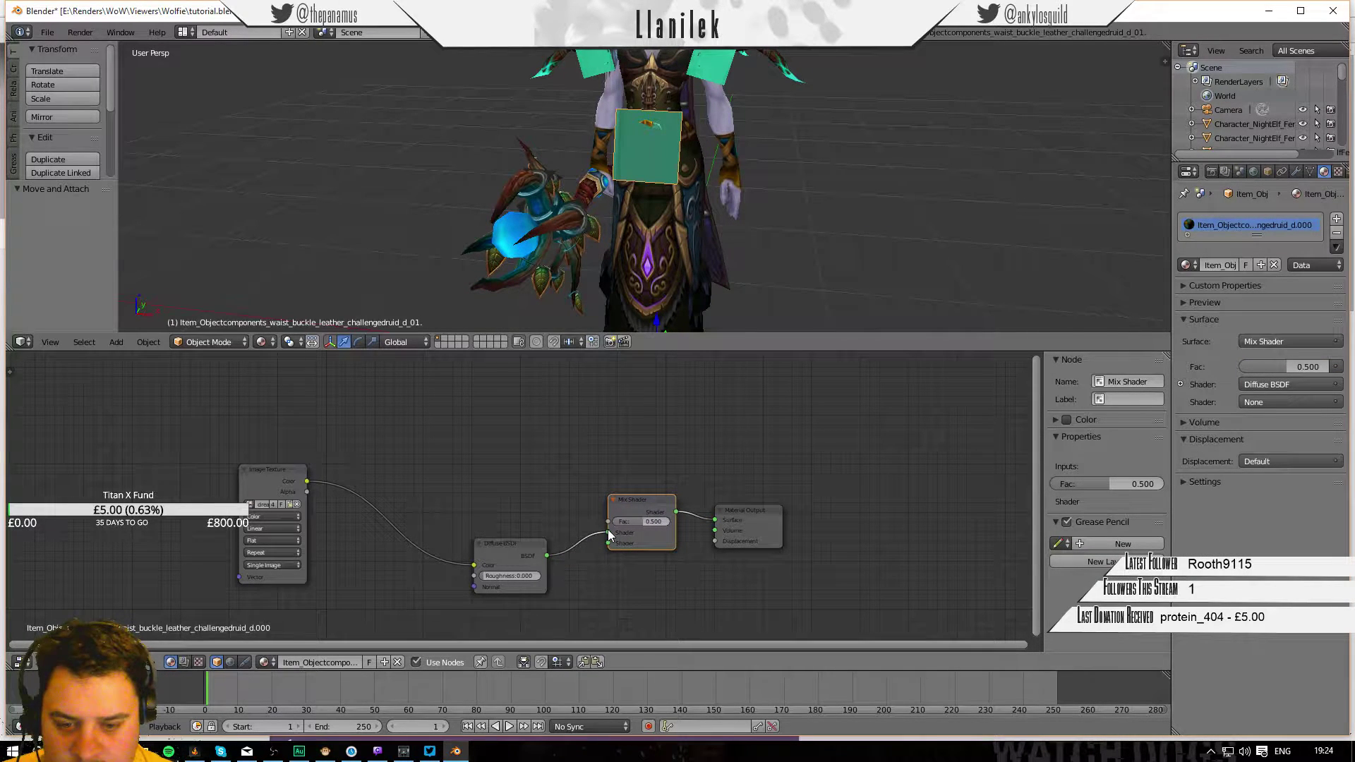
pyautogui.moveTo(607, 532); pyautogui.dragTo(559, 476)
pyautogui.moveTo(601, 518); pyautogui.dragTo(613, 546)
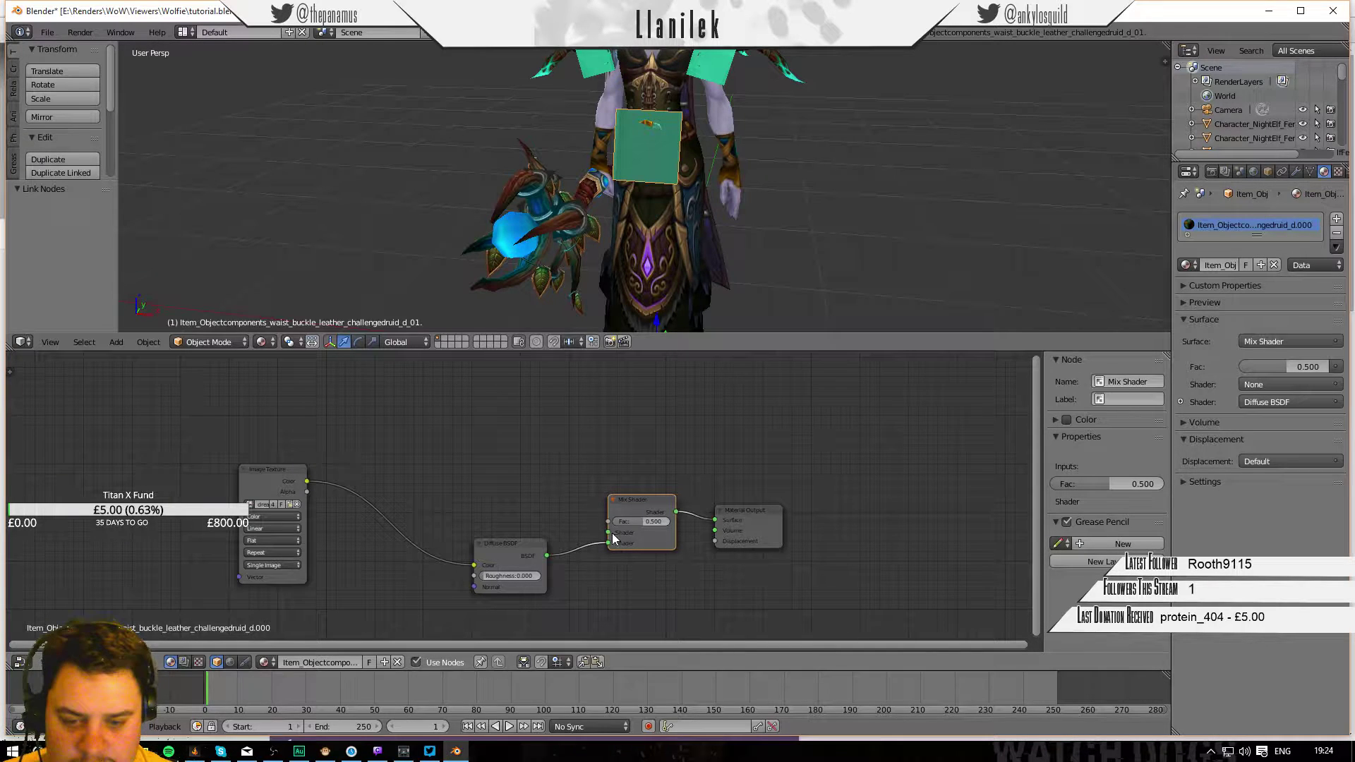
# Add a Transparent BSDF above the Diffuse BSDF and connect it to the Mix Shader's first Shader input.
pyautogui.hotkey('shift', 'a')
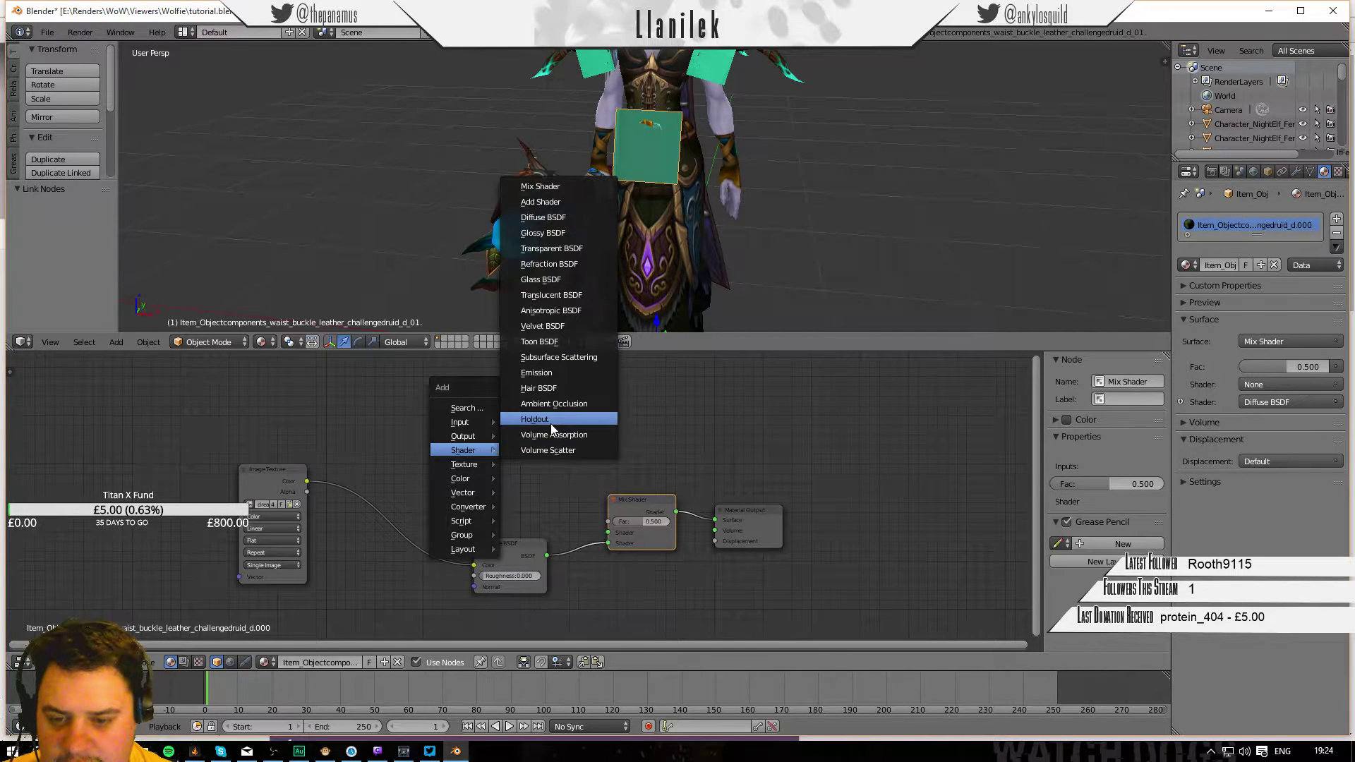
pyautogui.moveTo(460, 454)
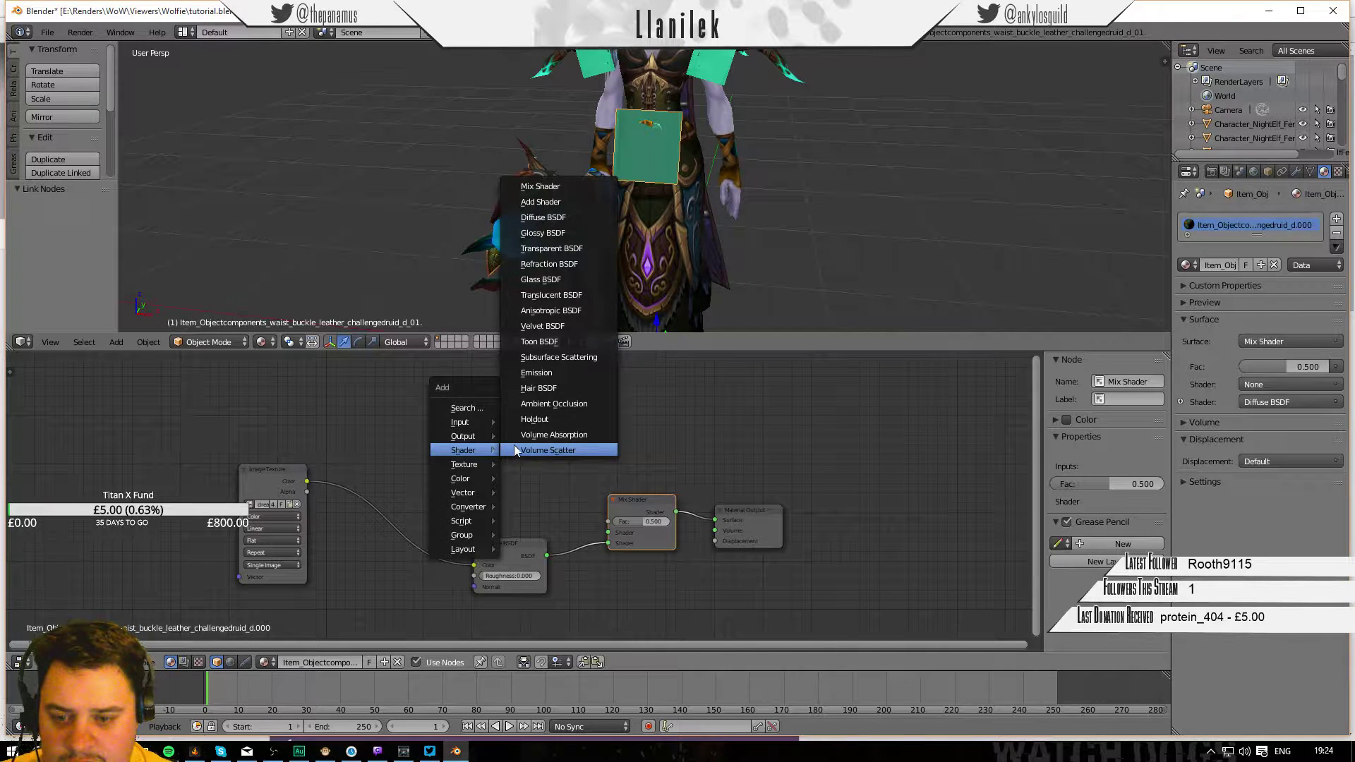
pyautogui.click(543, 247)
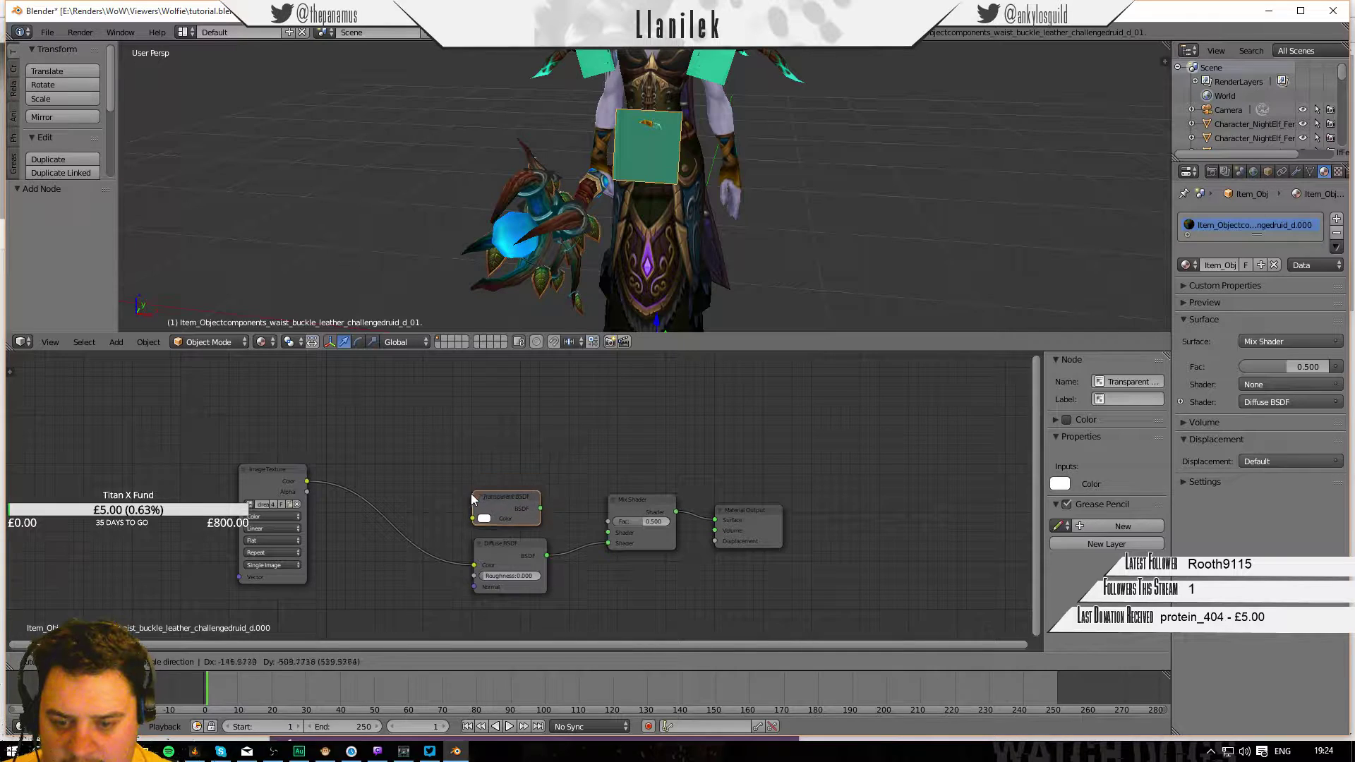
pyautogui.click(479, 493)
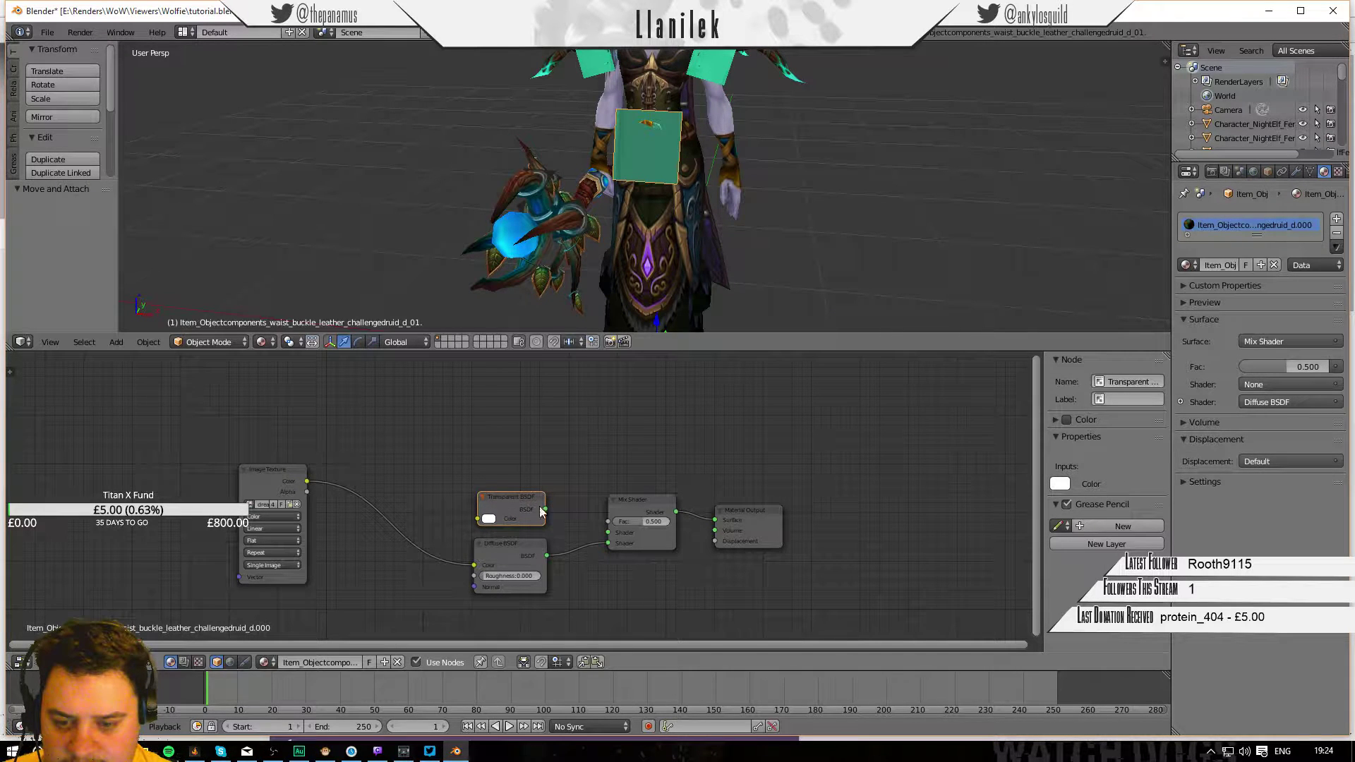
pyautogui.rightClick(544, 514)
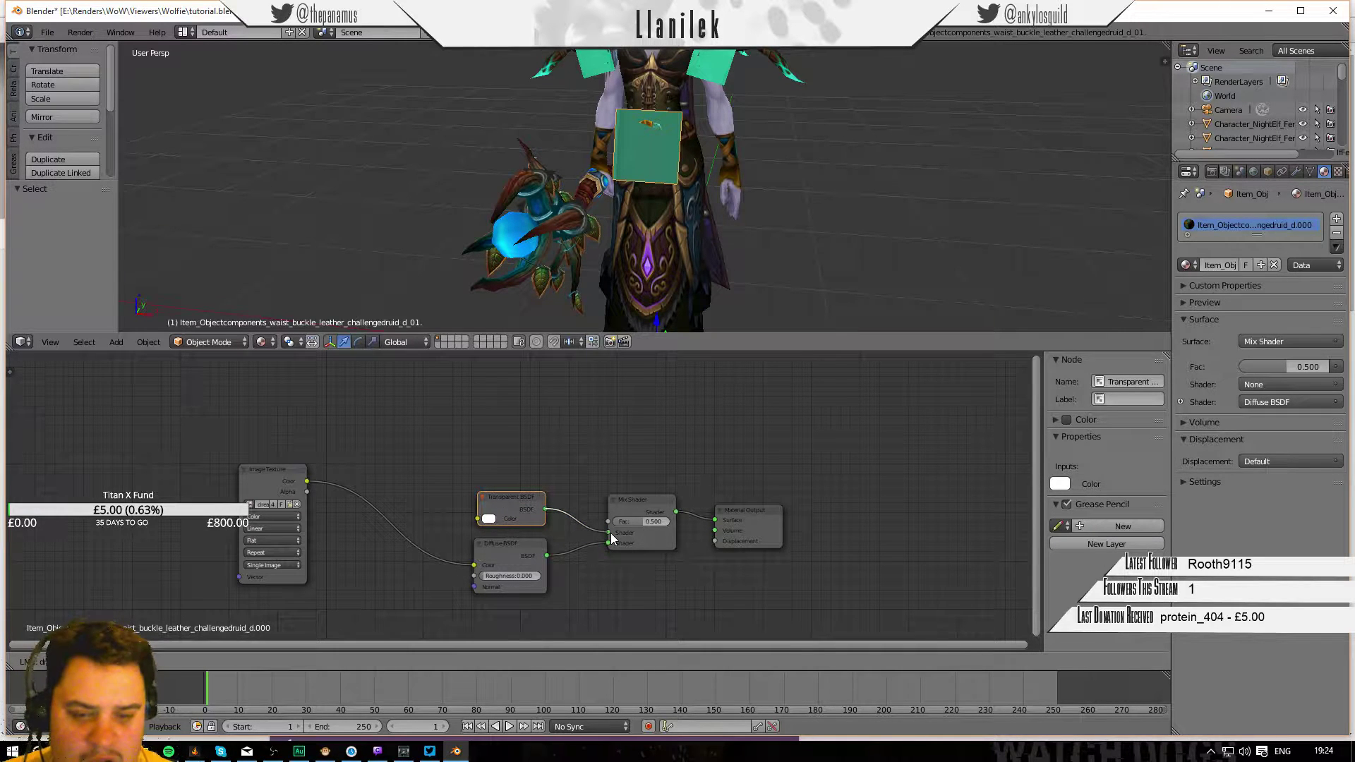
# Finish linking the Transparent BSDF to the Mix Shader and place a duplicate of the Image Texture node above the original.
pyautogui.moveTo(611, 532); pyautogui.dragTo(611, 532)
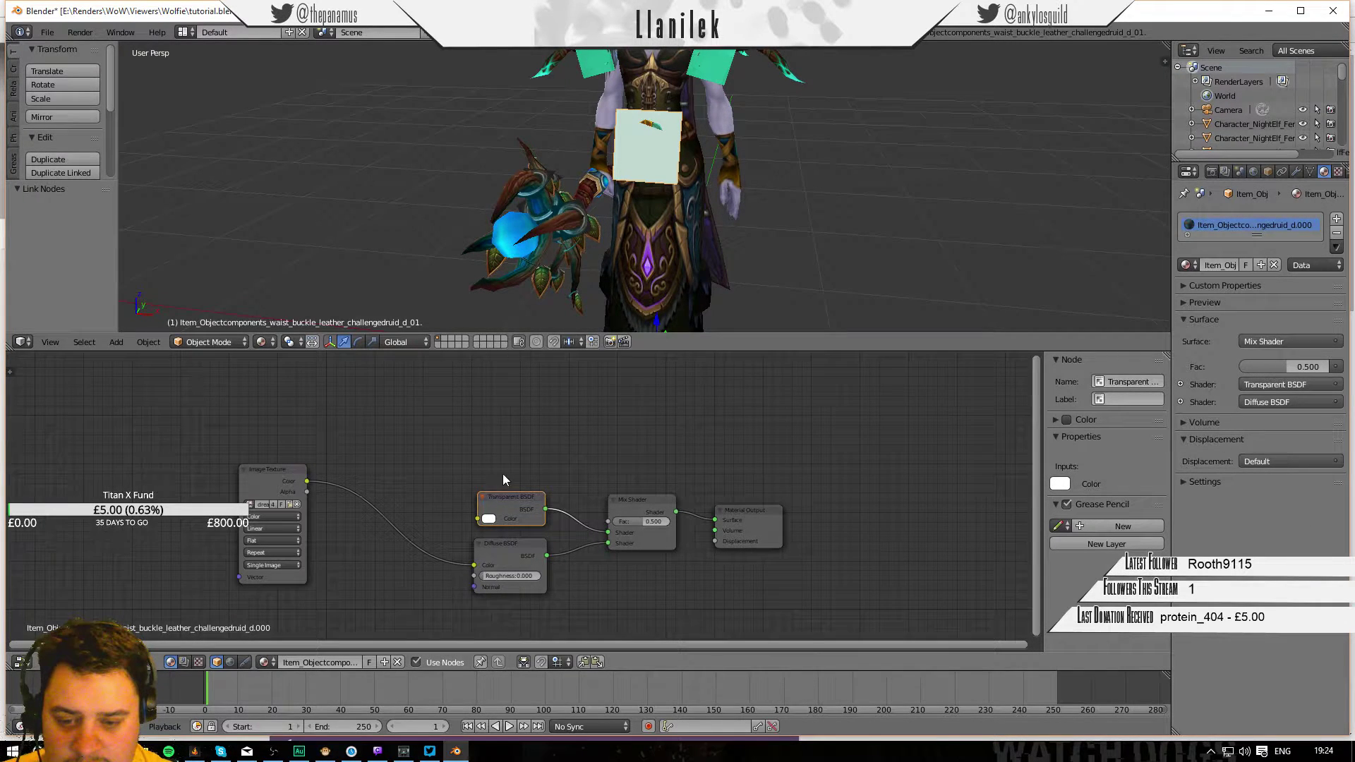
pyautogui.hotkey('shift', 'a')
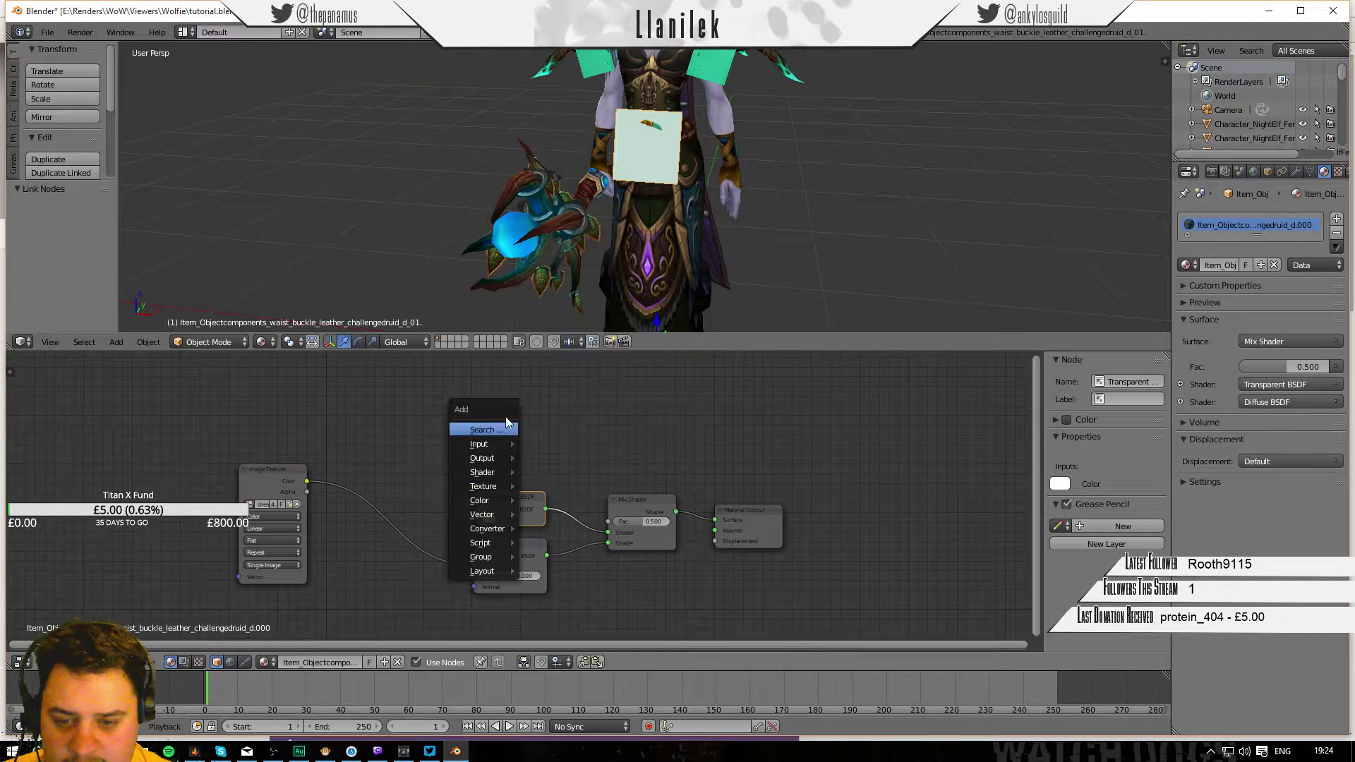
pyautogui.moveTo(493, 474)
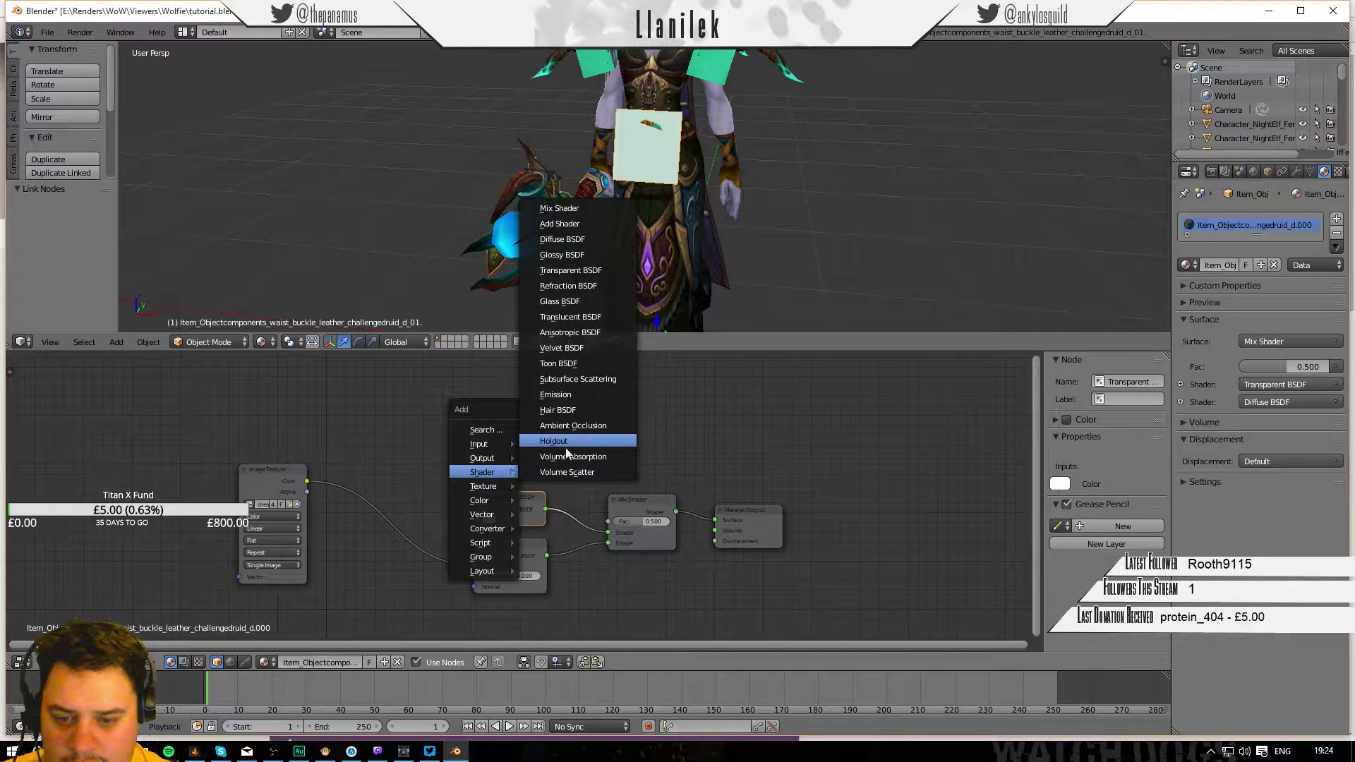
pyautogui.click(256, 492)
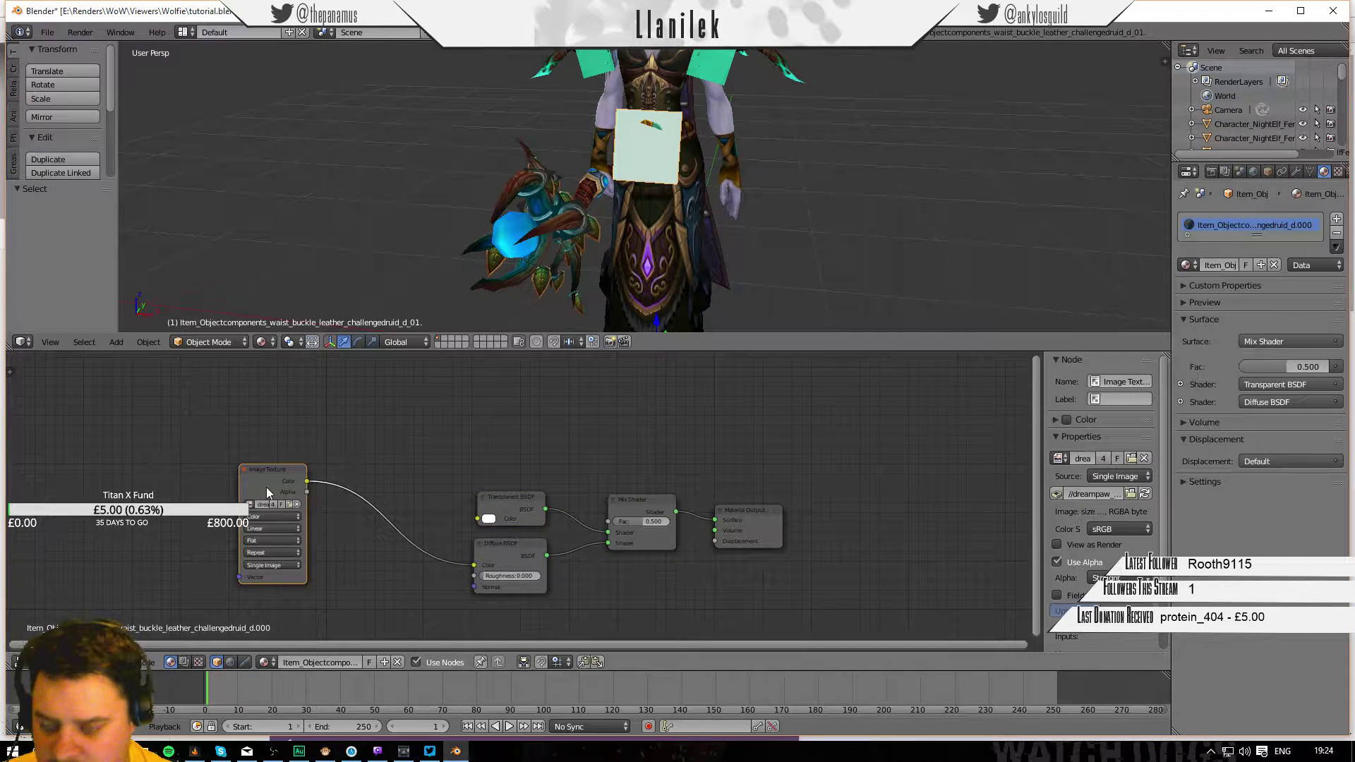
pyautogui.hotkey('shift', 'd')
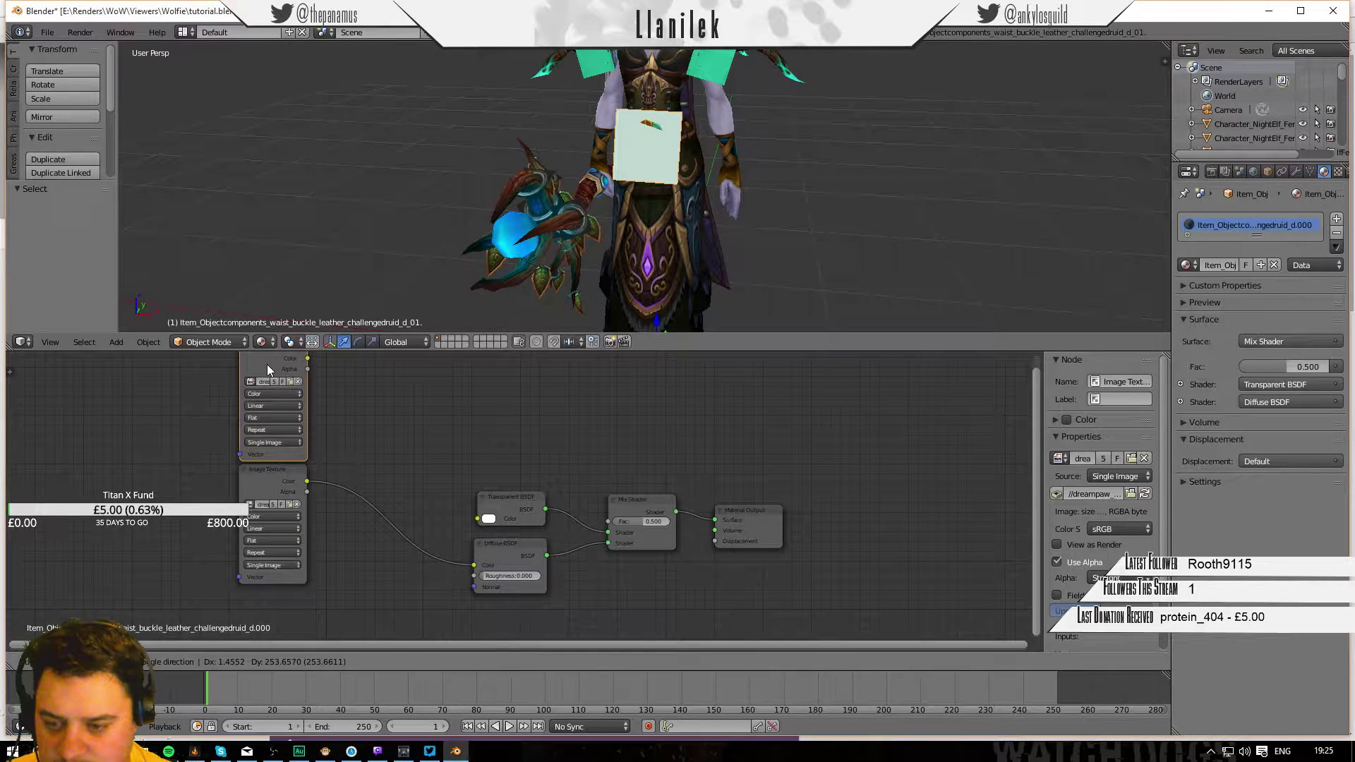
pyautogui.click(267, 364)
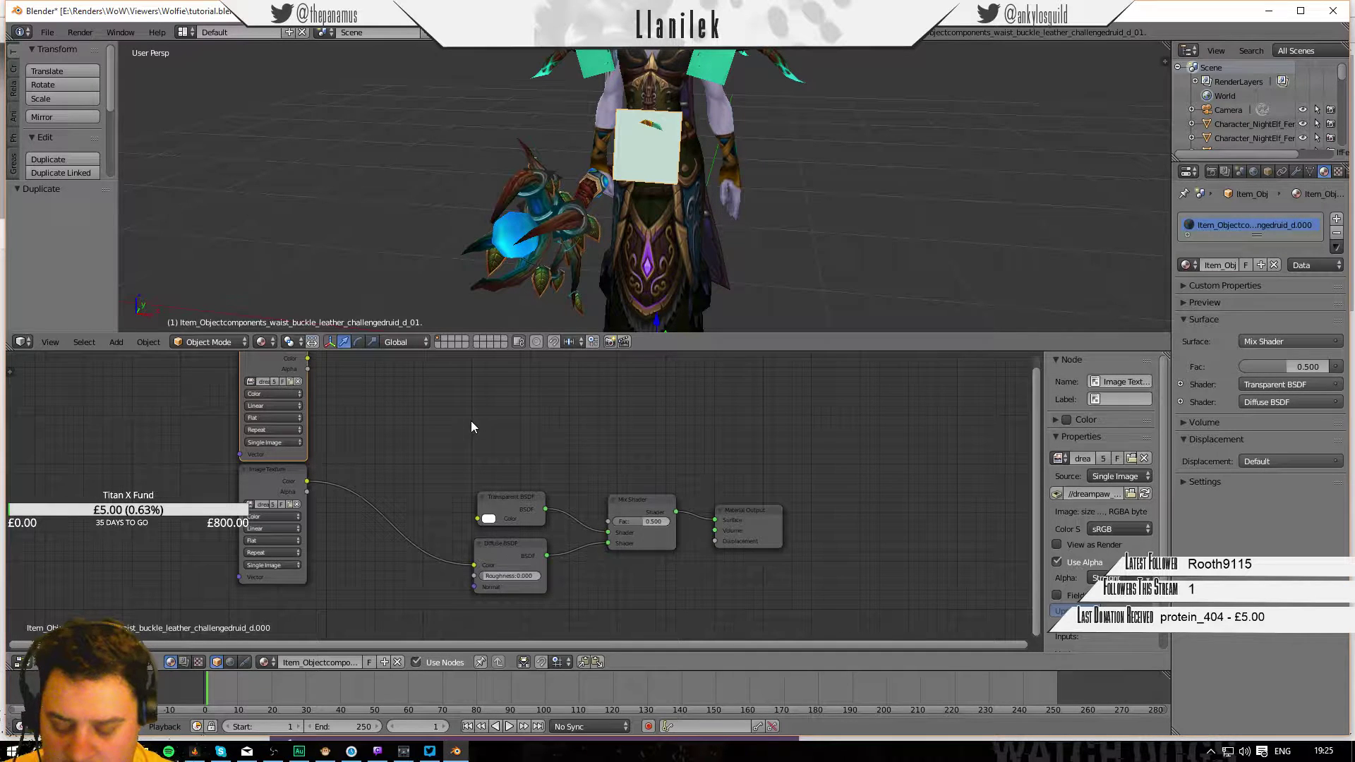
# Add a ColorRamp node beside the duplicated Image Texture and feed its Fac input from that texture's Alpha output.
pyautogui.hotkey('shift', 'a')
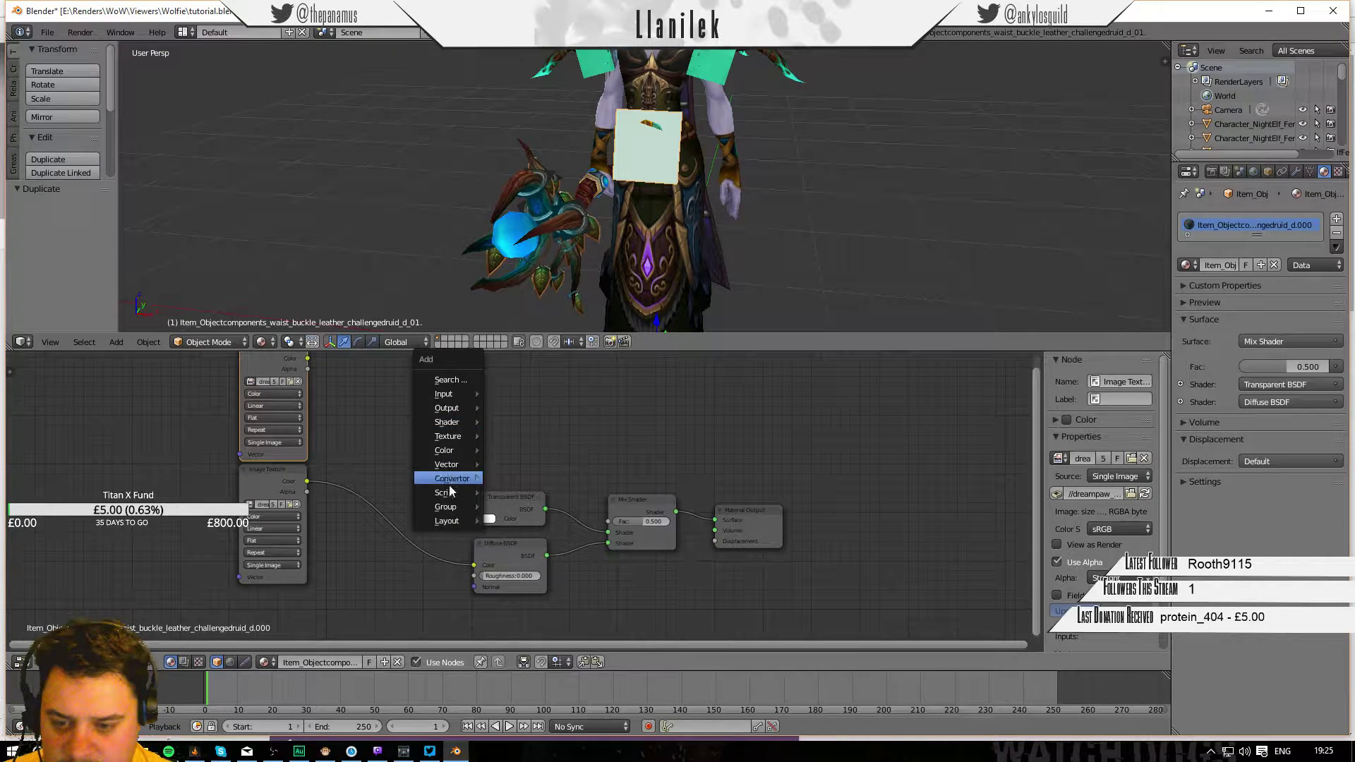
pyautogui.moveTo(452, 479)
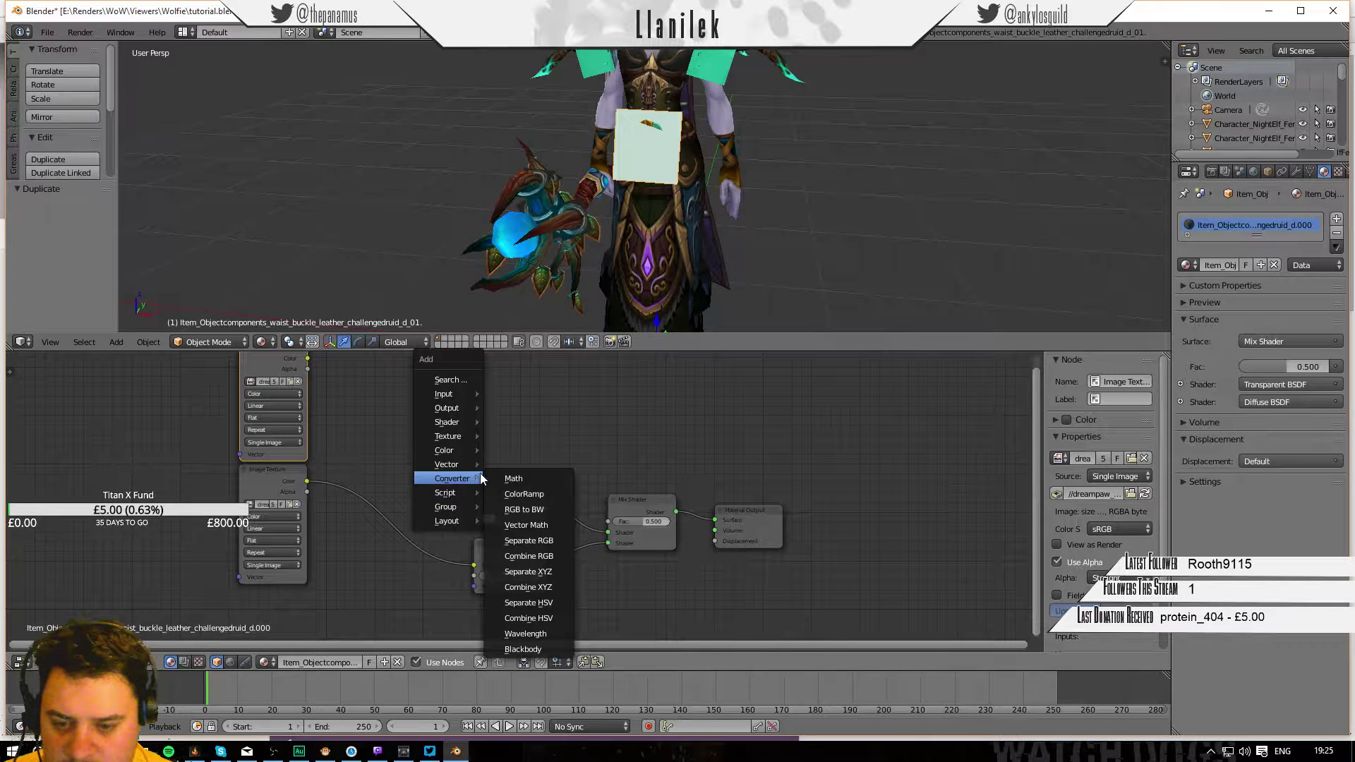
pyautogui.click(516, 494)
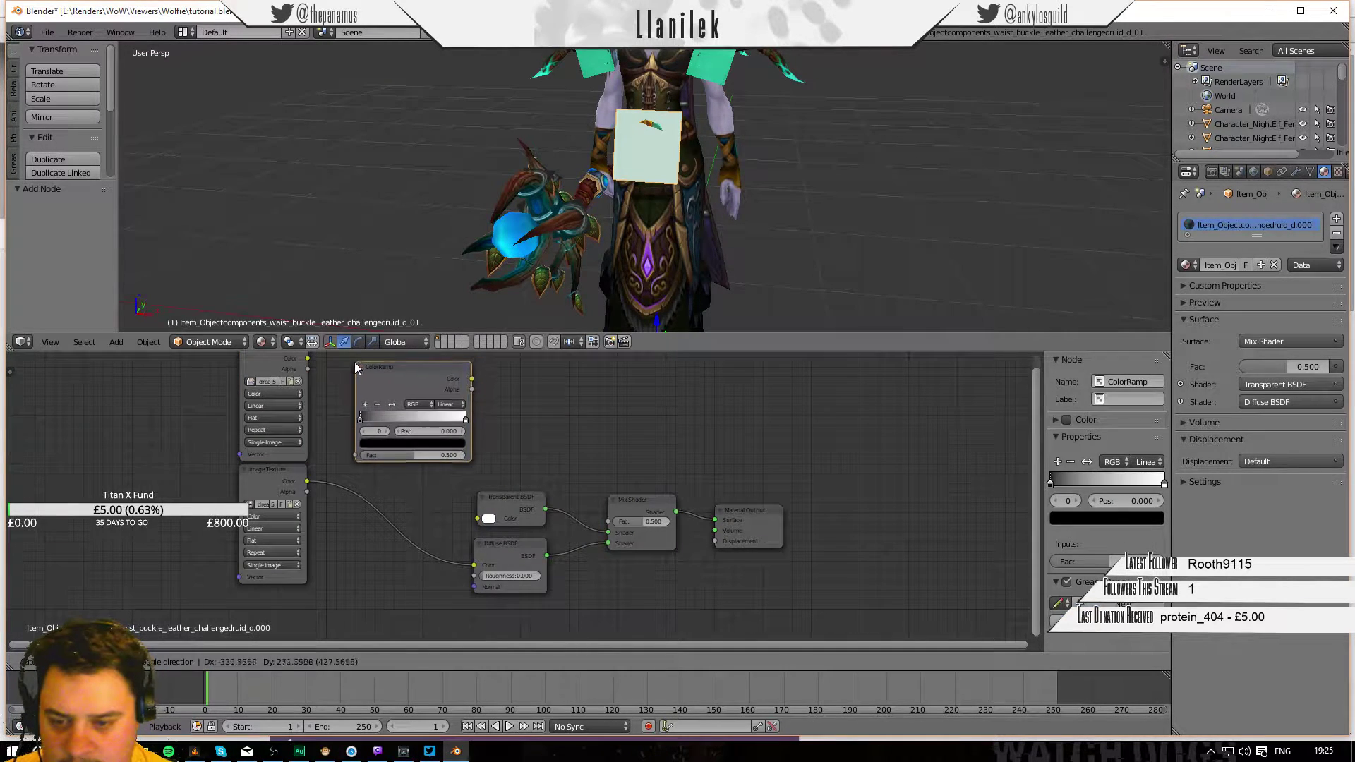
pyautogui.click(335, 368)
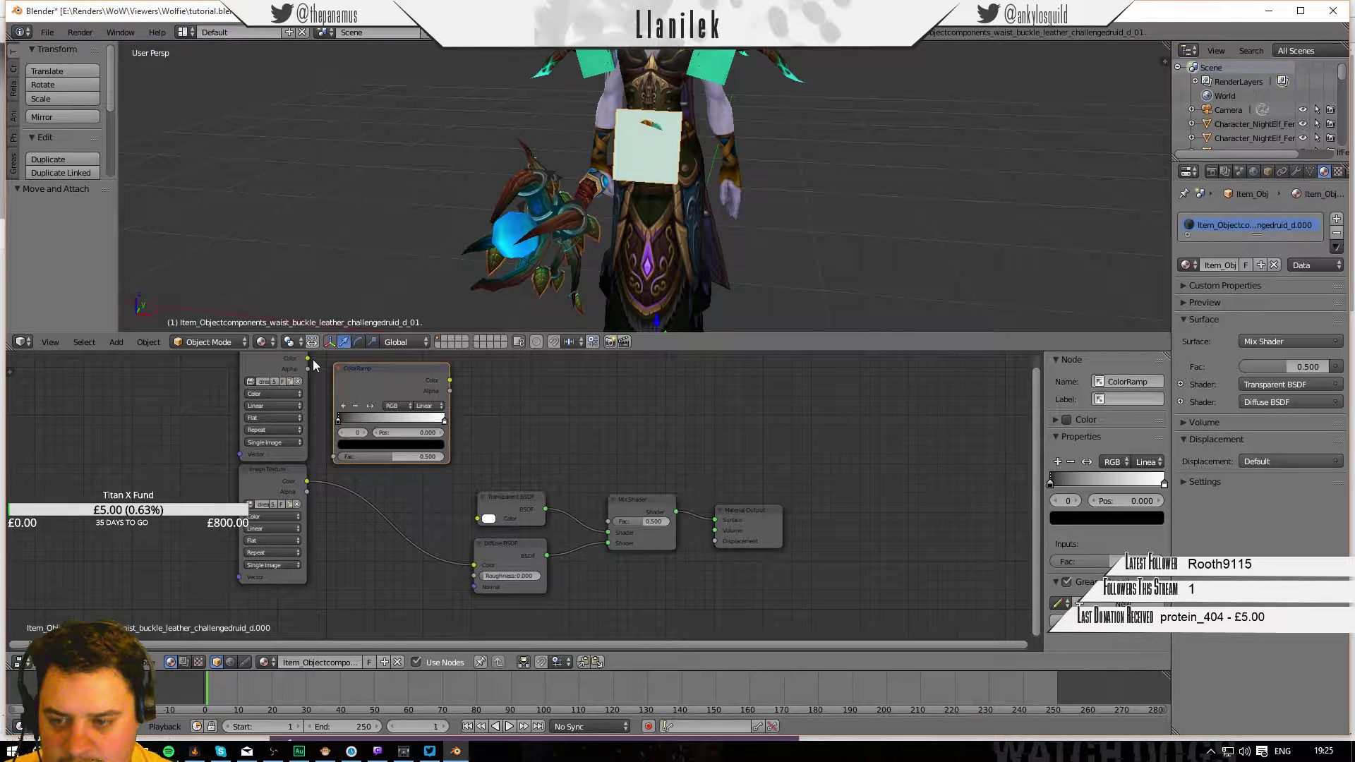
pyautogui.click(307, 366)
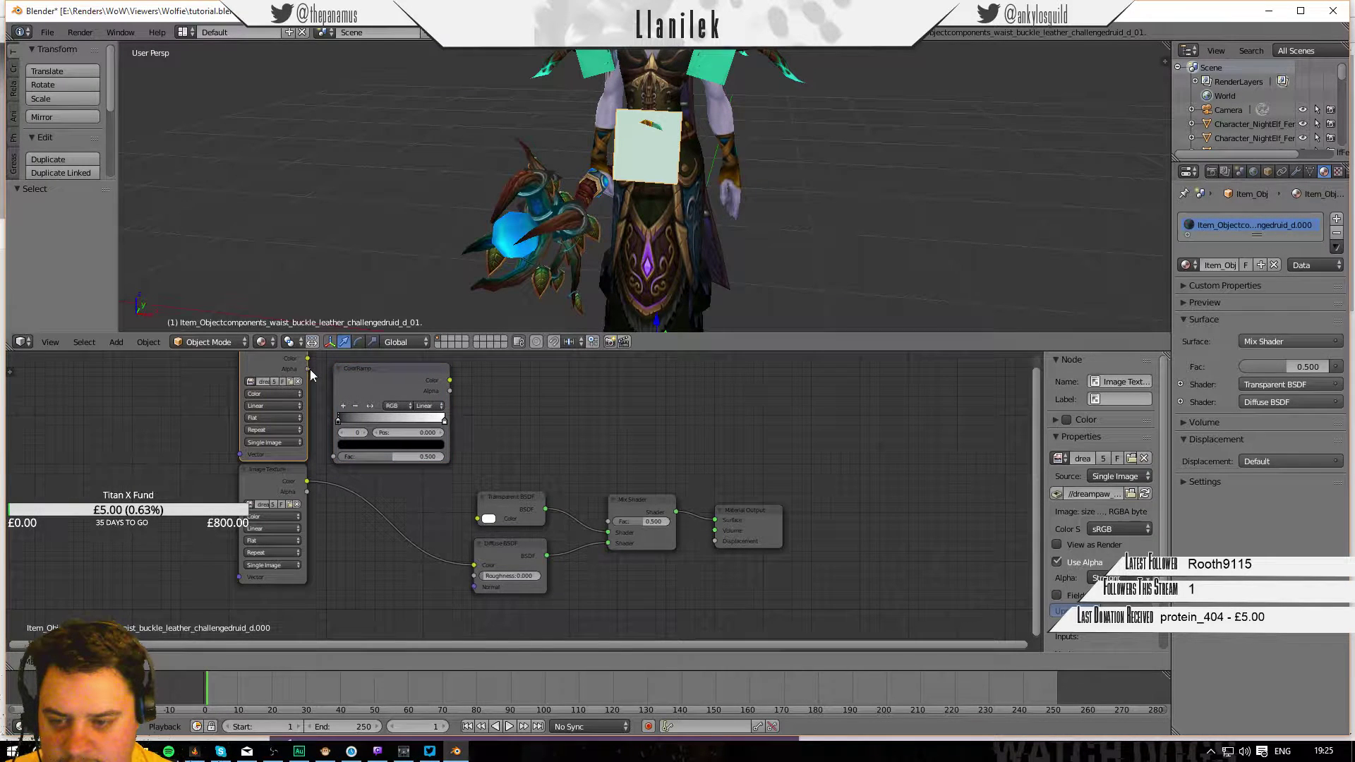
pyautogui.moveTo(311, 370); pyautogui.dragTo(335, 457)
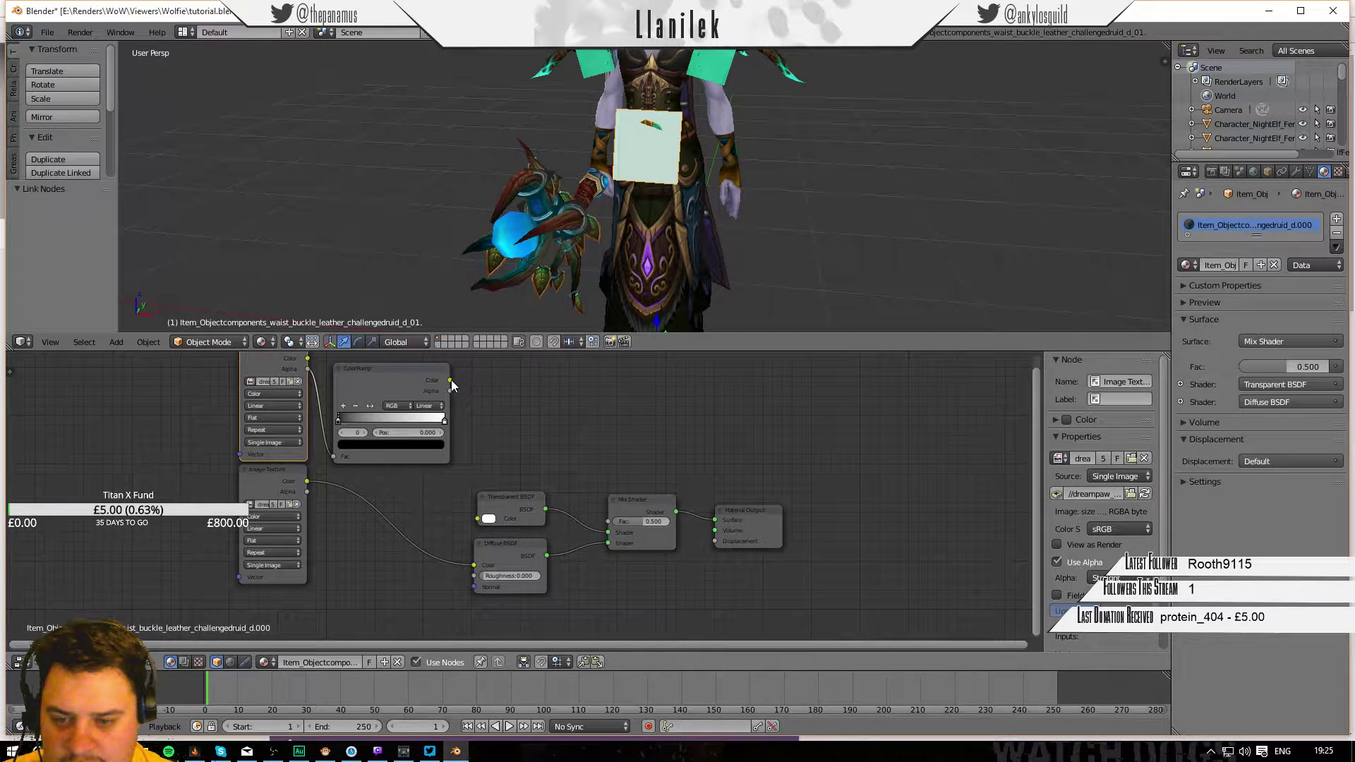
# Connect the ColorRamp's Color output to the Mix Shader's Fac input.
pyautogui.moveTo(450, 380); pyautogui.dragTo(451, 382)
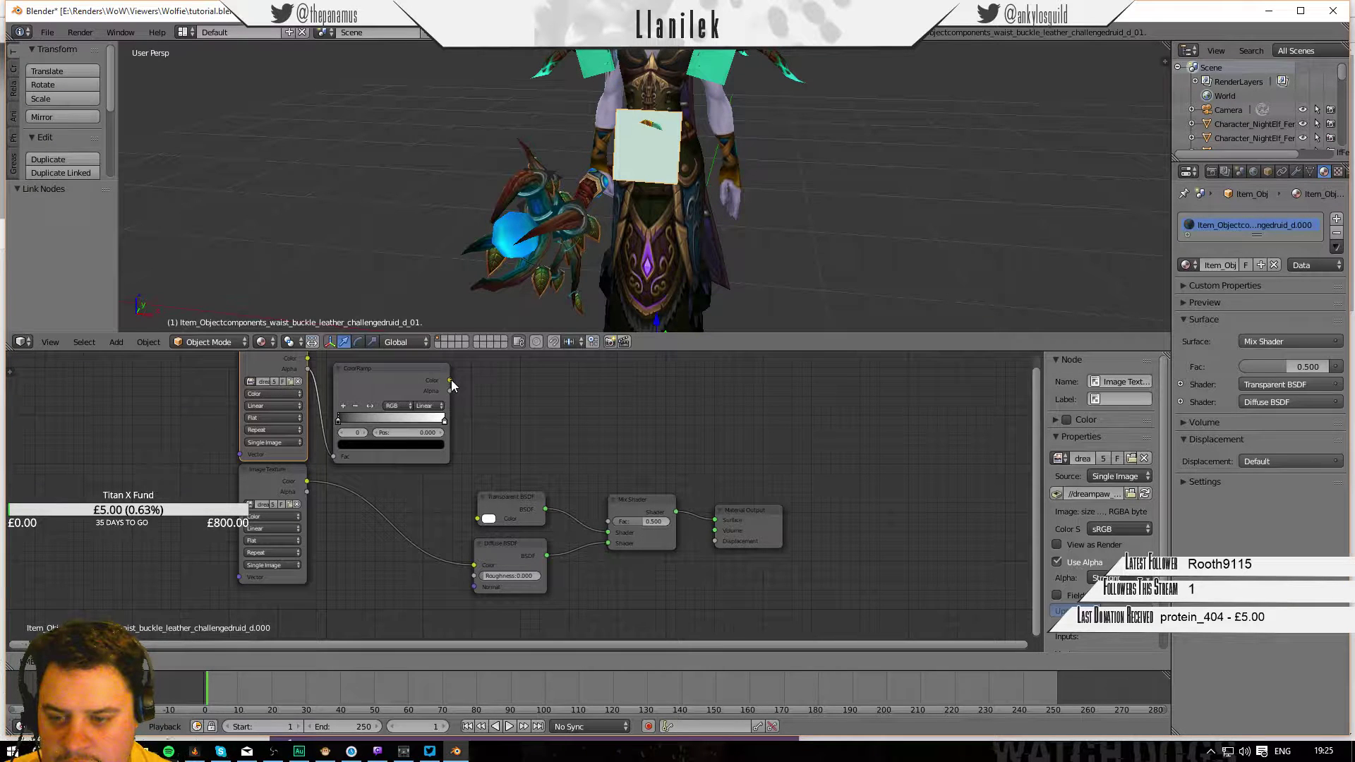
pyautogui.moveTo(551, 446); pyautogui.dragTo(608, 523)
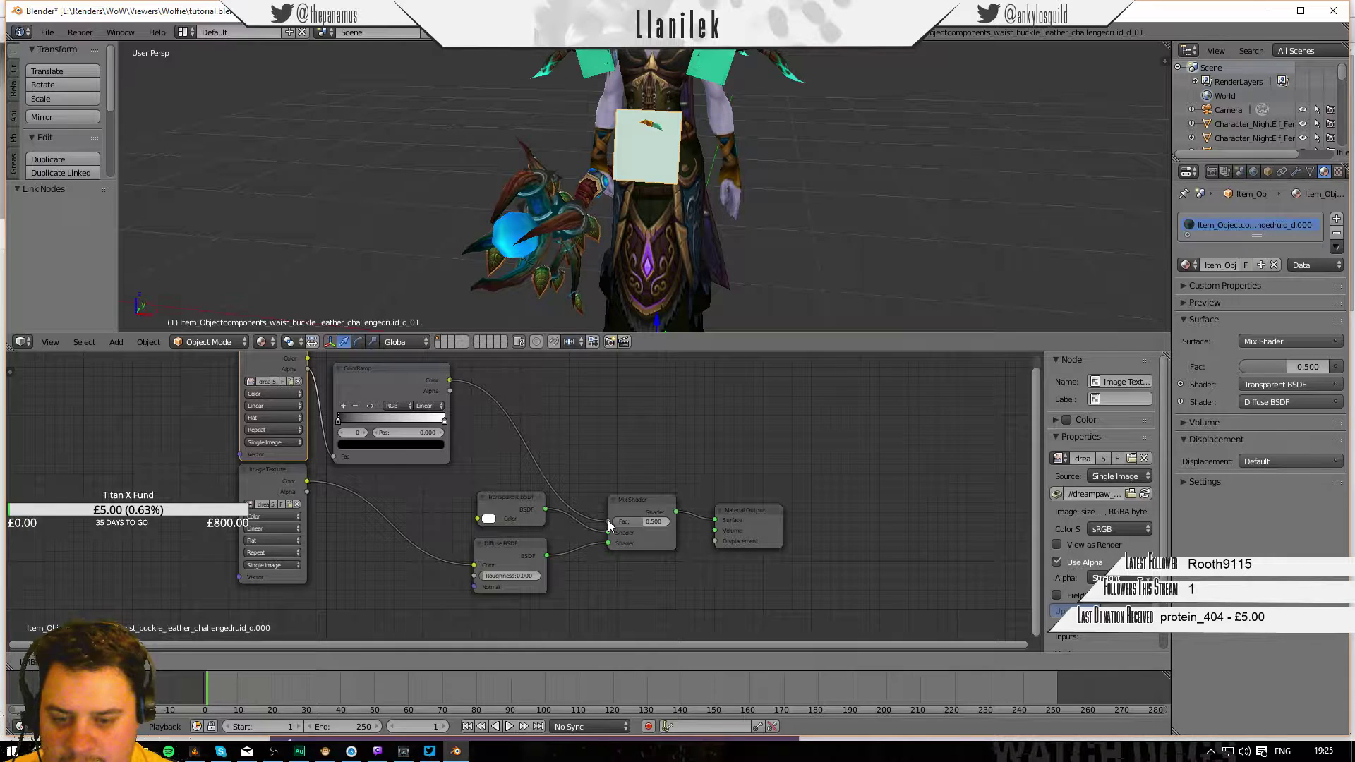
pyautogui.moveTo(607, 519); pyautogui.dragTo(608, 521)
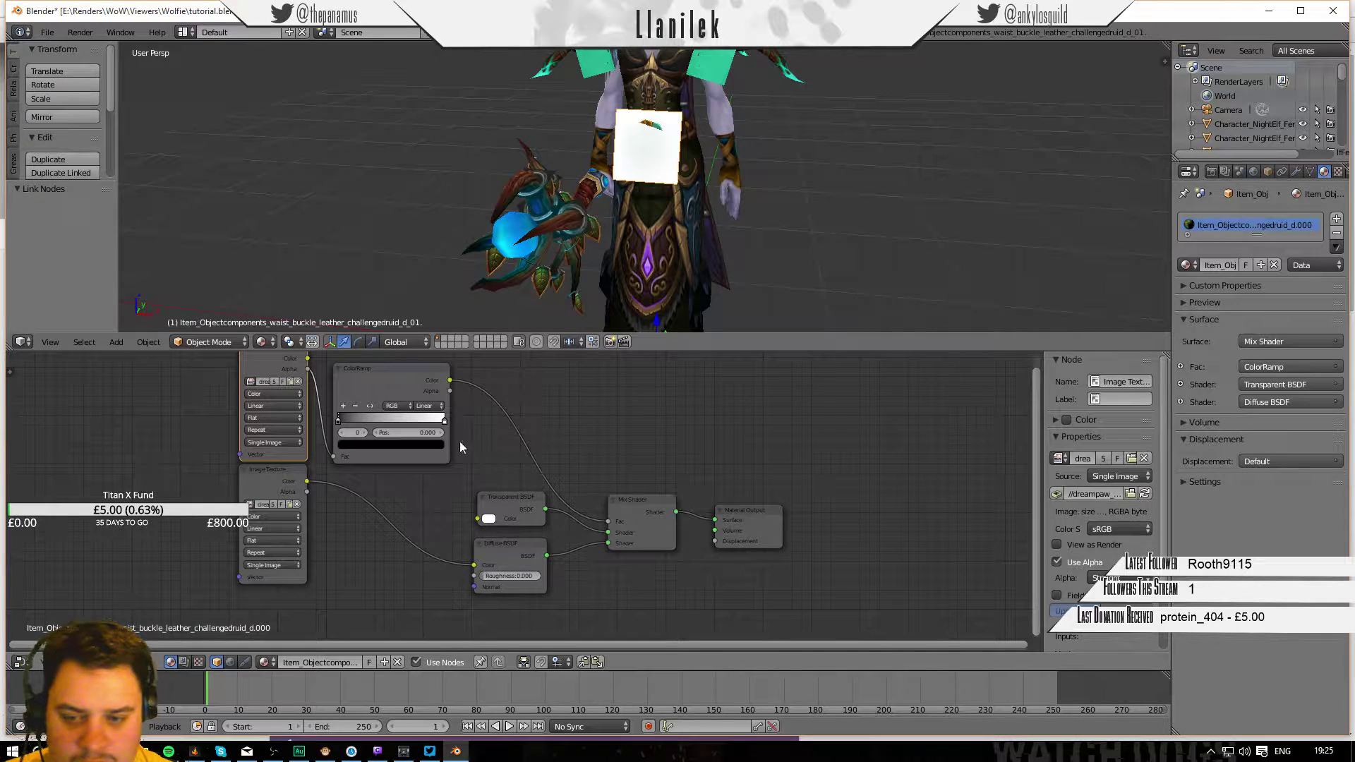
# Move the ColorRamp's white stop to position 0.277.
pyautogui.scroll(4, 438, 418)
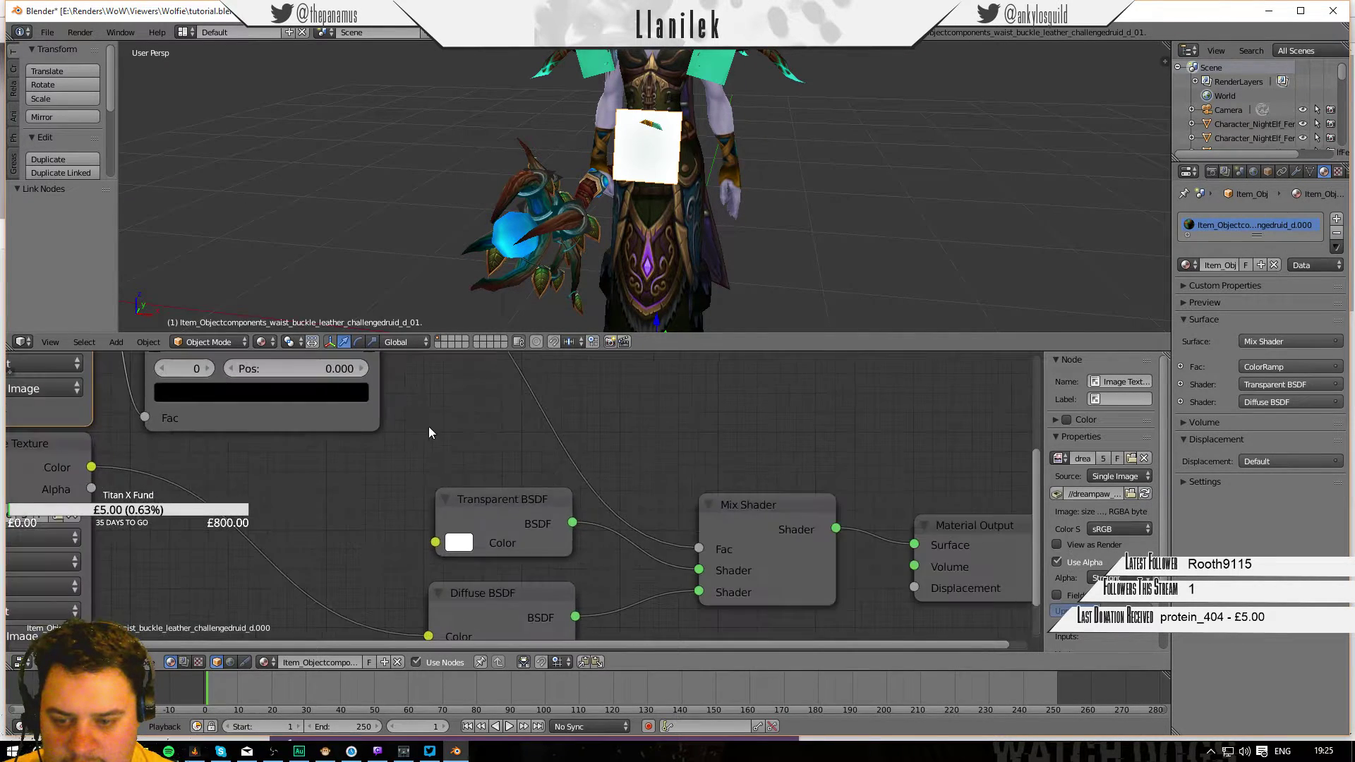
pyautogui.moveTo(429, 426); pyautogui.dragTo(630, 562, button='middle')
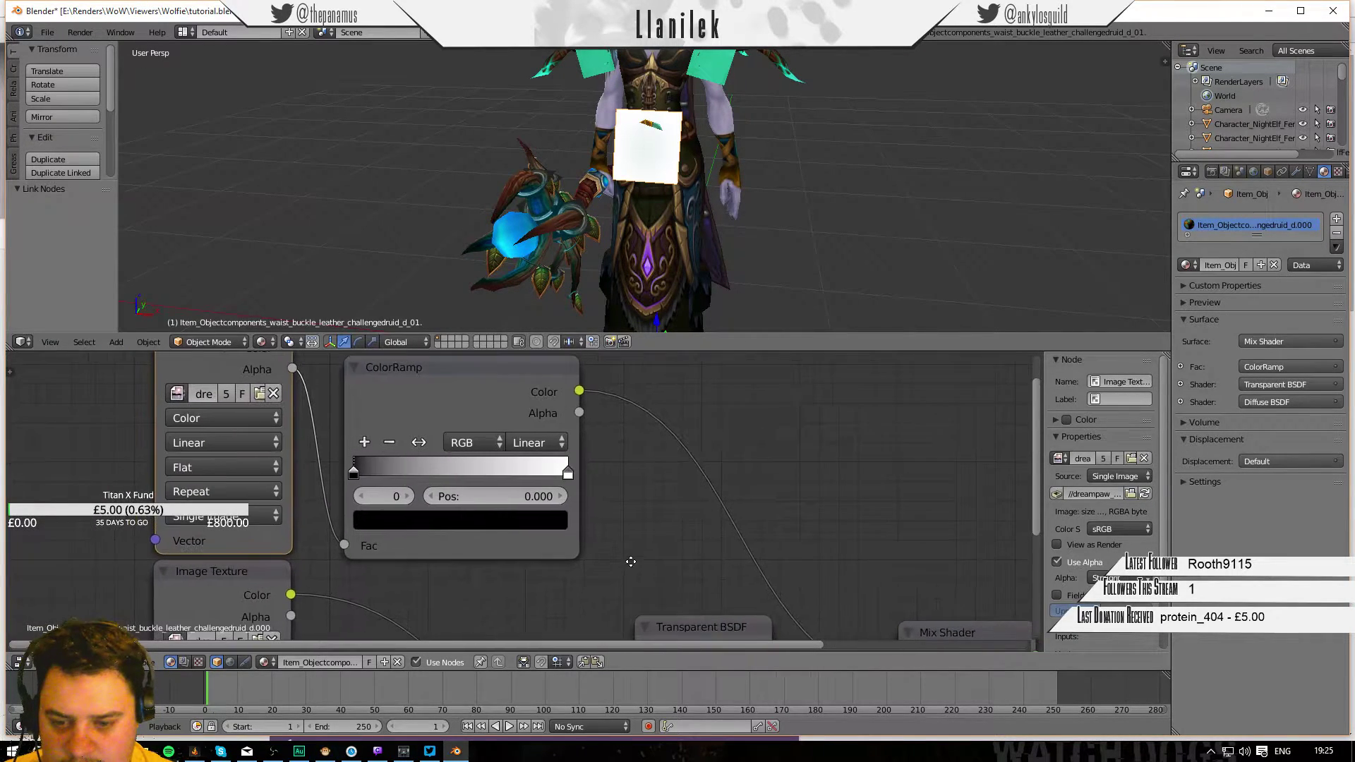
pyautogui.click(568, 475)
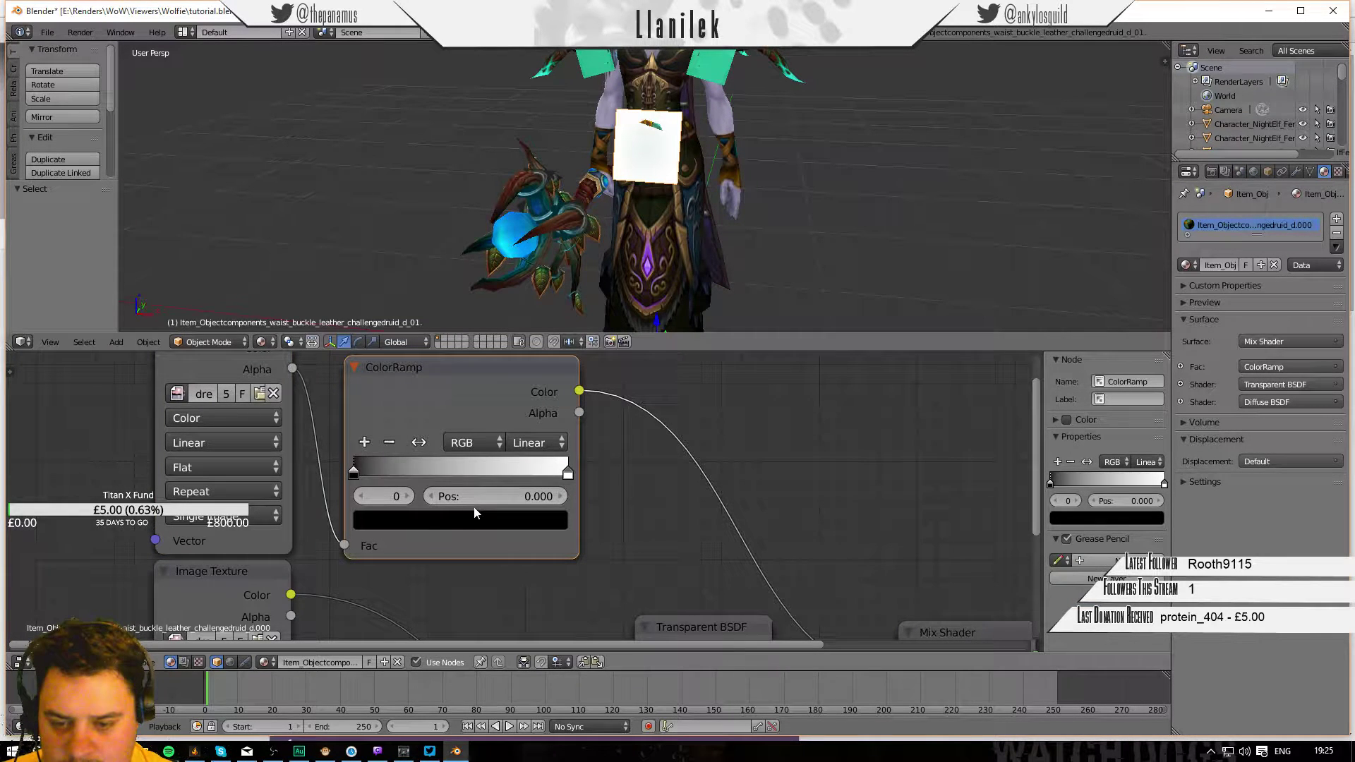
pyautogui.click(407, 496)
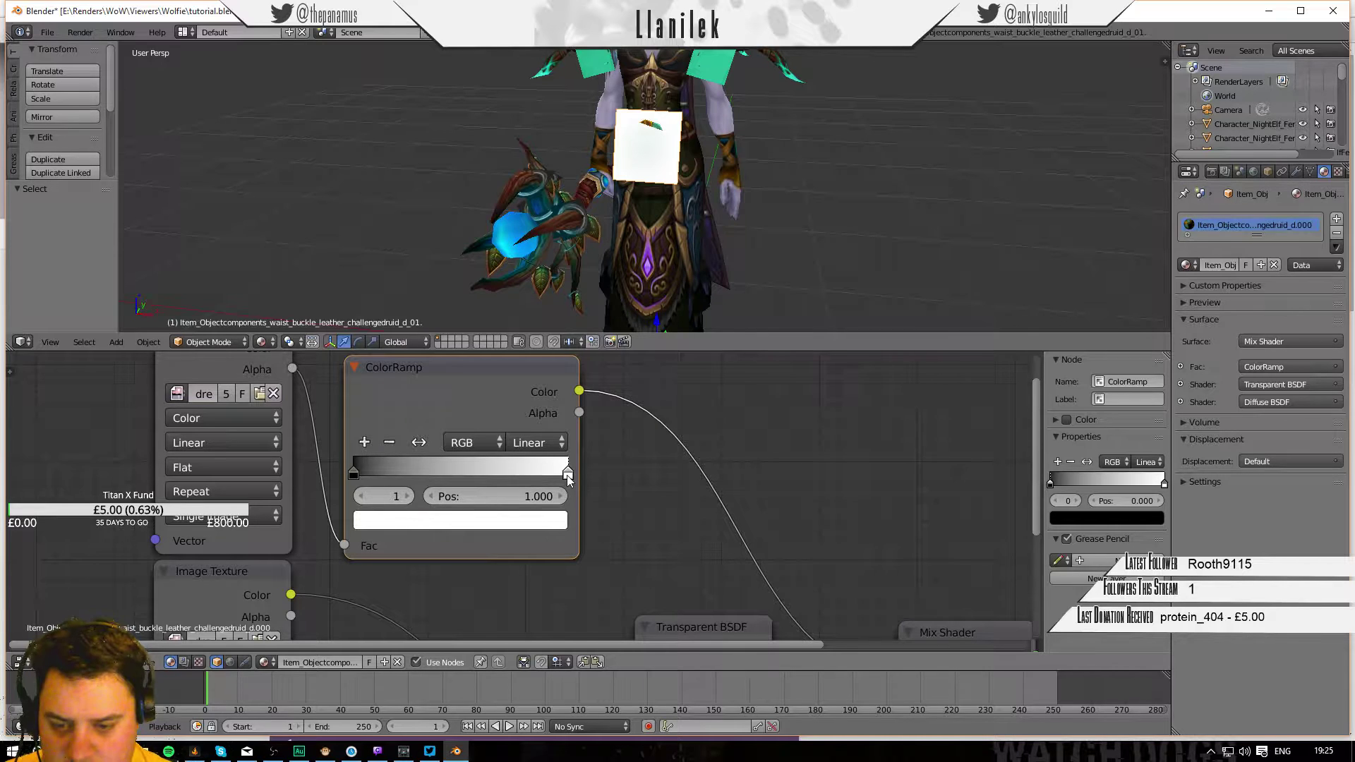
pyautogui.moveTo(568, 474); pyautogui.dragTo(419, 483)
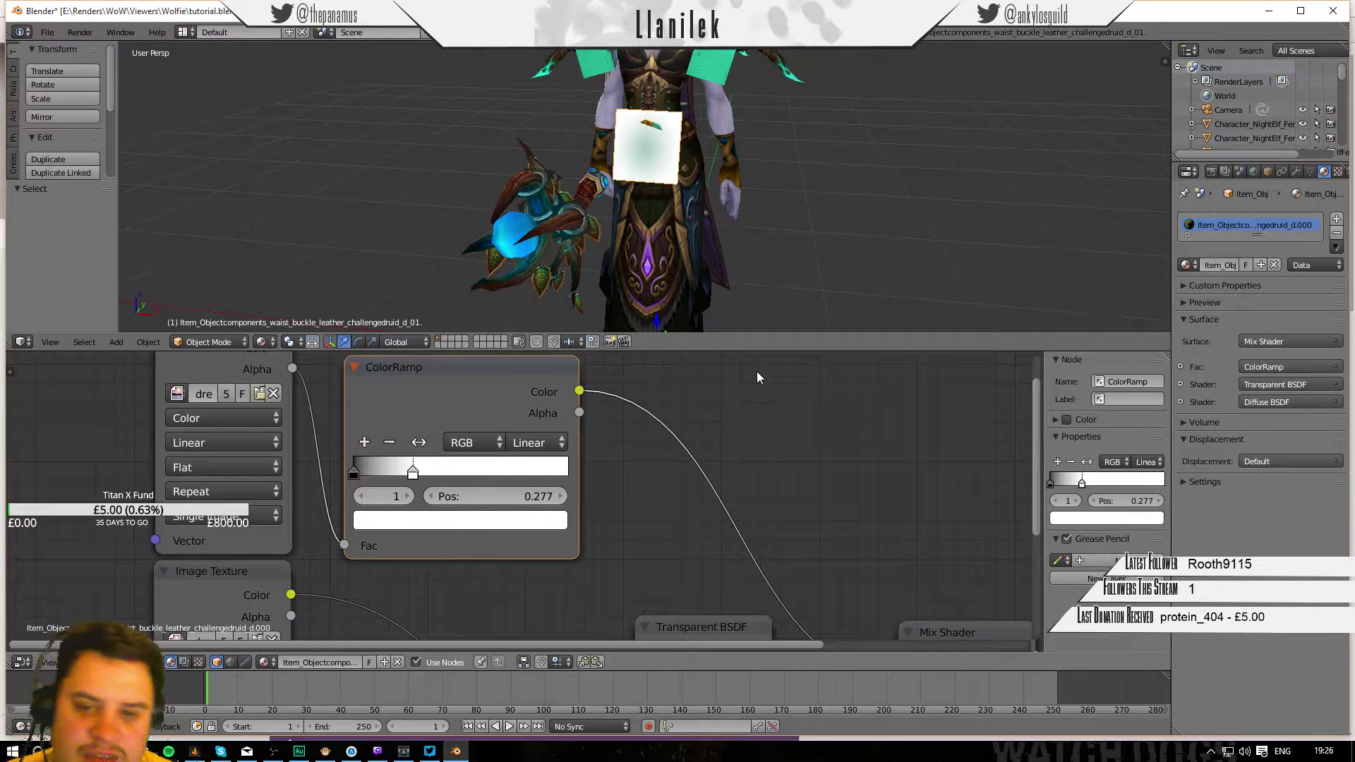
# Reselect the waist buckle plane and shift its ColorRamp node slightly away from the Image Texture nodes.
pyautogui.scroll(-1, 592, 374)
pyautogui.scroll(-1, 696, 432)
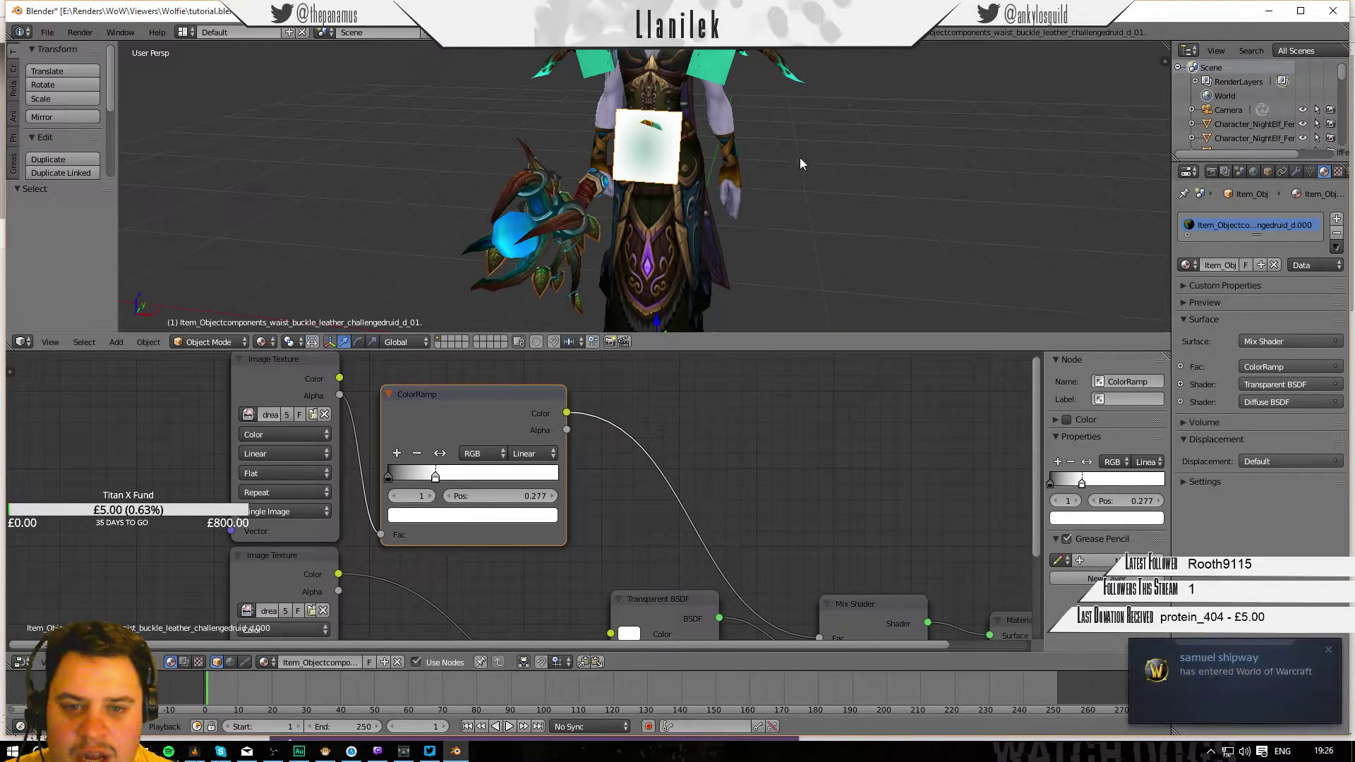
pyautogui.moveTo(809, 164)
pyautogui.mouseDown(button='middle')
pyautogui.moveTo(804, 183)
pyautogui.moveTo(755, 193)
pyautogui.moveTo(789, 159)
pyautogui.moveTo(829, 150)
pyautogui.mouseUp(button='middle')
pyautogui.moveTo(949, 179); pyautogui.dragTo(816, 180, button='middle')
pyautogui.rightClick(706, 94)
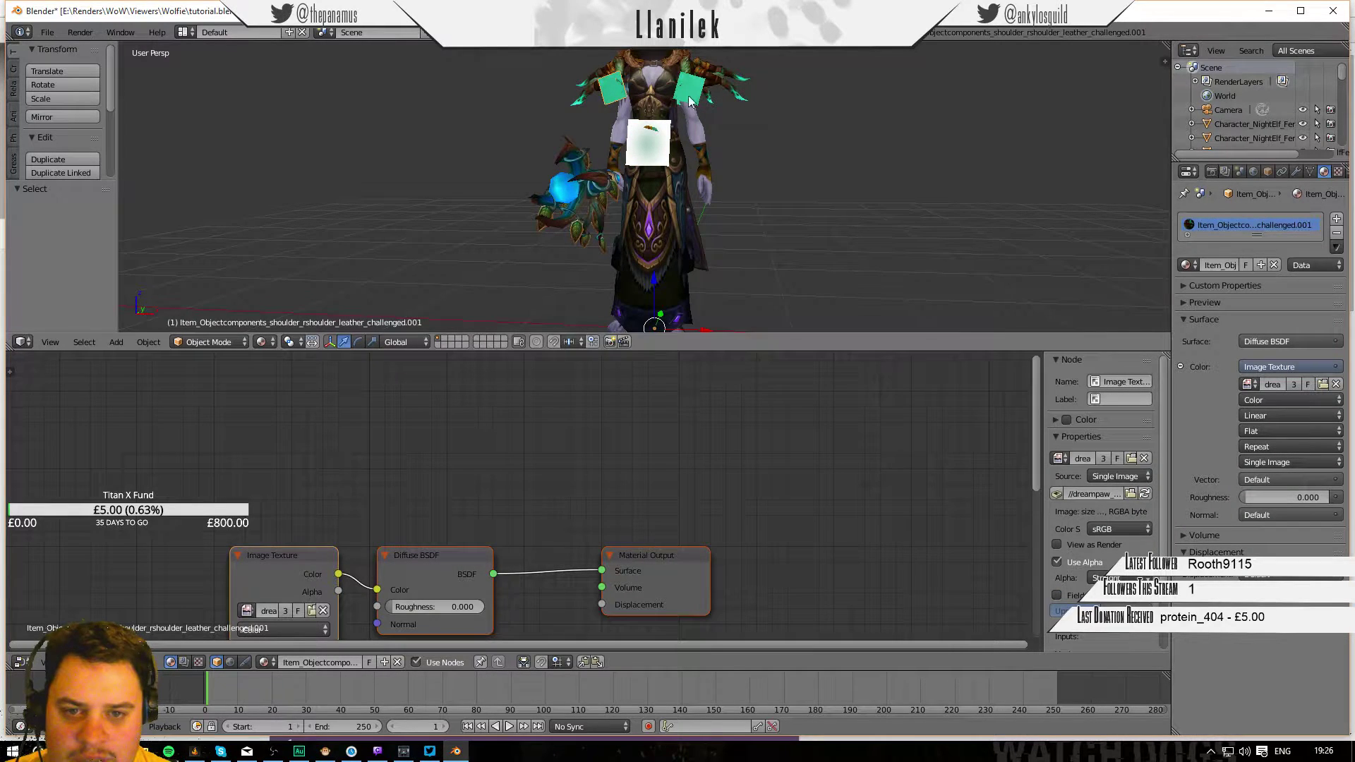
pyautogui.rightClick(659, 143)
pyautogui.scroll(-4, 630, 395)
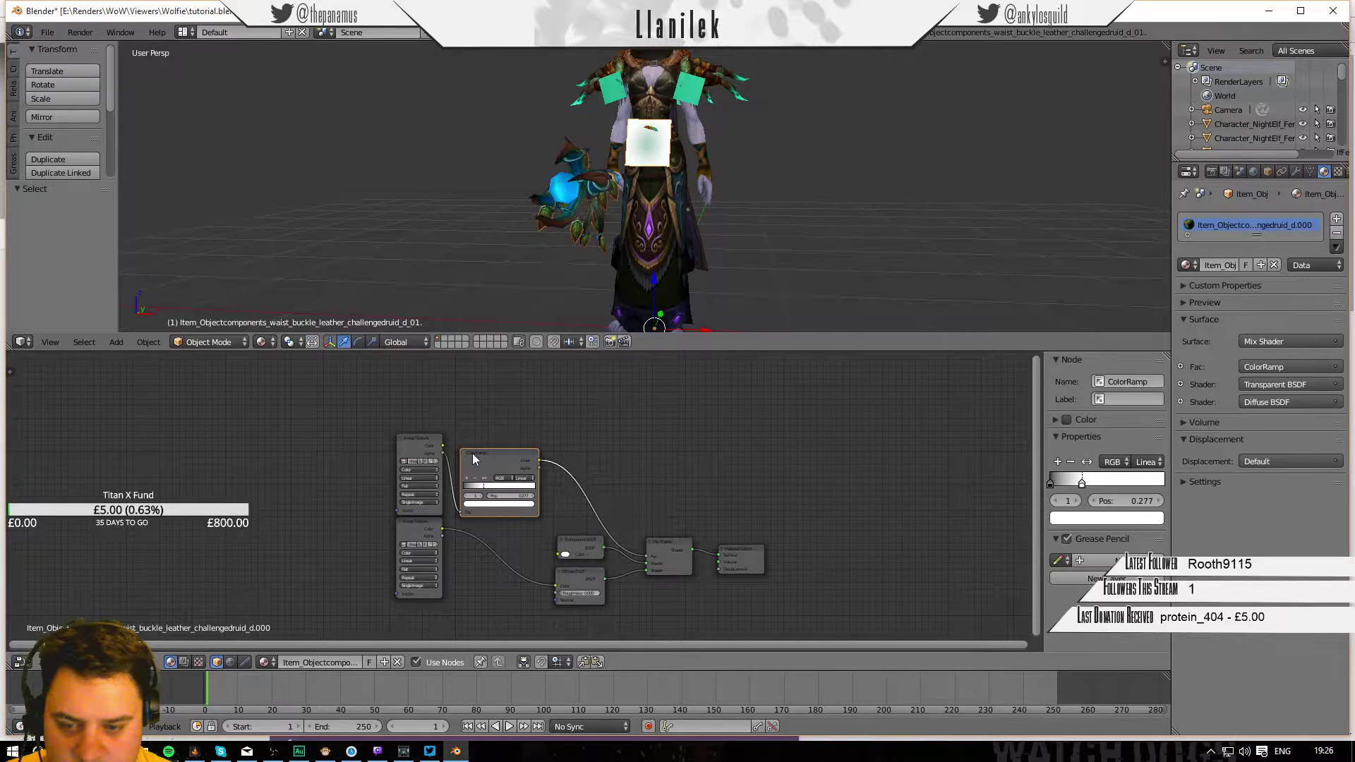
pyautogui.press('g')
pyautogui.click(495, 421)
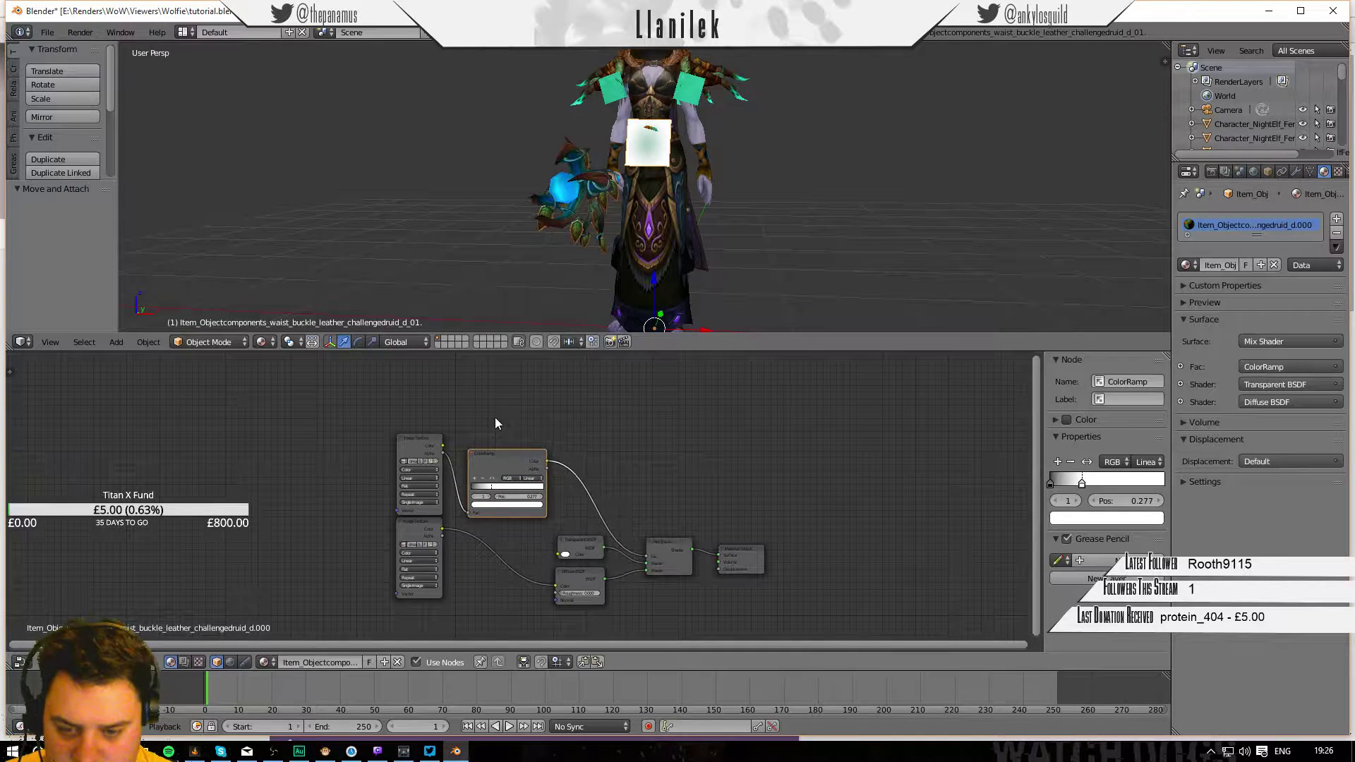
# Copy the buckle material's ColorRamp, Transparent BSDF, Diffuse BSDF, Mix Shader and Material Output nodes, leaving out both Image Textures.
pyautogui.rightClick(576, 591)
pyautogui.press('b')
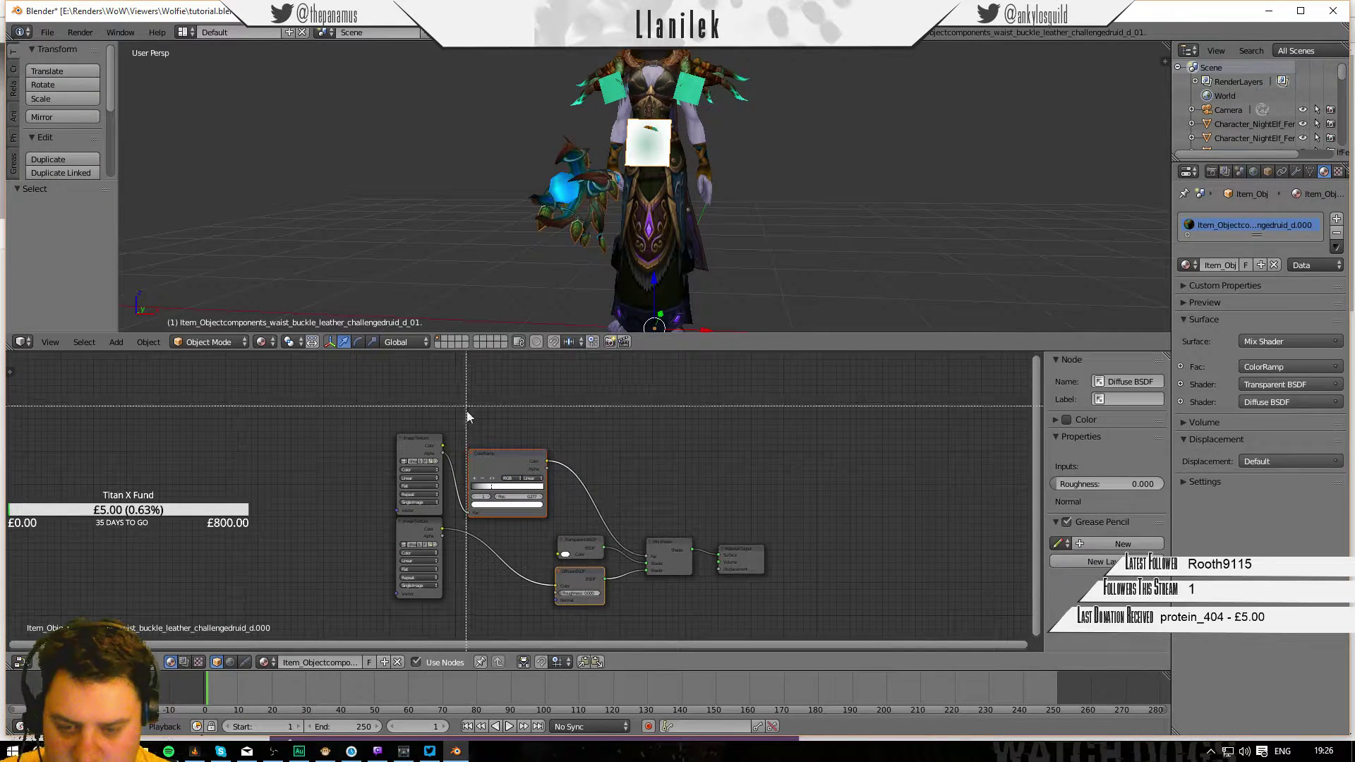
pyautogui.moveTo(471, 416); pyautogui.dragTo(774, 630)
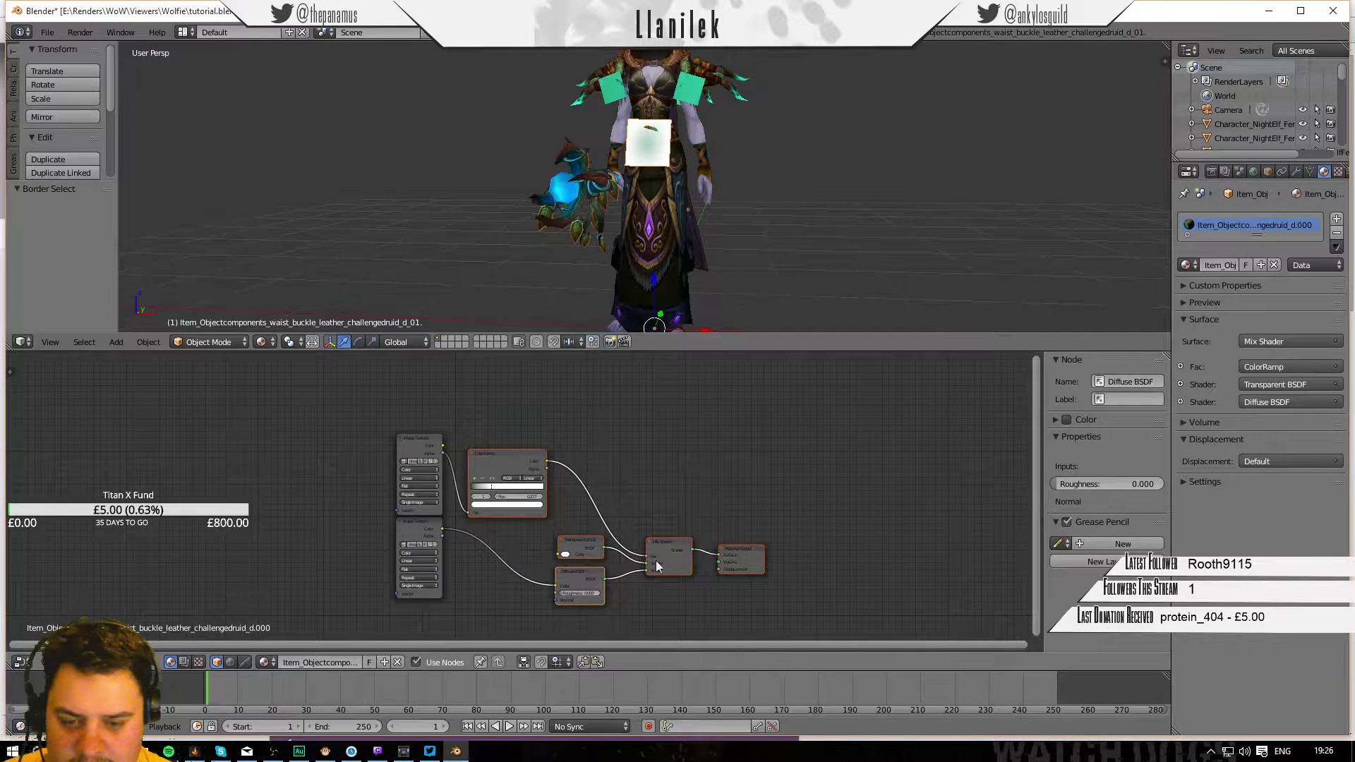
pyautogui.hotkey('ctrl', 'c')
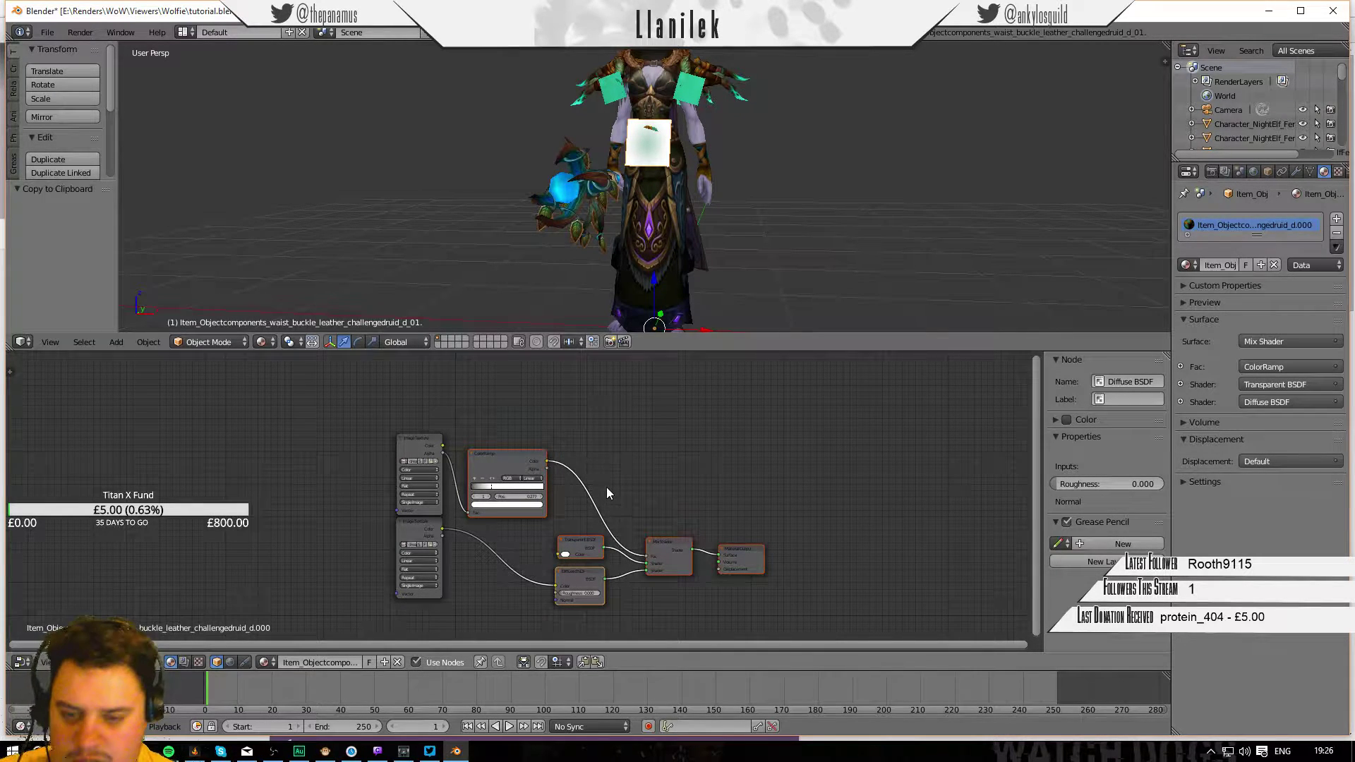
# Replace the lshoulder plane's Diffuse BSDF and Material Output with the copied transparency nodes, keeping its Image Texture.
pyautogui.rightClick(696, 101)
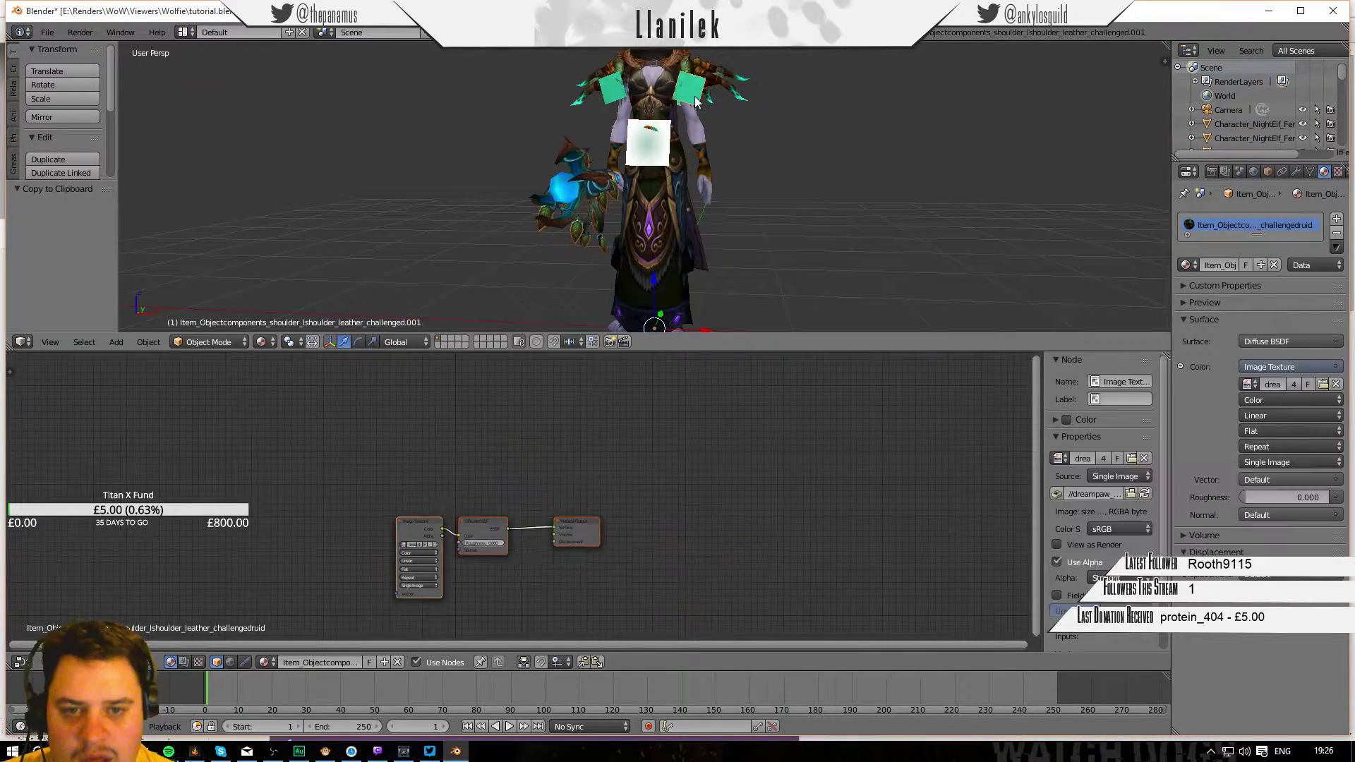
pyautogui.click(480, 550)
pyautogui.press('x')
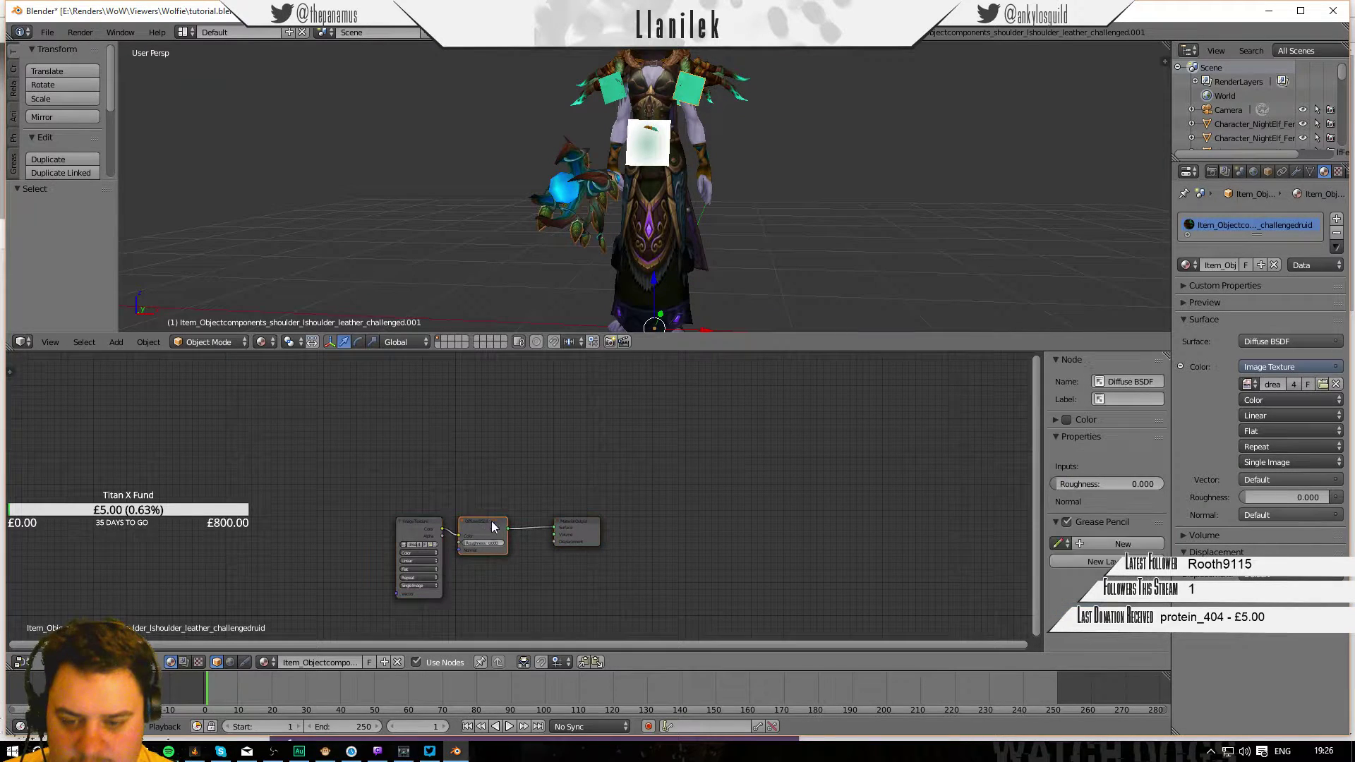
pyautogui.click(573, 526)
pyautogui.press('x')
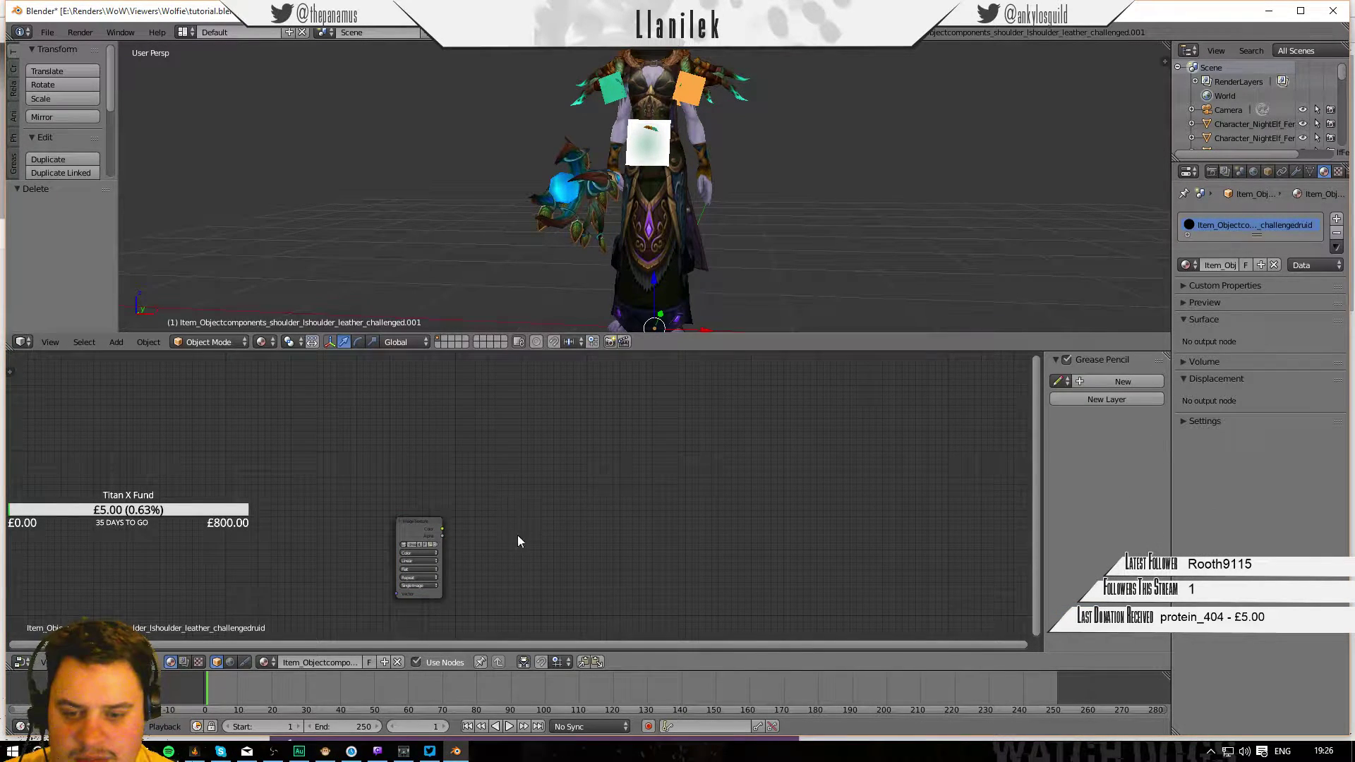
pyautogui.hotkey('ctrl', 'v')
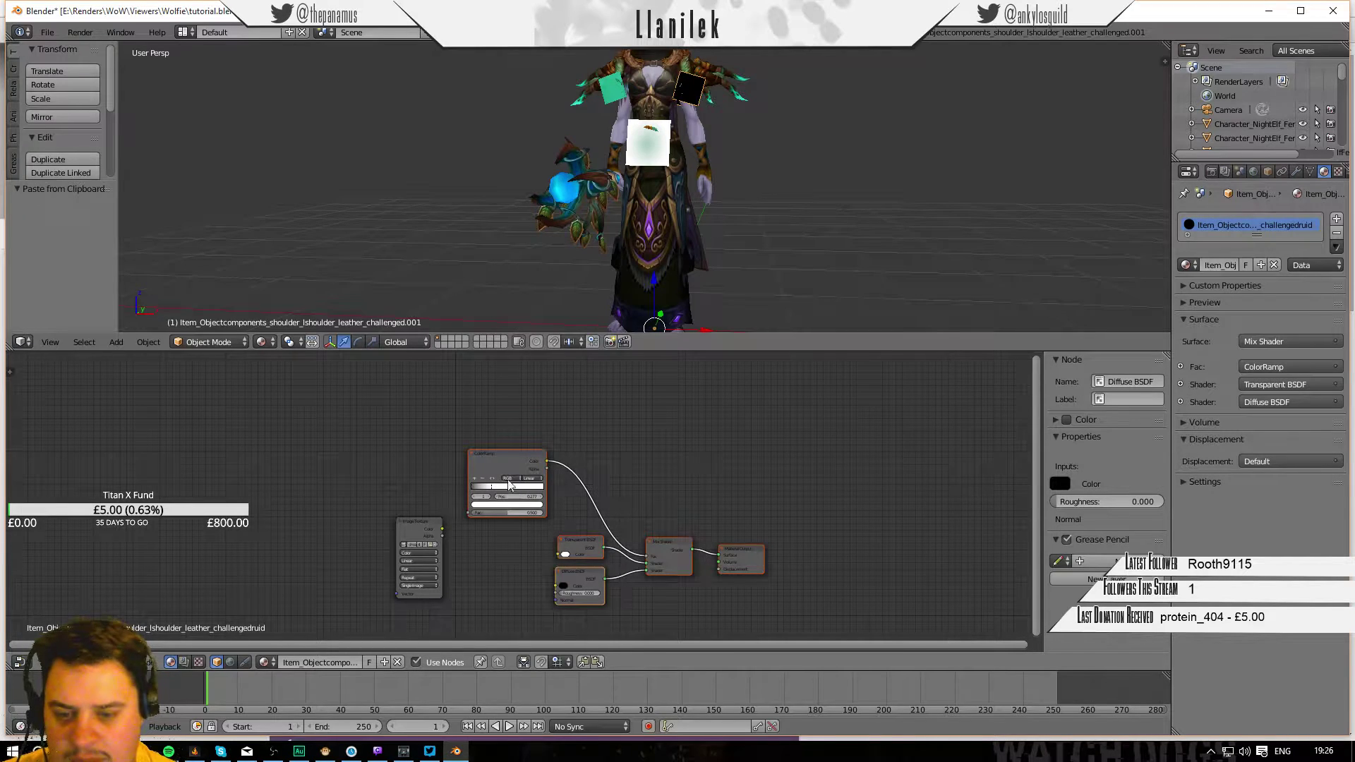
# Duplicate the lshoulder plane's Image Texture, linking the copy's Alpha to the ColorRamp factor and the original's Color to the Diffuse BSDF.
pyautogui.click(421, 527)
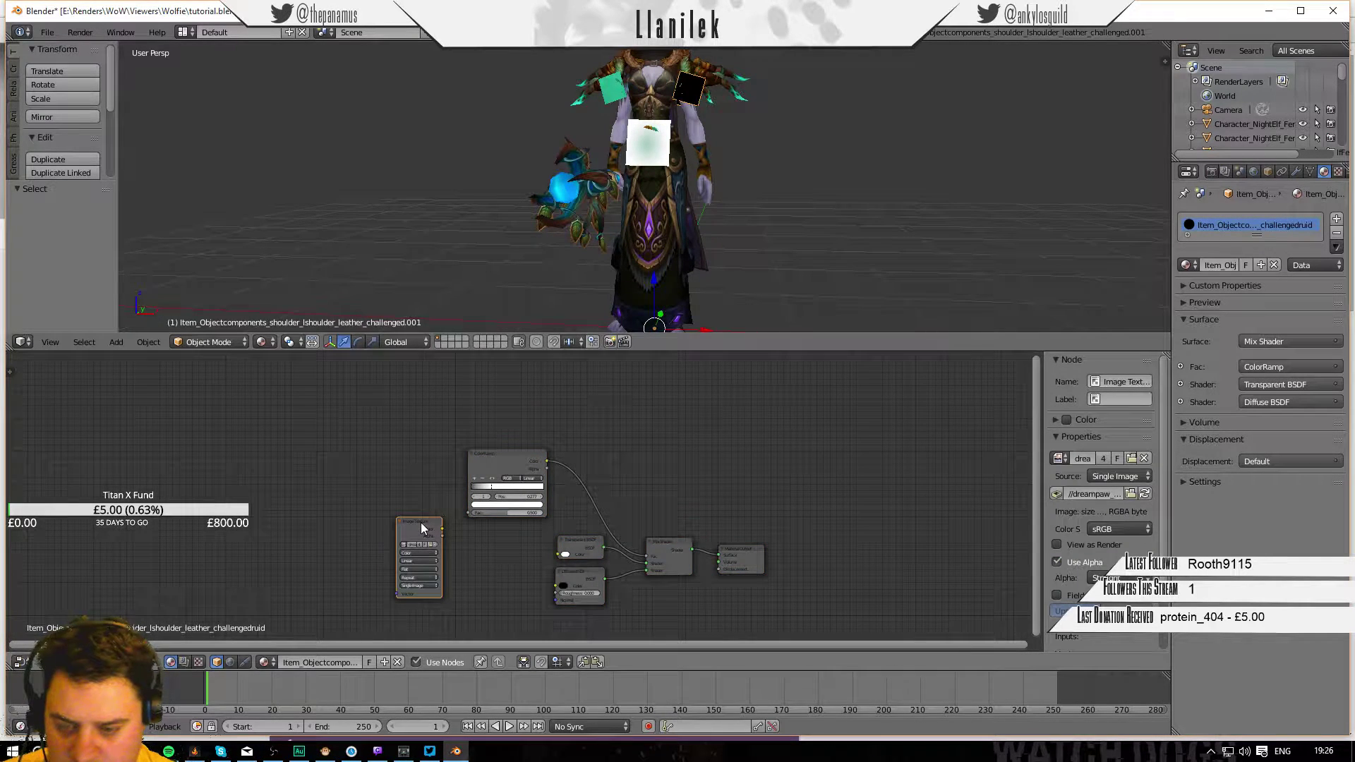
pyautogui.hotkey('shift', 'd')
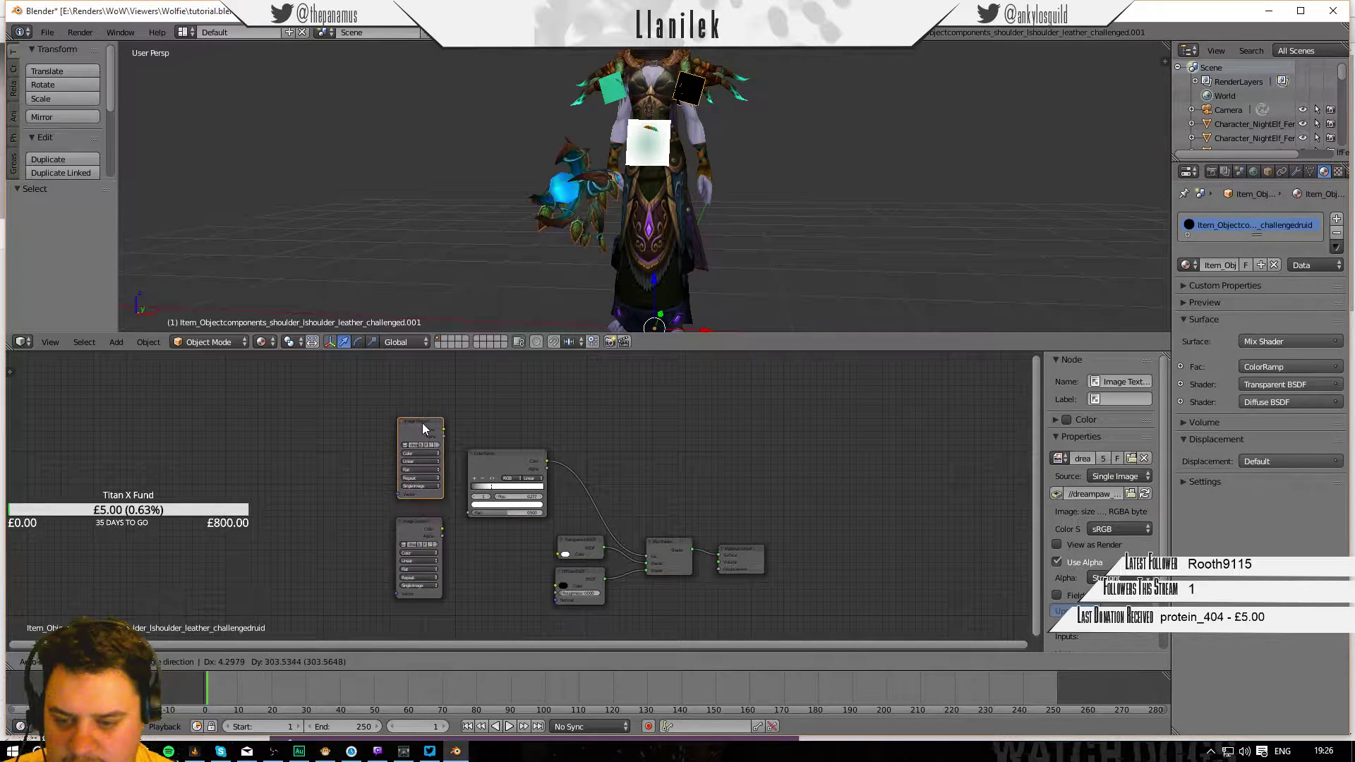
pyautogui.click(422, 433)
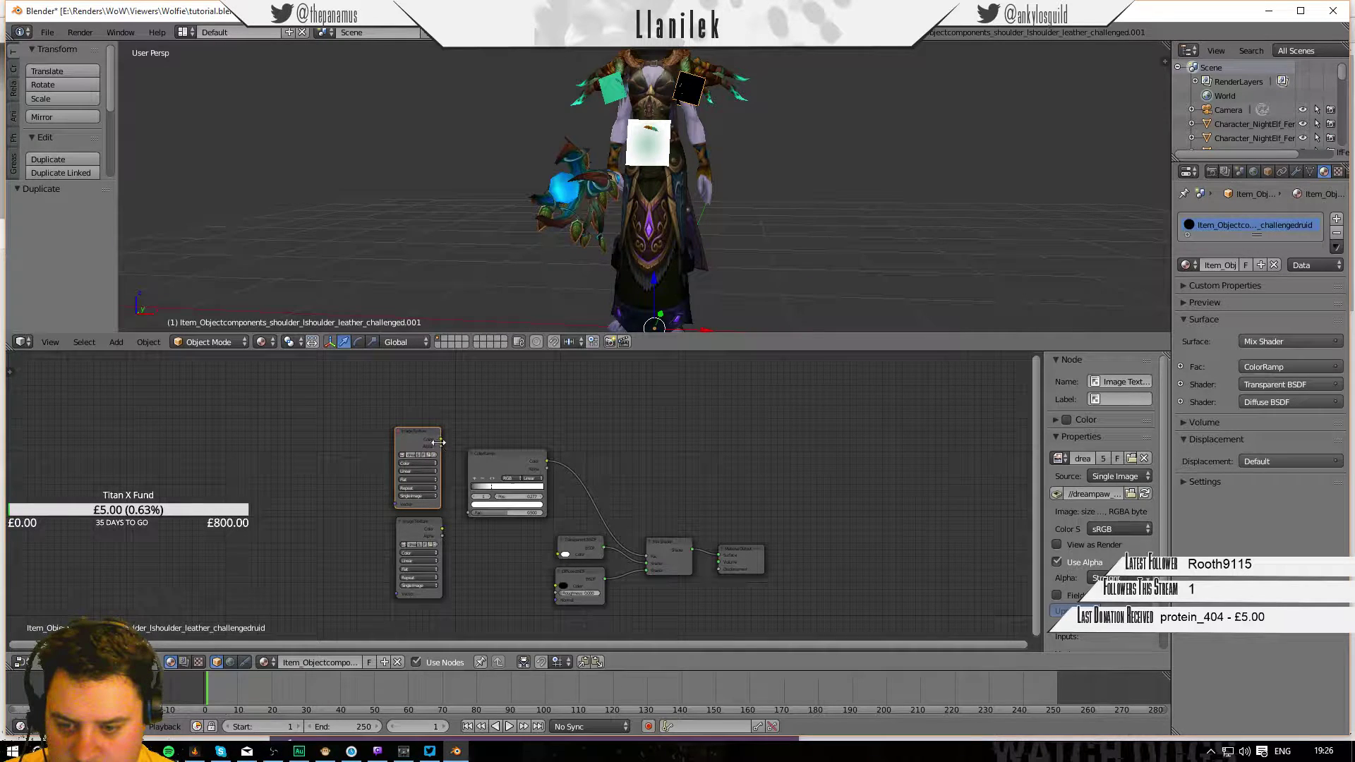
pyautogui.moveTo(442, 445); pyautogui.dragTo(452, 467)
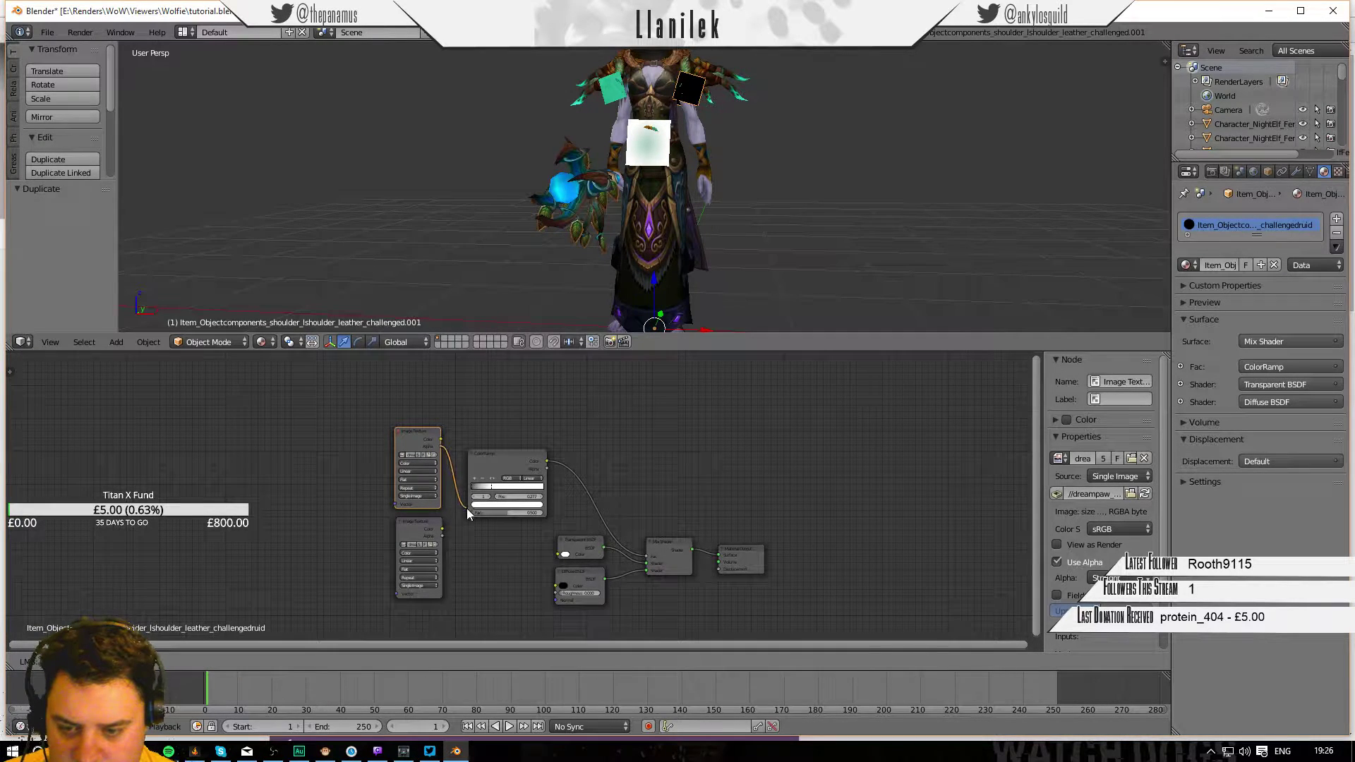
pyautogui.moveTo(468, 512); pyautogui.dragTo(553, 582)
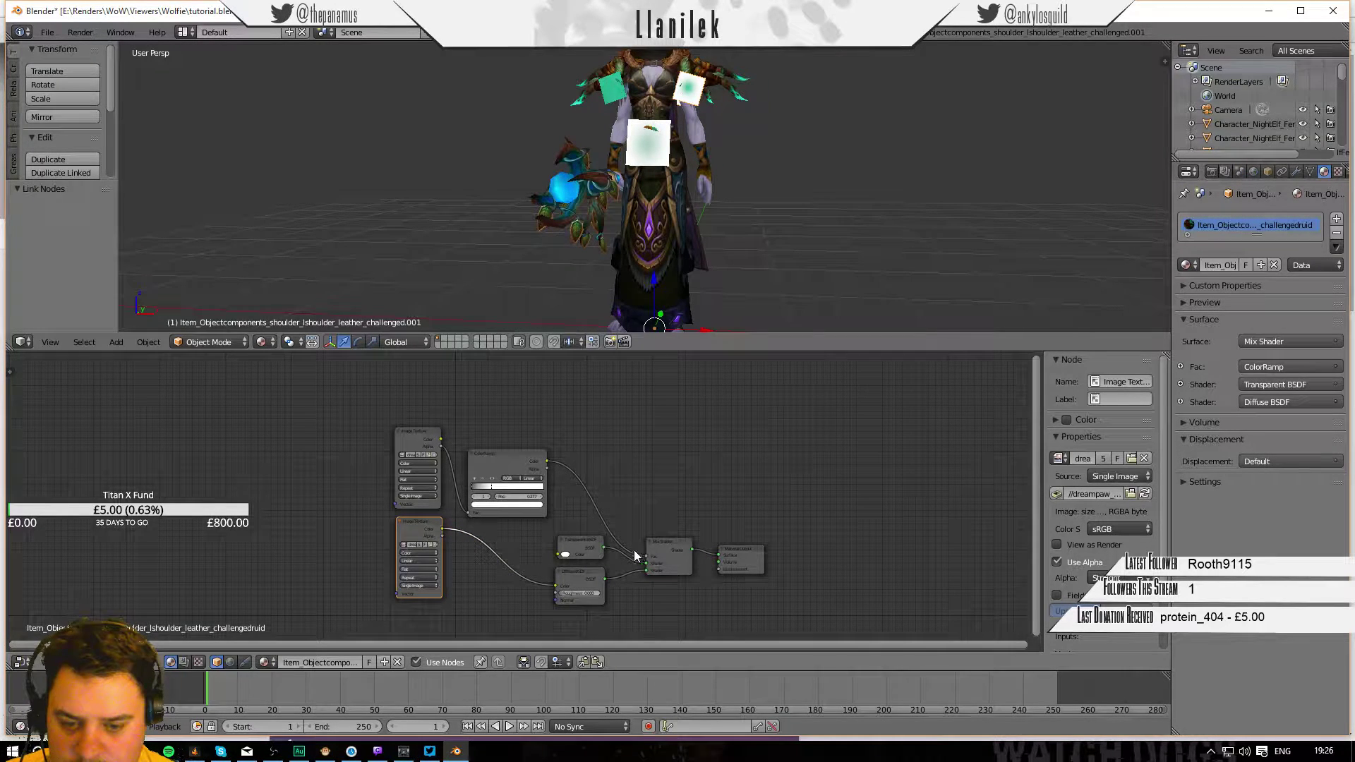
# Replace the rshoulder plane's Diffuse BSDF and Material Output with the copied transparency nodes, keeping its Image Texture.
pyautogui.rightClick(614, 97)
pyautogui.rightClick(578, 525)
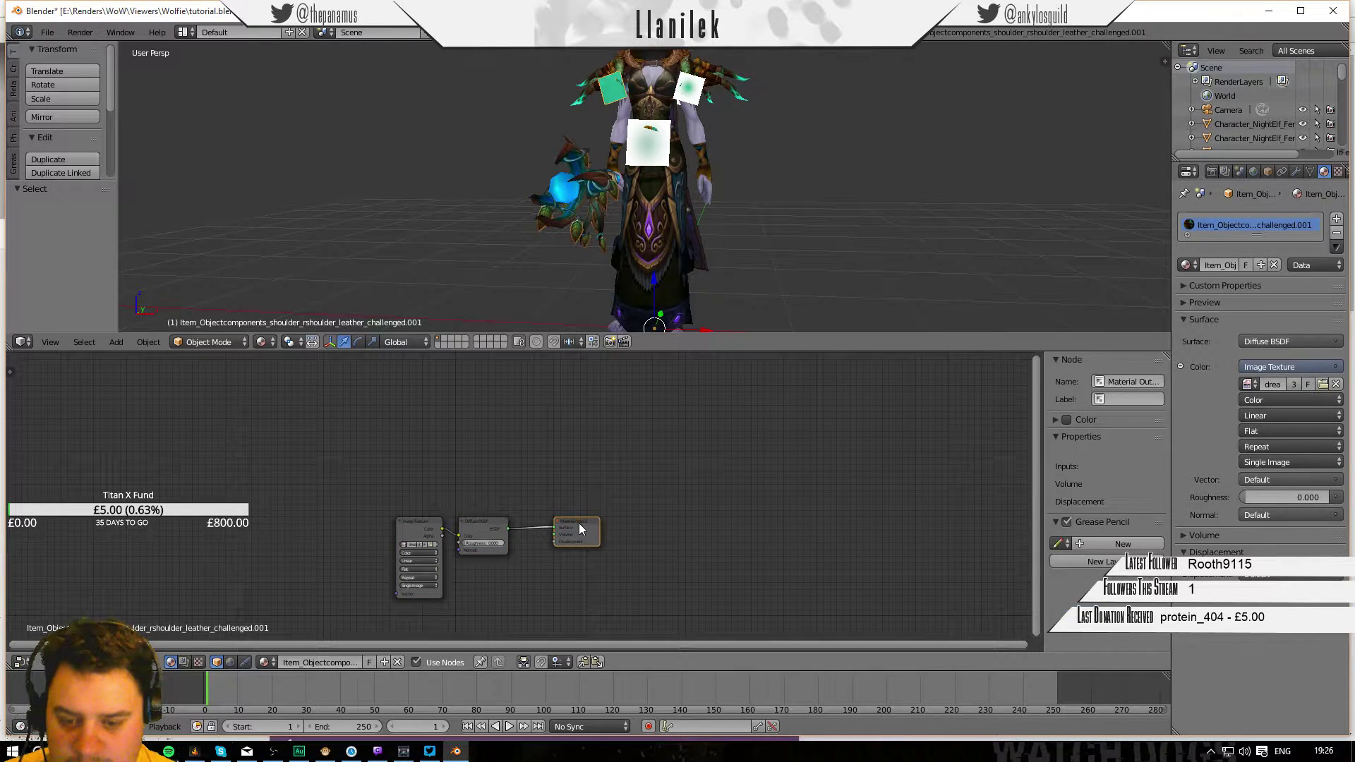
pyautogui.press('x')
pyautogui.rightClick(489, 528)
pyautogui.press('x')
pyautogui.hotkey('shift', 'a')
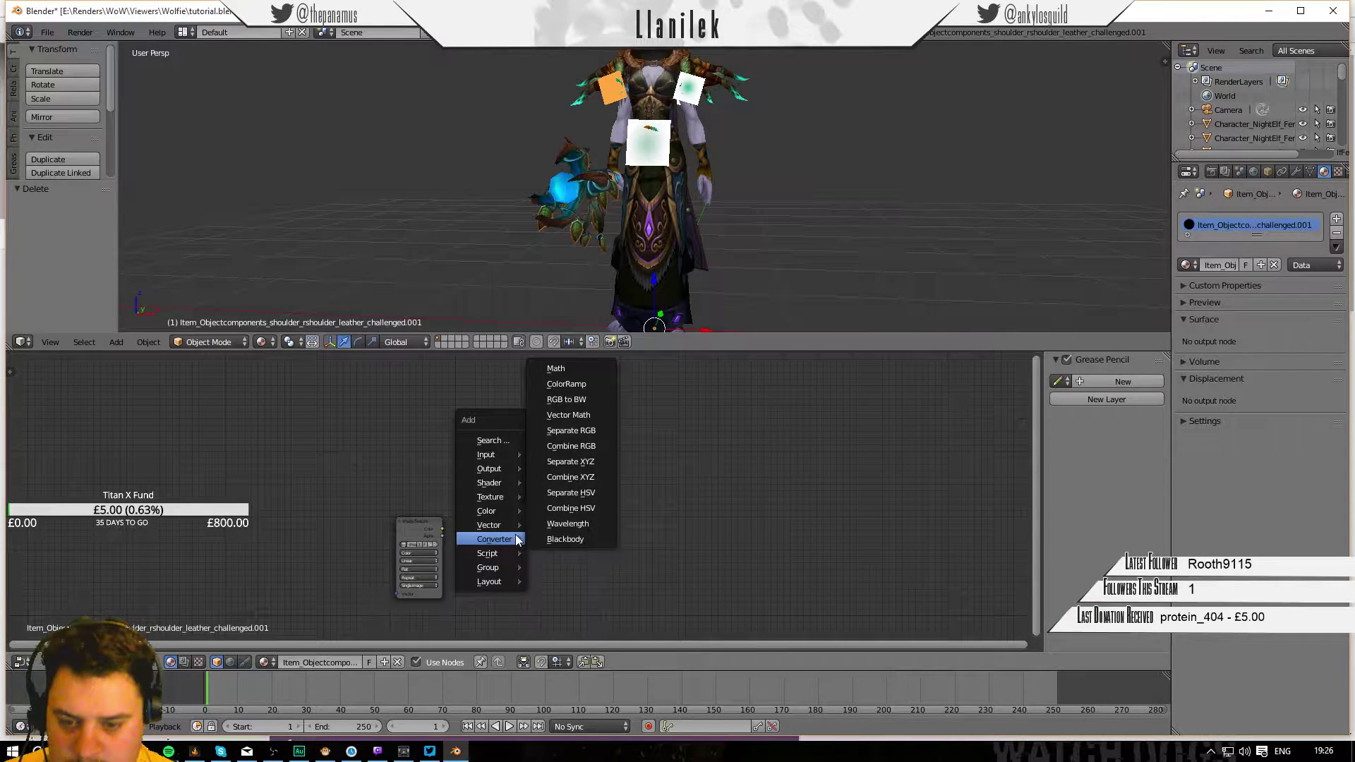
pyautogui.hotkey('ctrl', 'v')
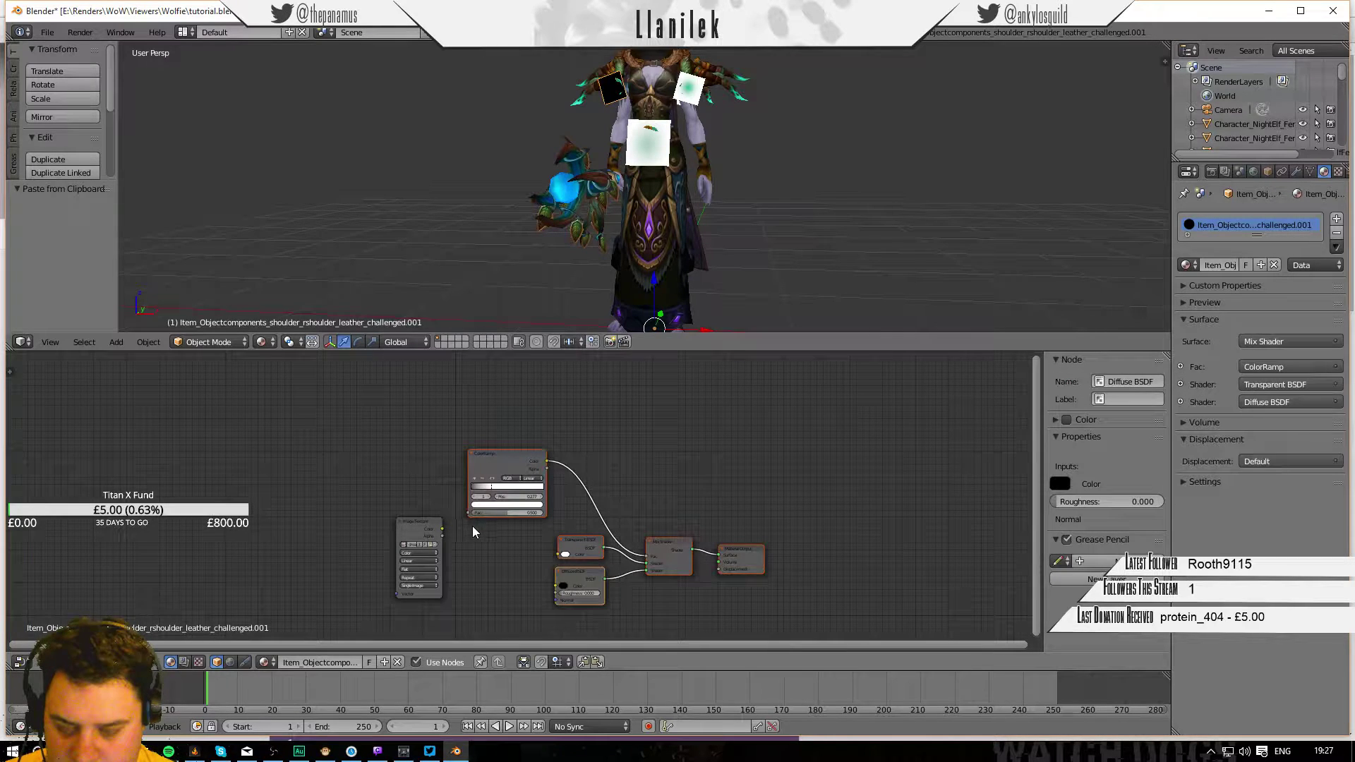
# Duplicate the rshoulder plane's Image Texture, linking the copy's Alpha to the ColorRamp factor and the original's Color to the Diffuse BSDF.
pyautogui.rightClick(422, 523)
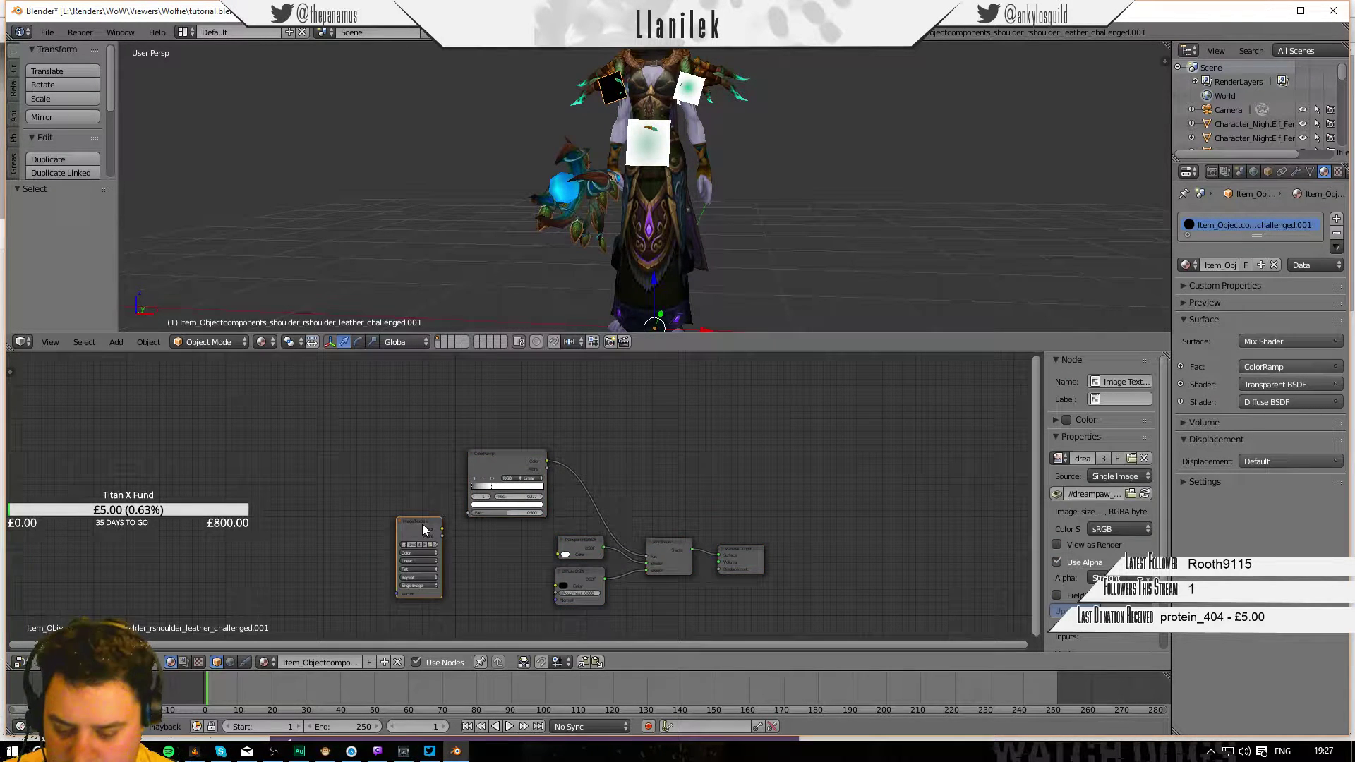
pyautogui.hotkey('shift', 'd')
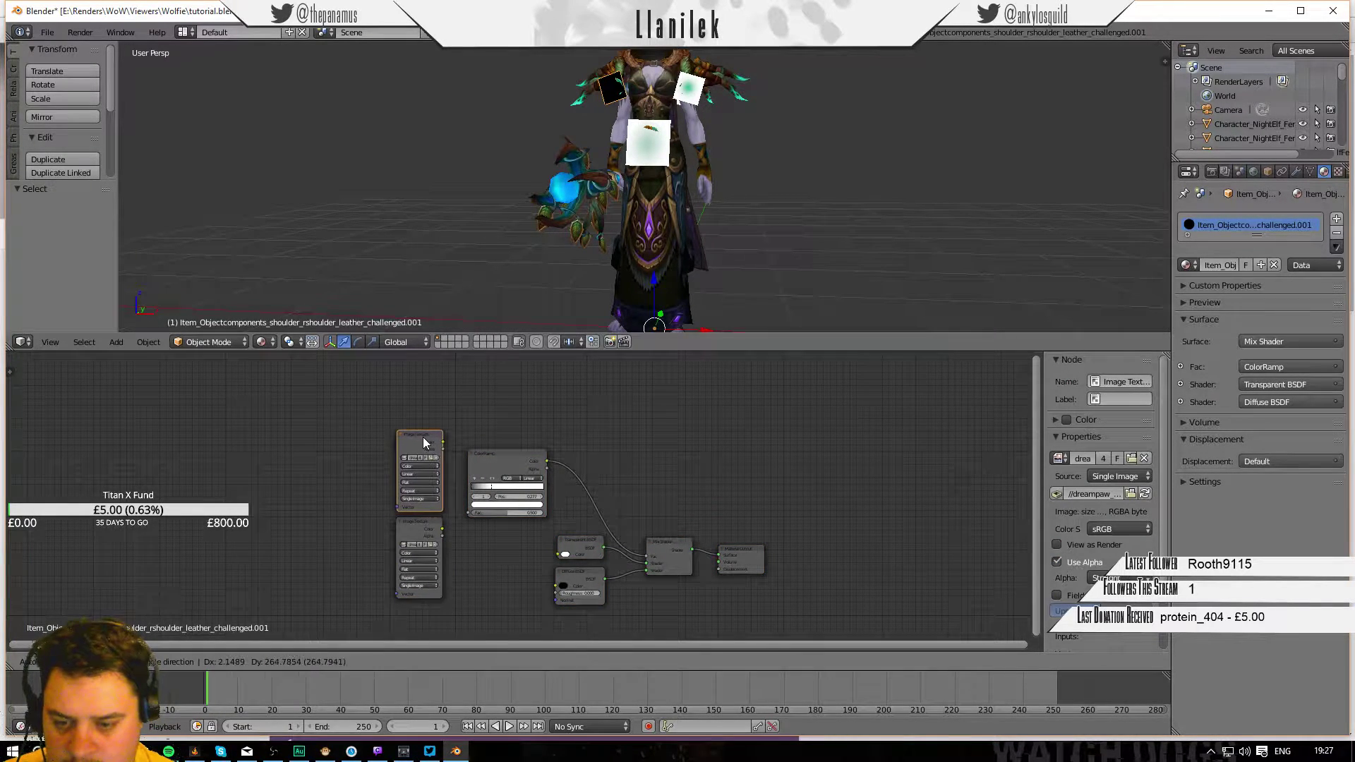
pyautogui.click(422, 437)
pyautogui.moveTo(443, 449); pyautogui.dragTo(554, 584)
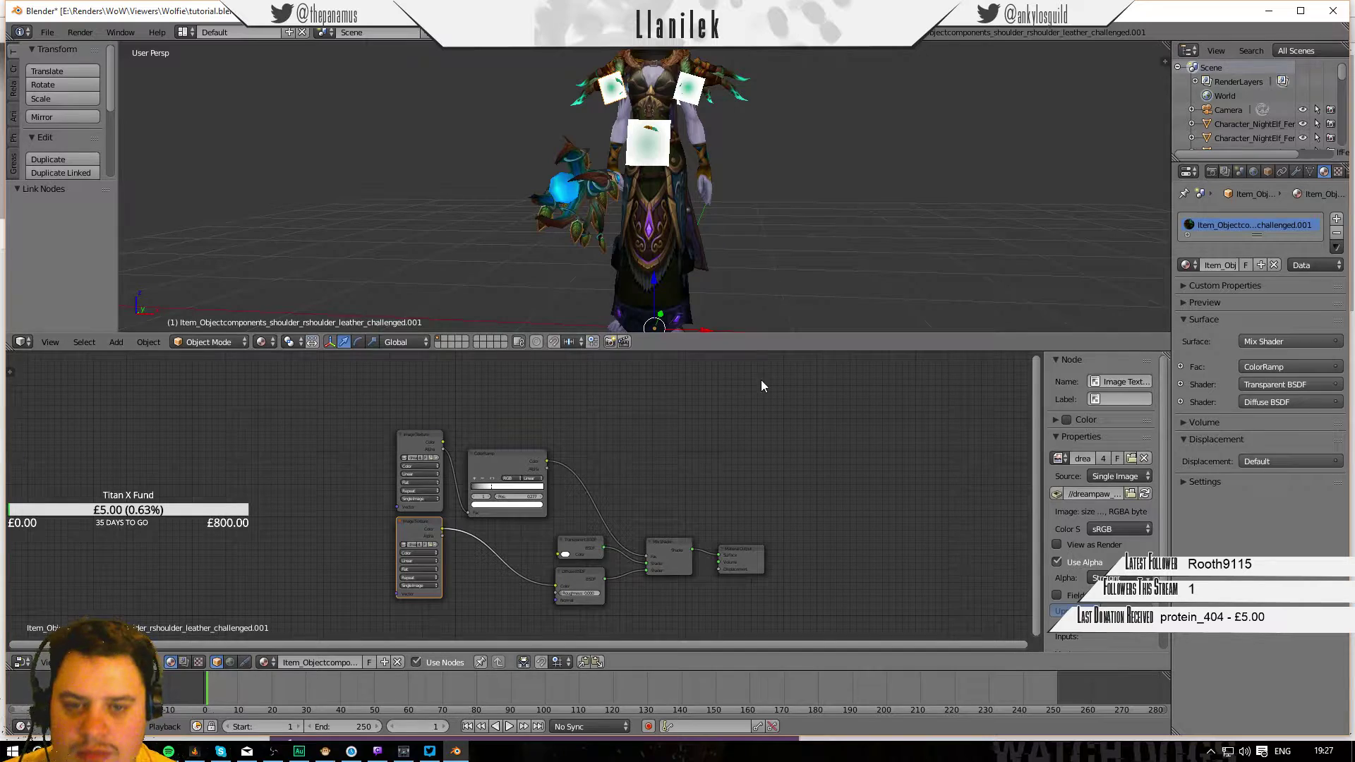
# Replace the helm plane's Diffuse BSDF and Material Output with the copied transparency nodes, keeping its Image Texture.
pyautogui.moveTo(734, 371); pyautogui.dragTo(713, 378, button='middle')
pyautogui.moveTo(746, 214); pyautogui.dragTo(700, 145, button='middle')
pyautogui.rightClick(633, 81)
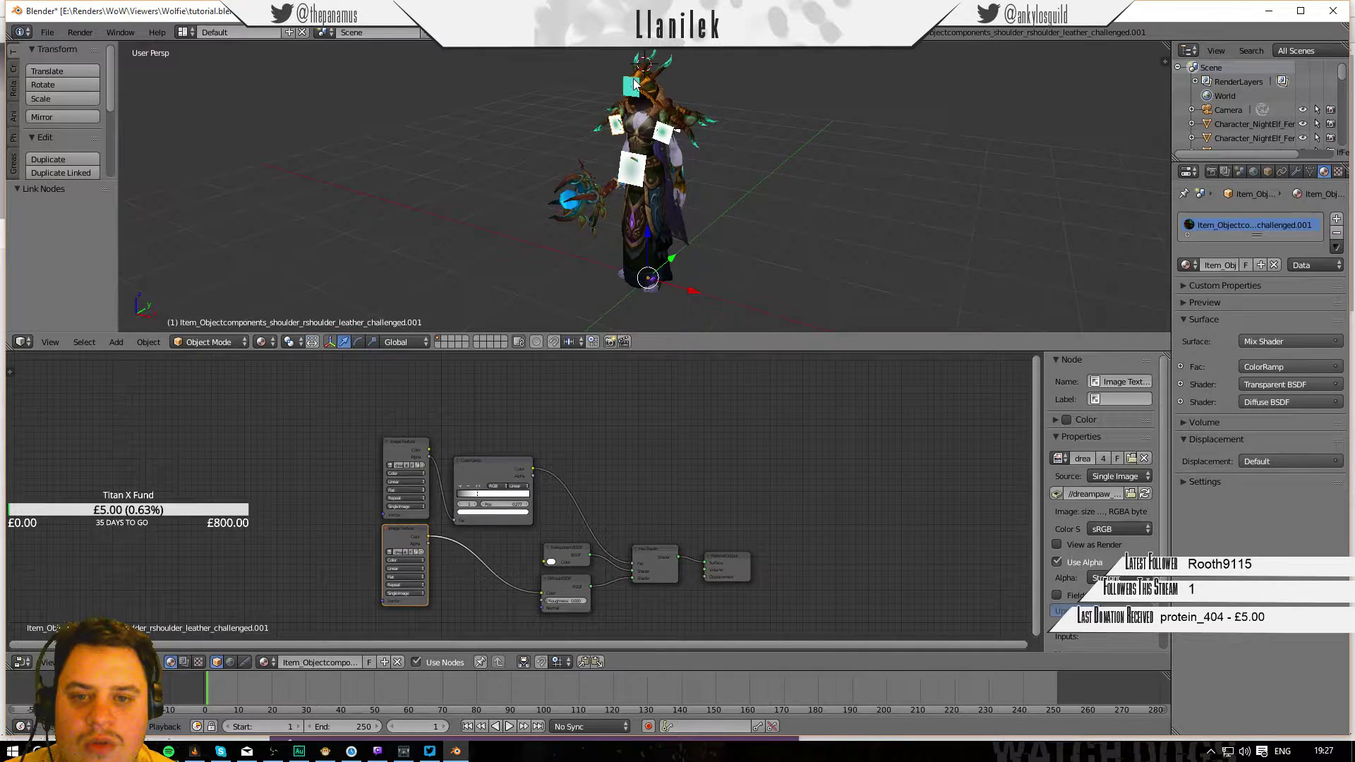
pyautogui.click(476, 538)
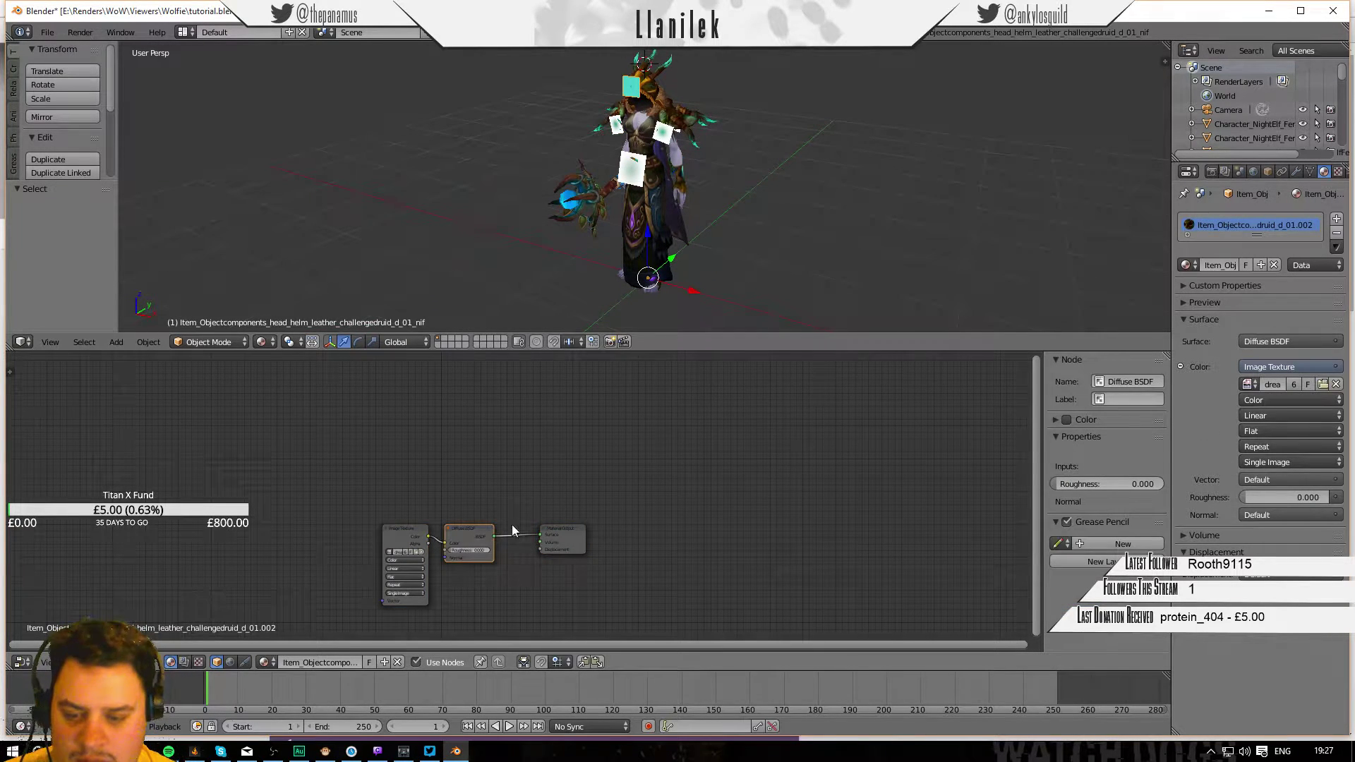
pyautogui.press('x')
pyautogui.click(568, 527)
pyautogui.press('x')
pyautogui.hotkey('shift', 'a')
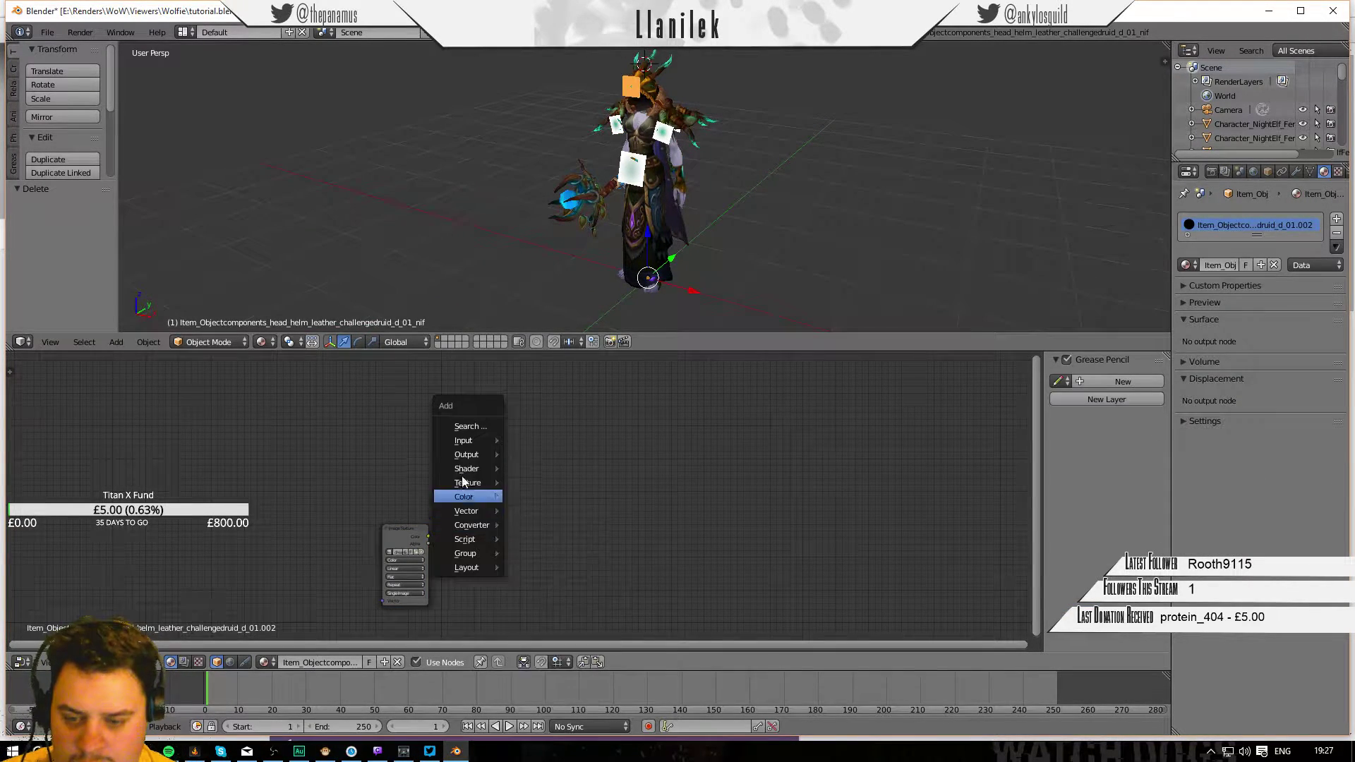
pyautogui.click(396, 541)
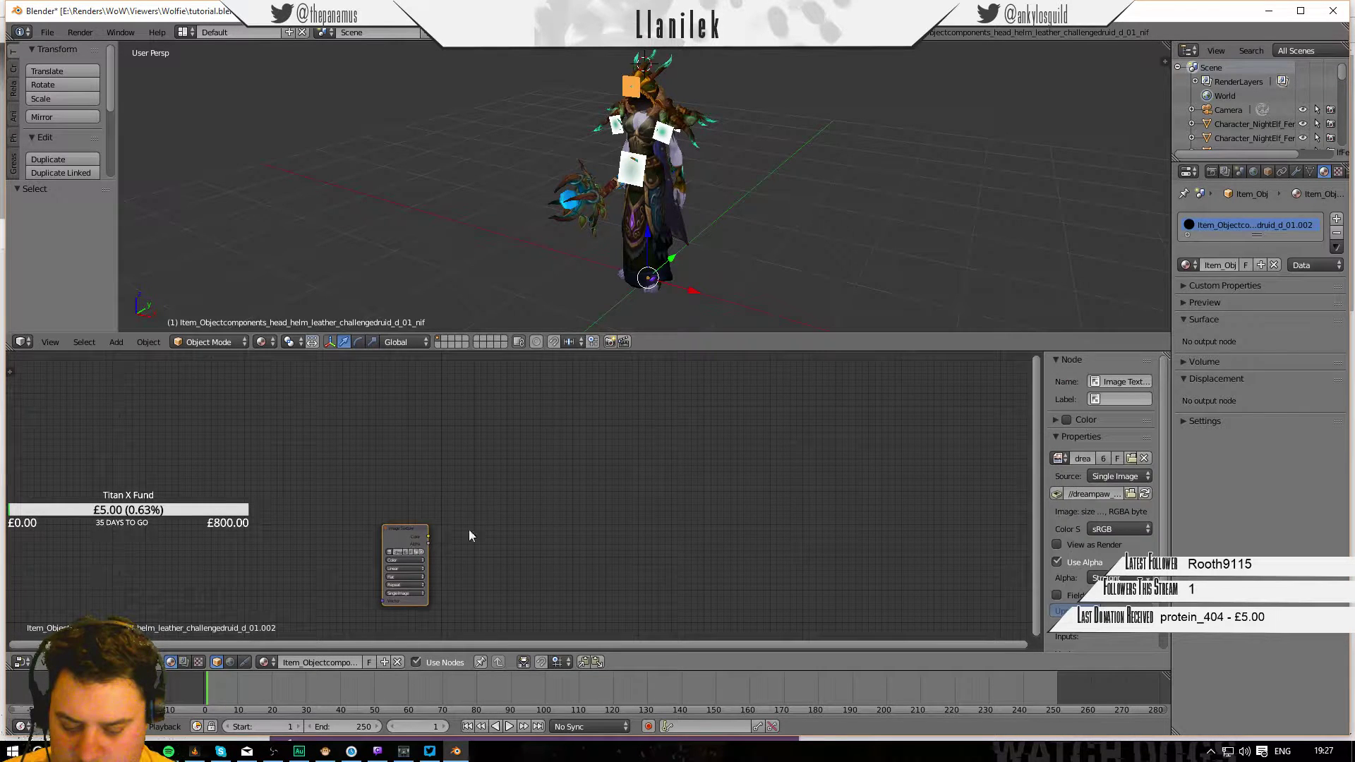
pyautogui.hotkey('ctrl', 'v')
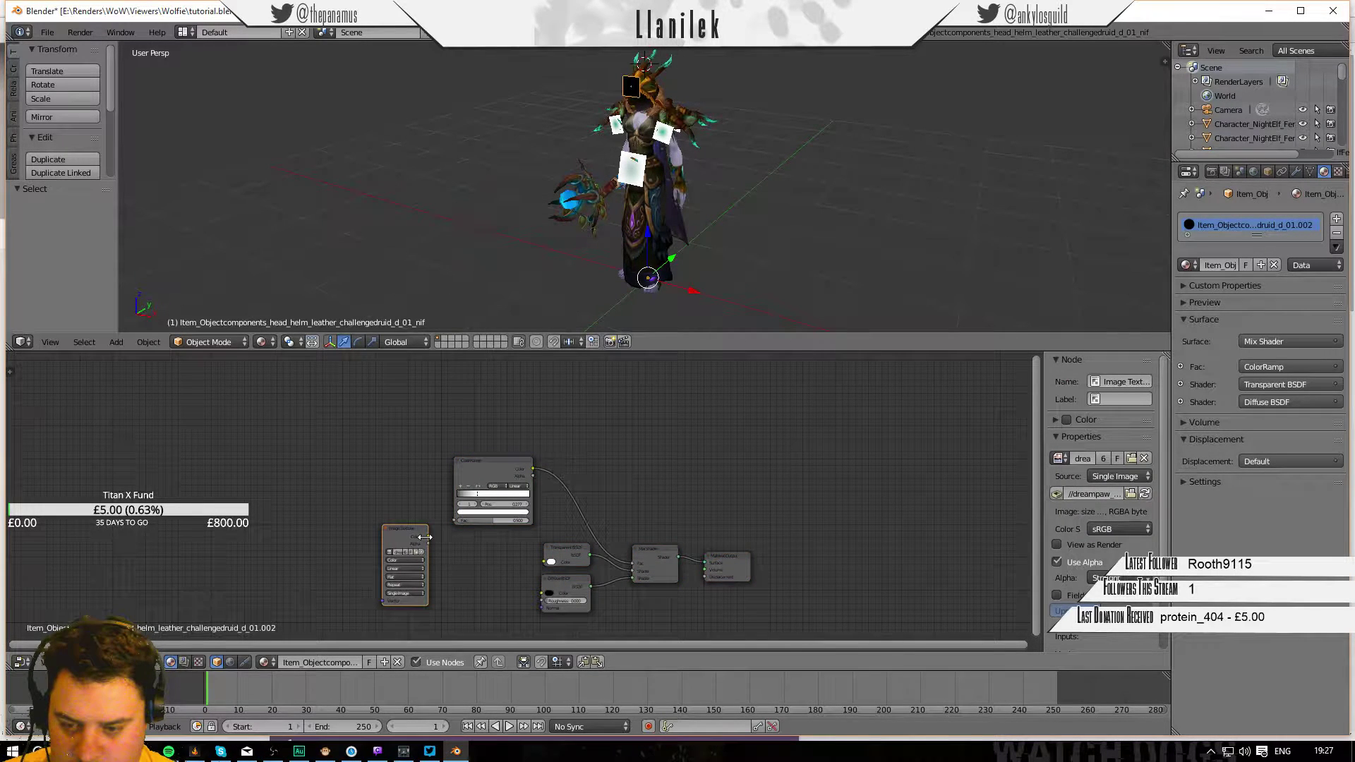
# Link the helm Image Texture's Color to the Diffuse BSDF and a duplicate's Alpha to the ColorRamp factor.
pyautogui.moveTo(426, 537); pyautogui.dragTo(549, 598)
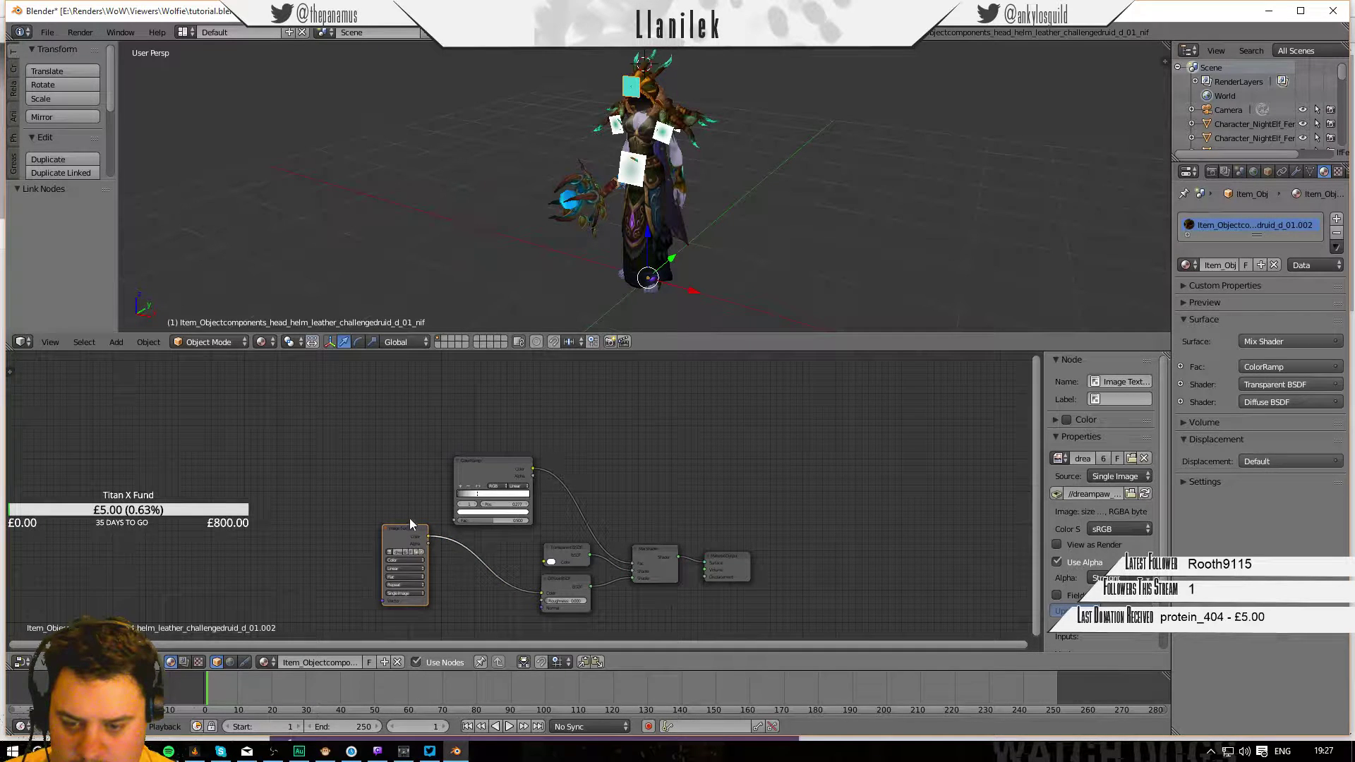
pyautogui.hotkey('shift', 'a')
pyautogui.press('Escape')
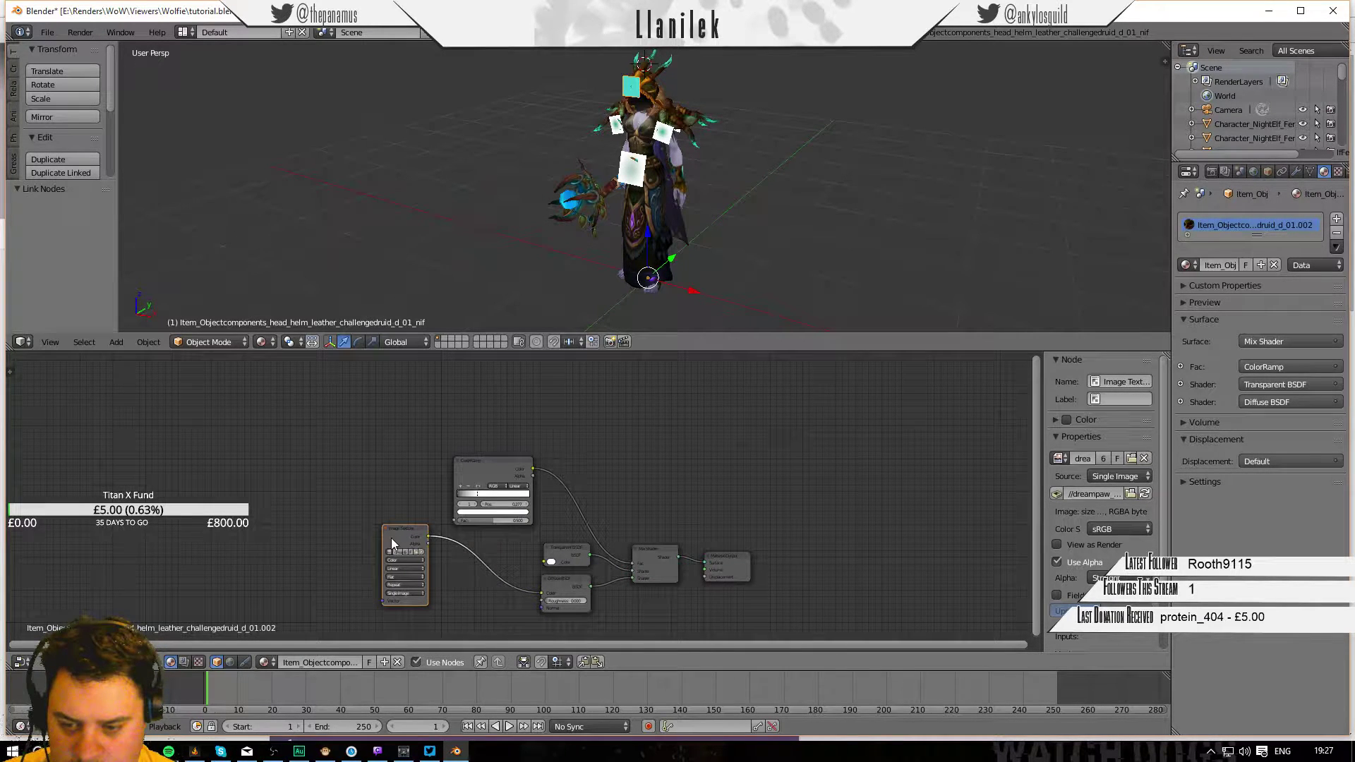
pyautogui.hotkey('shift', 'd')
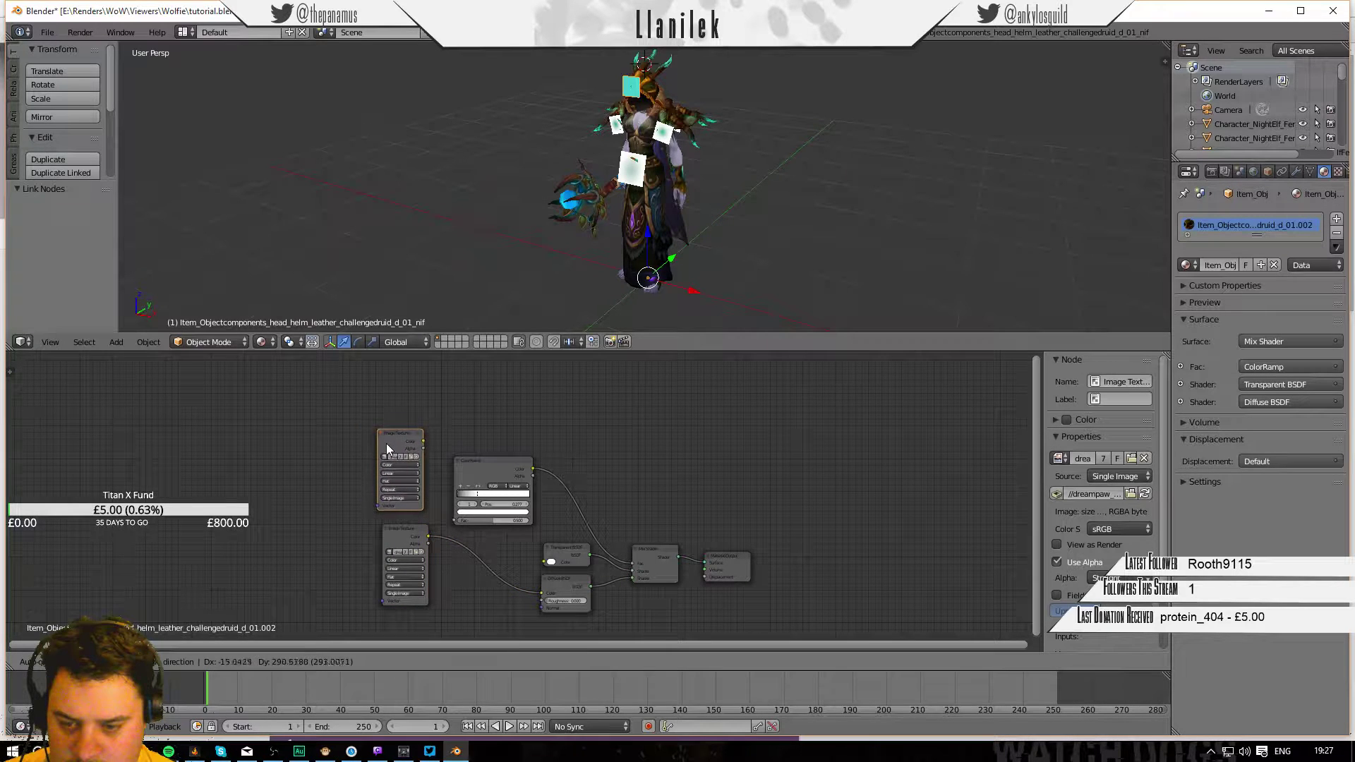
pyautogui.click(396, 443)
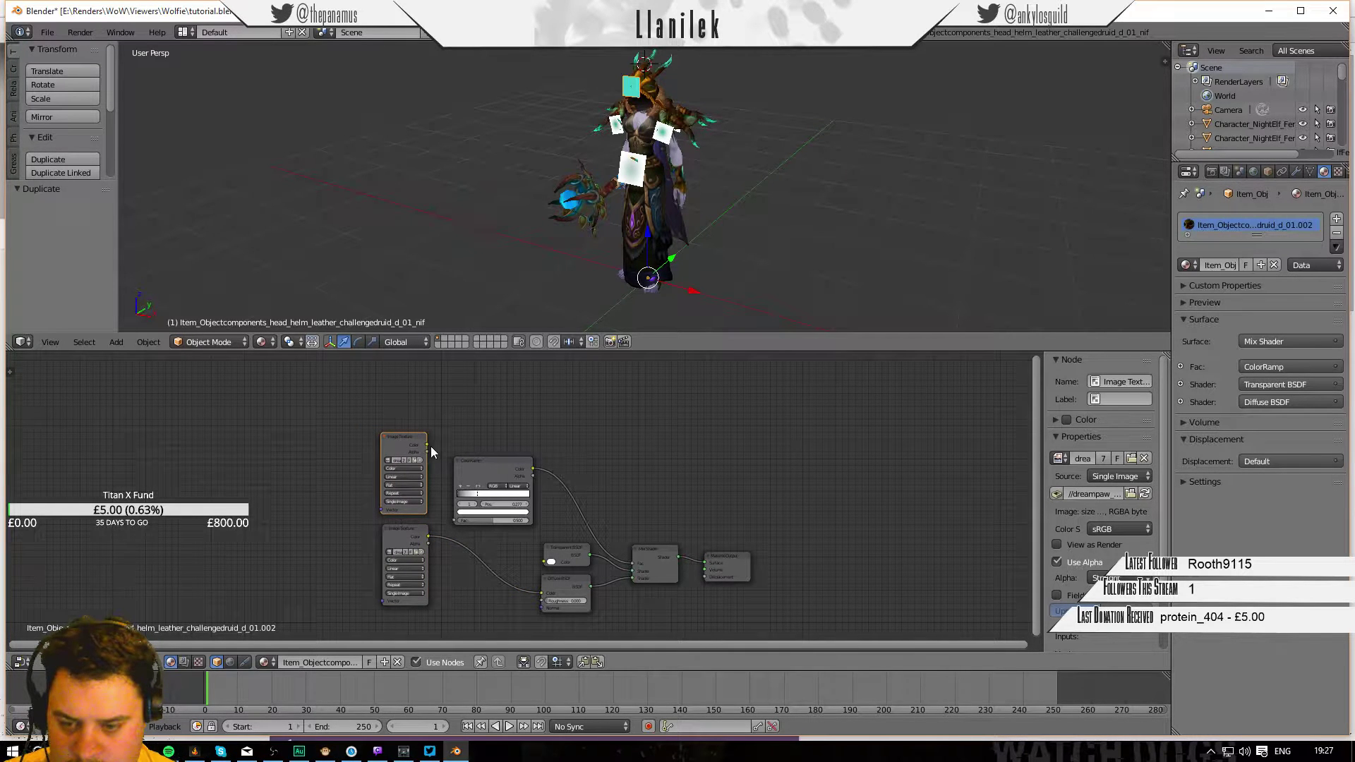
pyautogui.moveTo(426, 452); pyautogui.dragTo(454, 521)
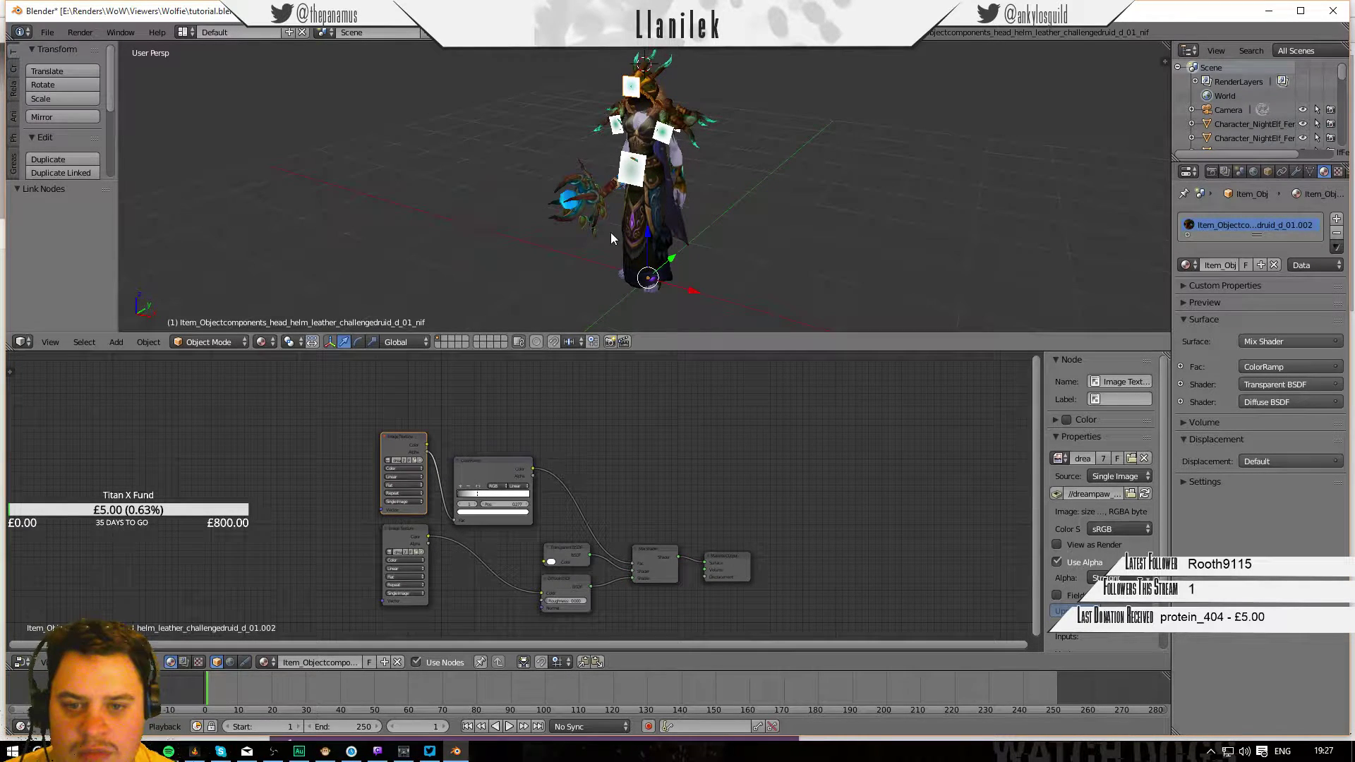
# Replace the Diffuse BSDF and Material Output of the stave's ornament planes with the copied transparency nodes, keeping the Image Texture.
pyautogui.scroll(3, 613, 218)
pyautogui.scroll(2, 612, 219)
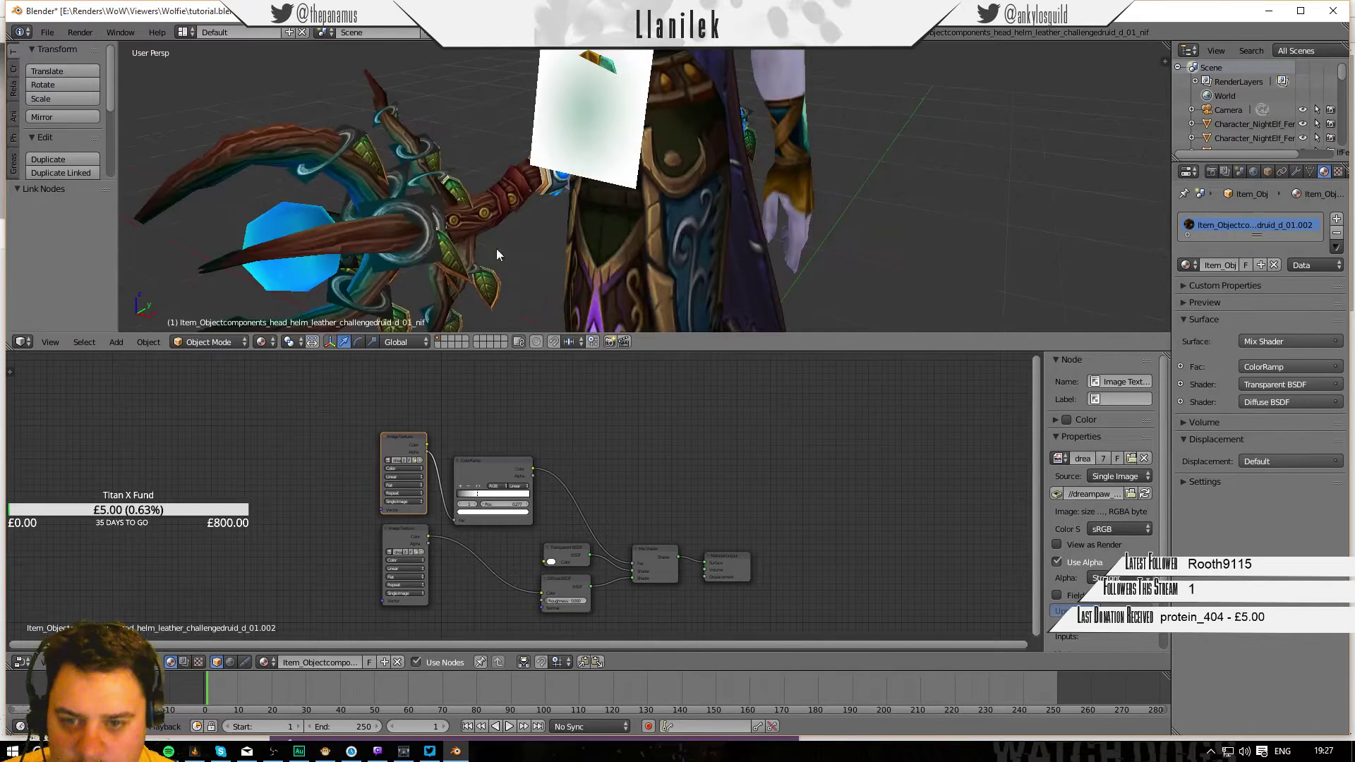
pyautogui.rightClick(408, 210)
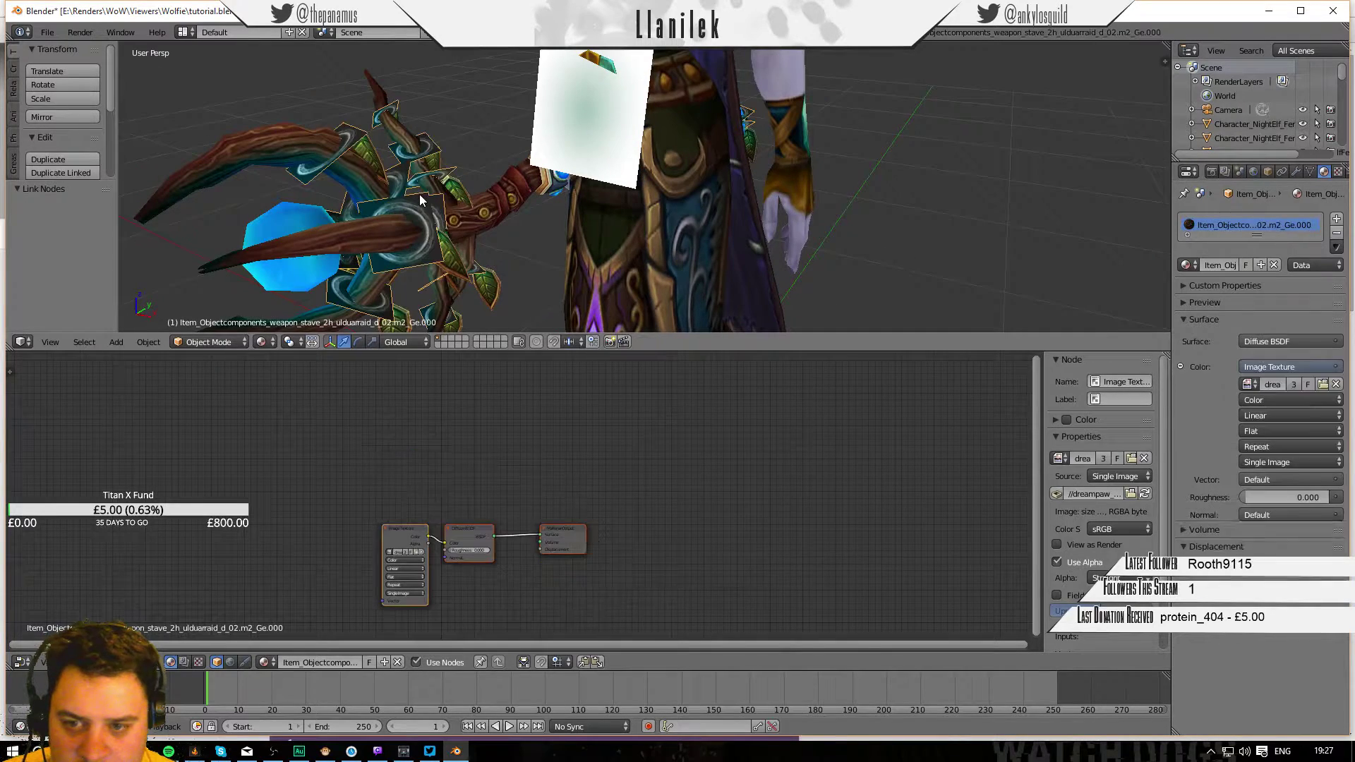
pyautogui.rightClick(463, 534)
pyautogui.press('x')
pyautogui.rightClick(552, 541)
pyautogui.press('x')
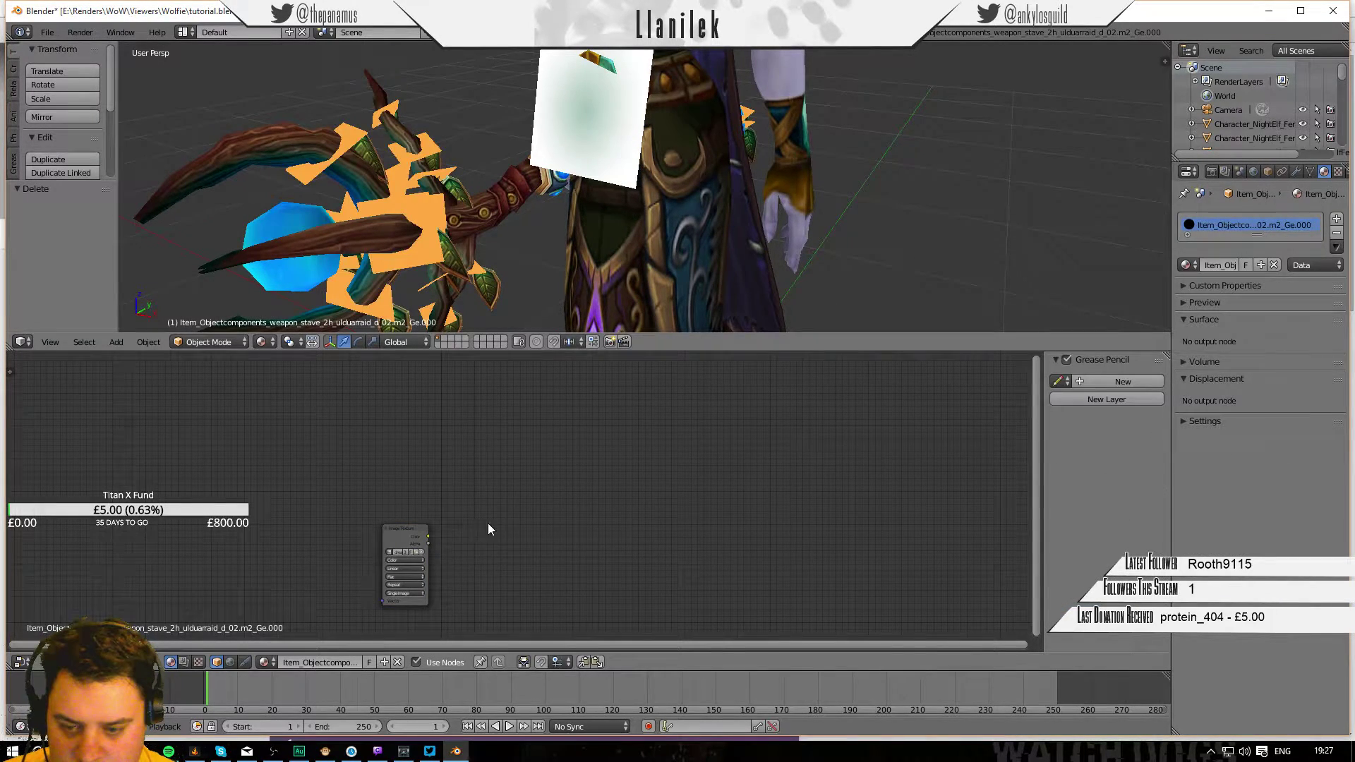
pyautogui.hotkey('shift', 'a')
pyautogui.hotkey('ctrl', 'v')
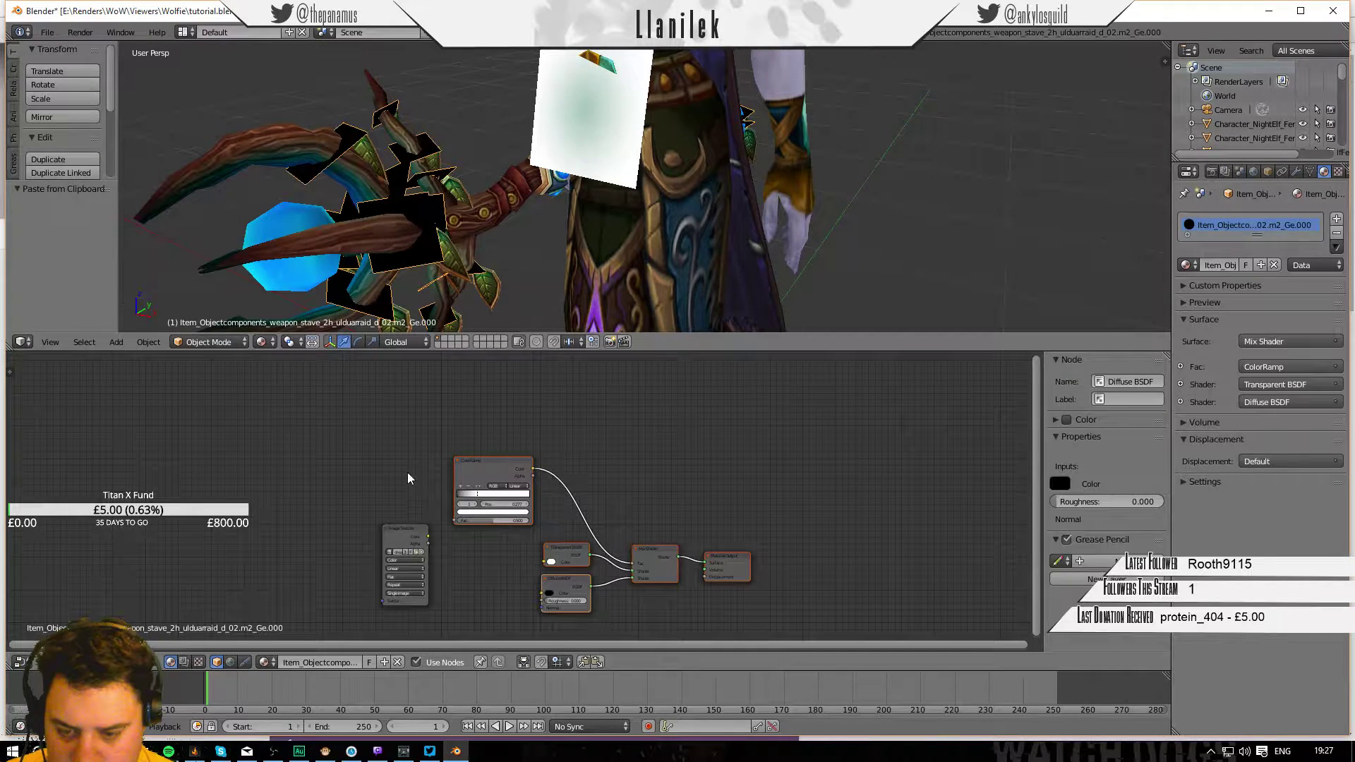
# Link the stave Image Texture's Color to the Diffuse BSDF and a duplicate's Alpha to the ColorRamp factor.
pyautogui.rightClick(414, 531)
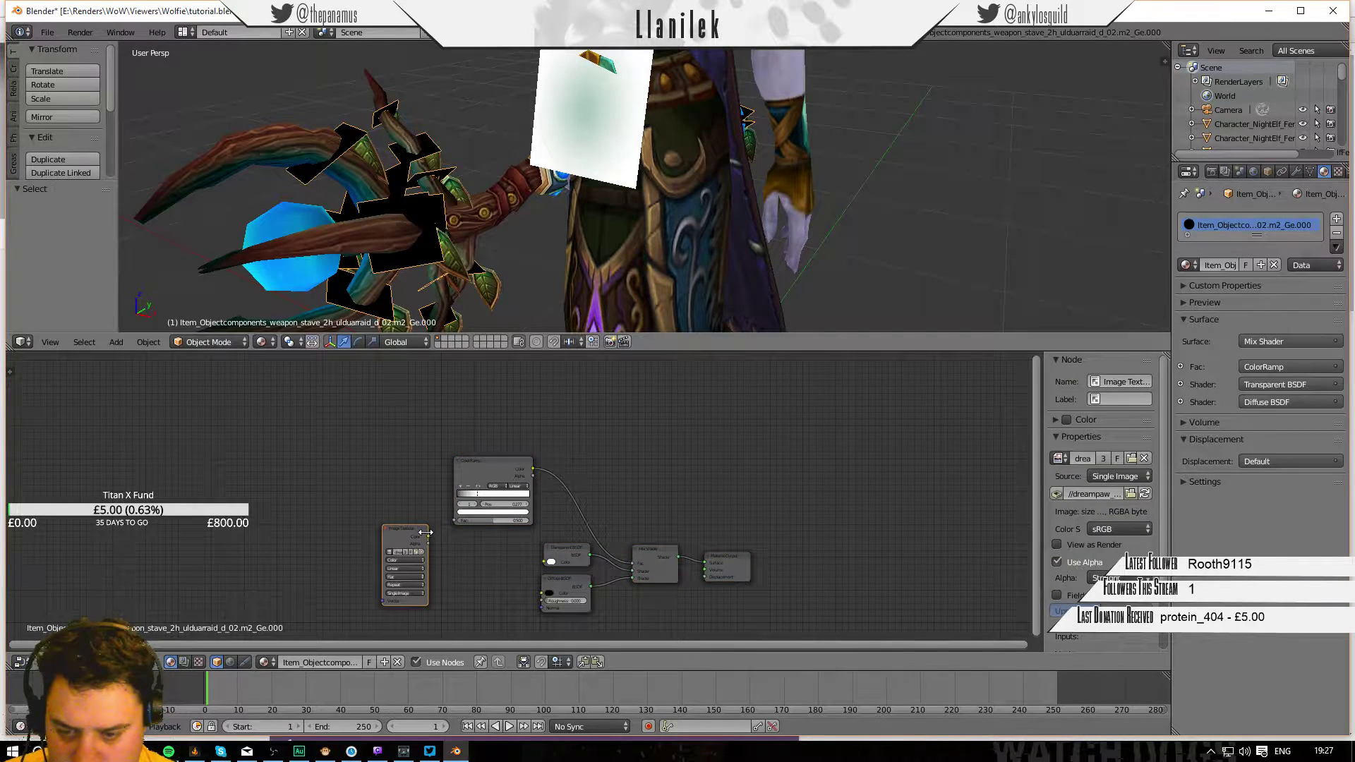
pyautogui.moveTo(426, 536); pyautogui.dragTo(544, 596)
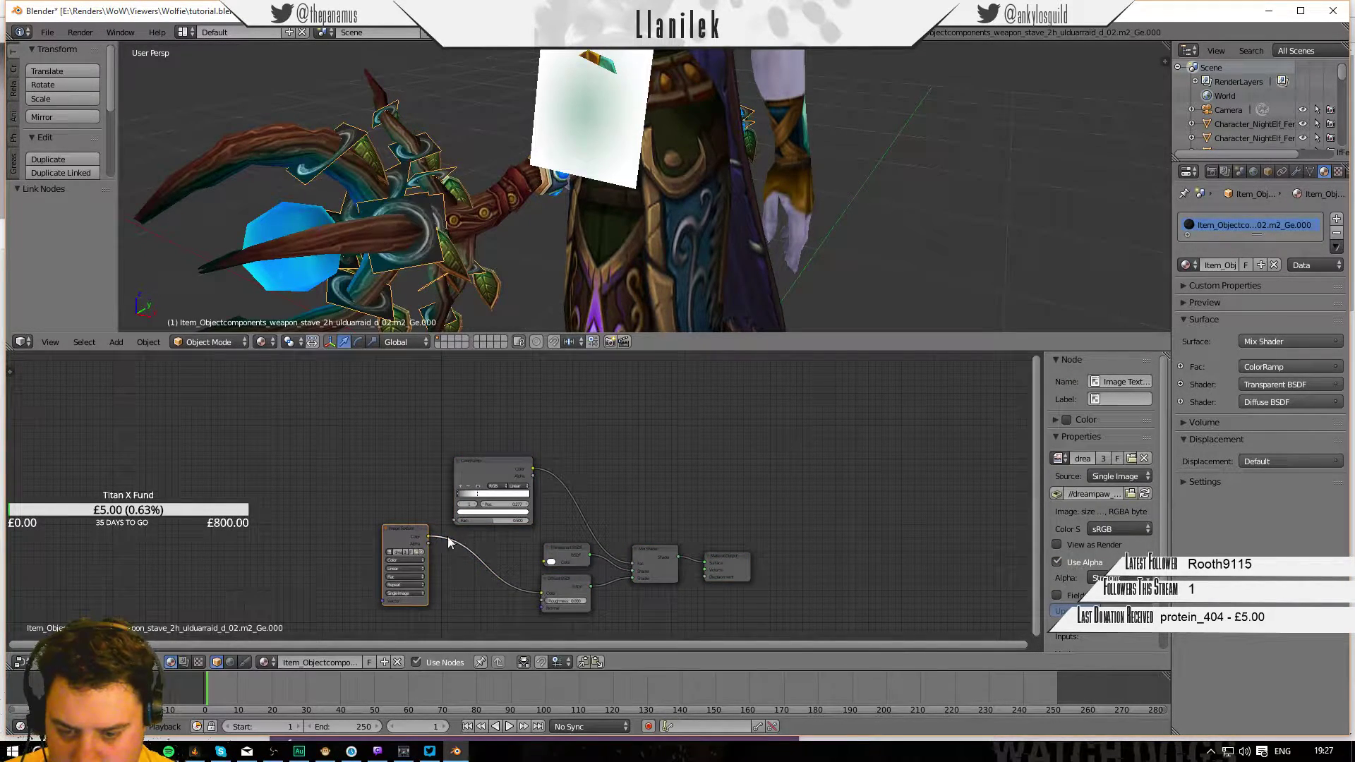
pyautogui.rightClick(405, 534)
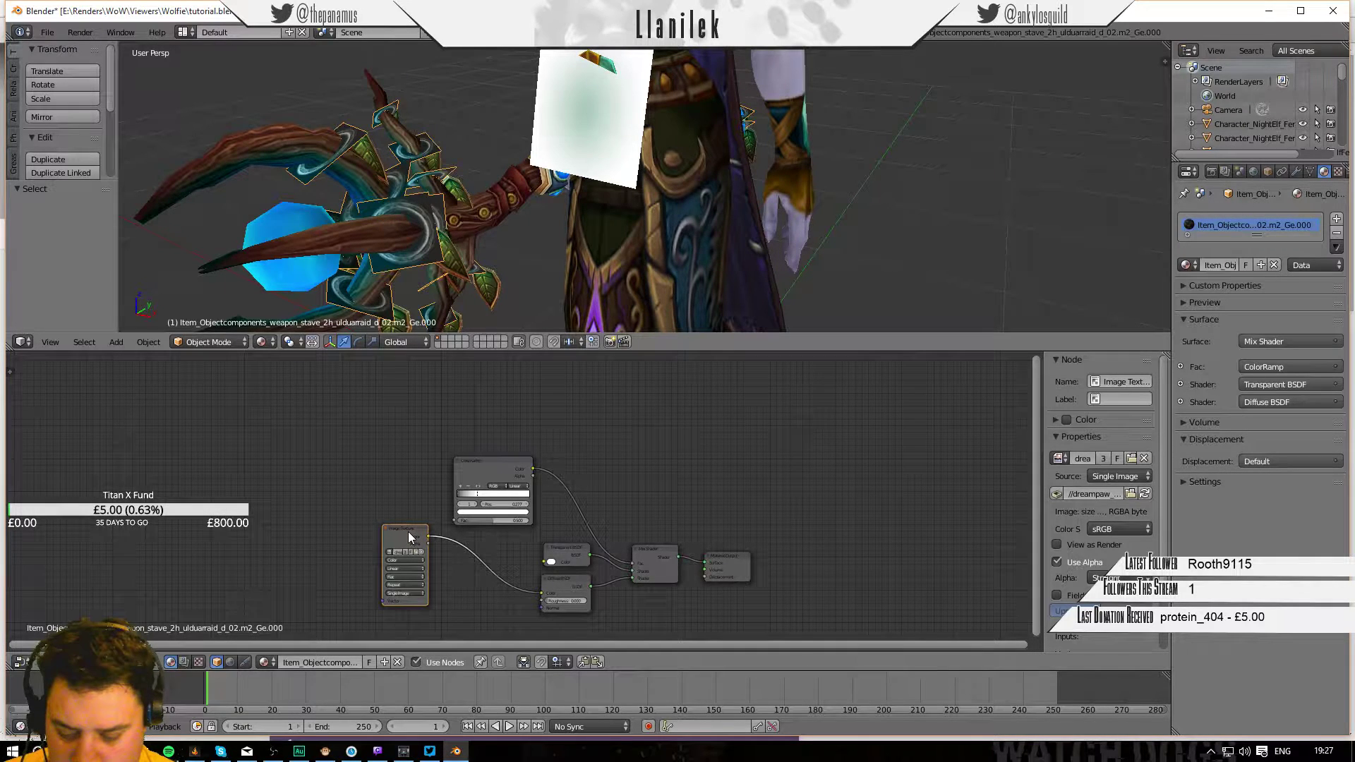
pyautogui.hotkey('shift', 'd')
pyautogui.click(409, 435)
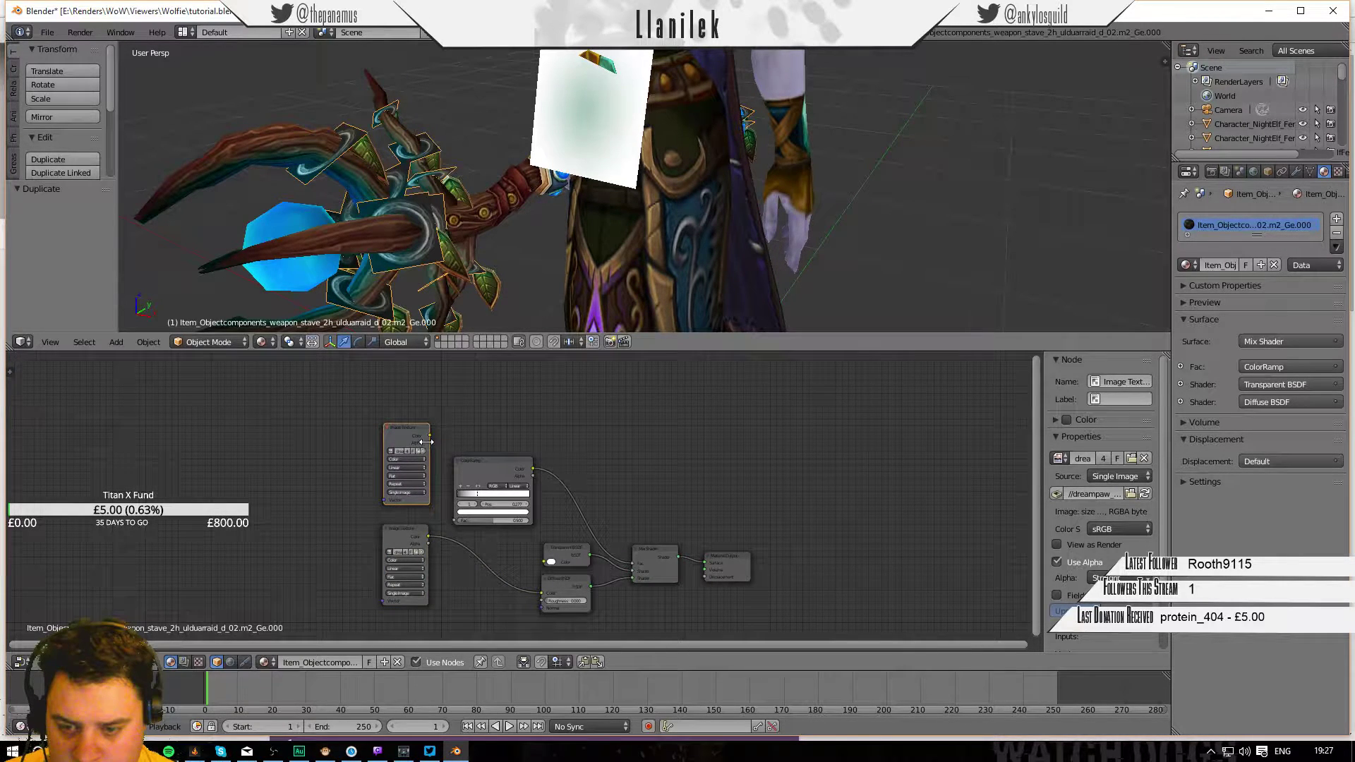
pyautogui.moveTo(428, 443); pyautogui.dragTo(456, 520)
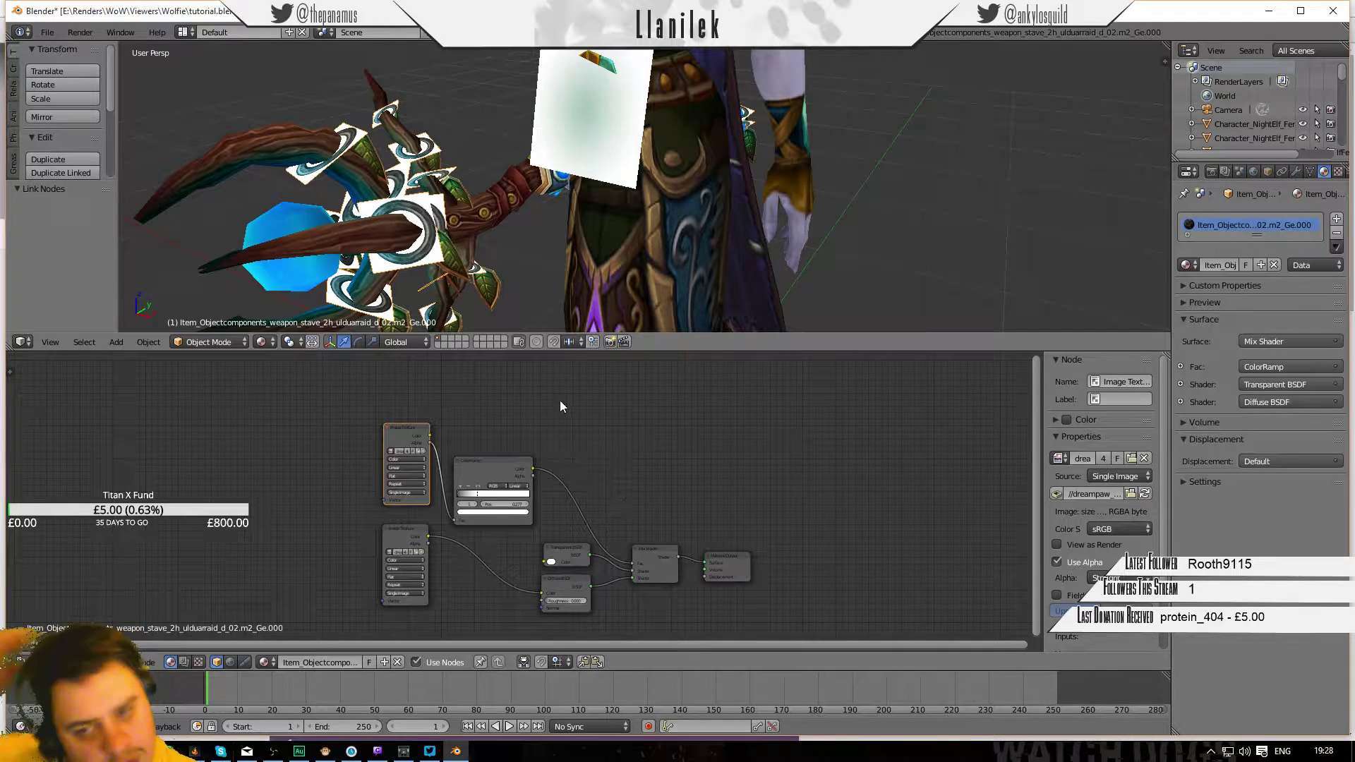
# Join the node editor area into the 3D view so the viewport takes up the full height above the timeline.
pyautogui.moveTo(655, 194); pyautogui.dragTo(681, 199, button='middle')
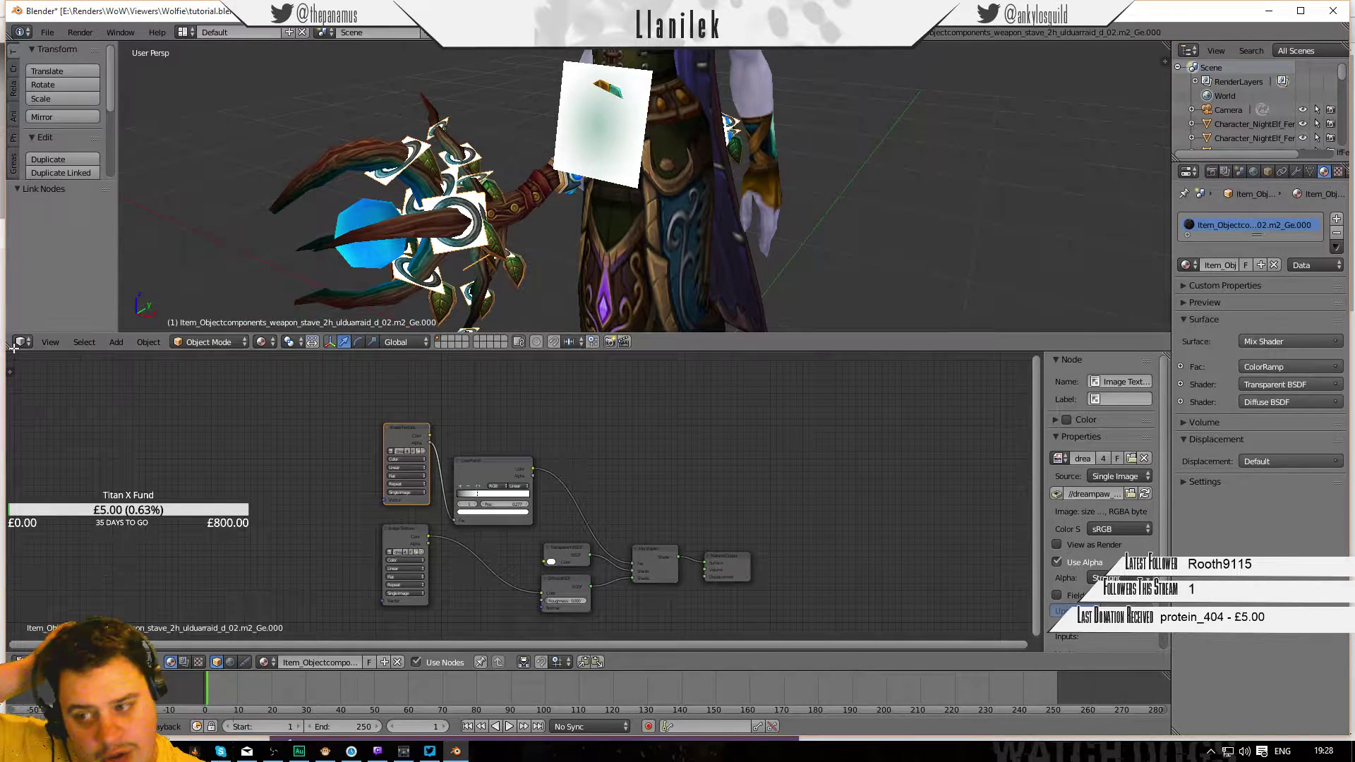
pyautogui.moveTo(9, 348); pyautogui.dragTo(635, 437)
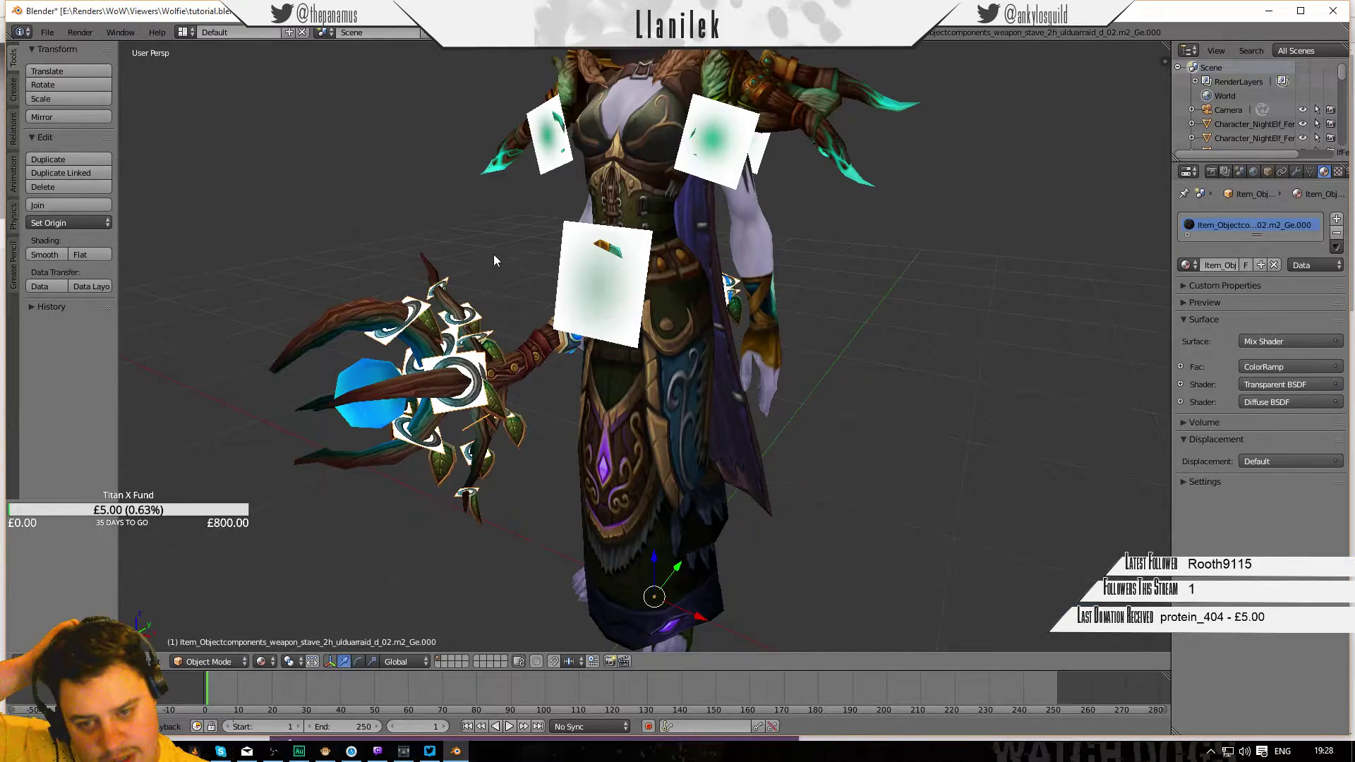
# Select the helm and split the 3D viewport horizontally, turning the lower area into a Node Editor.
pyautogui.moveTo(688, 337); pyautogui.dragTo(836, 316, button='middle')
pyautogui.scroll(5, 835, 316)
pyautogui.scroll(-6, 819, 299)
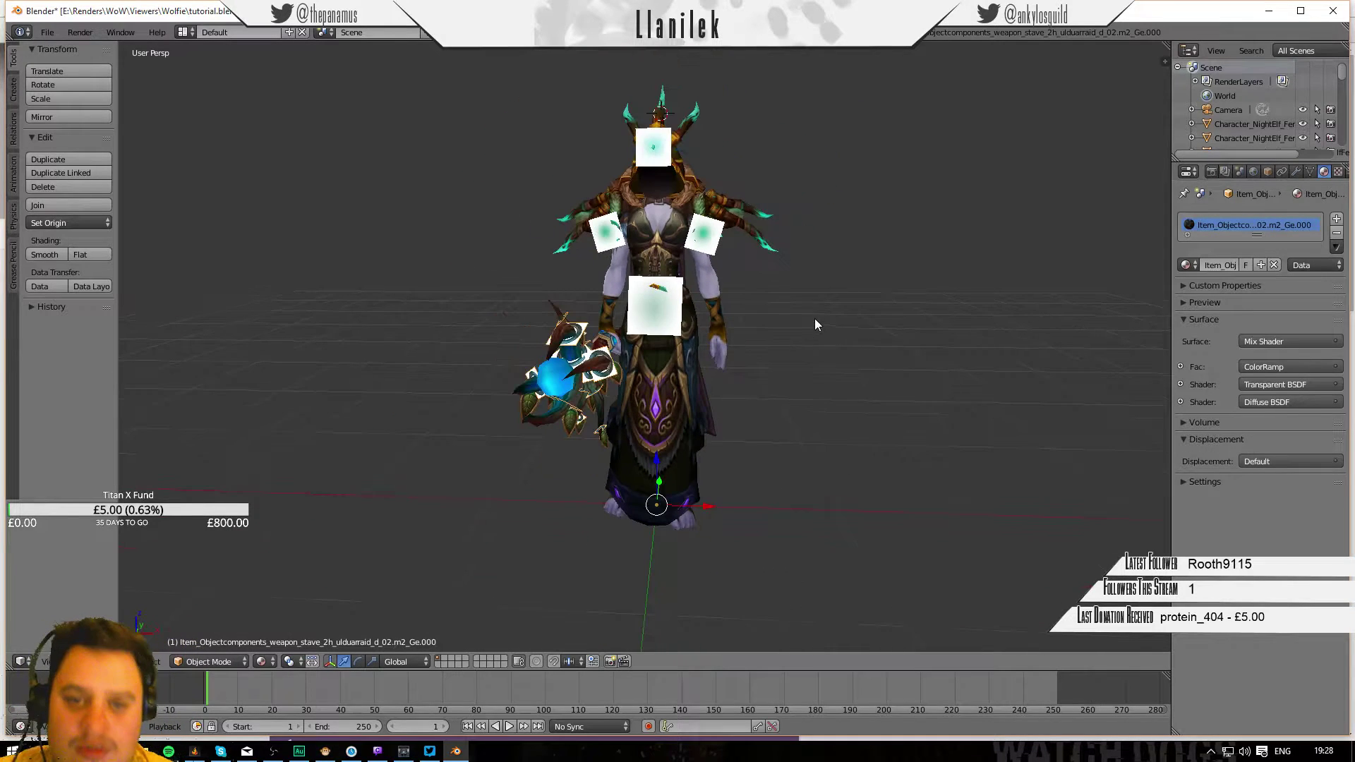
pyautogui.scroll(2, 815, 319)
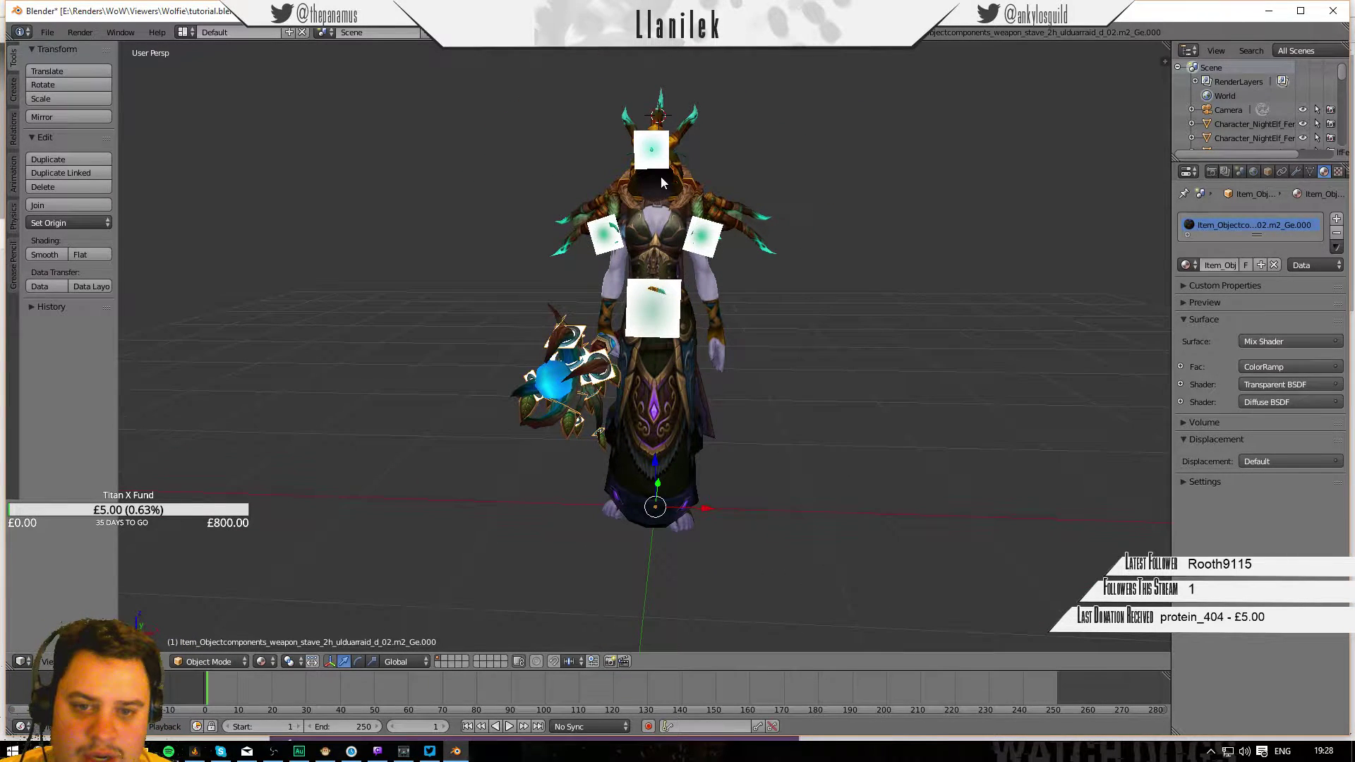
pyautogui.rightClick(683, 245)
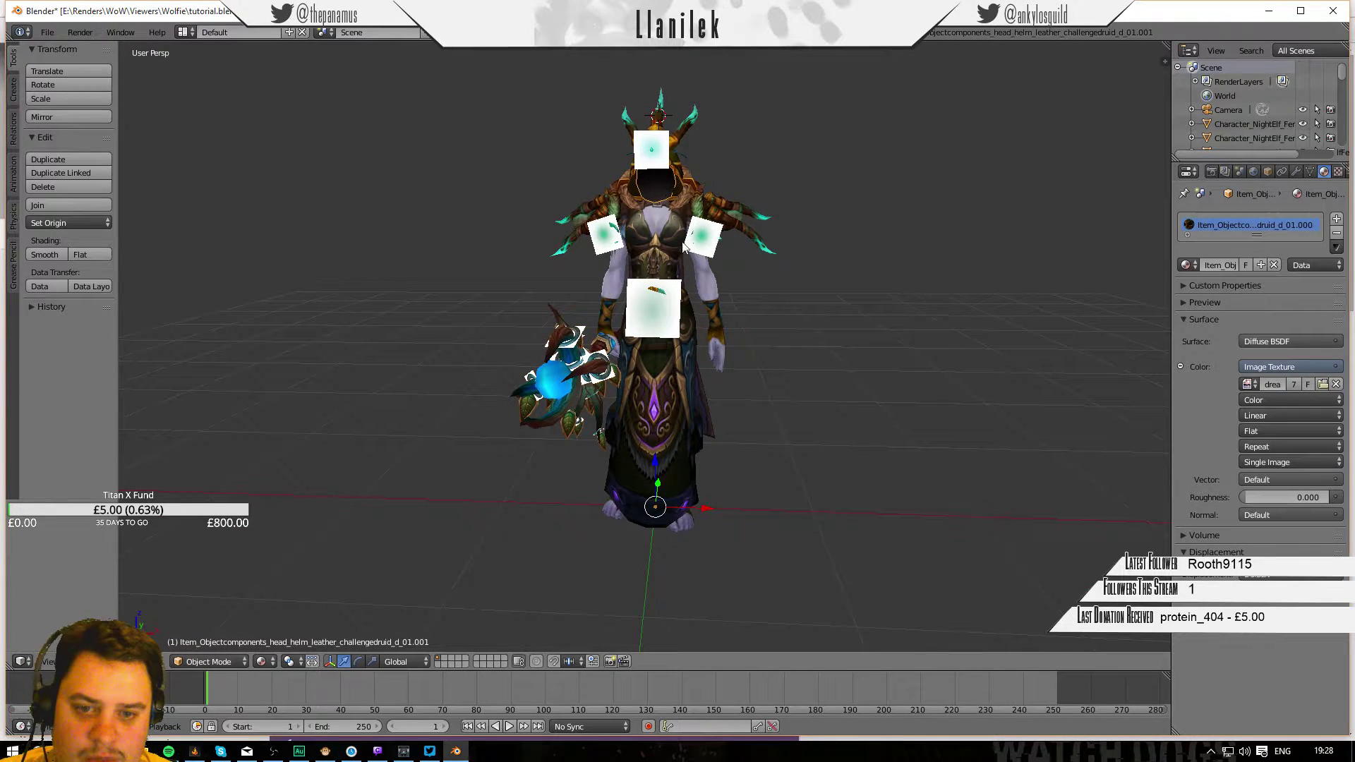
pyautogui.moveTo(13, 663); pyautogui.dragTo(79, 403)
pyautogui.click(21, 661)
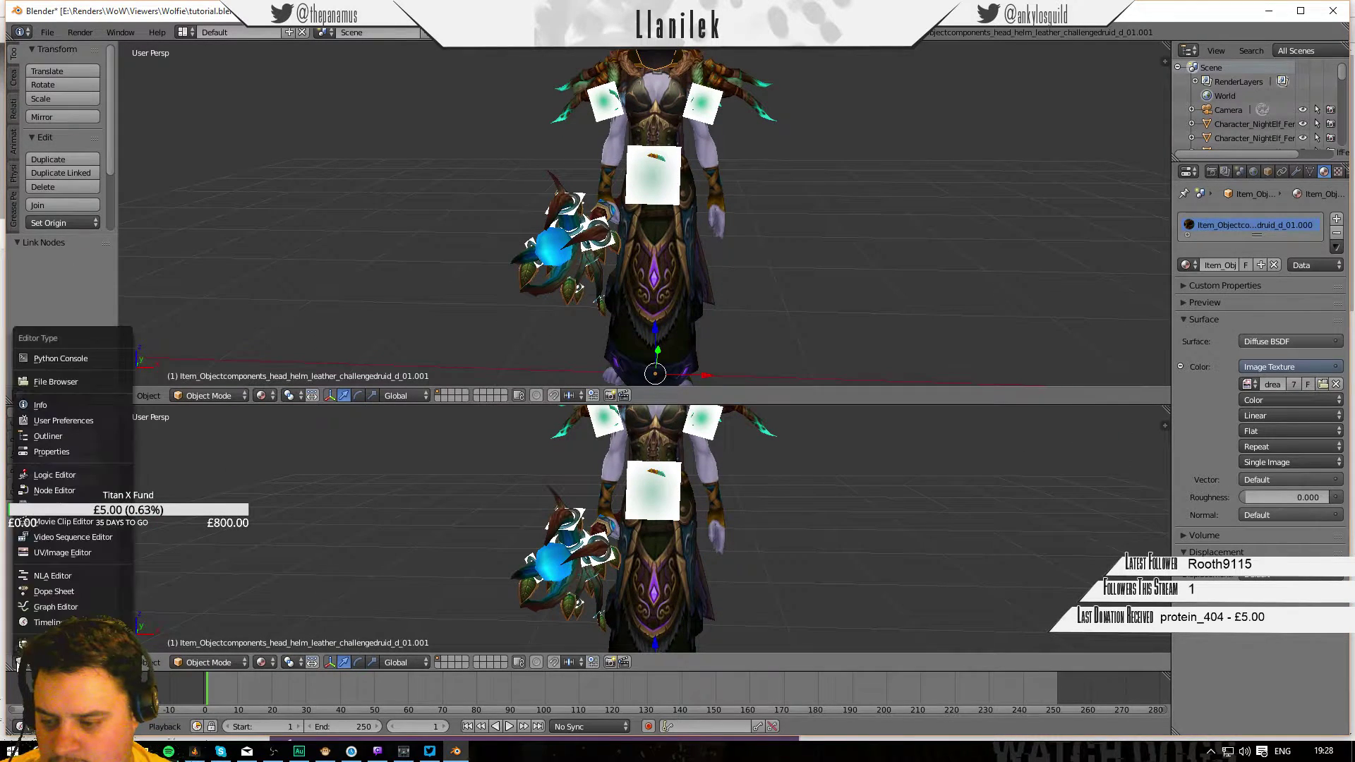
pyautogui.click(51, 489)
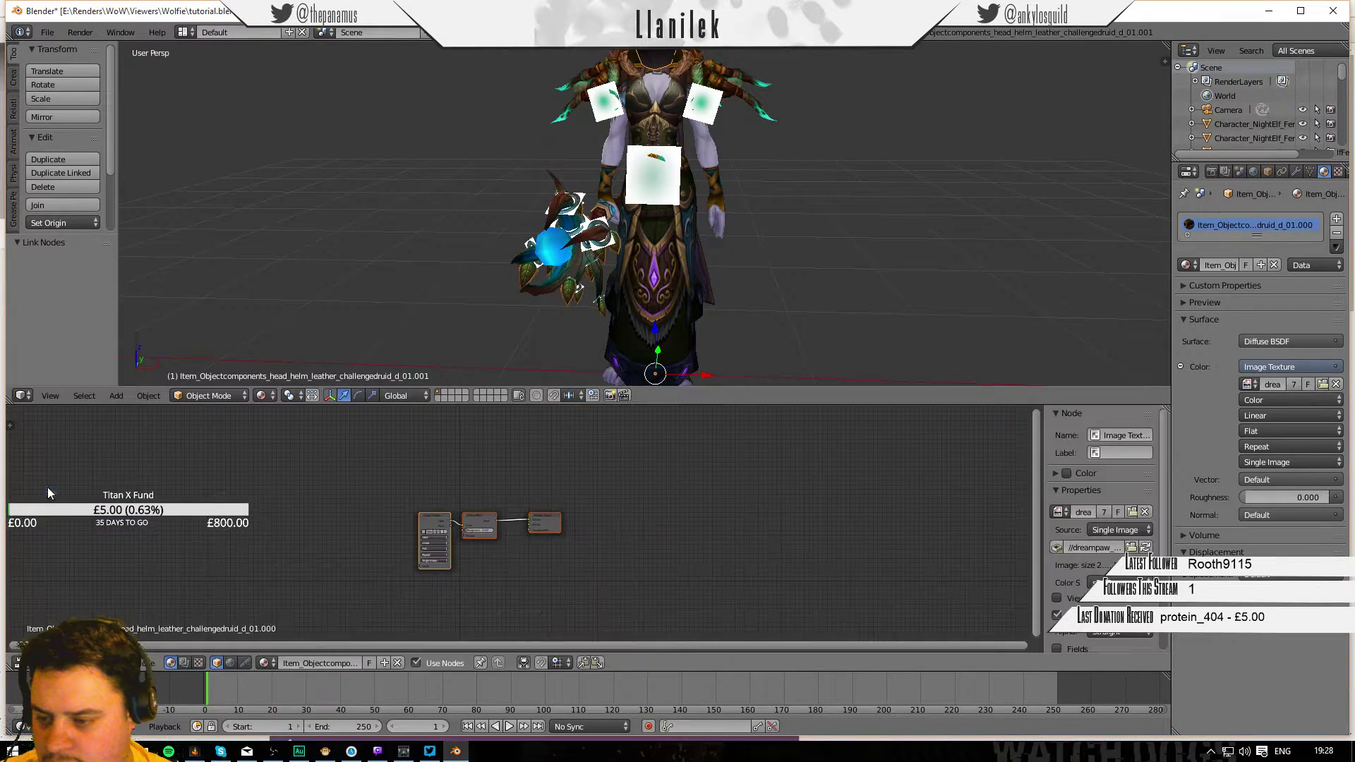
# Replace the helm material's shader nodes with the copied Mix Shader setup and link the image texture to the Diffuse BSDF color.
pyautogui.rightClick(490, 528)
pyautogui.hotkey('ctrl', 'v')
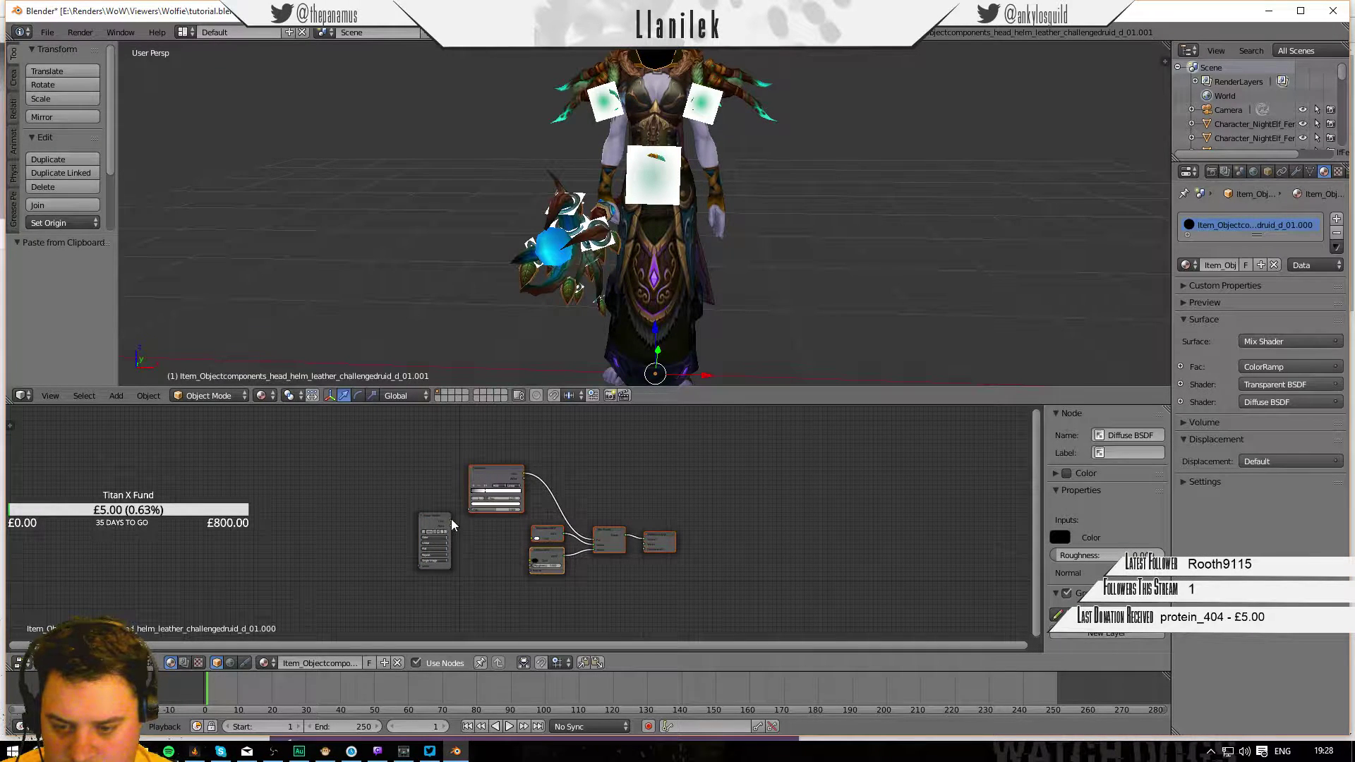
pyautogui.moveTo(450, 521); pyautogui.dragTo(524, 559)
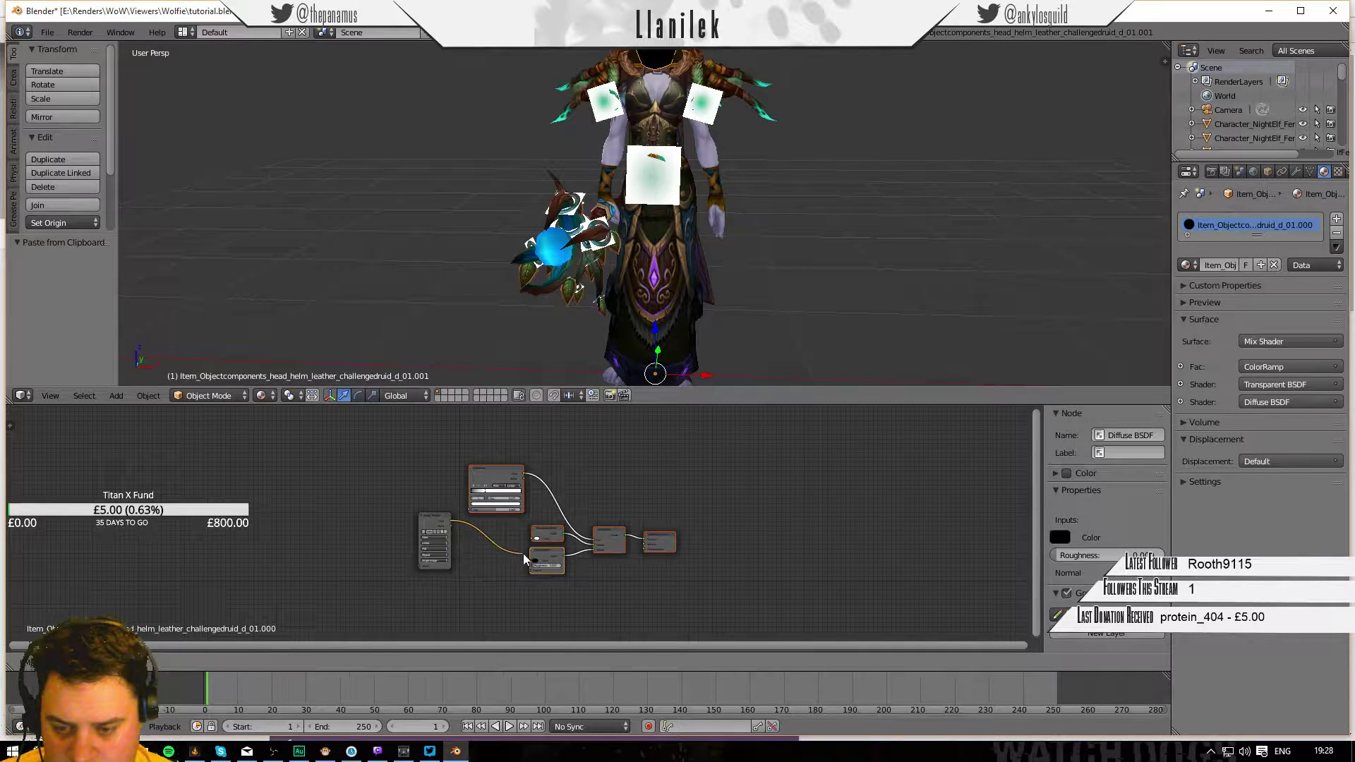
# Duplicate the helm's image texture node, place the copy above the original and link it to the ColorRamp.
pyautogui.rightClick(427, 517)
pyautogui.hotkey('shift', 'd')
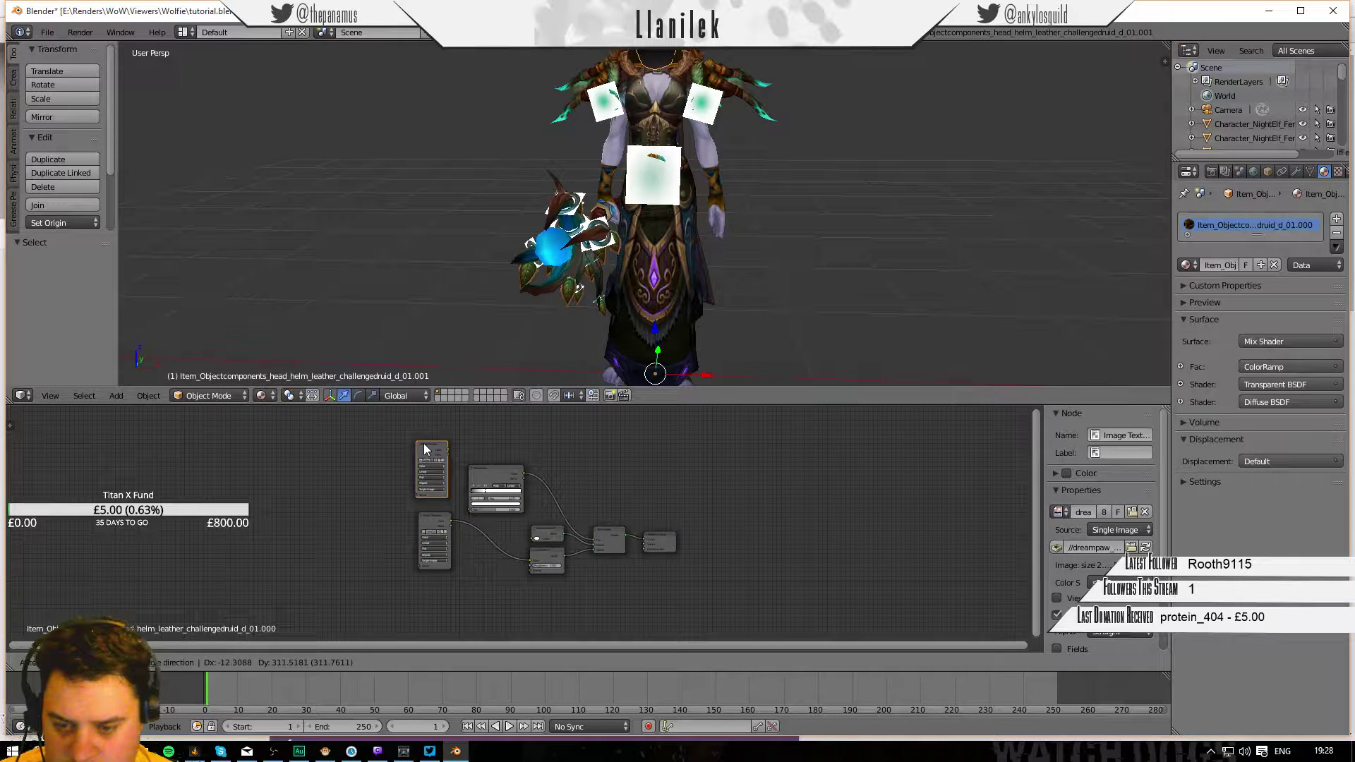
pyautogui.click(424, 460)
pyautogui.moveTo(450, 470)
pyautogui.mouseDown()
pyautogui.moveTo(469, 512)
pyautogui.moveTo(427, 480)
pyautogui.mouseUp()
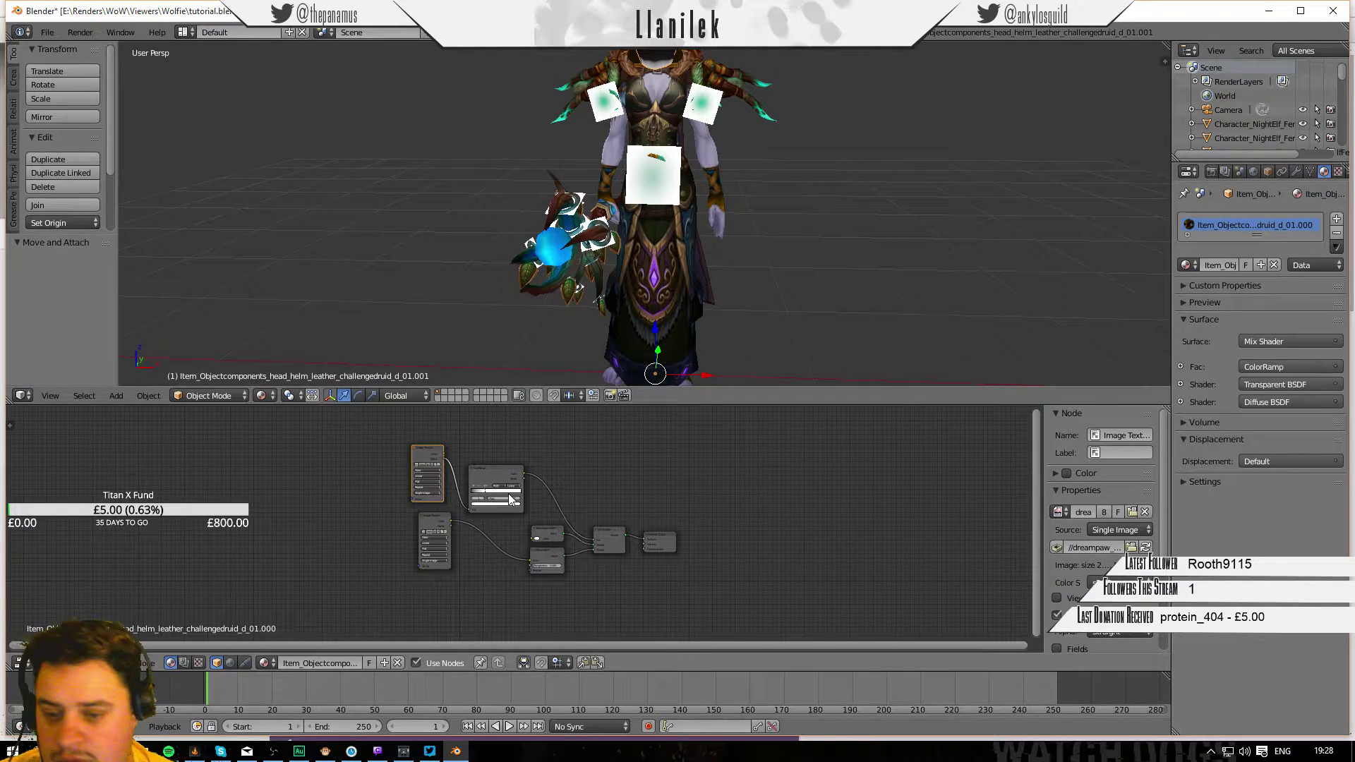
pyautogui.scroll(1, 509, 484)
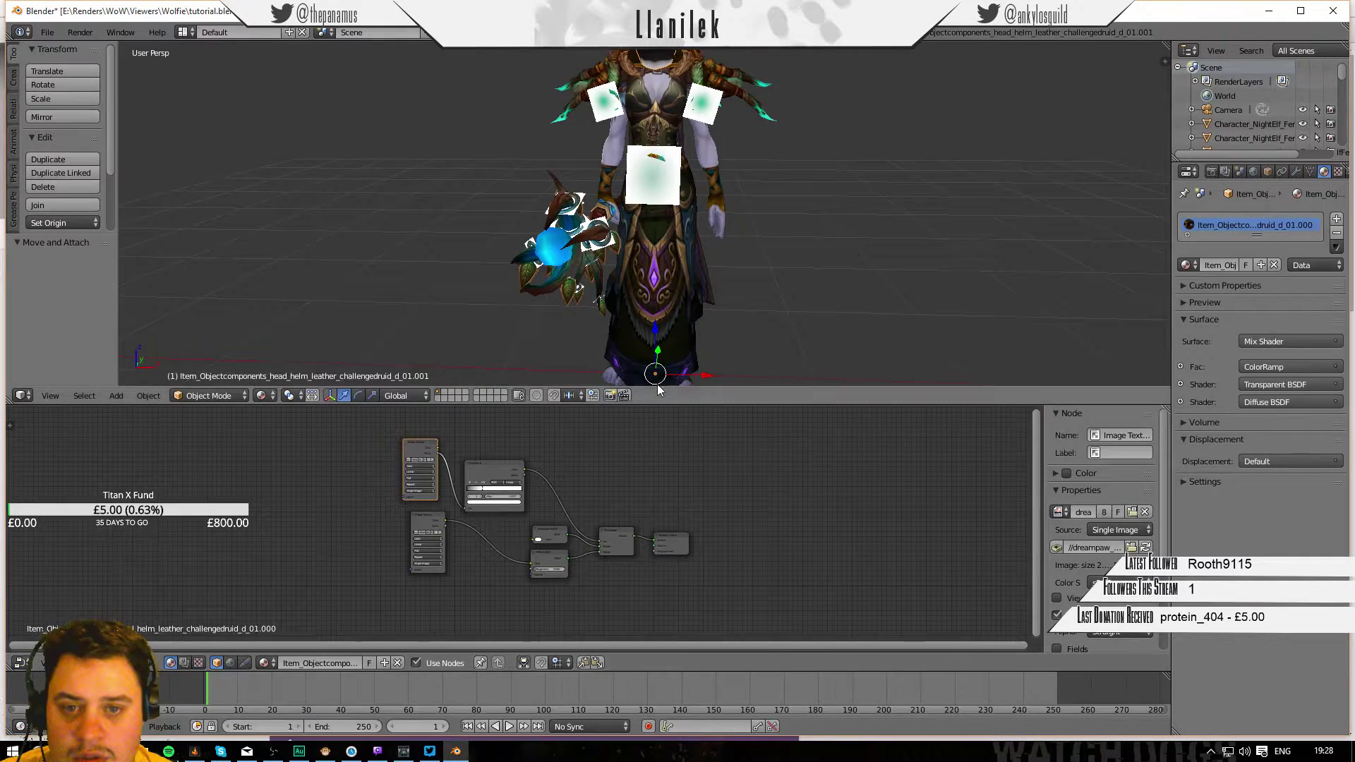
pyautogui.scroll(-2, 674, 321)
pyautogui.scroll(2, 674, 321)
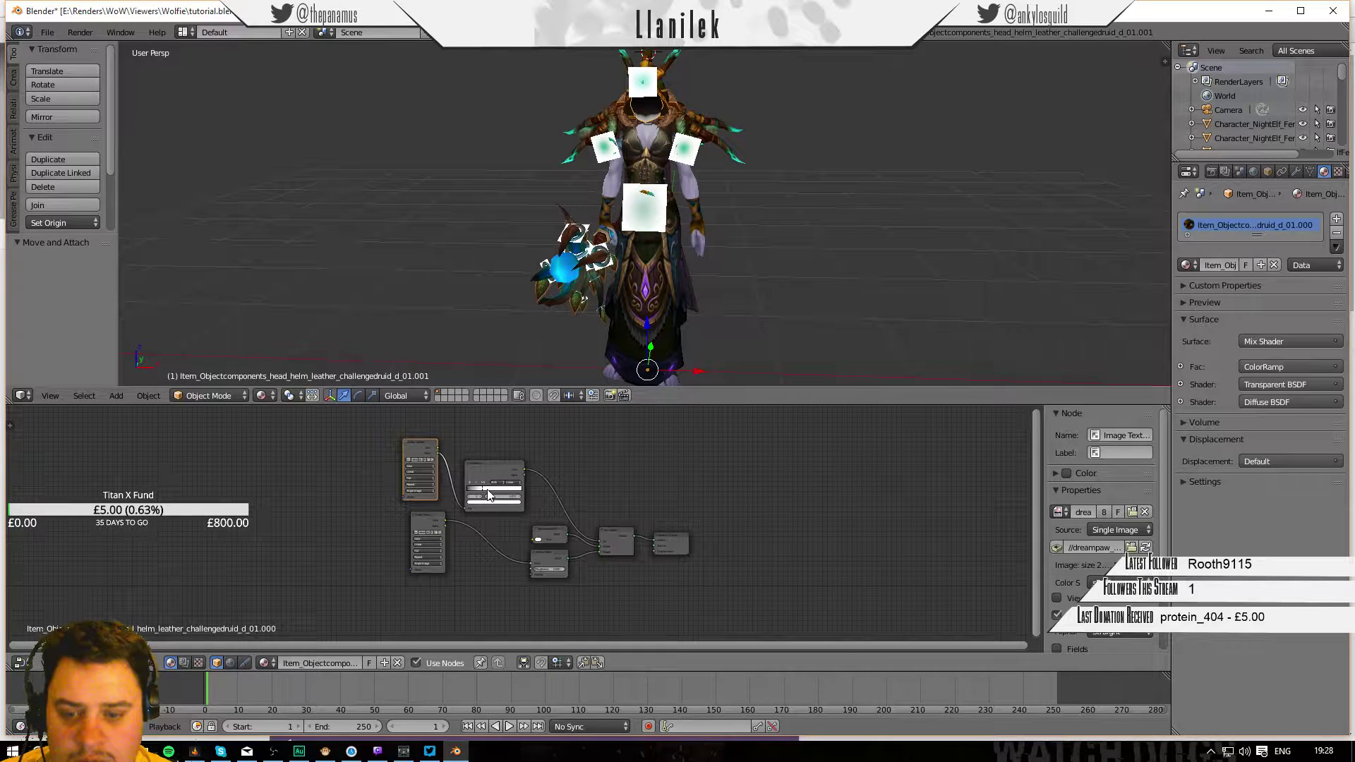
# Delete the ColorRamp node and link the duplicated image texture's Alpha output directly to the Mix Shader's factor.
pyautogui.click(489, 464)
pyautogui.press('x')
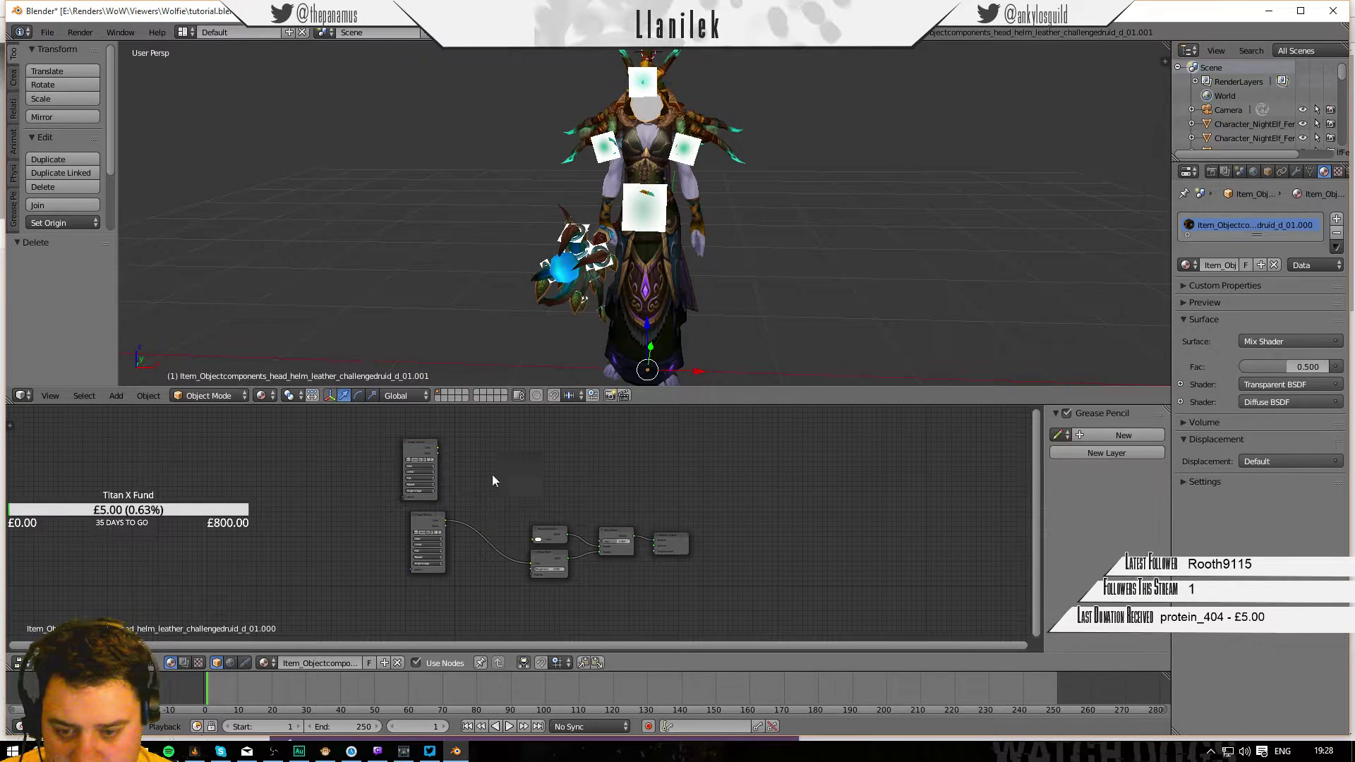
pyautogui.moveTo(438, 448); pyautogui.dragTo(488, 417)
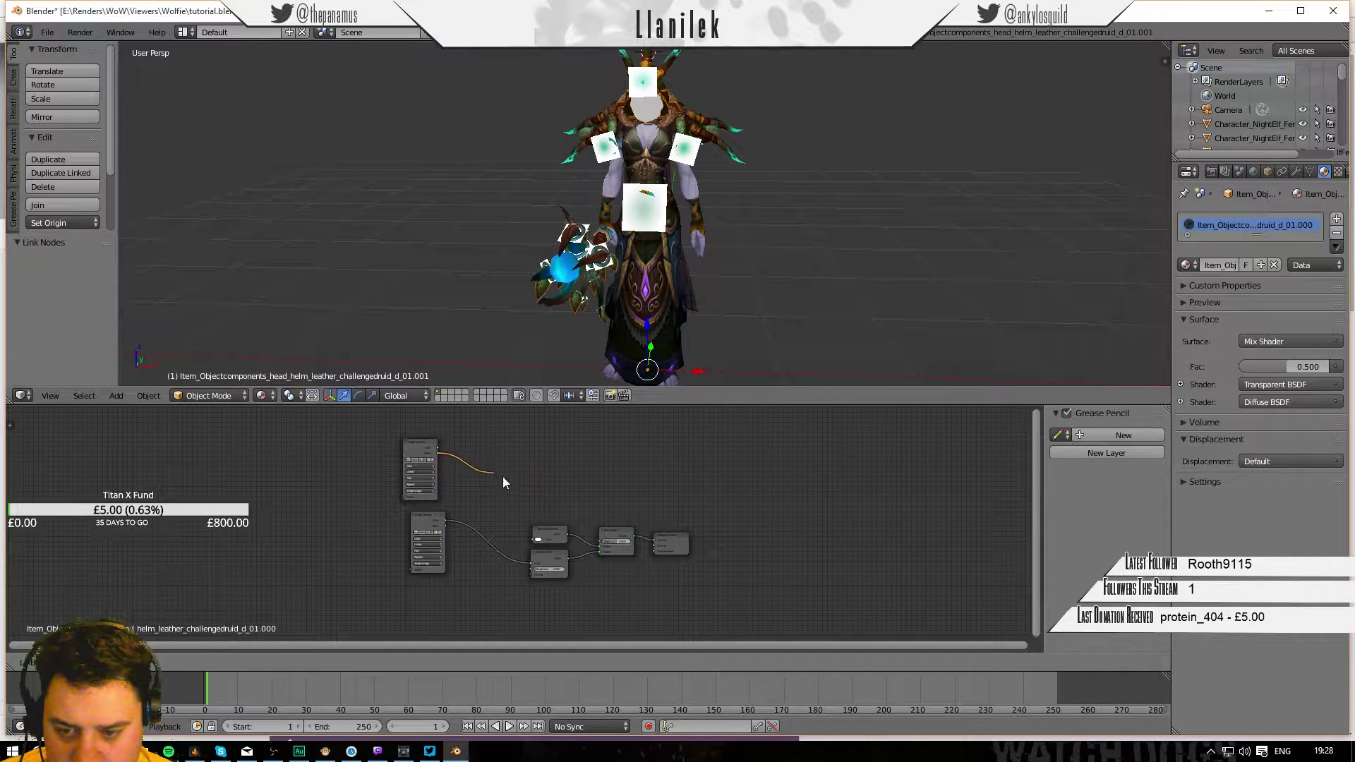
pyautogui.moveTo(503, 479); pyautogui.dragTo(597, 539)
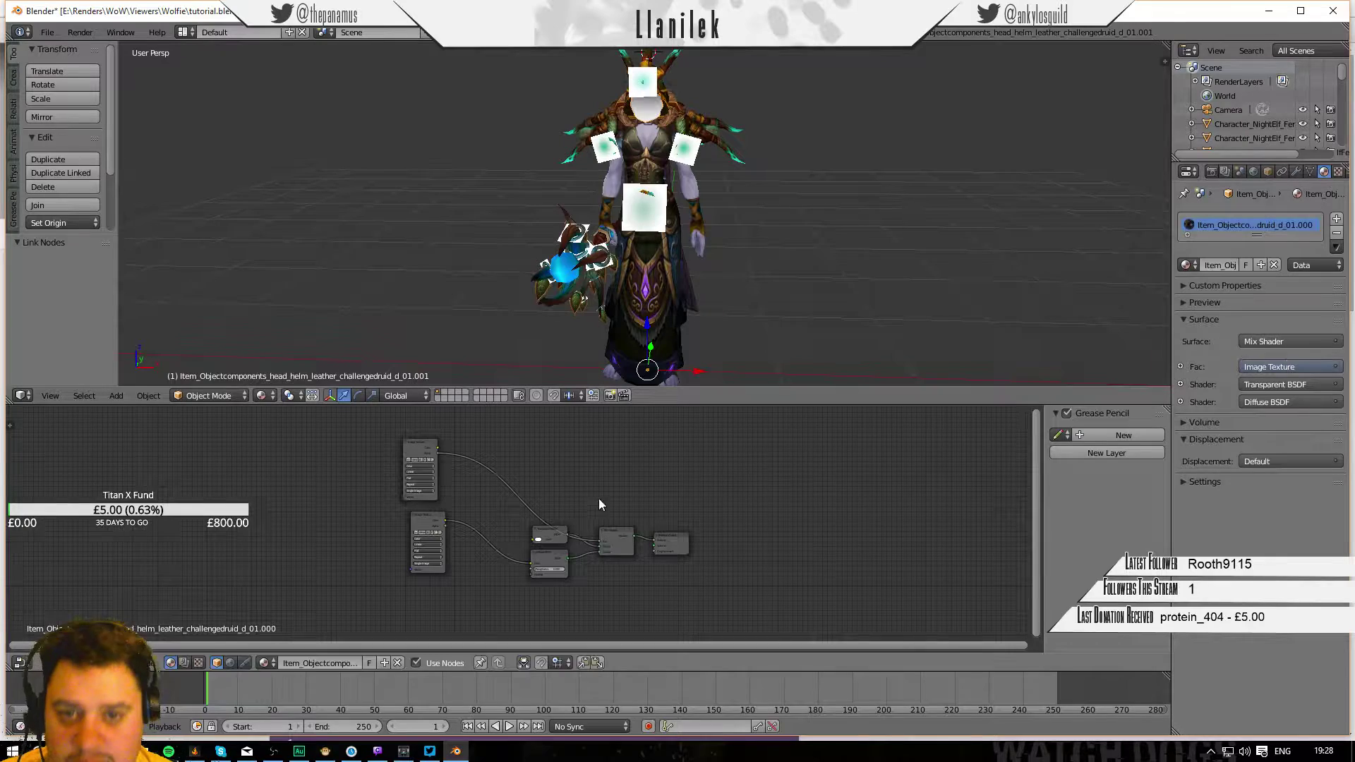
# Try the duplicated texture's Color output as the Mix Shader factor, and reconnect its Alpha output.
pyautogui.scroll(5, 783, 162)
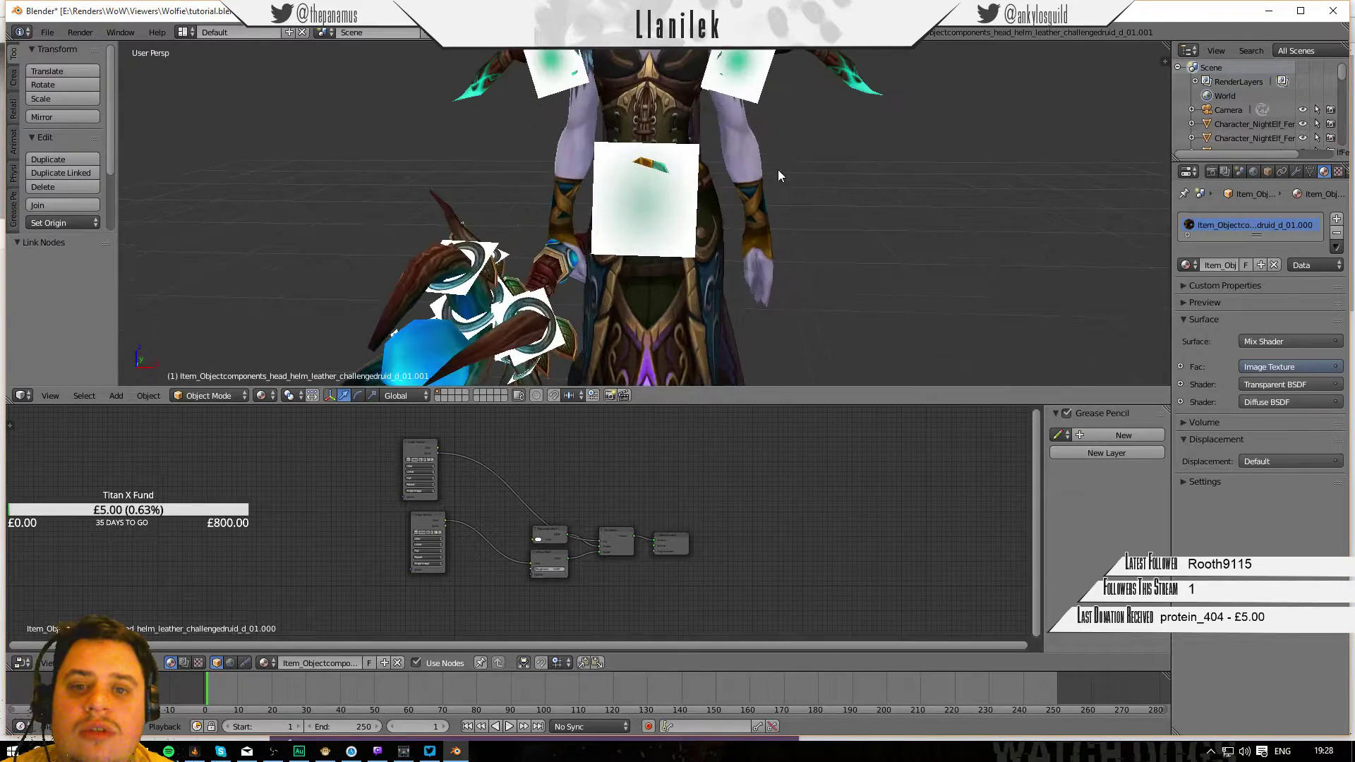
pyautogui.moveTo(675, 266); pyautogui.dragTo(649, 284, button='middle')
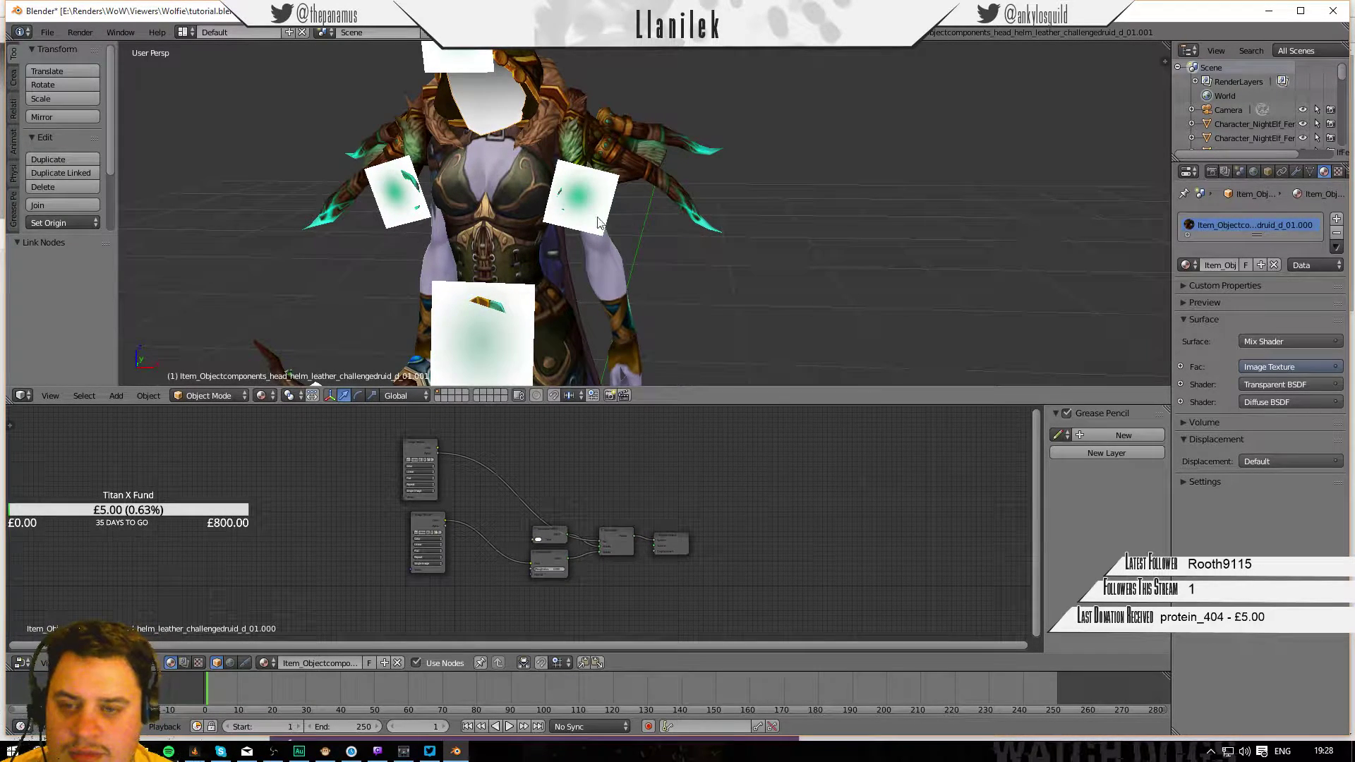
pyautogui.moveTo(438, 446); pyautogui.dragTo(600, 541)
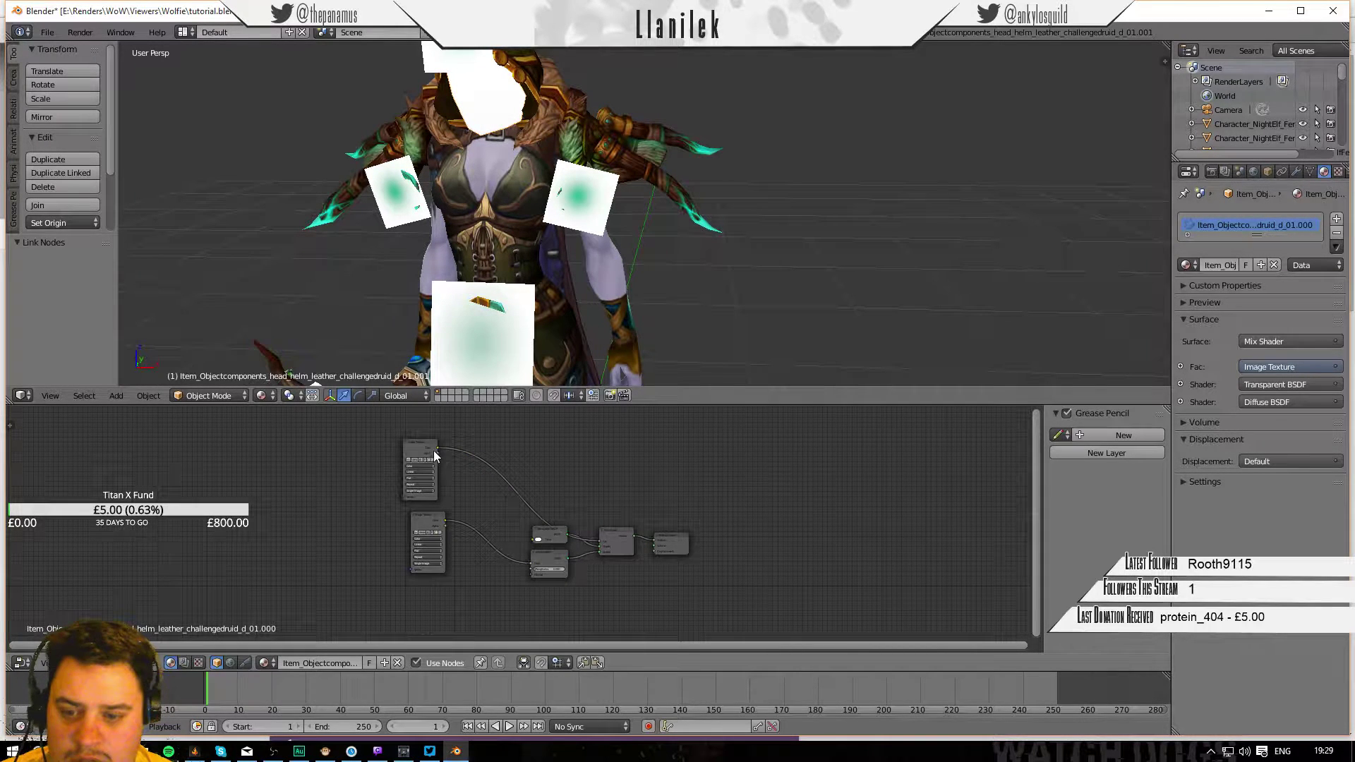
pyautogui.moveTo(438, 453); pyautogui.dragTo(601, 539)
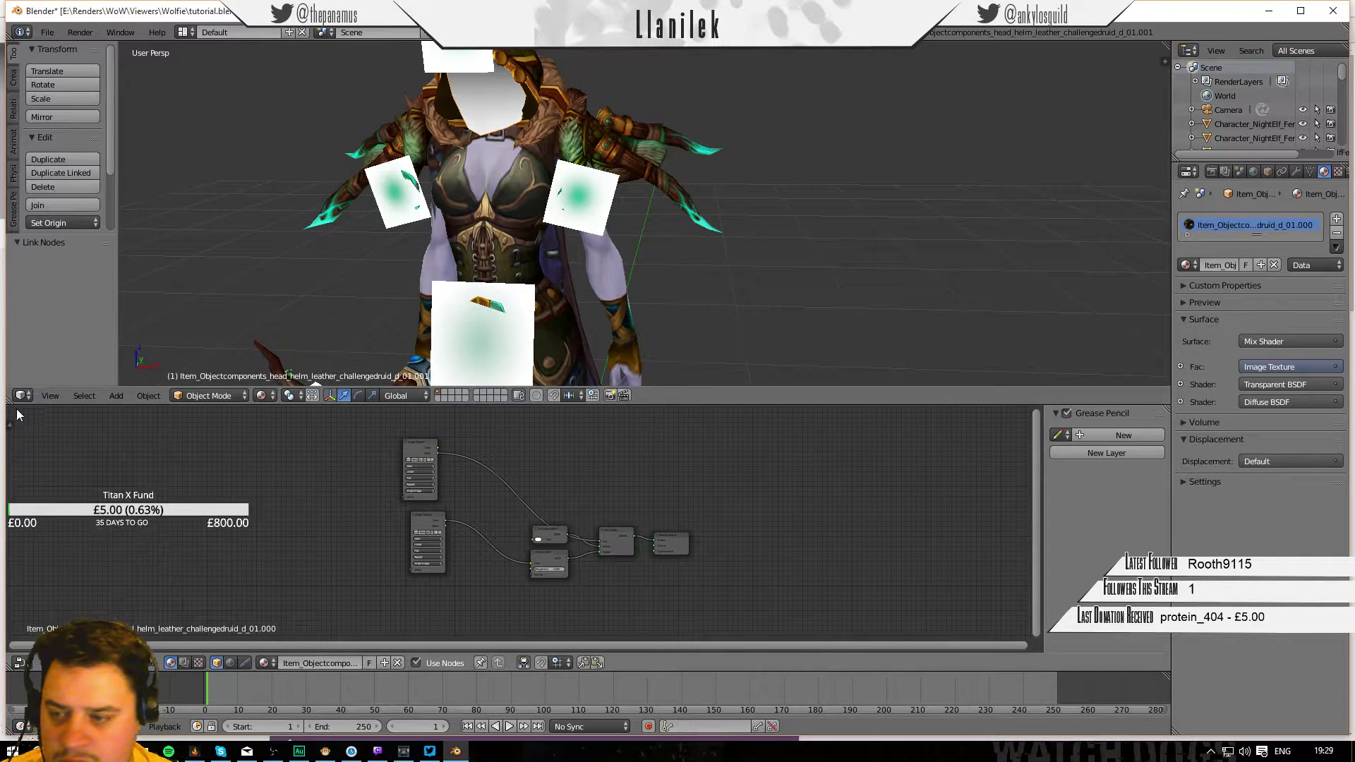
# Merge the Node Editor area back into the 3D viewport, render the scene and close the render result.
pyautogui.moveTo(10, 400); pyautogui.dragTo(19, 462)
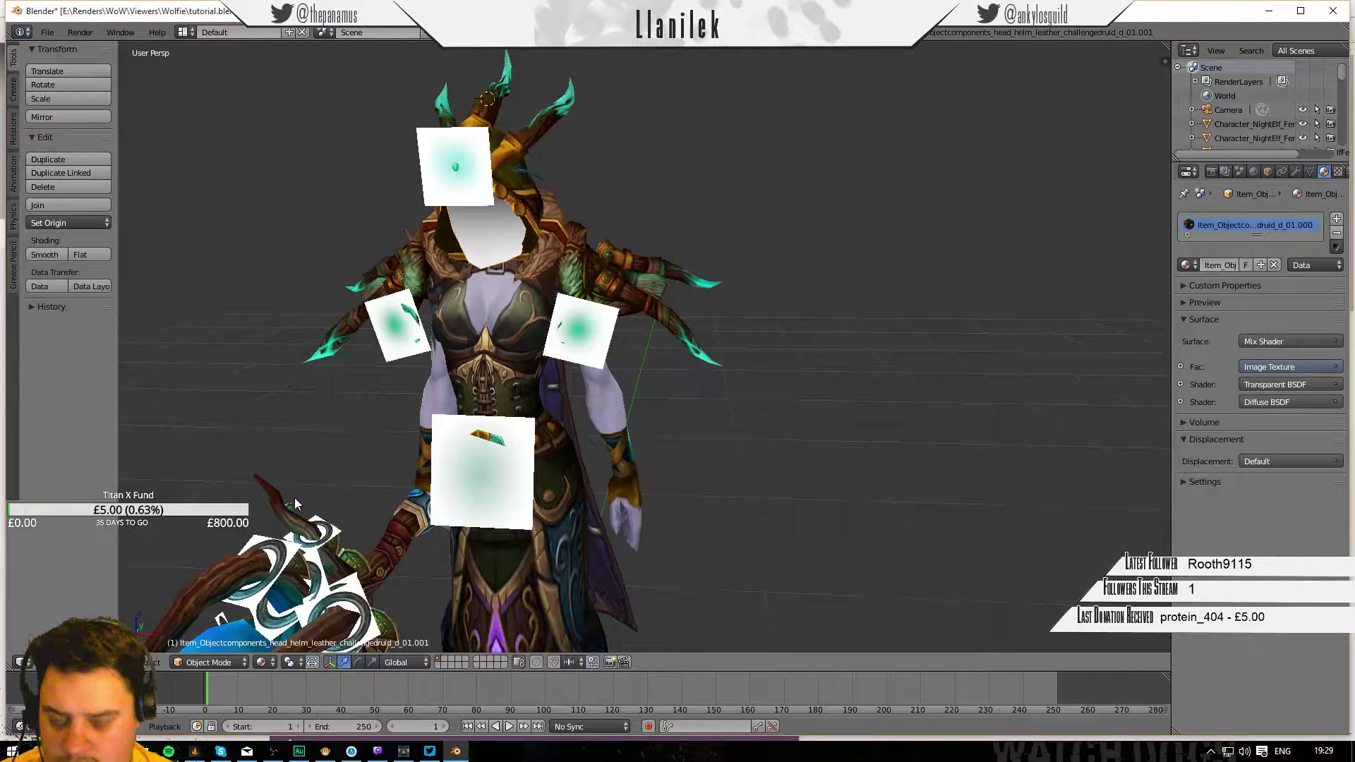
pyautogui.press('F12')
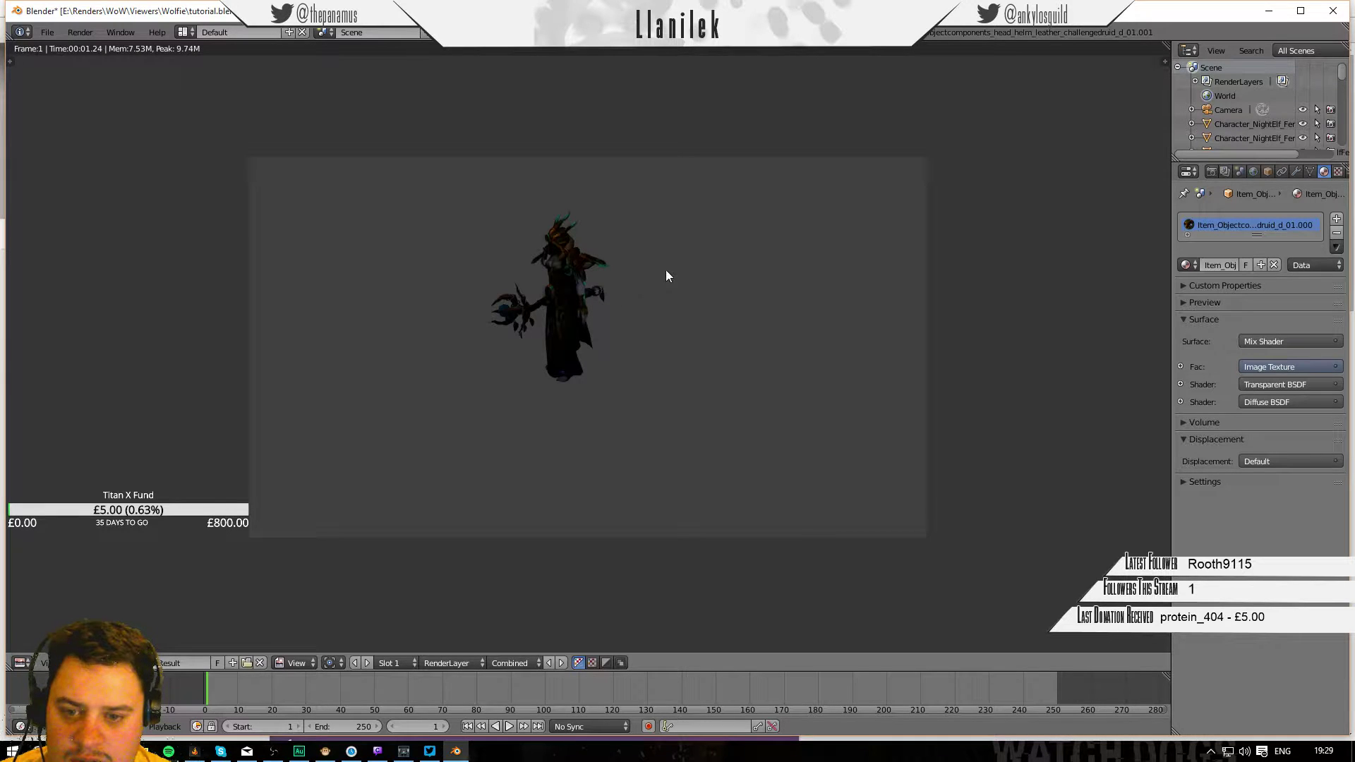
pyautogui.press('Escape')
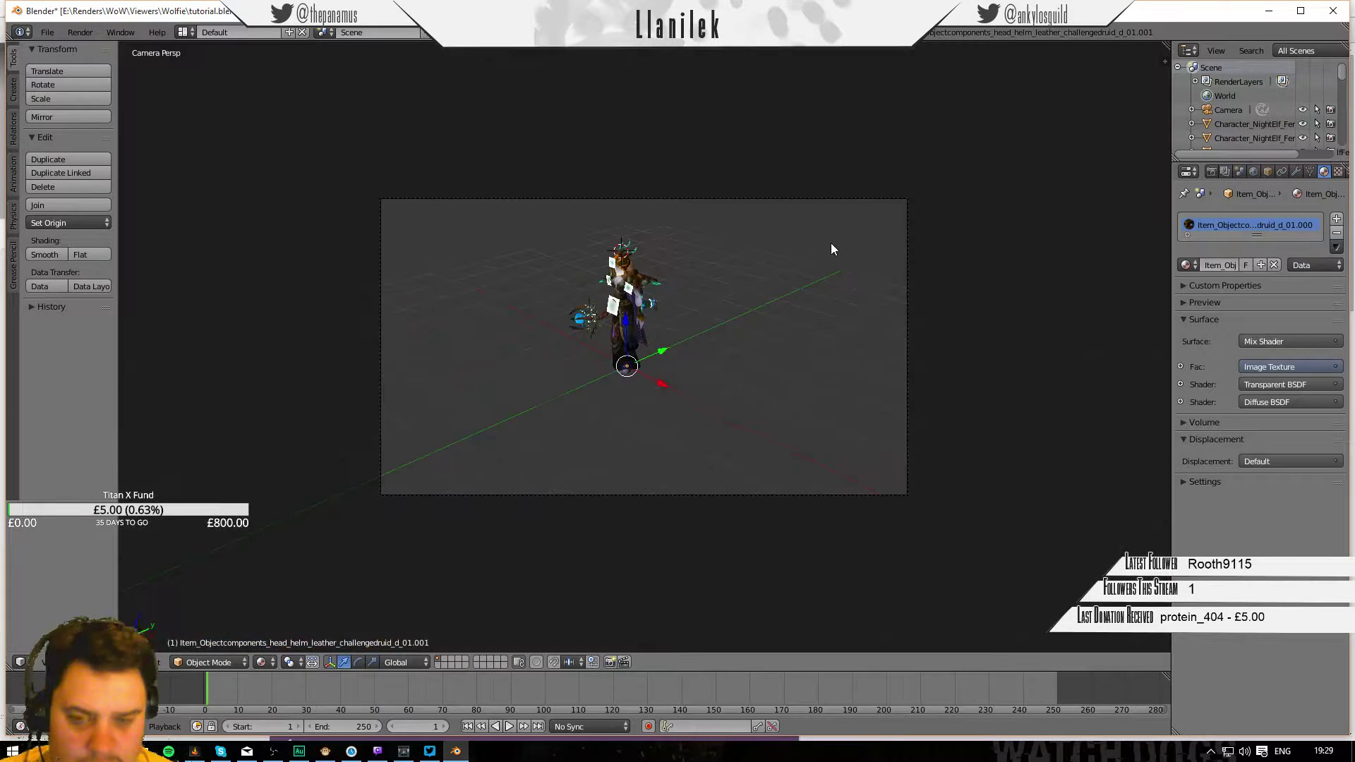
# Lock the camera to the view, frame the character closely from the front, and unlock the camera again.
pyautogui.press('n')
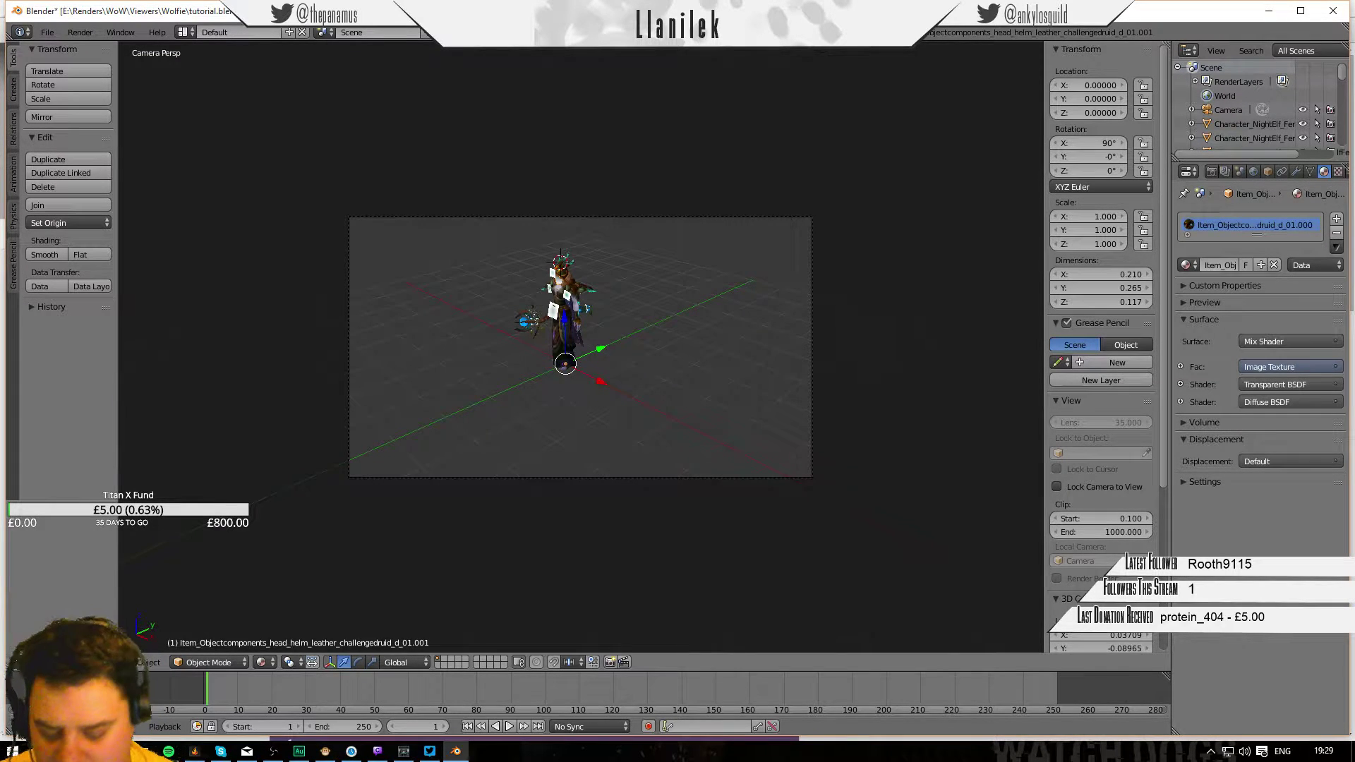
pyautogui.press('n')
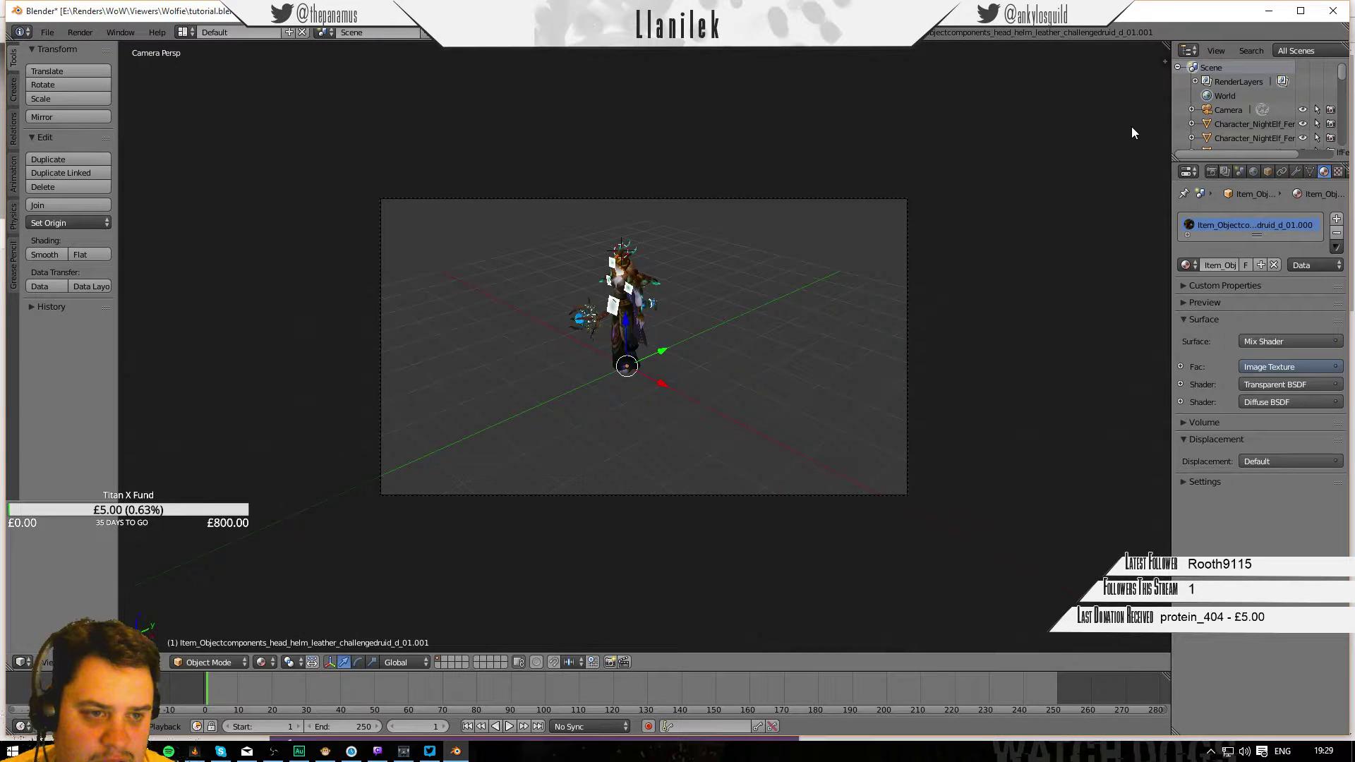
pyautogui.press('n')
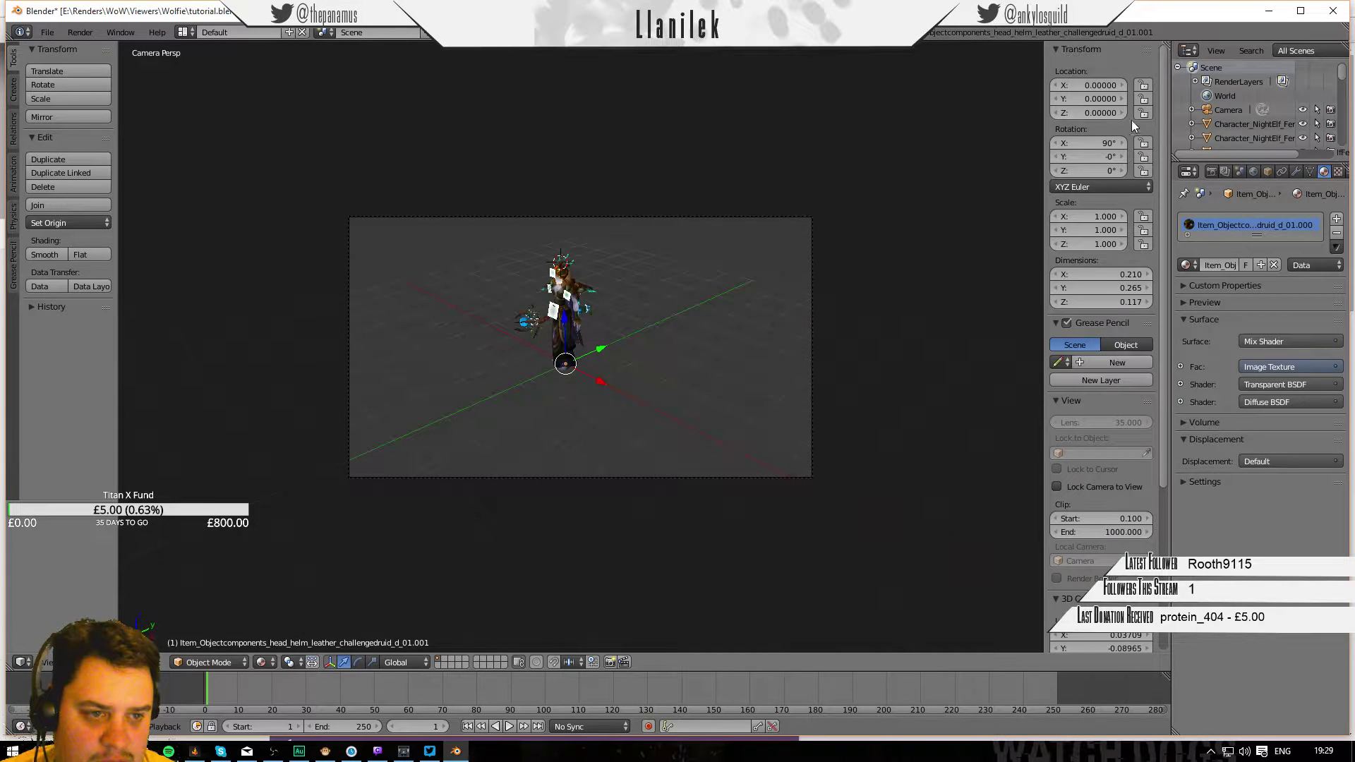
pyautogui.click(1068, 487)
pyautogui.moveTo(597, 346)
pyautogui.mouseDown(button='middle')
pyautogui.moveTo(780, 272)
pyautogui.moveTo(802, 360)
pyautogui.moveTo(695, 310)
pyautogui.moveTo(566, 412)
pyautogui.moveTo(638, 438)
pyautogui.moveTo(646, 385)
pyautogui.moveTo(596, 363)
pyautogui.moveTo(719, 412)
pyautogui.moveTo(752, 353)
pyautogui.moveTo(717, 358)
pyautogui.moveTo(665, 338)
pyautogui.moveTo(654, 315)
pyautogui.moveTo(324, 293)
pyautogui.moveTo(648, 282)
pyautogui.moveTo(738, 332)
pyautogui.moveTo(573, 280)
pyautogui.moveTo(635, 268)
pyautogui.moveTo(778, 286)
pyautogui.moveTo(498, 289)
pyautogui.moveTo(475, 305)
pyautogui.moveTo(650, 299)
pyautogui.moveTo(671, 348)
pyautogui.moveTo(657, 426)
pyautogui.moveTo(679, 377)
pyautogui.moveTo(652, 354)
pyautogui.moveTo(681, 351)
pyautogui.moveTo(649, 356)
pyautogui.moveTo(633, 342)
pyautogui.moveTo(629, 363)
pyautogui.moveTo(658, 333)
pyautogui.moveTo(672, 371)
pyautogui.moveTo(628, 366)
pyautogui.moveTo(644, 340)
pyautogui.moveTo(646, 356)
pyautogui.mouseUp(button='middle')
pyautogui.scroll(3, 668, 339)
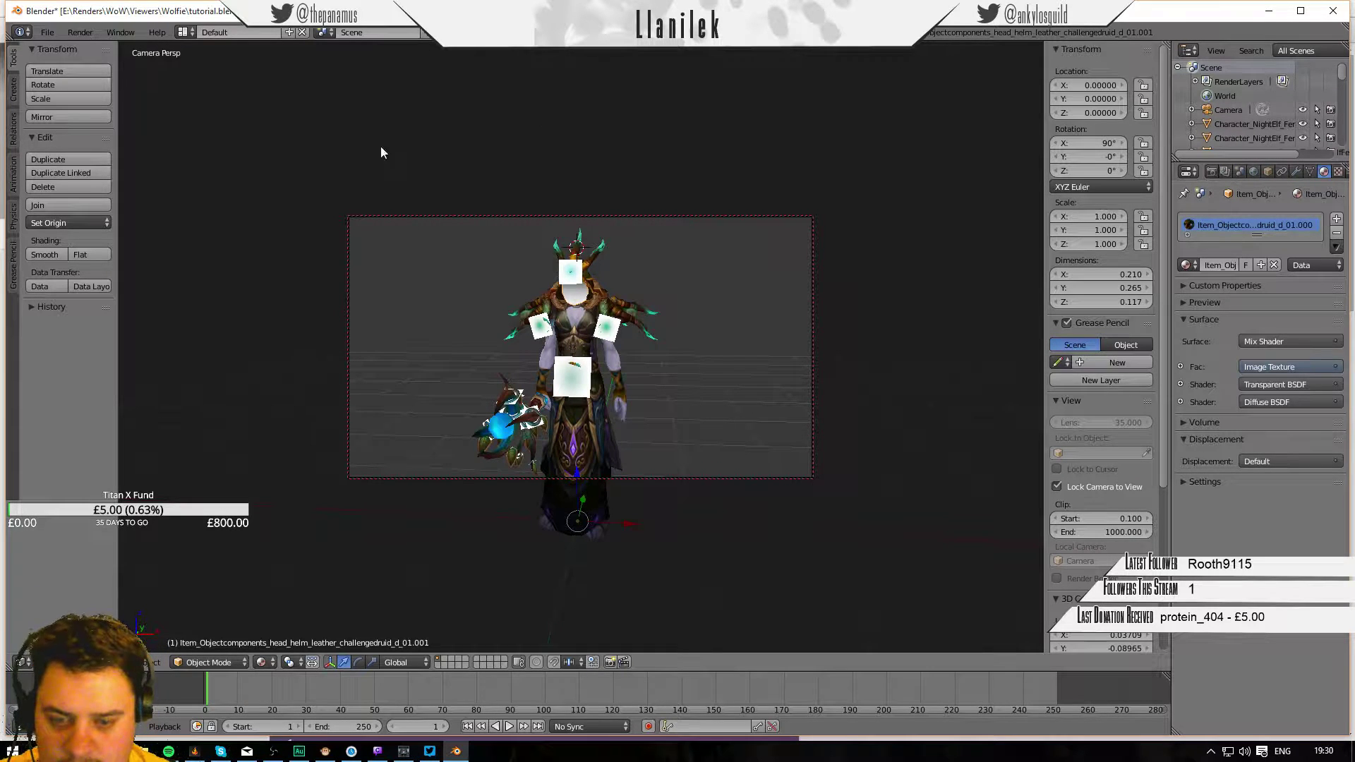
pyautogui.click(1080, 488)
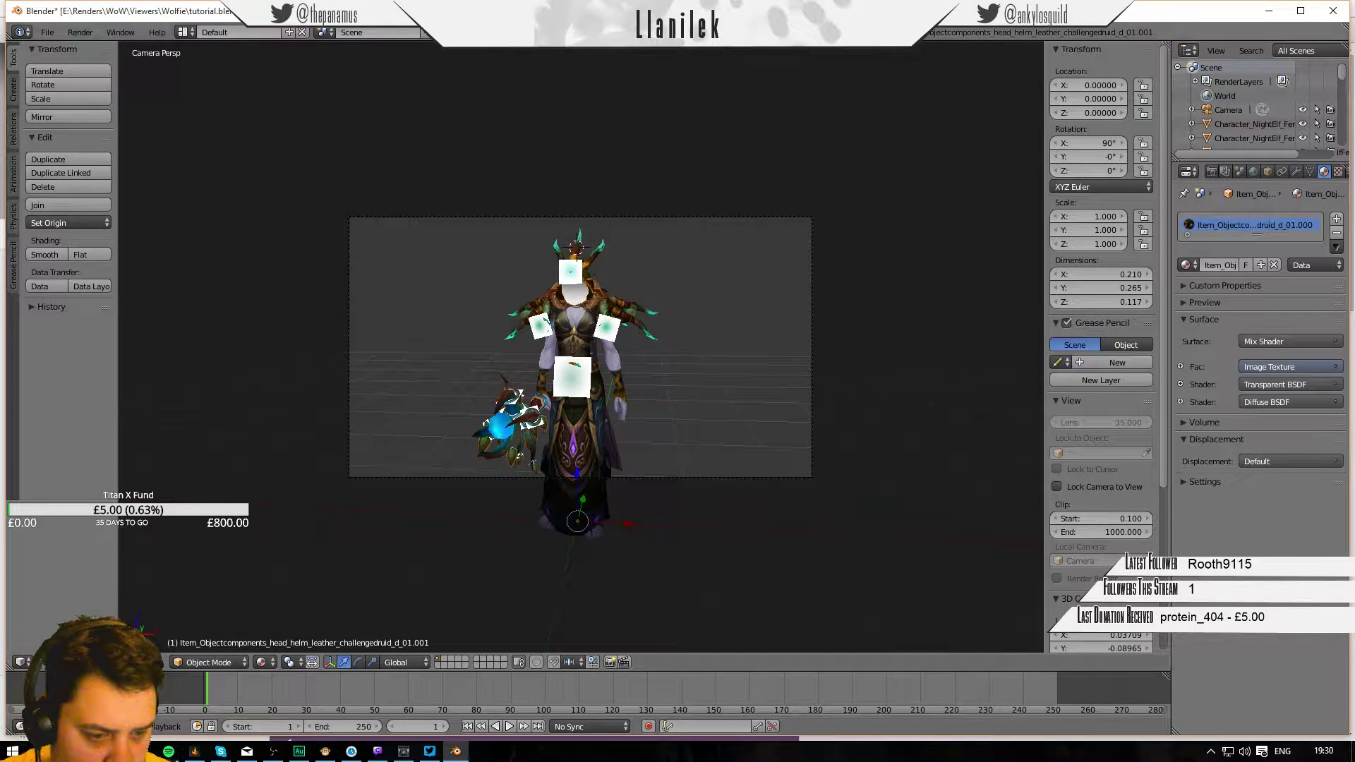
# Leave the camera view and delete the scene's default lamp.
pyautogui.moveTo(425, 58); pyautogui.dragTo(582, 235, button='middle')
pyautogui.scroll(-3, 494, 184)
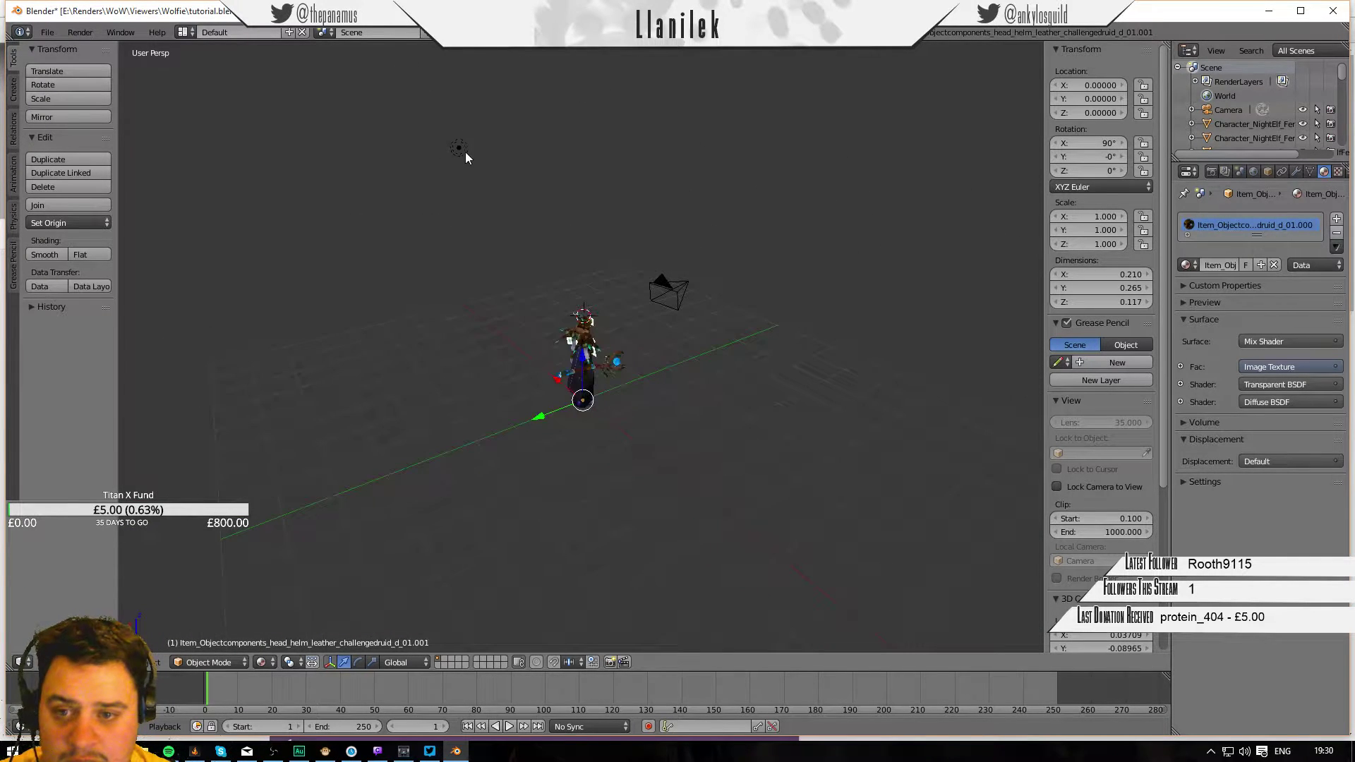
pyautogui.rightClick(460, 149)
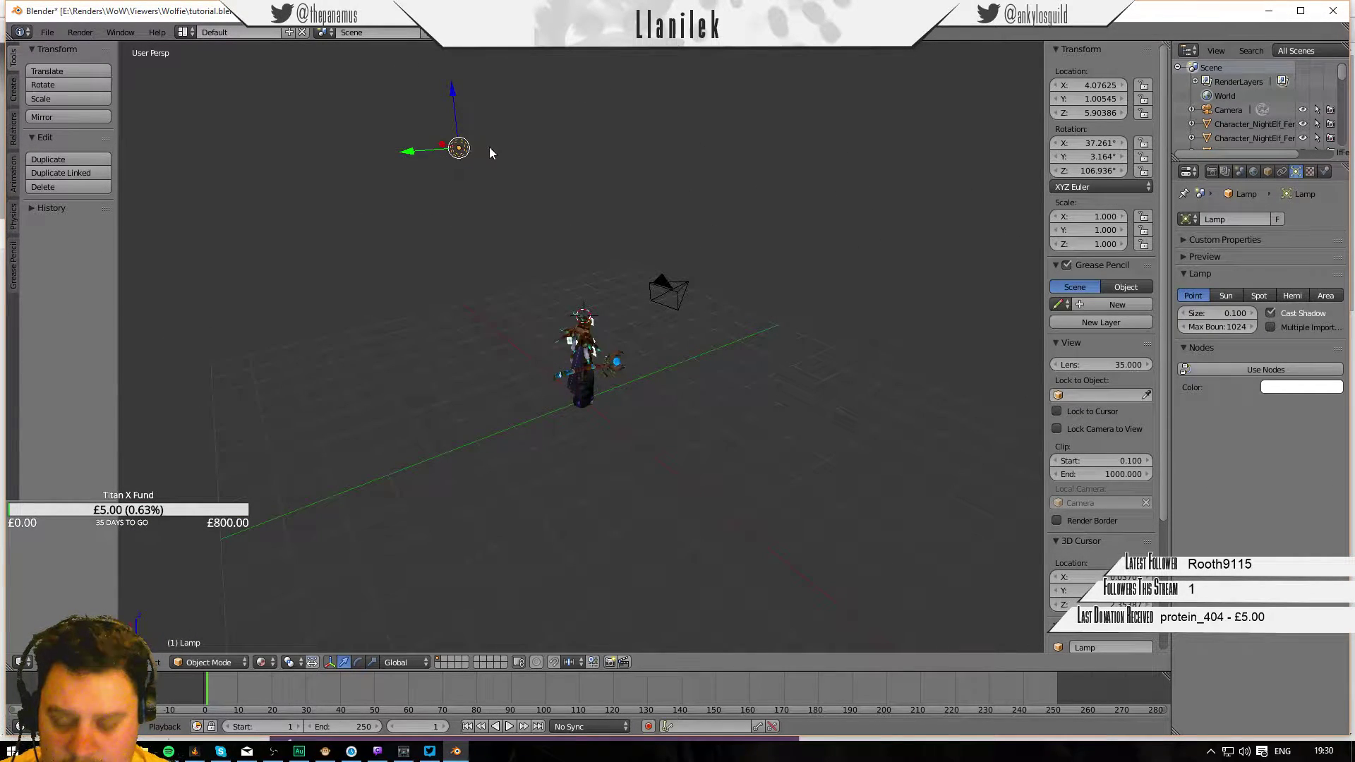
pyautogui.press('x')
pyautogui.click(488, 147)
# Add a plane mesh and move it along the Y axis to about -2.53, in front of the character.
pyautogui.moveTo(639, 354)
pyautogui.mouseDown(button='middle')
pyautogui.moveTo(527, 359)
pyautogui.moveTo(614, 426)
pyautogui.moveTo(627, 372)
pyautogui.mouseUp(button='middle')
pyautogui.hotkey('shift', 'a')
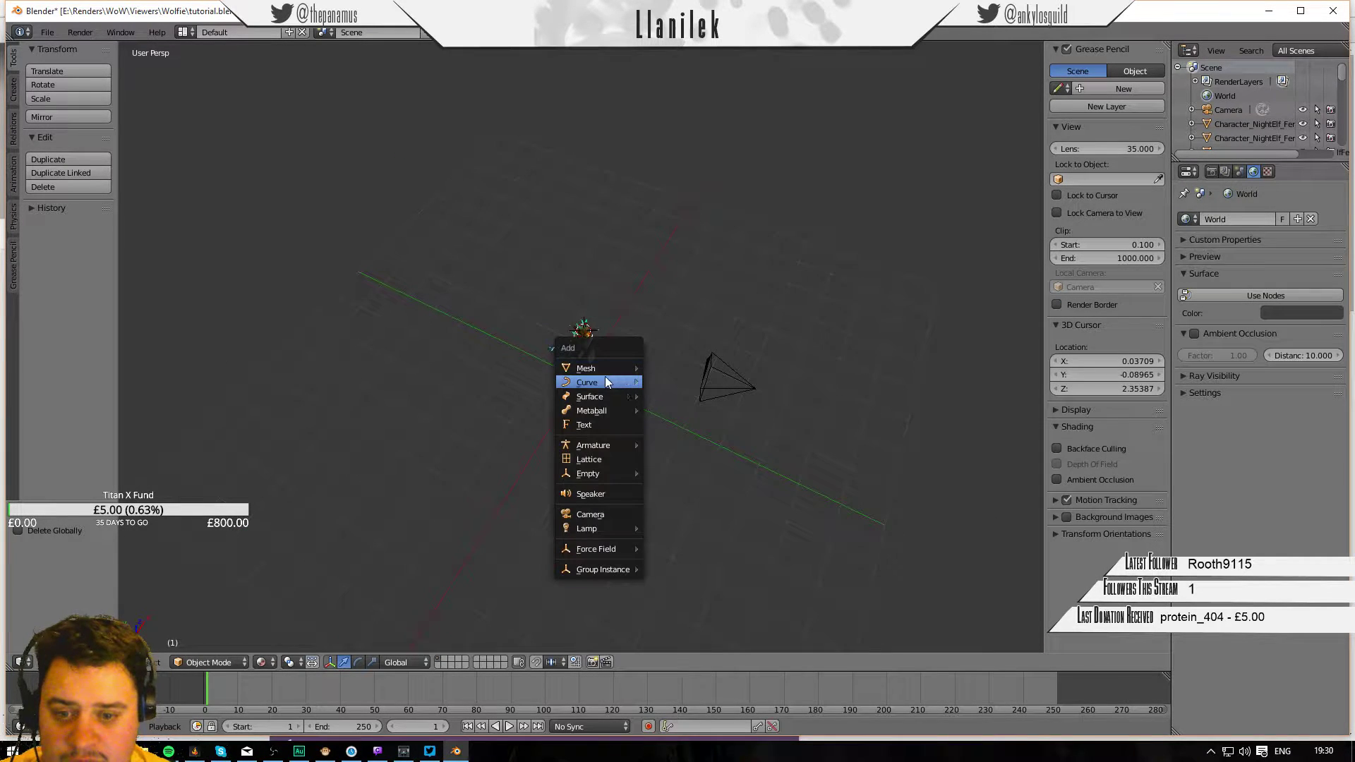
pyautogui.moveTo(621, 369)
pyautogui.click(698, 370)
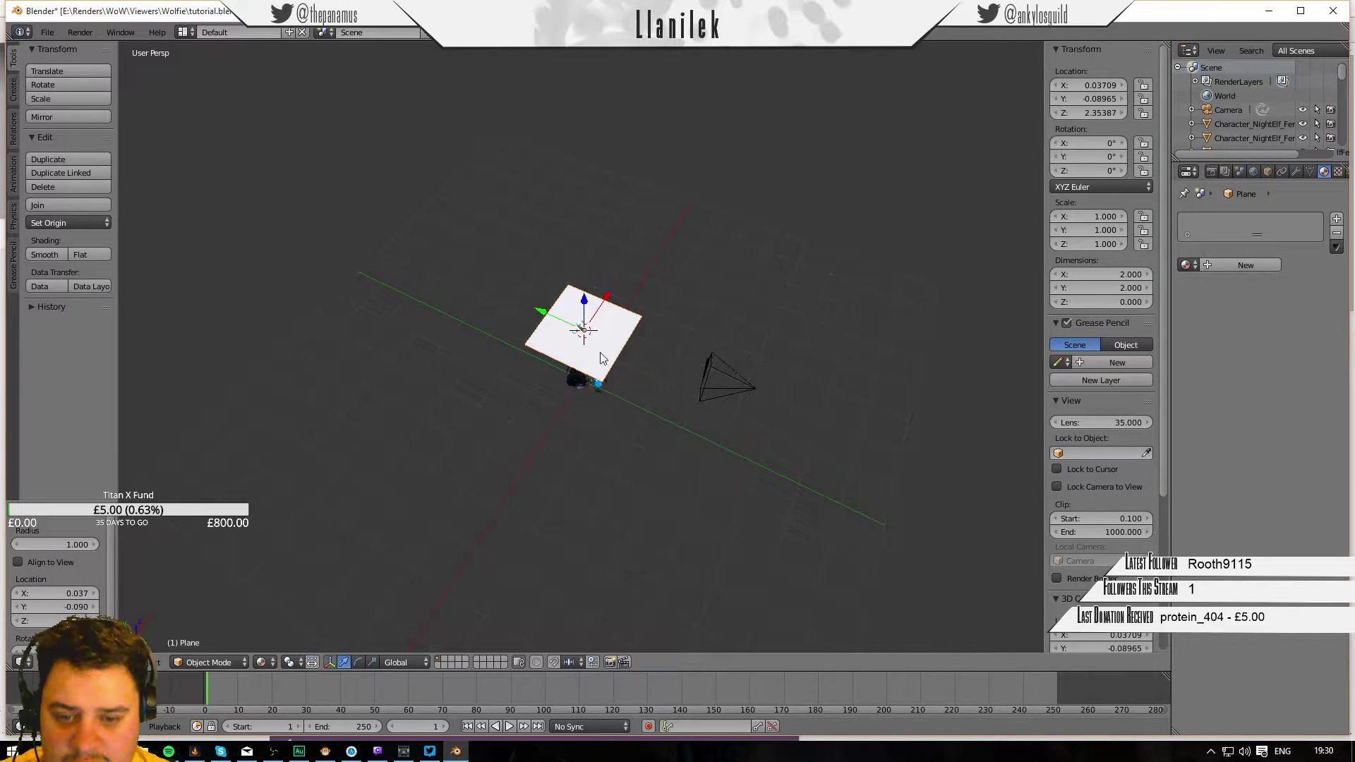
pyautogui.moveTo(666, 370); pyautogui.dragTo(658, 294, button='middle')
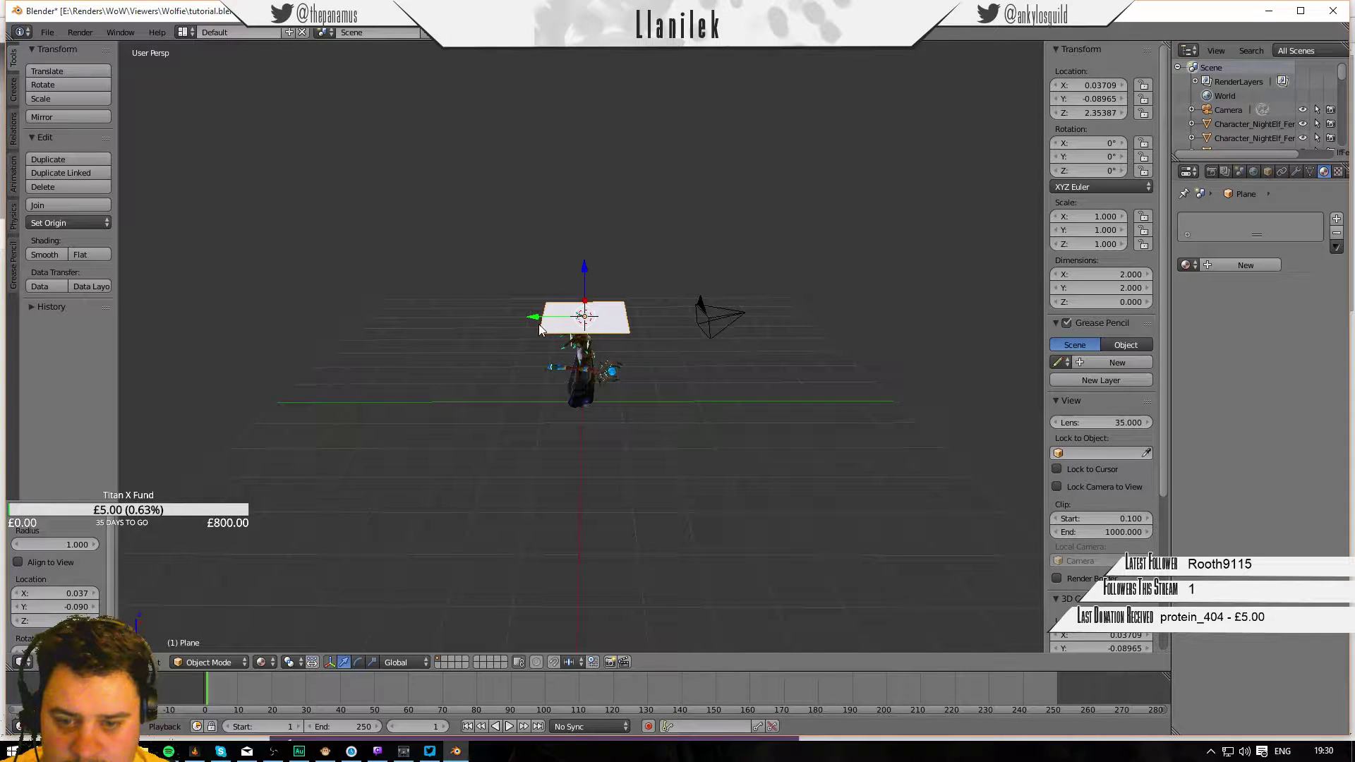
pyautogui.press('g')
pyautogui.press('y')
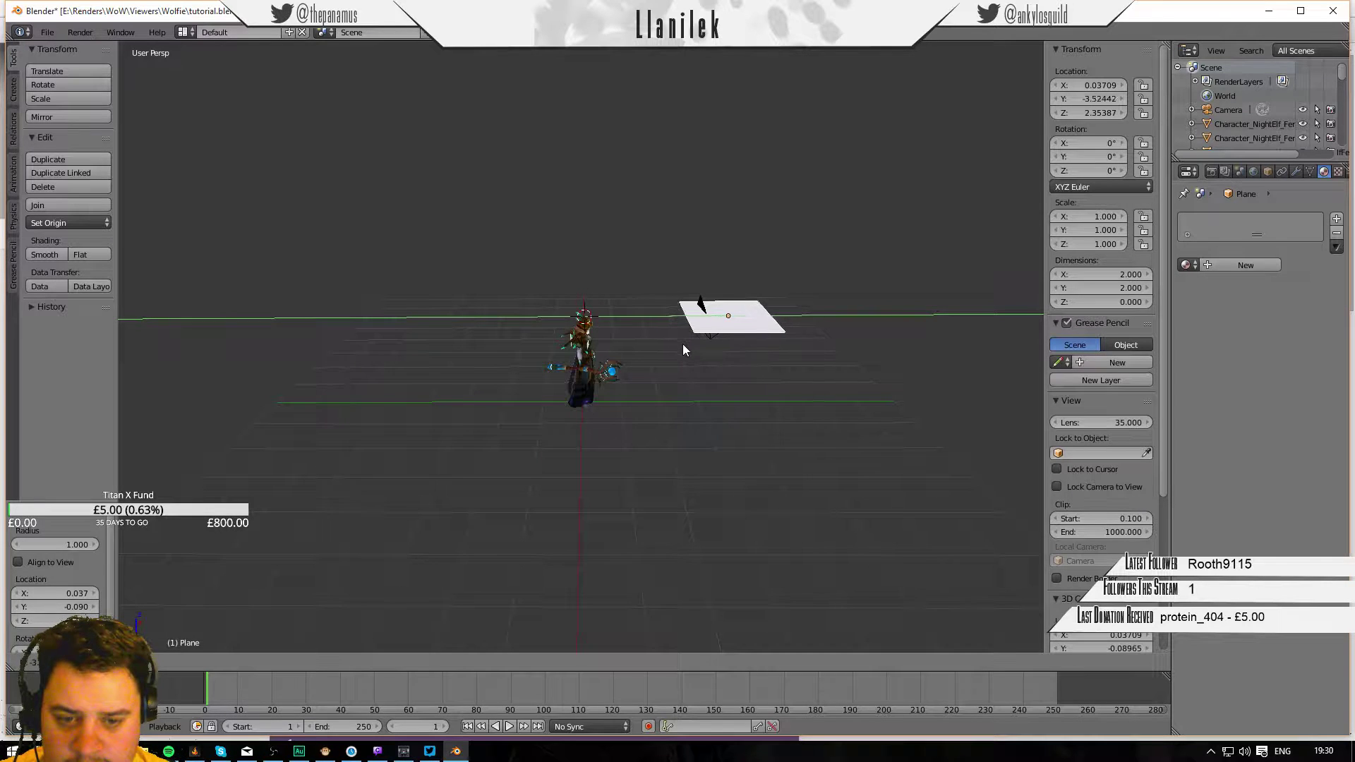
pyautogui.click(638, 349)
# Switch to the top orthographic view, move the plane back along Y onto the character, and delete it.
pyautogui.press('KP_7')
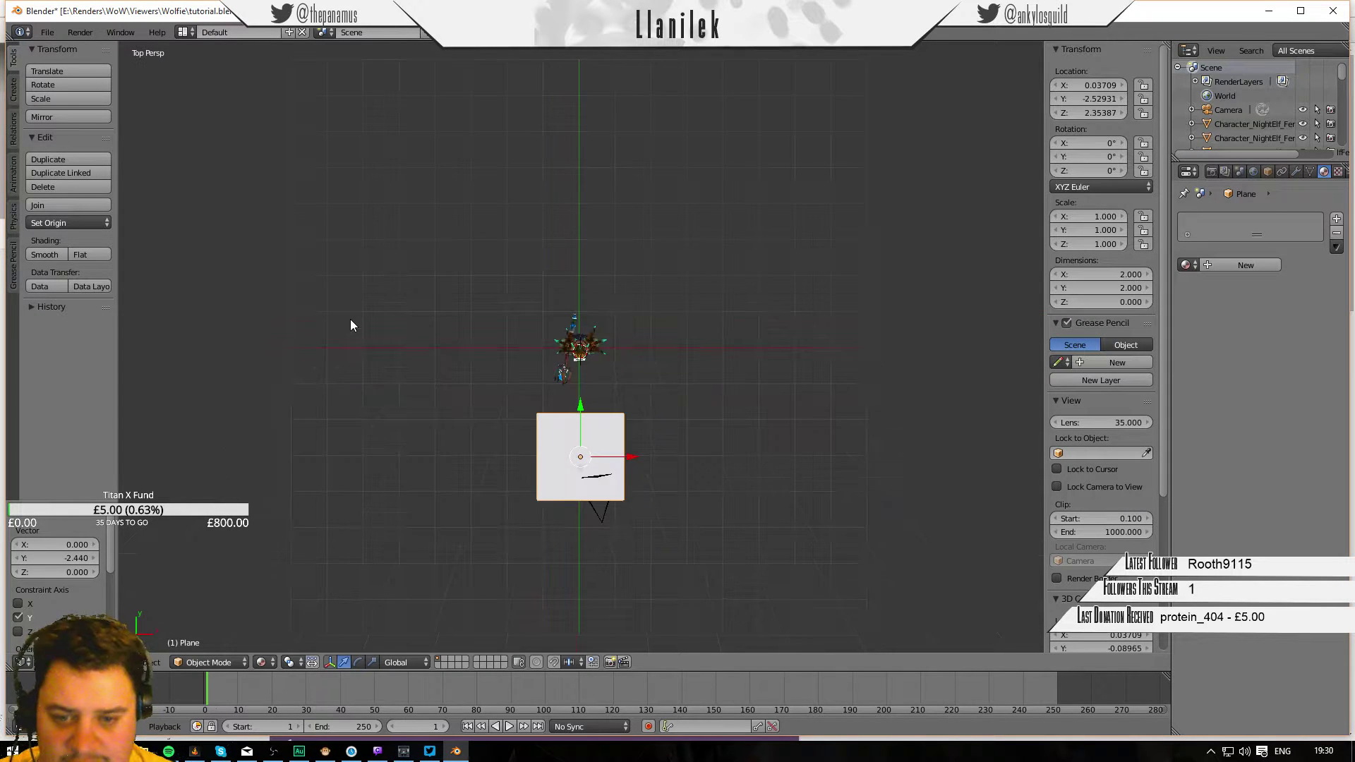
pyautogui.press('KP_5')
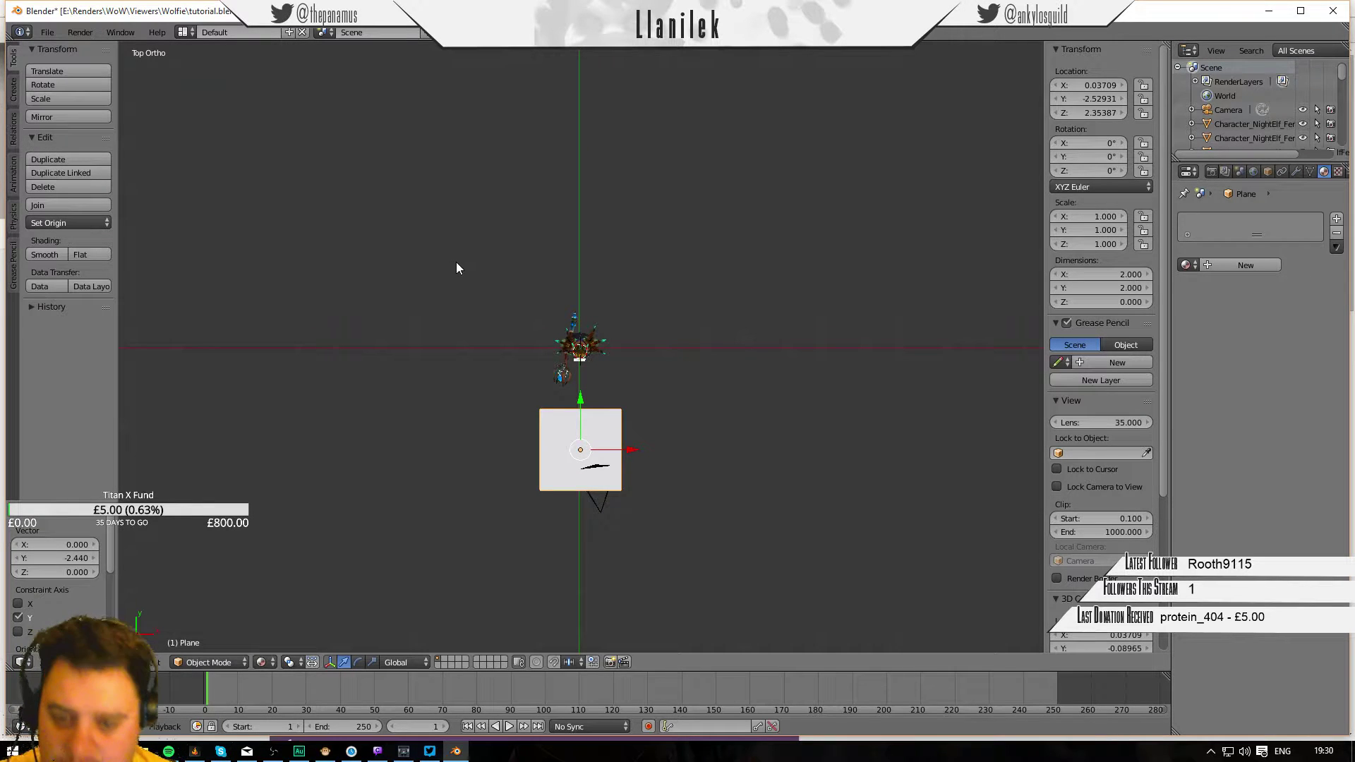
pyautogui.scroll(-3, 456, 266)
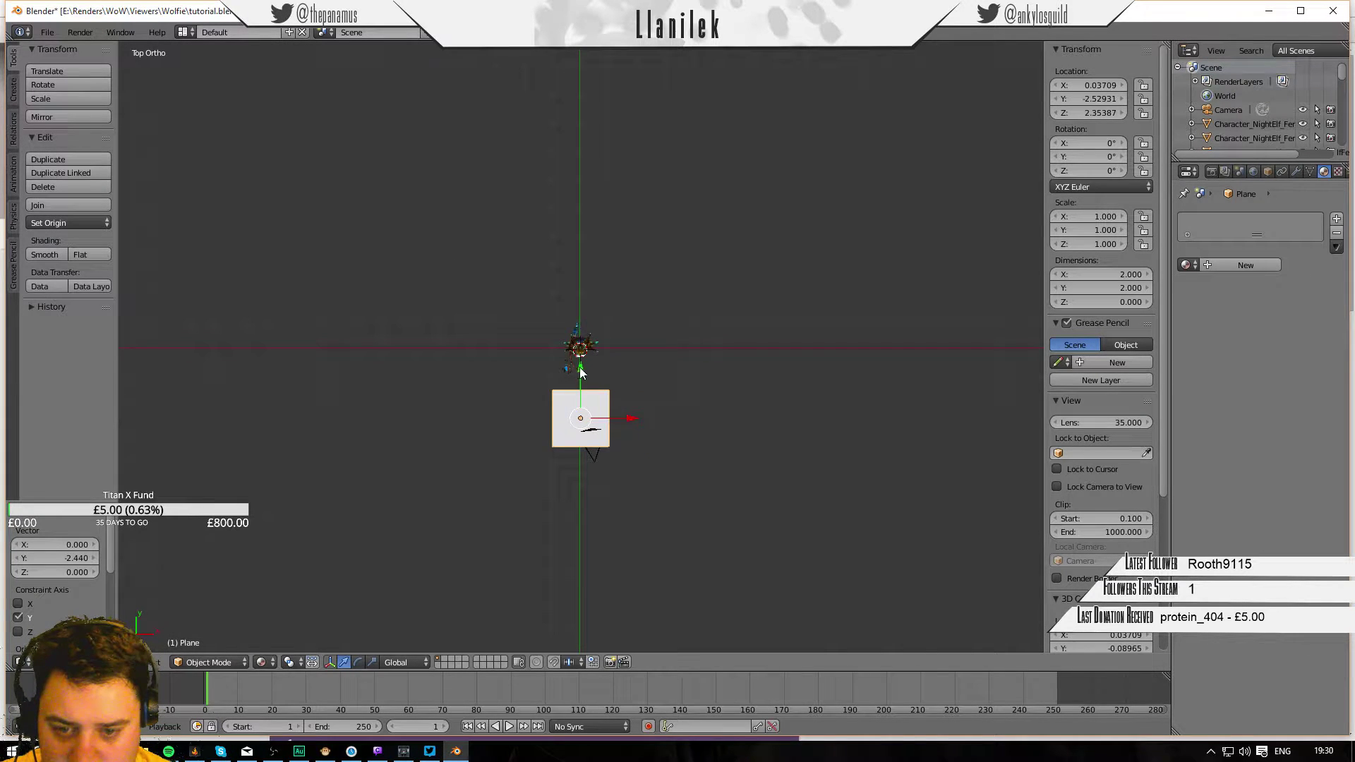
pyautogui.moveTo(581, 368); pyautogui.dragTo(577, 302)
pyautogui.press('x')
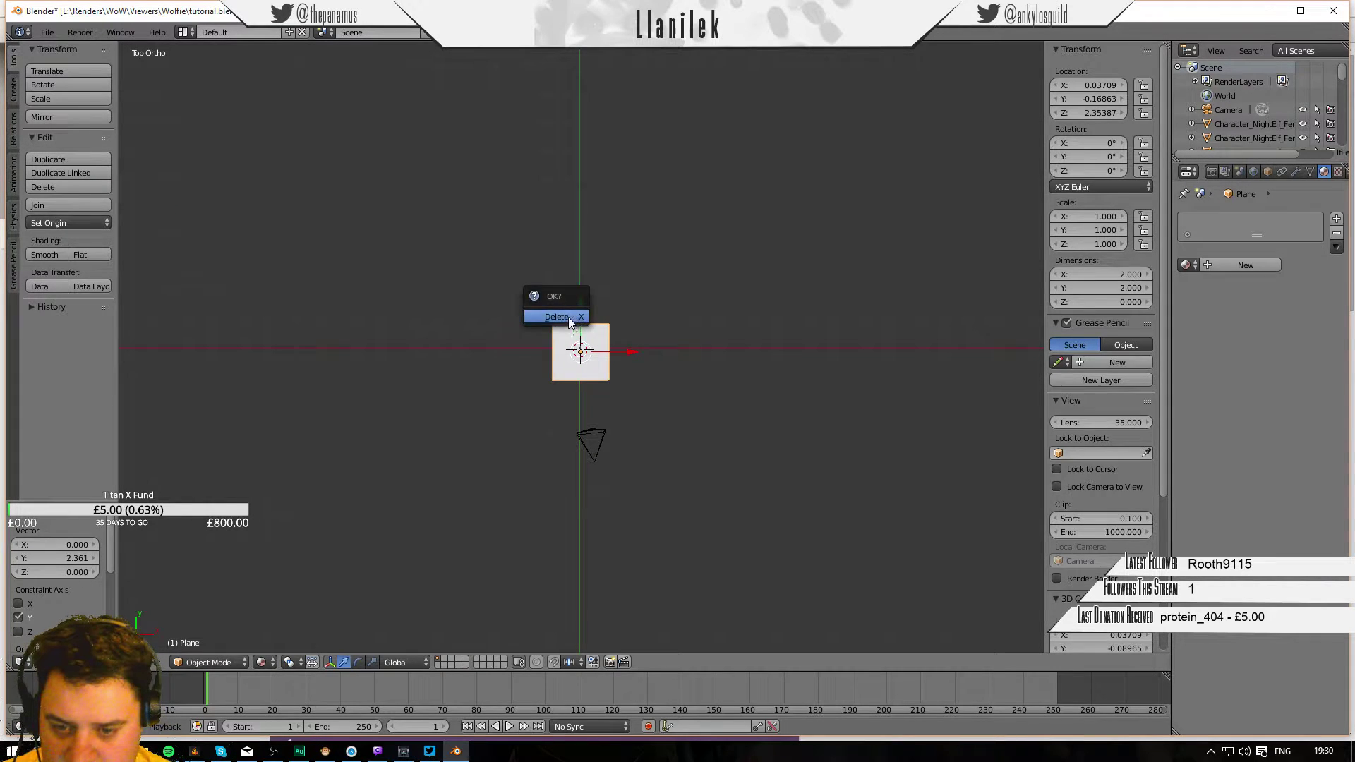
pyautogui.click(578, 315)
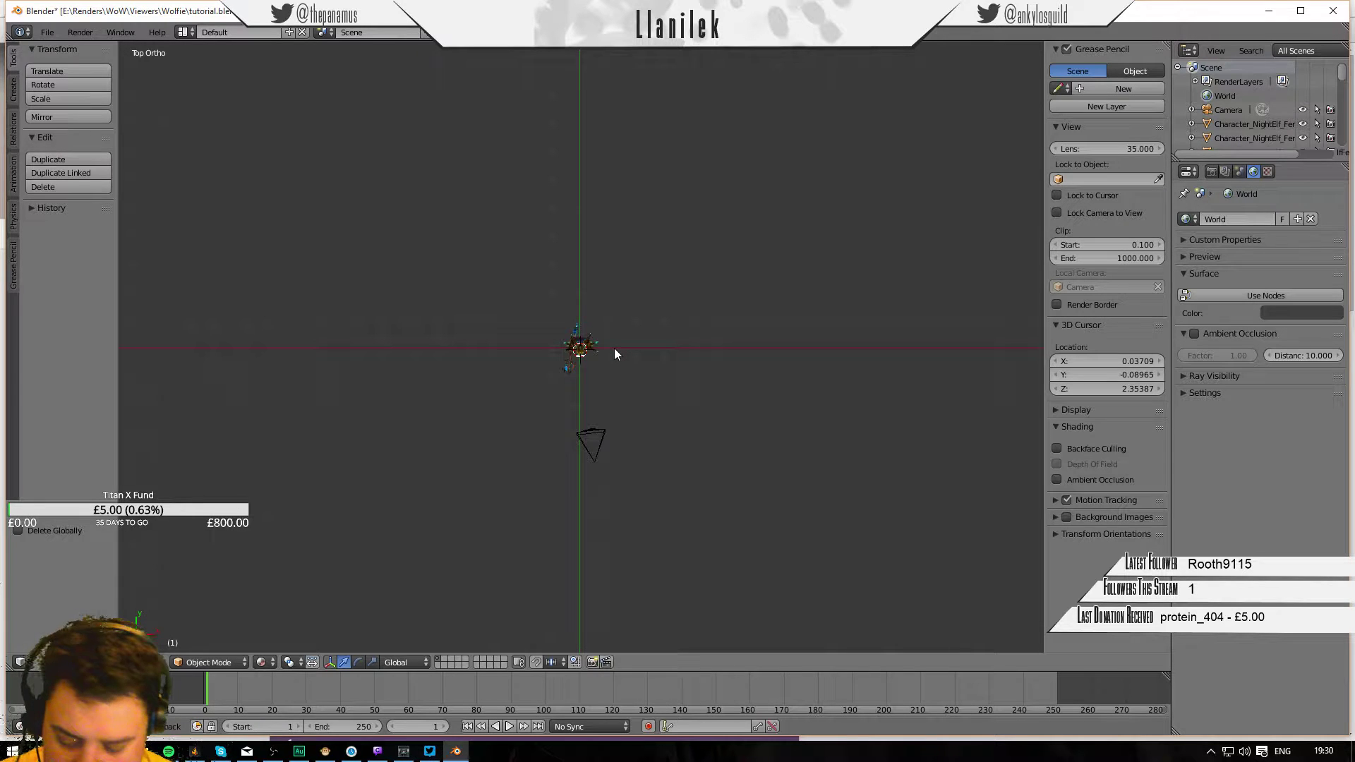
# Add a new plane mesh and move it along the Y axis to about -7.05, beyond the camera.
pyautogui.hotkey('shift', 'a')
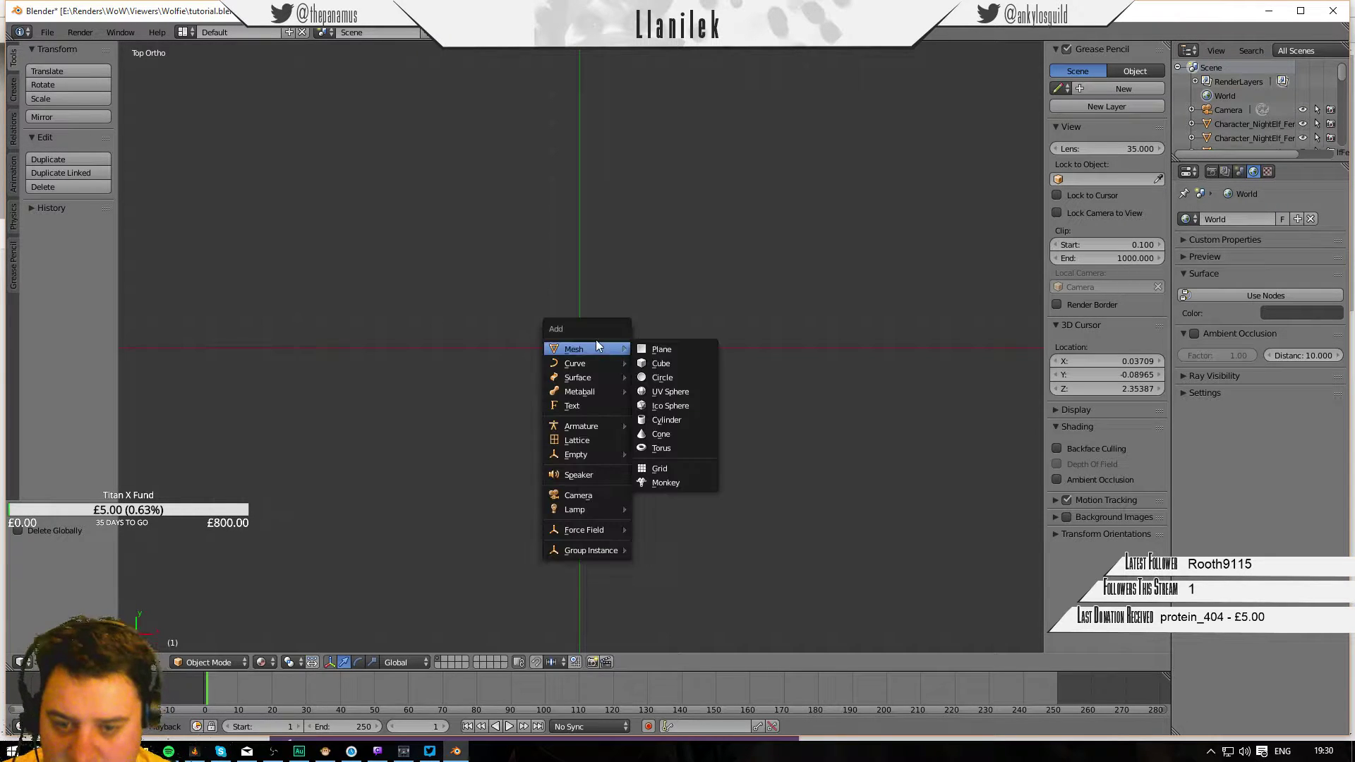
pyautogui.moveTo(590, 347)
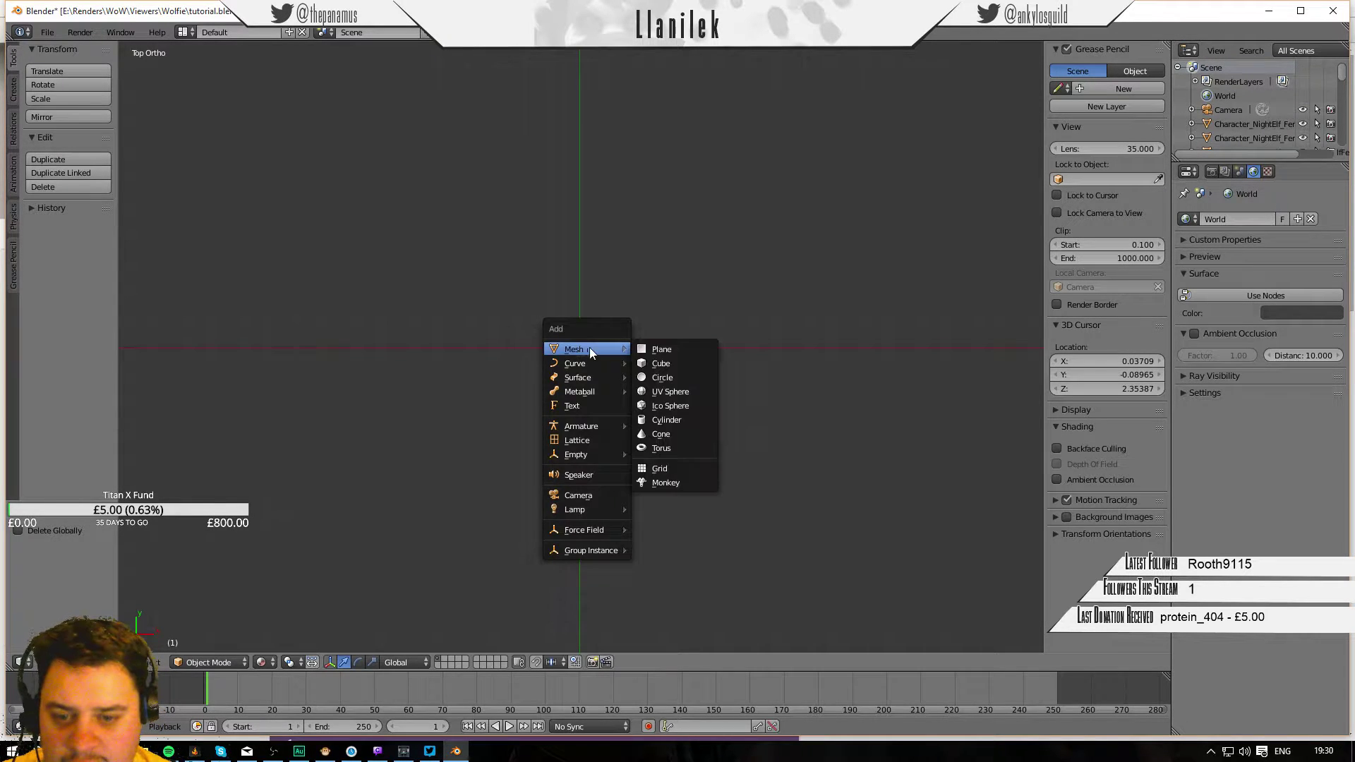
pyautogui.click(663, 353)
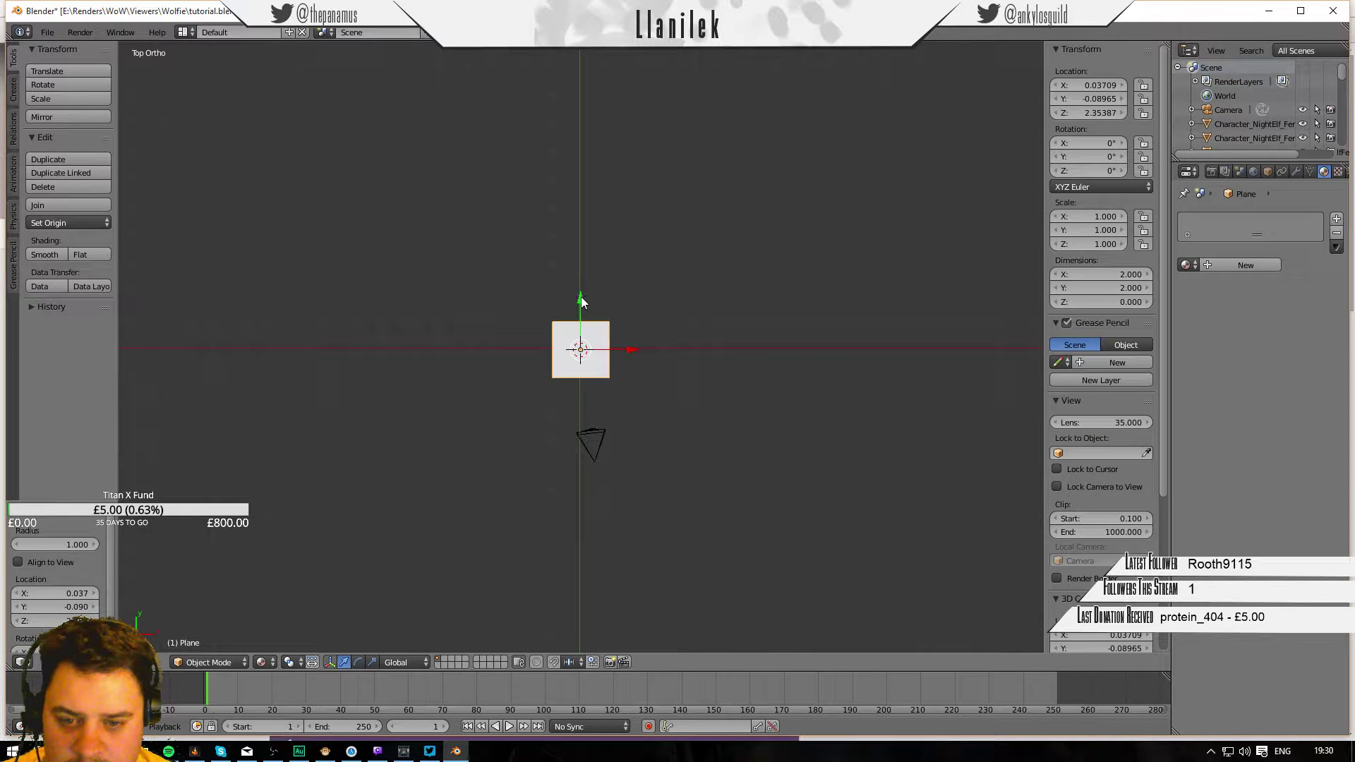
pyautogui.moveTo(582, 301); pyautogui.dragTo(581, 497)
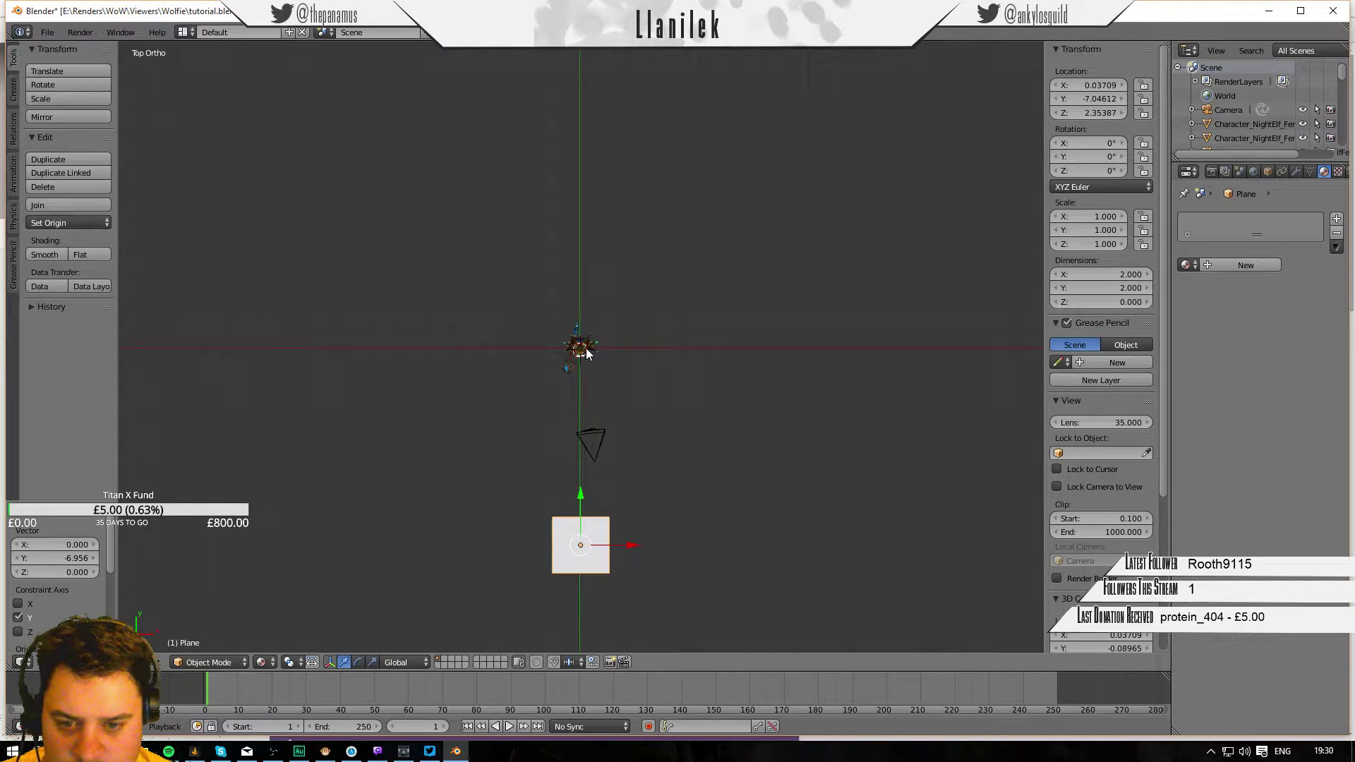
# Select the character's shoulder armor and snap the 3D cursor to its origin.
pyautogui.moveTo(534, 306); pyautogui.dragTo(634, 288, button='middle')
pyautogui.scroll(8, 621, 333)
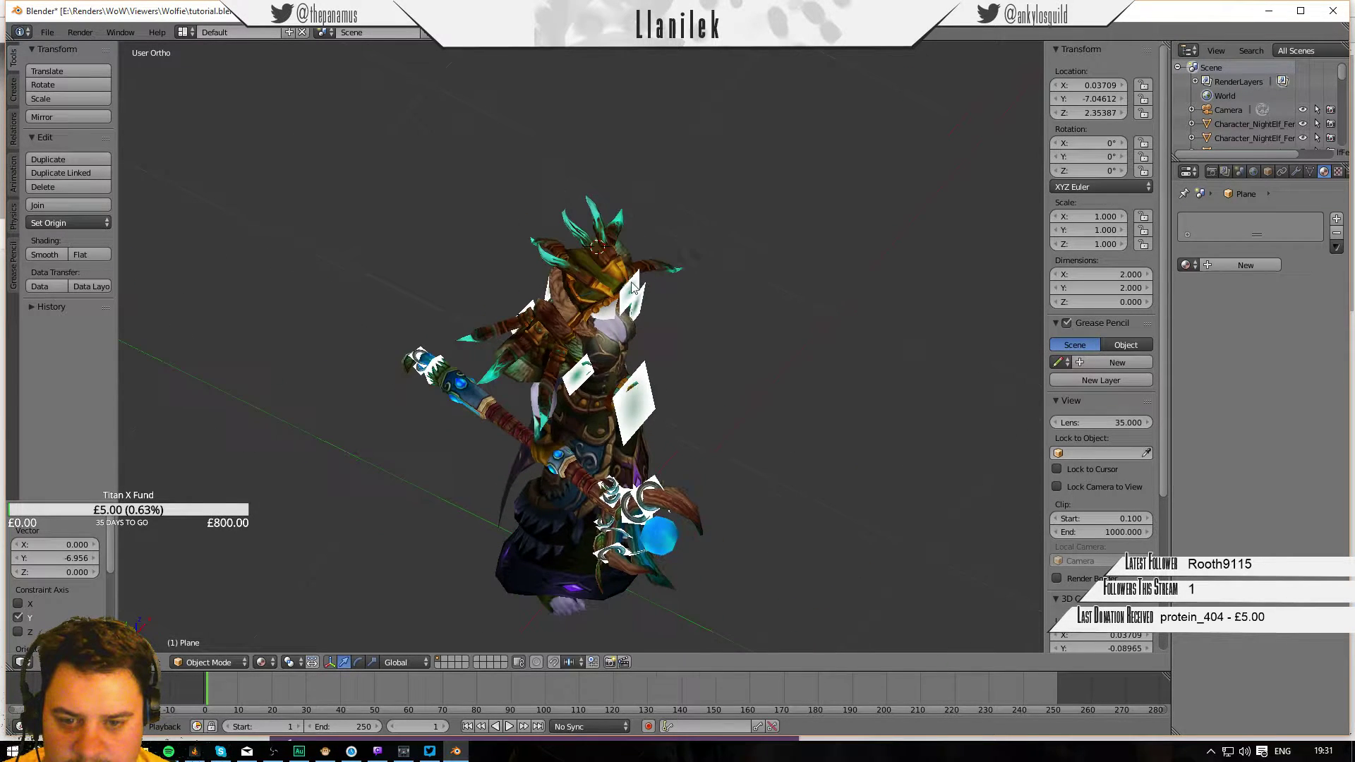
pyautogui.rightClick(592, 264)
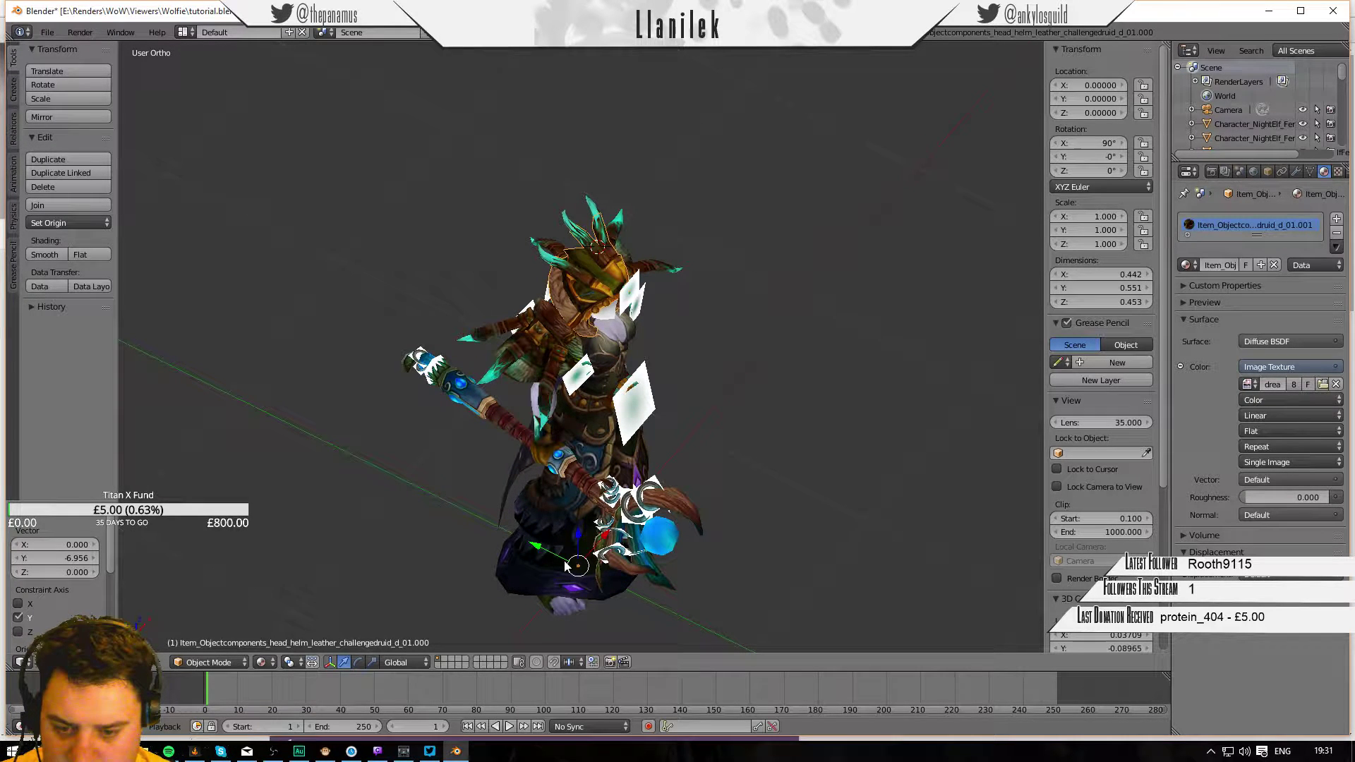
pyautogui.rightClick(600, 325)
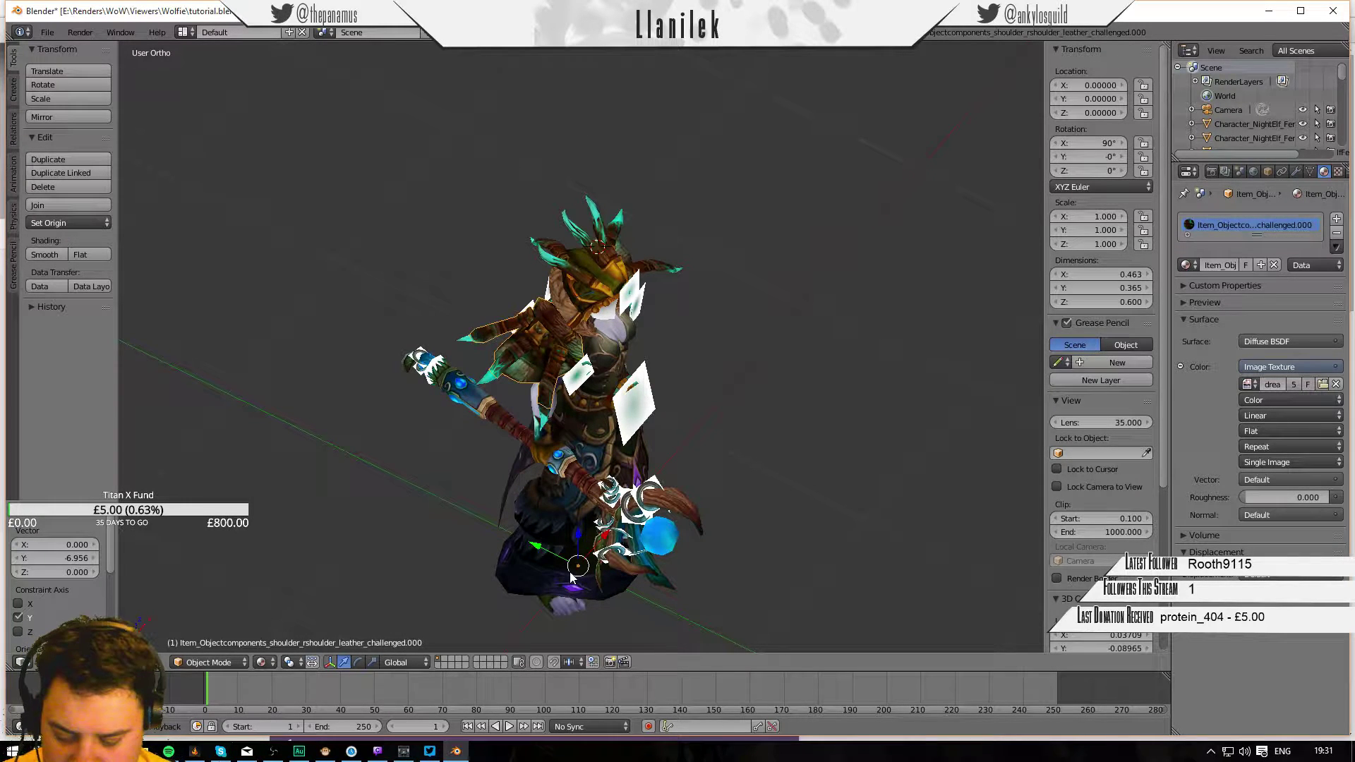
pyautogui.hotkey('shift', 's')
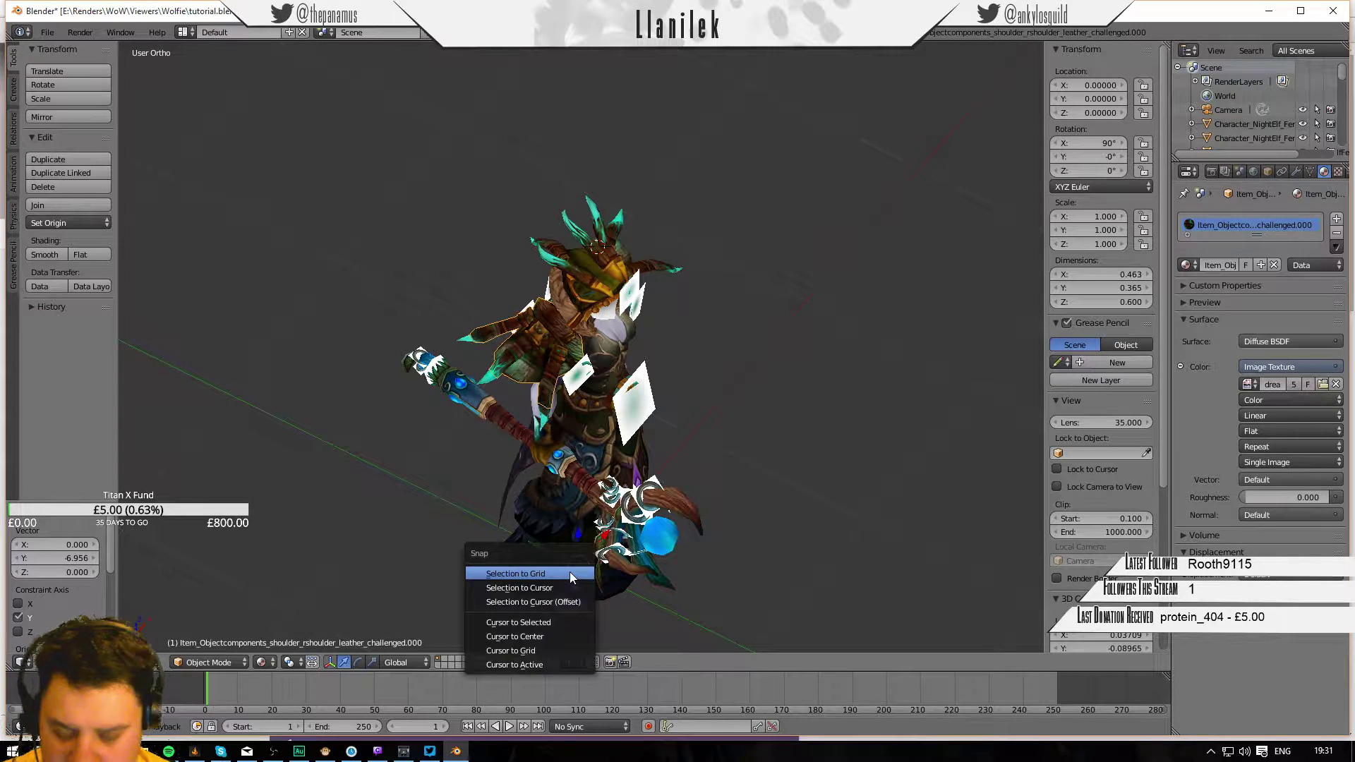
pyautogui.click(525, 618)
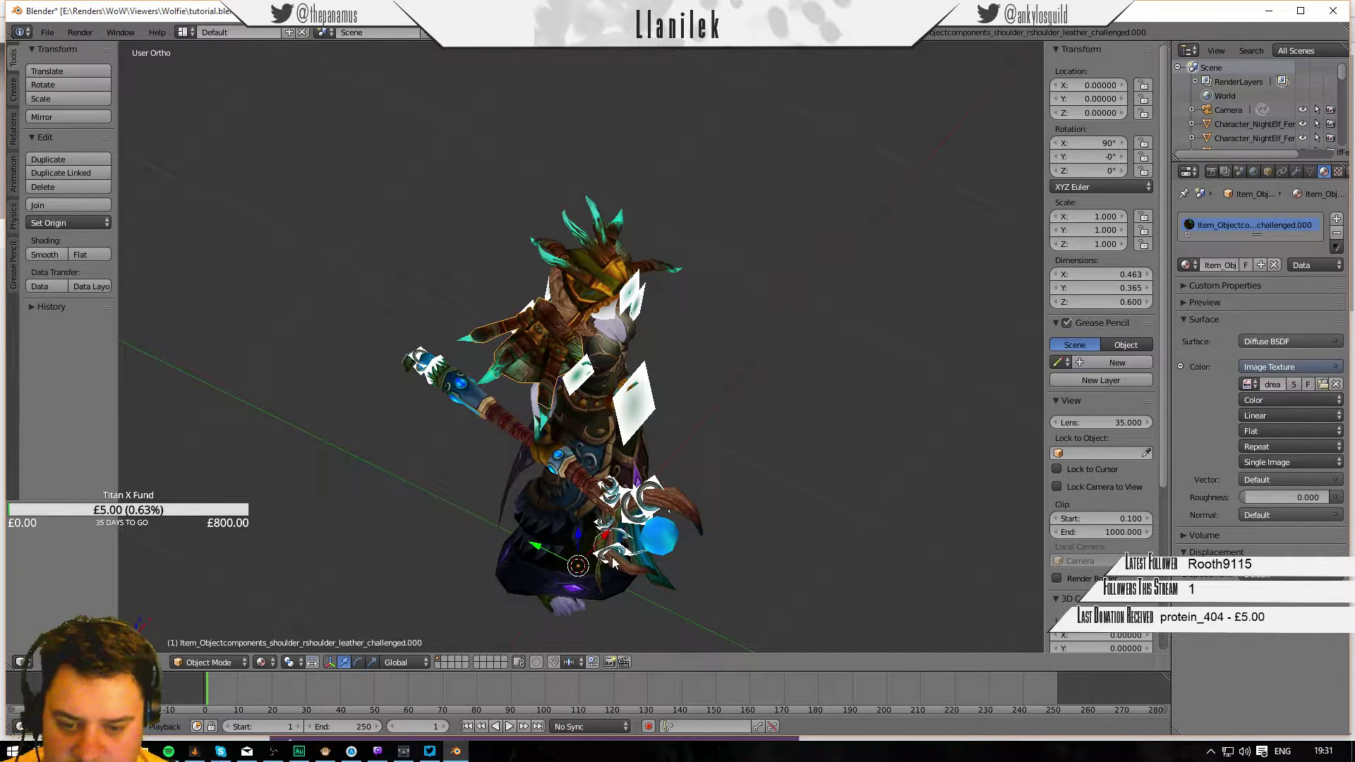
# Select the plane beyond the camera and set the pivot point to 3D Cursor.
pyautogui.moveTo(580, 487); pyautogui.dragTo(604, 586, button='middle')
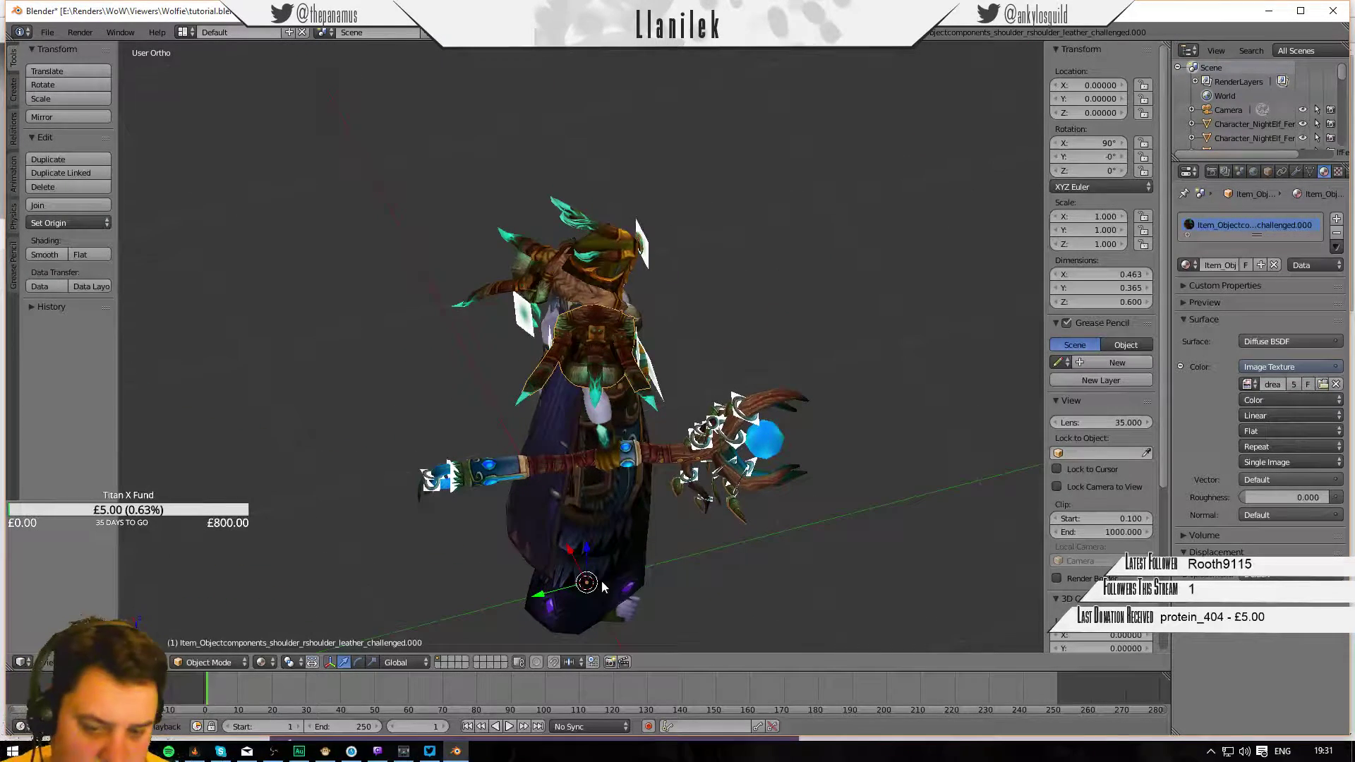
pyautogui.scroll(-4, 772, 283)
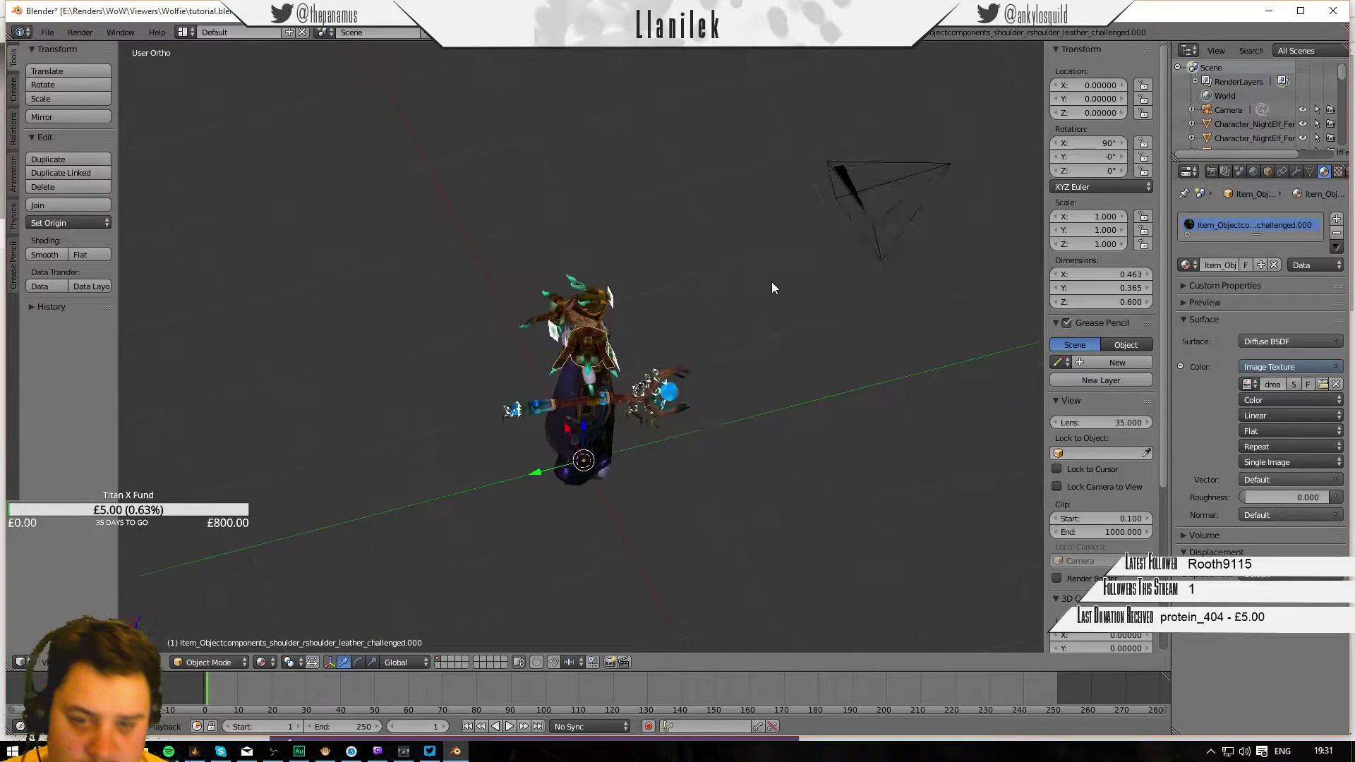
pyautogui.moveTo(772, 282); pyautogui.dragTo(629, 273, button='middle')
pyautogui.rightClick(805, 544)
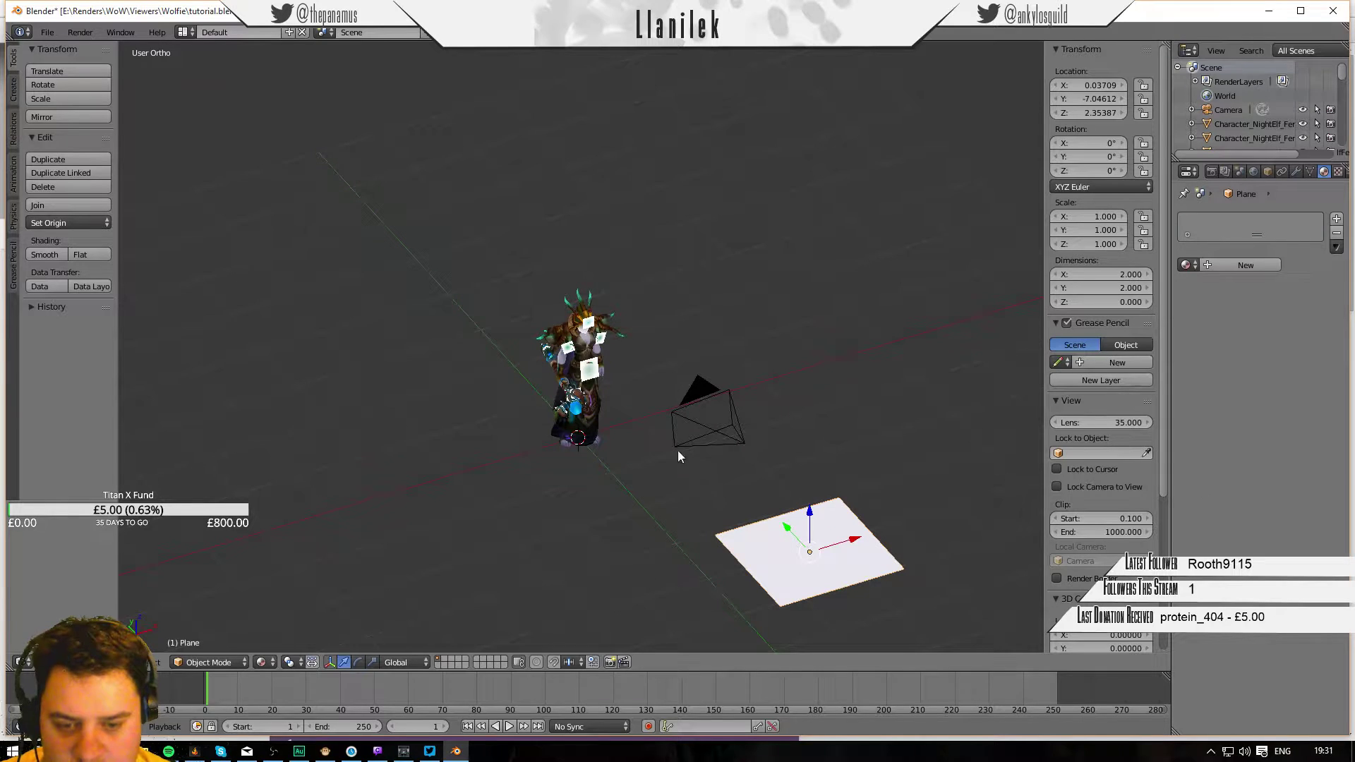
pyautogui.click(288, 659)
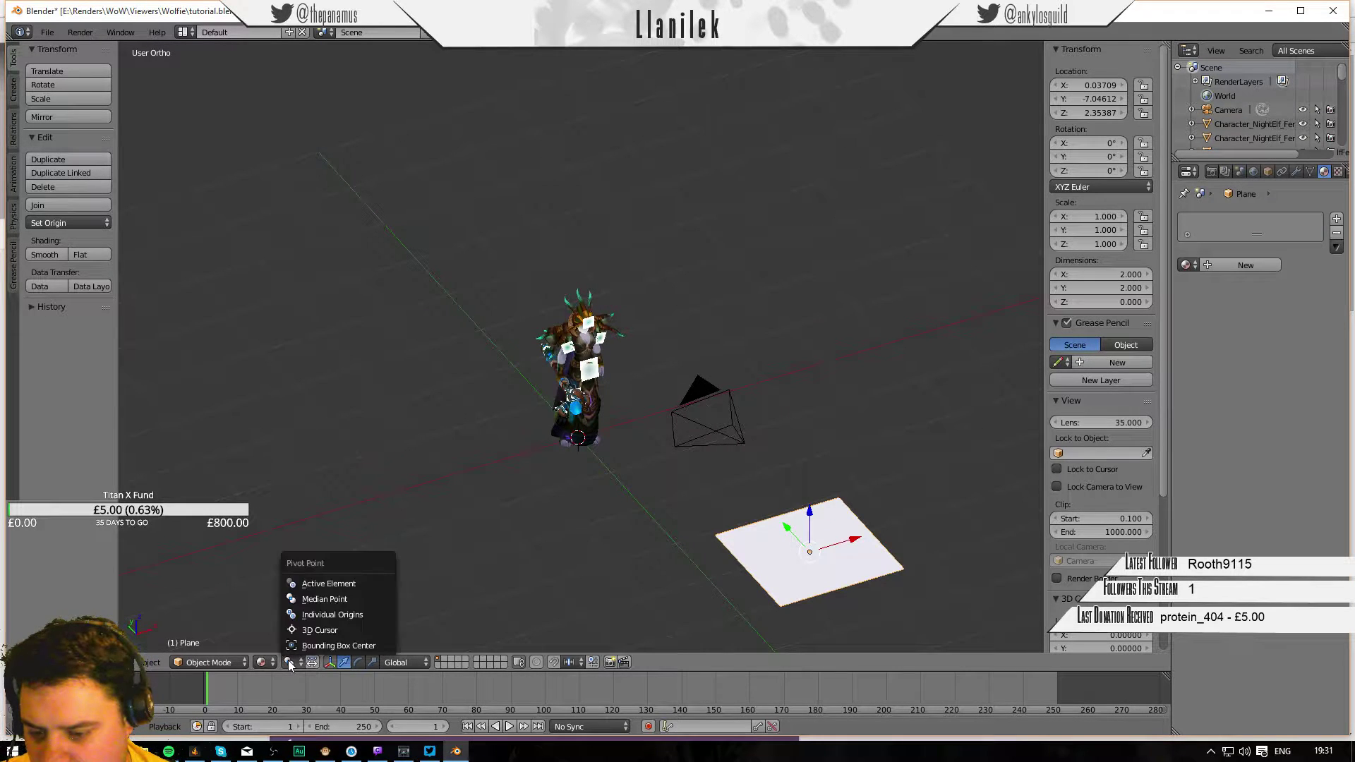
pyautogui.click(304, 611)
pyautogui.click(286, 662)
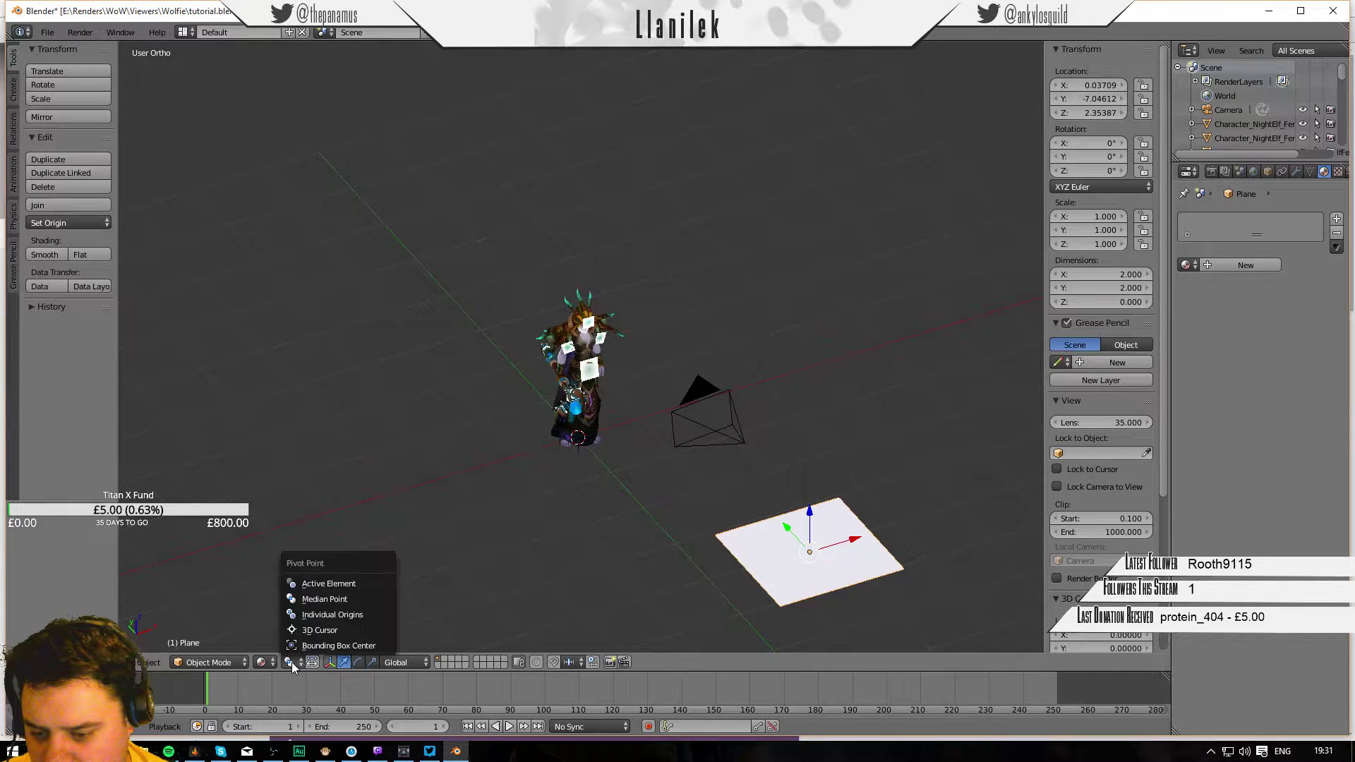
pyautogui.click(315, 630)
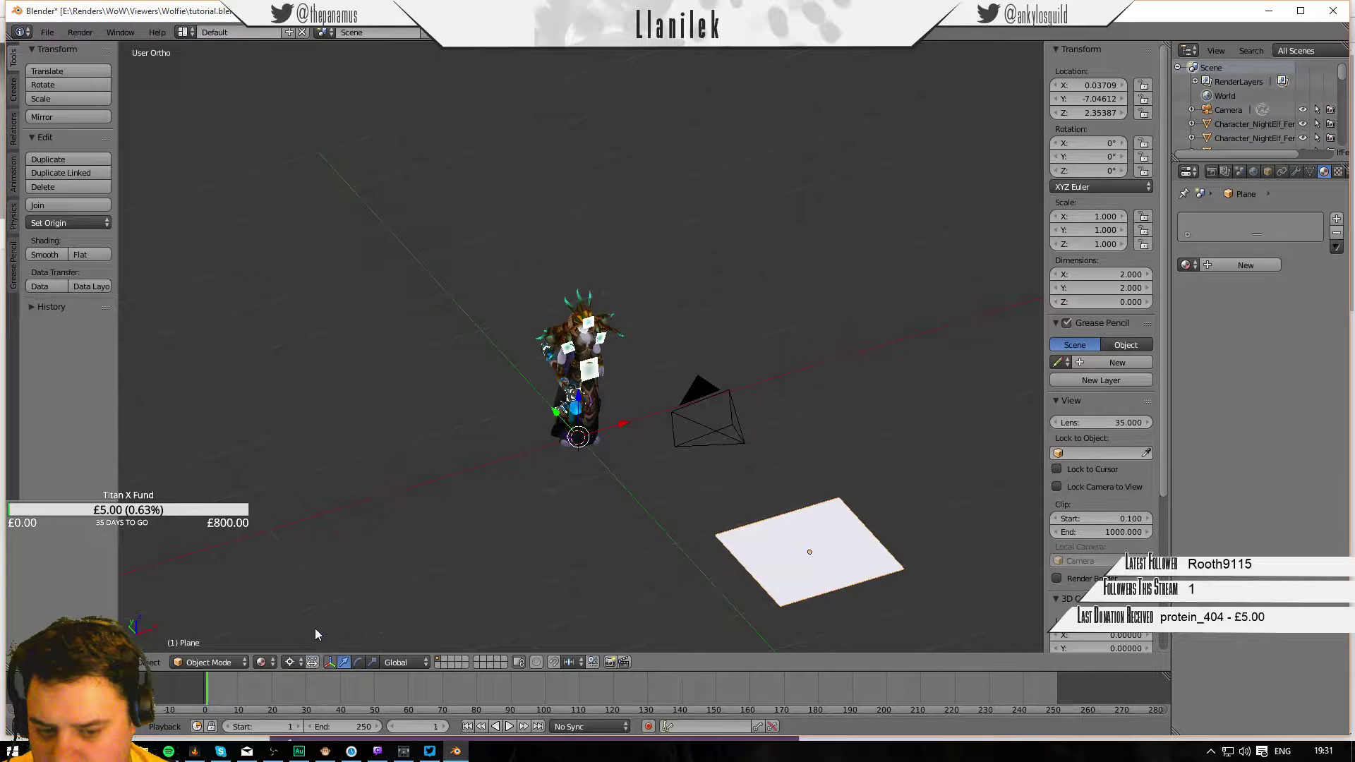
# Rotate the plane around the 3D cursor in the top view, to a Z rotation of -45°.
pyautogui.moveTo(792, 282); pyautogui.dragTo(626, 477, button='middle')
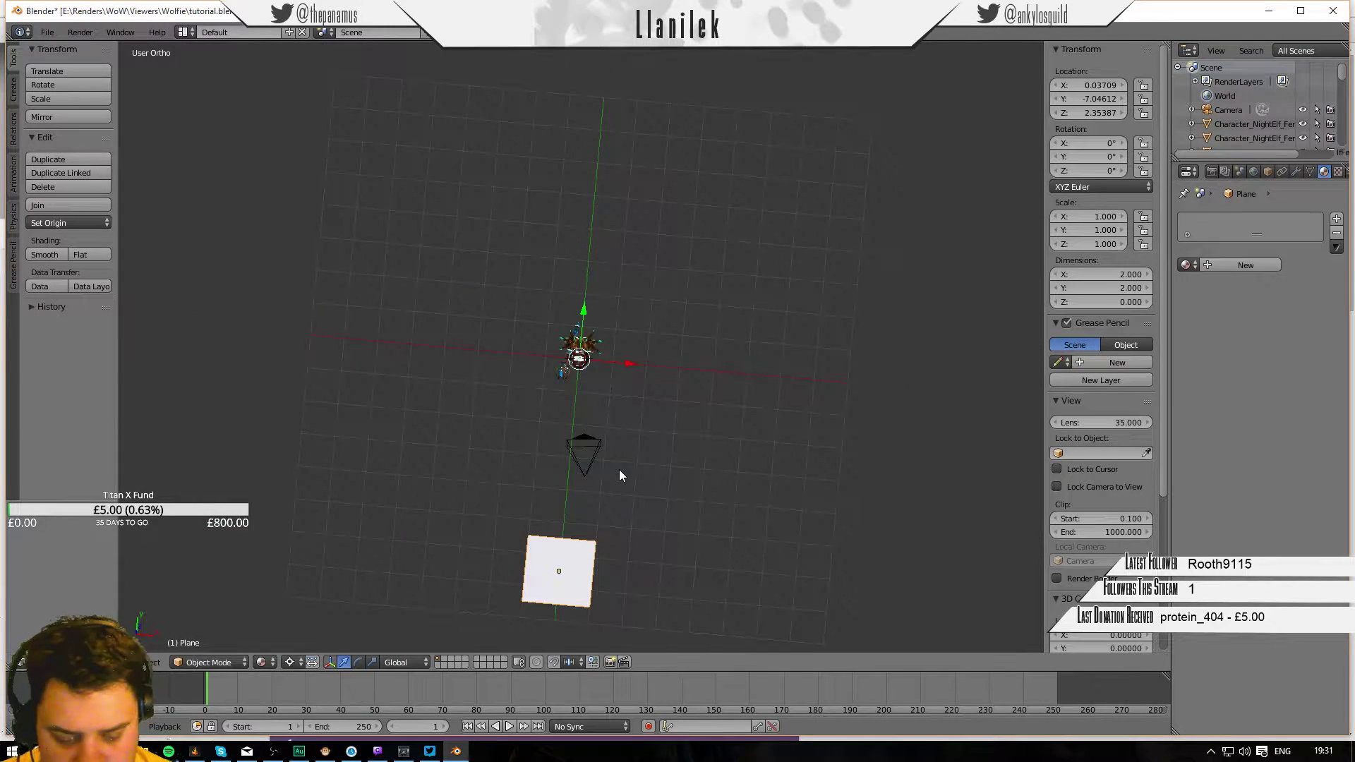
pyautogui.press('KP_7')
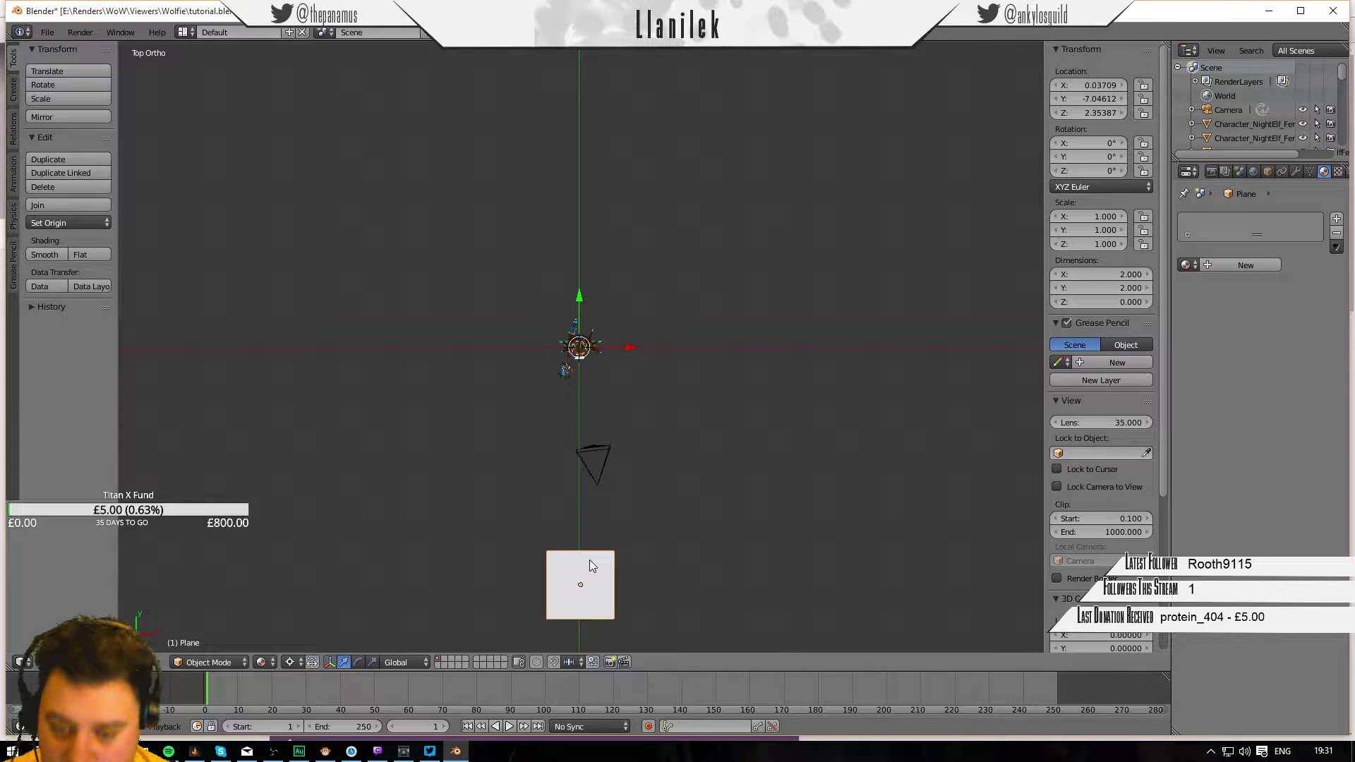
pyautogui.press('r')
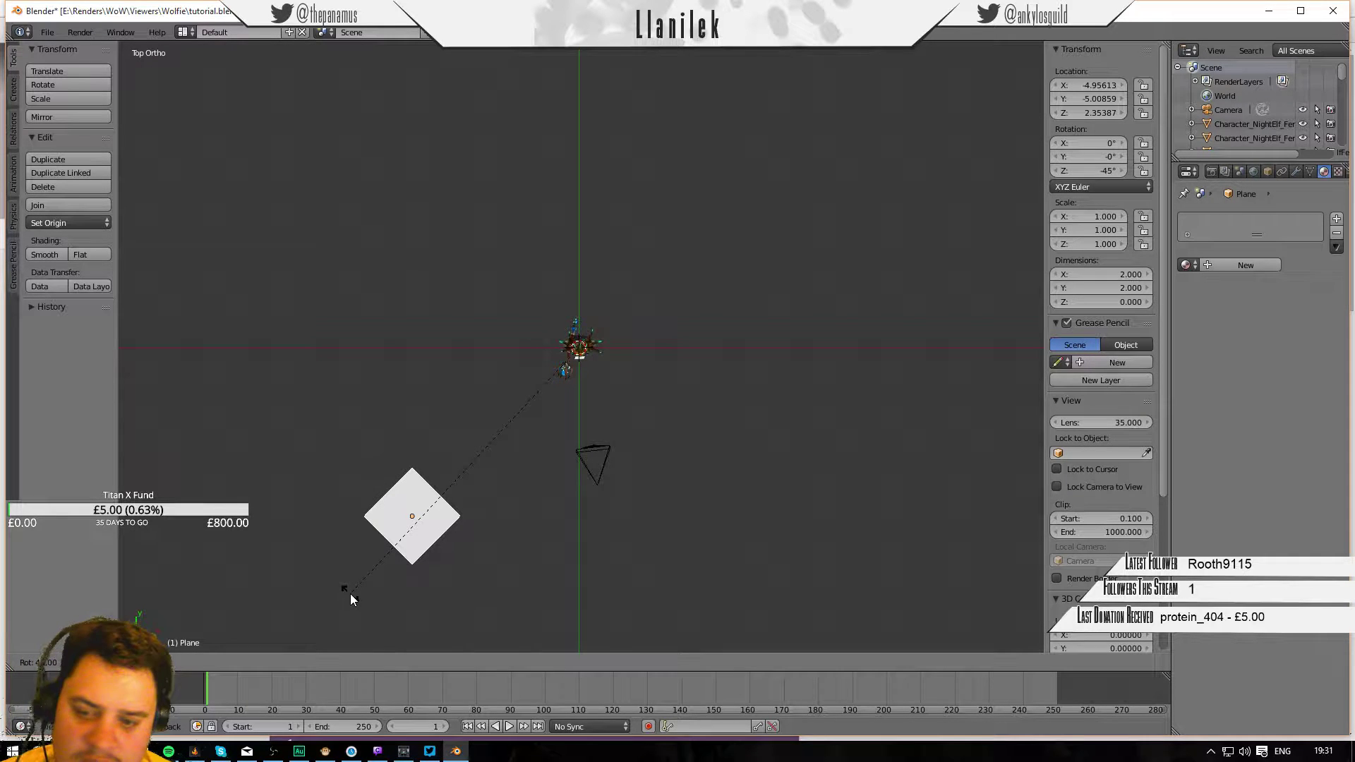
pyautogui.click(399, 548)
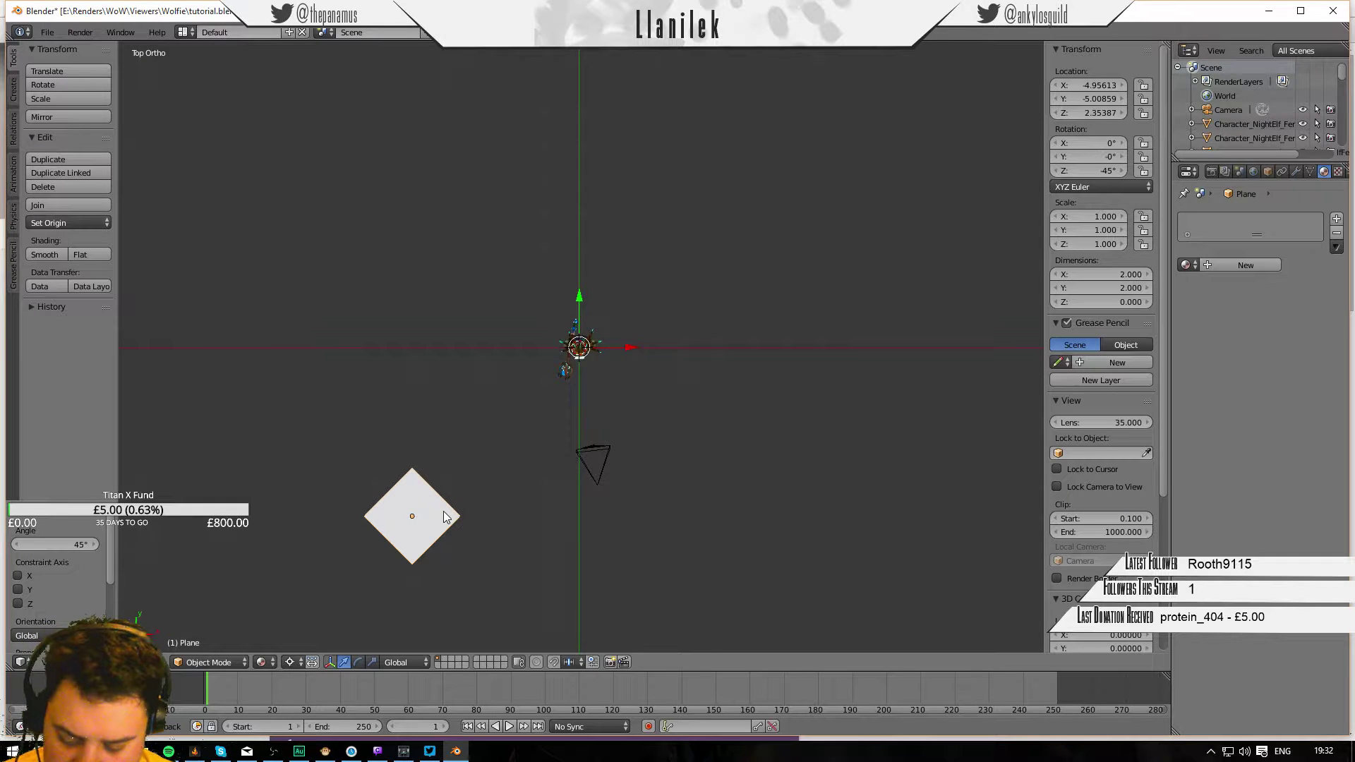
# Duplicate the plane in place and swing the copy around the 3D cursor by -90°, to a Z rotation of 45°.
pyautogui.hotkey('shift', 'd')
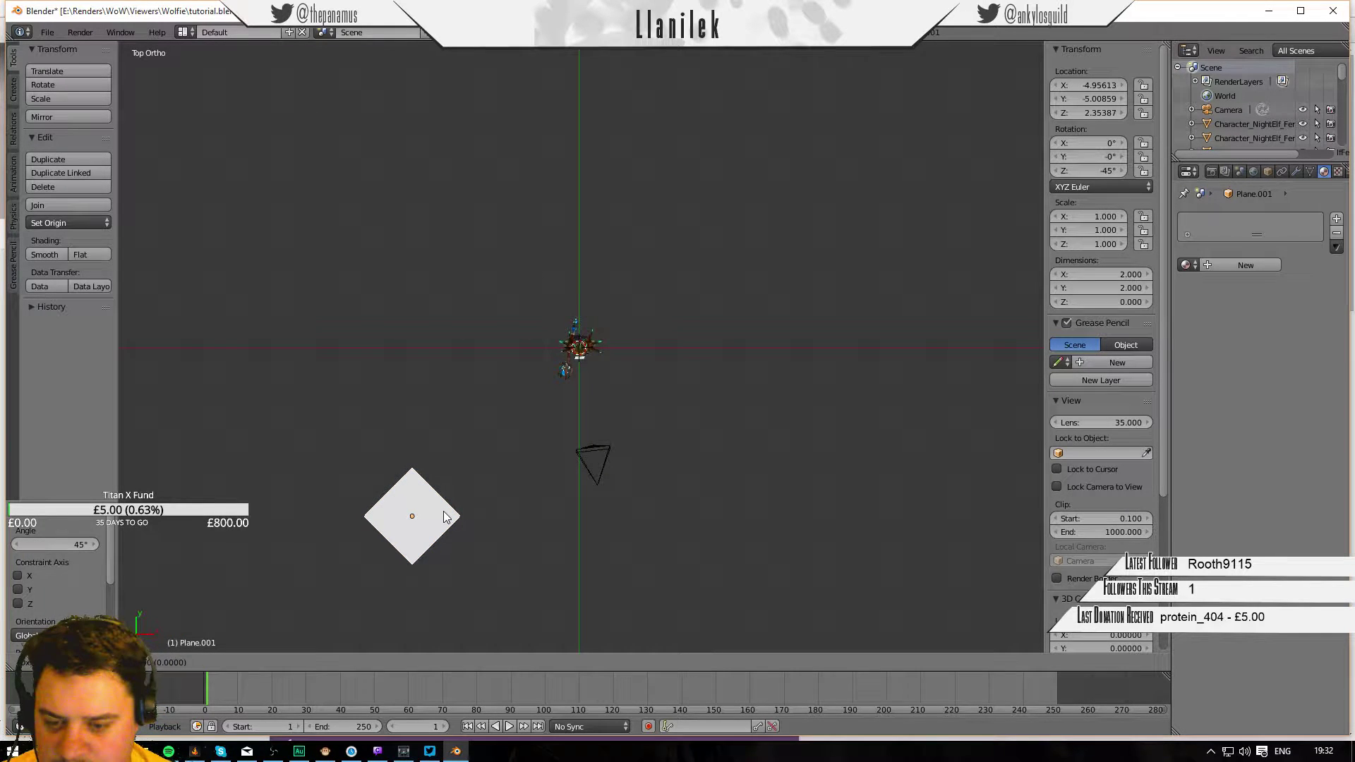
pyautogui.press('Escape')
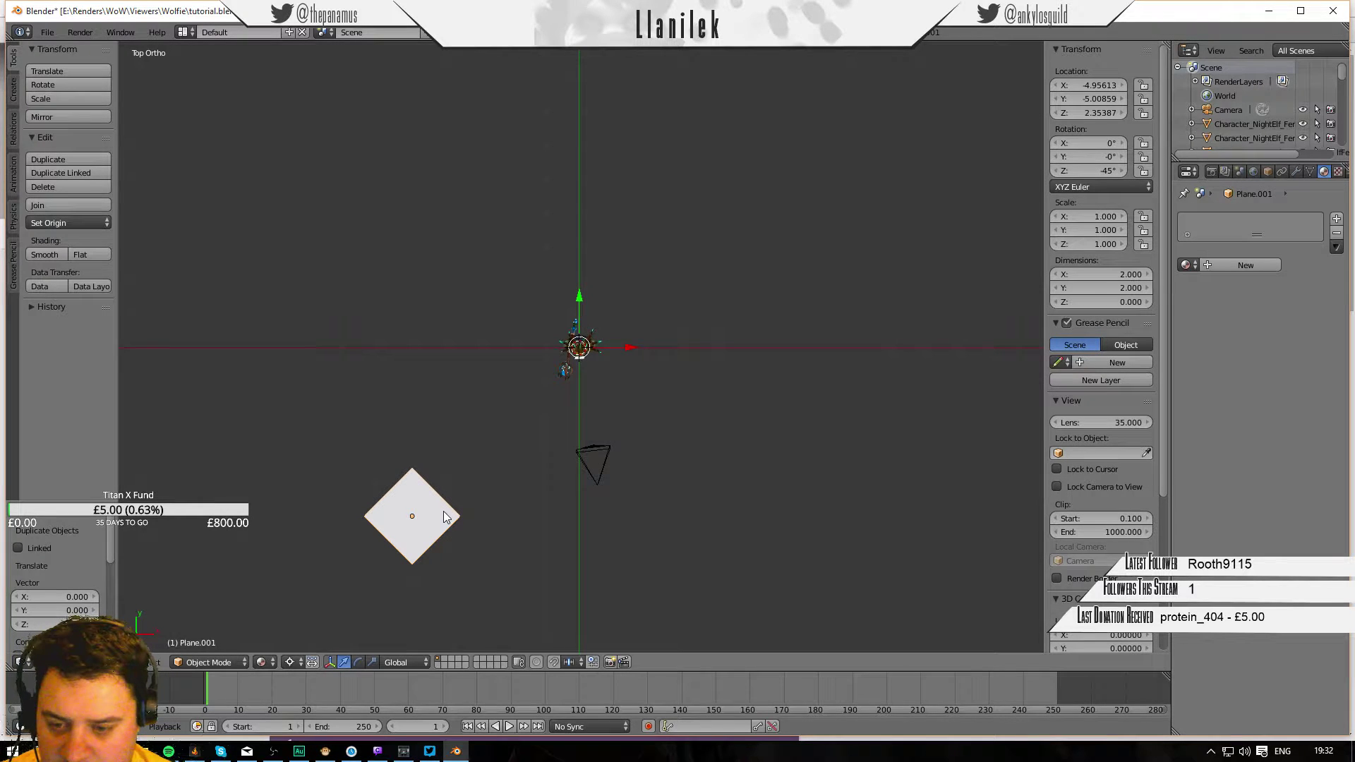
pyautogui.press('s')
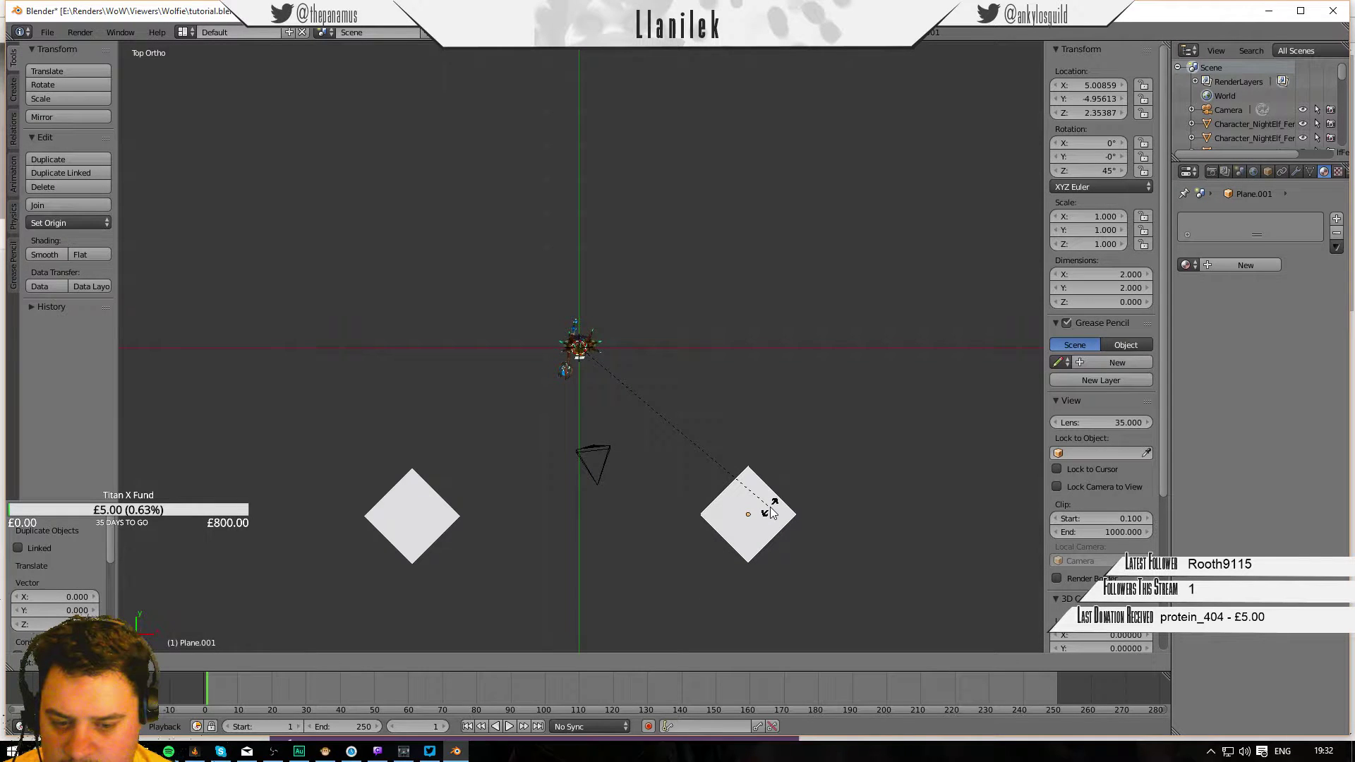
pyautogui.click(770, 507)
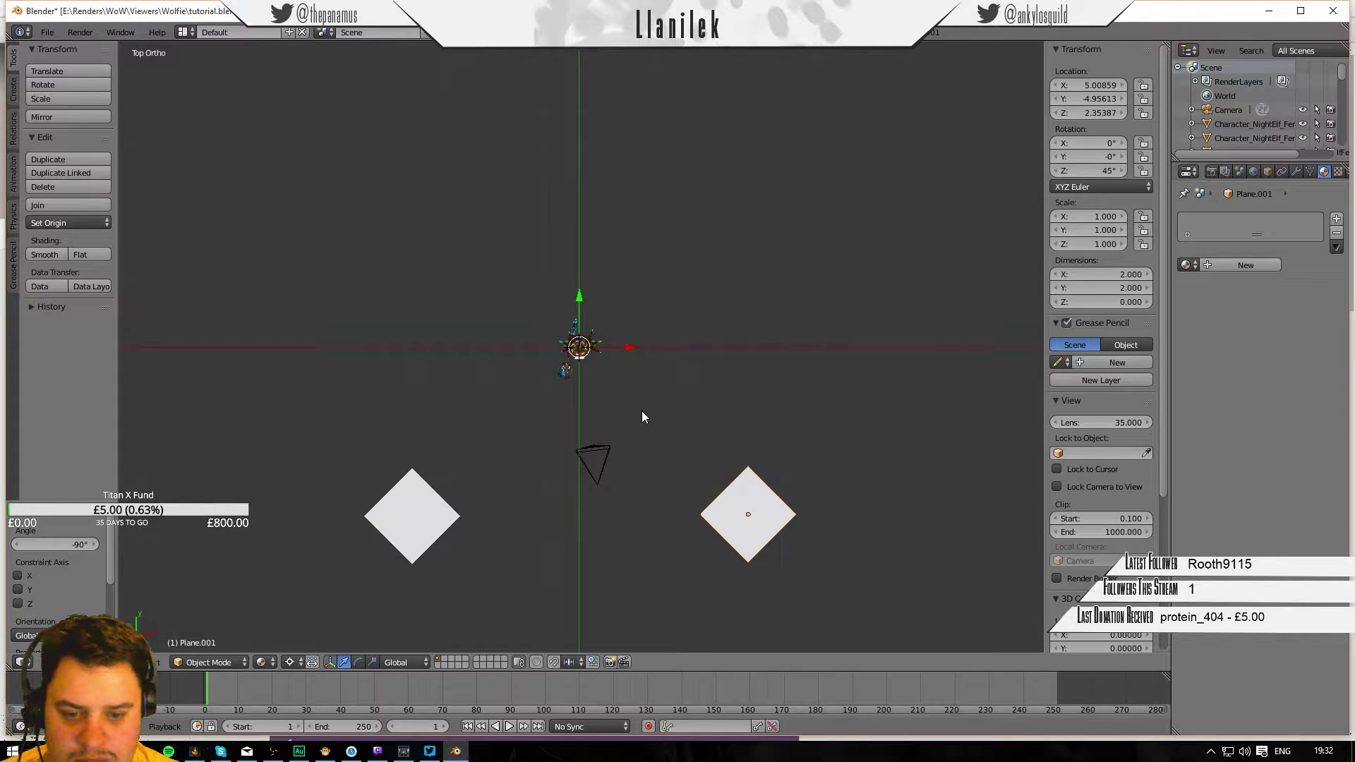
# Select the original plane with the -45° Z rotation and set the pivot point to Median Point.
pyautogui.rightClick(407, 498)
pyautogui.scroll(2, 776, 495)
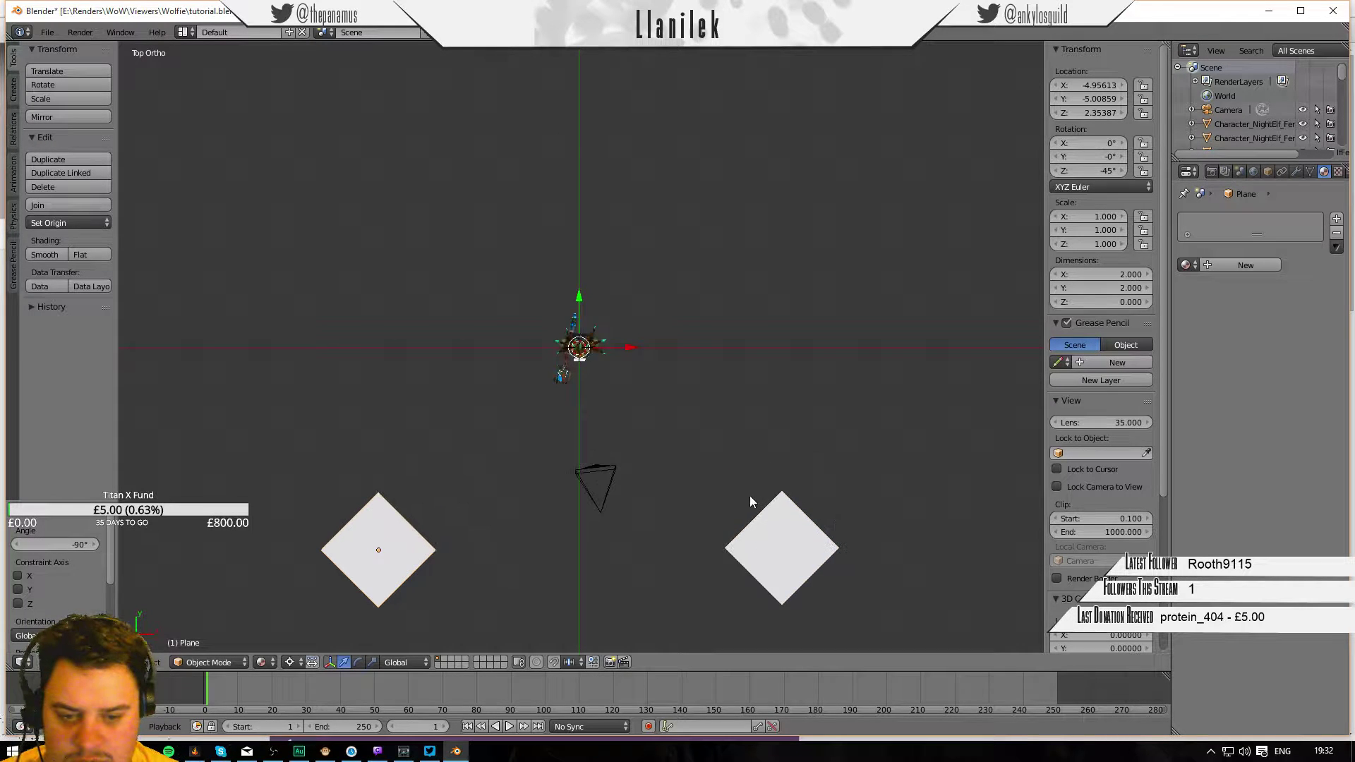
pyautogui.keyDown('shift'); pyautogui.moveTo(687, 485); pyautogui.dragTo(662, 284, button='middle'); pyautogui.keyUp('shift')
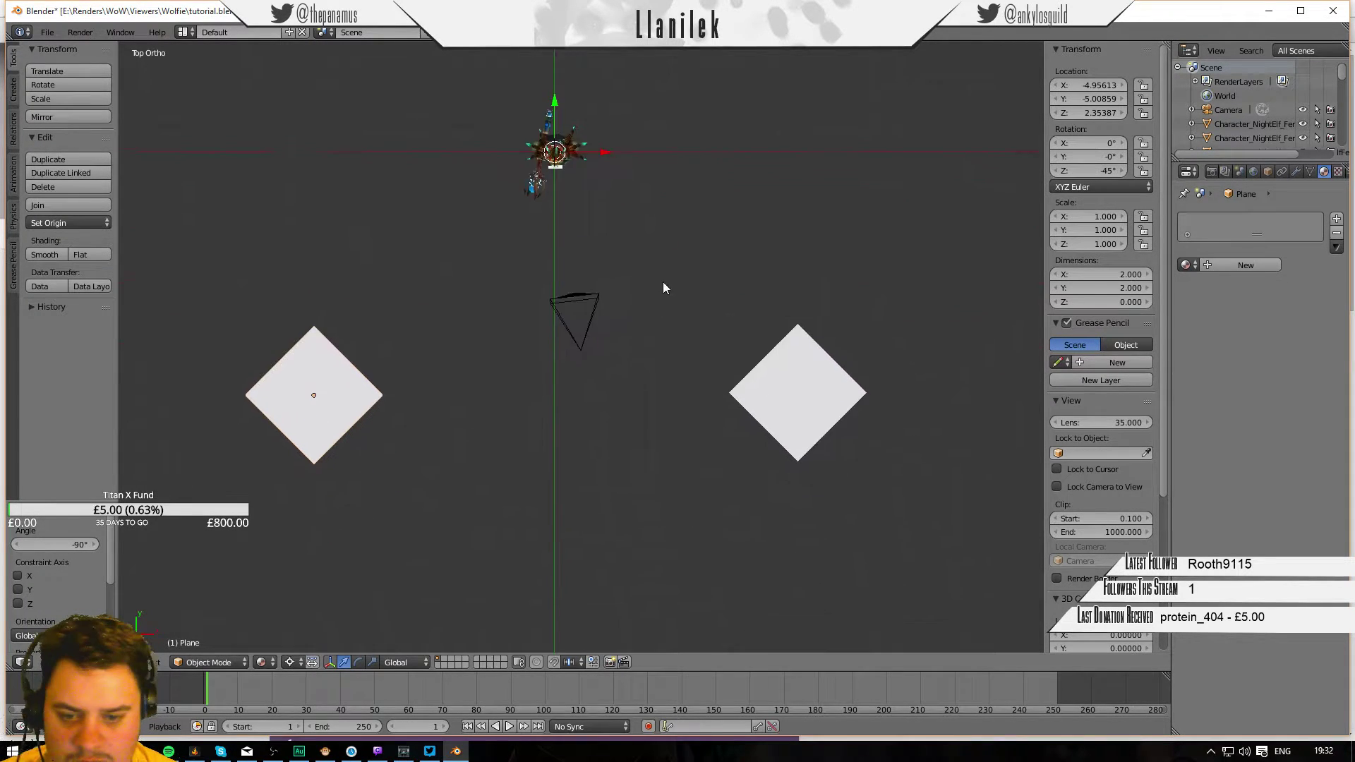
pyautogui.moveTo(613, 430); pyautogui.dragTo(611, 330, button='middle')
pyautogui.moveTo(374, 410); pyautogui.dragTo(459, 376, button='middle')
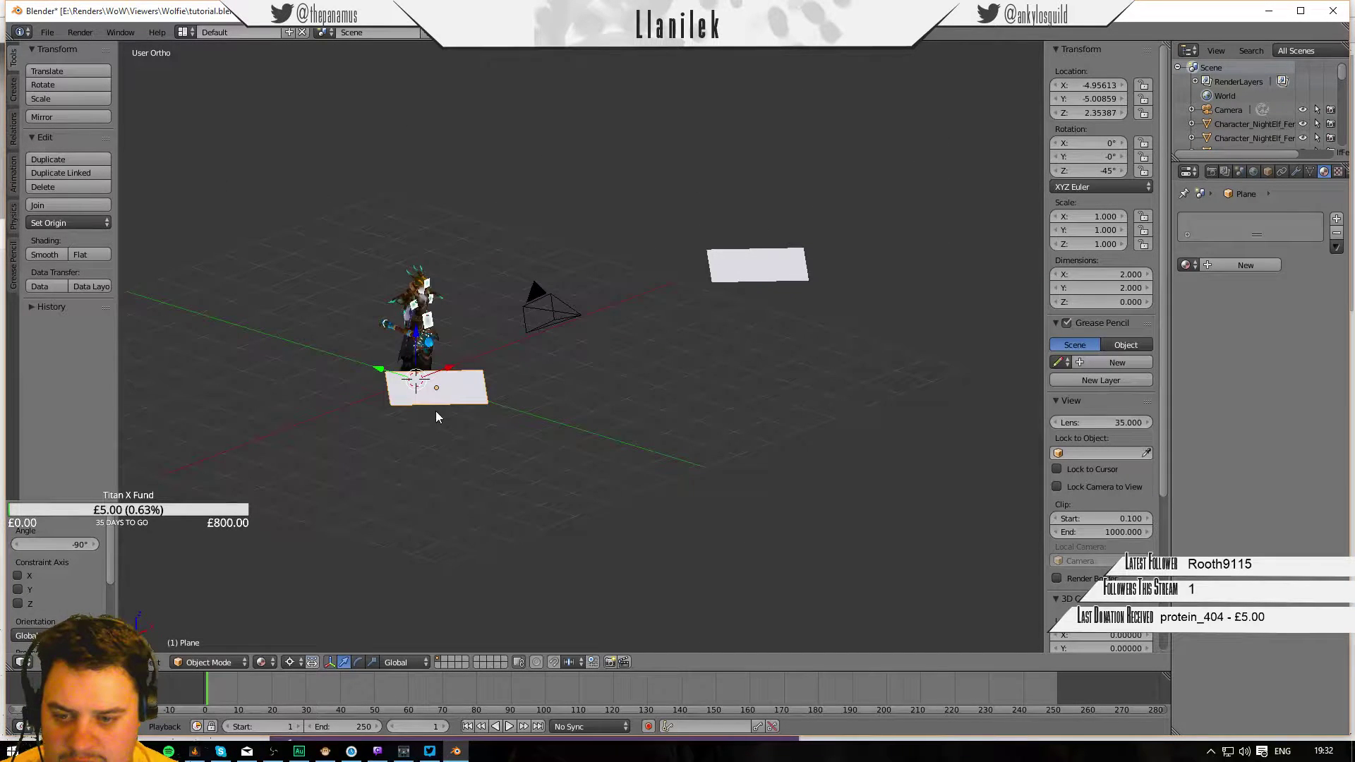
pyautogui.moveTo(562, 418); pyautogui.dragTo(665, 421, button='middle')
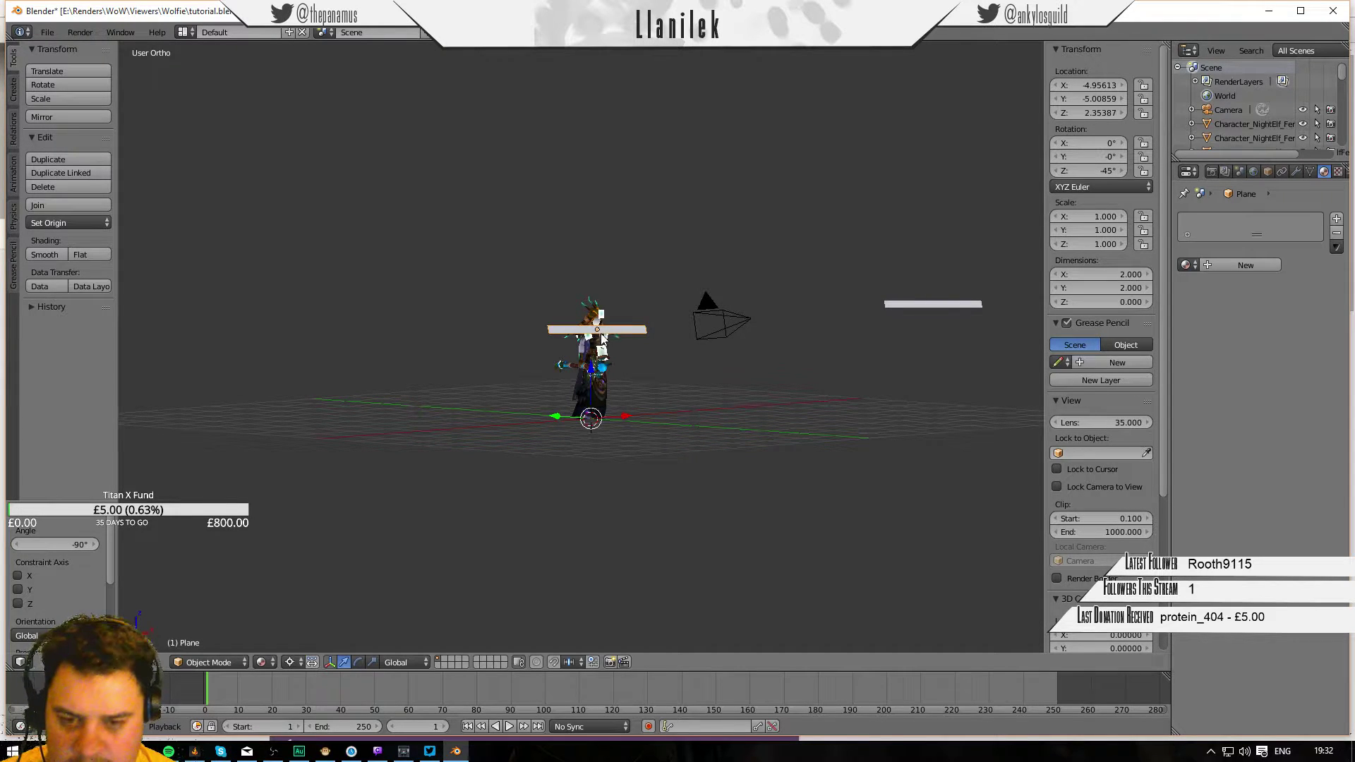
pyautogui.press('r')
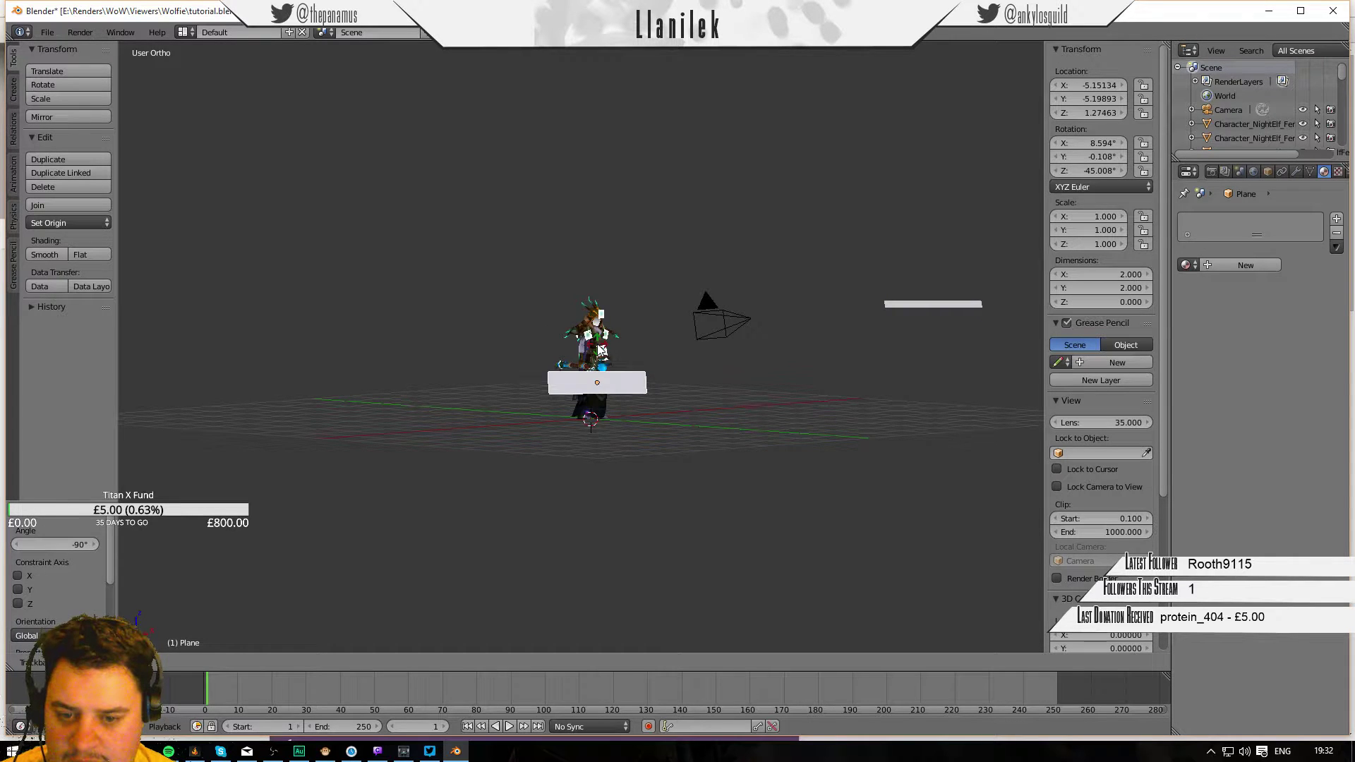
pyautogui.rightClick(601, 349)
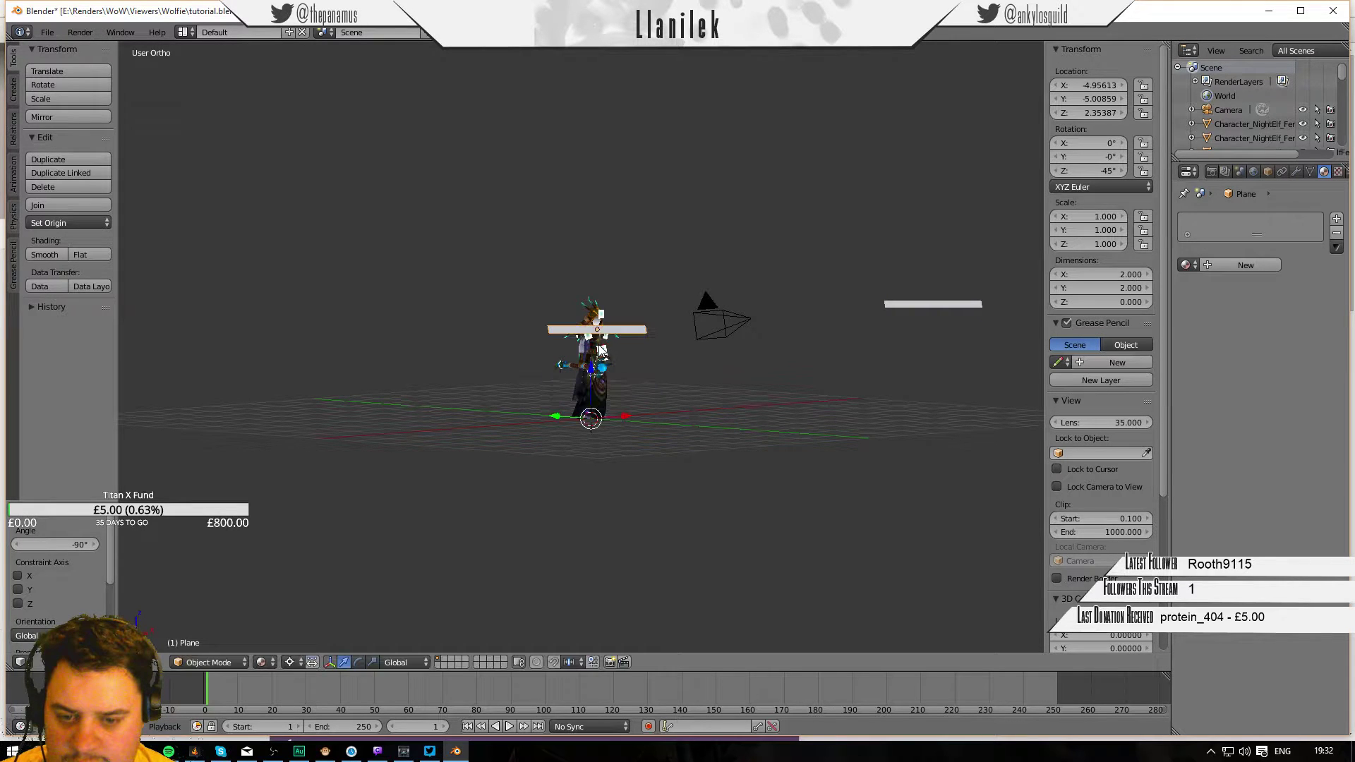
pyautogui.click(286, 662)
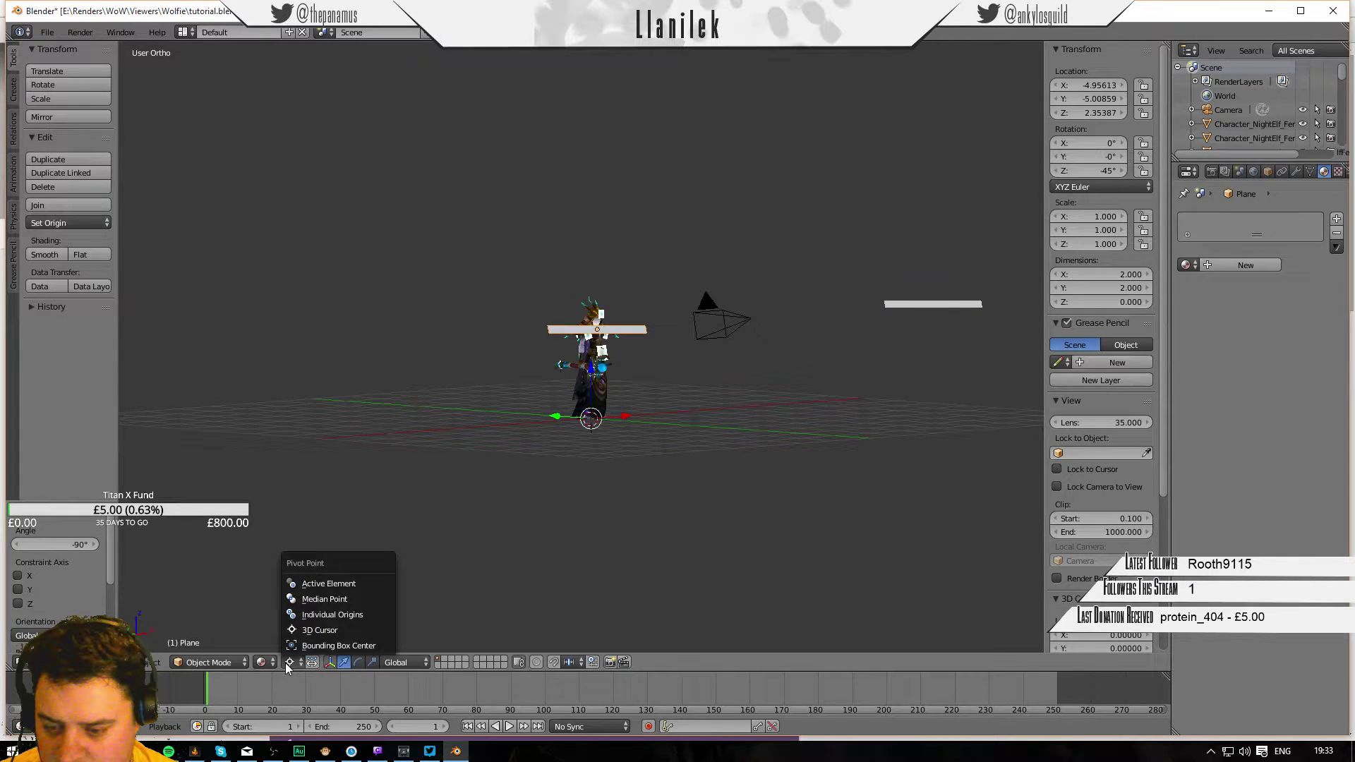
pyautogui.click(315, 597)
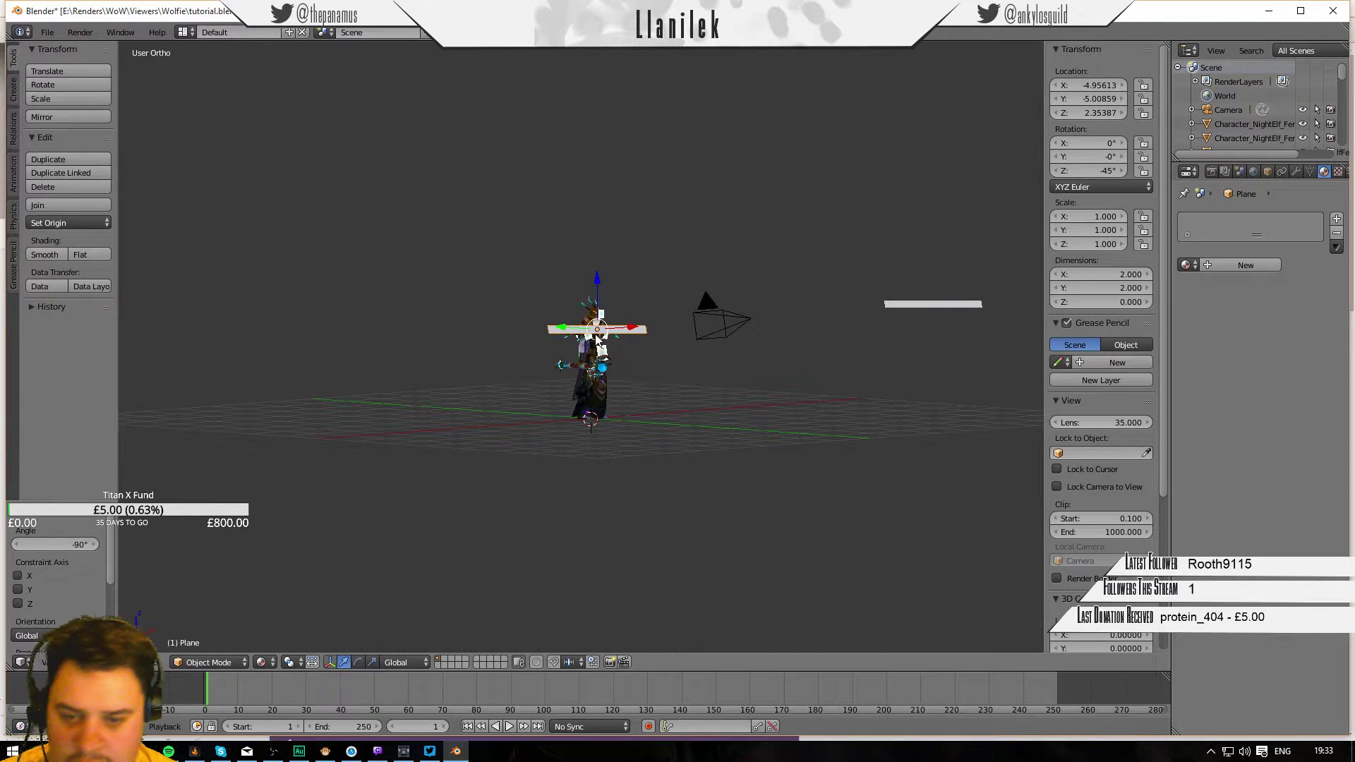
# Trackball-rotate the original plane in place so it faces the character, to an X rotation of about 54°.
pyautogui.press('r')
pyautogui.press('r')
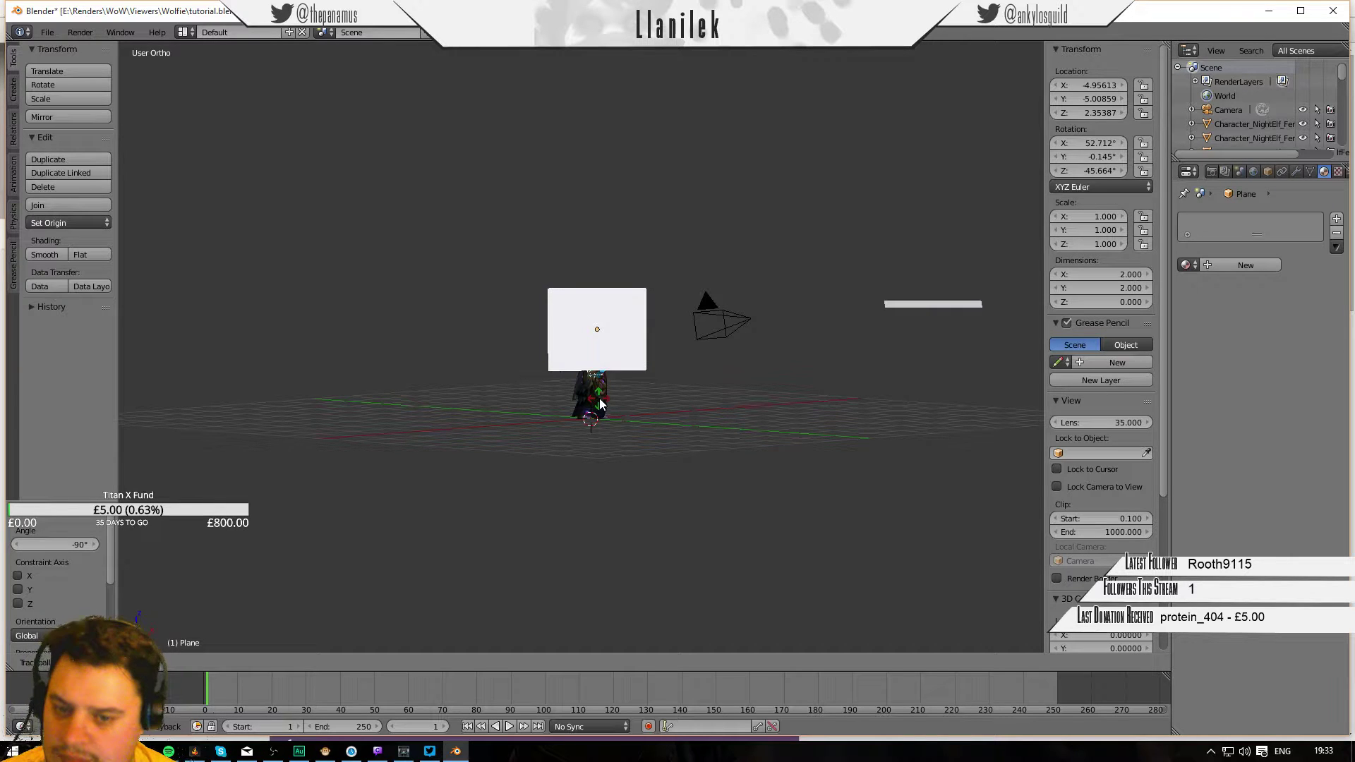
pyautogui.click(600, 405)
# Raise the tilted plane along Z to a height of about 4.11 and scale it up about 2 times.
pyautogui.moveTo(600, 405)
pyautogui.mouseDown(button='middle')
pyautogui.moveTo(486, 376)
pyautogui.moveTo(603, 399)
pyautogui.mouseUp(button='middle')
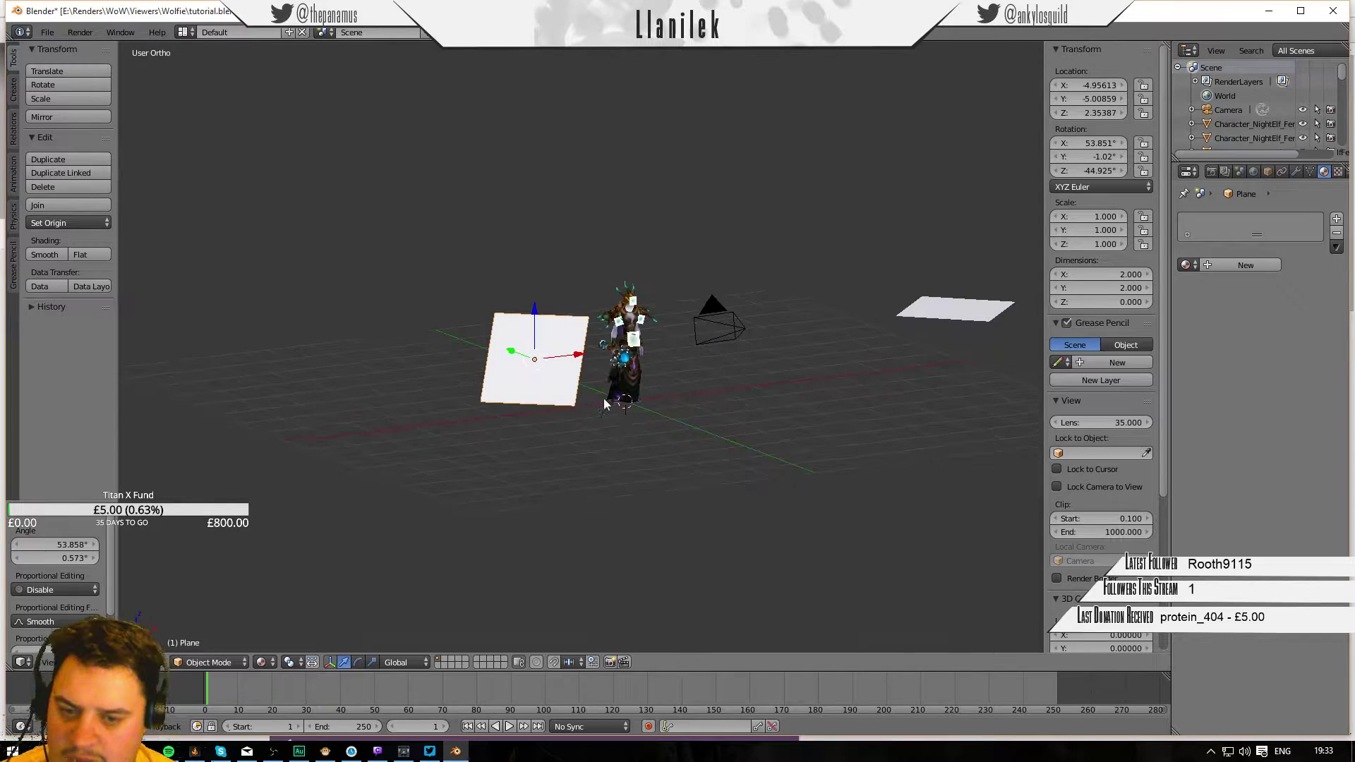
pyautogui.moveTo(538, 311); pyautogui.dragTo(540, 234)
pyautogui.press('s')
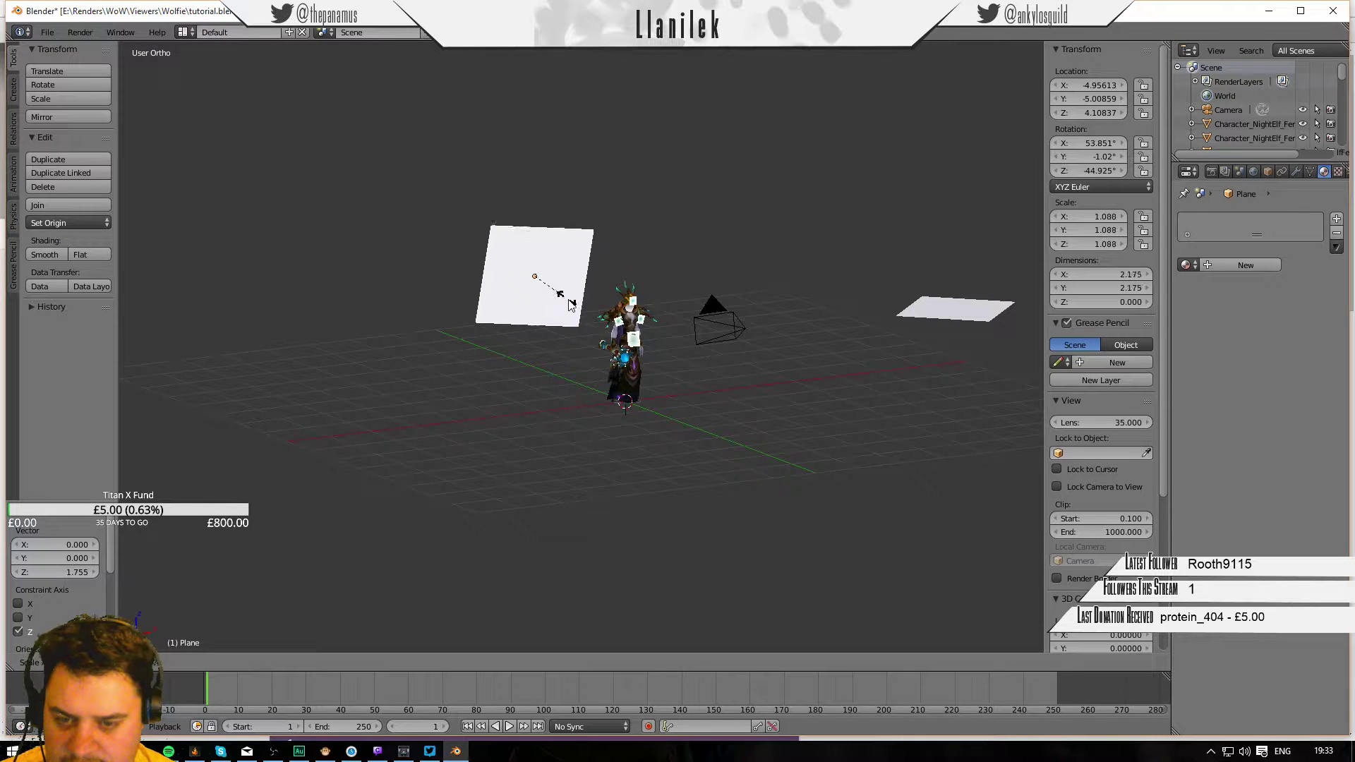
pyautogui.click(591, 320)
# Select the duplicate plane and trackball-rotate it toward the character, to an X rotation of about 72°.
pyautogui.moveTo(674, 348); pyautogui.dragTo(694, 404, button='middle')
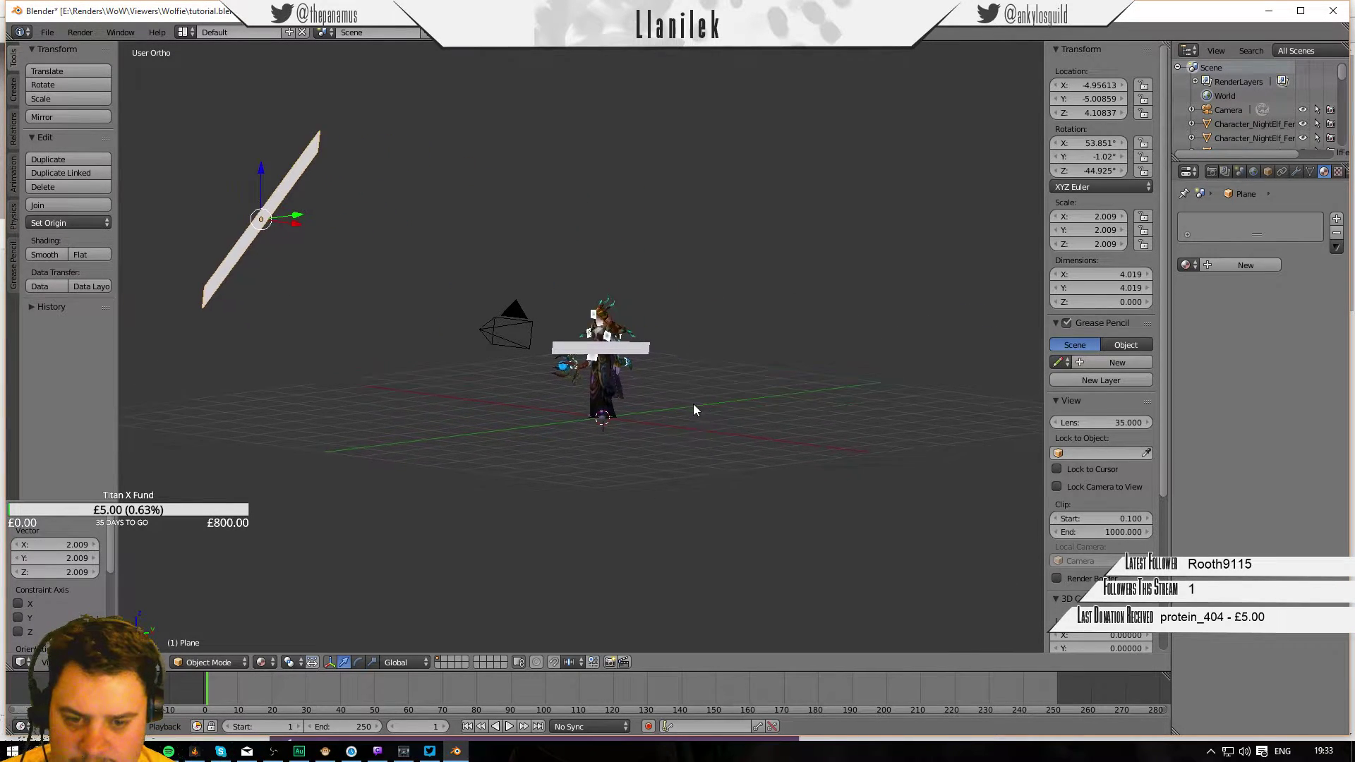
pyautogui.rightClick(643, 350)
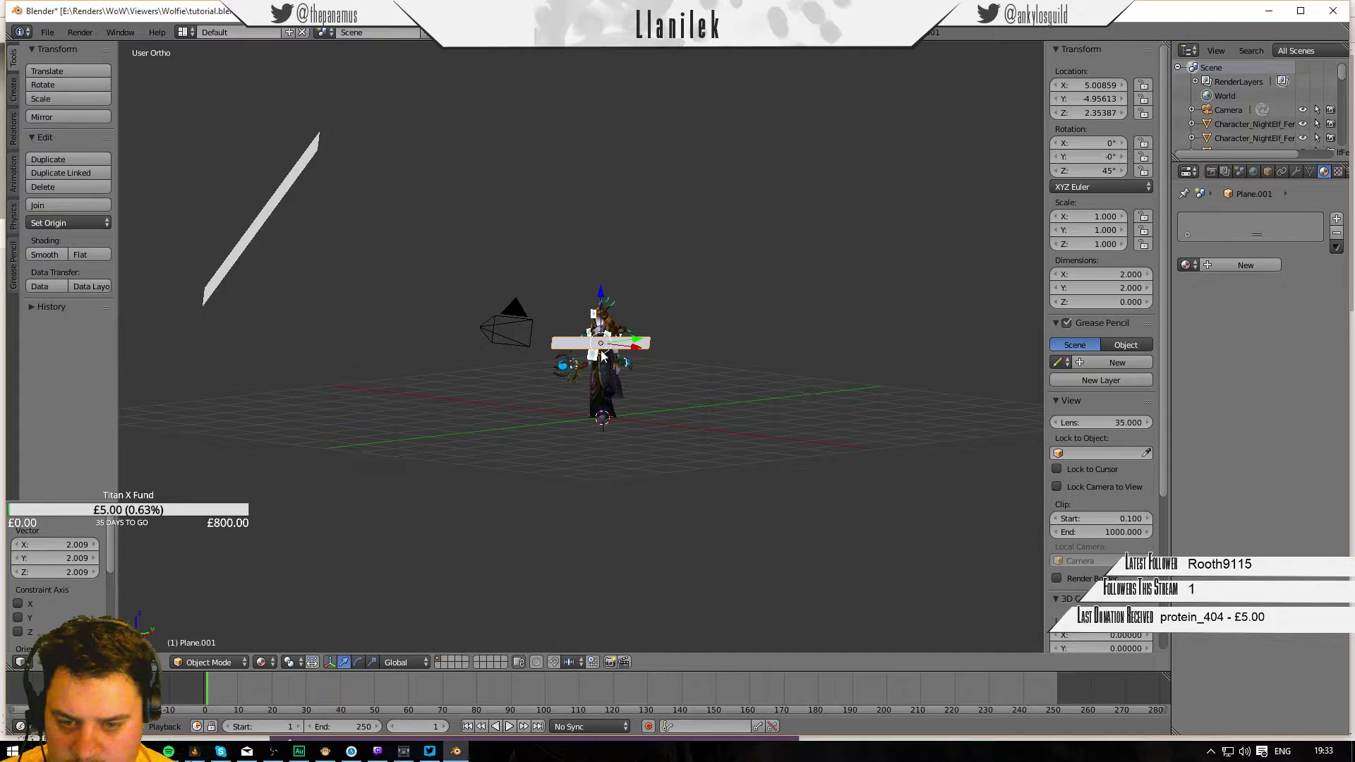
pyautogui.press('r')
pyautogui.press('r')
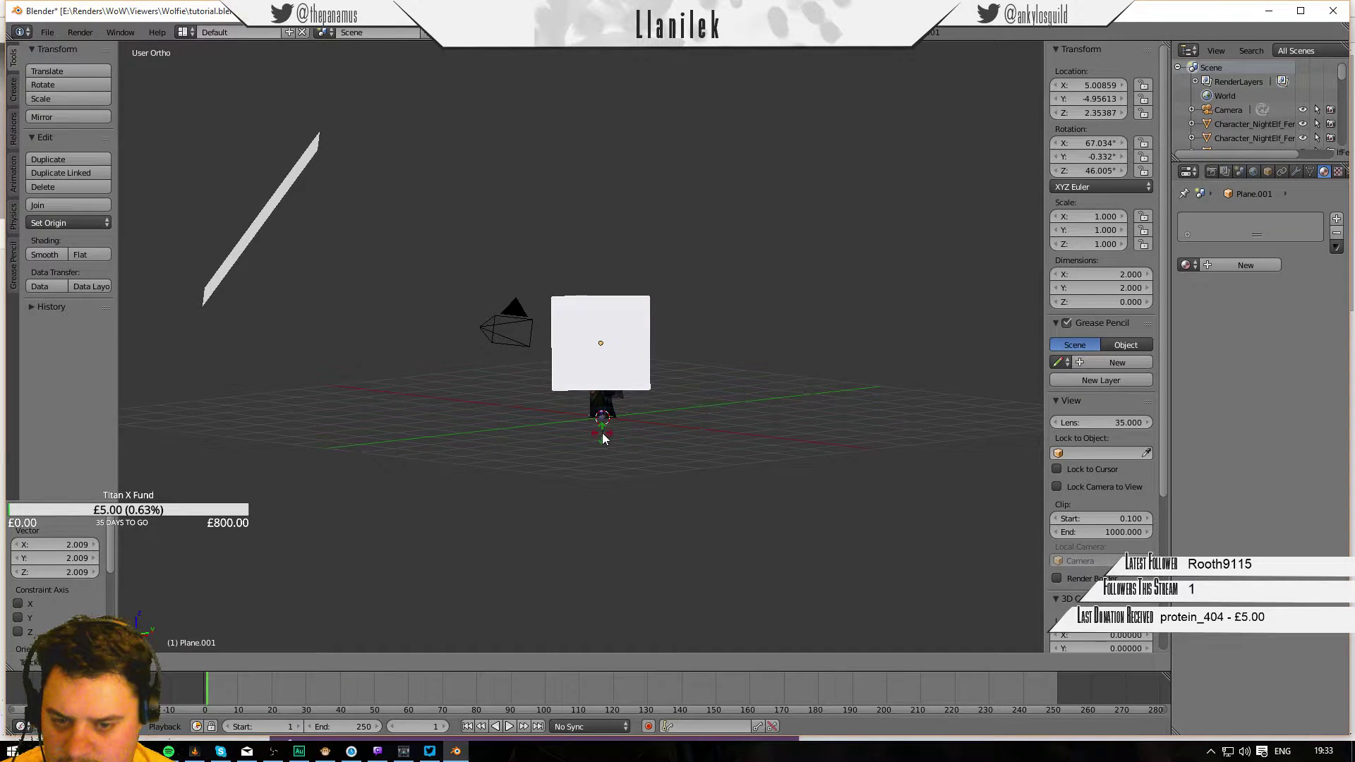
pyautogui.click(602, 438)
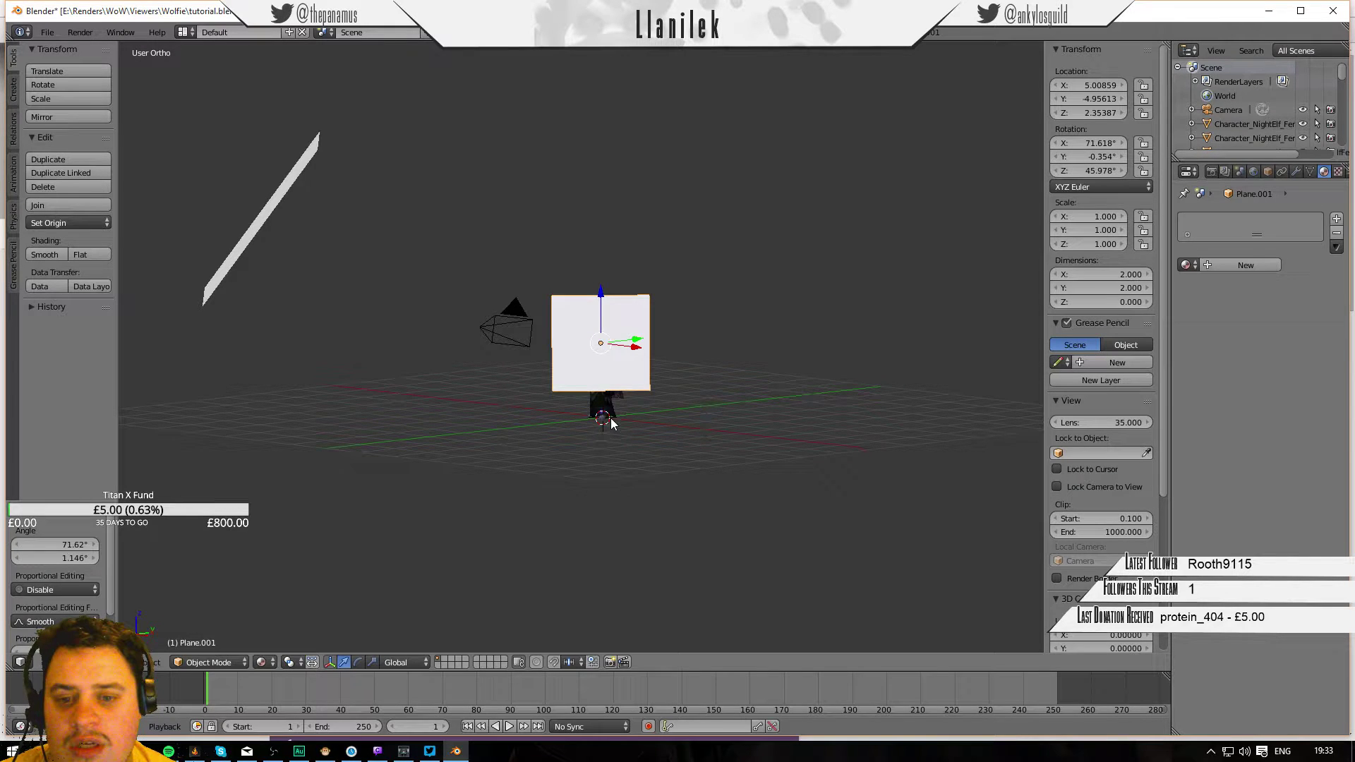
# Scale the duplicate plane up to about 1.97 times its size.
pyautogui.moveTo(608, 420); pyautogui.dragTo(608, 414, button='middle')
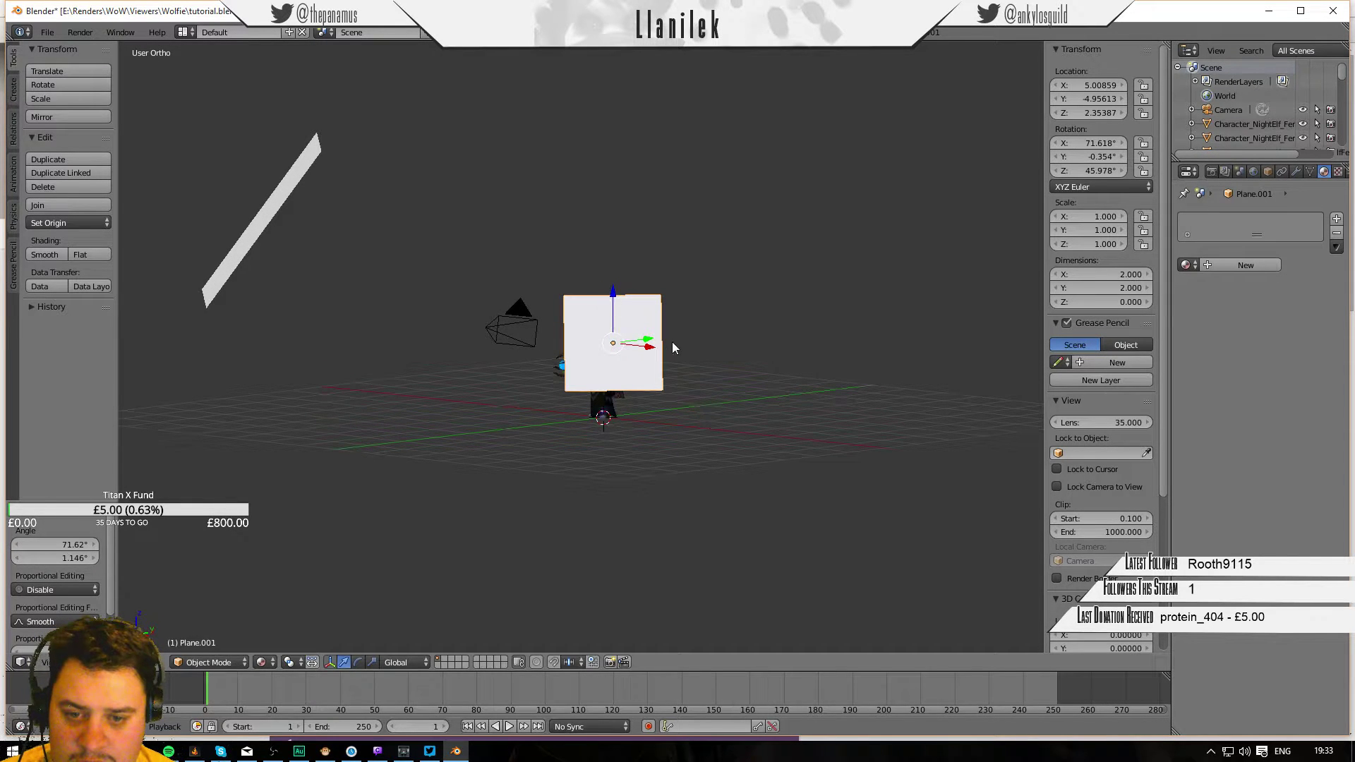
pyautogui.press('s')
pyautogui.click(730, 370)
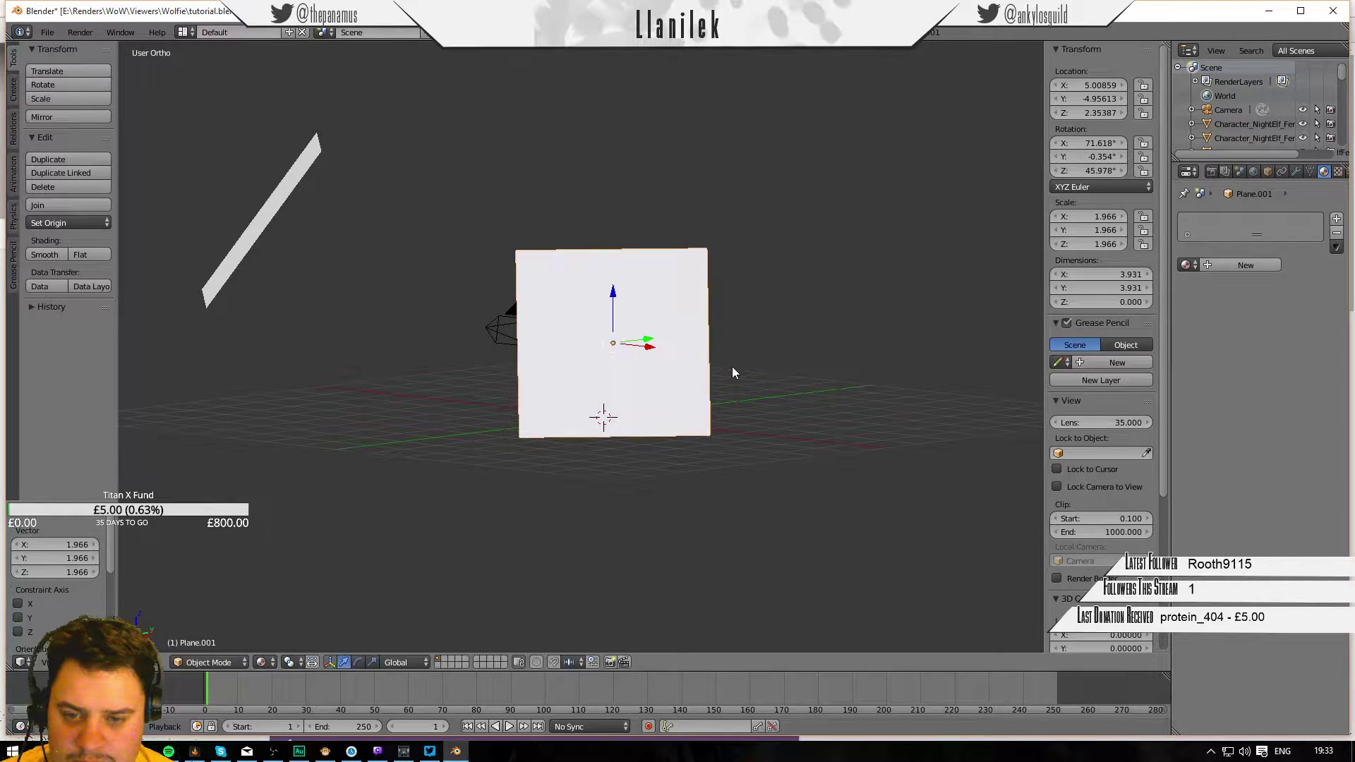
# Select the original, higher plane and give it a new material named "lights".
pyautogui.moveTo(340, 320); pyautogui.dragTo(417, 323, button='middle')
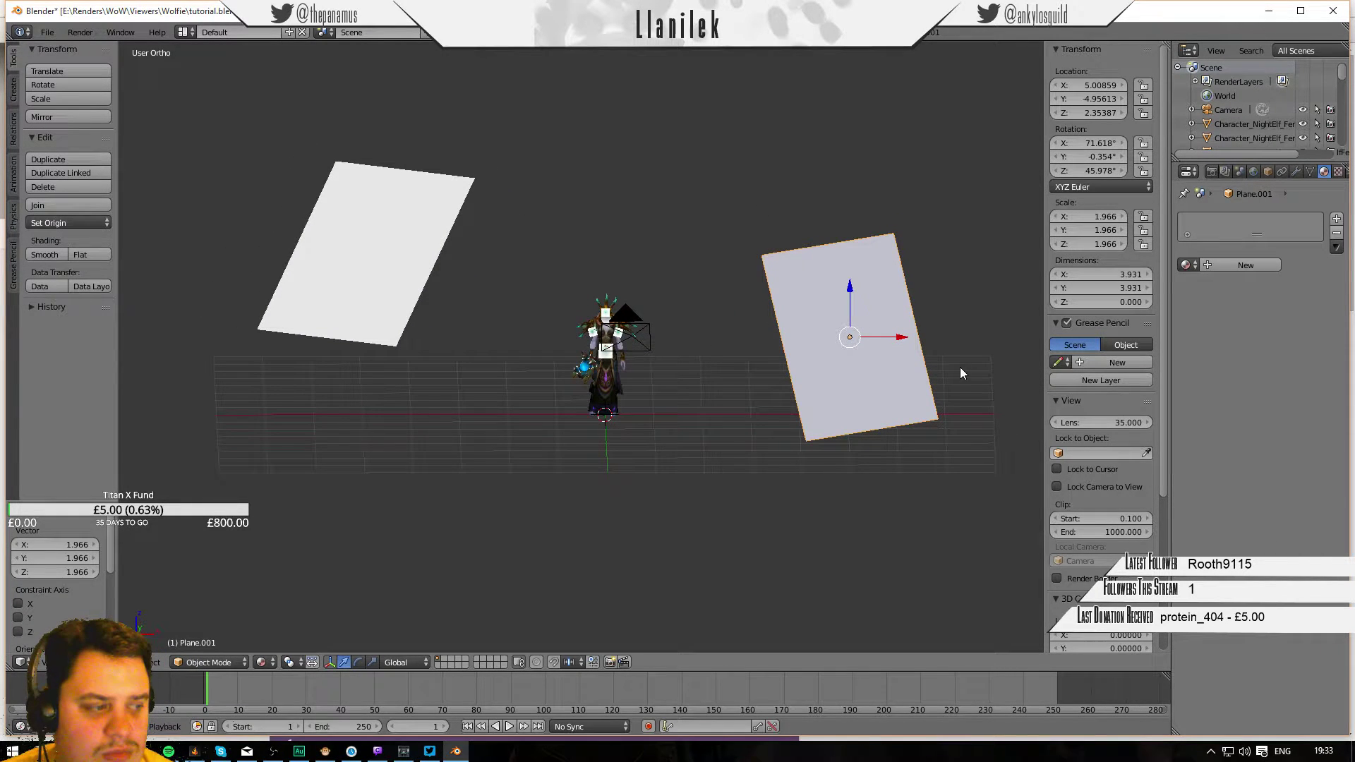
pyautogui.rightClick(328, 272)
pyautogui.rightClick(849, 361)
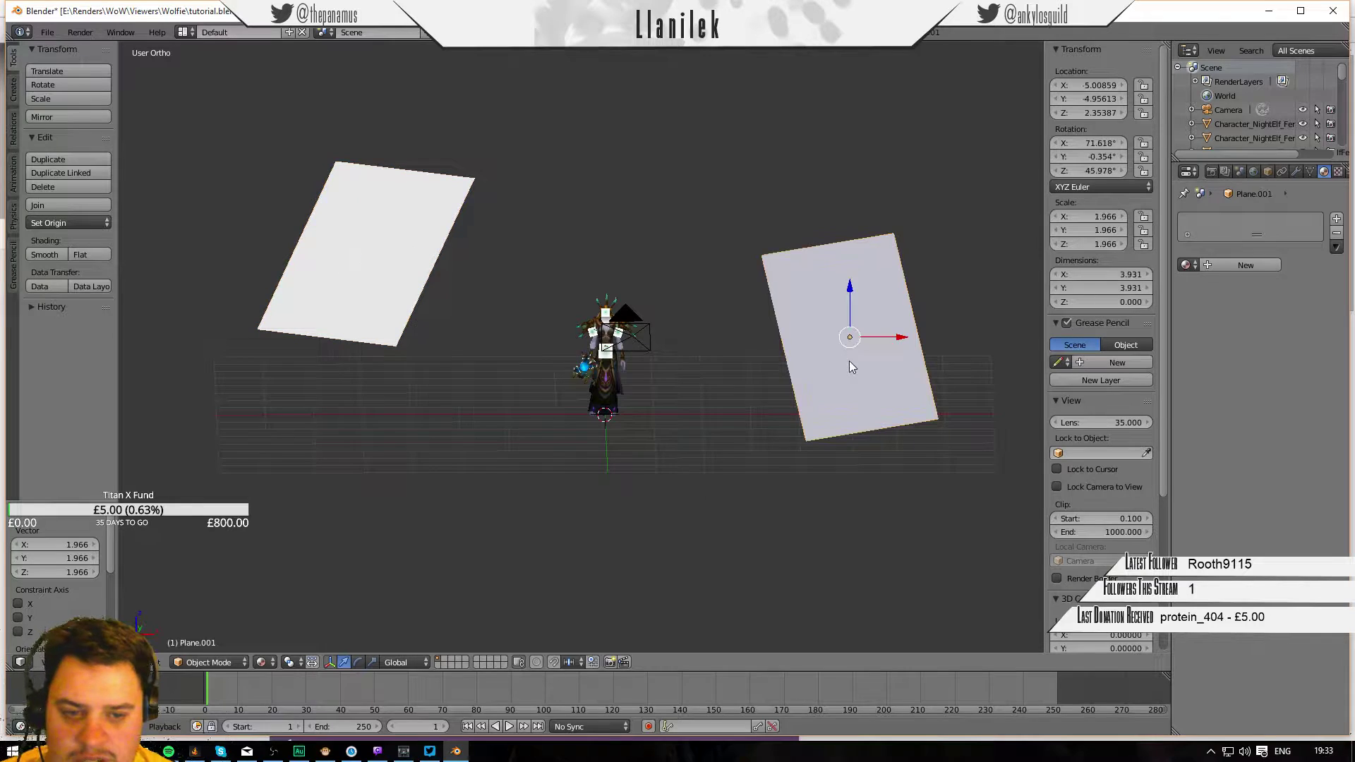
pyautogui.rightClick(415, 275)
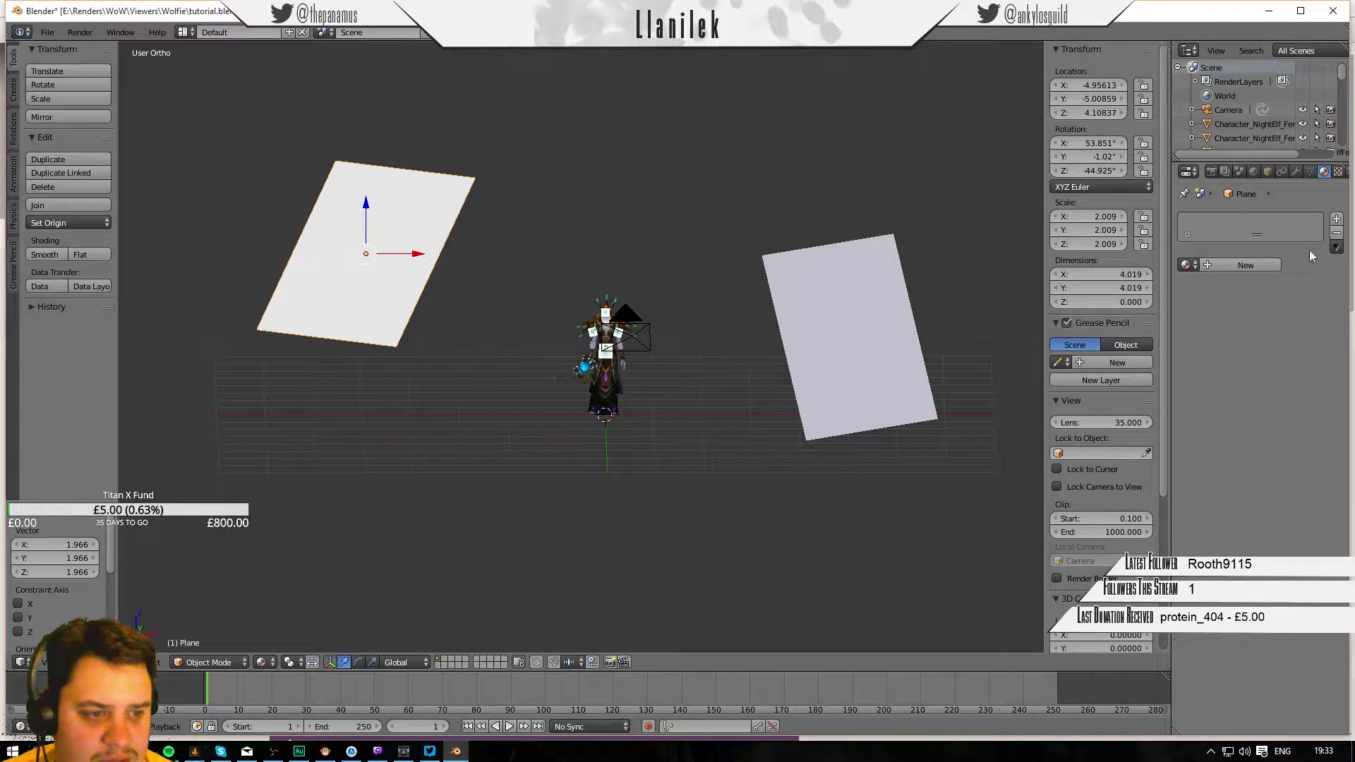
pyautogui.click(1246, 265)
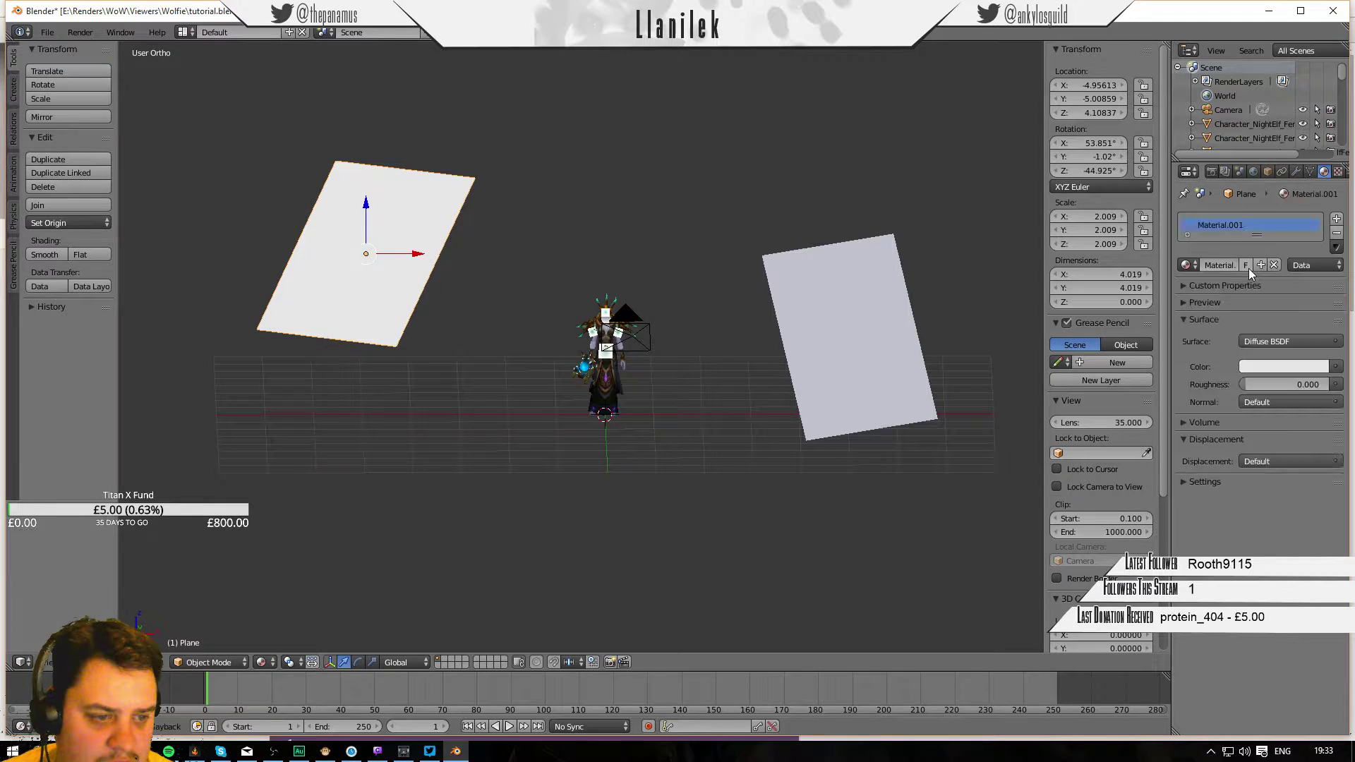
pyautogui.click(1209, 265)
pyautogui.write('light')
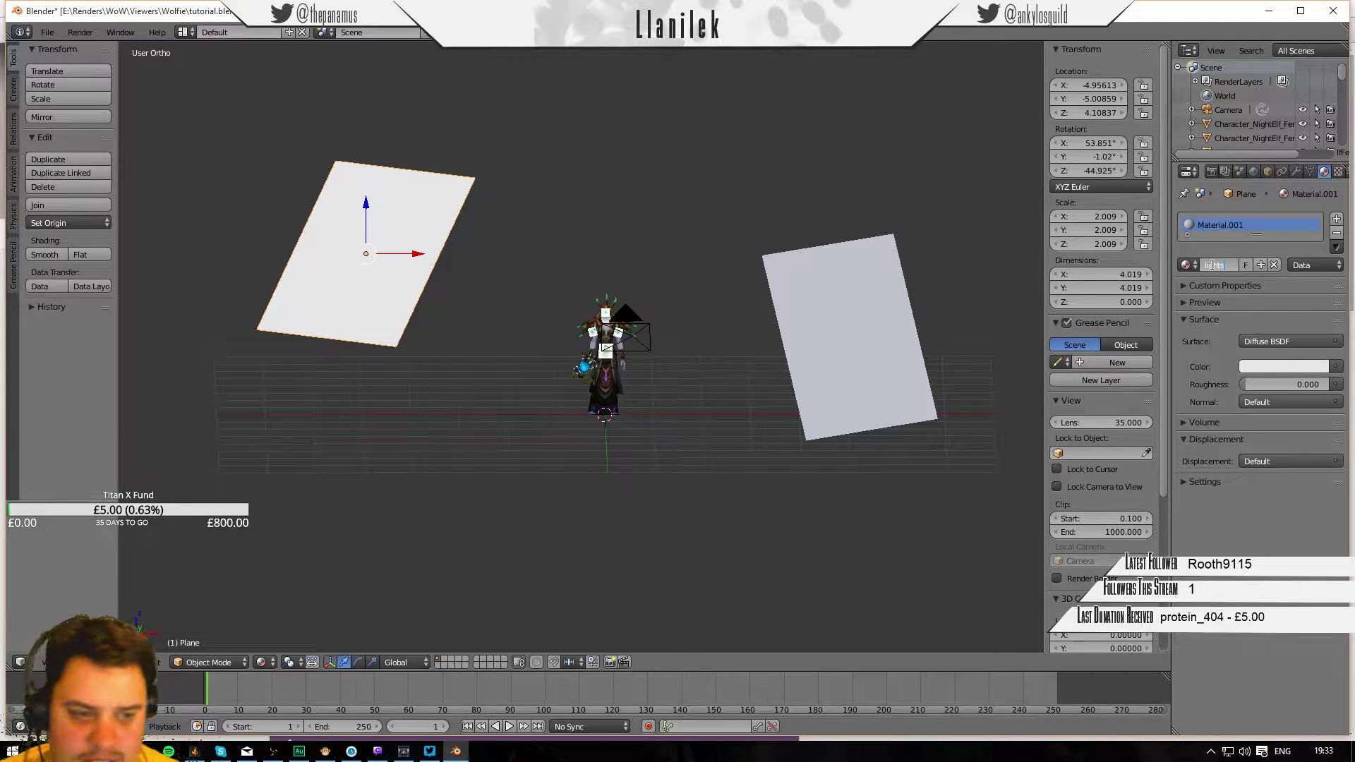
pyautogui.write('s')
pyautogui.press('Return')
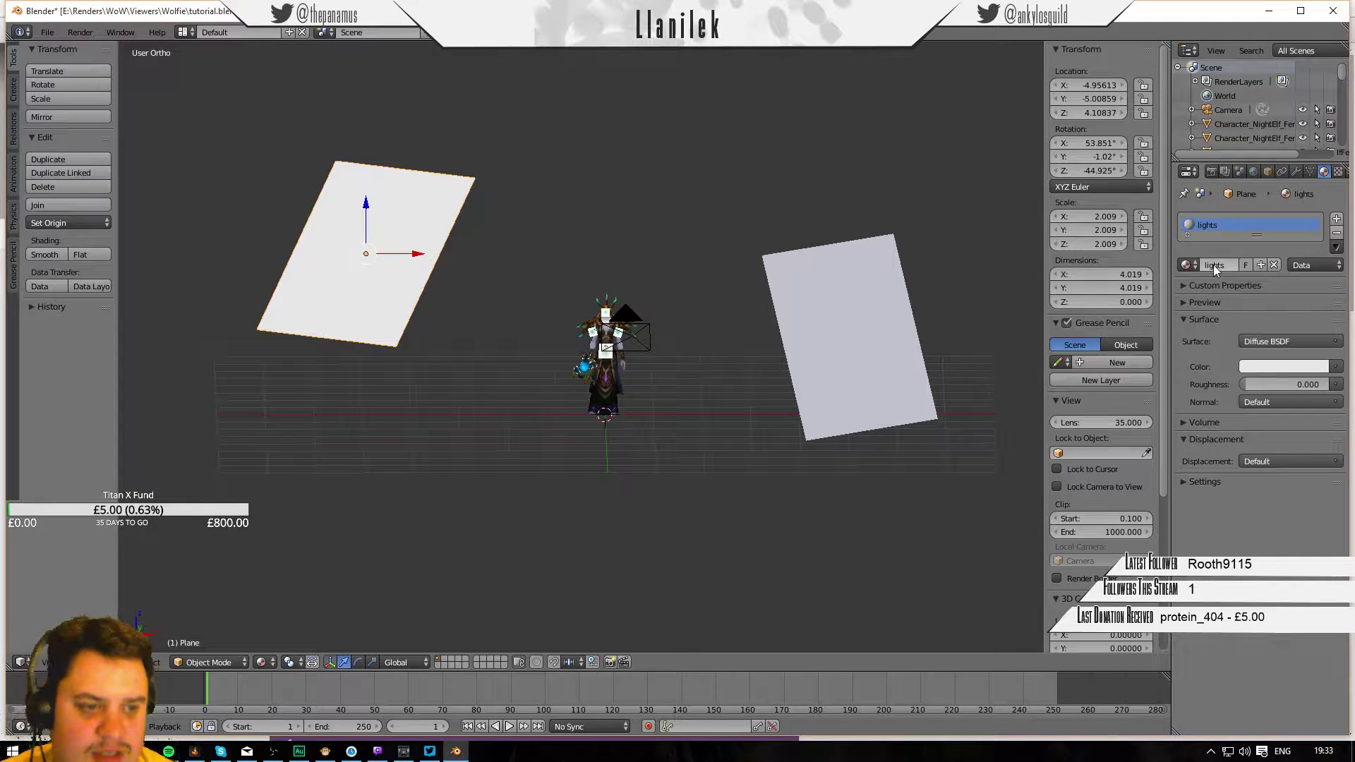
# Make the lights material an Emission surface with a strength of 20 and a pure white colour.
pyautogui.click(1264, 341)
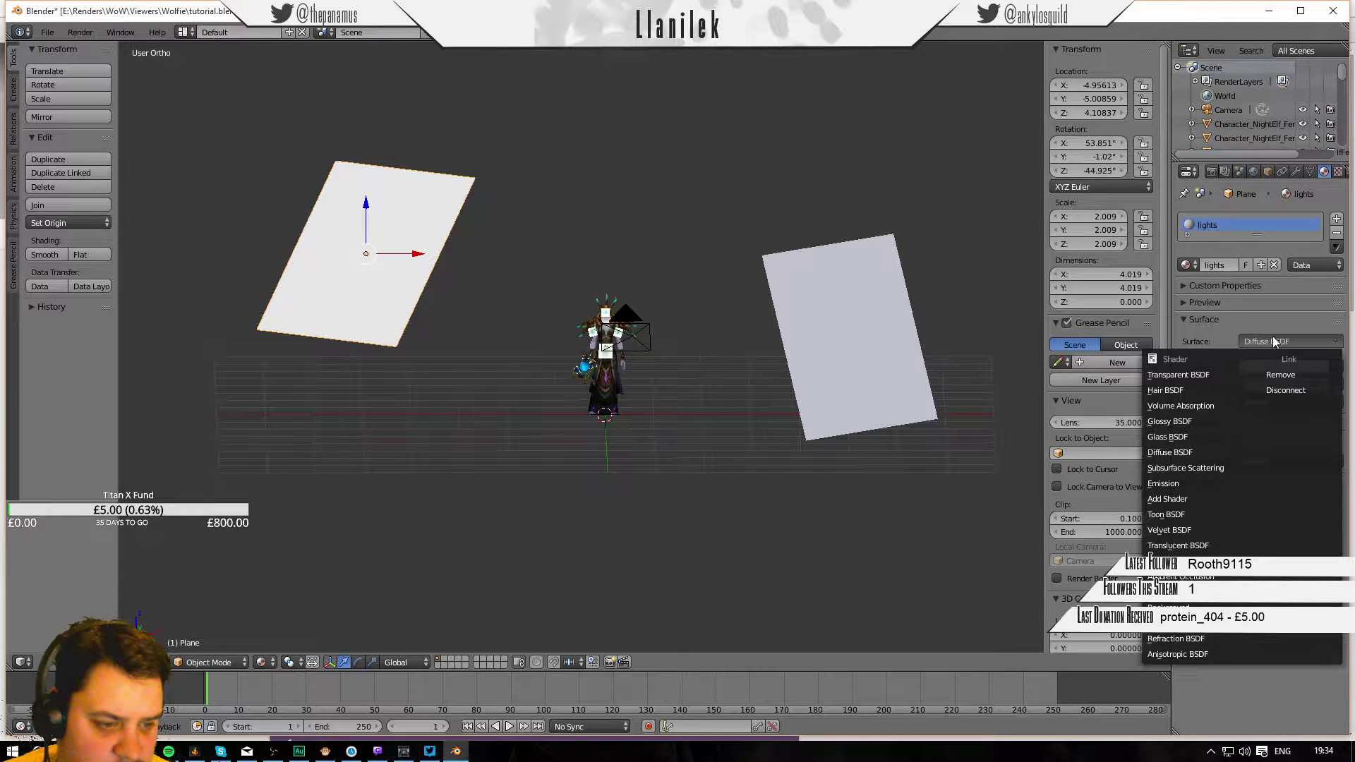
pyautogui.click(1184, 481)
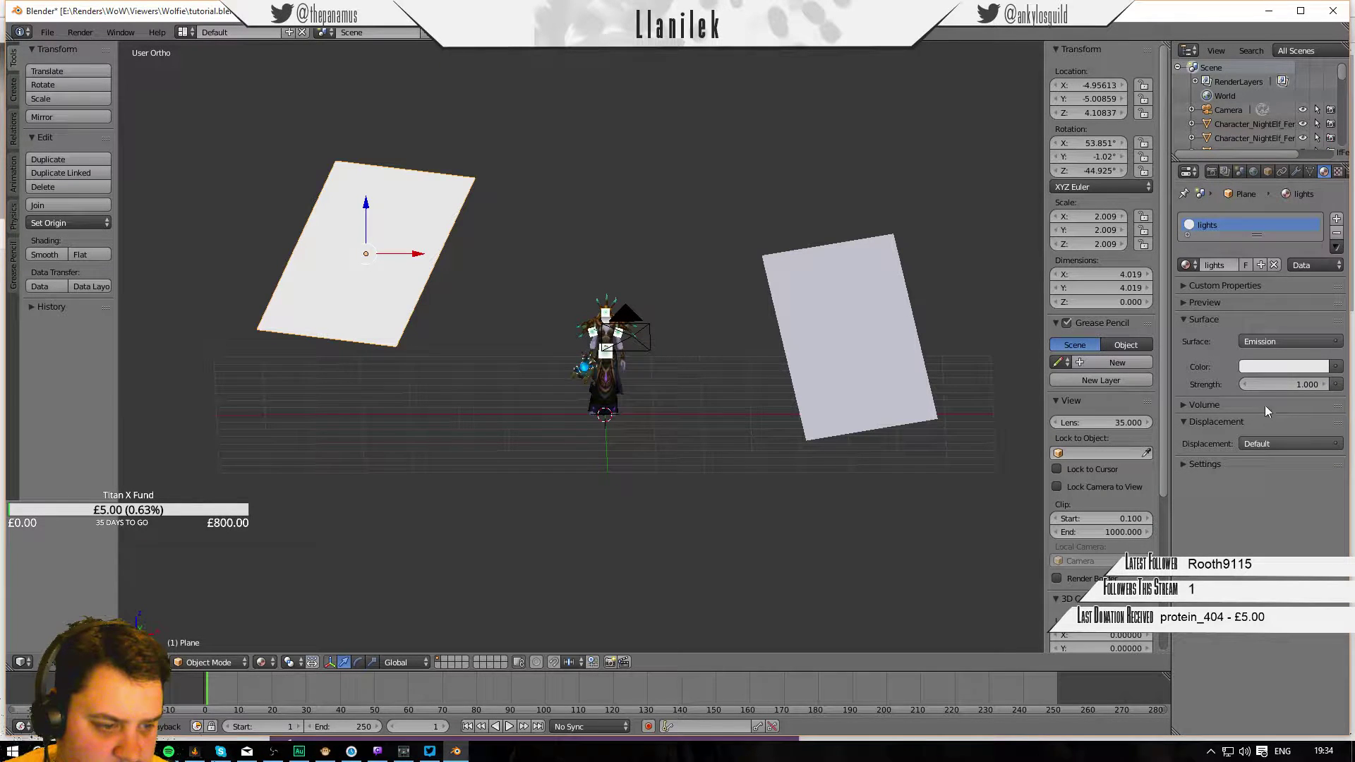
pyautogui.click(1331, 384)
pyautogui.write('20')
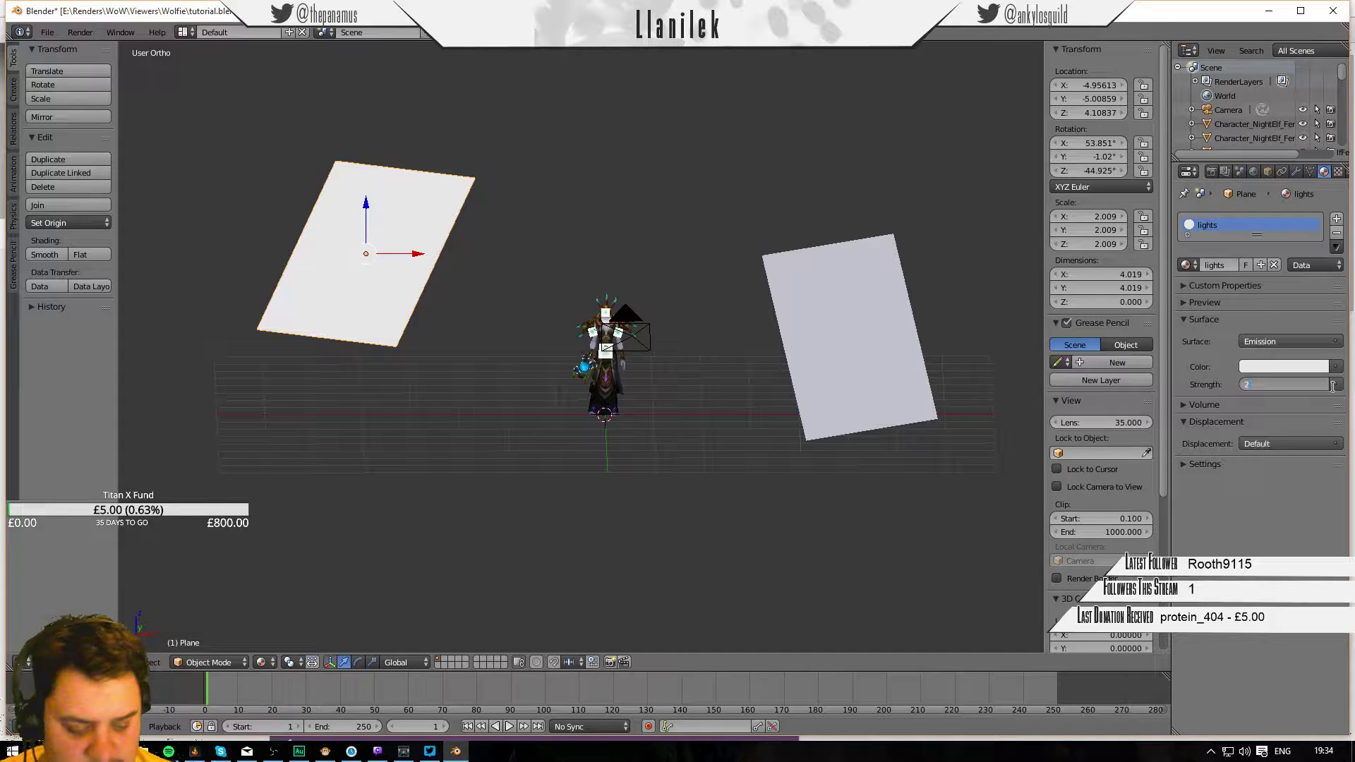
pyautogui.press('Return')
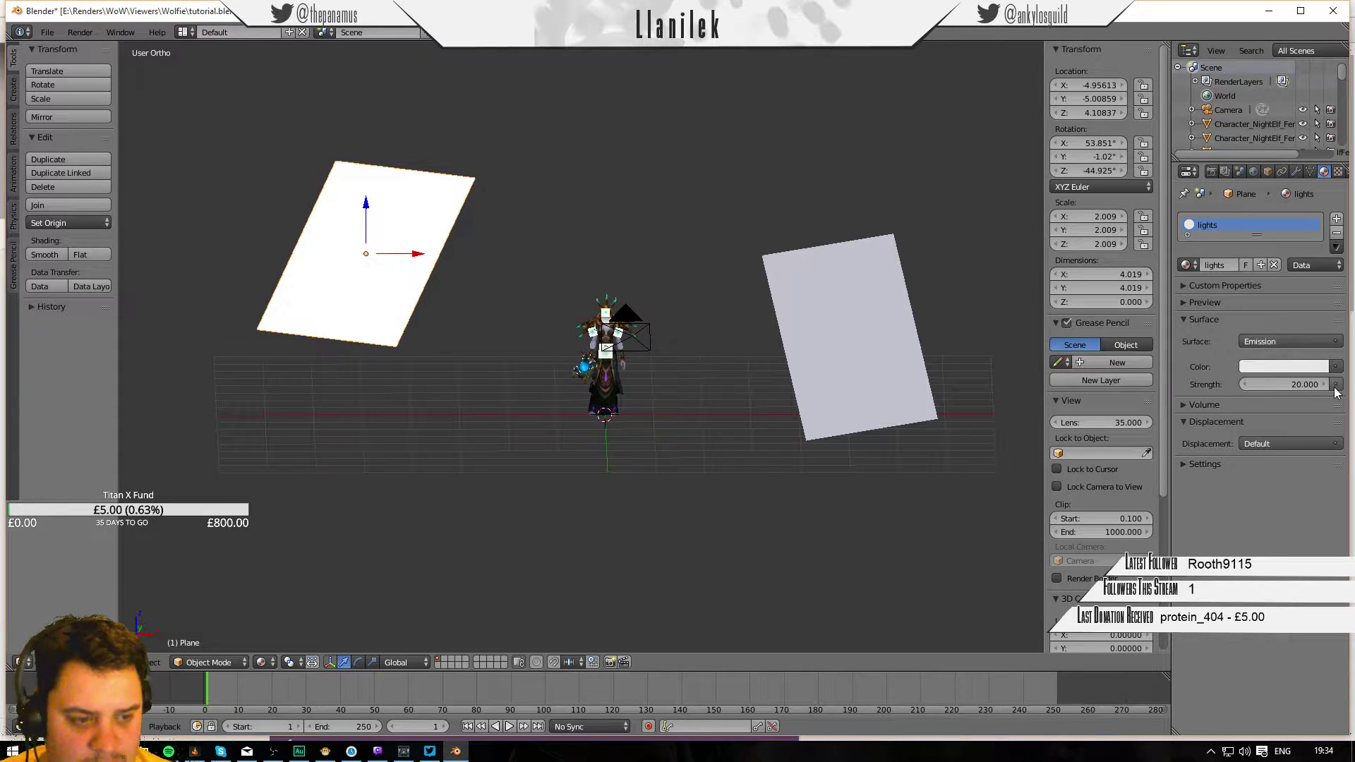
pyautogui.click(1295, 367)
pyautogui.moveTo(1313, 207); pyautogui.dragTo(1316, 163)
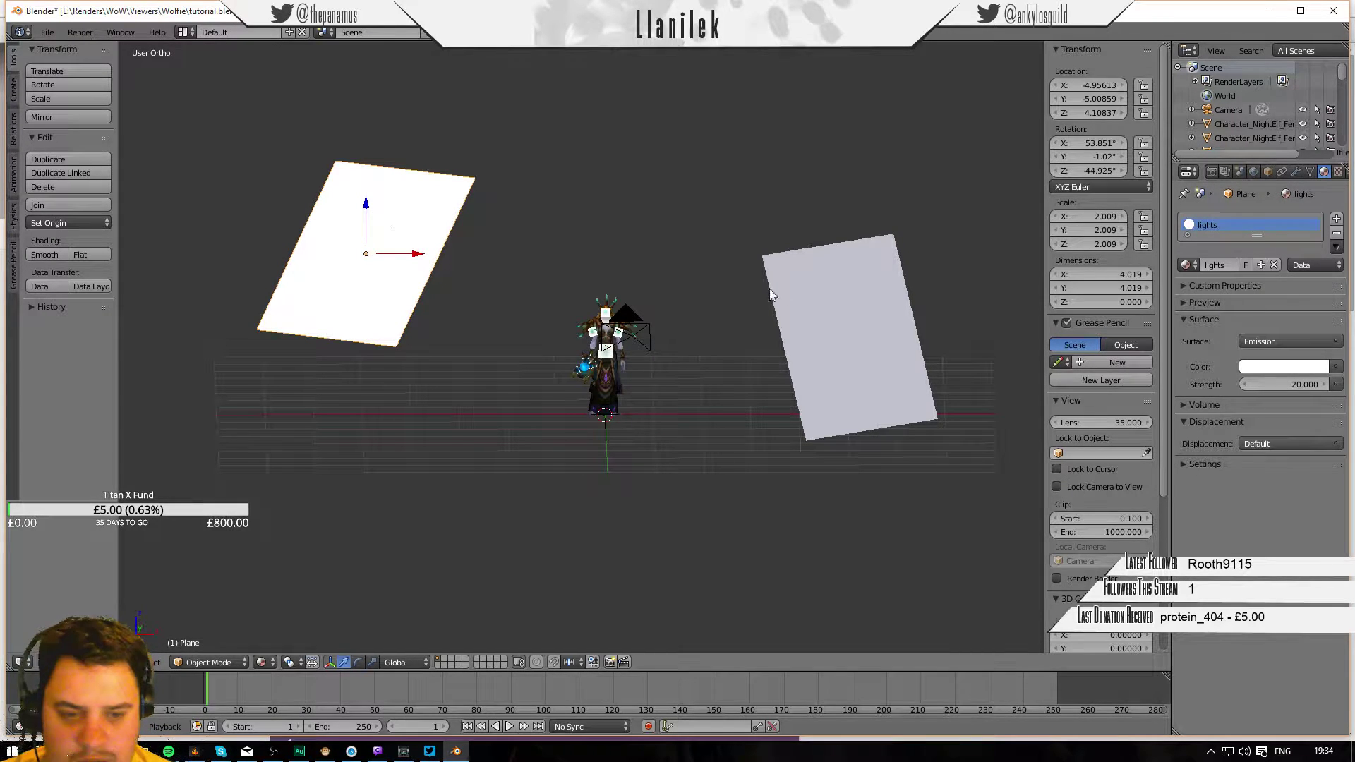
# Select the duplicate plane and assign the existing lights material to it.
pyautogui.rightClick(815, 287)
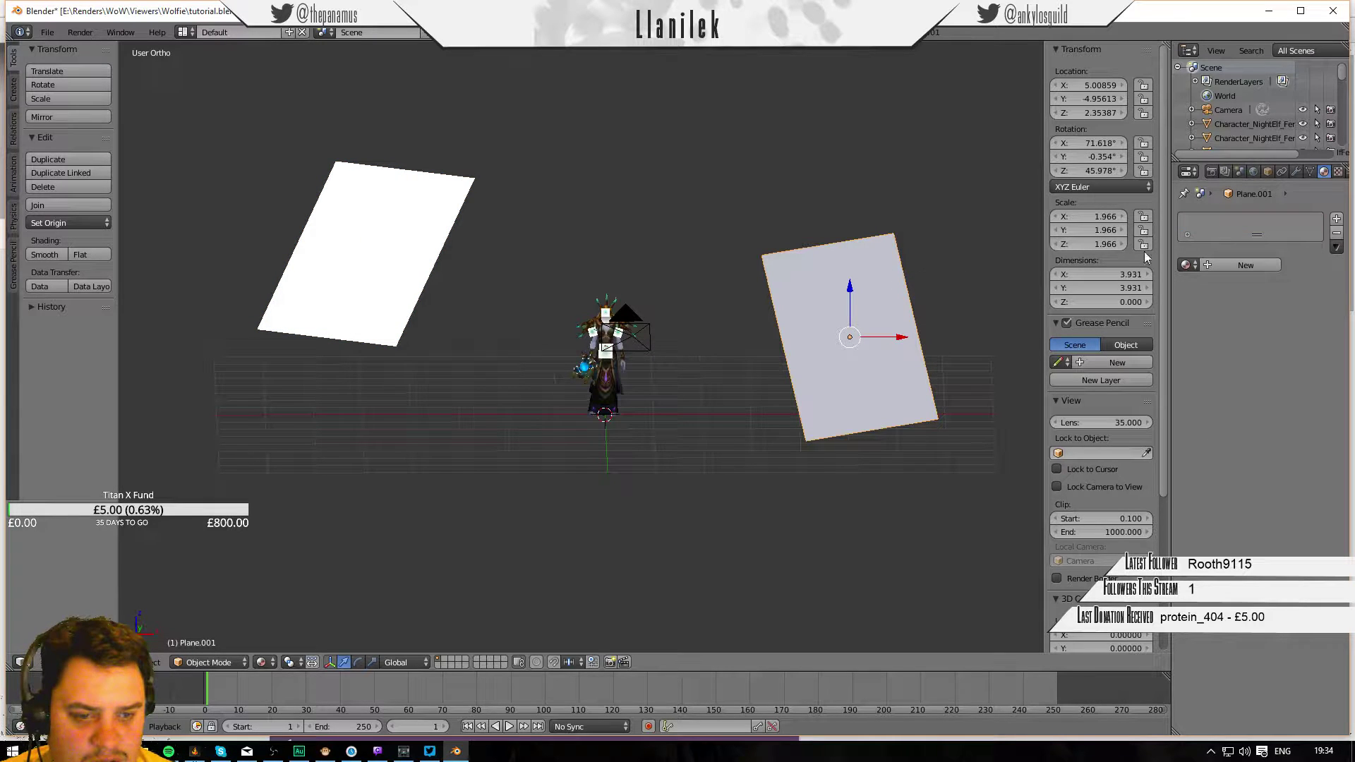
pyautogui.click(1097, 452)
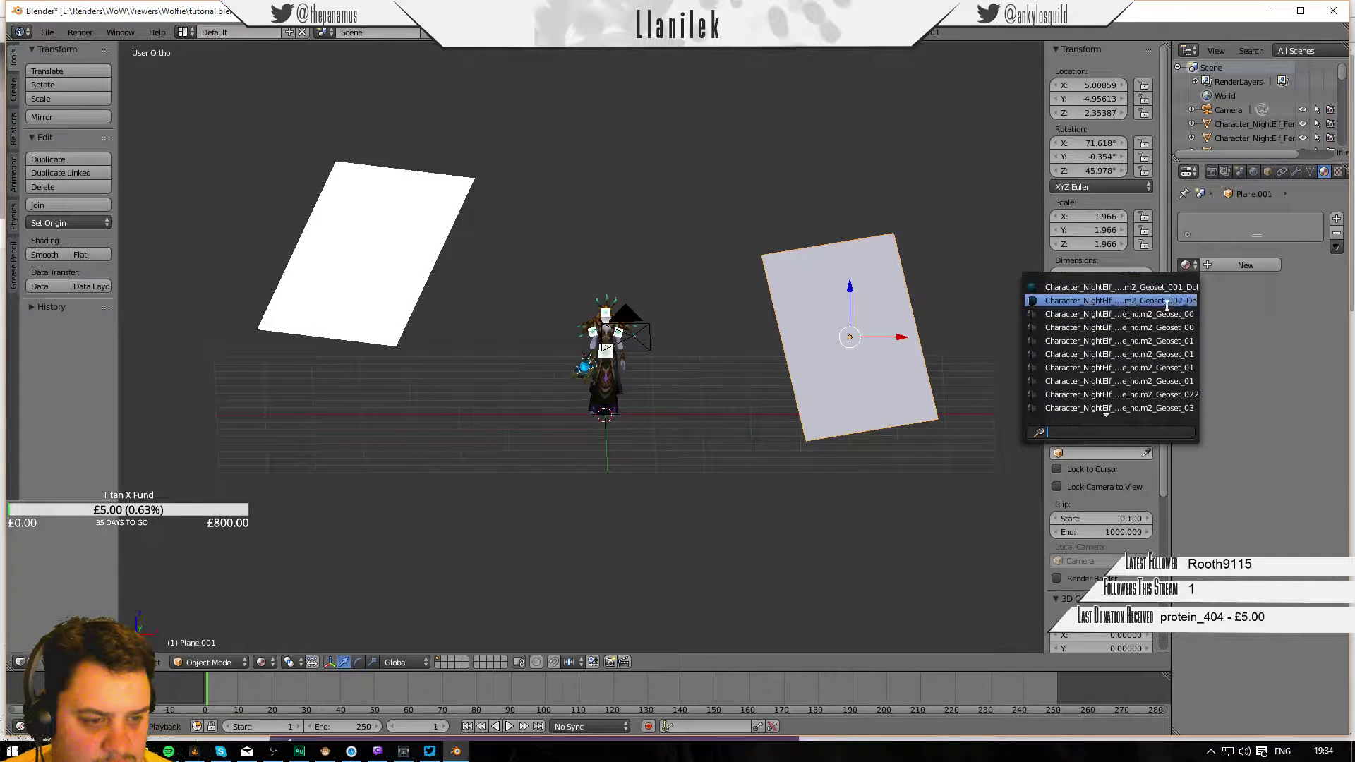
pyautogui.write('ligh')
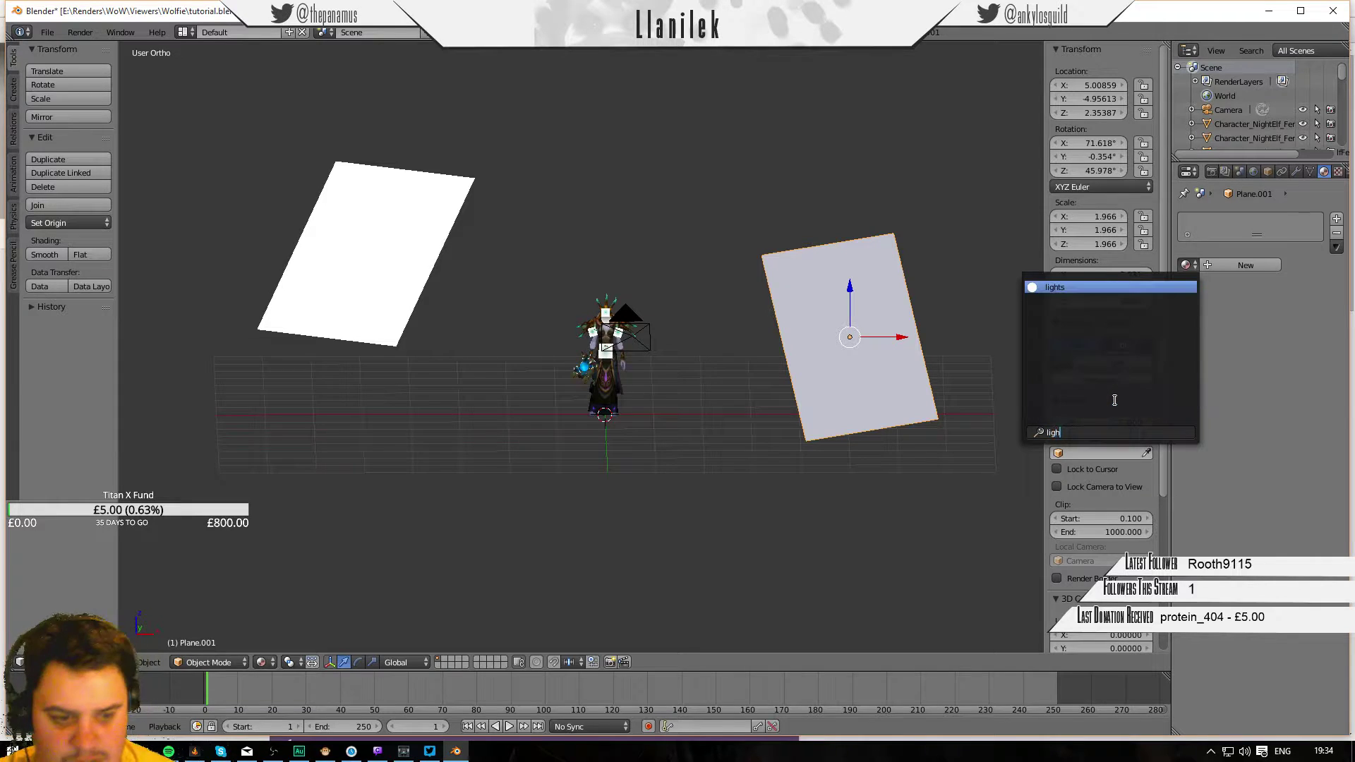
pyautogui.click(1054, 289)
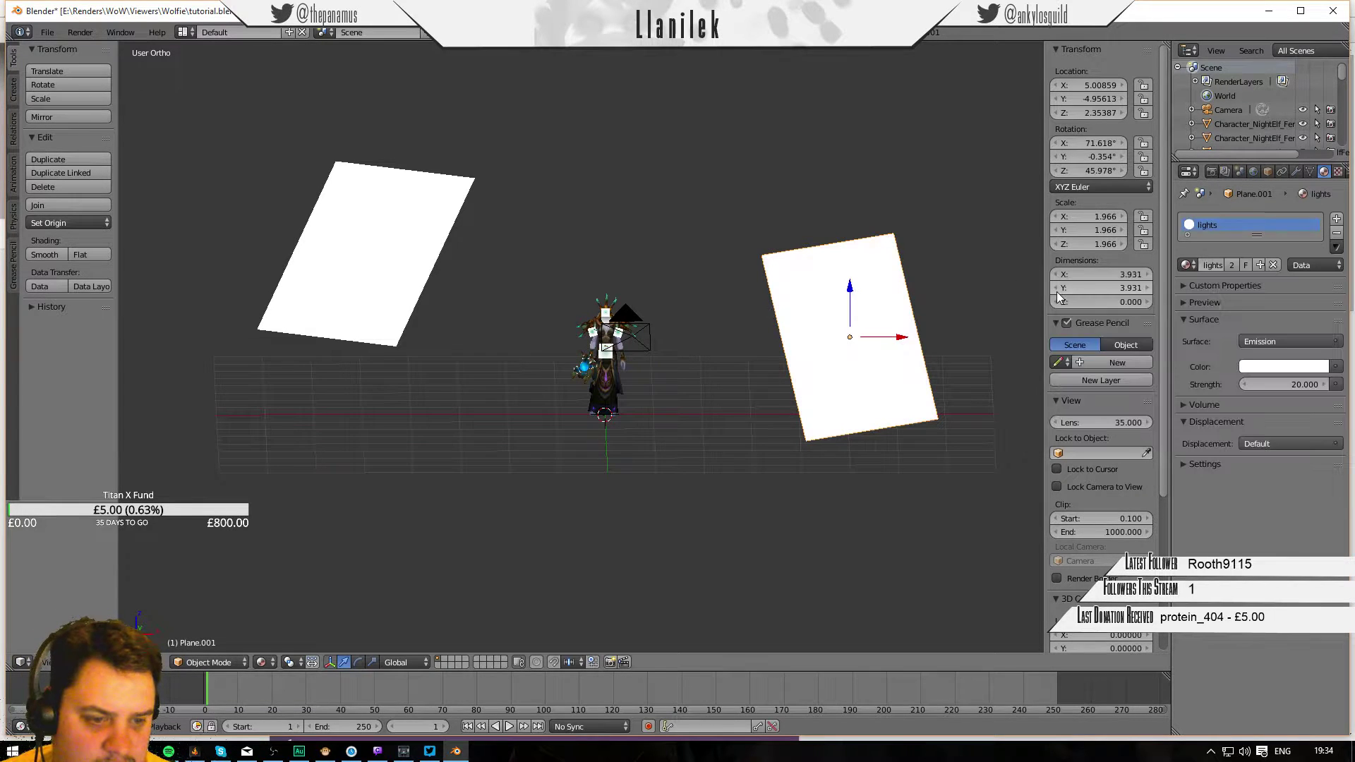
# Make the duplicate plane's material a separate copy and set its emission strength to 14.
pyautogui.click(1258, 264)
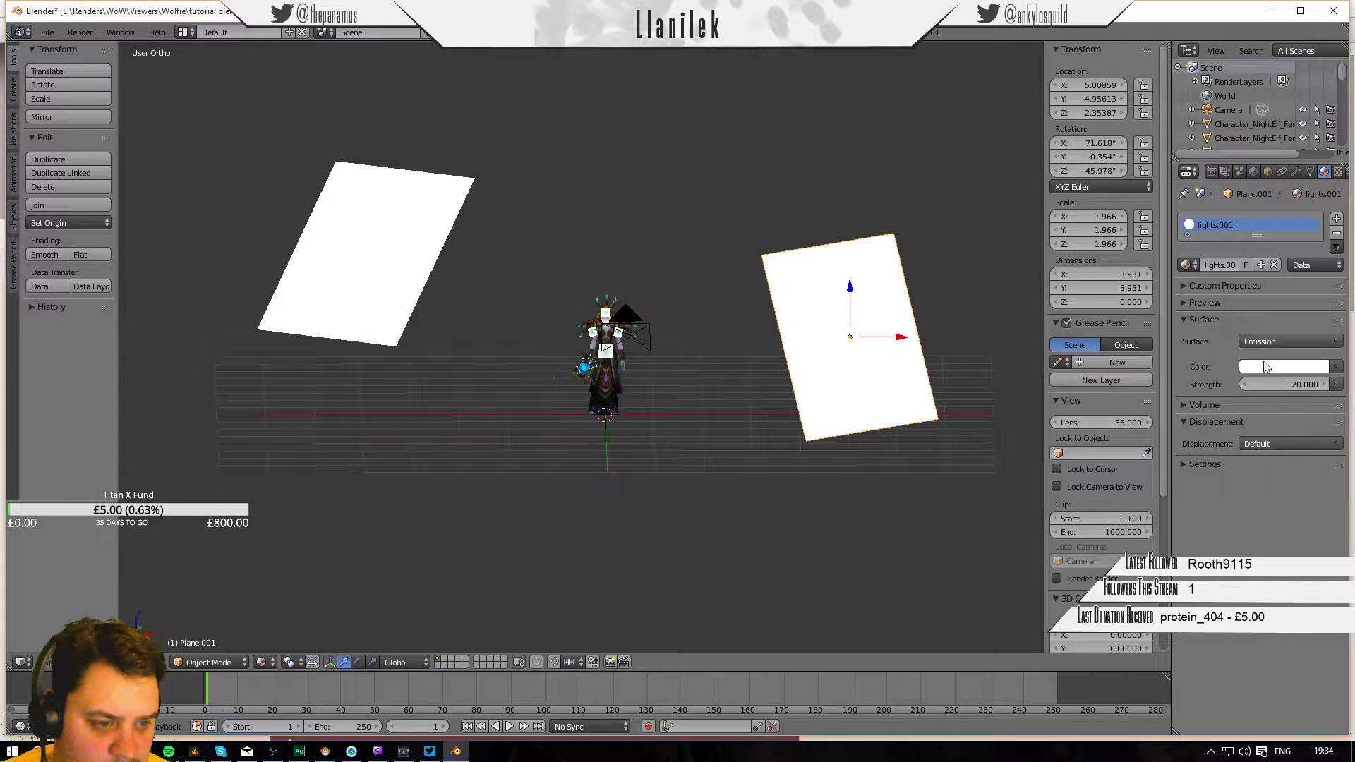
pyautogui.click(1291, 385)
pyautogui.write('14')
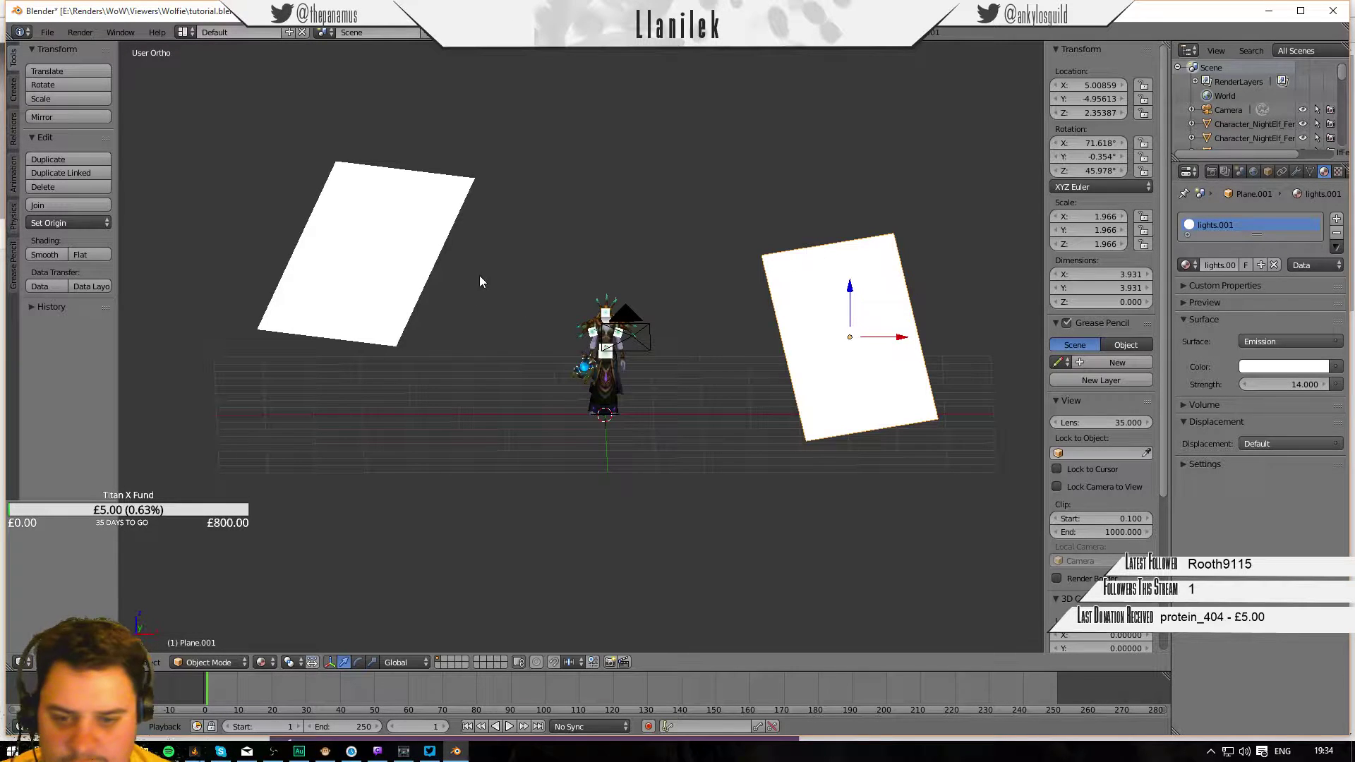
pyautogui.press('KP_0')
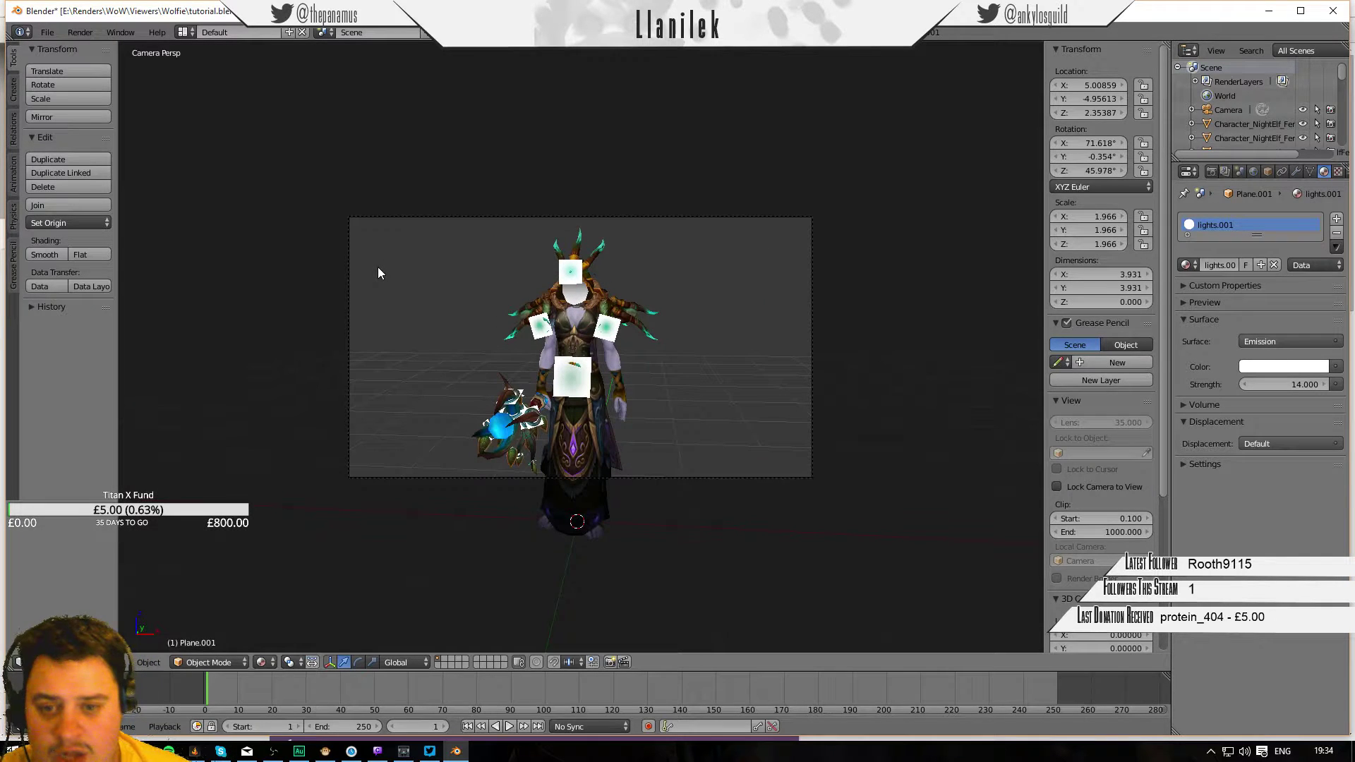
# Render the camera view and examine the lighting on the character's hood, shoulder armour, torso and arms up close.
pyautogui.press('F12')
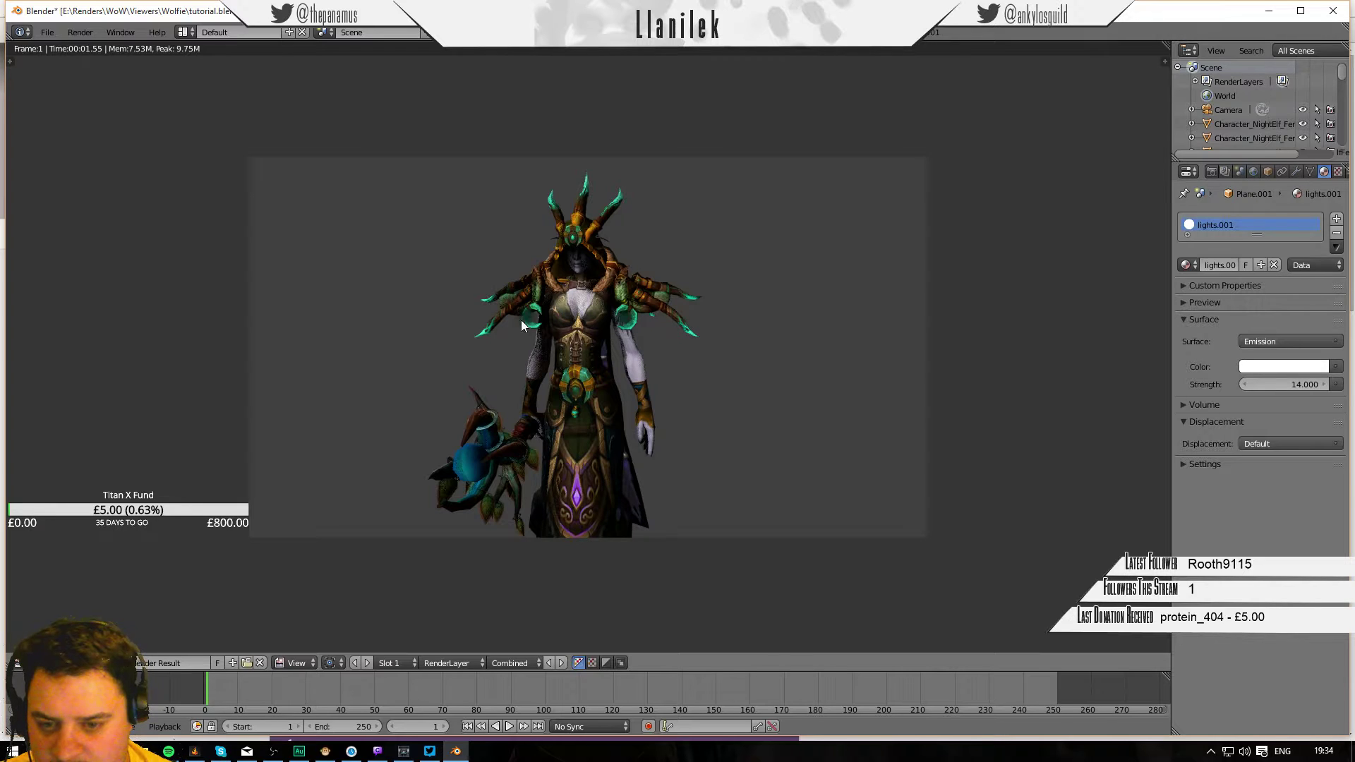
pyautogui.scroll(6, 523, 321)
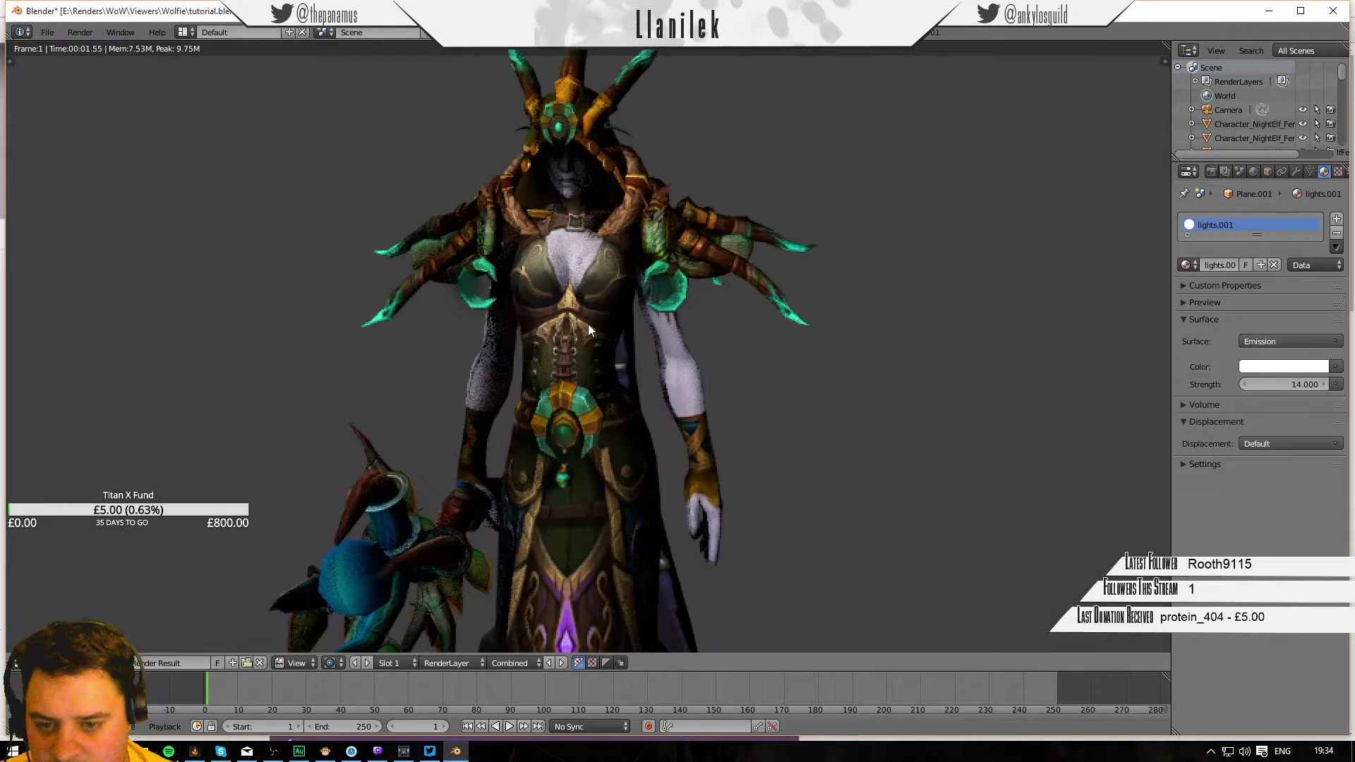
pyautogui.scroll(1, 483, 335)
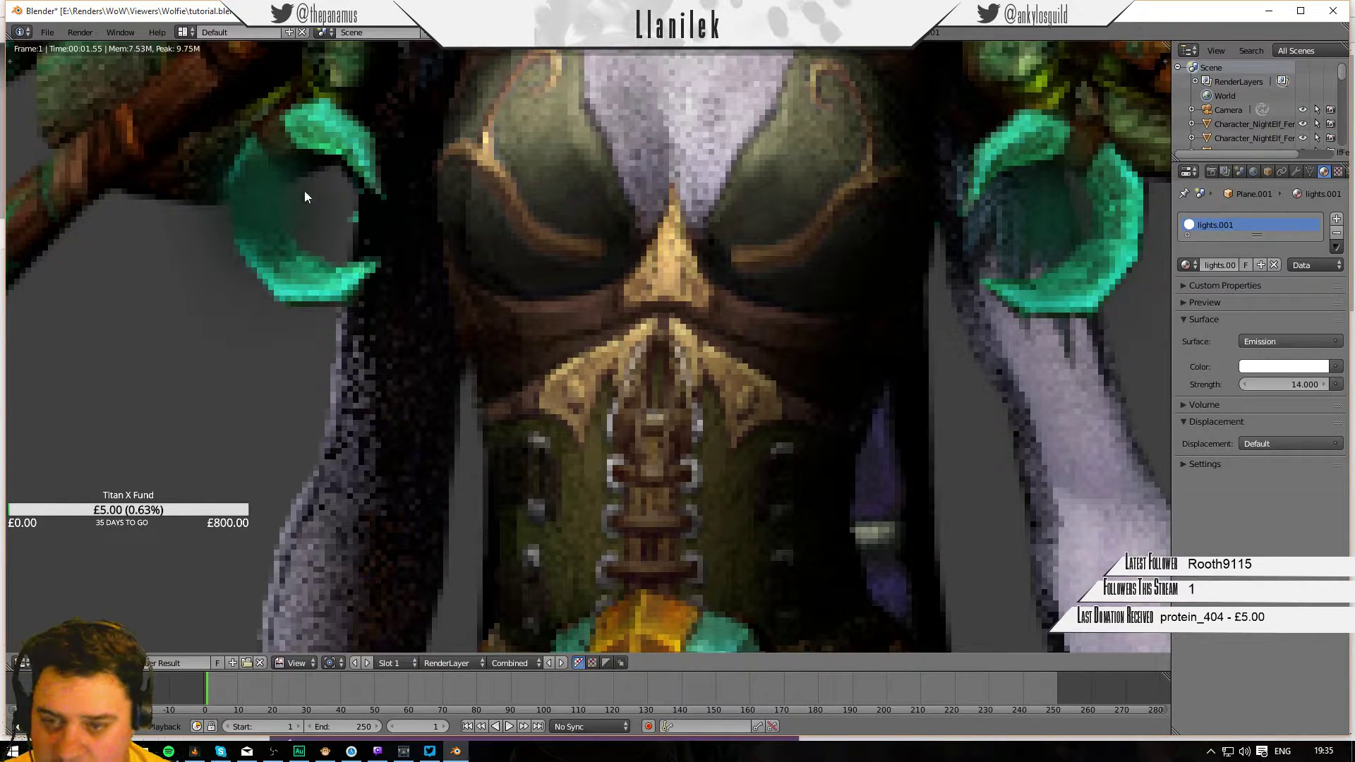
pyautogui.scroll(-4, 381, 233)
pyautogui.moveTo(607, 247); pyautogui.dragTo(616, 308, button='middle')
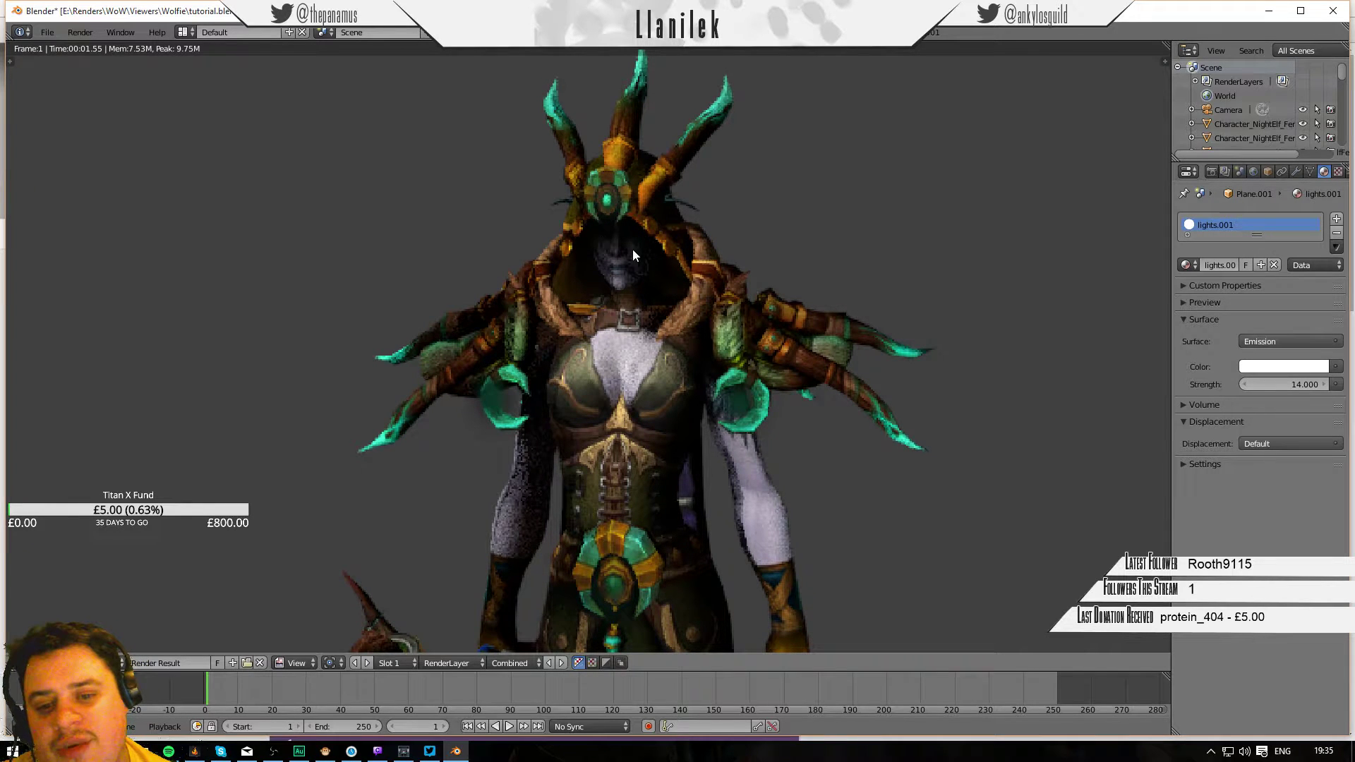
pyautogui.moveTo(659, 302); pyautogui.dragTo(557, 323, button='middle')
pyautogui.scroll(-4, 522, 437)
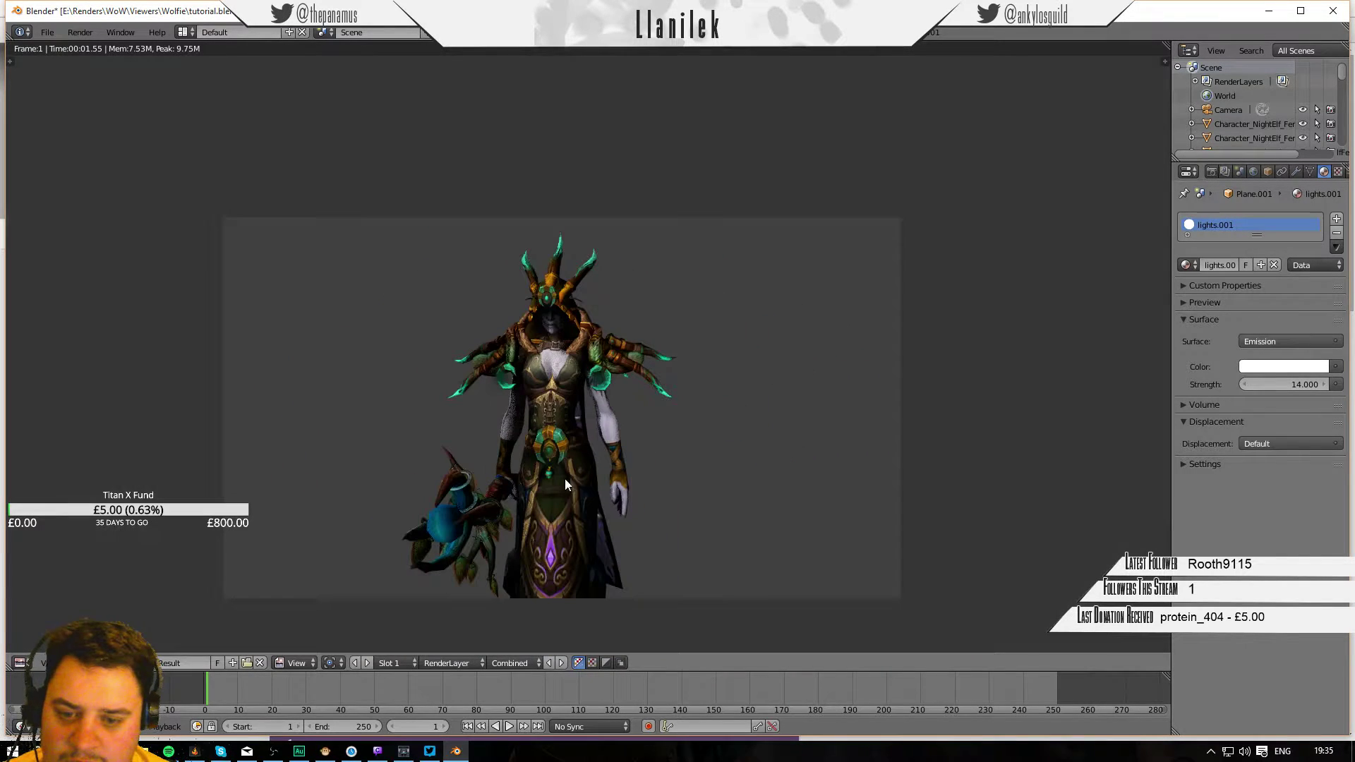
pyautogui.scroll(6, 549, 421)
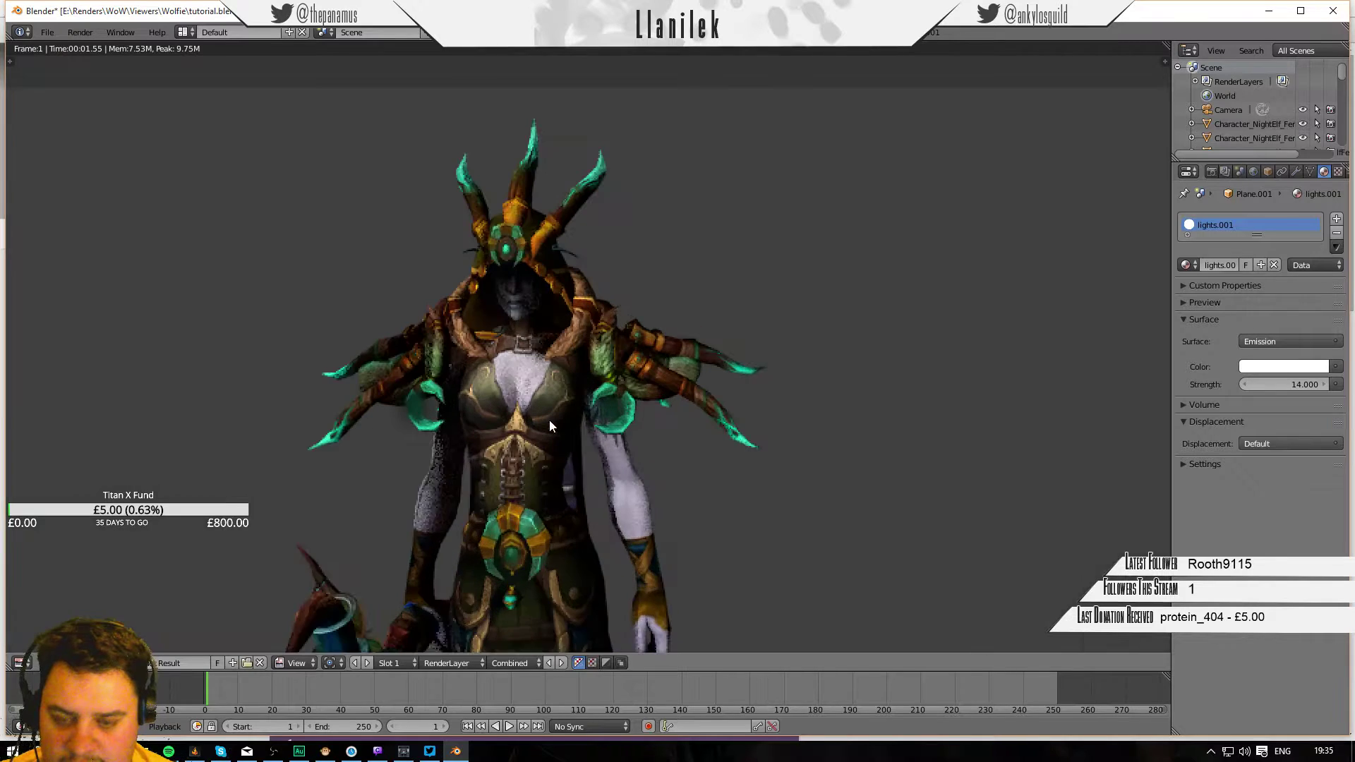
pyautogui.scroll(-2, 593, 419)
pyautogui.moveTo(593, 419); pyautogui.dragTo(752, 378, button='middle')
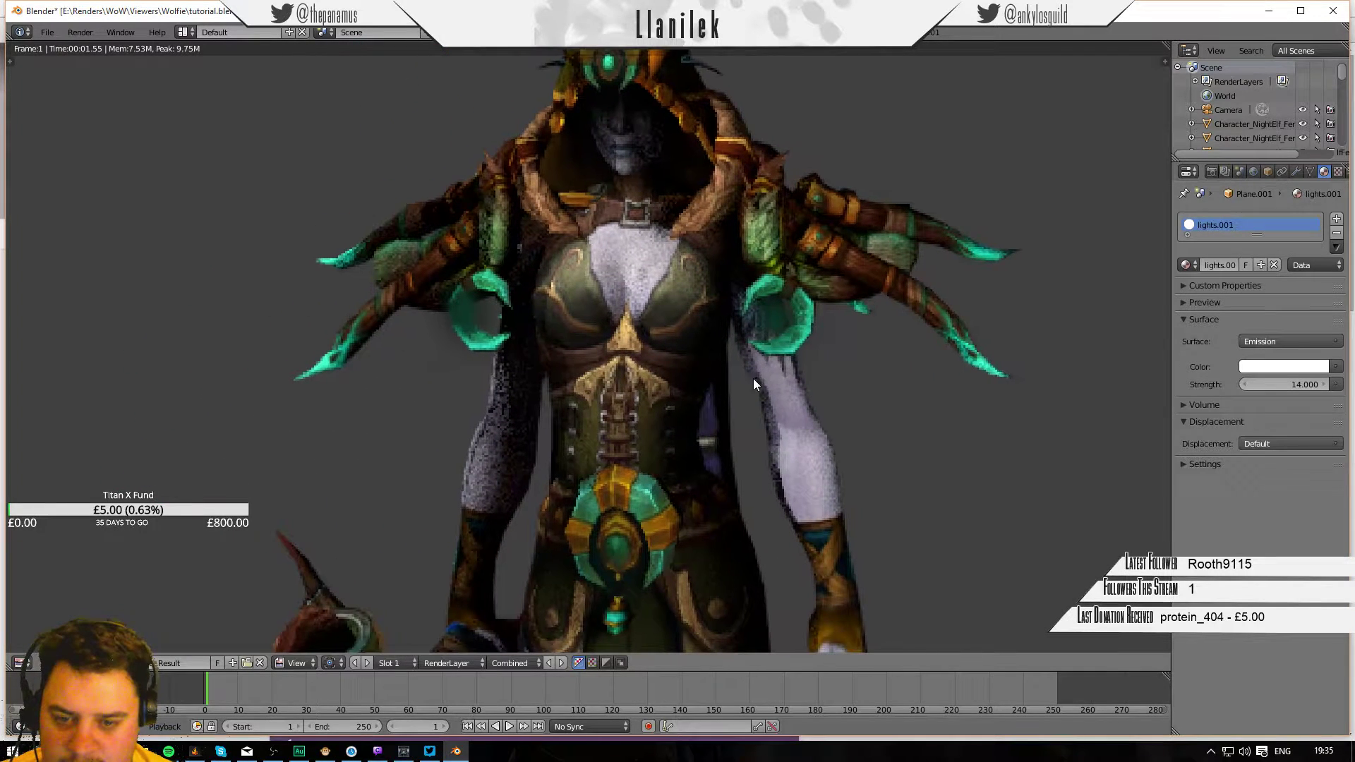
pyautogui.press('Escape')
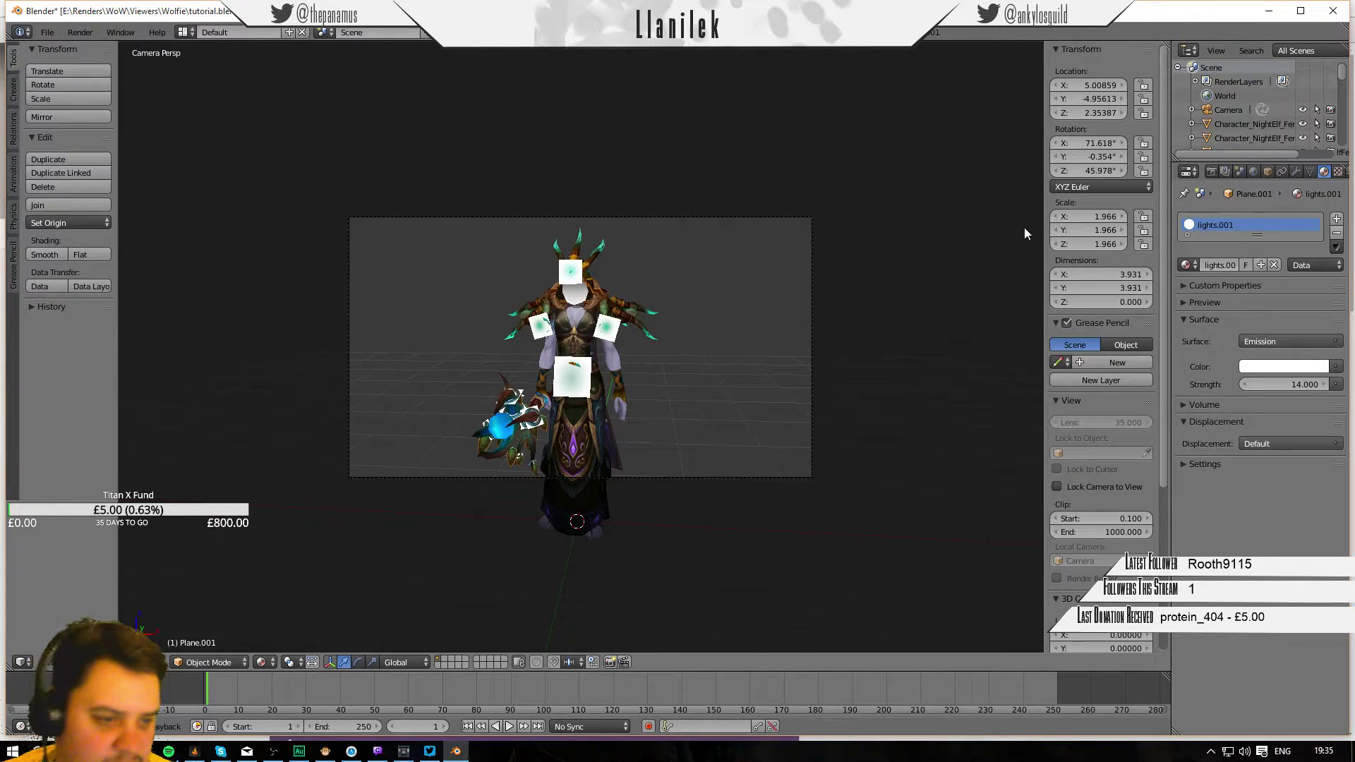
# Enable nodes for the world background and set its colour to a very dark, almost black blue.
pyautogui.click(1225, 171)
pyautogui.click(1253, 172)
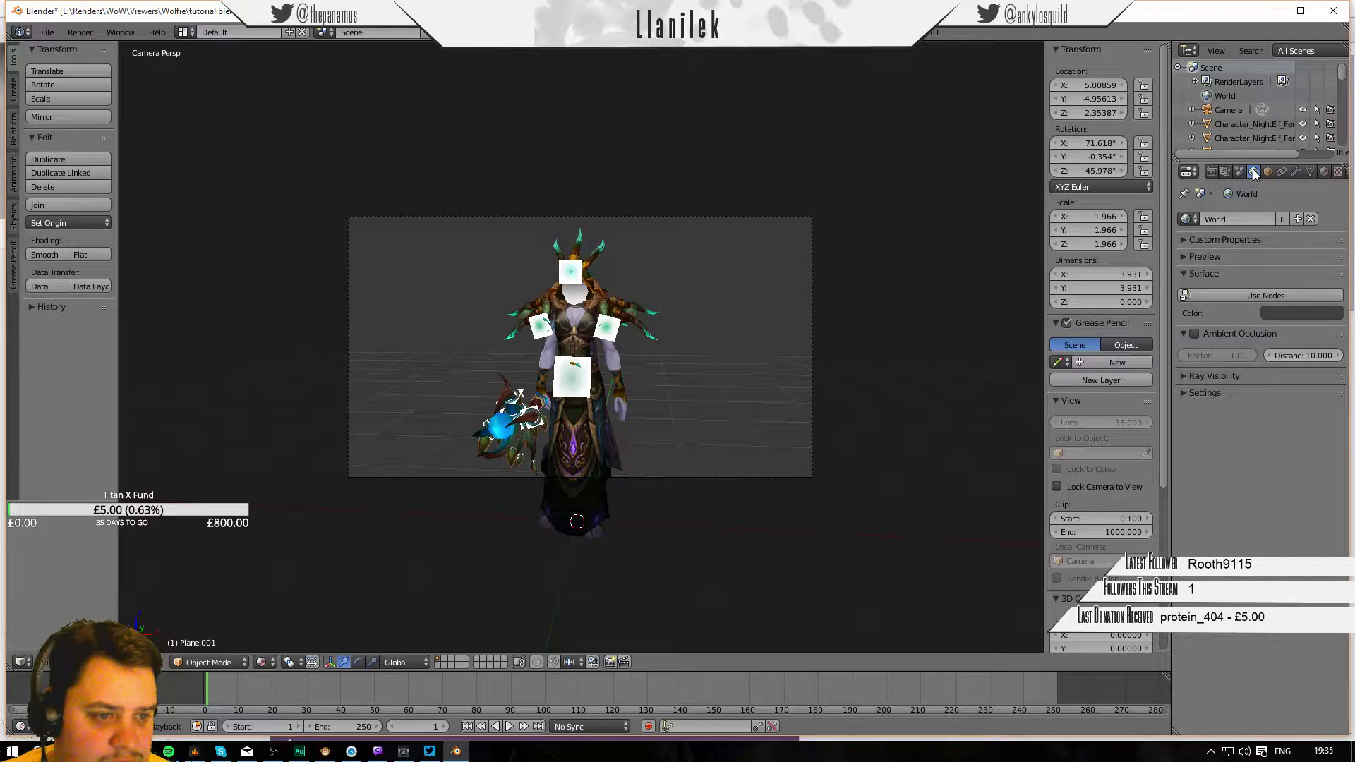
pyautogui.click(1263, 295)
pyautogui.click(1280, 319)
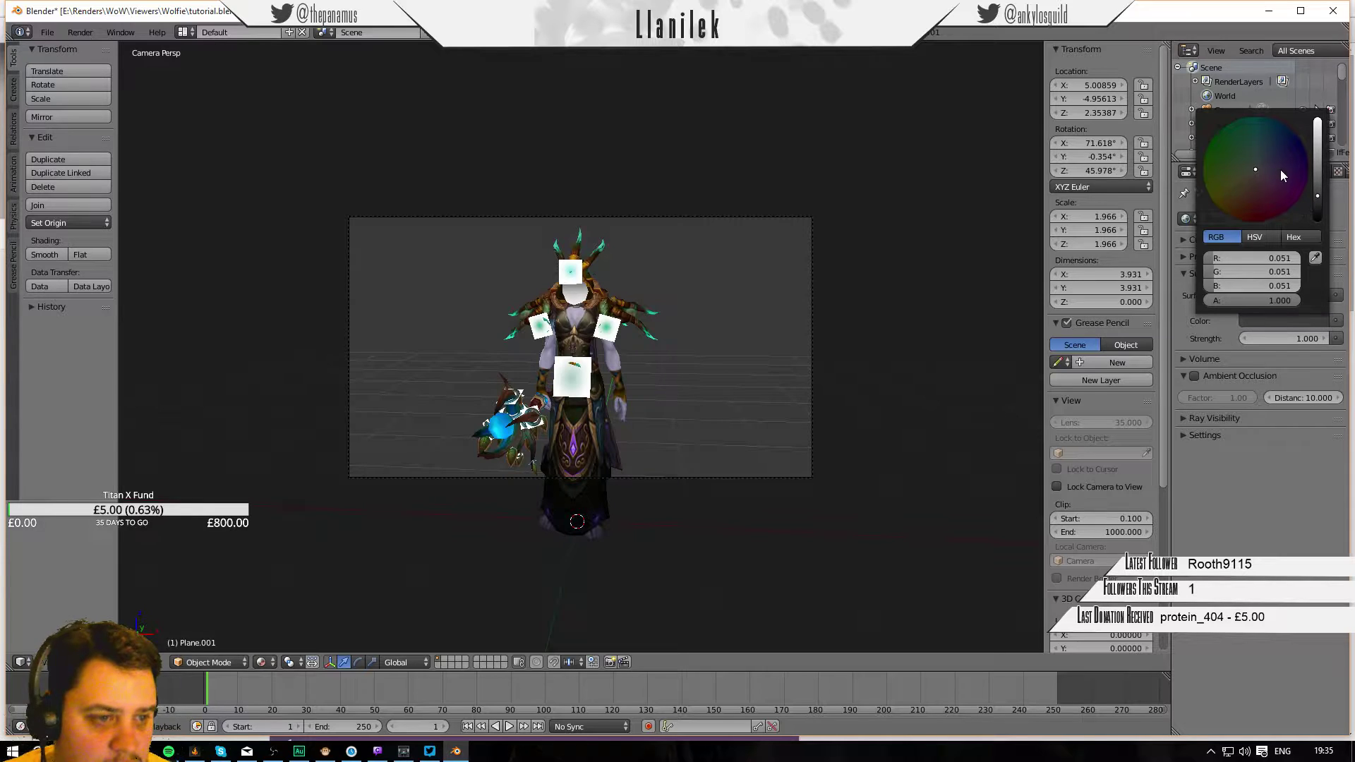
pyautogui.moveTo(1280, 169); pyautogui.dragTo(1296, 148)
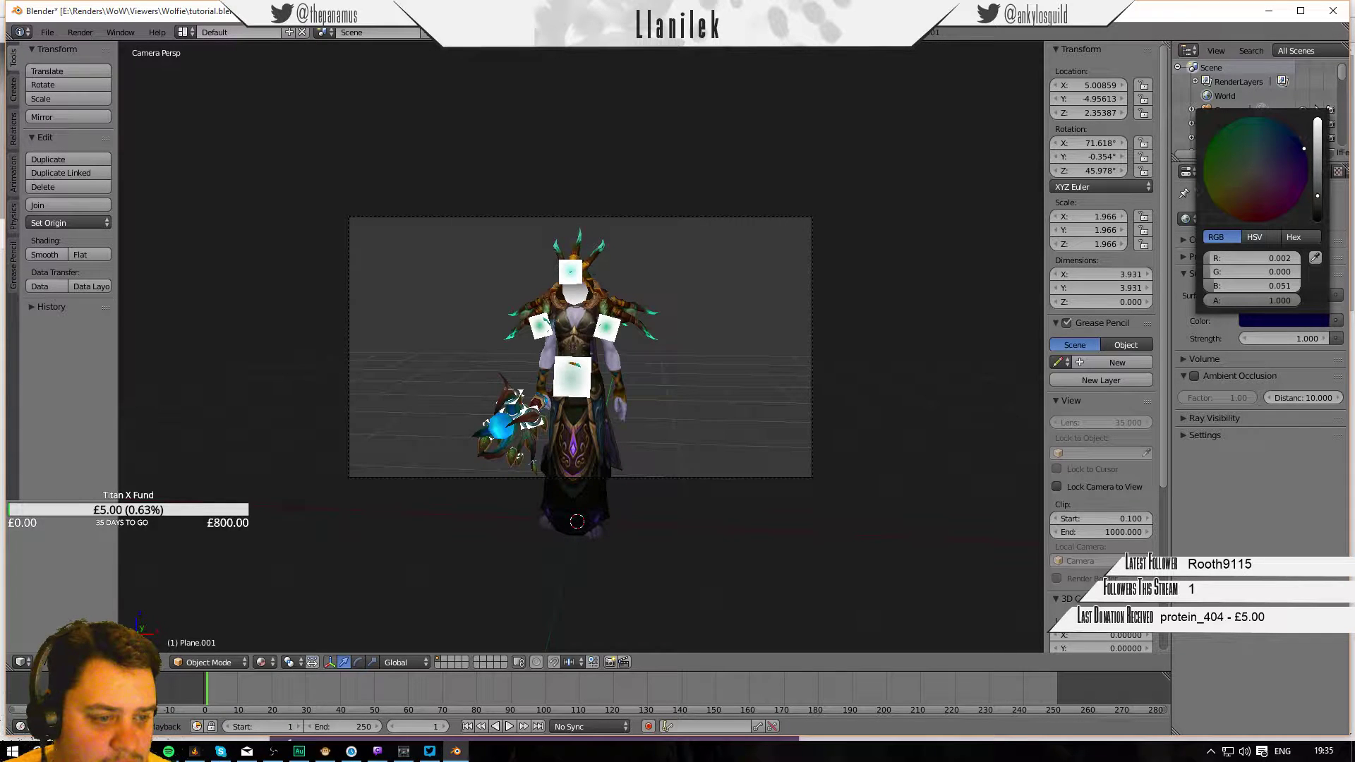
pyautogui.click(1317, 211)
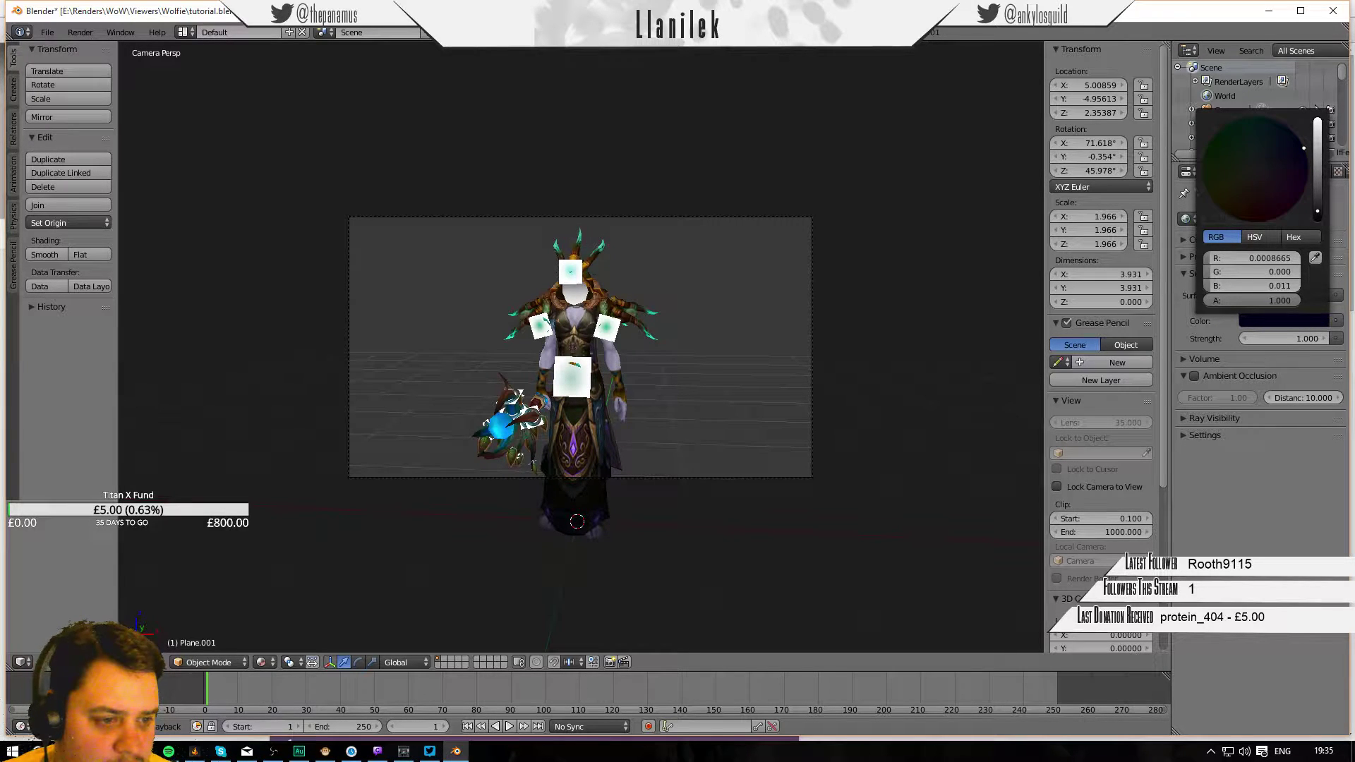
pyautogui.moveTo(1317, 211); pyautogui.dragTo(1317, 220)
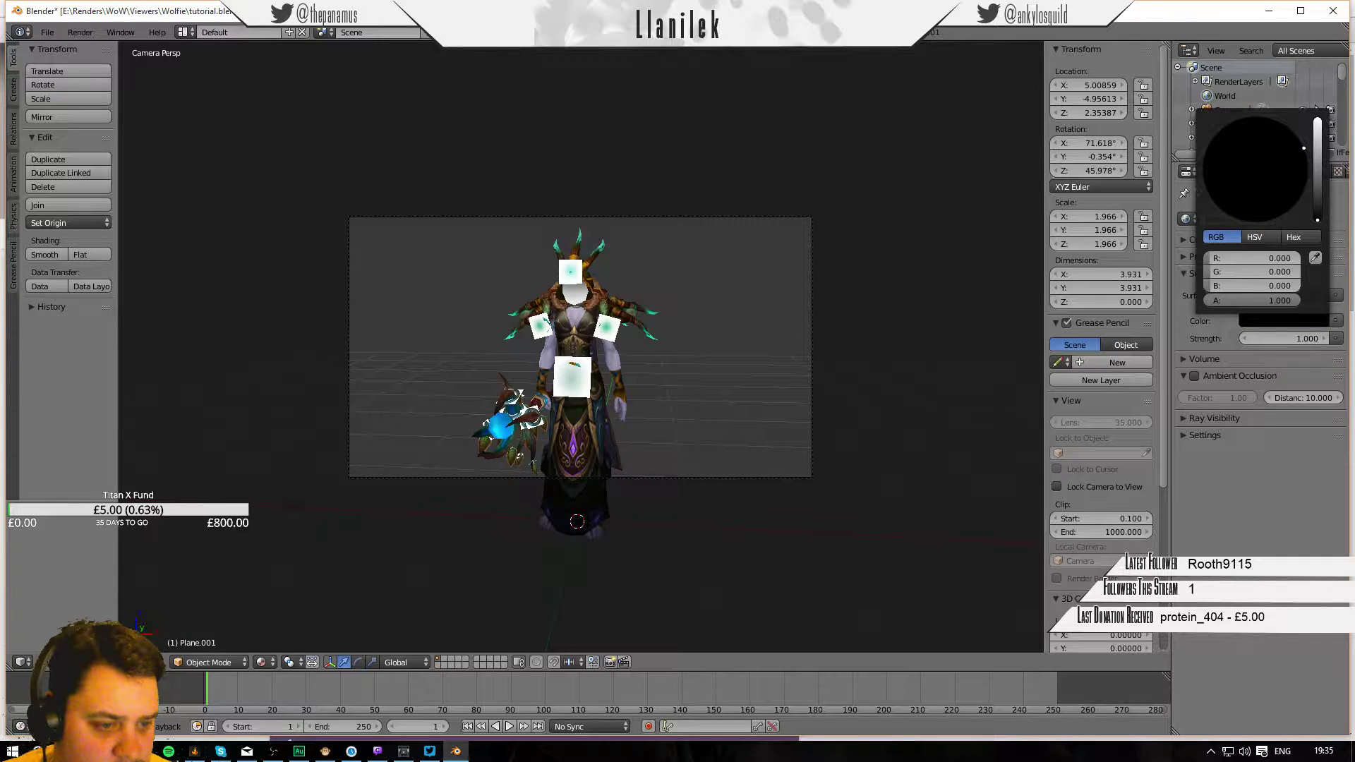
pyautogui.moveTo(1318, 220); pyautogui.dragTo(1317, 215)
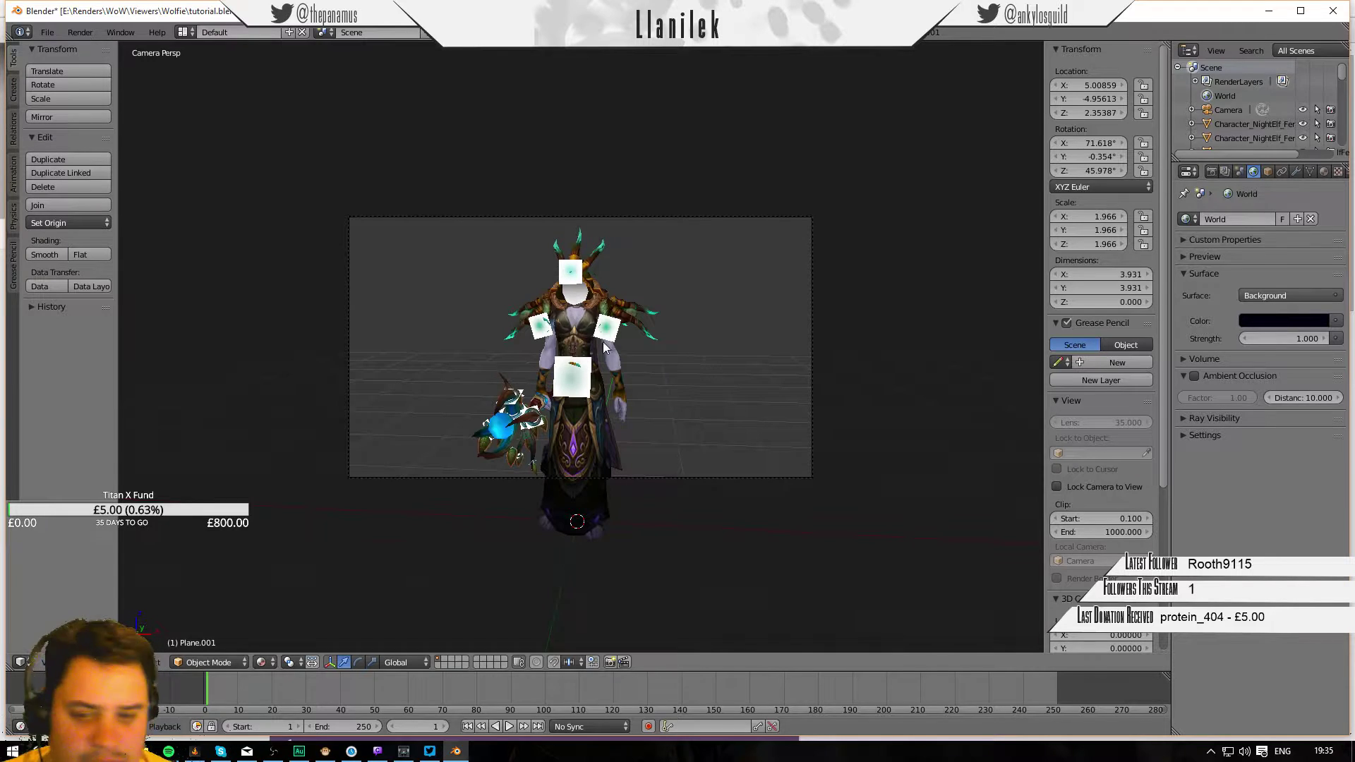
# Render the scene again and check how the lit character stands out against the new world background.
pyautogui.press('F12')
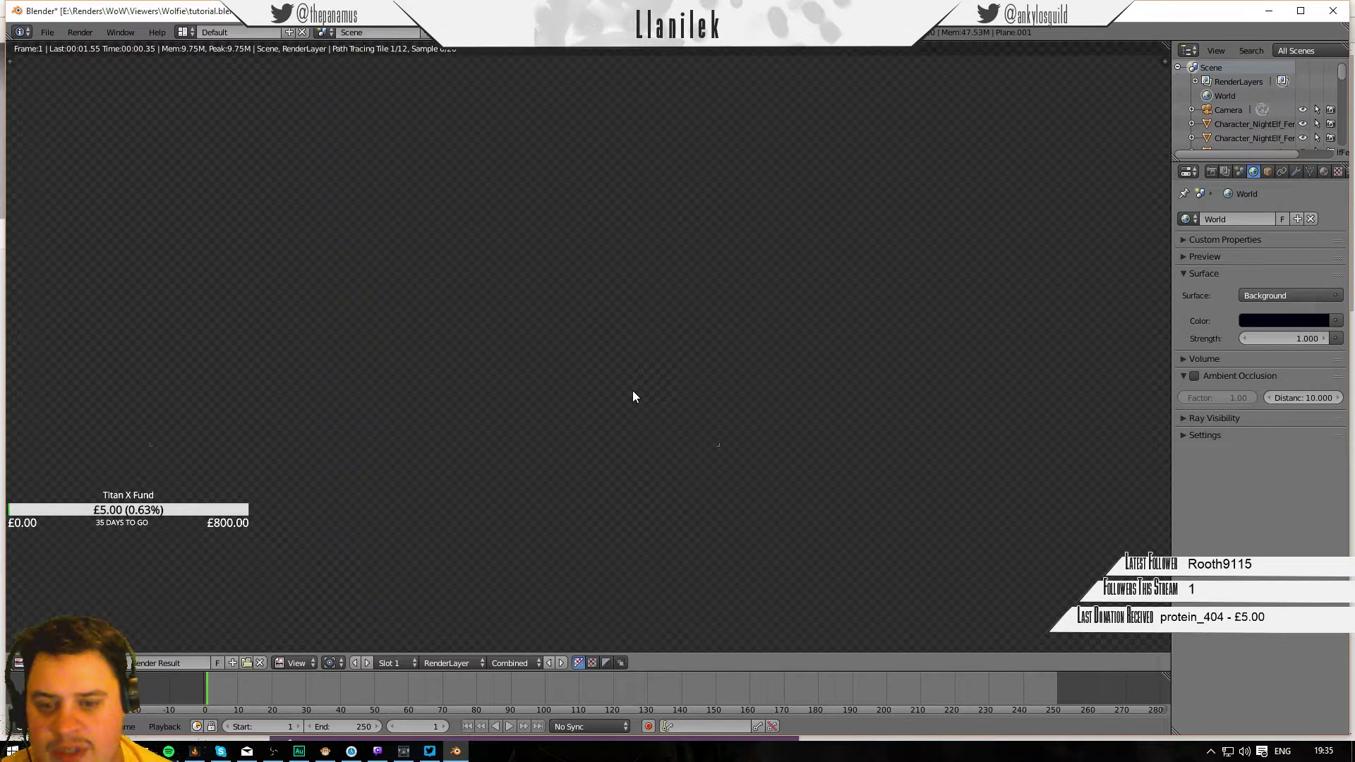
pyautogui.scroll(-2, 822, 447)
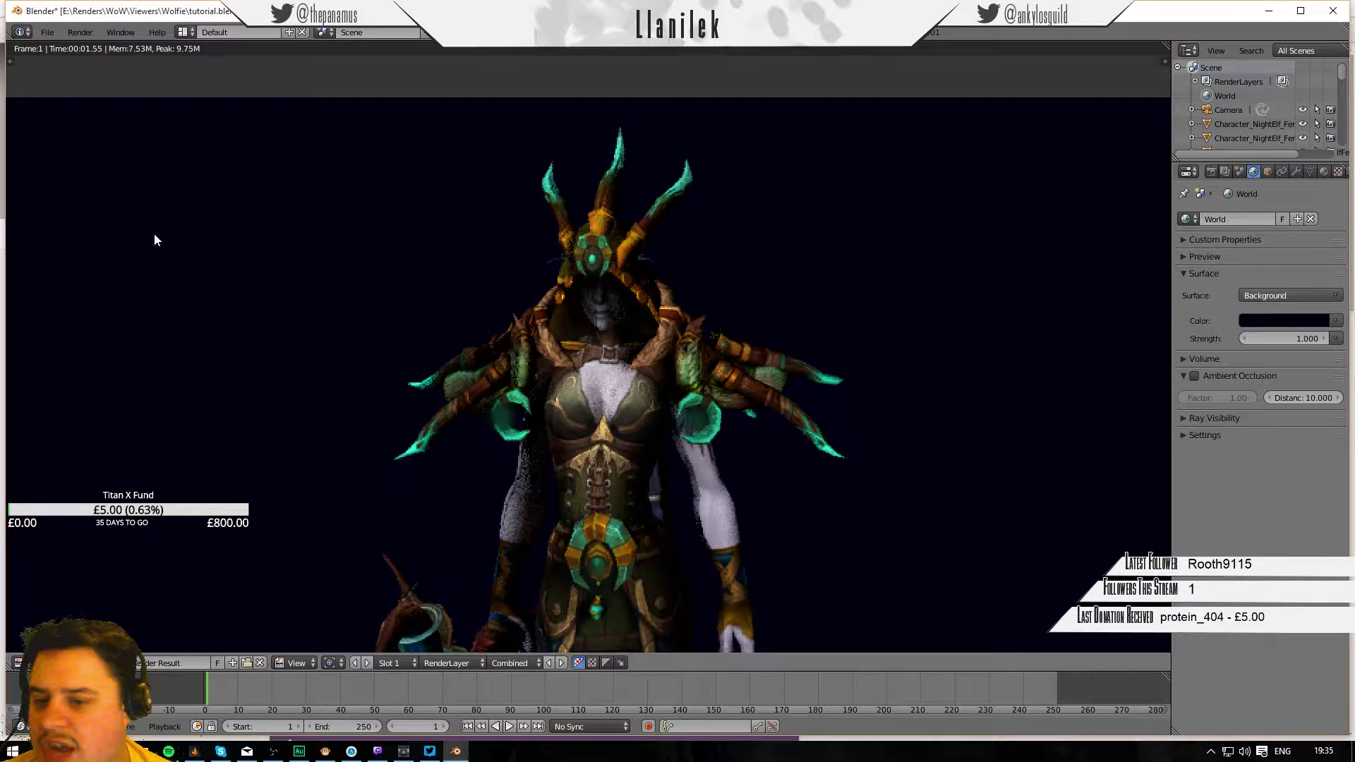
pyautogui.scroll(-4, 380, 395)
pyautogui.scroll(2, 494, 373)
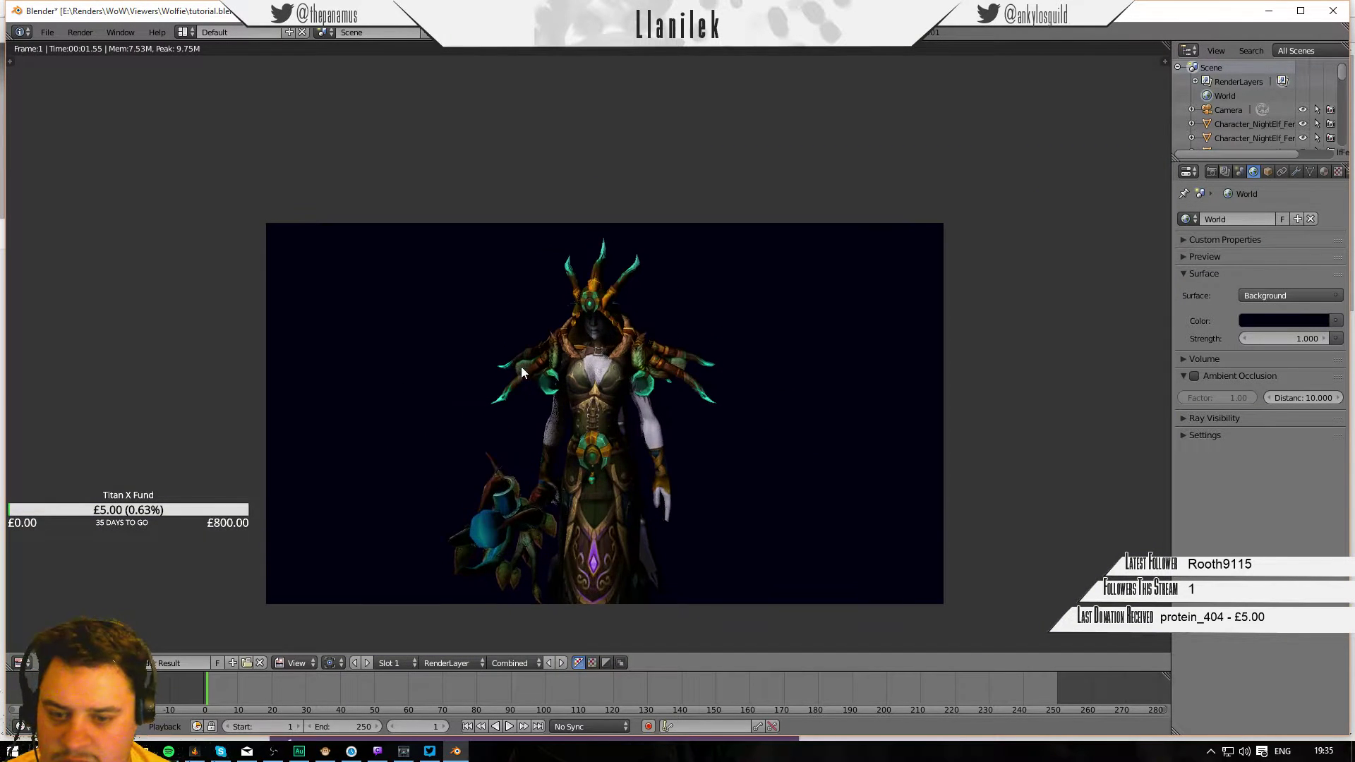
pyautogui.scroll(2, 505, 391)
pyautogui.scroll(-2, 508, 390)
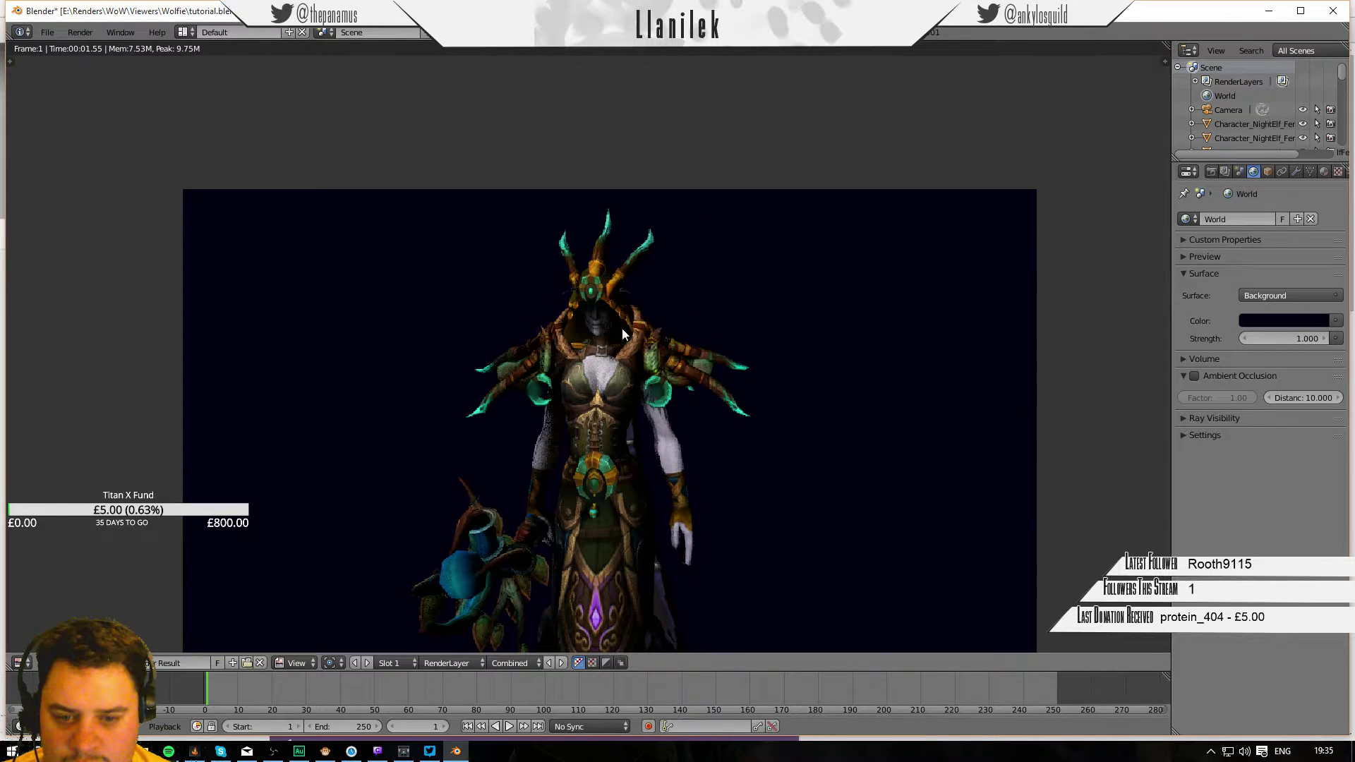
pyautogui.press('Escape')
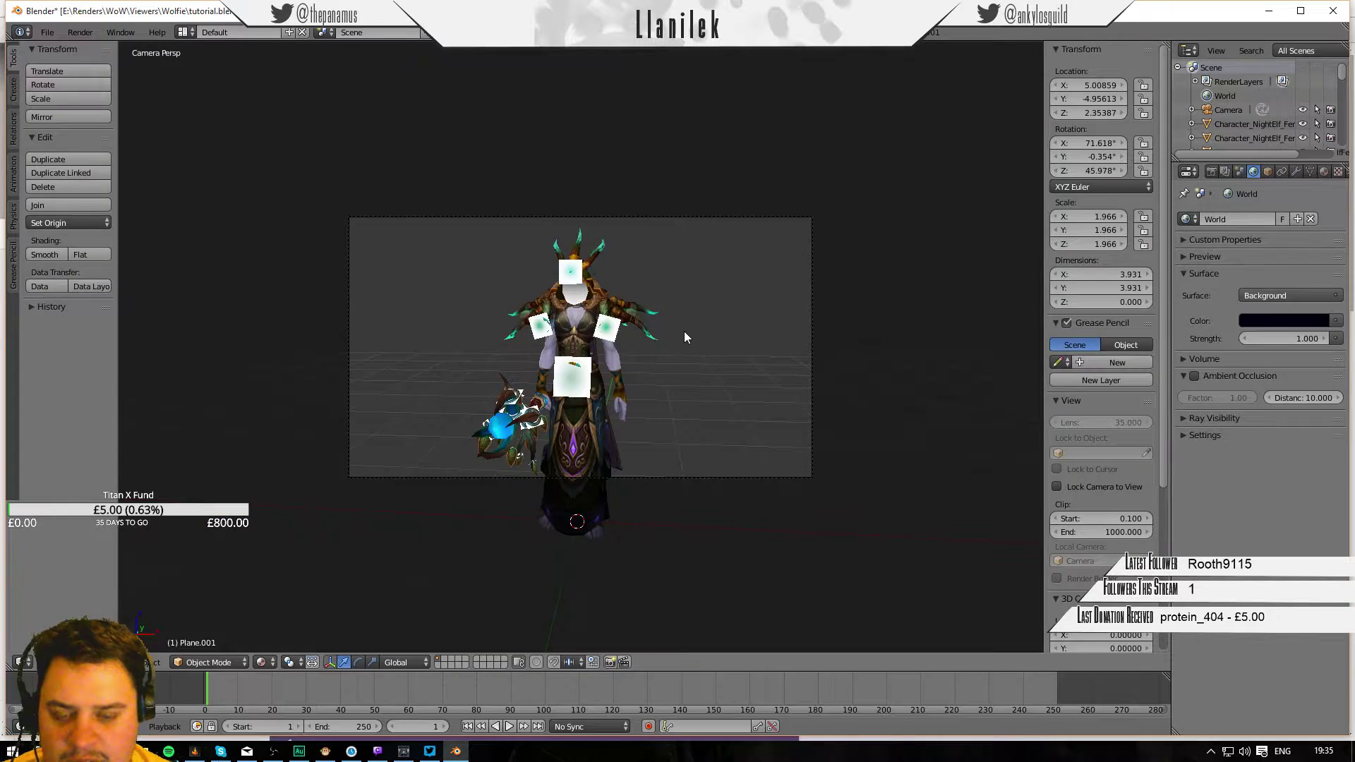
# Snap the 3D cursor to the scene centre and add an Area lamp there.
pyautogui.moveTo(683, 338); pyautogui.dragTo(777, 567, button='middle')
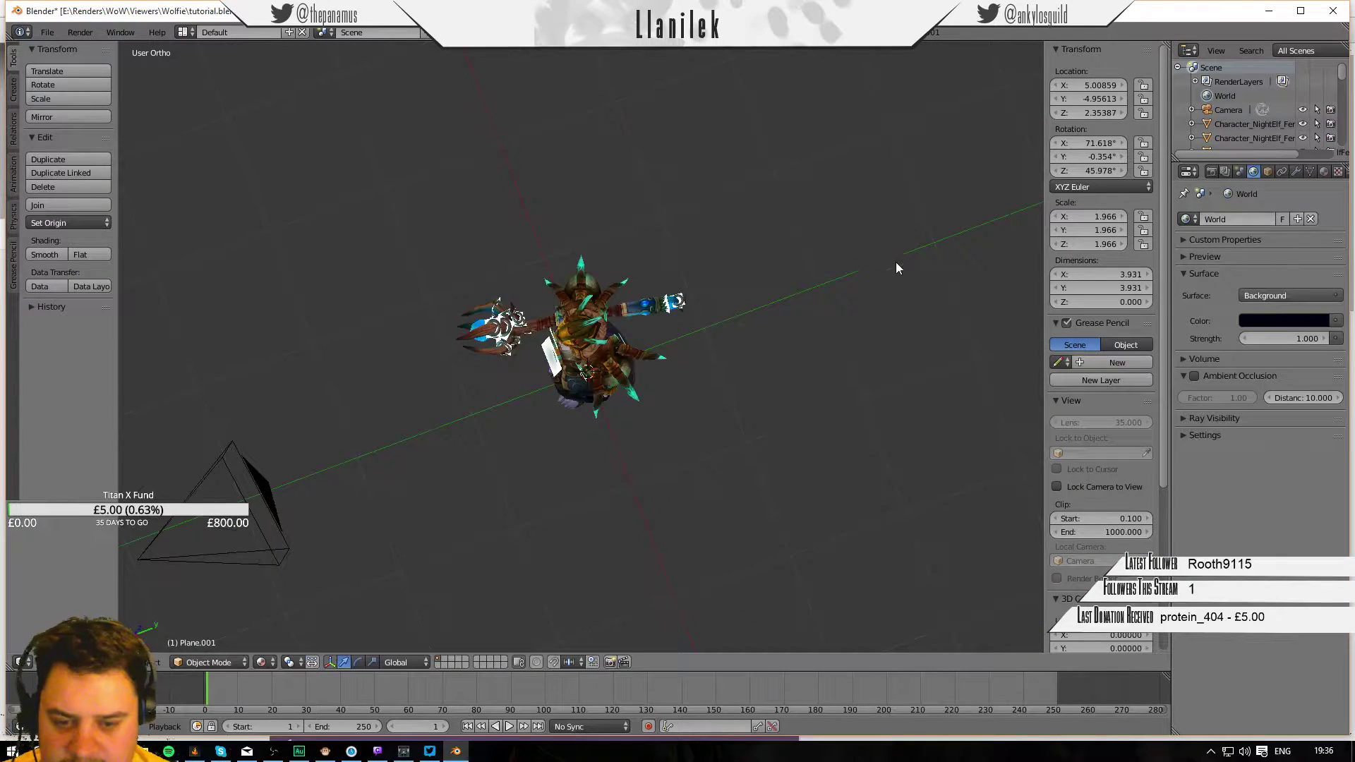
pyautogui.moveTo(896, 264); pyautogui.dragTo(612, 247, button='middle')
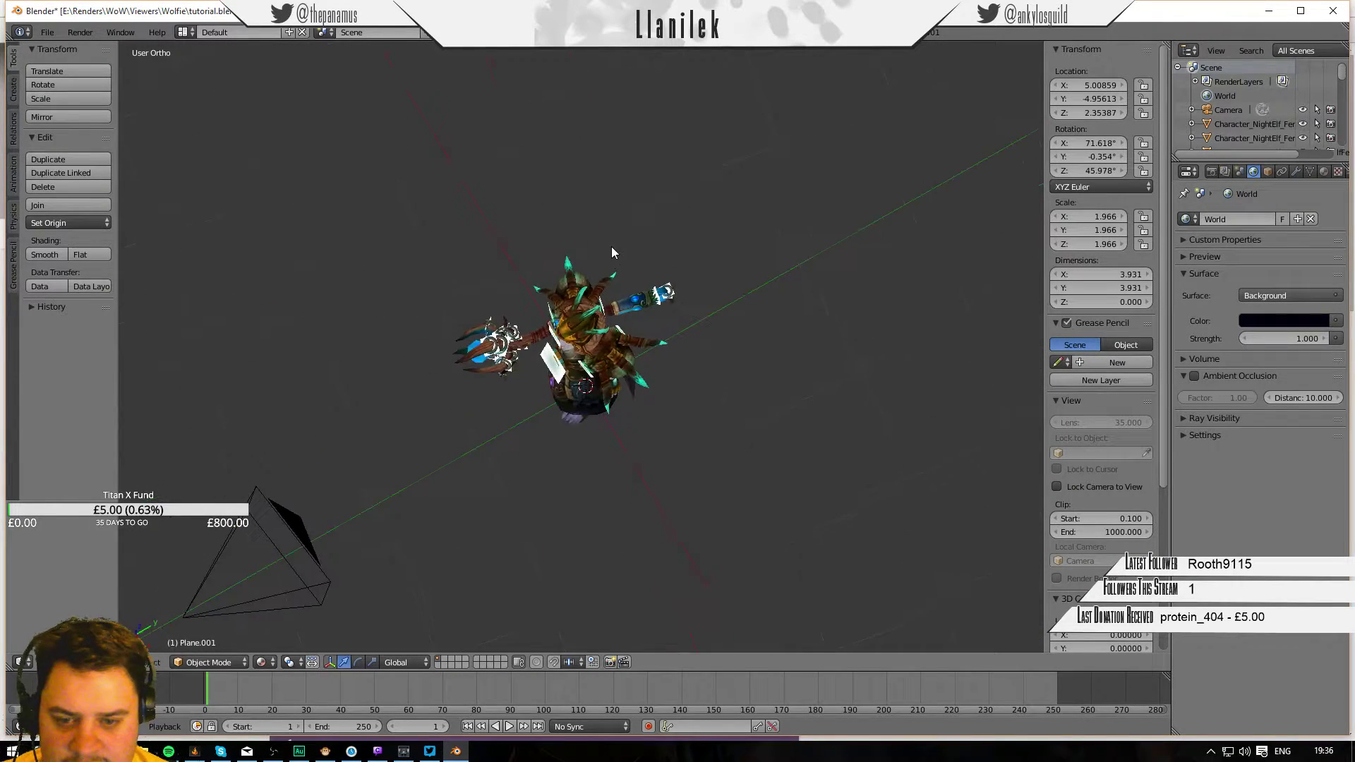
pyautogui.hotkey('shift', 's')
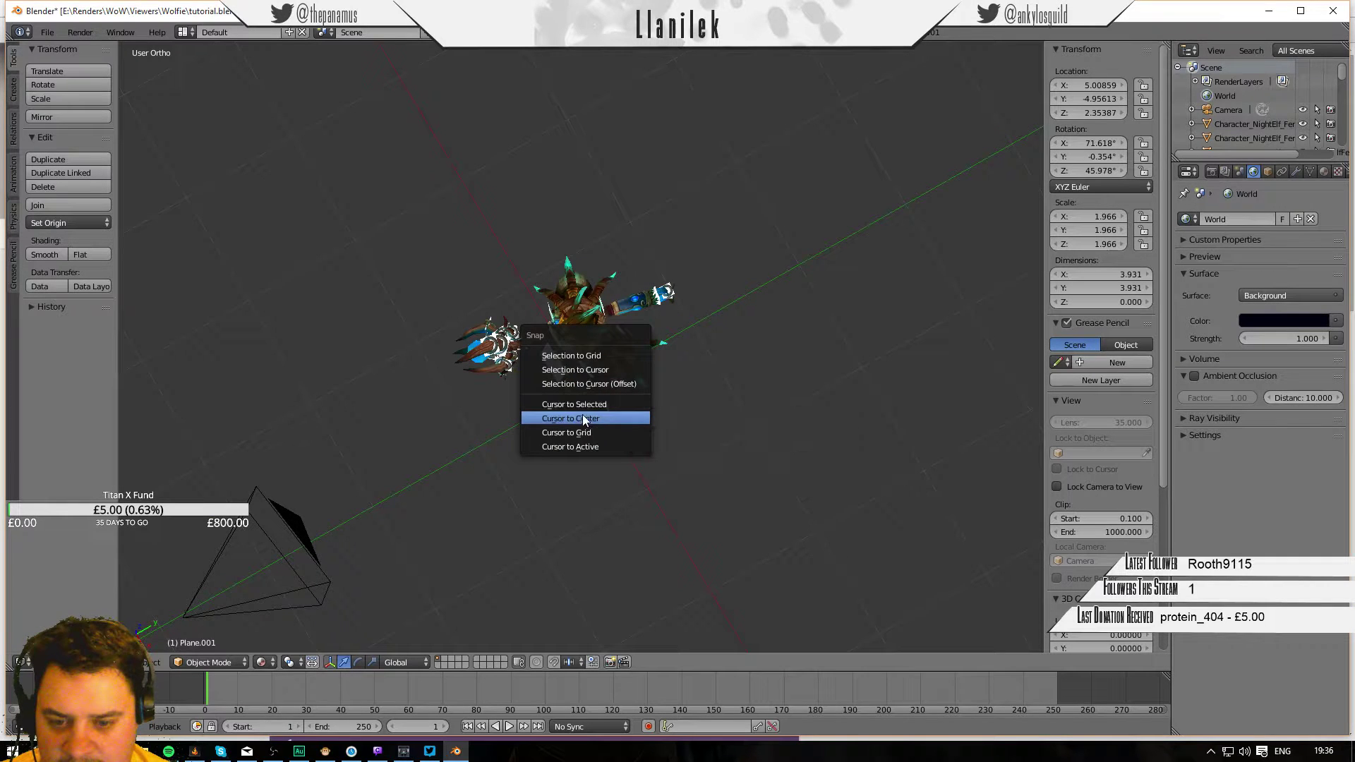
pyautogui.click(556, 422)
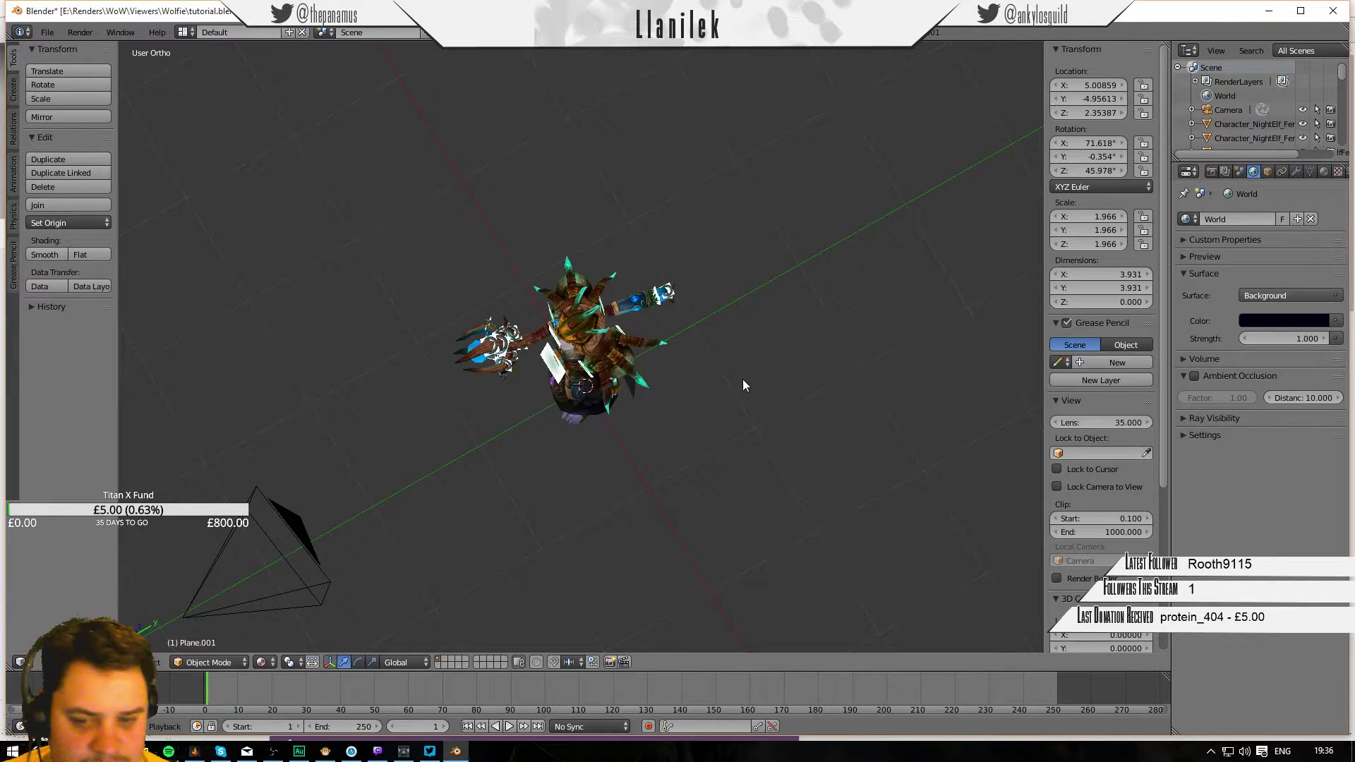
pyautogui.moveTo(743, 380); pyautogui.dragTo(691, 368, button='middle')
pyautogui.hotkey('shift', 'a')
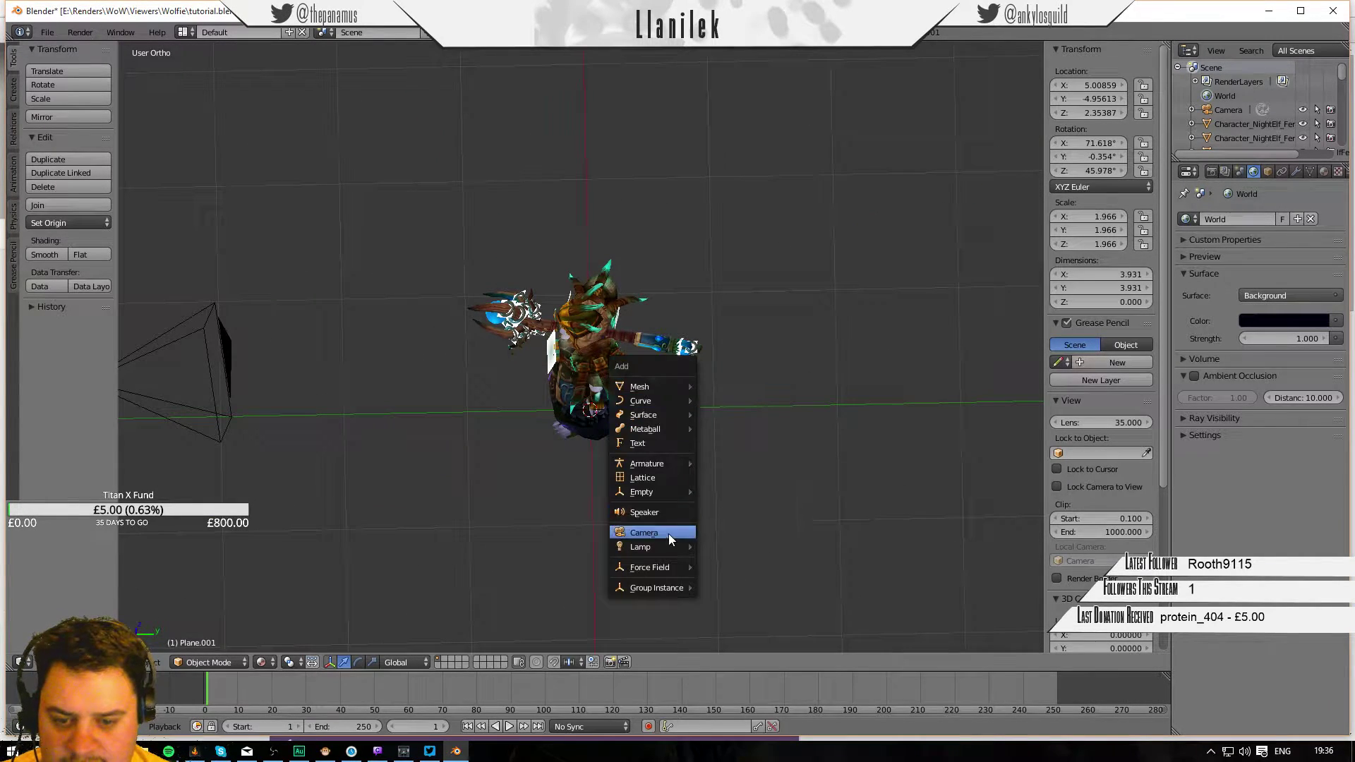
pyautogui.moveTo(649, 550)
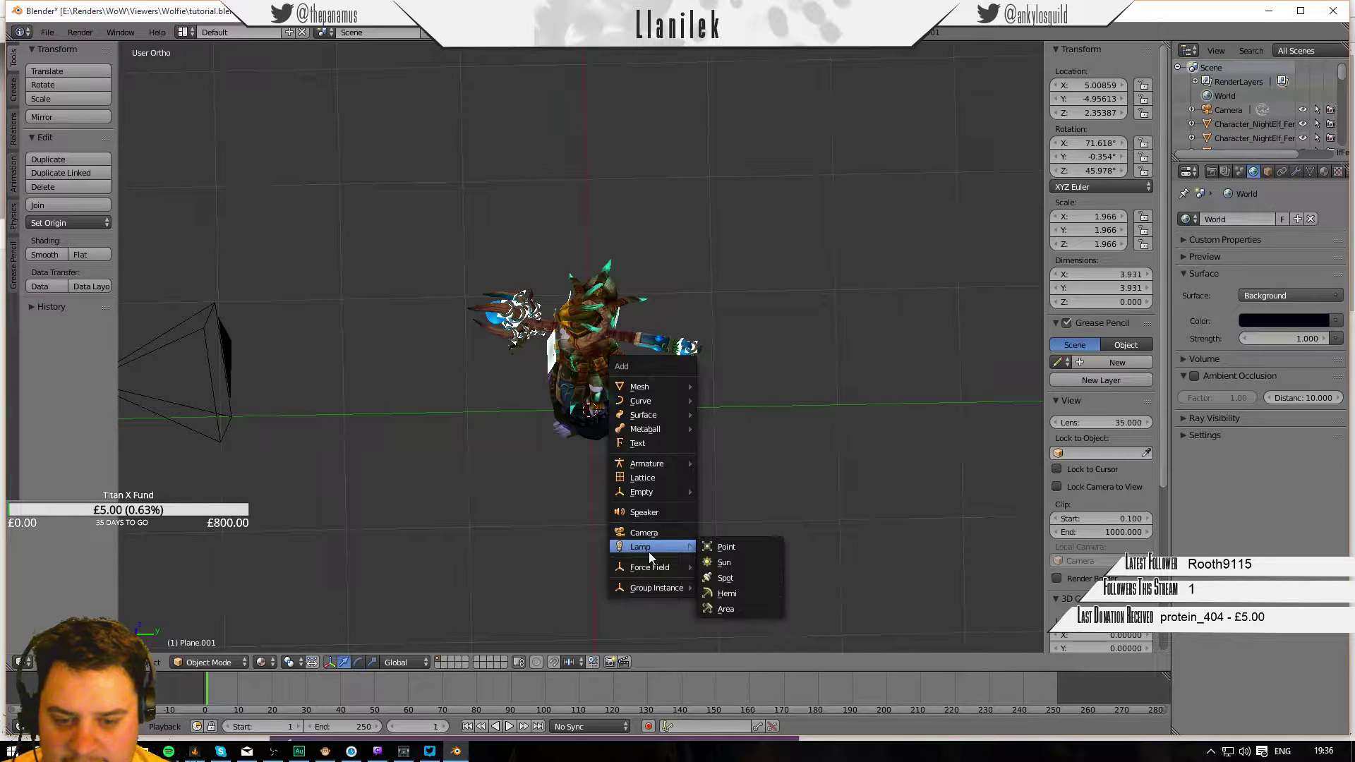
pyautogui.click(714, 608)
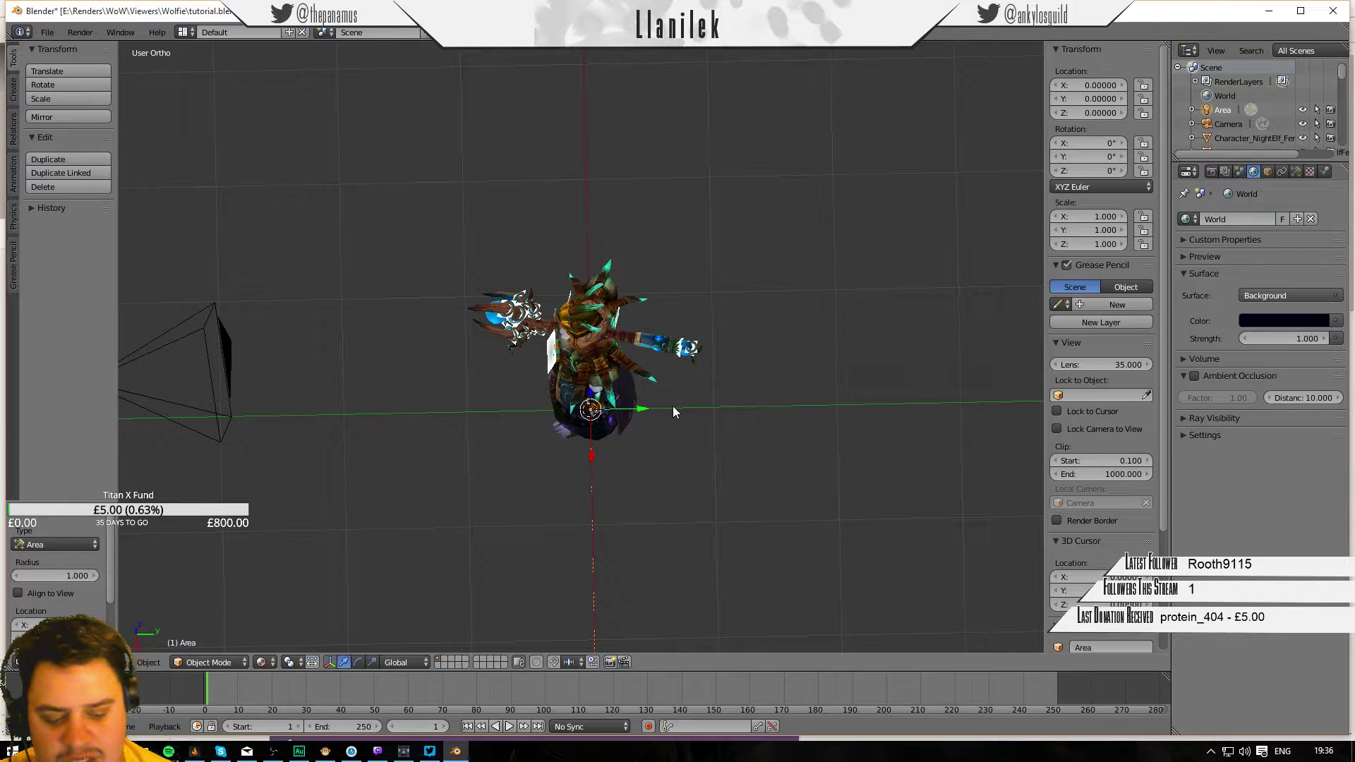
# Move the area lamp behind the character, about 5.96 along Y, and raise it about 1.99 along Z.
pyautogui.press('KP_7')
pyautogui.scroll(-7, 624, 259)
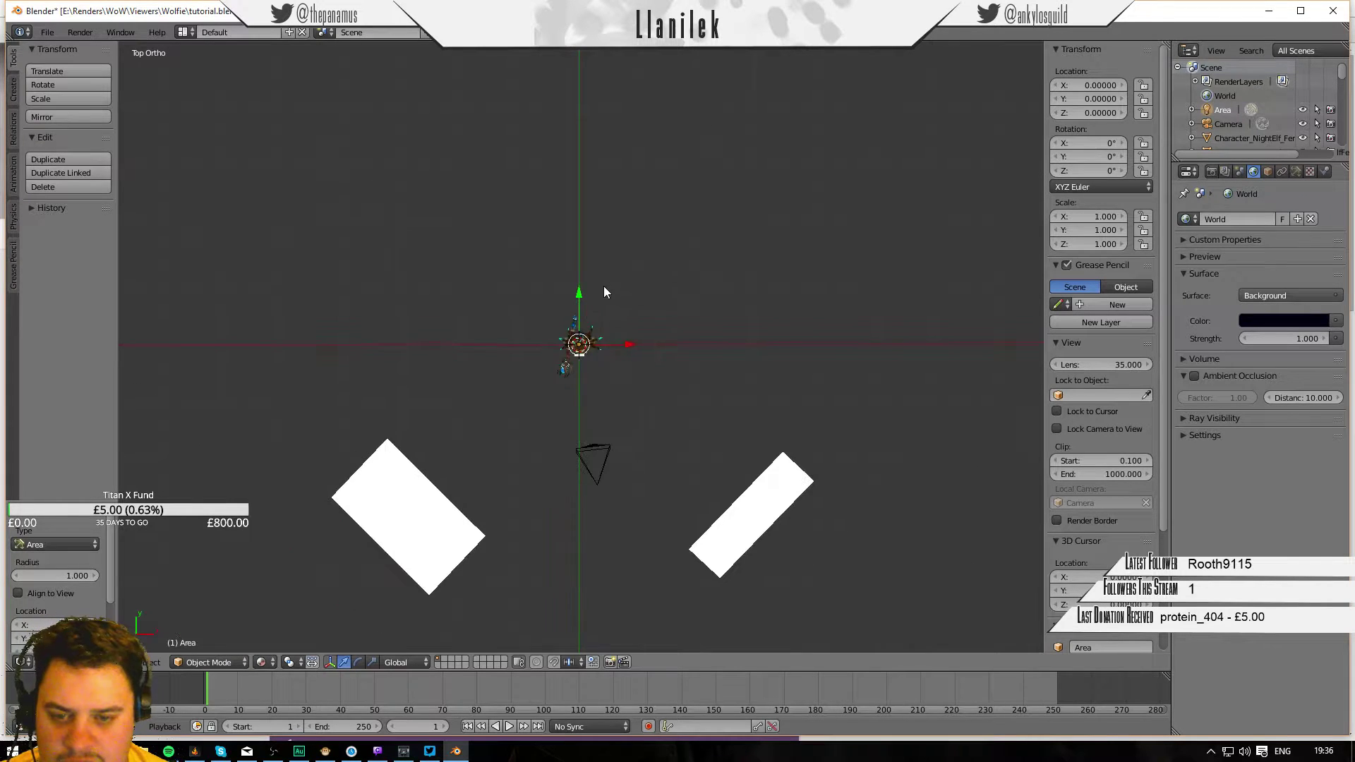
pyautogui.moveTo(578, 292); pyautogui.dragTo(596, 88)
pyautogui.moveTo(732, 206); pyautogui.dragTo(569, 132, button='middle')
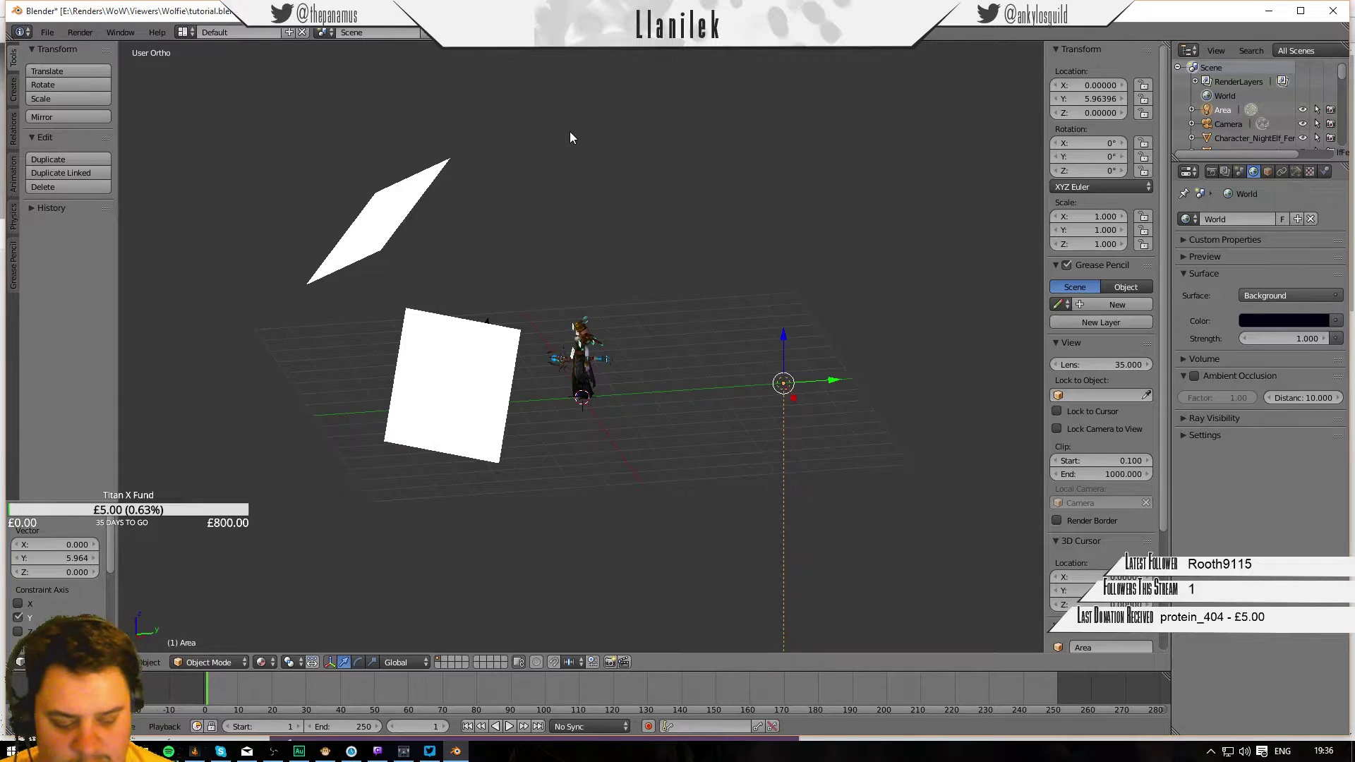
pyautogui.press('KP_3')
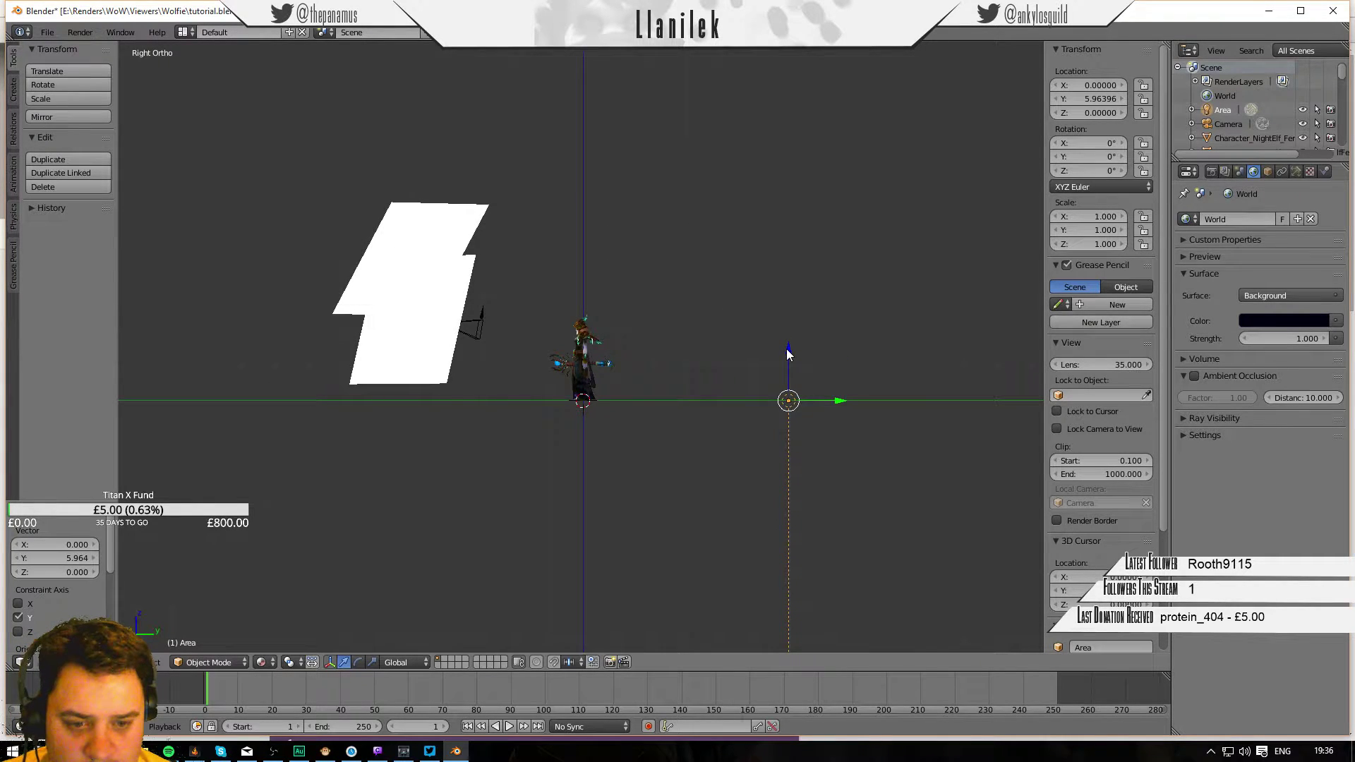
pyautogui.moveTo(789, 350); pyautogui.dragTo(803, 285)
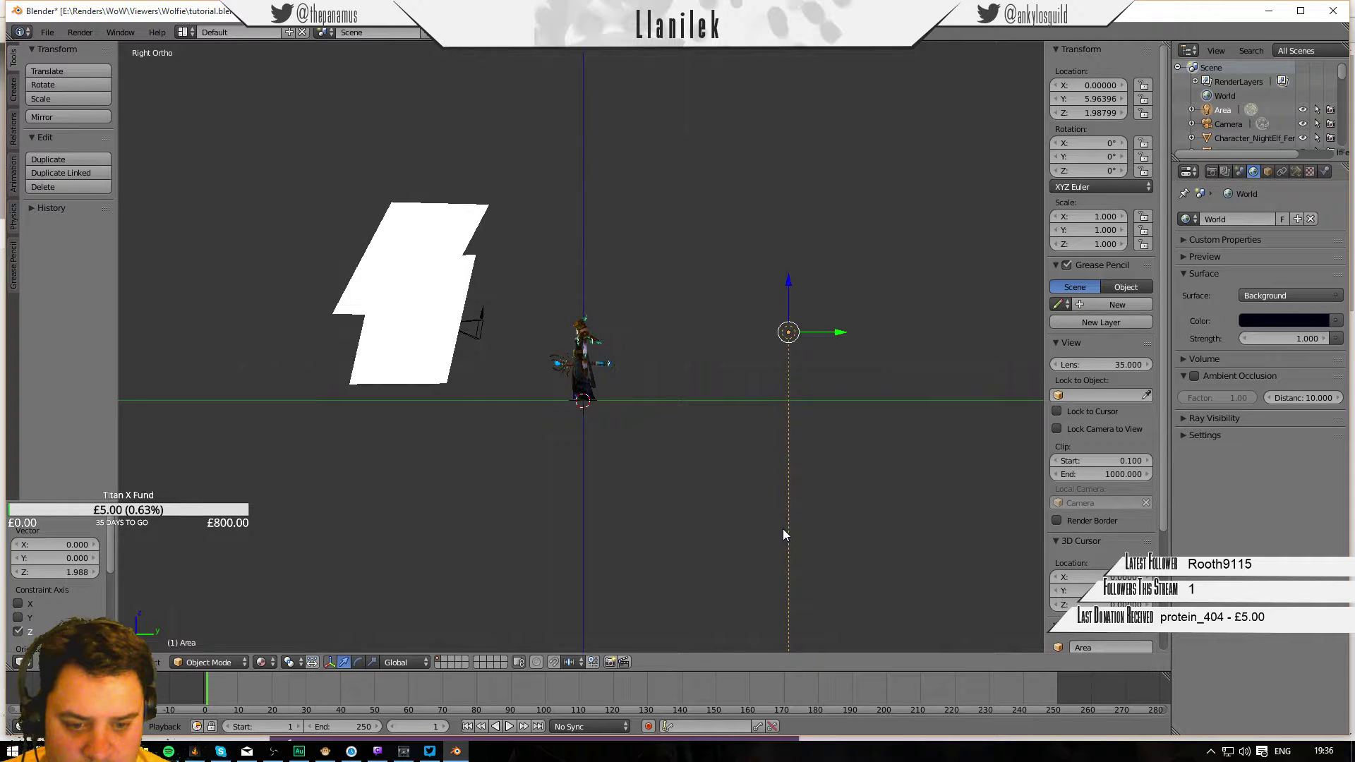
# Aim the area lamp at the character's back with an X rotation of about -89.6° and lower it to about 1.46 in Z.
pyautogui.press('r')
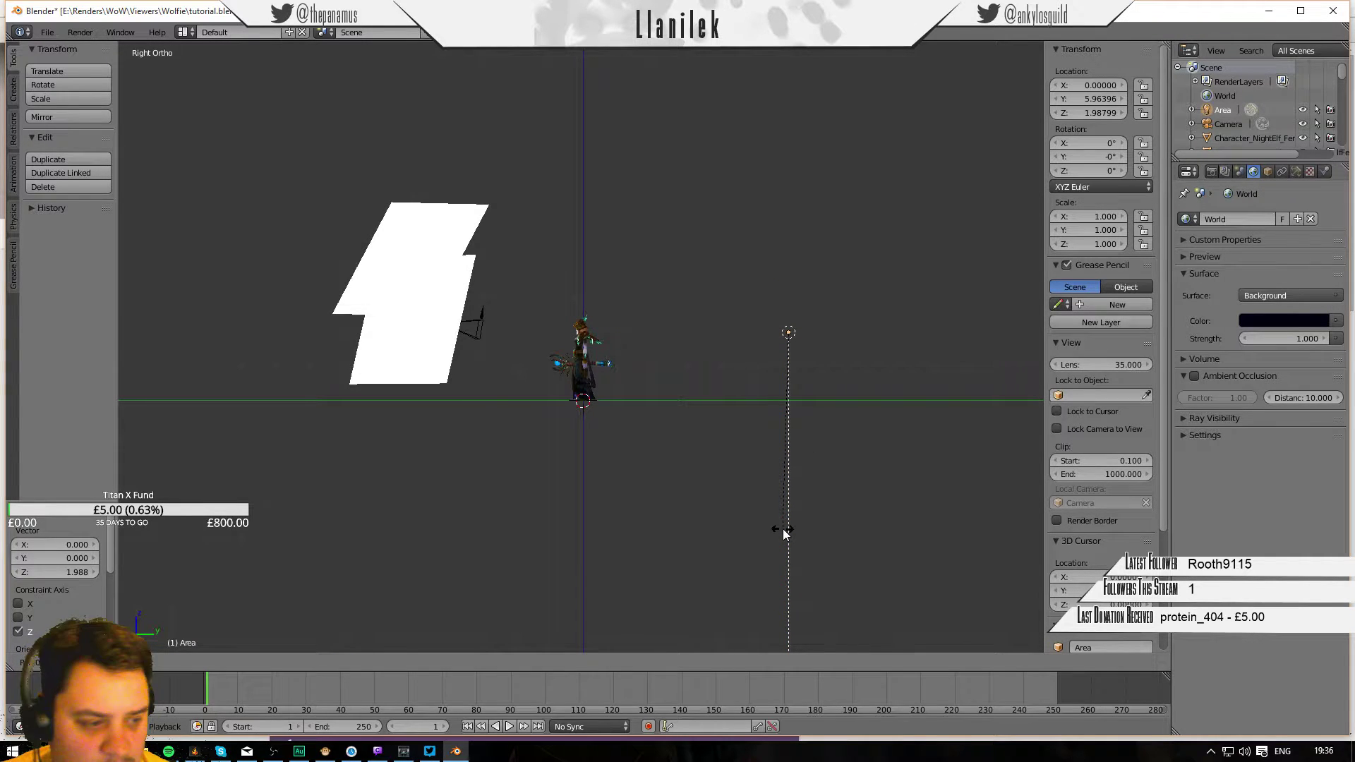
pyautogui.click(592, 337)
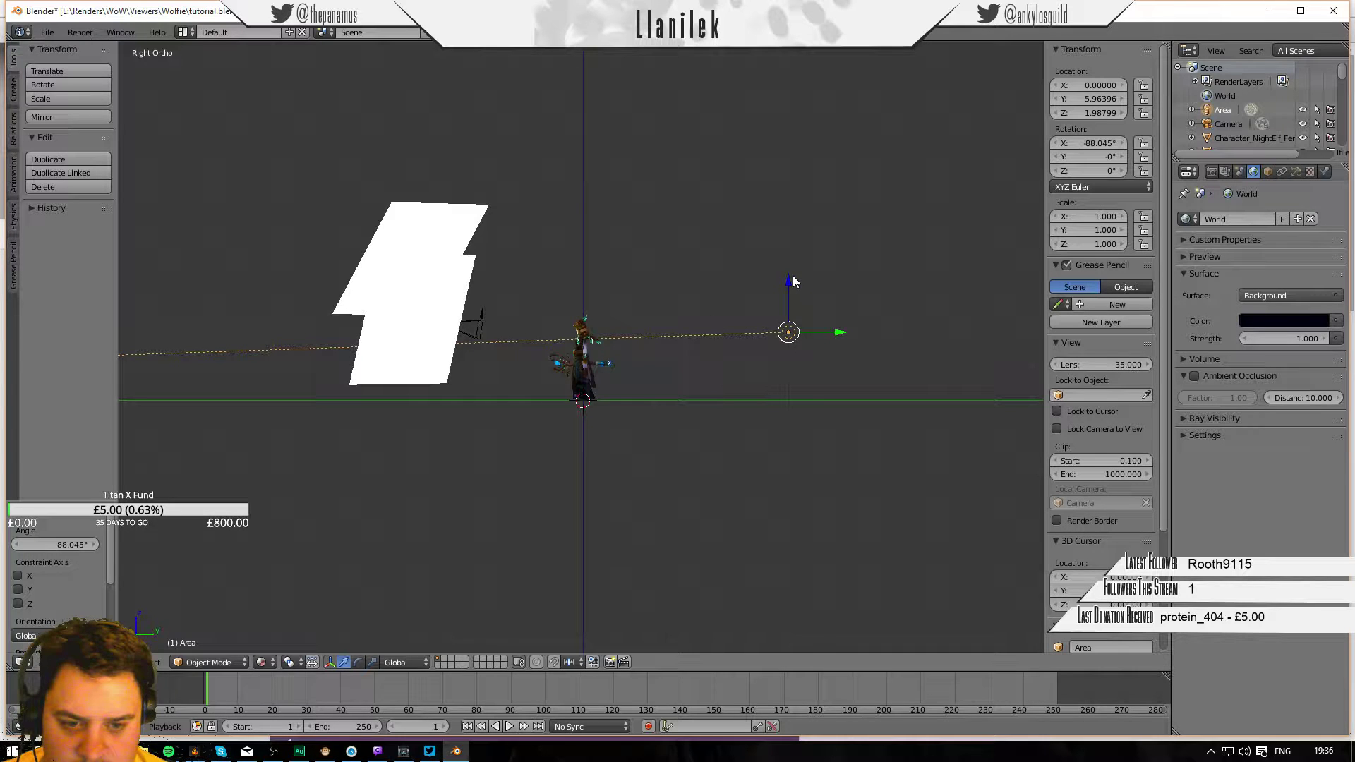
pyautogui.moveTo(789, 279); pyautogui.dragTo(789, 297)
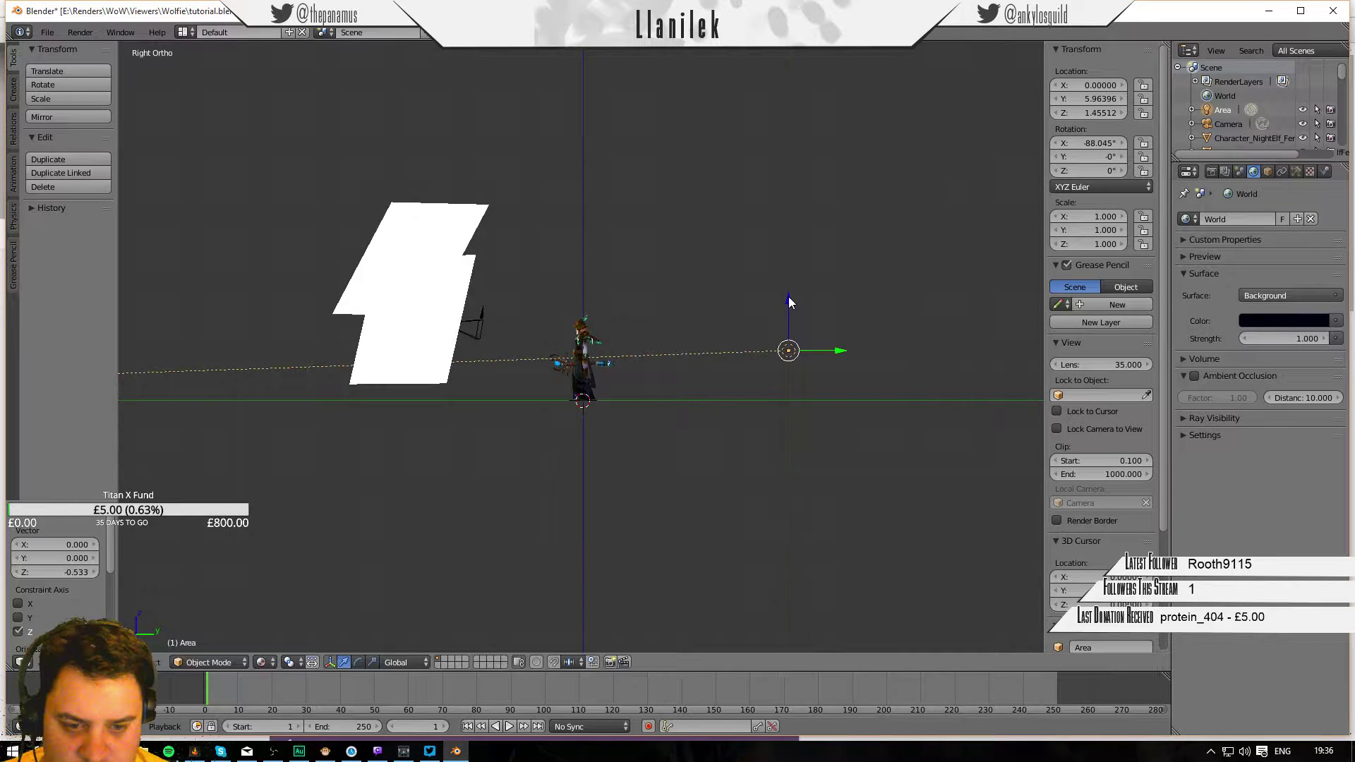
pyautogui.press('r')
pyautogui.click(607, 367)
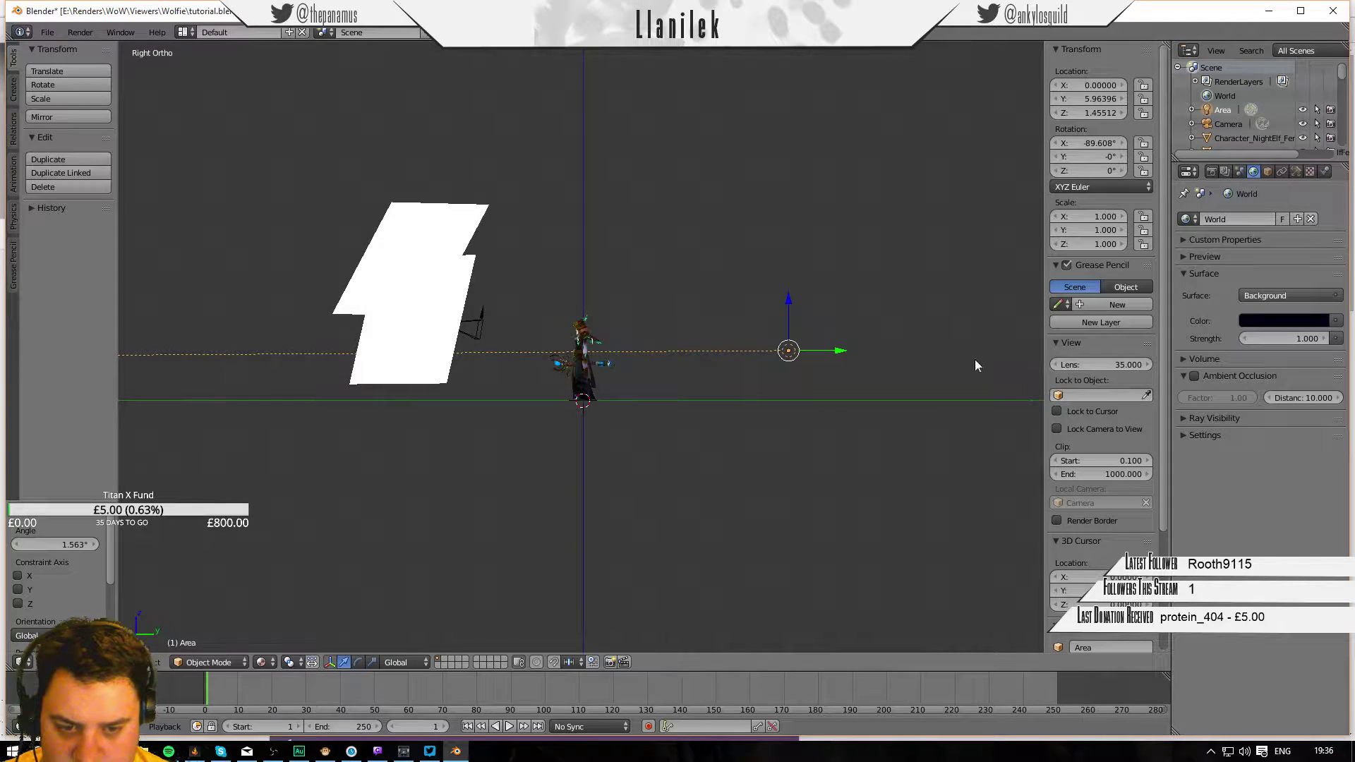
# Change the area lamp's emission colour to a bright blue (R 0, G 0.323, B 1).
pyautogui.click(1294, 172)
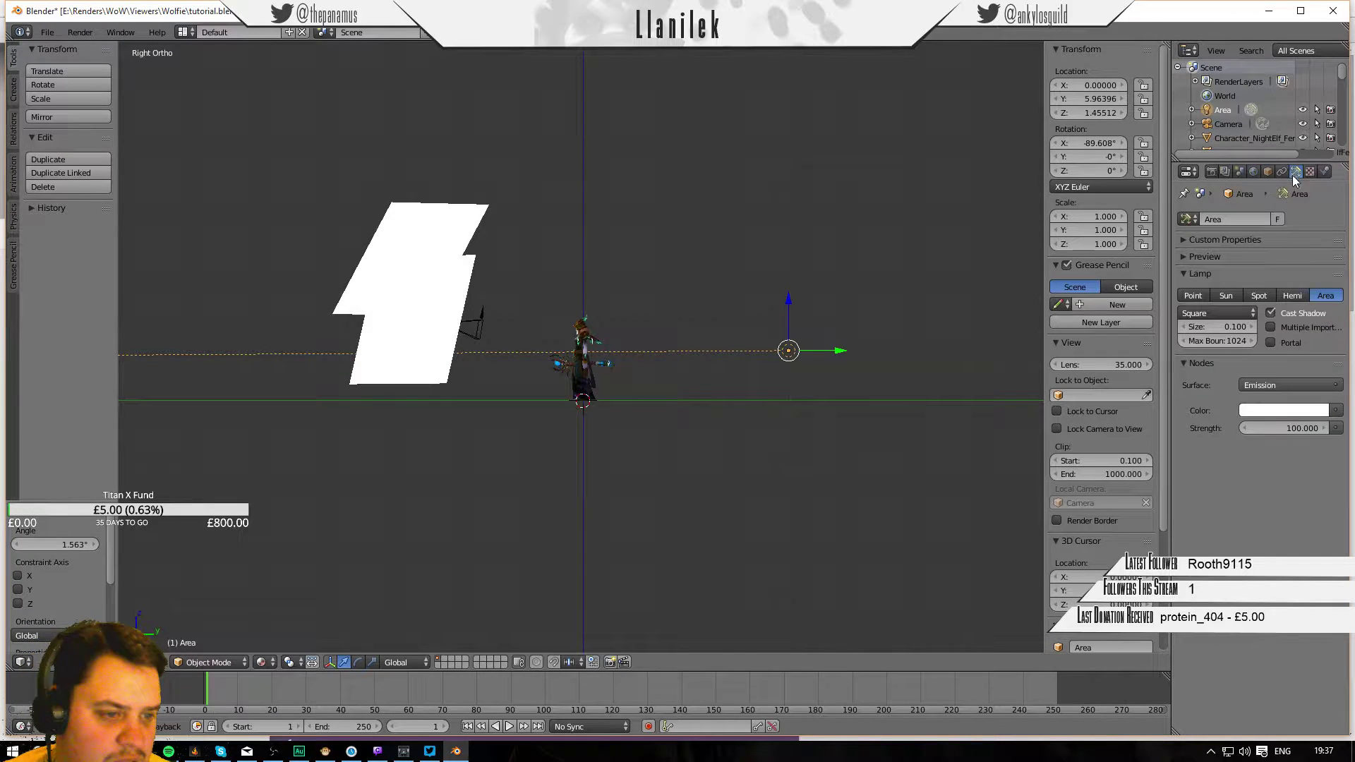
pyautogui.click(1277, 411)
pyautogui.moveTo(1280, 240); pyautogui.dragTo(1276, 210)
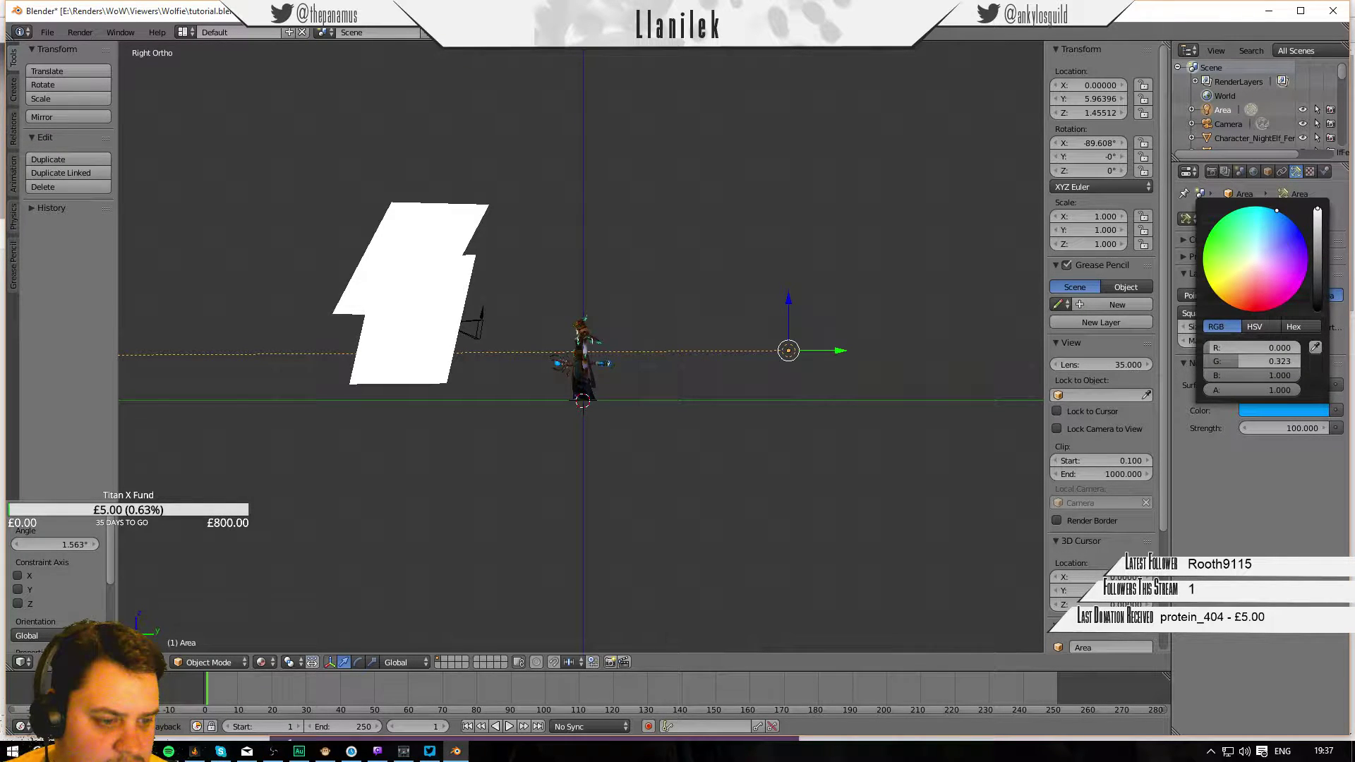
# Test the area lamp at strengths of 300 and 1000, rendering the scene at each value.
pyautogui.click(1289, 428)
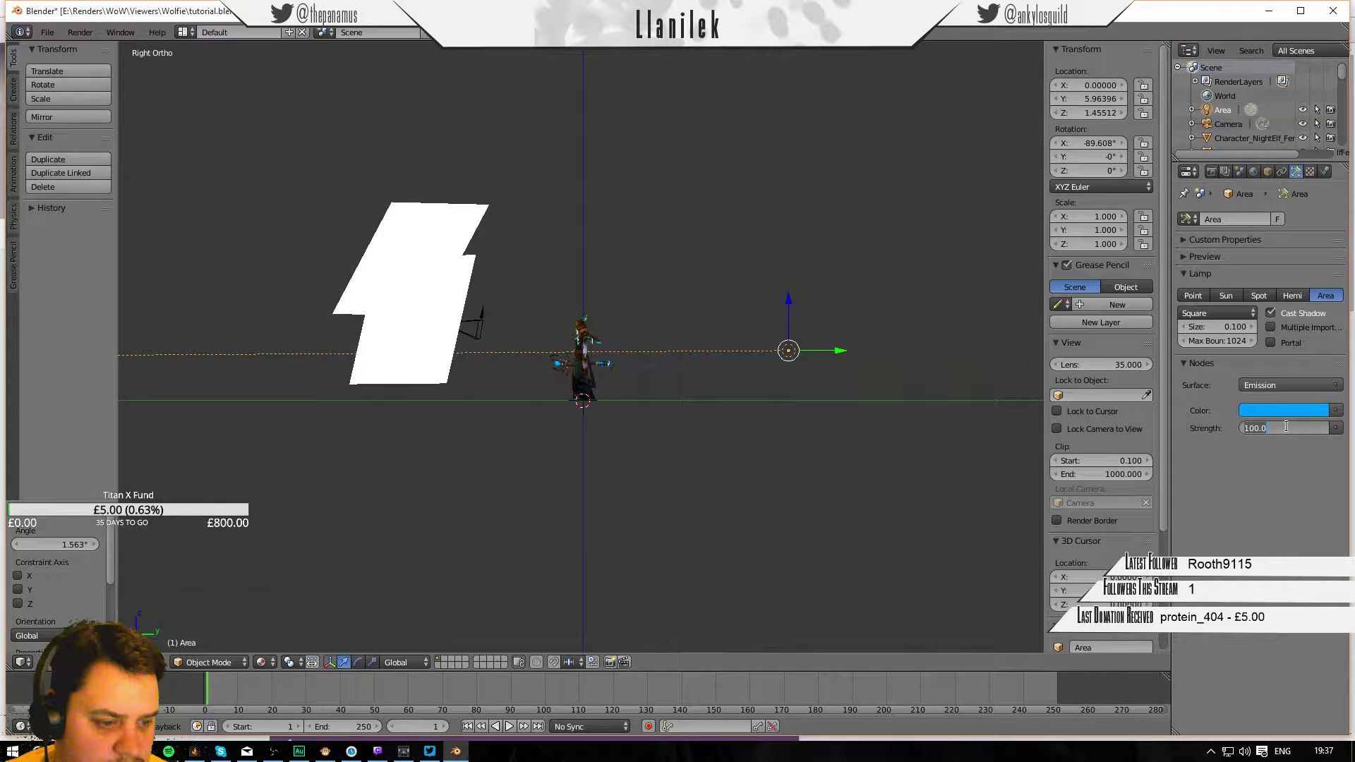
pyautogui.press('Return')
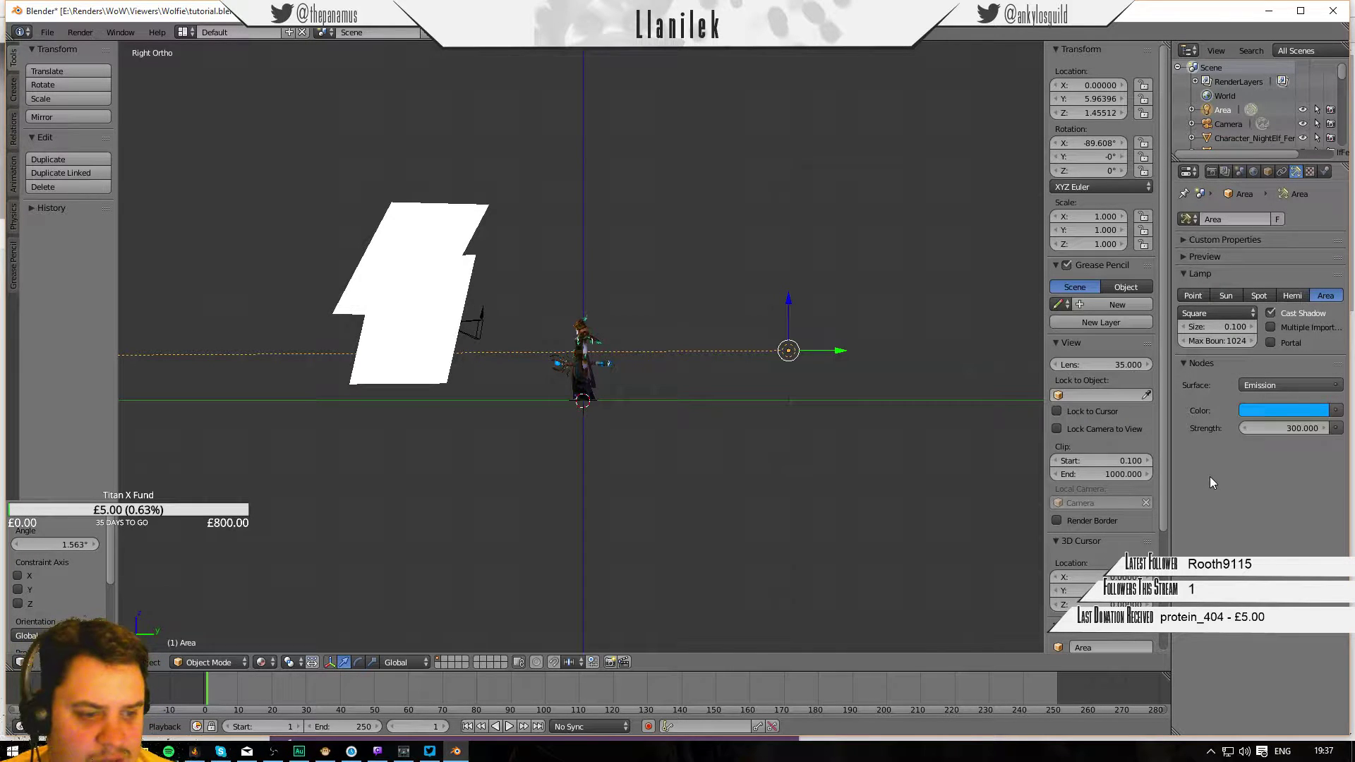
pyautogui.press('F12')
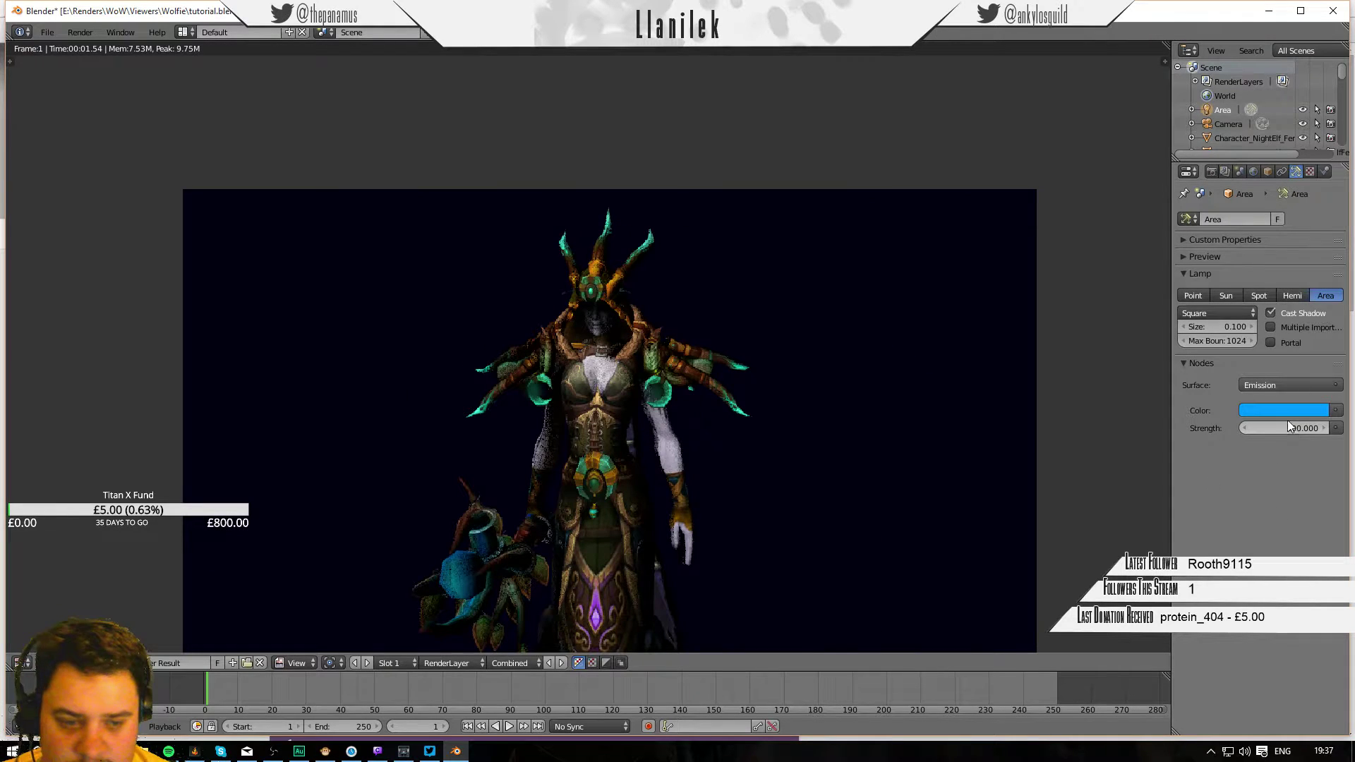
pyautogui.click(1295, 427)
pyautogui.write('1000')
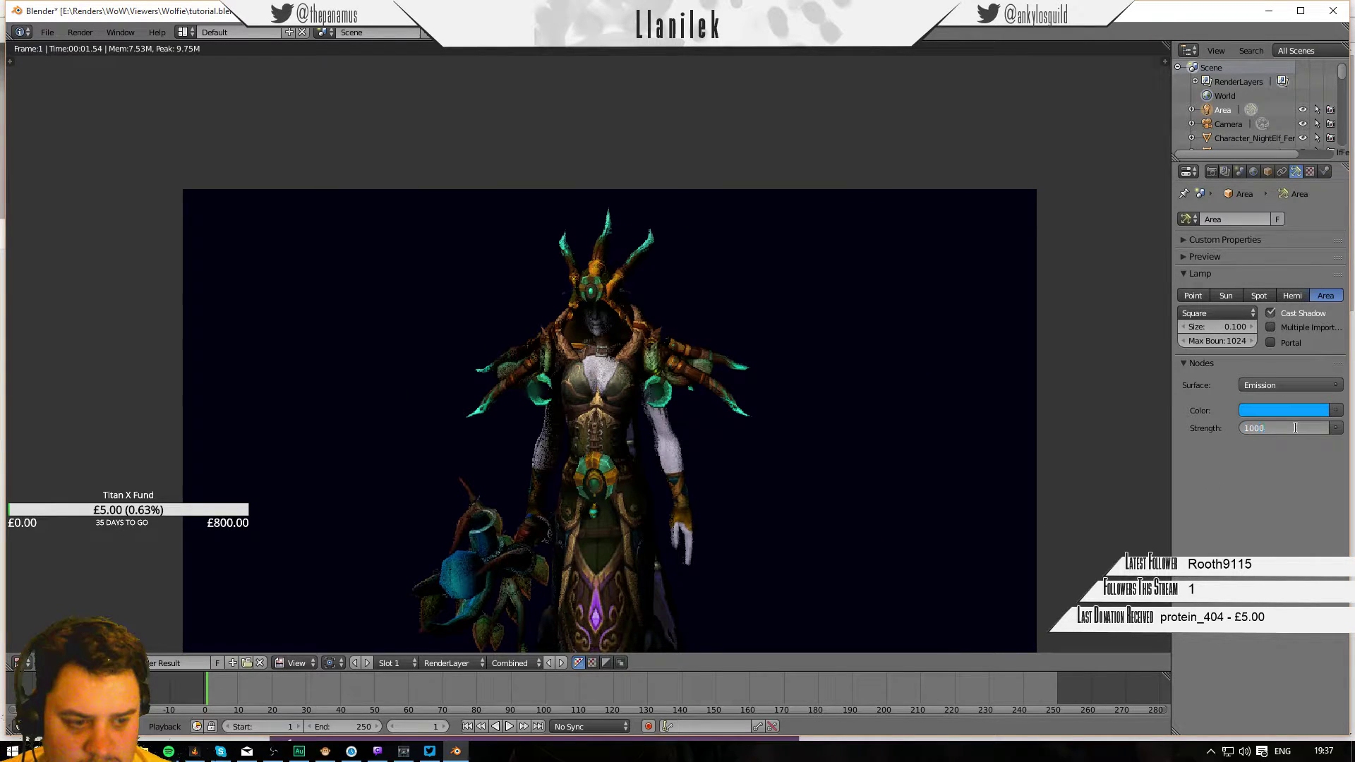
pyautogui.press('Return')
pyautogui.press('F12')
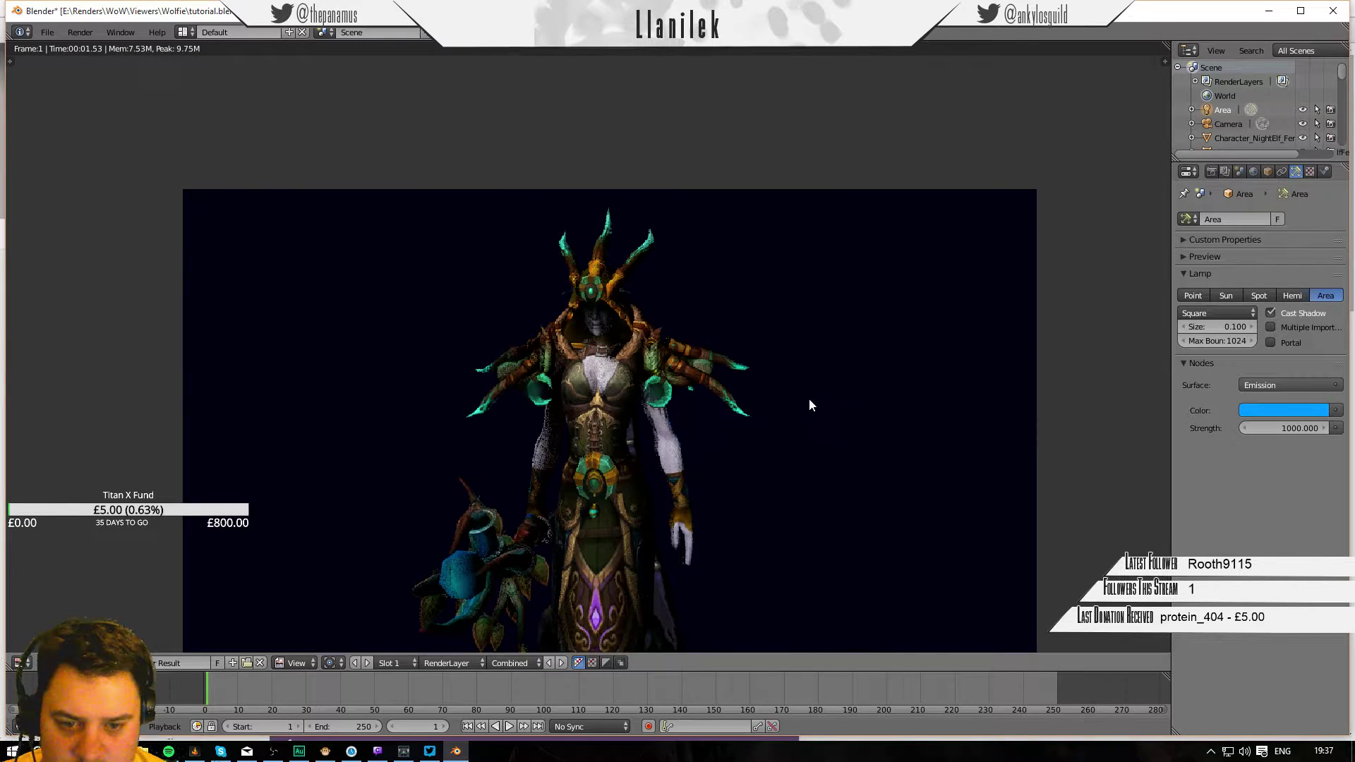
# Set the area lamp's strength to 5000 and render the scene to check the backlight on the character.
pyautogui.click(1272, 428)
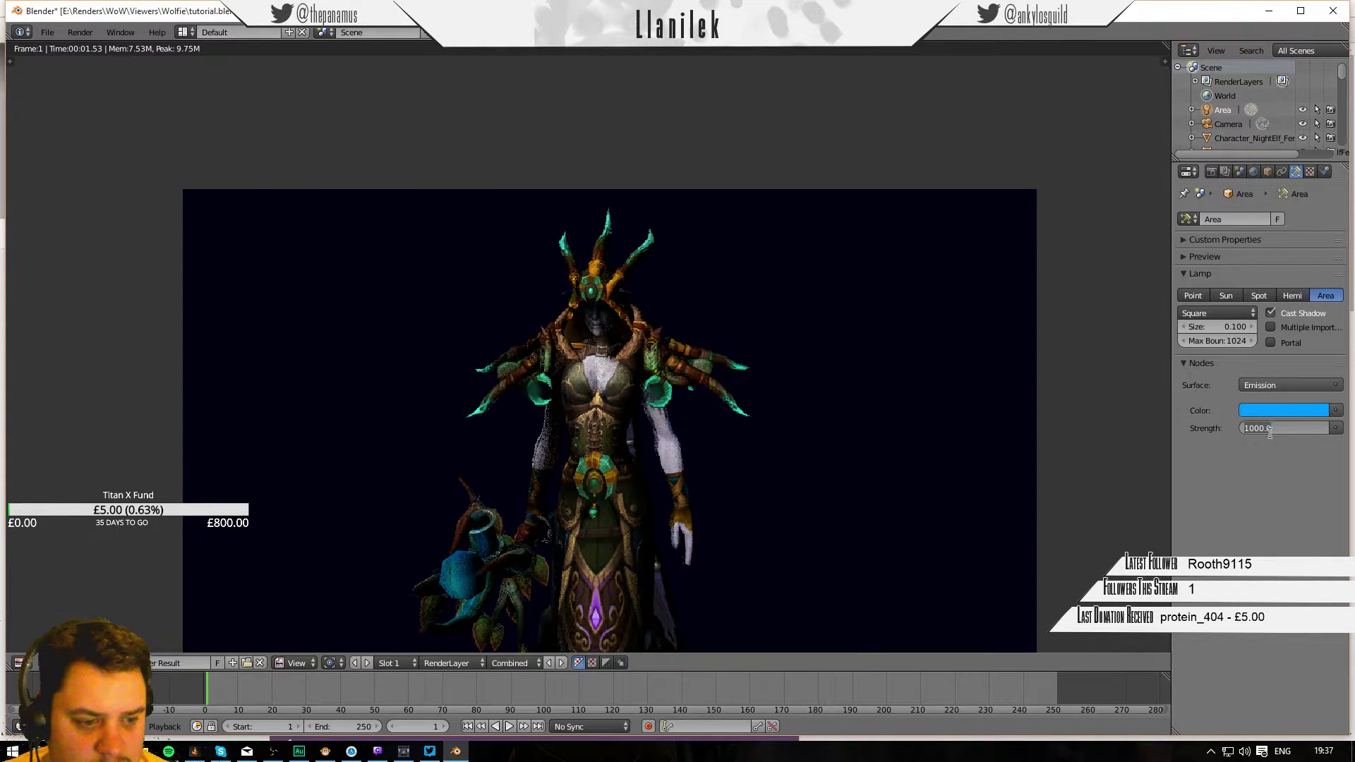
pyautogui.write('50')
pyautogui.press('Return')
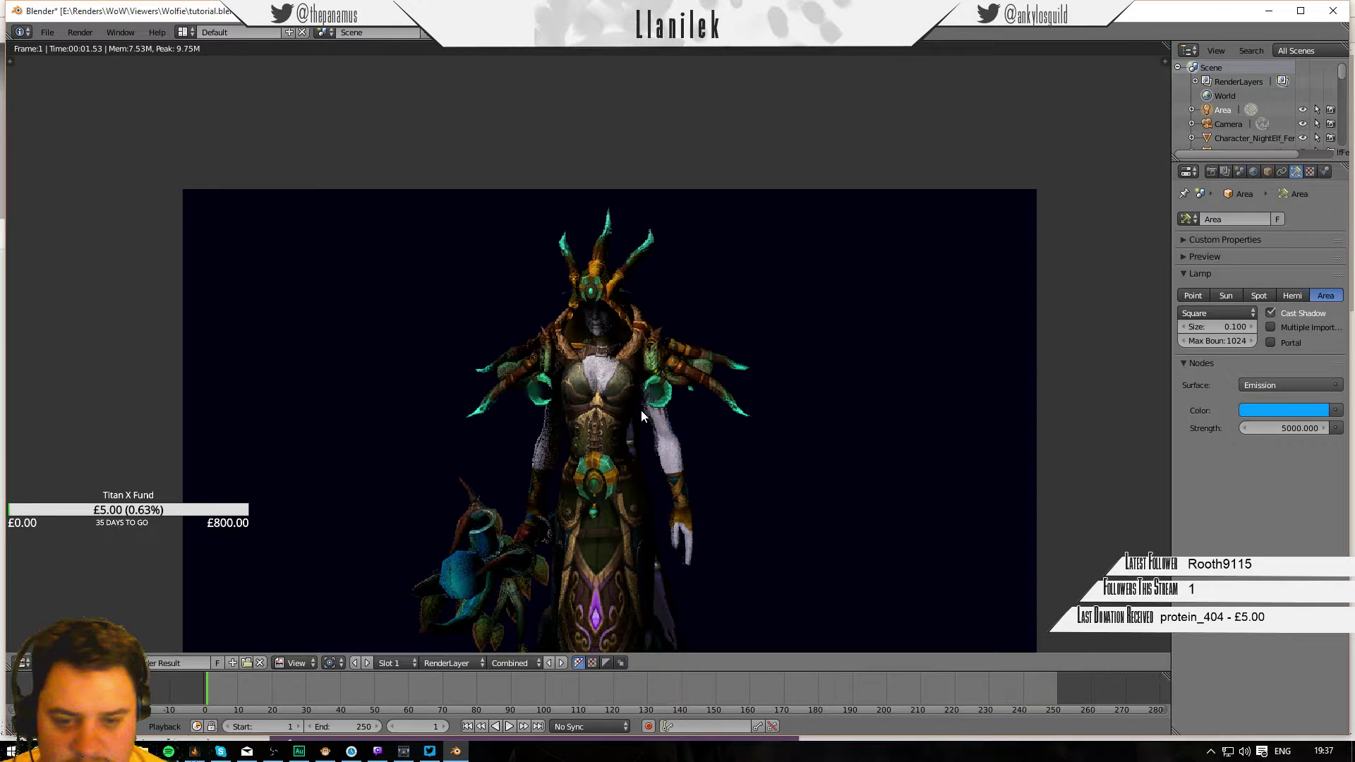
pyautogui.press('F12')
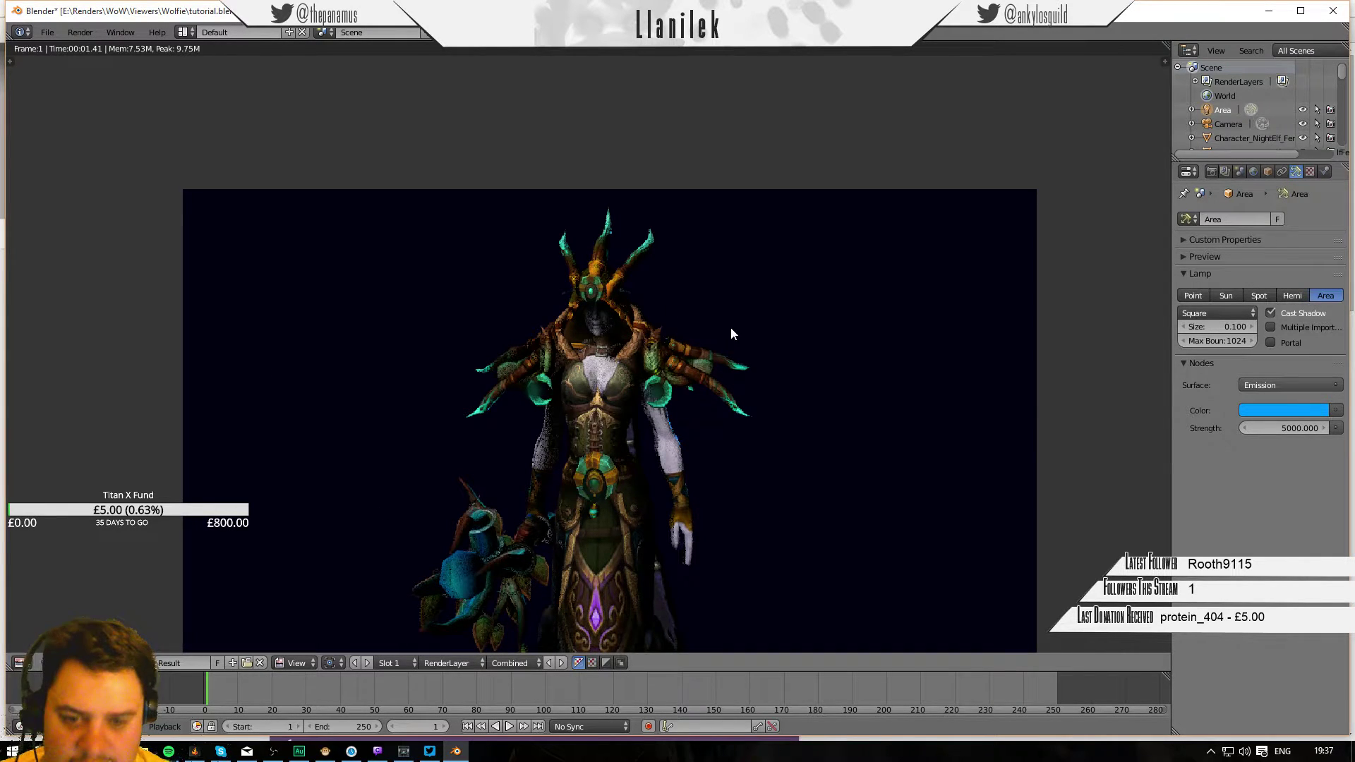
pyautogui.scroll(-3, 612, 411)
pyautogui.scroll(4, 612, 422)
pyautogui.scroll(-2, 620, 327)
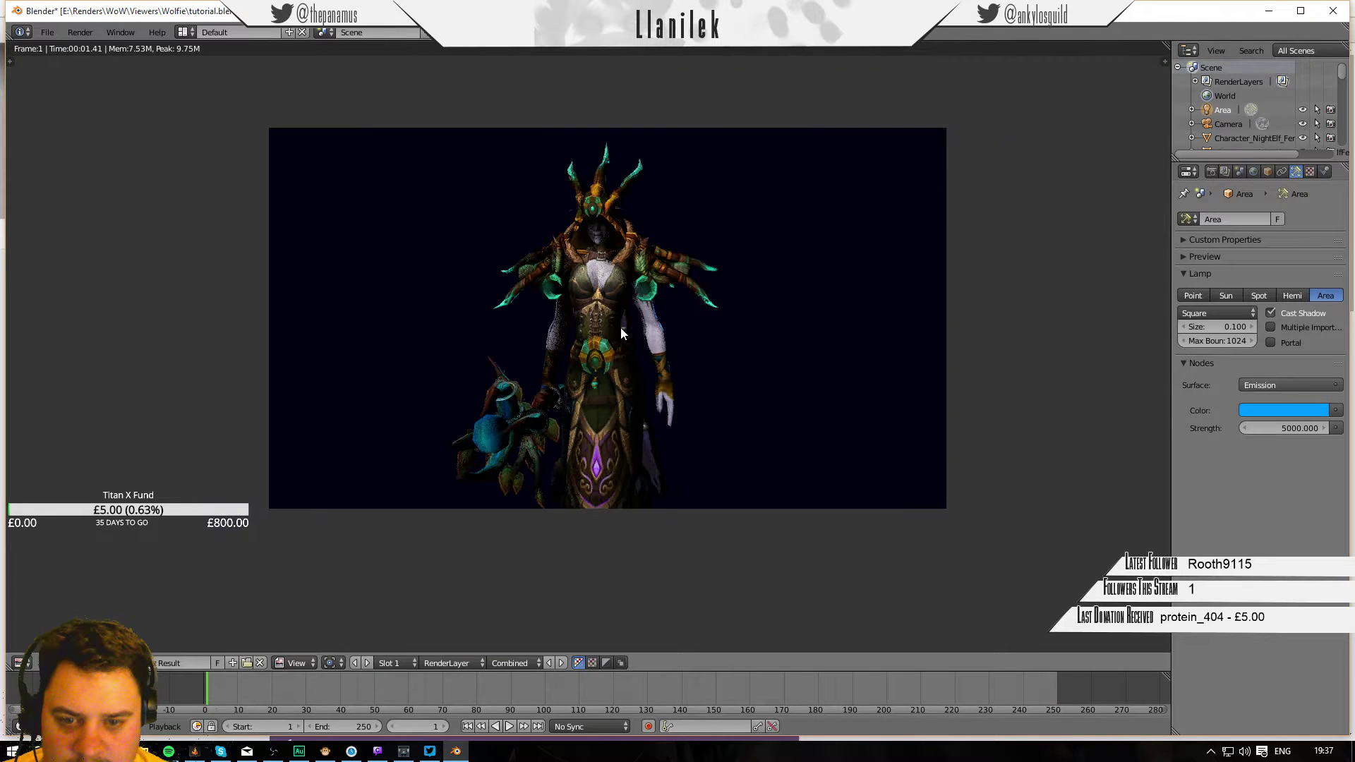
pyautogui.moveTo(606, 355); pyautogui.dragTo(661, 401, button='middle')
pyautogui.press('Escape')
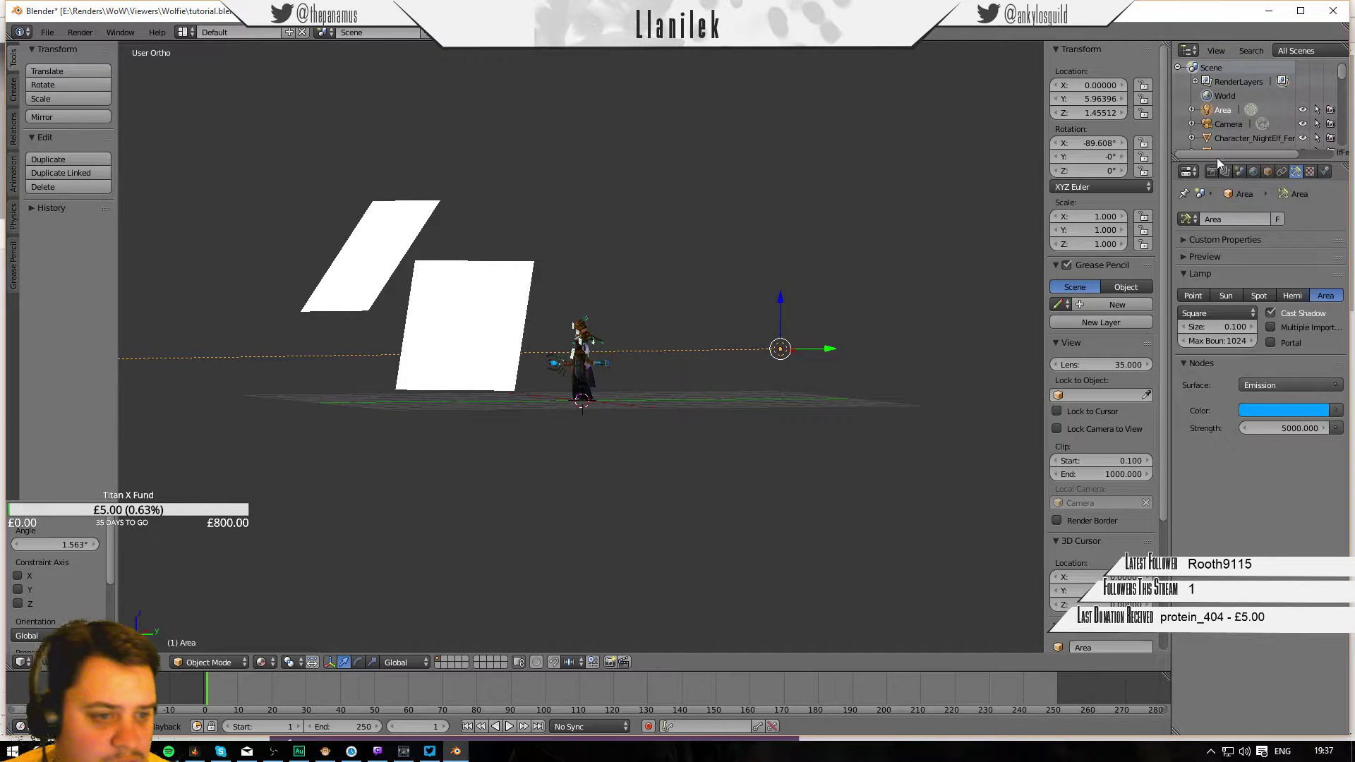
# Set the number of render samples to 500 in the render sampling settings.
pyautogui.click(1211, 172)
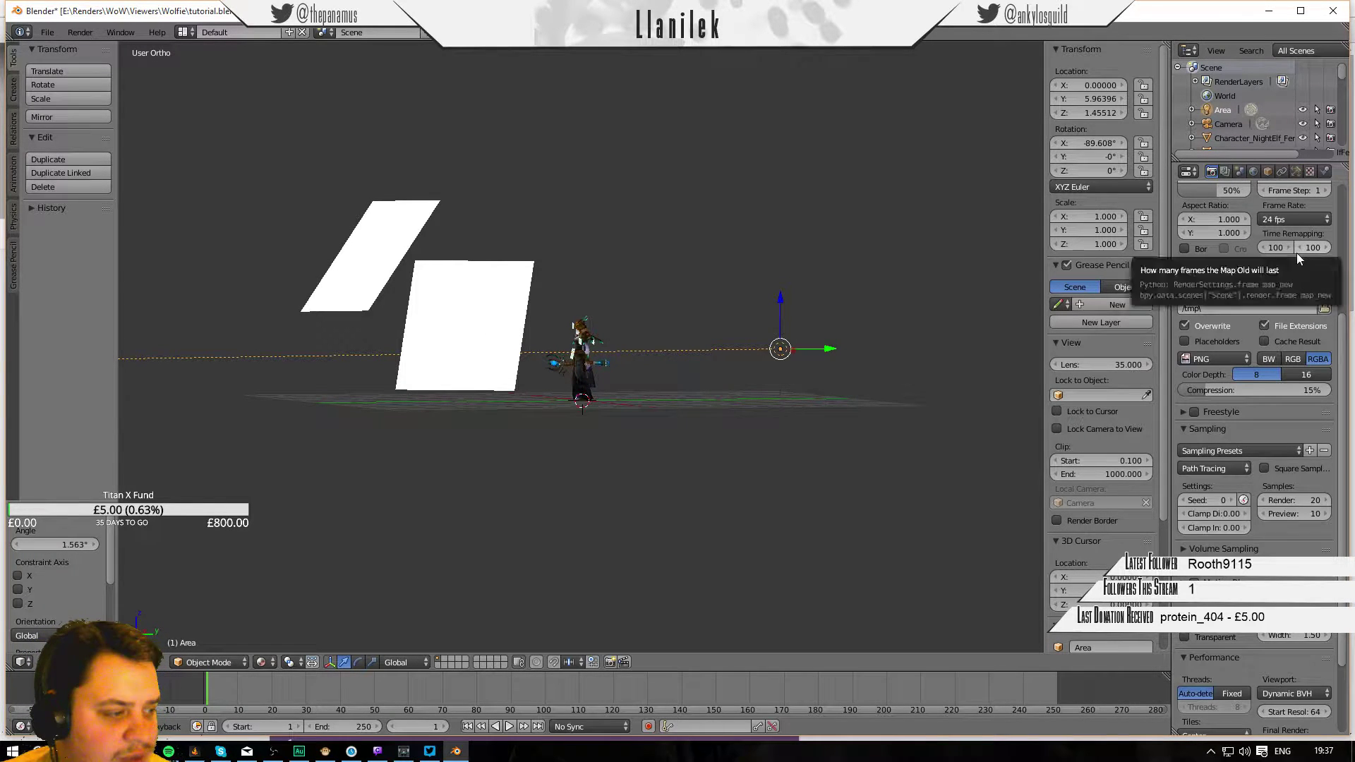
pyautogui.scroll(-3, 1234, 512)
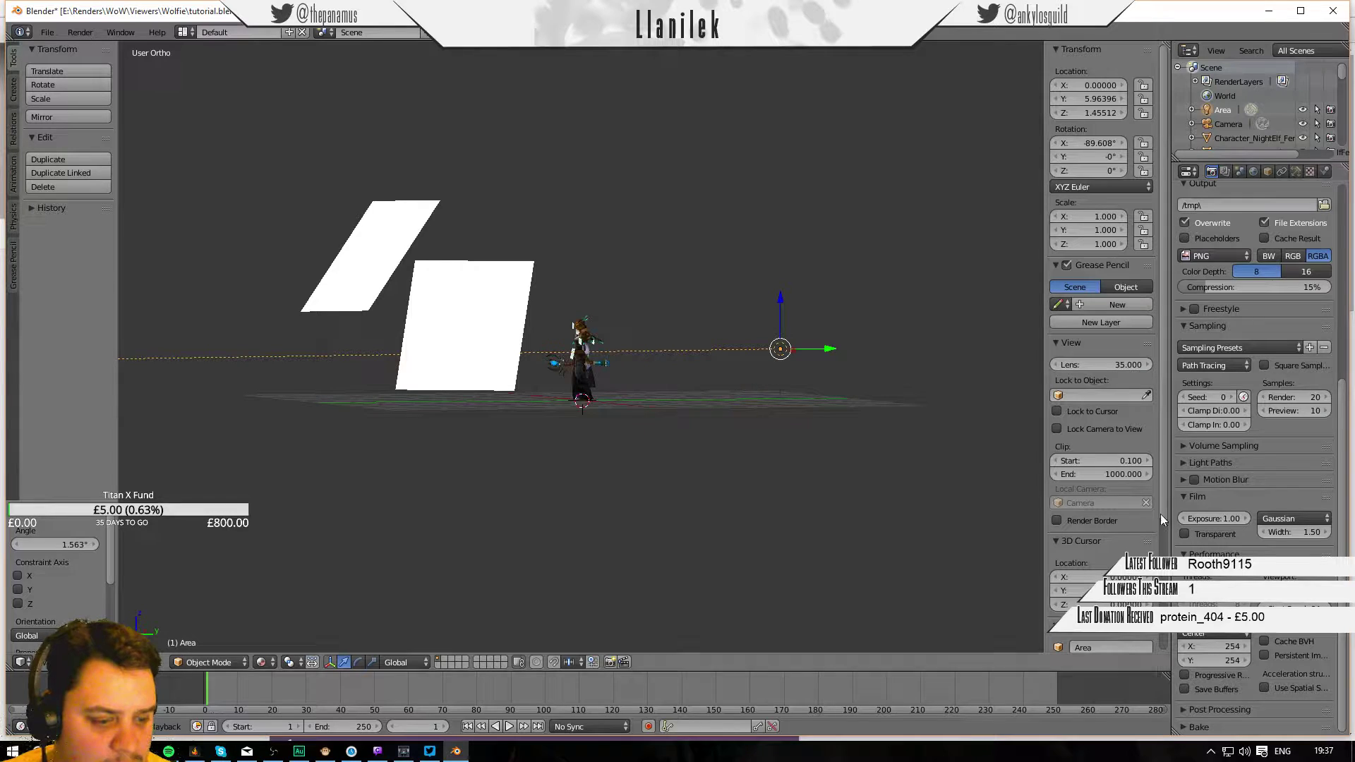
pyautogui.click(1302, 397)
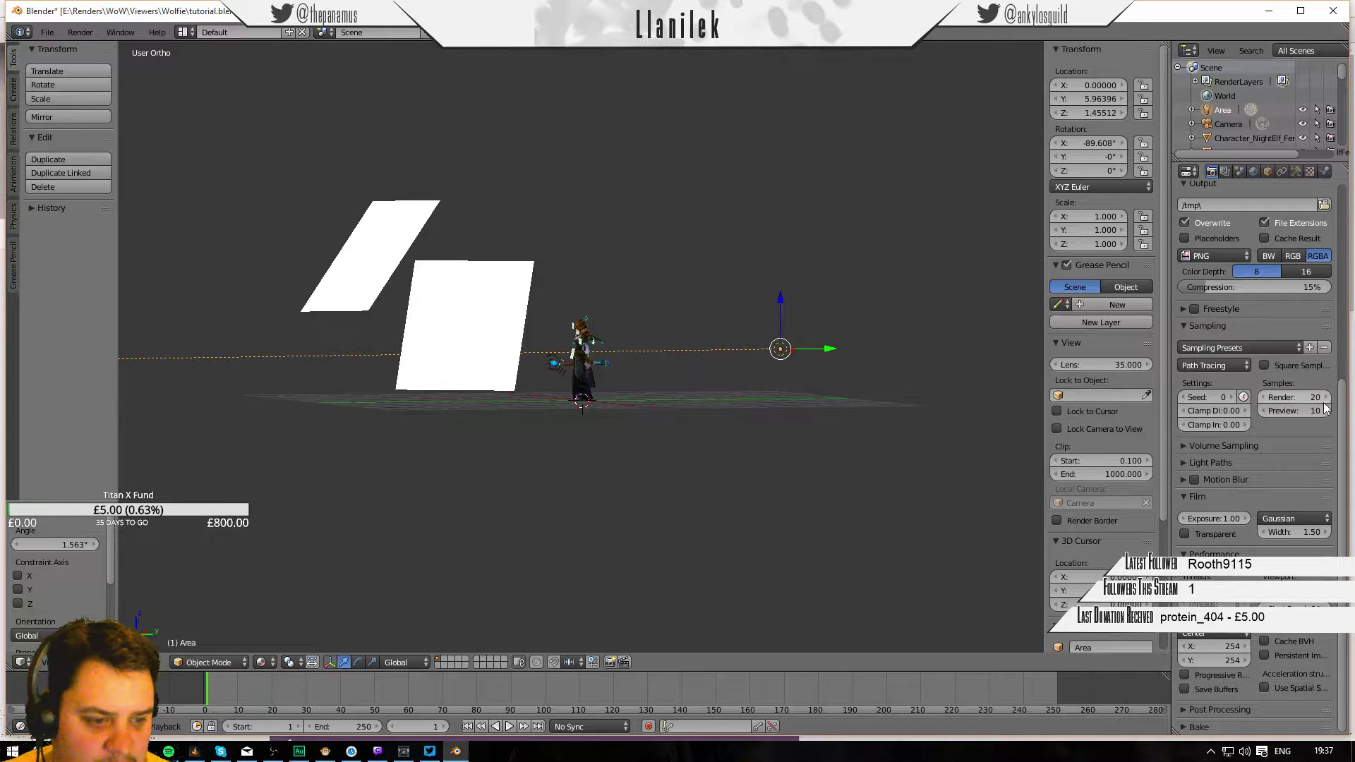
pyautogui.write('500')
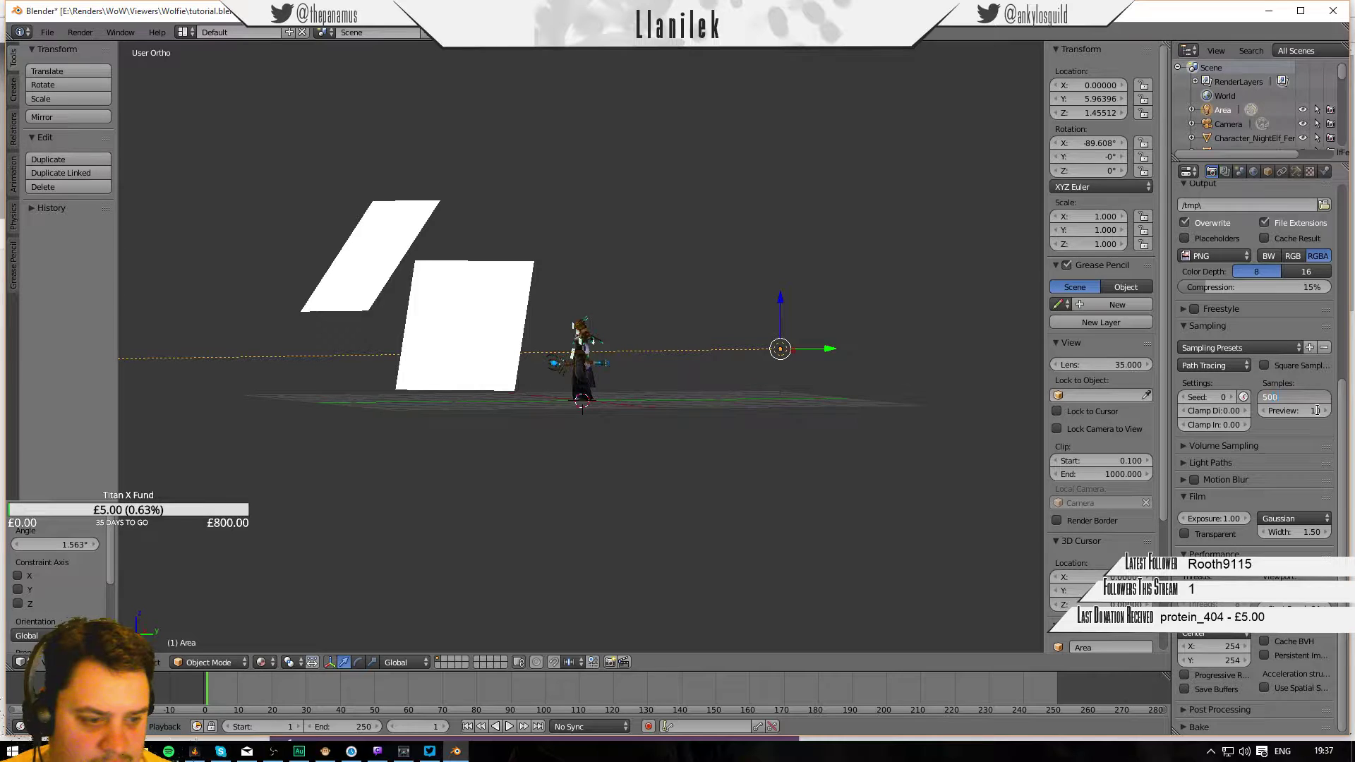
pyautogui.press('Return')
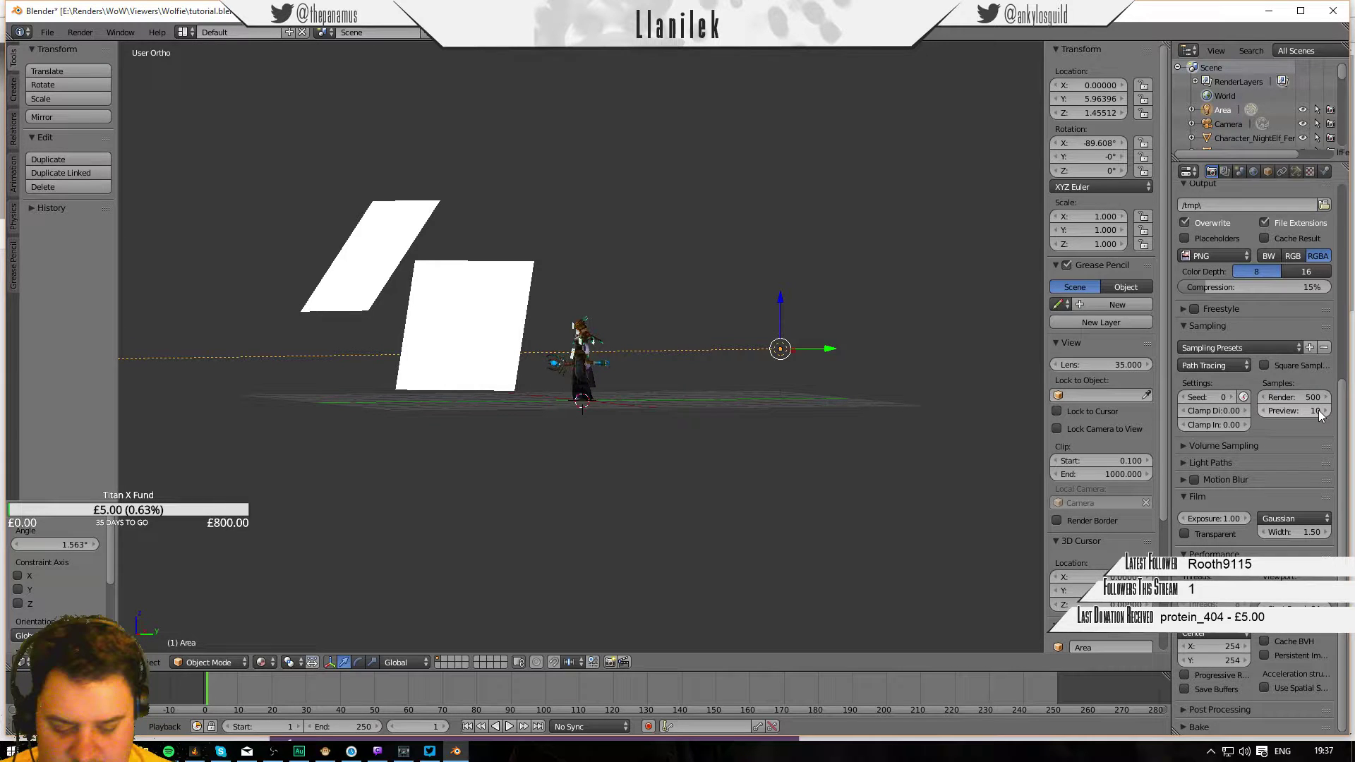
# Render the scene at the new sample count and examine the character's edges for noise and blue rim light.
pyautogui.press('F12')
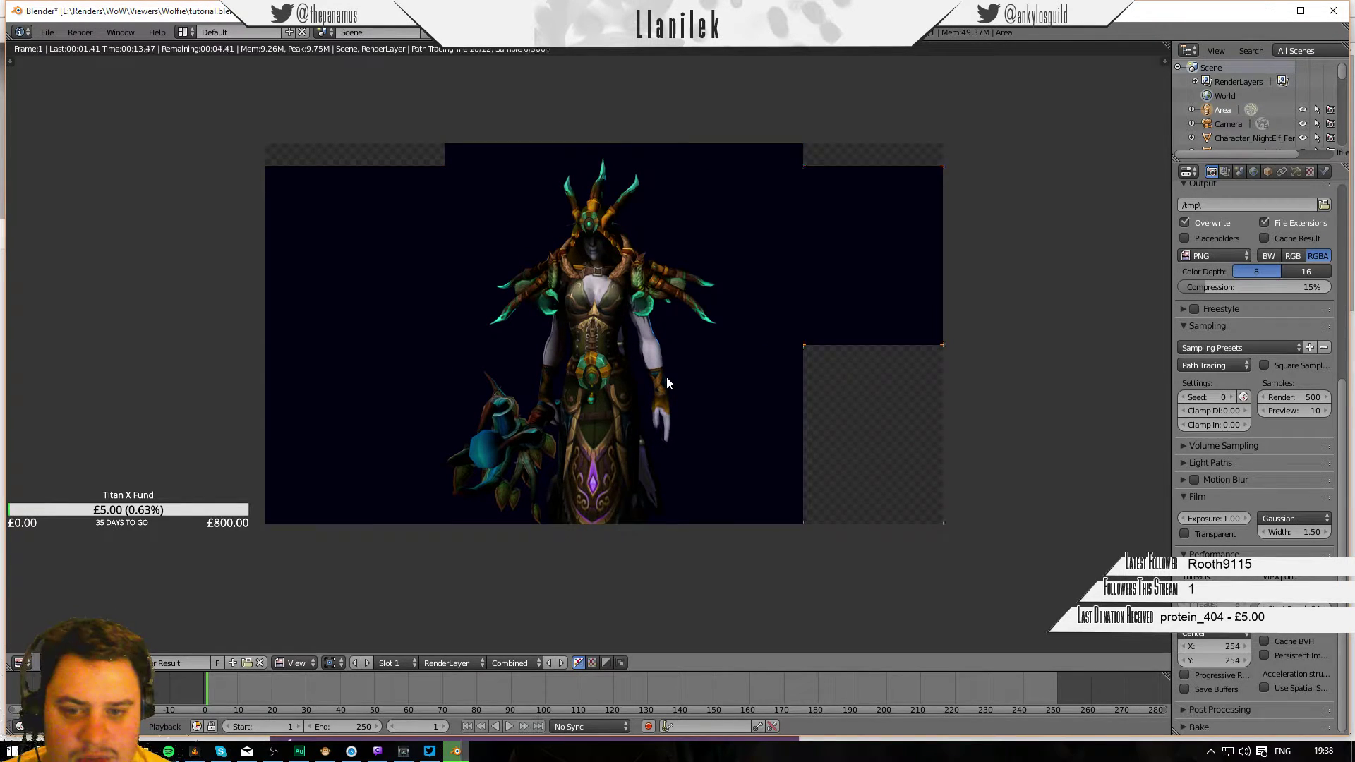
pyautogui.scroll(4, 620, 383)
pyautogui.moveTo(621, 383); pyautogui.dragTo(619, 540, button='middle')
pyautogui.scroll(-3, 656, 471)
pyautogui.scroll(-2, 647, 470)
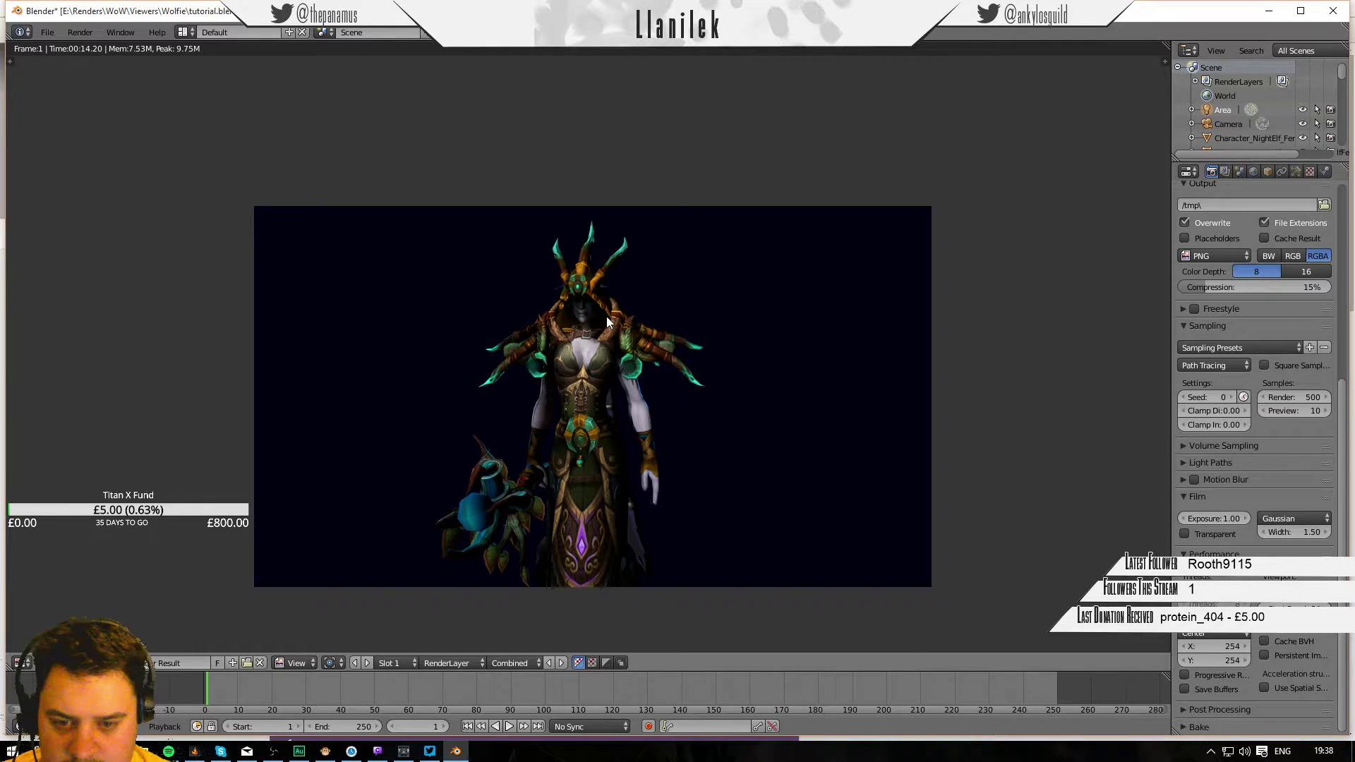
pyautogui.scroll(4, 585, 303)
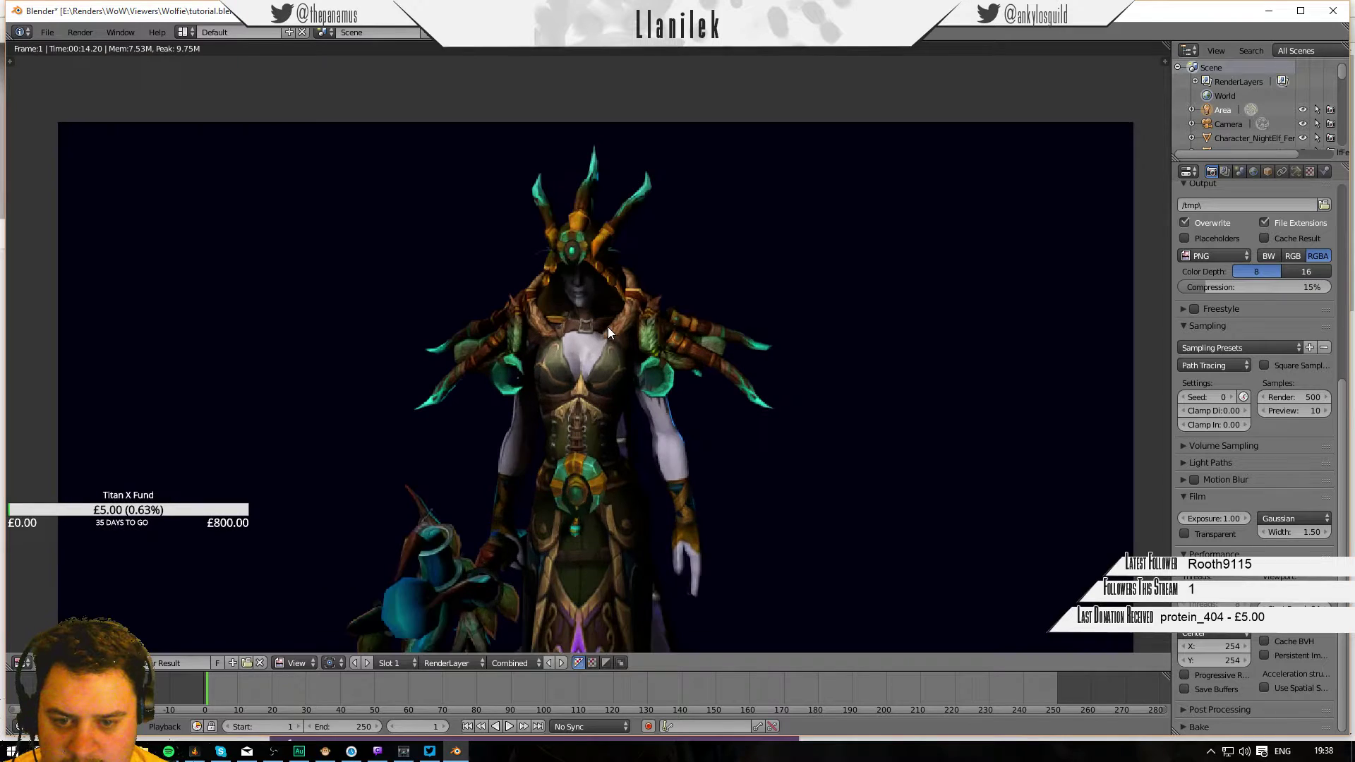
pyautogui.scroll(-4, 622, 326)
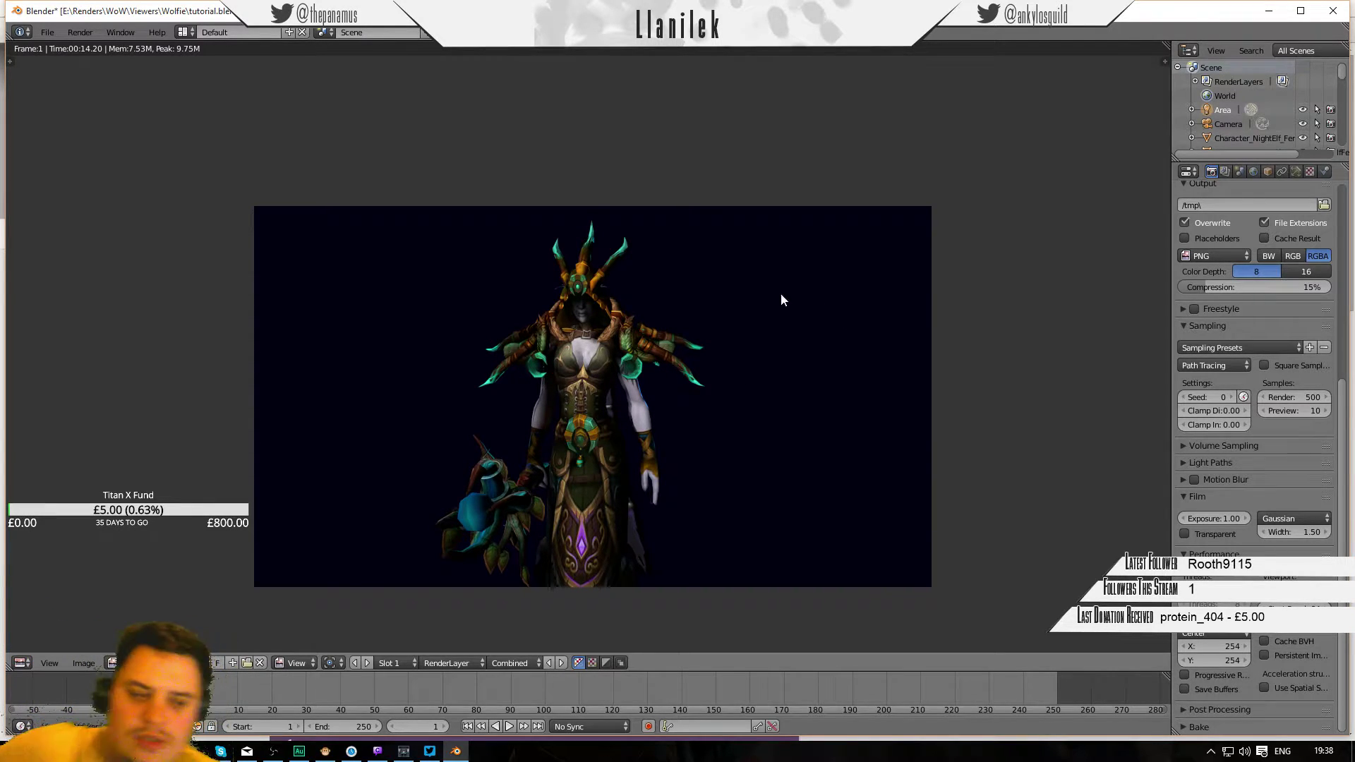
pyautogui.press('Escape')
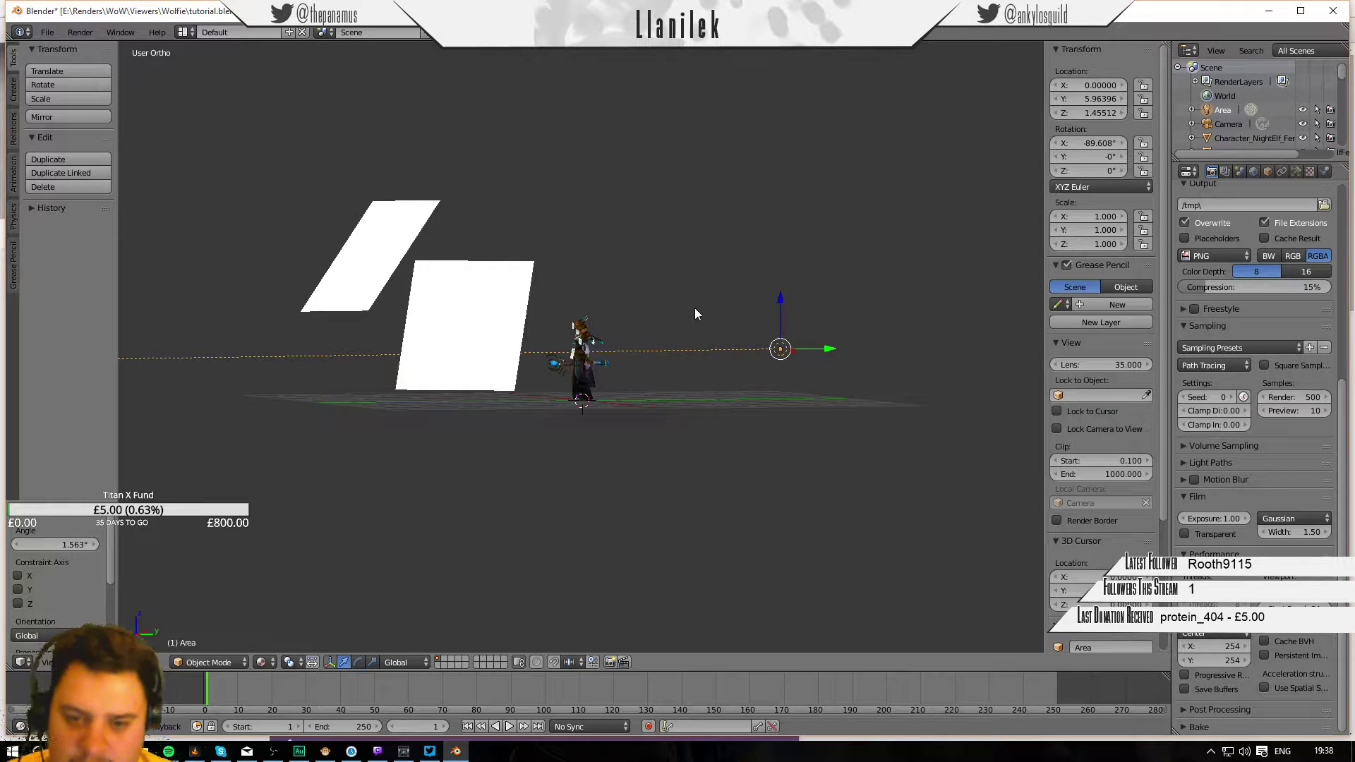
# Snap the 3D cursor to the scene centre and add a UV sphere mesh there.
pyautogui.moveTo(694, 308); pyautogui.dragTo(601, 390, button='middle')
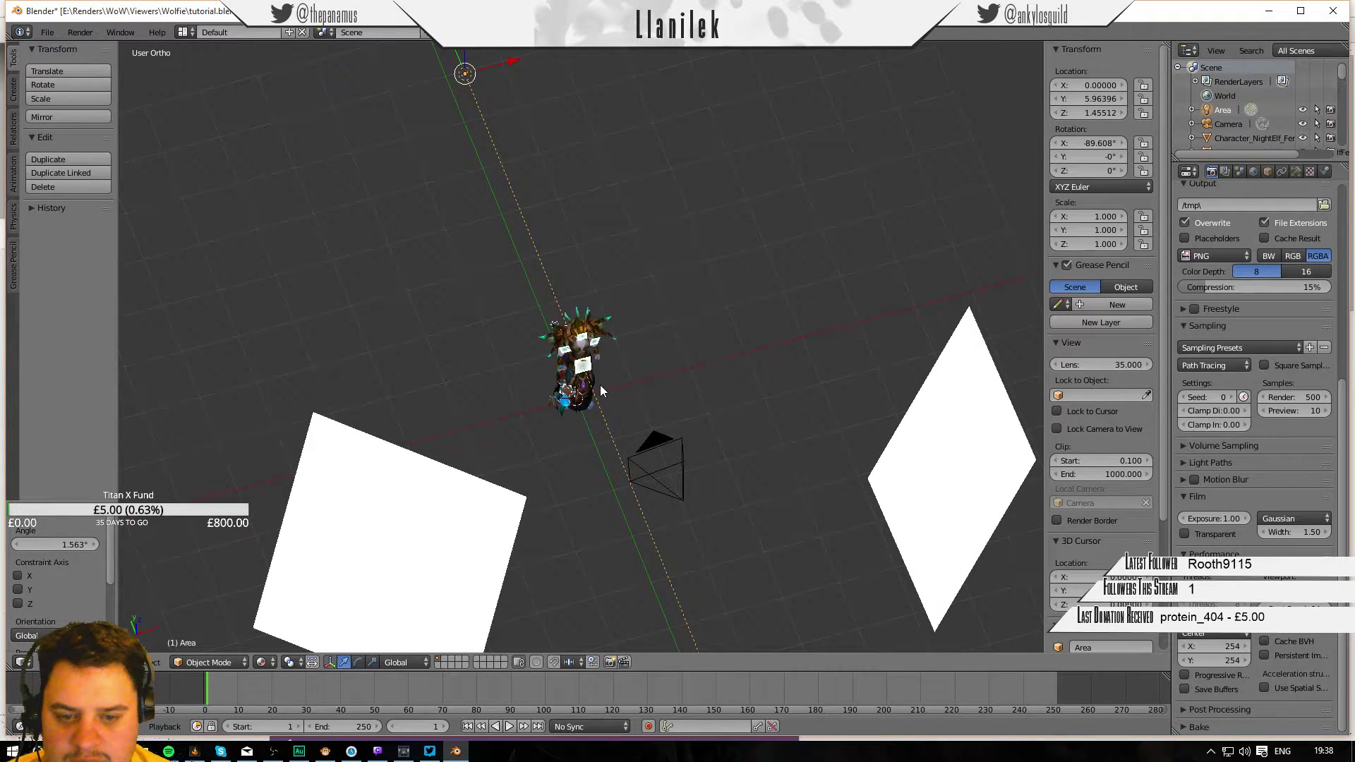
pyautogui.scroll(2, 616, 387)
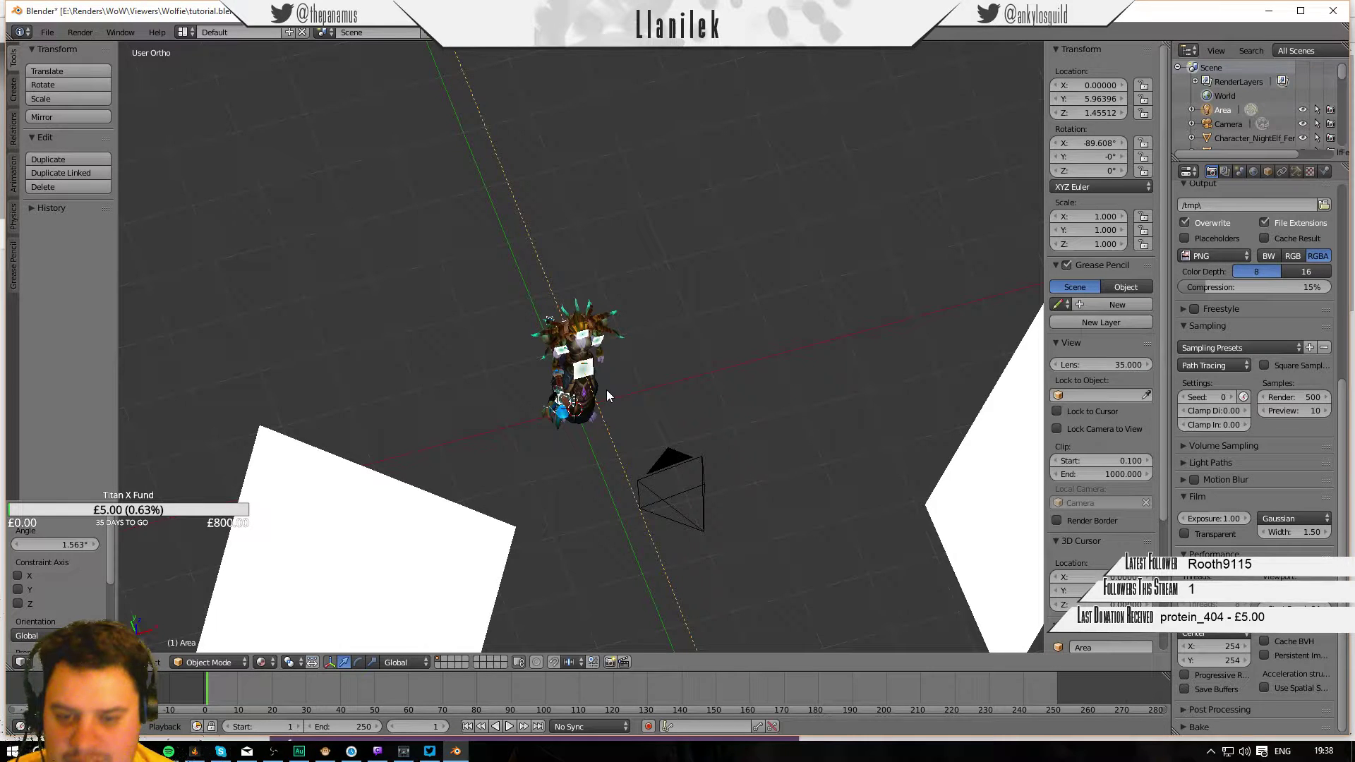
pyautogui.hotkey('shift', 's')
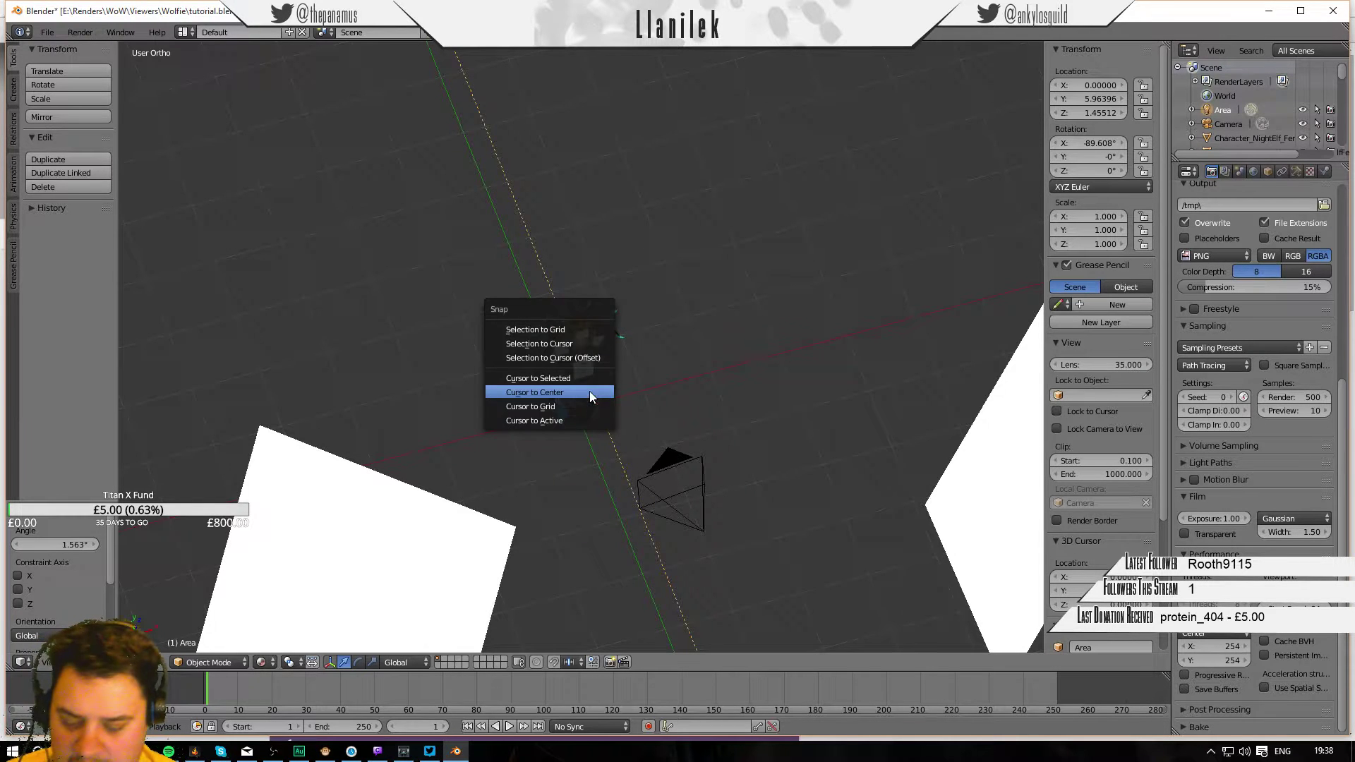
pyautogui.click(536, 391)
pyautogui.moveTo(615, 388); pyautogui.dragTo(599, 362, button='middle')
pyautogui.hotkey('shift', 'a')
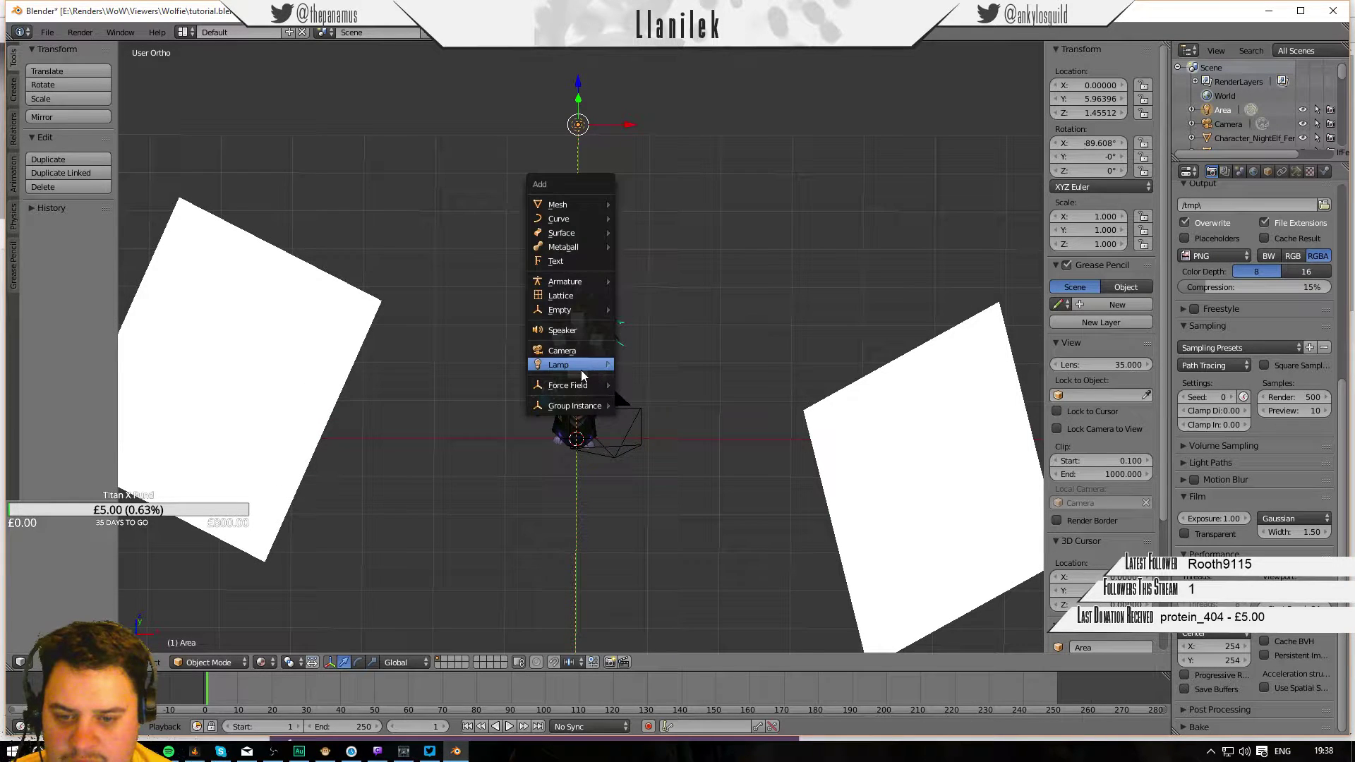
pyautogui.moveTo(575, 205)
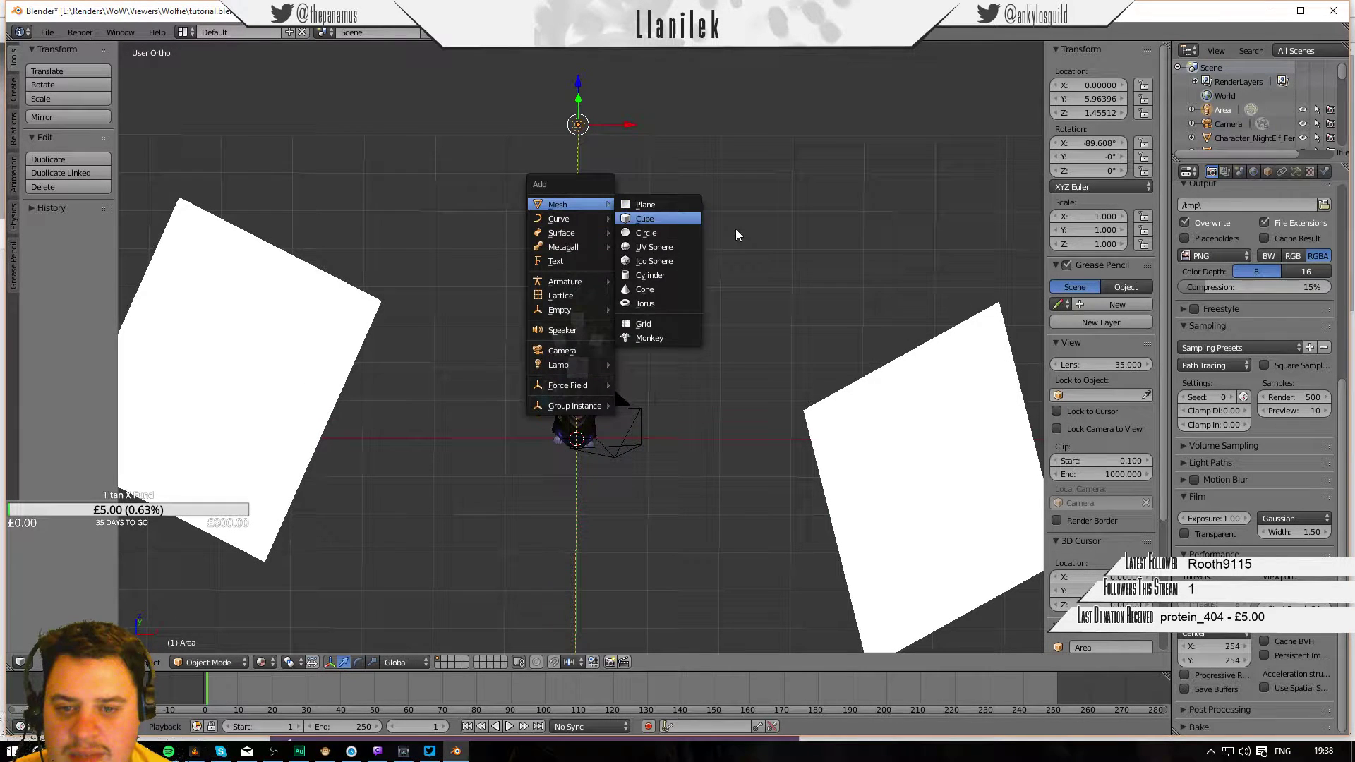
pyautogui.click(662, 249)
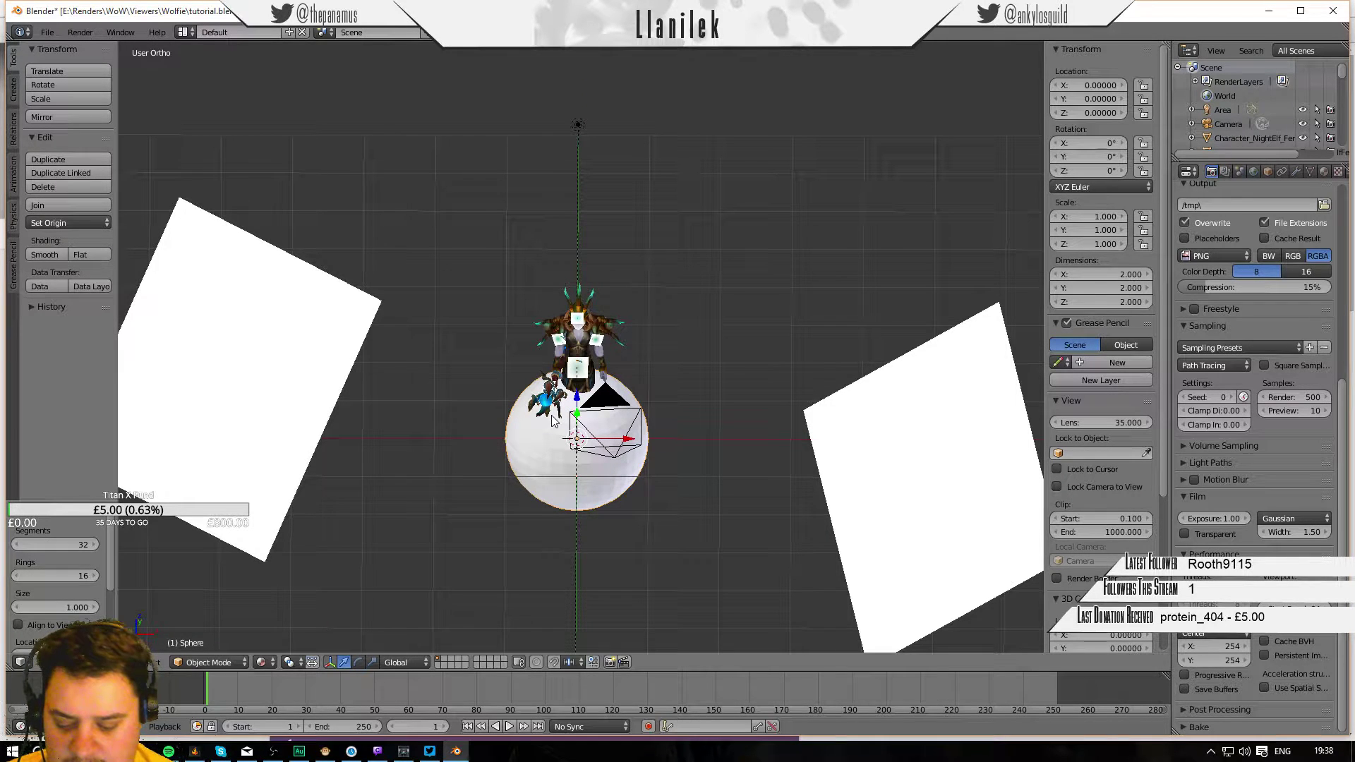
# Scale the sphere up to about 10.035 so it encloses the scene, and look at it through the camera.
pyautogui.press('s')
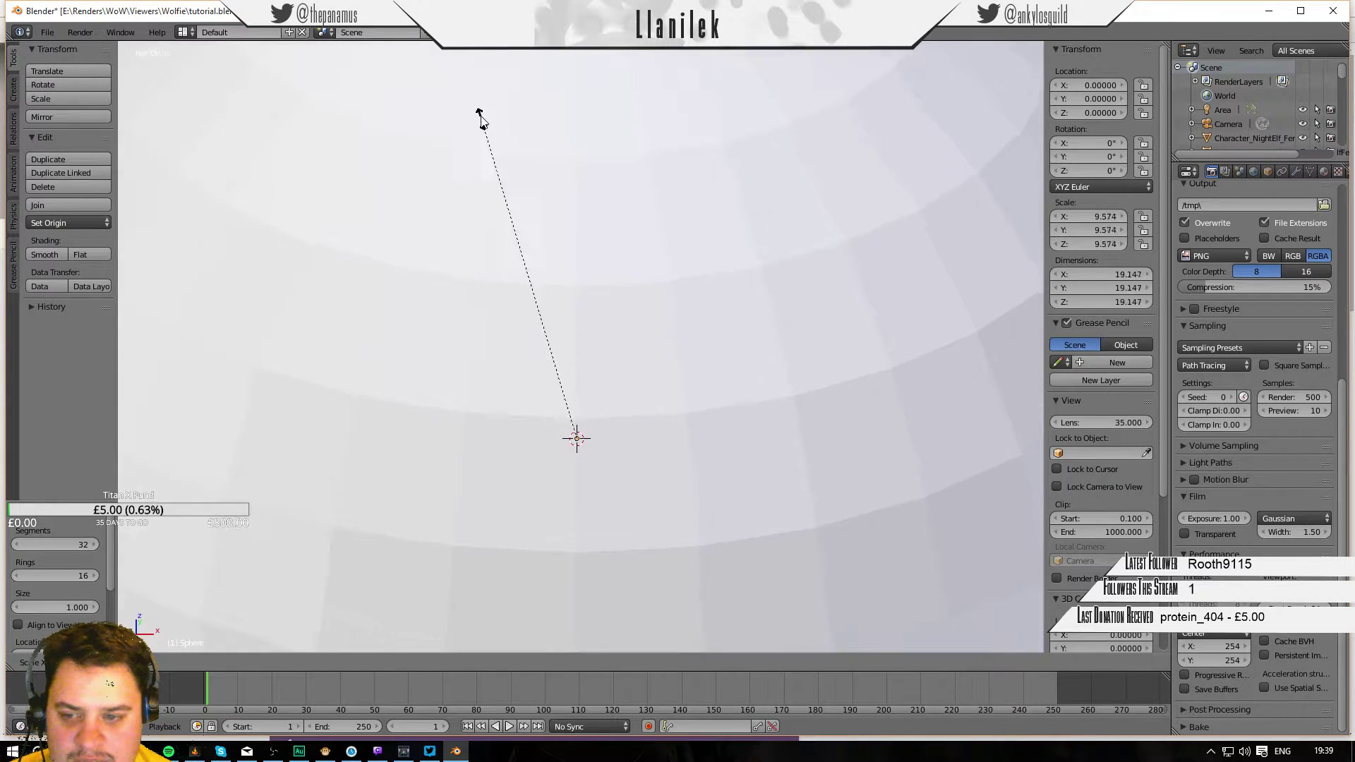
pyautogui.click(479, 101)
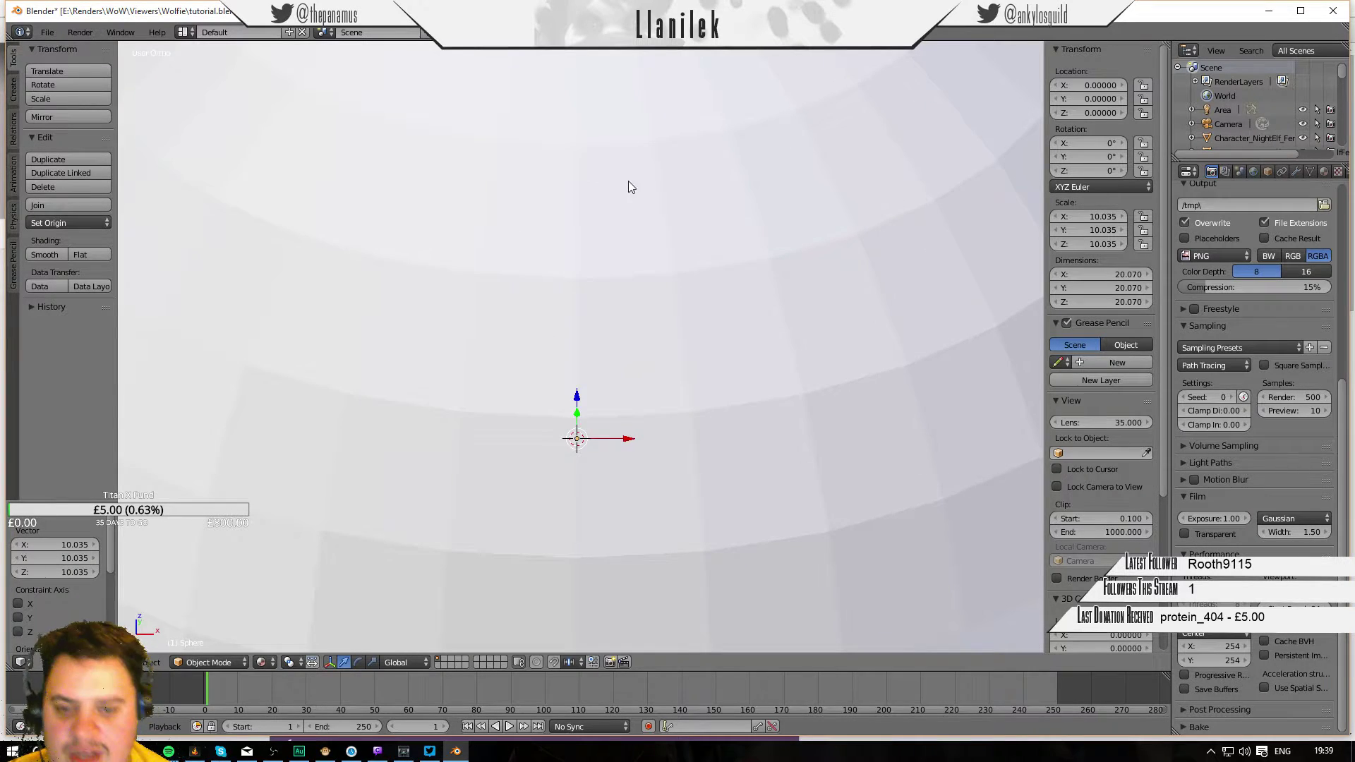
pyautogui.press('KP_0')
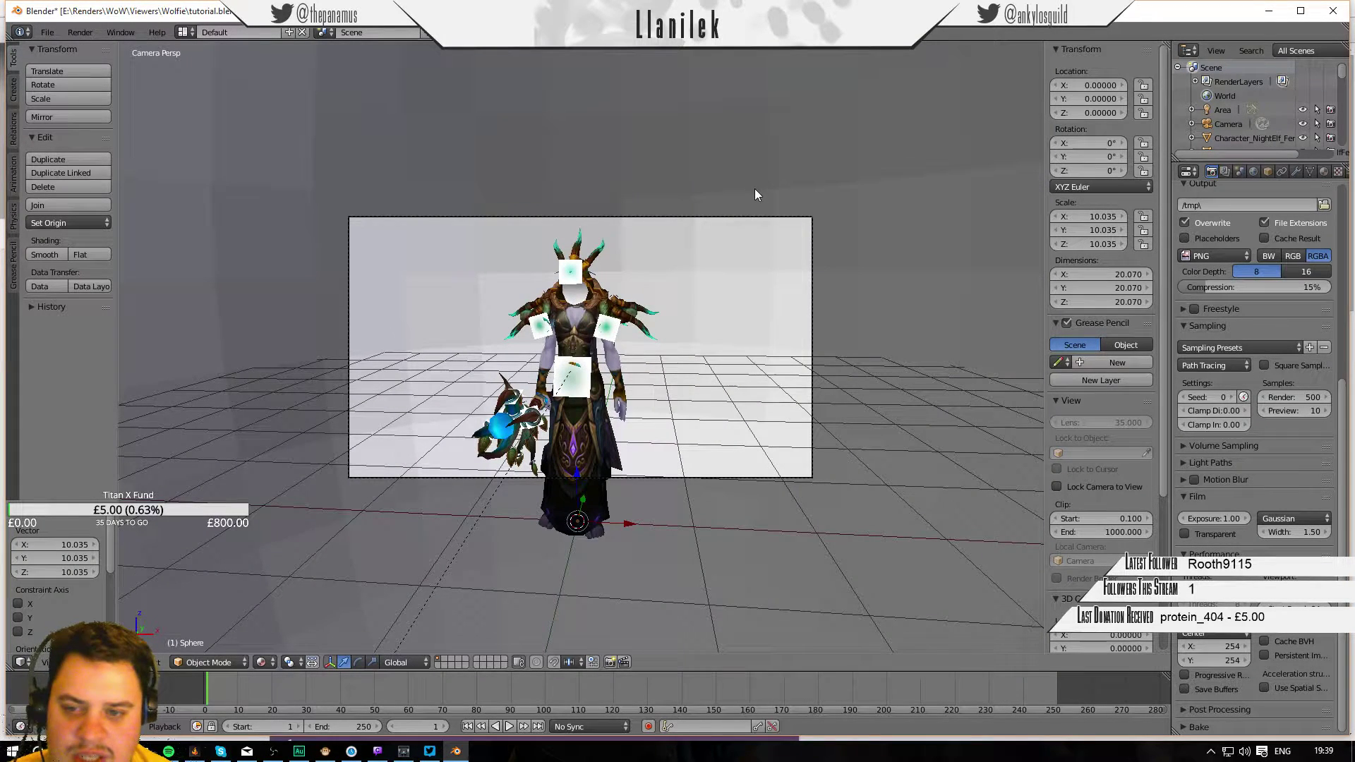
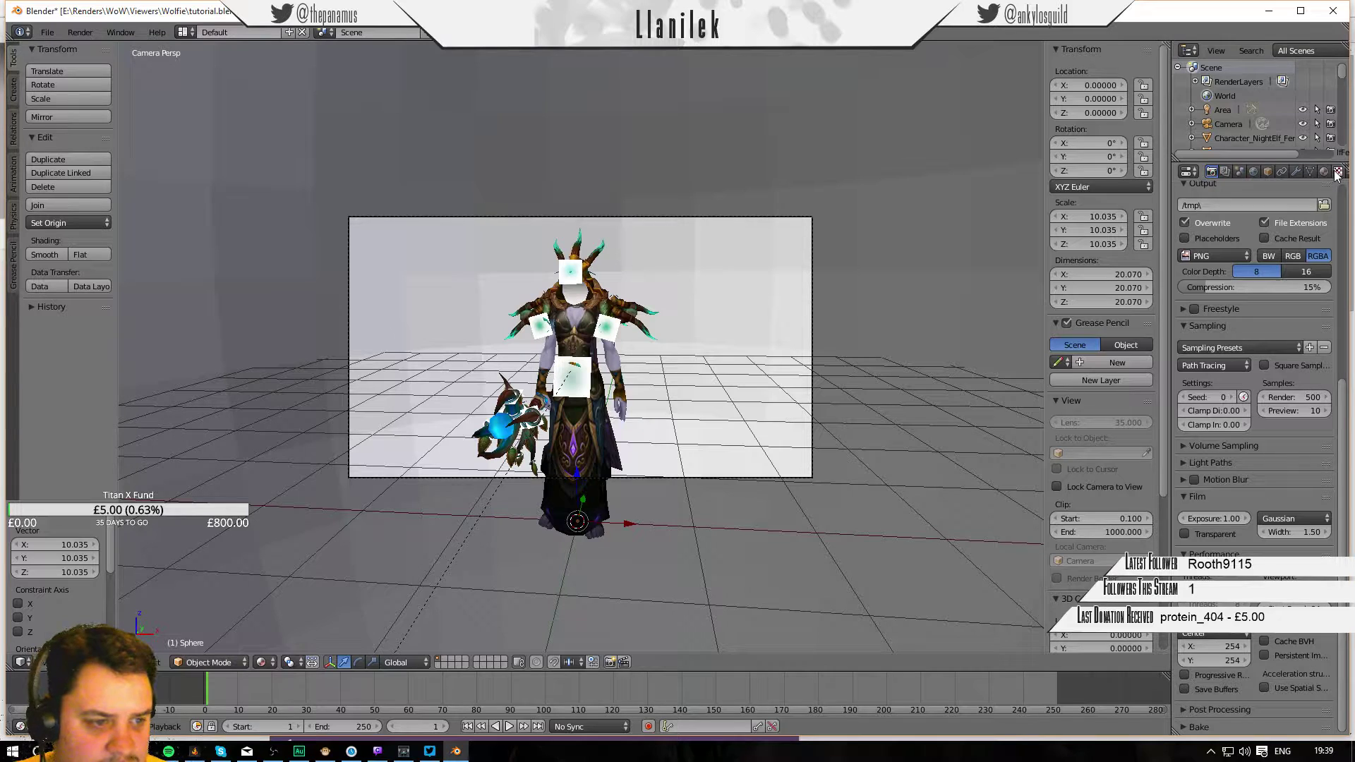
# Rename the large enclosing sphere object as env.
pyautogui.scroll(-2, 1336, 176)
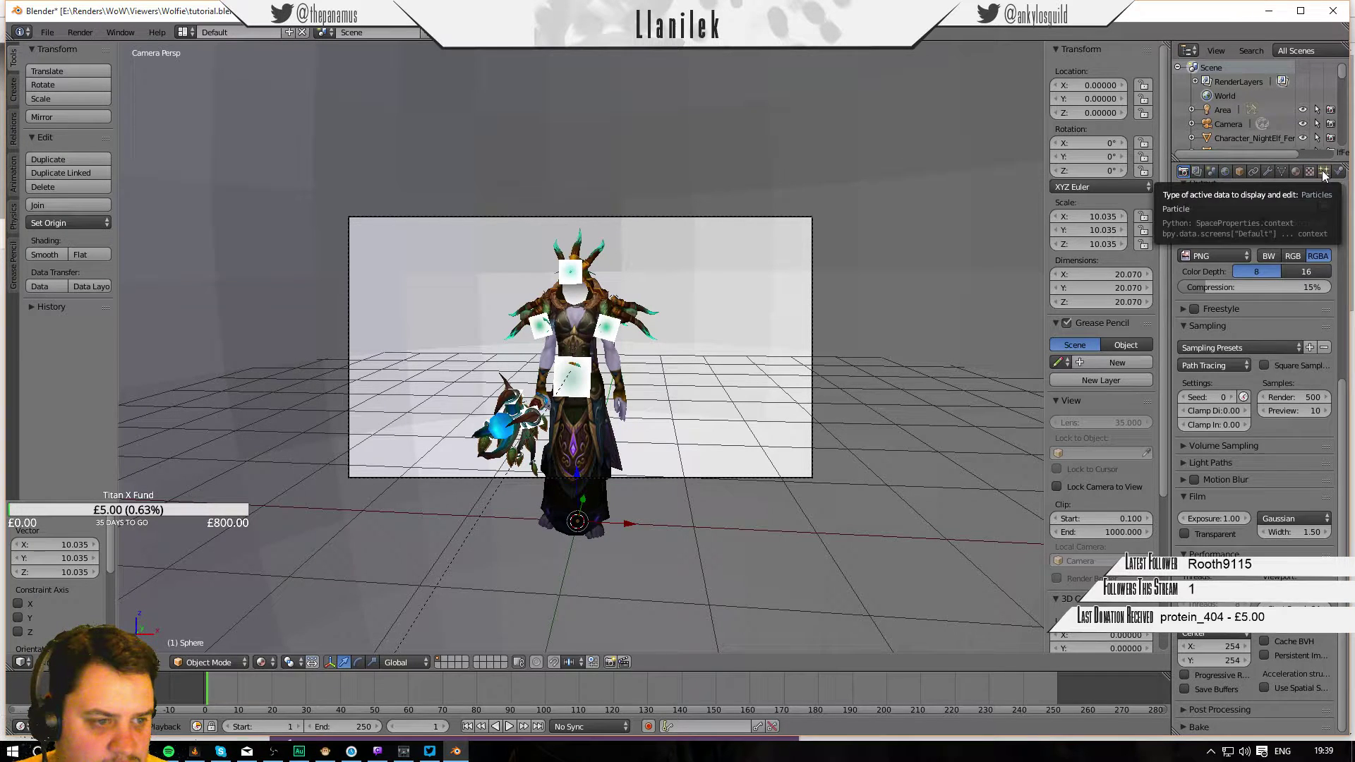
pyautogui.click(1323, 172)
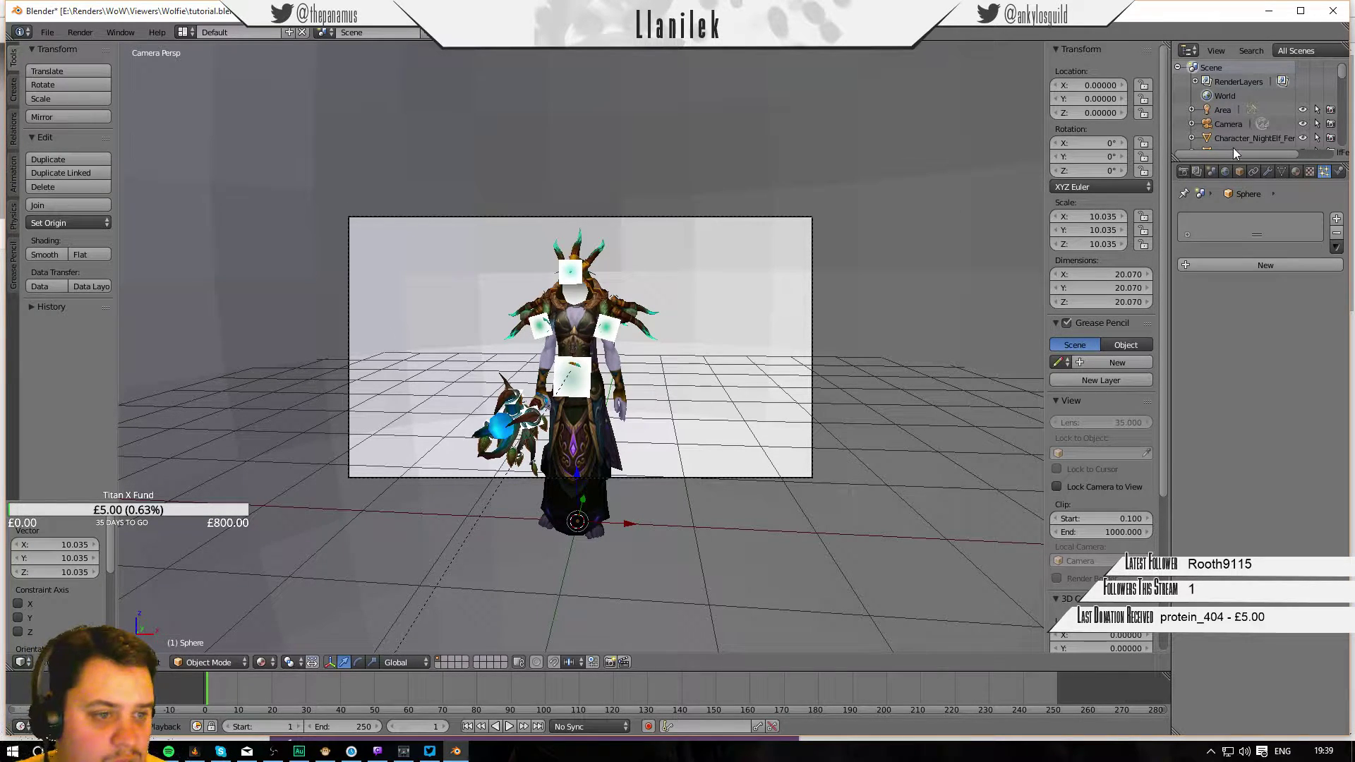
pyautogui.click(1238, 171)
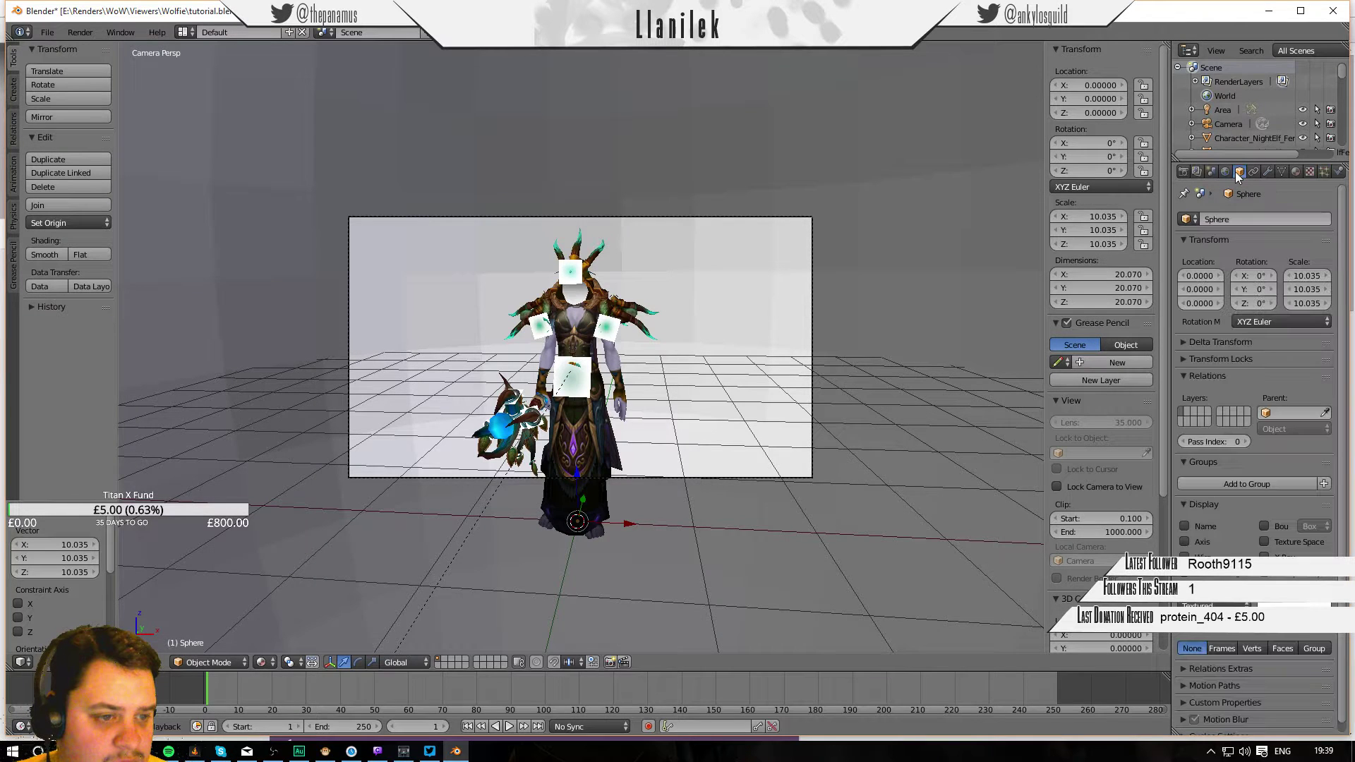
pyautogui.click(1234, 218)
pyautogui.write('env')
pyautogui.press('Return')
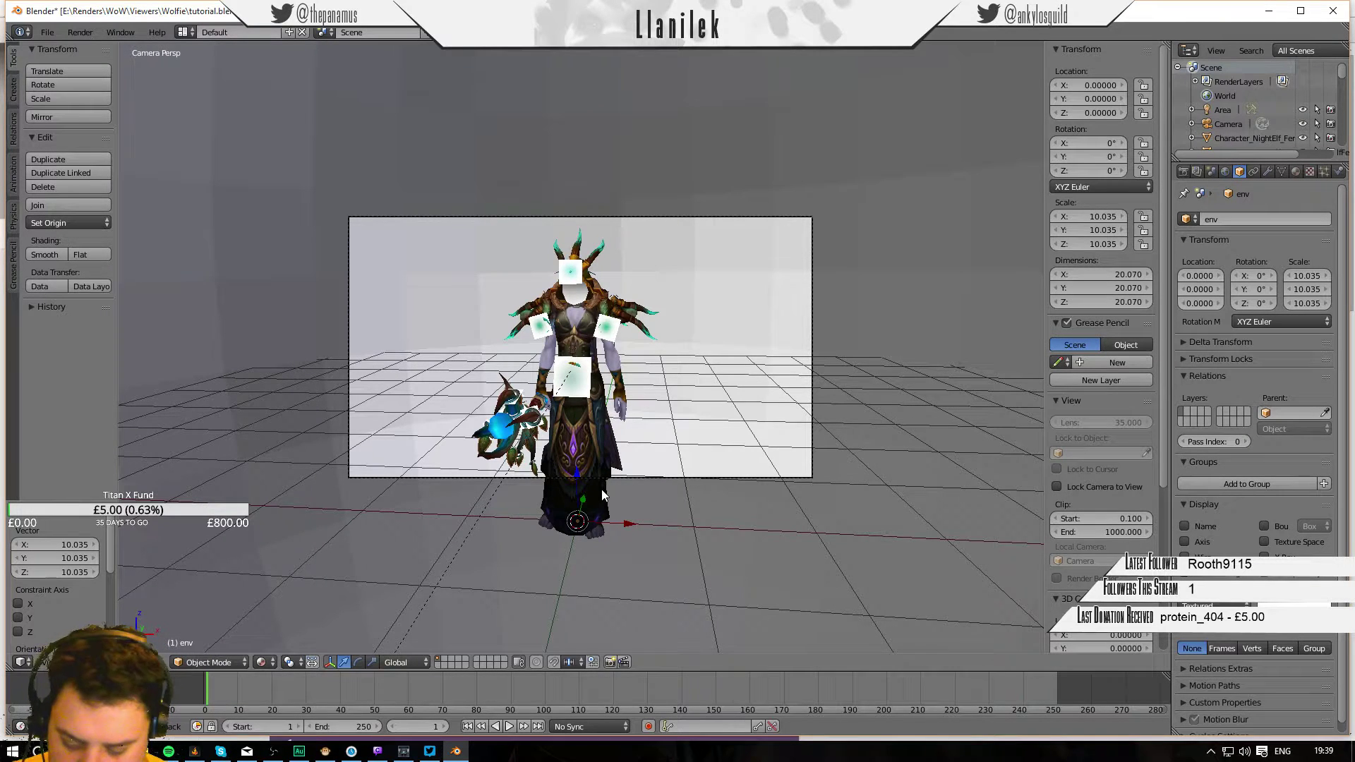
pyautogui.hotkey('shift', 'a')
pyautogui.moveTo(553, 491)
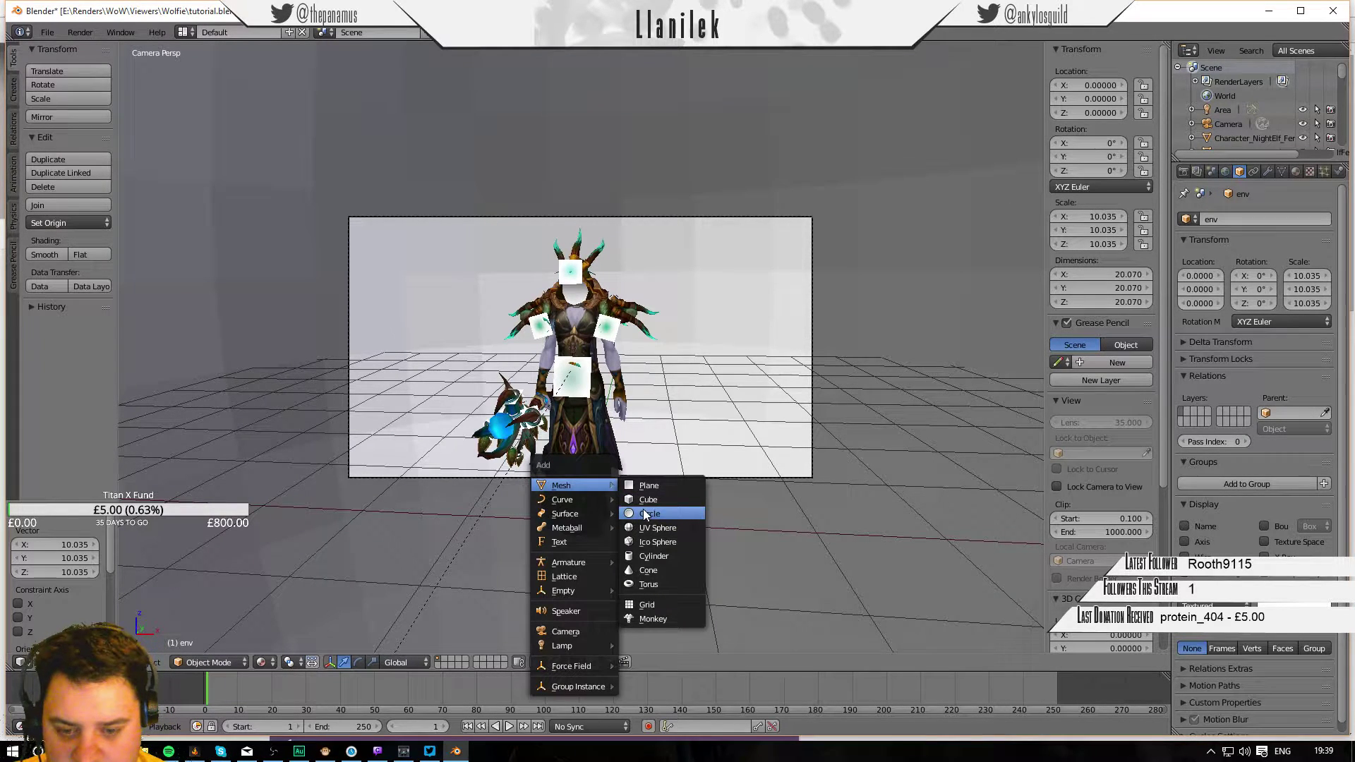
pyautogui.click(666, 539)
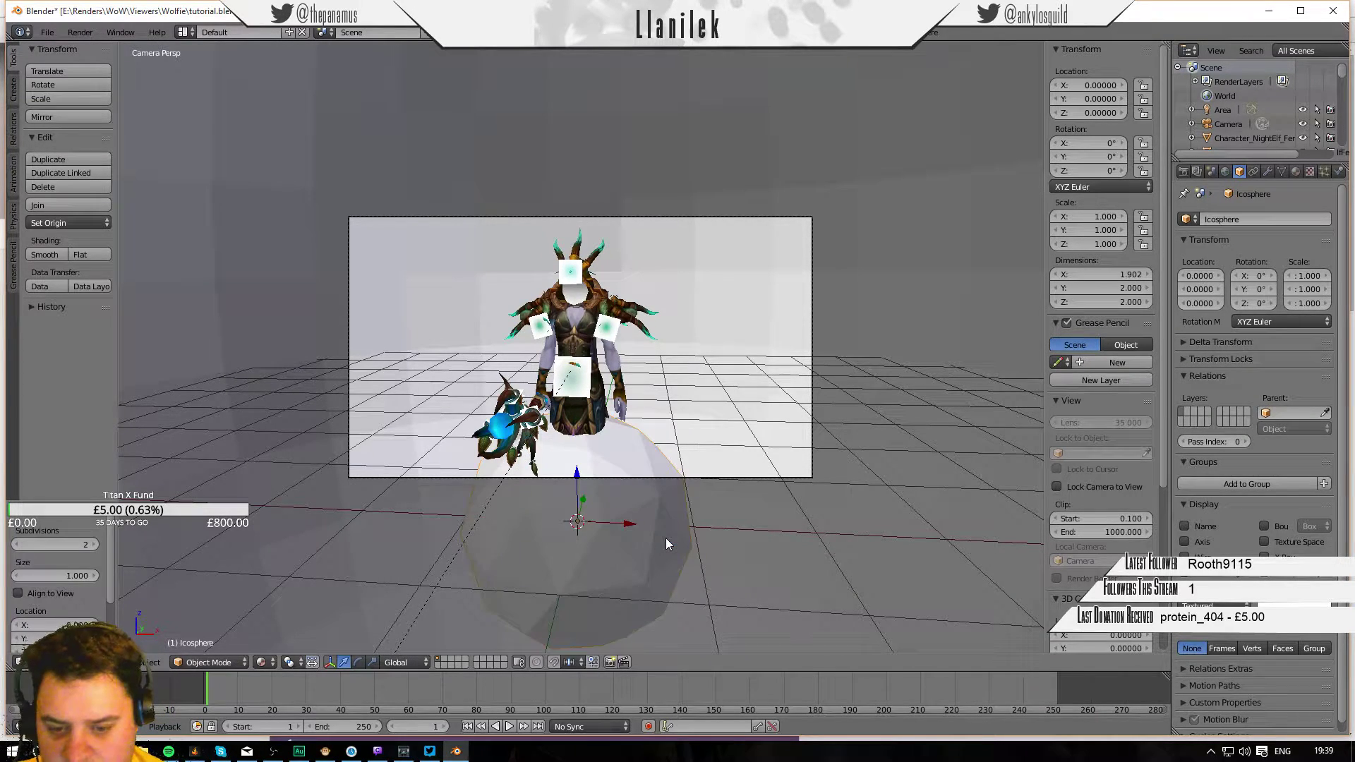
pyautogui.press('s')
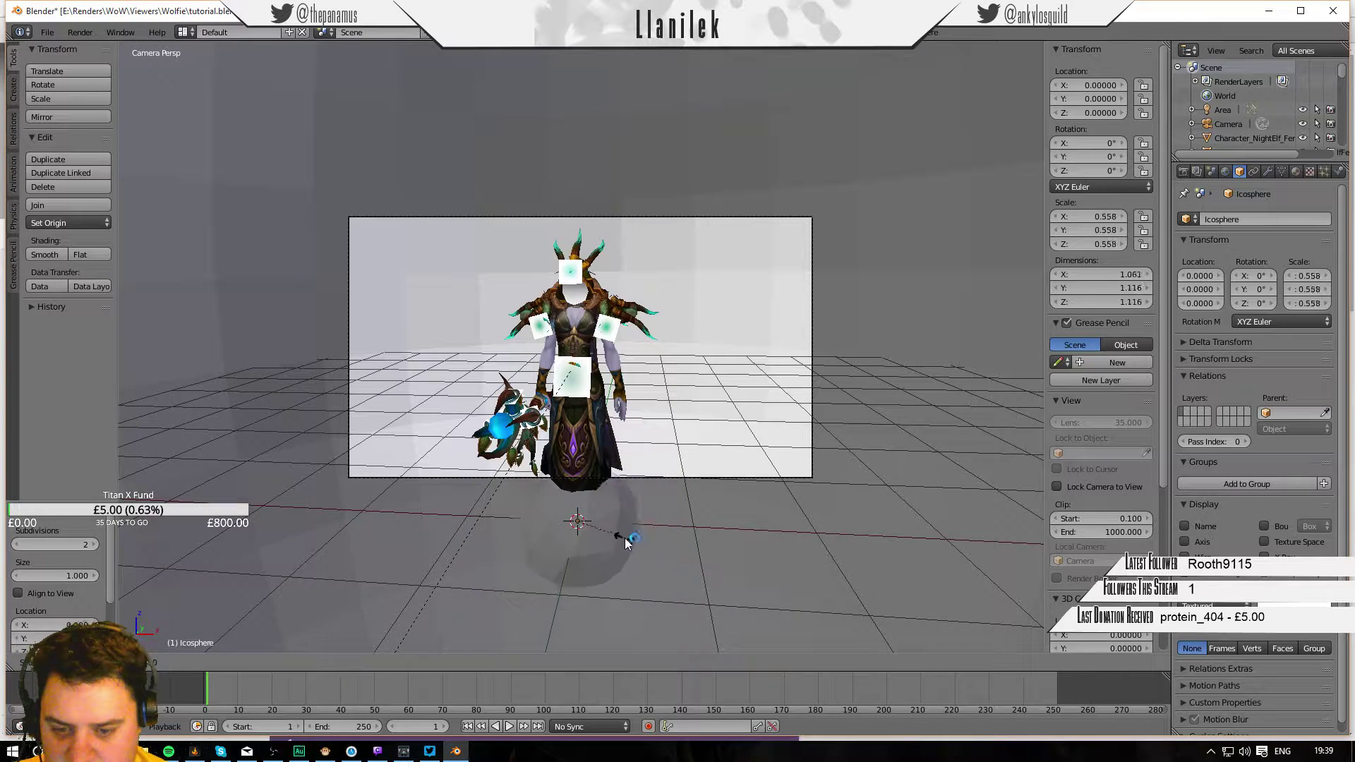
pyautogui.click(603, 540)
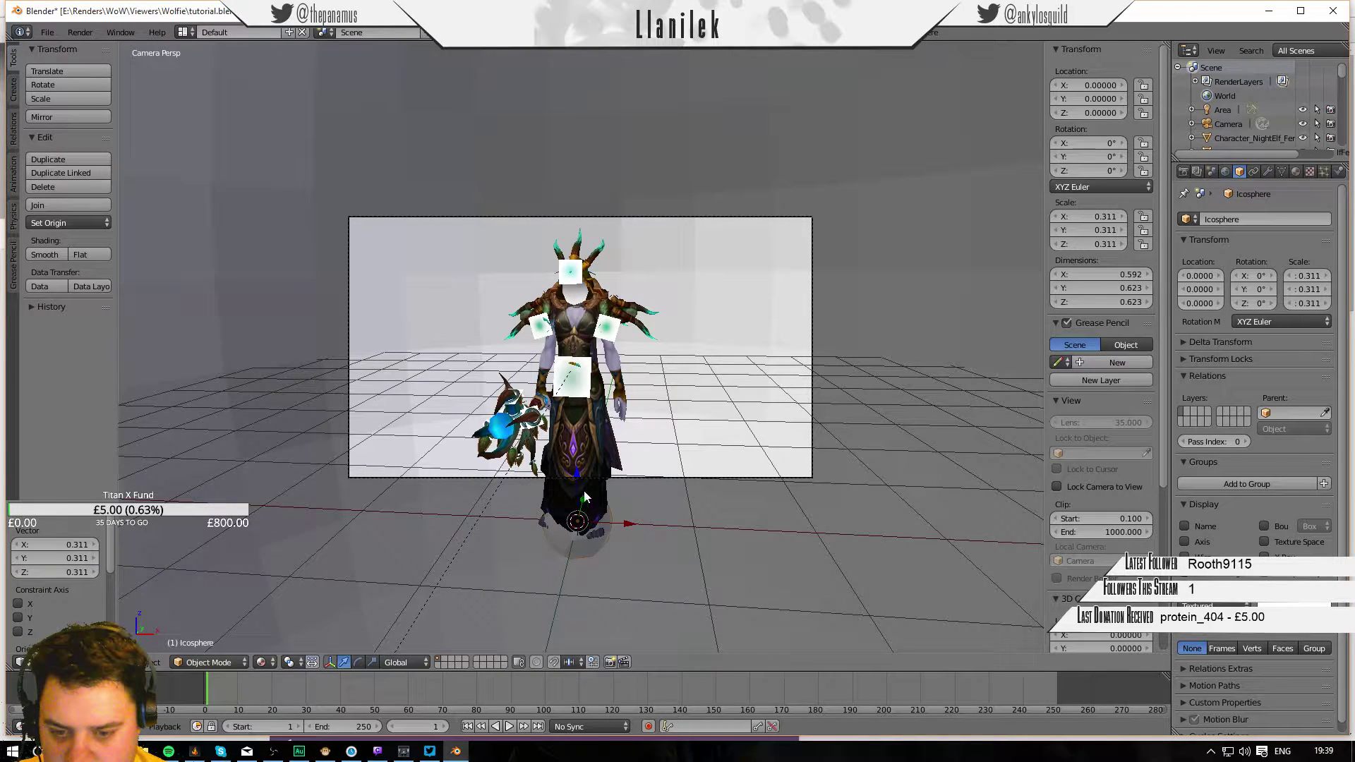
pyautogui.press('g')
pyautogui.press('z')
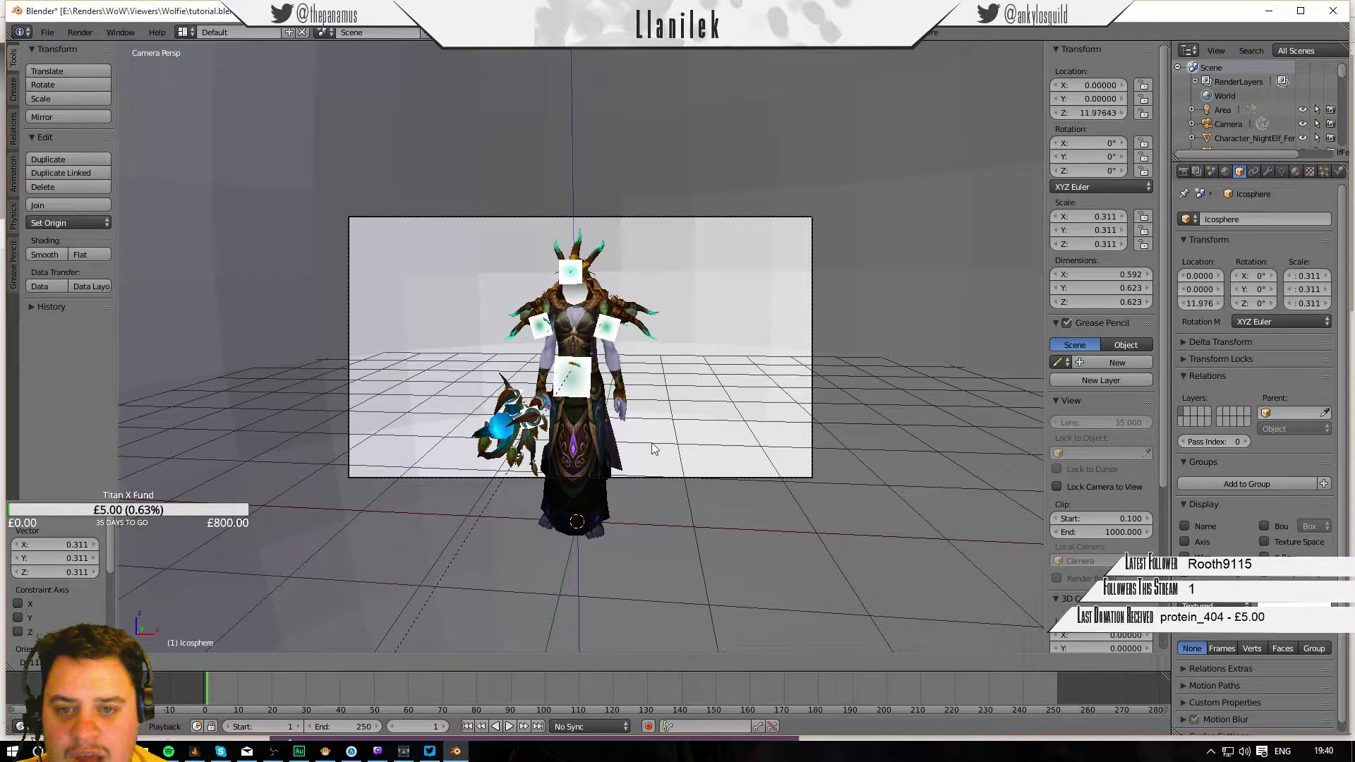
pyautogui.click(602, 289)
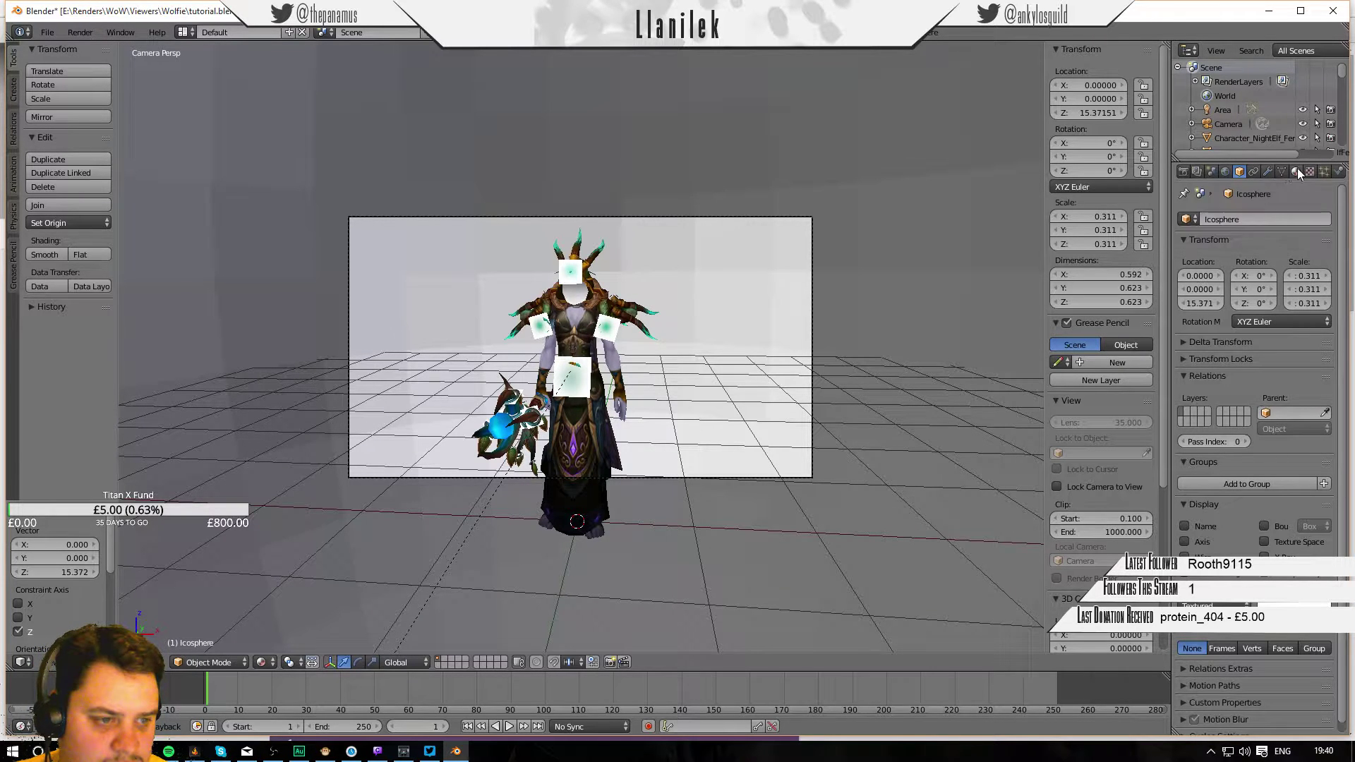
pyautogui.press('x')
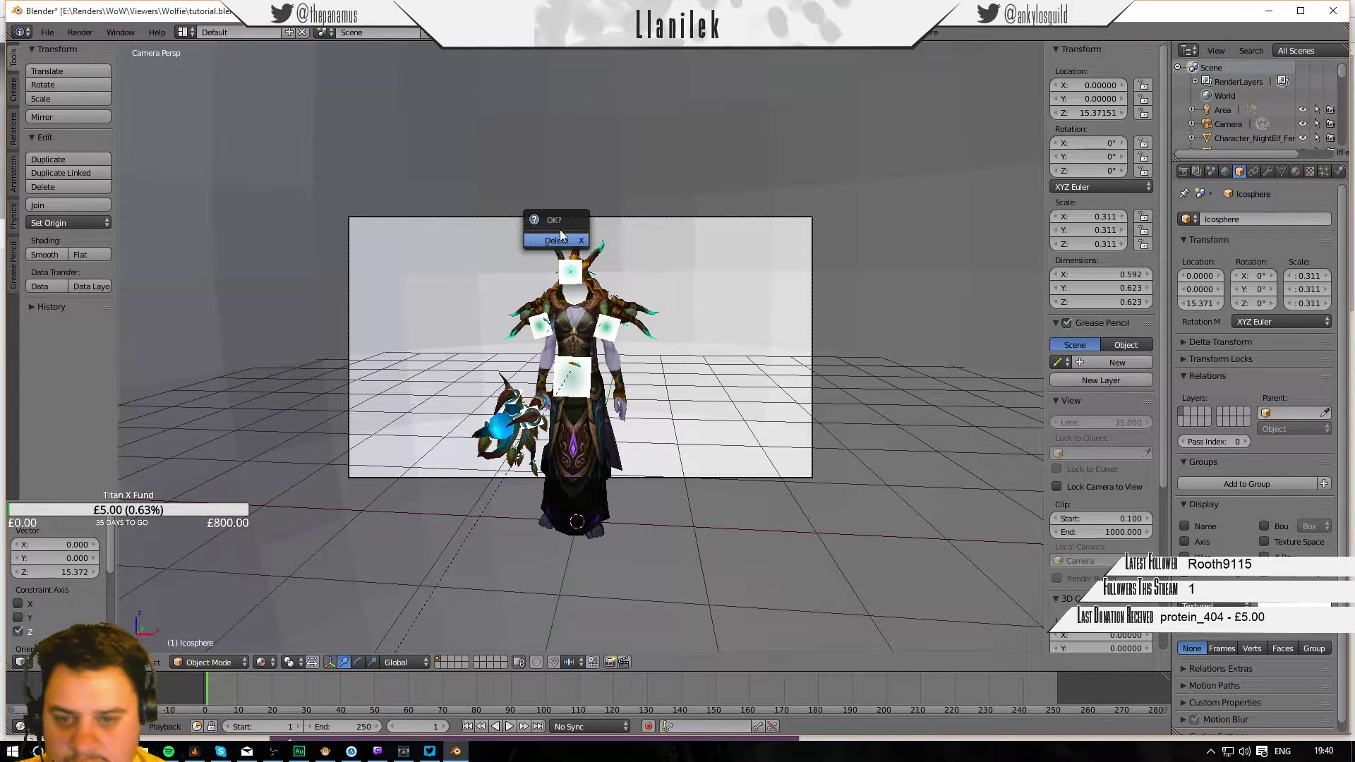
pyautogui.click(555, 240)
# Add a UV sphere at the scene centre, scale it to about 0.260, and move it up to about Z 8.957.
pyautogui.hotkey('shift', 'a')
pyautogui.moveTo(629, 515)
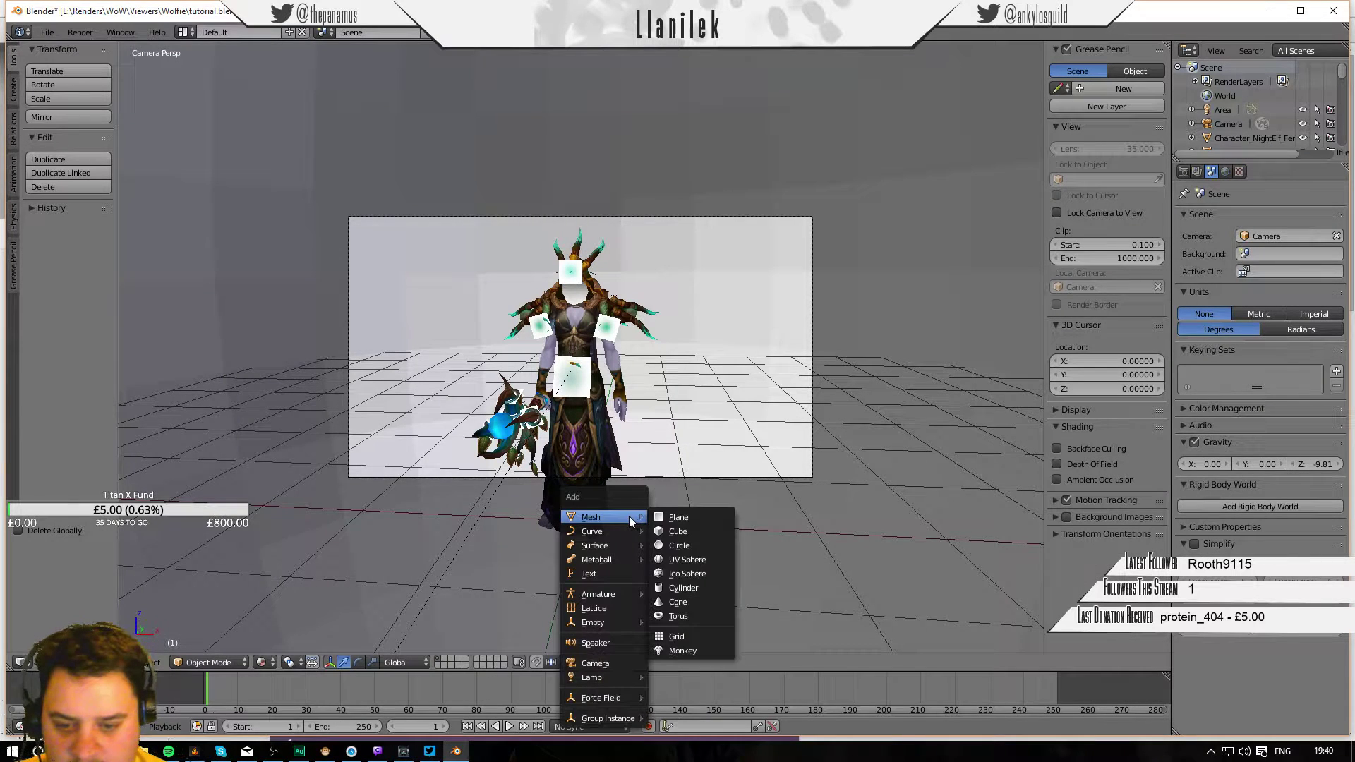
pyautogui.click(692, 560)
pyautogui.press('s')
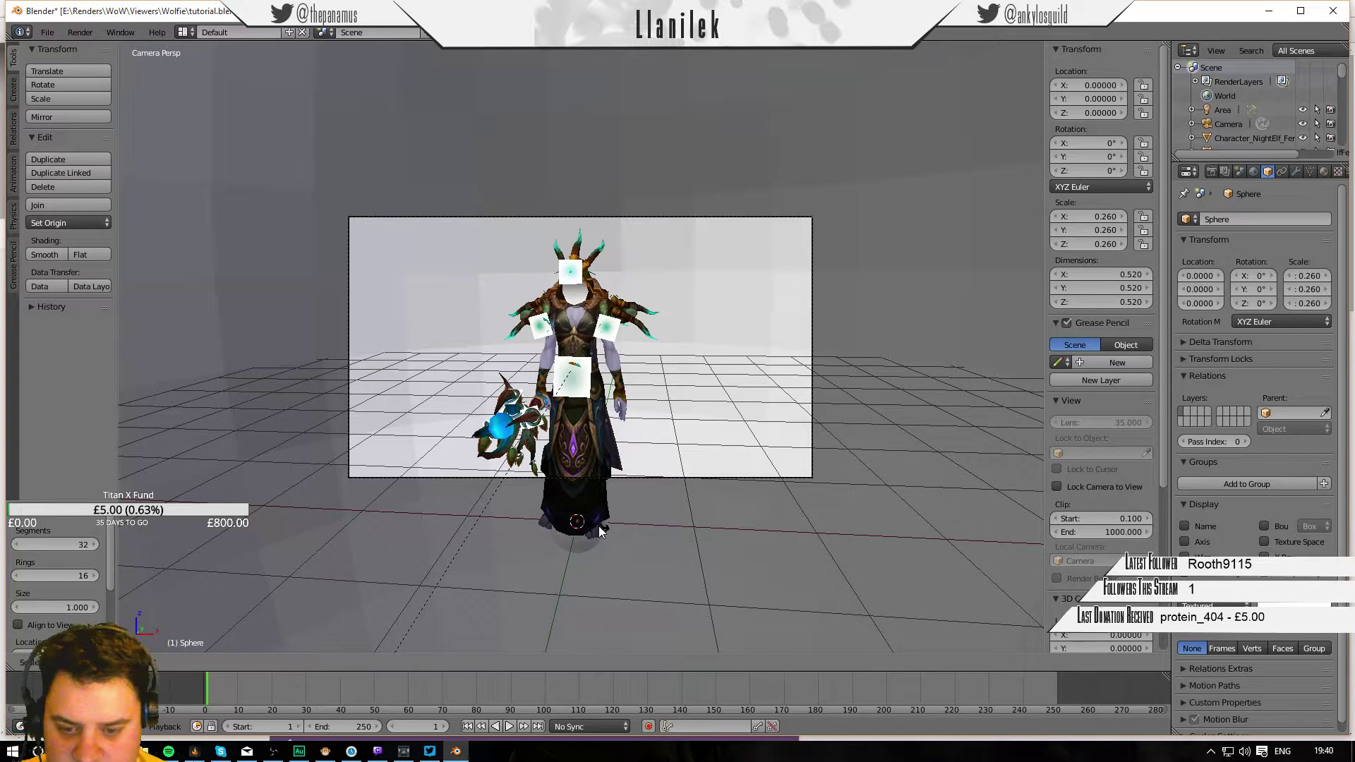
pyautogui.click(599, 531)
pyautogui.press('g')
pyautogui.press('z')
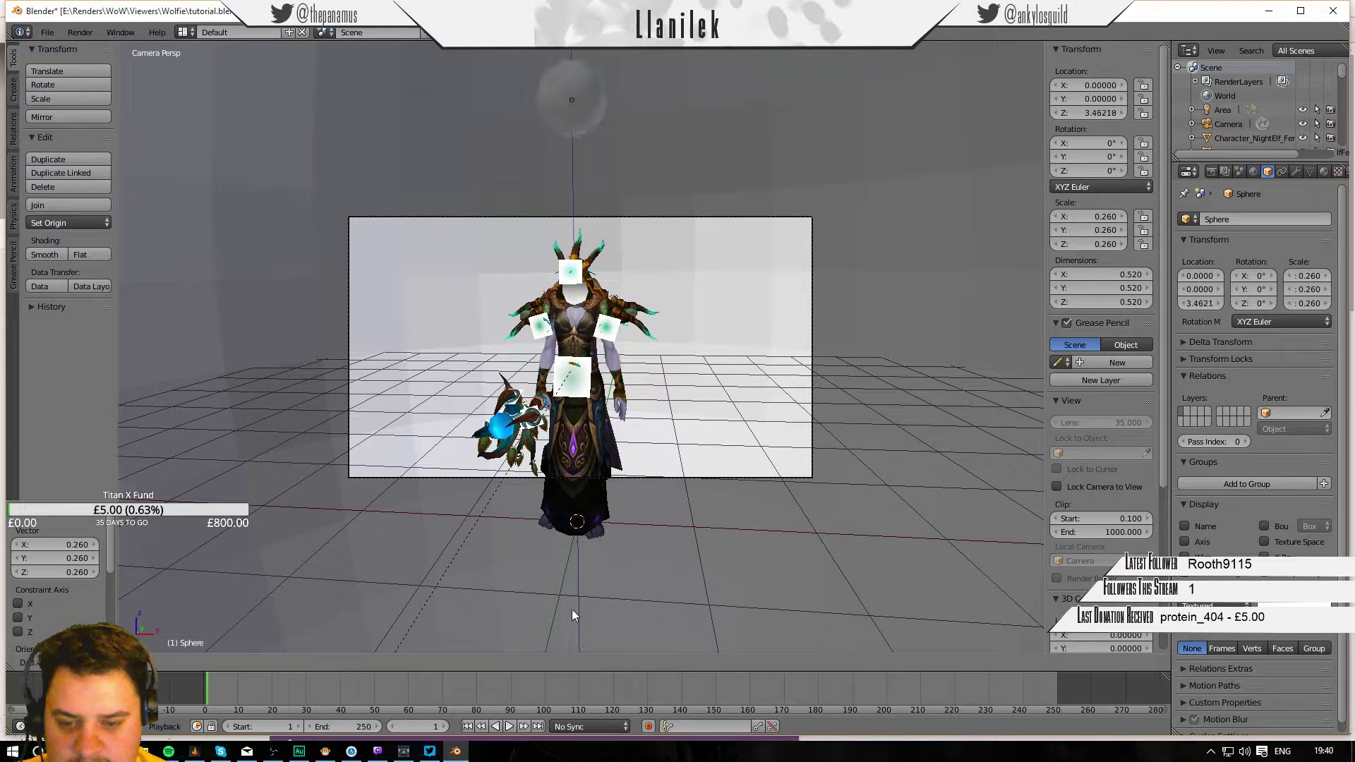
pyautogui.click(791, 323)
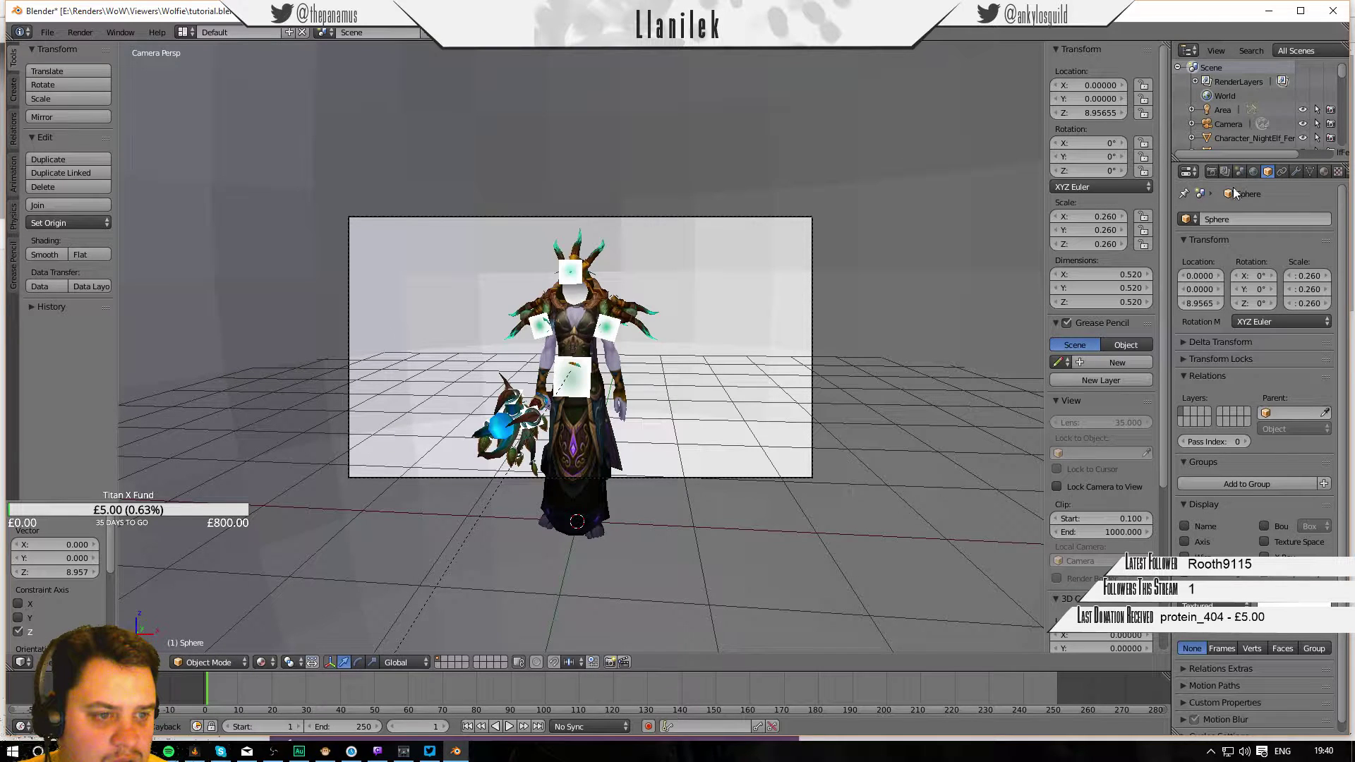
# Rename the small sphere above the character as particles.
pyautogui.click(1230, 219)
pyautogui.write('p')
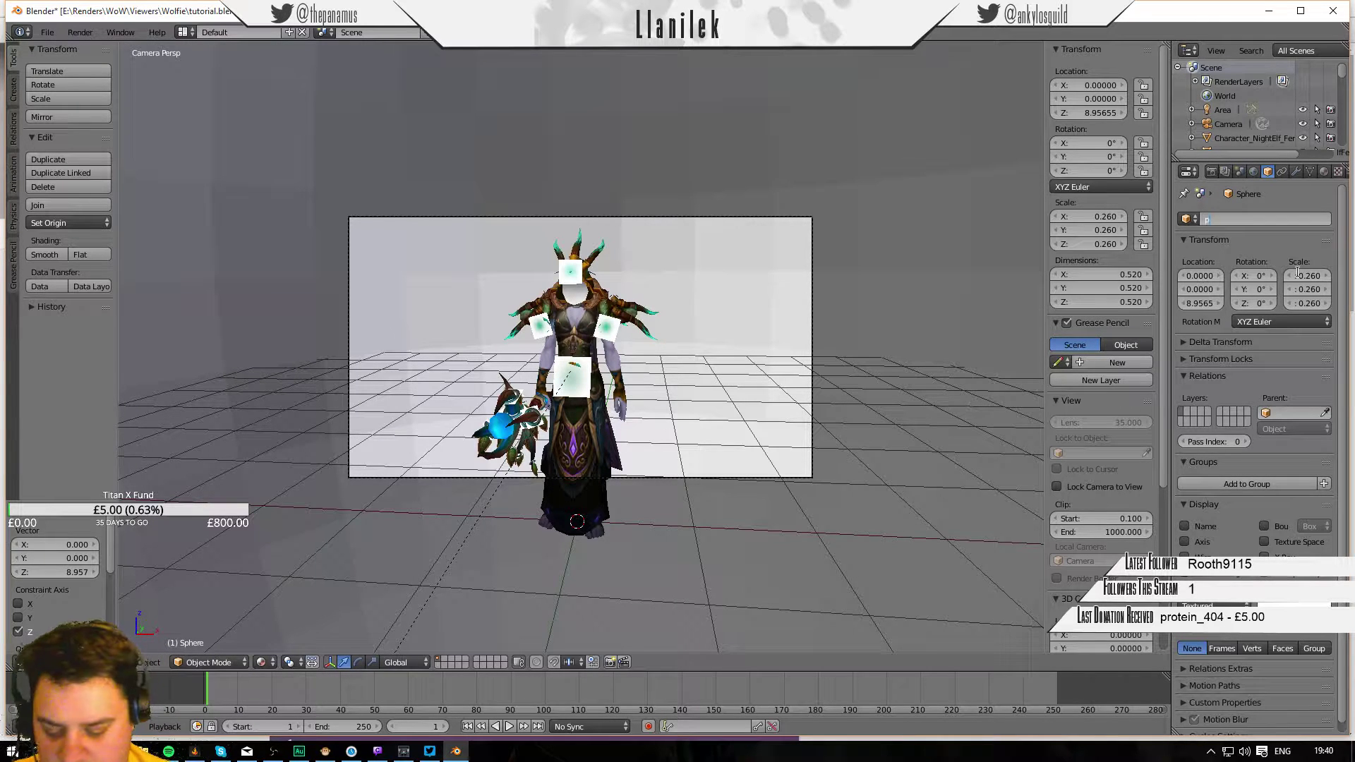
pyautogui.write('articles')
pyautogui.press('Return')
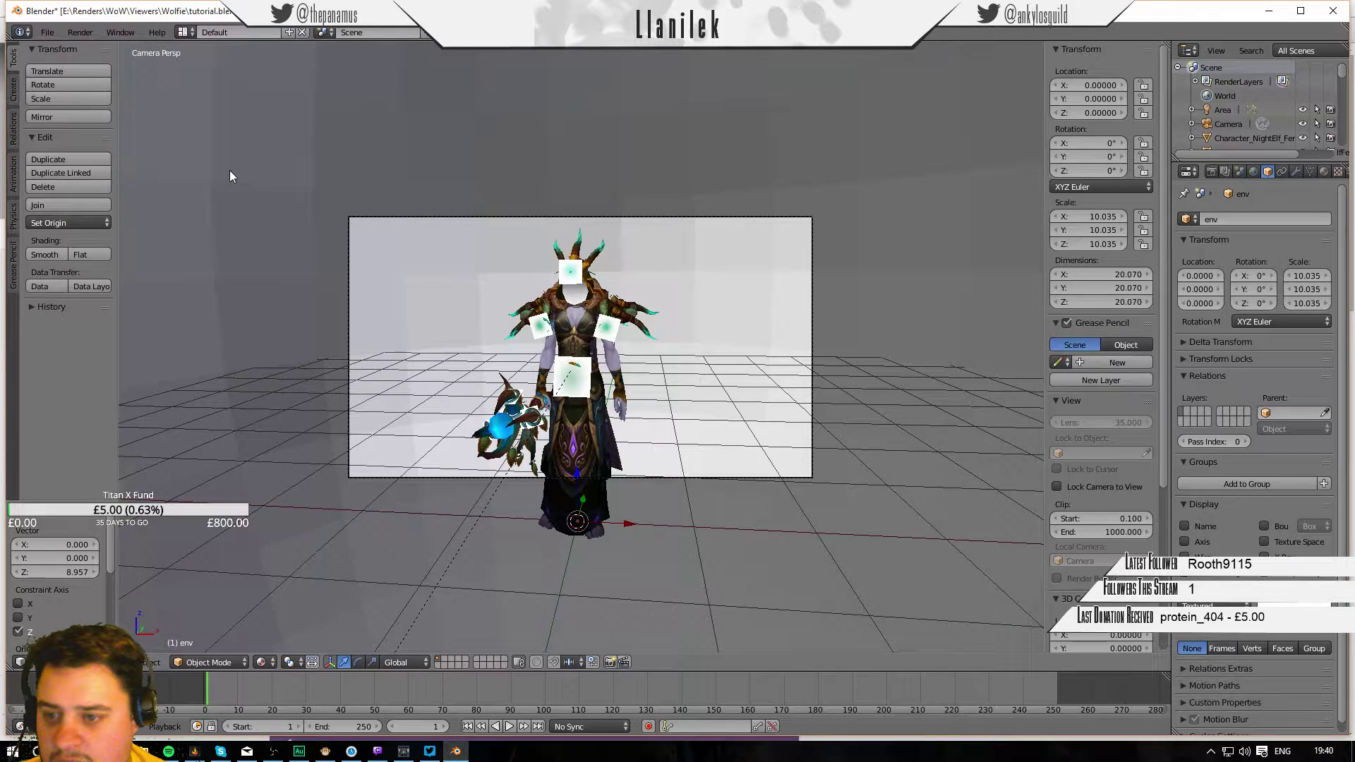
# Add an emitter particle system to the env sphere and set it to emit from its volume.
pyautogui.rightClick(416, 392)
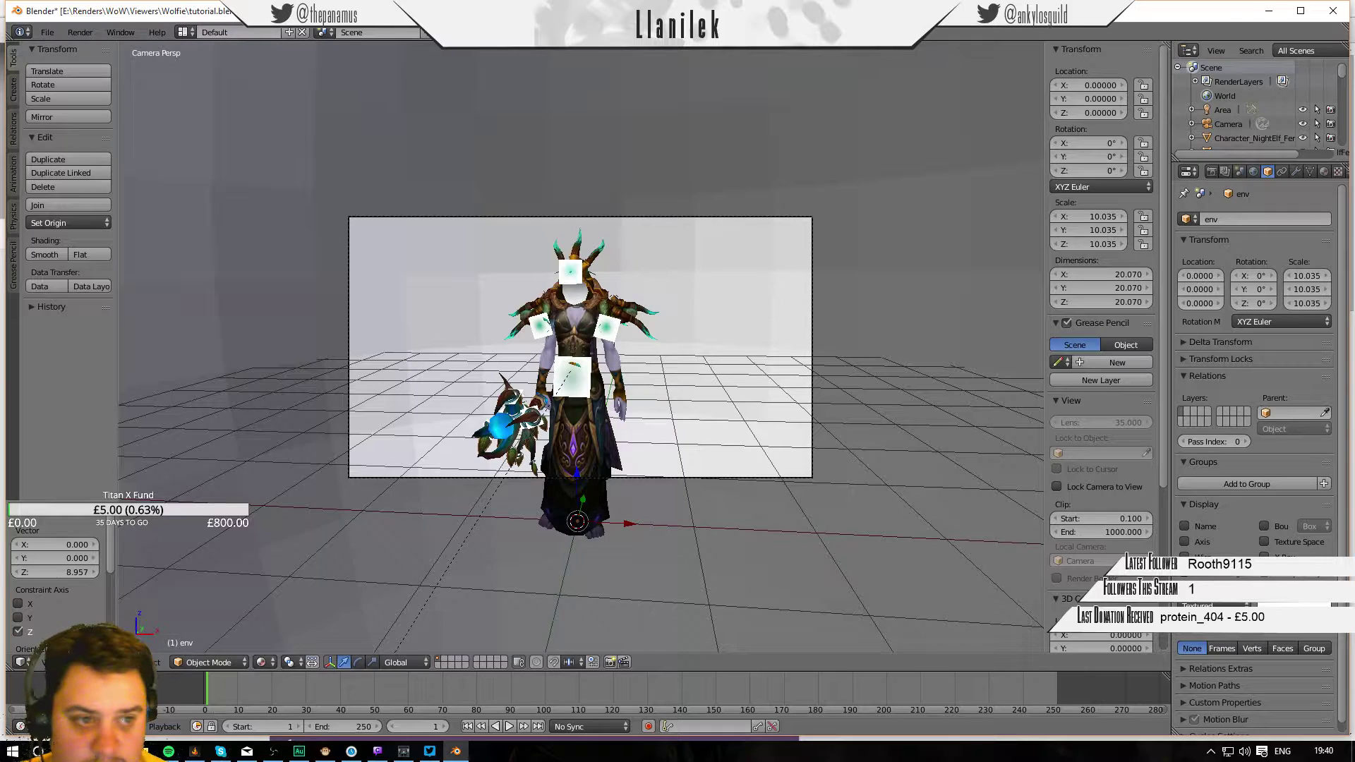
pyautogui.scroll(-2, 1326, 178)
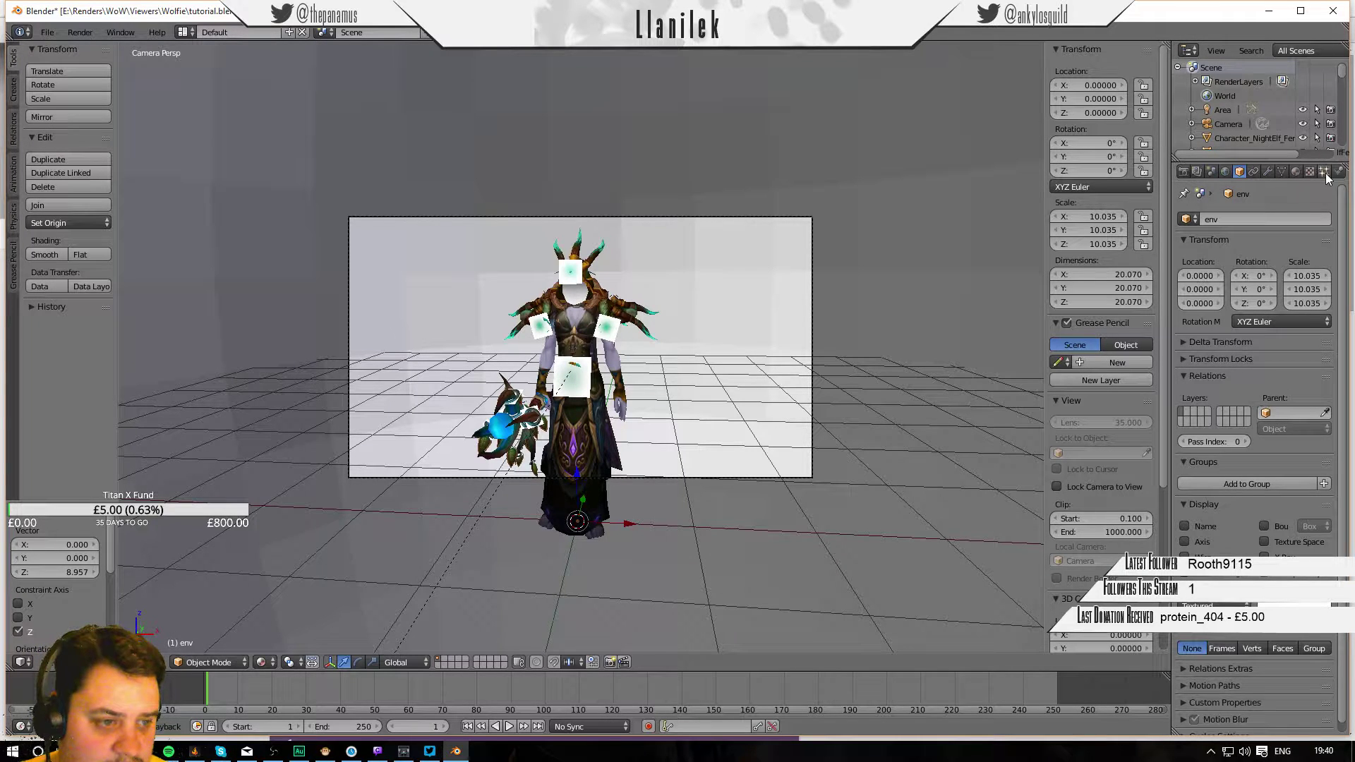
pyautogui.click(1324, 174)
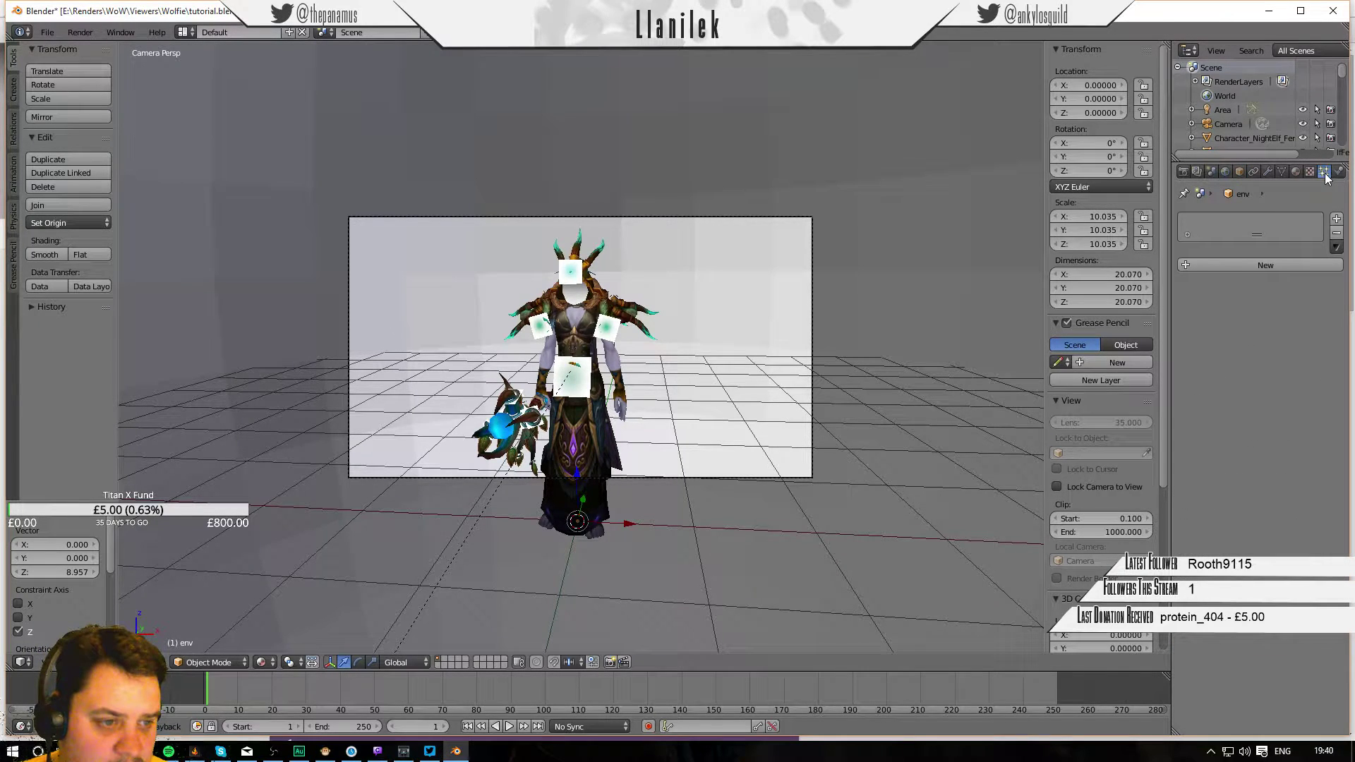
pyautogui.click(1254, 263)
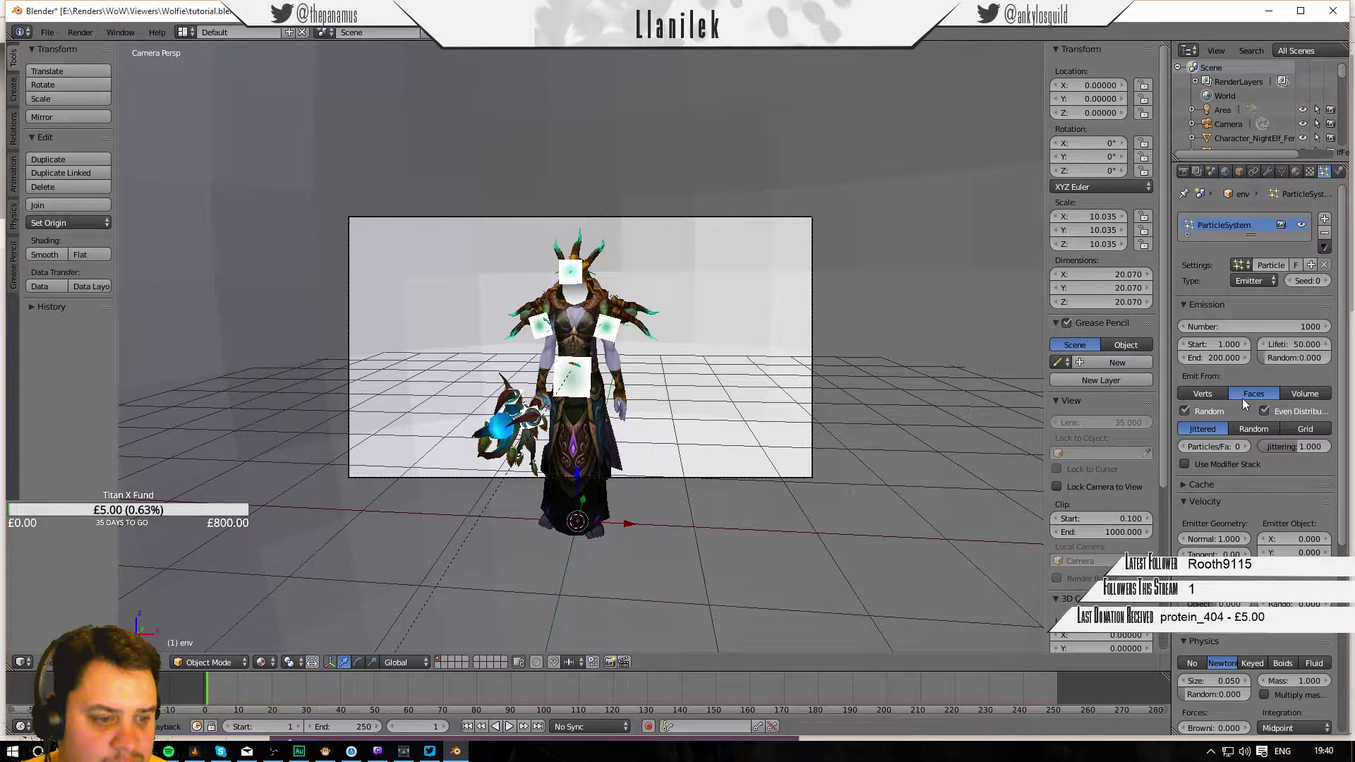
pyautogui.click(1288, 391)
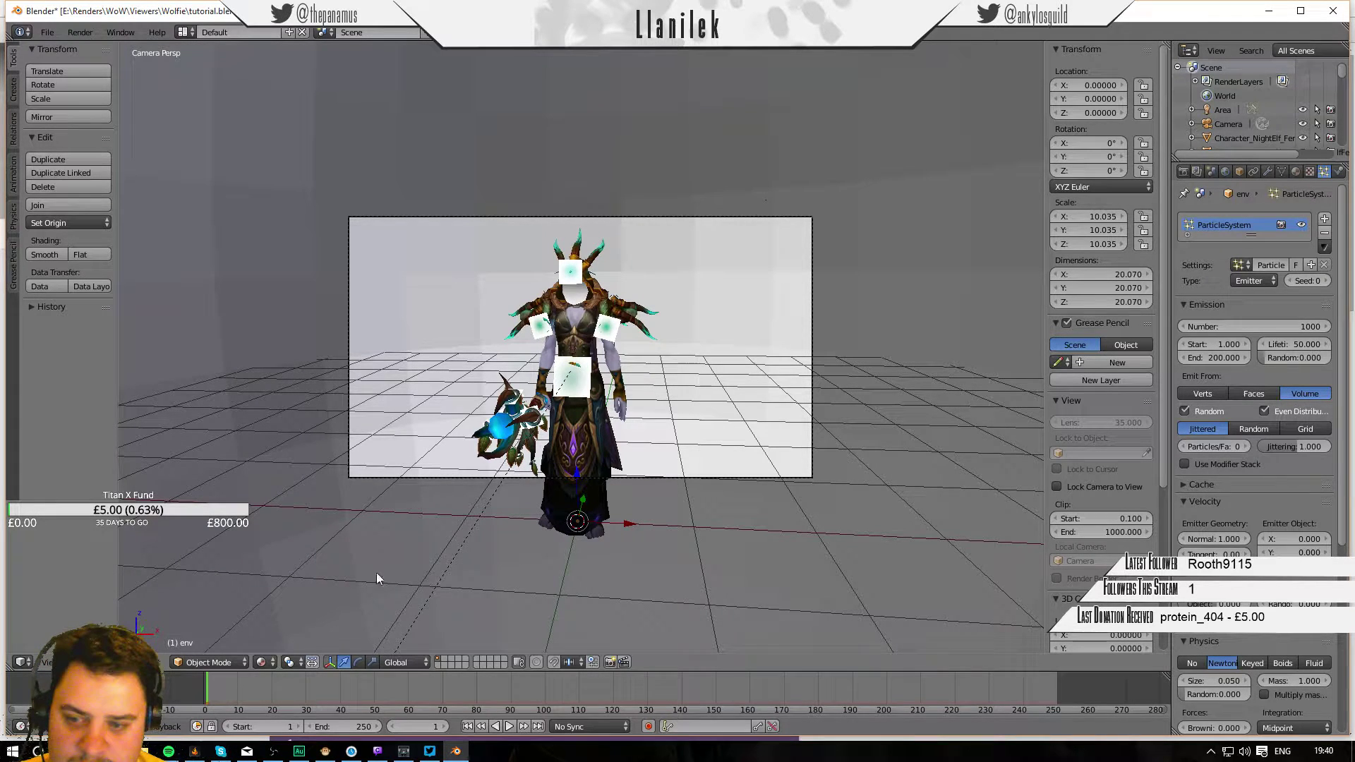
# Play the animation to examine how particles spread around the character, and return to frame 0.
pyautogui.hotkey('alt', 'a')
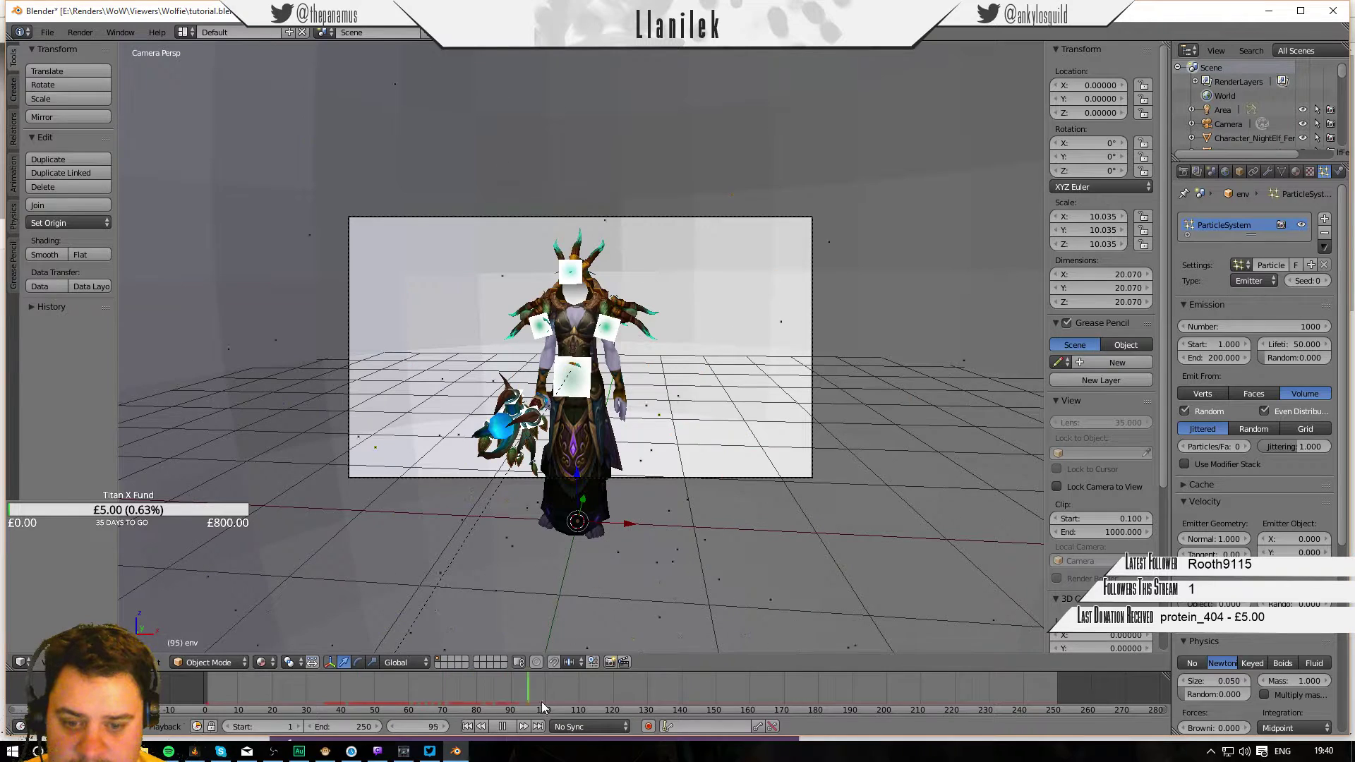
pyautogui.moveTo(670, 711); pyautogui.dragTo(367, 675)
pyautogui.hotkey('alt', 'a')
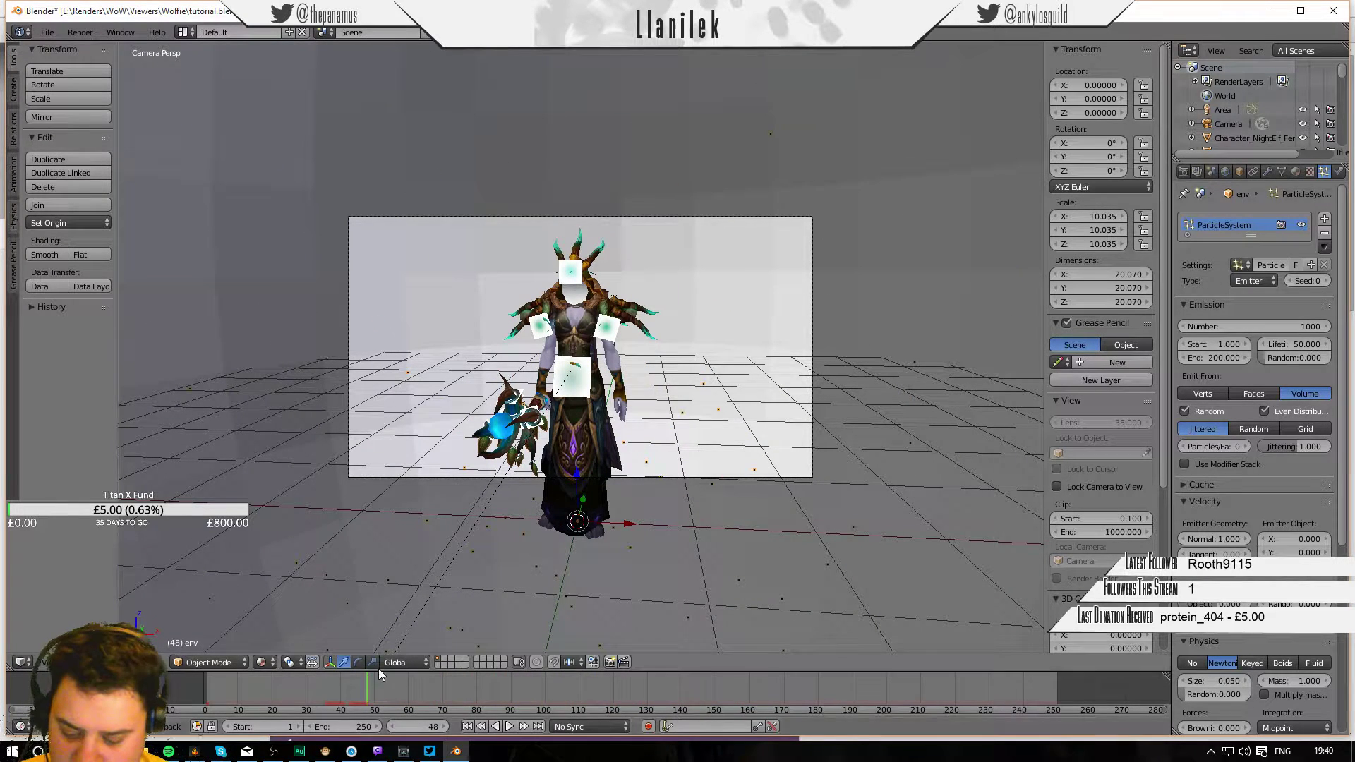
pyautogui.hotkey('alt', 'a')
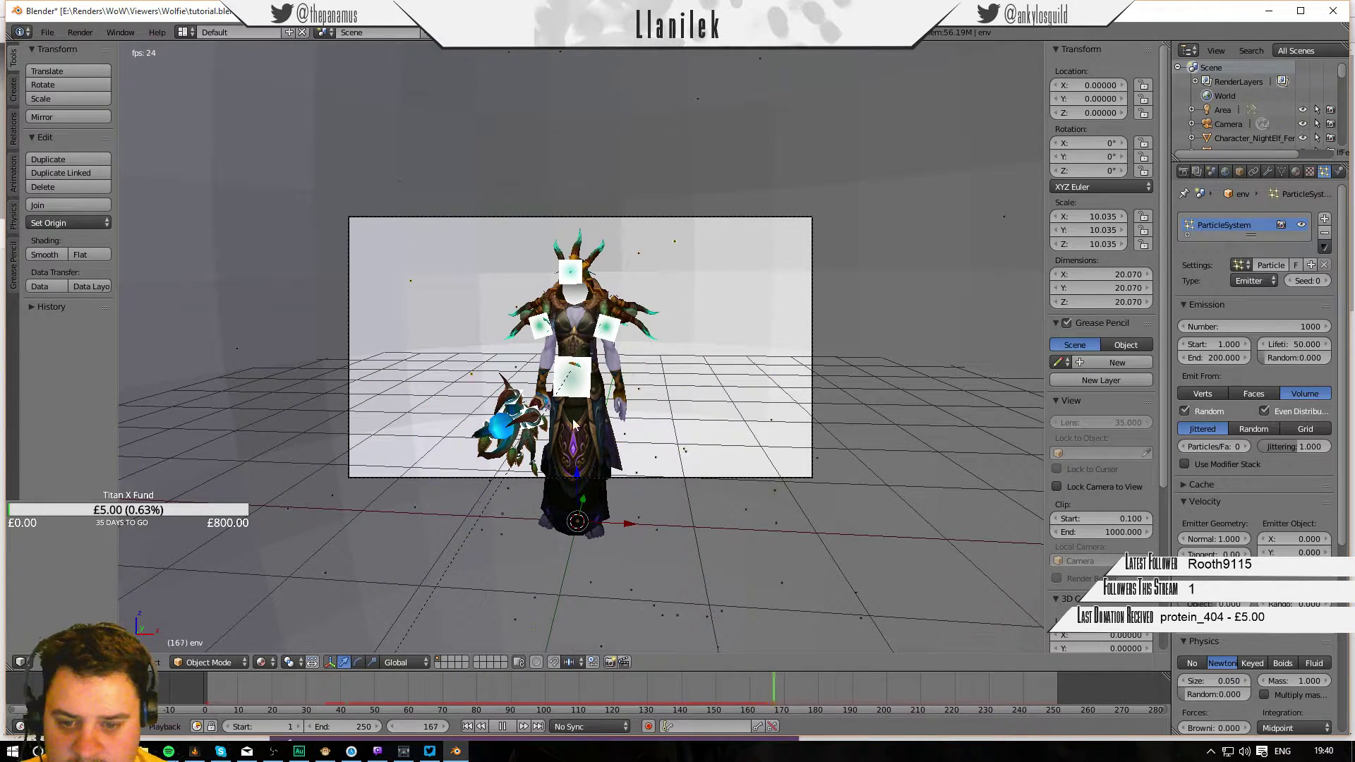
pyautogui.hotkey('alt', 'a')
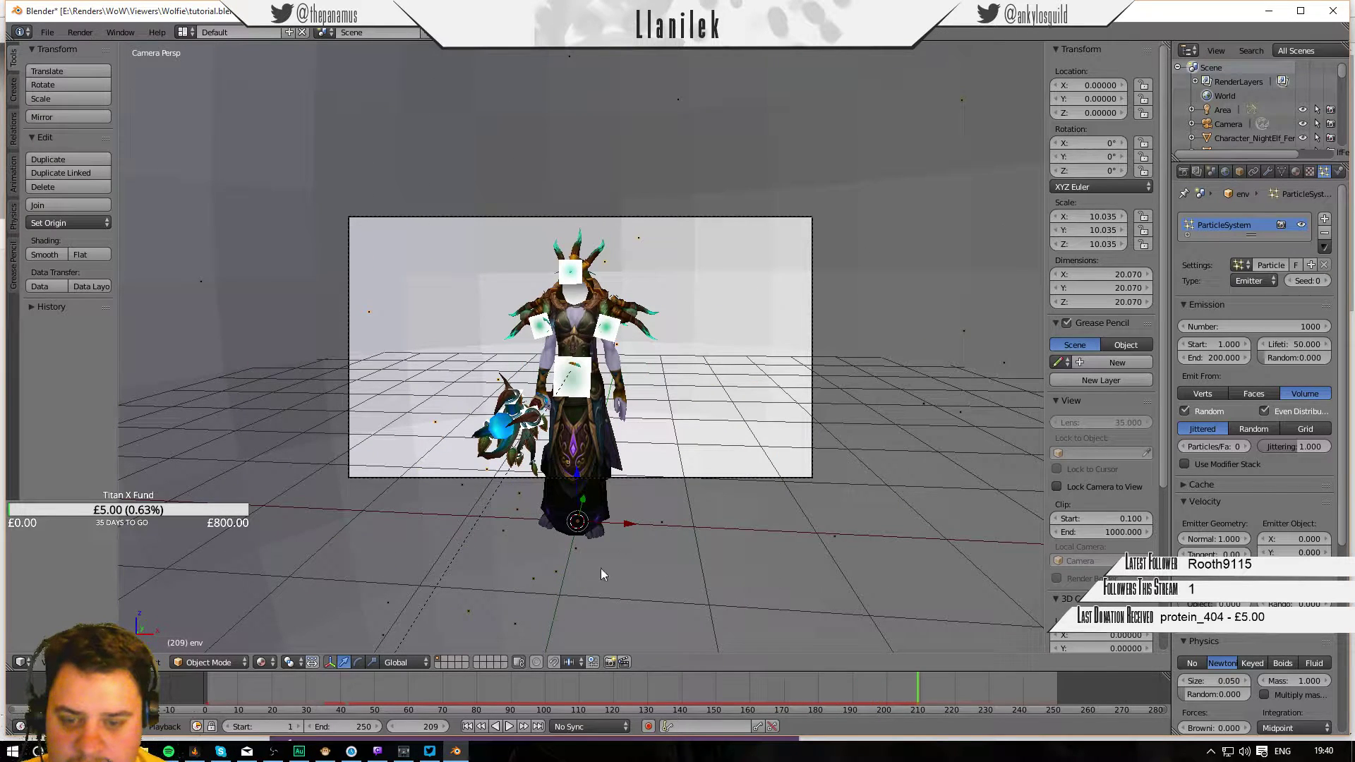
pyautogui.moveTo(491, 688); pyautogui.dragTo(175, 680)
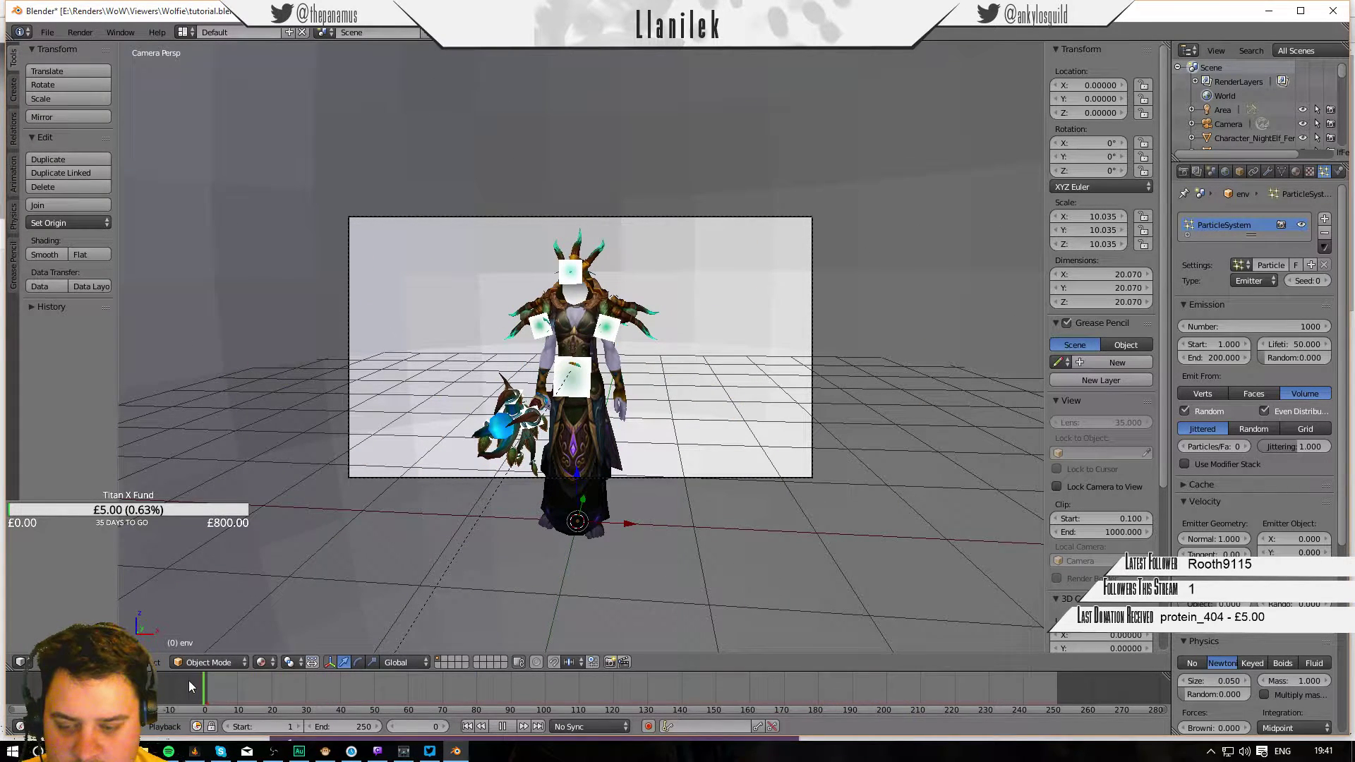
# Set the particle number to 10000 and play the animation up to frame 85 to check the density.
pyautogui.click(1252, 326)
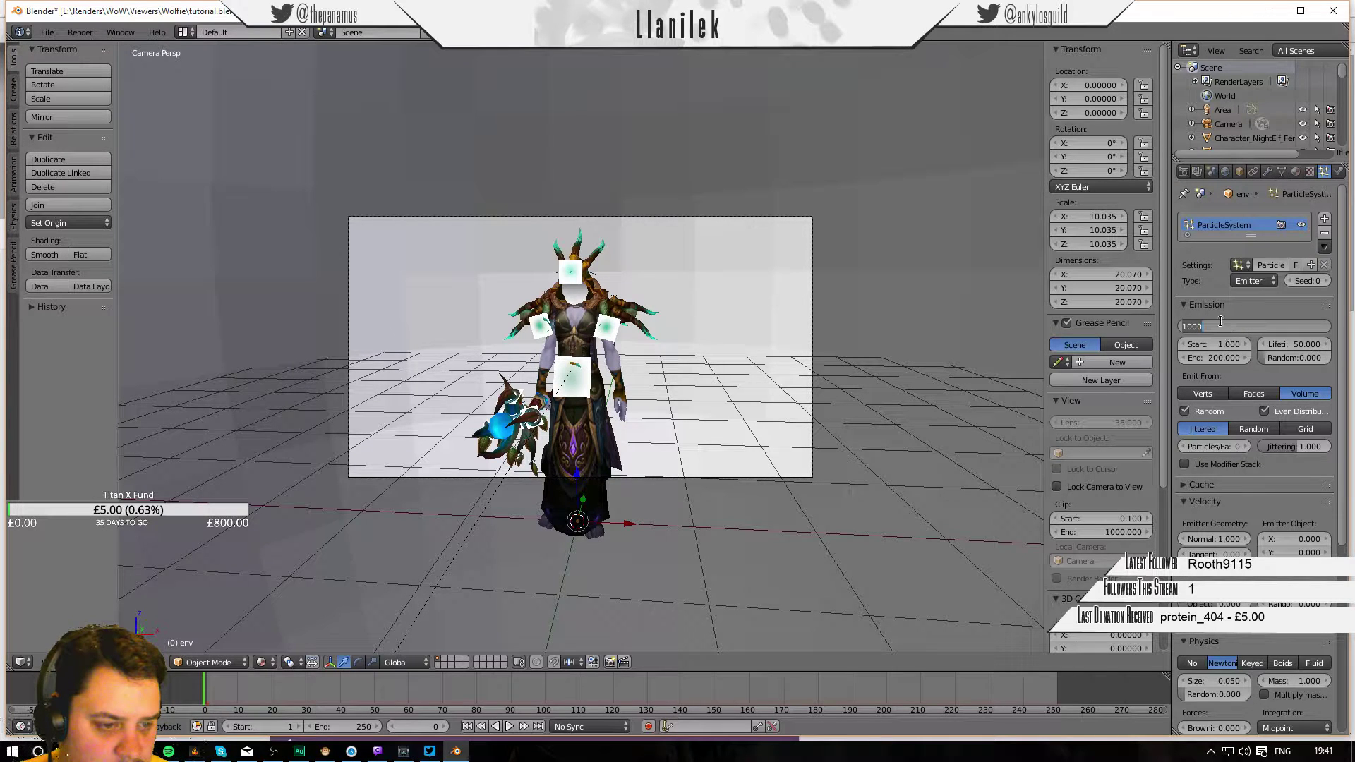
pyautogui.write('0')
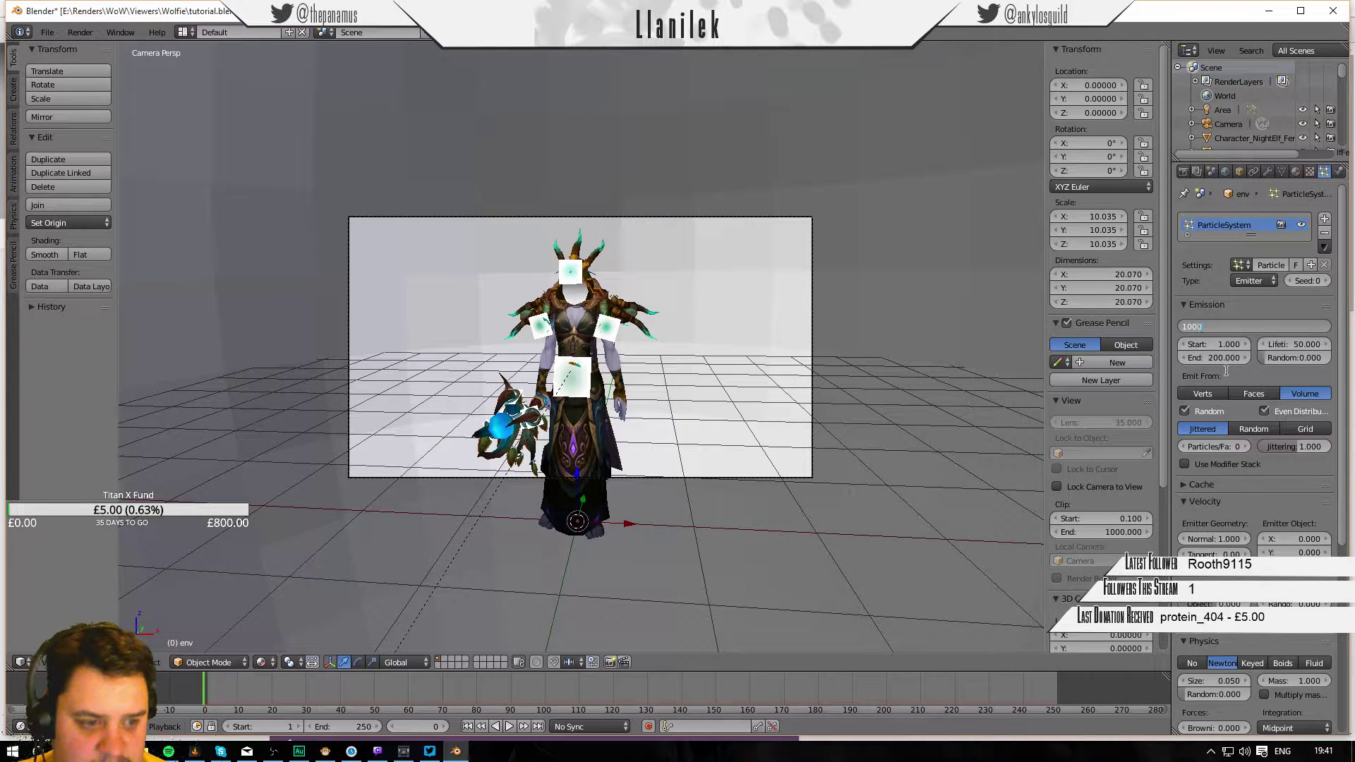
pyautogui.press('Return')
pyautogui.hotkey('alt', 'a')
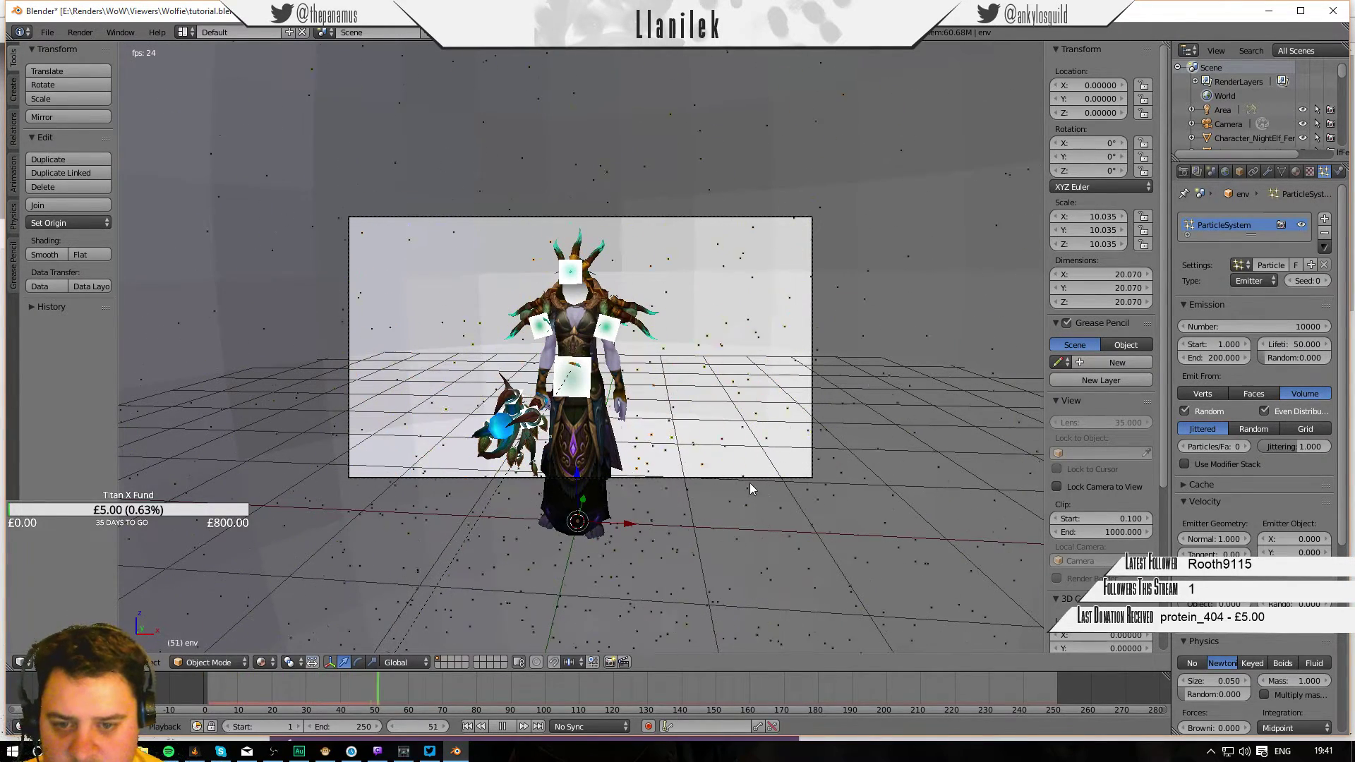
pyautogui.hotkey('alt', 'a')
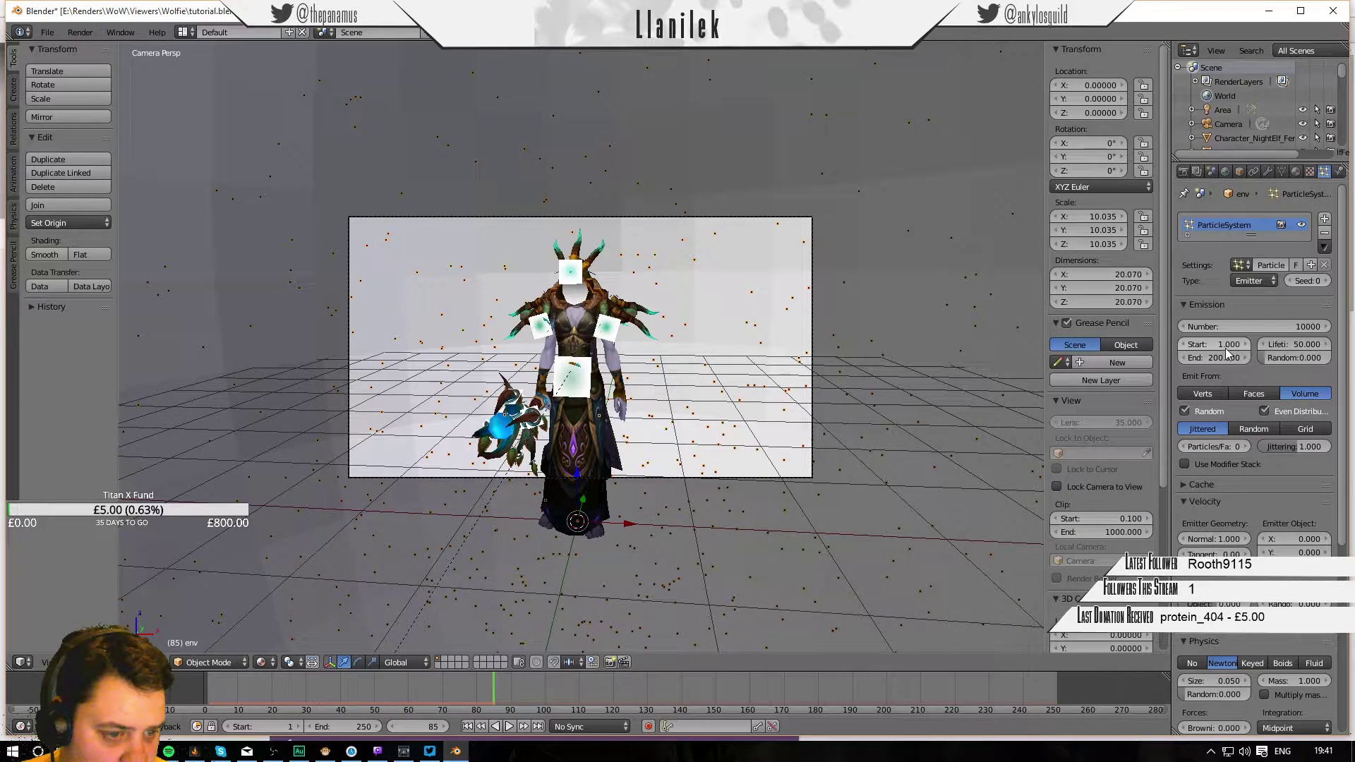
# Test-render the current frame and turn off the Emitter option in the env particle system's render settings.
pyautogui.scroll(-2, 1233, 399)
pyautogui.scroll(-8, 1234, 400)
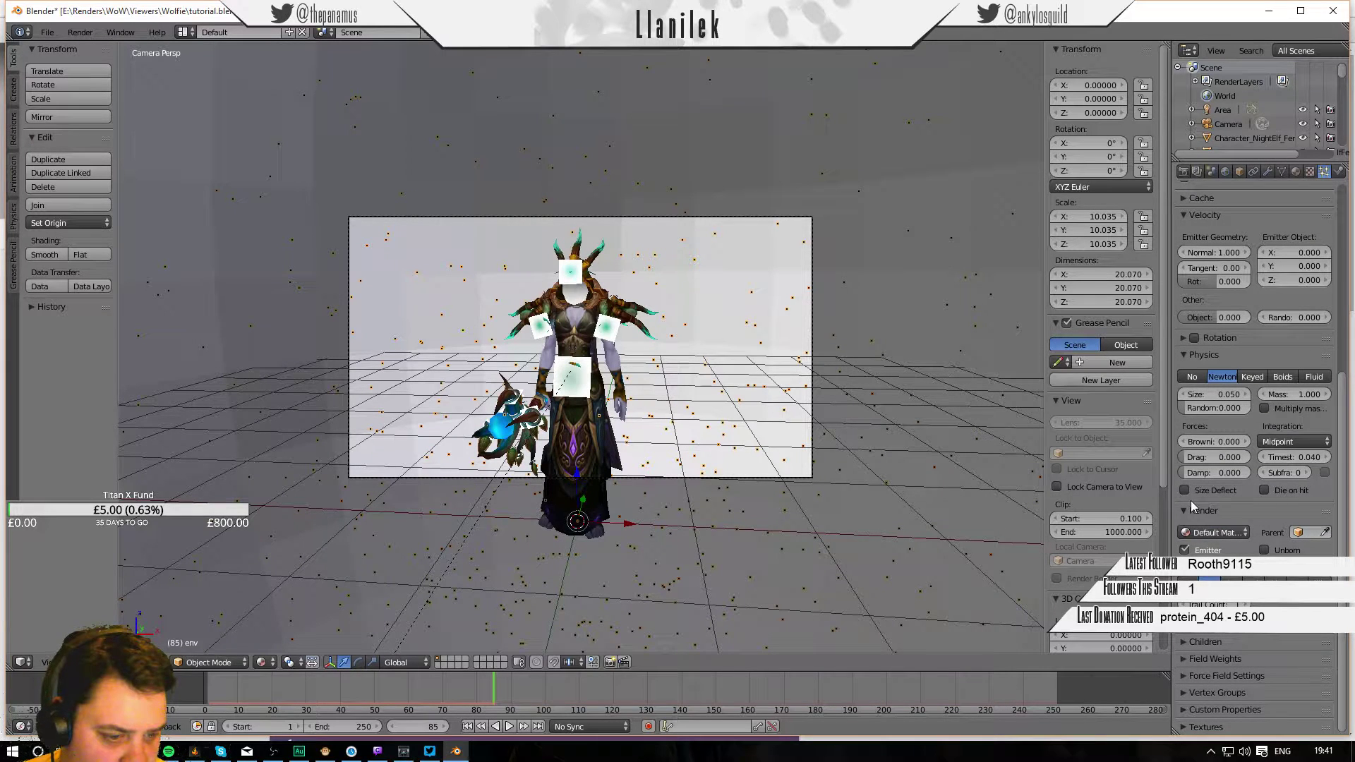
pyautogui.click(1184, 550)
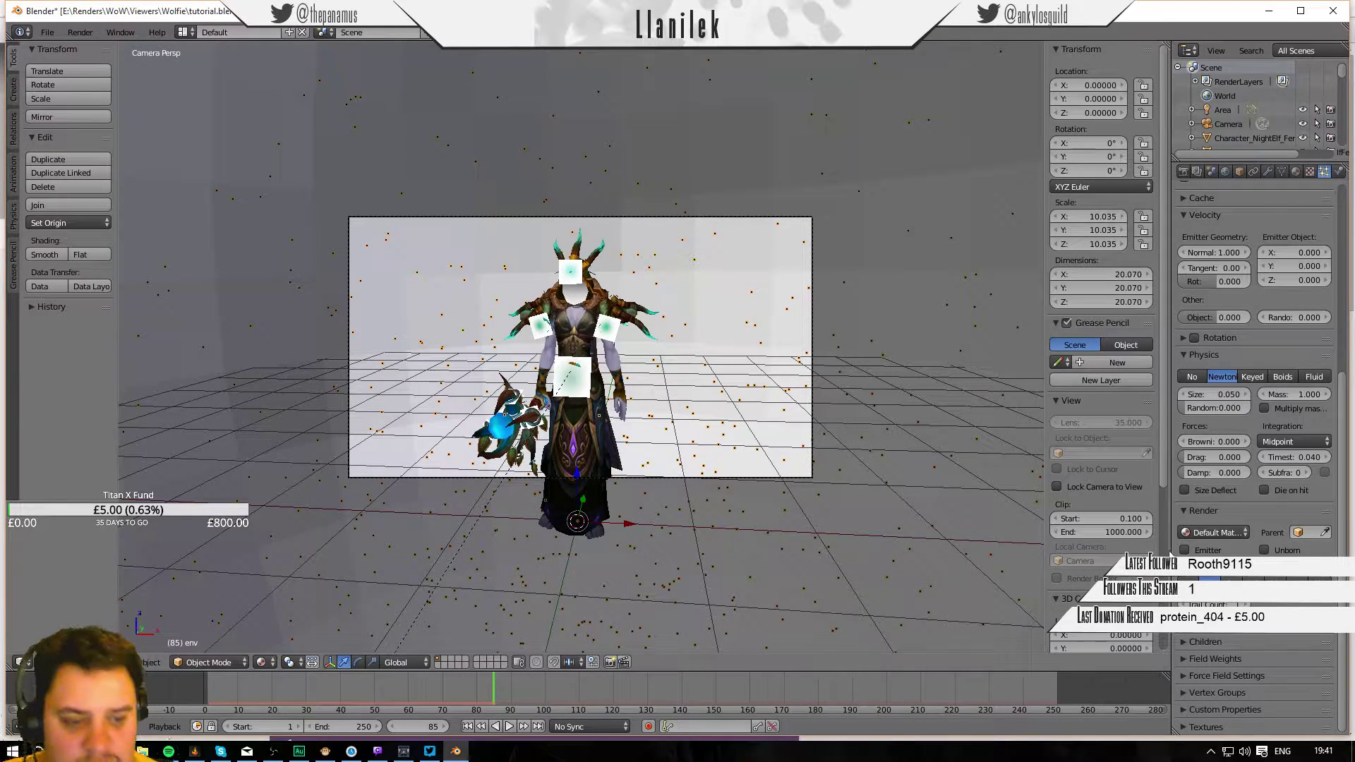
pyautogui.press('F12')
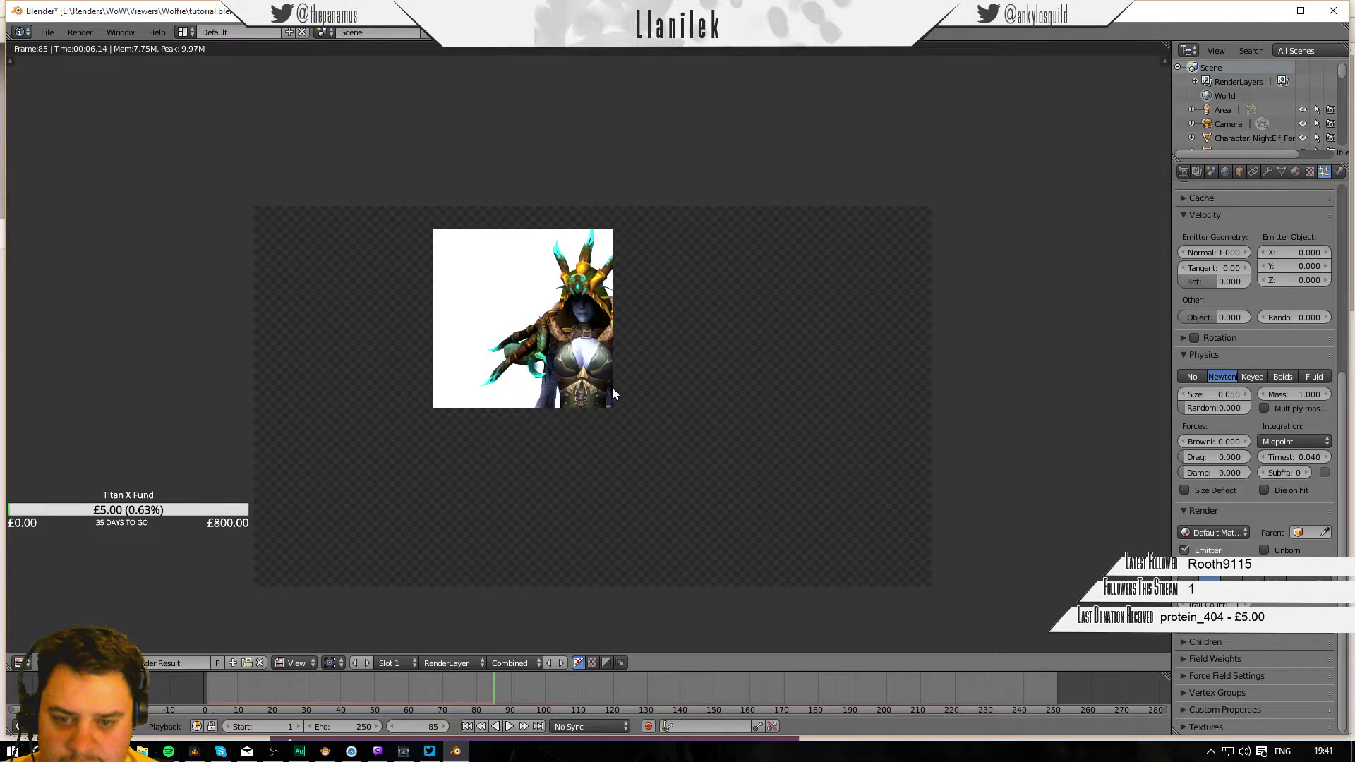
pyautogui.press('Escape')
pyautogui.click(1184, 550)
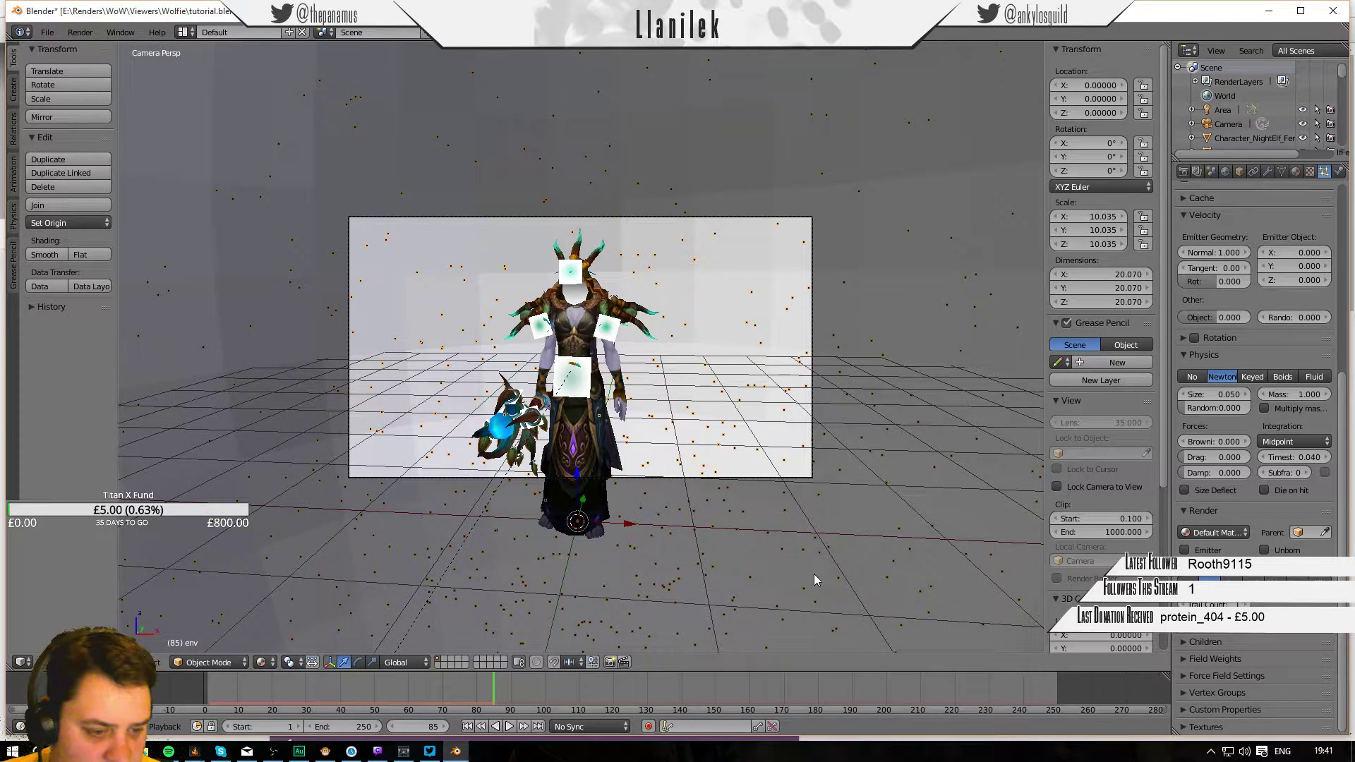
# Start a test render of frame 85 and stop it partway to return to the scene.
pyautogui.press('F12')
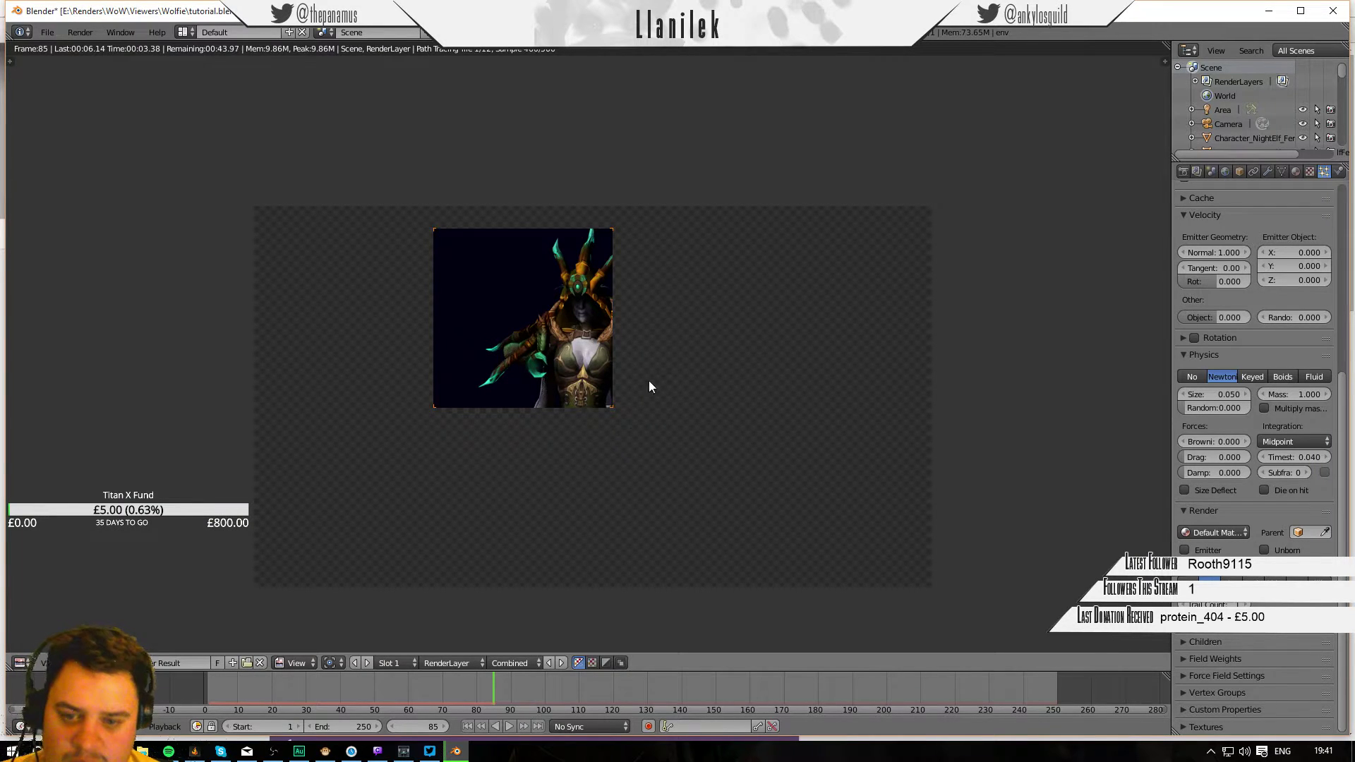
pyautogui.press('Escape')
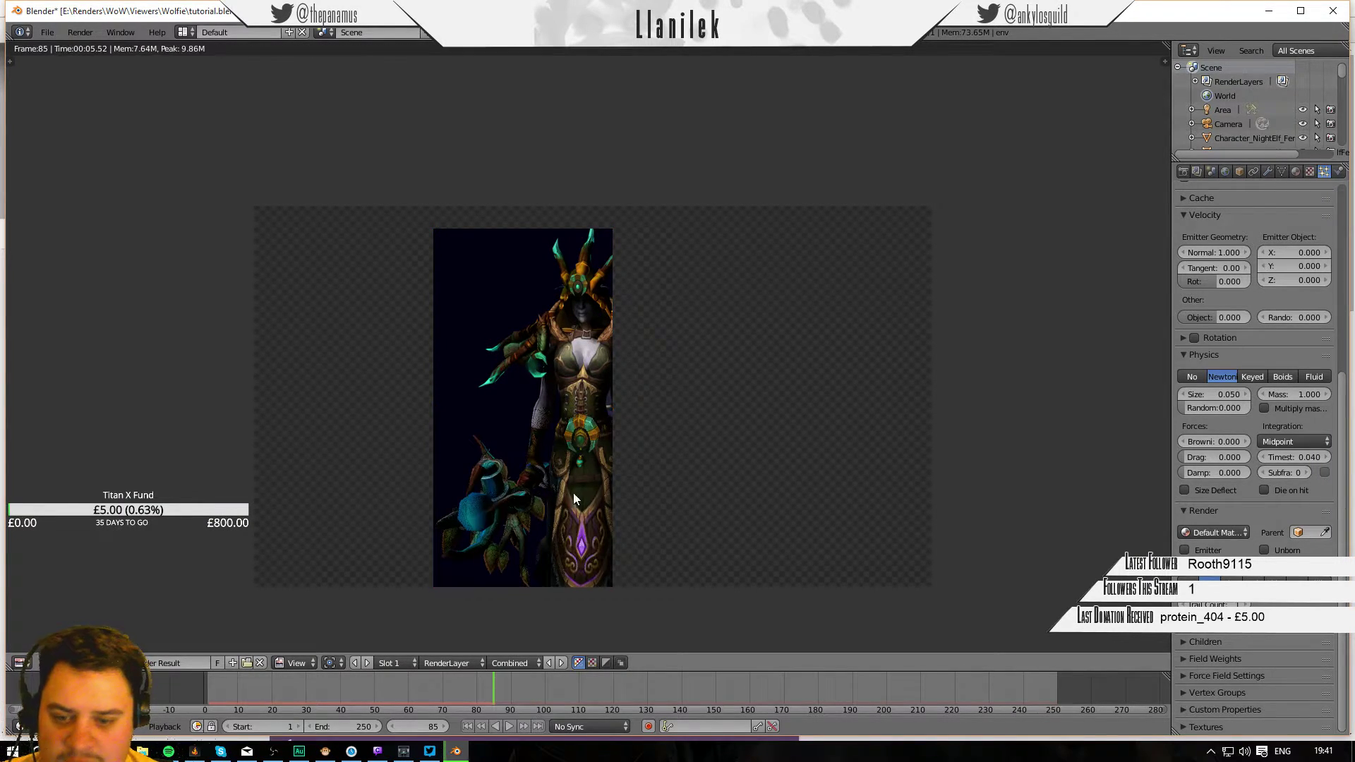
pyautogui.press('Escape')
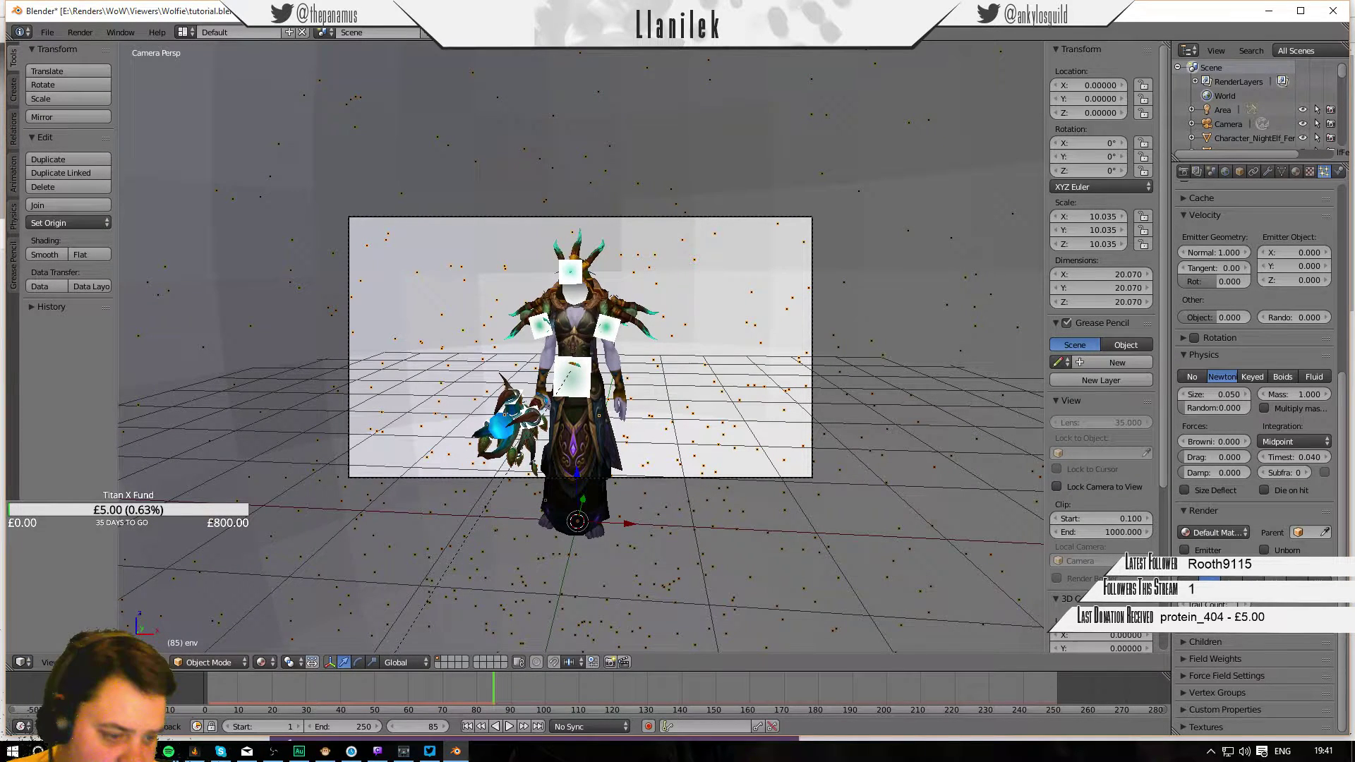
# Render the env system's particles as an object, using the particles sphere as the instanced object.
pyautogui.click(1277, 579)
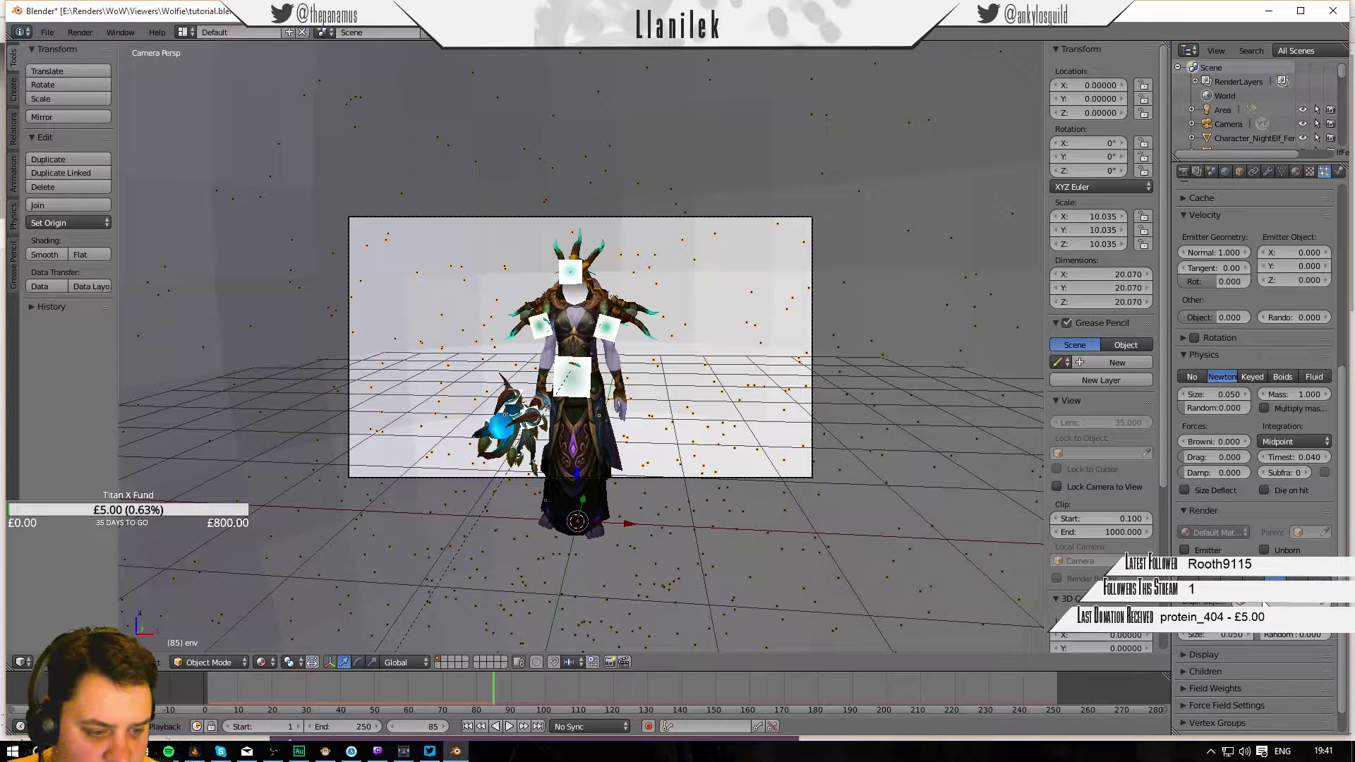
pyautogui.click(1249, 604)
pyautogui.scroll(-4, 1217, 577)
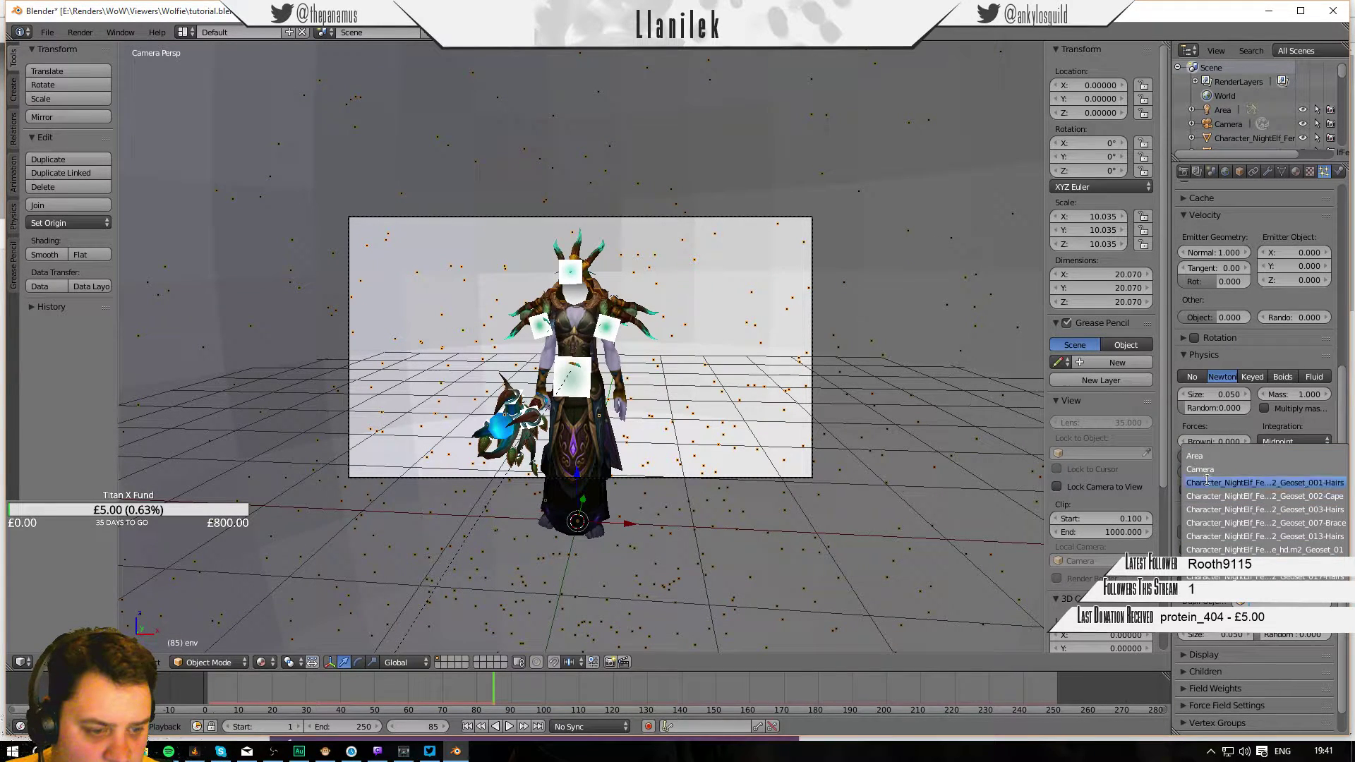
pyautogui.scroll(-8, 1217, 576)
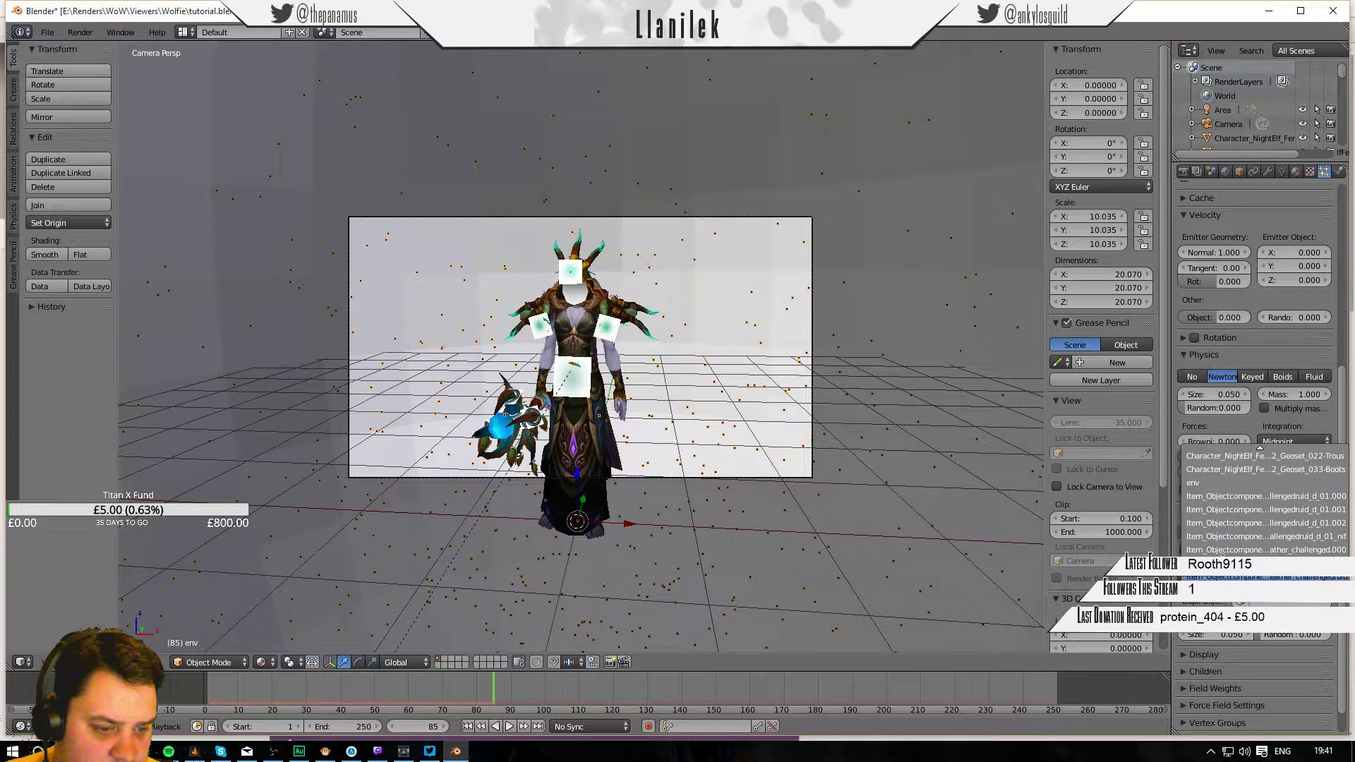
pyautogui.scroll(-2, 1217, 577)
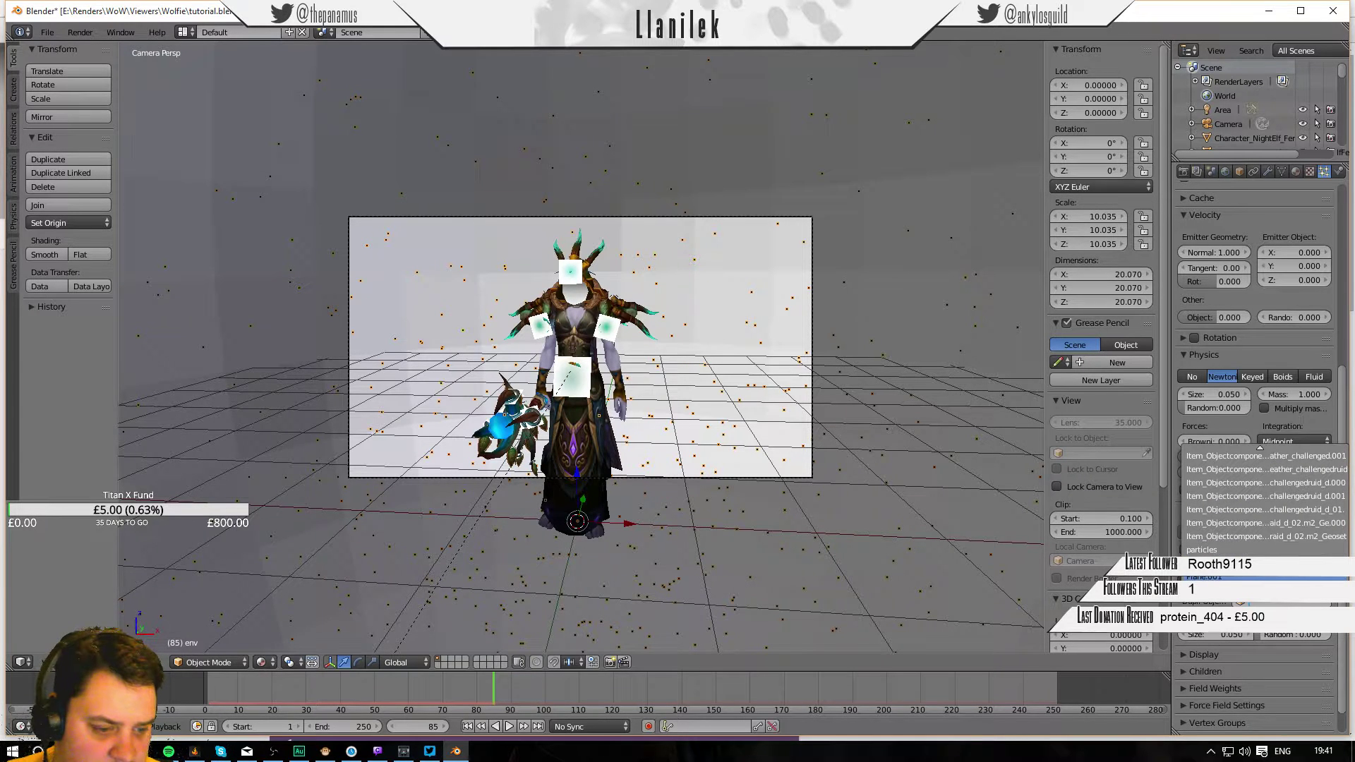
pyautogui.click(1207, 548)
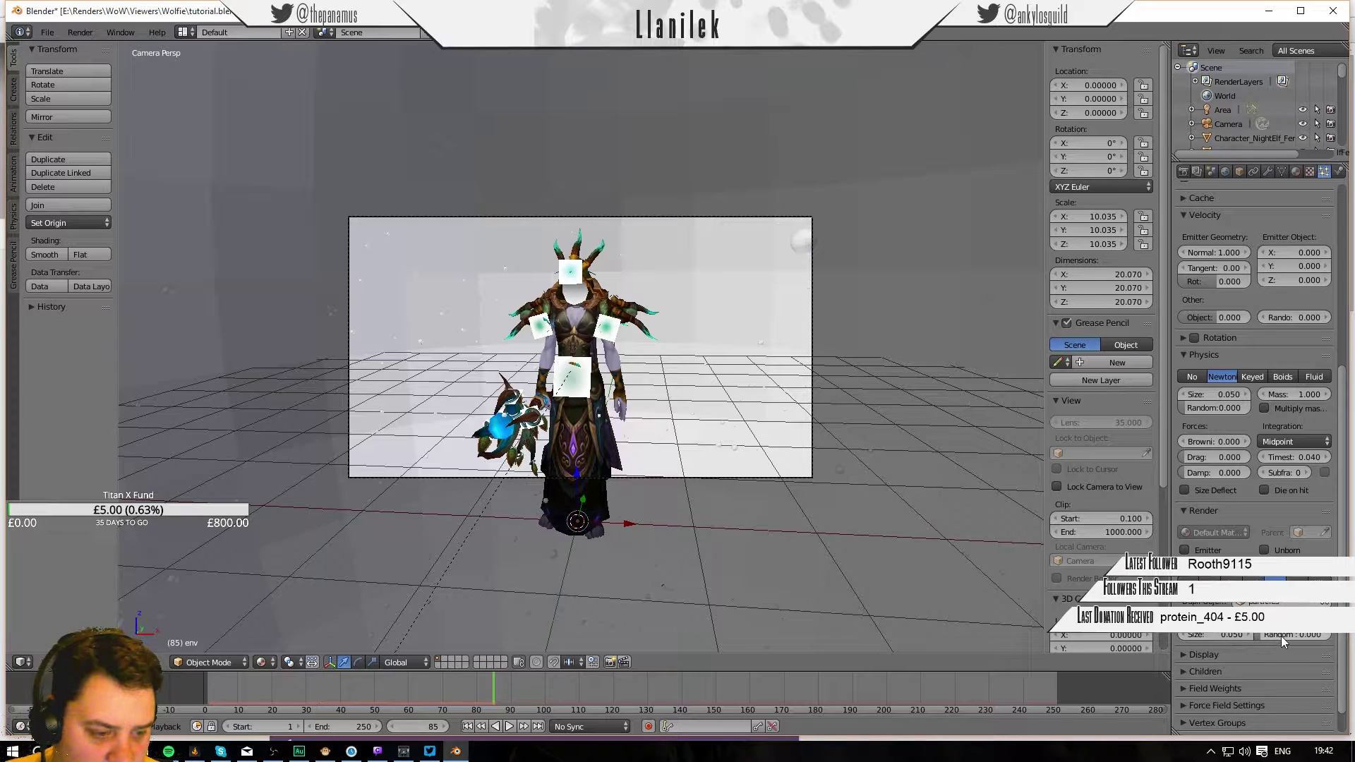
# Set the env particles' random size to 0.9 and their size to 0.09.
pyautogui.moveTo(1283, 640); pyautogui.dragTo(1334, 640)
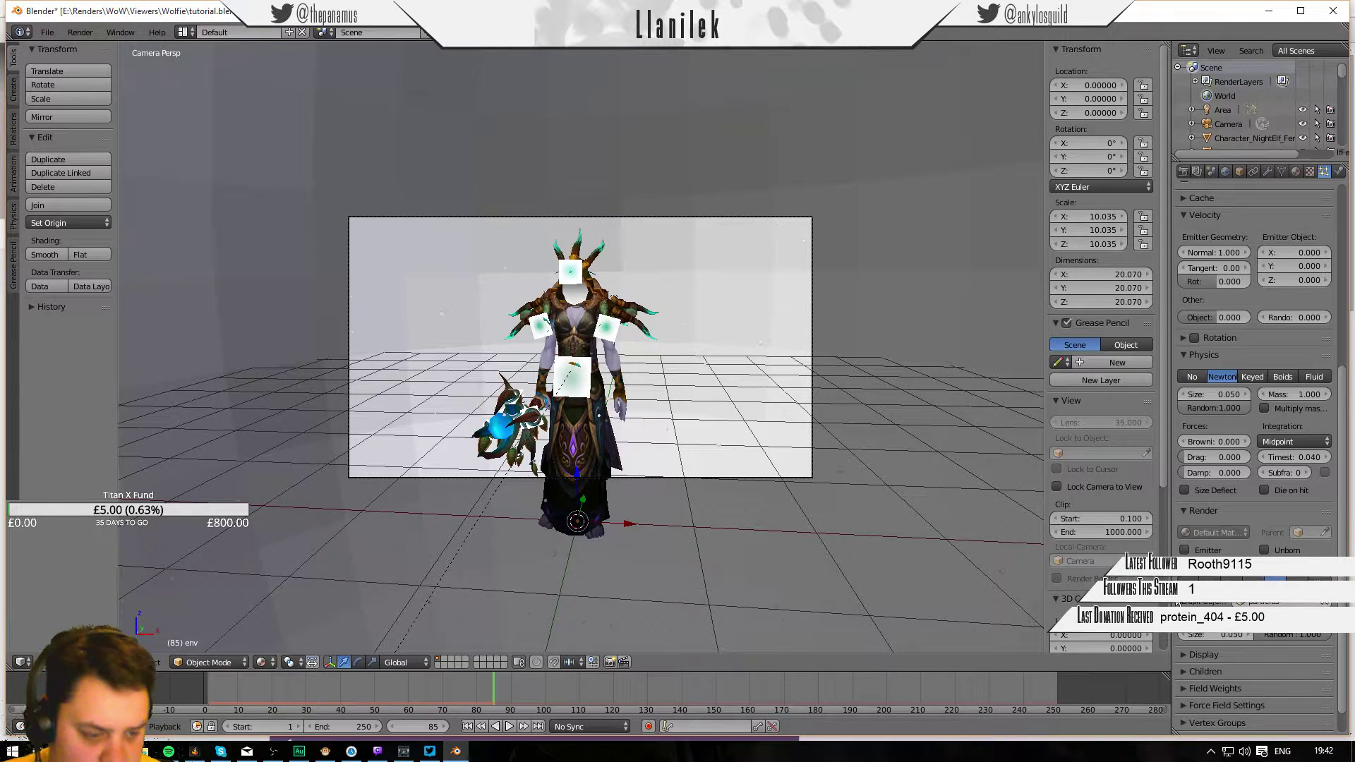
pyautogui.click(1281, 637)
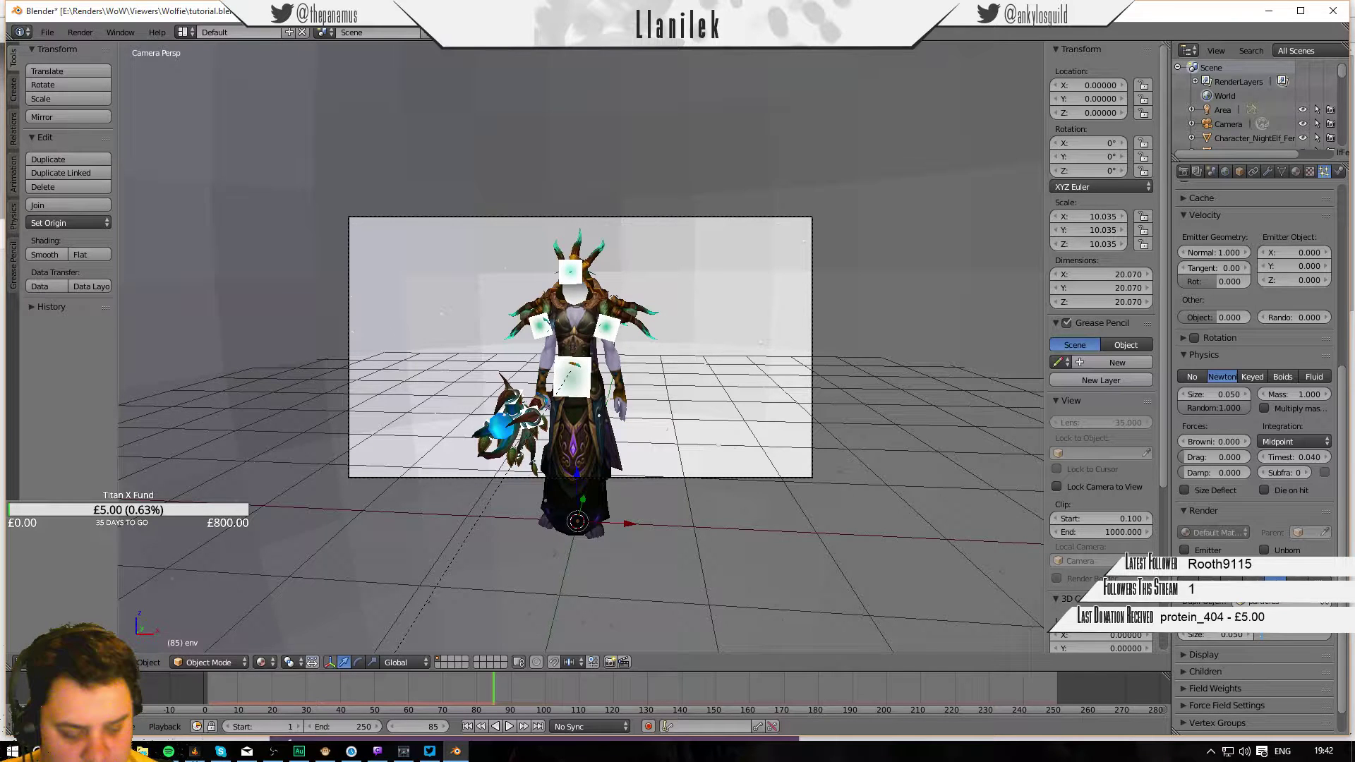
pyautogui.write('0.9')
pyautogui.press('Return')
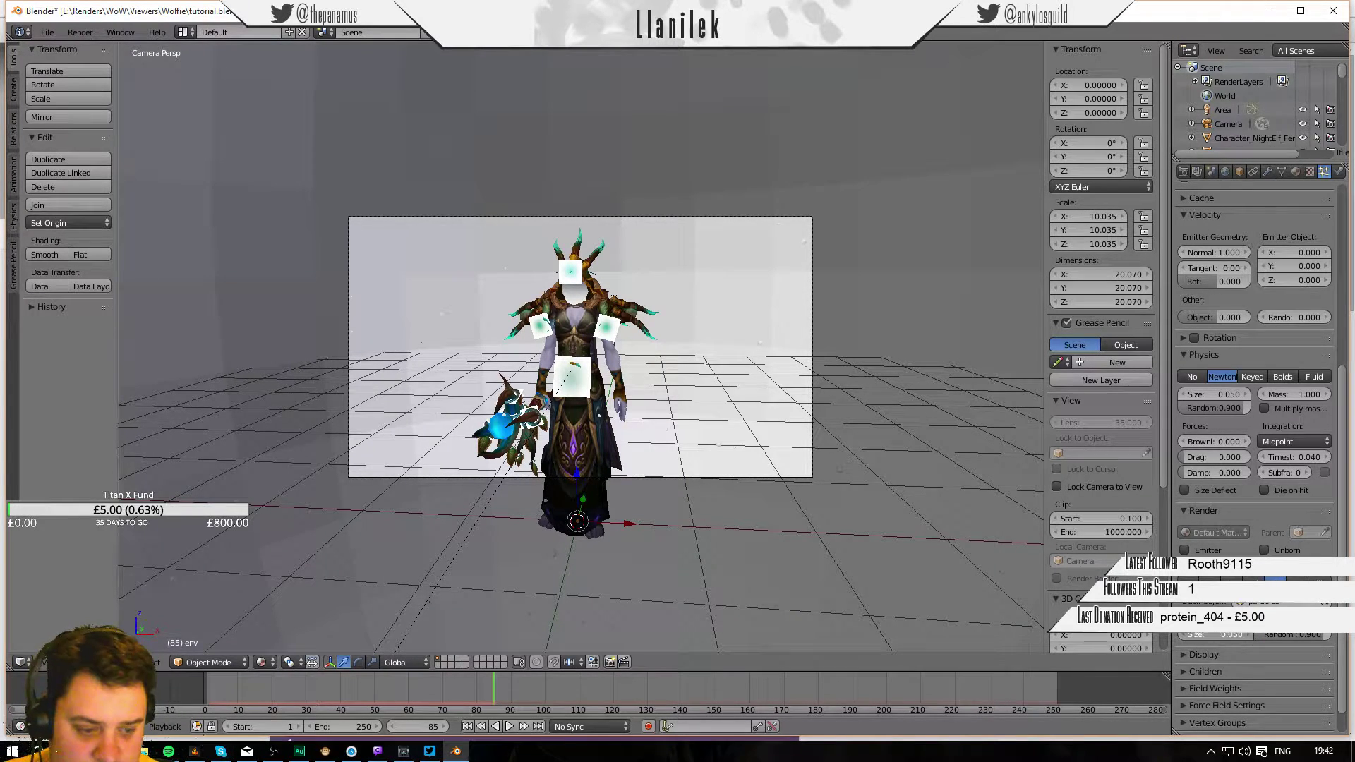
pyautogui.moveTo(1221, 634)
pyautogui.mouseDown()
pyautogui.moveTo(1241, 634)
pyautogui.moveTo(1206, 635)
pyautogui.moveTo(1228, 635)
pyautogui.mouseUp()
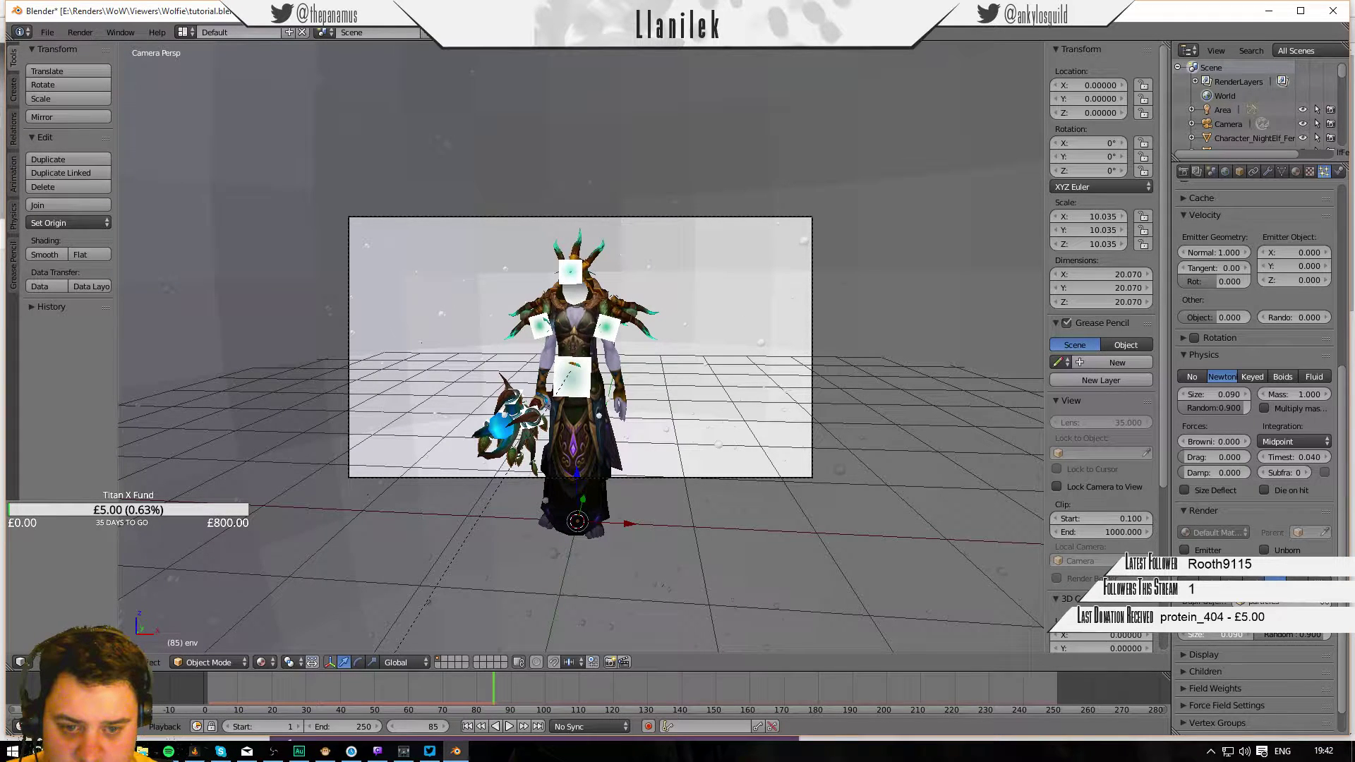
pyautogui.click(1217, 634)
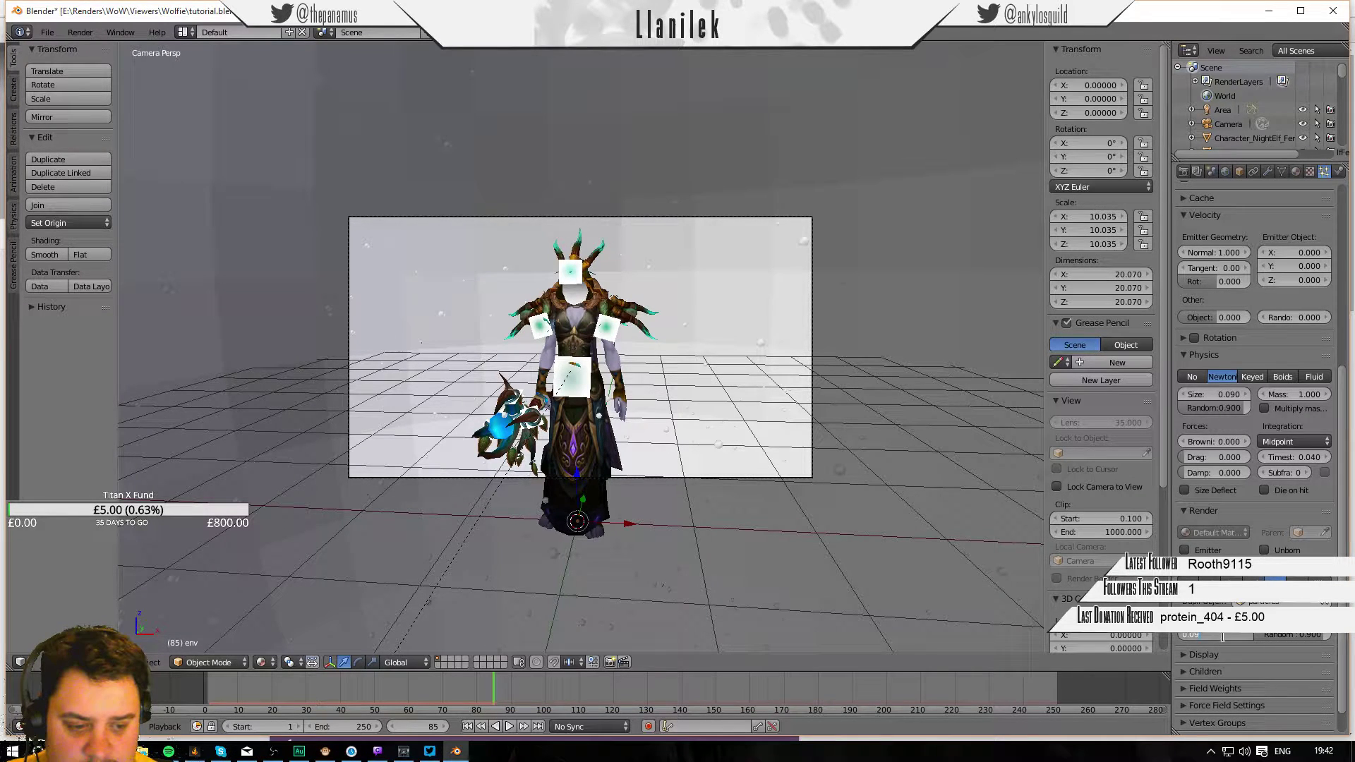
pyautogui.press('Return')
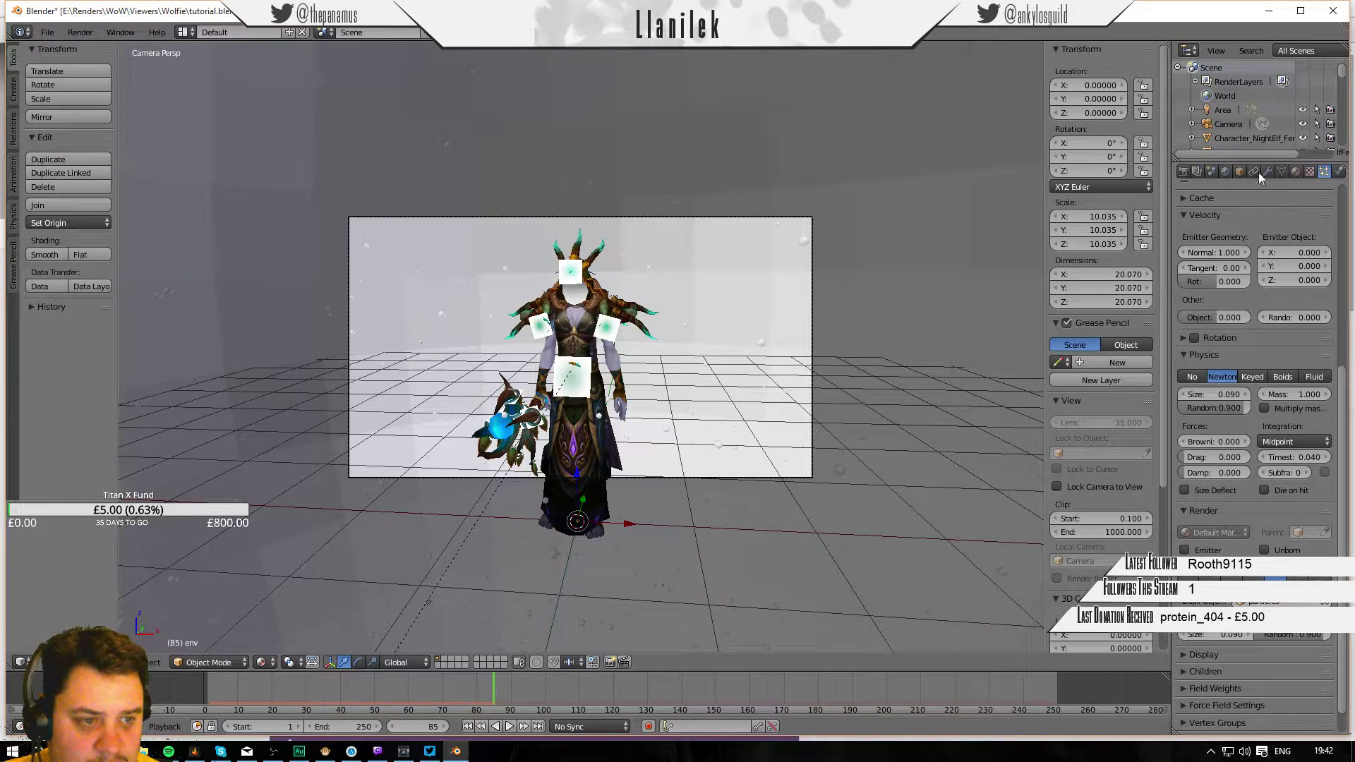
# Find the particles object among the scene's objects and select it.
pyautogui.scroll(-3, 1214, 108)
pyautogui.scroll(-6, 1216, 116)
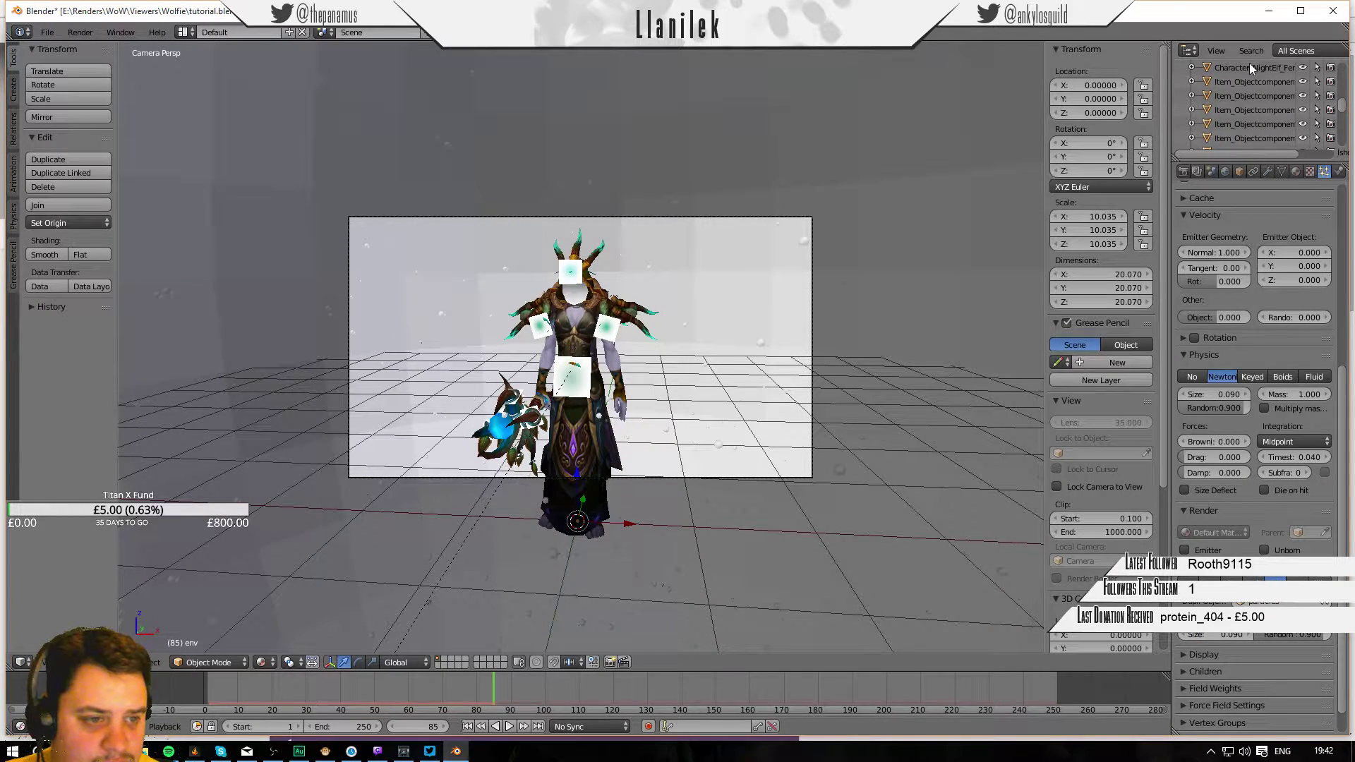
pyautogui.scroll(4, 1219, 69)
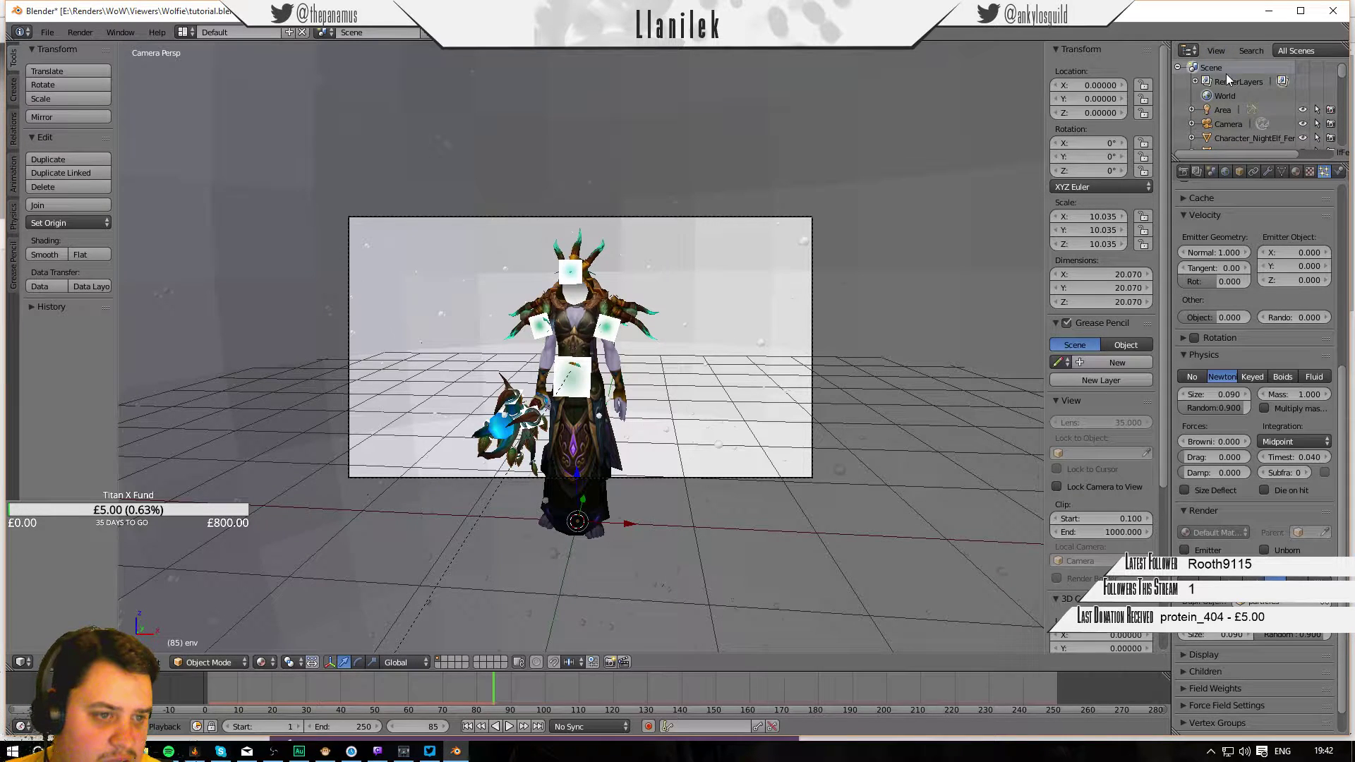
pyautogui.scroll(-6, 1240, 113)
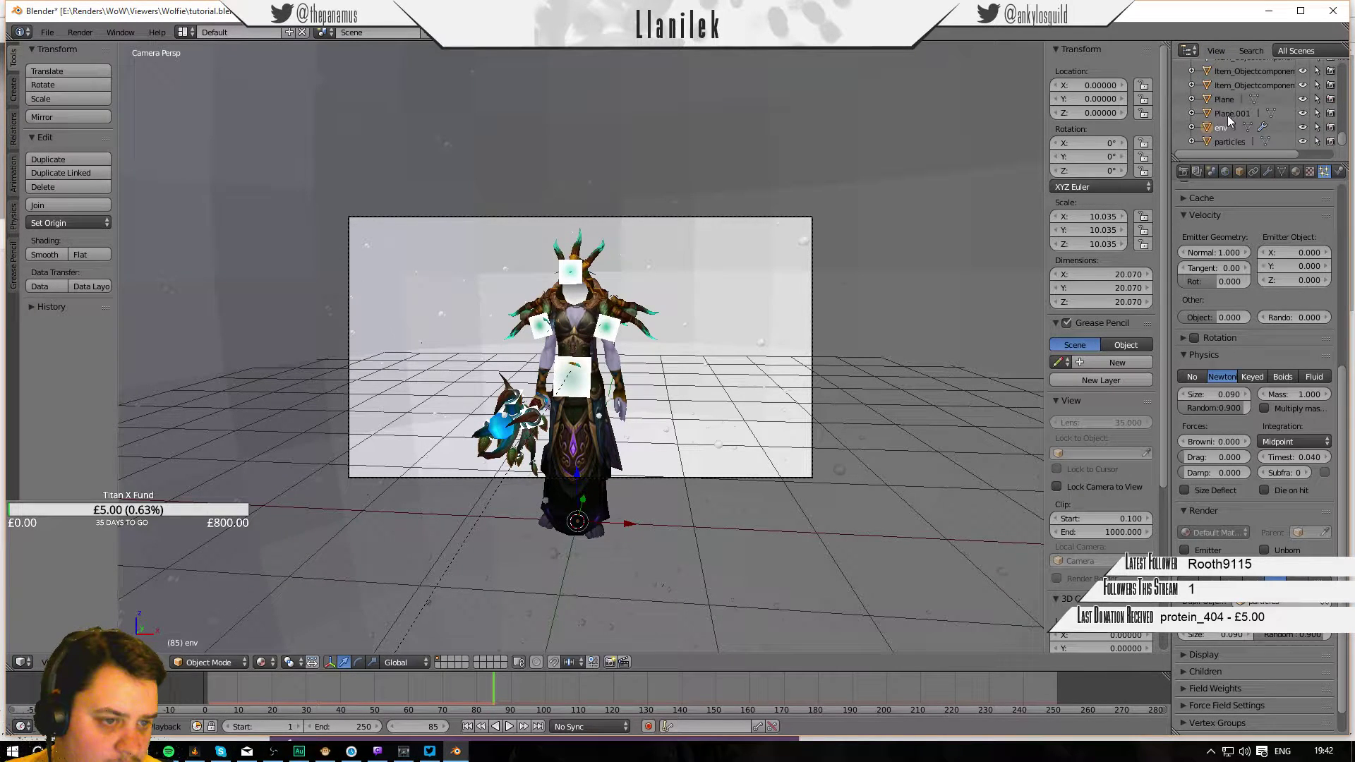
pyautogui.rightClick(1222, 142)
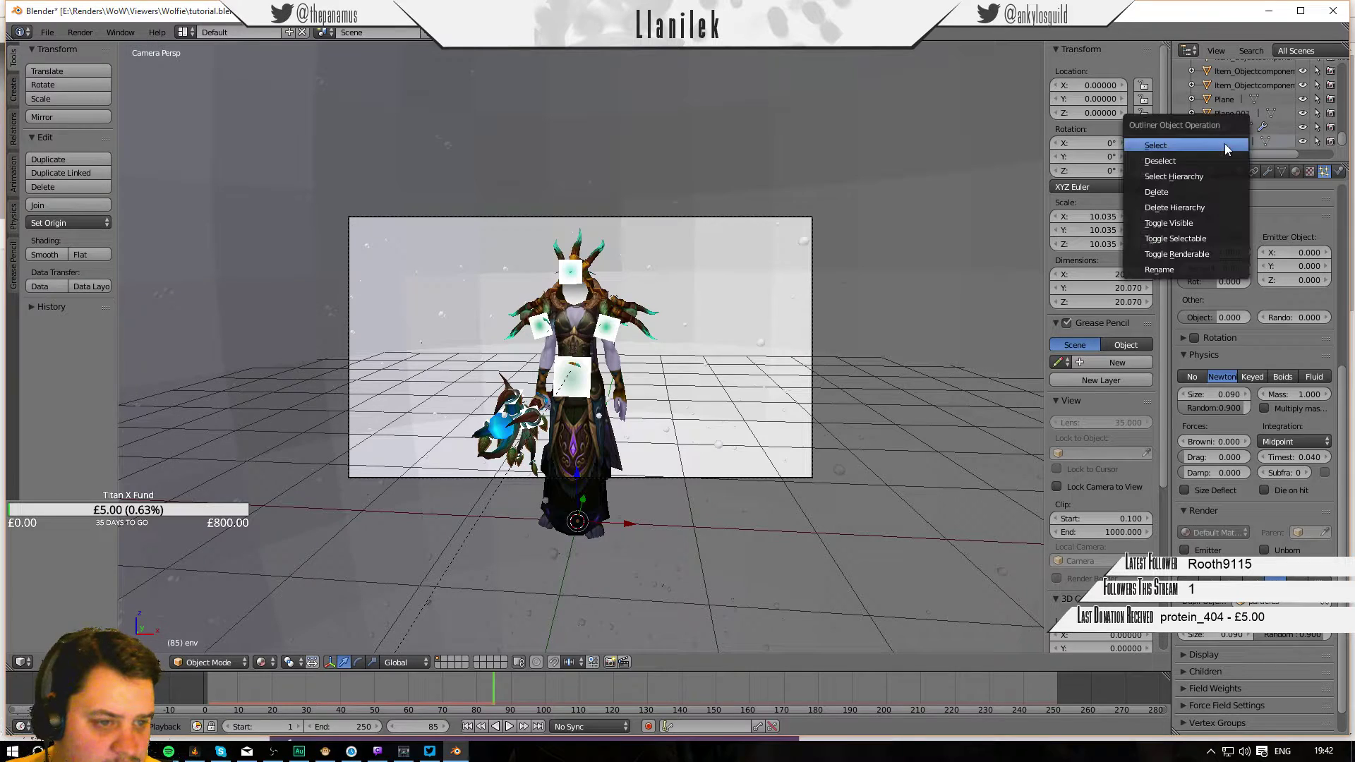
pyautogui.press('Escape')
pyautogui.rightClick(1227, 143)
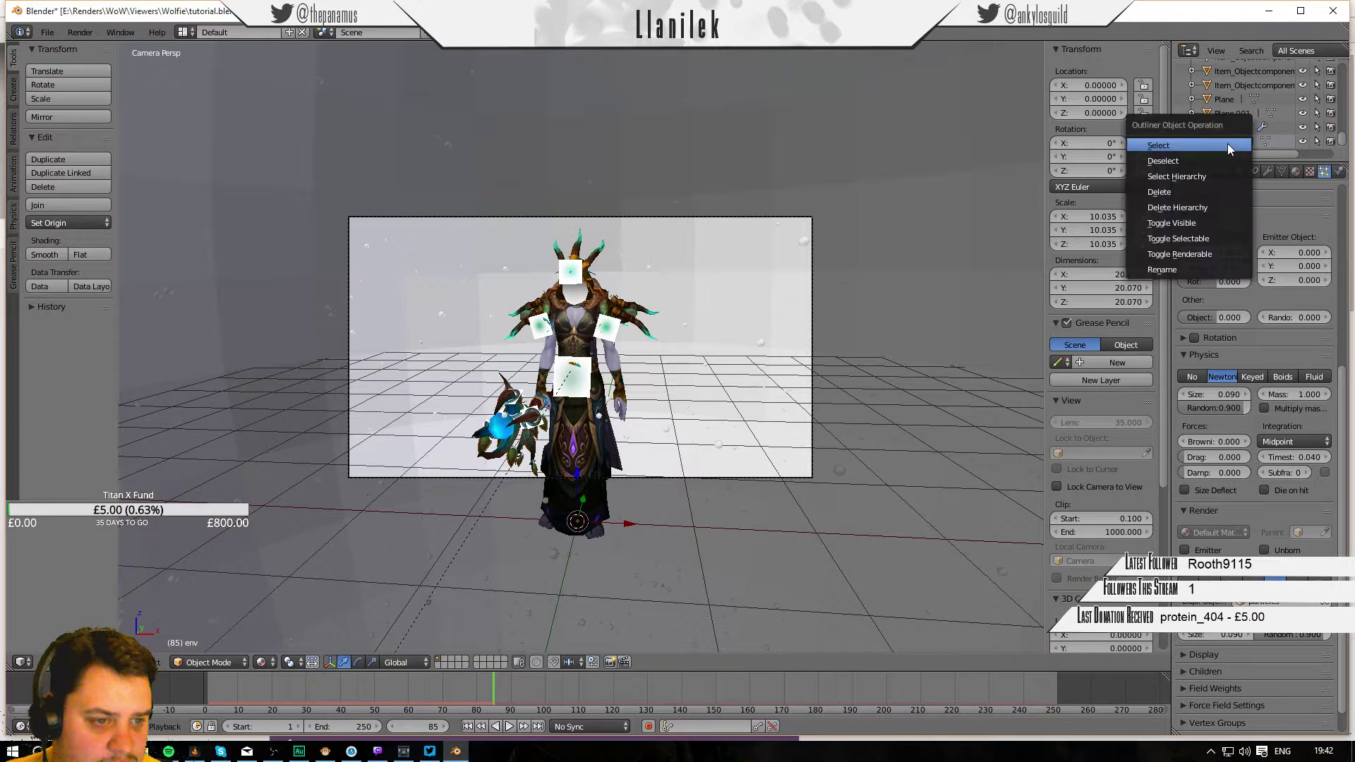
pyautogui.click(1226, 142)
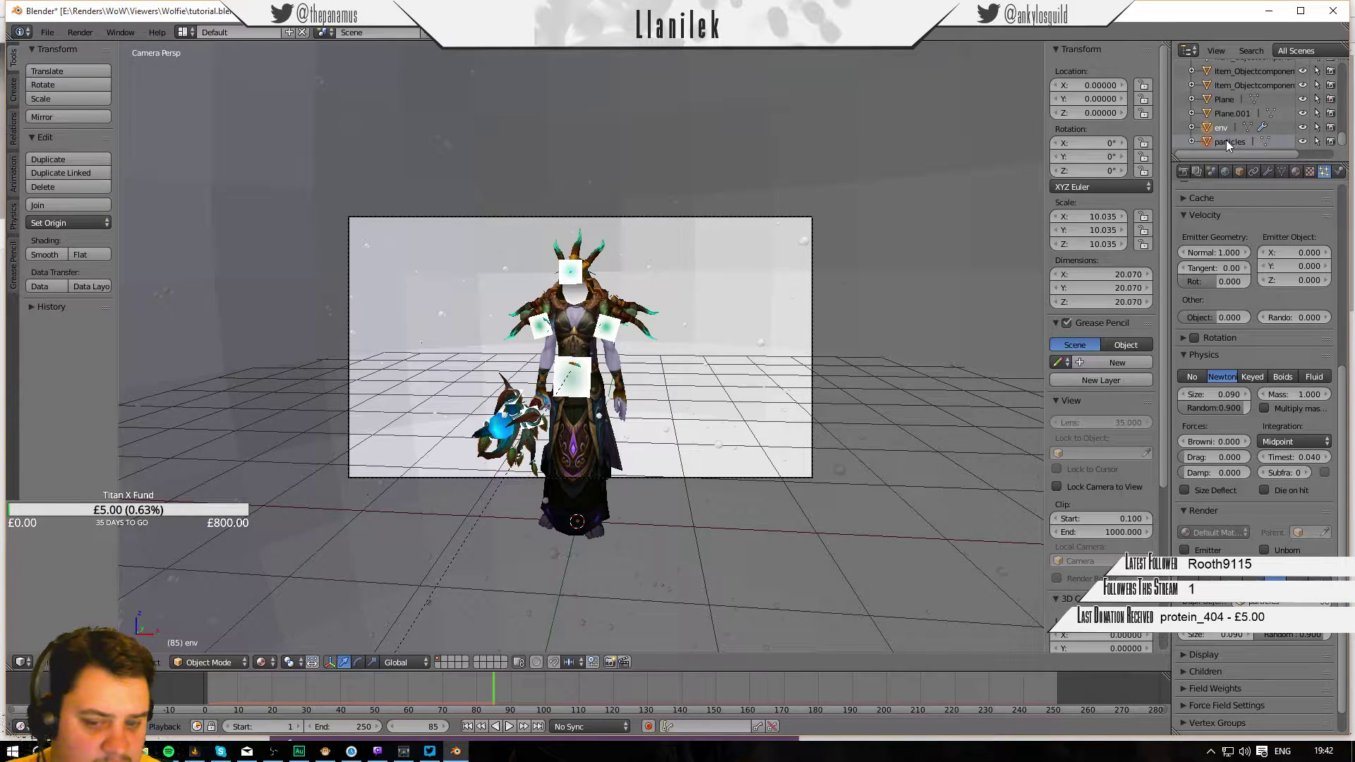
# Rename the env sphere's material as particles.
pyautogui.click(1296, 172)
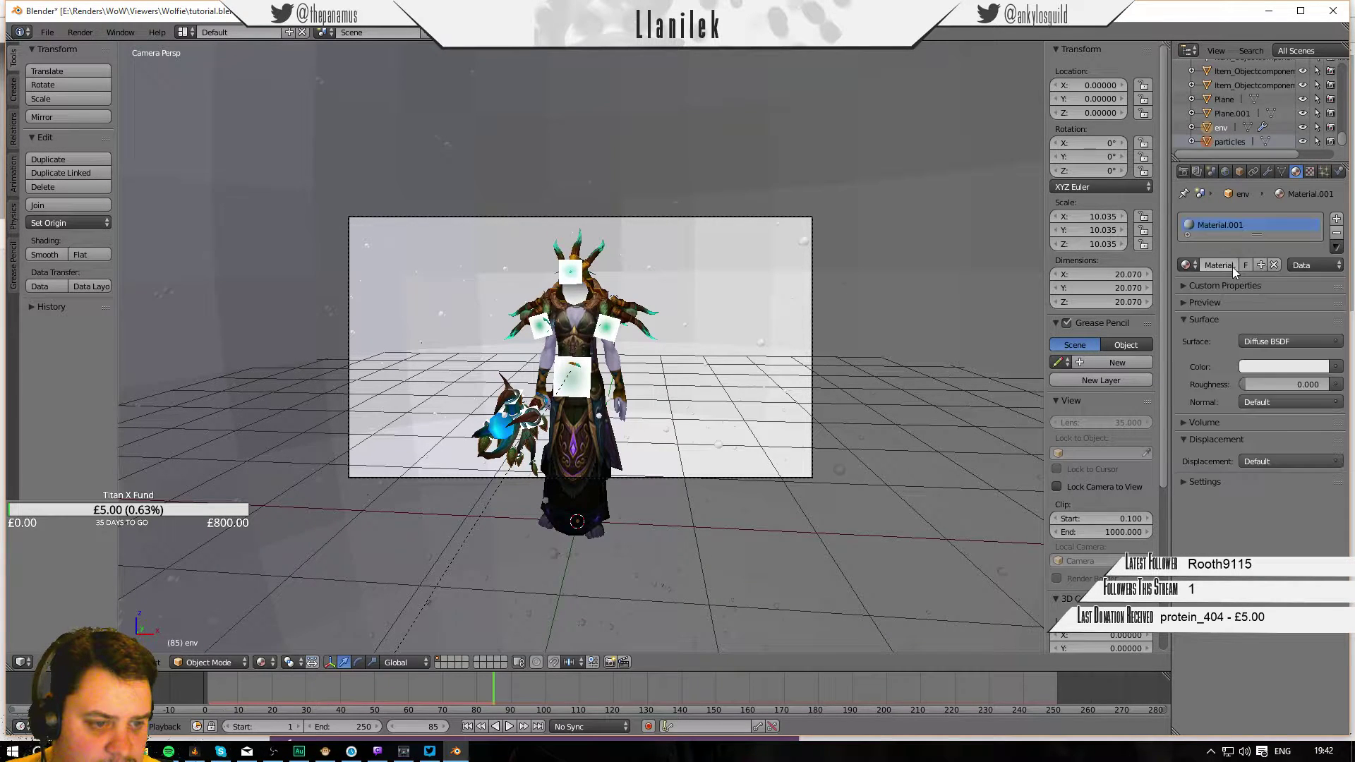
pyautogui.click(1224, 267)
pyautogui.write('par')
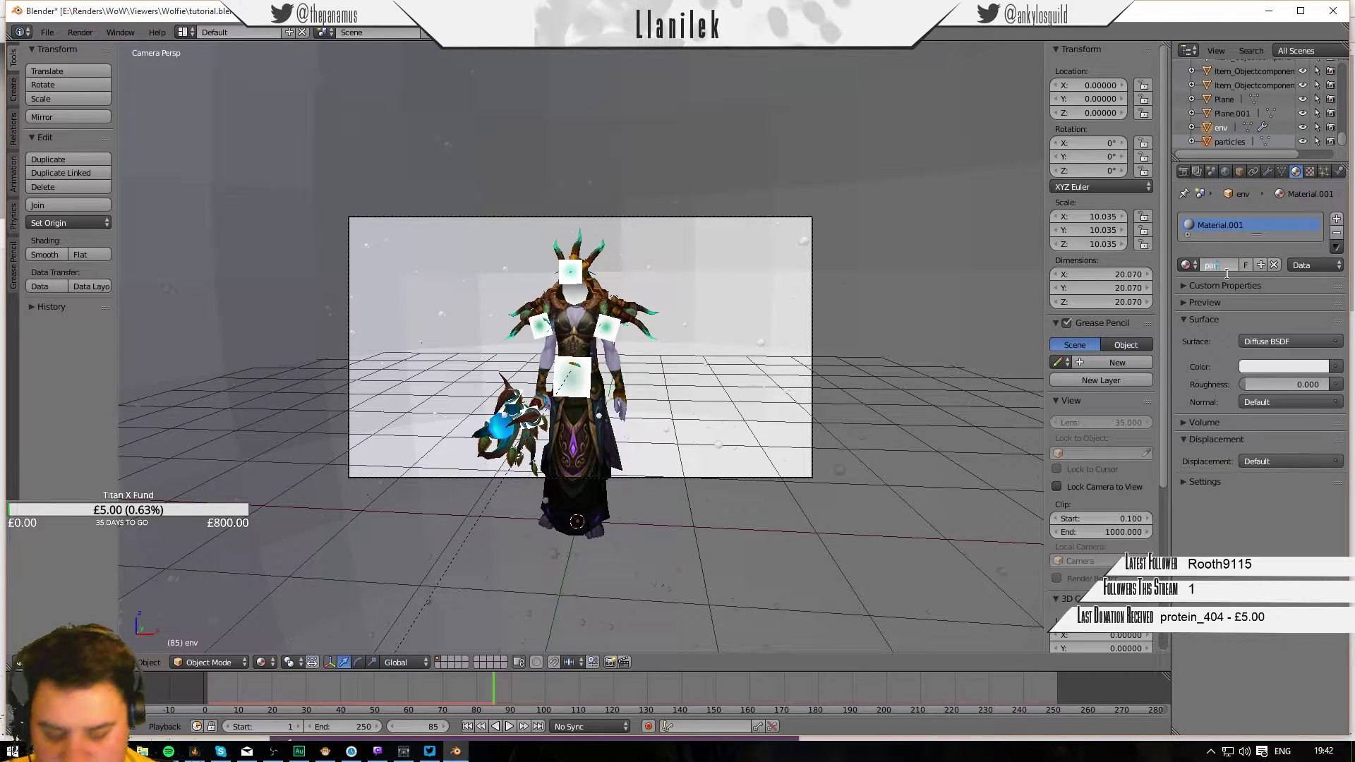
pyautogui.write('ticles')
pyautogui.press('Return')
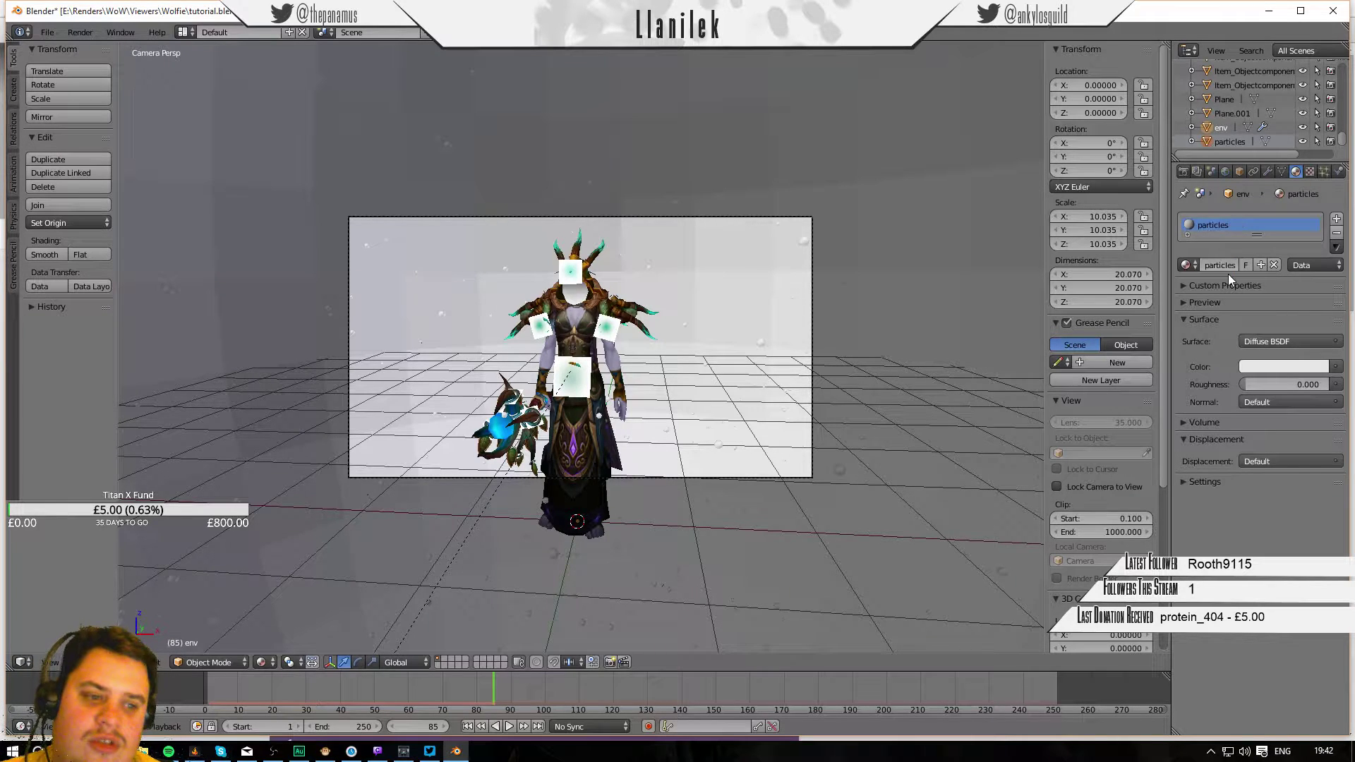
# Change the particles material's surface to Emission and sample its turquoise color from the character's headdress.
pyautogui.click(1266, 341)
pyautogui.click(1173, 484)
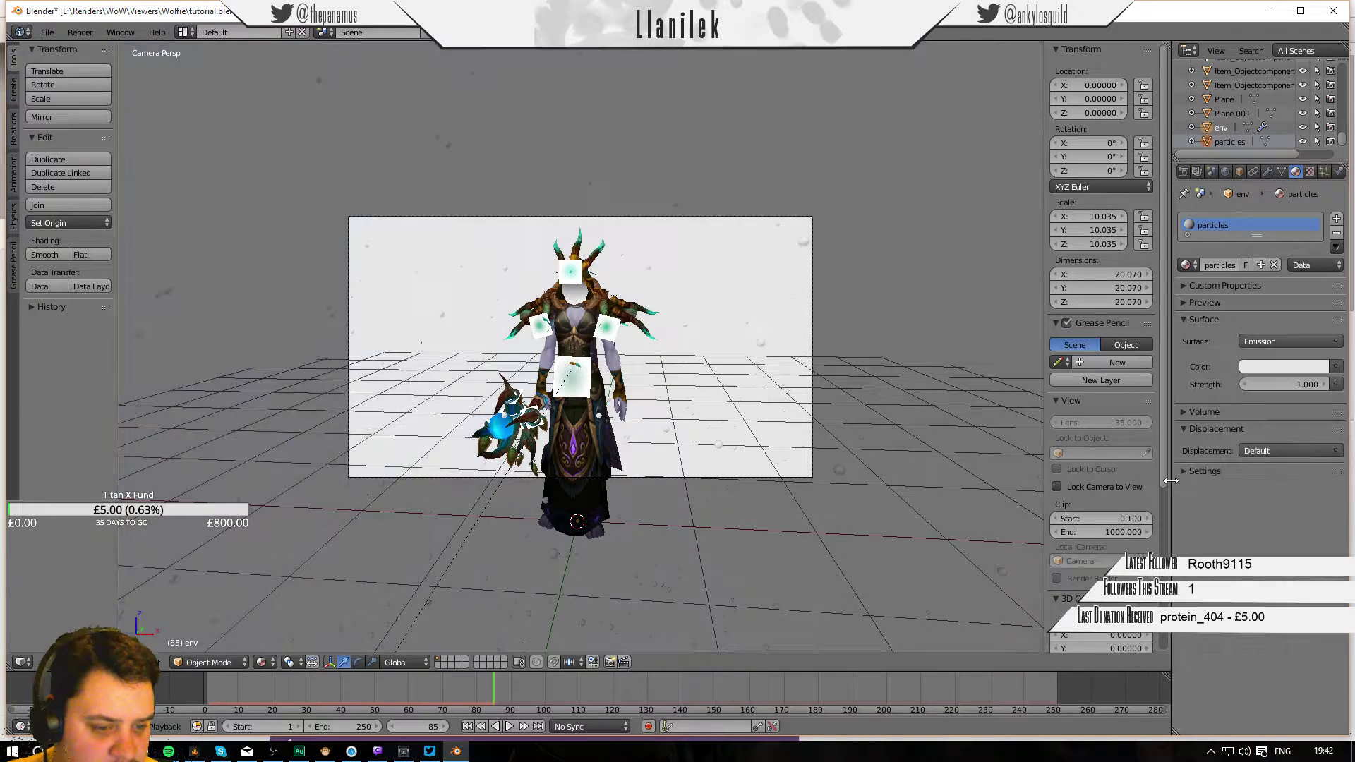
pyautogui.click(1291, 366)
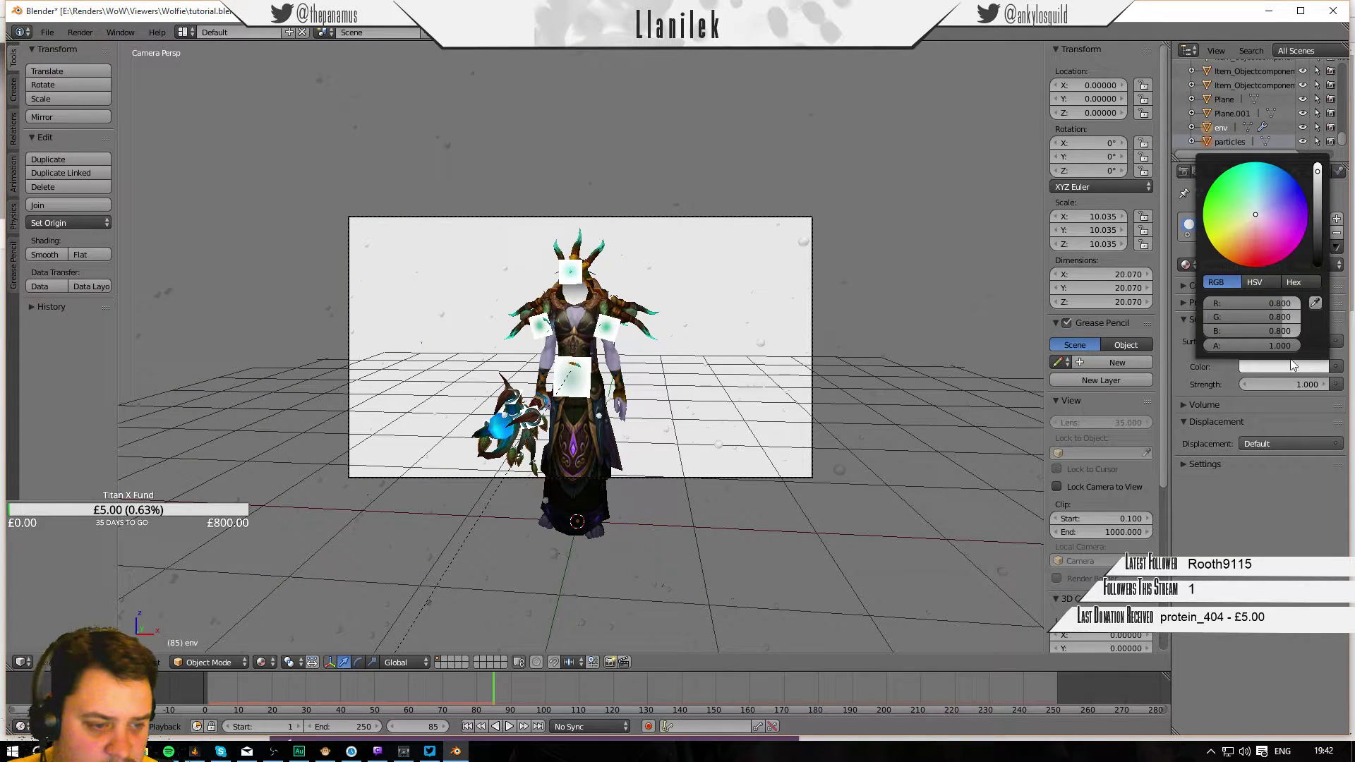
pyautogui.click(1315, 302)
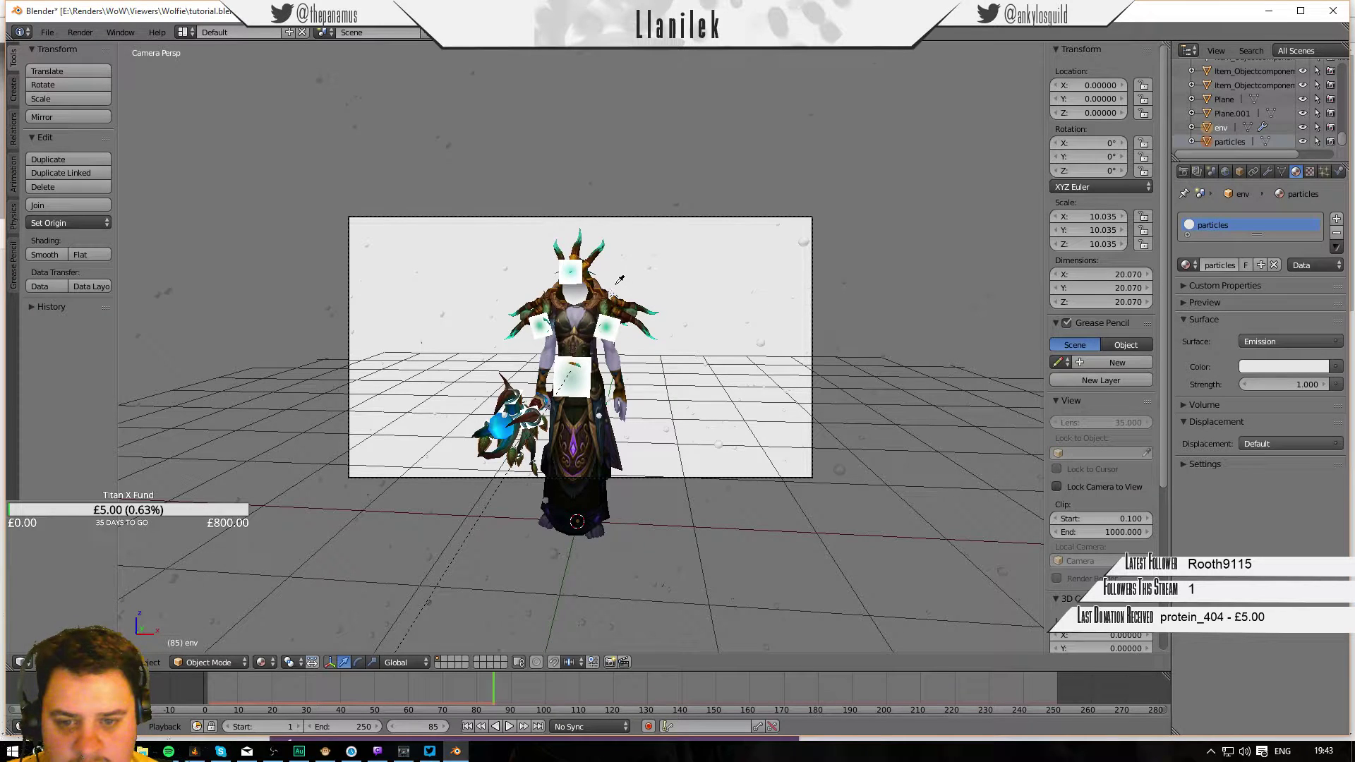
pyautogui.click(603, 245)
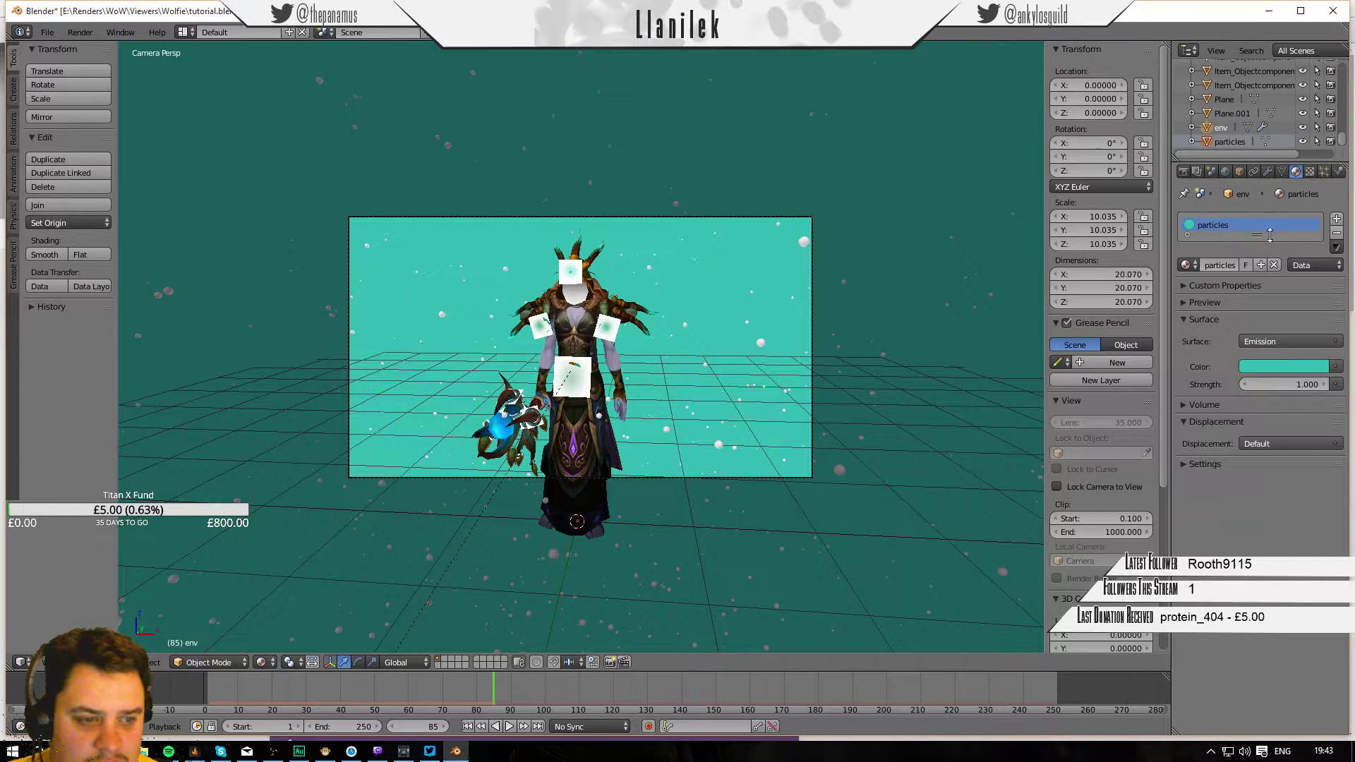
# Remove the particles material from the env sphere and assign it to the particles object.
pyautogui.click(1335, 233)
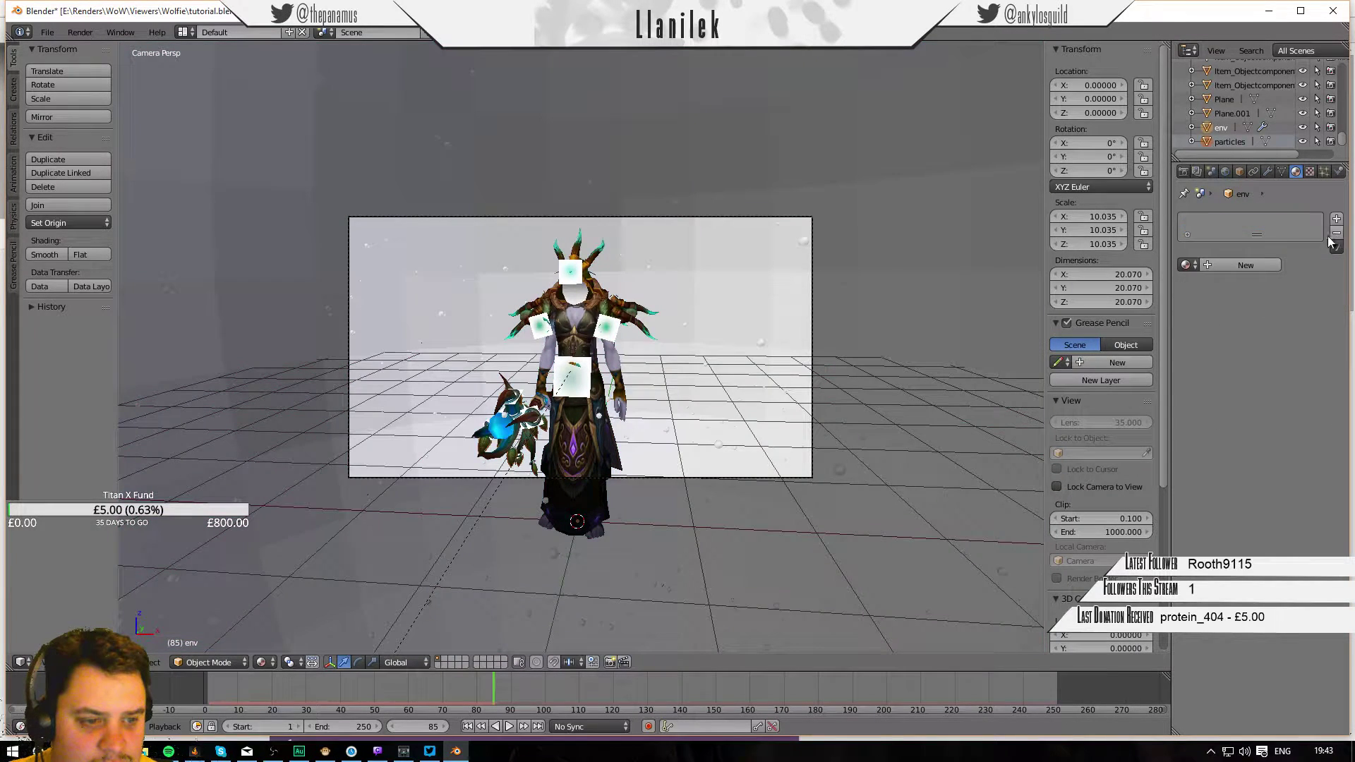
pyautogui.click(1220, 141)
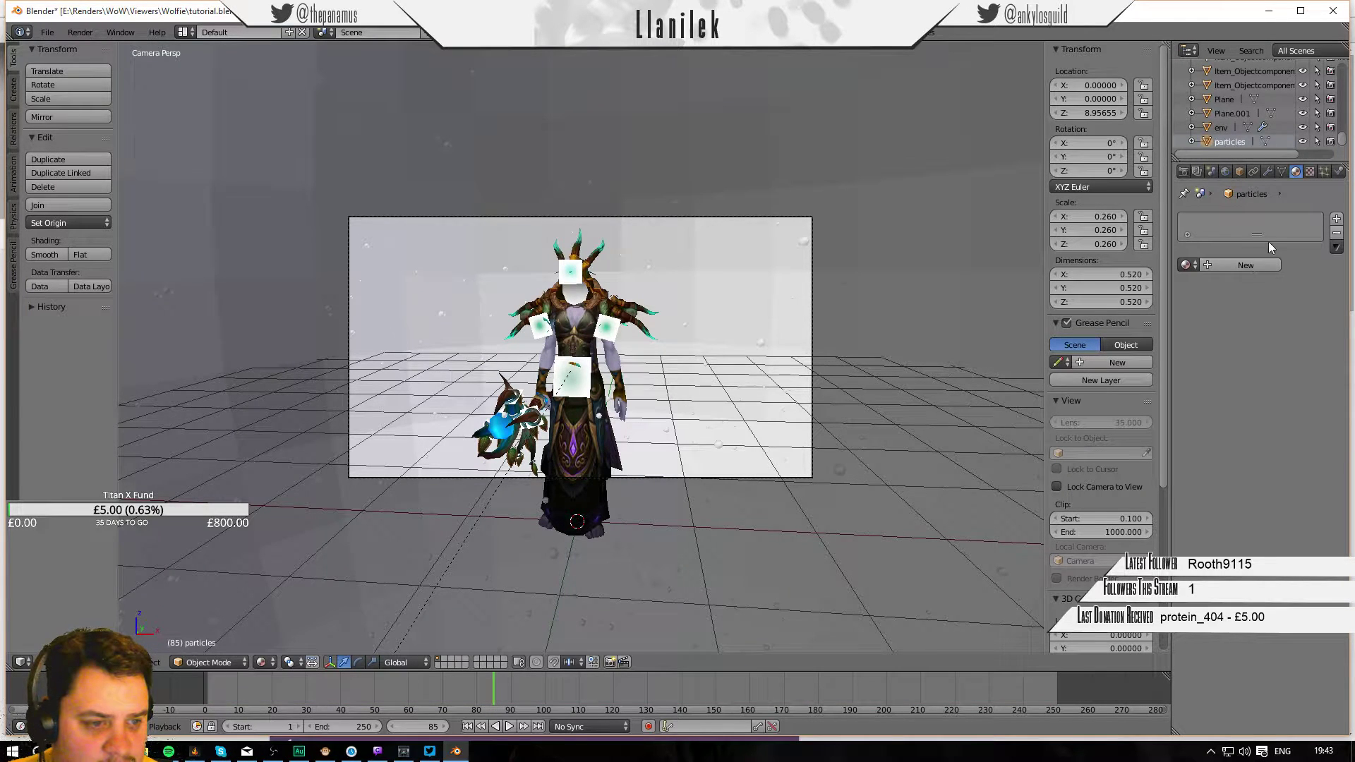
pyautogui.click(1192, 265)
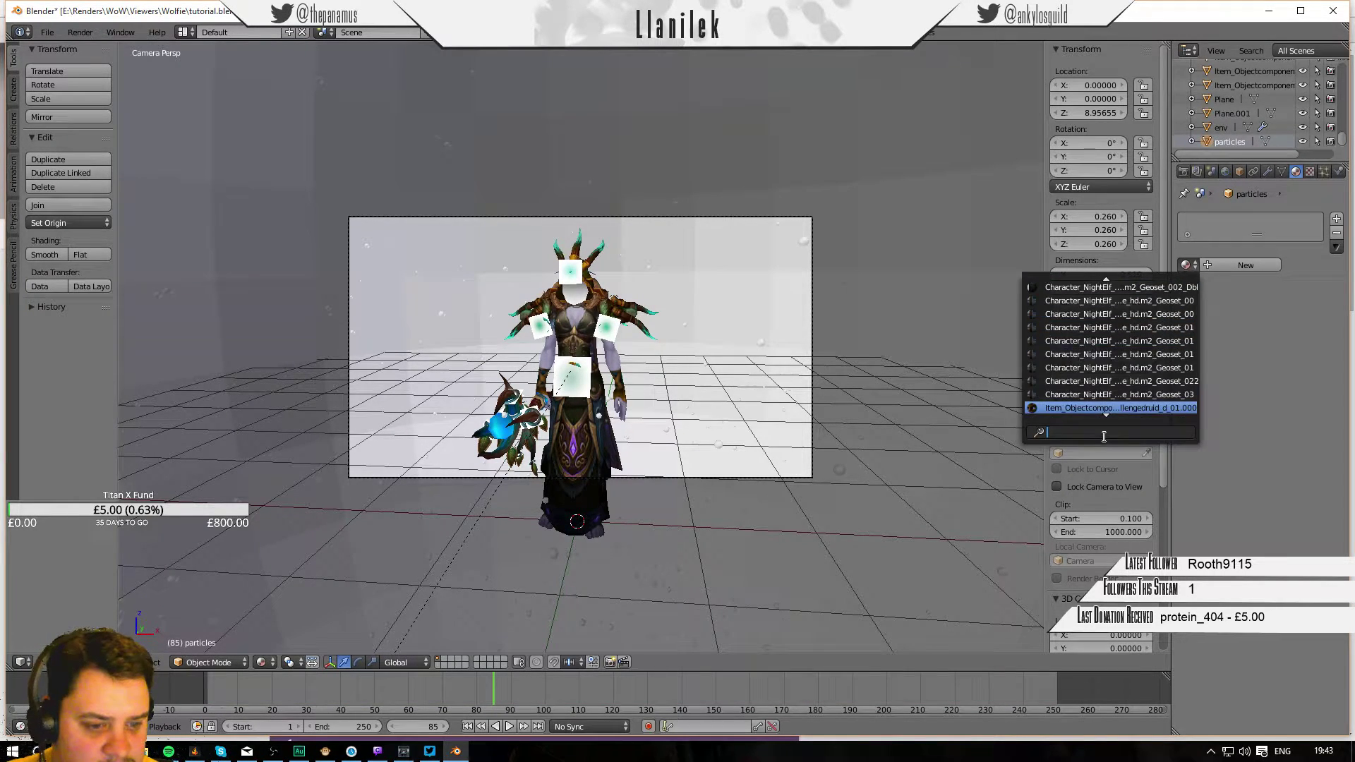
pyautogui.write('part')
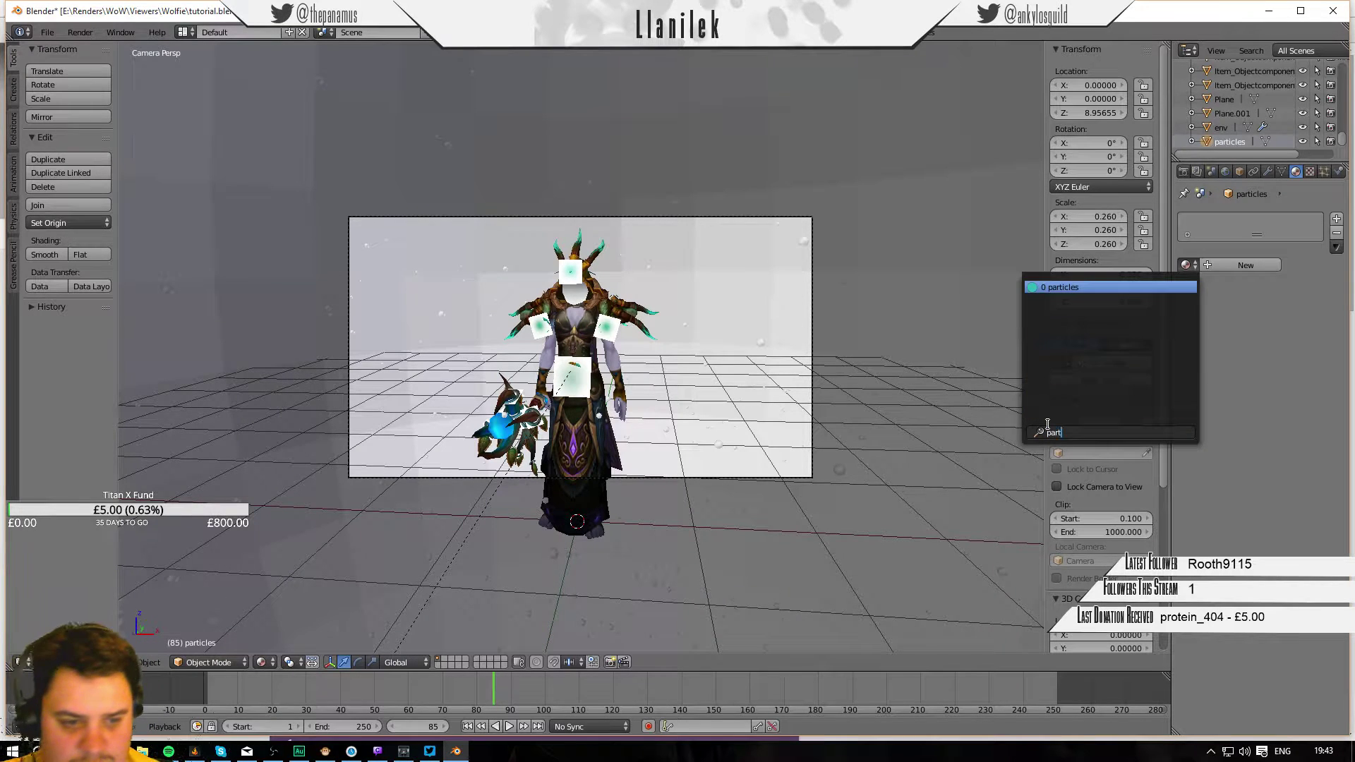
pyautogui.click(1069, 289)
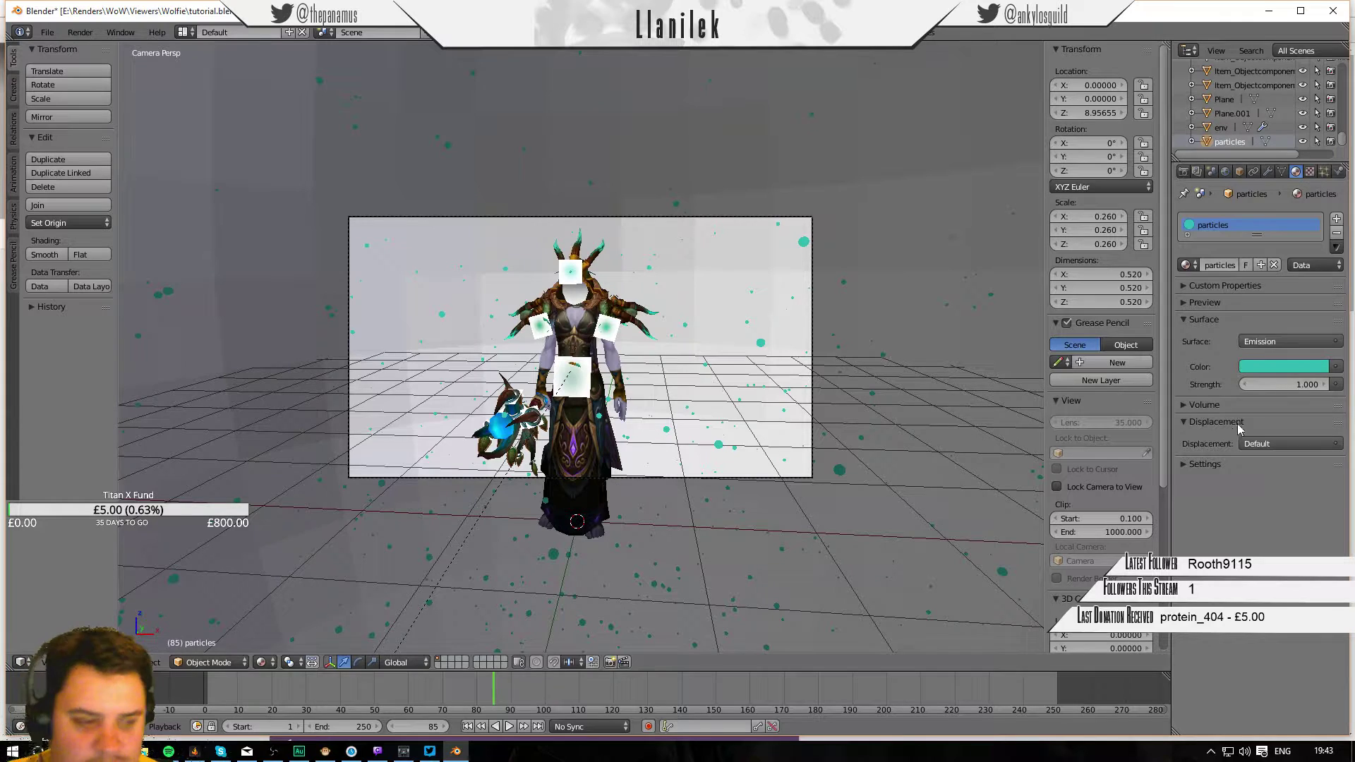
# Set the particles material's emission strength to 3 and render frame 85.
pyautogui.click(1281, 384)
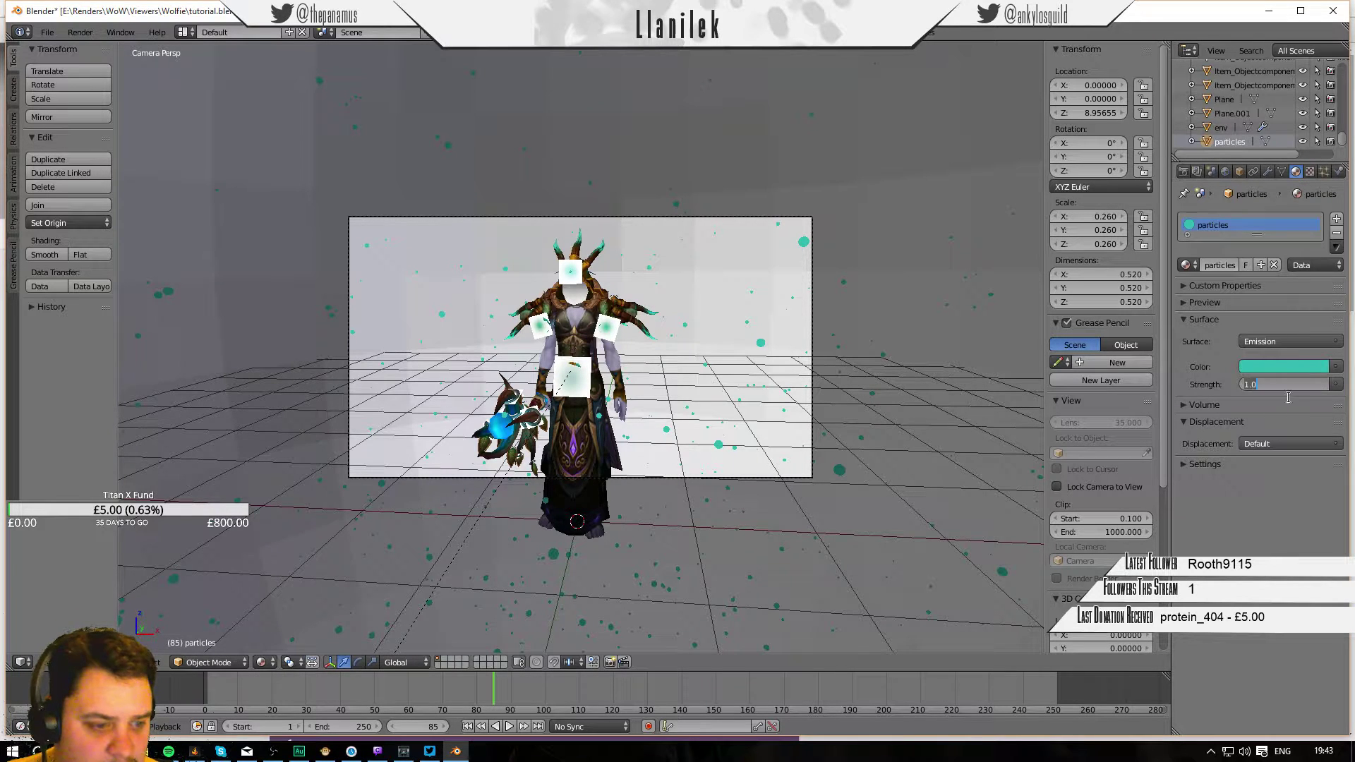
pyautogui.write('3')
pyautogui.press('Return')
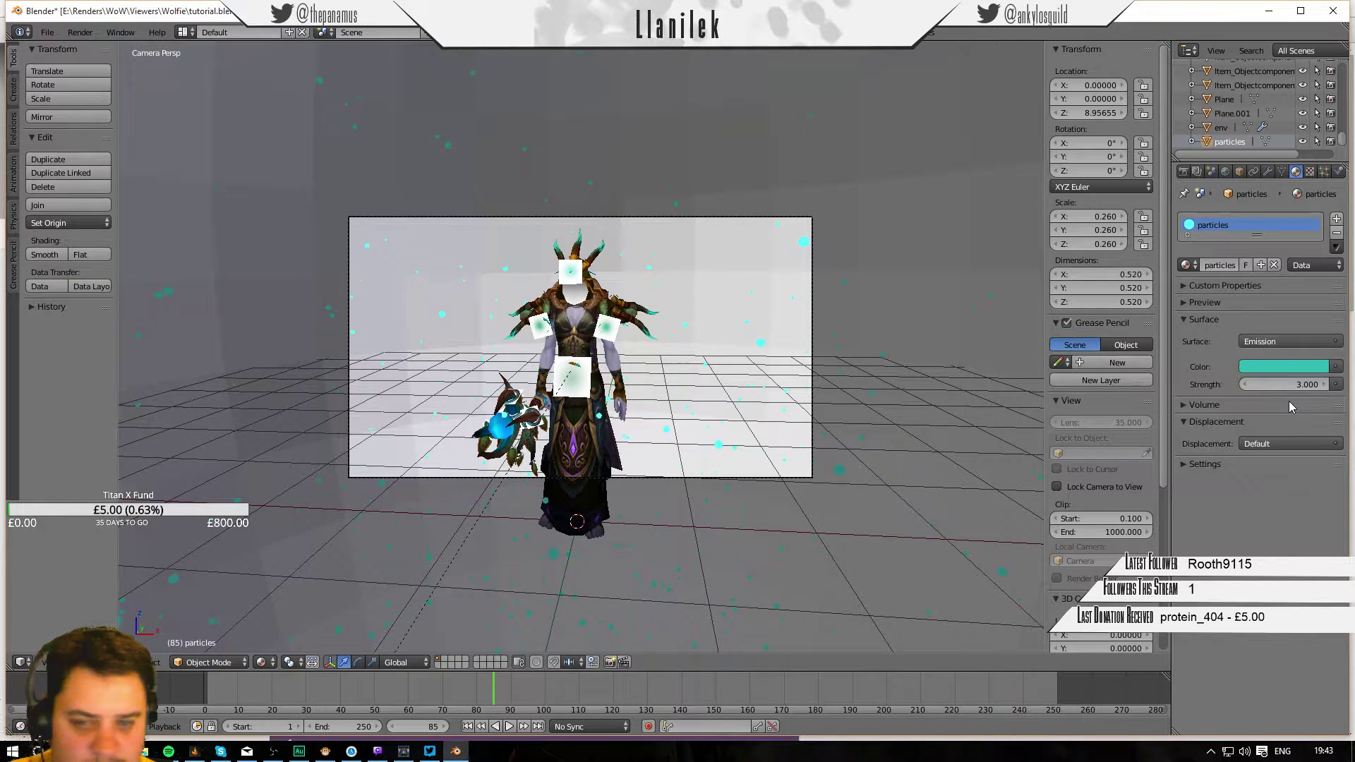
pyautogui.press('F12')
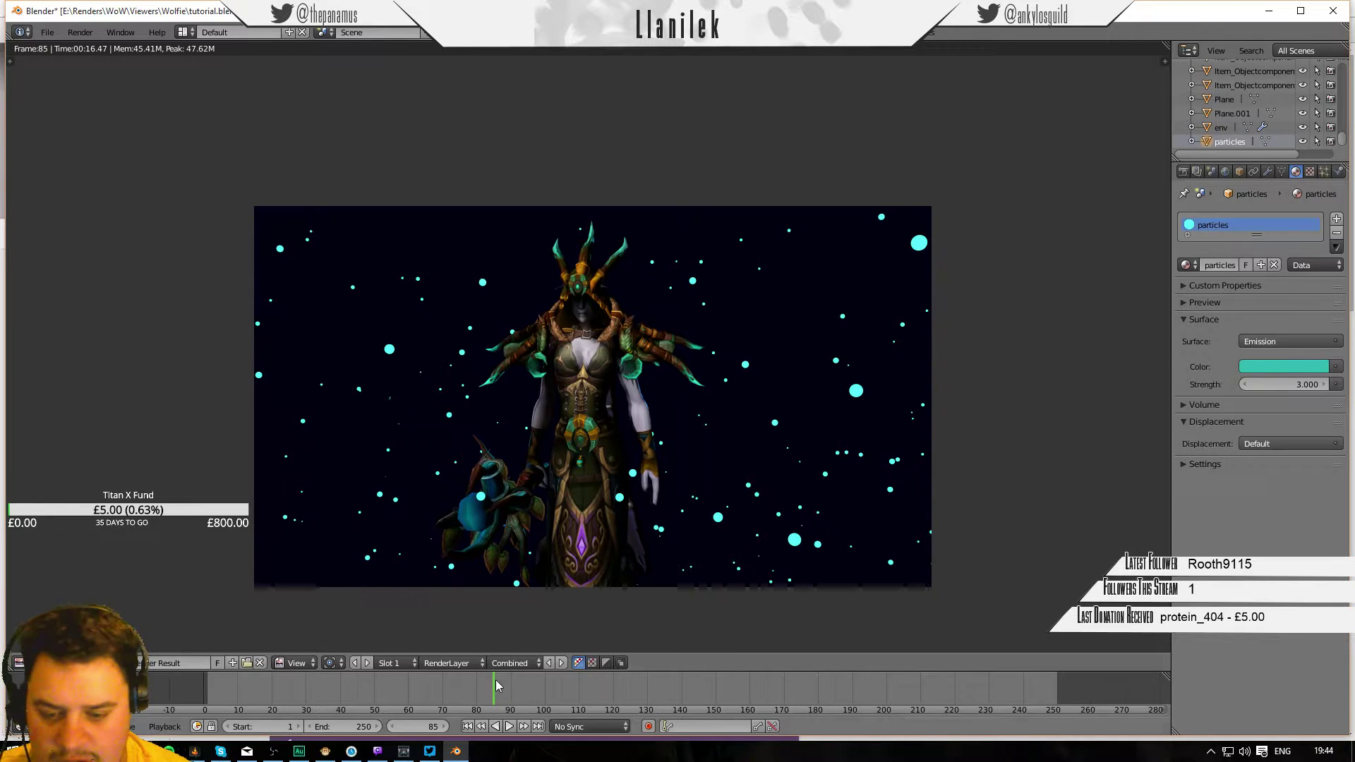
# Leave the render view and enable depth of field in the viewport shading.
pyautogui.press('Escape')
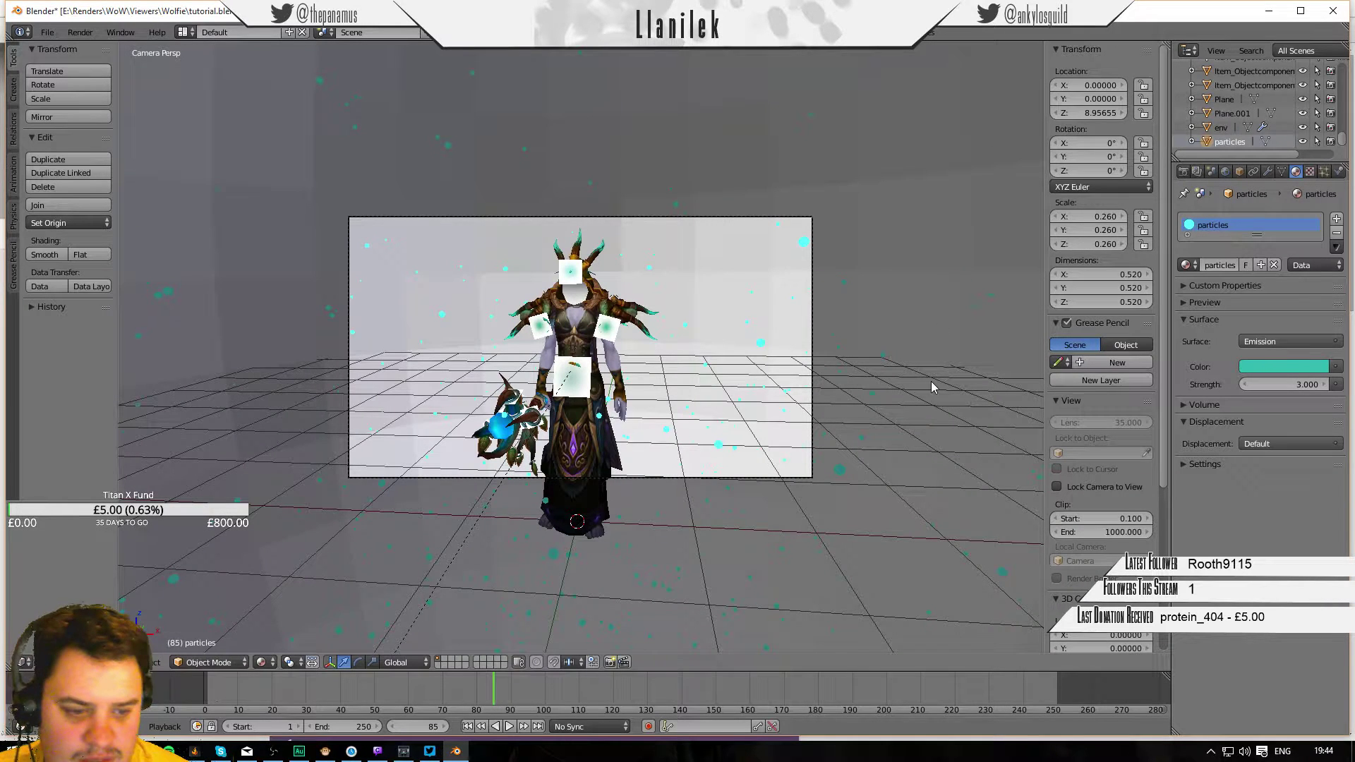
pyautogui.scroll(-8, 1099, 397)
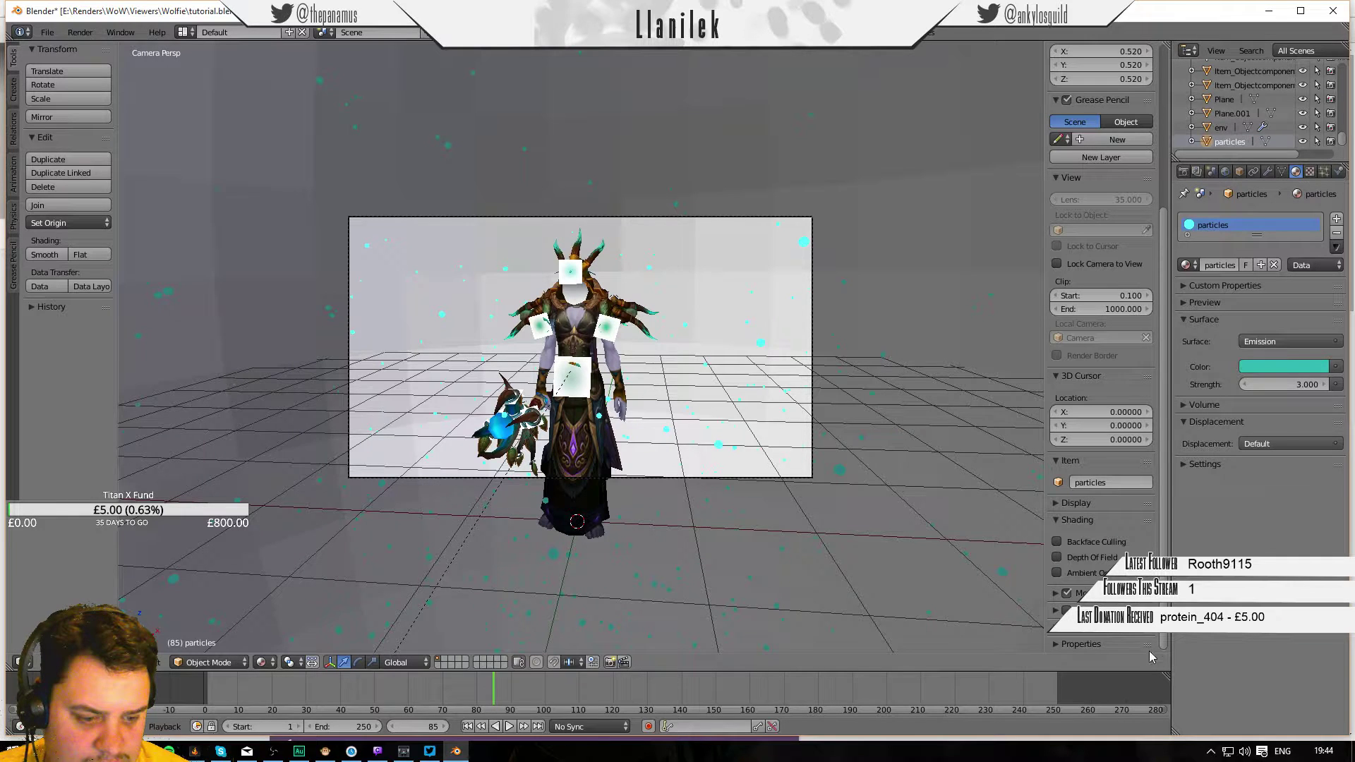
pyautogui.click(1056, 558)
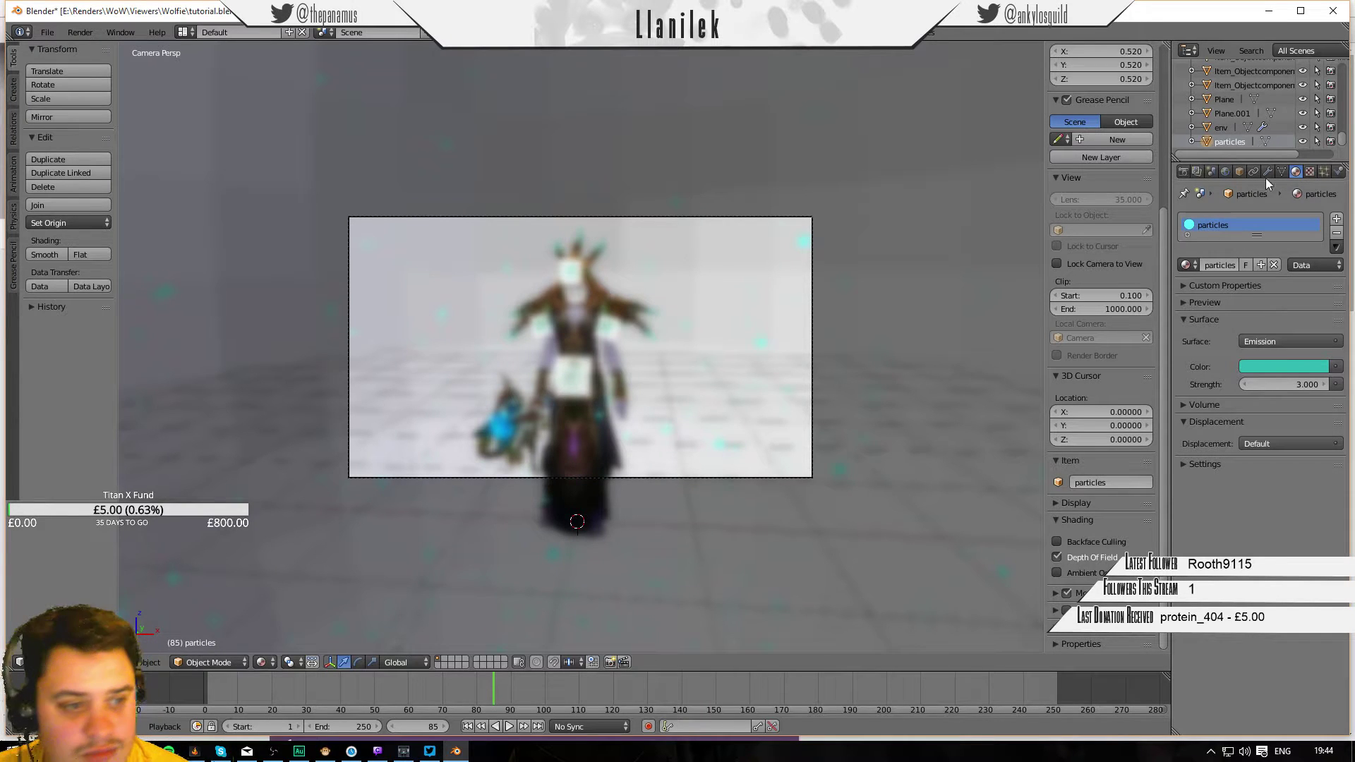
# Try to pick a depth of field focus object for the camera, and disable depth of field in the viewport.
pyautogui.rightClick(692, 215)
pyautogui.scroll(-2, 1082, 290)
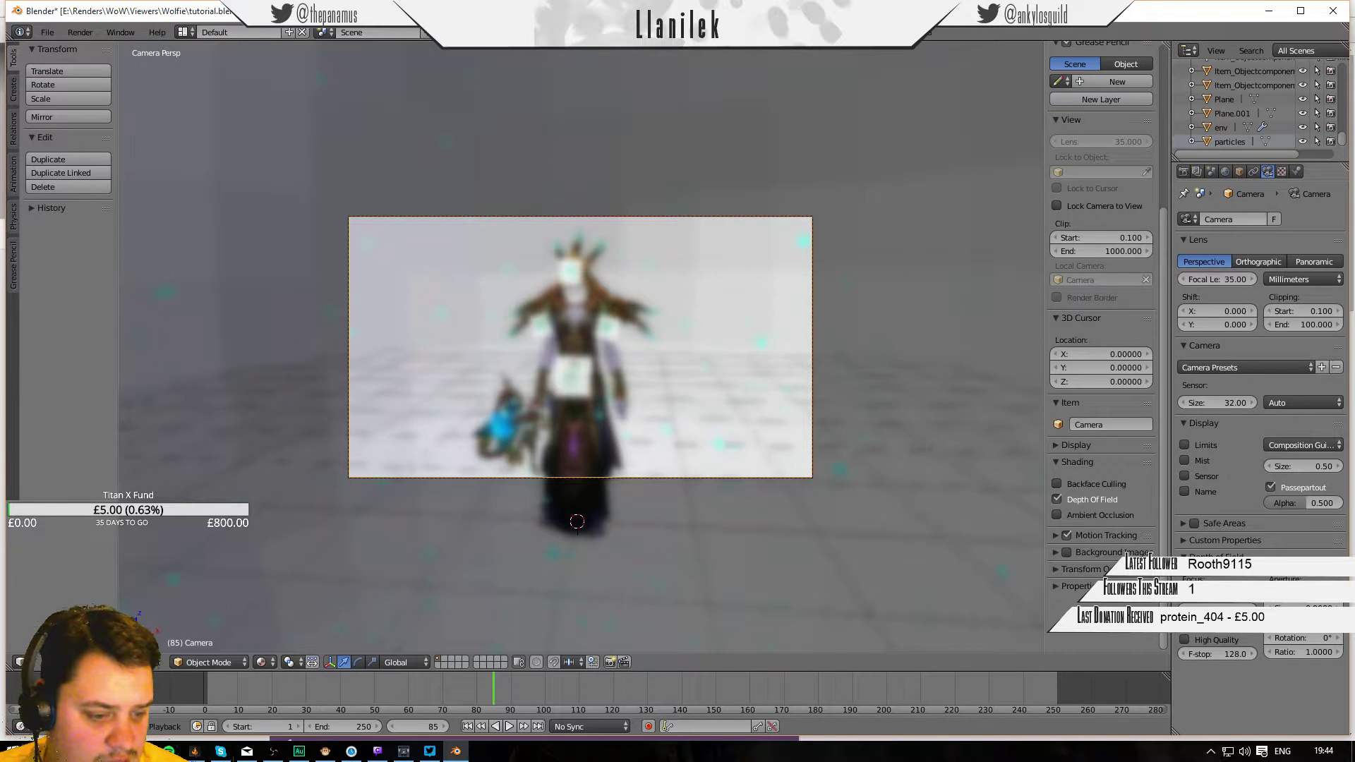
pyautogui.click(1217, 600)
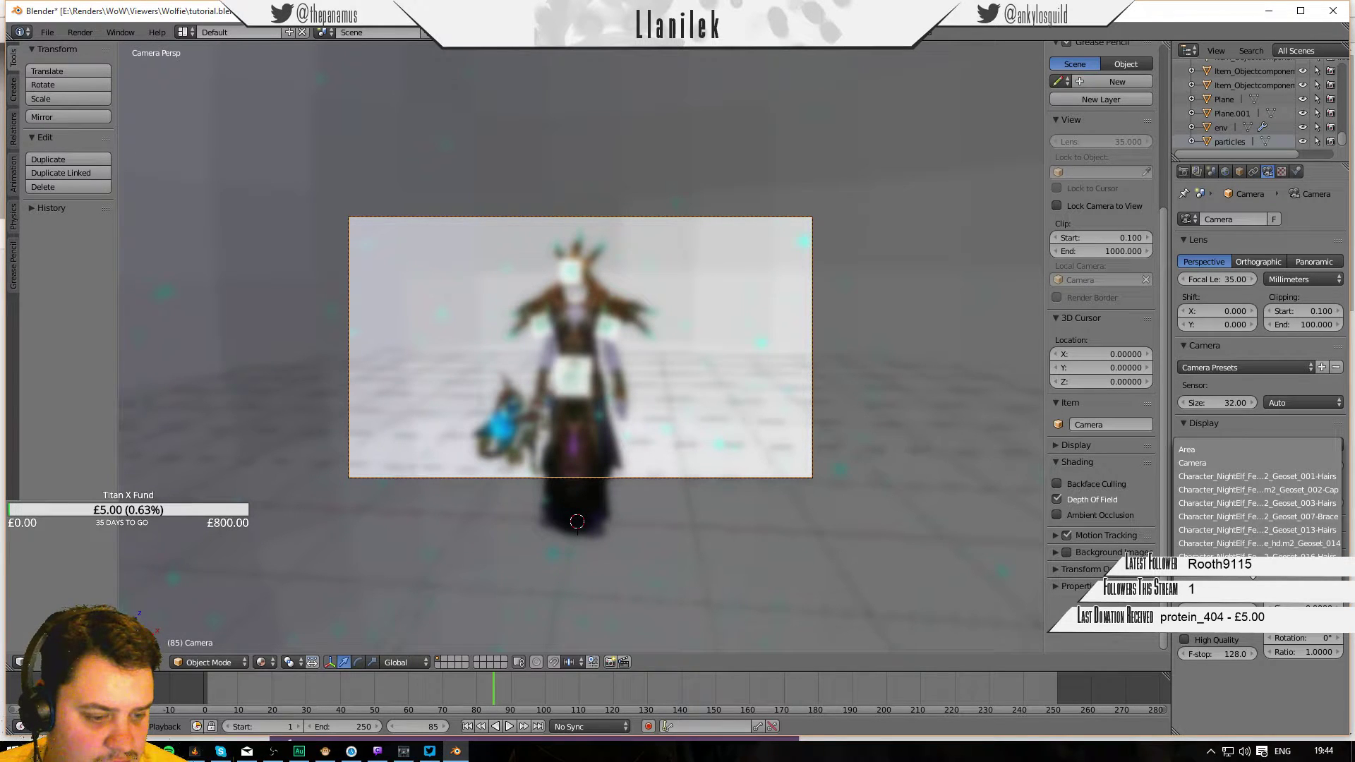
pyautogui.scroll(-3, 1220, 543)
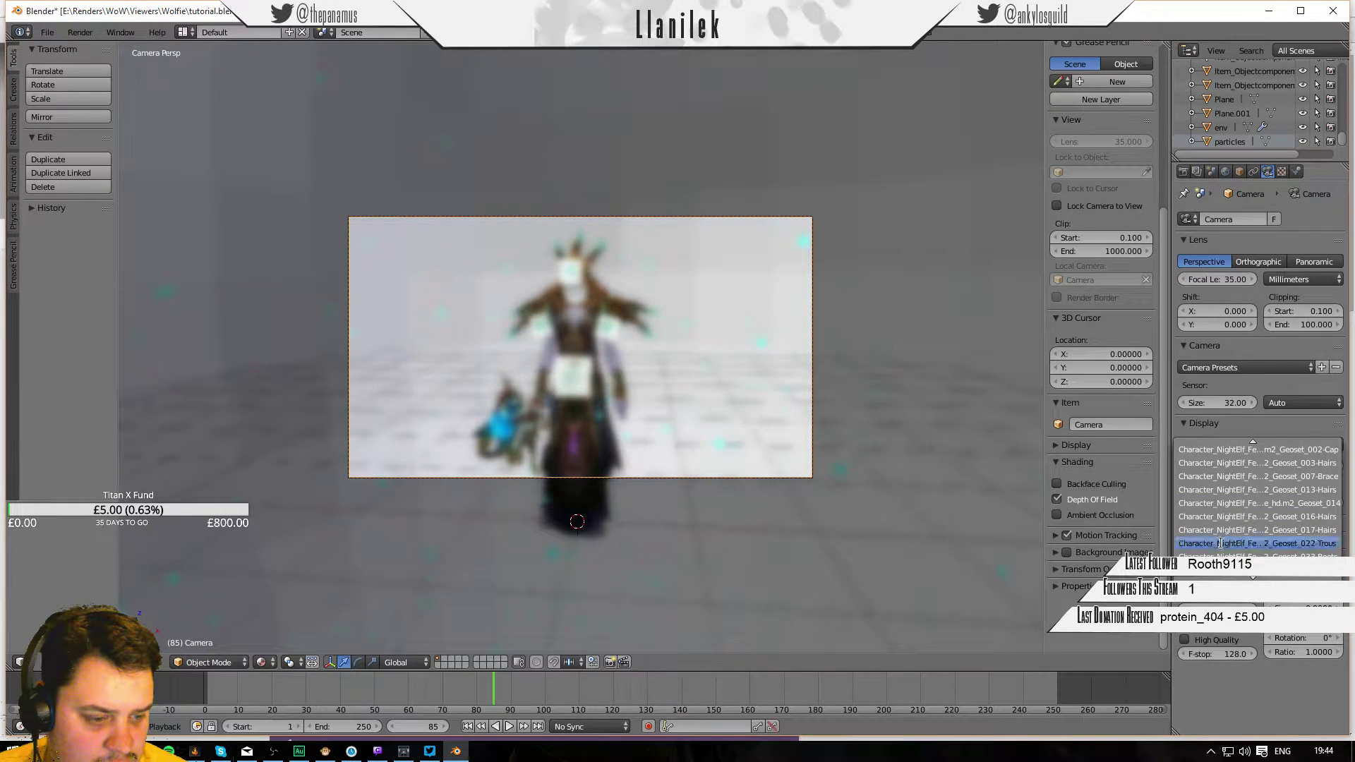
pyautogui.scroll(-6, 1220, 543)
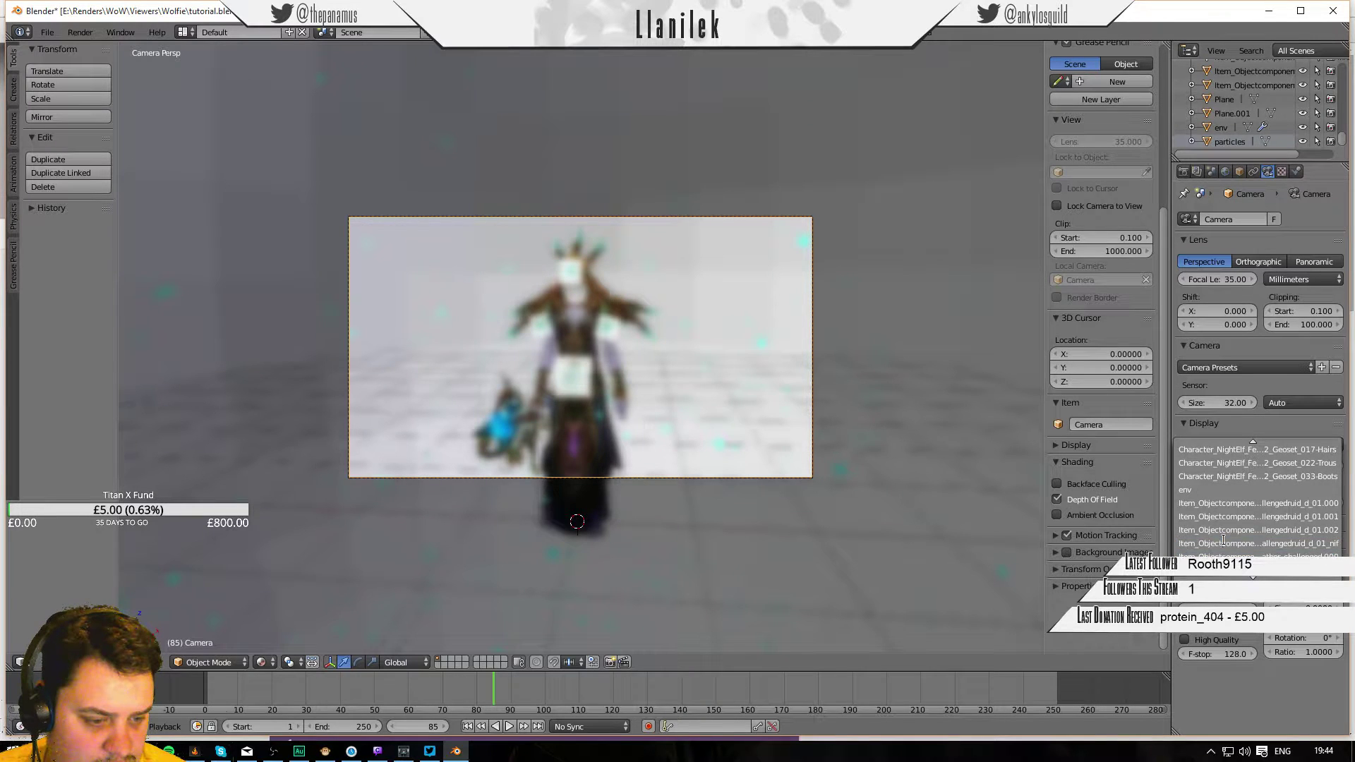
pyautogui.scroll(8, 1223, 540)
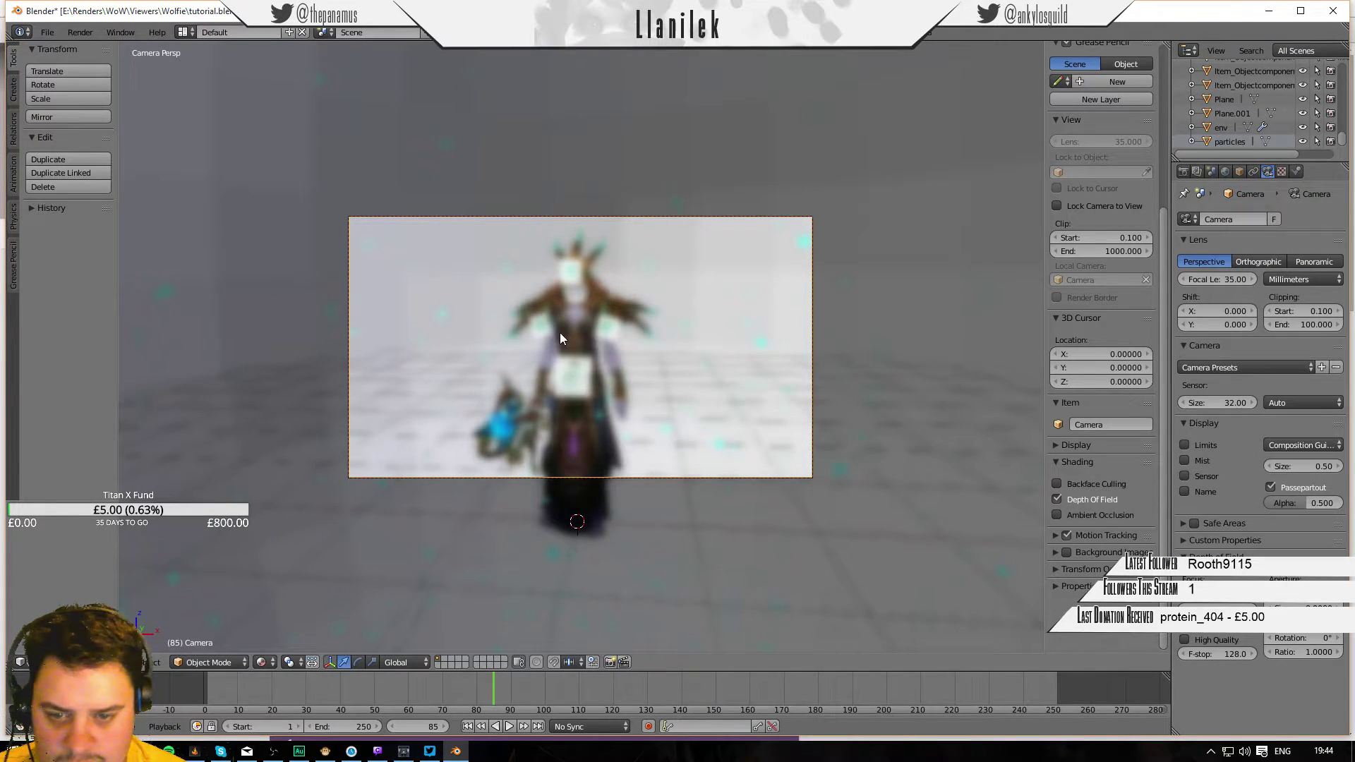
pyautogui.click(1077, 500)
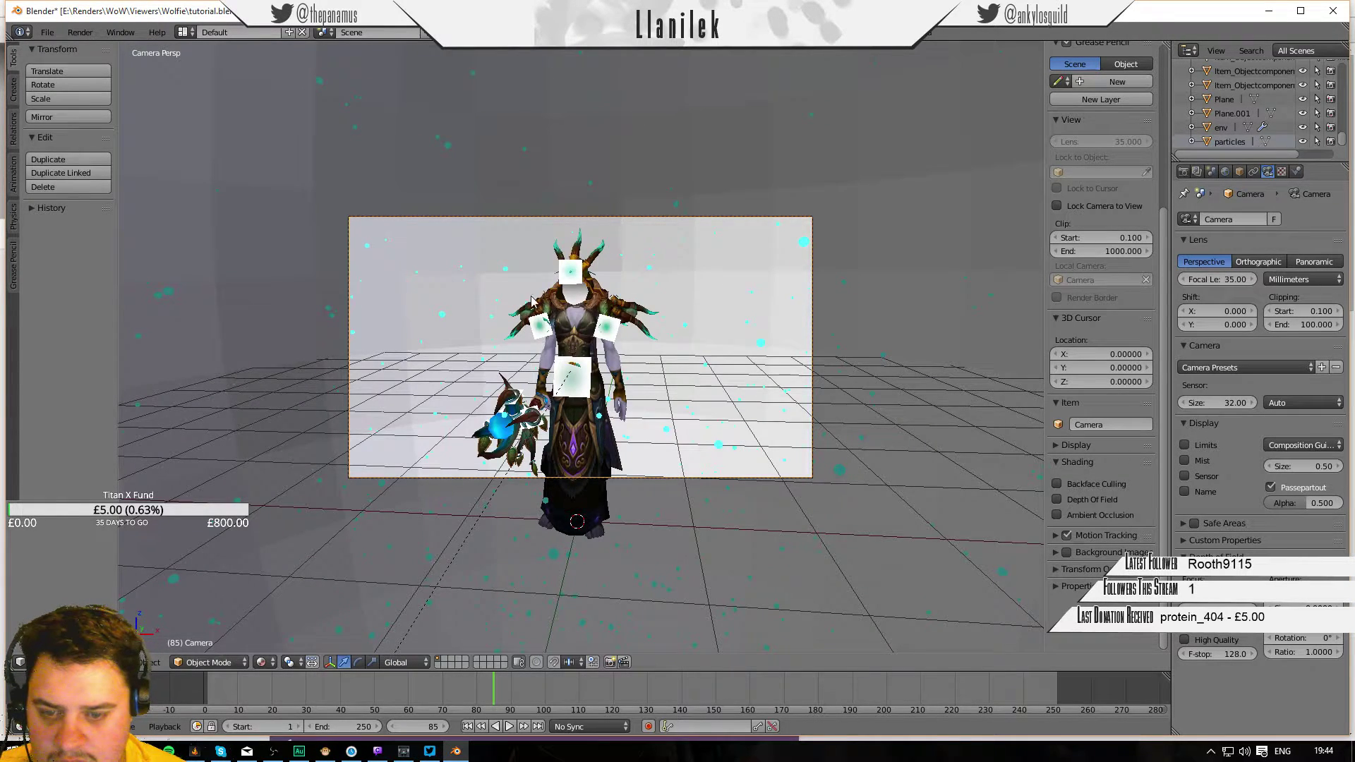
# Add a cube-shaped empty at the character's feet and raise it about 1.45 units along Z to her torso.
pyautogui.press('KP_Decimal')
pyautogui.moveTo(566, 294); pyautogui.dragTo(721, 304, button='middle')
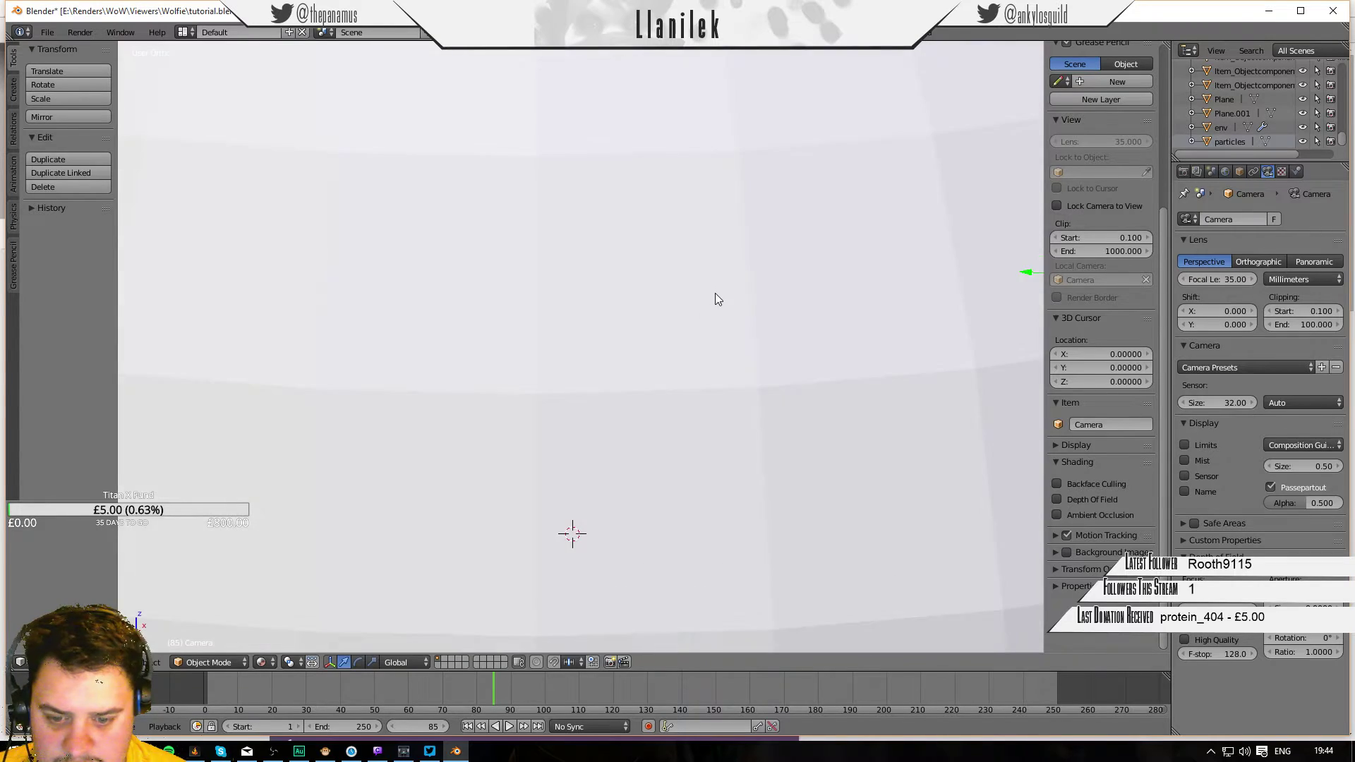
pyautogui.press('KP_0')
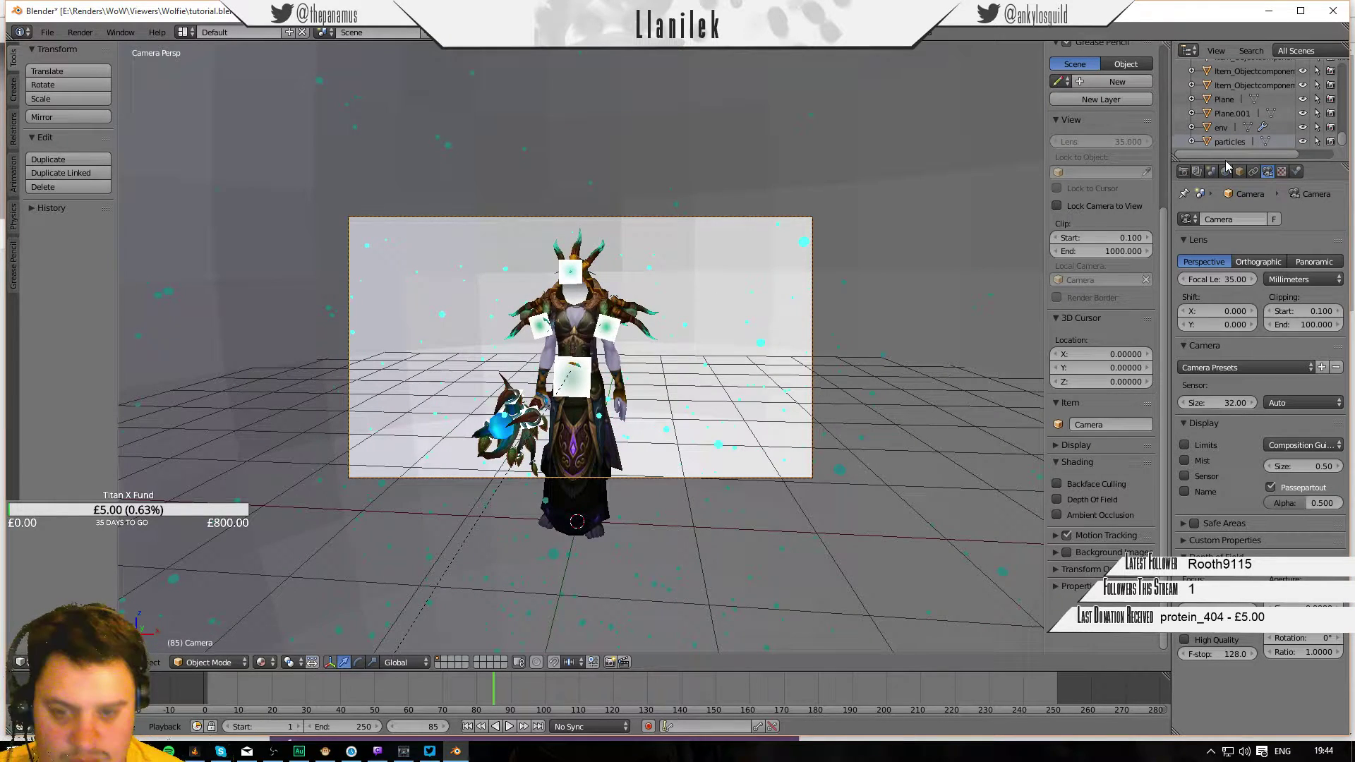
pyautogui.press('KP_Decimal')
pyautogui.moveTo(747, 170); pyautogui.dragTo(756, 182, button='middle')
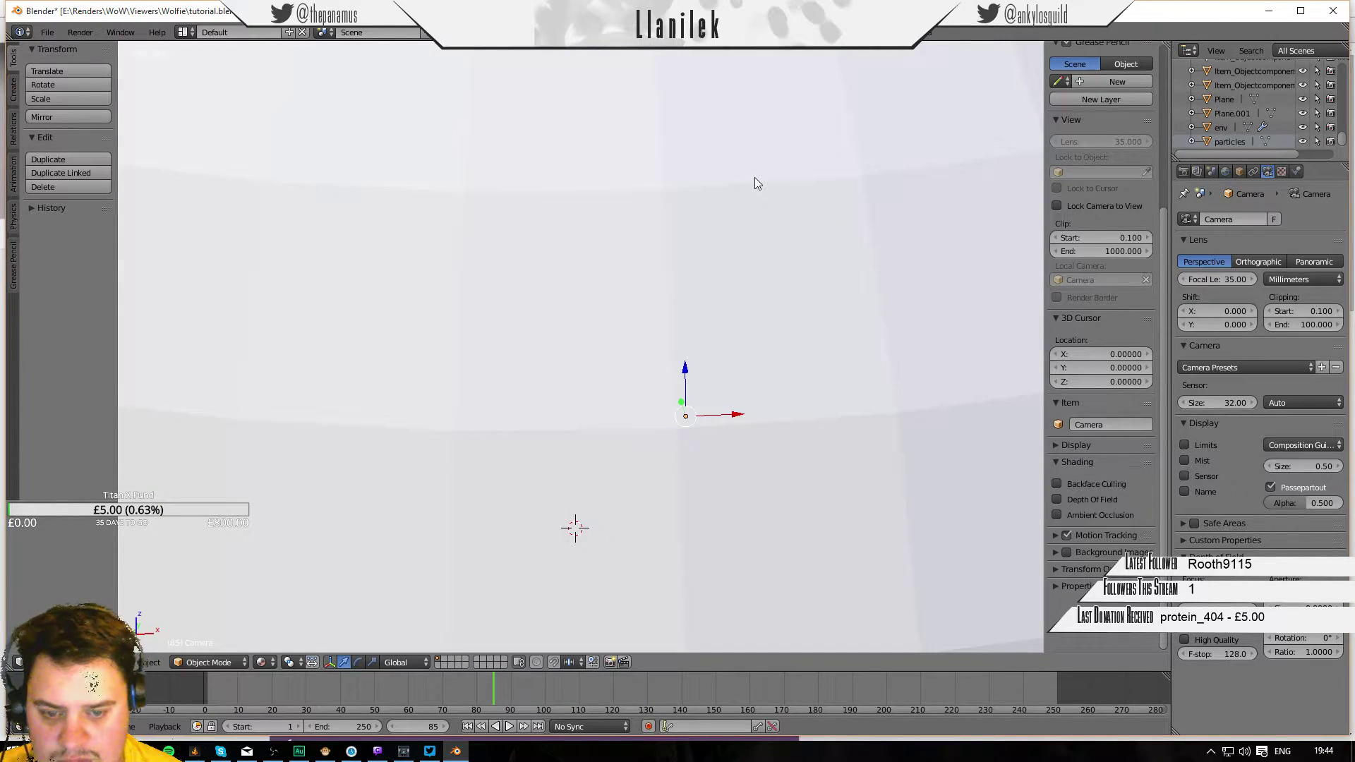
pyautogui.scroll(-6, 755, 177)
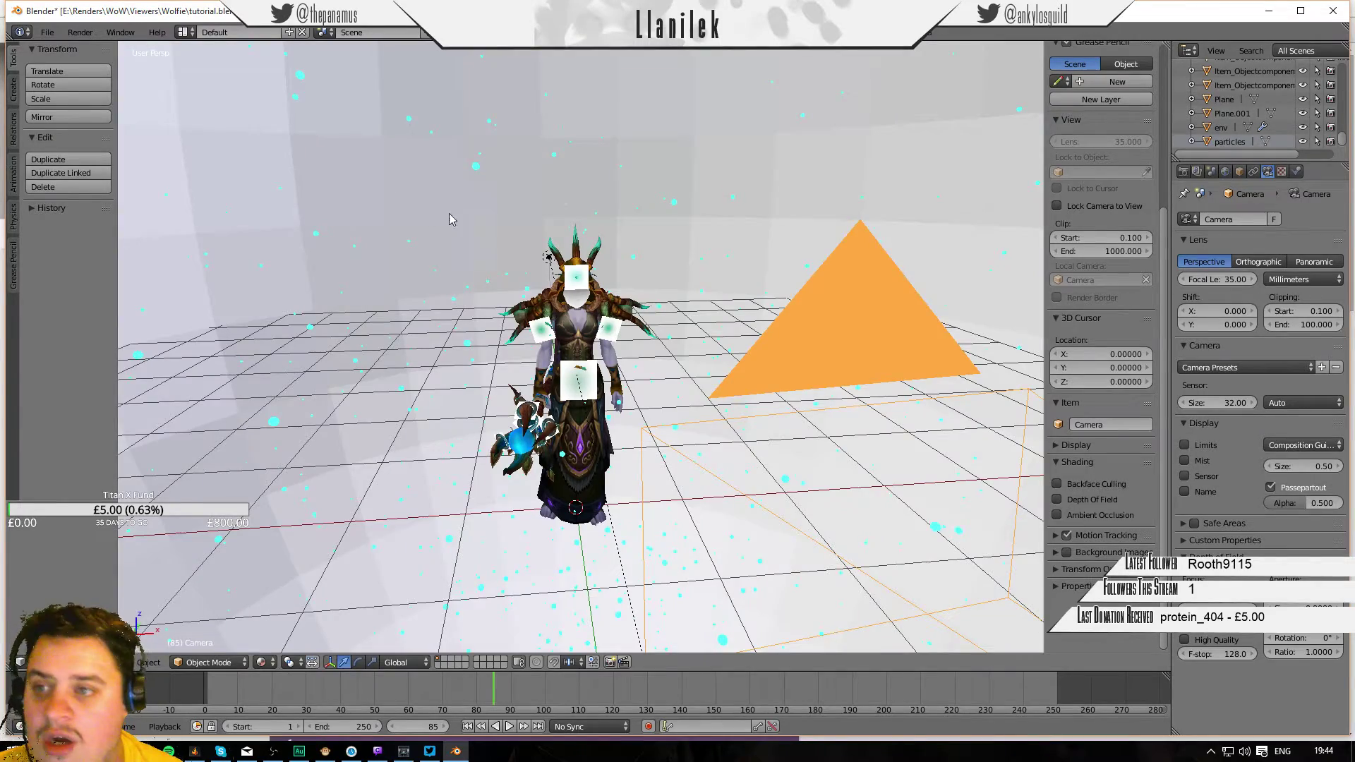
pyautogui.moveTo(451, 214); pyautogui.dragTo(554, 265, button='middle')
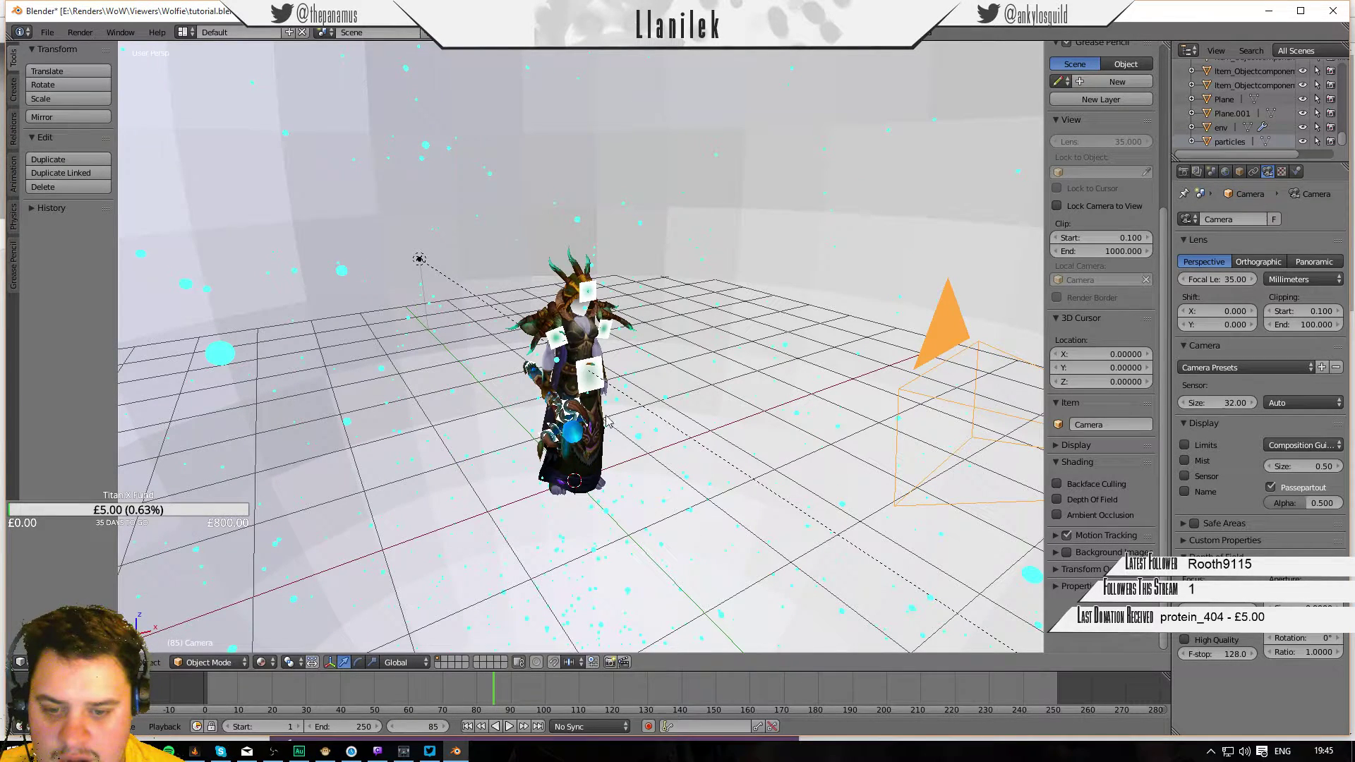
pyautogui.hotkey('shift', 'a')
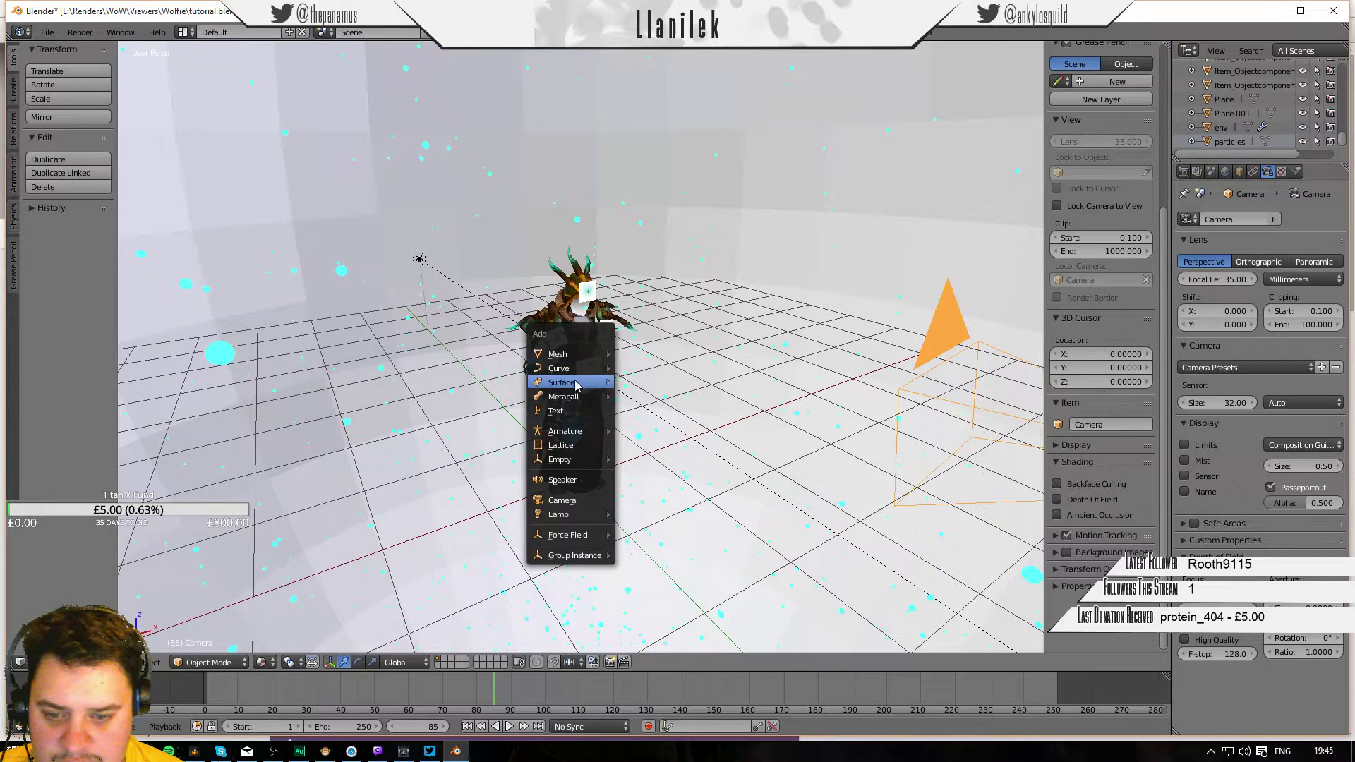
pyautogui.moveTo(572, 467)
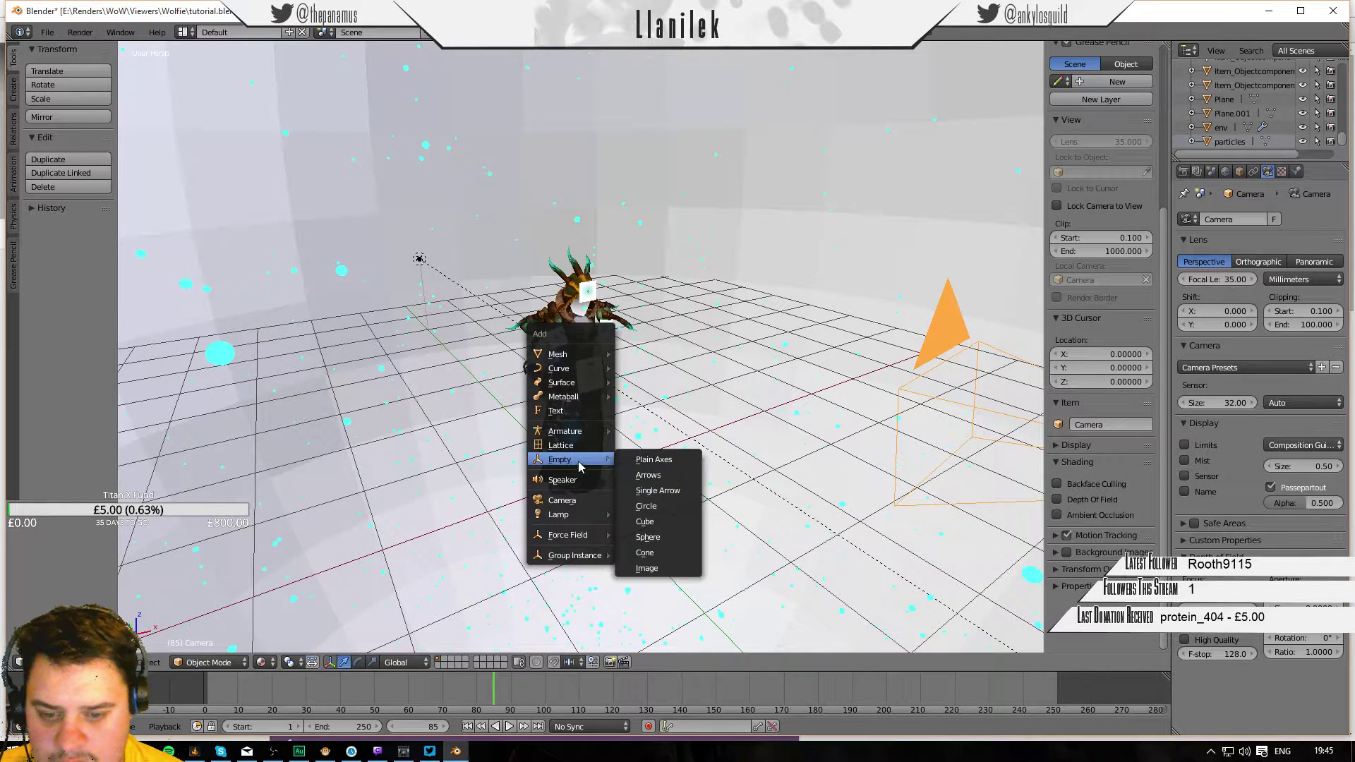
pyautogui.click(644, 523)
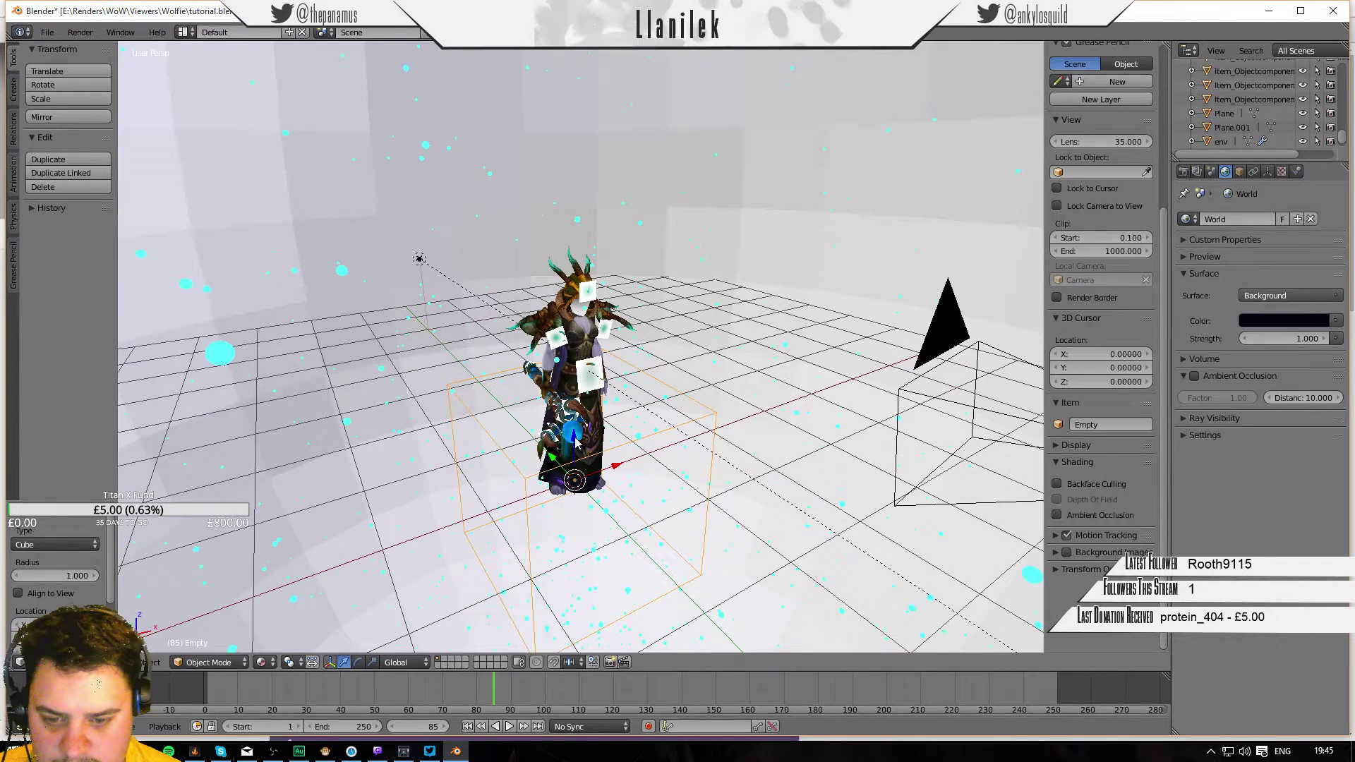
pyautogui.moveTo(576, 441); pyautogui.dragTo(591, 323)
# Scale the cube empty to about 0.34 along Y and about 0.62 along Z to fit the character's depth.
pyautogui.moveTo(628, 394); pyautogui.dragTo(601, 409, button='middle')
pyautogui.press('KP_3')
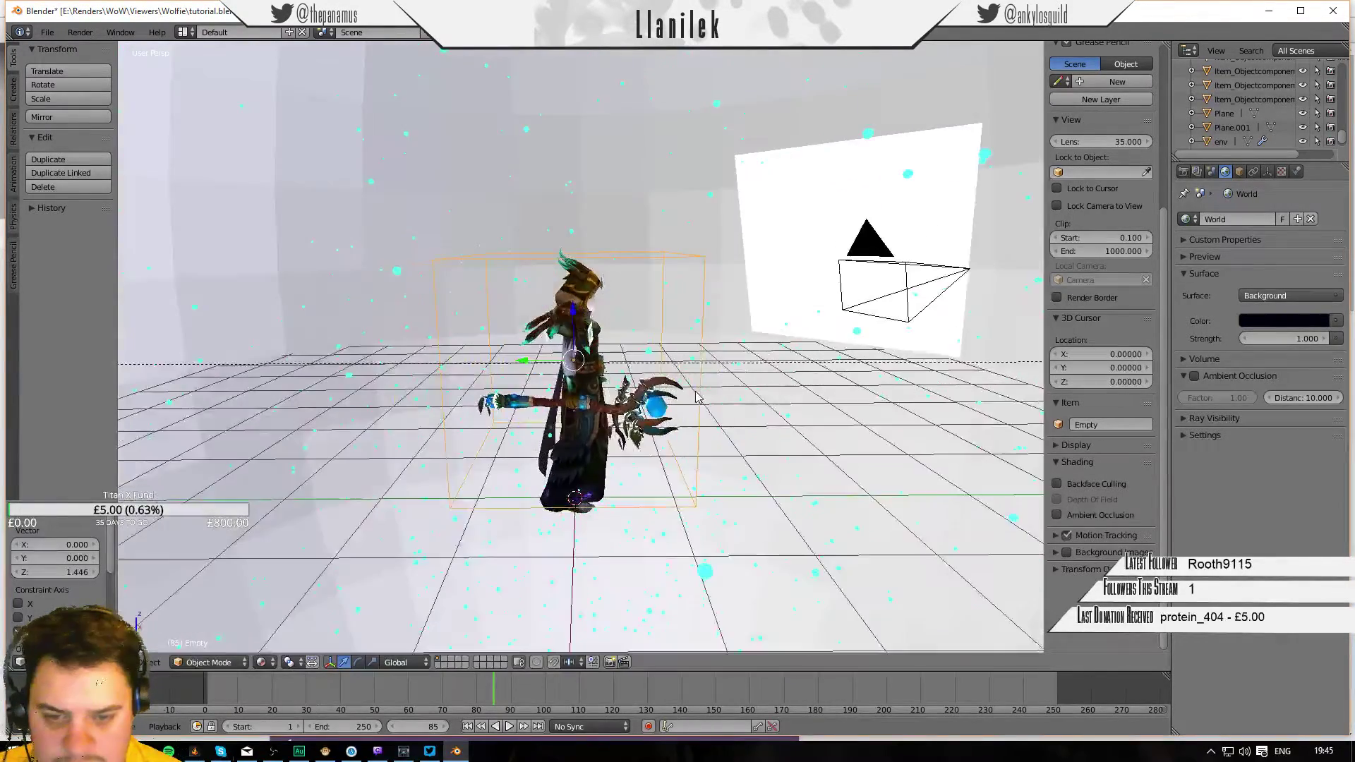
pyautogui.press('s')
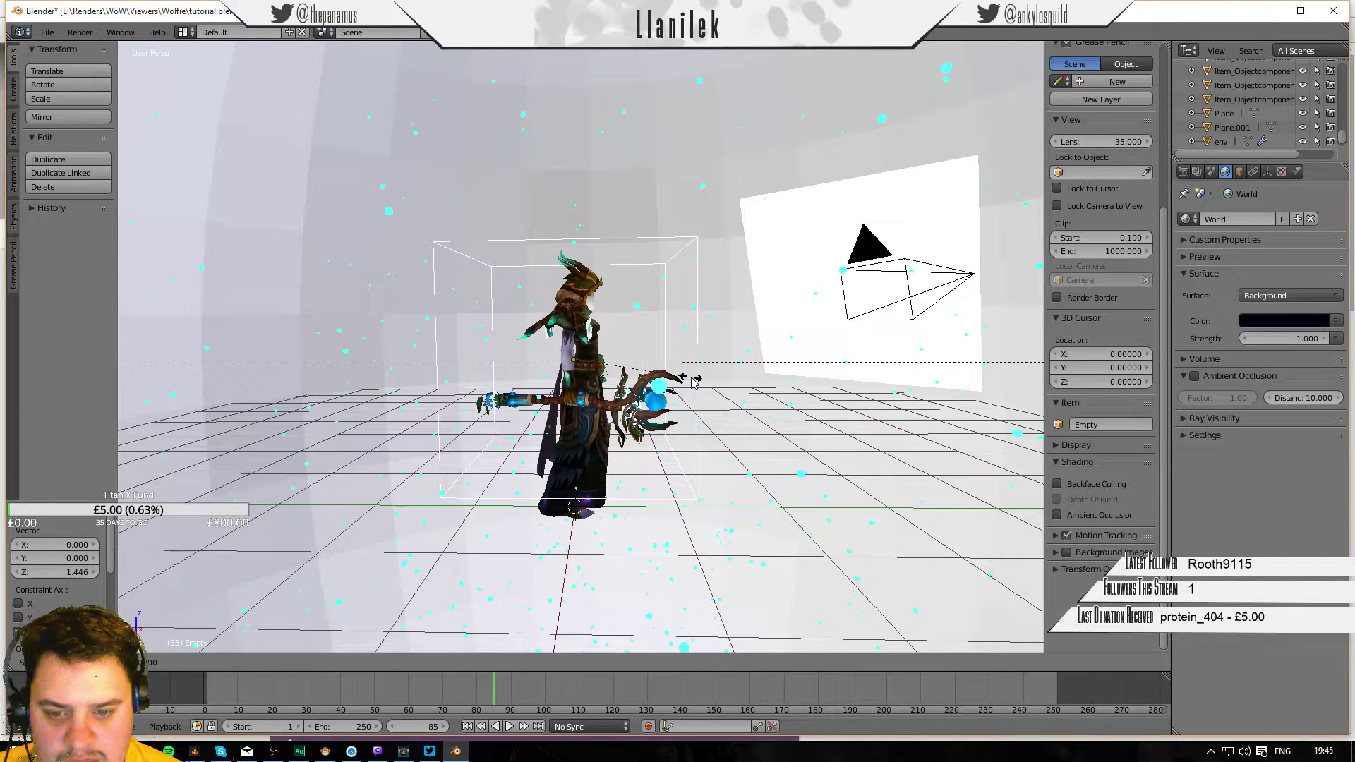
pyautogui.press('y')
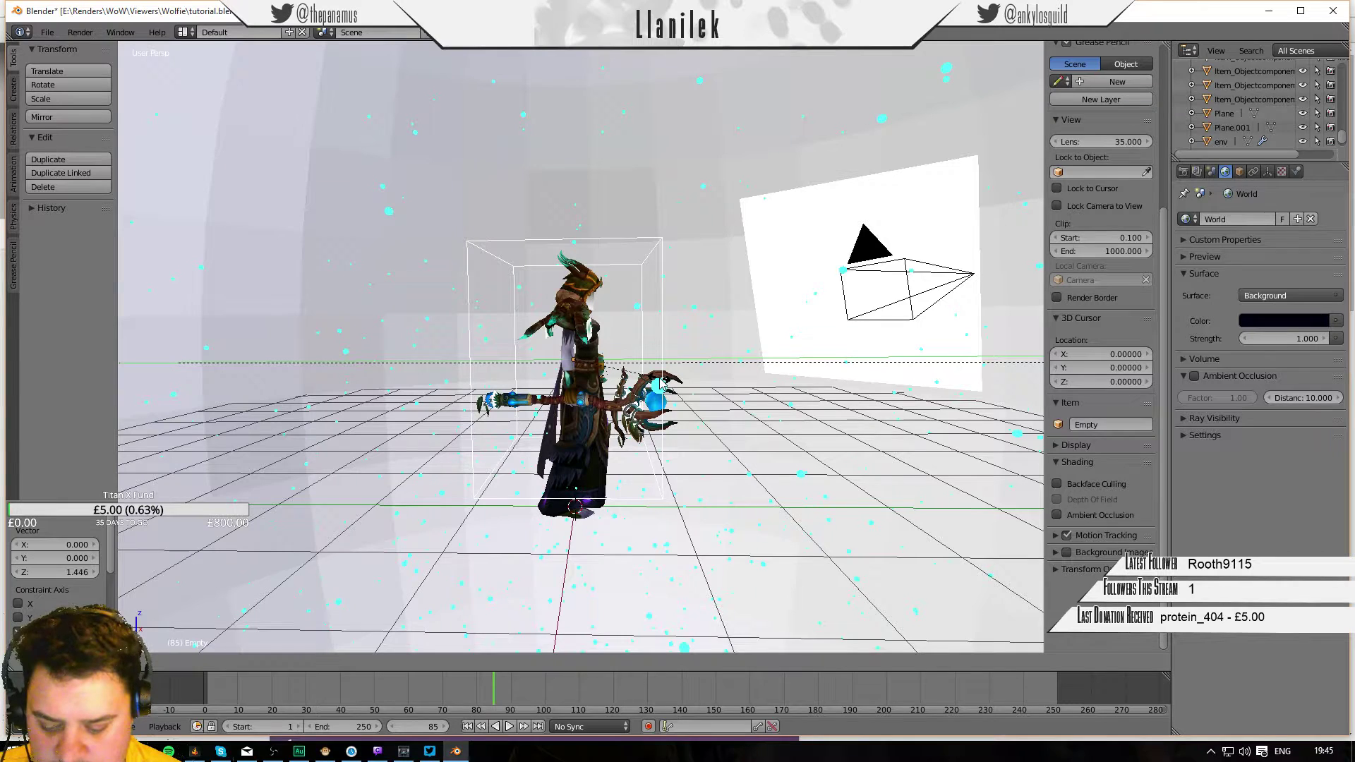
pyautogui.click(616, 365)
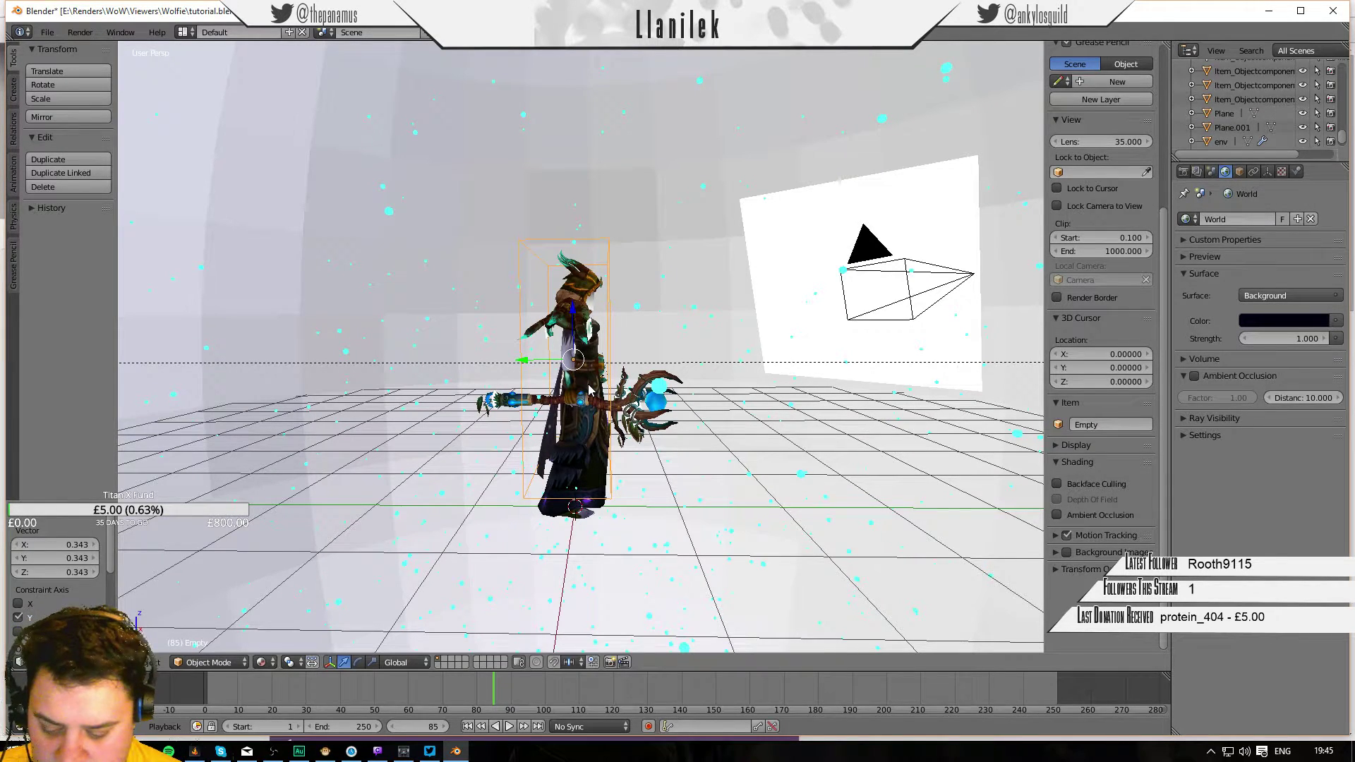
pyautogui.press('s')
pyautogui.press('z')
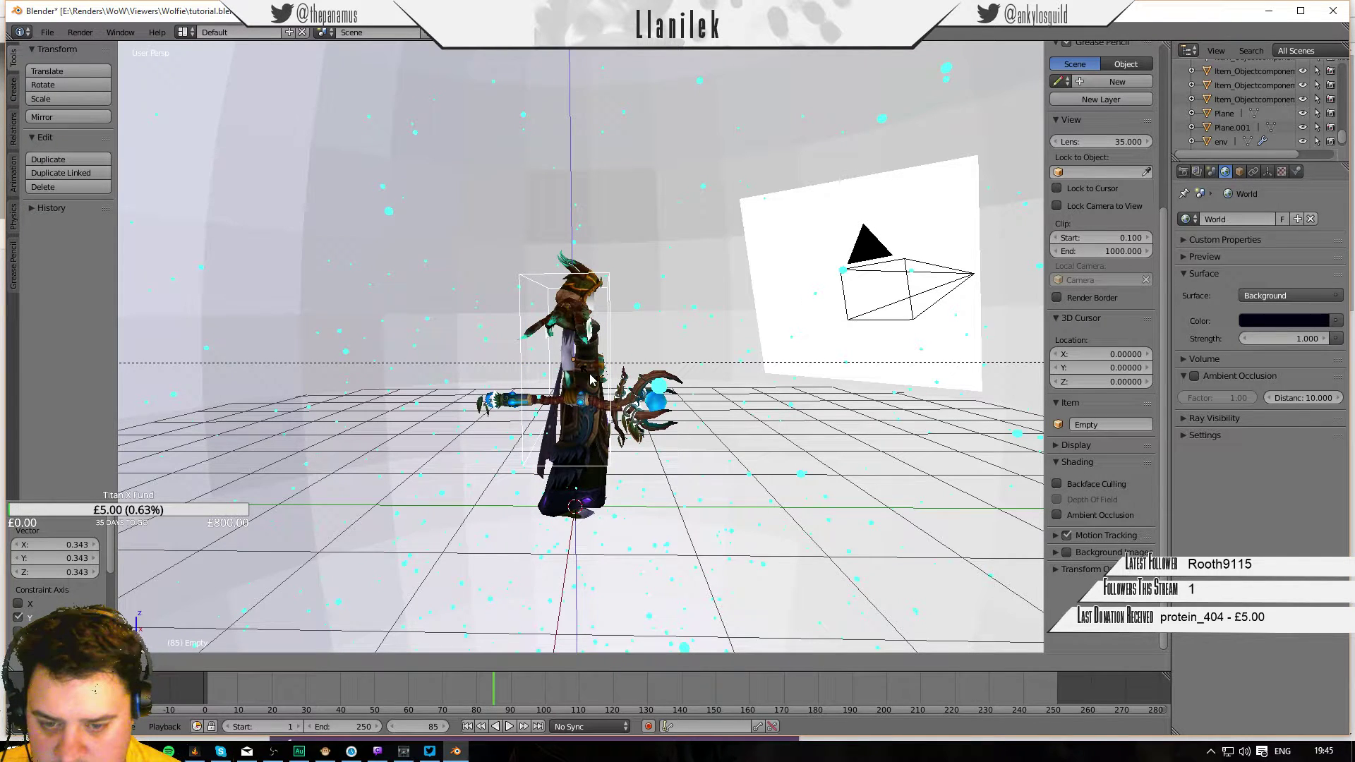
pyautogui.click(591, 374)
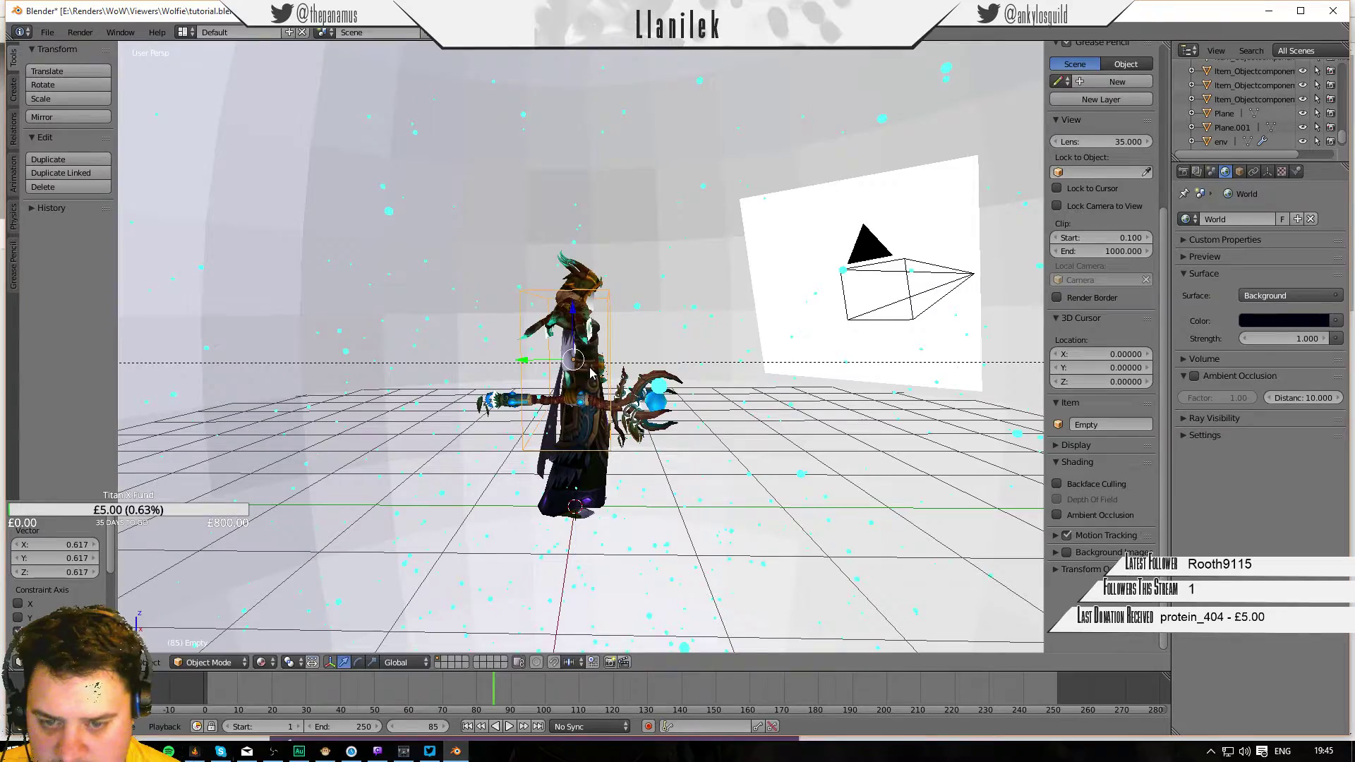
# Raise the cube empty about 0.32 units along Z to the character's head and scale it to about 0.51 along X.
pyautogui.press('g')
pyautogui.press('z')
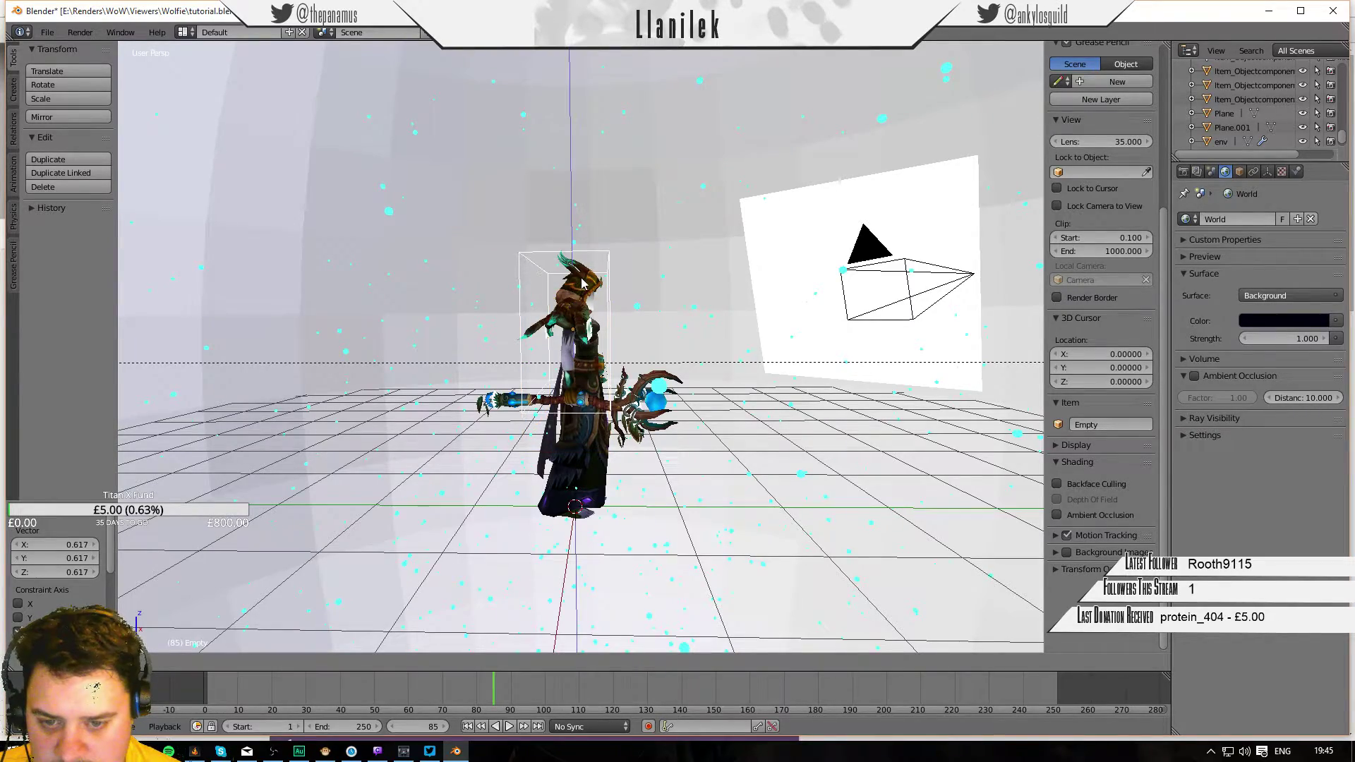
pyautogui.click(581, 280)
pyautogui.moveTo(677, 300); pyautogui.dragTo(543, 289, button='middle')
pyautogui.press('g')
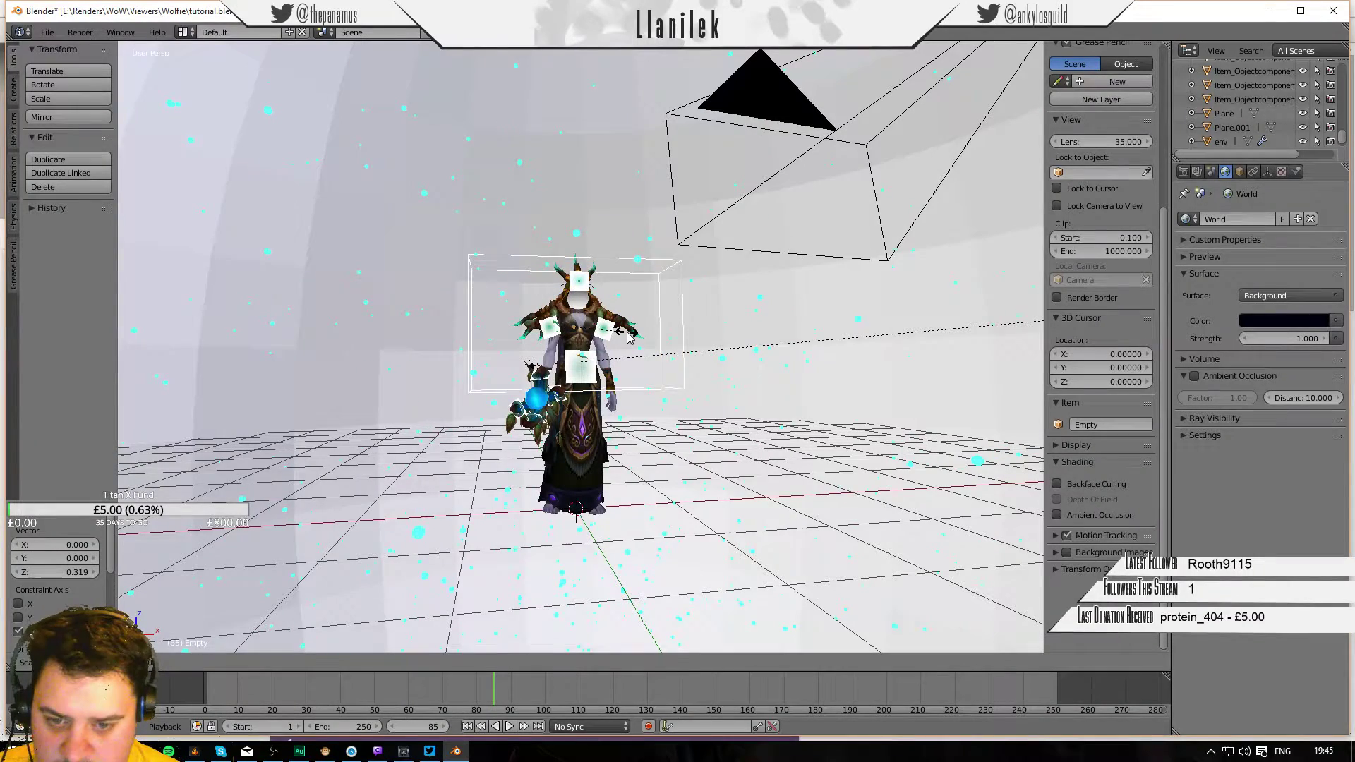
pyautogui.press('x')
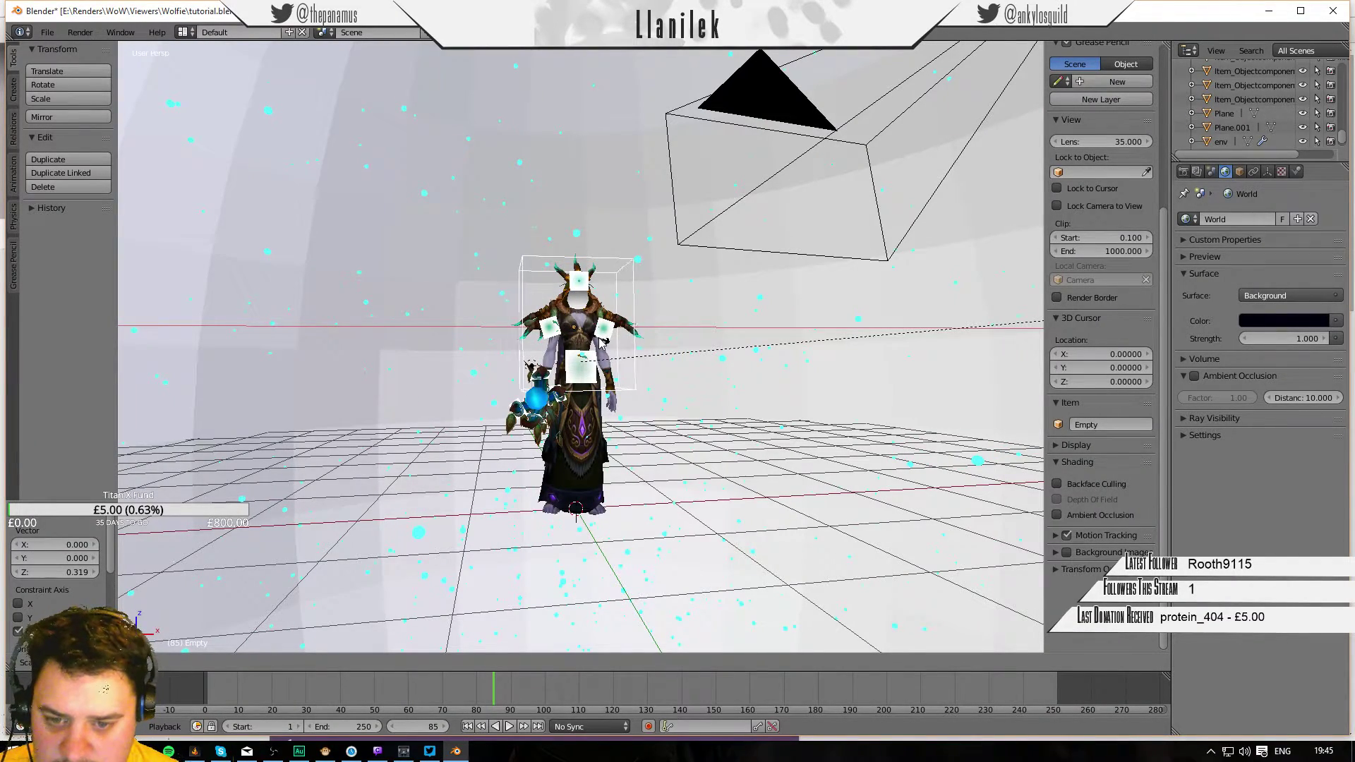
pyautogui.click(604, 343)
# Return to the camera view and set the Empty as the camera's depth of field focus object.
pyautogui.moveTo(774, 349); pyautogui.dragTo(258, 368, button='middle')
pyautogui.press('KP_0')
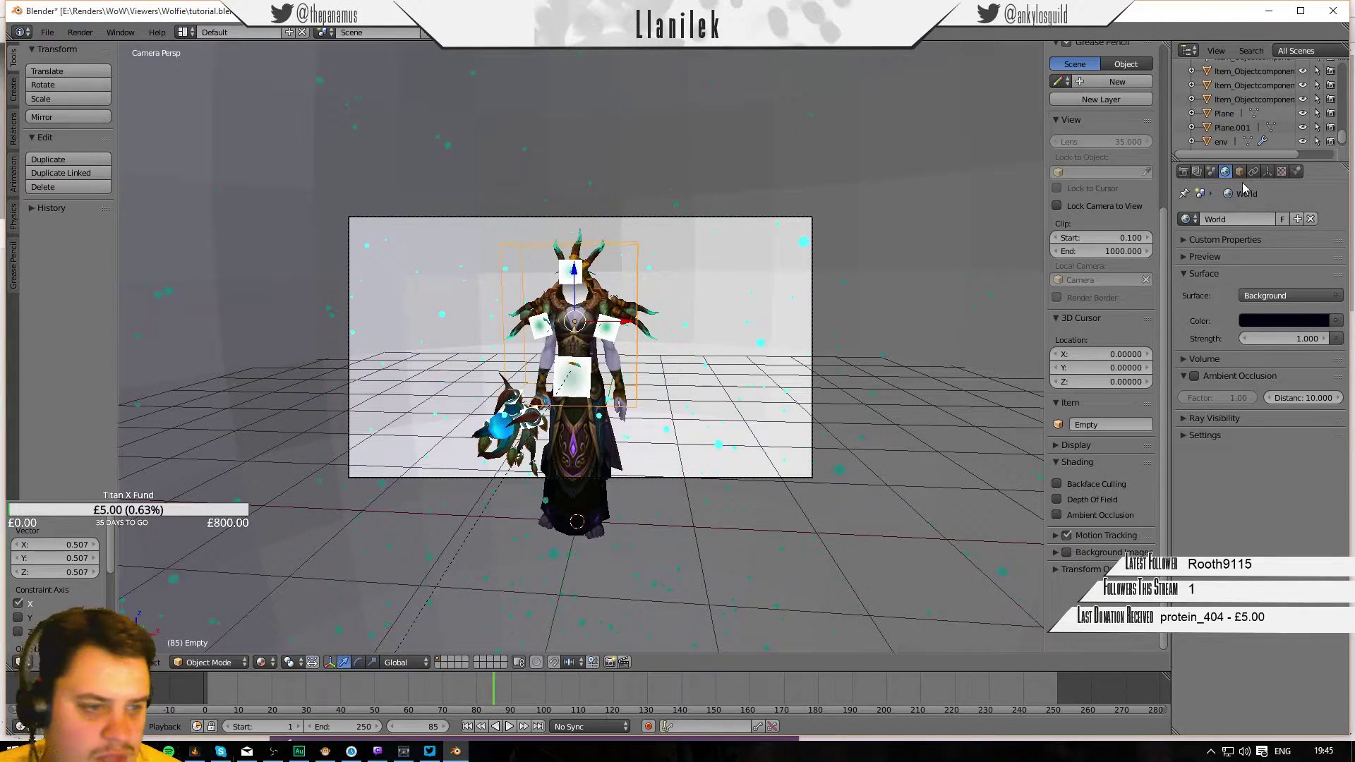
pyautogui.rightClick(725, 217)
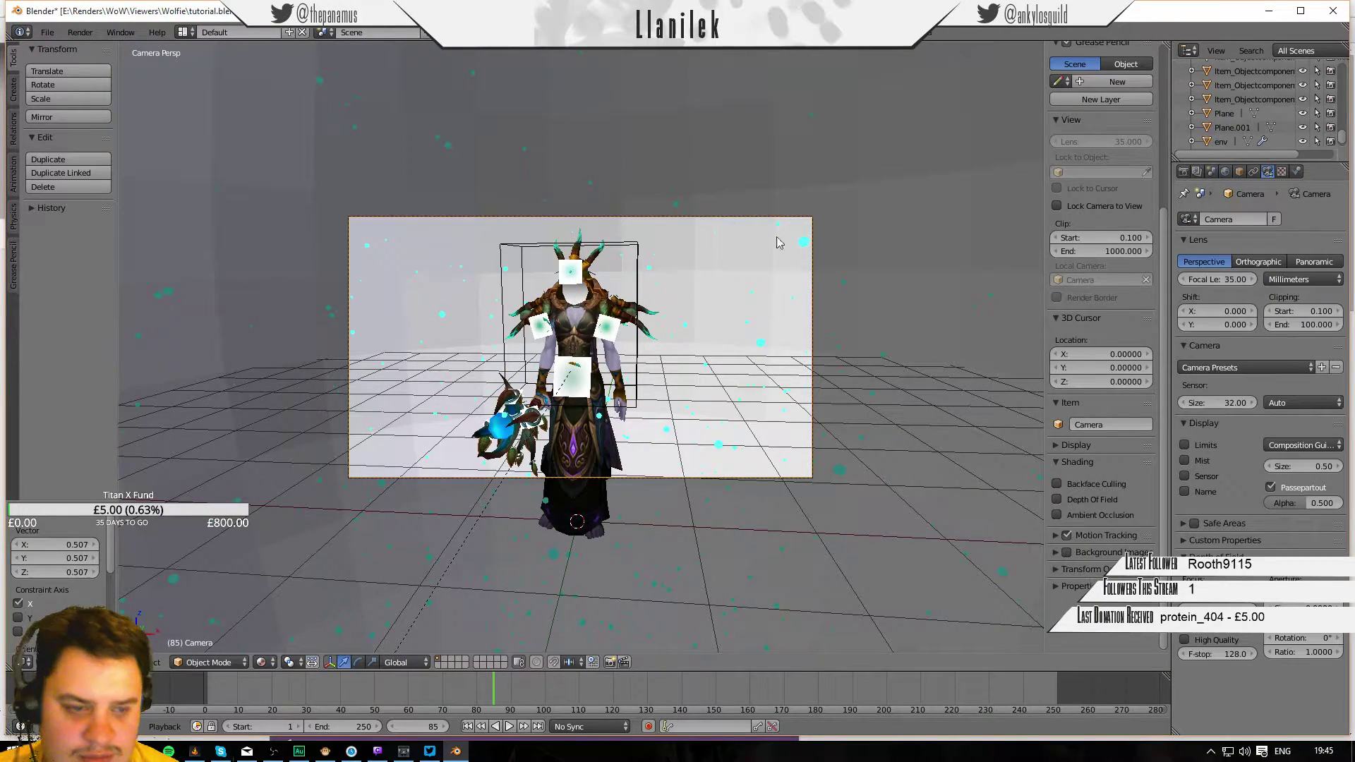
pyautogui.click(1214, 603)
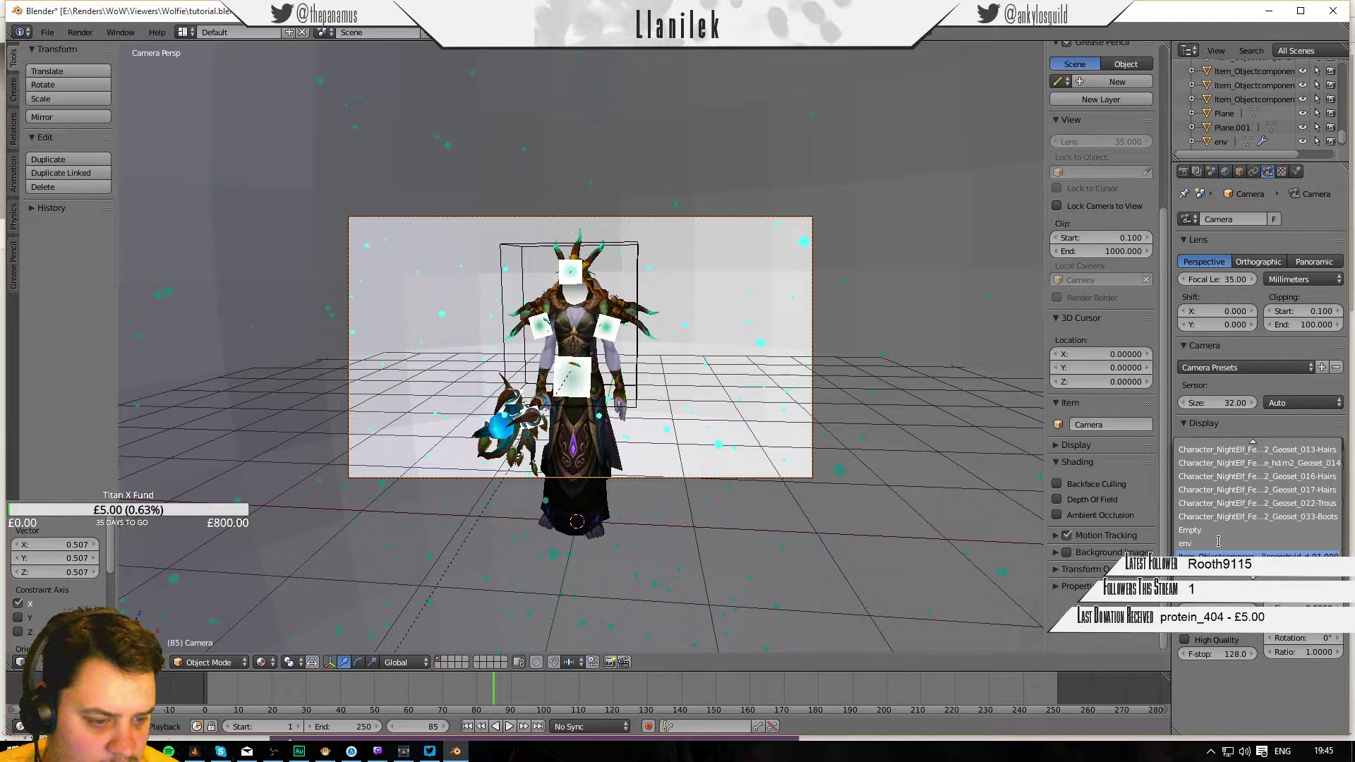
pyautogui.click(1205, 529)
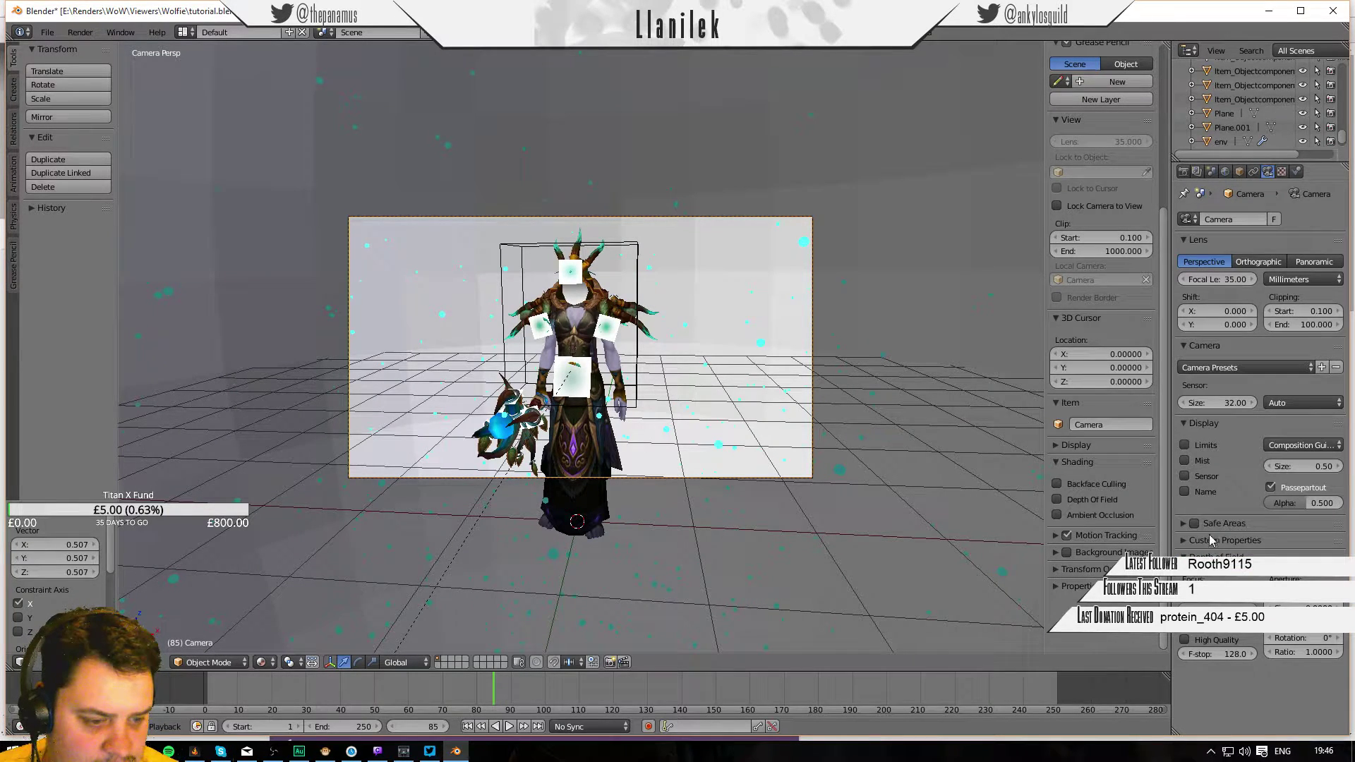
# Enable depth of field in the viewport shading and render frame 85 to check the particle blur.
pyautogui.click(1058, 499)
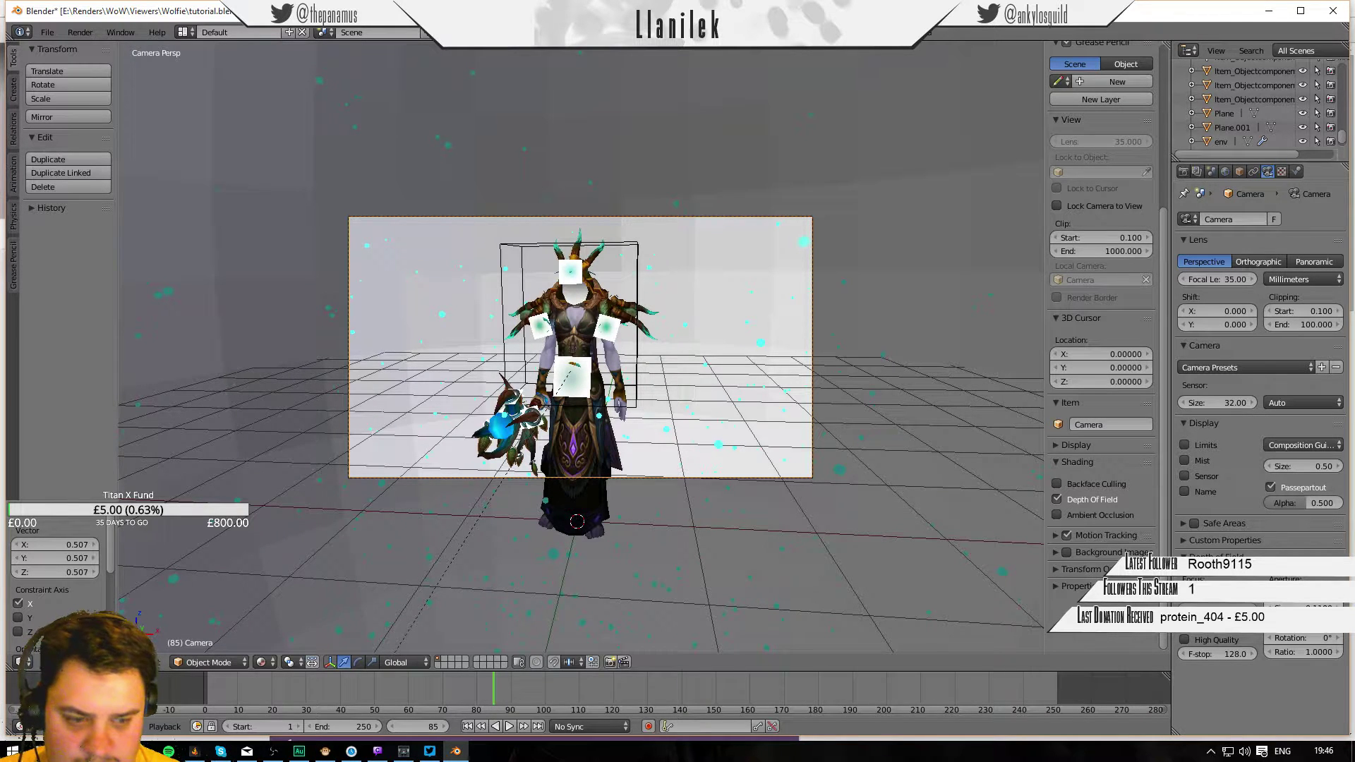
pyautogui.press('F12')
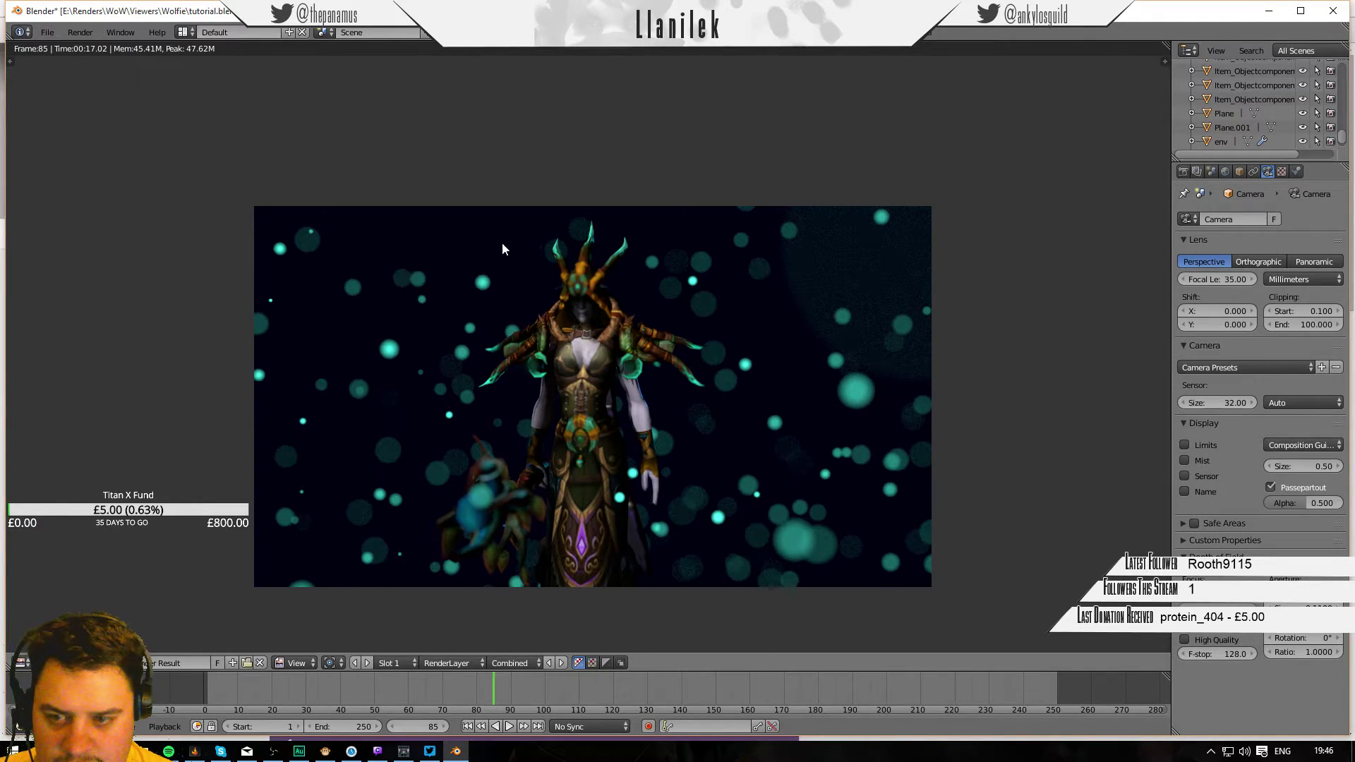
pyautogui.press('Escape')
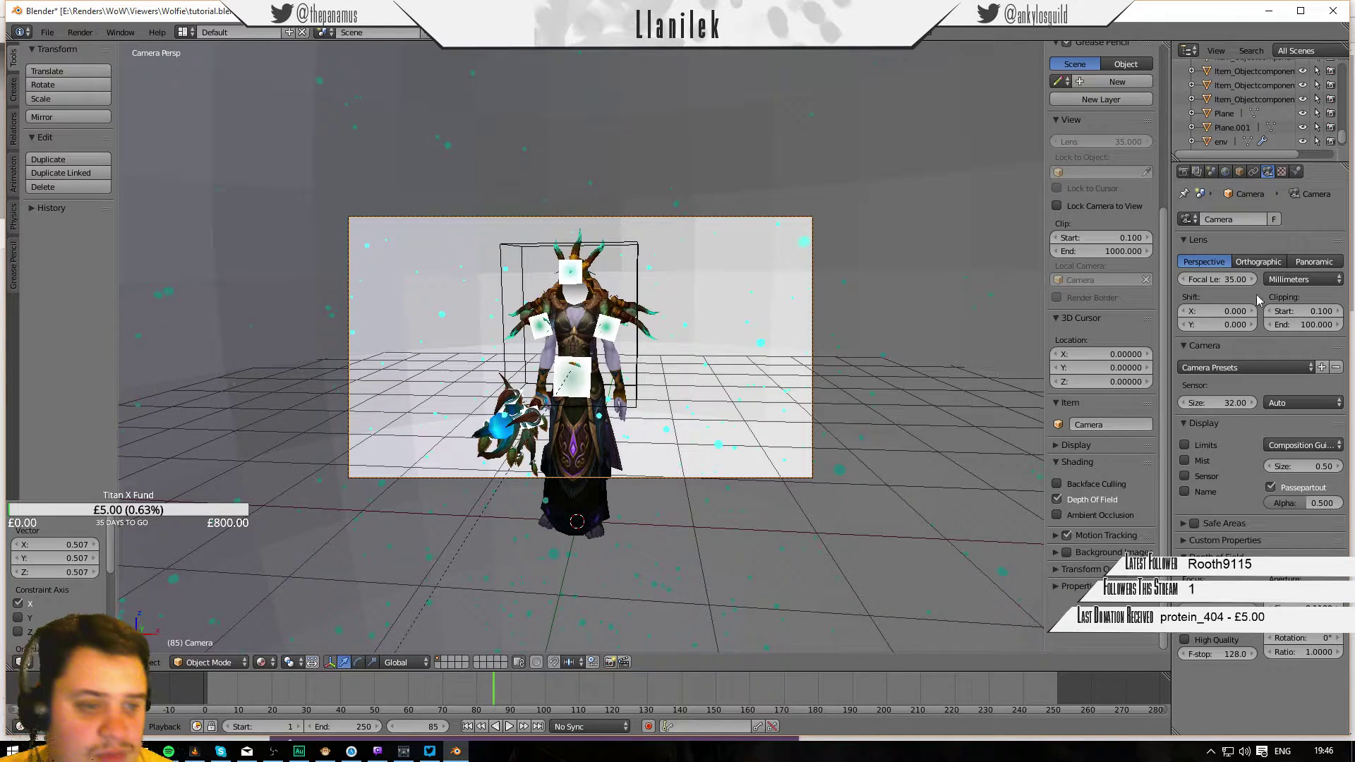
pyautogui.scroll(1, 788, 294)
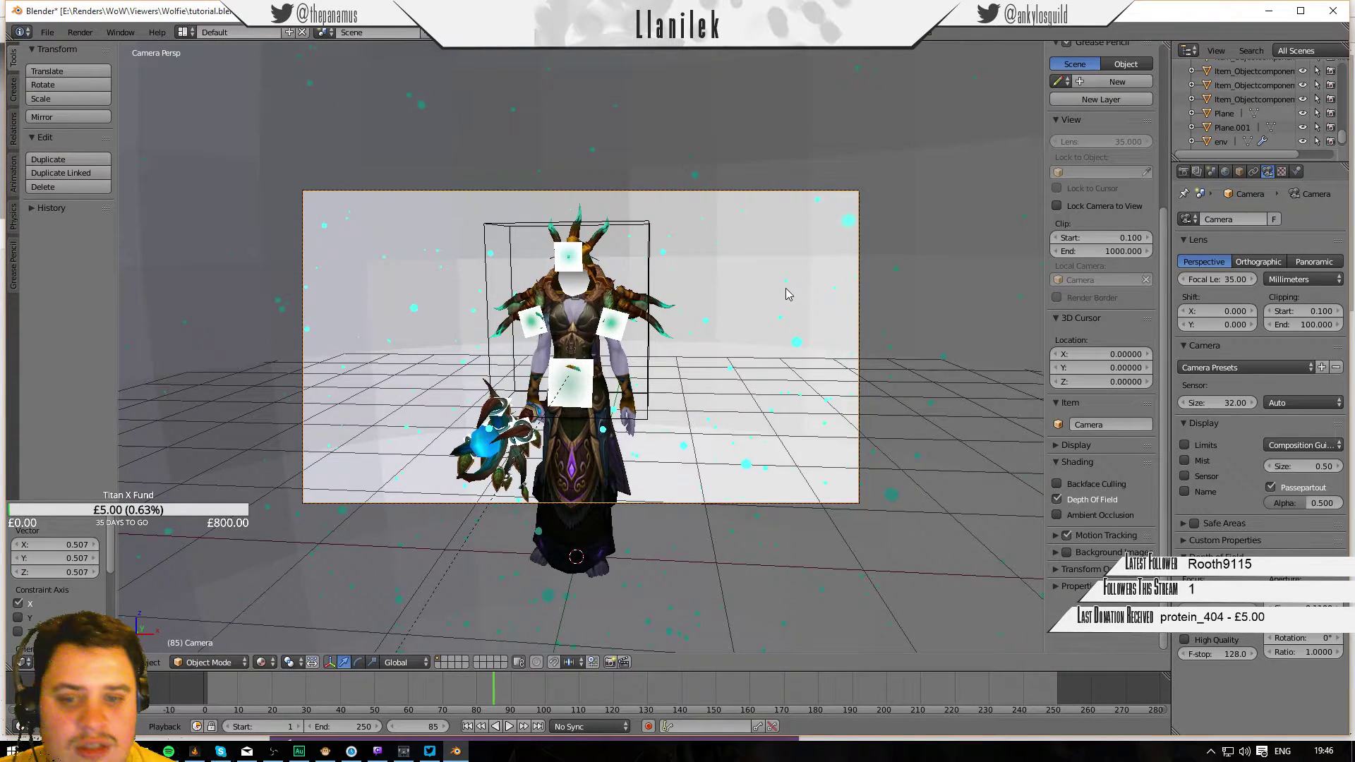
pyautogui.scroll(-1, 788, 295)
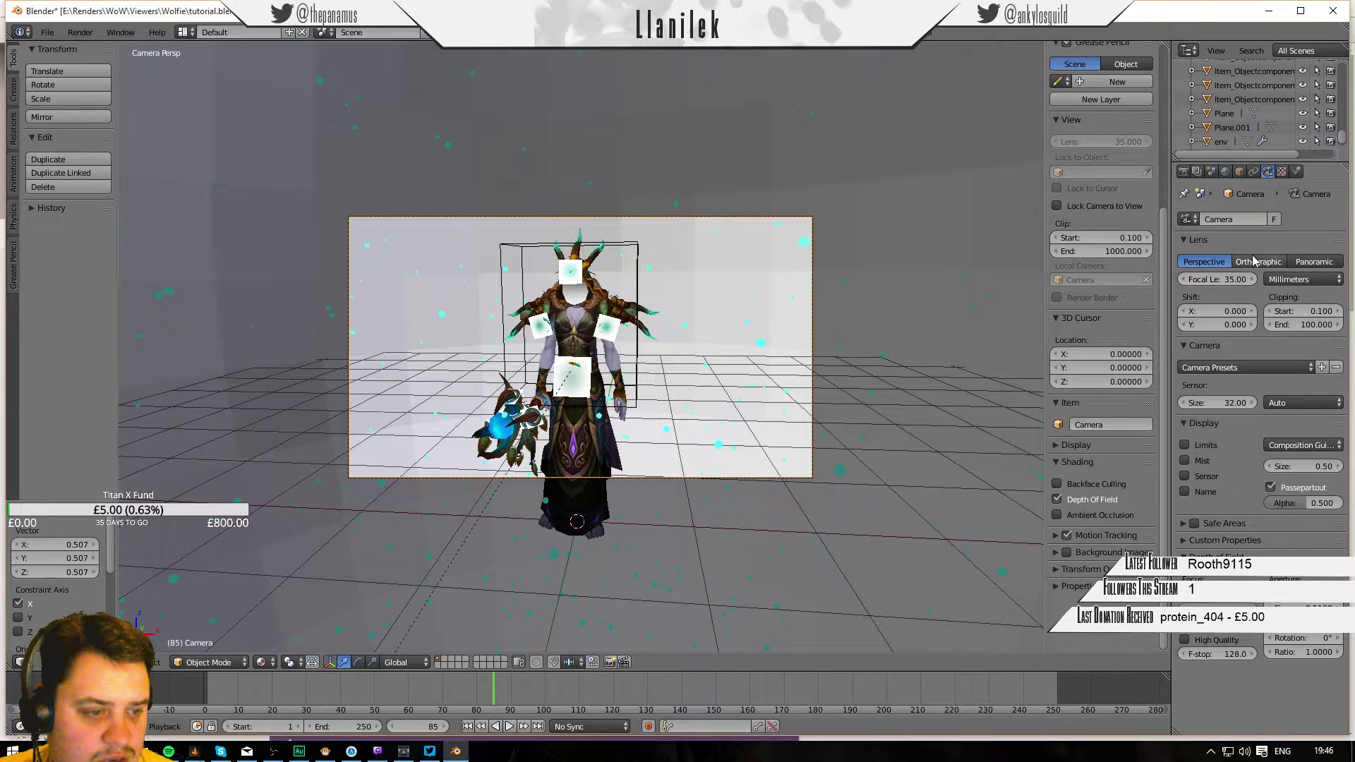
# Set the render resolution scale to 100% and start a test render of frame 85, leaving it once the focus is checked.
pyautogui.click(1183, 171)
pyautogui.scroll(-3, 1248, 308)
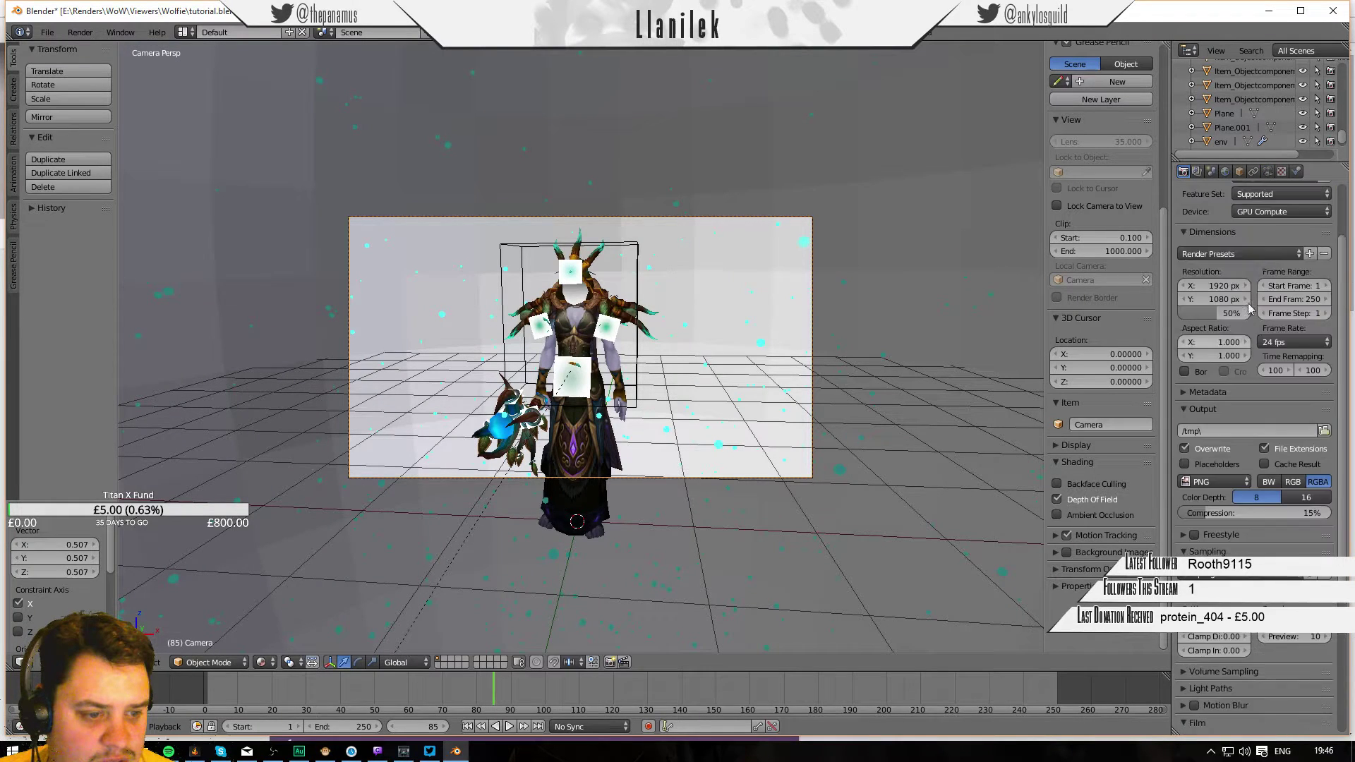
pyautogui.scroll(3, 1249, 308)
pyautogui.doubleClick(1231, 390)
pyautogui.write('100')
pyautogui.press('Return')
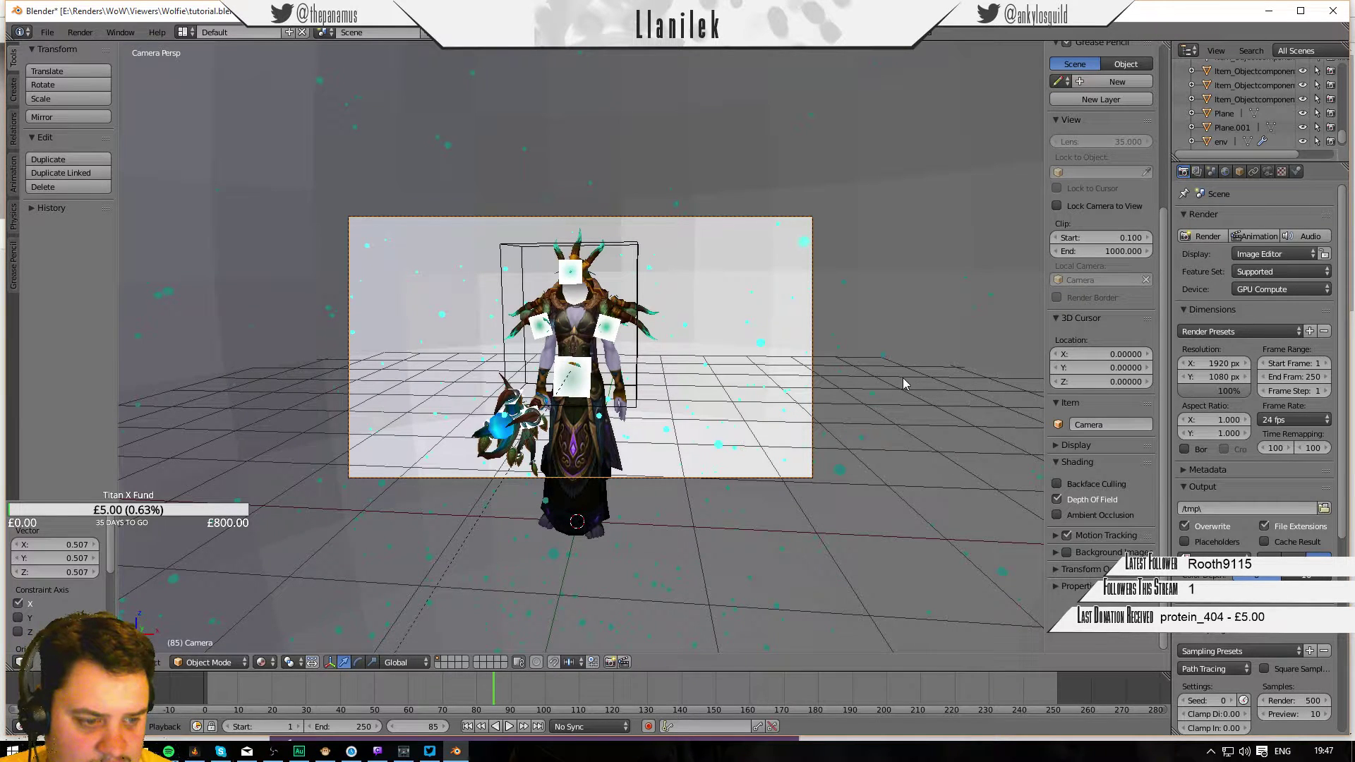
pyautogui.press('F12')
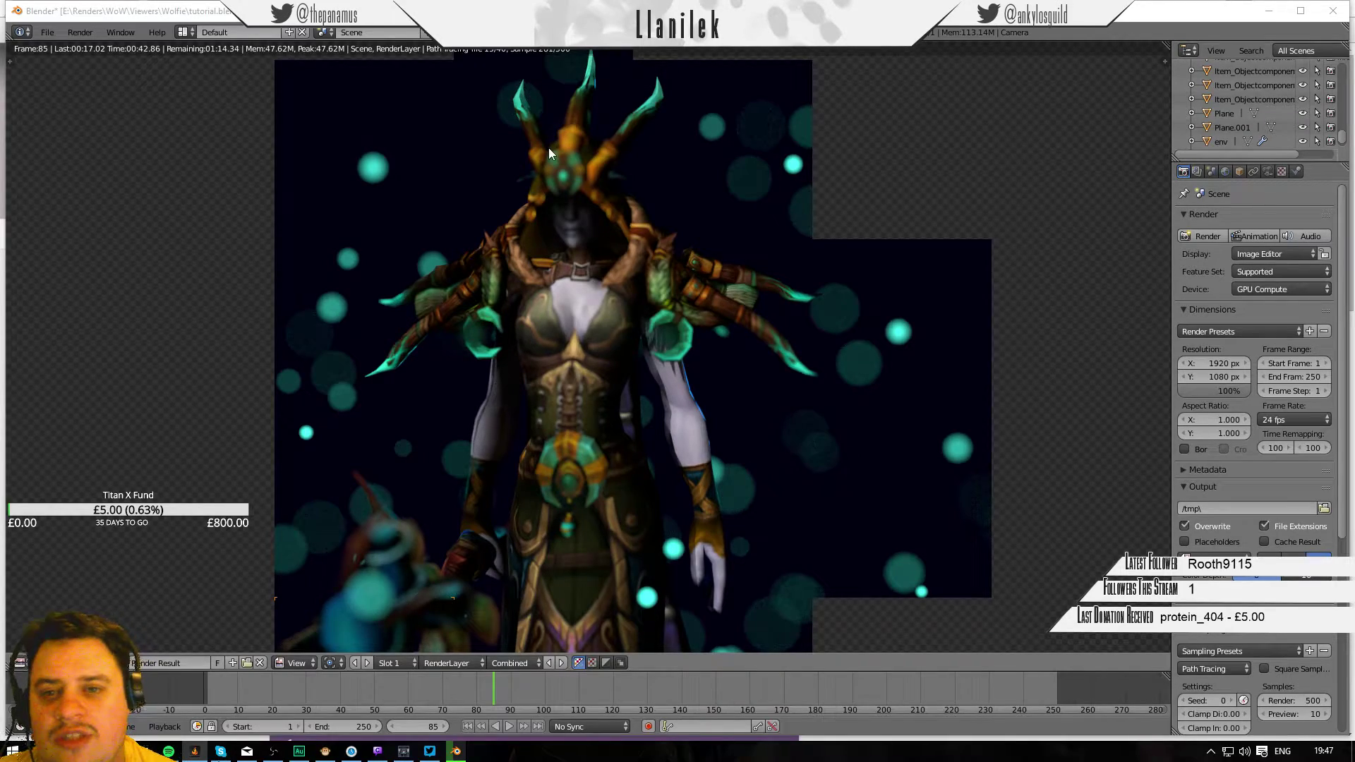
pyautogui.press('Escape')
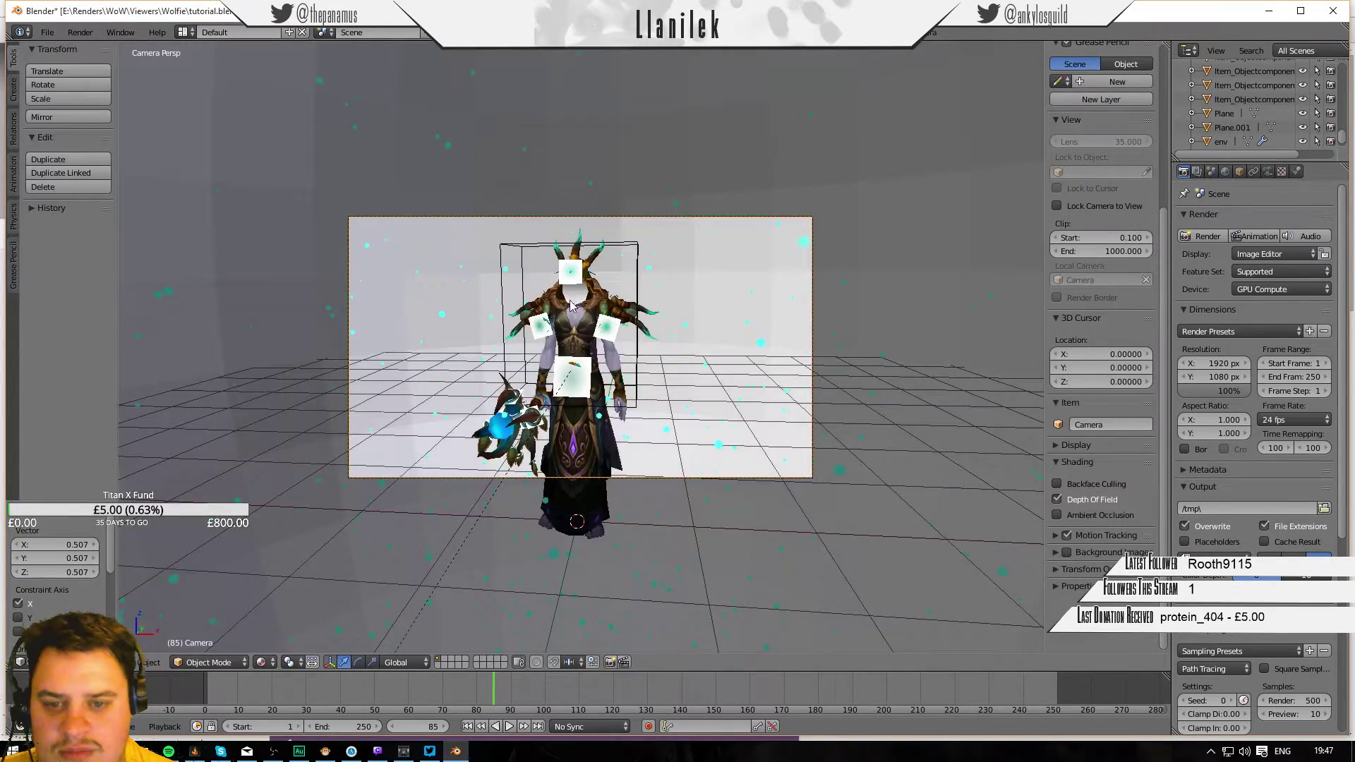
# Scale the cube empty uniformly to about 1.41 and raise it about 0.21 units along Z.
pyautogui.moveTo(570, 304); pyautogui.dragTo(688, 303, button='middle')
pyautogui.rightClick(633, 288)
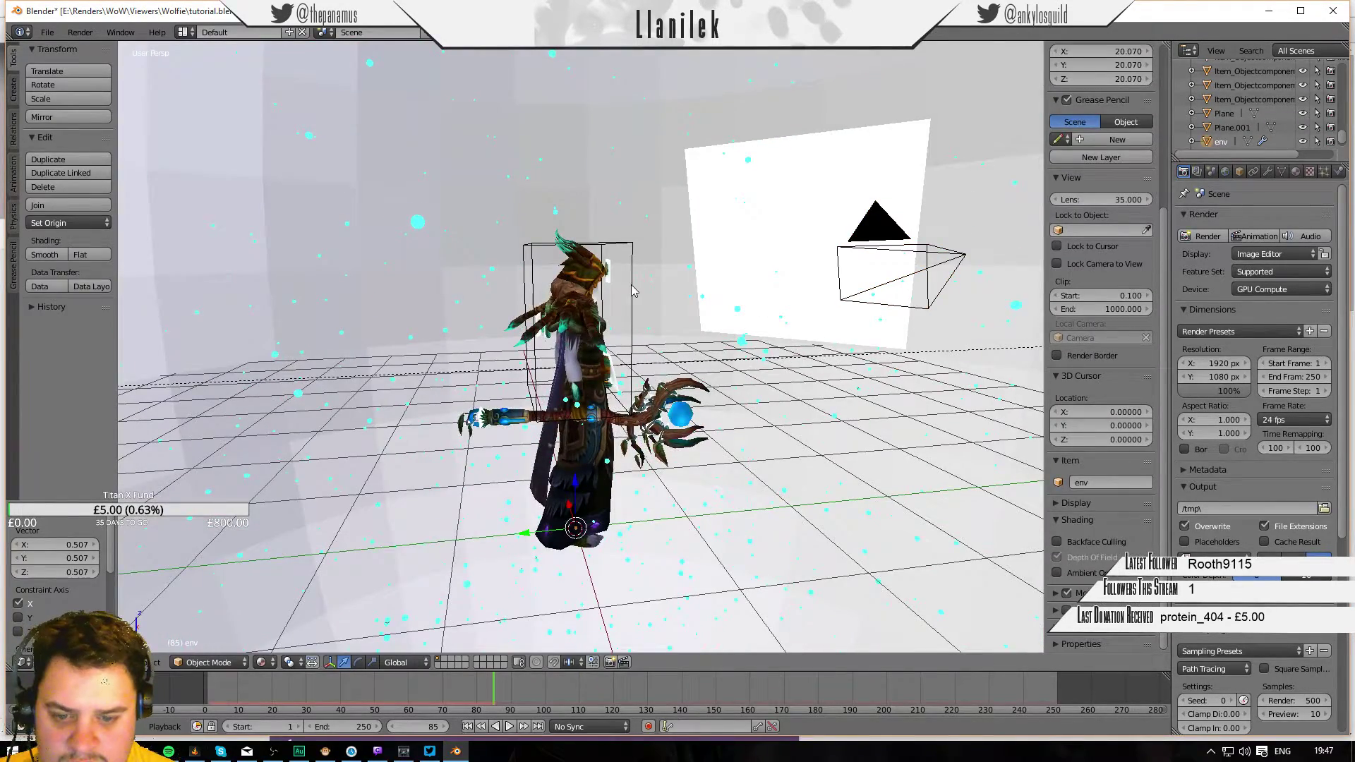
pyautogui.rightClick(633, 288)
pyautogui.press('s')
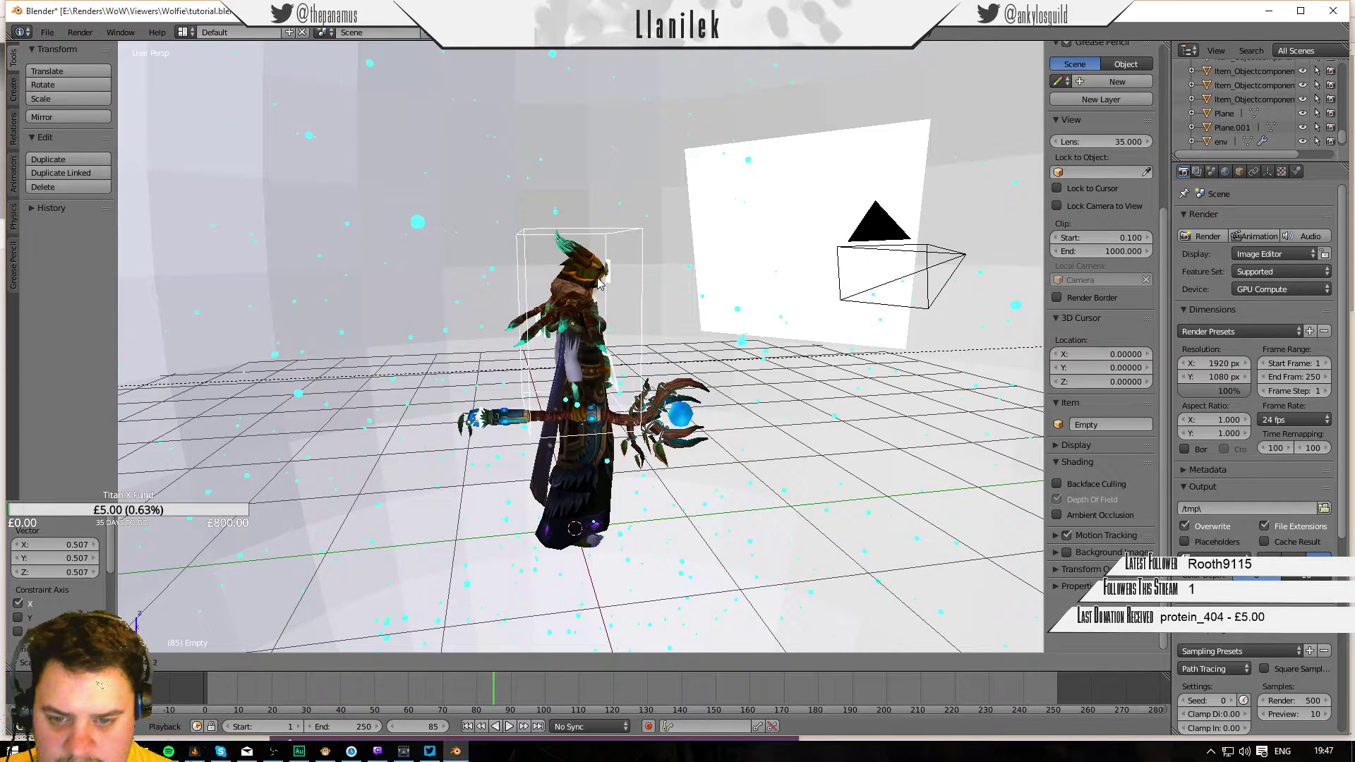
pyautogui.click(623, 291)
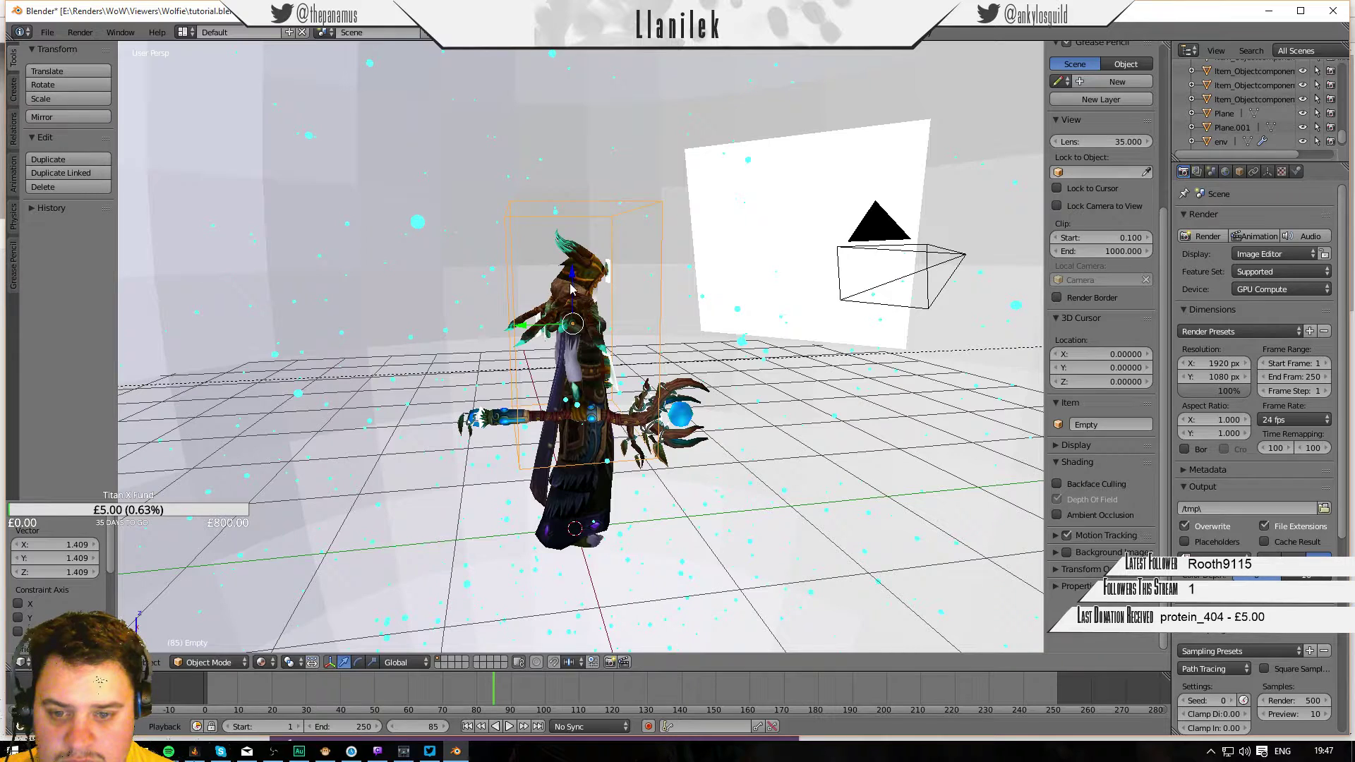
pyautogui.press('g')
pyautogui.press('z')
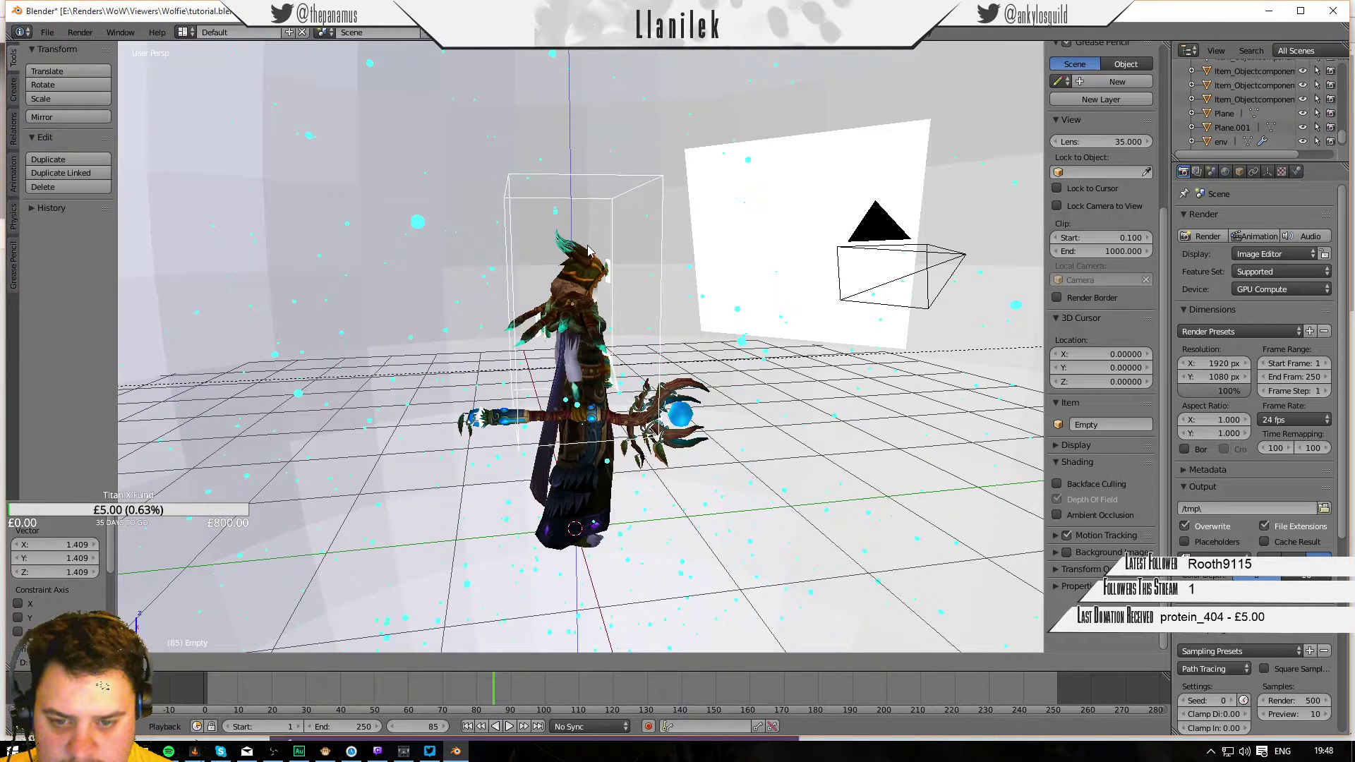
pyautogui.click(590, 251)
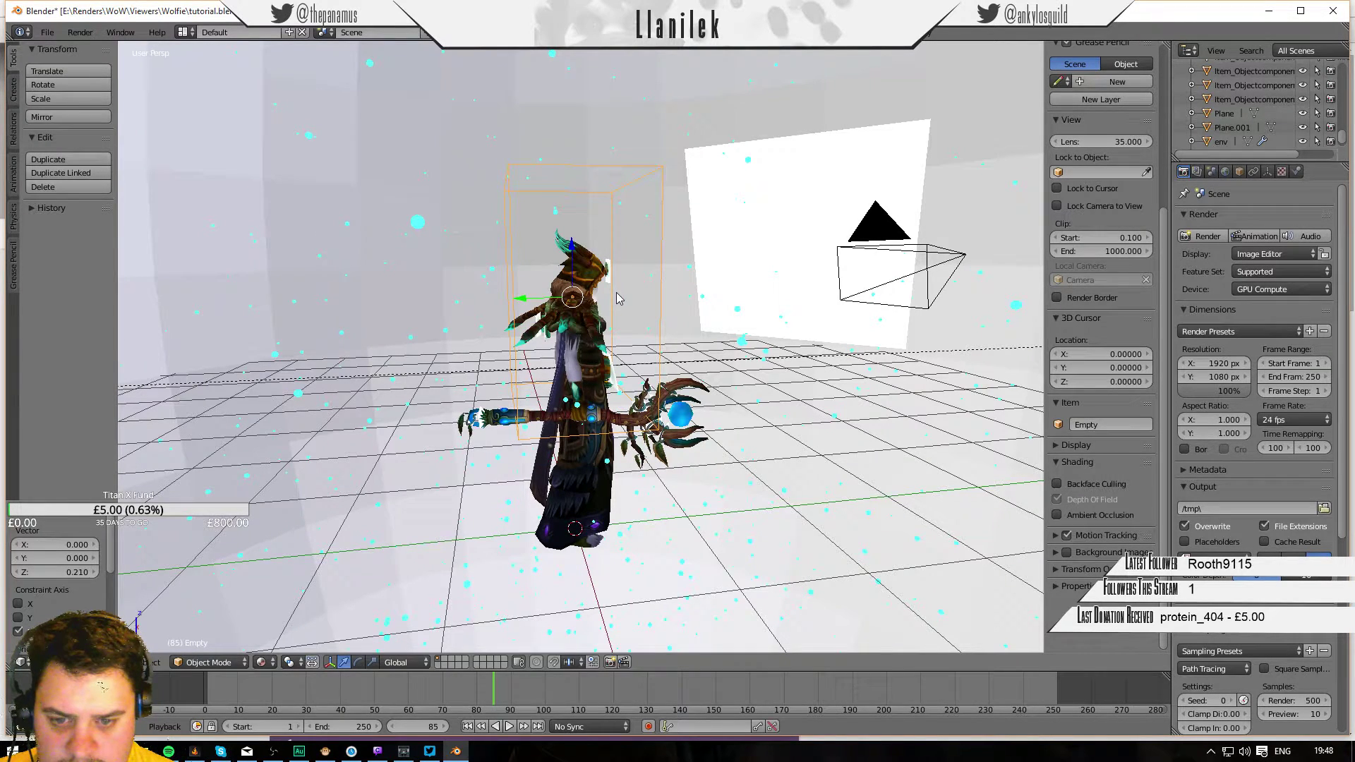
# Render frame 85 at full resolution and inspect the depth of field blur on the character, staff and particles.
pyautogui.press('F12')
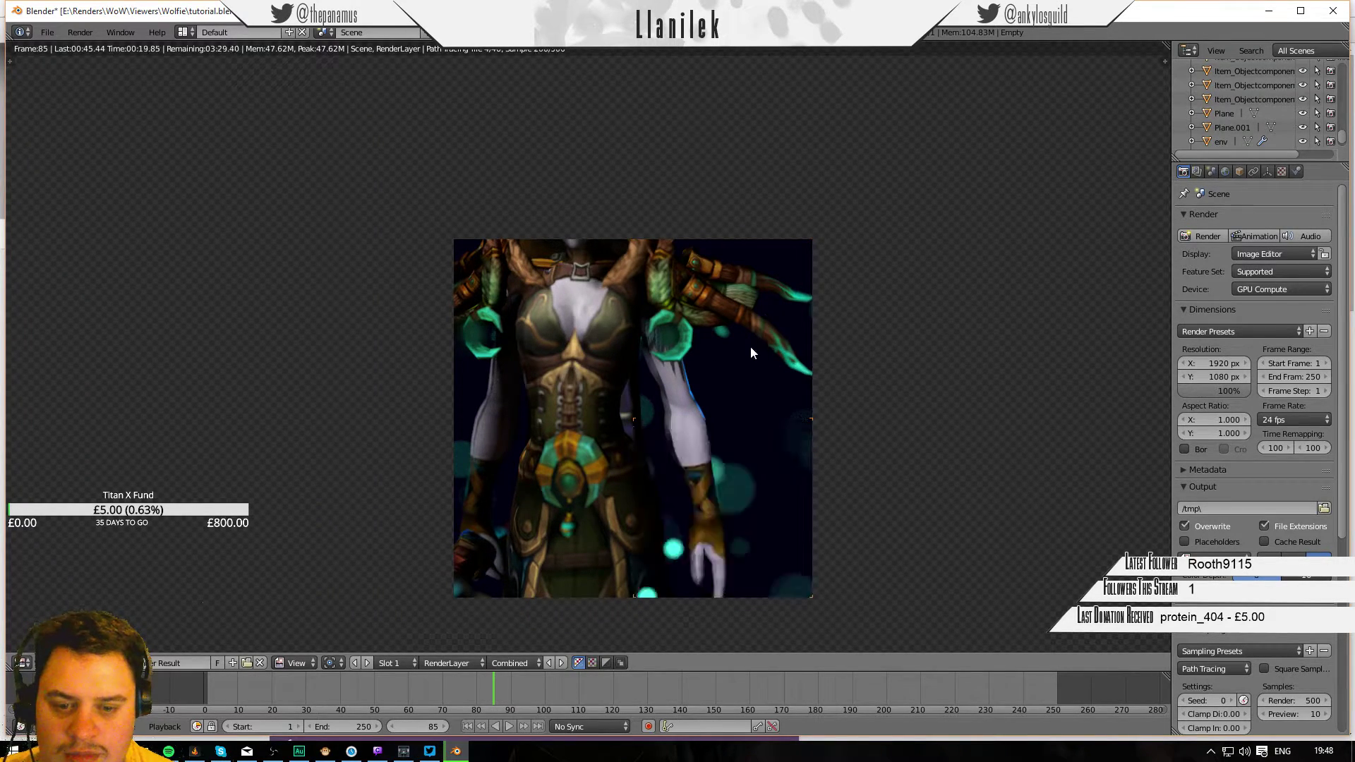
pyautogui.scroll(-3, 677, 362)
pyautogui.scroll(1, 677, 363)
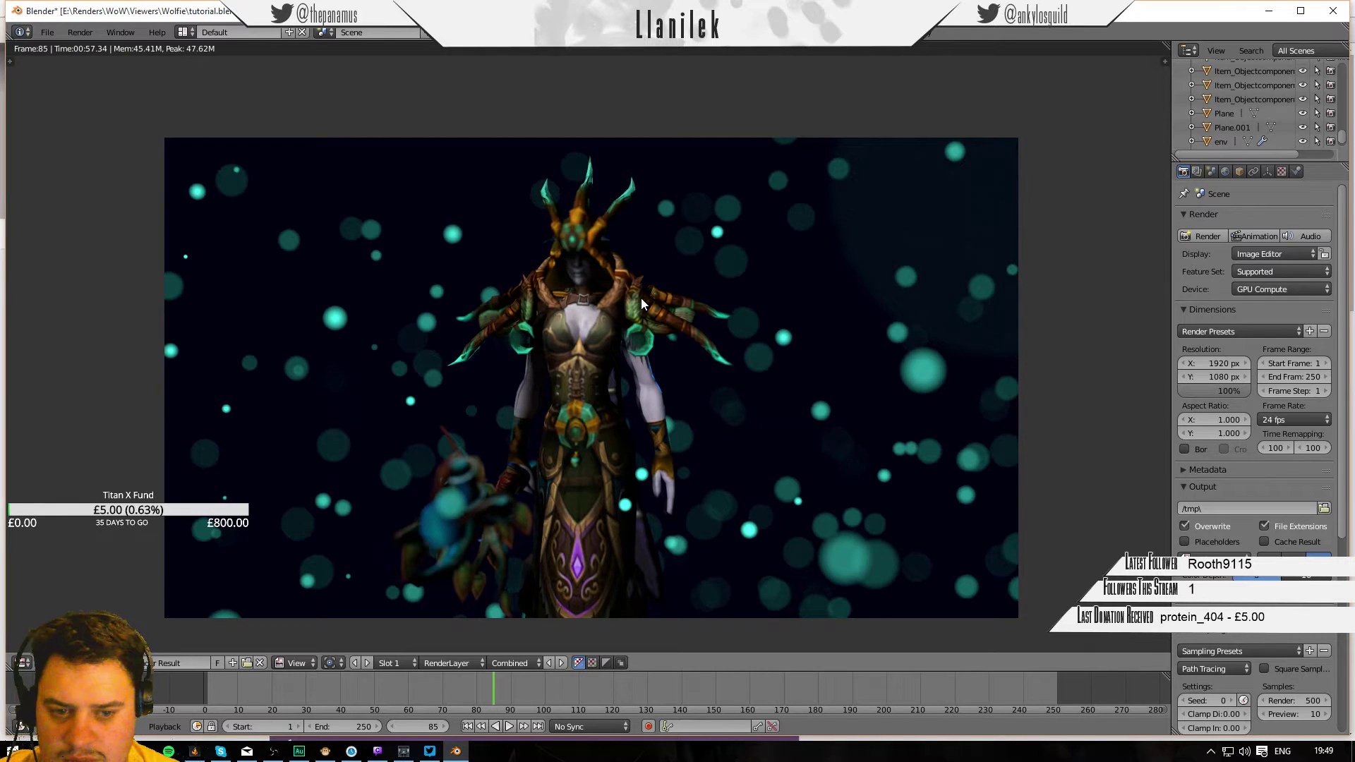
pyautogui.scroll(2, 671, 304)
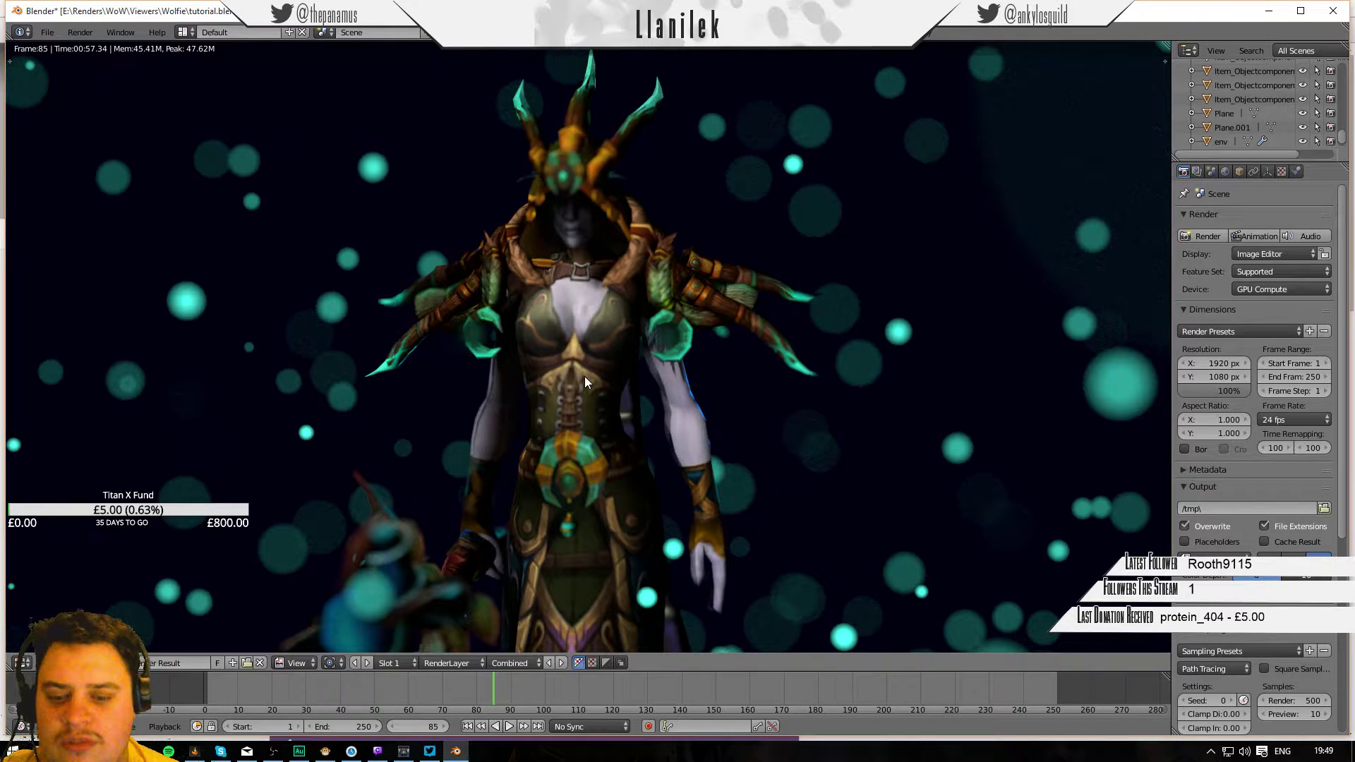
pyautogui.scroll(-2, 575, 386)
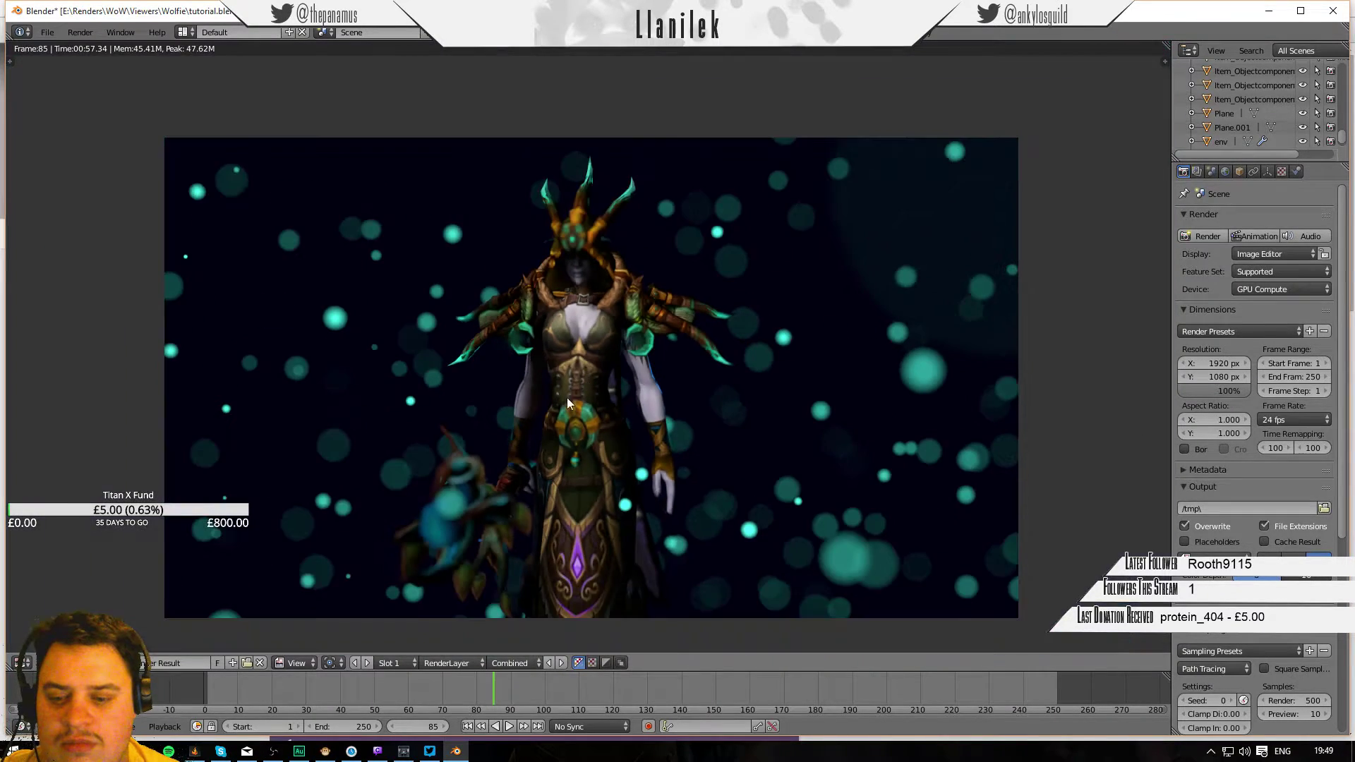
pyautogui.scroll(2, 494, 466)
pyautogui.moveTo(425, 553); pyautogui.dragTo(499, 343, button='middle')
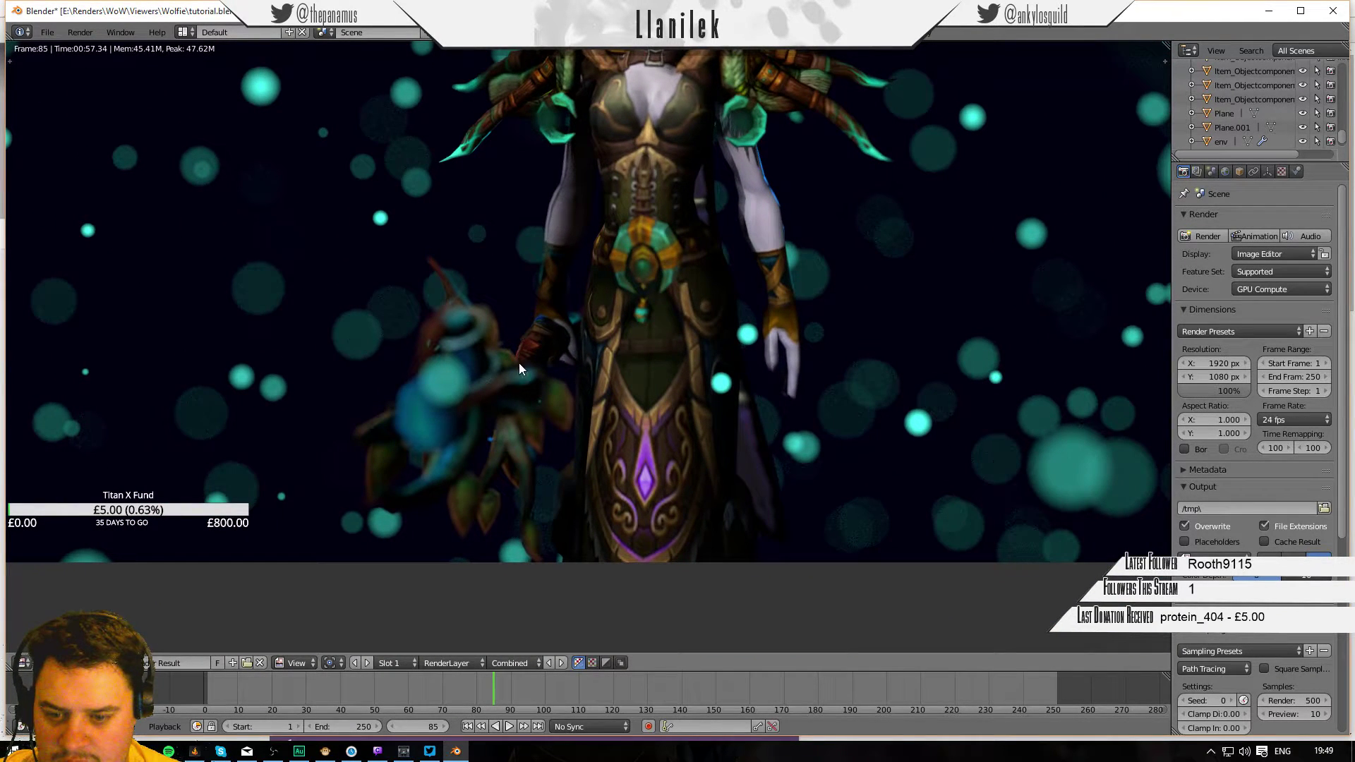
pyautogui.scroll(-2, 605, 377)
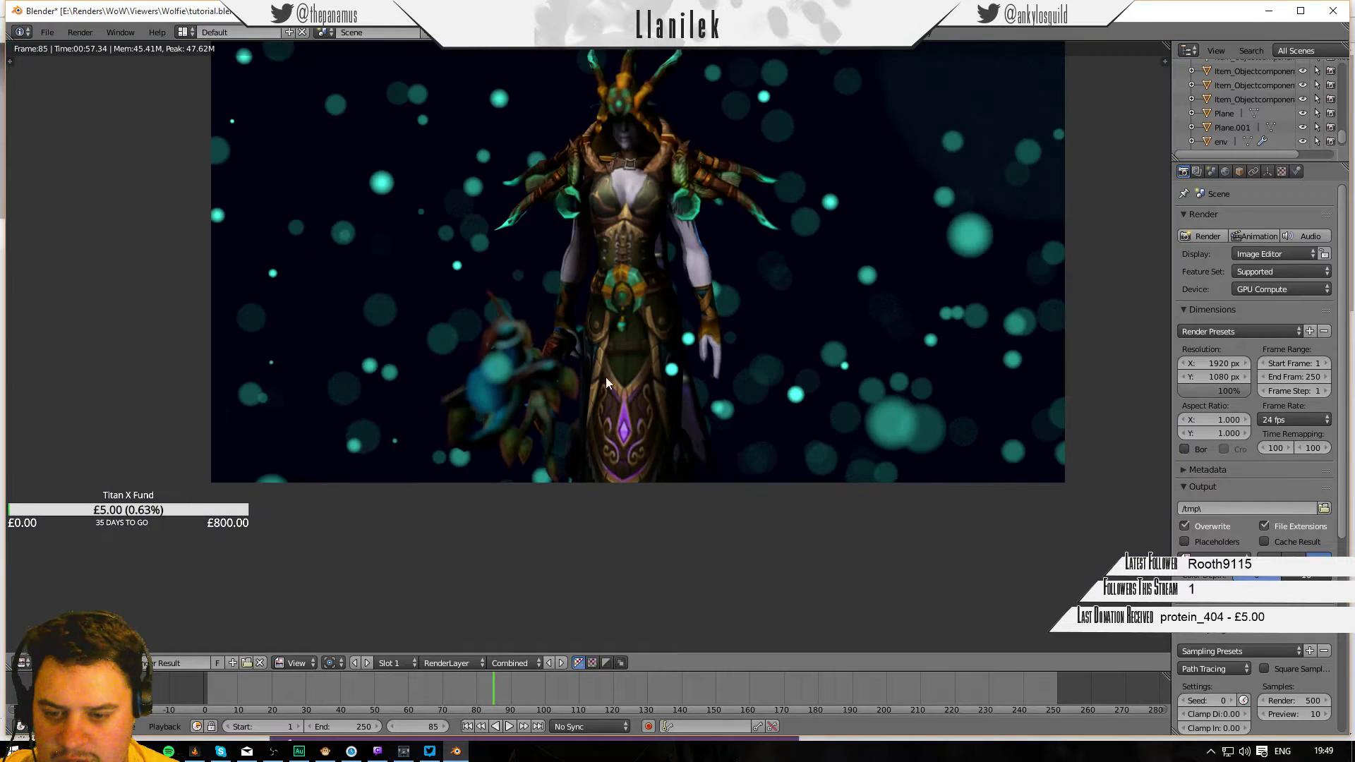
pyautogui.moveTo(624, 429); pyautogui.dragTo(592, 340, button='middle')
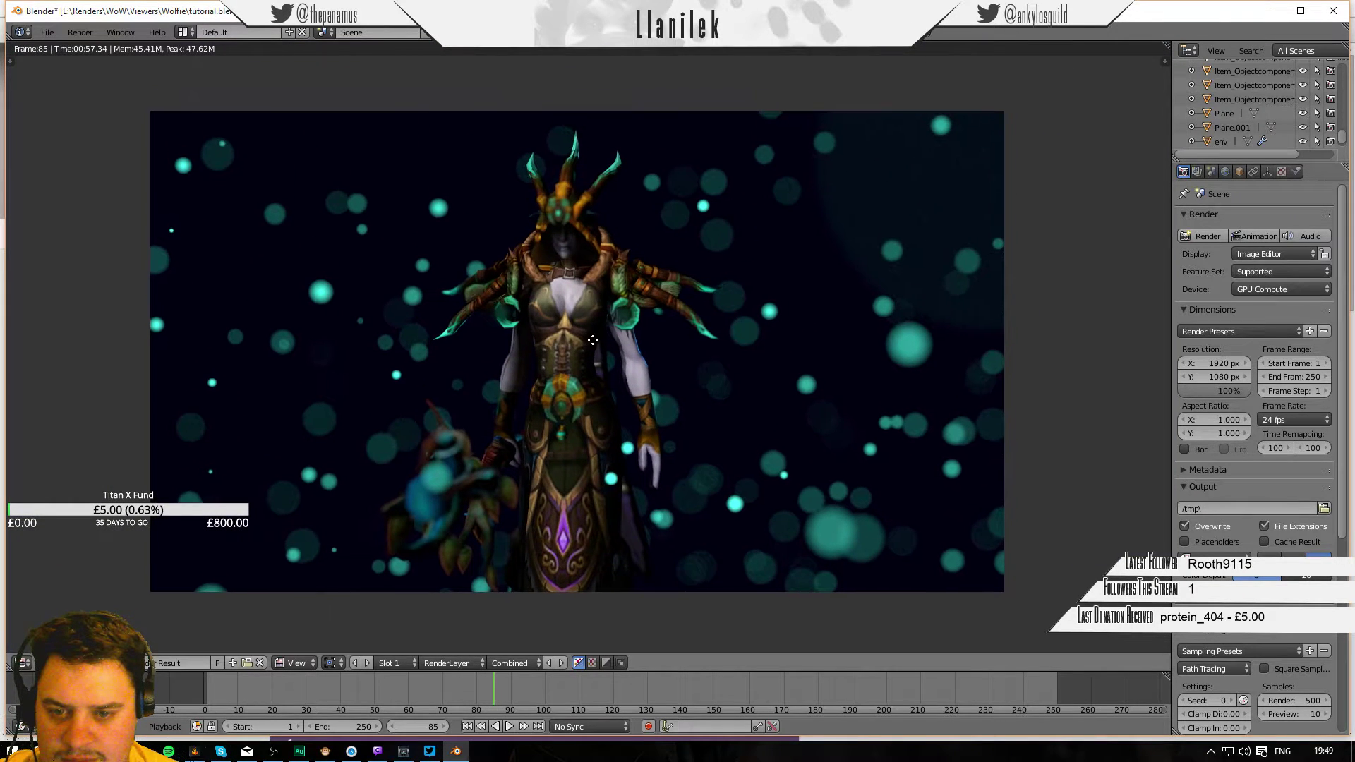
pyautogui.press('Escape')
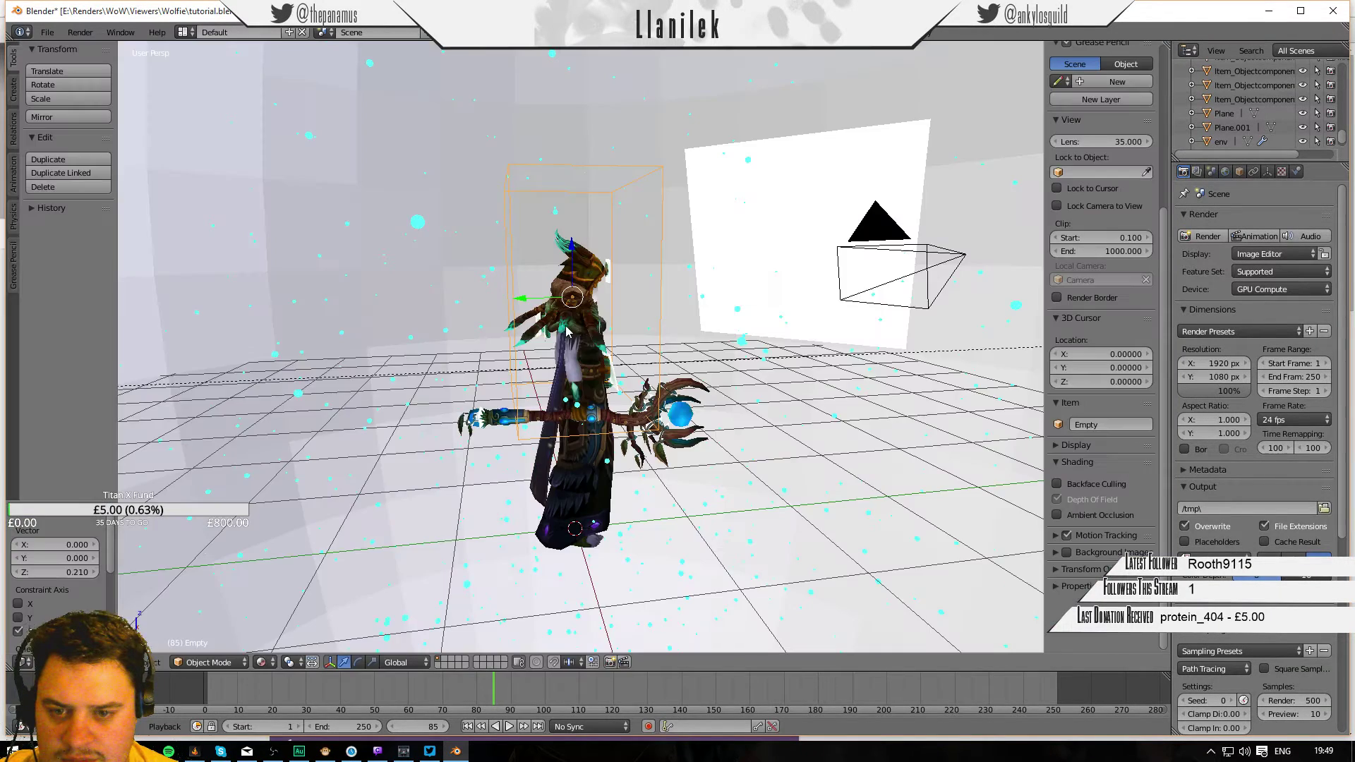
# Switch to the Compositing layout and enable Use Nodes, Backdrop and Auto Render for the compositor.
pyautogui.moveTo(804, 381); pyautogui.dragTo(731, 270, button='middle')
pyautogui.click(187, 31)
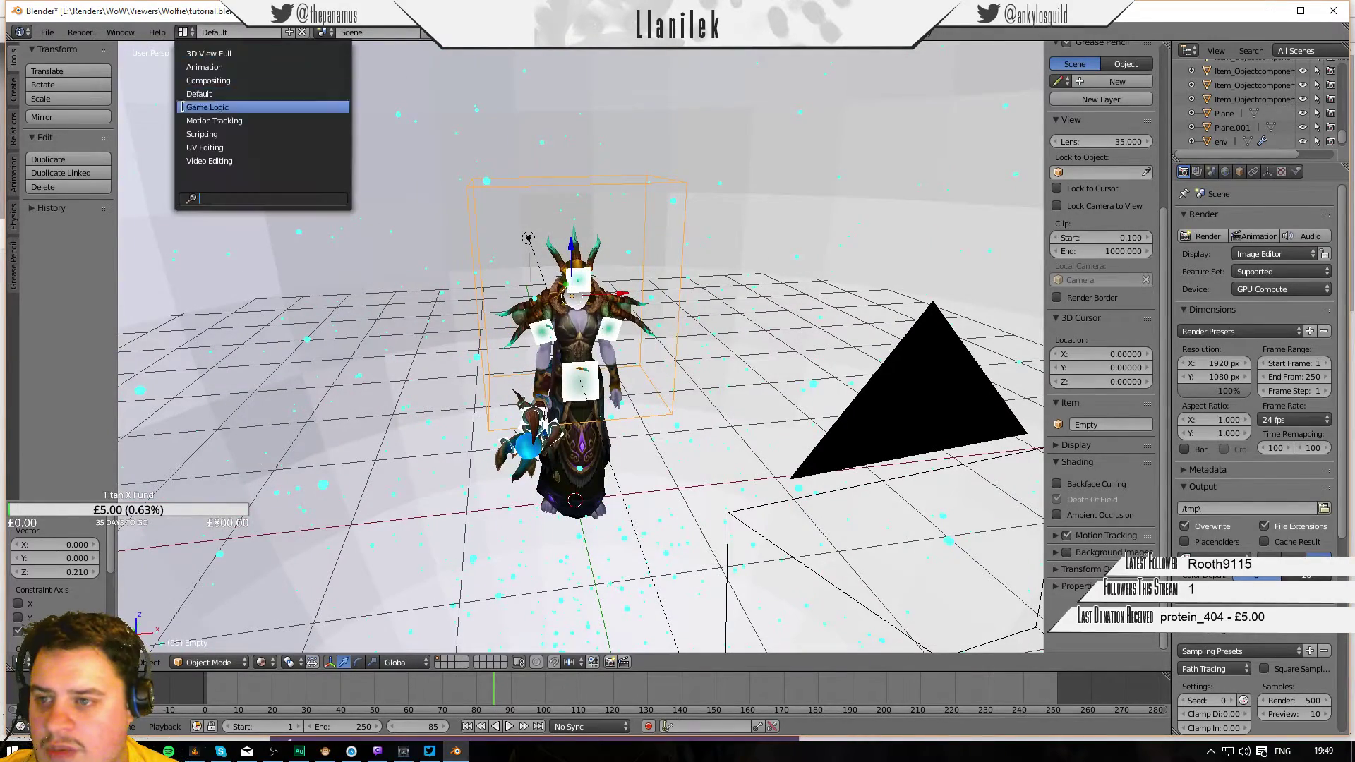
pyautogui.click(224, 80)
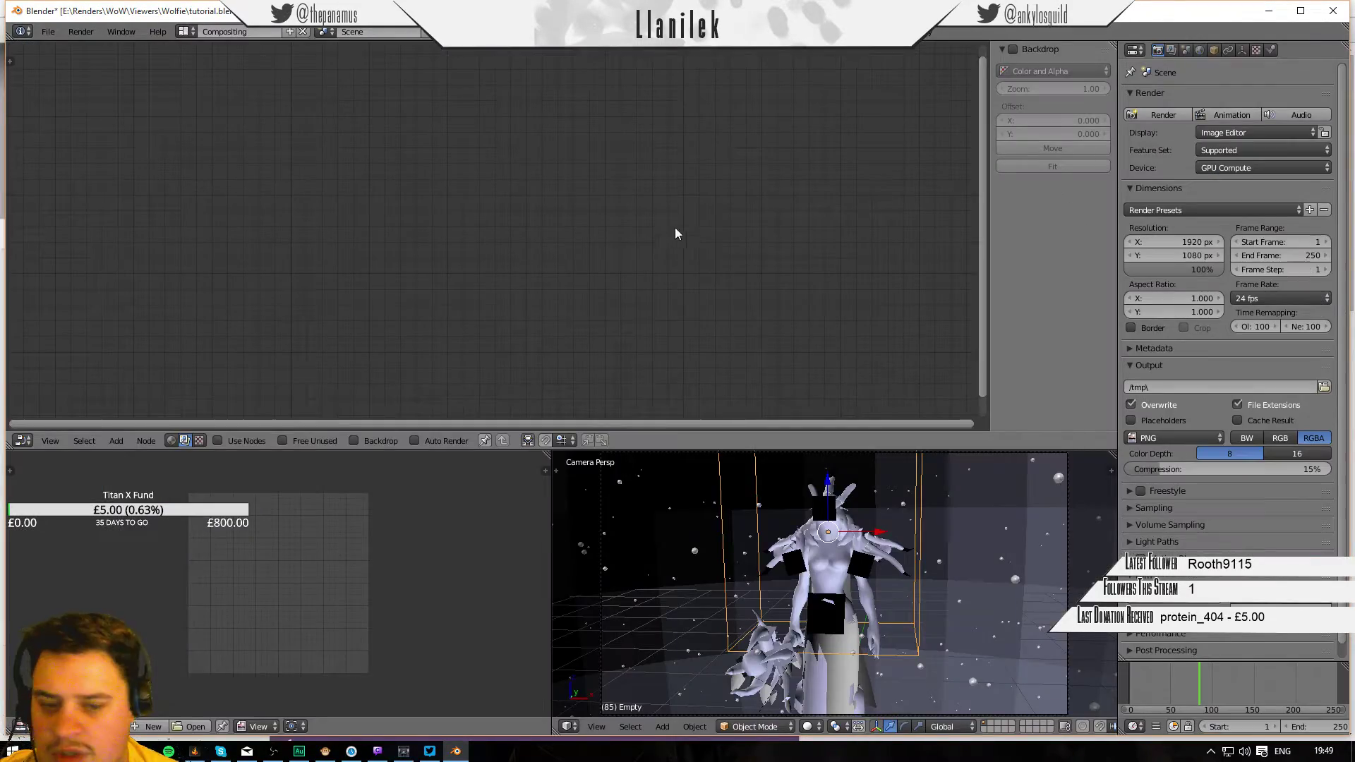
pyautogui.click(243, 440)
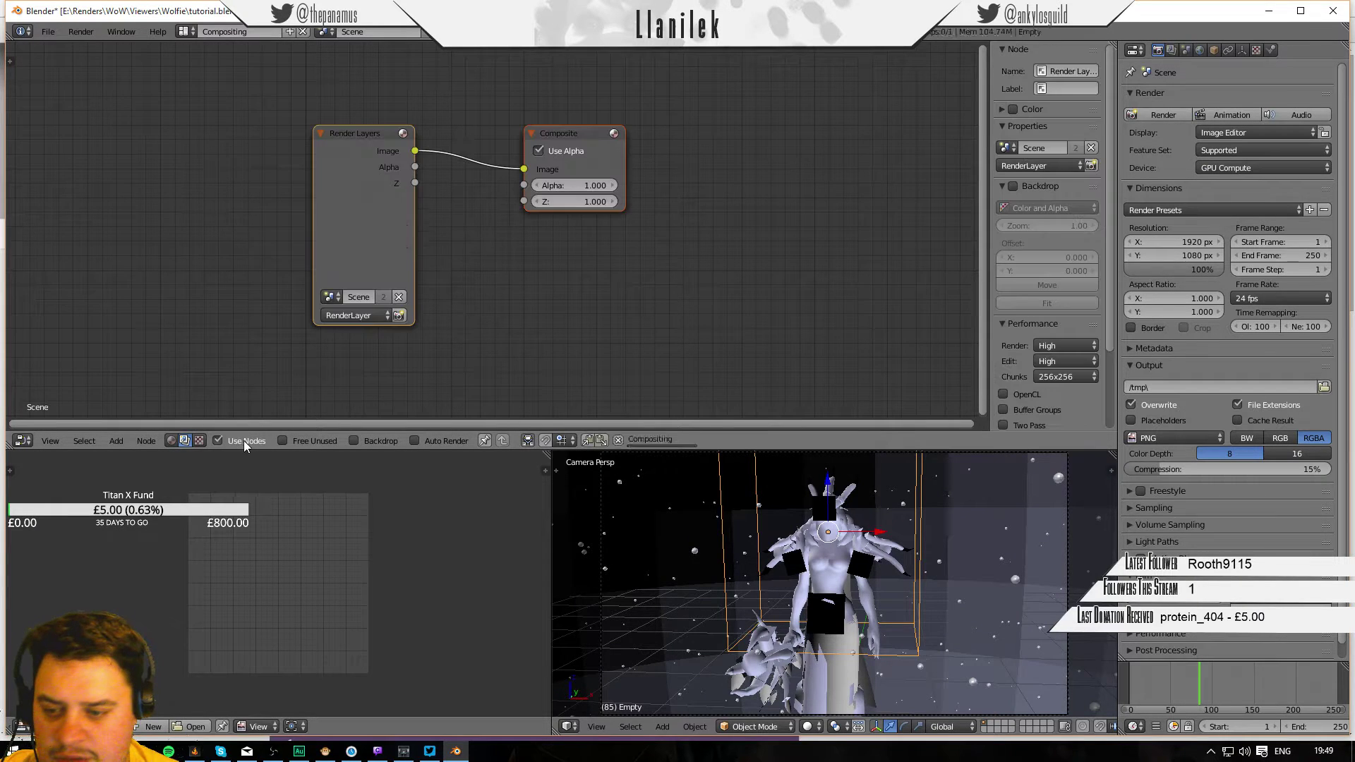
pyautogui.click(443, 440)
pyautogui.click(375, 441)
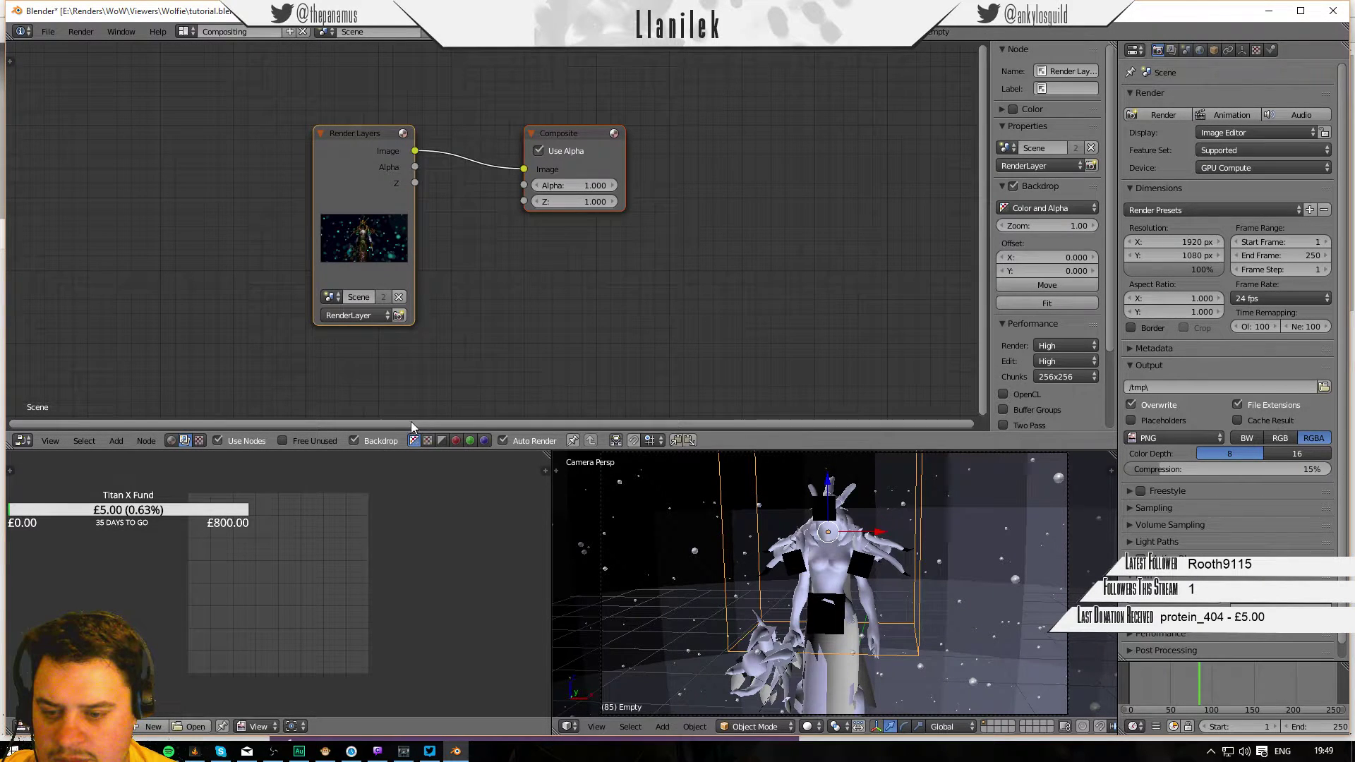
pyautogui.click(505, 441)
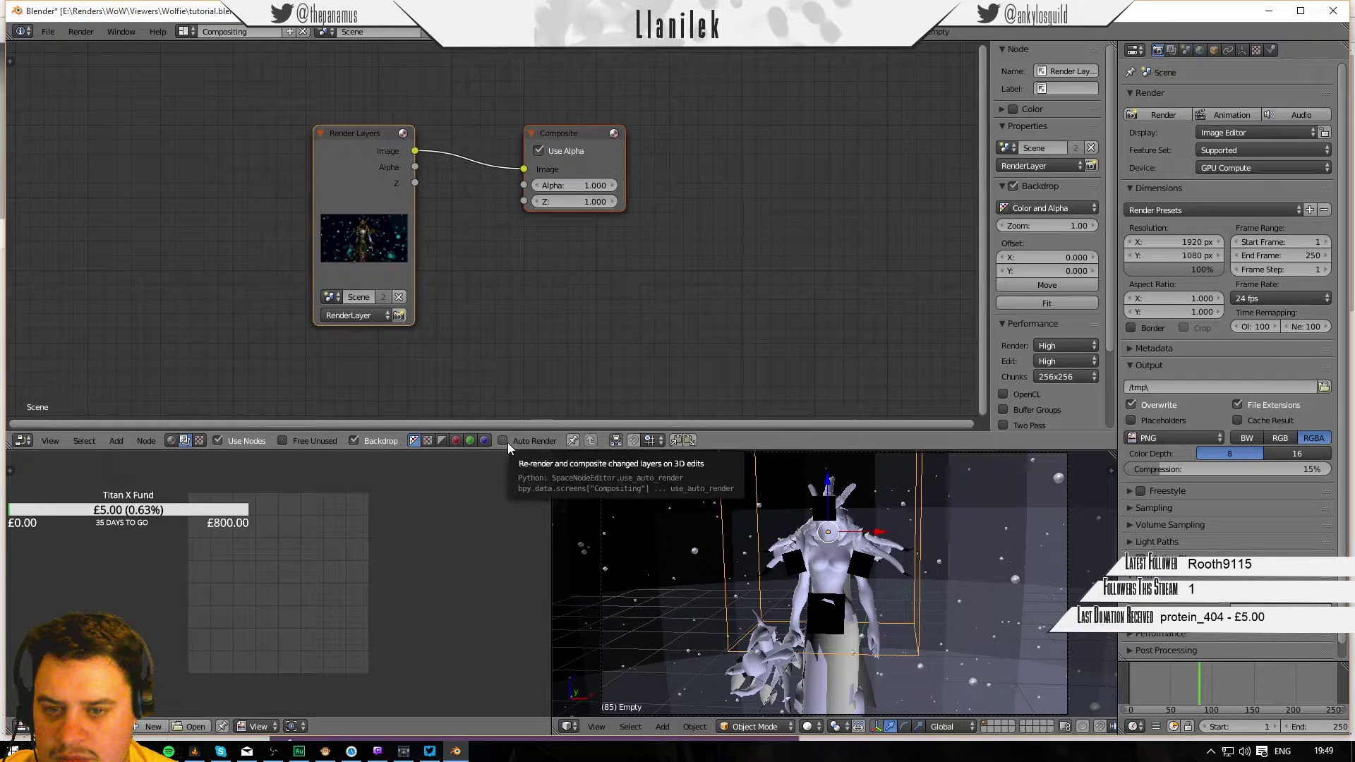
pyautogui.click(505, 442)
pyautogui.hotkey('shift', 'w')
pyautogui.press('Escape')
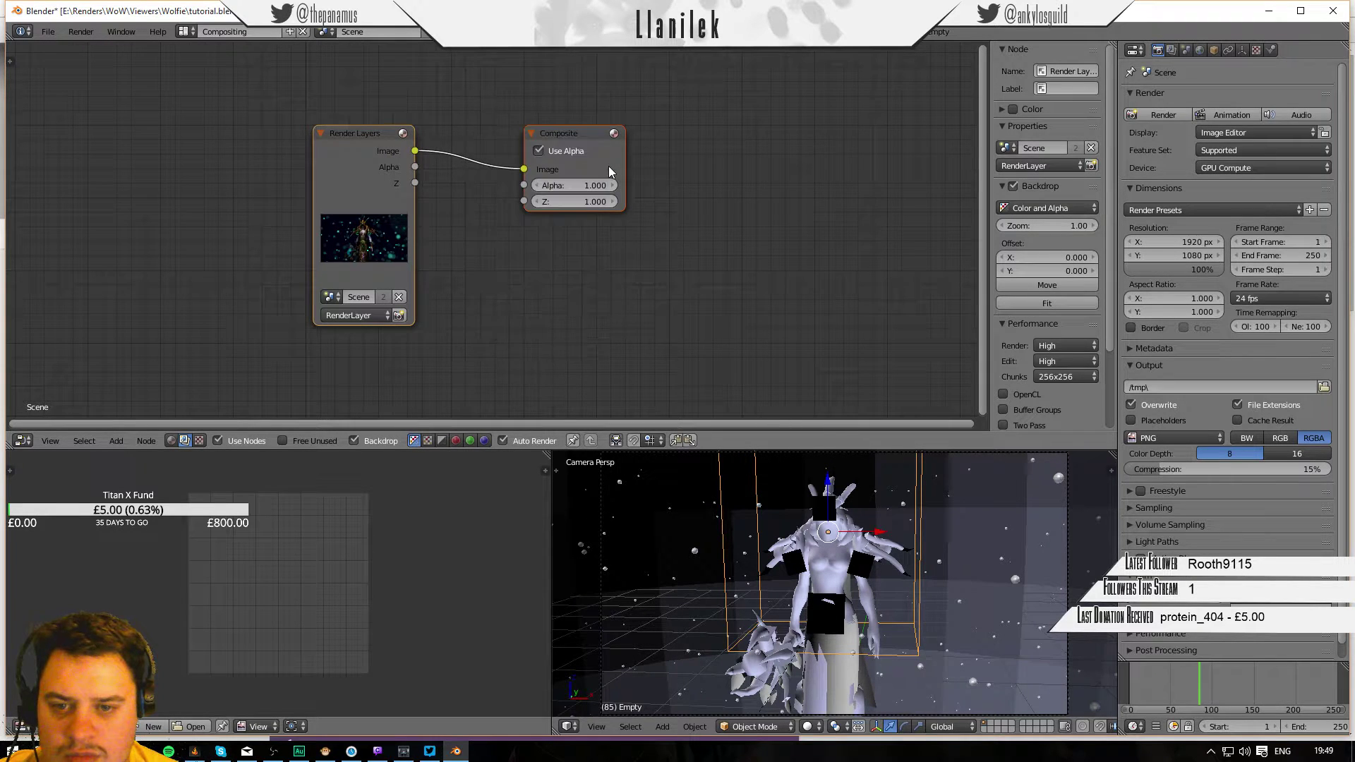
# Move the Composite node away from Render Layers, add a Viewer node below it and connect the Render Layers image to the Viewer.
pyautogui.moveTo(587, 158); pyautogui.dragTo(848, 135)
pyautogui.hotkey('shift', 'a')
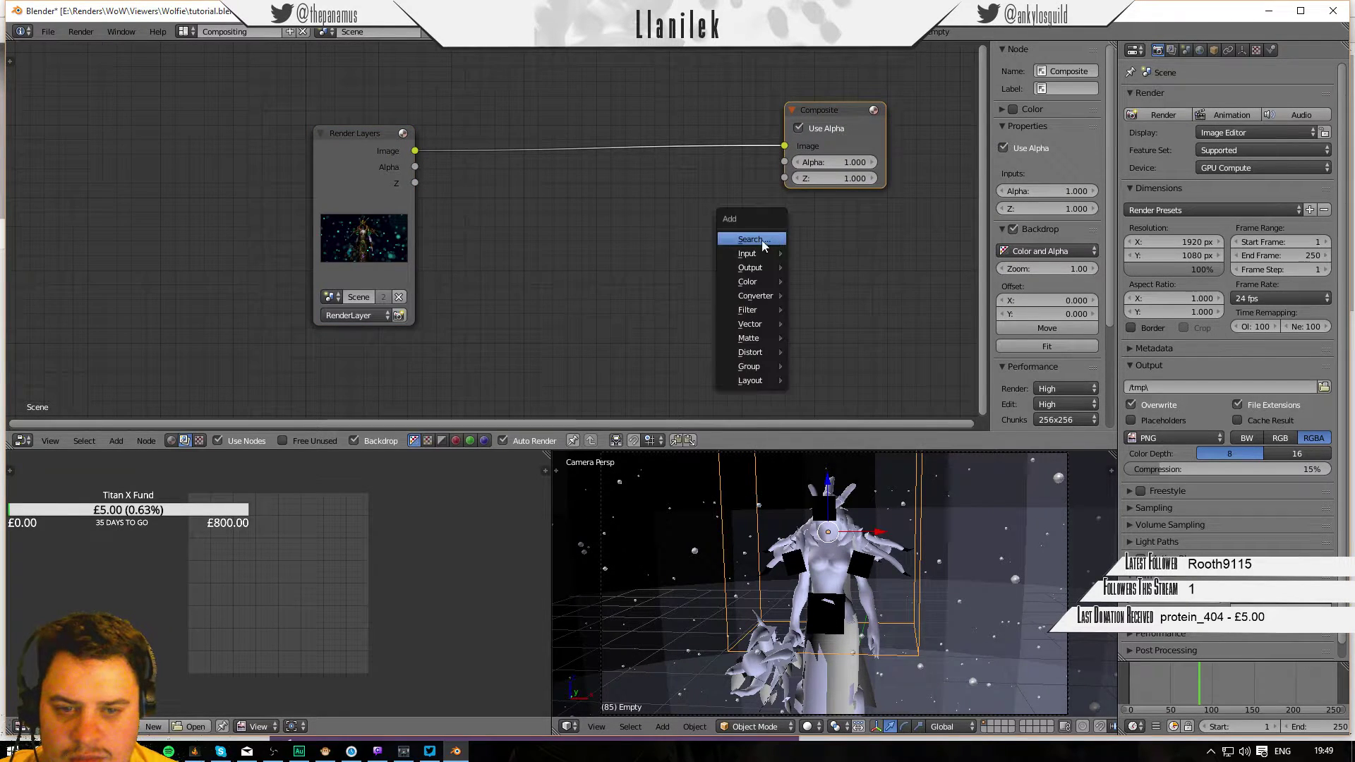
pyautogui.moveTo(755, 268)
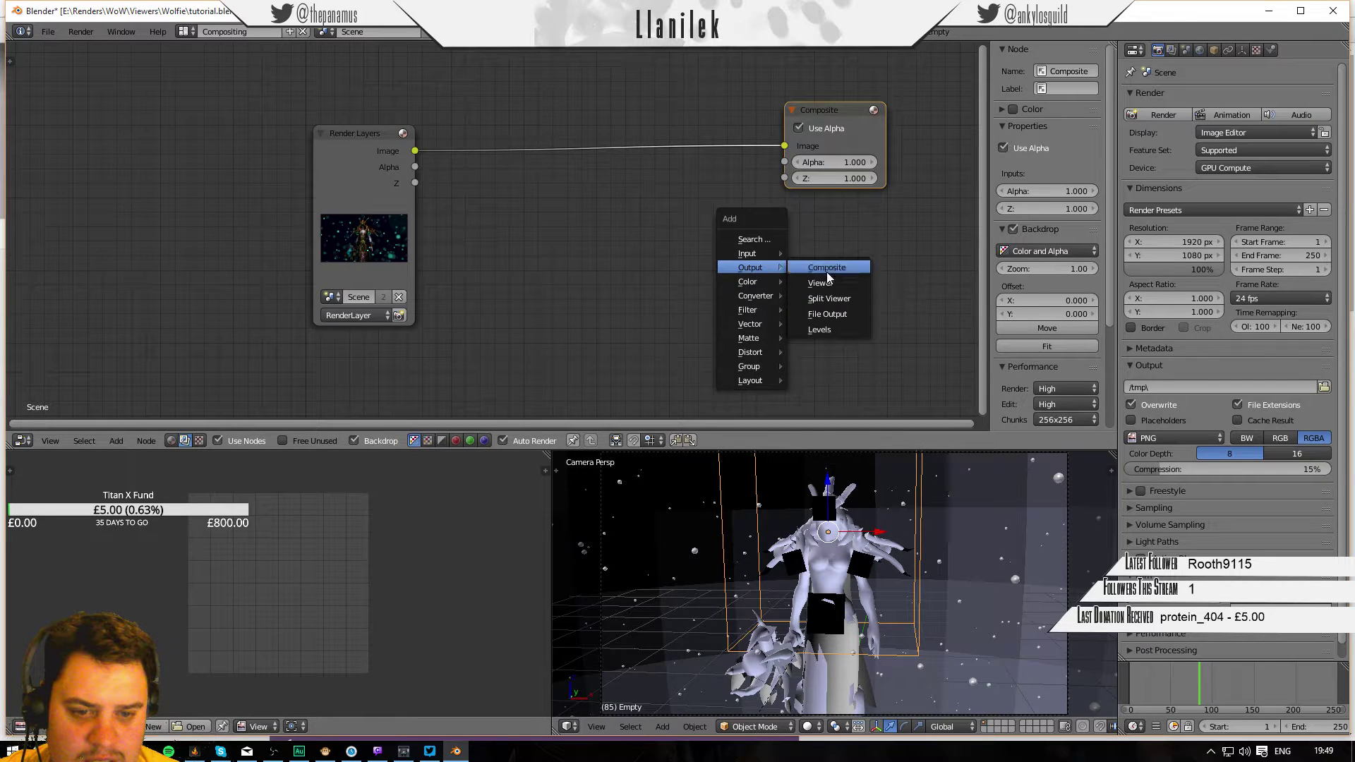
pyautogui.click(818, 282)
pyautogui.click(748, 250)
pyautogui.moveTo(414, 151); pyautogui.dragTo(781, 289)
pyautogui.scroll(-1, 522, 251)
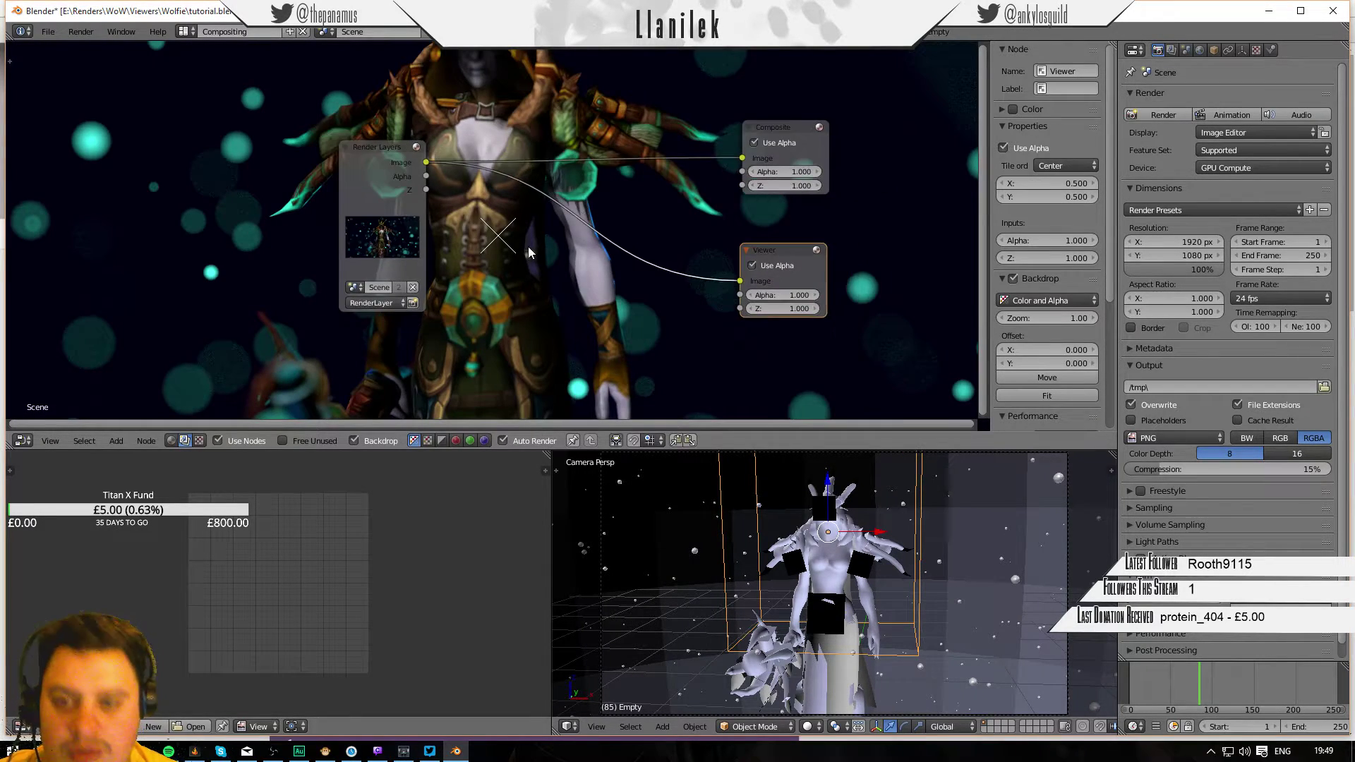
pyautogui.scroll(2, 523, 235)
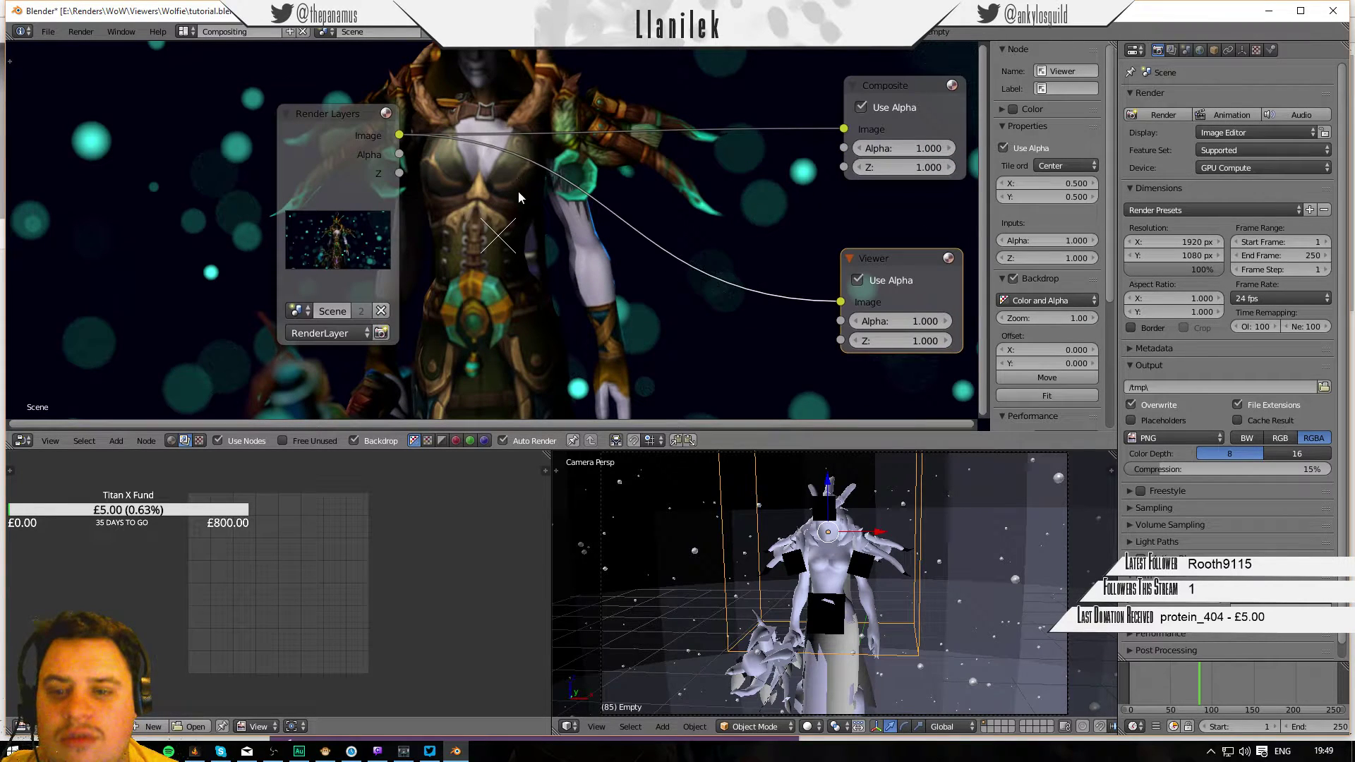
pyautogui.scroll(1, 399, 214)
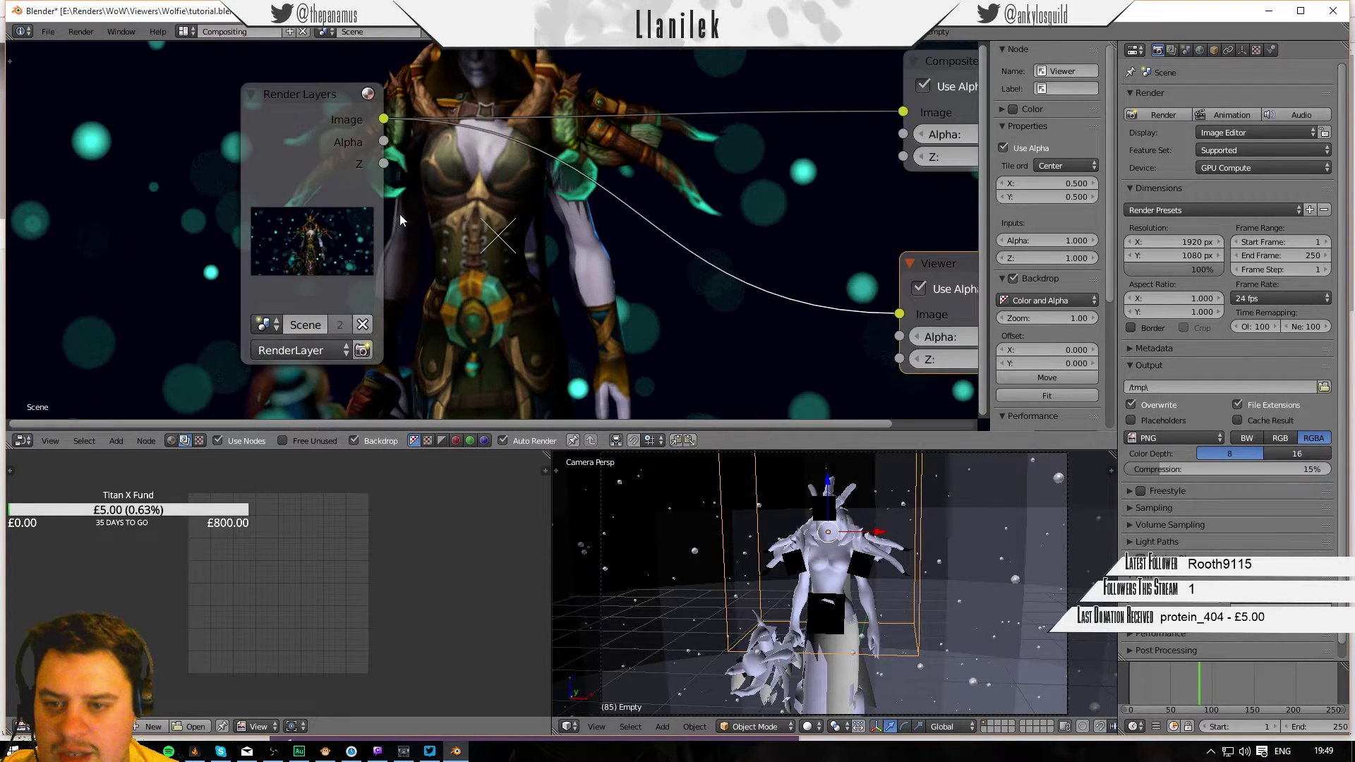
# Insert a Glare node after Render Layers and feed its image output to both the Composite and Viewer nodes.
pyautogui.scroll(-3, 434, 158)
pyautogui.moveTo(434, 158); pyautogui.dragTo(160, 116)
pyautogui.hotkey('shift', 'a')
pyautogui.moveTo(213, 177)
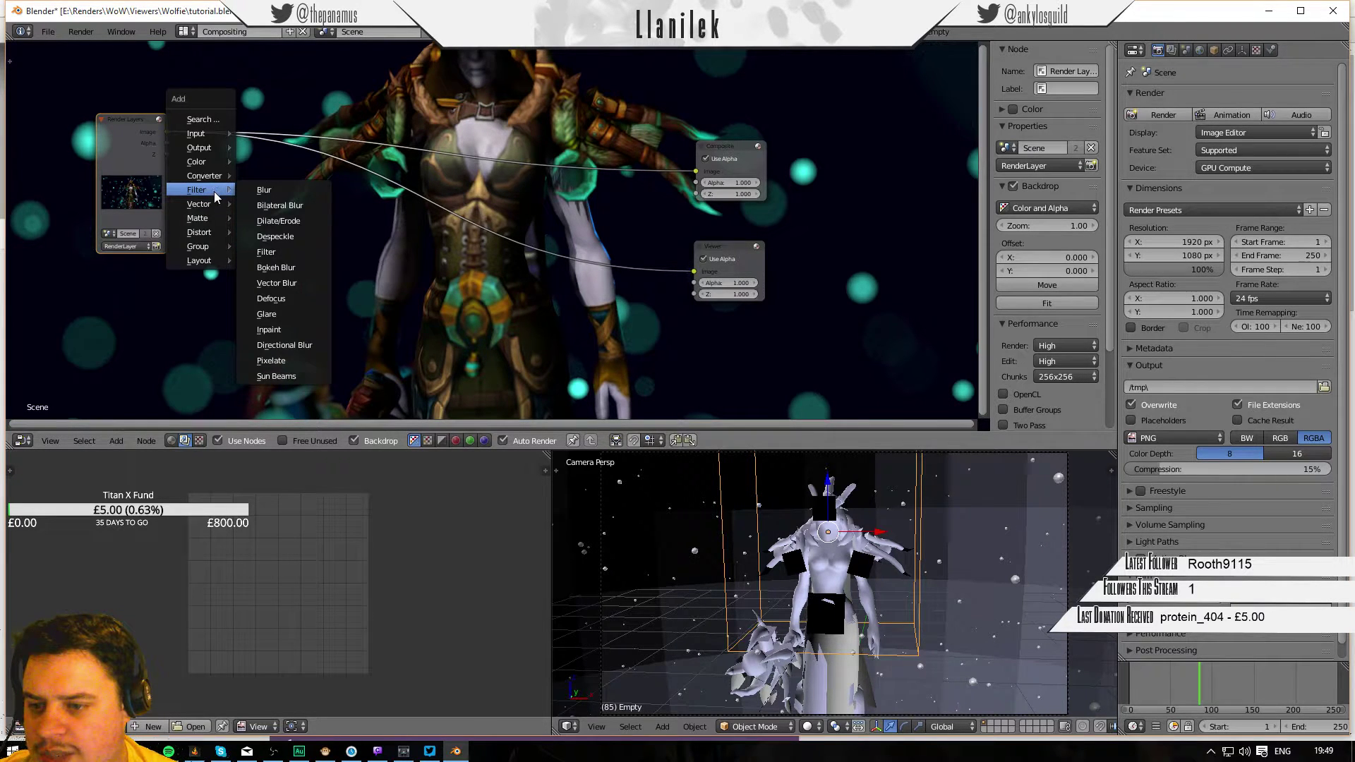
pyautogui.click(282, 314)
pyautogui.click(203, 124)
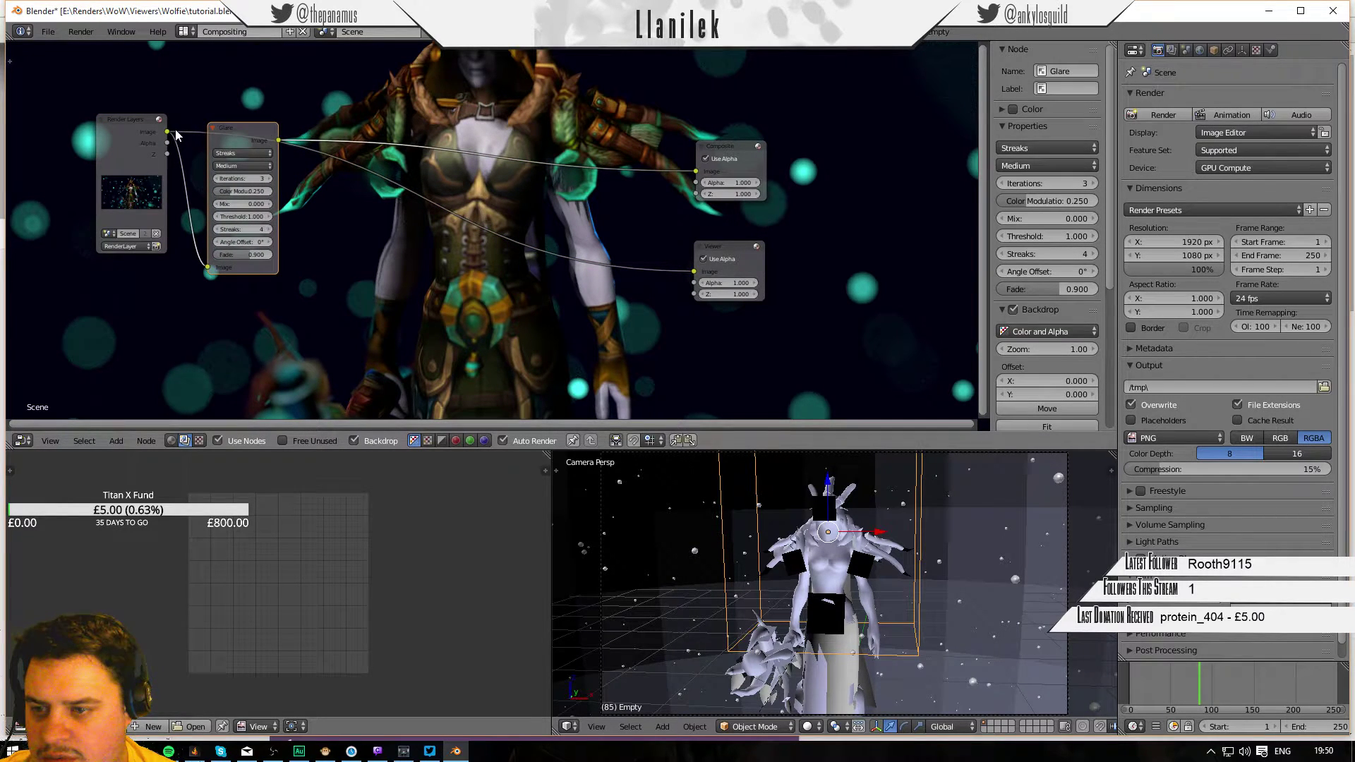
pyautogui.moveTo(279, 140); pyautogui.dragTo(698, 273)
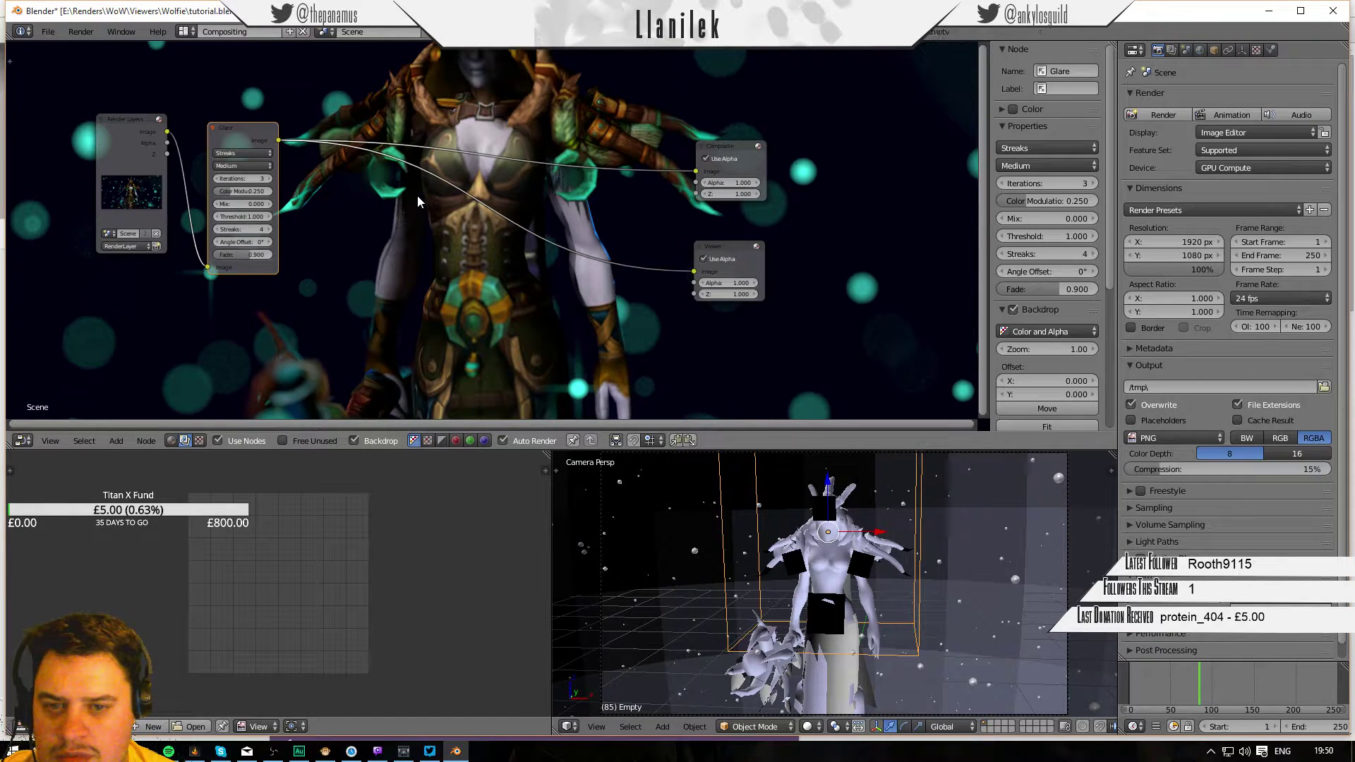
# Set the Glare node's type to Fog Glow and its quality to High.
pyautogui.click(240, 154)
pyautogui.click(243, 141)
pyautogui.click(248, 165)
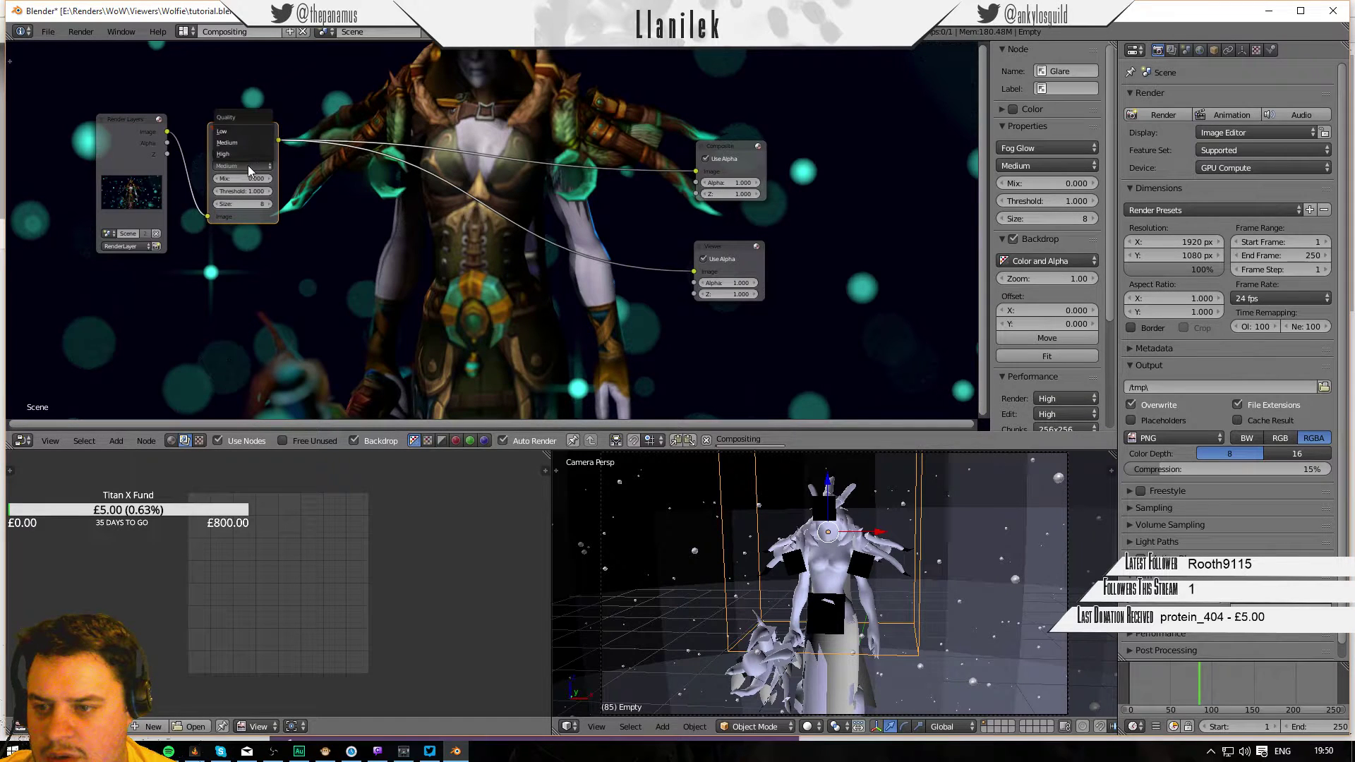
pyautogui.click(231, 152)
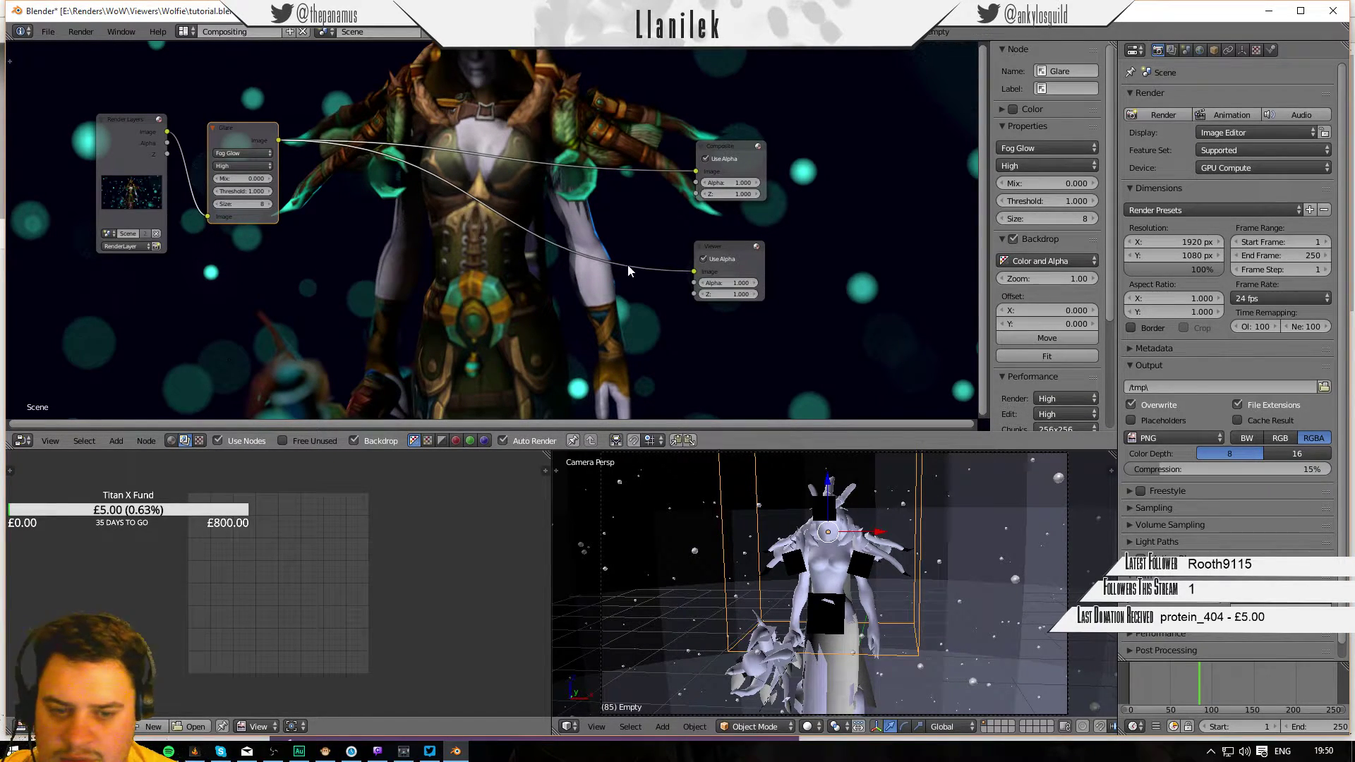
# Add an RGB Curves node between the Glare and Viewer nodes and place it just beside the Glare node.
pyautogui.hotkey('shift', 'a')
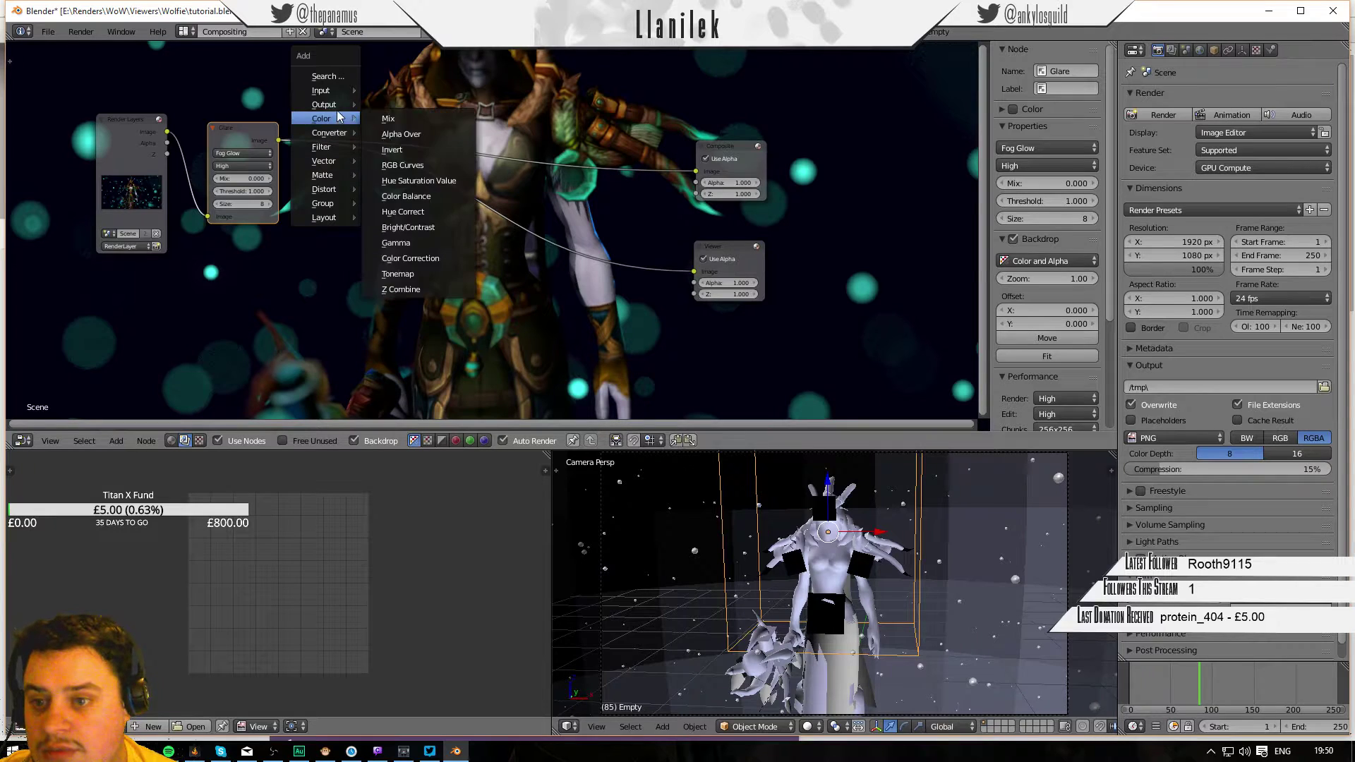
pyautogui.moveTo(338, 113)
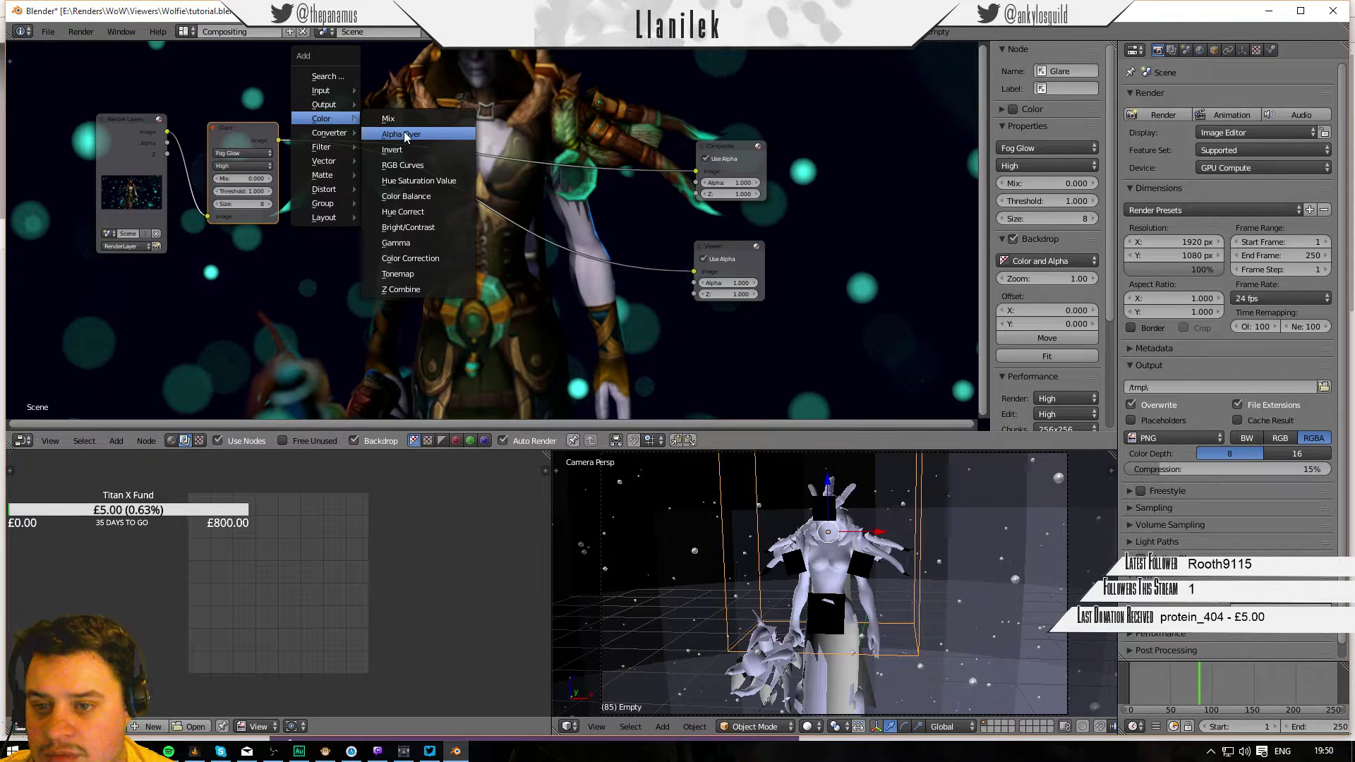
pyautogui.click(404, 166)
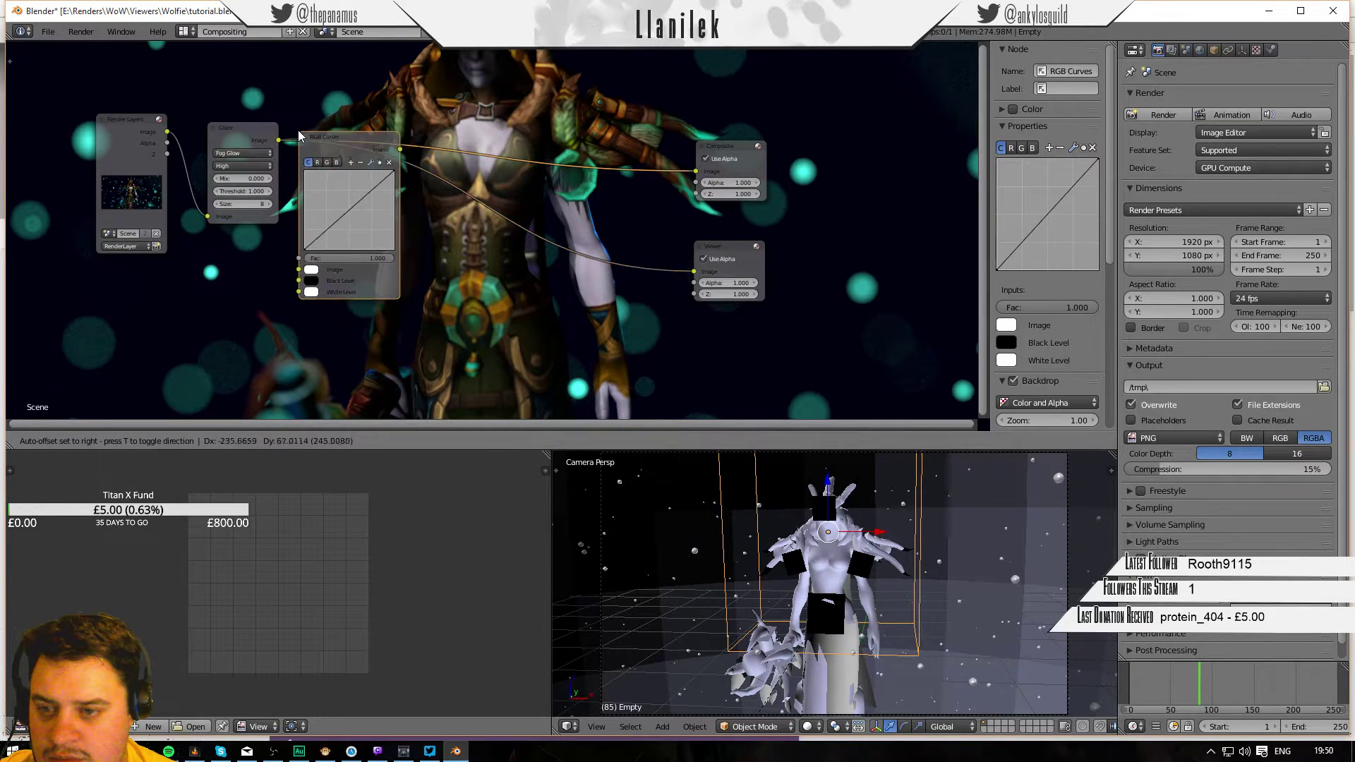
pyautogui.click(400, 170)
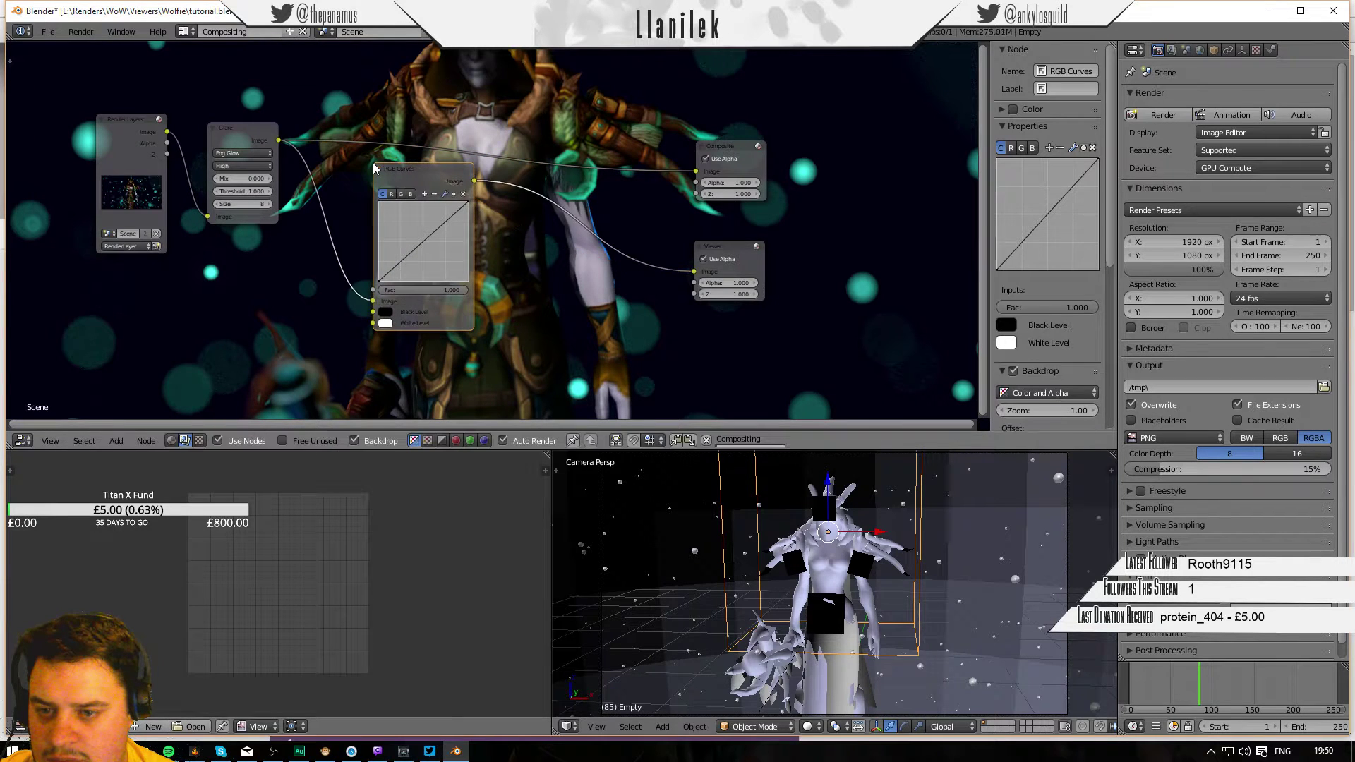
pyautogui.moveTo(400, 170); pyautogui.dragTo(334, 164)
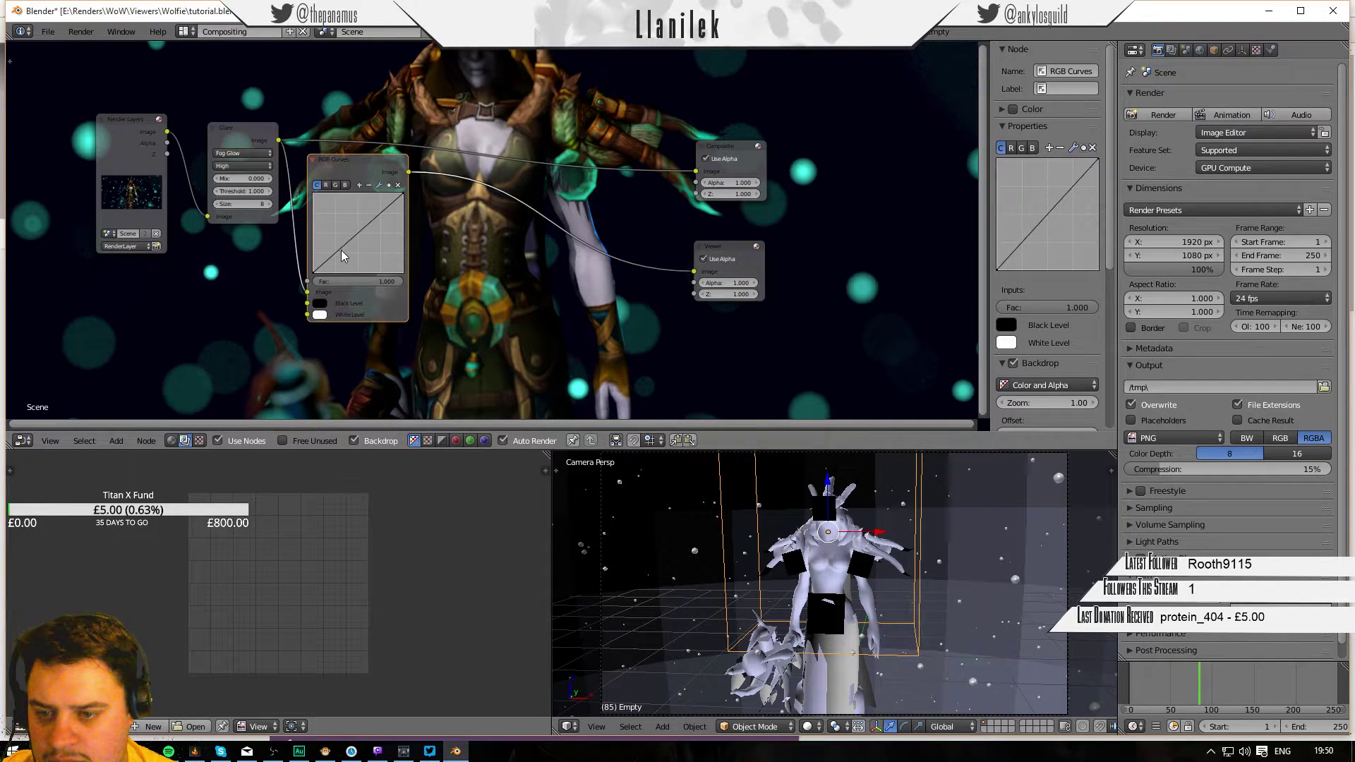
# Shape the RGB Curves node's combined curve into a gentle S with a low point and an upper point at about X 0.644, Y 0.725.
pyautogui.moveTo(341, 249); pyautogui.dragTo(369, 217)
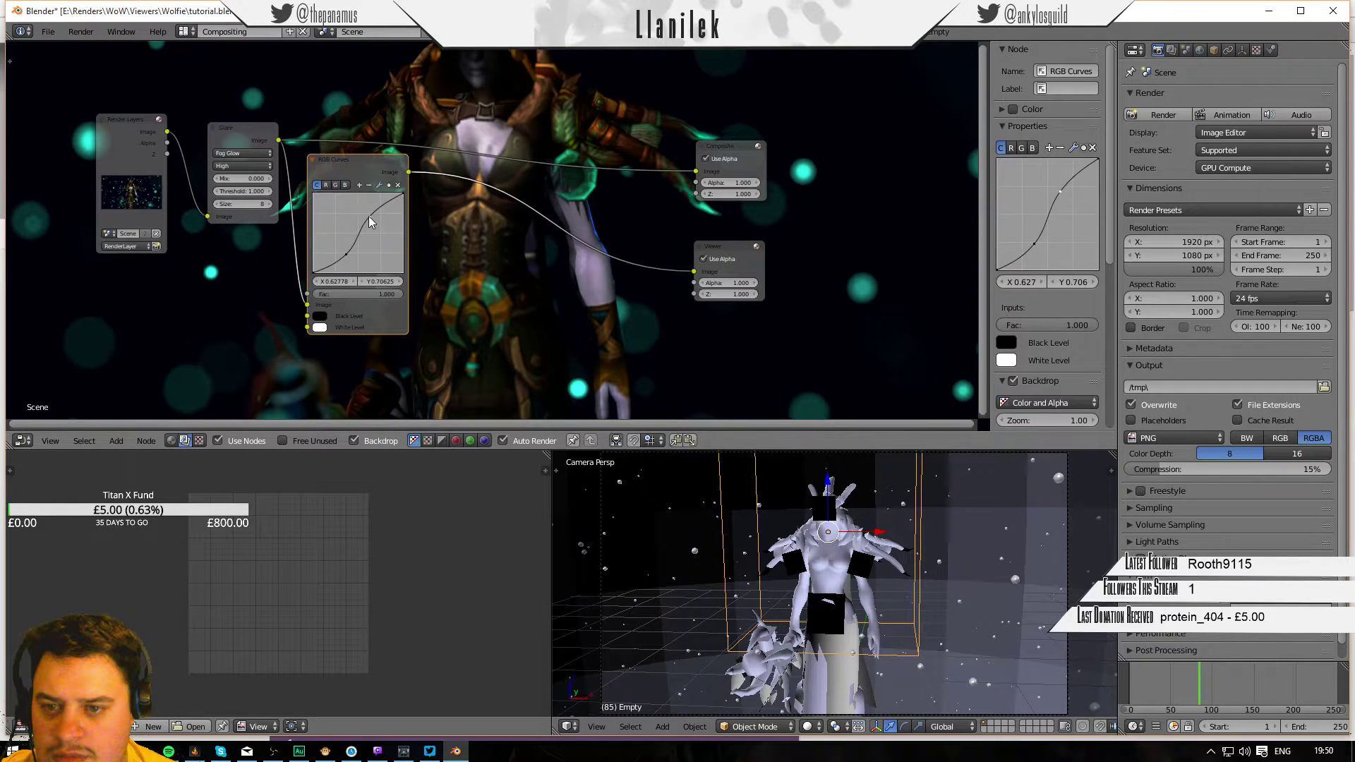
pyautogui.moveTo(370, 216); pyautogui.dragTo(376, 219)
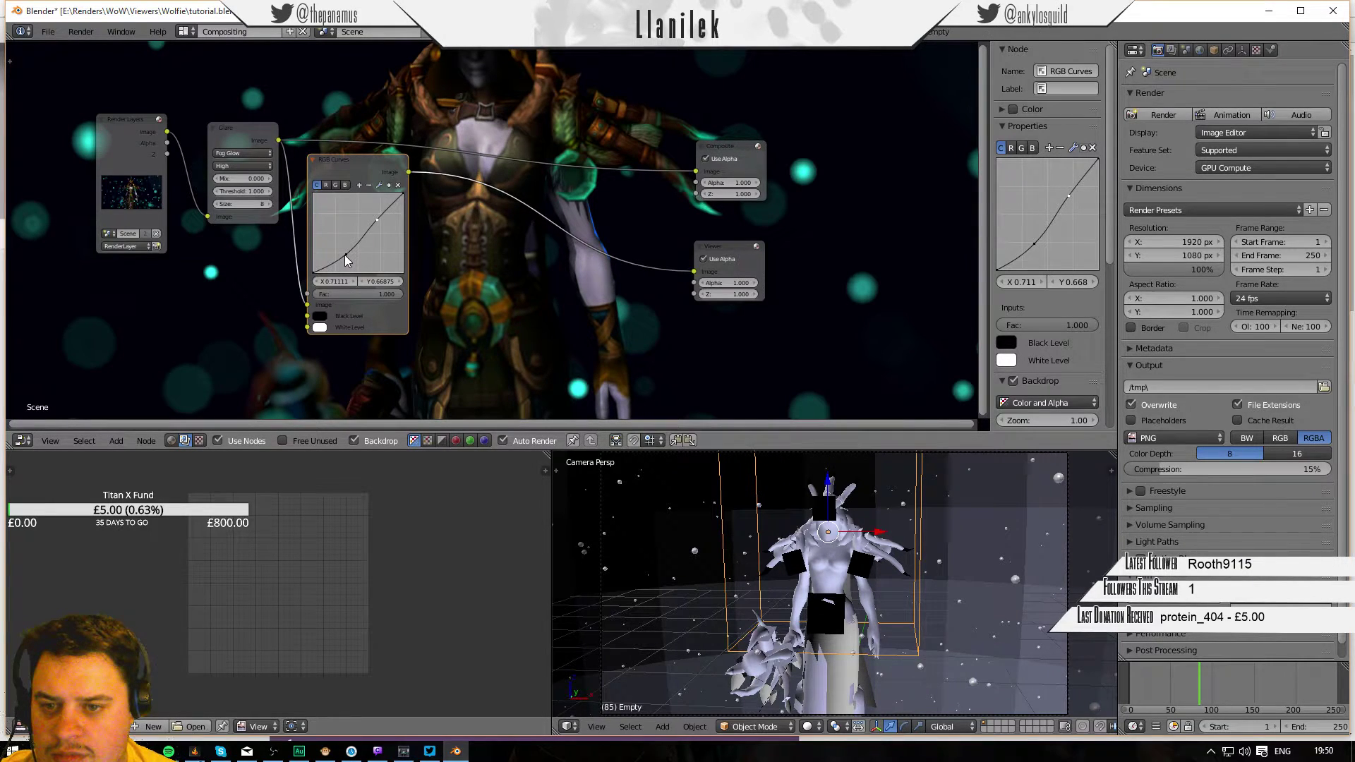
pyautogui.moveTo(345, 256); pyautogui.dragTo(336, 247)
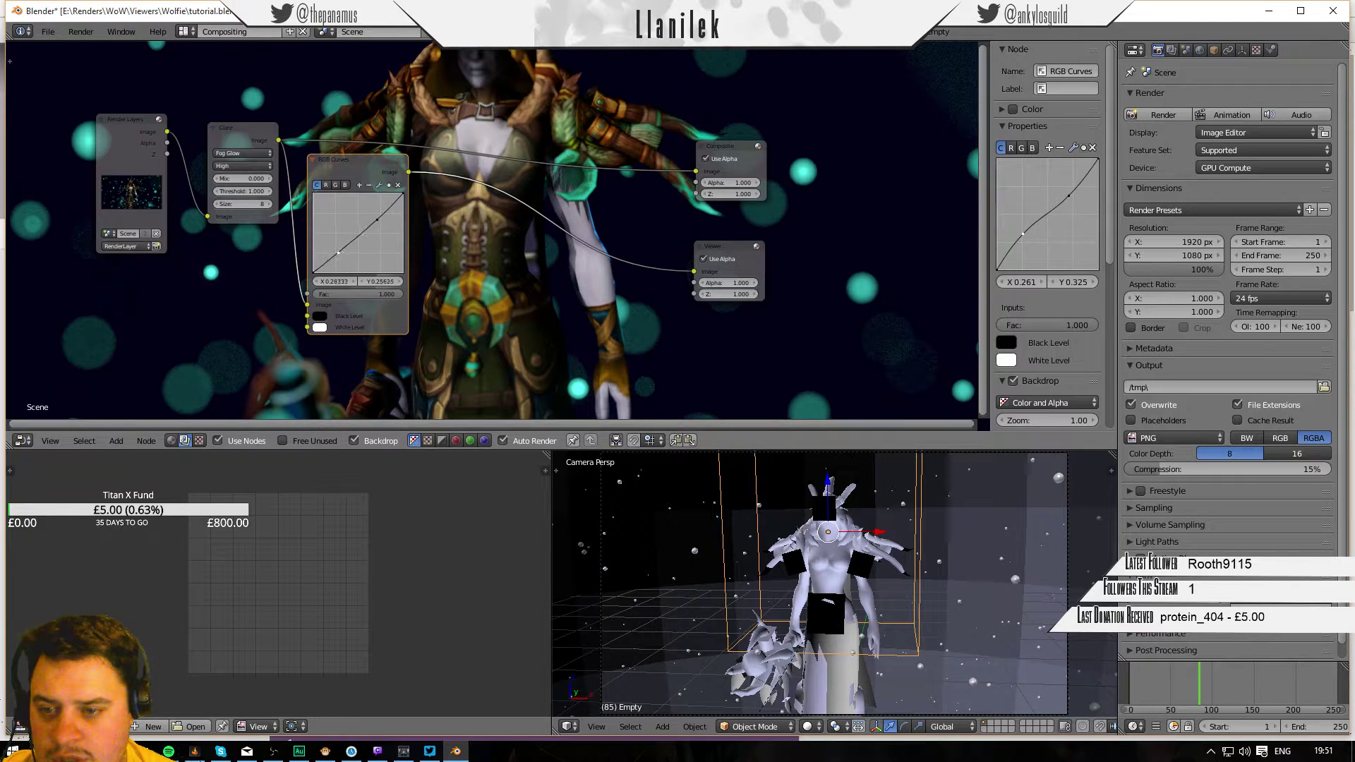
pyautogui.moveTo(337, 244); pyautogui.dragTo(371, 215)
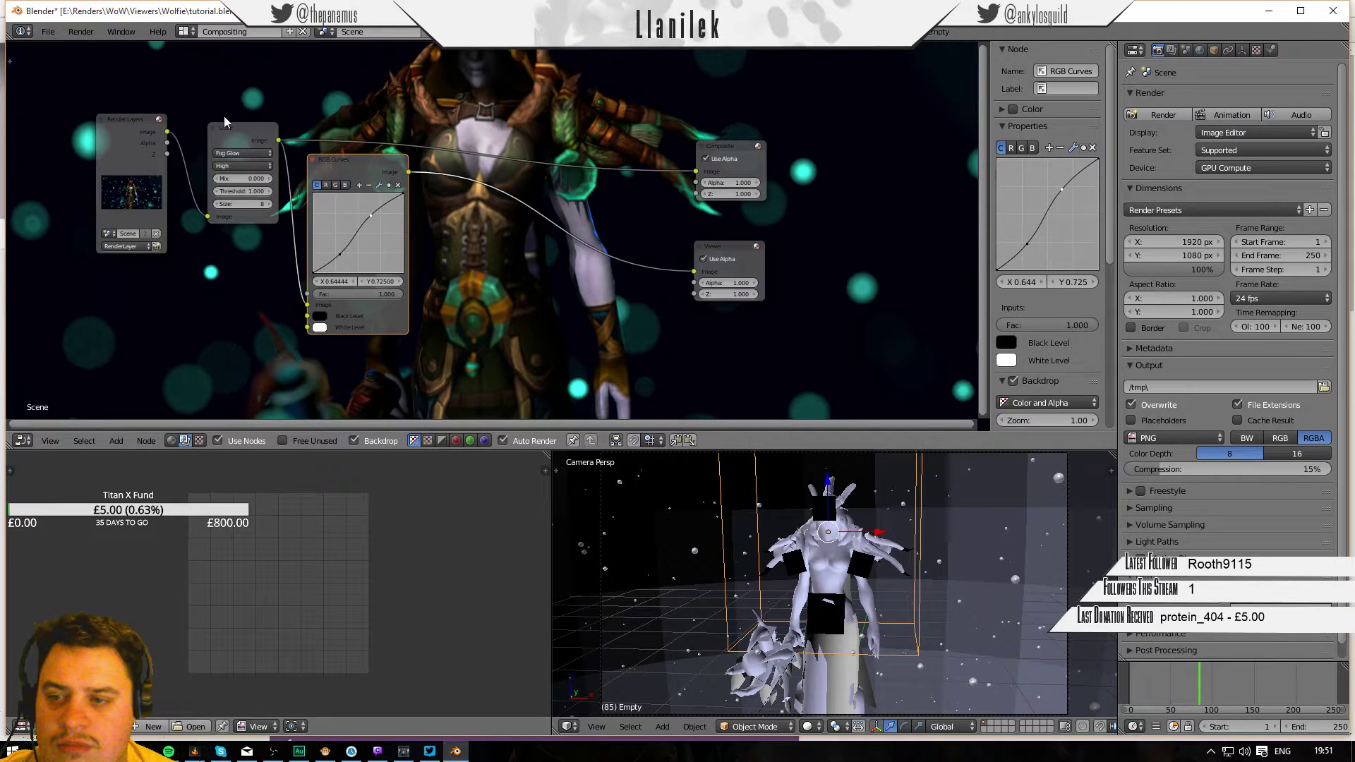
# Duplicate the Glare node and insert the copy between the RGB Curves and Viewer nodes.
pyautogui.click(230, 134)
pyautogui.hotkey('shift', 'd')
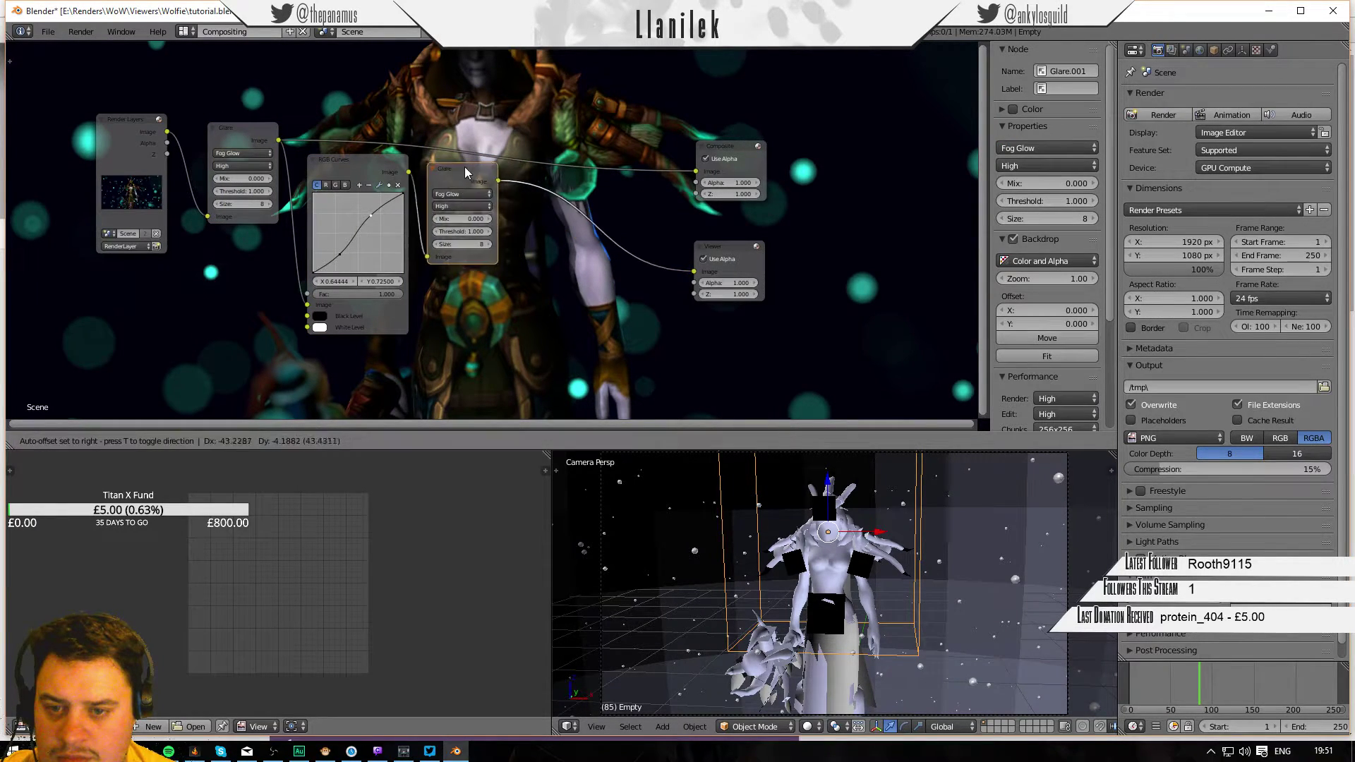
pyautogui.click(461, 166)
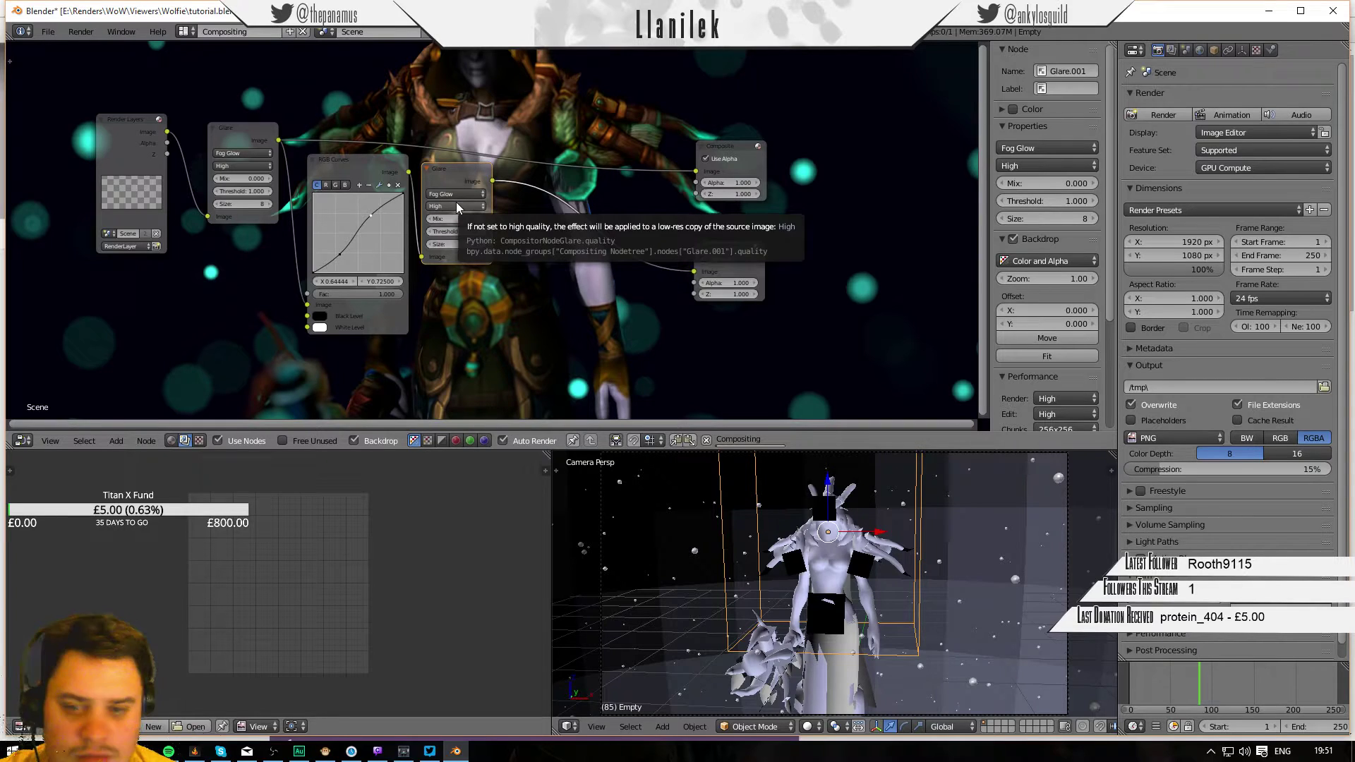
pyautogui.hotkey('shift', 'a')
pyautogui.moveTo(531, 213)
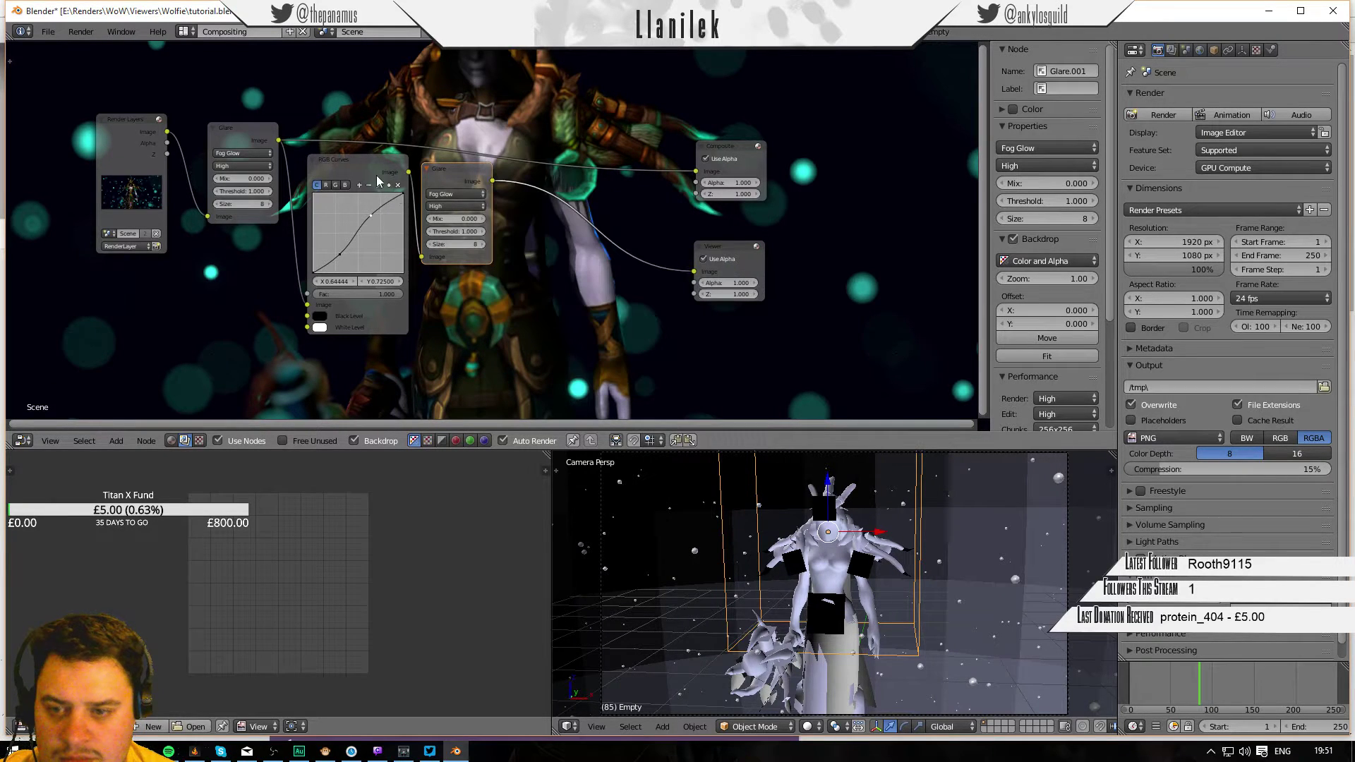
# Rearrange the first Glare, RGB Curves and second Glare nodes slightly lower with clear spacing between them.
pyautogui.click(129, 127)
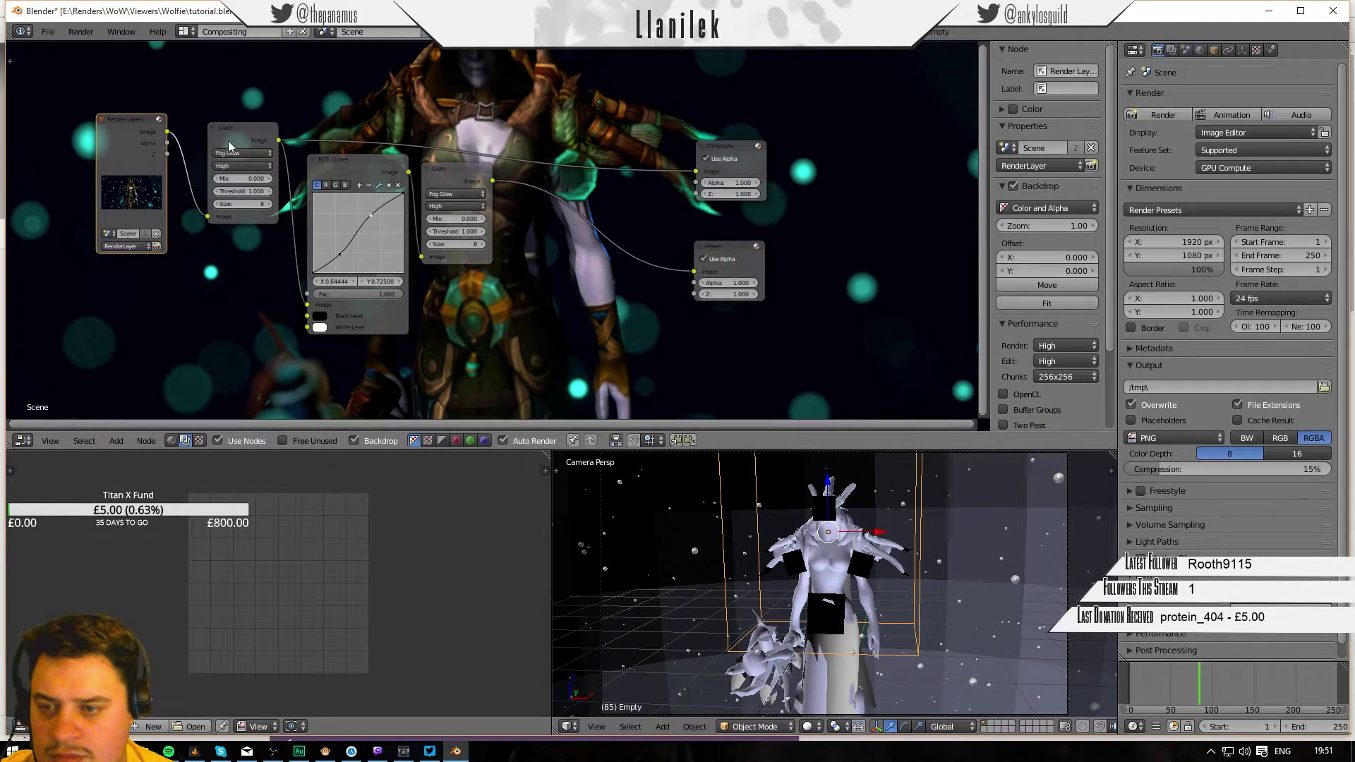
pyautogui.moveTo(240, 134)
pyautogui.mouseDown()
pyautogui.moveTo(246, 149)
pyautogui.moveTo(234, 146)
pyautogui.mouseUp()
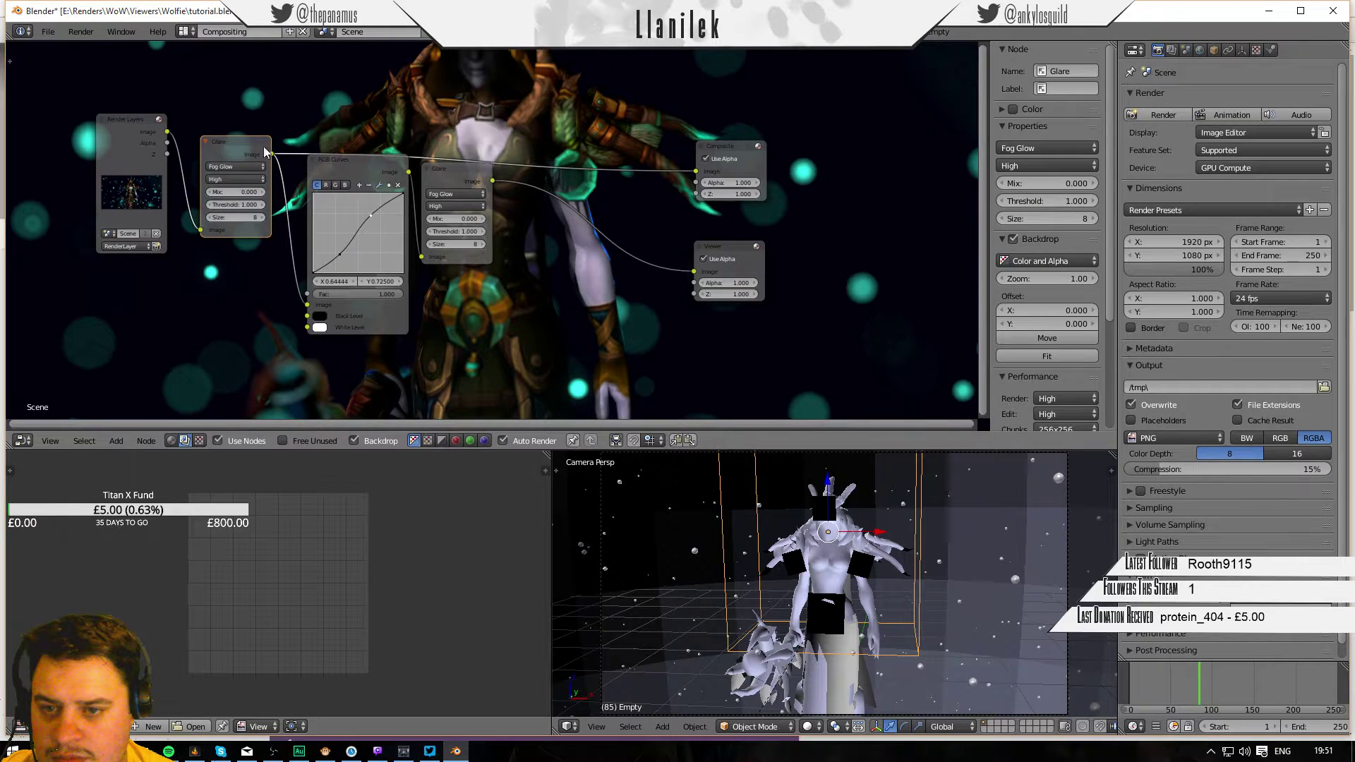
pyautogui.moveTo(441, 165)
pyautogui.mouseDown()
pyautogui.moveTo(466, 144)
pyautogui.moveTo(465, 162)
pyautogui.mouseUp()
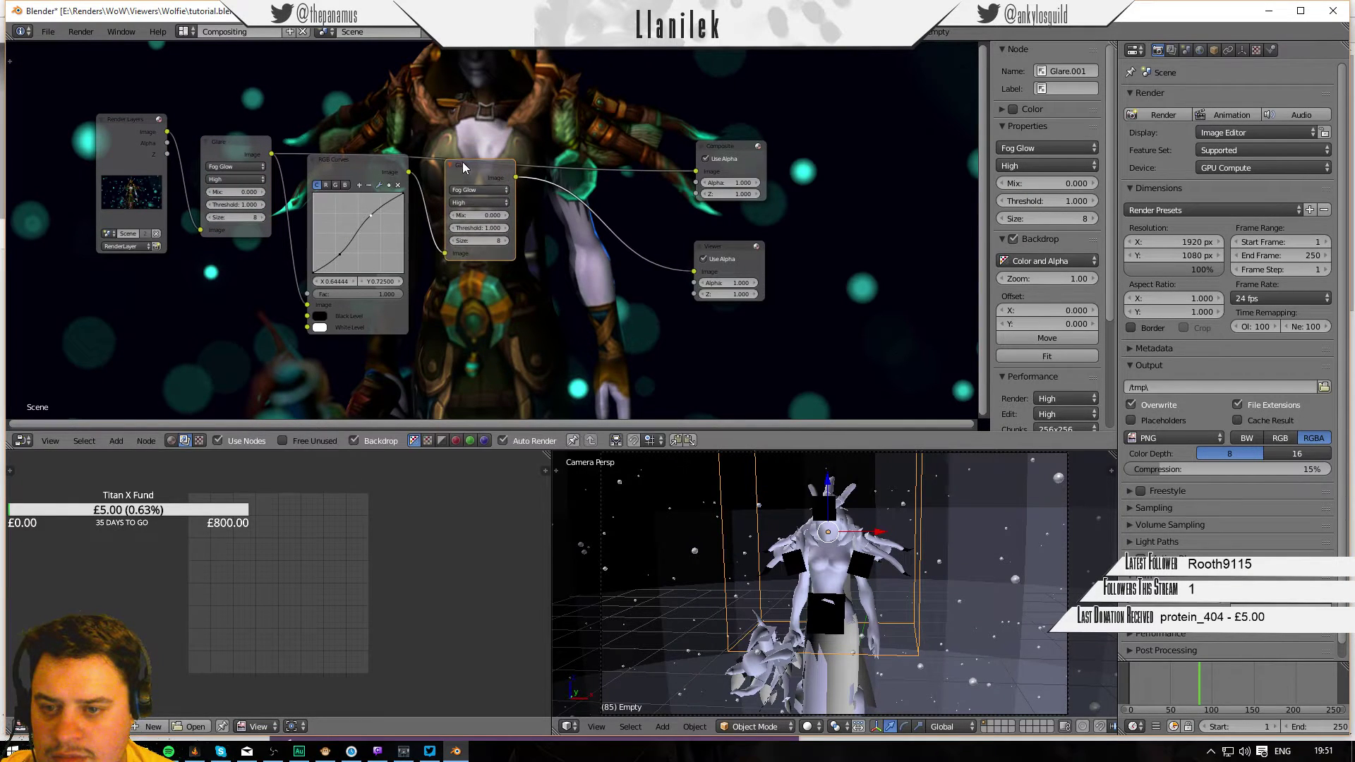
pyautogui.moveTo(353, 173); pyautogui.dragTo(340, 192)
pyautogui.moveTo(455, 176); pyautogui.dragTo(452, 194)
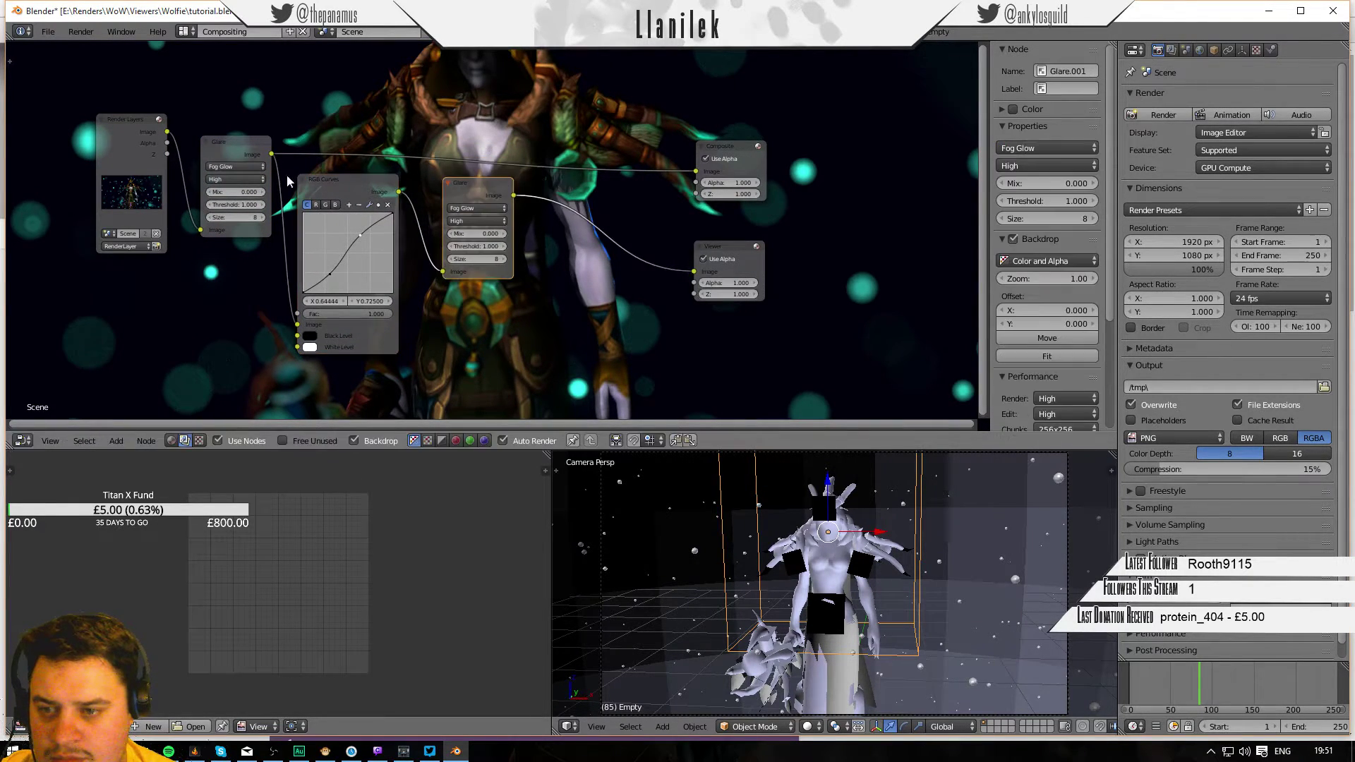
# Duplicate the Render Layers node and place the copy above the first Glare node.
pyautogui.click(152, 141)
pyautogui.hotkey('shift', 'd')
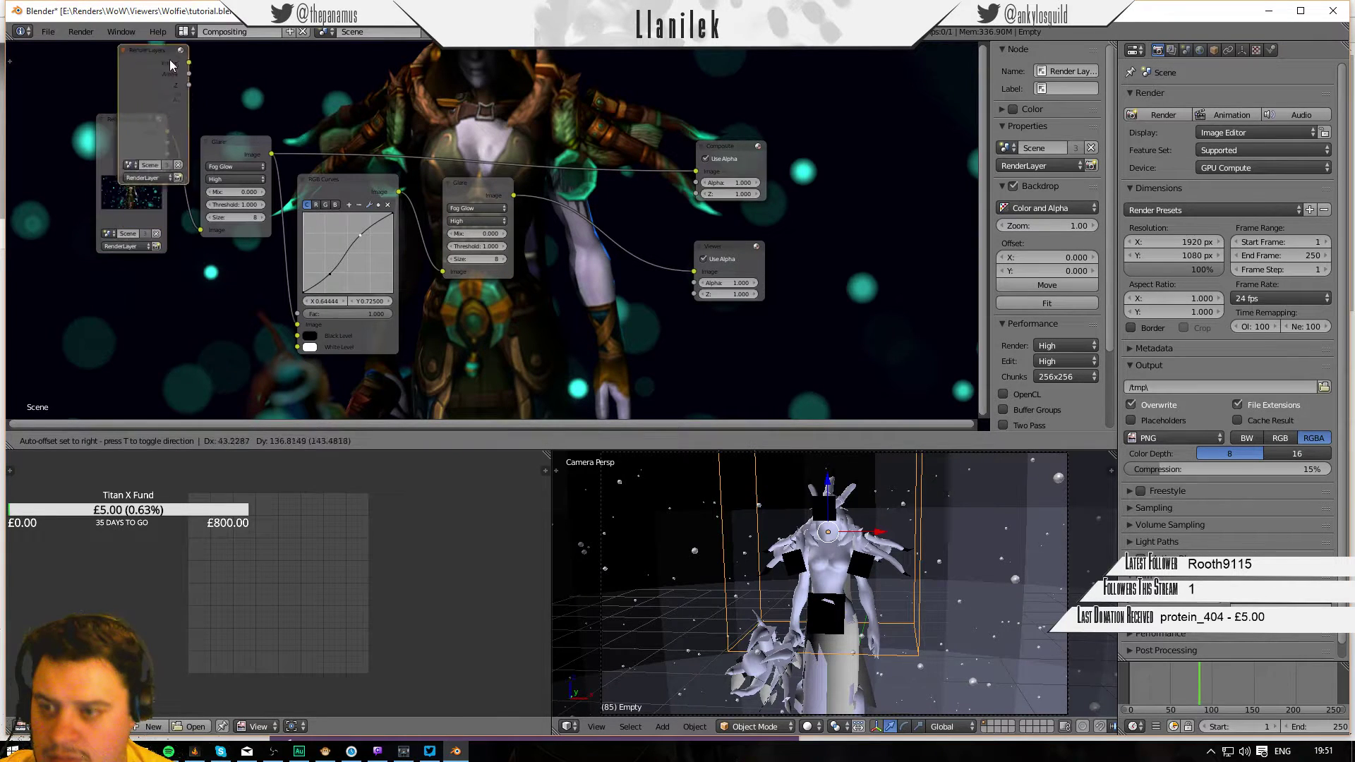
pyautogui.click(252, 396)
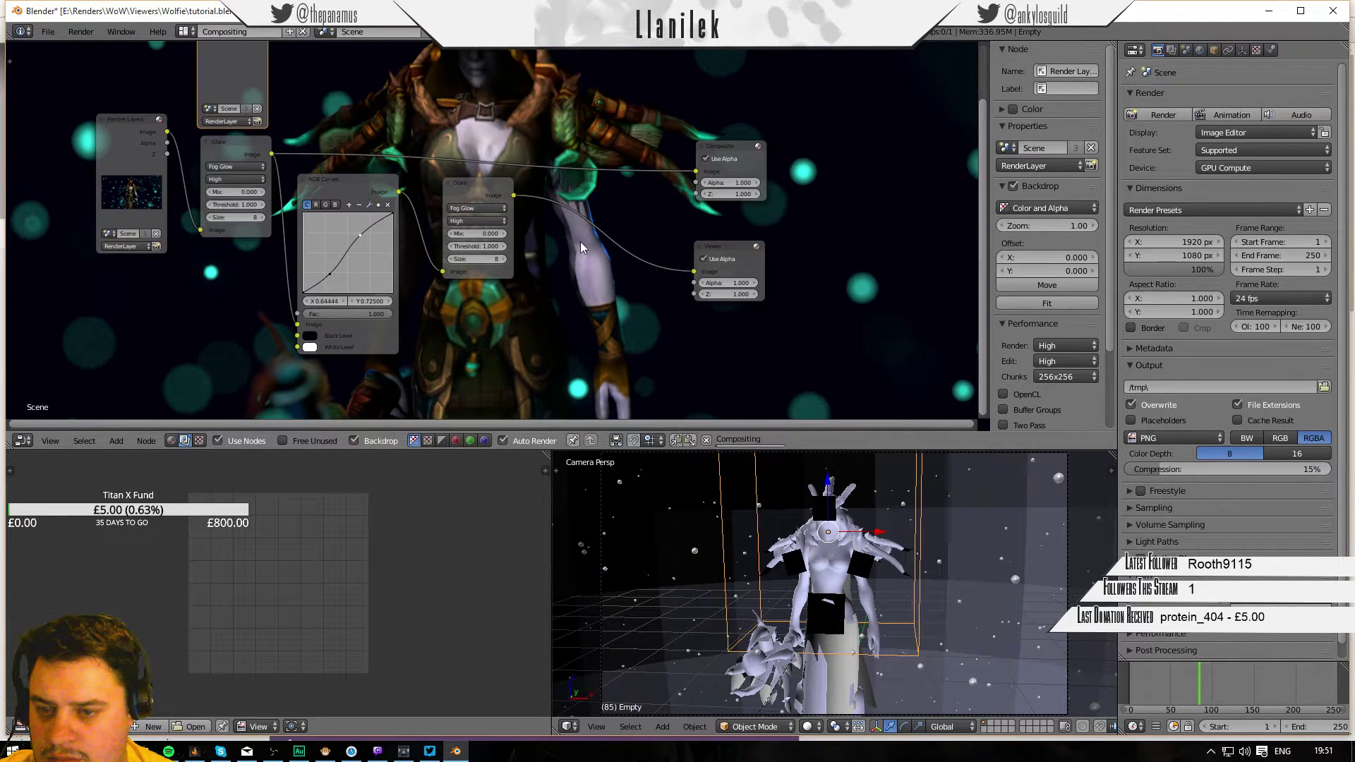
# Add a Math node and feed its two values from the duplicated Render Layers image and the second Glare node.
pyautogui.hotkey('shift', 'a')
pyautogui.moveTo(451, 175)
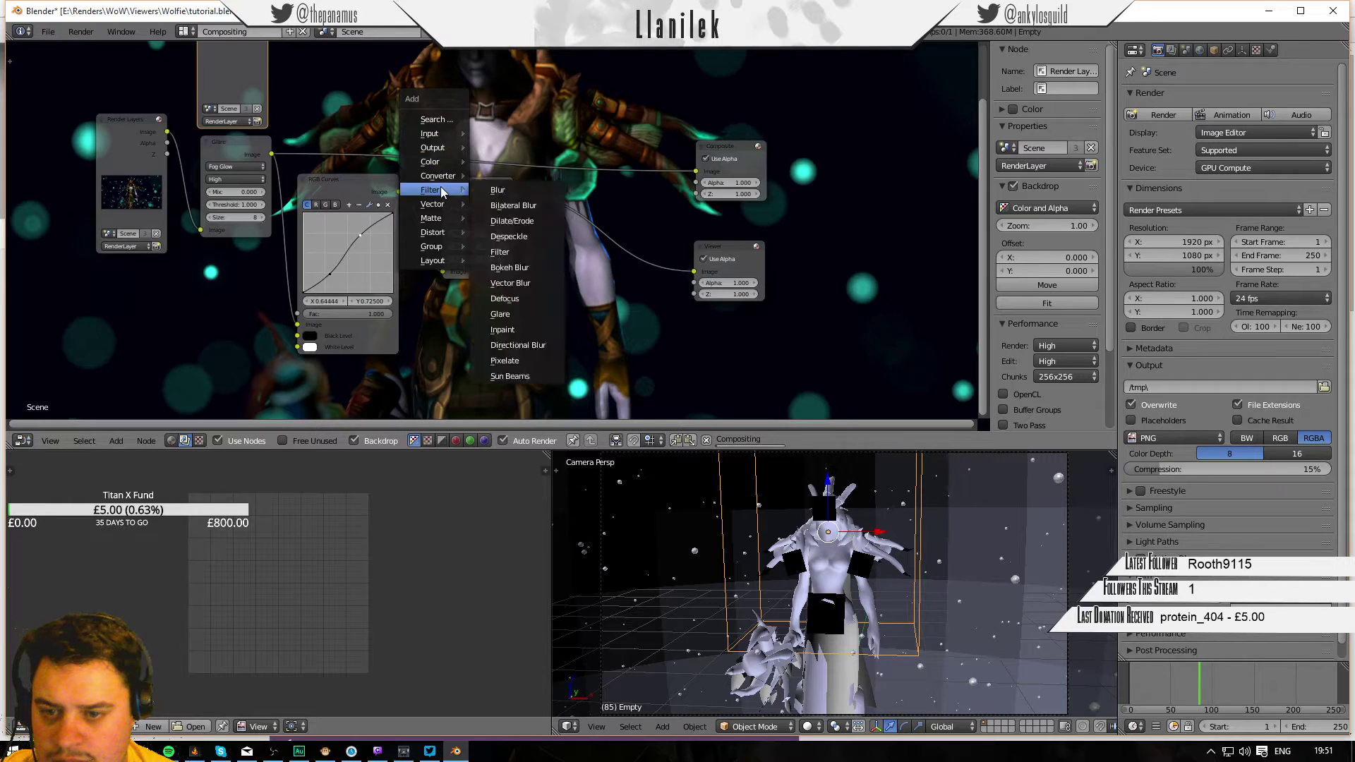
pyautogui.click(527, 175)
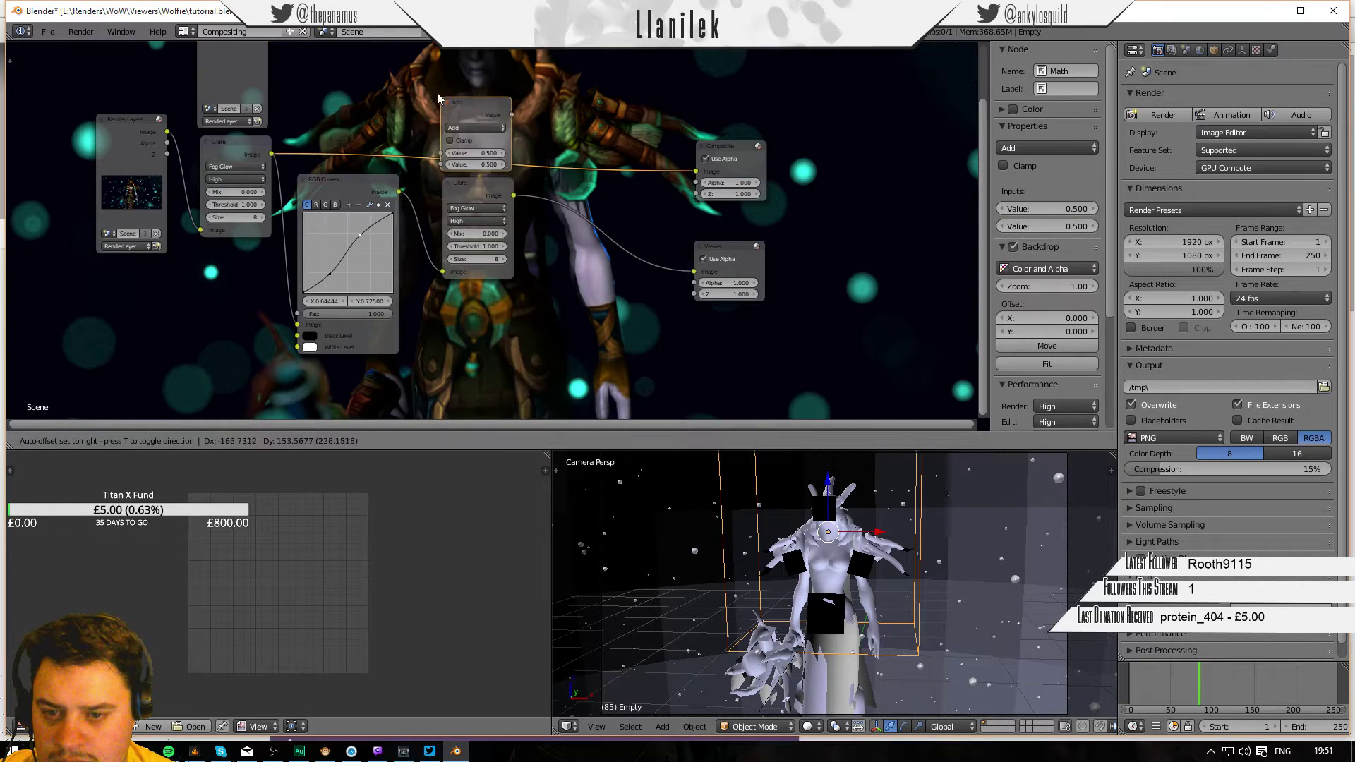
pyautogui.click(437, 93)
pyautogui.scroll(-3, 433, 179)
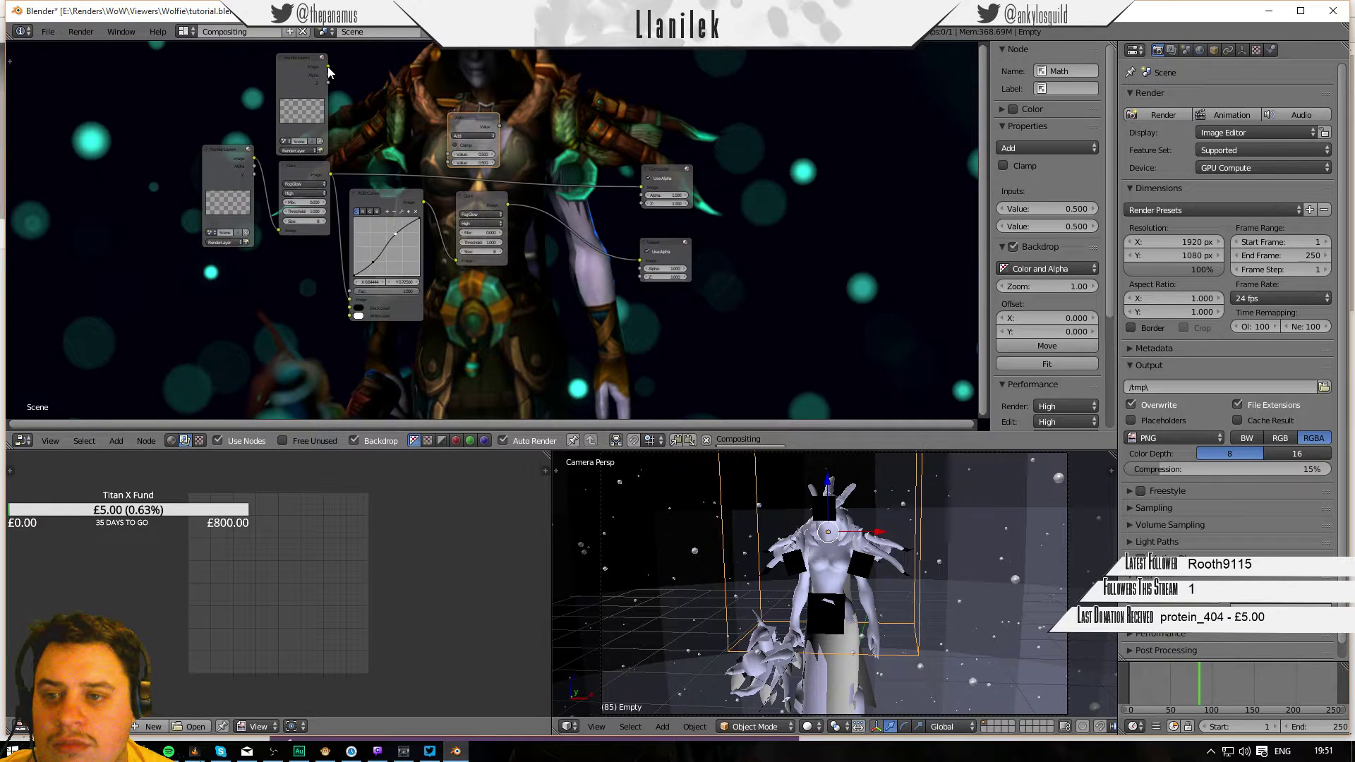
pyautogui.moveTo(328, 66); pyautogui.dragTo(448, 154)
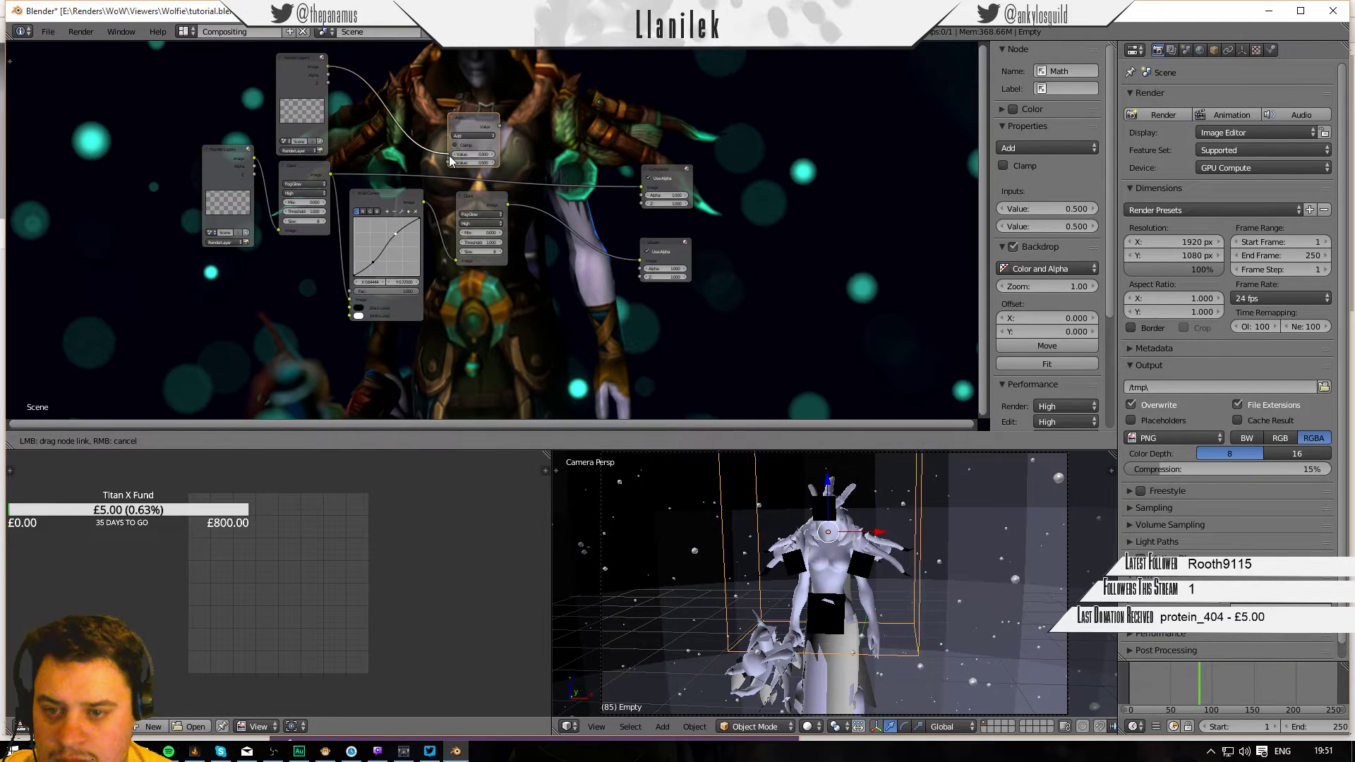
pyautogui.click(504, 201)
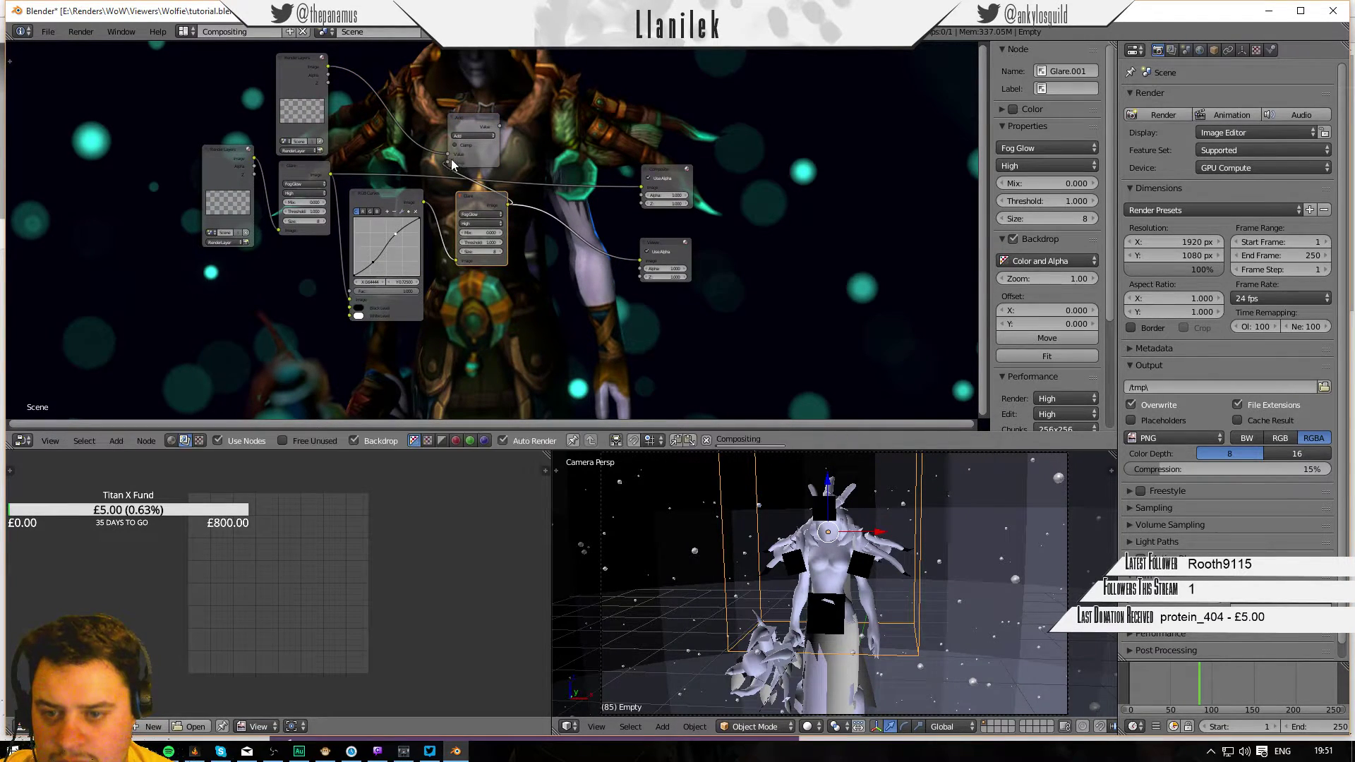
# Connect the Math node's output to the Viewer and Composite nodes and position it between the second Glare node and the outputs.
pyautogui.moveTo(496, 124); pyautogui.dragTo(623, 258)
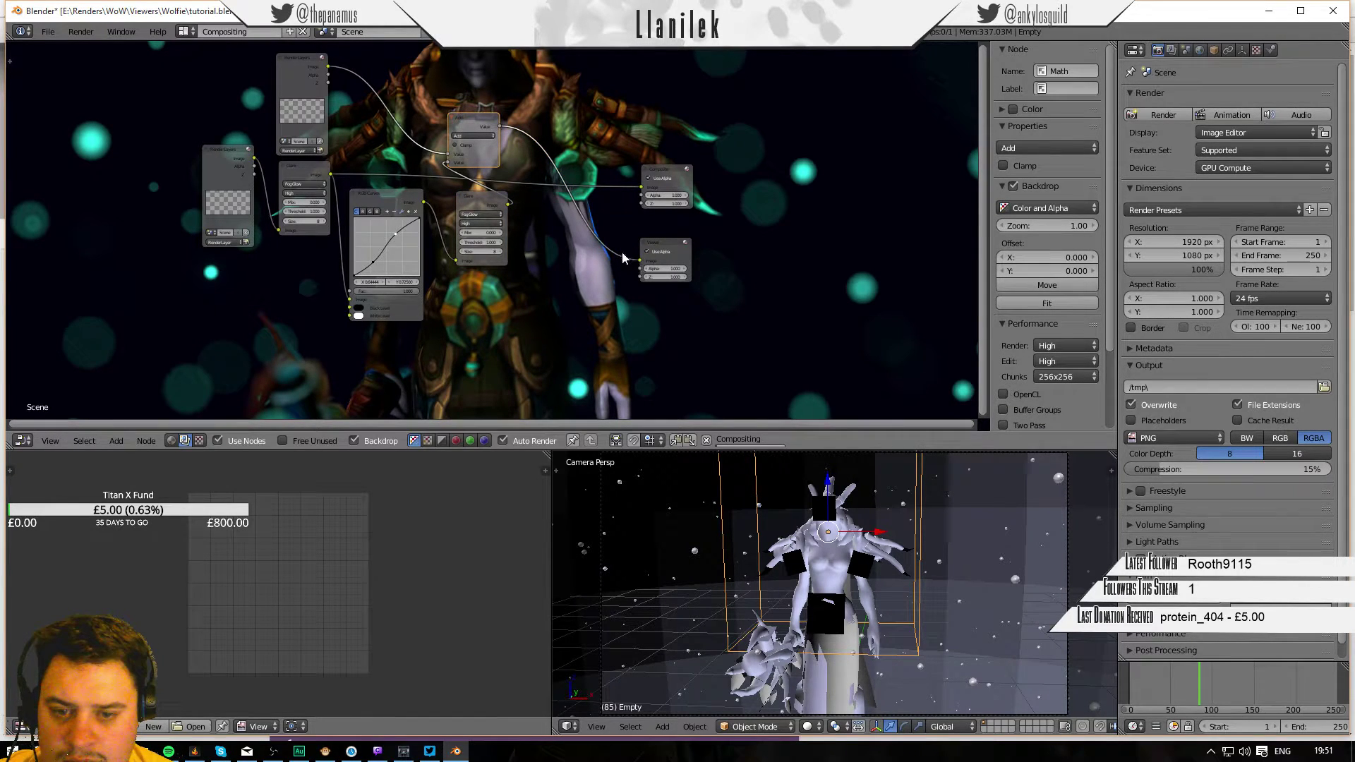
pyautogui.moveTo(498, 126); pyautogui.dragTo(641, 189)
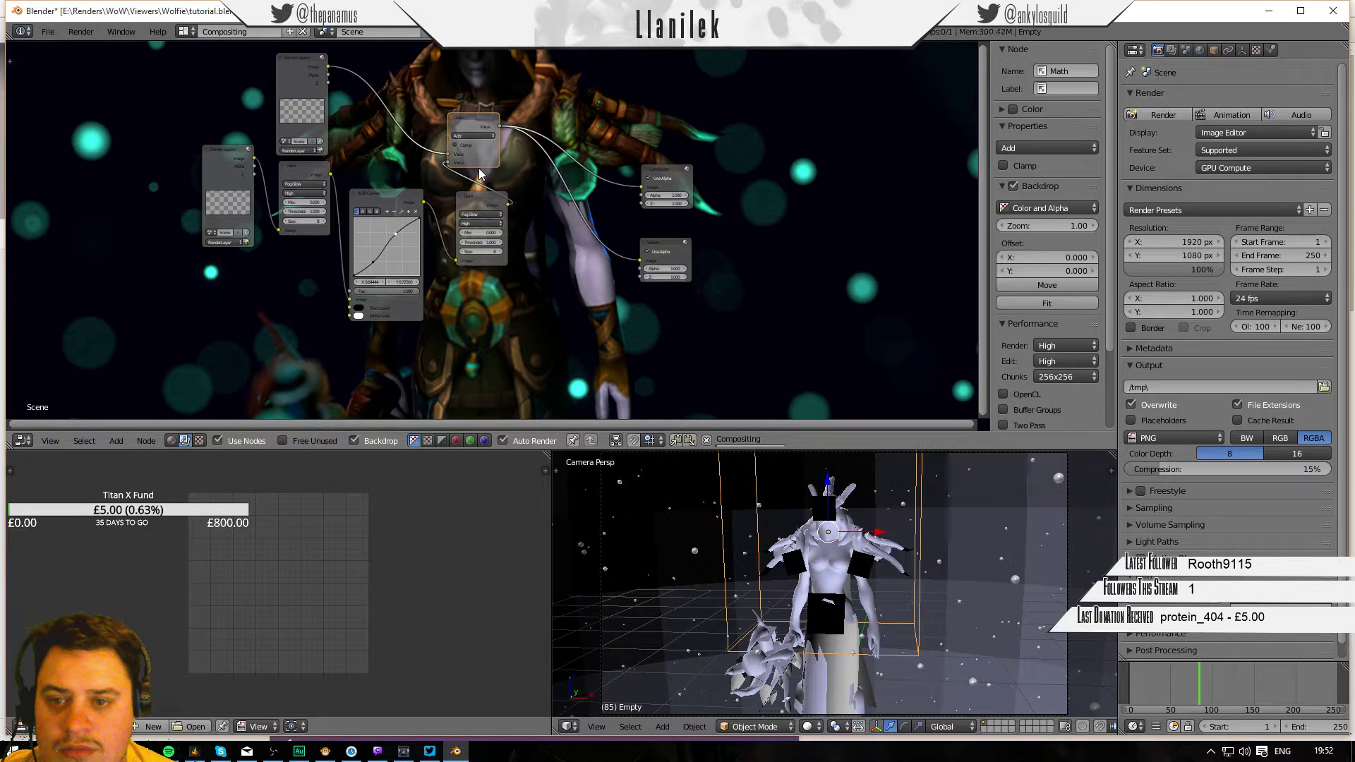
pyautogui.moveTo(474, 193); pyautogui.dragTo(456, 200)
pyautogui.moveTo(470, 117); pyautogui.dragTo(541, 164)
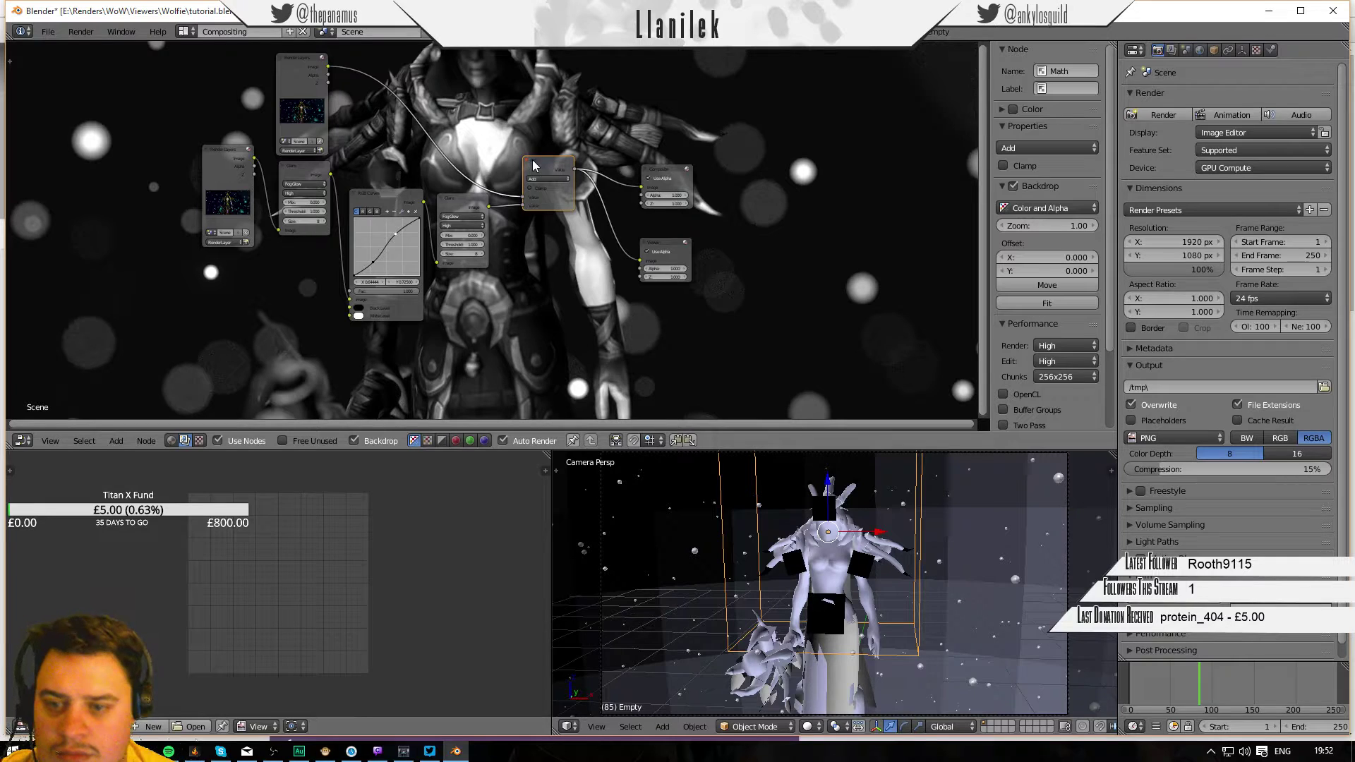
# Try the Multiply operation on the Math node and delete the node.
pyautogui.click(545, 179)
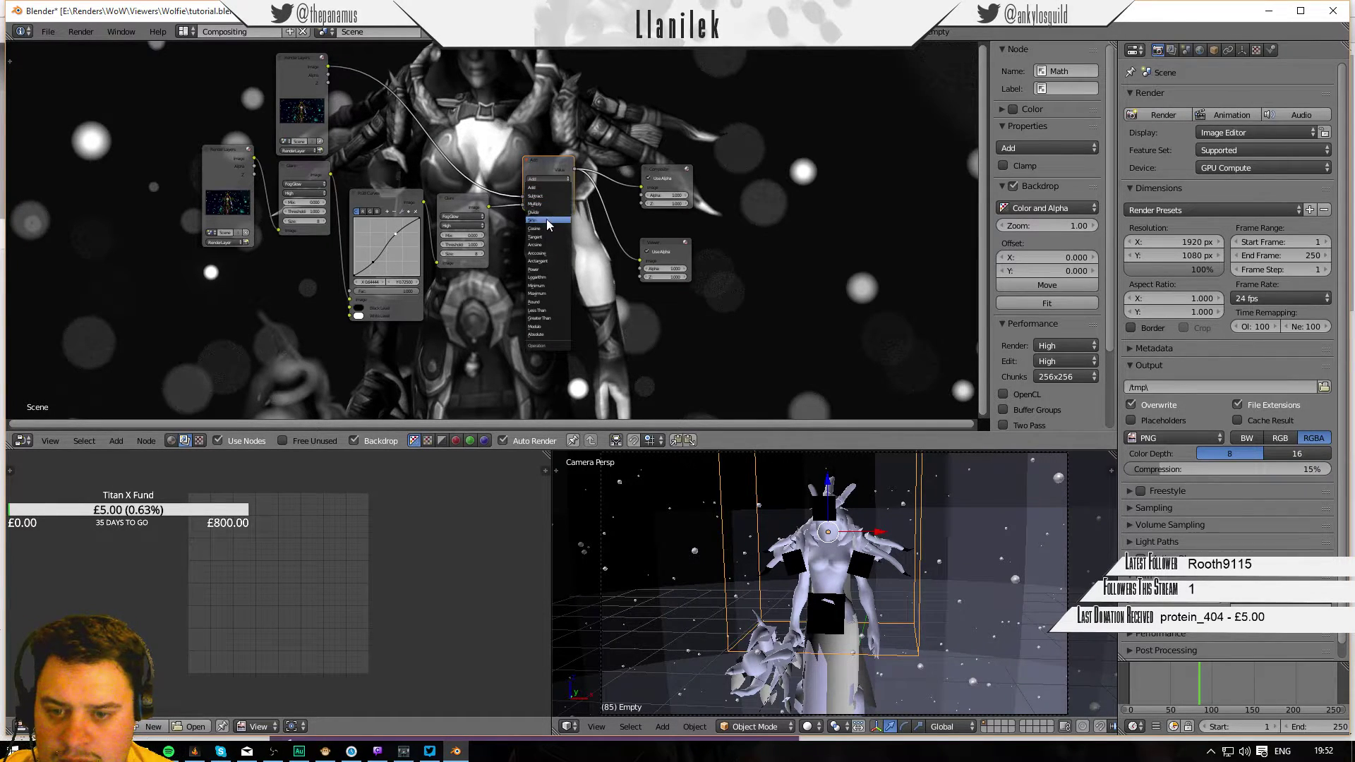
pyautogui.click(543, 203)
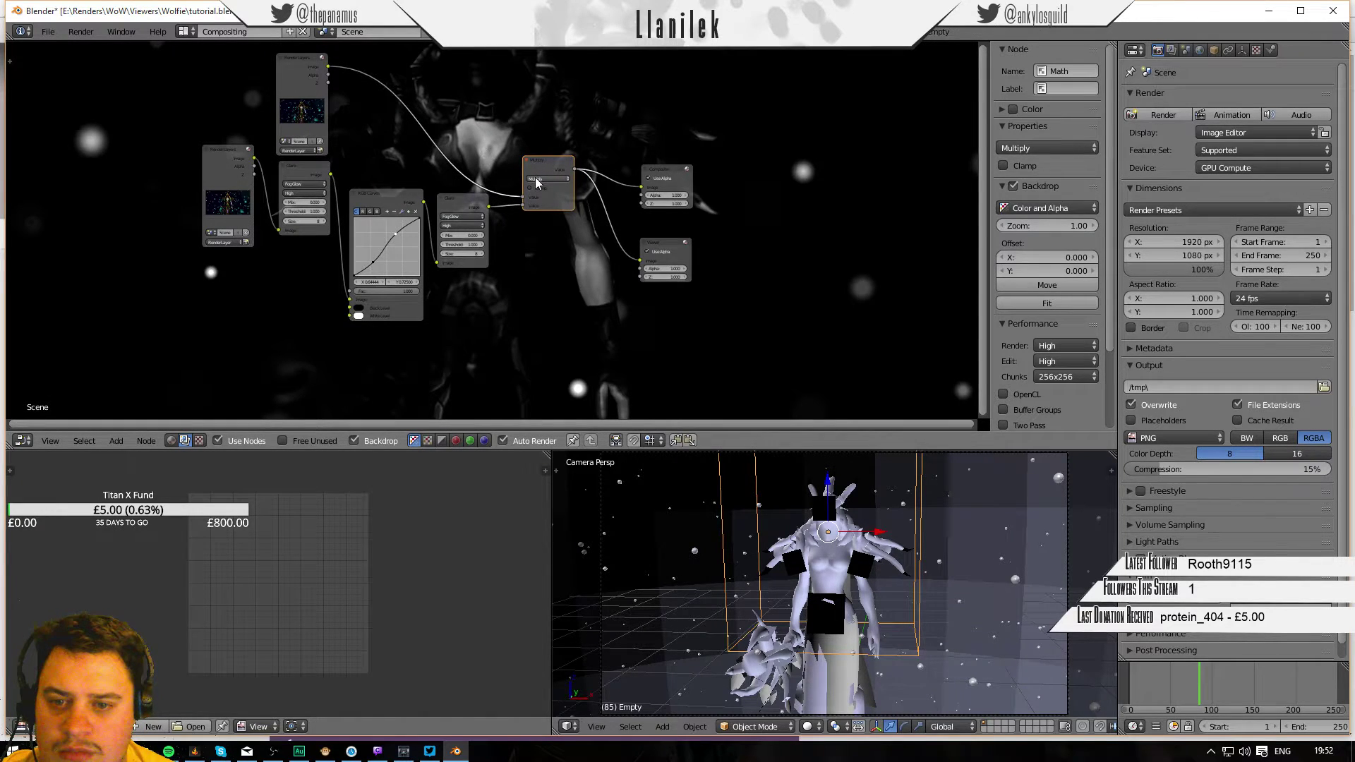
pyautogui.click(536, 182)
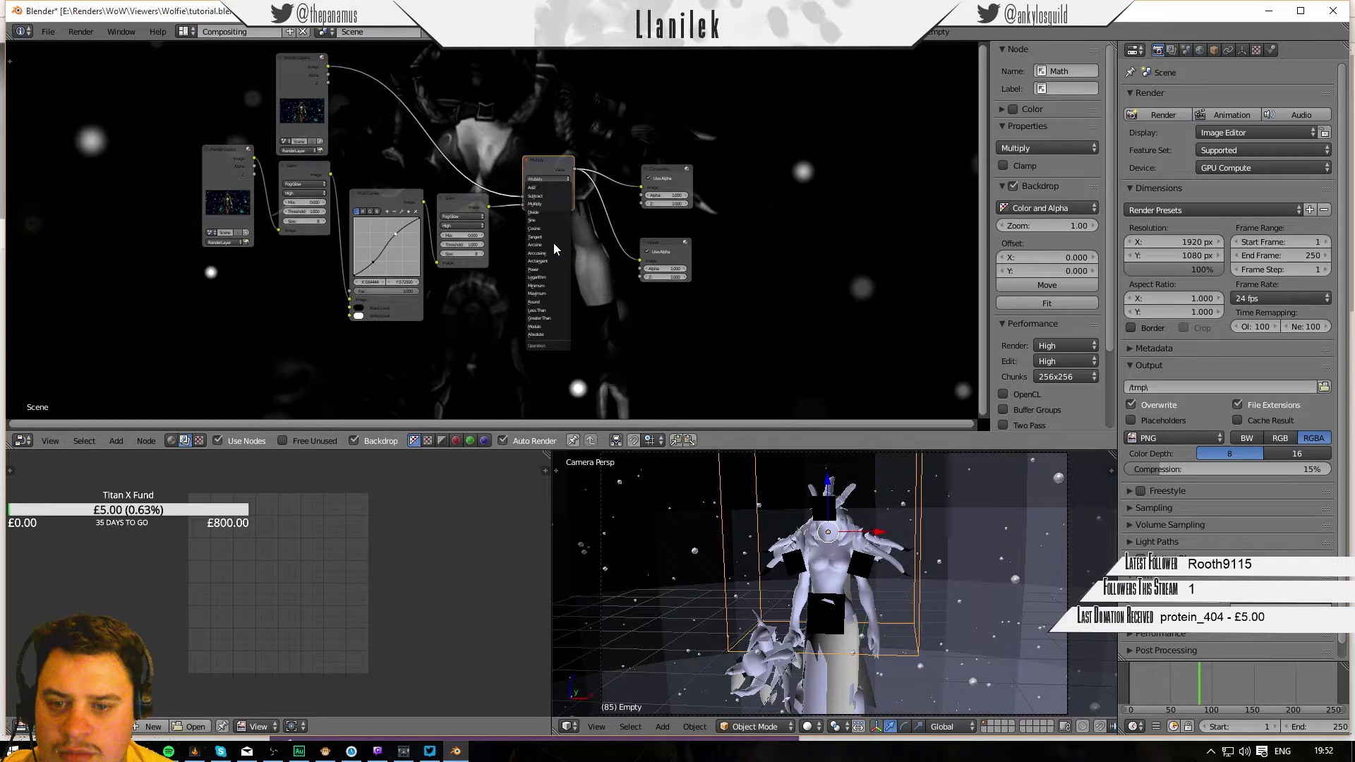
pyautogui.click(541, 171)
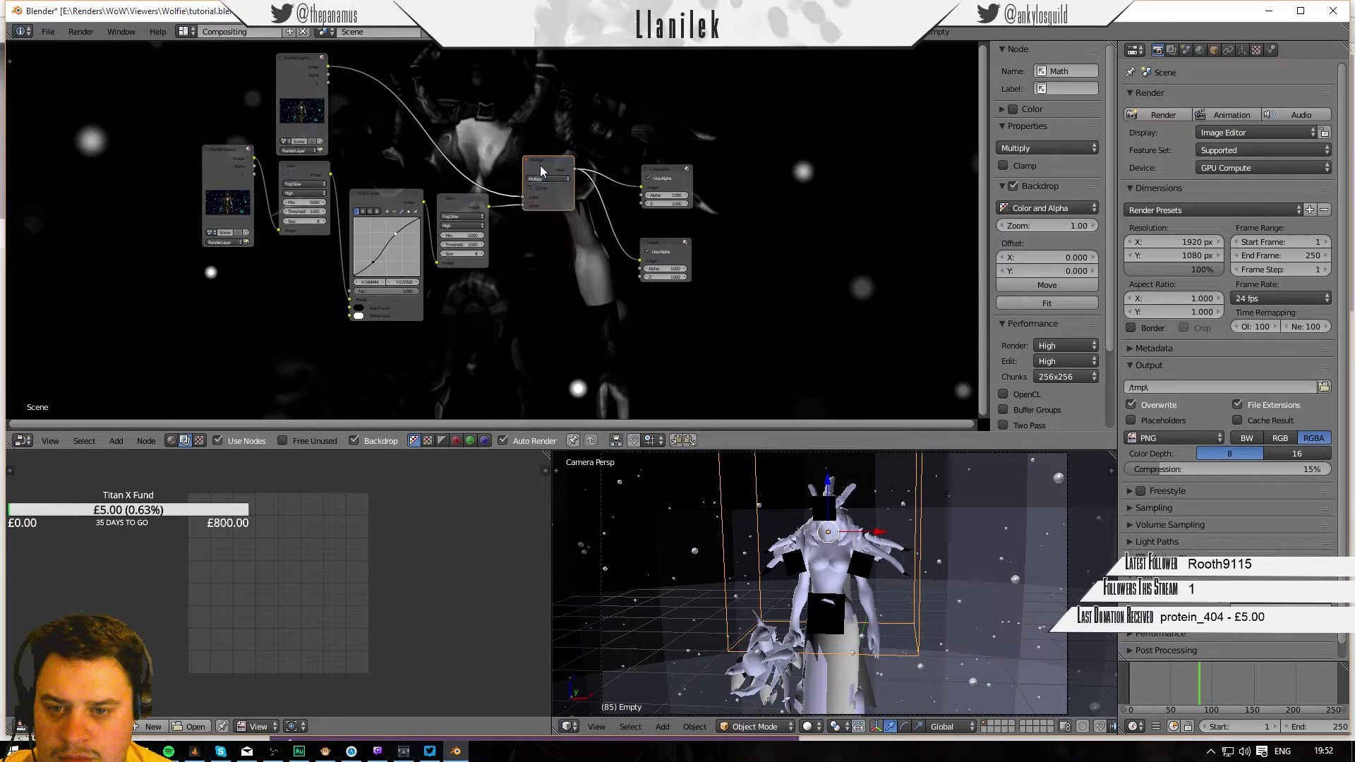
pyautogui.press('x')
# Add a color Mix node and feed its image inputs from the duplicated Render Layers and the second Glare node.
pyautogui.hotkey('shift', 'a')
pyautogui.moveTo(514, 171)
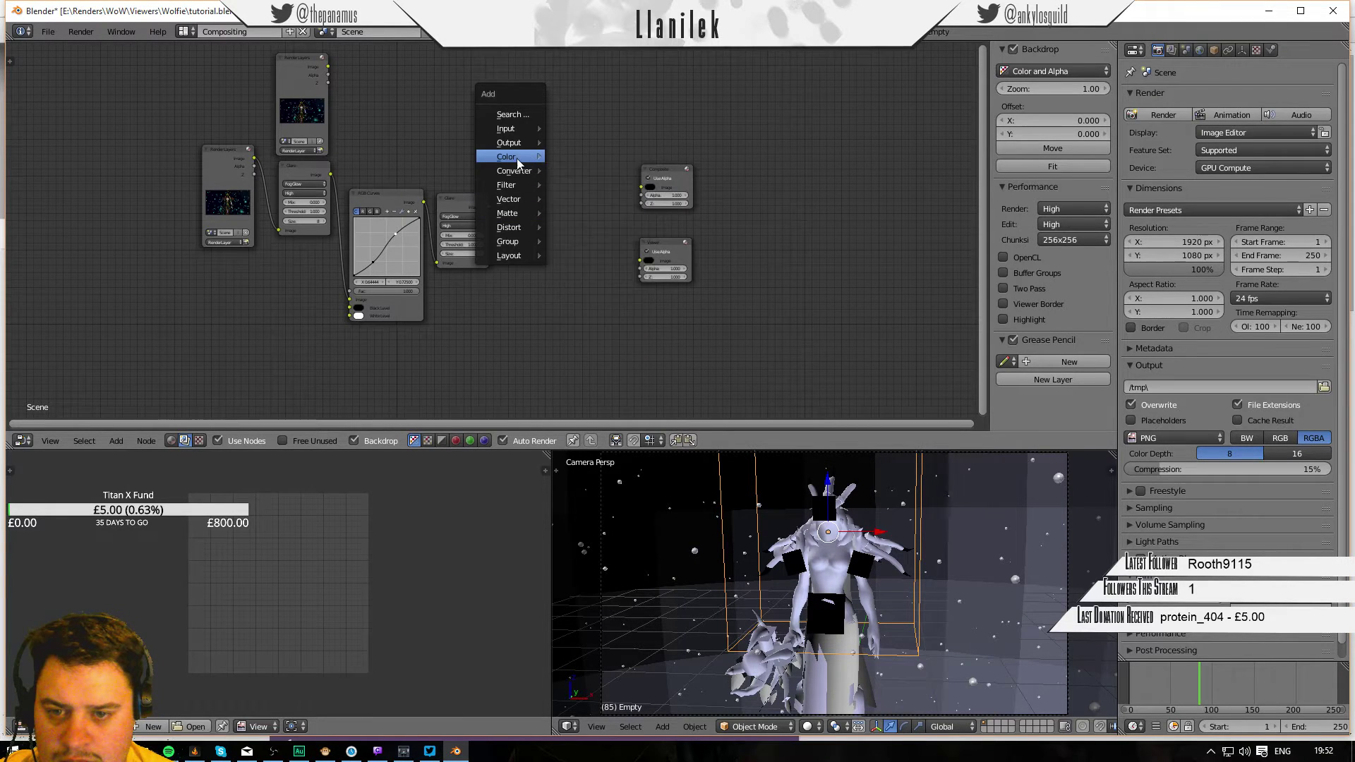
pyautogui.click(547, 158)
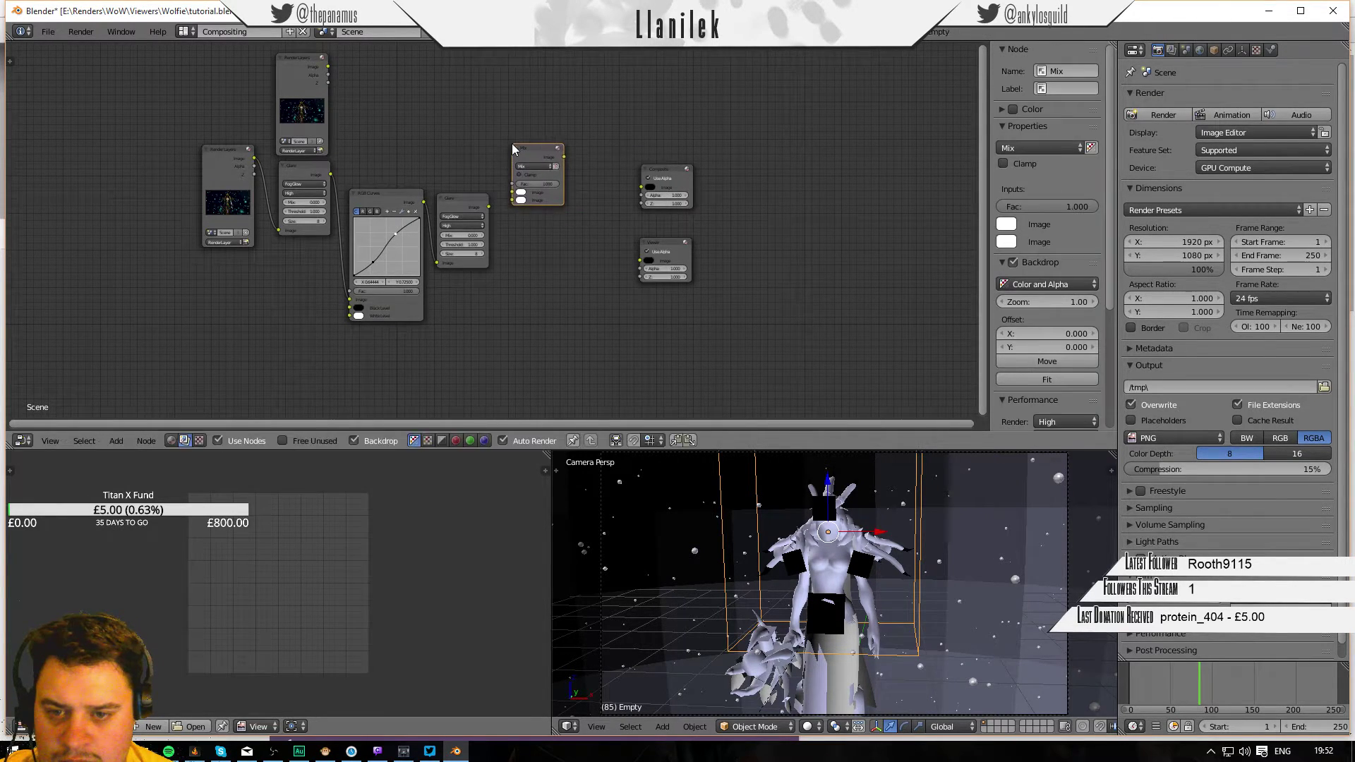
pyautogui.moveTo(490, 206); pyautogui.dragTo(515, 200)
pyautogui.moveTo(328, 66); pyautogui.dragTo(534, 200)
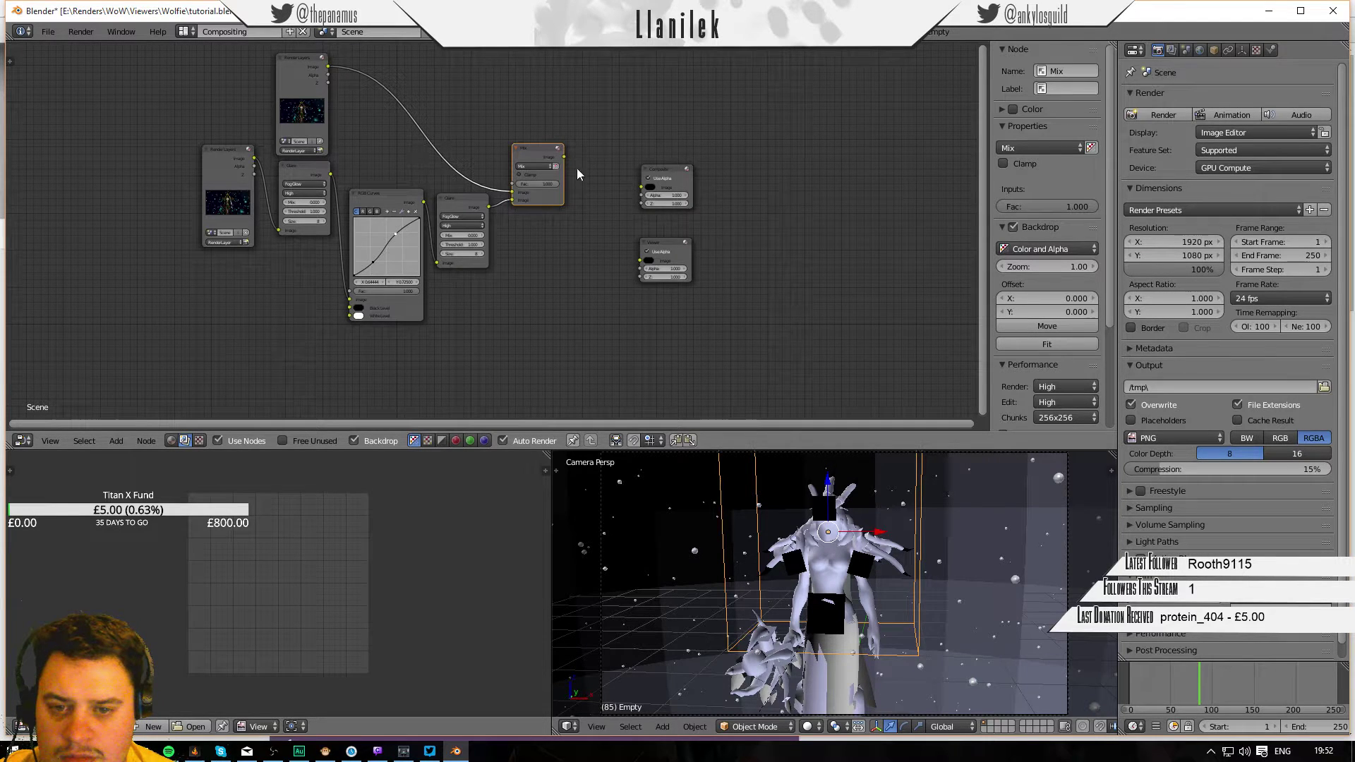
# Connect the Mix node's image output to both the Viewer and Composite nodes.
pyautogui.moveTo(564, 156); pyautogui.dragTo(640, 260)
pyautogui.moveTo(564, 156); pyautogui.dragTo(645, 192)
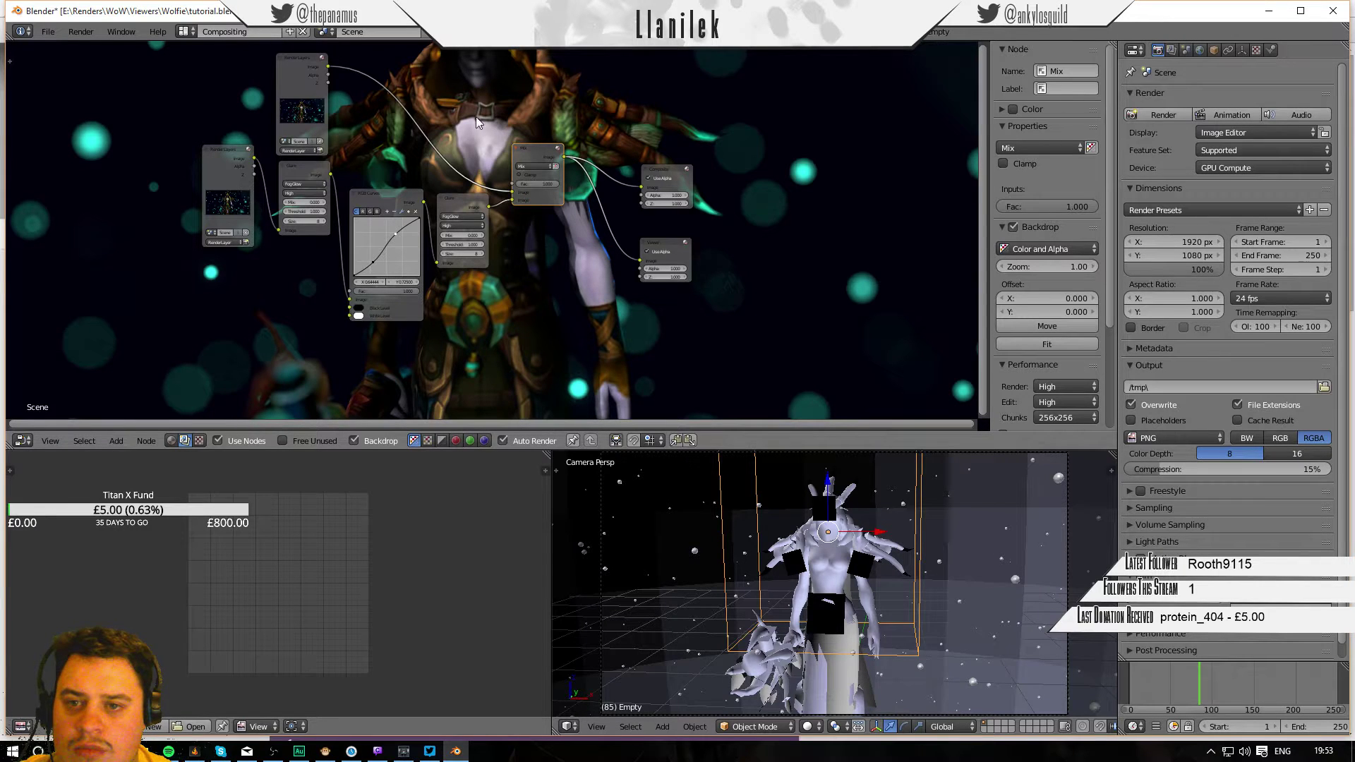
# Switch the workspace to the Default screen layout.
pyautogui.click(187, 32)
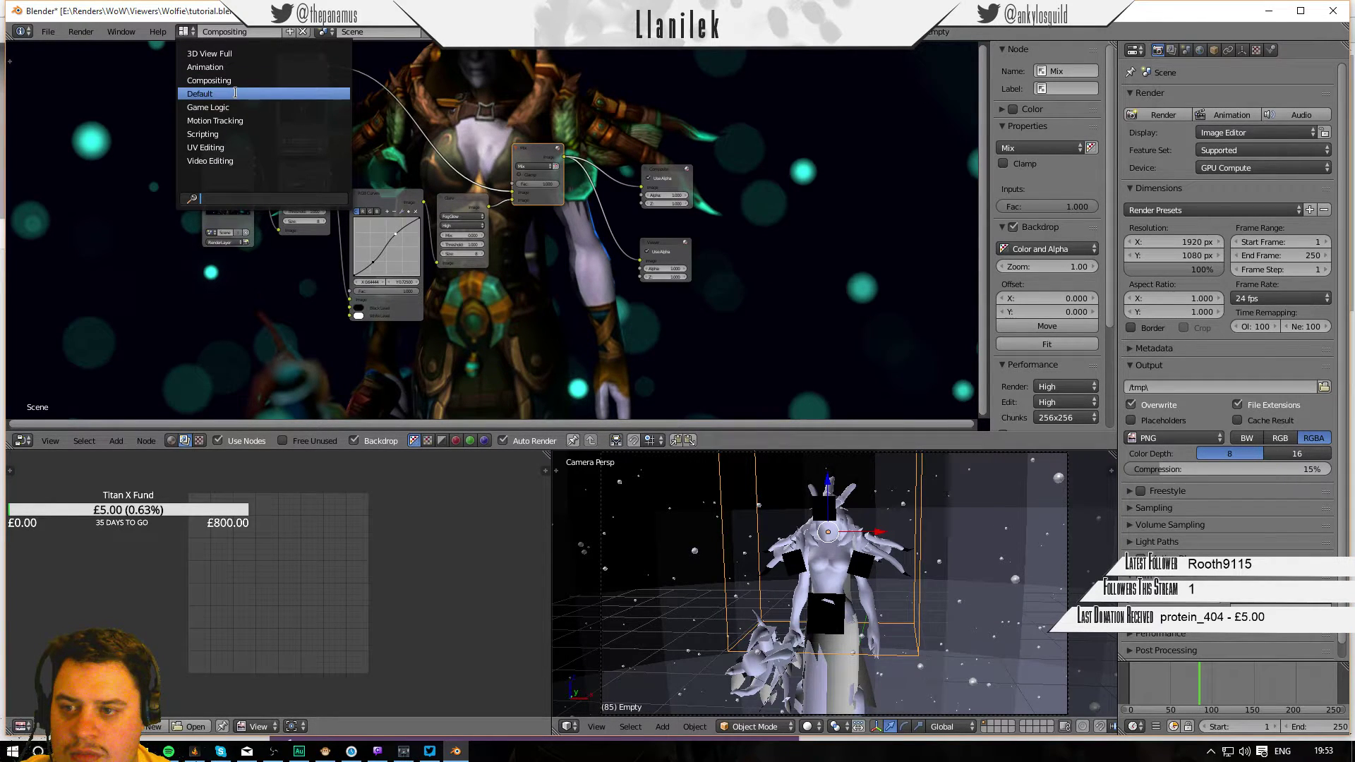
pyautogui.click(232, 94)
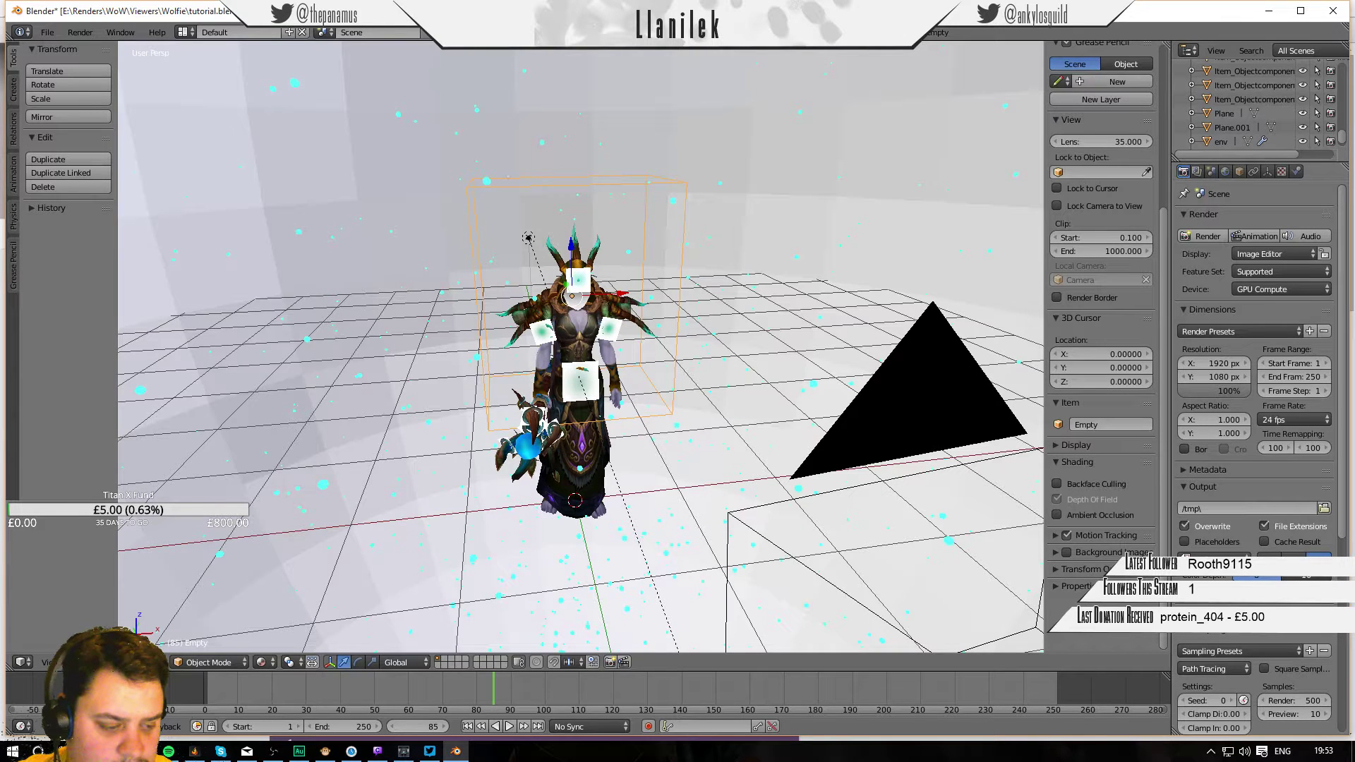
pyautogui.hotkey('alt', 'Tab')
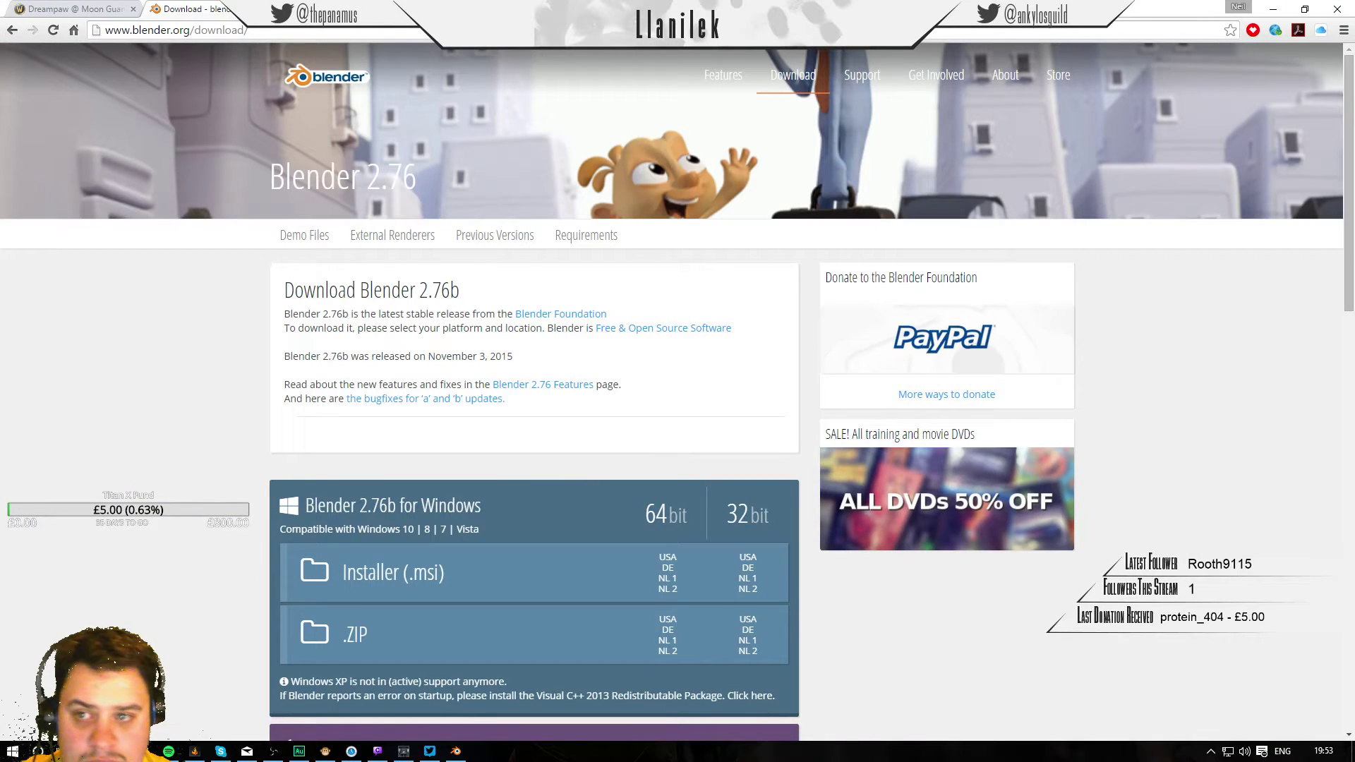
pyautogui.hotkey('ctrl', 't')
pyautogui.moveTo(282, 9); pyautogui.dragTo(1353, 282)
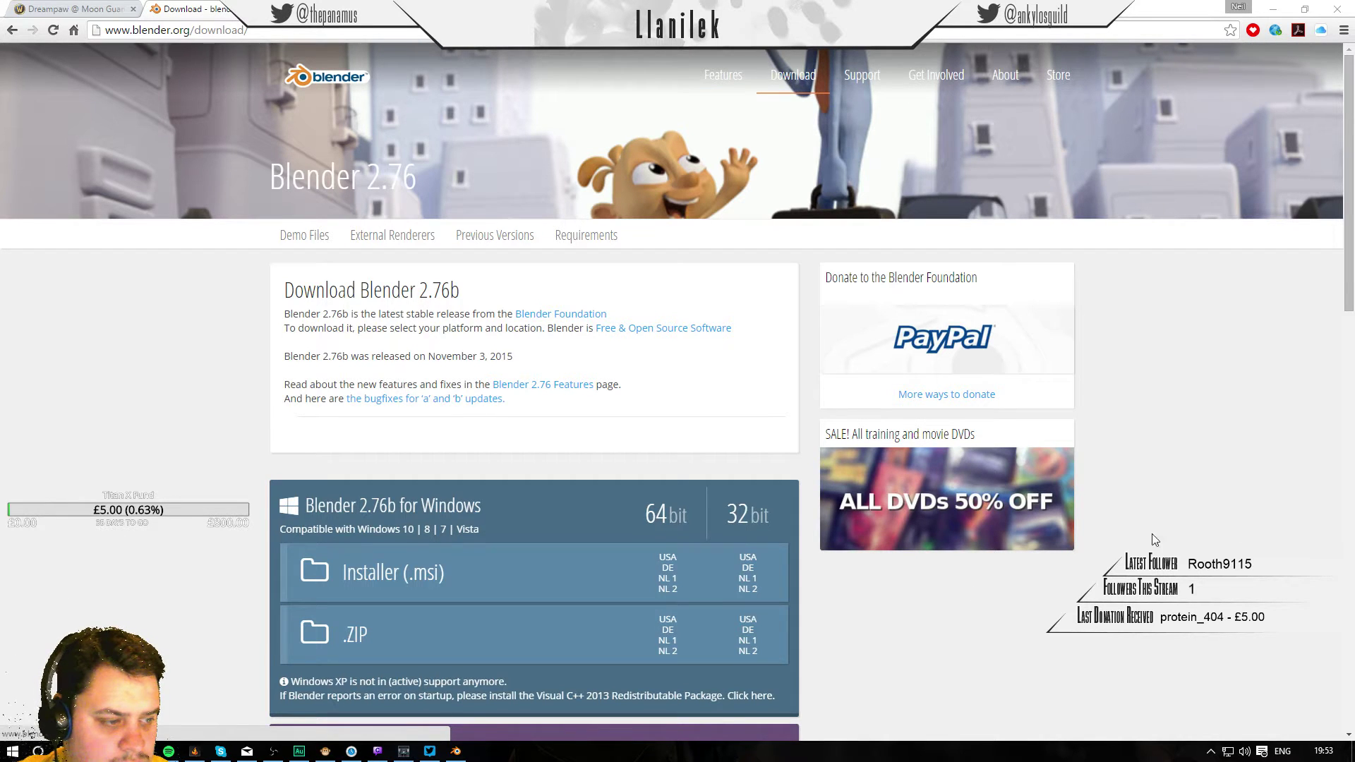
pyautogui.hotkey('alt', 'Tab')
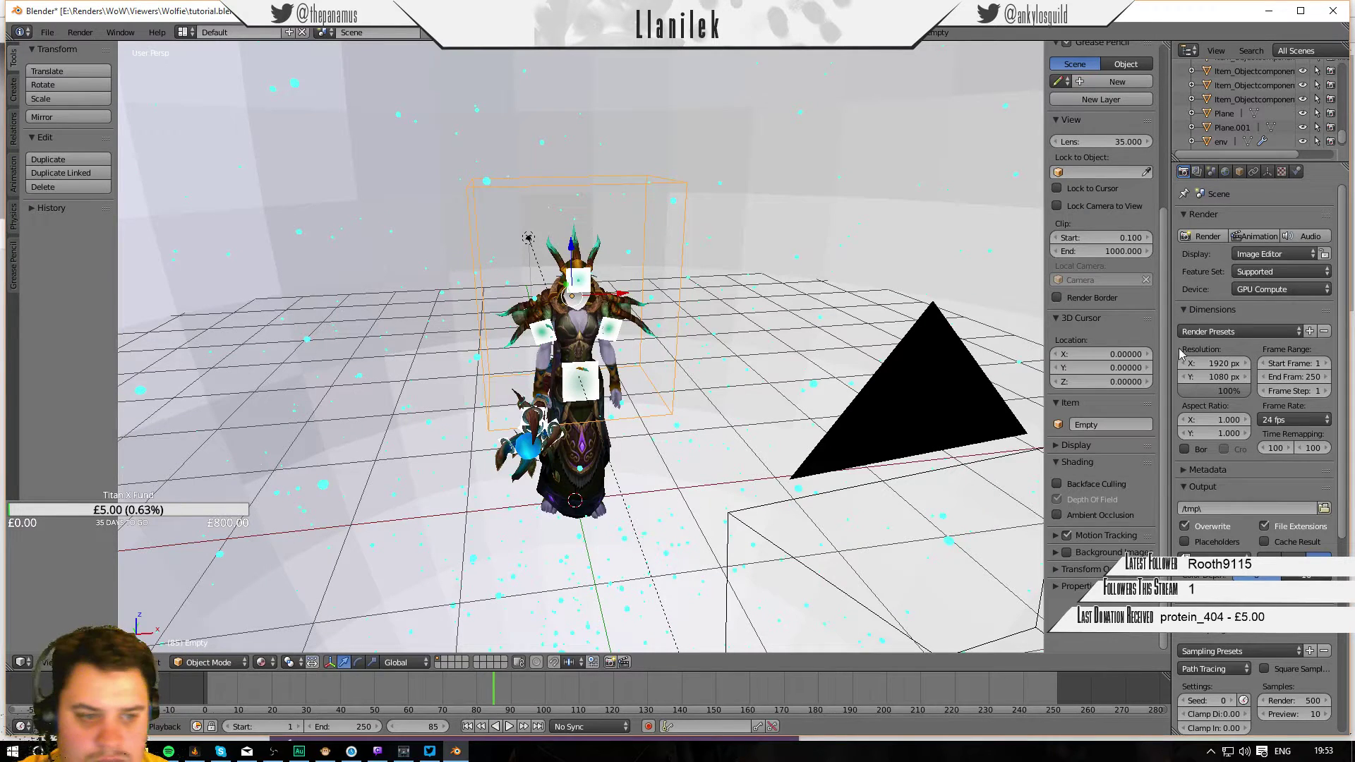
# Set the render resolution to 3840 px by 2160 px.
pyautogui.click(1216, 363)
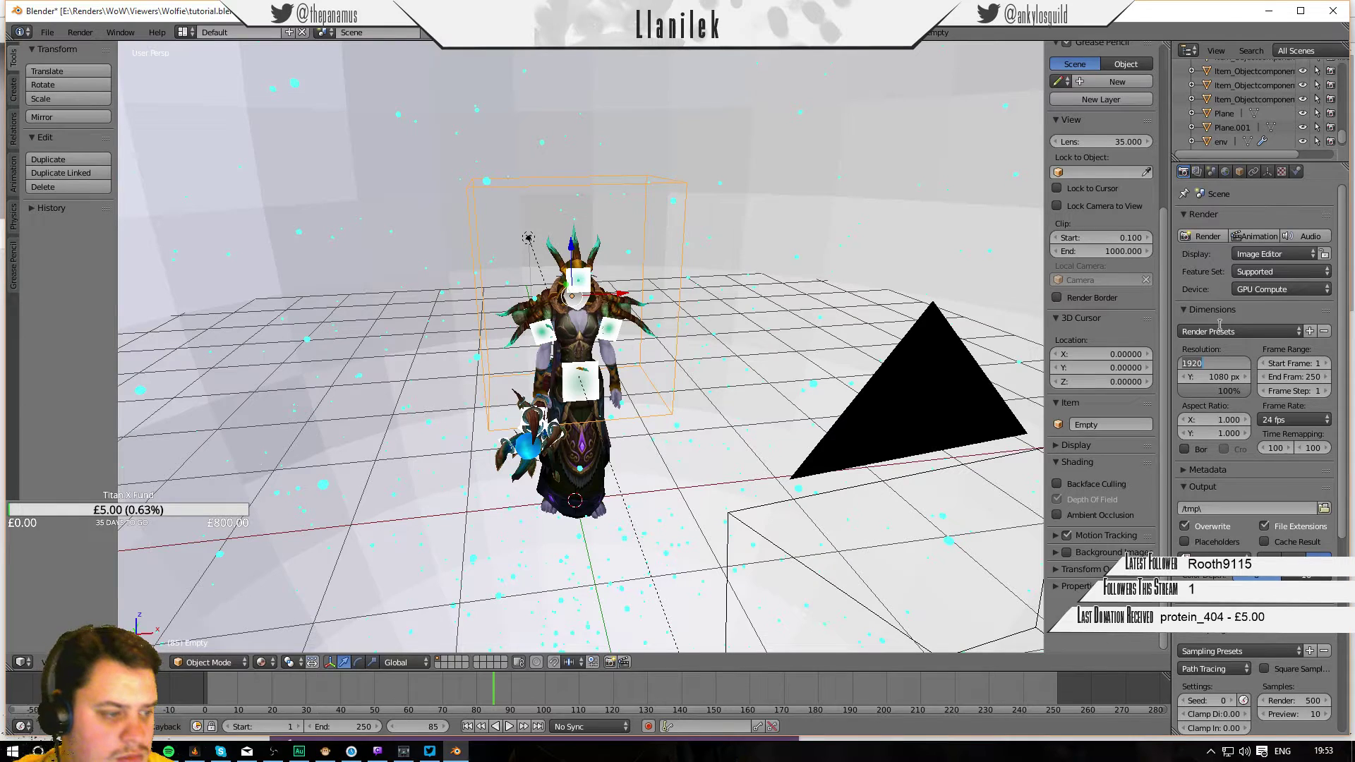
pyautogui.write('3840')
pyautogui.press('Tab')
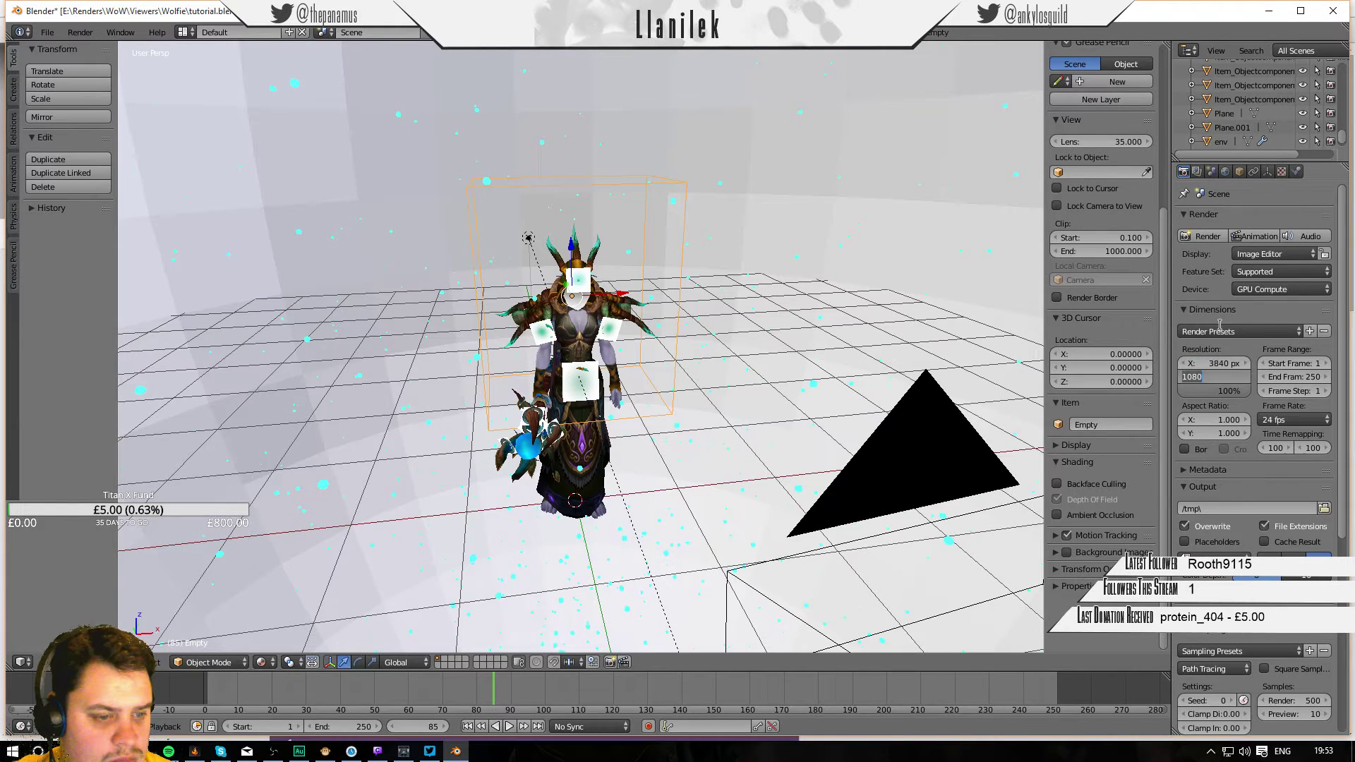
pyautogui.write('21')
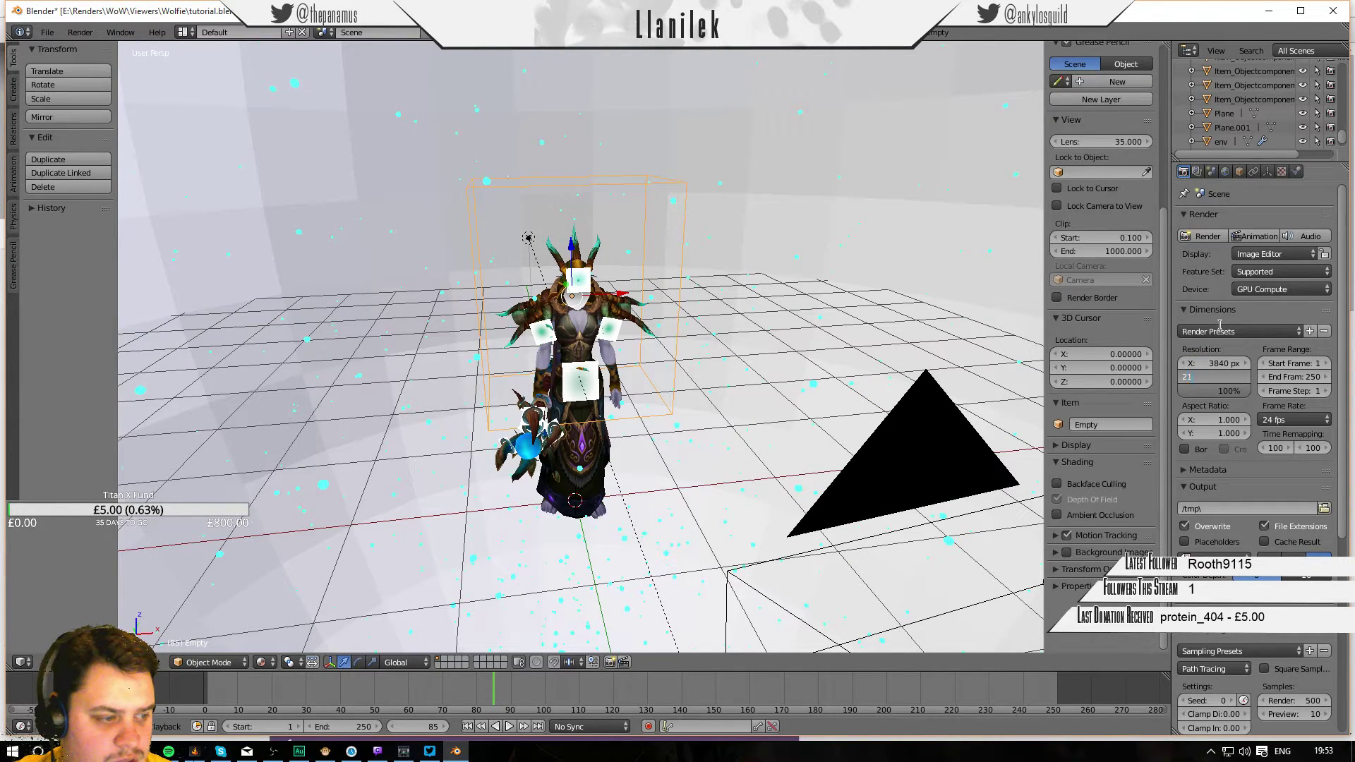
pyautogui.write('60')
pyautogui.press('Return')
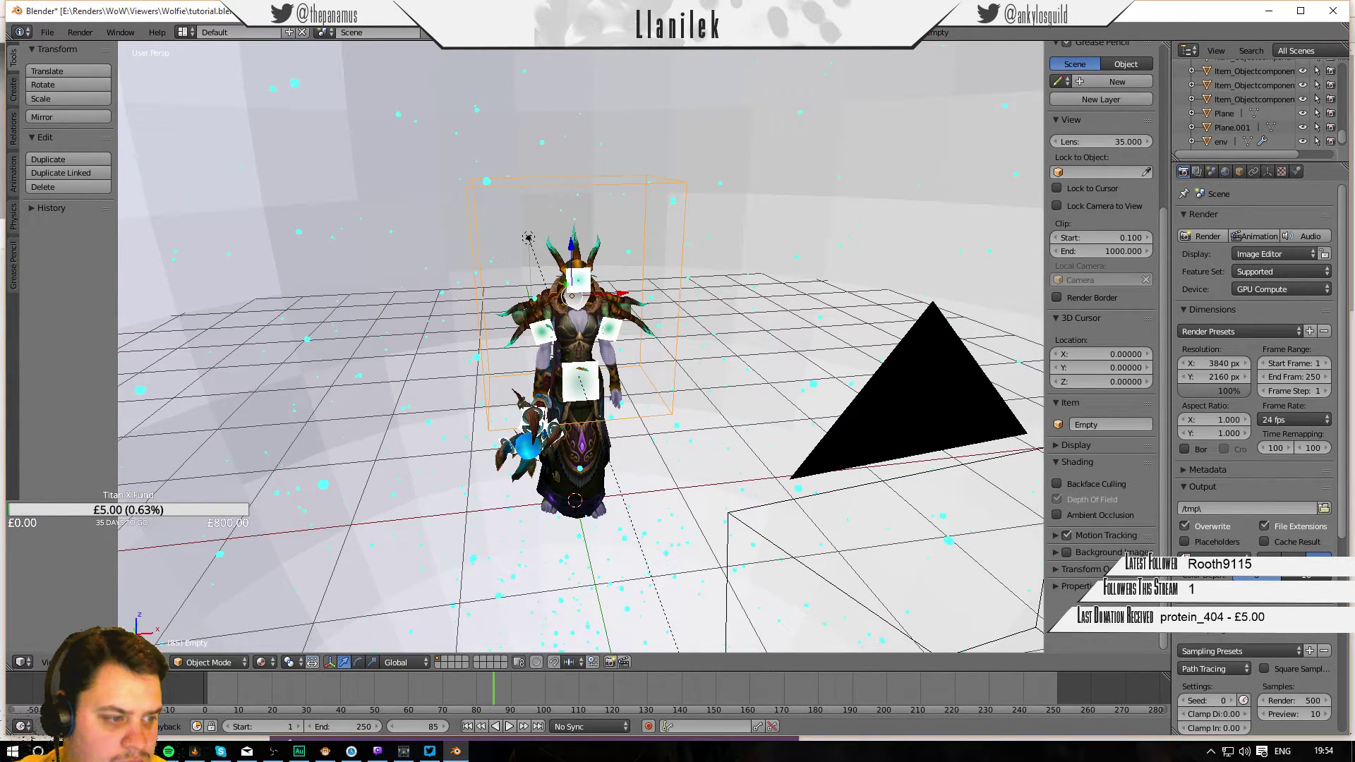
# Look through the scene camera to check the framing and start rendering the current frame.
pyautogui.press('KP_0')
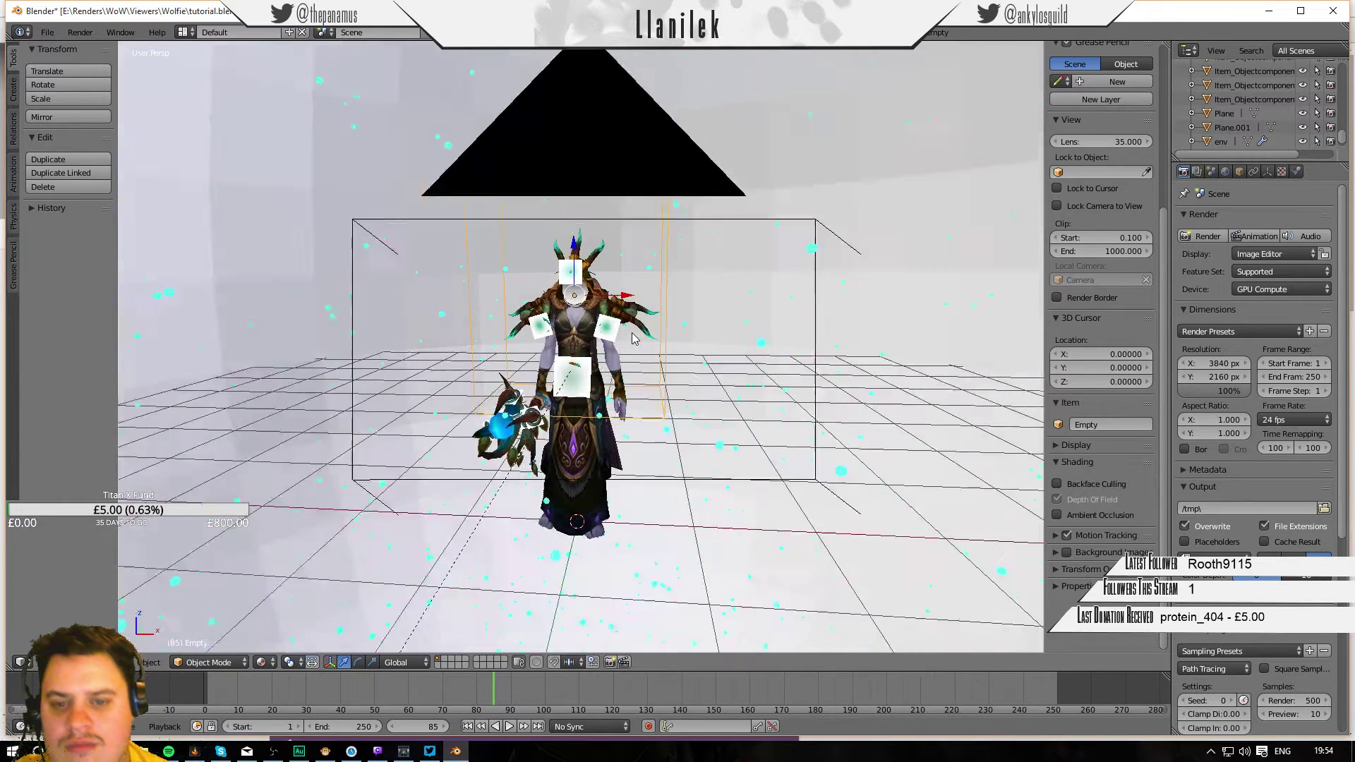
pyautogui.scroll(-1, 568, 243)
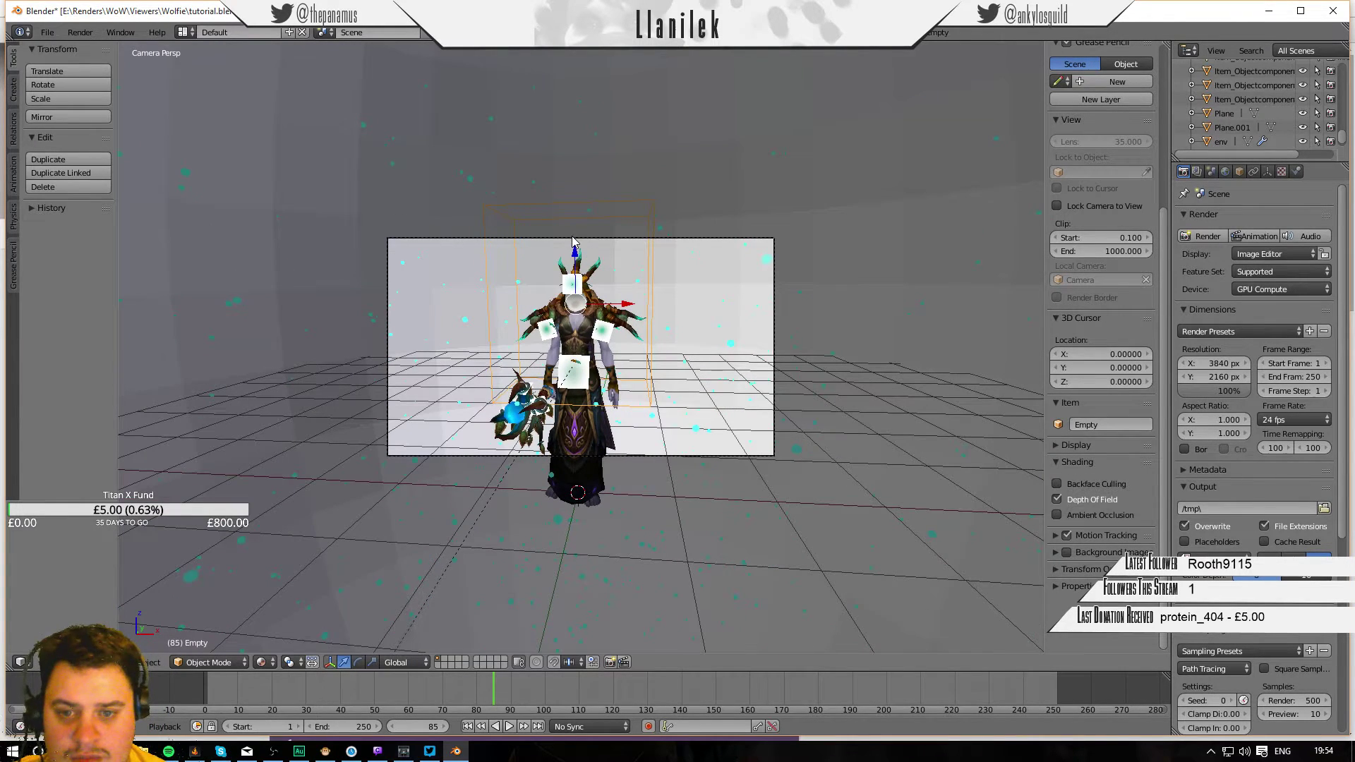
pyautogui.press('F12')
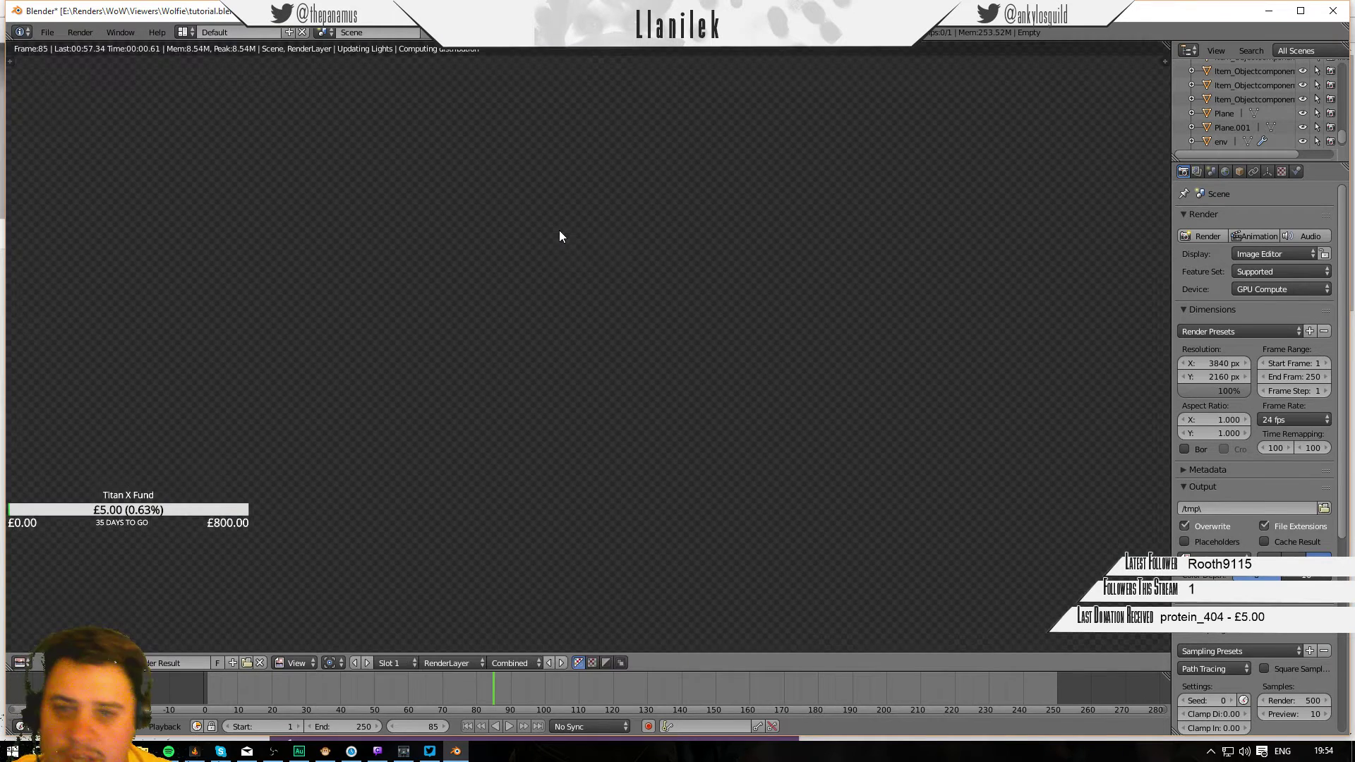
pyautogui.scroll(-3, 513, 182)
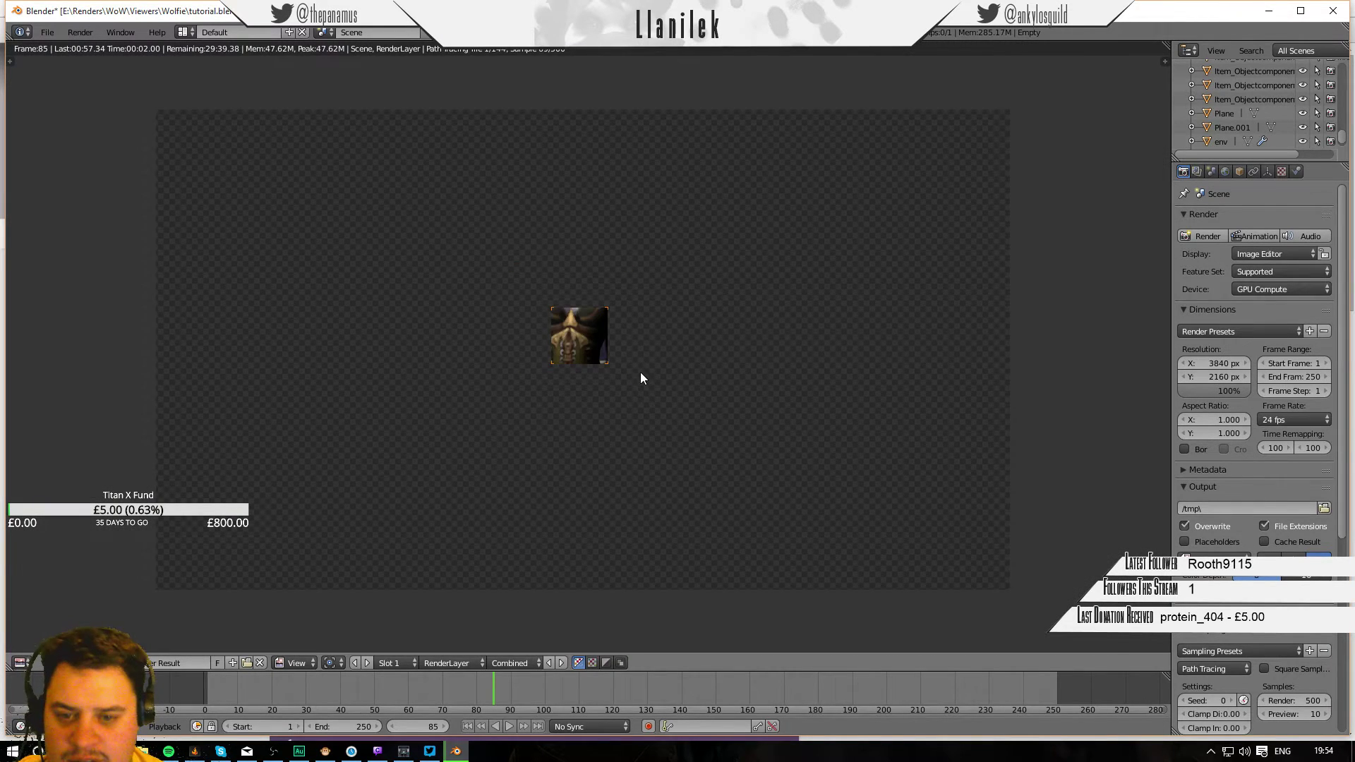
pyautogui.scroll(-1, 640, 373)
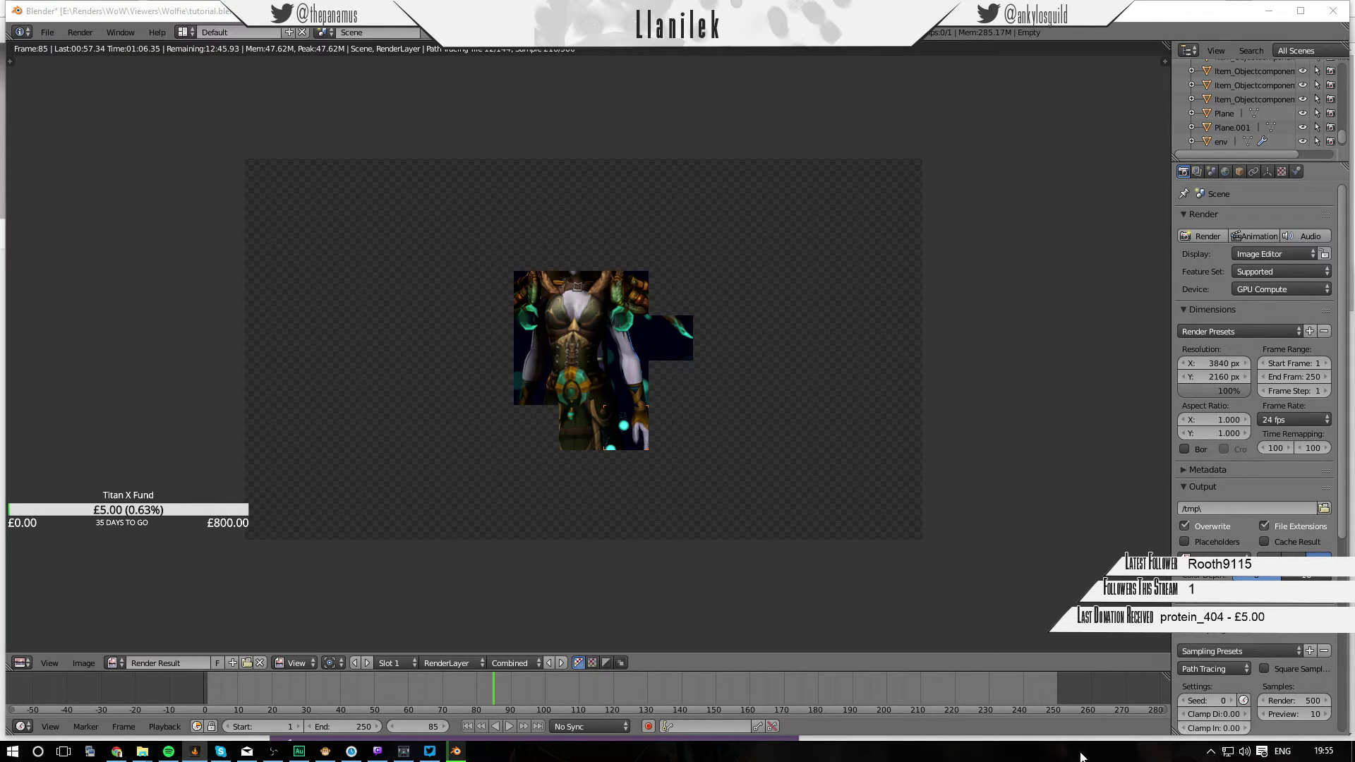
# Examine the render in progress up close and as a whole, checking the night elf's face, armour, shoulders and the surrounding blurred particles.
pyautogui.scroll(1, 568, 474)
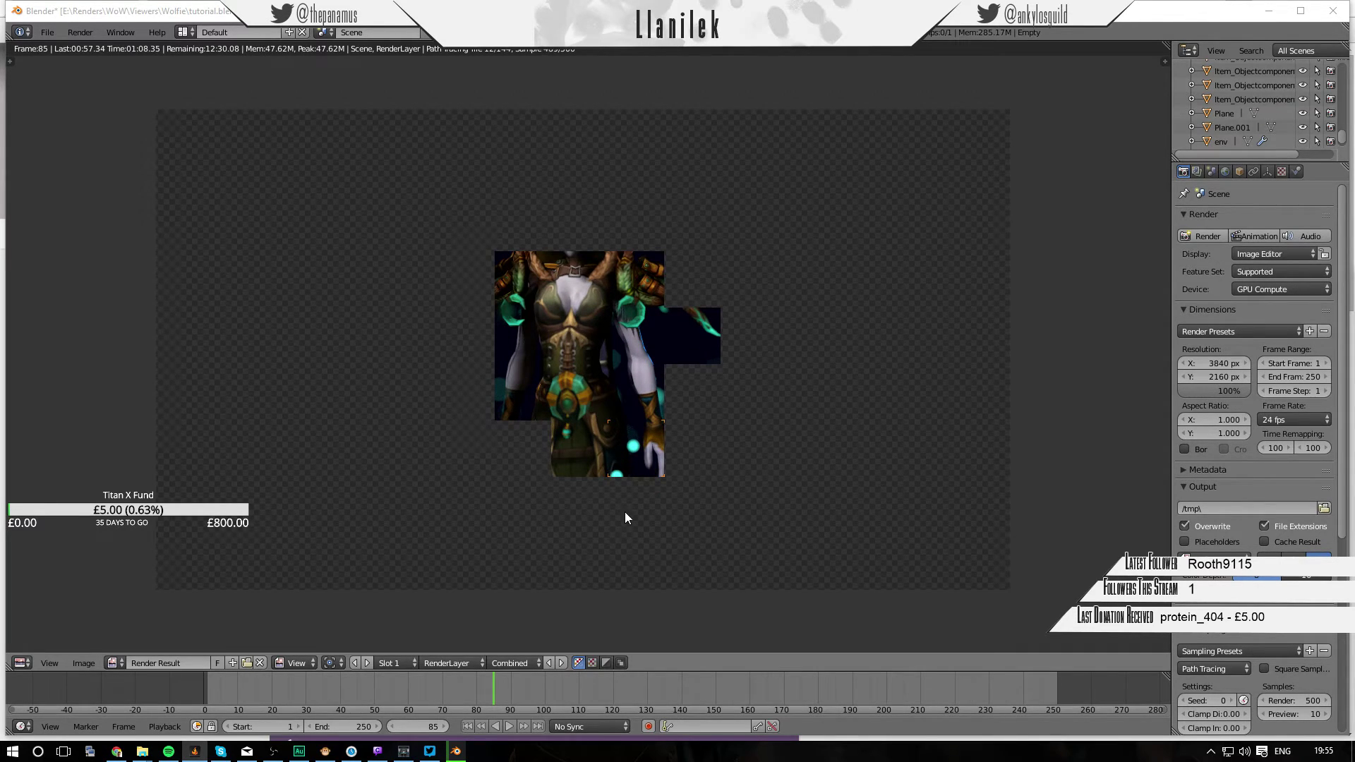
pyautogui.scroll(1, 604, 409)
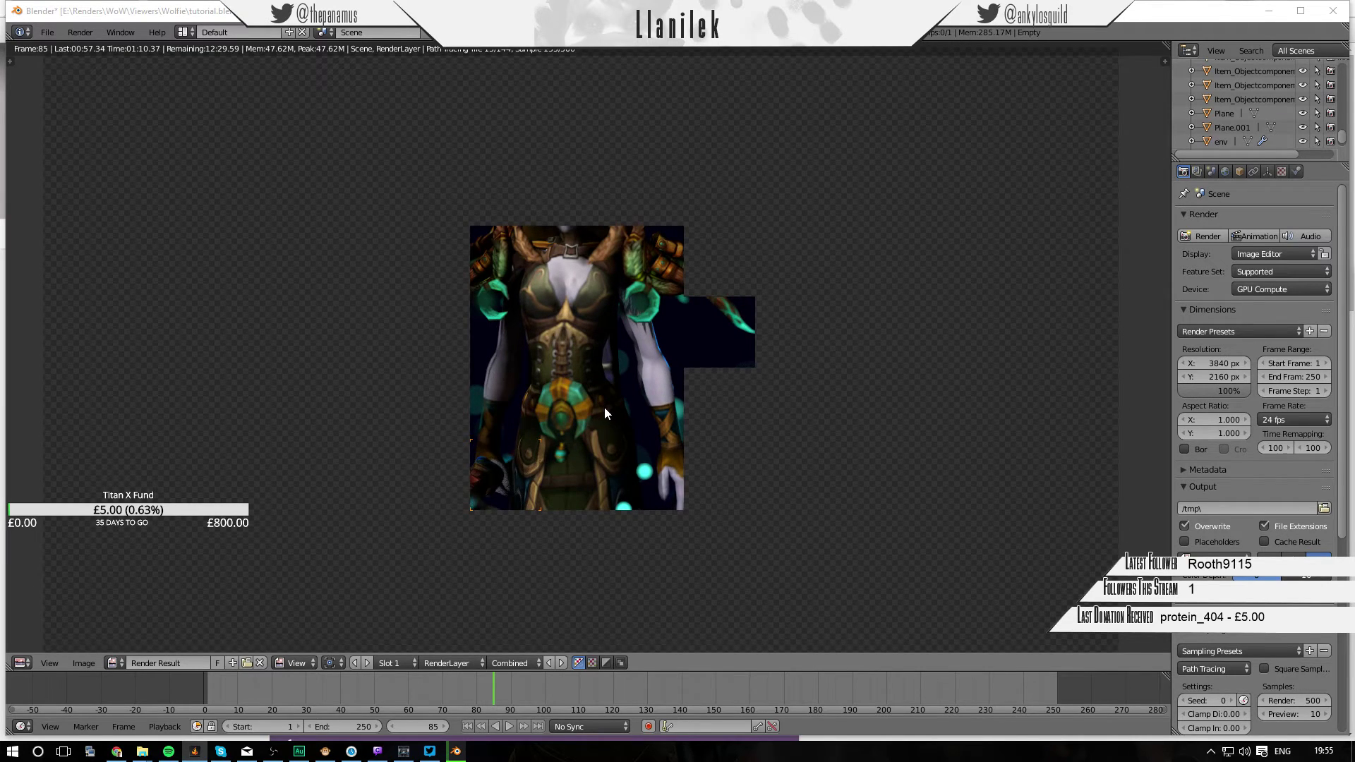
pyautogui.scroll(2, 604, 409)
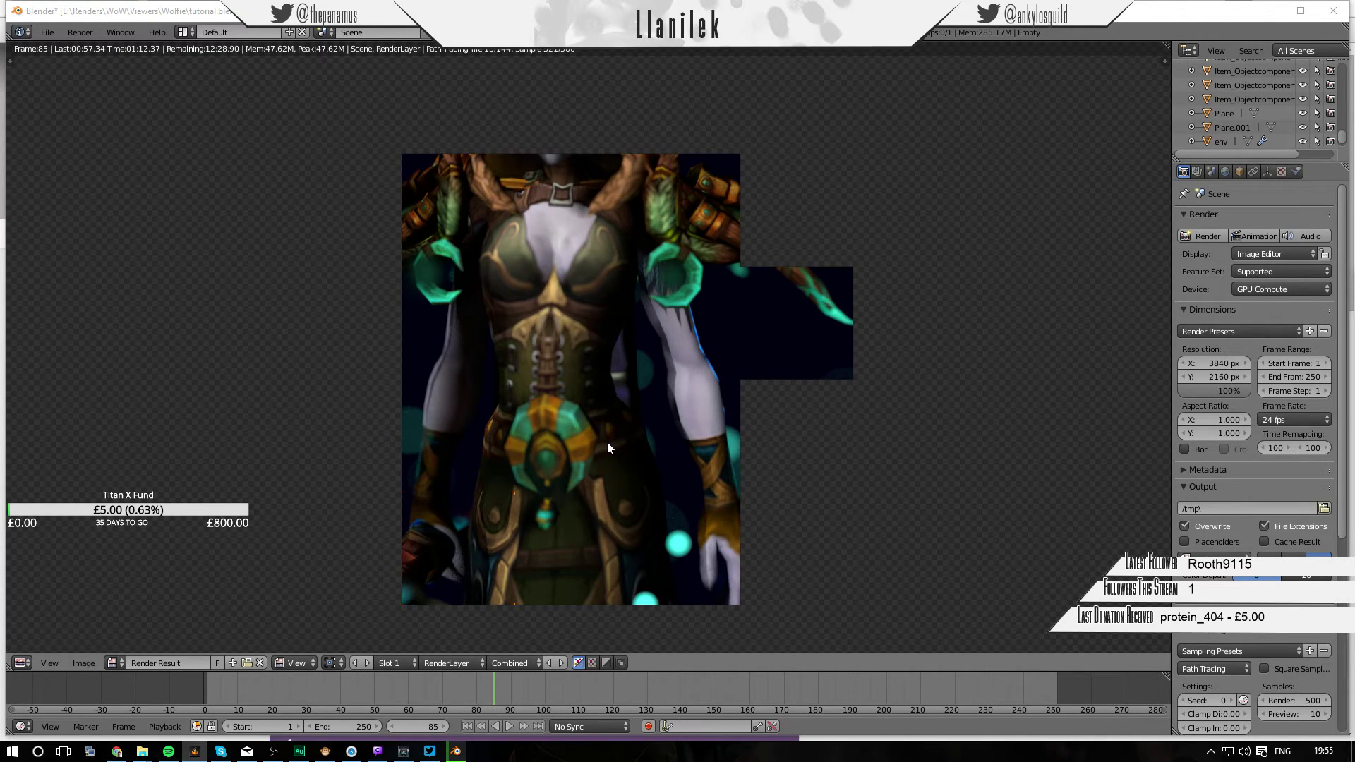
pyautogui.scroll(1, 607, 448)
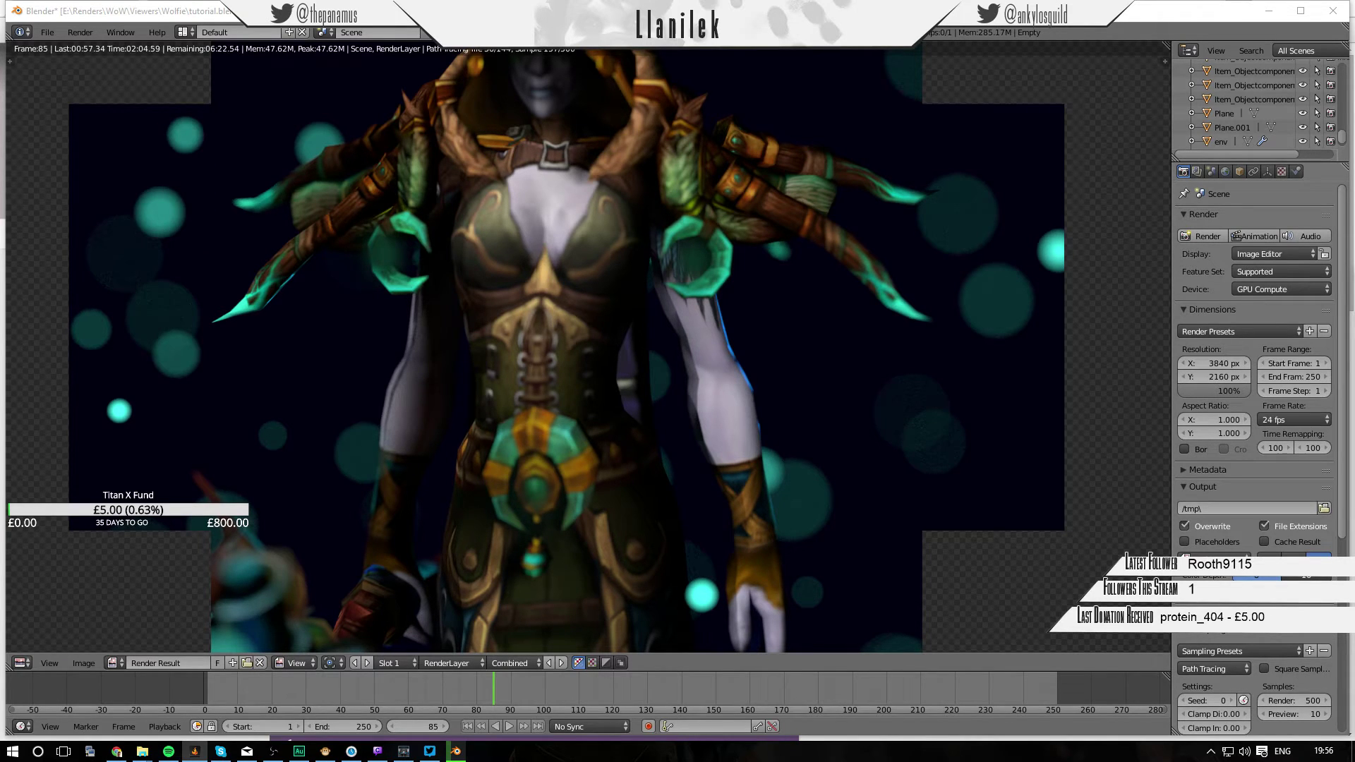
pyautogui.scroll(-2, 651, 377)
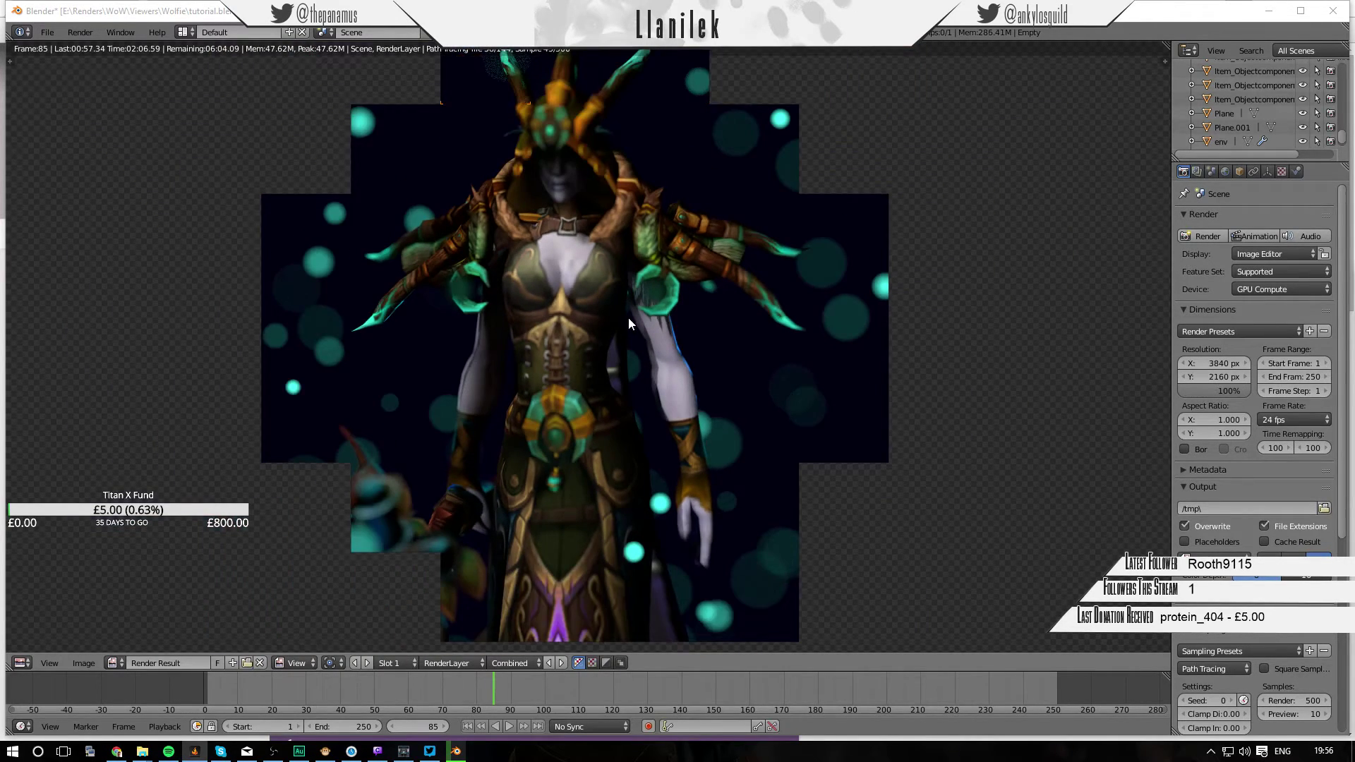
pyautogui.scroll(-1, 619, 319)
pyautogui.moveTo(606, 311); pyautogui.dragTo(618, 397, button='middle')
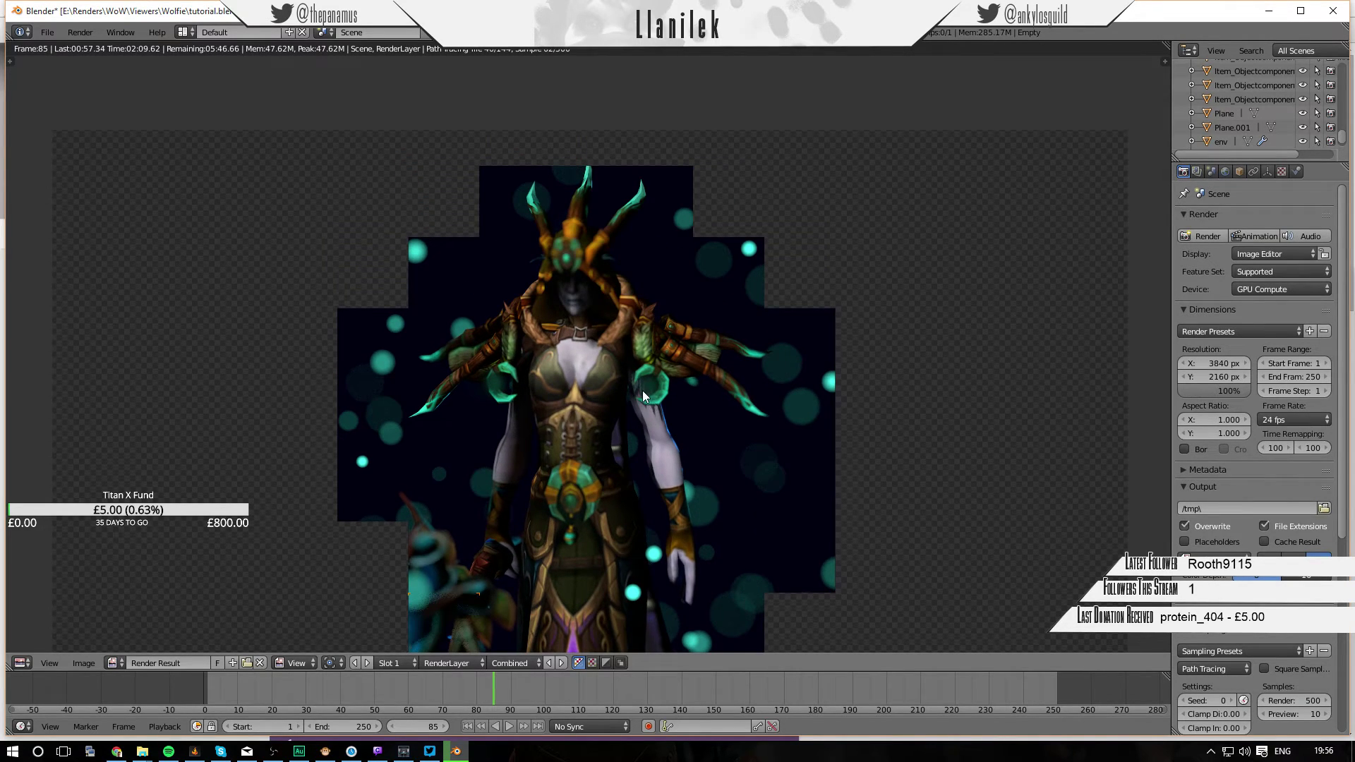
pyautogui.scroll(1, 642, 391)
pyautogui.scroll(1, 569, 307)
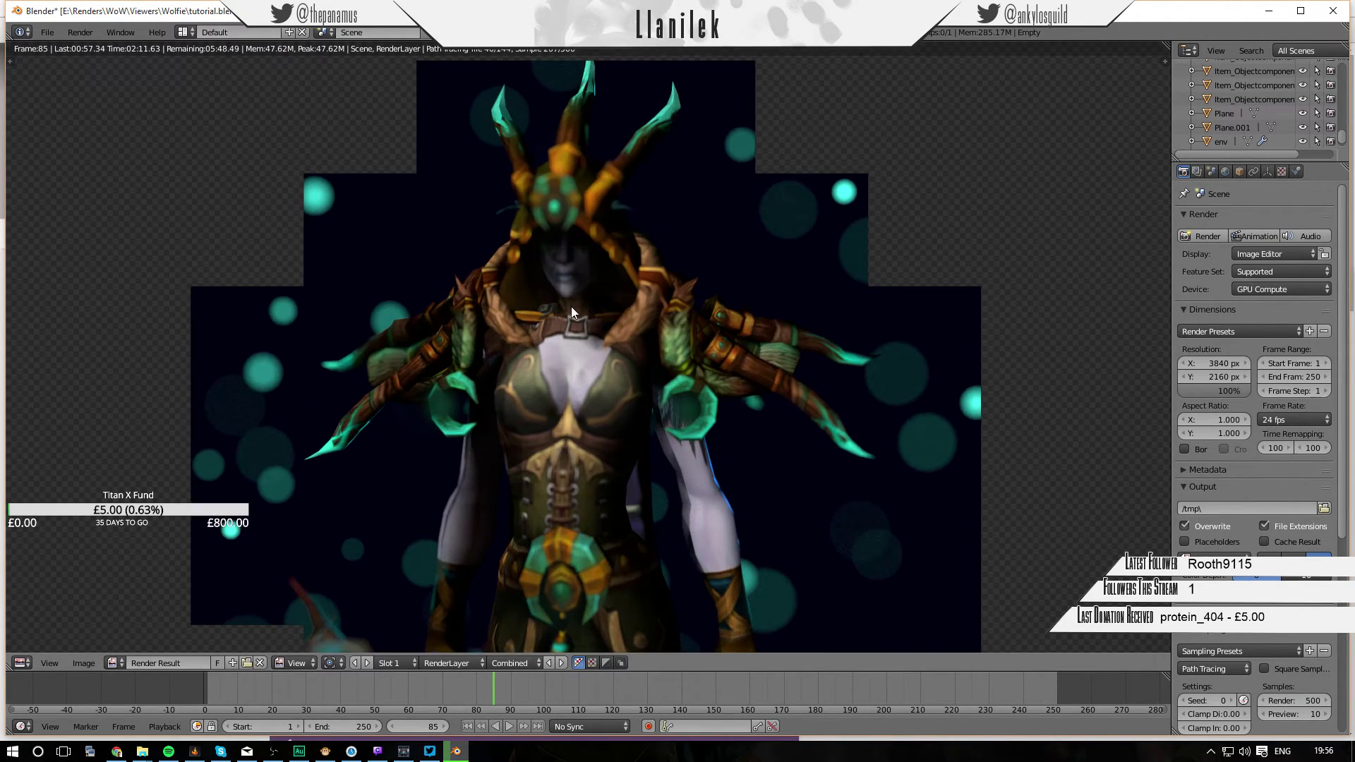
pyautogui.scroll(1, 571, 311)
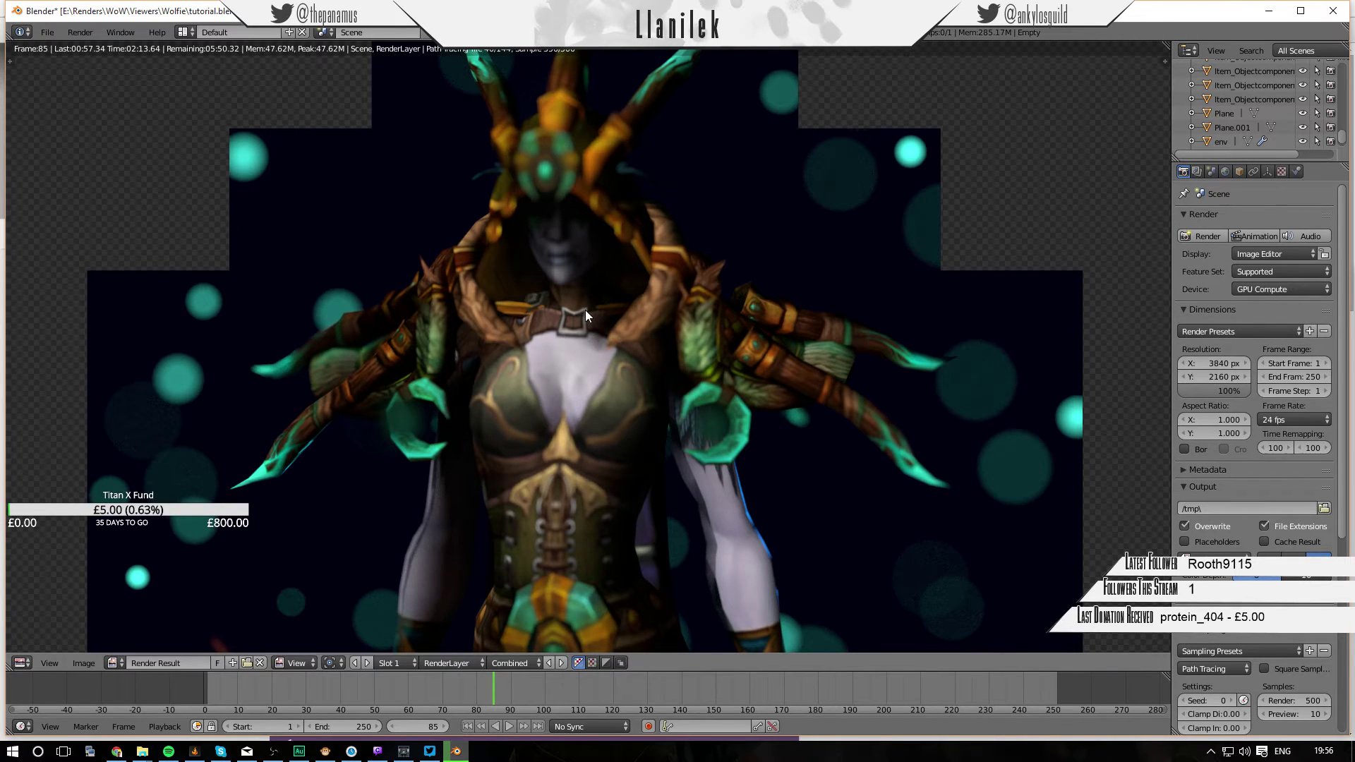
pyautogui.scroll(-1, 587, 311)
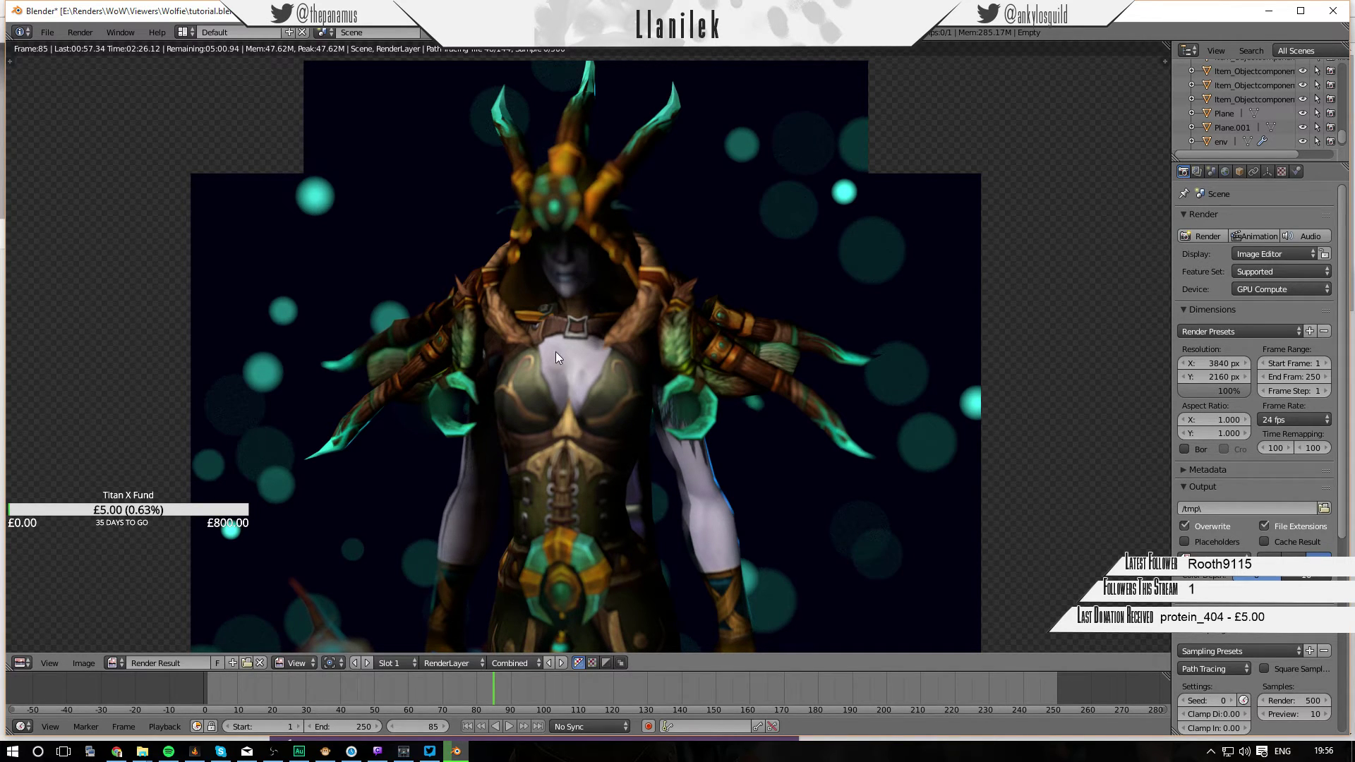
pyautogui.moveTo(470, 455); pyautogui.dragTo(570, 295, button='middle')
pyautogui.scroll(-3, 582, 314)
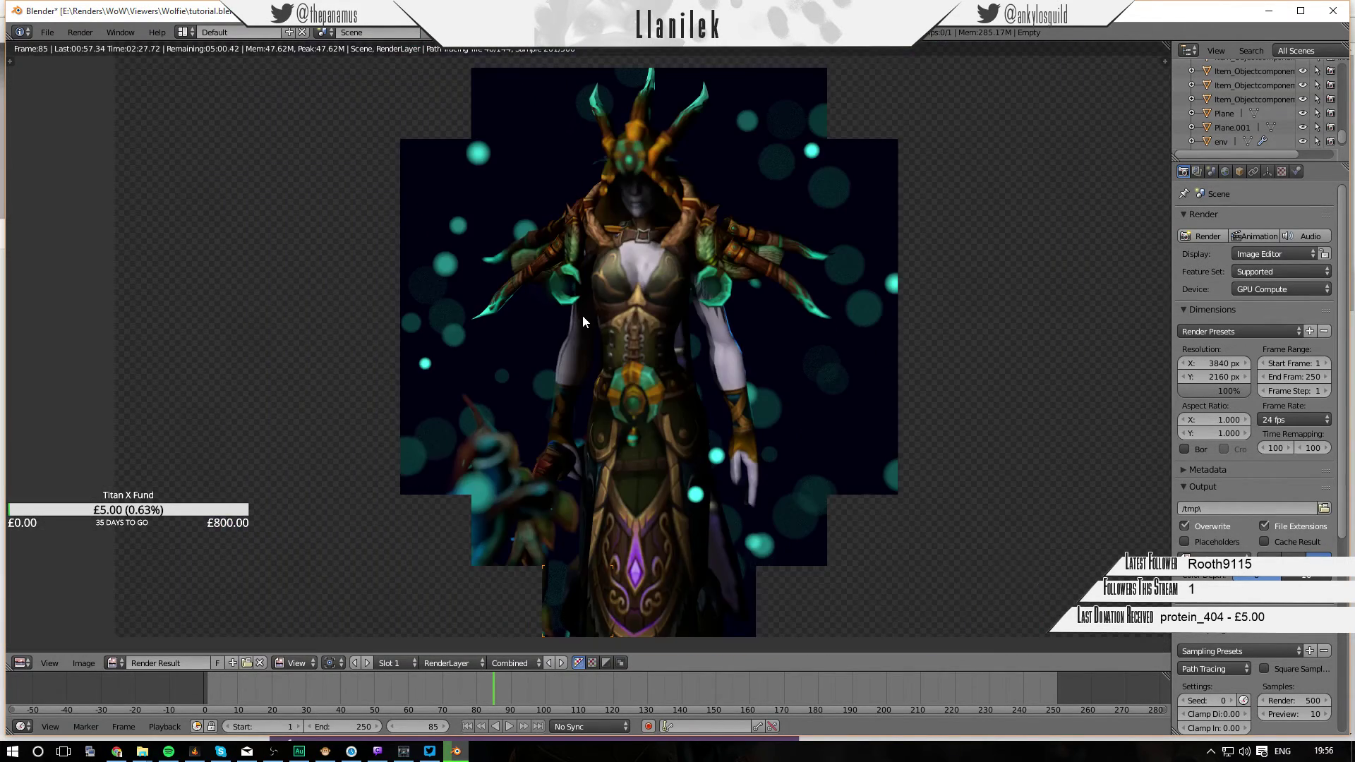
pyautogui.scroll(6, 599, 325)
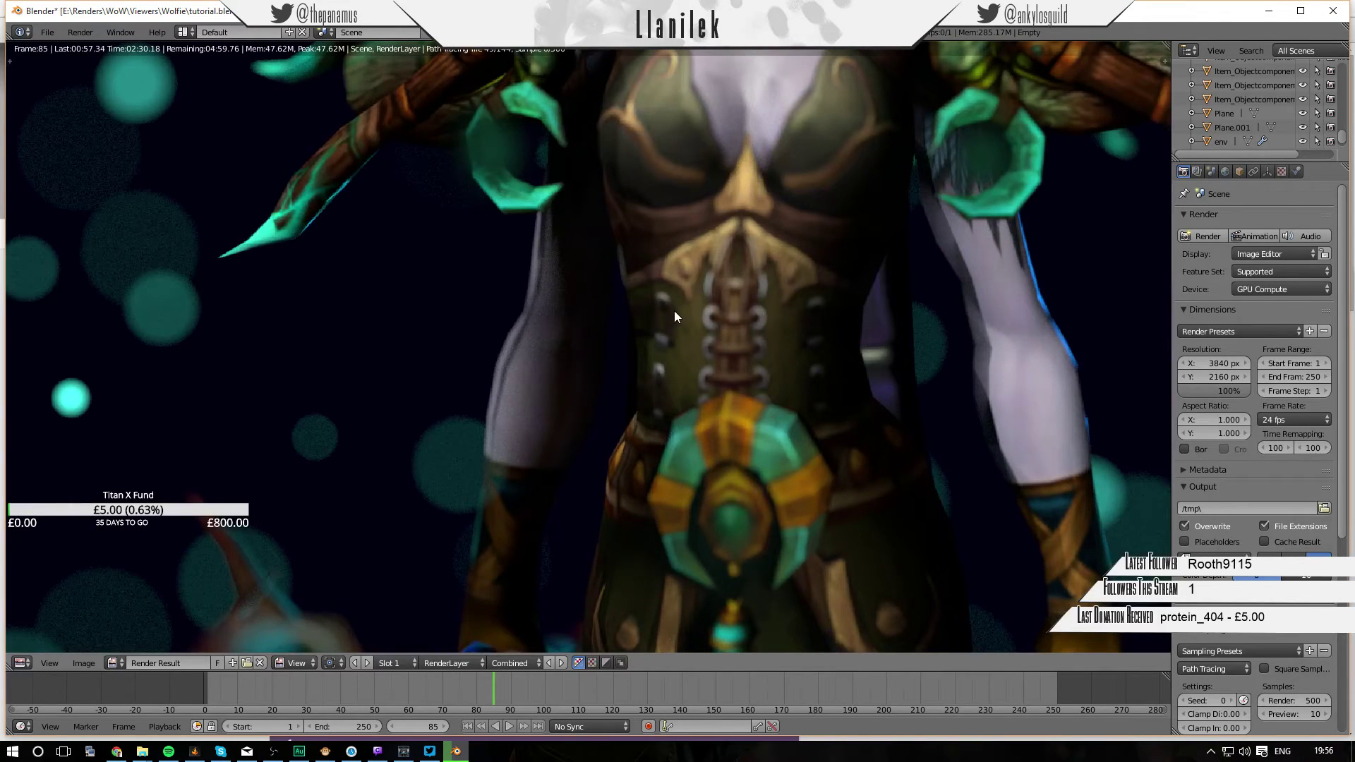
pyautogui.scroll(-2, 675, 310)
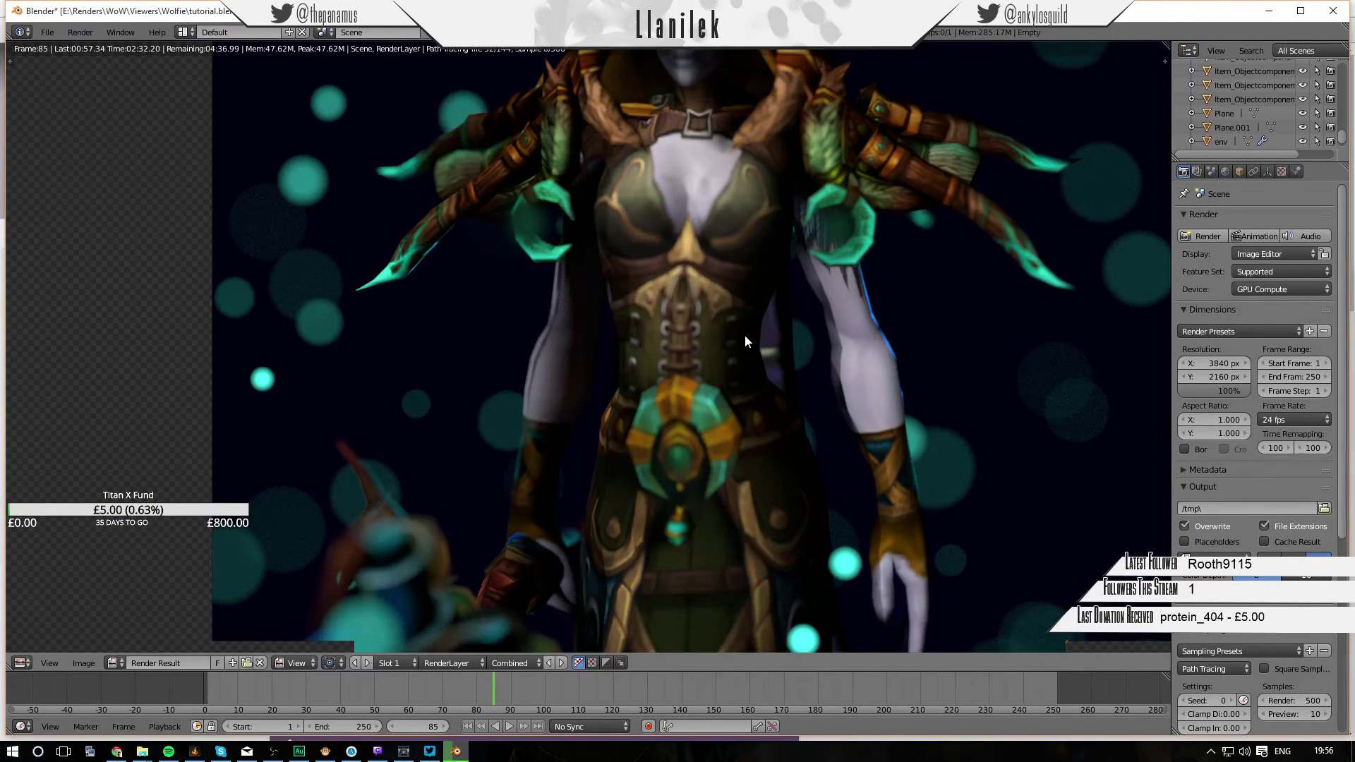
pyautogui.scroll(1, 723, 349)
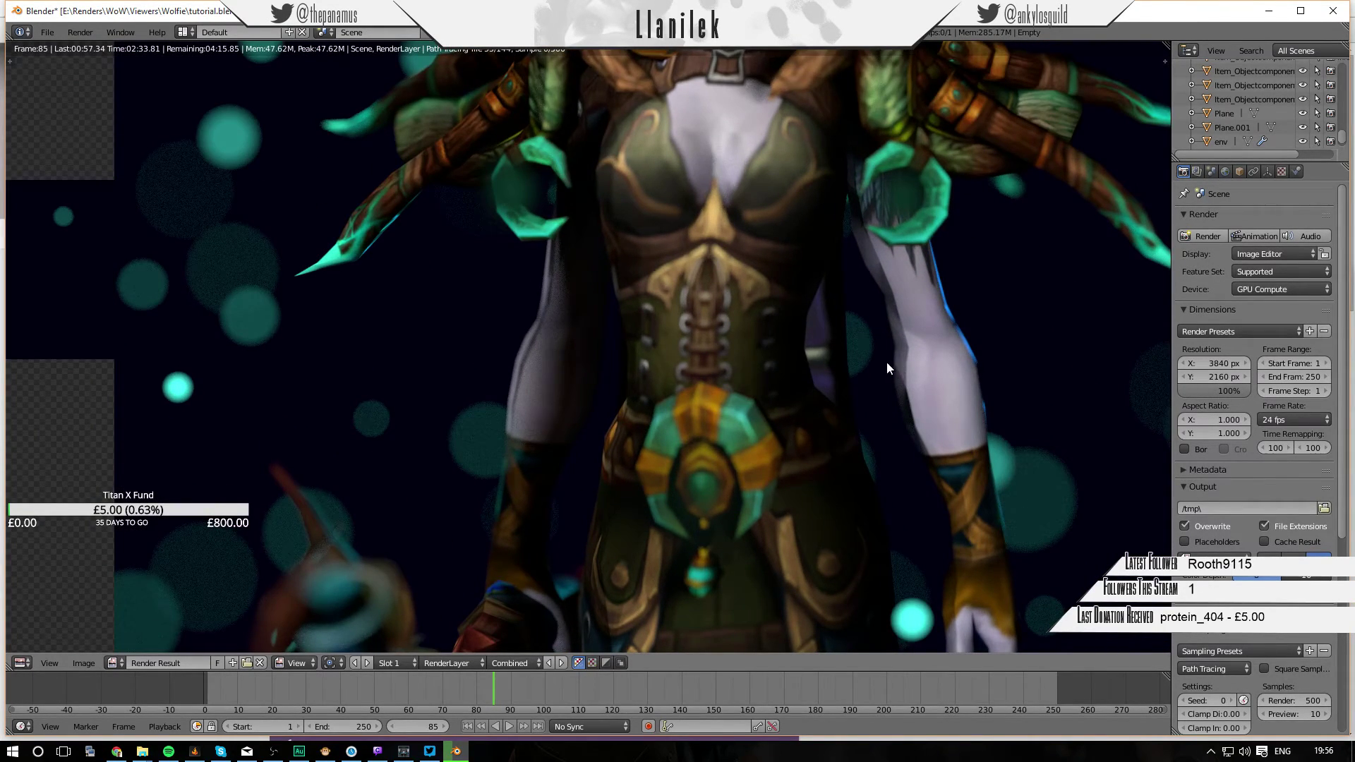
pyautogui.moveTo(879, 362); pyautogui.dragTo(397, 551, button='middle')
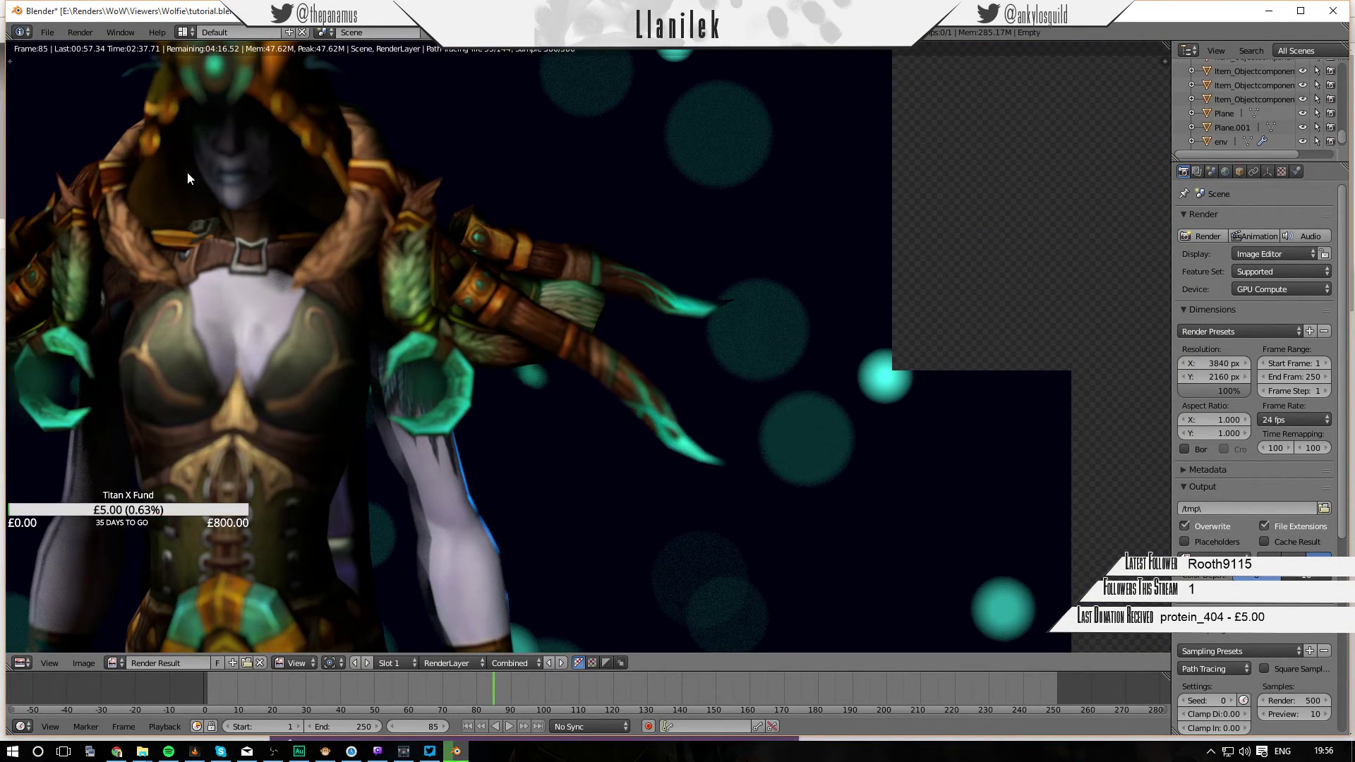
pyautogui.moveTo(451, 332); pyautogui.dragTo(803, 339, button='middle')
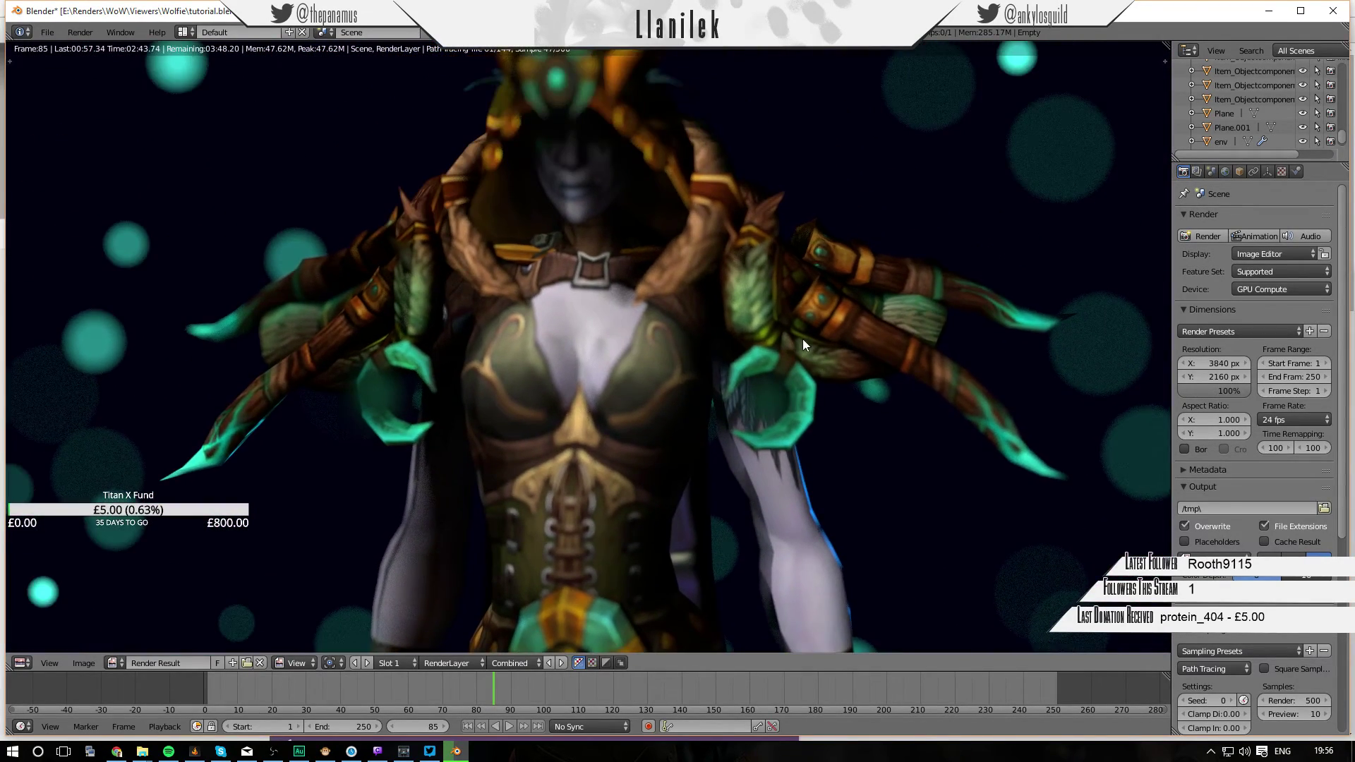
pyautogui.scroll(-3, 810, 324)
pyautogui.scroll(-2, 831, 299)
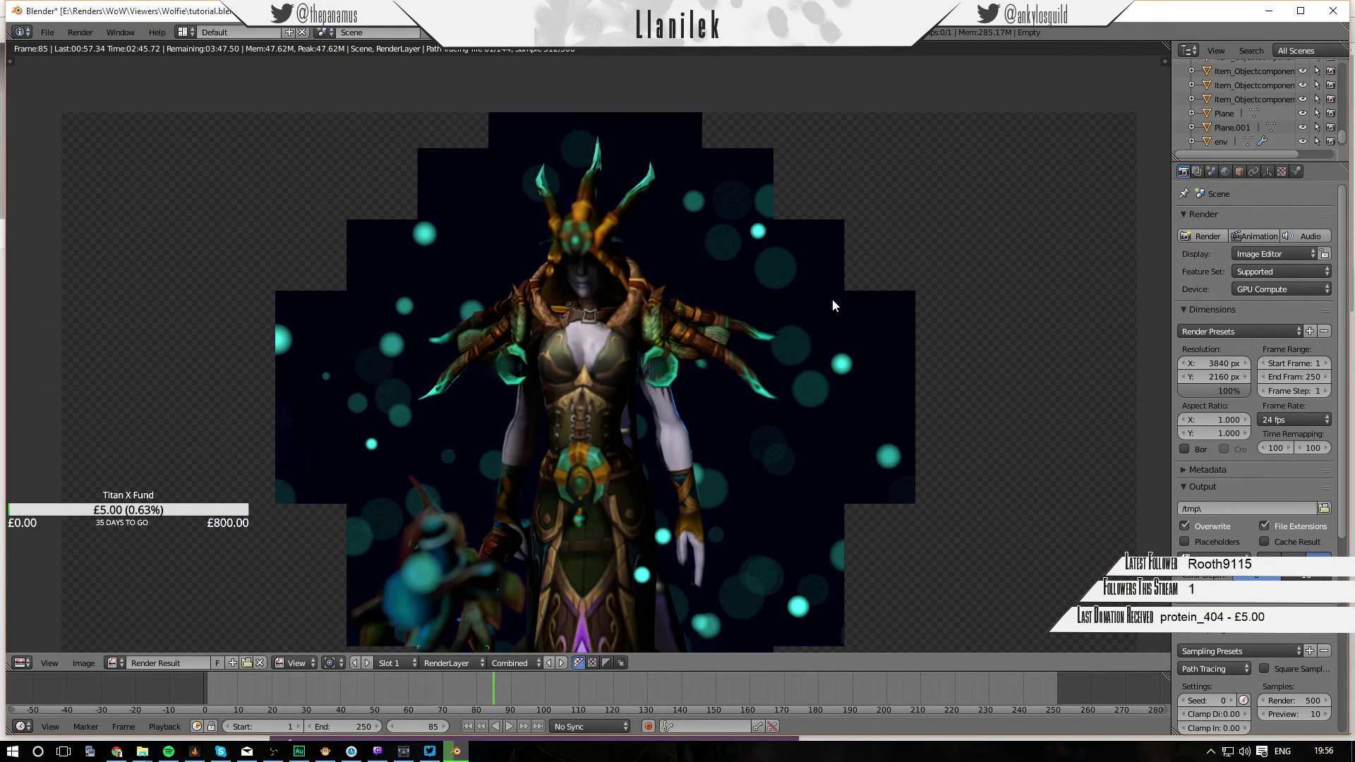
pyautogui.scroll(-1, 846, 298)
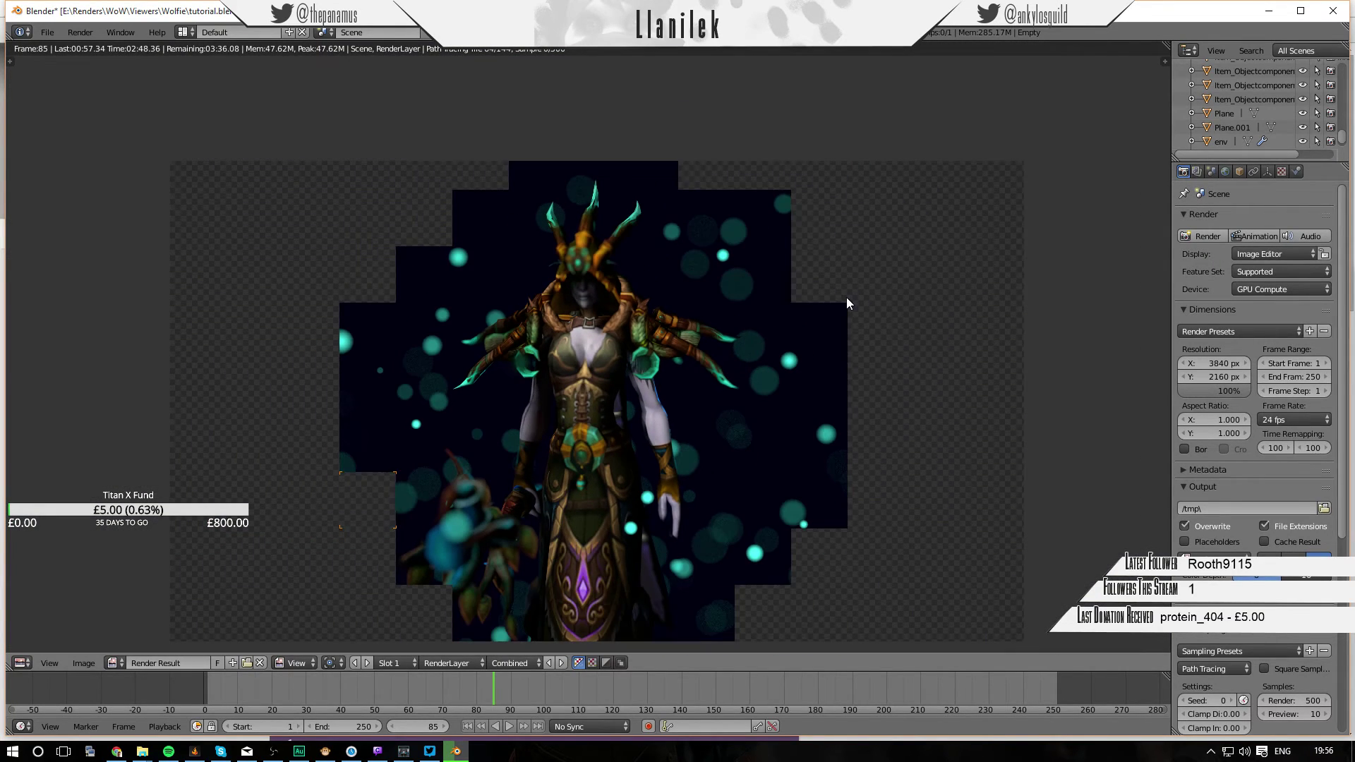
pyautogui.moveTo(845, 298); pyautogui.dragTo(834, 222, button='middle')
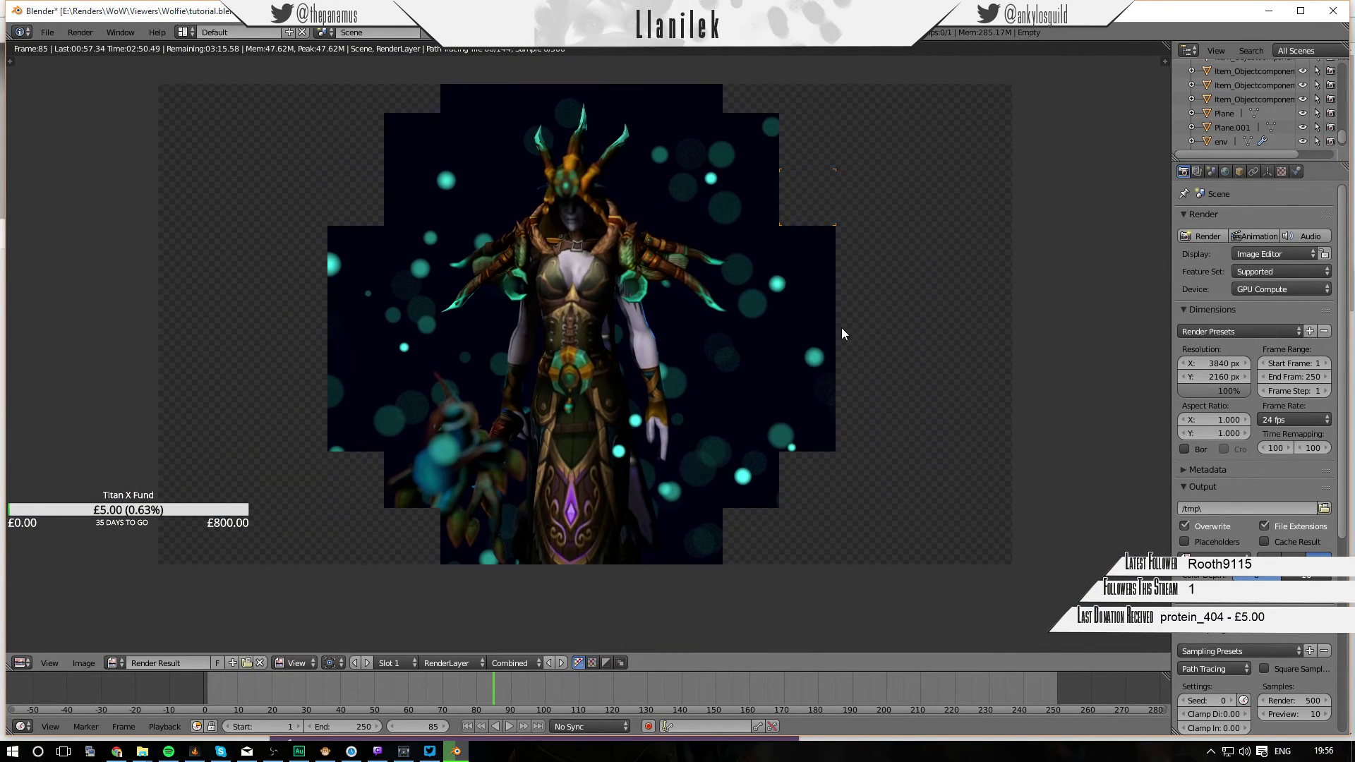